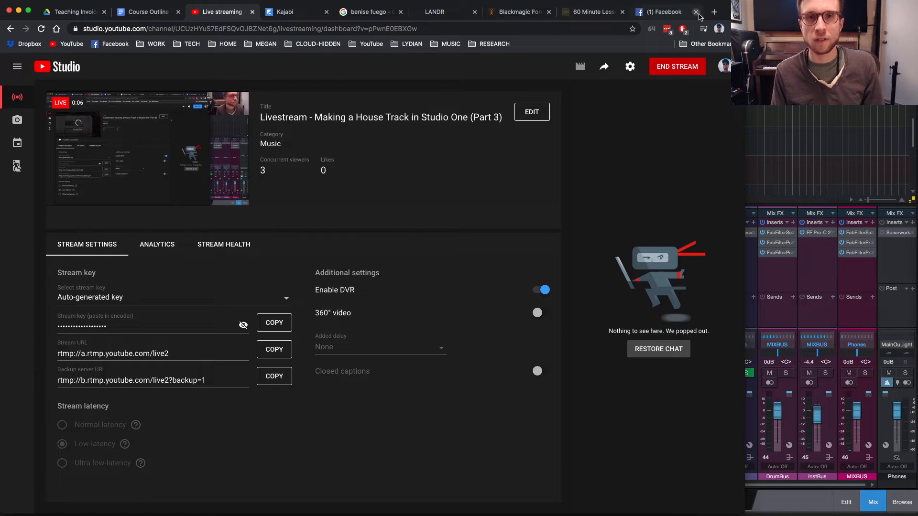
# Step: Close the Facebook browser tab and switch to the Studio One song
pyautogui.click(696, 11)
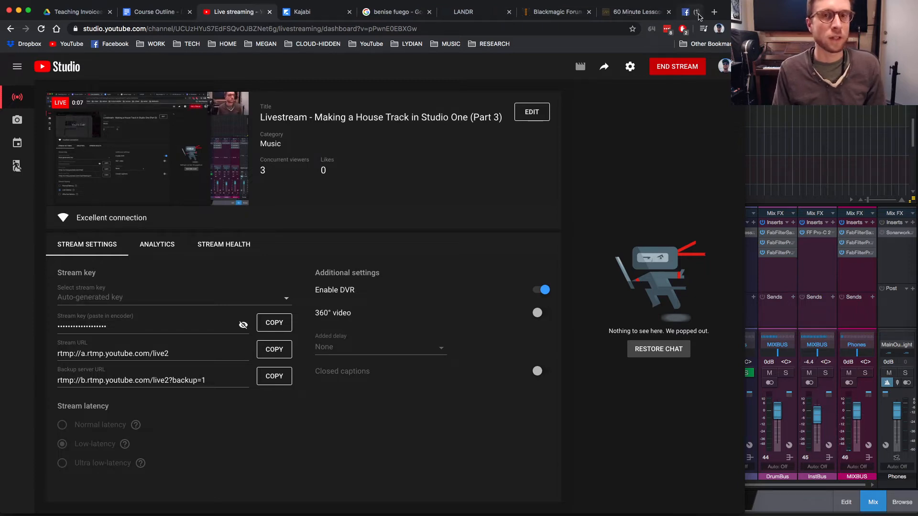
pyautogui.click(741, 203)
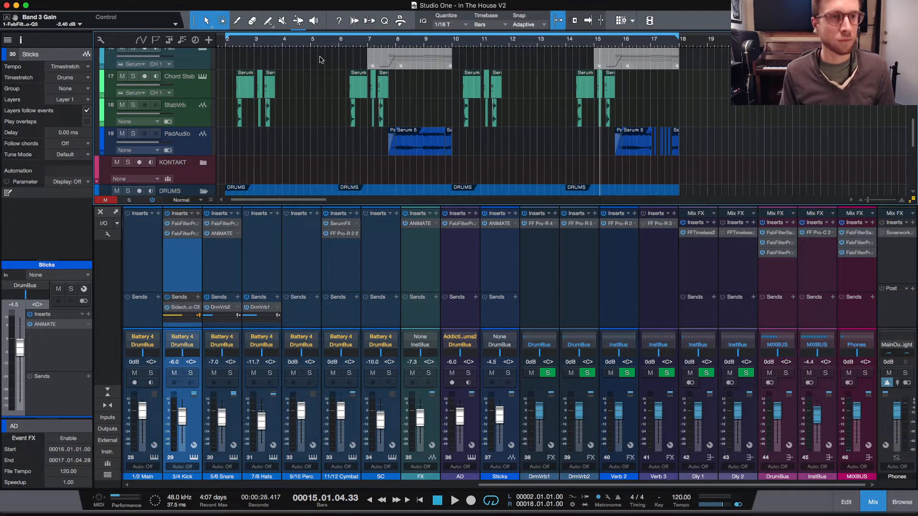
# Step: Set the playback position to bar 2, play the song for several bars and stop it
pyautogui.click(227, 45)
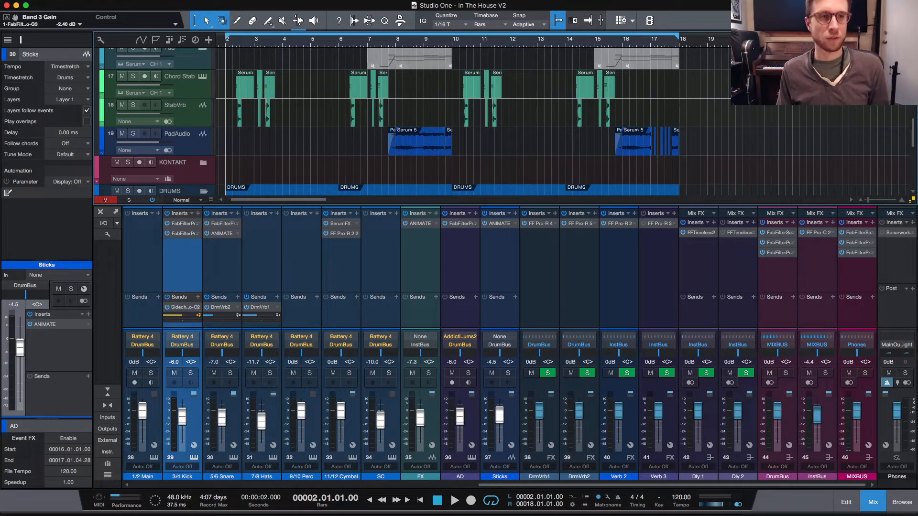
pyautogui.press('space')
pyautogui.press('space')
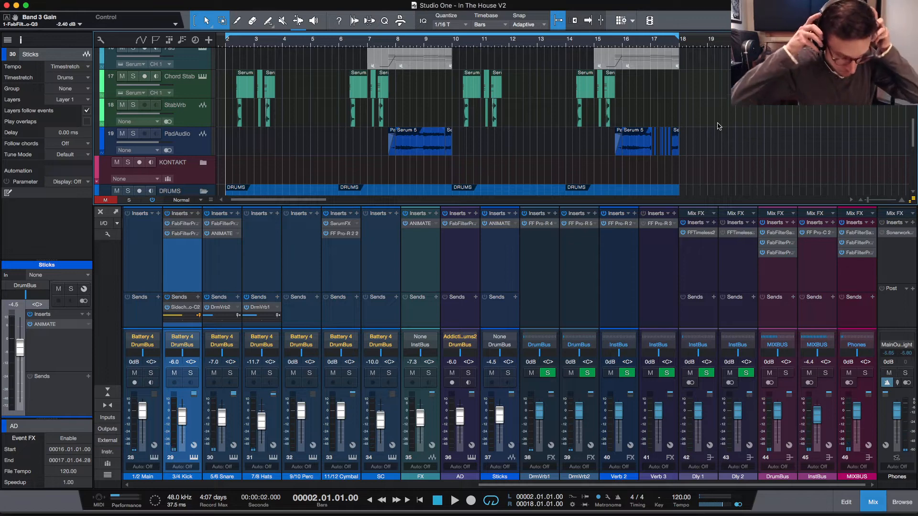
pyautogui.press('space')
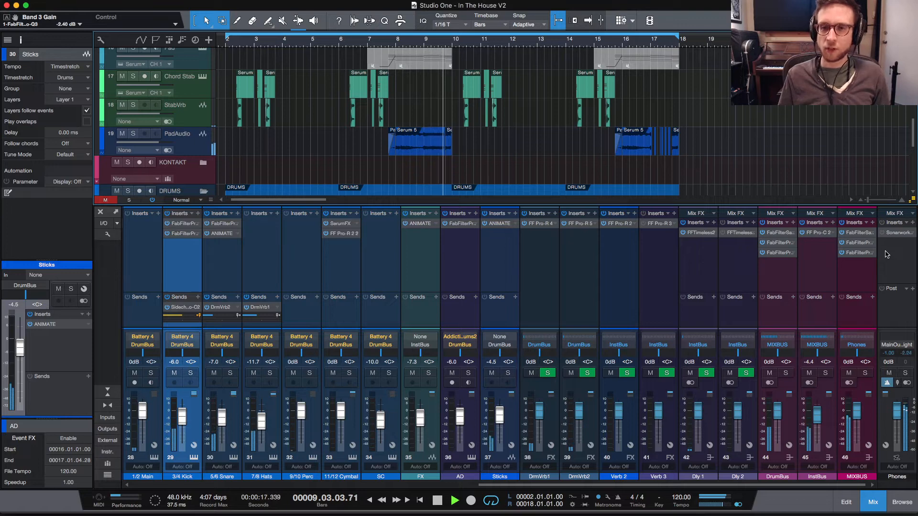
pyautogui.press('space')
pyautogui.press('super+Tab')
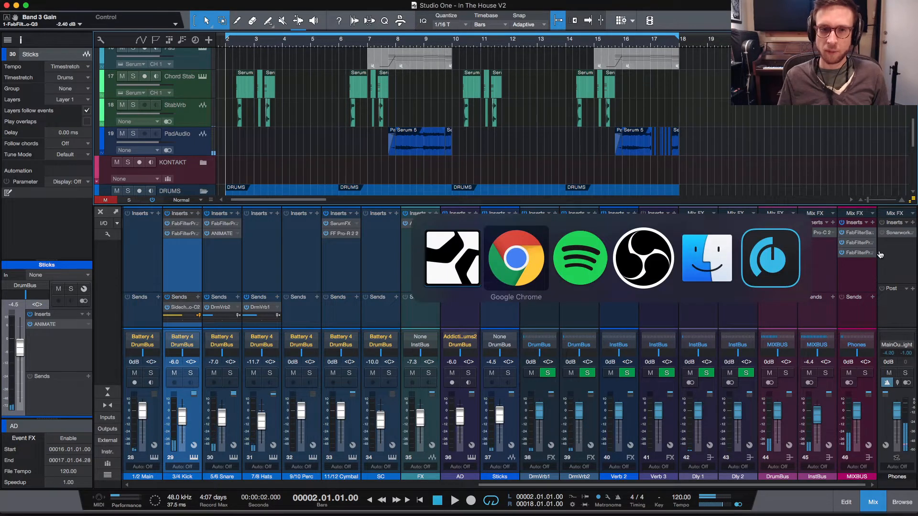
pyautogui.press('super+Tab')
pyautogui.press('super+Tab')
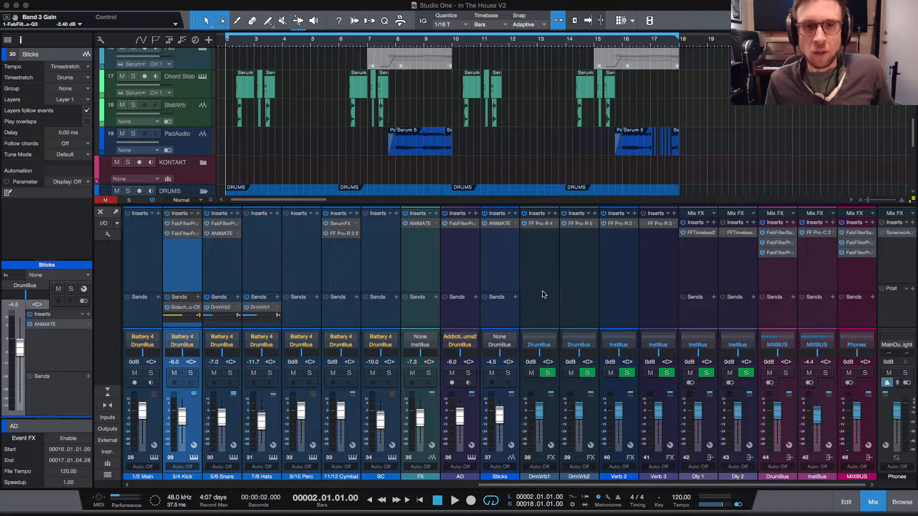
pyautogui.click(722, 148)
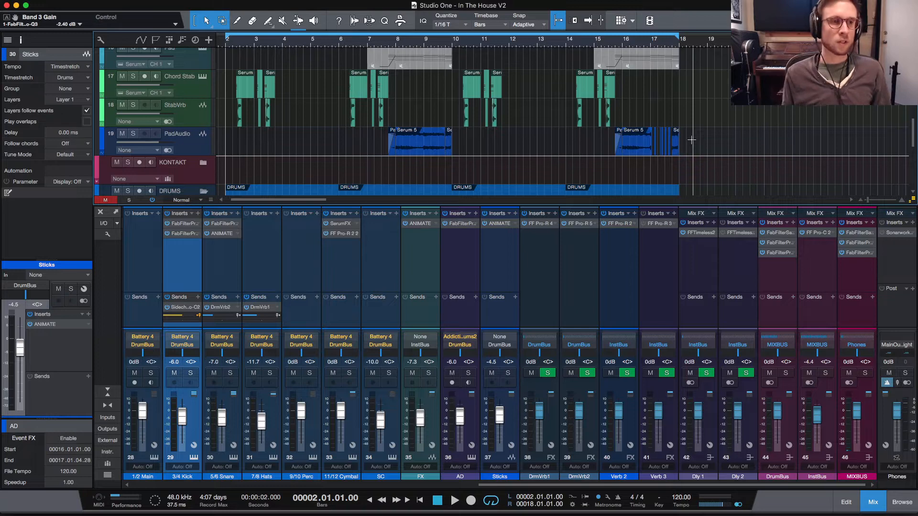
# Step: Look over the arrangement's tracks from HouseThing down to Sticks and listen to the opening bars
pyautogui.hscroll(-2, 368, 125)
pyautogui.scroll(-10, 367, 132)
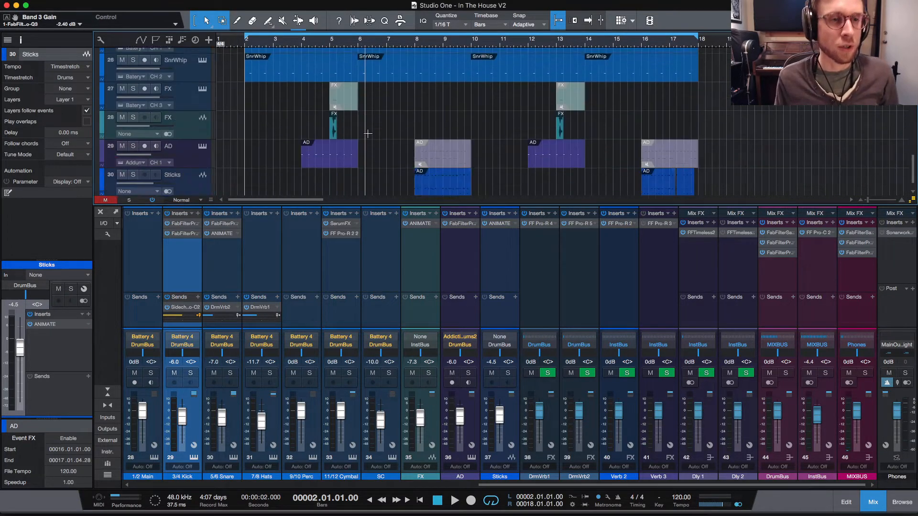
pyautogui.scroll(-1, 367, 133)
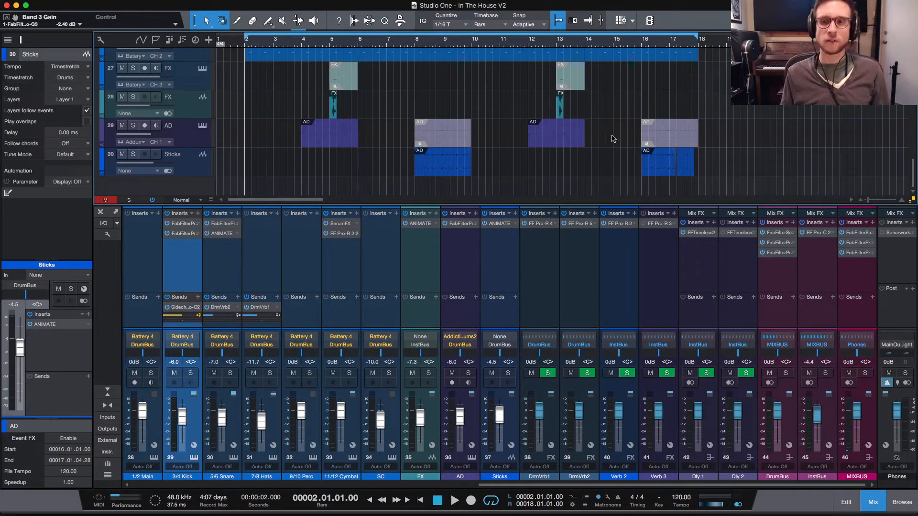
pyautogui.scroll(20, 610, 136)
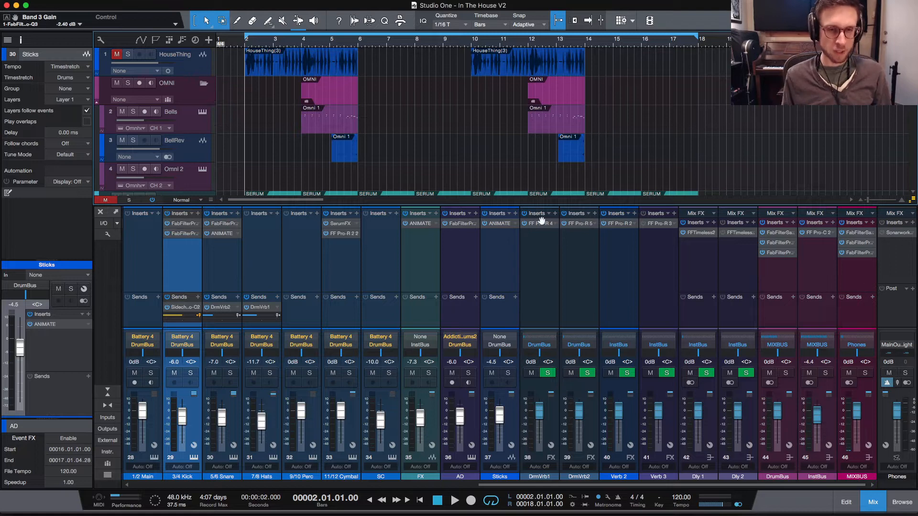
pyautogui.scroll(-5, 662, 117)
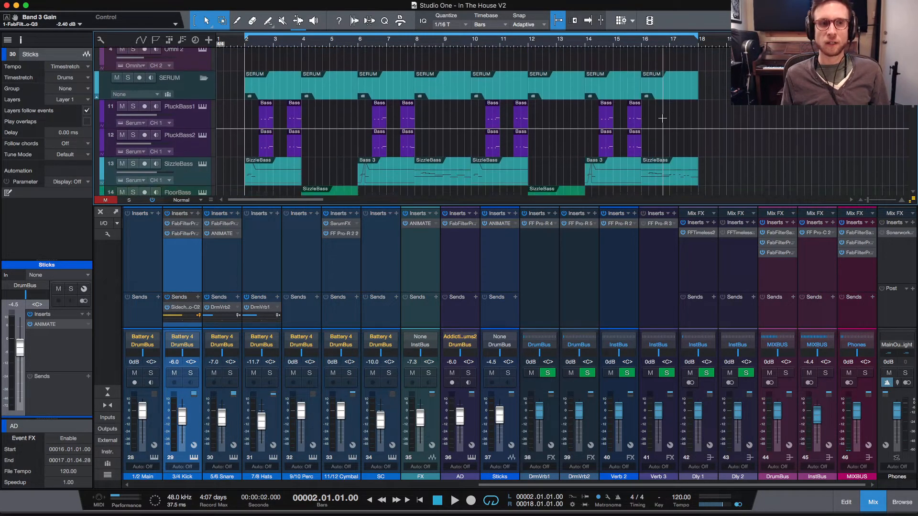
pyautogui.scroll(-15, 663, 118)
pyautogui.scroll(18, 672, 118)
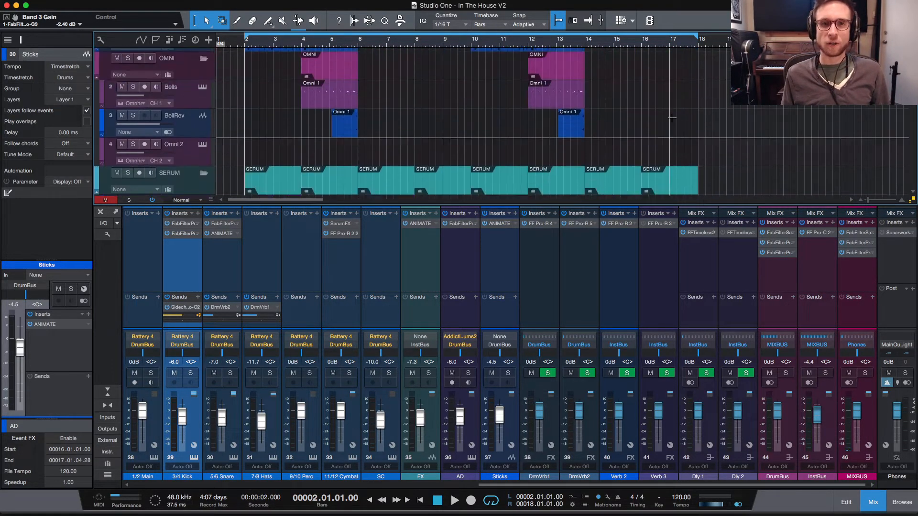
pyautogui.scroll(1, 672, 118)
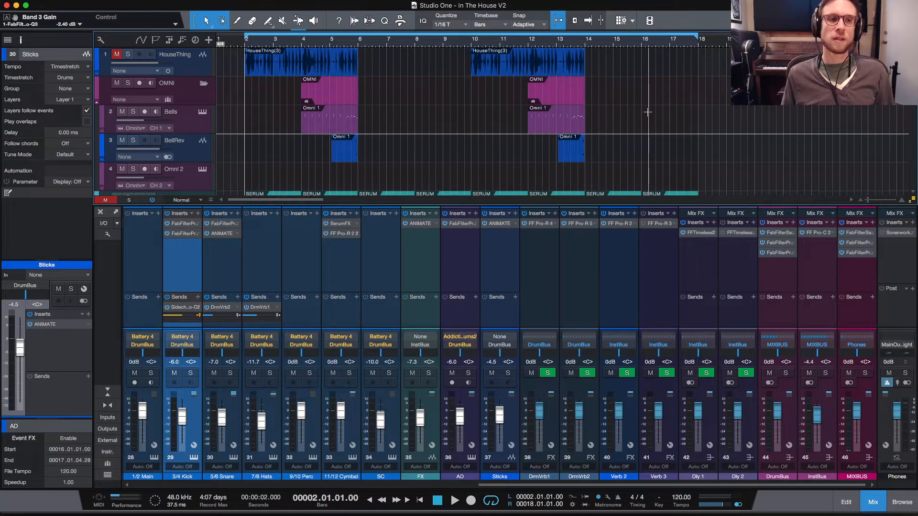
pyautogui.press('space')
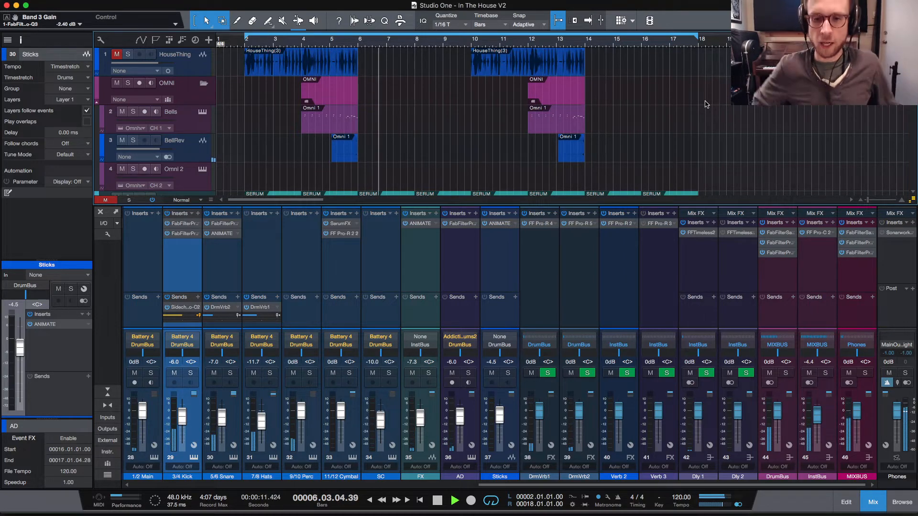
pyautogui.press('space')
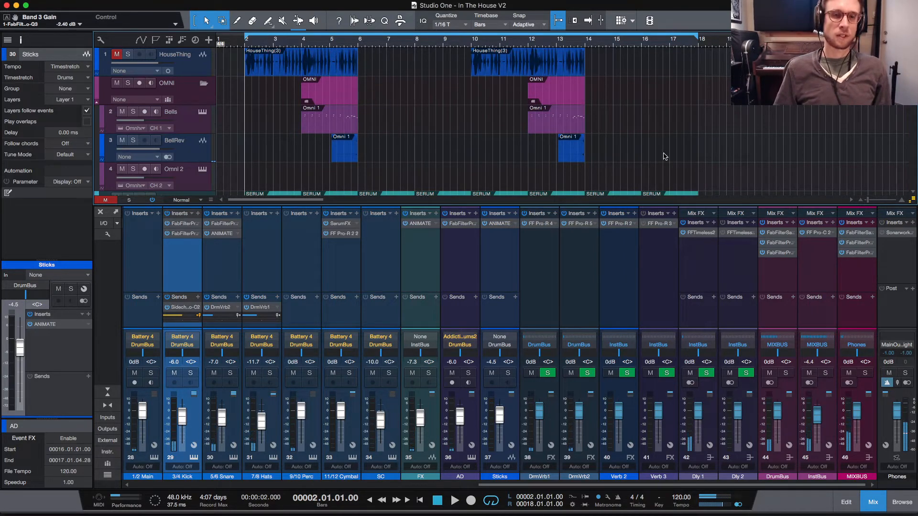
# Step: Hide the mixer console to enlarge the arrangement and select all events, leaving none selected at the end
pyautogui.scroll(-15, 621, 116)
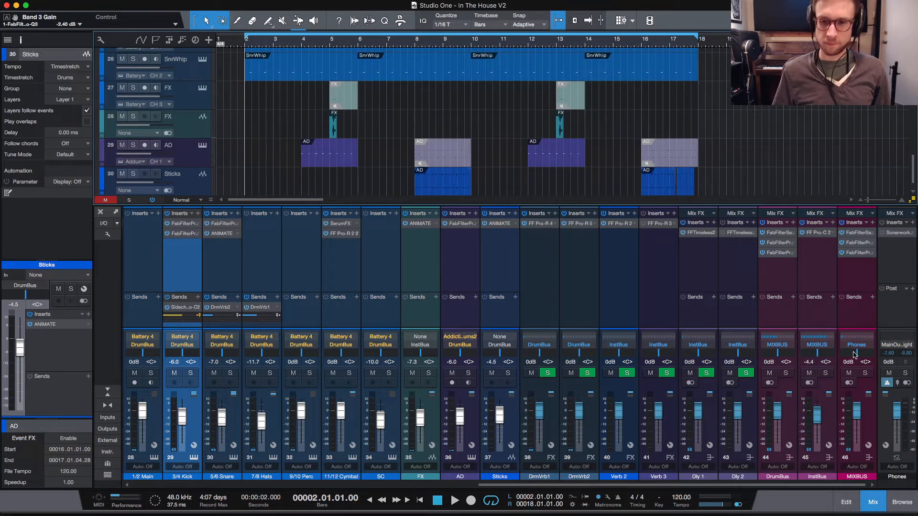
pyautogui.click(874, 503)
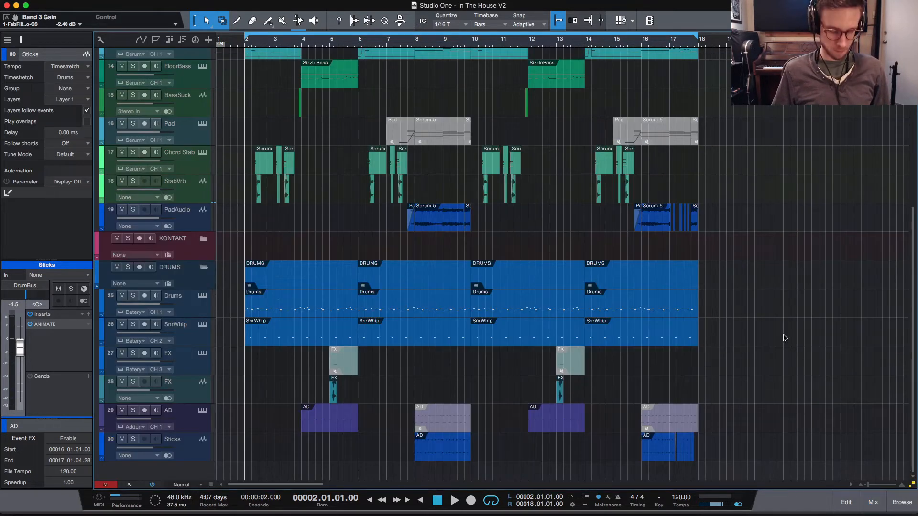
pyautogui.press('super+a')
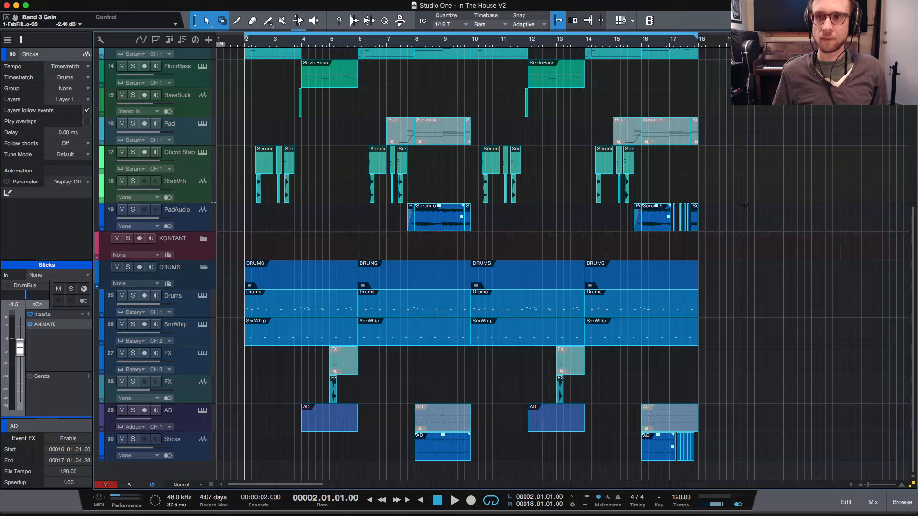
pyautogui.click(747, 221)
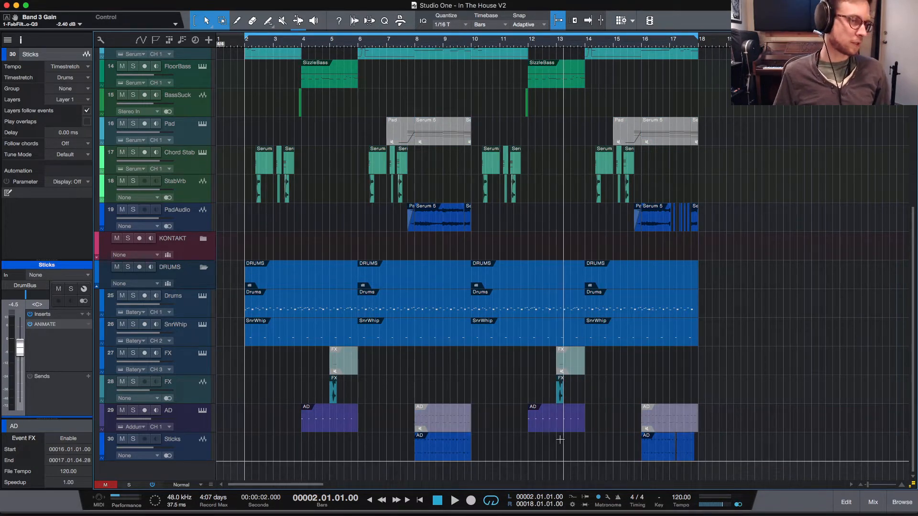
# Step: Switch to OBS to check the stream status and minimize its window
pyautogui.moveTo(588, 512)
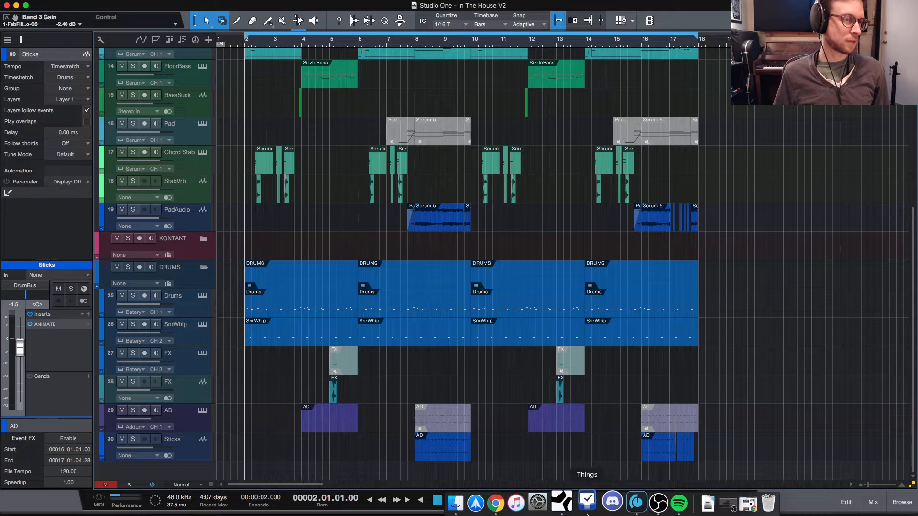
pyautogui.click(652, 511)
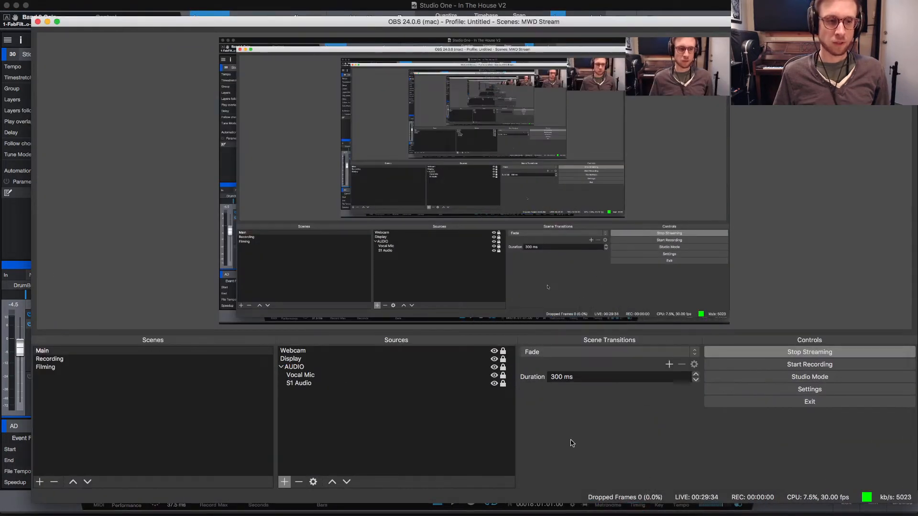
pyautogui.press('super+Tab')
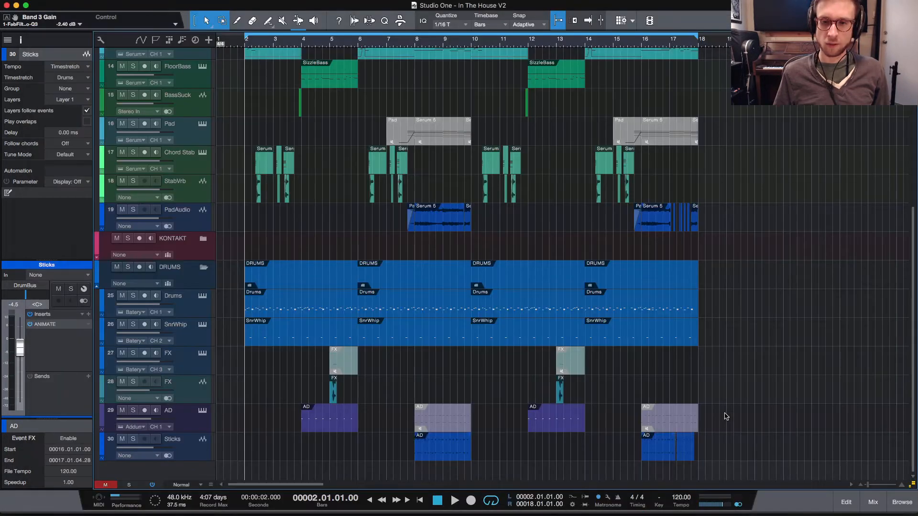
pyautogui.press('super+Tab')
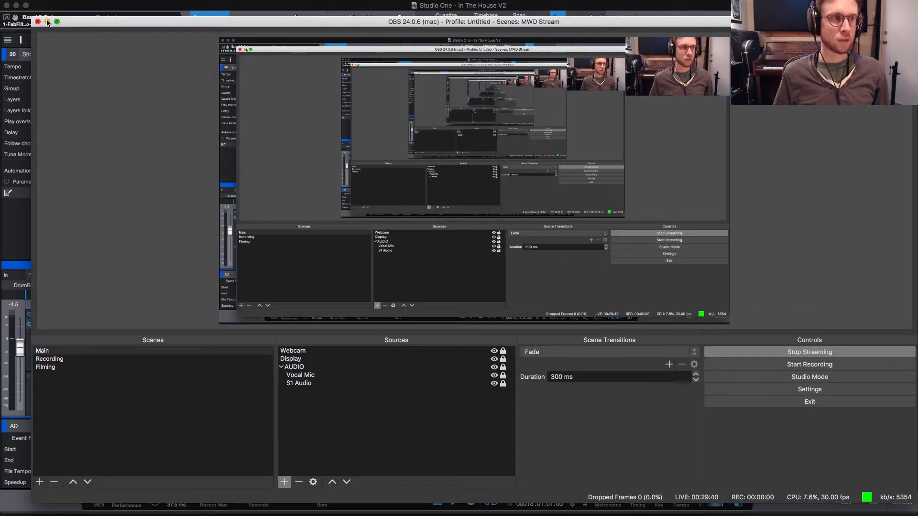
pyautogui.click(46, 22)
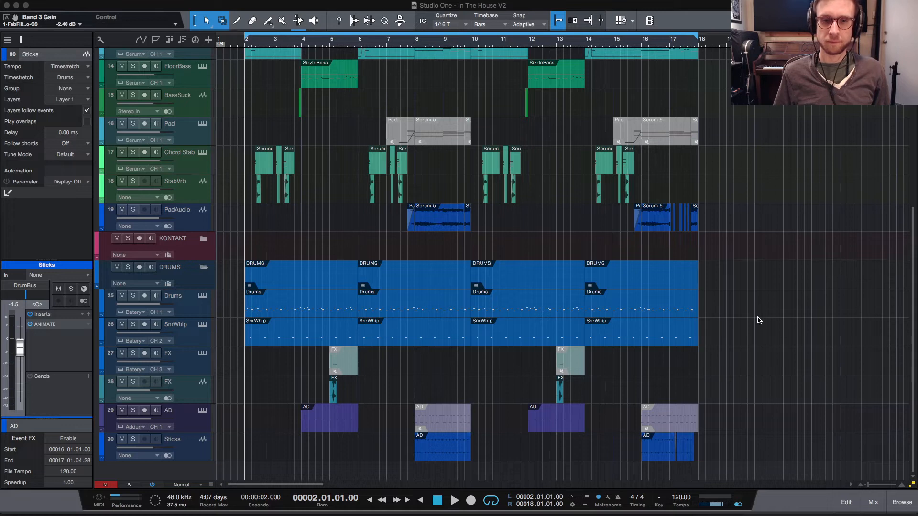
# Step: Play the arrangement from bar 2 to about bar 14 and stop playback
pyautogui.press('space')
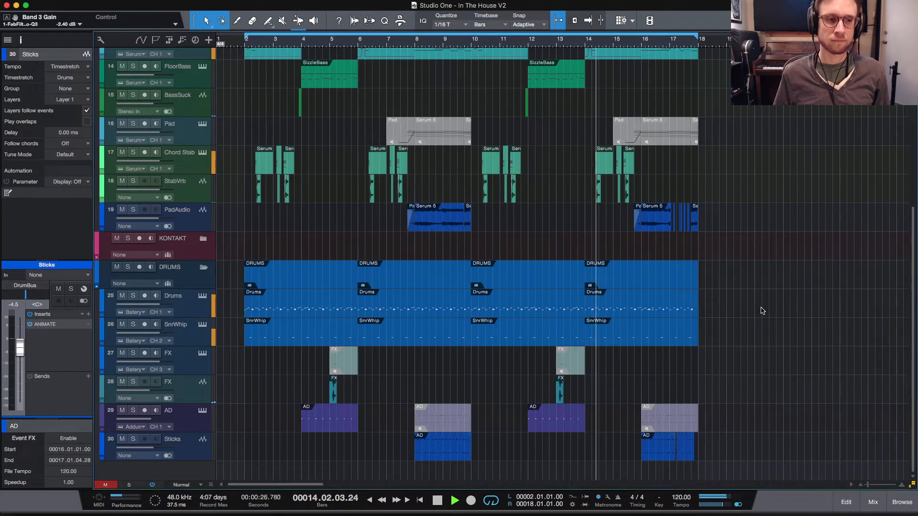
pyautogui.press('space')
# Step: Switch to OBS and inspect the Vocal Mic and S1 Audio sources in the Advanced Audio Properties, closing the dialog at the end
pyautogui.moveTo(700, 515)
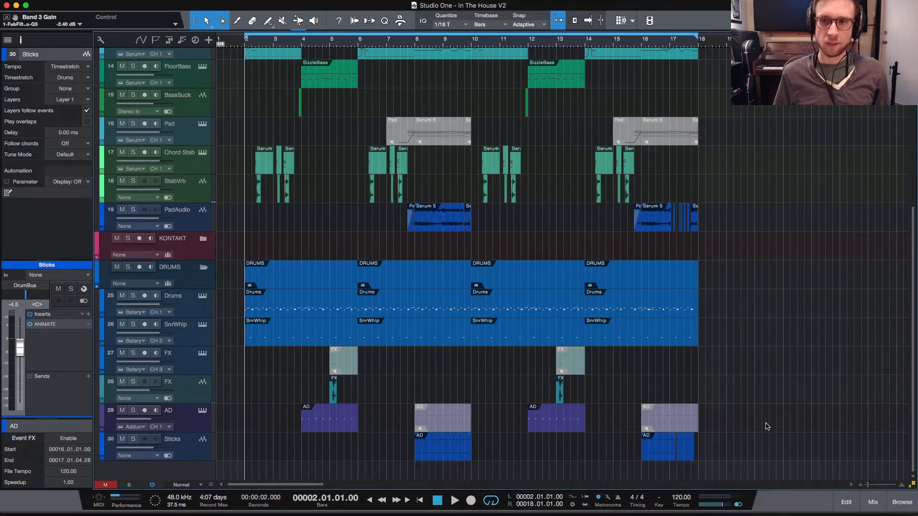
pyautogui.moveTo(598, 514)
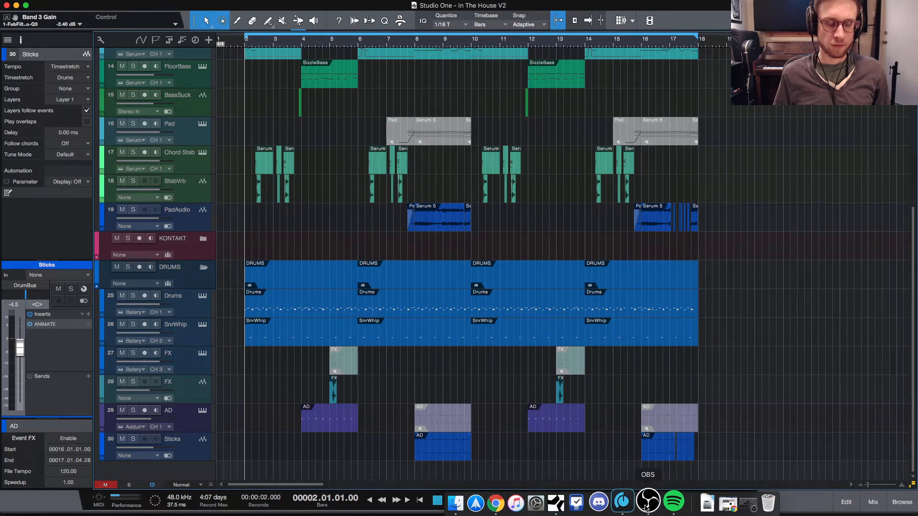
pyautogui.click(645, 508)
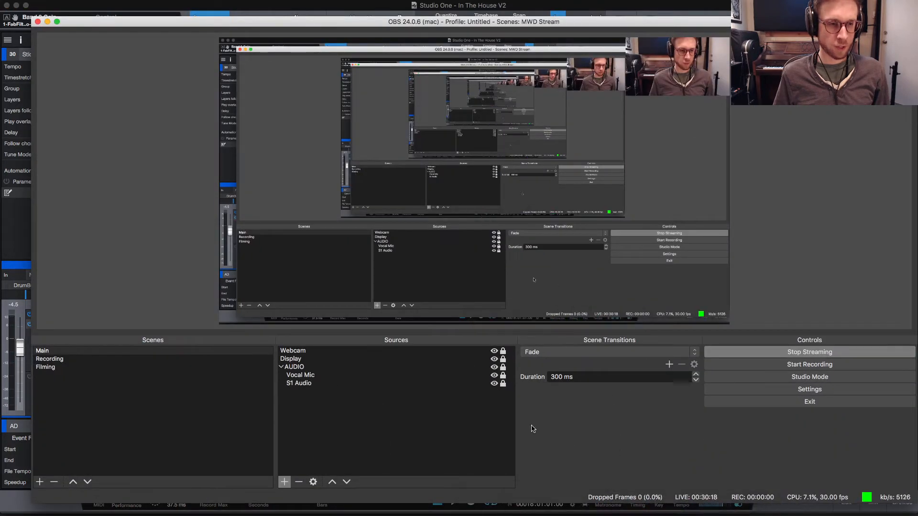
pyautogui.click(349, 383)
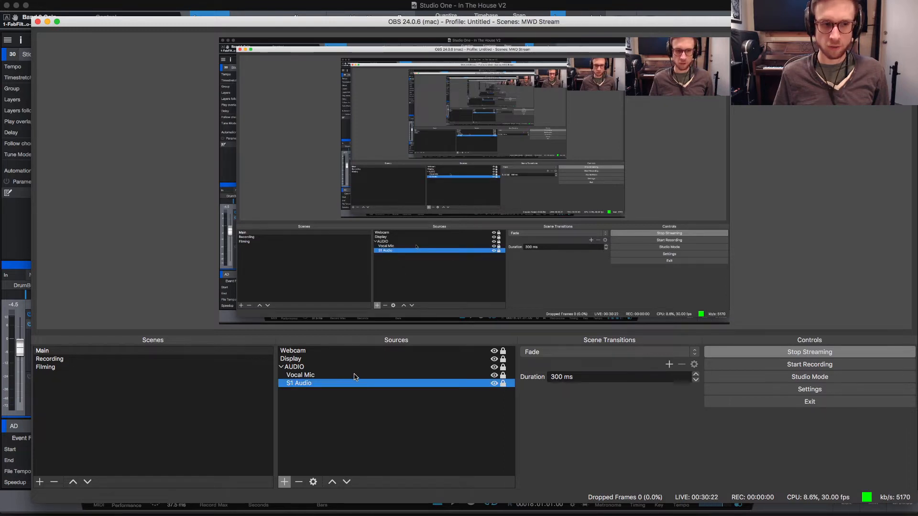
pyautogui.click(354, 375)
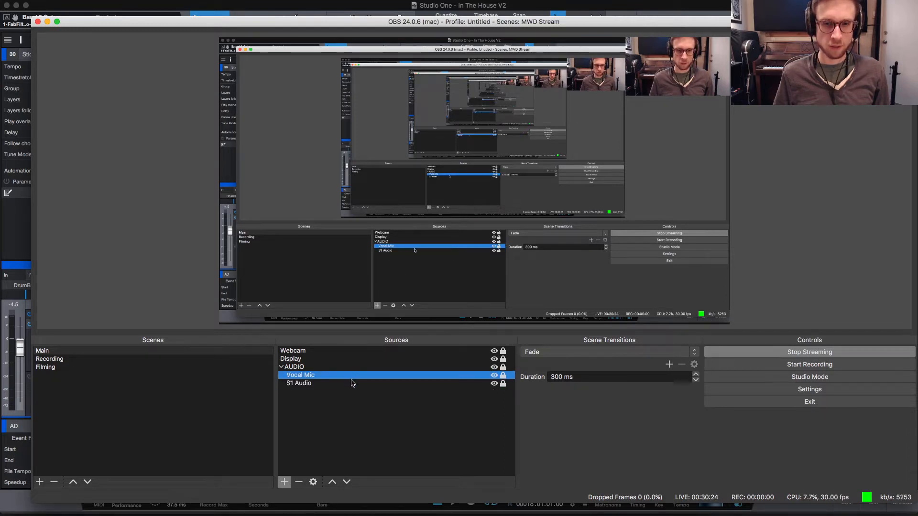
pyautogui.click(352, 383)
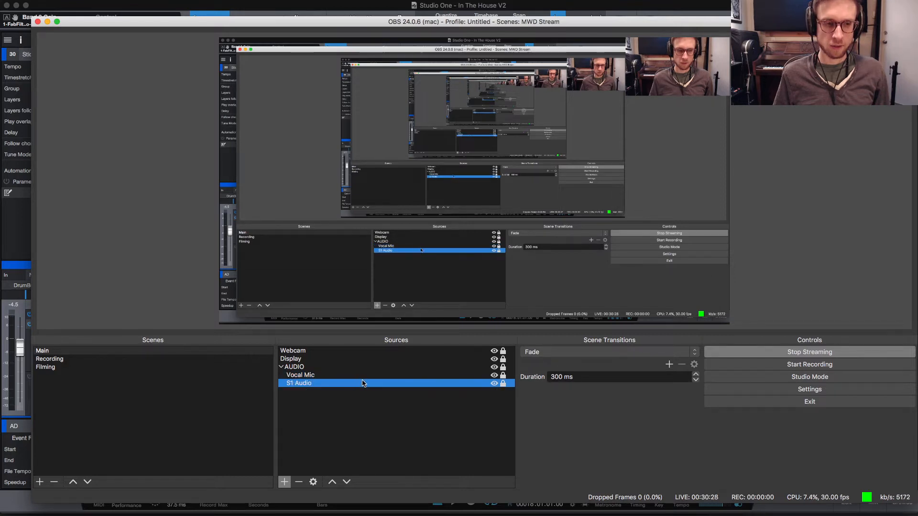
pyautogui.rightClick(366, 384)
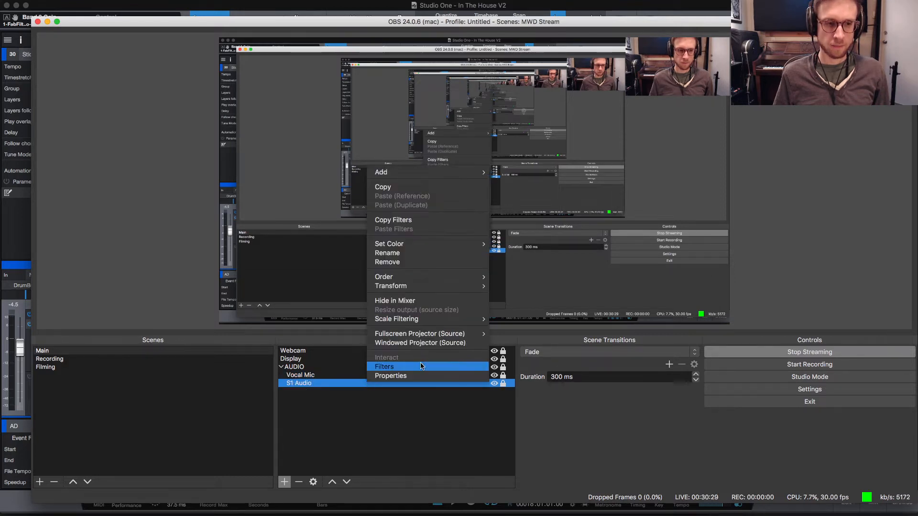
pyautogui.click(407, 434)
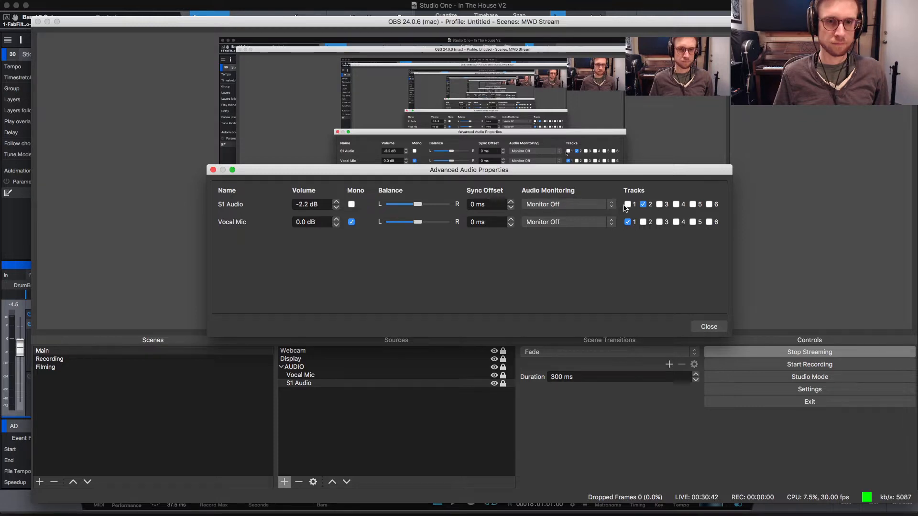
pyautogui.click(212, 170)
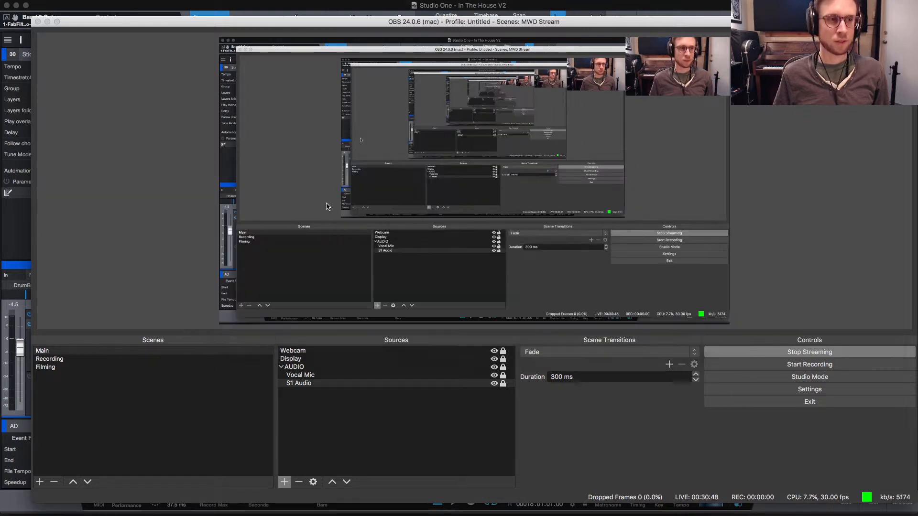
# Step: Switch back to Studio One and play the arrangement from bar 2, stopping shortly after bar 14
pyautogui.press('super+Tab')
pyautogui.press('space')
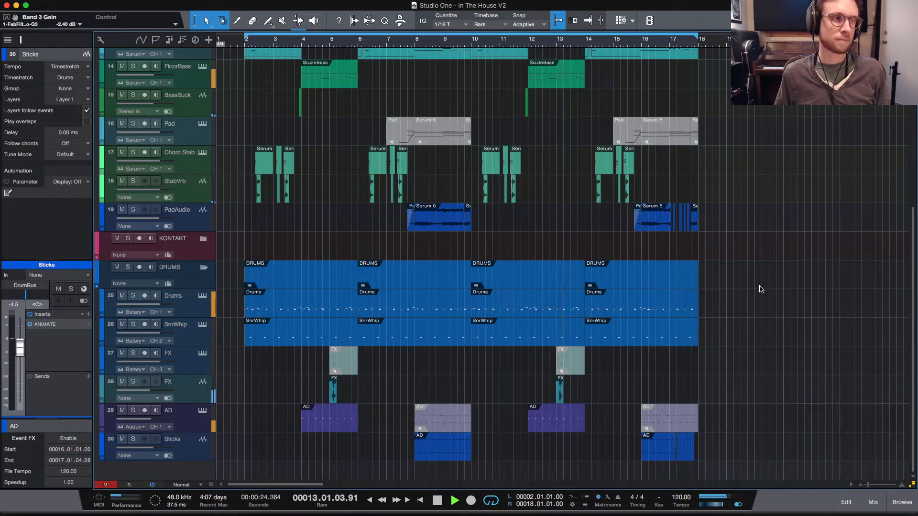
pyautogui.scroll(5, 742, 292)
pyautogui.scroll(-5, 741, 293)
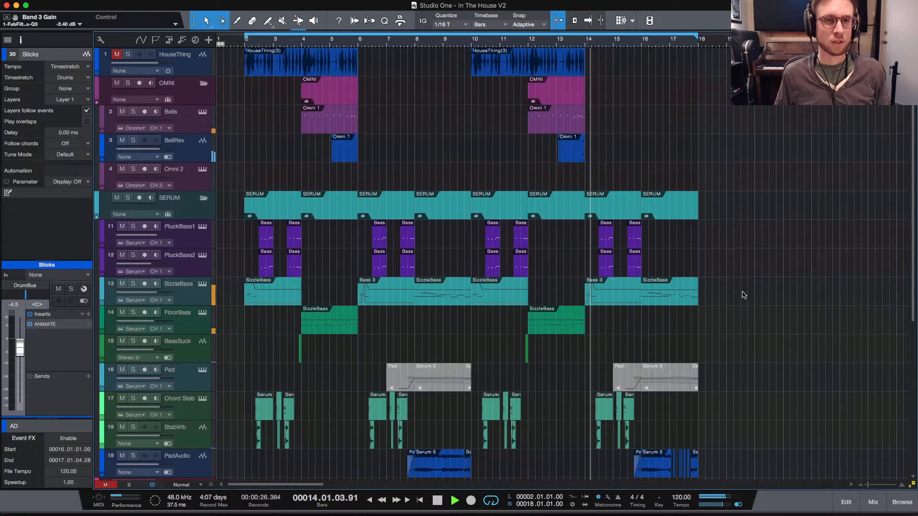
pyautogui.press('space')
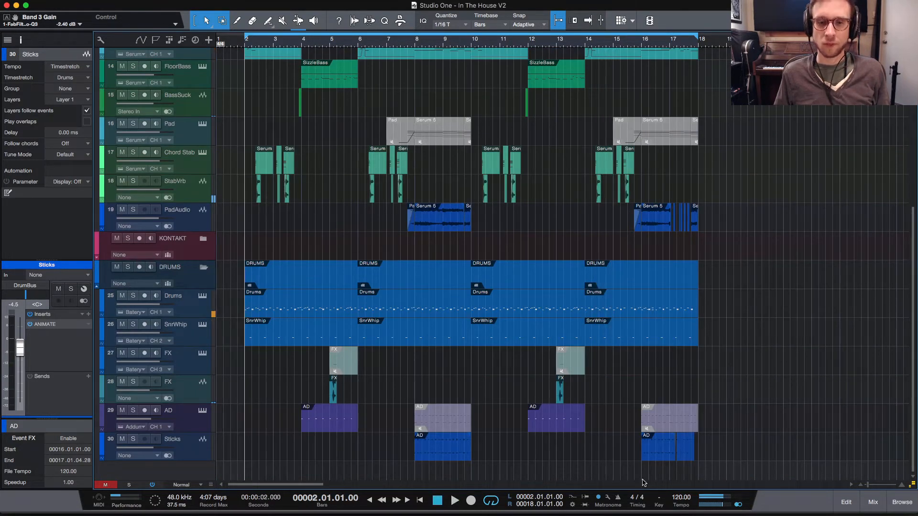
# Step: Look over all tracks of the arrangement, from HouseThing down to Sticks, across bars 2 to 18
pyautogui.moveTo(532, 515)
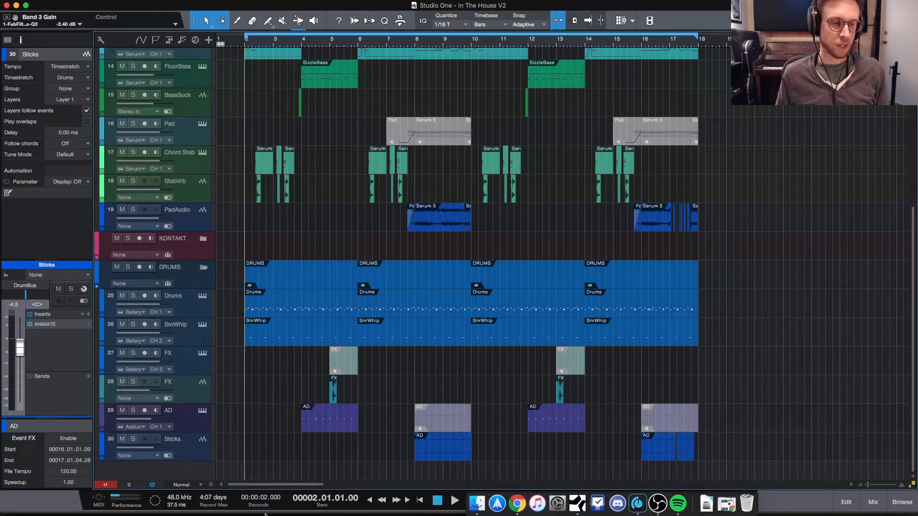
pyautogui.moveTo(641, 515)
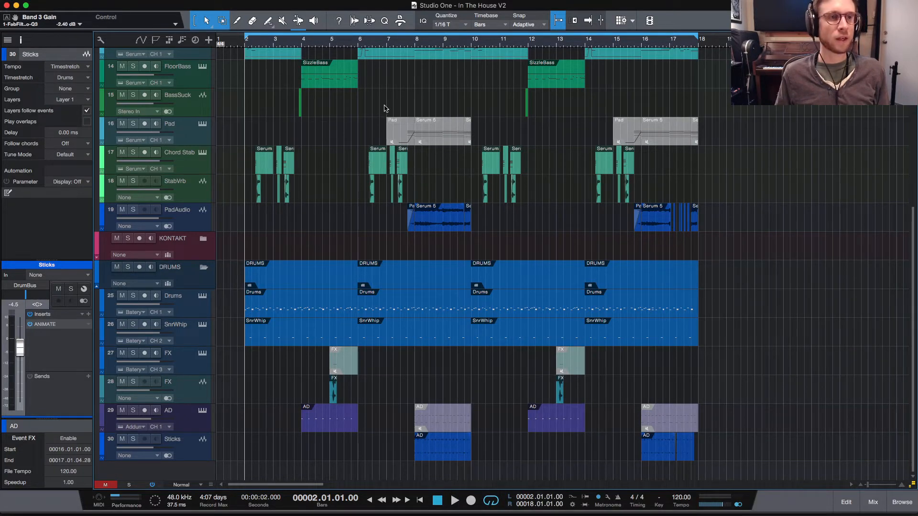
pyautogui.scroll(5, 394, 102)
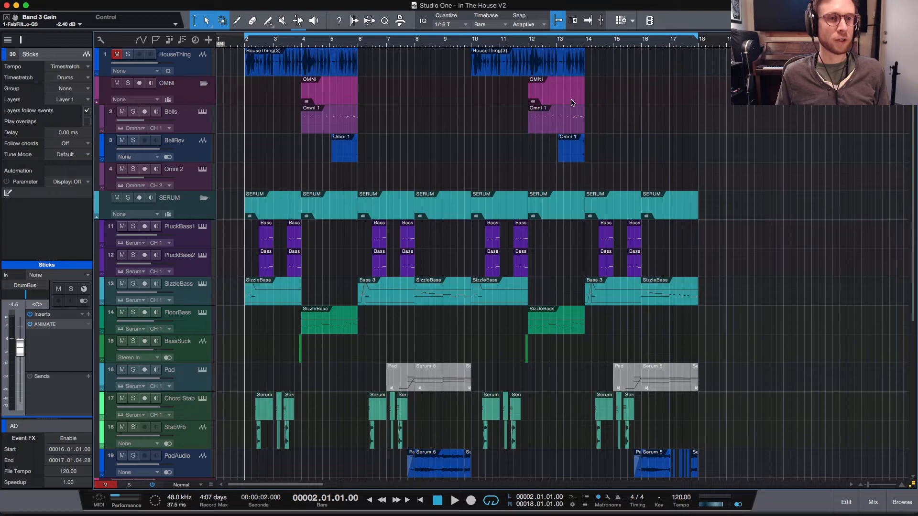
pyautogui.scroll(-5, 573, 103)
pyautogui.press('w')
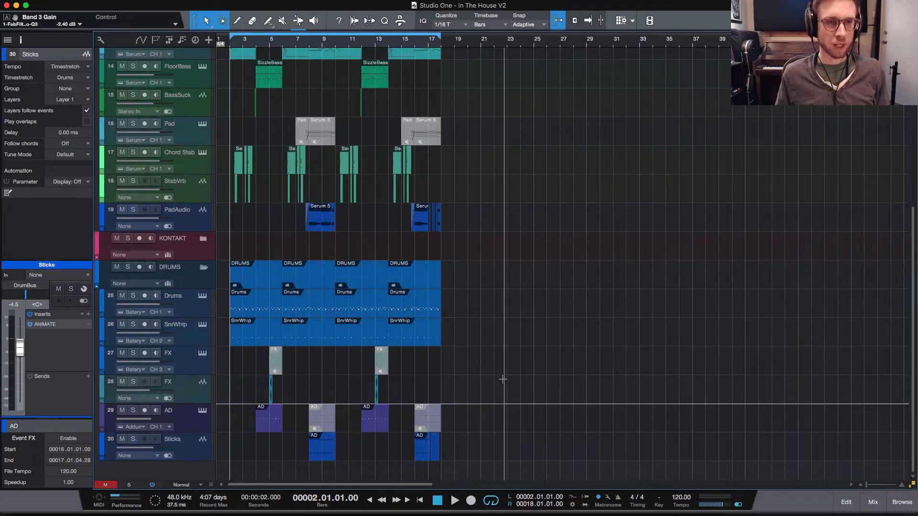
pyautogui.press('e')
pyautogui.press('e')
pyautogui.press('e')
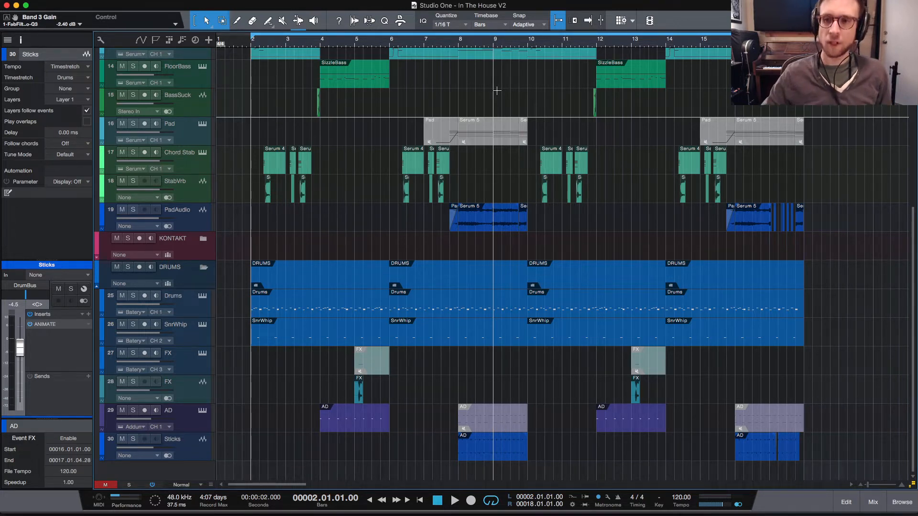
pyautogui.scroll(8, 478, 105)
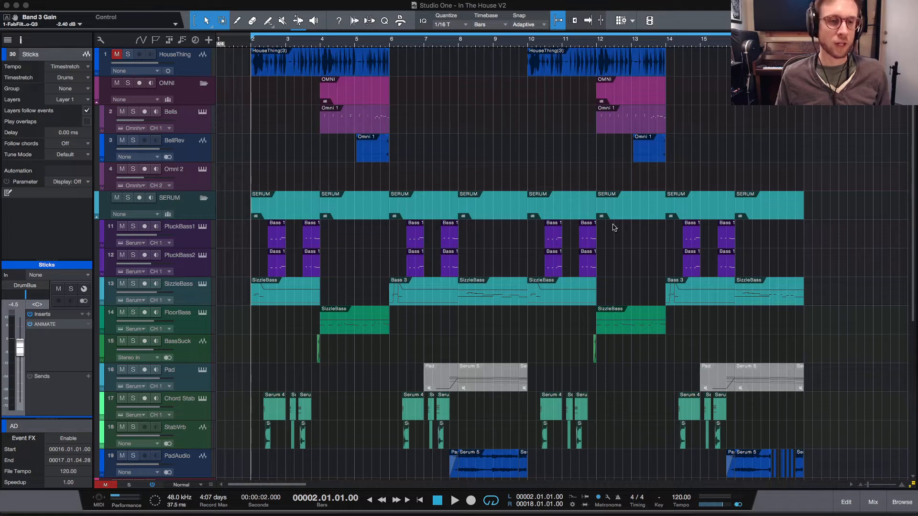
pyautogui.scroll(-10, 746, 164)
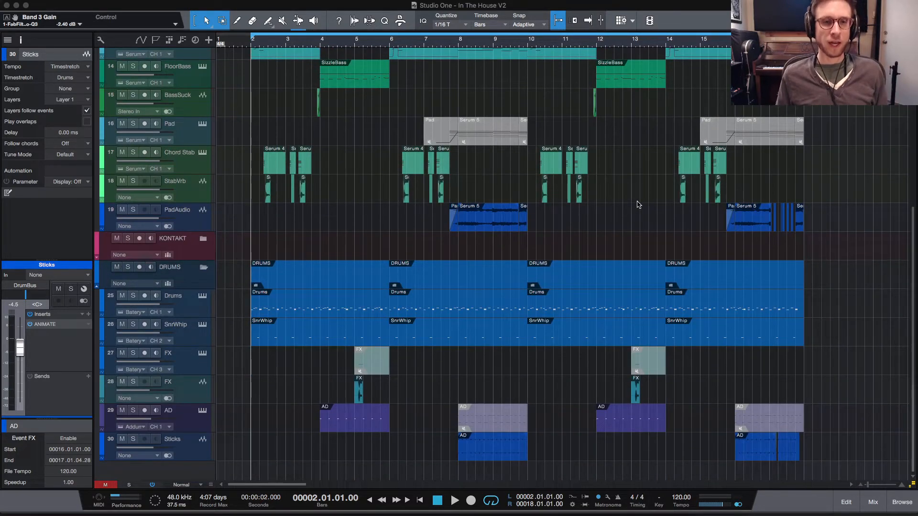
pyautogui.scroll(10, 638, 204)
pyautogui.scroll(10, 444, 46)
pyautogui.scroll(-5, 540, 46)
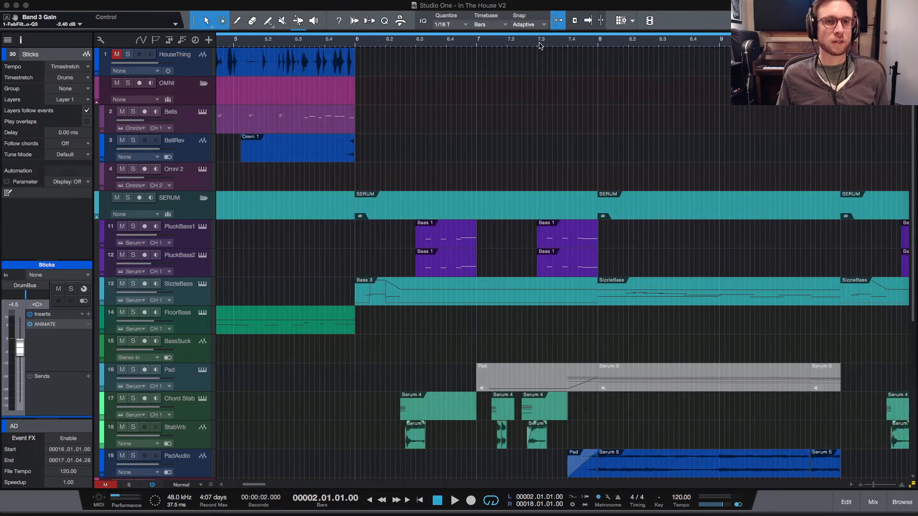
pyautogui.scroll(-6, 539, 46)
pyautogui.scroll(2, 539, 45)
pyautogui.scroll(-10, 712, 110)
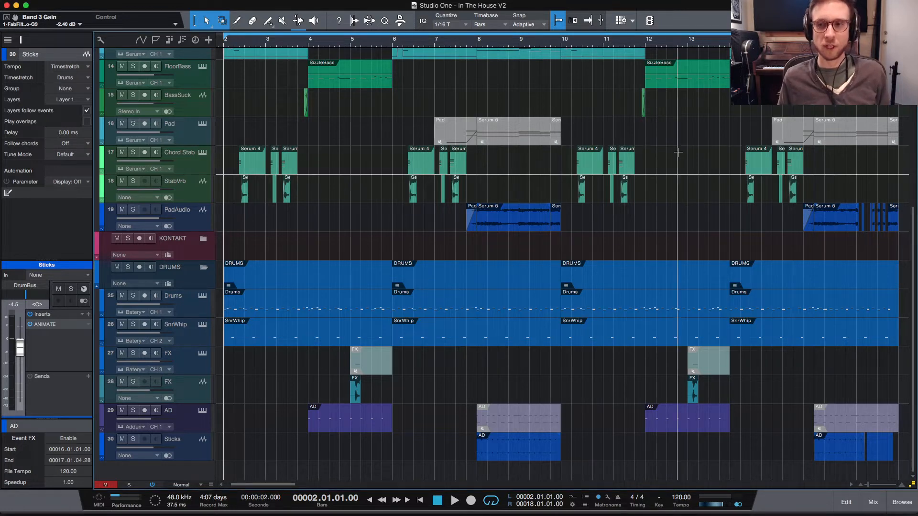
pyautogui.hscroll(1, 699, 184)
pyautogui.hscroll(-3, 698, 184)
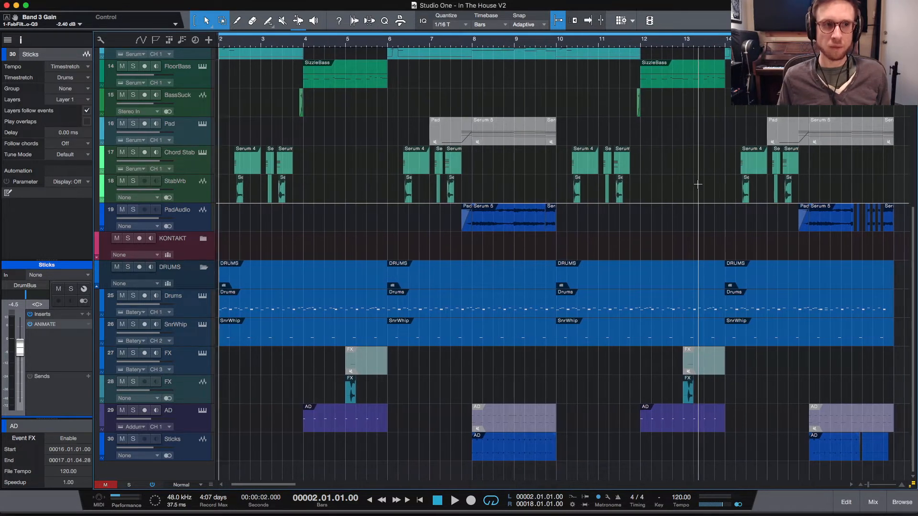
pyautogui.scroll(10, 774, 163)
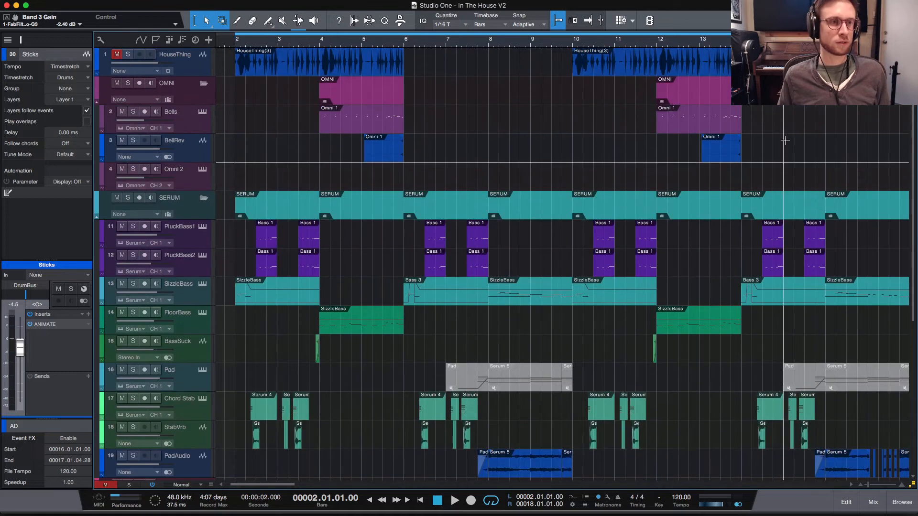
# Step: Play the looped arrangement from bar 2 past the loop end, and set the playback position to bar 15
pyautogui.press('space')
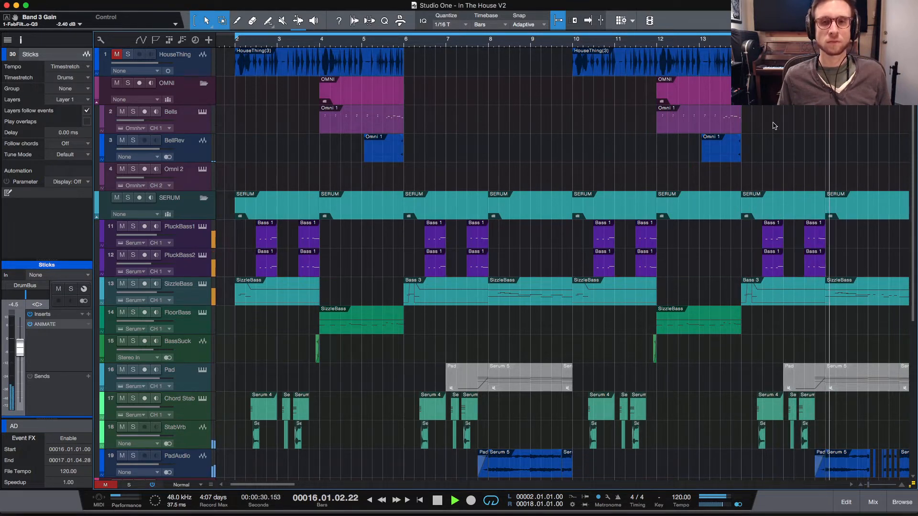
pyautogui.hscroll(4, 776, 123)
pyautogui.scroll(-1, 776, 124)
pyautogui.scroll(-2, 776, 124)
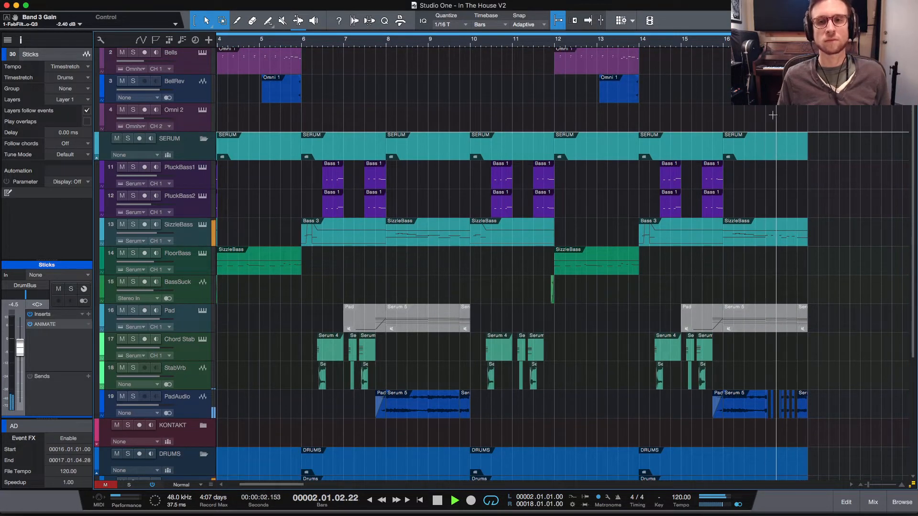
pyautogui.hscroll(-2, 777, 109)
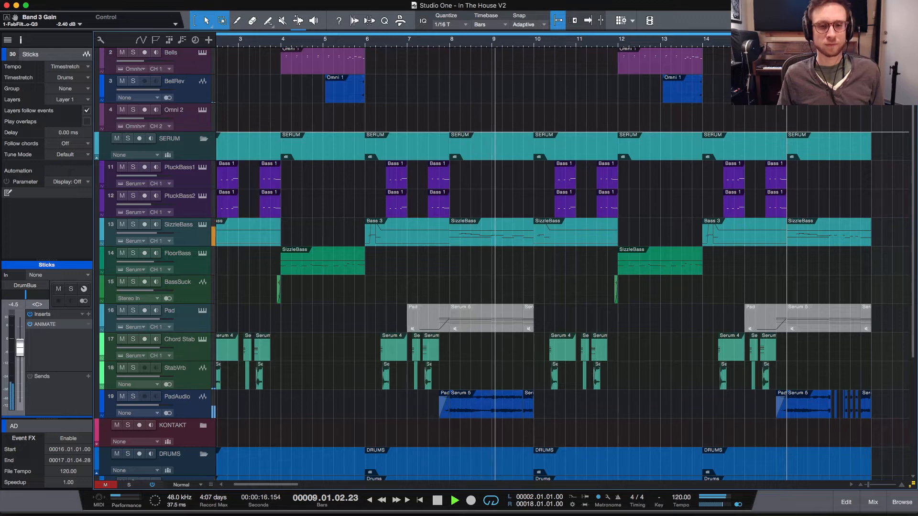
pyautogui.scroll(-1, 783, 109)
pyautogui.scroll(-5, 765, 120)
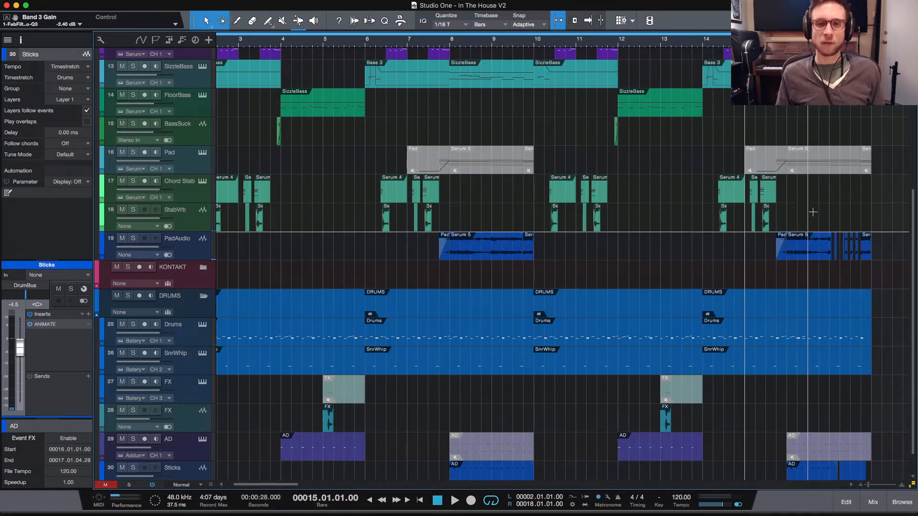
# Step: Audition the final bars three times from bar 15, stopping playback after each pass
pyautogui.press('space')
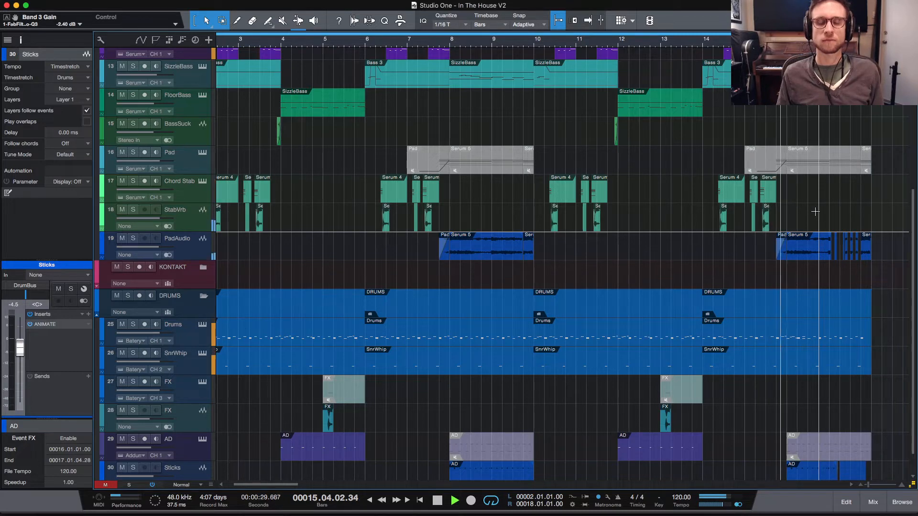
pyautogui.press('space')
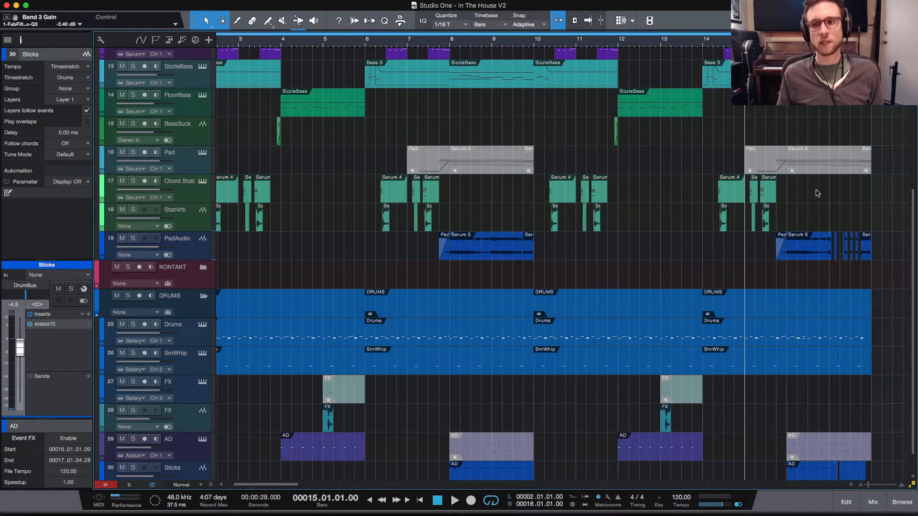
pyautogui.press('space')
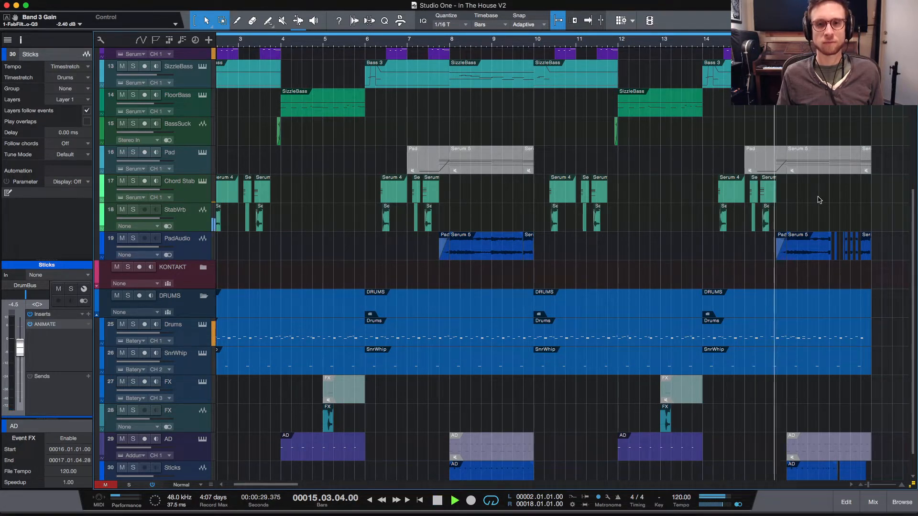
pyautogui.press('space')
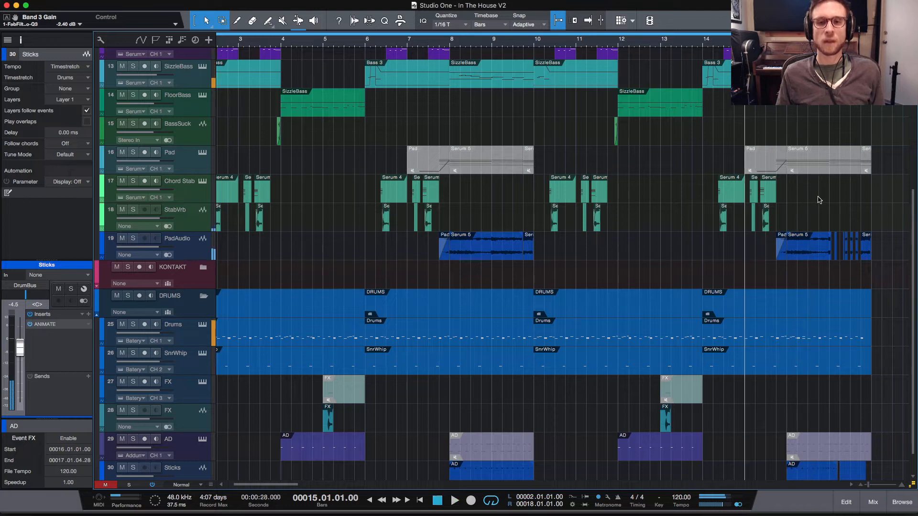
pyautogui.press('space')
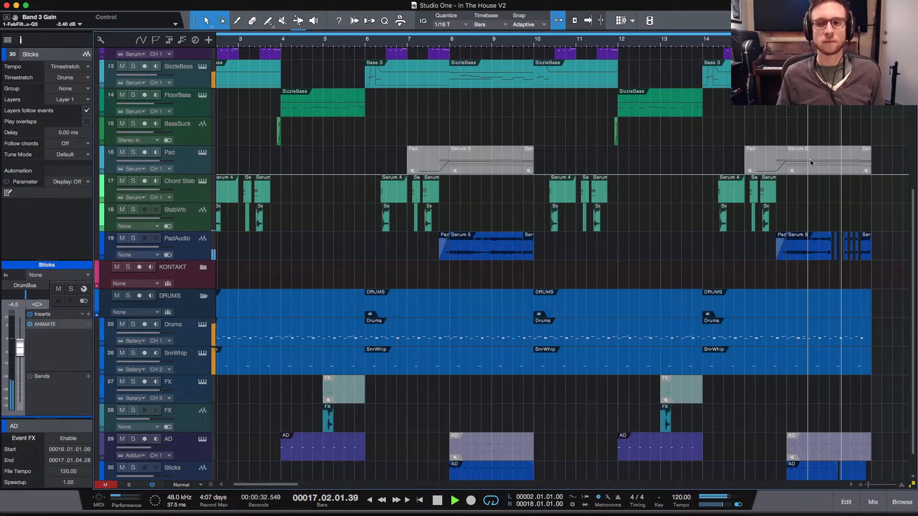
pyautogui.press('space')
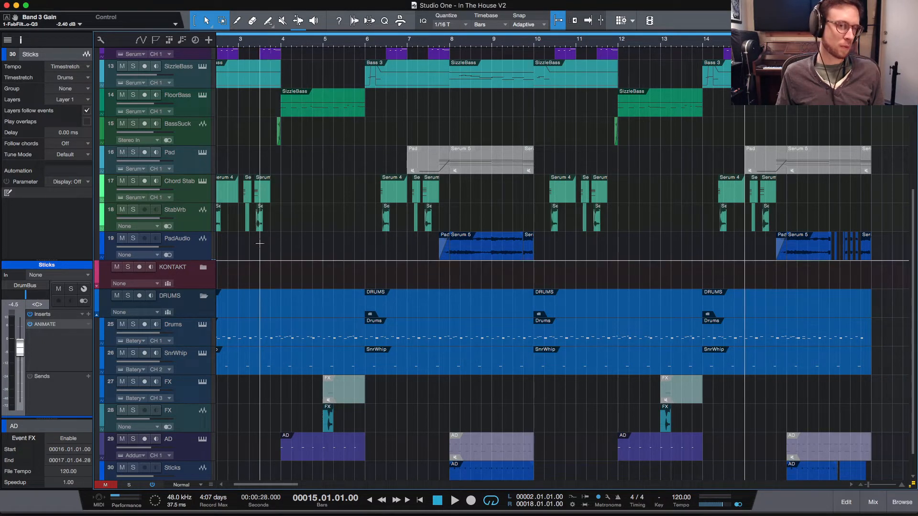
# Step: Open the Drums event starting at bar 14 for note editing and lower the B 0 note at 16.2.3 to velocity 62.26
pyautogui.scroll(-1, 258, 244)
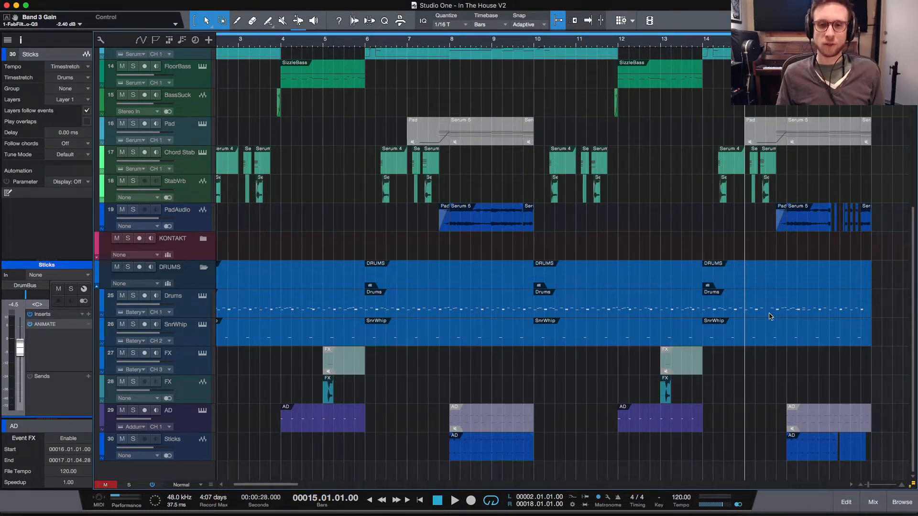
pyautogui.doubleClick(713, 306)
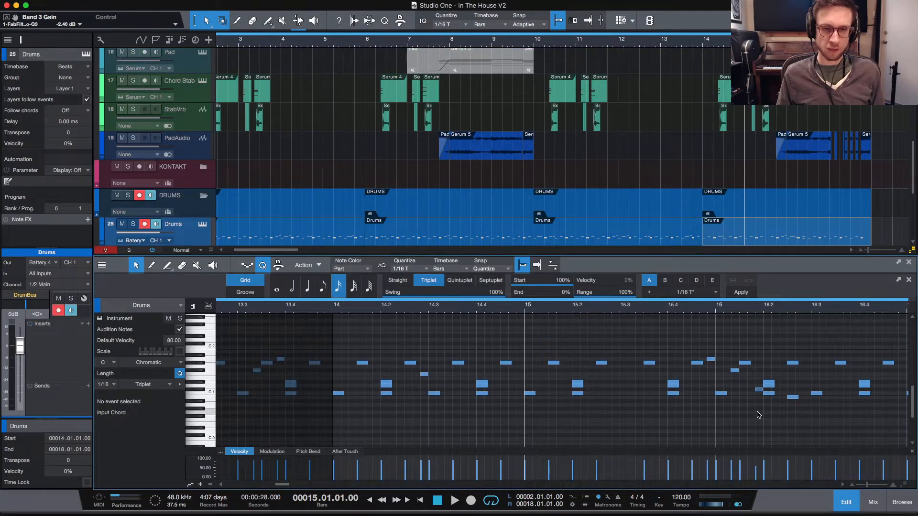
pyautogui.hscroll(-6, 758, 415)
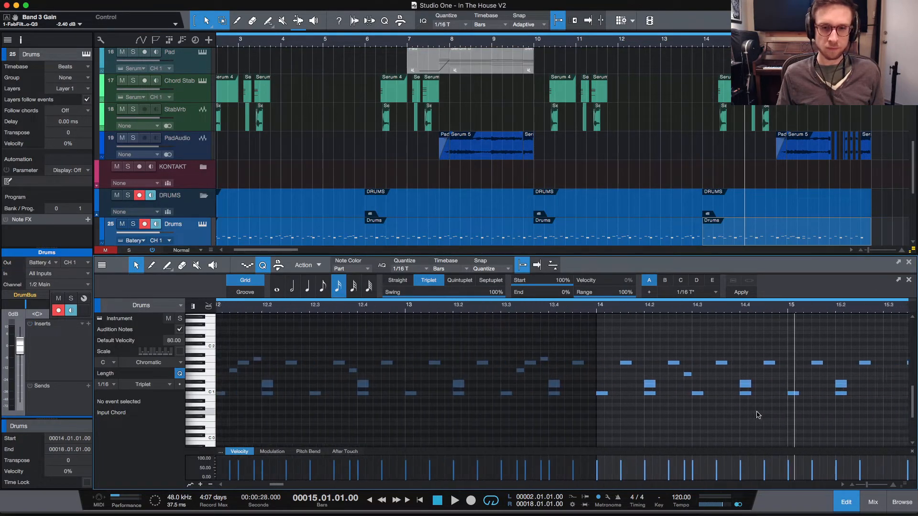
pyautogui.hscroll(12, 758, 415)
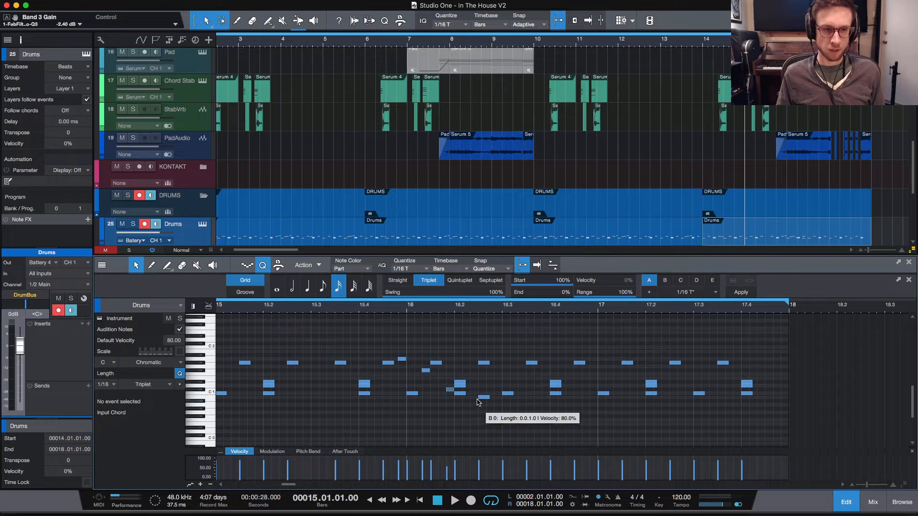
pyautogui.click(484, 397)
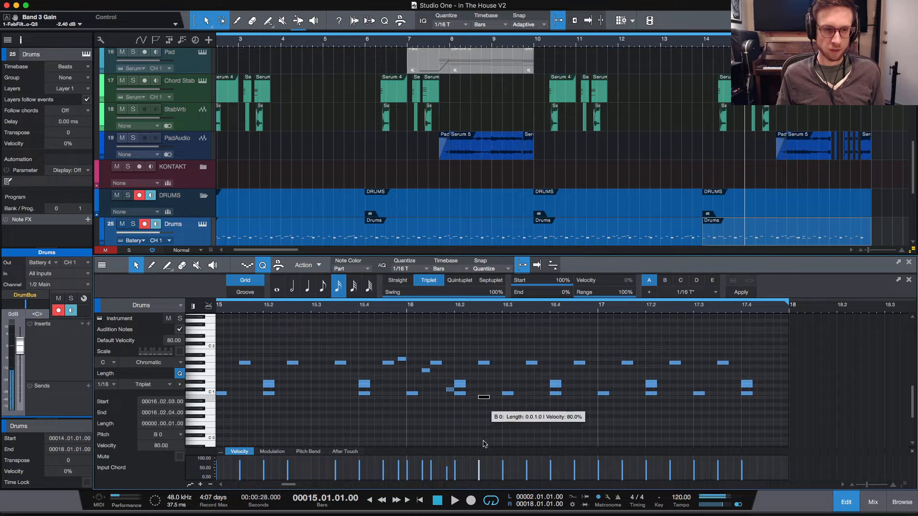
# Step: Set the playback position to bar 16 and audition the drum pattern from there, stopping playback at the end
pyautogui.click(405, 312)
pyautogui.press('space')
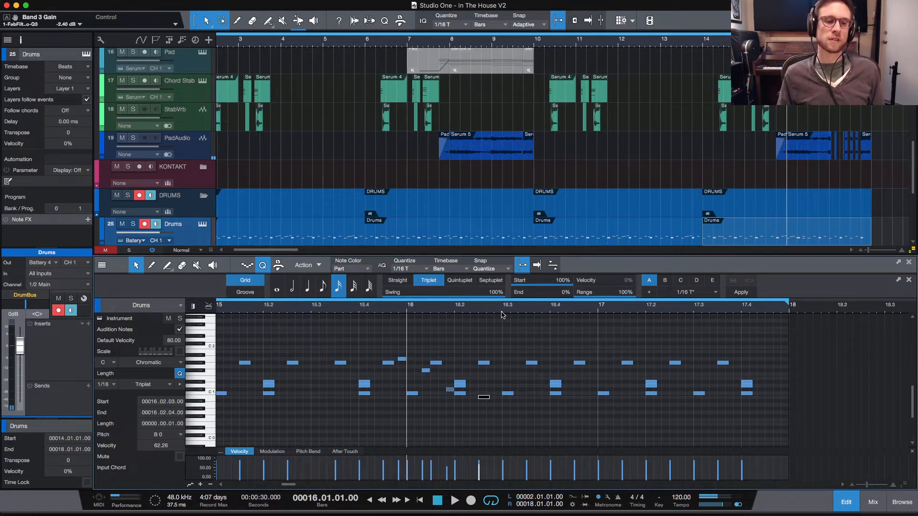
pyautogui.press('space')
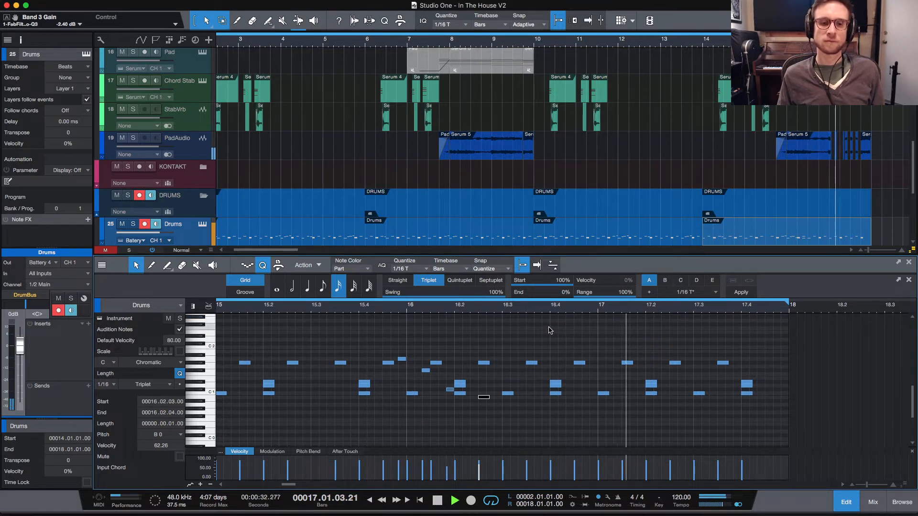
pyautogui.press('space')
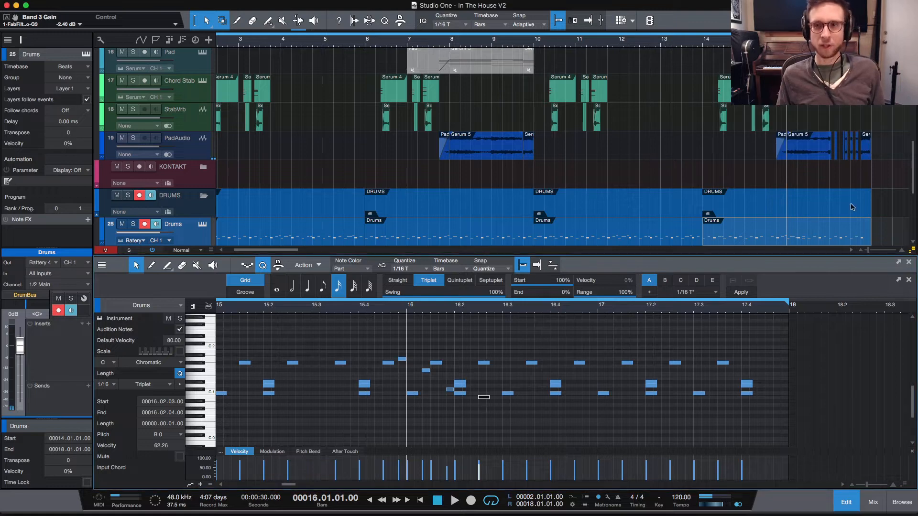
# Step: Close the note editor to enlarge the arrangement and bring its start at bar 2 into view
pyautogui.click(845, 502)
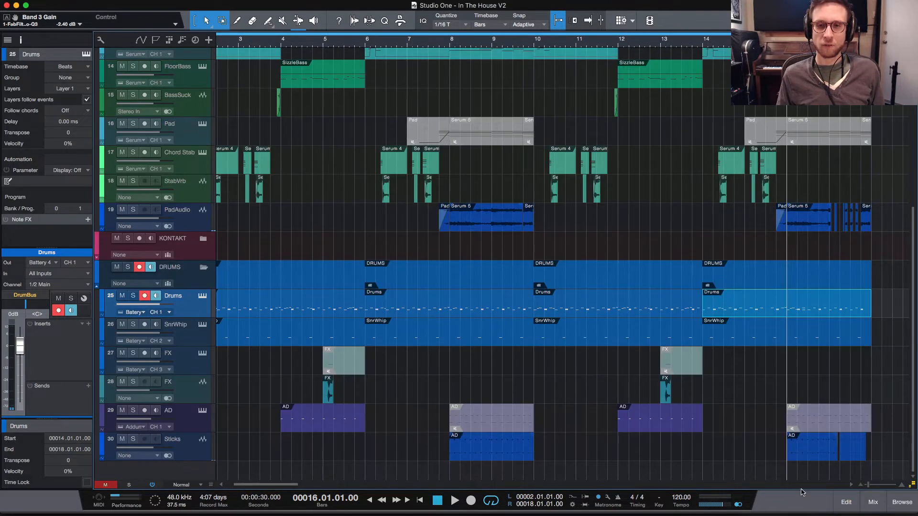
pyautogui.press('w')
pyautogui.press('w')
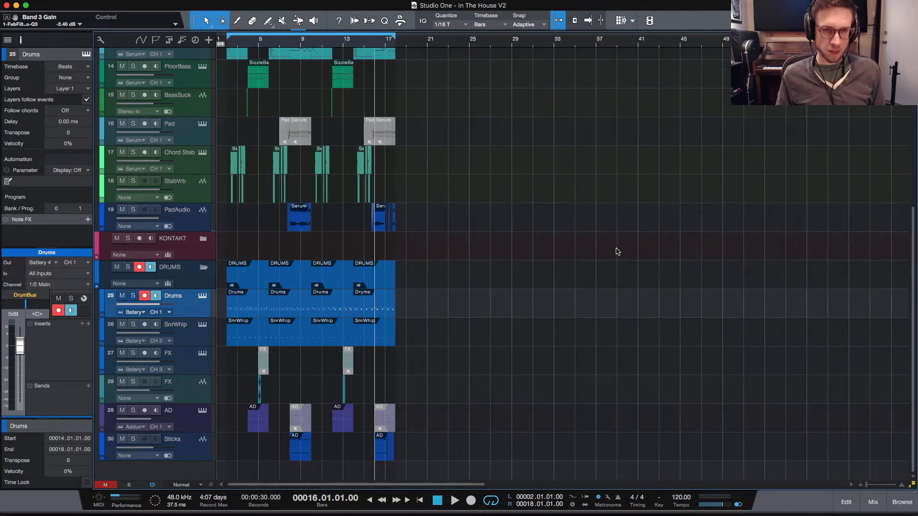
pyautogui.press('e')
pyautogui.press('e')
pyautogui.hscroll(-8, 446, 240)
pyautogui.hscroll(-3, 447, 241)
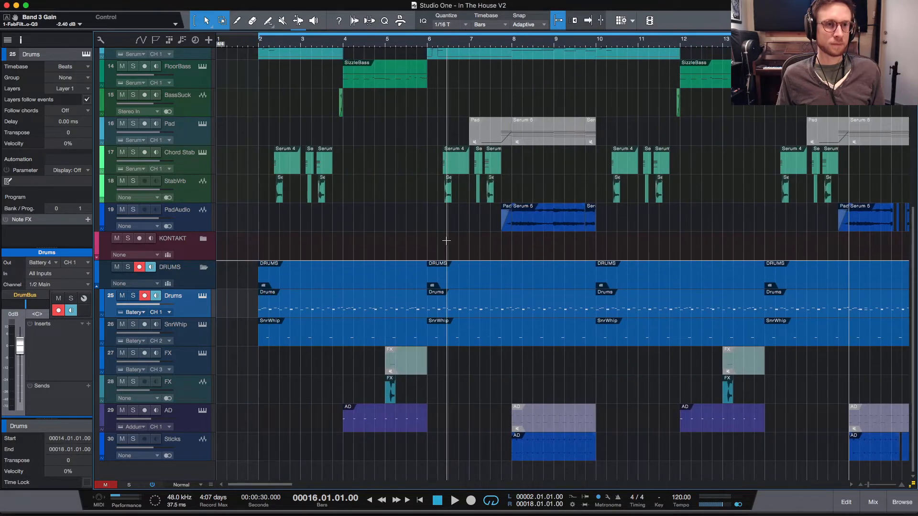
# Step: Select every event in the arrangement and move them all so the music starts at bar 18
pyautogui.hscroll(5, 746, 286)
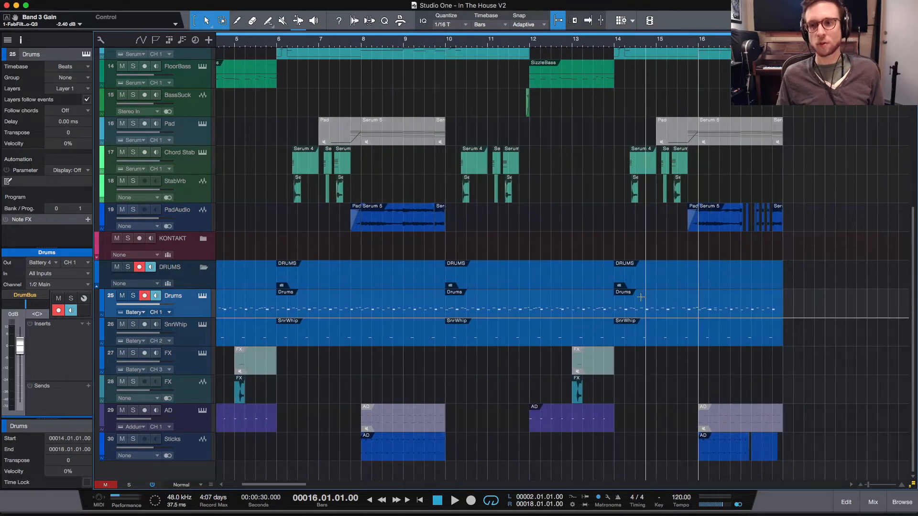
pyautogui.hscroll(-3, 550, 251)
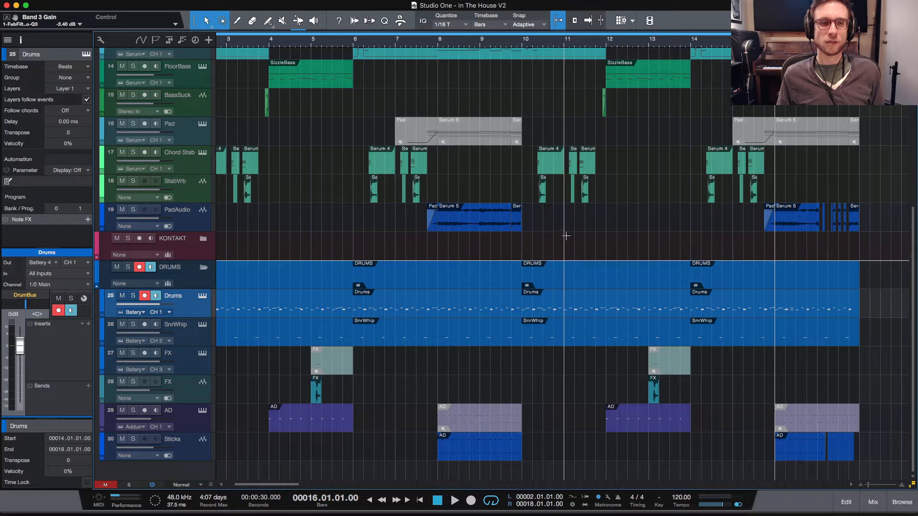
pyautogui.hscroll(-3, 569, 233)
pyautogui.hscroll(2, 596, 232)
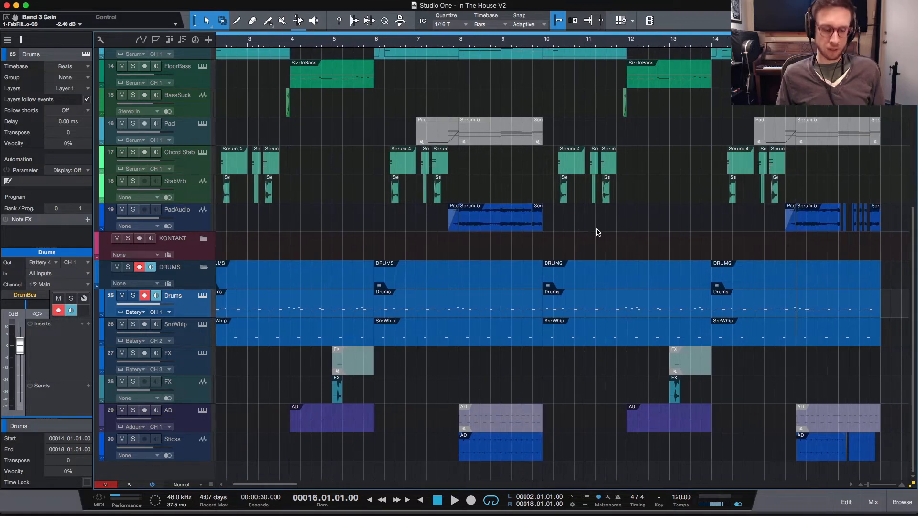
pyautogui.press('w')
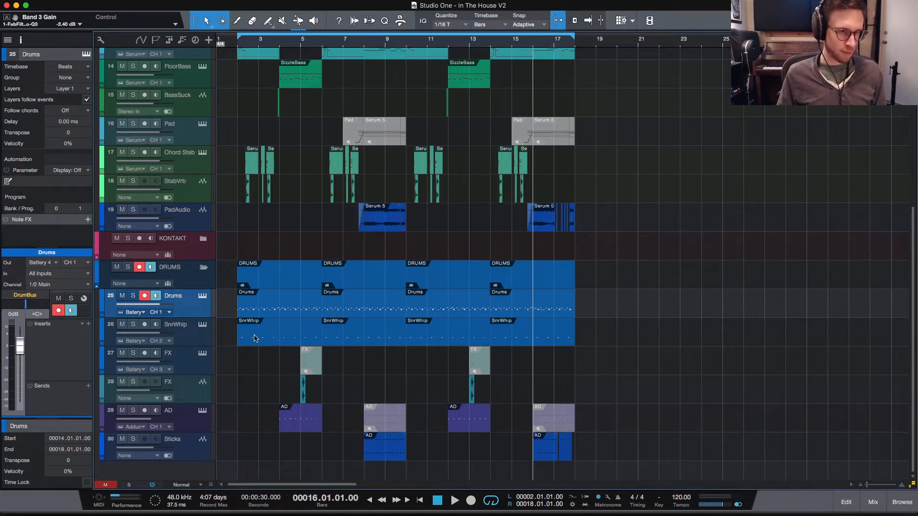
pyautogui.press('super+a')
pyautogui.moveTo(248, 340); pyautogui.dragTo(583, 345)
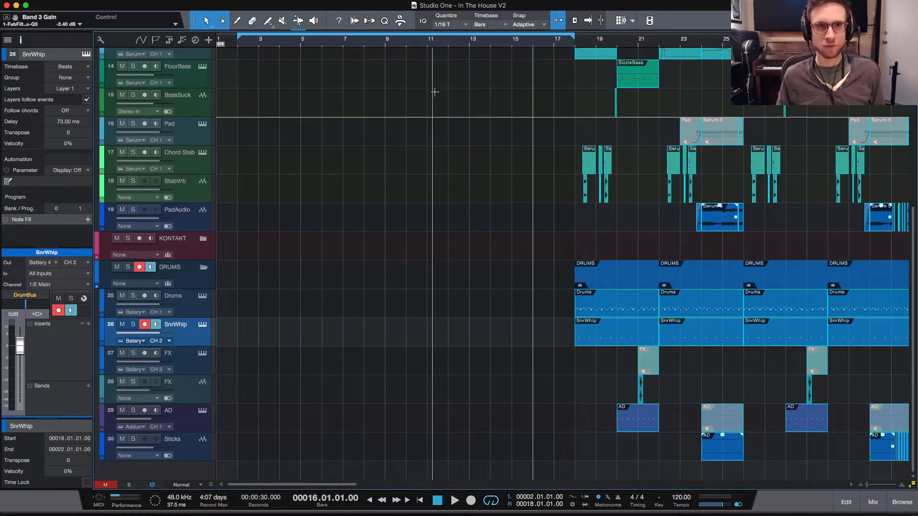
# Step: Set the playback position to bar 2 and turn off looping
pyautogui.scroll(5, 435, 95)
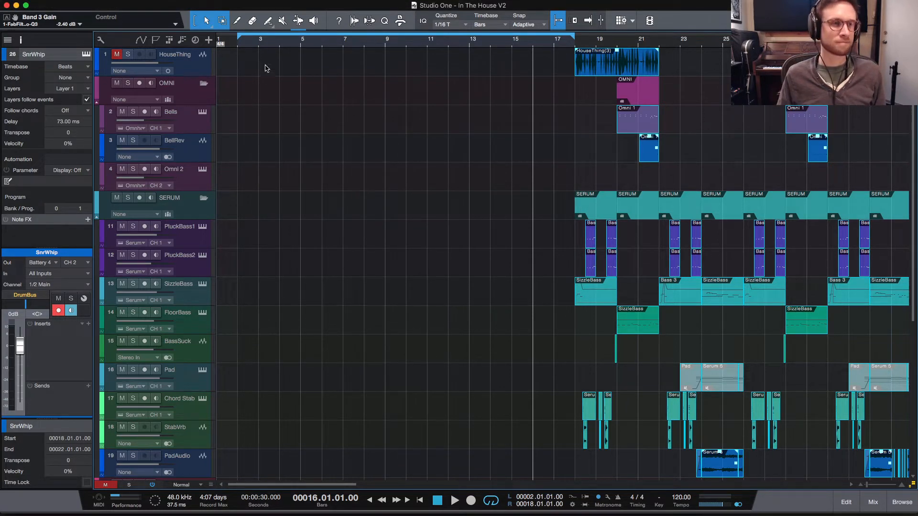
pyautogui.click(236, 45)
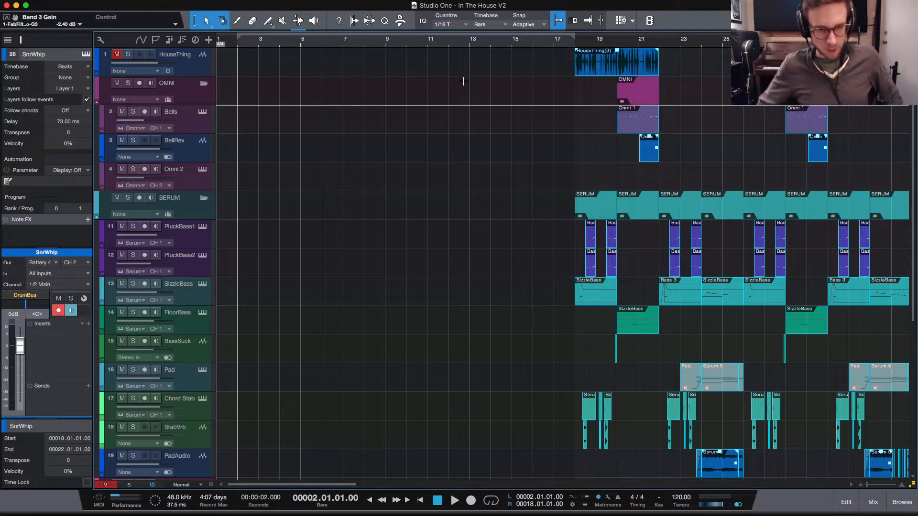
# Step: Quit the Spotify app running in the background and clear the event selection in the arrangement
pyautogui.rightClick(676, 501)
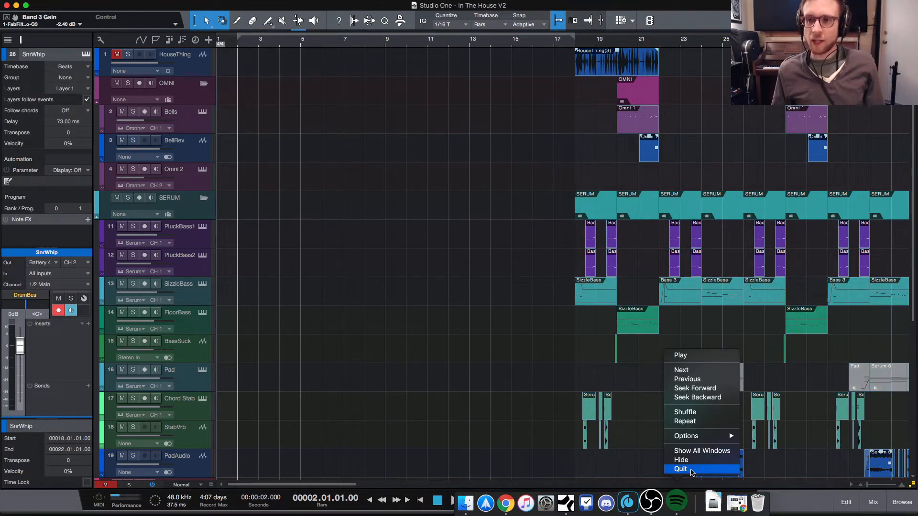
pyautogui.click(692, 469)
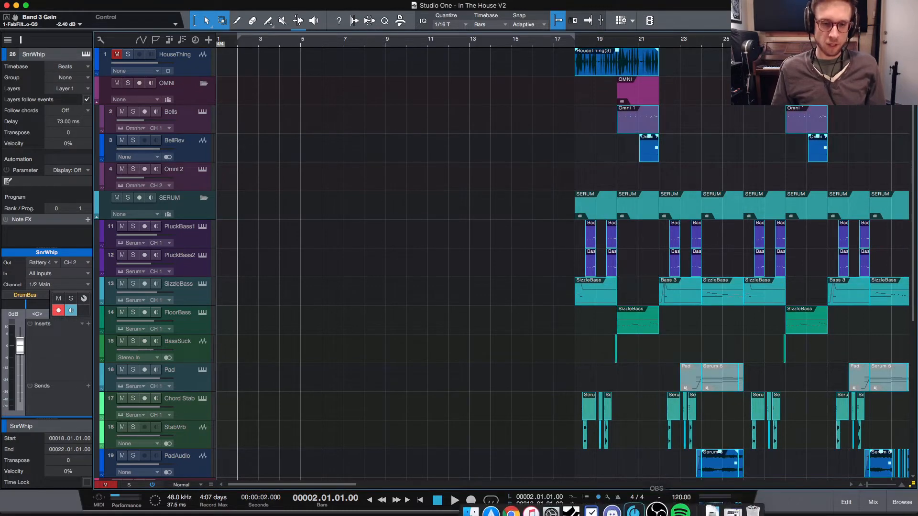
pyautogui.click(507, 367)
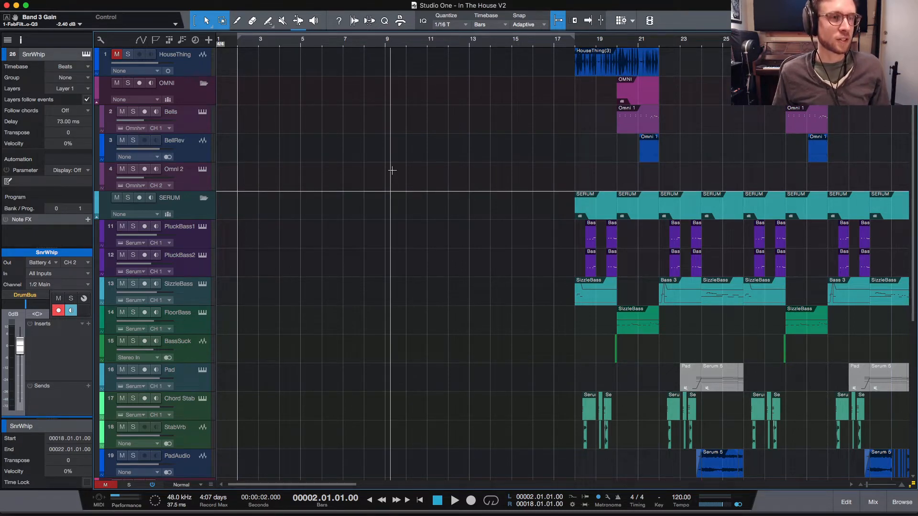
# Step: Look over all tracks from HouseThing down to Sticks, and the full length of the moved section
pyautogui.scroll(-5, 372, 140)
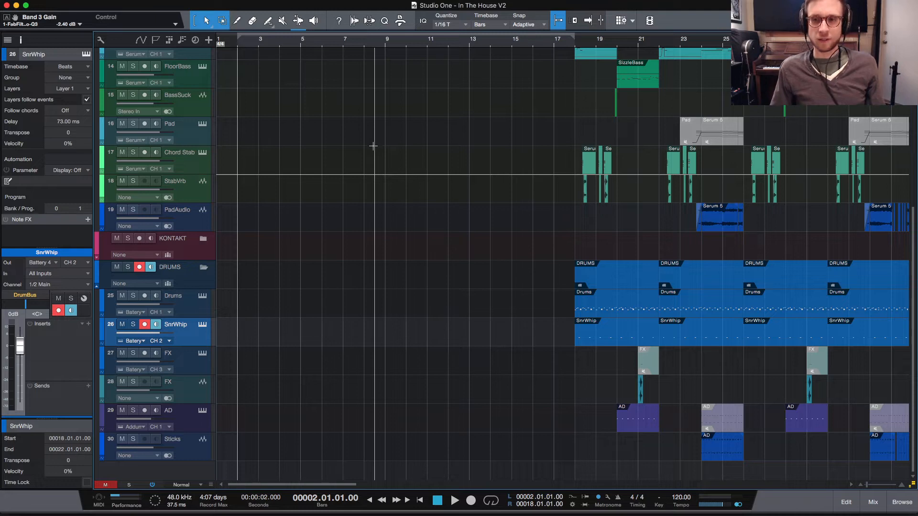
pyautogui.scroll(4, 373, 147)
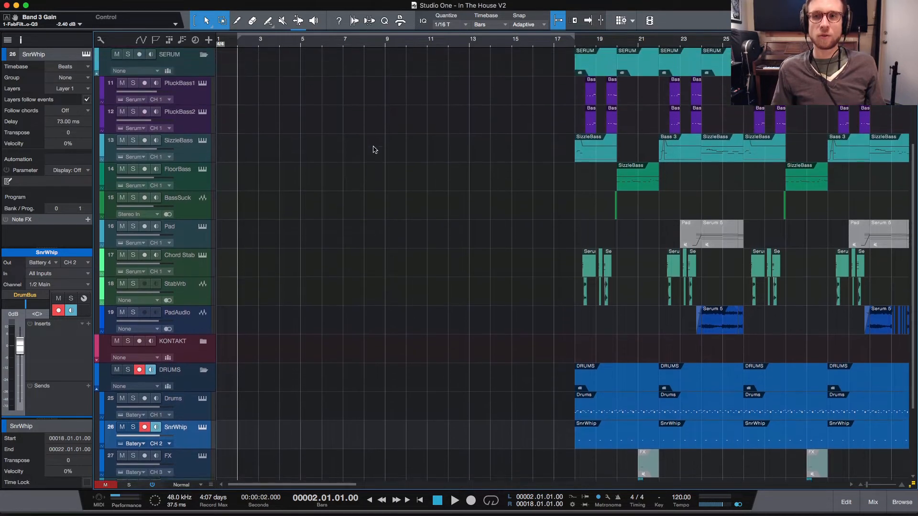
pyautogui.scroll(2, 375, 150)
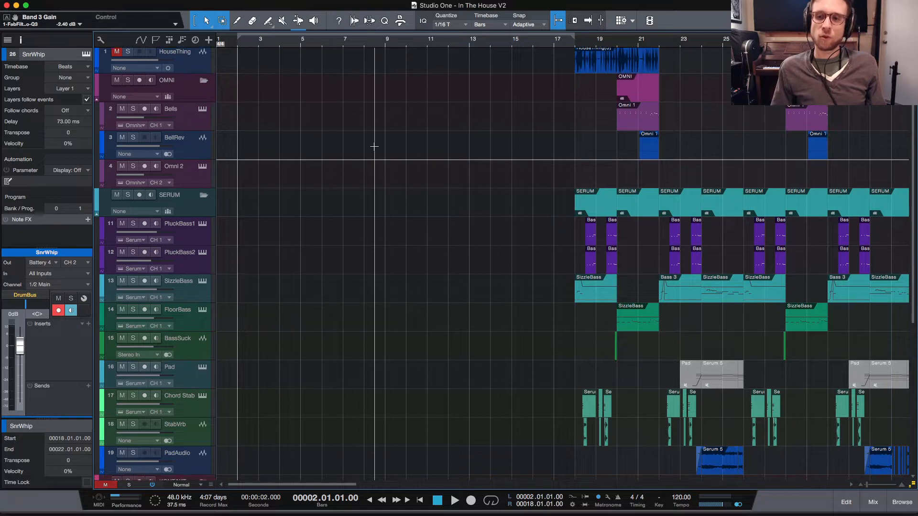
pyautogui.scroll(-6, 374, 146)
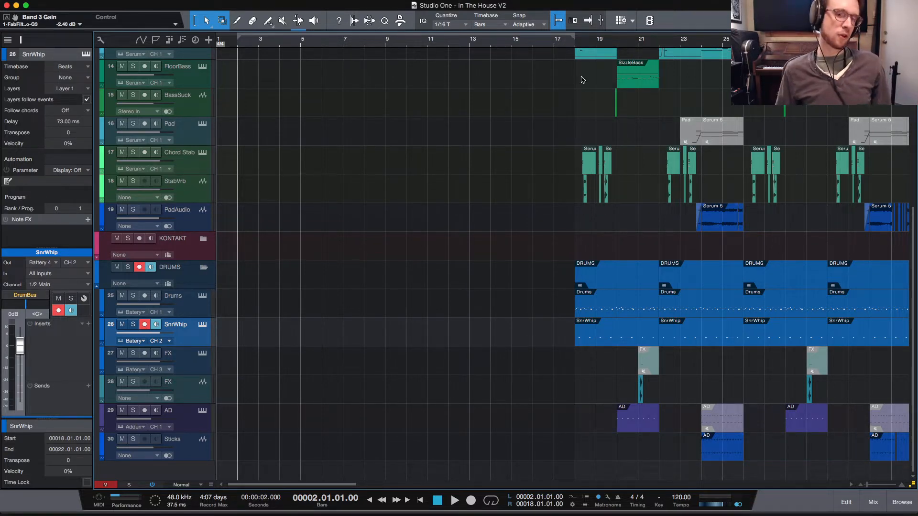
pyautogui.hscroll(5, 721, 134)
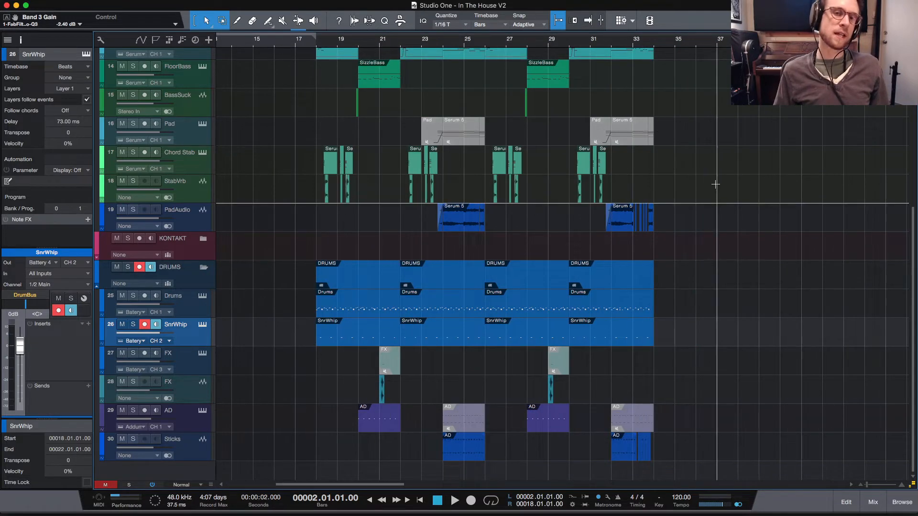
pyautogui.hscroll(-5, 396, 244)
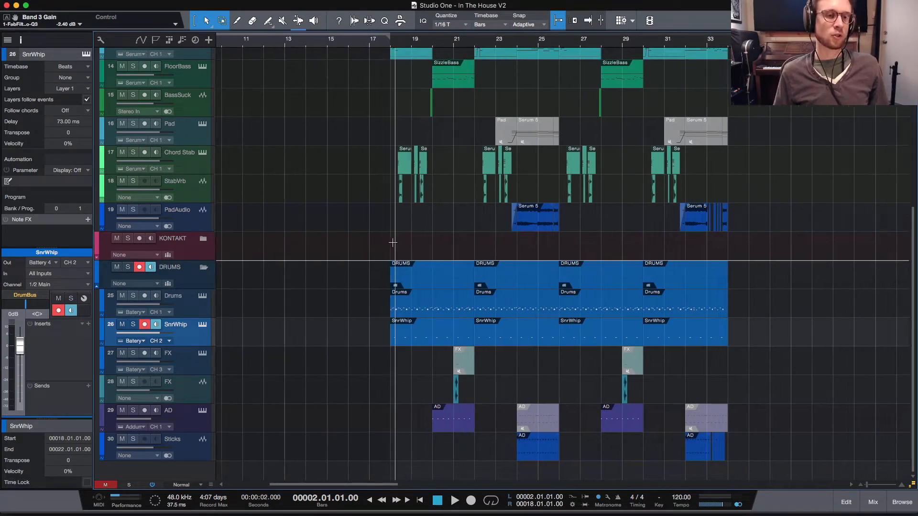
pyautogui.scroll(5, 325, 76)
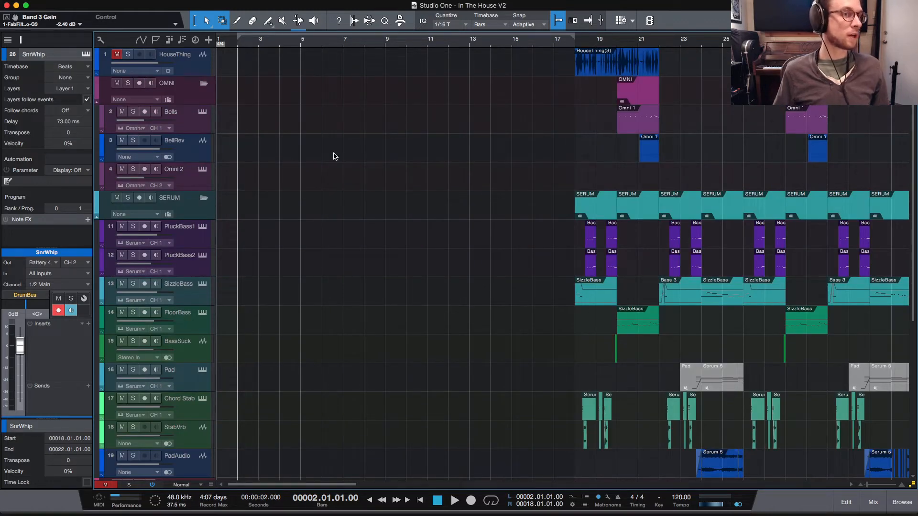
pyautogui.scroll(-3, 402, 196)
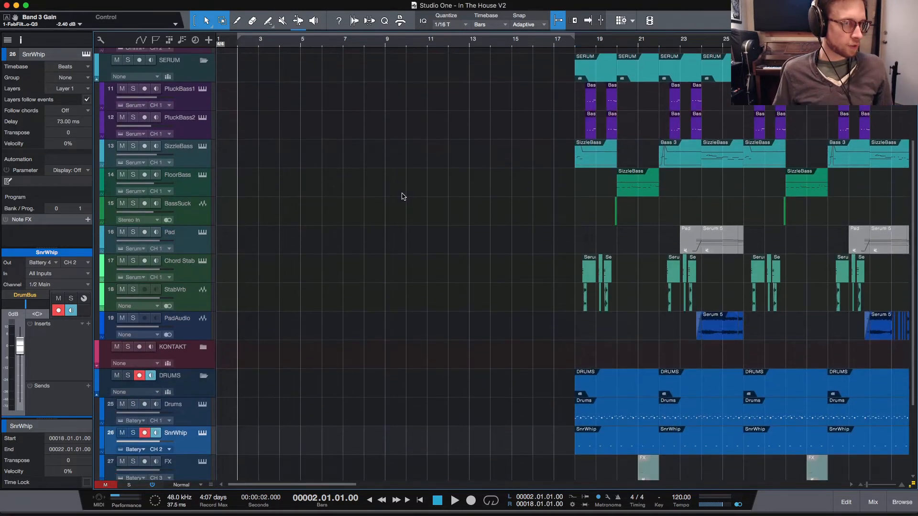
pyautogui.scroll(-3, 402, 196)
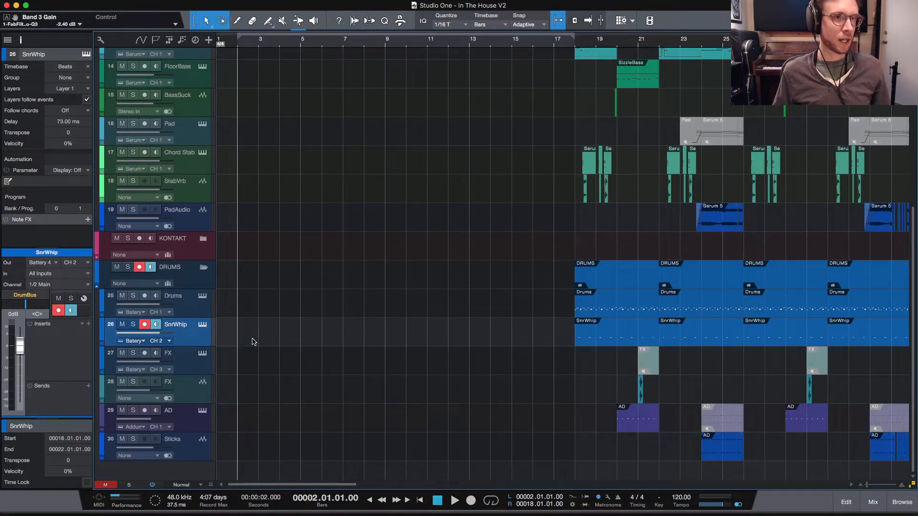
# Step: Create an empty event on the SnrWhip track from bar 3 to bar 18 and open it for note editing
pyautogui.click(259, 45)
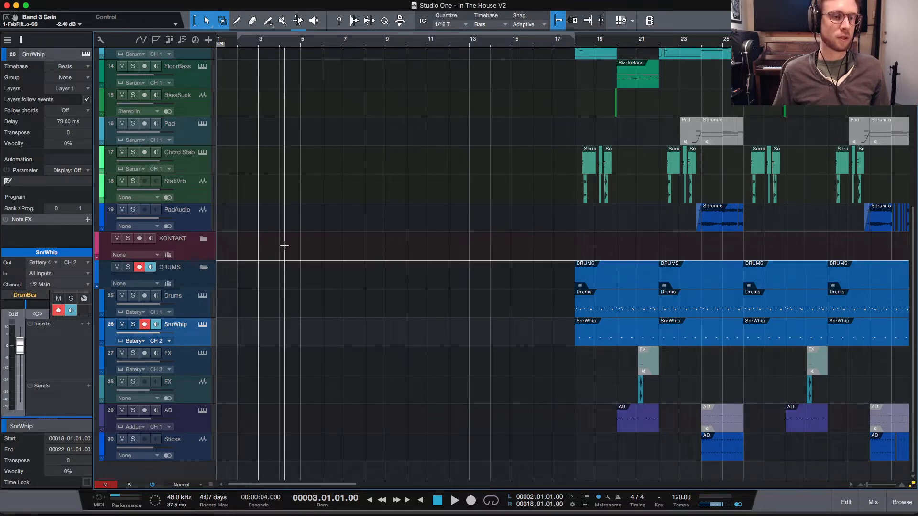
pyautogui.doubleClick(267, 341)
pyautogui.moveTo(238, 341); pyautogui.dragTo(261, 341)
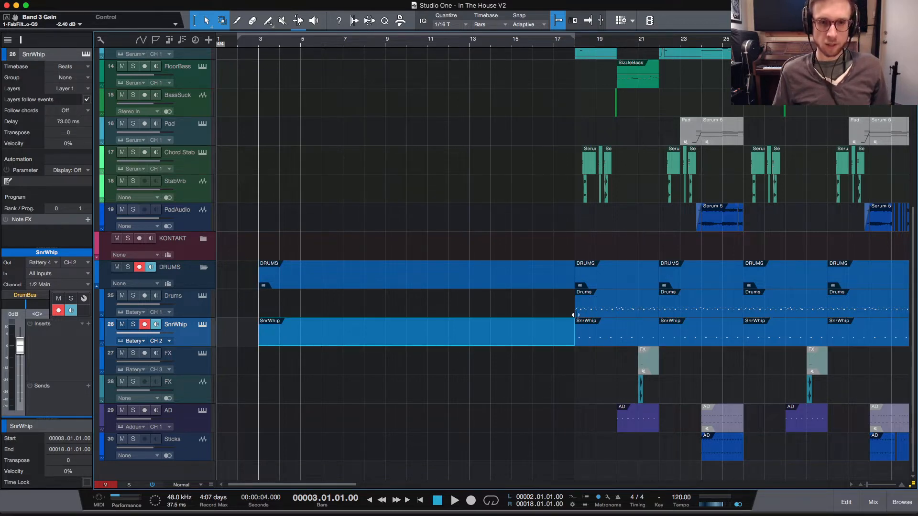
pyautogui.doubleClick(353, 338)
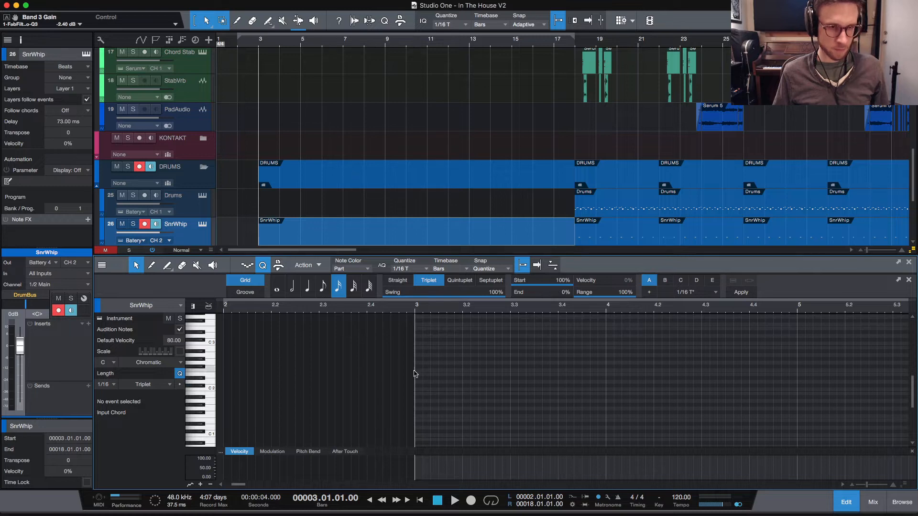
# Step: Add a note at 3.1.3 in the SnrWhip event and move it to pitch D 1
pyautogui.click(443, 386)
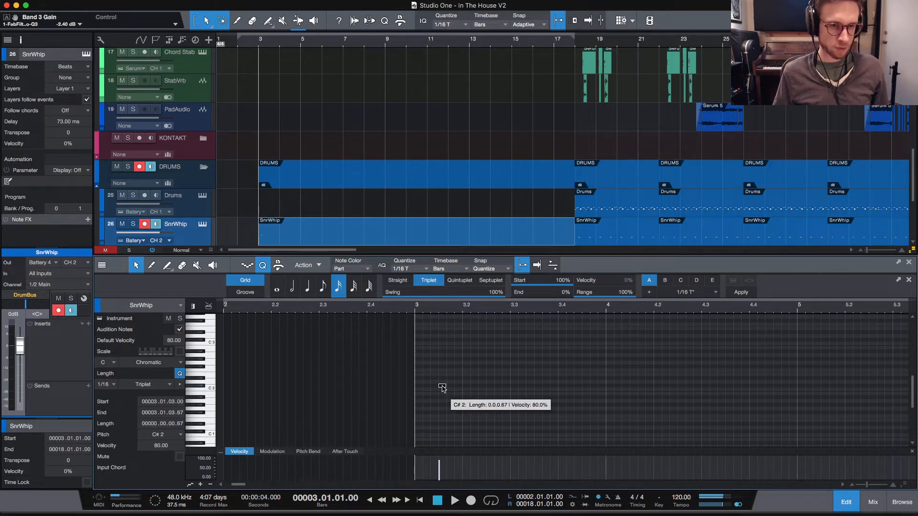
pyautogui.scroll(-3, 442, 388)
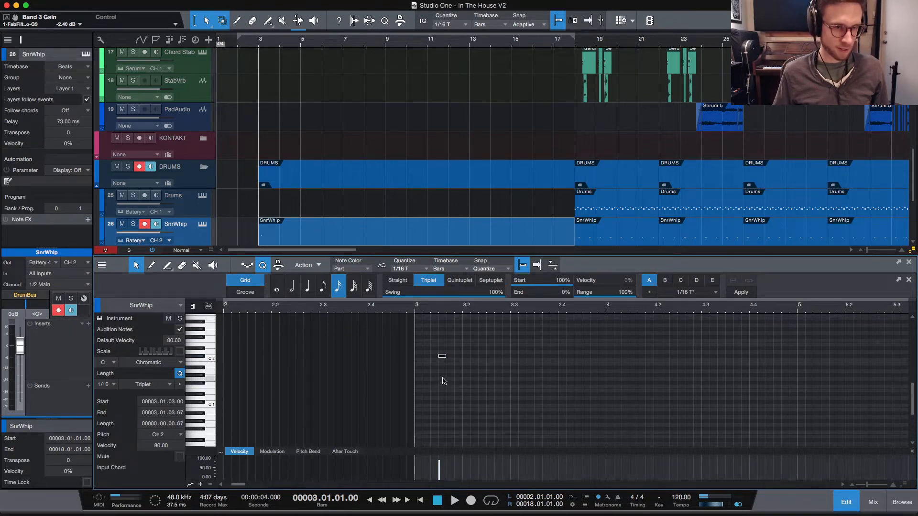
pyautogui.moveTo(442, 358); pyautogui.dragTo(442, 400)
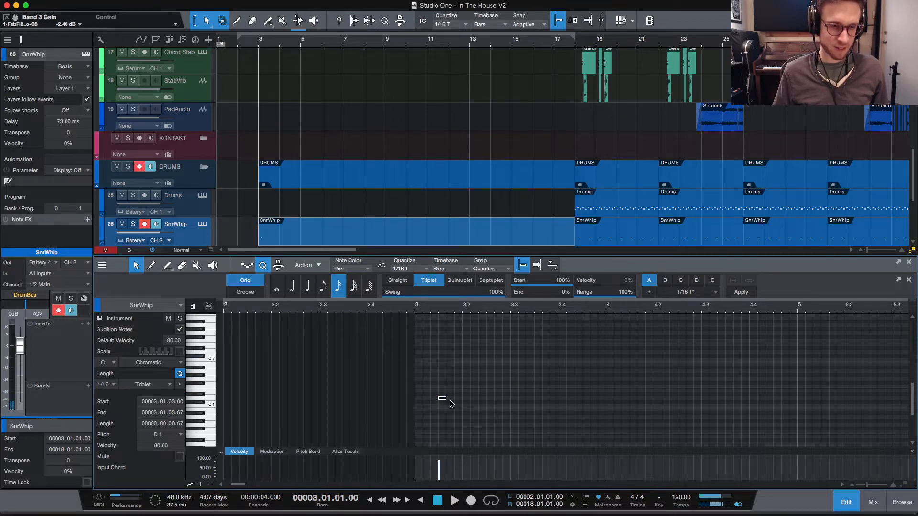
pyautogui.scroll(-5, 454, 403)
pyautogui.scroll(5, 453, 403)
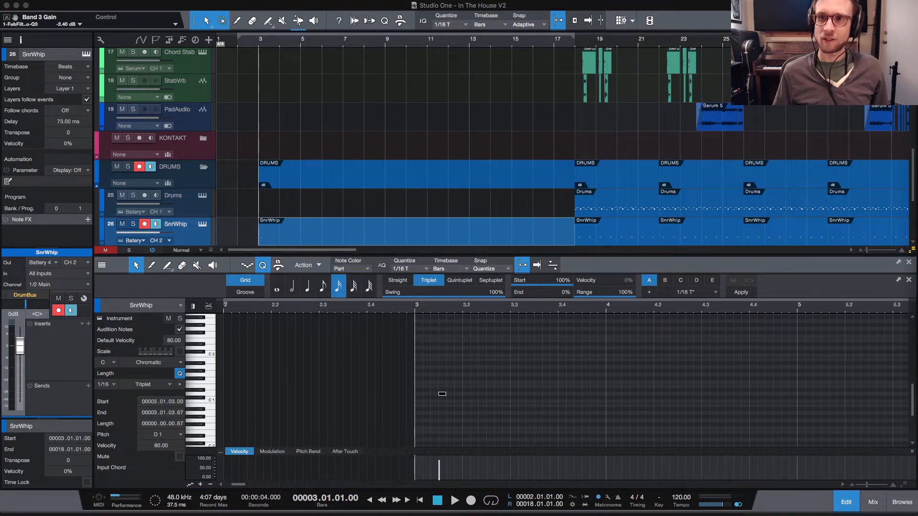
pyautogui.click(470, 394)
pyautogui.click(442, 396)
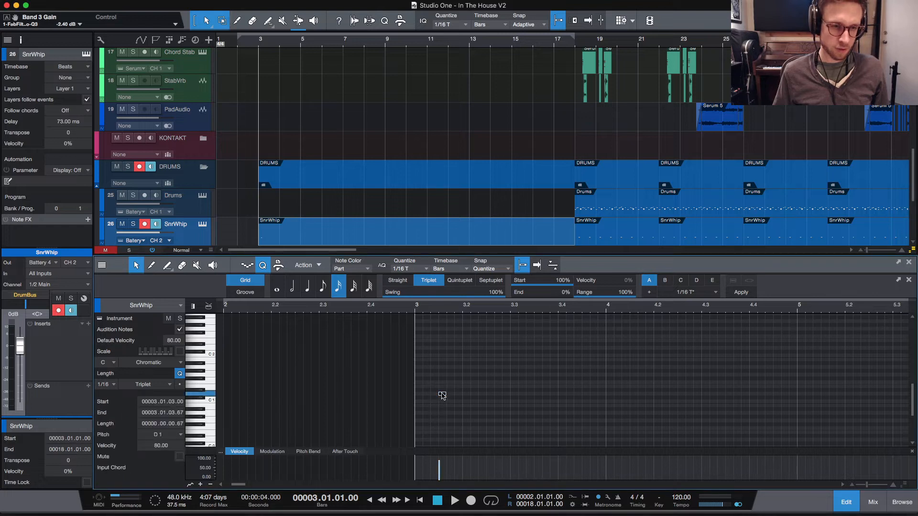
# Step: Place D 1 snare notes on beats 2 and 4 of bar 3 and duplicate the pair through bar 6
pyautogui.moveTo(442, 396); pyautogui.dragTo(567, 395)
pyautogui.press('space')
pyautogui.press('space')
pyautogui.moveTo(623, 362); pyautogui.dragTo(452, 422)
pyautogui.press('d')
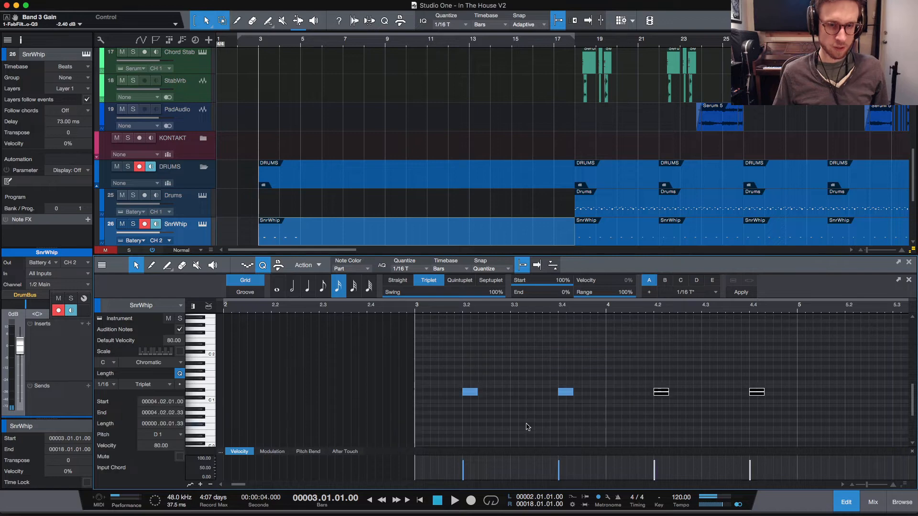
pyautogui.press('d')
pyautogui.press('d')
# Step: Select the snare notes in bars 3 to 6 and duplicate them twice to fill through bar 14
pyautogui.press('w')
pyautogui.press('w')
pyautogui.press('w')
pyautogui.press('w')
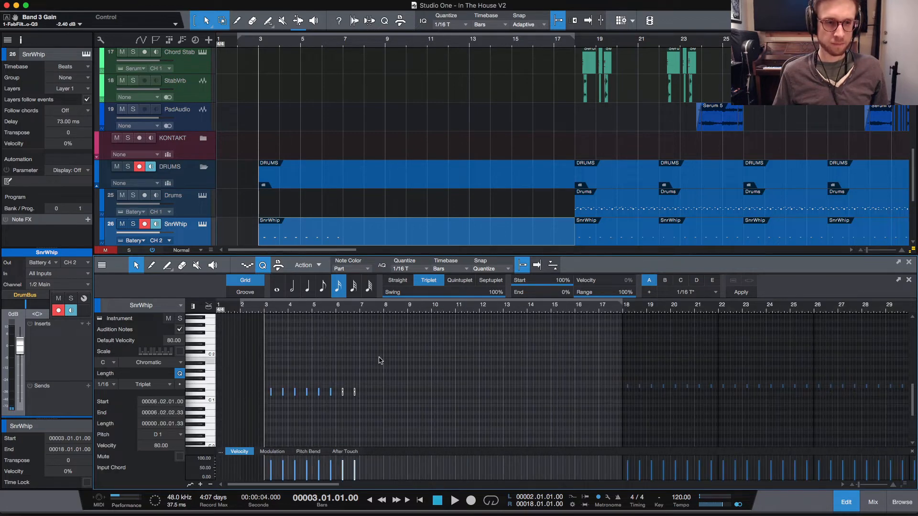
pyautogui.moveTo(389, 362); pyautogui.dragTo(178, 455)
pyautogui.press('d')
pyautogui.press('d')
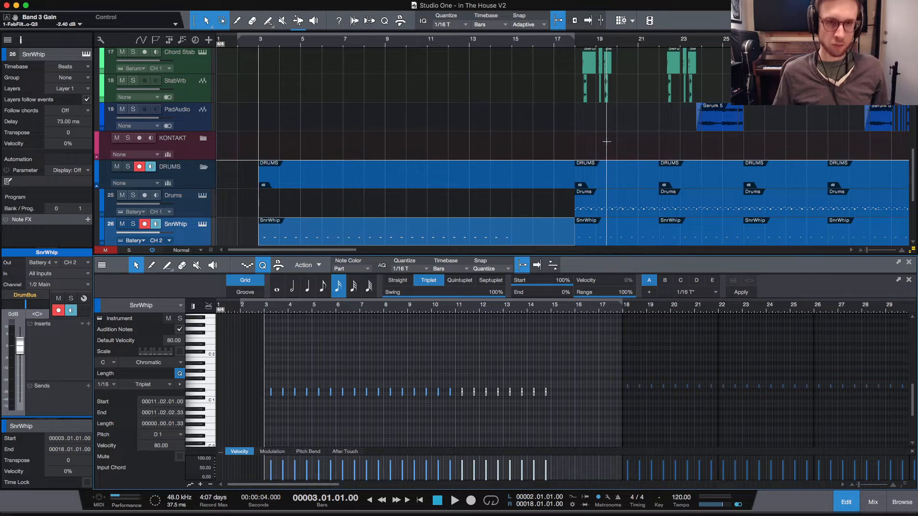
# Step: Select all events of the section starting at bar 18 and move them to start at bar 21
pyautogui.press('w')
pyautogui.scroll(-5, 613, 215)
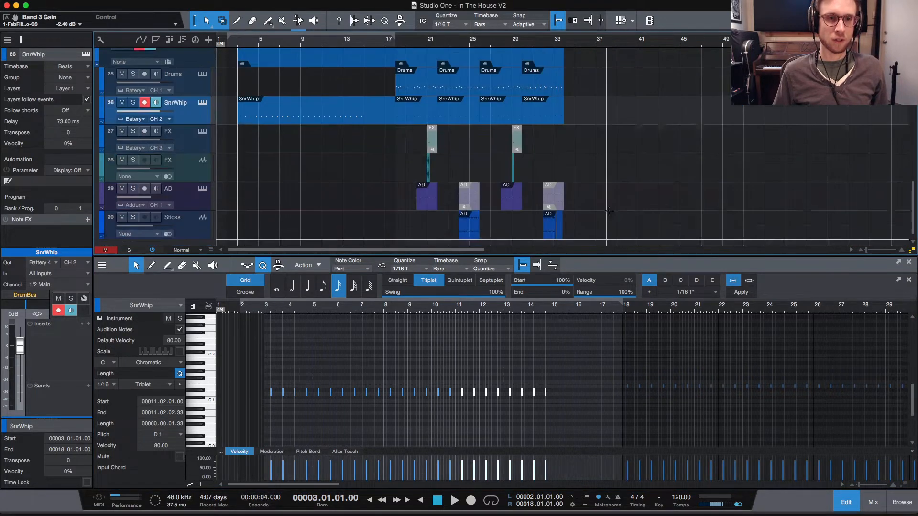
pyautogui.moveTo(609, 227); pyautogui.dragTo(440, 72)
pyautogui.scroll(-8, 402, 95)
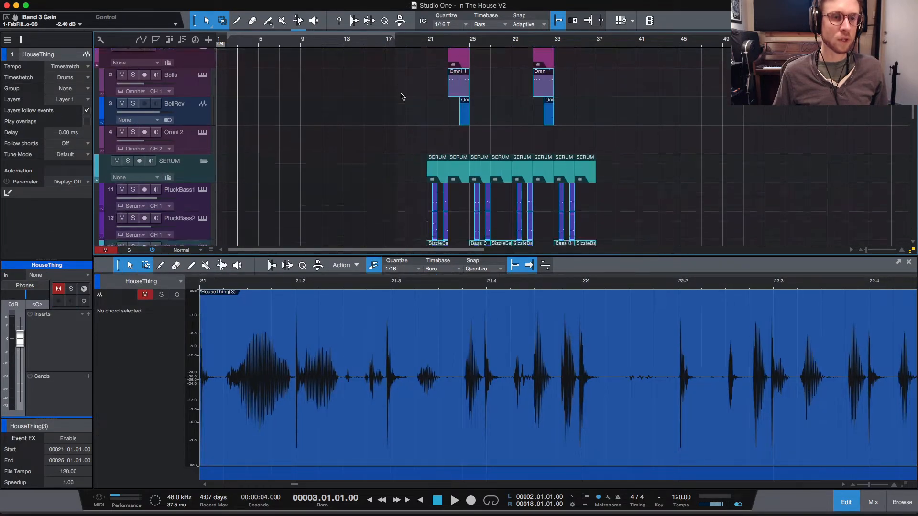
pyautogui.scroll(-2, 402, 95)
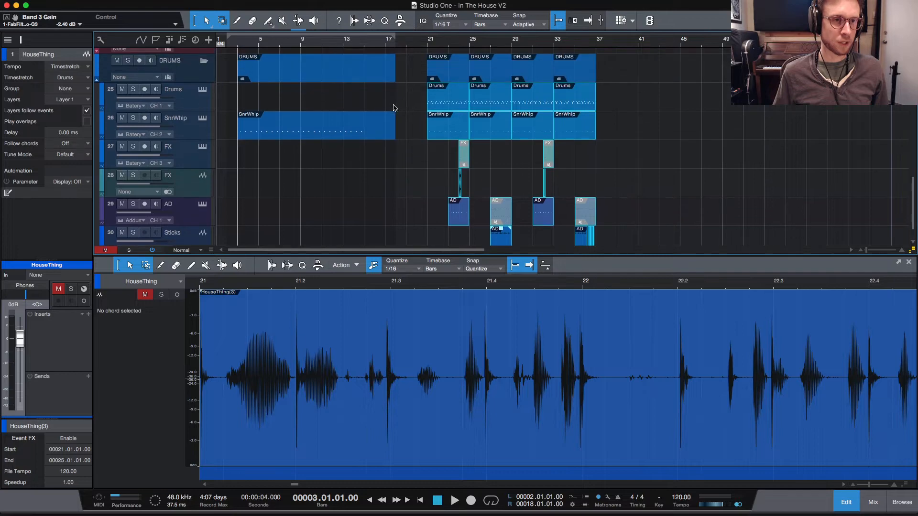
# Step: Duplicate the last four SnrWhip notes into bars 15 and 16, and shorten the event to end at bar 17
pyautogui.click(363, 138)
pyautogui.moveTo(583, 381); pyautogui.dragTo(508, 410)
pyautogui.press('d')
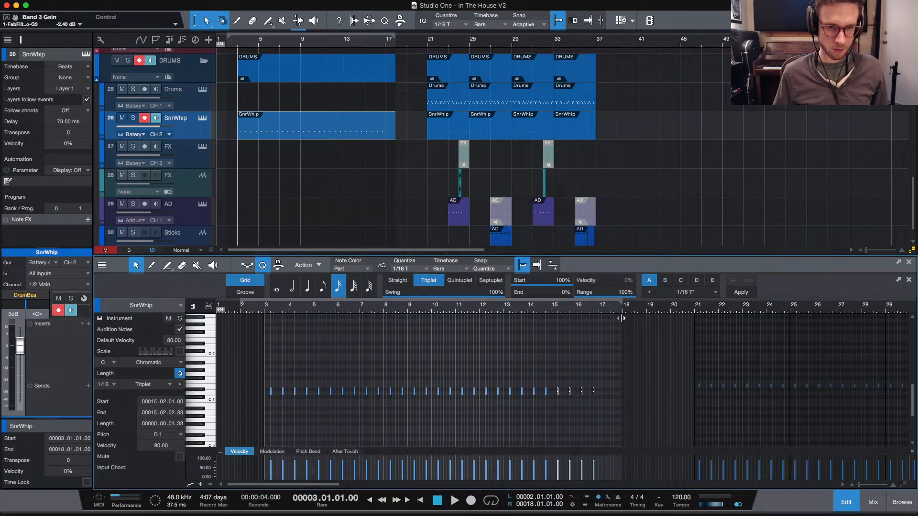
pyautogui.moveTo(623, 318); pyautogui.dragTo(596, 331)
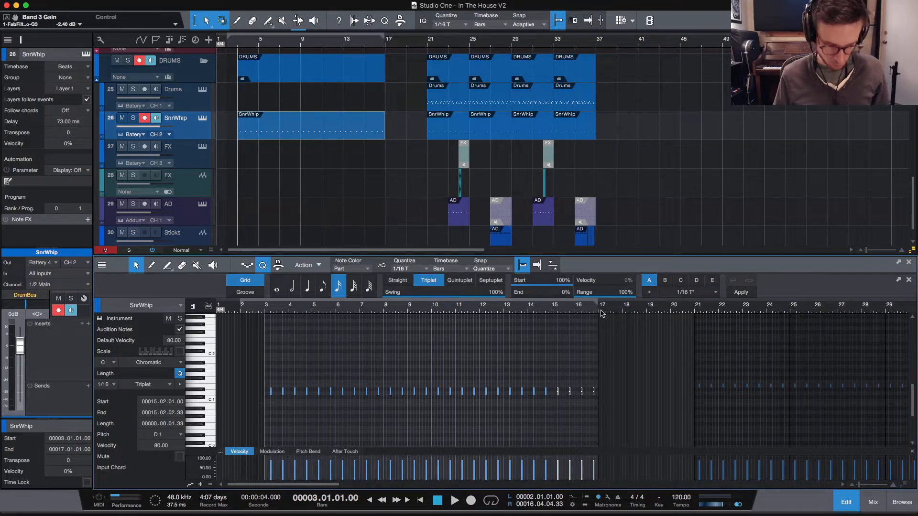
# Step: Extend the SnrWhip event to end at bar 19 and duplicate the last four snare notes into bars 17 and 18
pyautogui.click(352, 138)
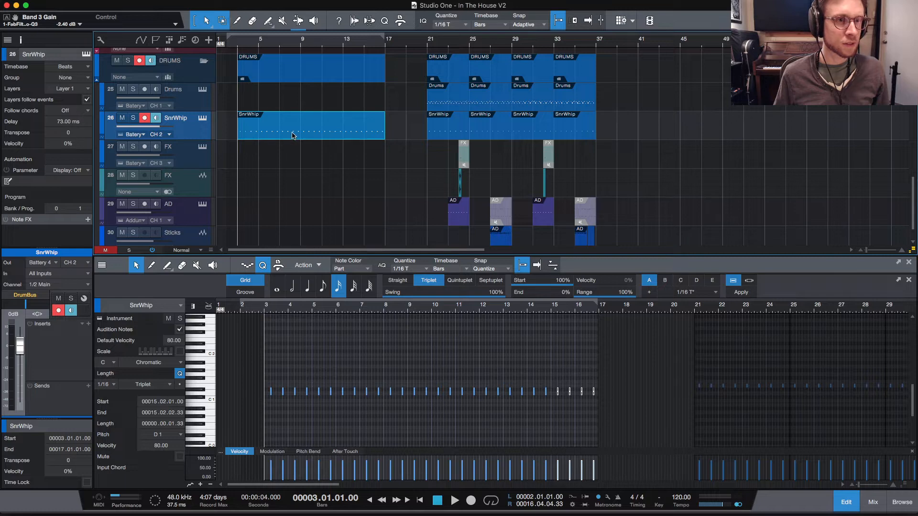
pyautogui.moveTo(381, 132); pyautogui.dragTo(406, 134)
pyautogui.press('d')
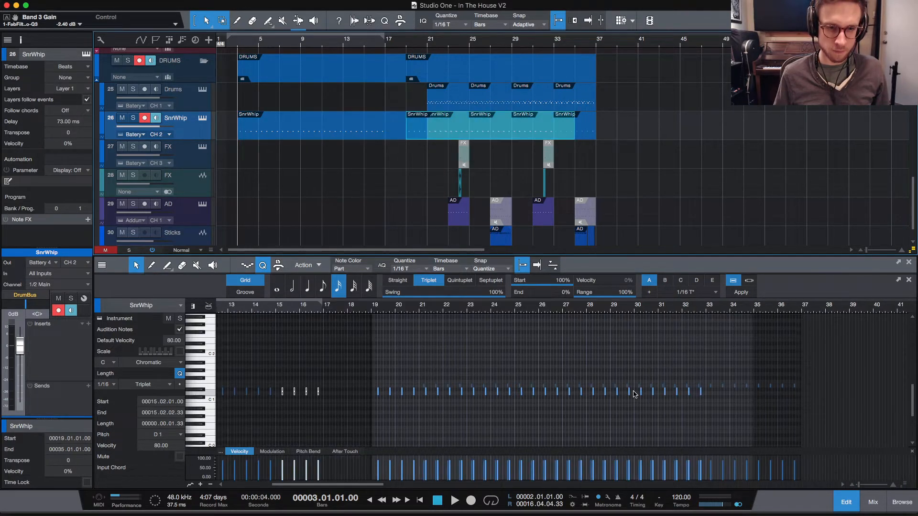
pyautogui.hotkey('ctrl', 'z')
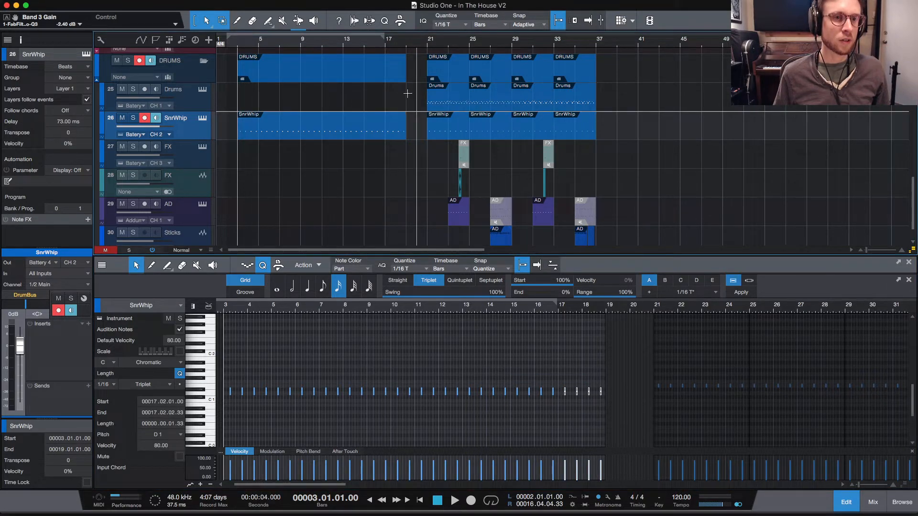
# Step: Set the loop range to the SnrWhip event, bars 3 to 19, and play it with looping enabled
pyautogui.click(390, 138)
pyautogui.press('p')
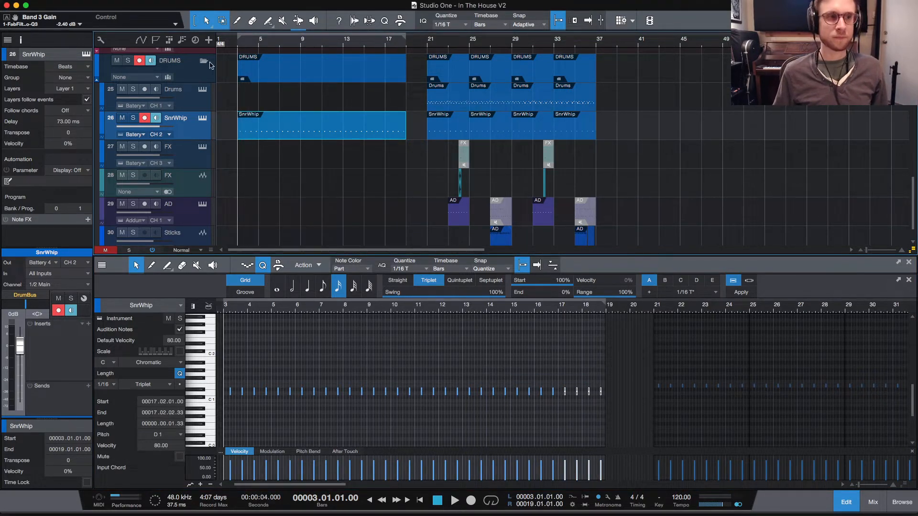
pyautogui.press('space')
pyautogui.press('KP_Divide')
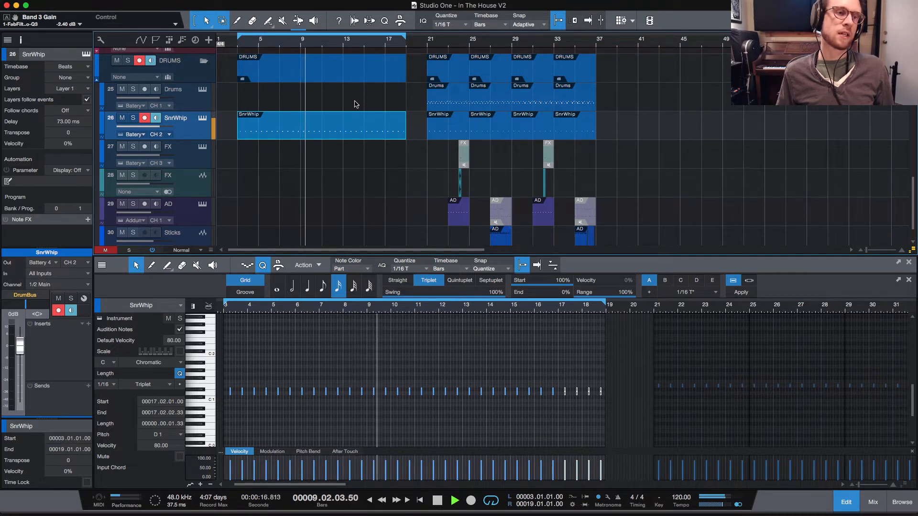
# Step: Open the Omni 2 track's Omnisphere instrument and switch to part 2
pyautogui.scroll(-1, 320, 103)
pyautogui.scroll(-3, 320, 103)
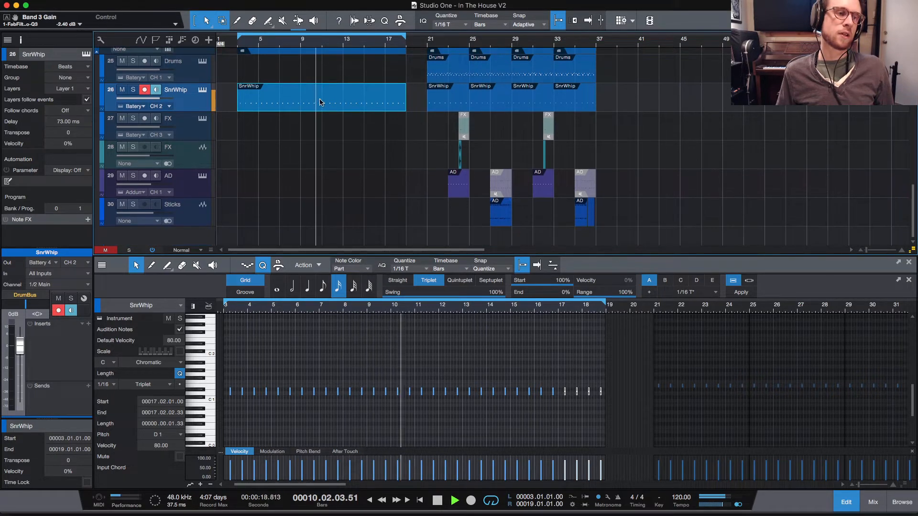
pyautogui.scroll(15, 306, 124)
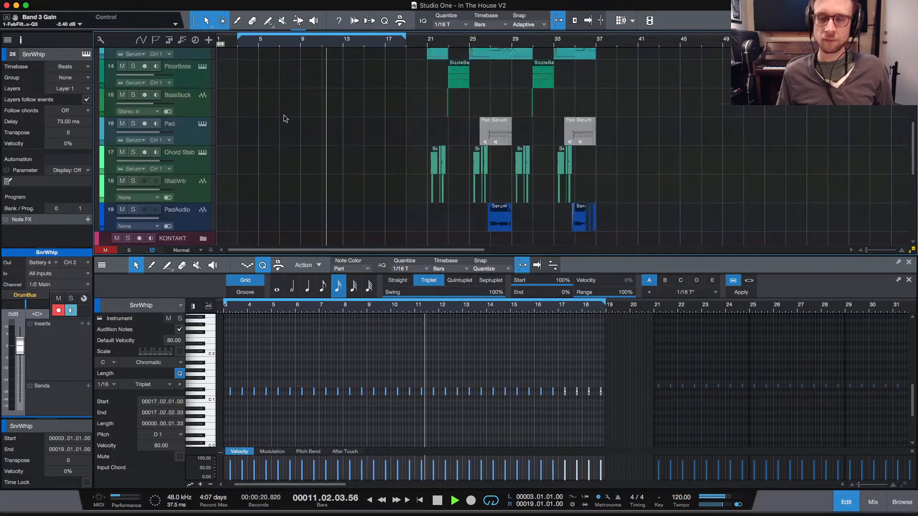
pyautogui.scroll(-5, 293, 137)
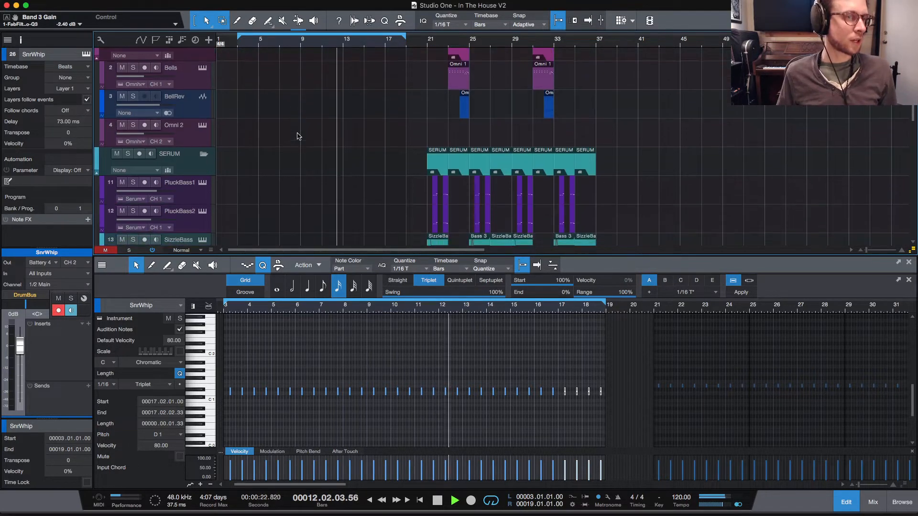
pyautogui.scroll(5, 293, 137)
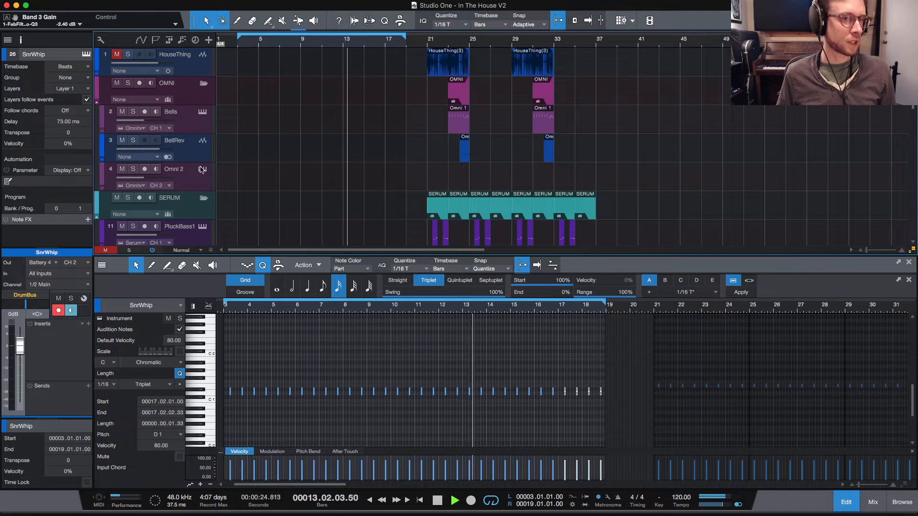
pyautogui.click(262, 184)
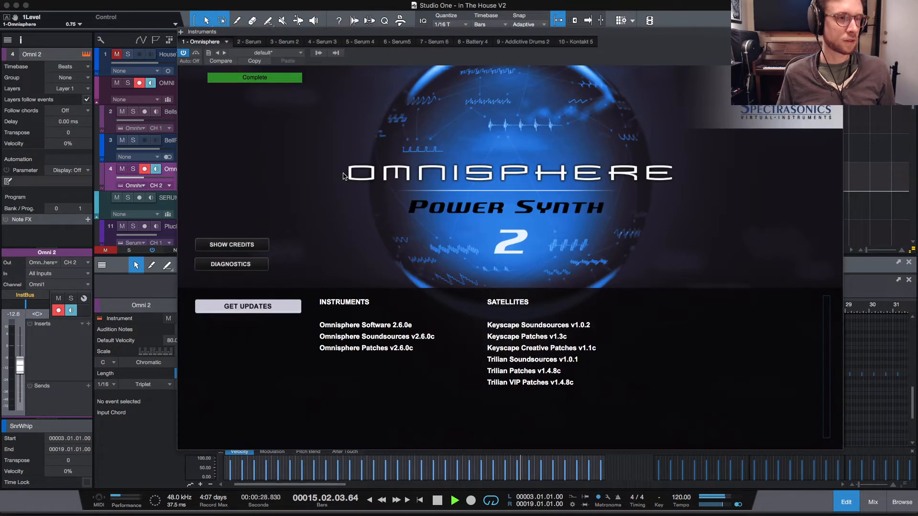
pyautogui.click(483, 222)
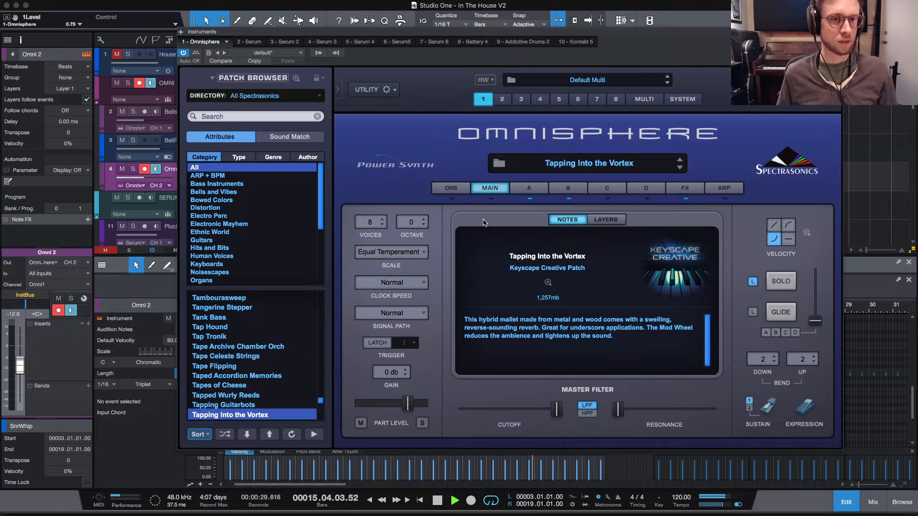
pyautogui.click(502, 99)
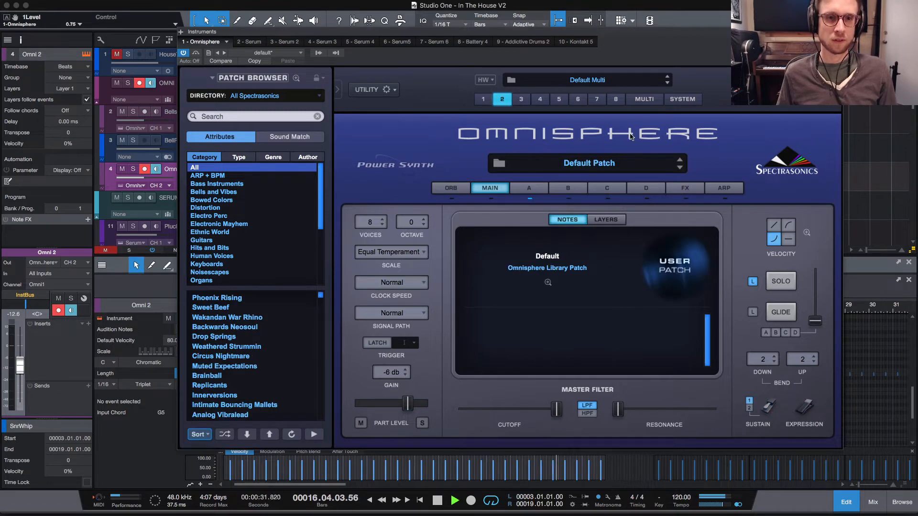
# Step: Stop playback and open part 2's full patch browser with the patch list in shuffled order
pyautogui.press('space')
pyautogui.click(595, 165)
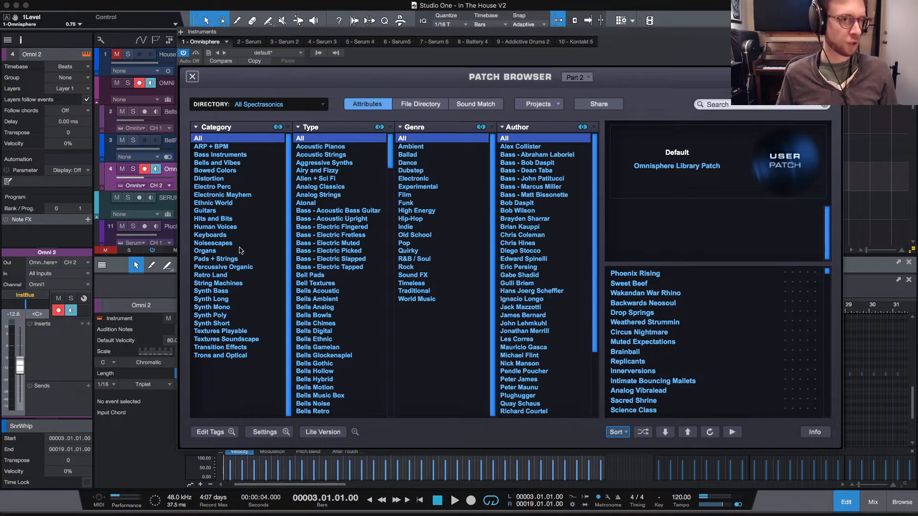
pyautogui.click(643, 432)
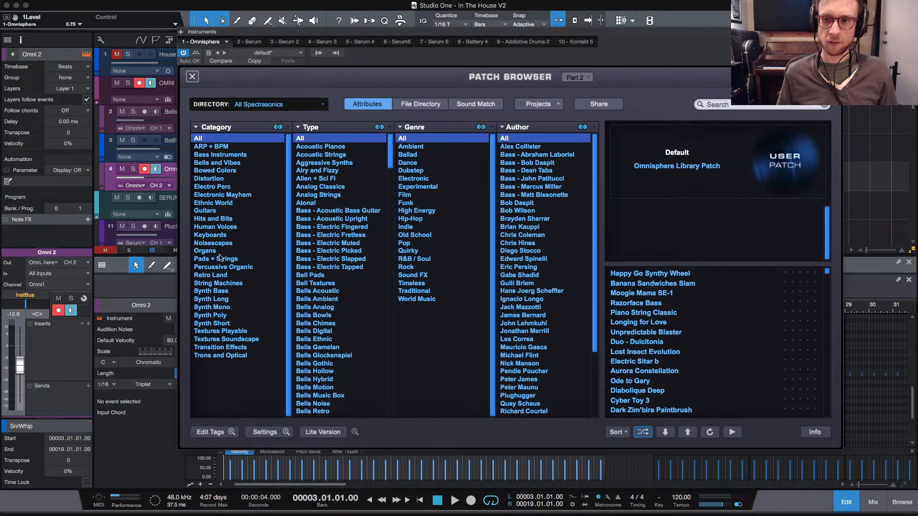
# Step: Audition the patches Unpredictable Blaster, Electric Sitar b, Aurora Constellation, Diabolique Deep and Cyber Toy 3
pyautogui.click(722, 332)
pyautogui.click(687, 363)
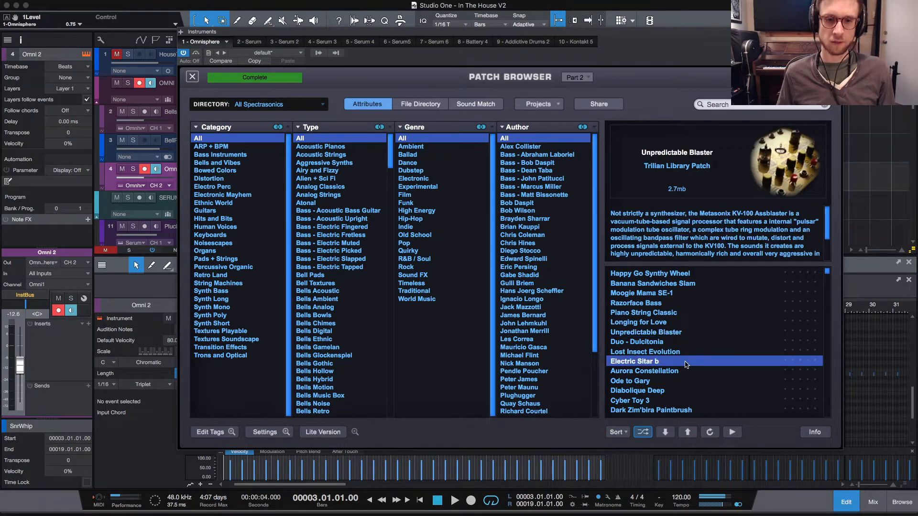
pyautogui.click(697, 373)
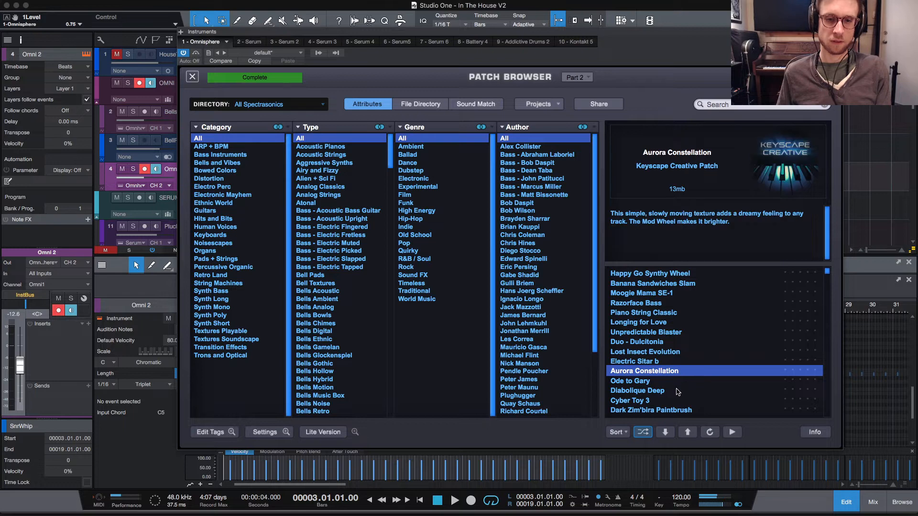
pyautogui.click(680, 392)
pyautogui.click(676, 401)
pyautogui.scroll(-5, 682, 330)
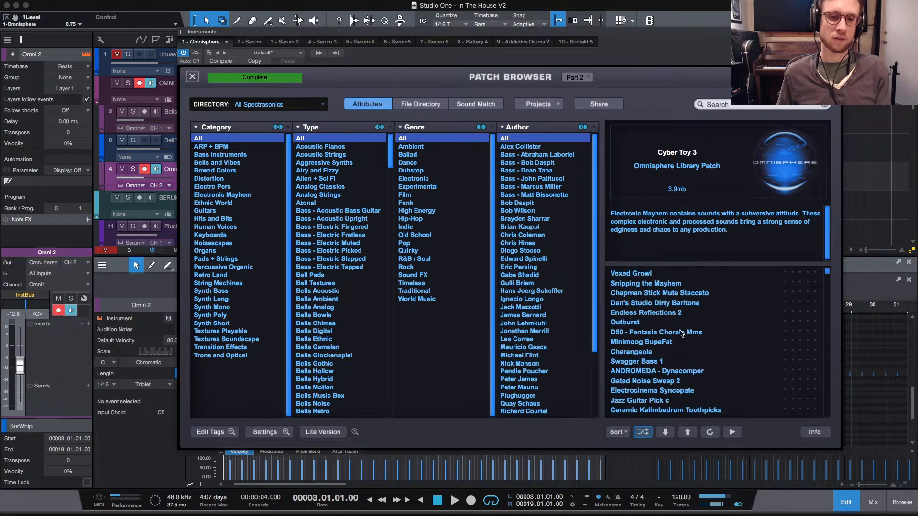
# Step: Audition further patches from all categories, including Charangeola, Swagger Bass 1, Jazz Guitar Pick c and XTRA - Patitucci Rocker
pyautogui.click(683, 332)
pyautogui.click(687, 352)
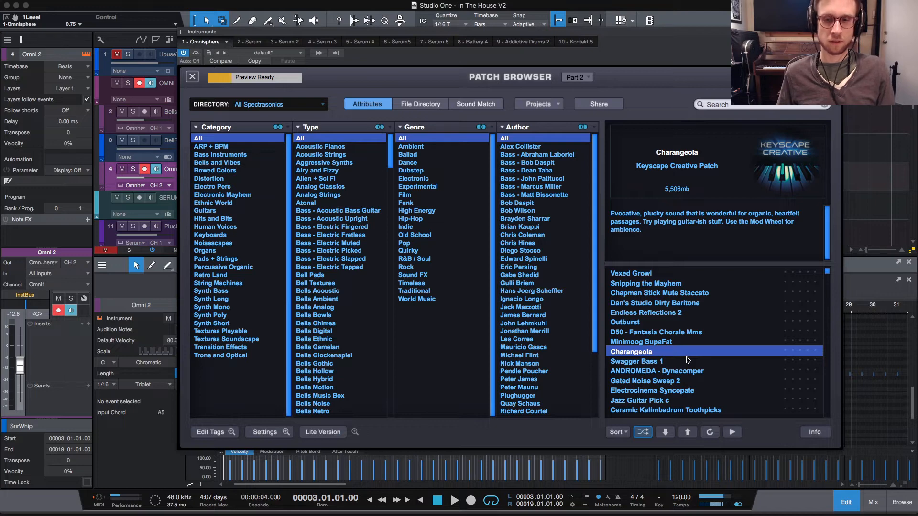
pyautogui.click(689, 362)
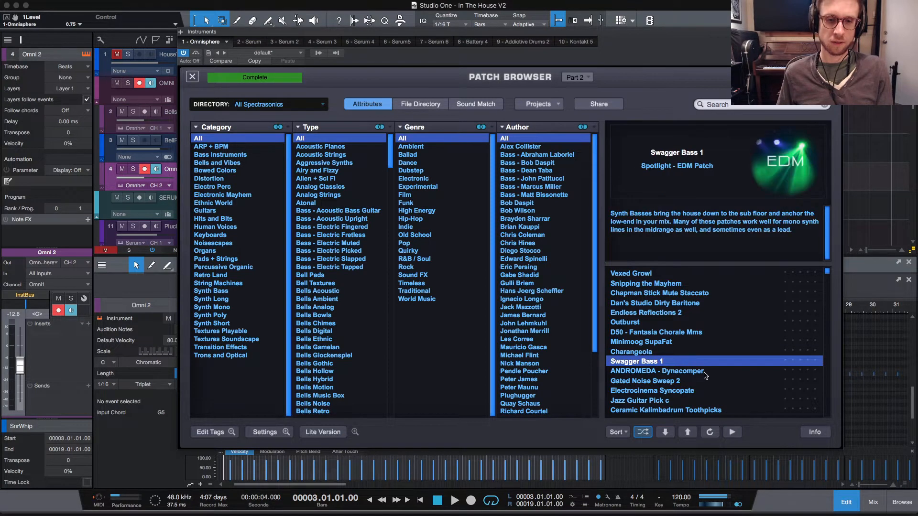
pyautogui.click(704, 371)
pyautogui.click(711, 381)
pyautogui.click(712, 401)
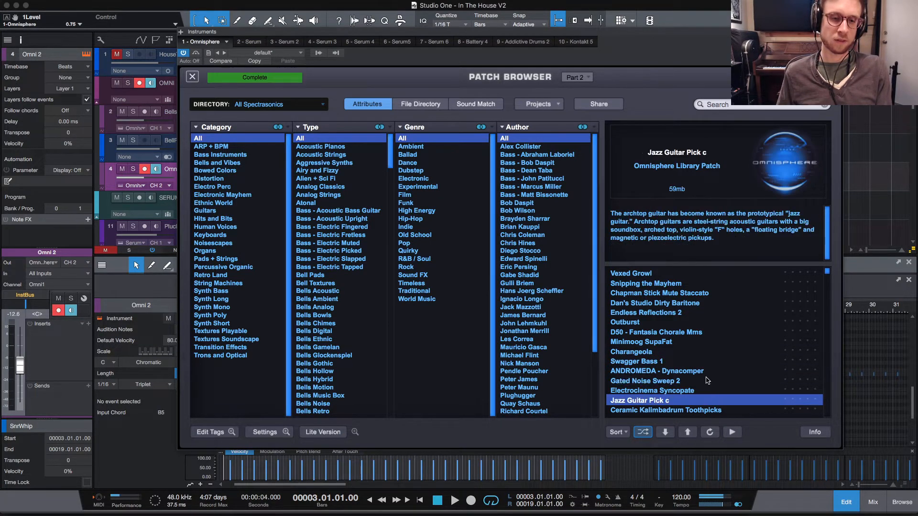
pyautogui.scroll(-5, 708, 383)
pyautogui.click(704, 381)
pyautogui.scroll(-4, 717, 337)
pyautogui.click(715, 342)
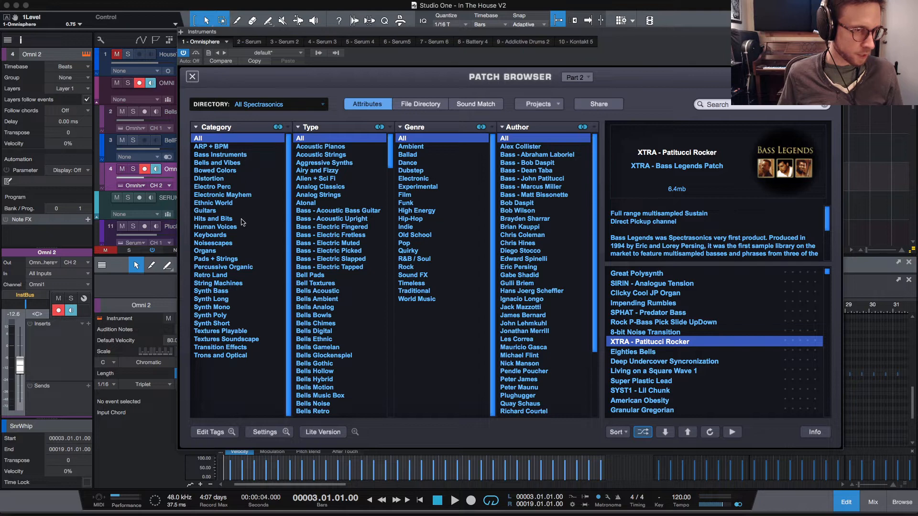
# Step: Filter the patches to the Retro Land category and audition Really Basic Stuff through JU06 - JU Noisy
pyautogui.click(236, 276)
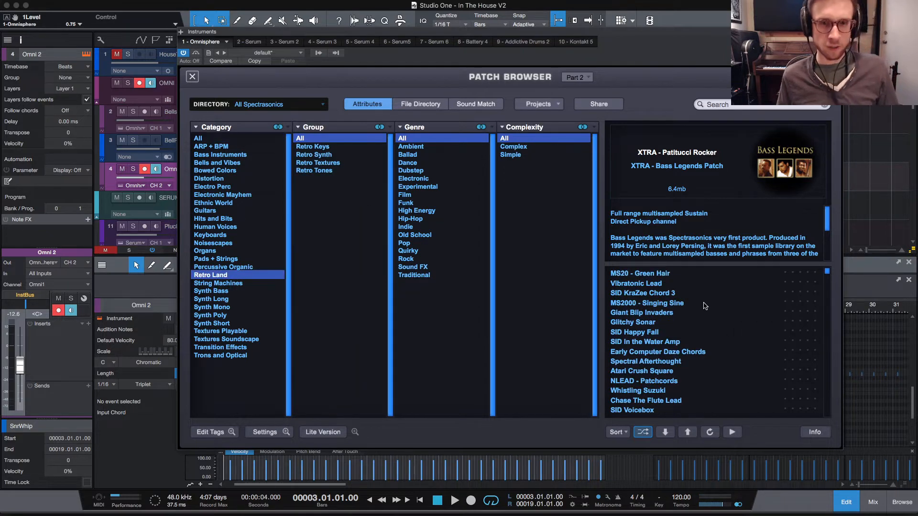
pyautogui.click(666, 292)
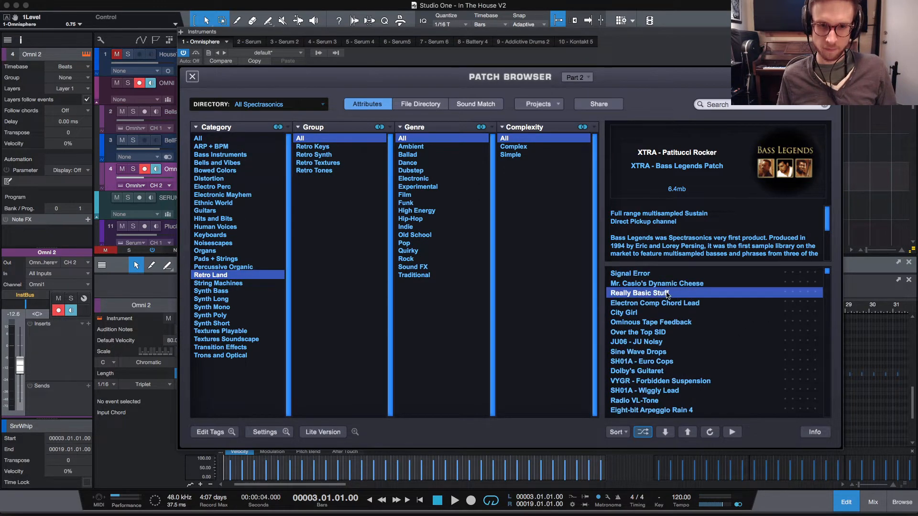
pyautogui.click(686, 304)
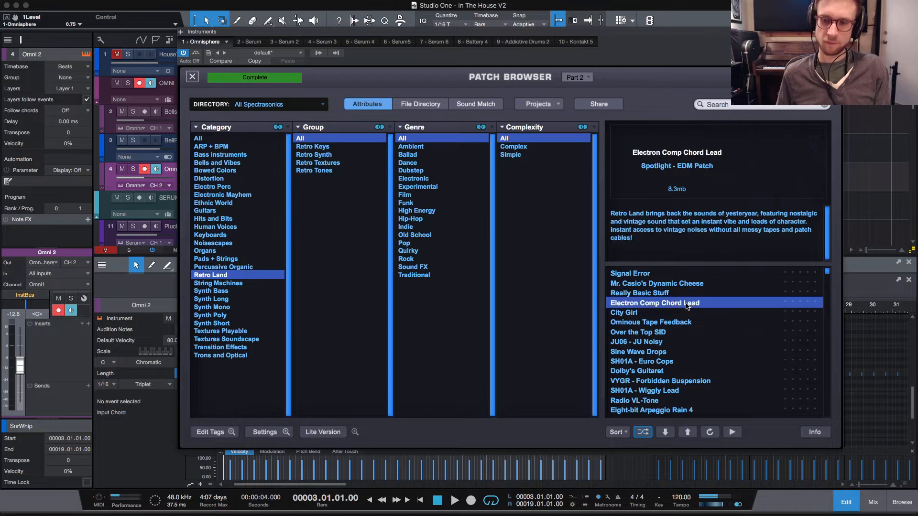
pyautogui.press('Down')
pyautogui.press('Down')
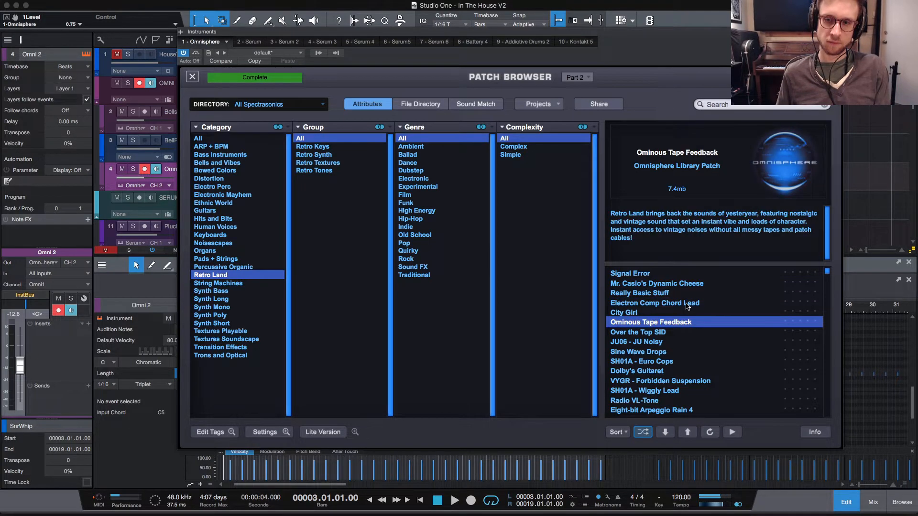
pyautogui.press('Down')
pyautogui.press('Down')
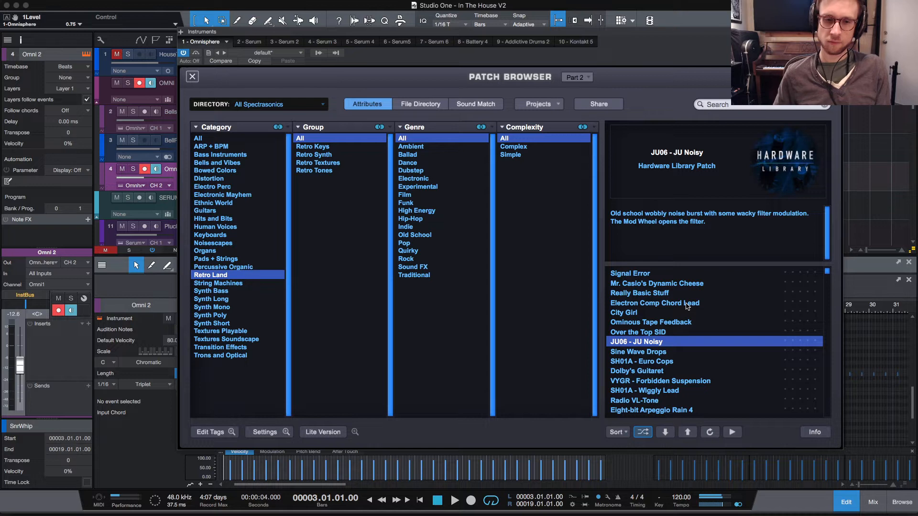
# Step: Continue through Sine Wave Drops to load the Dolby's Guitaret patch, and close the full patch browser
pyautogui.press('Down')
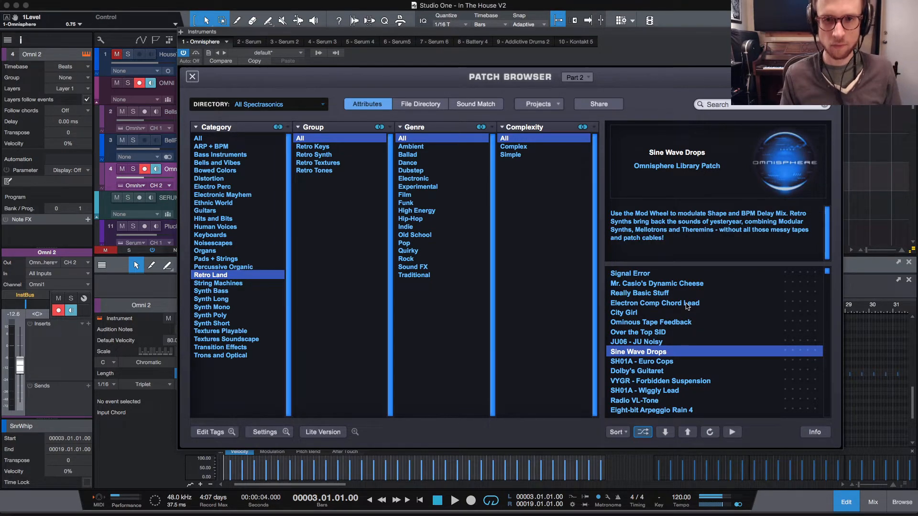
pyautogui.press('Down')
pyautogui.press('Down')
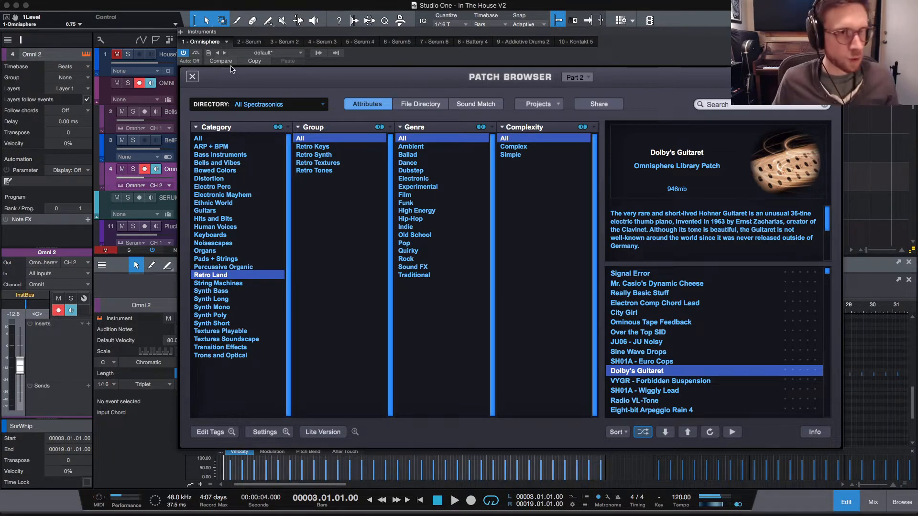
pyautogui.click(192, 77)
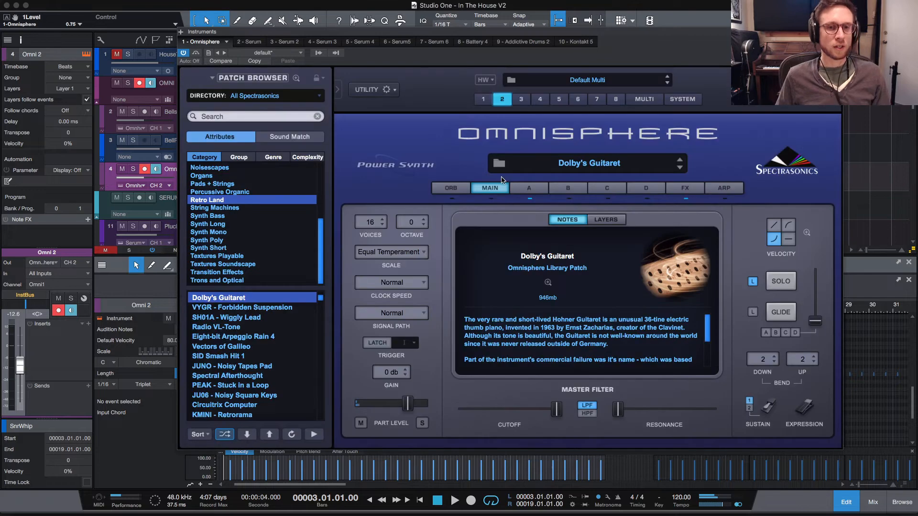
# Step: Examine the effects racks of the Dolby's Guitaret patch for layers A to D and the Common section
pyautogui.click(530, 188)
pyautogui.click(685, 189)
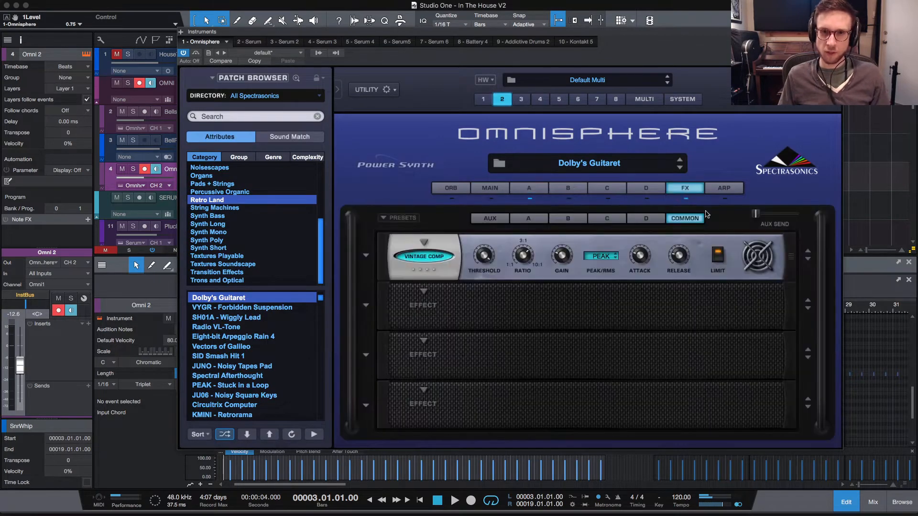
pyautogui.click(501, 221)
pyautogui.click(541, 219)
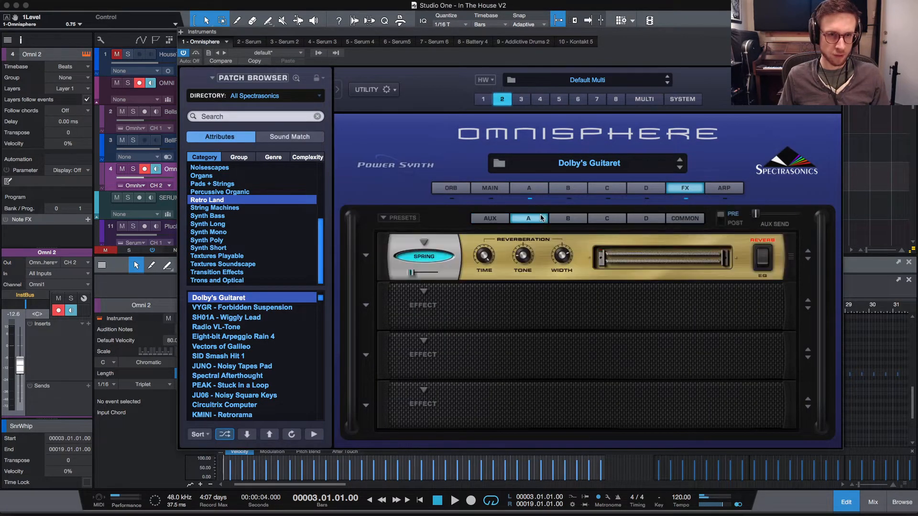
pyautogui.click(570, 219)
pyautogui.click(607, 219)
pyautogui.click(646, 219)
pyautogui.click(689, 219)
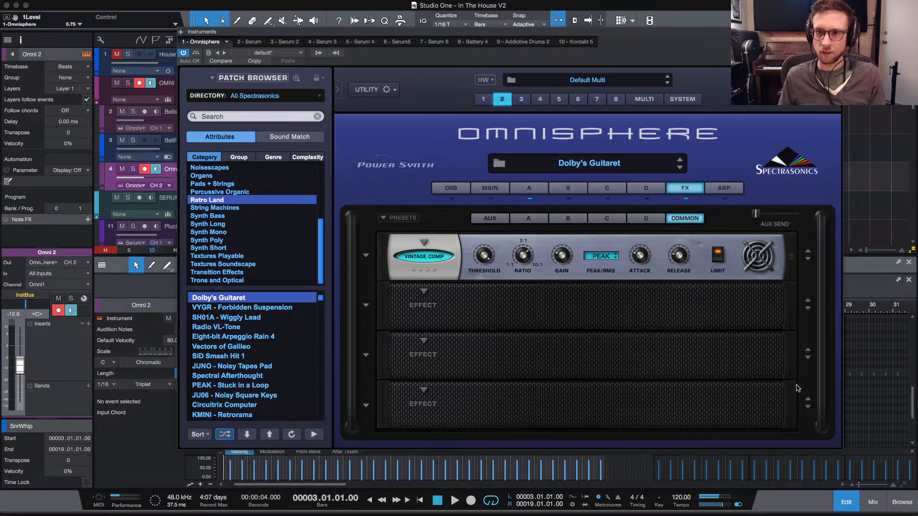
# Step: Show the mixer, move the instrument window aside, and bring the Omnisphere channels into view
pyautogui.click(874, 502)
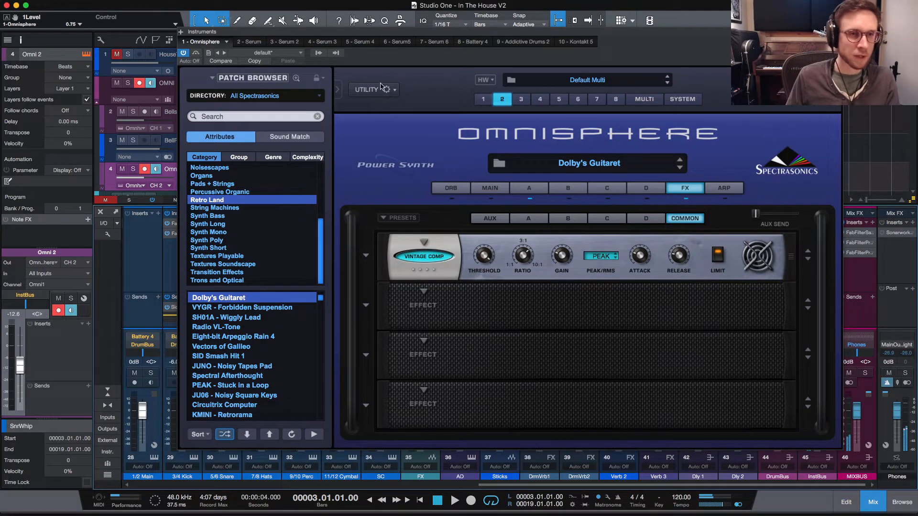
pyautogui.moveTo(404, 32); pyautogui.dragTo(605, 44)
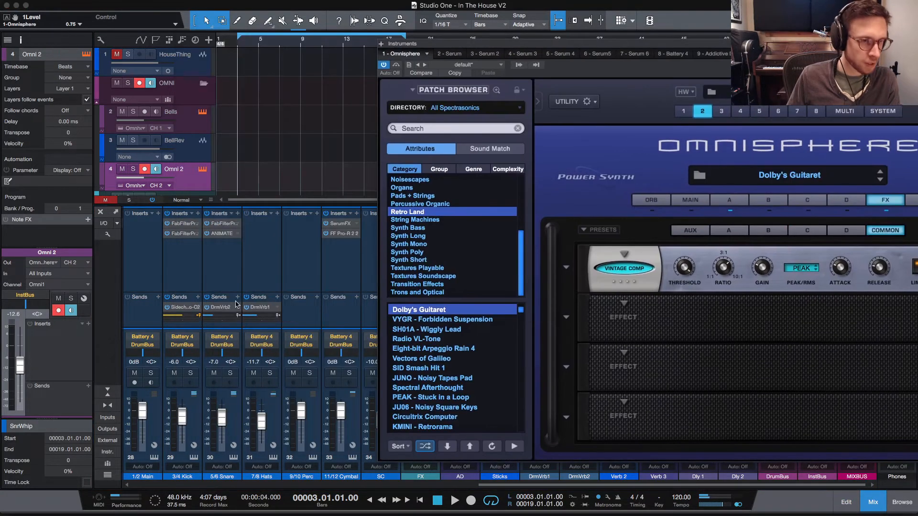
pyautogui.click(266, 271)
pyautogui.hscroll(-15, 266, 270)
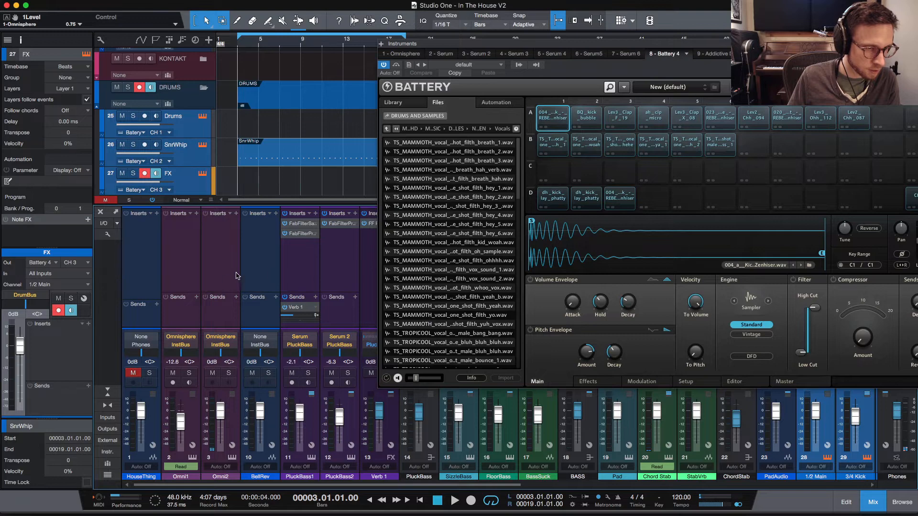
# Step: Open the Omnisphere instrument from the Omni2 channel and select the Omni 2 track for playing
pyautogui.click(207, 280)
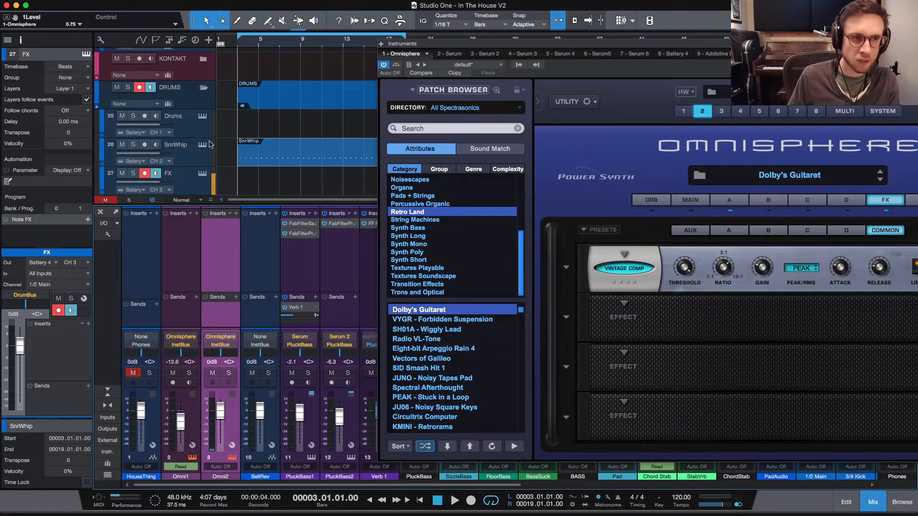
pyautogui.scroll(15, 191, 89)
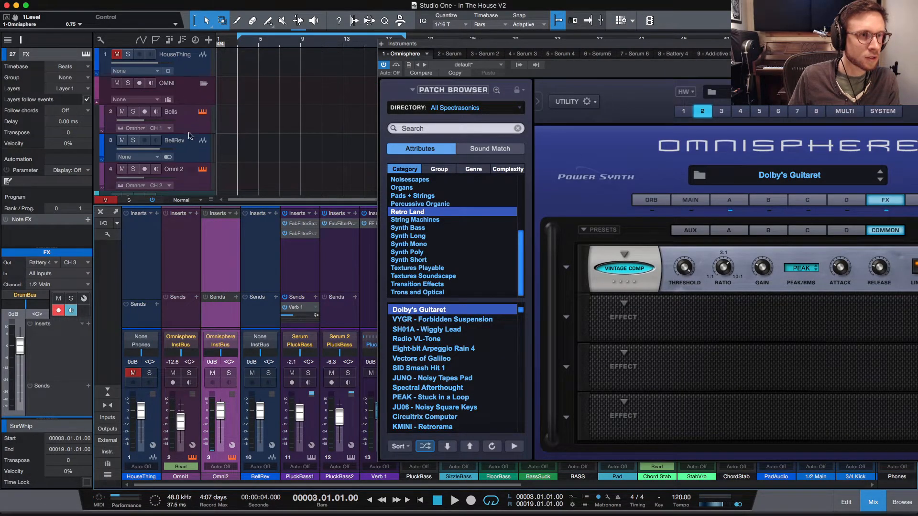
pyautogui.click(191, 186)
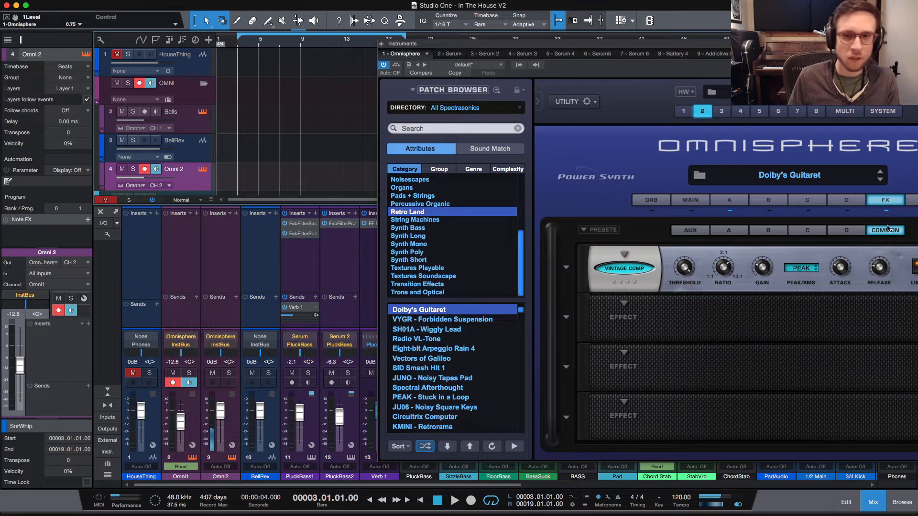
# Step: Switch off the Spring reverb in the layer A effects rack of the Dolby's Guitaret patch
pyautogui.click(833, 232)
pyautogui.click(780, 231)
pyautogui.click(734, 231)
pyautogui.click(687, 230)
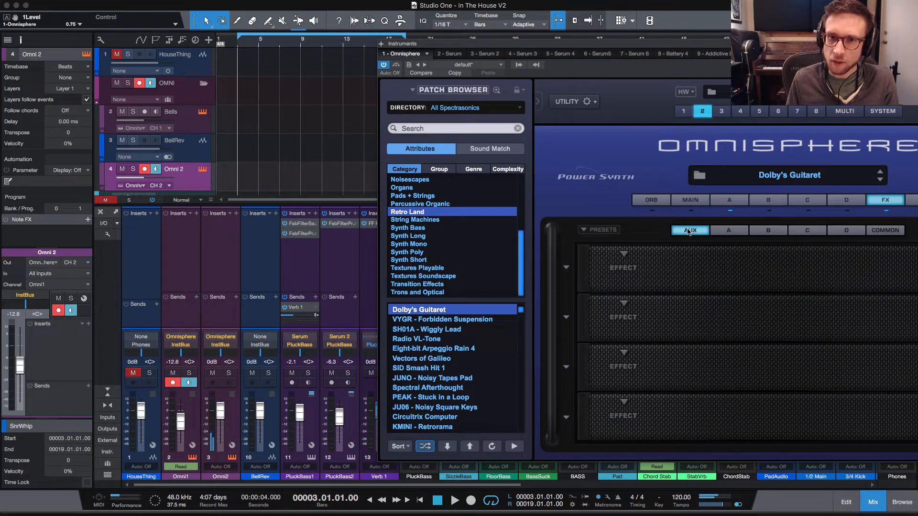
pyautogui.click(739, 232)
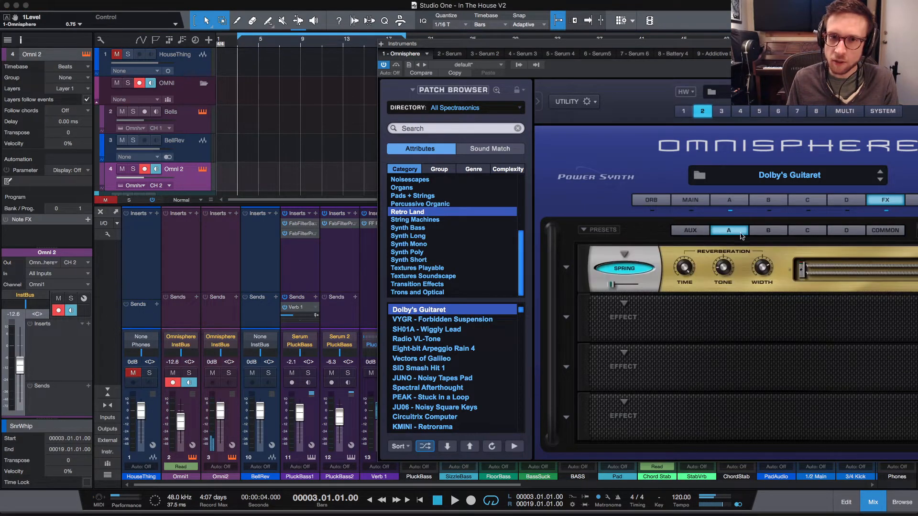
pyautogui.click(636, 270)
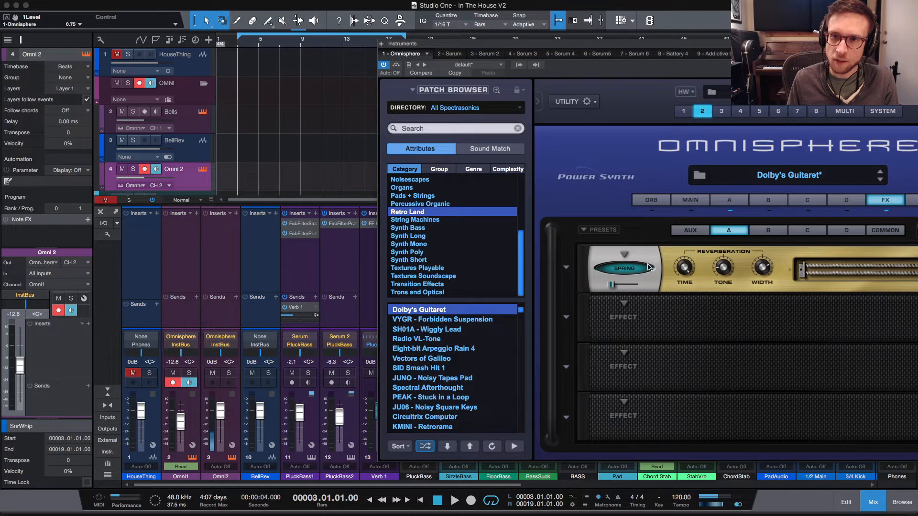
# Step: Check the remaining layer effects racks of the patch, return to layer A's rack, and view layer A's oscillator settings
pyautogui.click(787, 232)
pyautogui.click(808, 231)
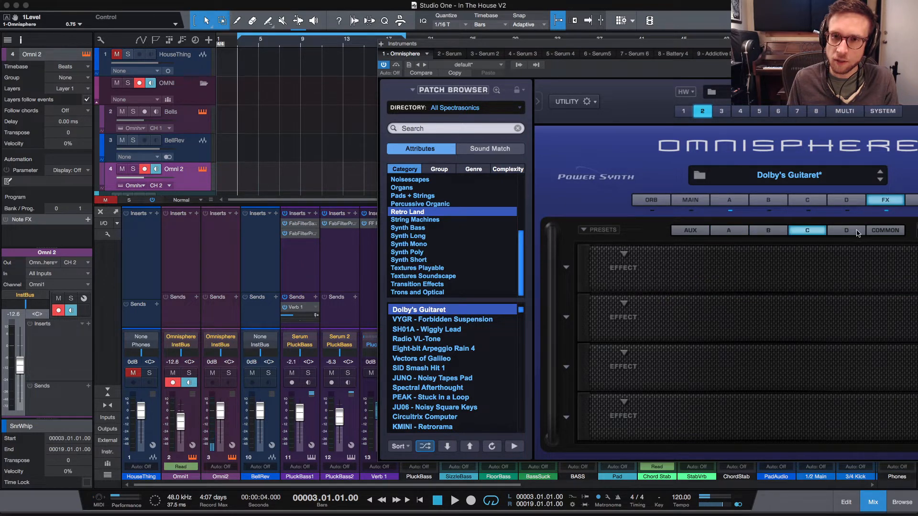
pyautogui.click(856, 231)
pyautogui.click(868, 233)
pyautogui.click(741, 235)
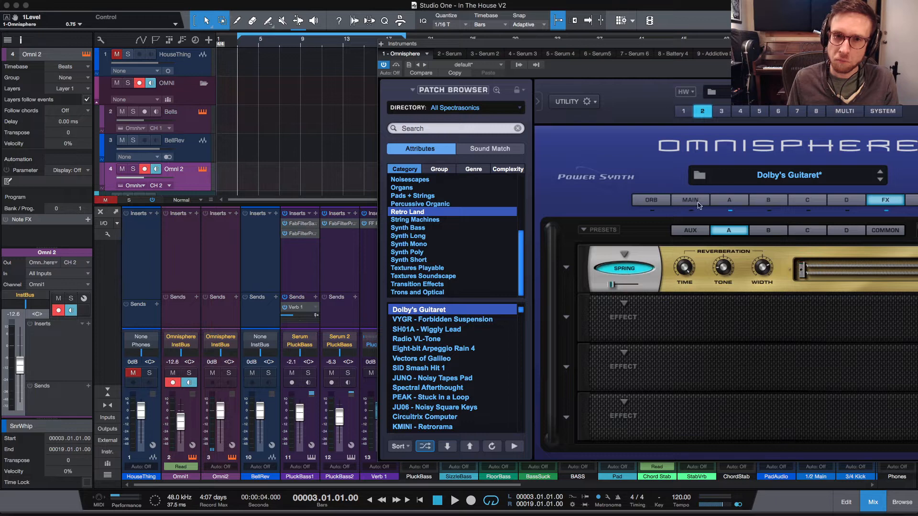
pyautogui.click(735, 201)
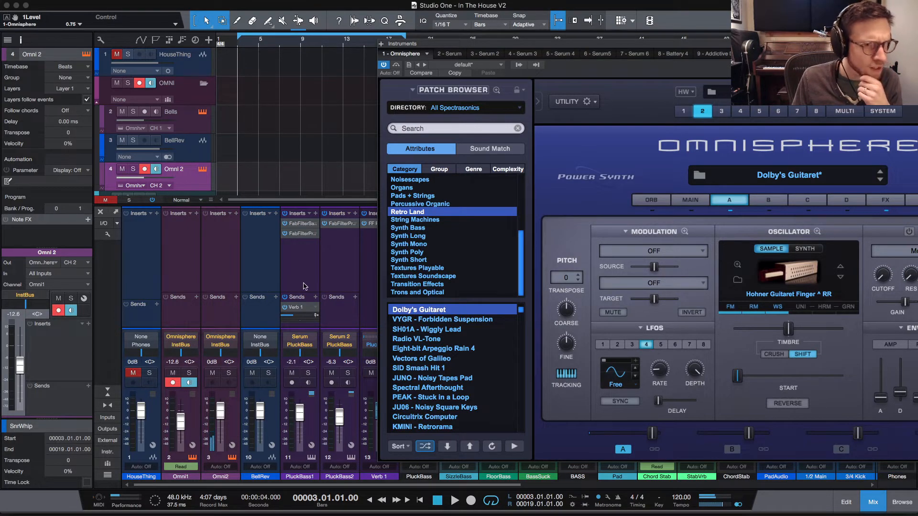
# Step: Examine the patch's effects racks in order, from Aux through layers A to D to Common
pyautogui.click(887, 200)
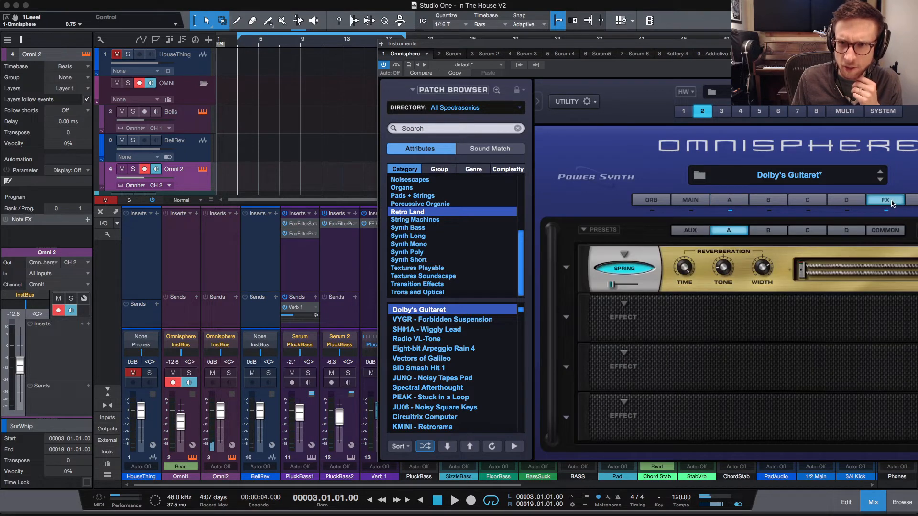
pyautogui.click(690, 230)
pyautogui.click(729, 230)
pyautogui.click(768, 230)
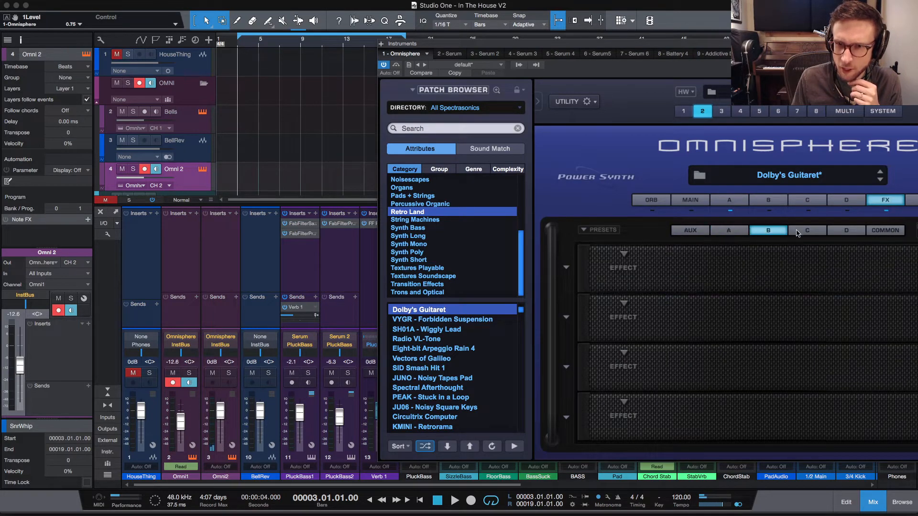
pyautogui.click(807, 231)
pyautogui.click(847, 231)
pyautogui.click(889, 232)
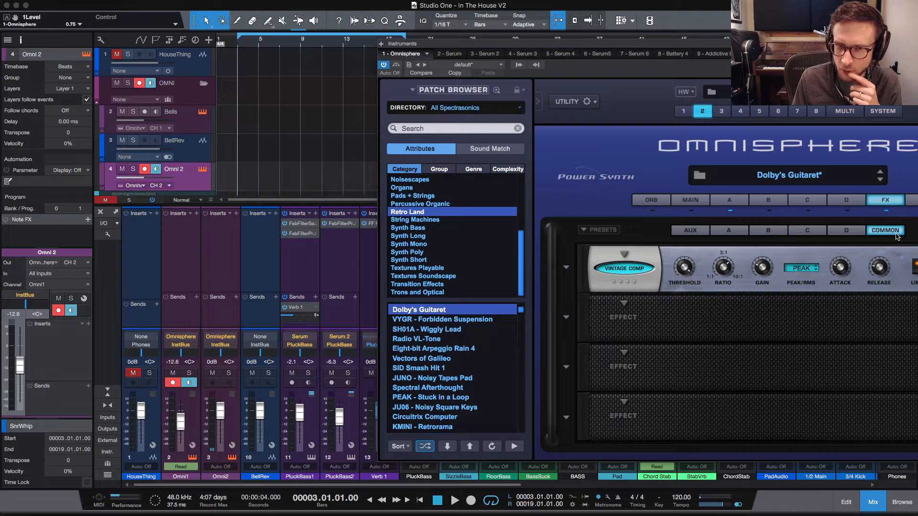
# Step: Recheck the effects racks from layer D back to Aux, and view layer A's amp envelope
pyautogui.click(854, 233)
pyautogui.click(807, 231)
pyautogui.click(768, 231)
pyautogui.click(729, 231)
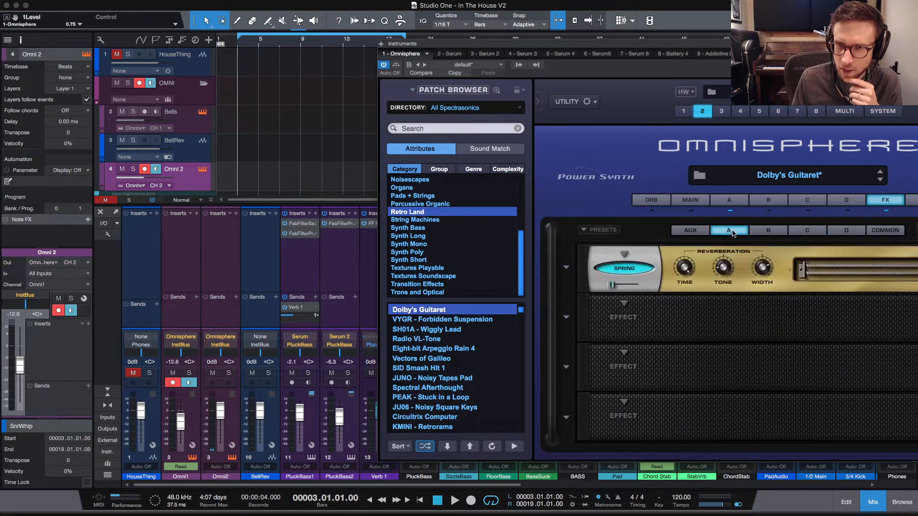
pyautogui.click(690, 231)
pyautogui.click(730, 200)
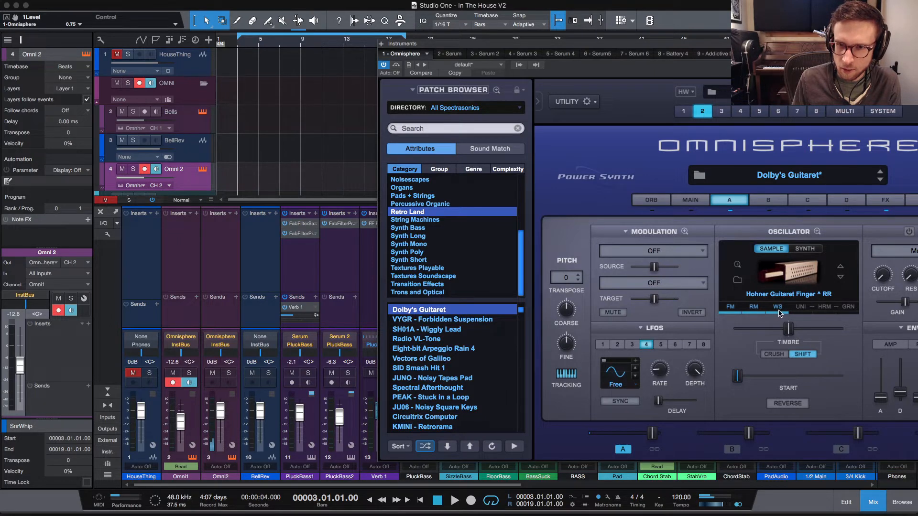
pyautogui.click(893, 345)
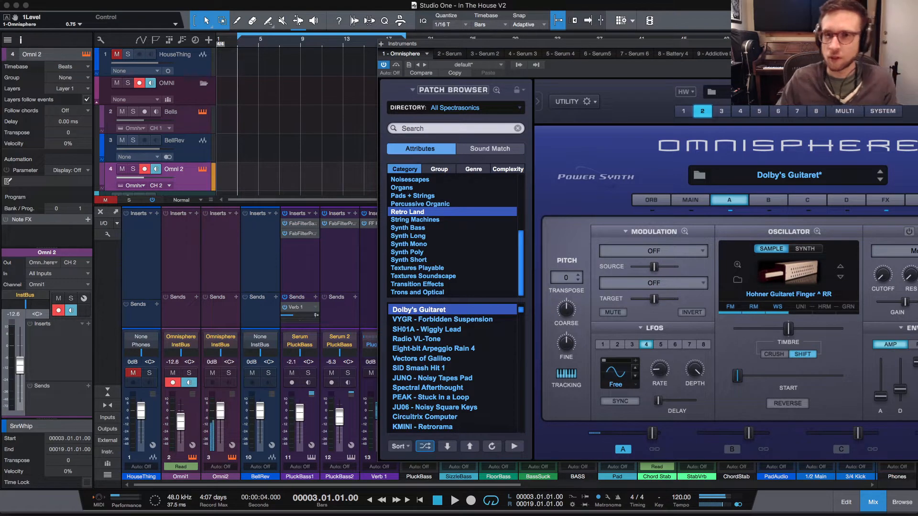
# Step: Open the full patch browser and audition Retro Land patches from Eight-bit Arpeggio Rain 4 through SIRIN - Sick Siren
pyautogui.click(798, 174)
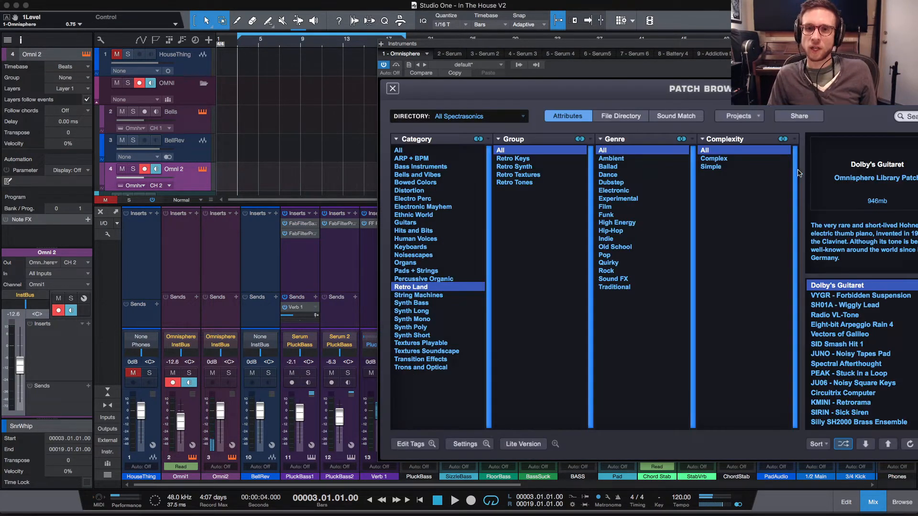
pyautogui.click(896, 322)
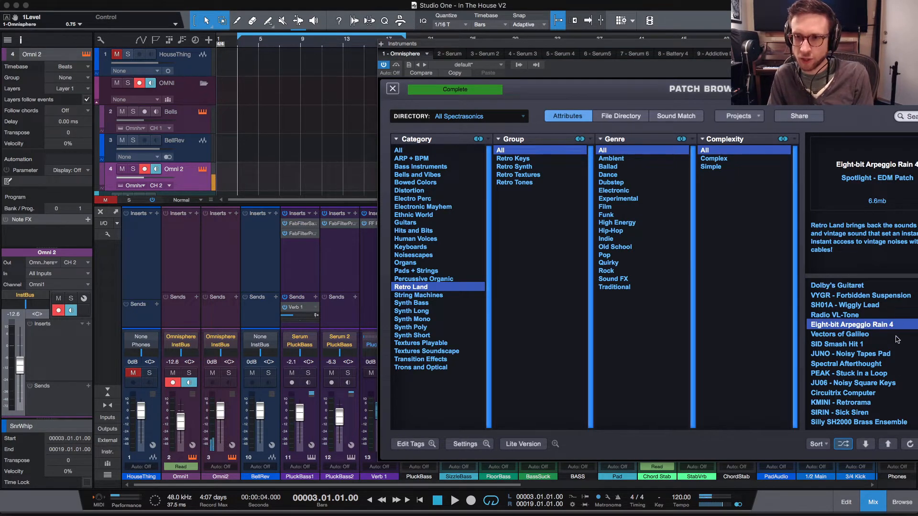
pyautogui.click(883, 345)
pyautogui.click(877, 374)
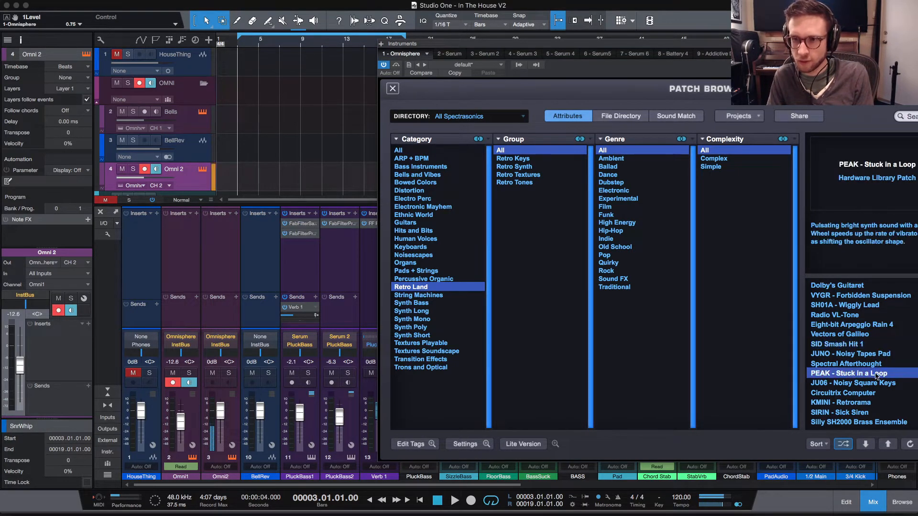
pyautogui.click(875, 384)
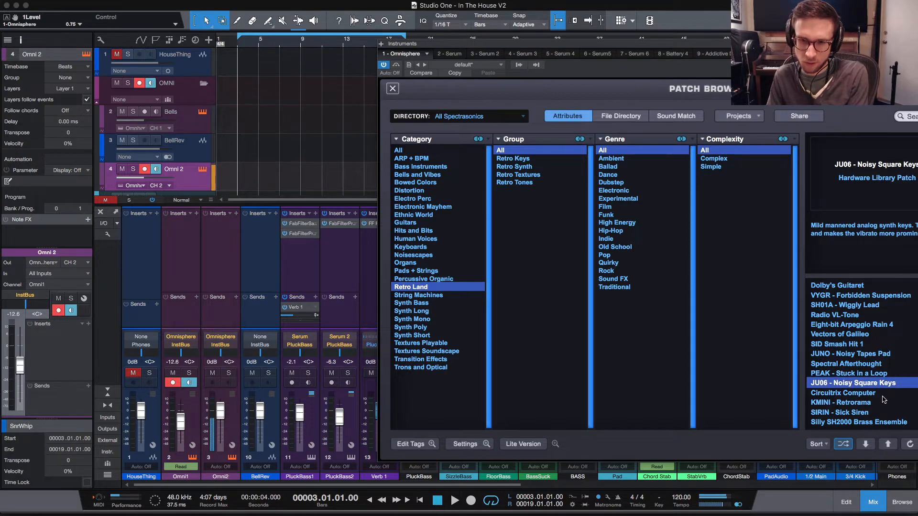
pyautogui.click(883, 400)
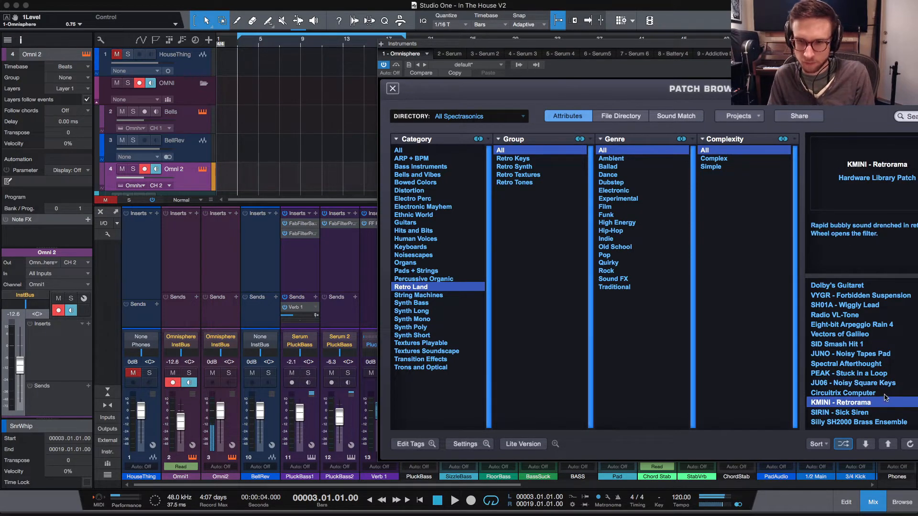
pyautogui.click(884, 394)
pyautogui.click(880, 414)
# Step: Audition VL Tones Violin and Kicking the Theremin, and load the JX03 - Unhappy Saw patch
pyautogui.scroll(-10, 882, 402)
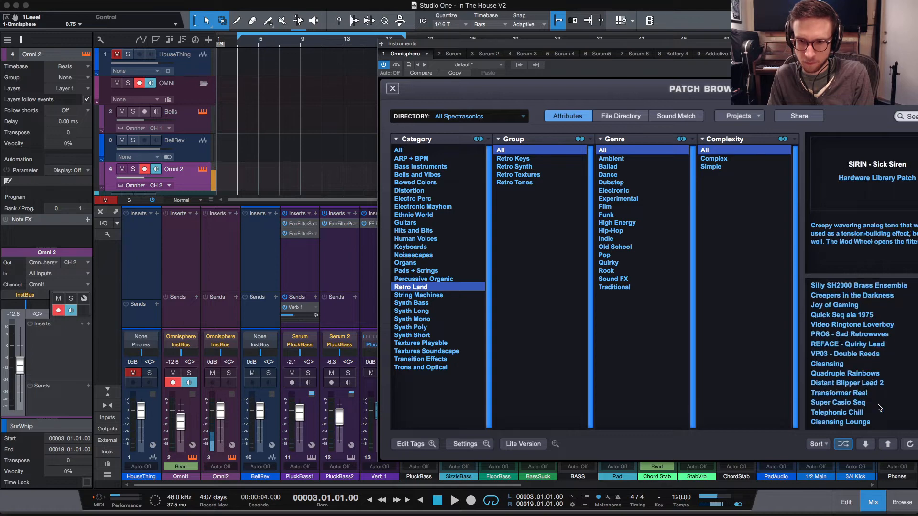
pyautogui.click(886, 364)
pyautogui.click(886, 343)
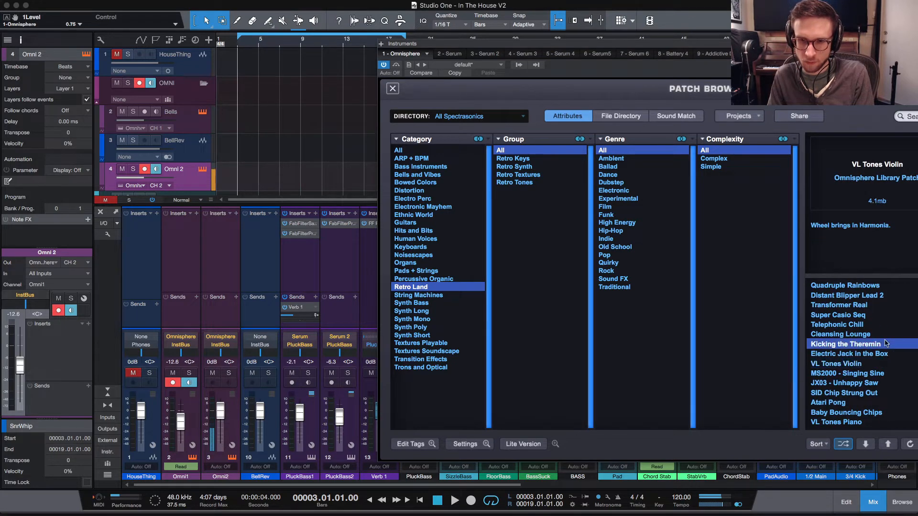
pyautogui.click(881, 381)
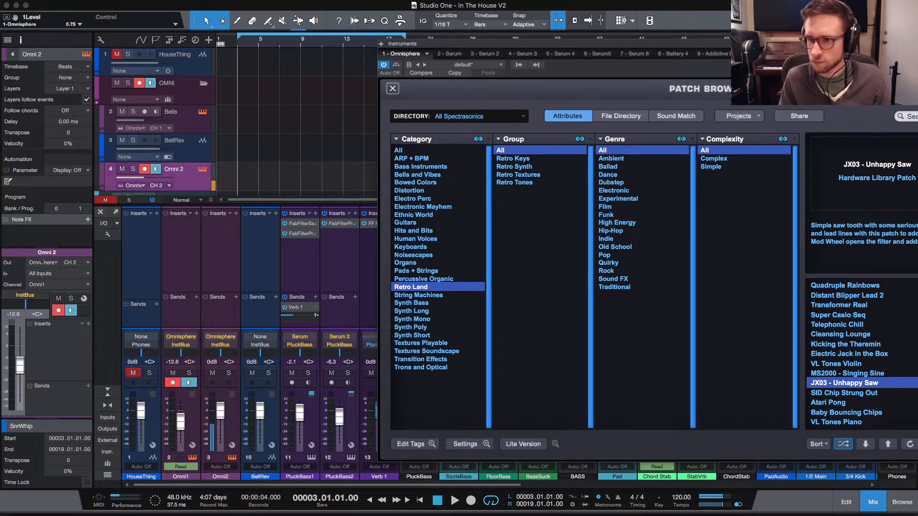
# Step: Hide and reshow the instrument window, and check the YouTube Studio livestream dashboard before returning to Studio One
pyautogui.press('Escape')
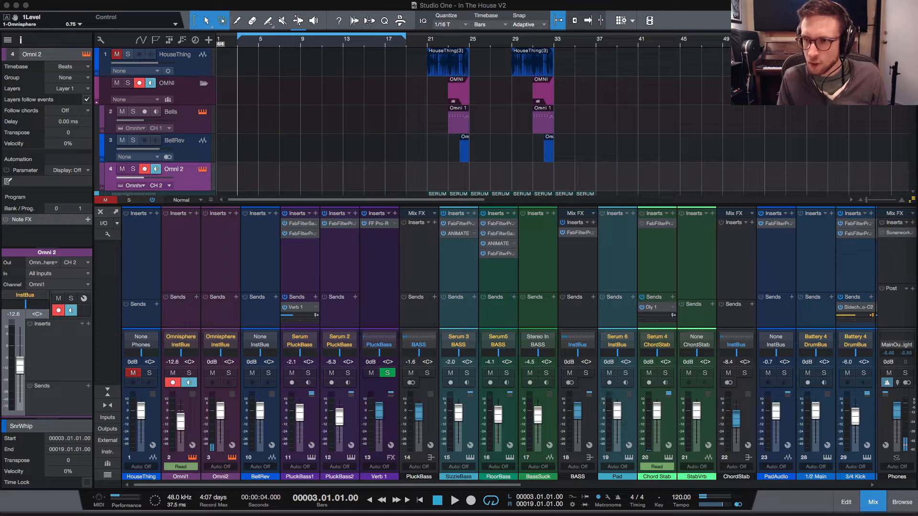
pyautogui.hotkey('shift', 'F11')
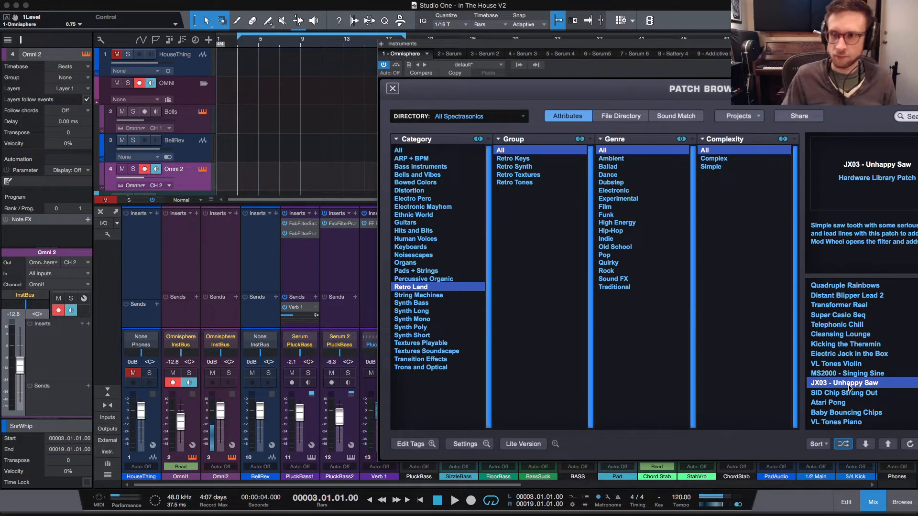
pyautogui.press('super+Tab')
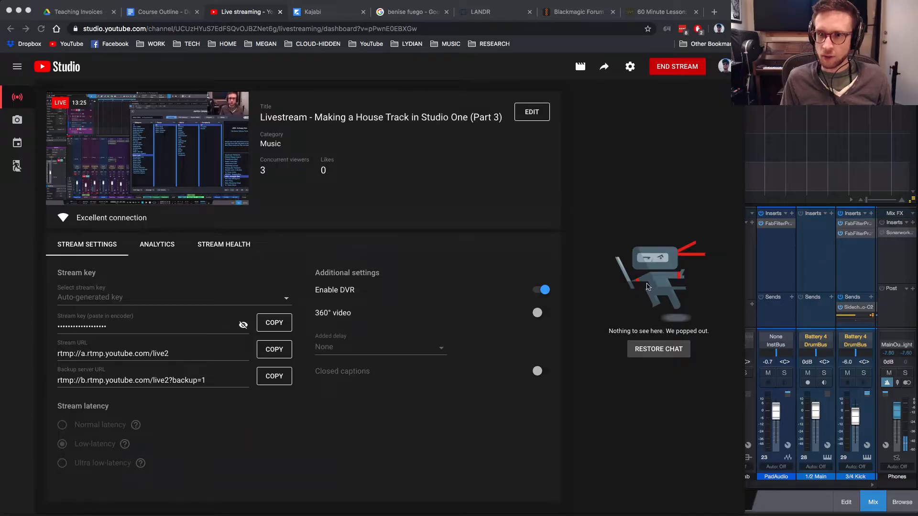
pyautogui.press('super+Tab')
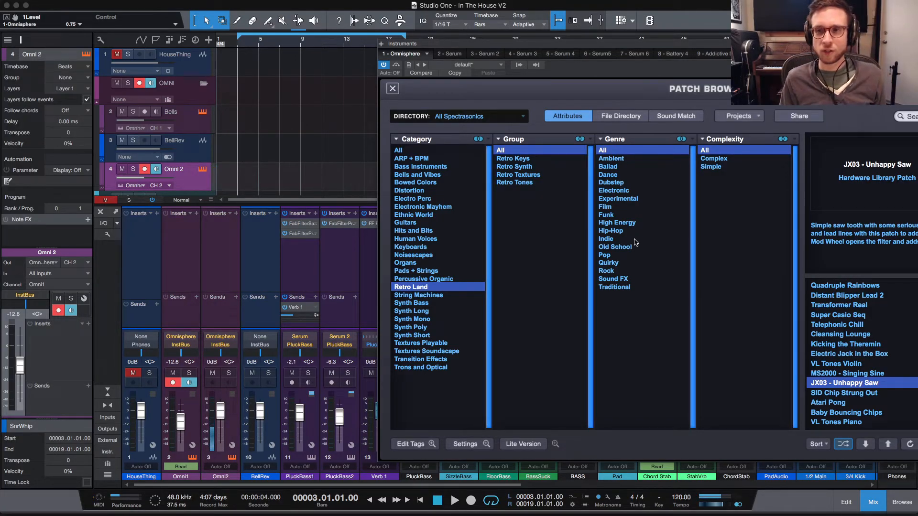
# Step: Close the Omnisphere window, lower the Omni2 channel's level to -8.9 dB, and play the song from bar 3
pyautogui.click(392, 88)
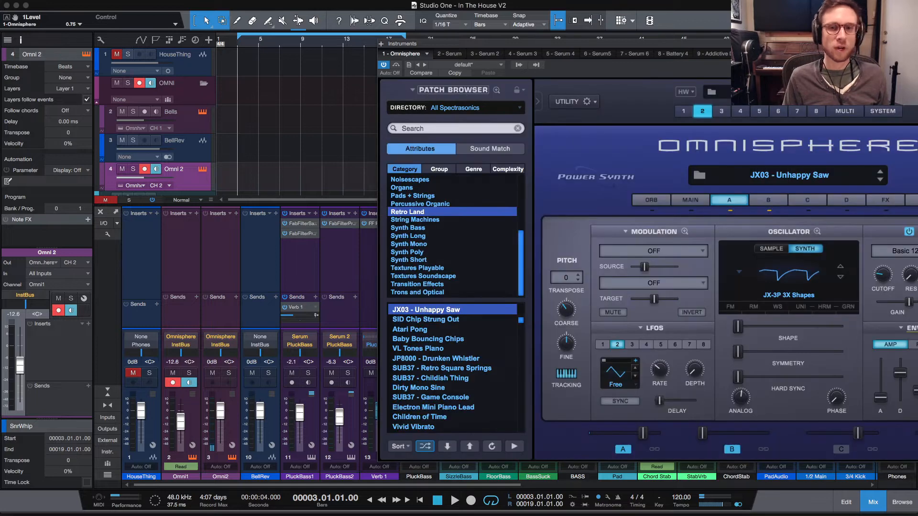
pyautogui.press('super+w')
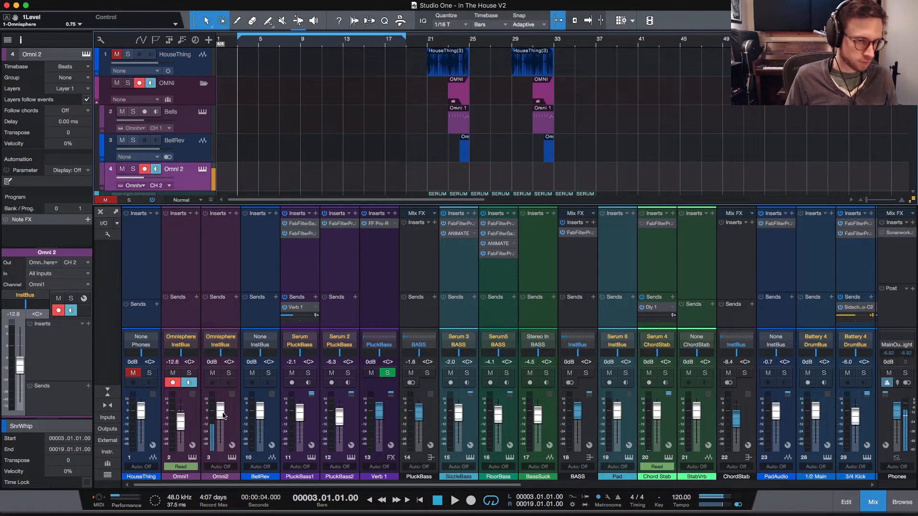
pyautogui.moveTo(221, 410); pyautogui.dragTo(226, 425)
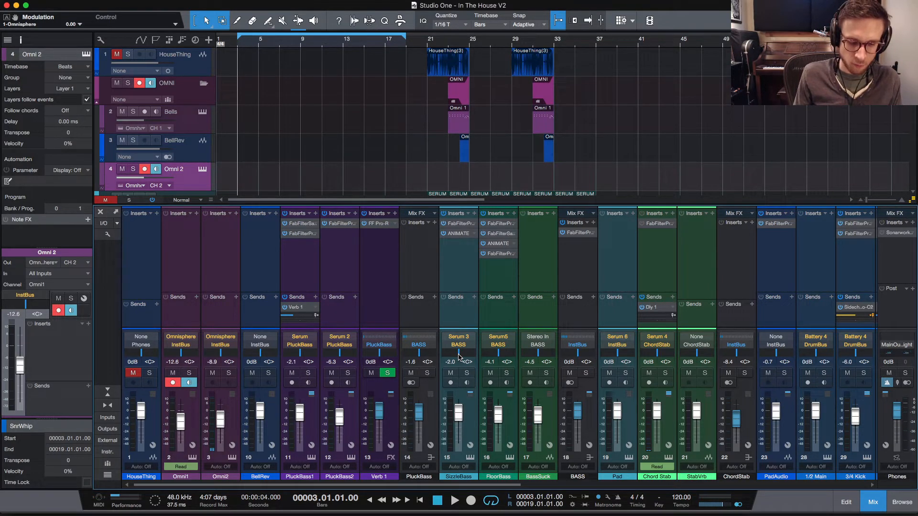
pyautogui.press('space')
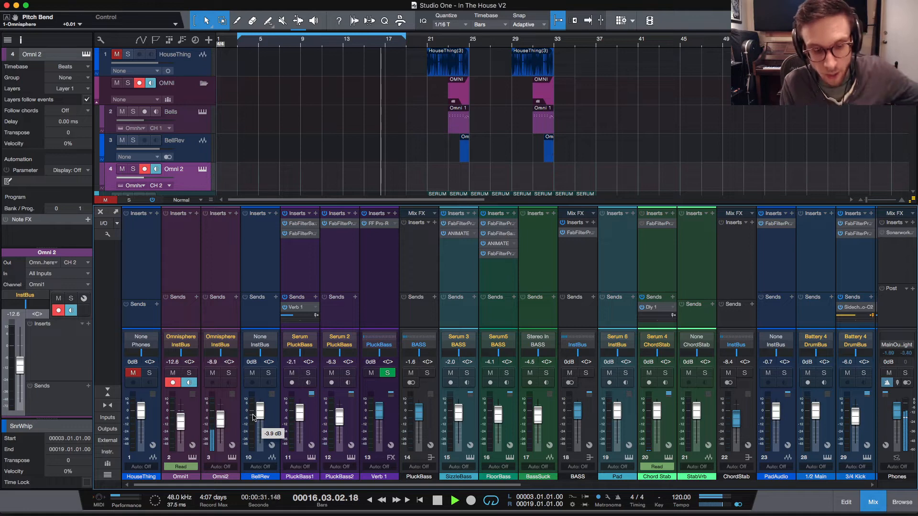
pyautogui.press('space')
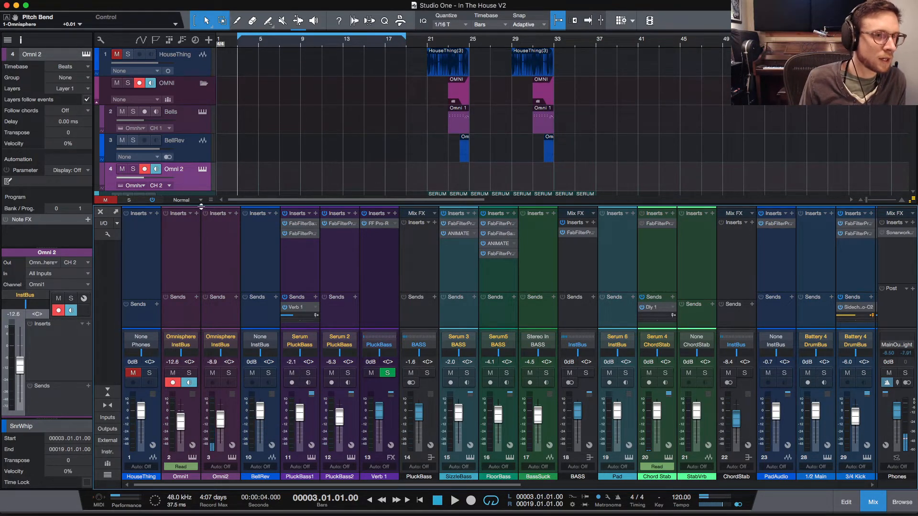
# Step: Reopen Omnisphere from the Omni 2 track, check layer B's oscillator, and link layers A and B for editing
pyautogui.click(203, 169)
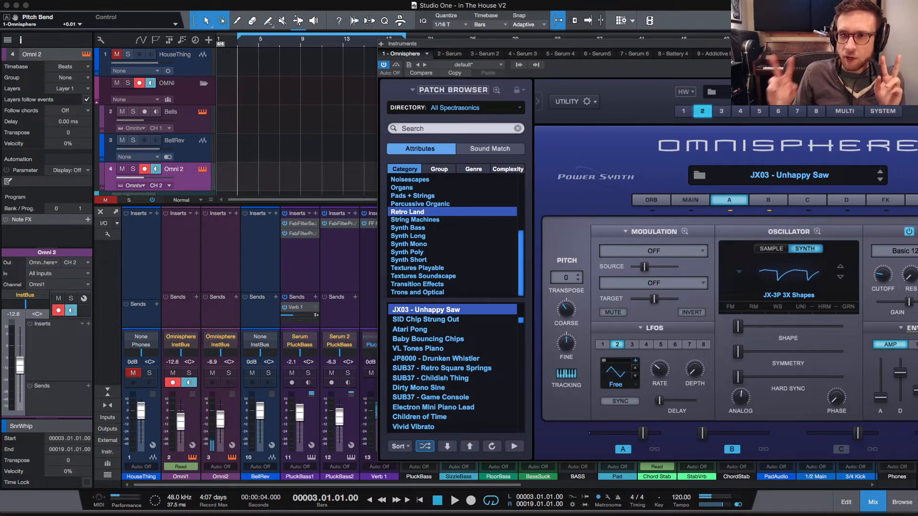
pyautogui.click(758, 202)
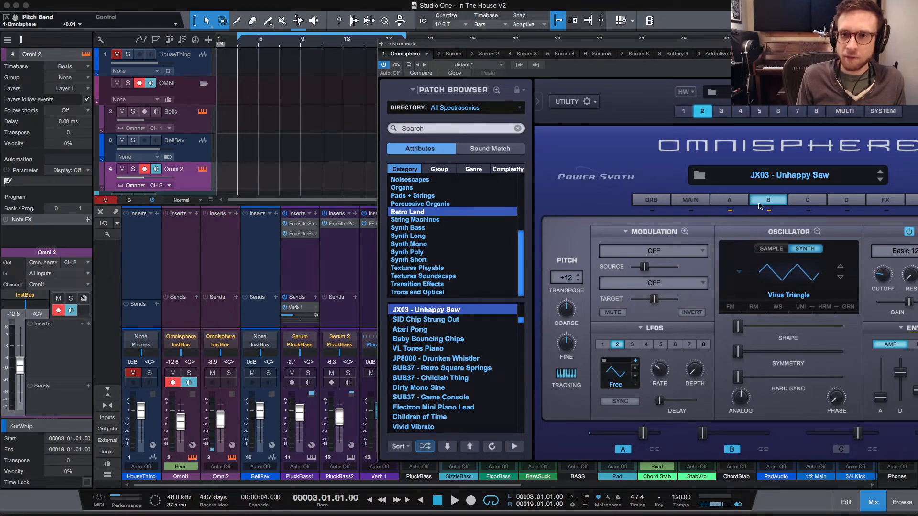
pyautogui.click(735, 202)
pyautogui.click(764, 449)
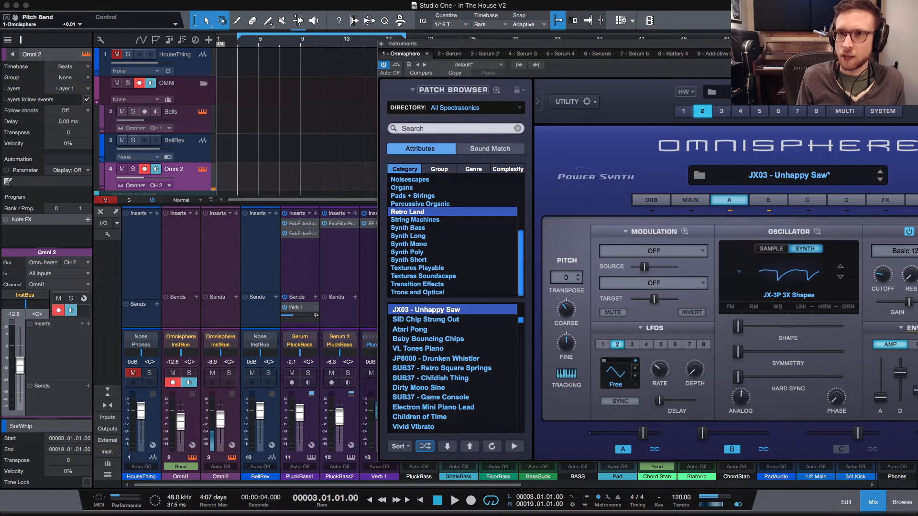
# Step: Check the effects rack of the JX03 - Unhappy Saw patch in Omnisphere and close the instrument window
pyautogui.moveTo(574, 43); pyautogui.dragTo(500, 28)
pyautogui.click(811, 185)
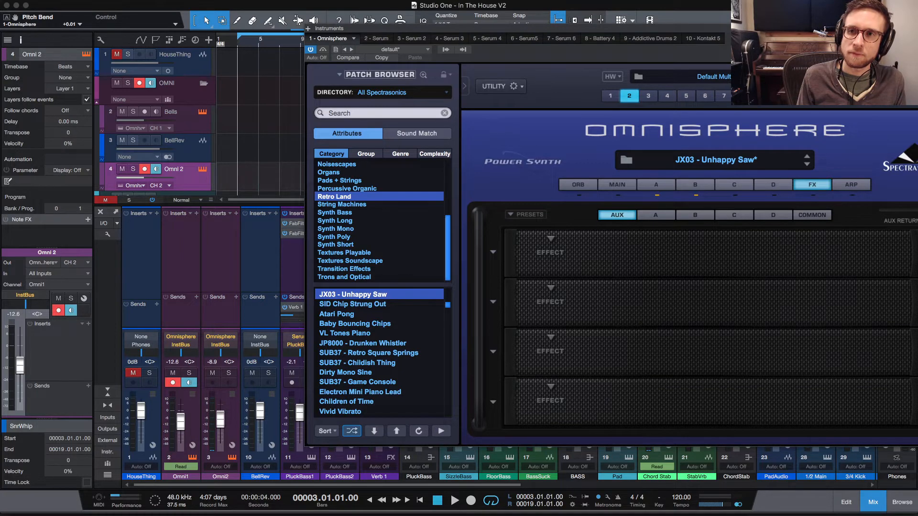
pyautogui.click(307, 29)
# Step: Add a send on the Omni2 channel and route it to Verb 3
pyautogui.click(236, 297)
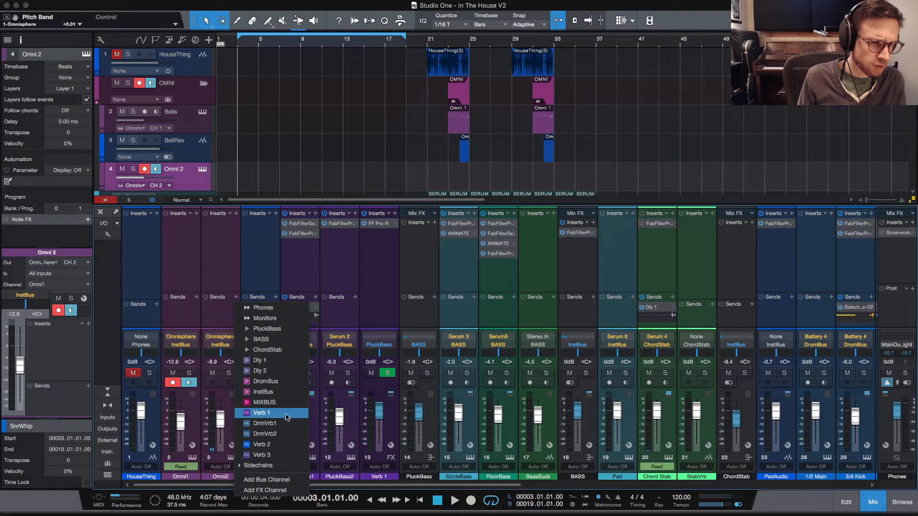
pyautogui.click(282, 444)
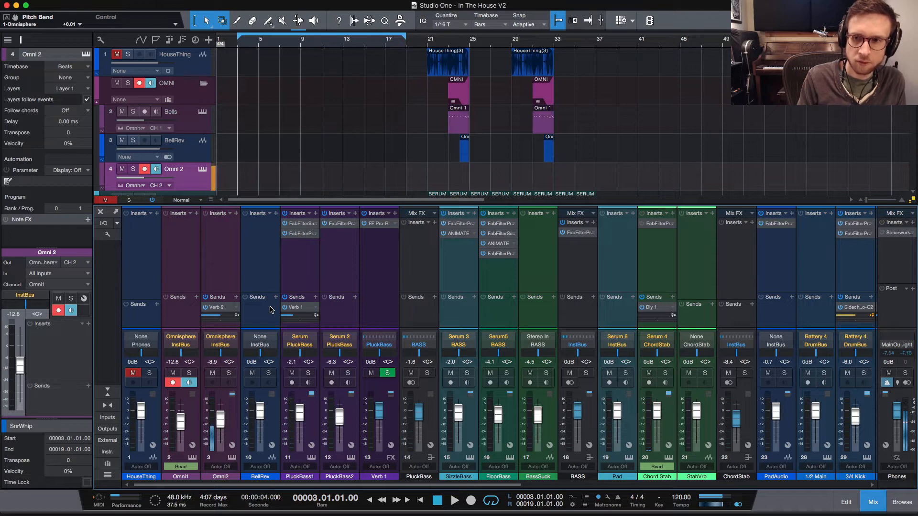
pyautogui.click(235, 314)
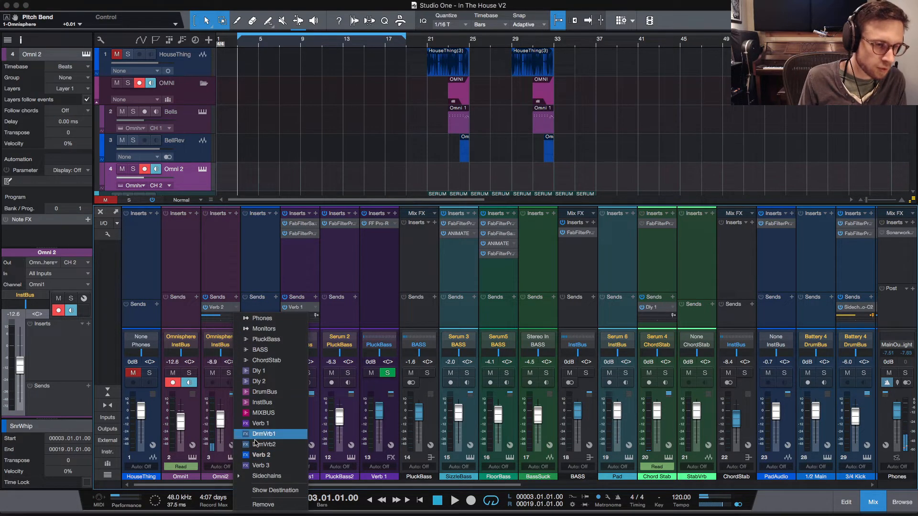
pyautogui.click(261, 465)
# Step: Open the FF Pro-R 3 reverb on the Verb 3 channel and examine its settings
pyautogui.hscroll(10, 355, 272)
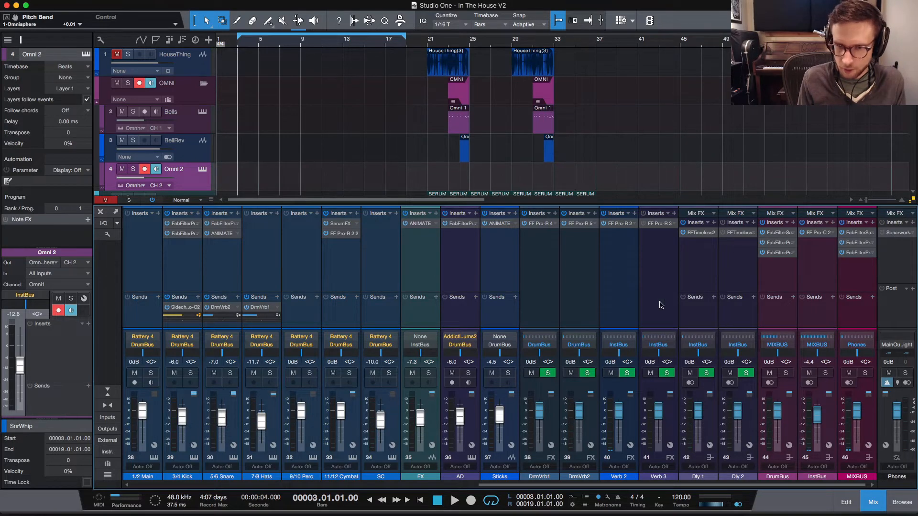
pyautogui.click(657, 224)
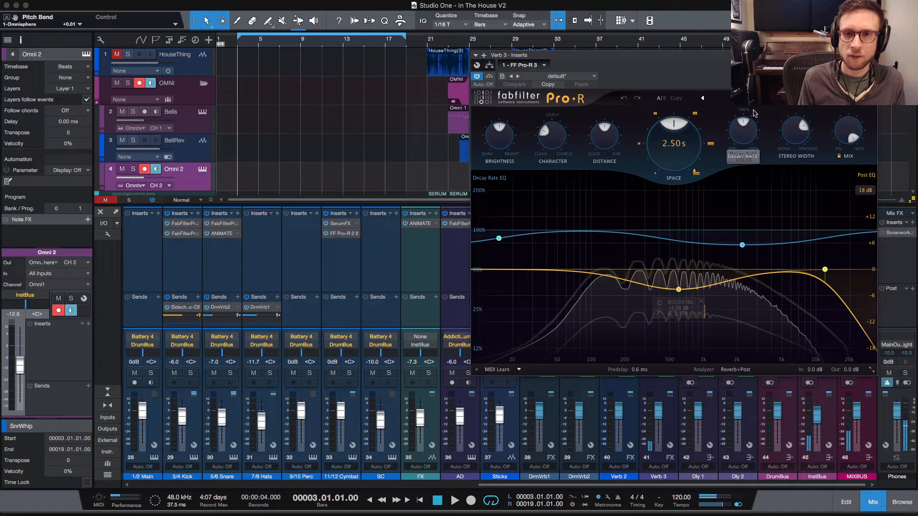
pyautogui.moveTo(749, 129)
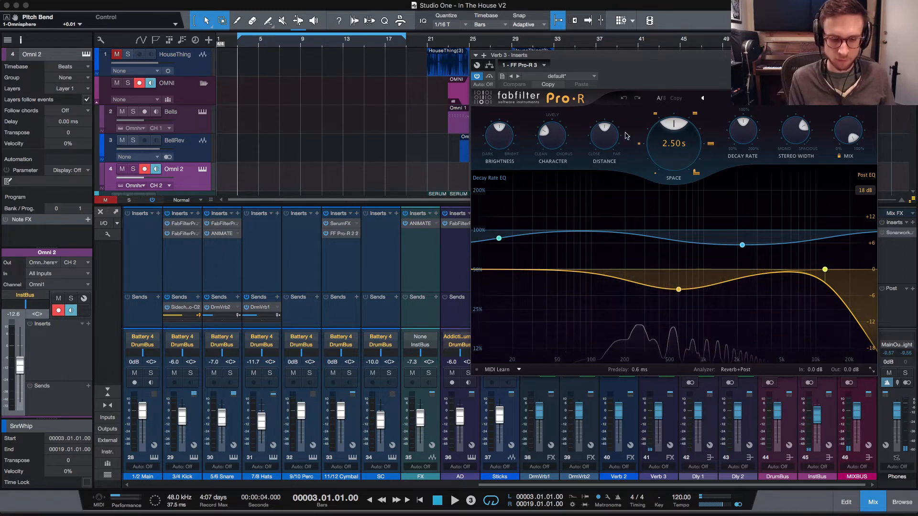
# Step: Record an Omni 2 part from bar 3 to bar 7 and open it in the note editor, closing the reverb window
pyautogui.press('KP_Multiply')
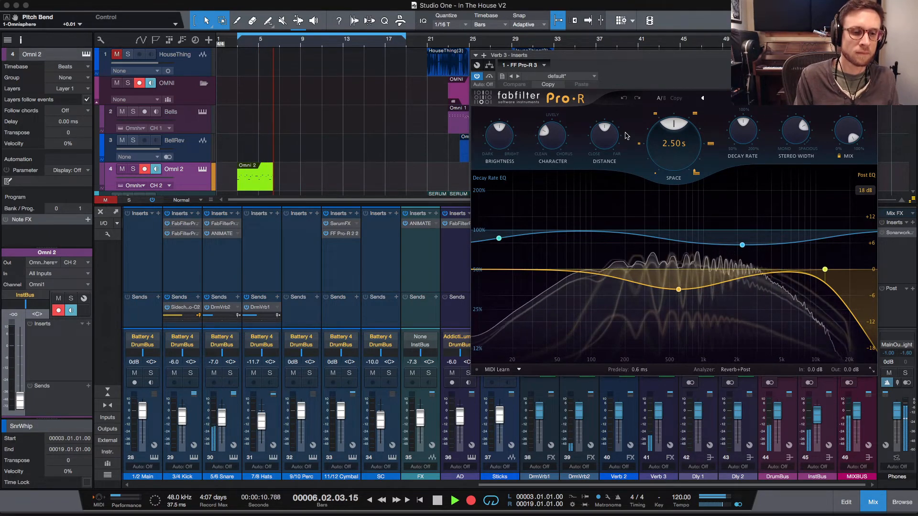
pyautogui.press('space')
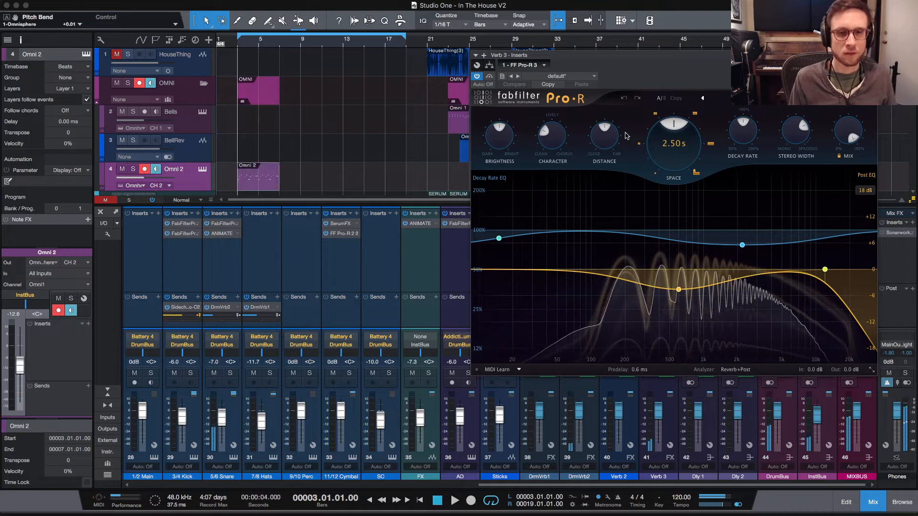
pyautogui.doubleClick(274, 189)
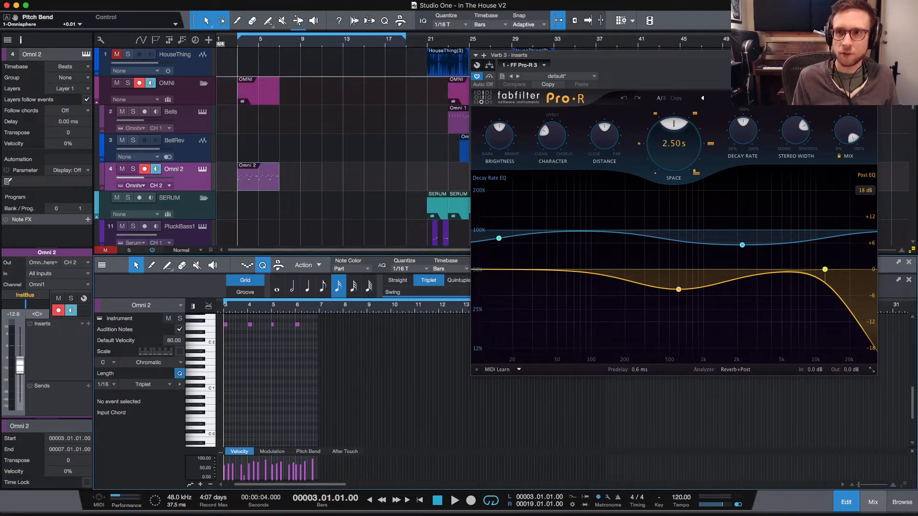
pyautogui.click(872, 55)
pyautogui.press('e')
pyautogui.press('e')
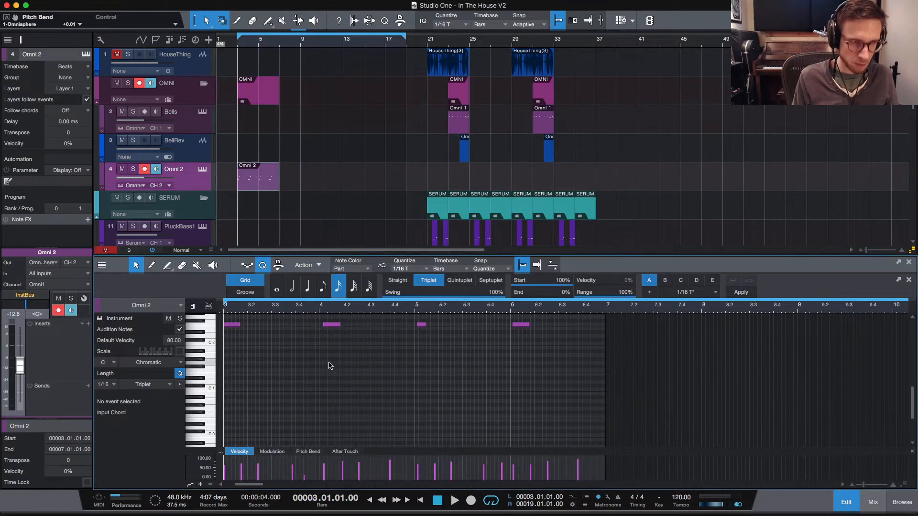
pyautogui.scroll(5, 330, 365)
pyautogui.scroll(-3, 330, 366)
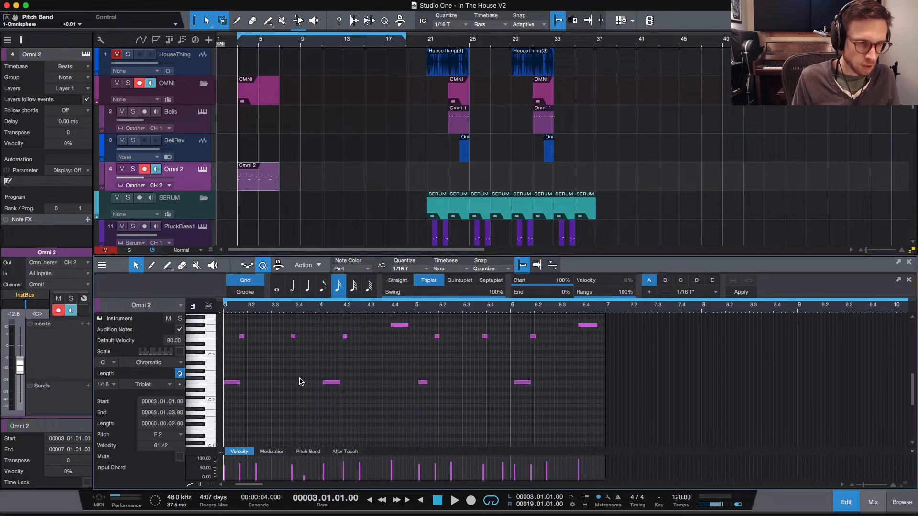
# Step: Extend the opening F2 note of the Omni 2 part to end at 3.01.04.33 and play the part back
pyautogui.press('space')
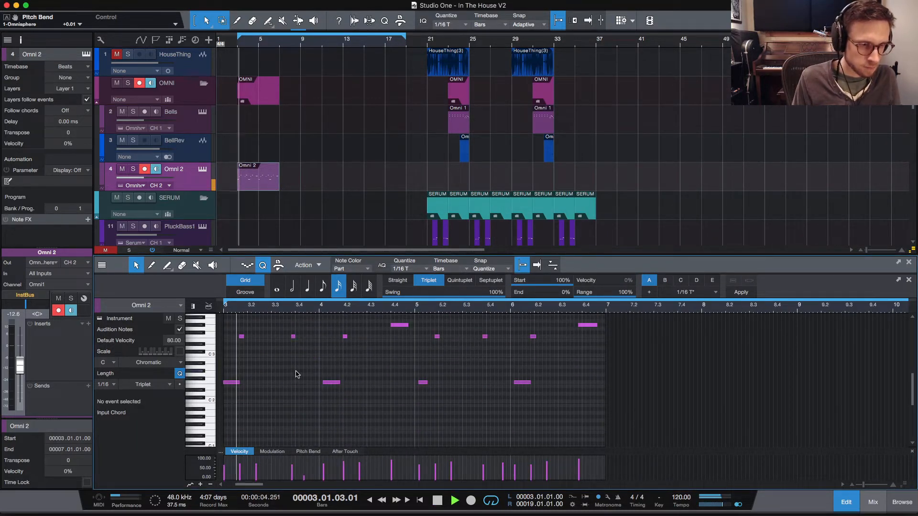
pyautogui.press('space')
pyautogui.press('e')
pyautogui.moveTo(260, 337); pyautogui.dragTo(268, 337)
pyautogui.click(254, 383)
pyautogui.moveTo(256, 386); pyautogui.dragTo(262, 385)
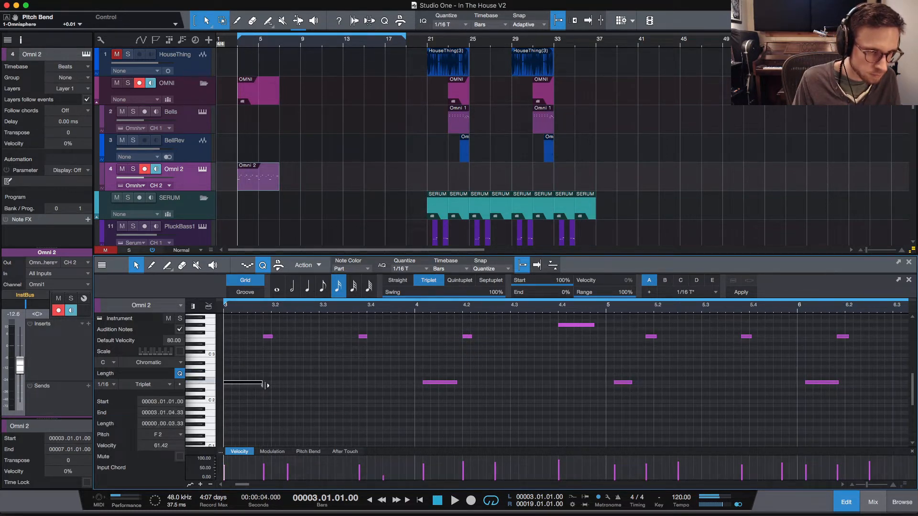
pyautogui.press('space')
pyautogui.scroll(5, 302, 367)
pyautogui.press('space')
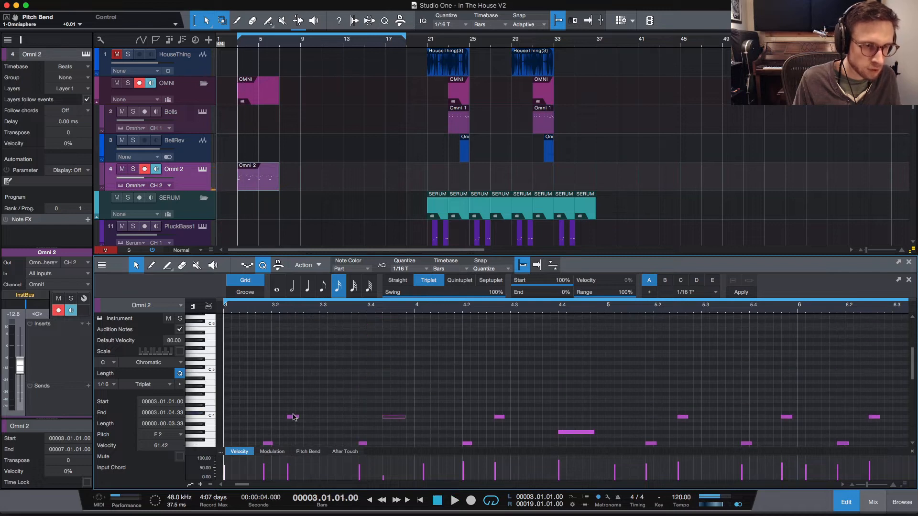
# Step: Trim the first C4 note to start at 3.02.03.00 with a length of 0.0.0.67 and play it back
pyautogui.moveTo(293, 417); pyautogui.dragTo(293, 417)
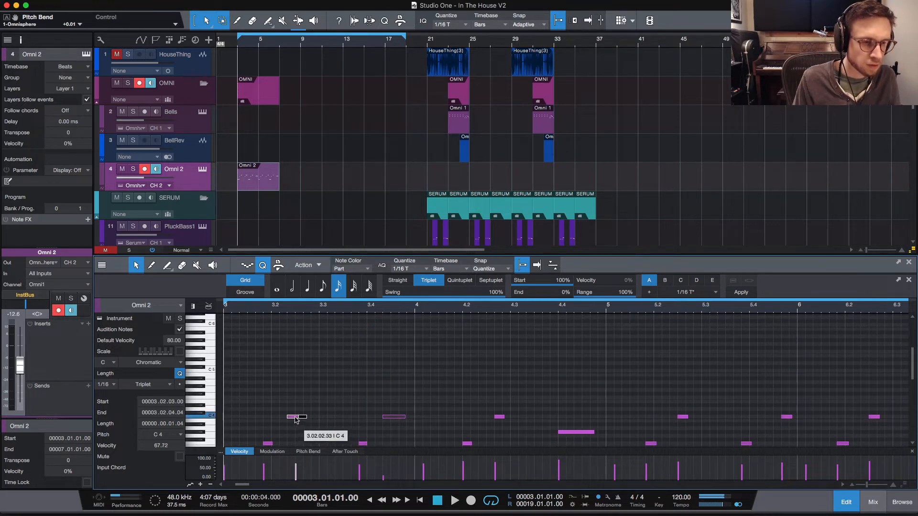
pyautogui.press('space')
pyautogui.press('space')
pyautogui.scroll(-3, 287, 407)
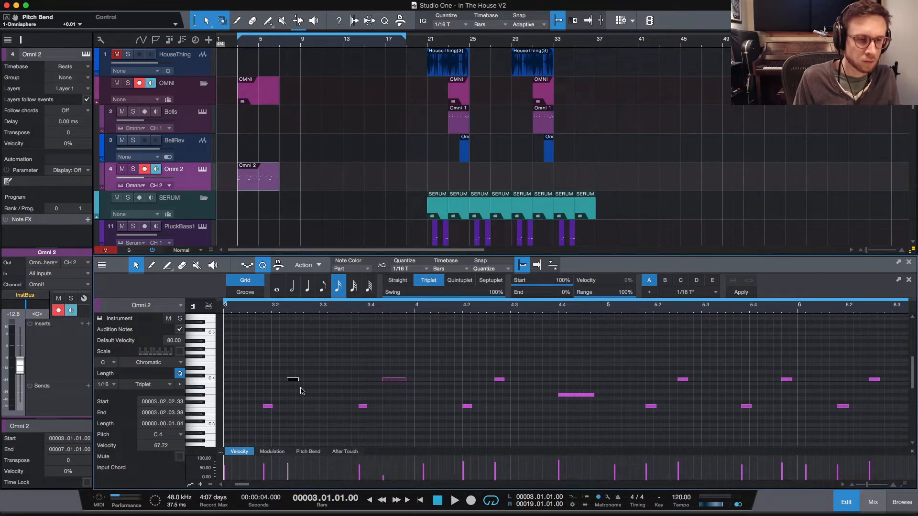
pyautogui.moveTo(293, 381); pyautogui.dragTo(302, 380)
pyautogui.press('space')
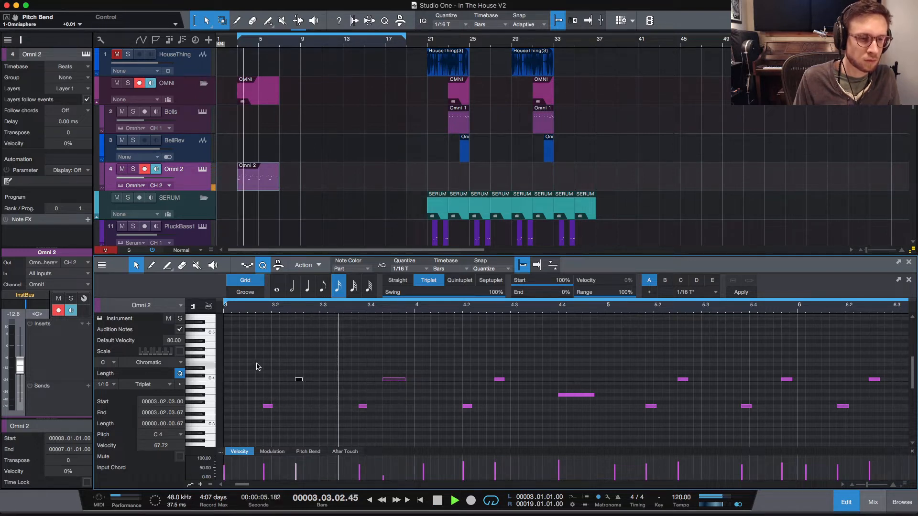
pyautogui.press('space')
# Step: Shorten the first F3 note to a length of 0.0.0.67 and listen to the Omni 2 part from bar 3
pyautogui.moveTo(247, 362); pyautogui.dragTo(316, 410)
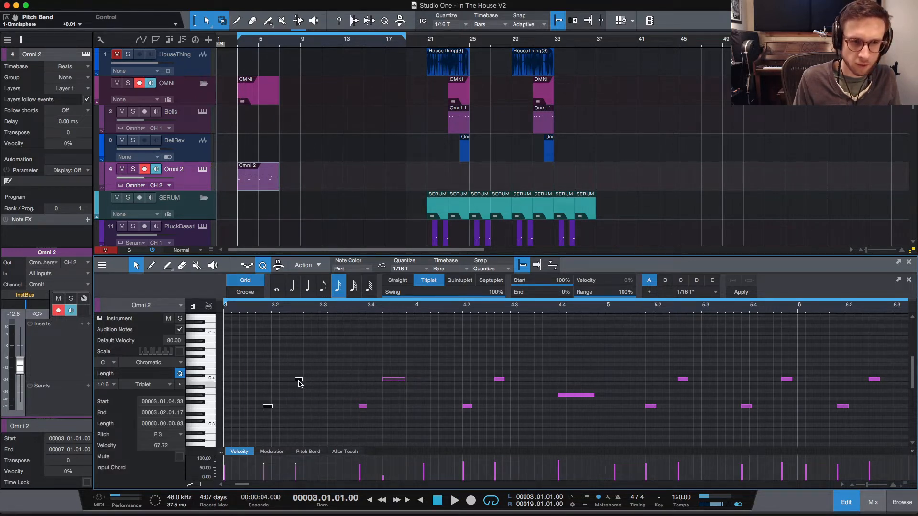
pyautogui.scroll(-2, 298, 380)
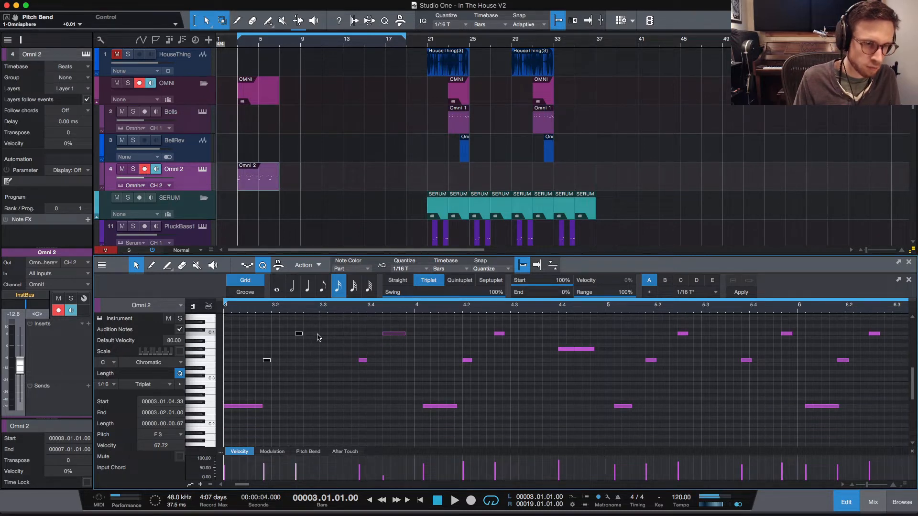
pyautogui.press('space')
pyautogui.press('space')
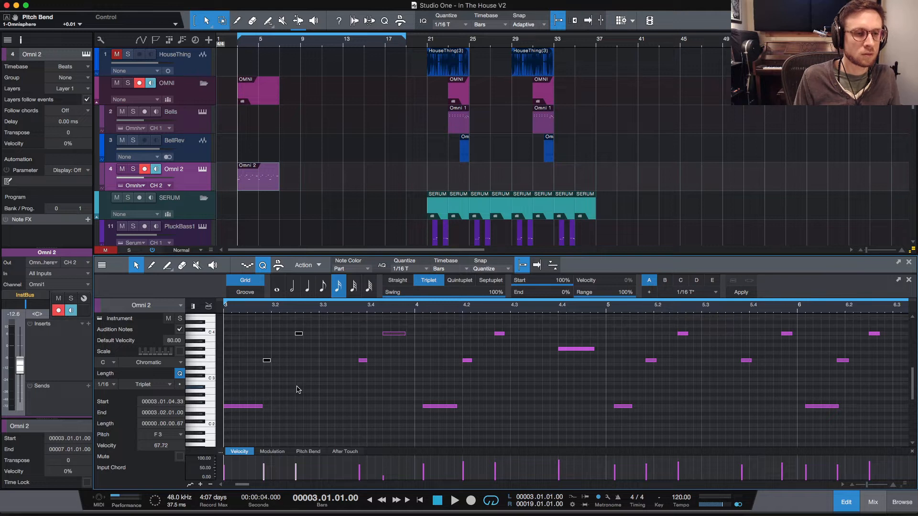
pyautogui.press('space')
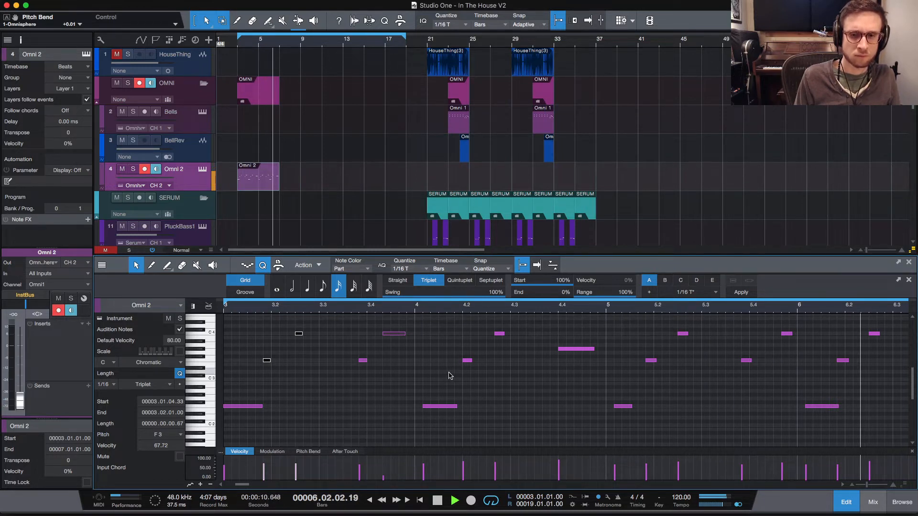
pyautogui.press('space')
pyautogui.click(512, 372)
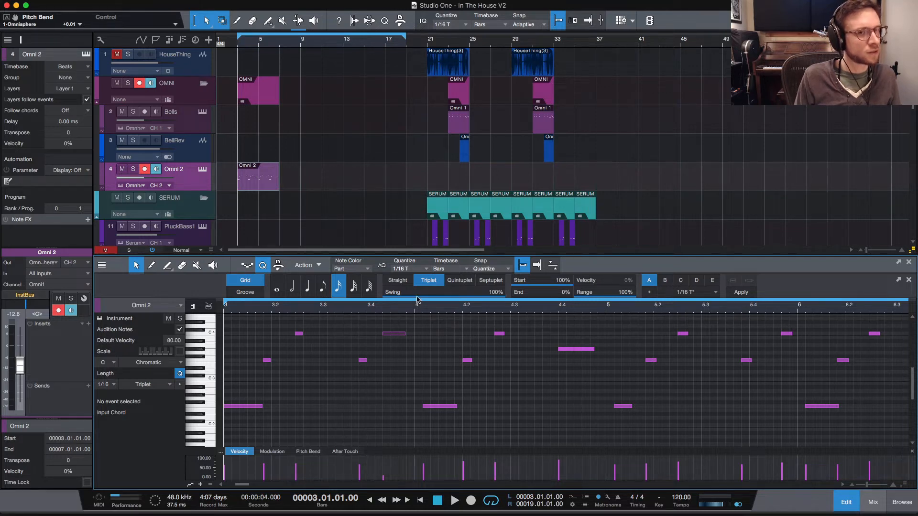
# Step: Switch the note editor's 1/16 quantize grid to Straight and play the Omni 2 part from bar 3
pyautogui.click(408, 282)
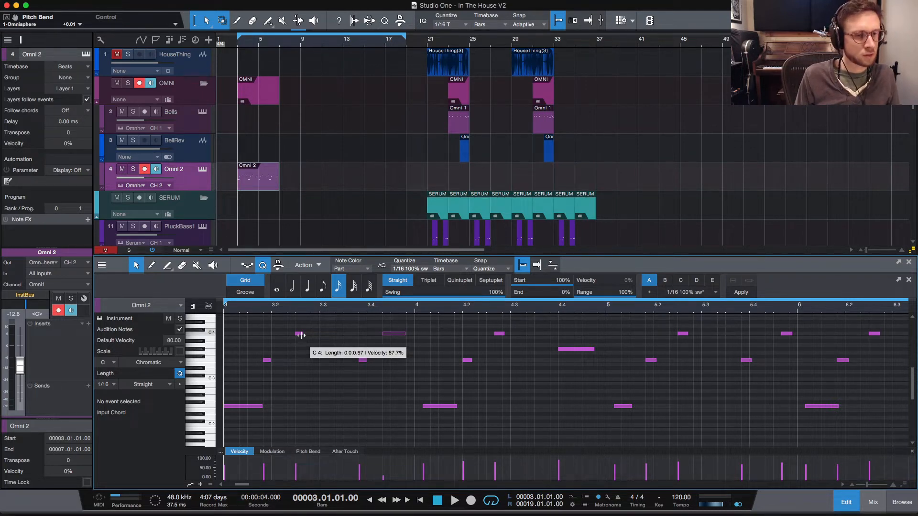
pyautogui.press('space')
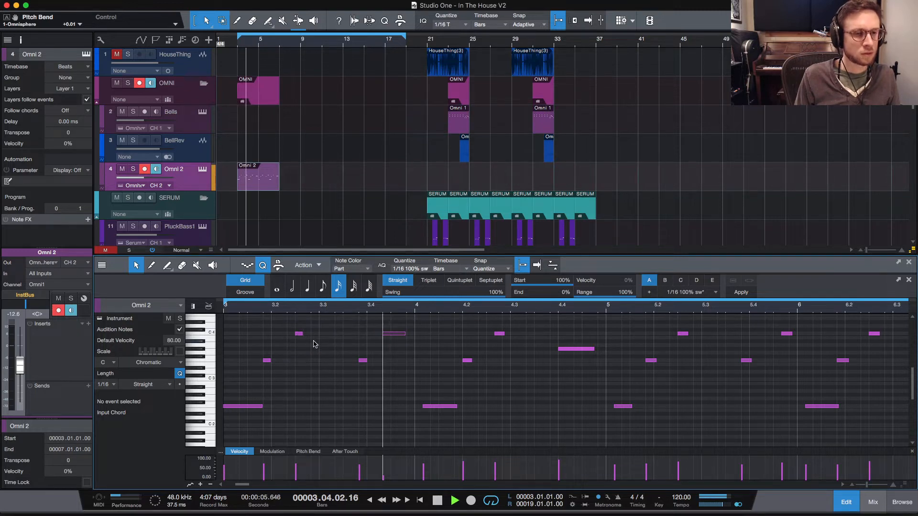
pyautogui.press('space')
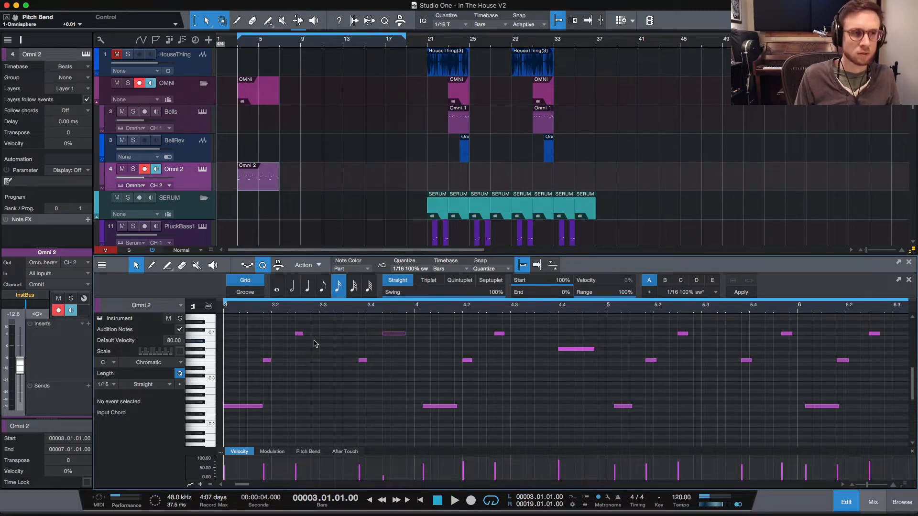
pyautogui.press('space')
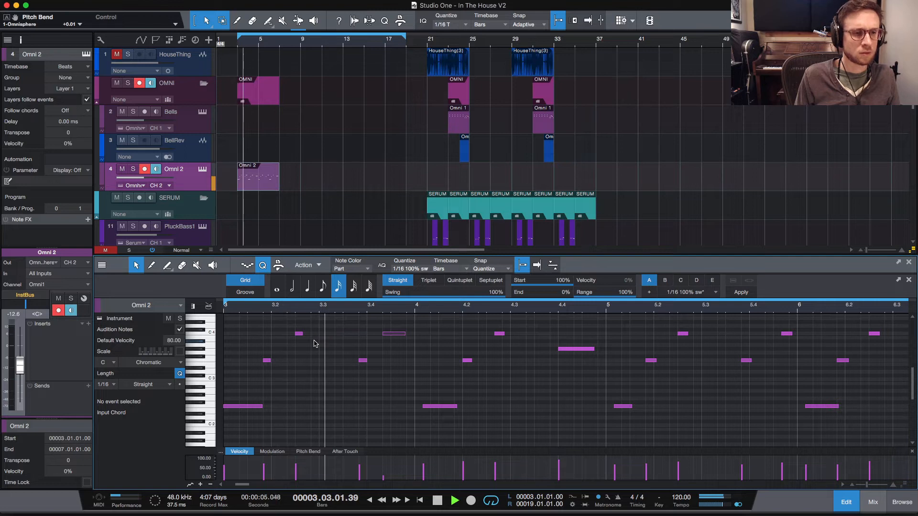
pyautogui.press('space')
# Step: Delete the Omni 2 take, record a replacement from bar 3, and delete that one as well
pyautogui.click(255, 185)
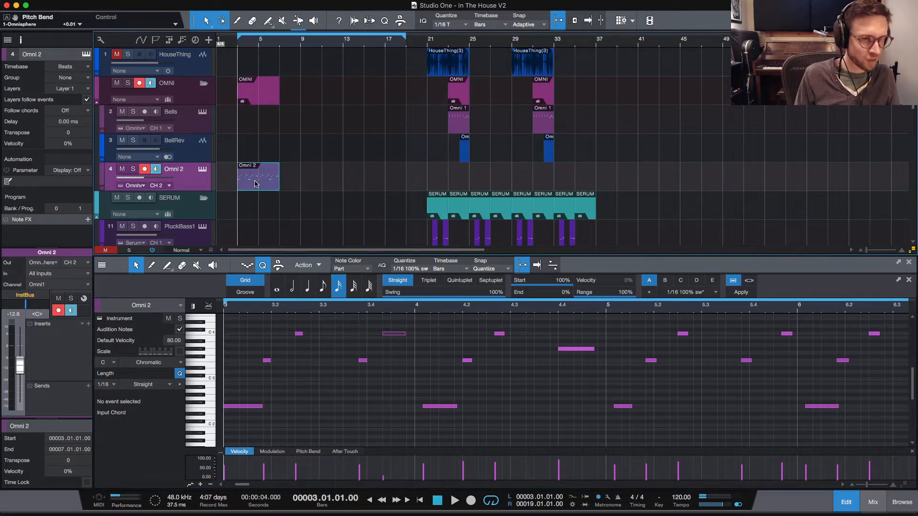
pyautogui.press('Delete')
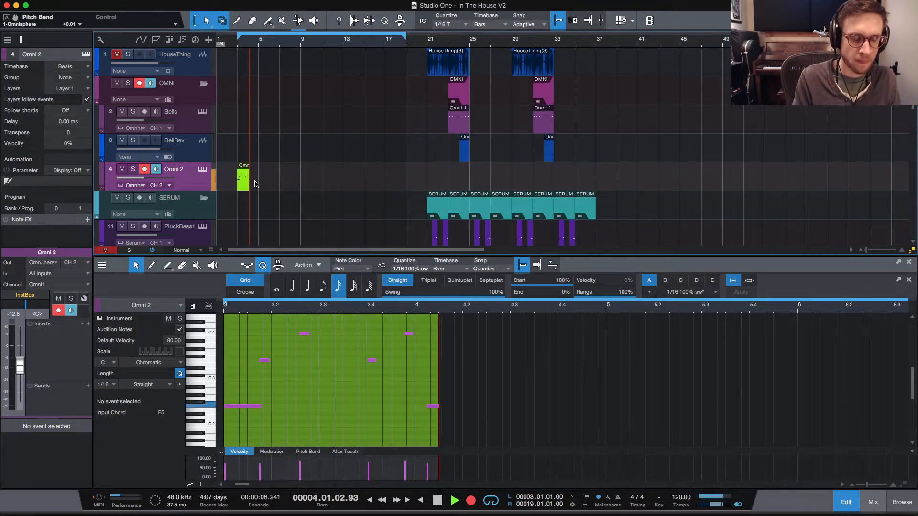
pyautogui.press('space')
pyautogui.press('Delete')
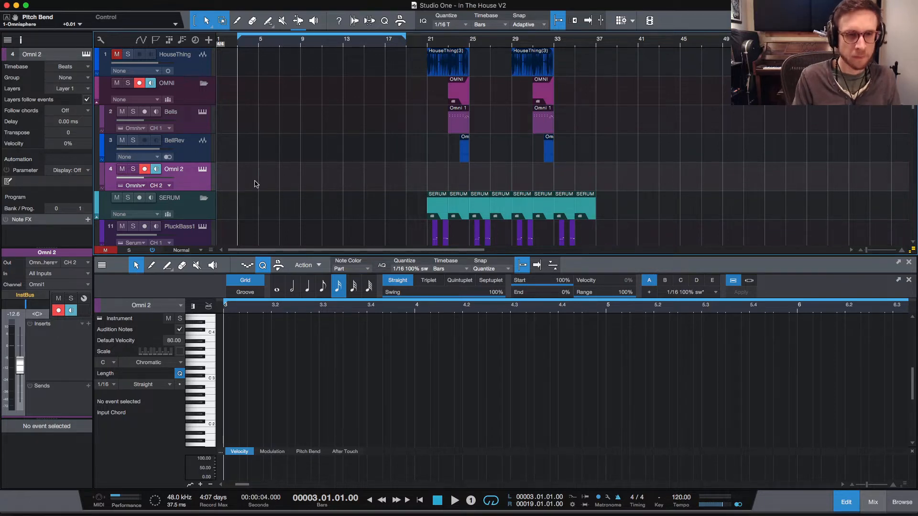
# Step: Record the Omni 2 part again from bar 3 to bar 6 and undo the recording
pyautogui.press('KP_Multiply')
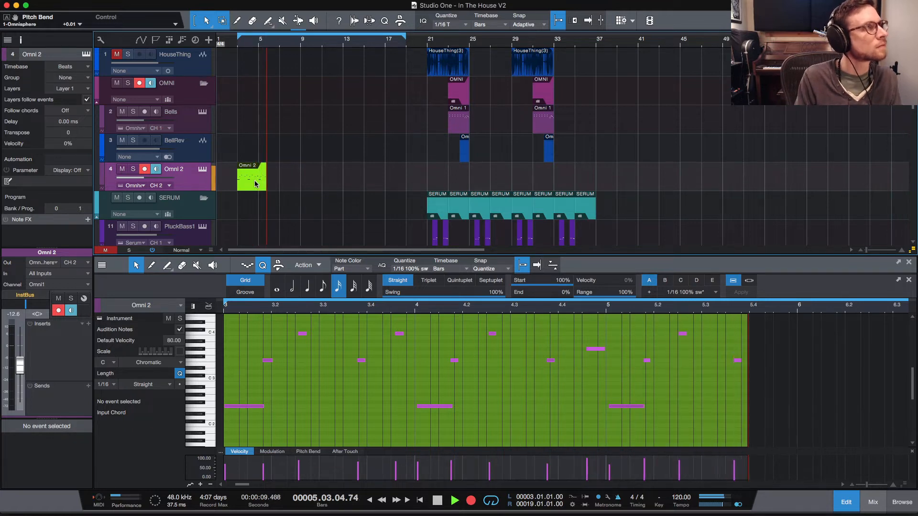
pyautogui.press('space')
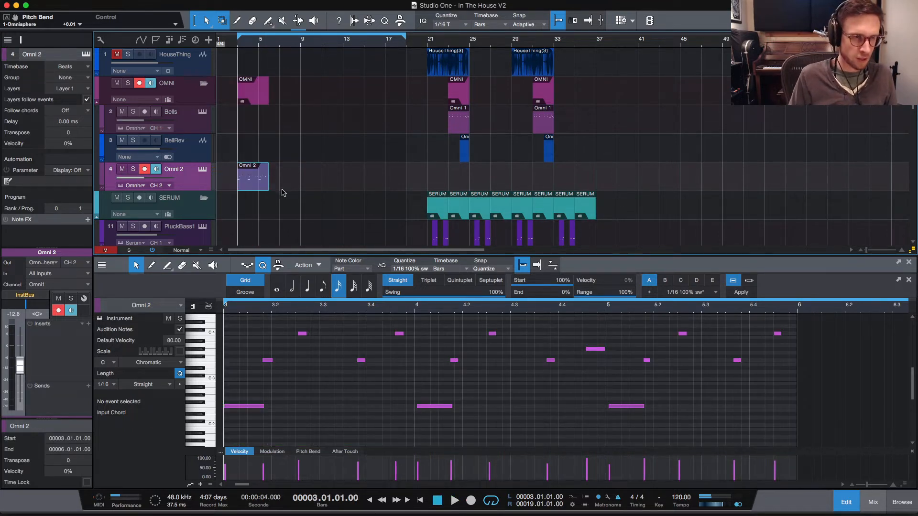
pyautogui.press('super+z')
# Step: Bypass the MIXBUS inserts in the mixer and set the audio device block size to 128 samples
pyautogui.click(873, 502)
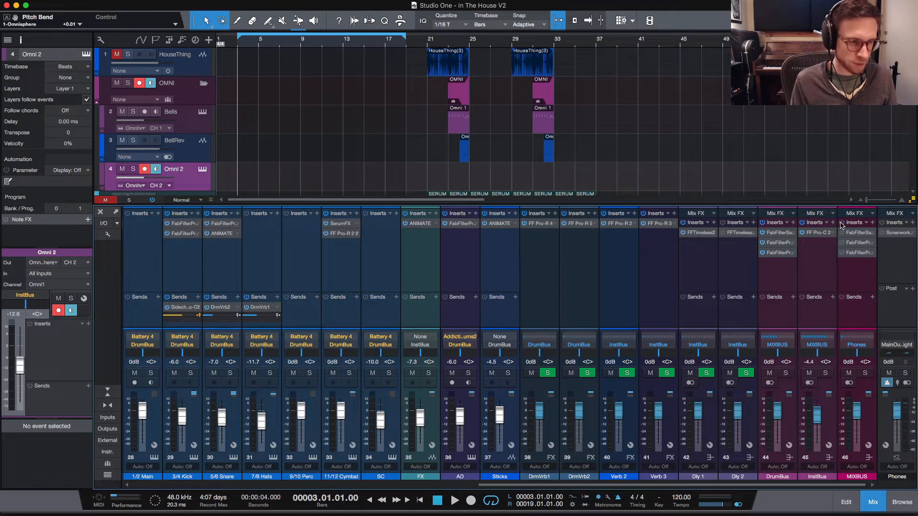
pyautogui.press('super+comma')
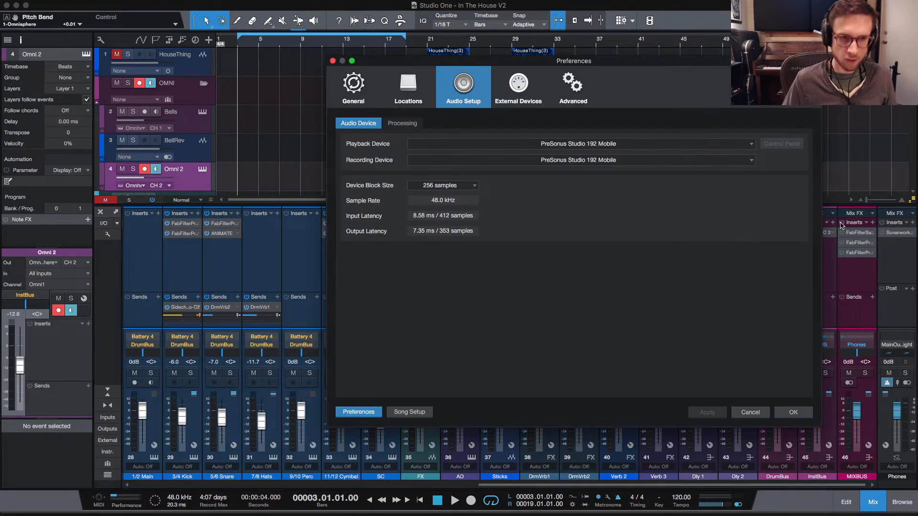
pyautogui.click(448, 185)
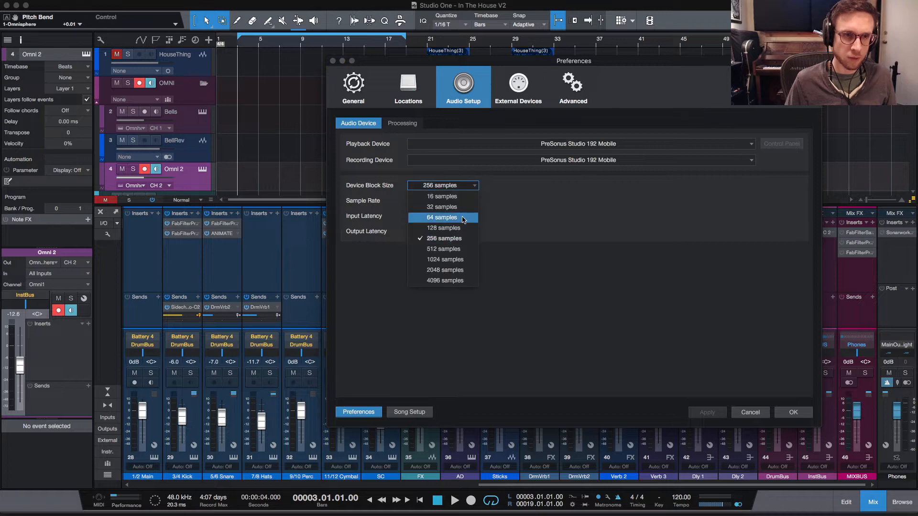
pyautogui.click(464, 230)
pyautogui.click(793, 412)
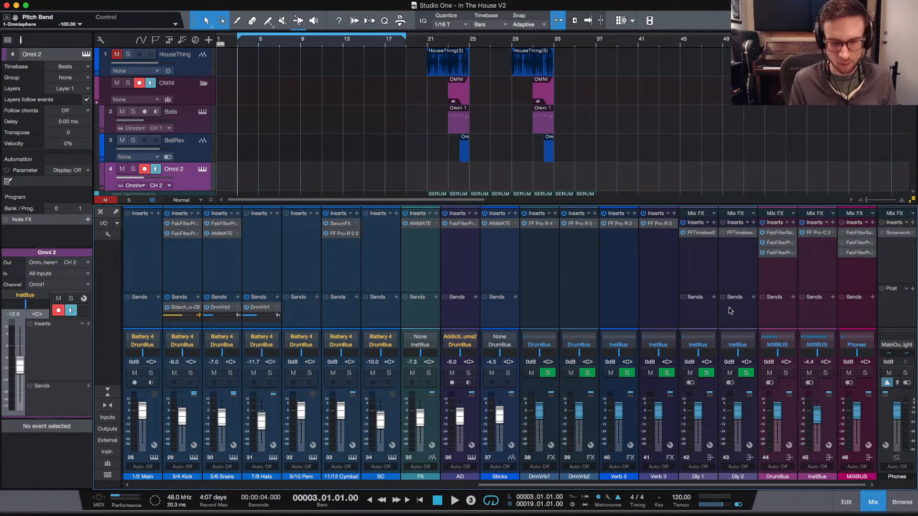
# Step: Record one more Omni 2 take from bar 3, undo it, and briefly play the section
pyautogui.press('KP_Multiply')
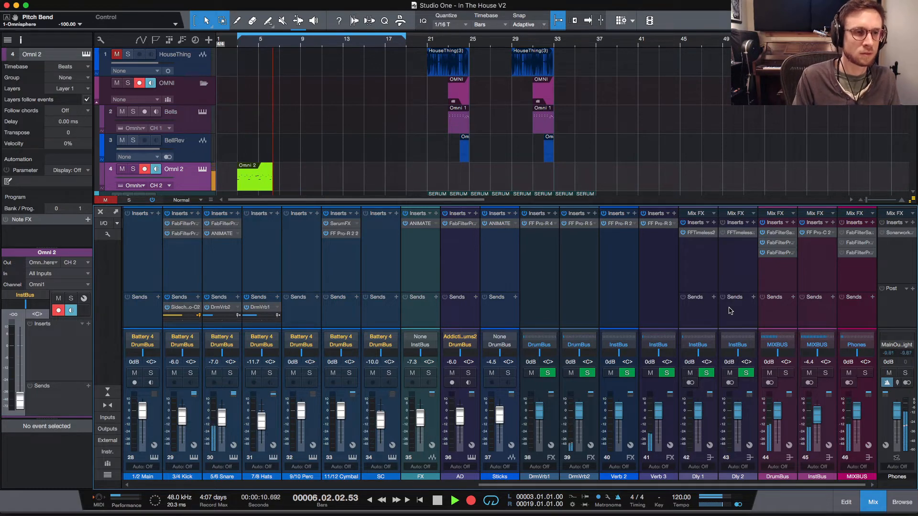
pyautogui.press('space')
pyautogui.press('super+z')
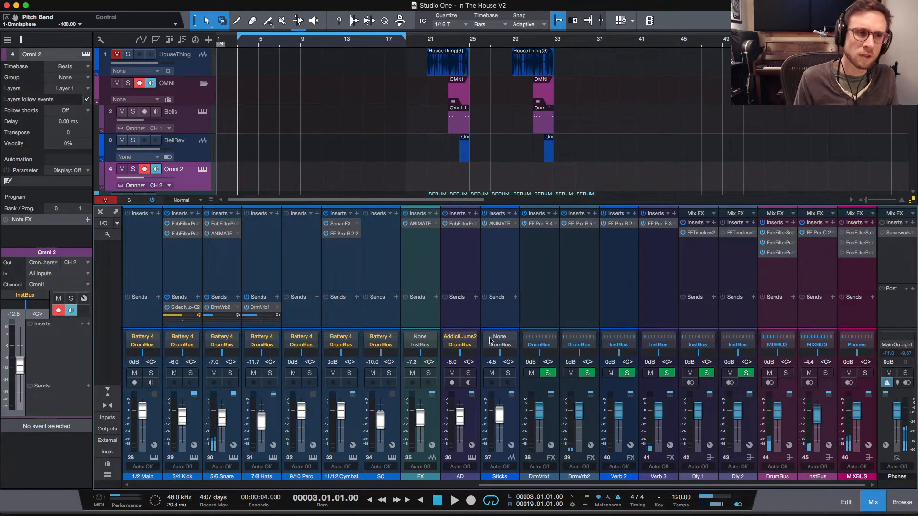
pyautogui.press('space')
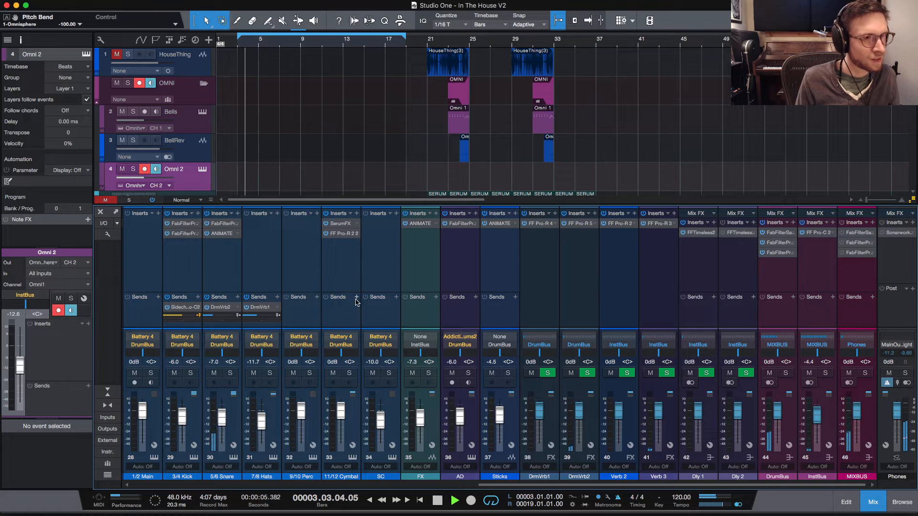
pyautogui.press('space')
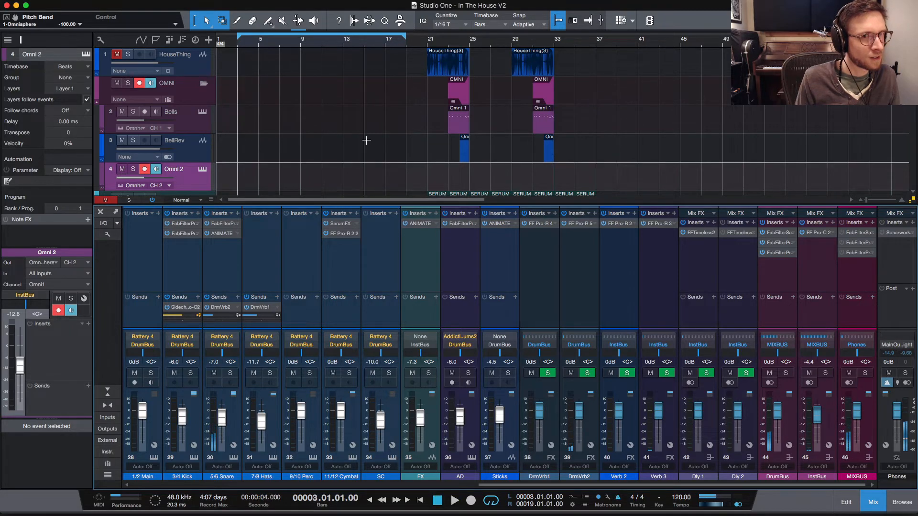
# Step: Open the SnrWhip part that starts at bar 3 for note editing and listen to it from bar 3
pyautogui.scroll(-5, 365, 142)
pyautogui.scroll(-6, 366, 142)
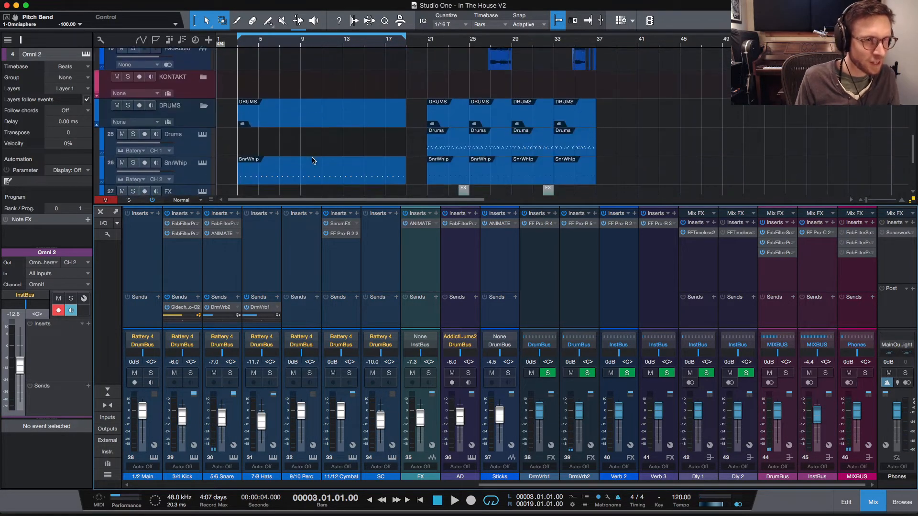
pyautogui.doubleClick(290, 177)
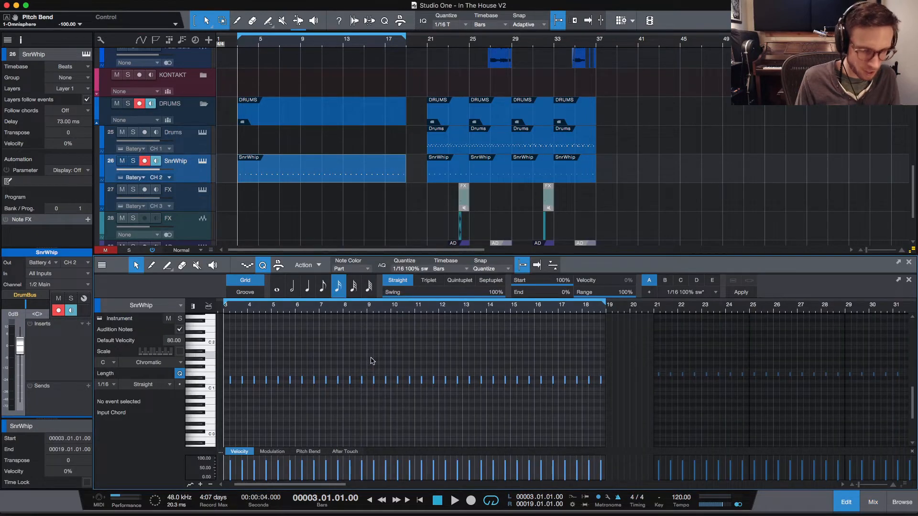
pyautogui.press('e')
pyautogui.press('e')
pyautogui.press('e')
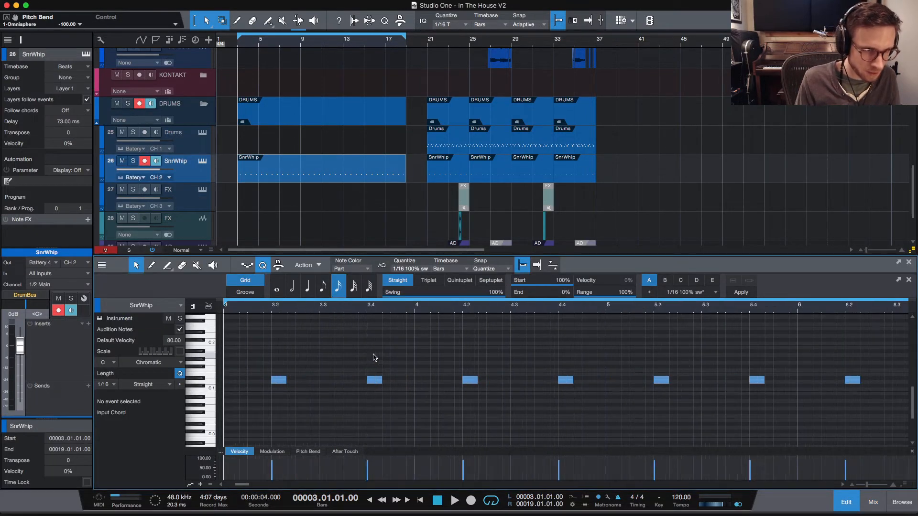
pyautogui.press('space')
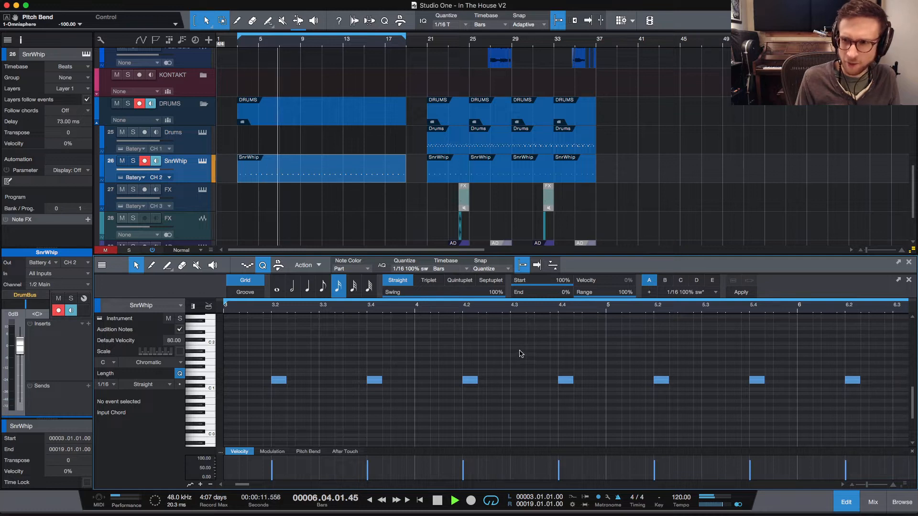
pyautogui.press('space')
pyautogui.press('space')
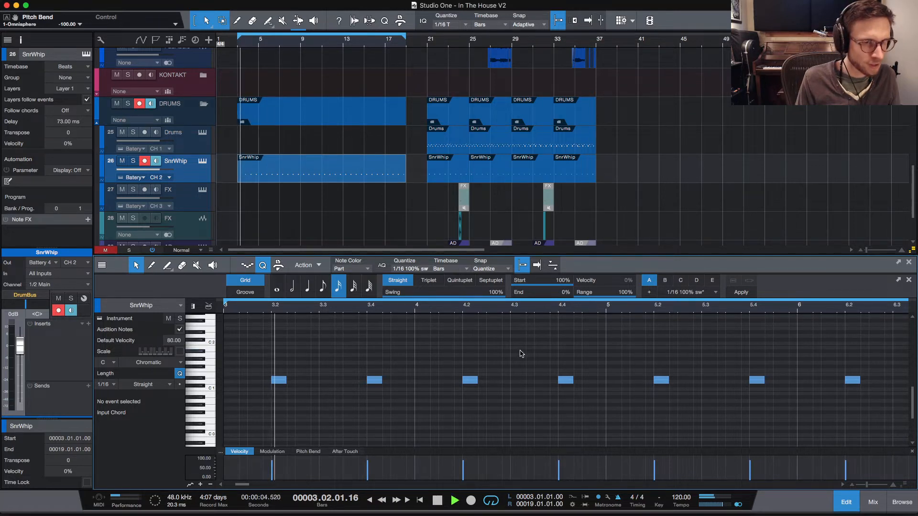
pyautogui.press('space')
# Step: Play the arrangement from bar 21 and compare it with the intro drums from about bar 9
pyautogui.click(430, 41)
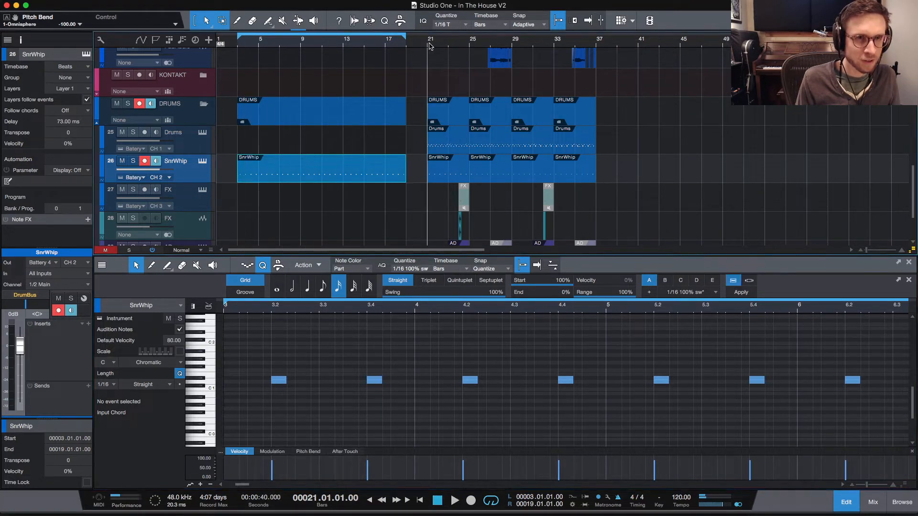
pyautogui.press('space')
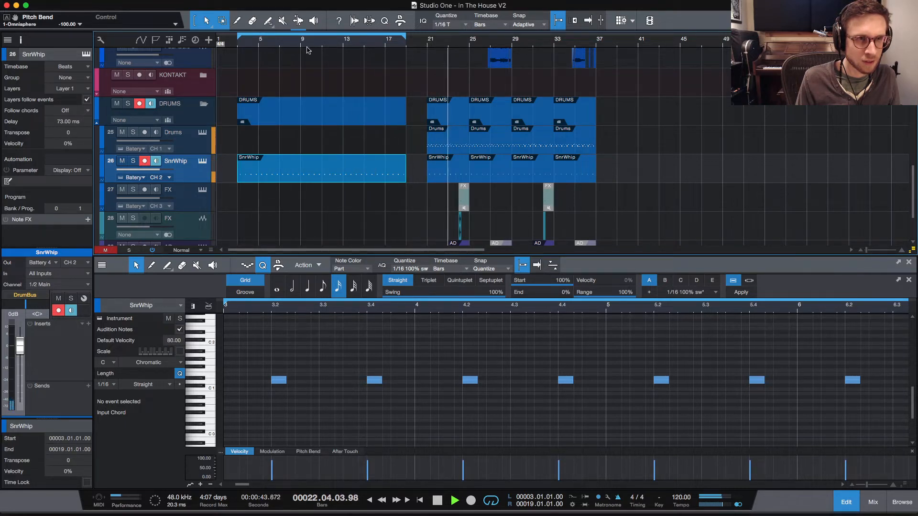
pyautogui.scroll(15, 325, 57)
pyautogui.scroll(-15, 359, 67)
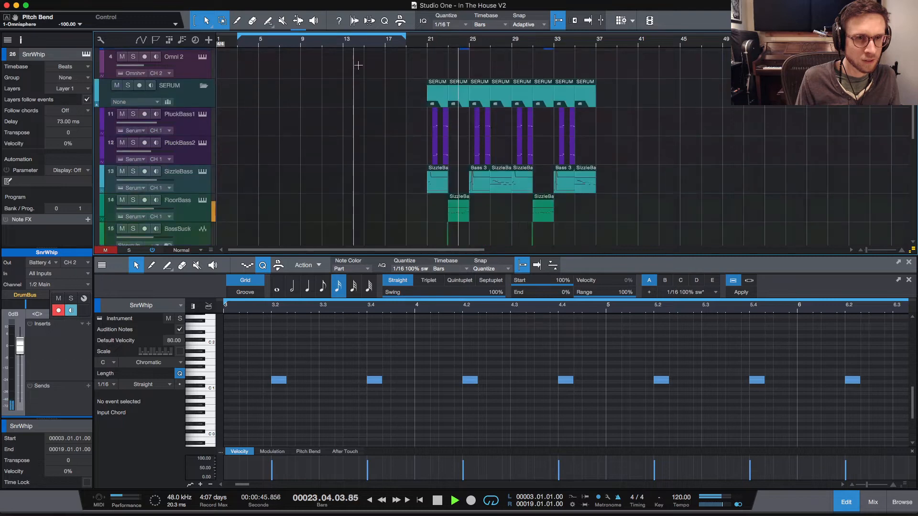
pyautogui.click(301, 46)
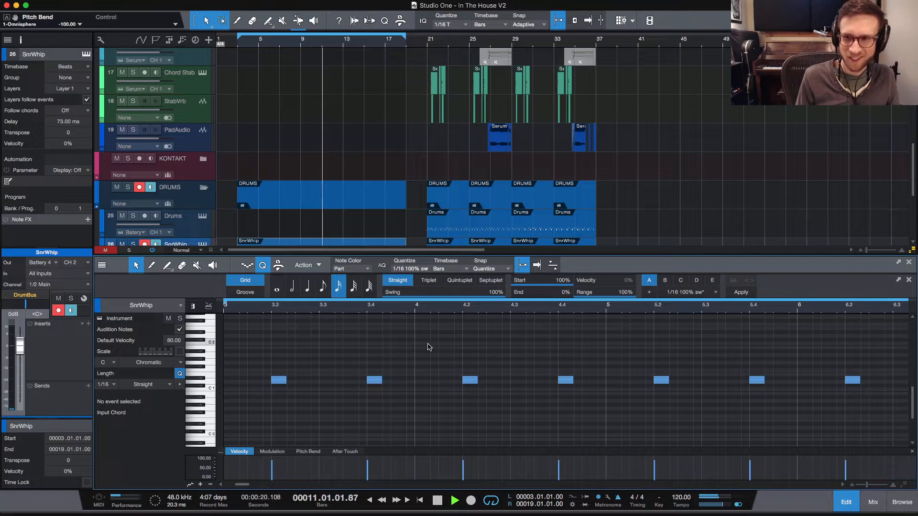
pyautogui.hscroll(-2, 420, 350)
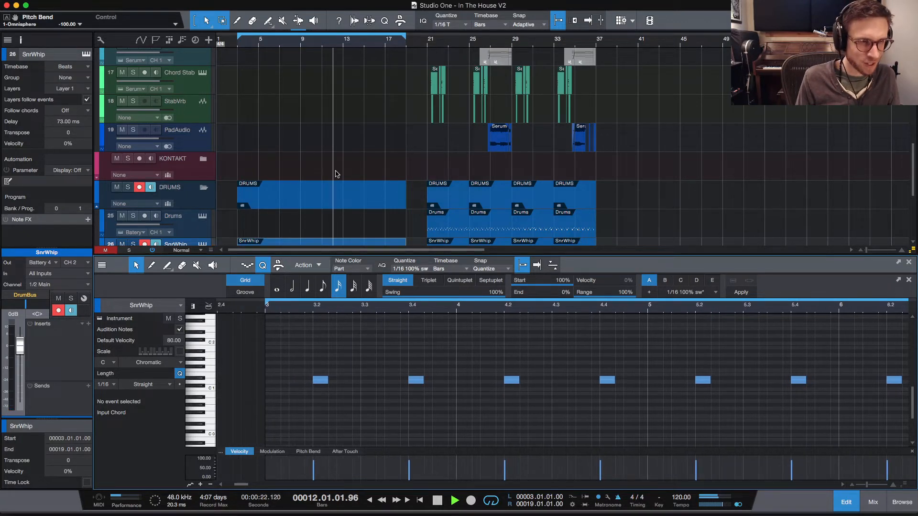
pyautogui.scroll(-5, 337, 173)
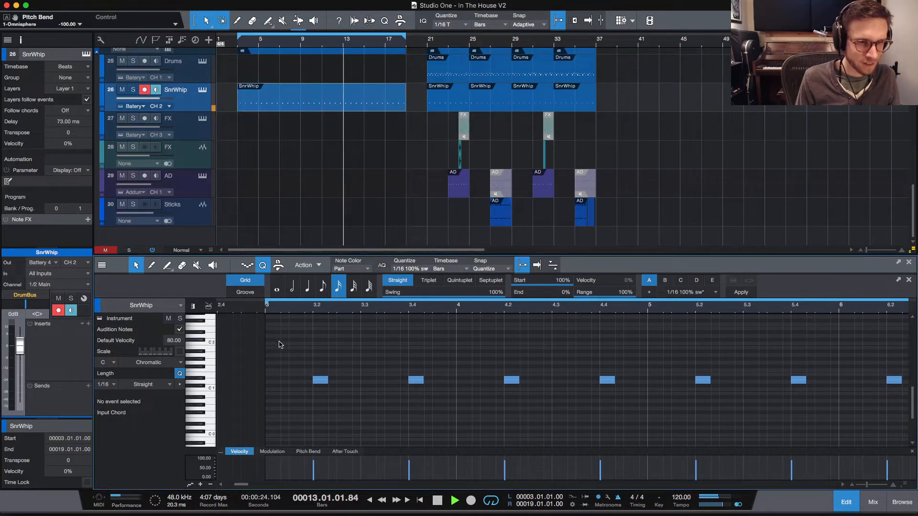
pyautogui.press('space')
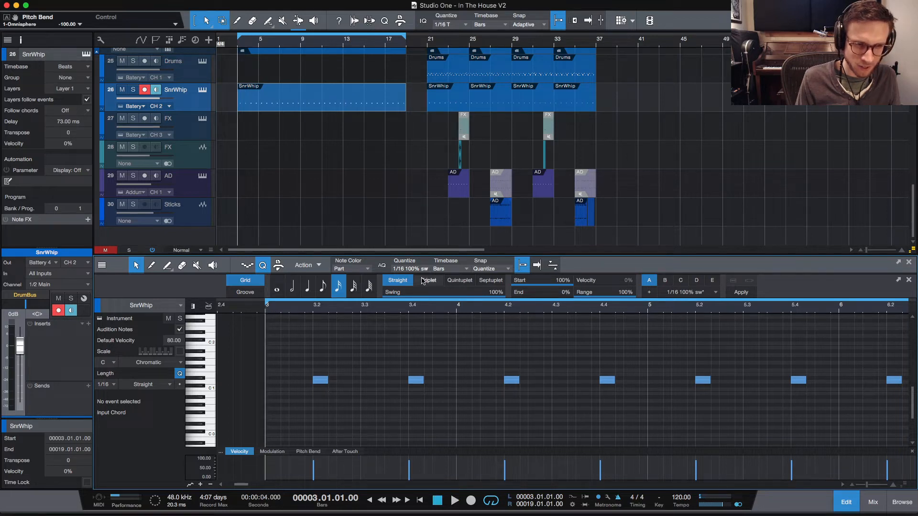
# Step: Switch the note editor's 1/16 quantize grid to Triplet and play the SnrWhip part from bar 3
pyautogui.click(427, 281)
pyautogui.press('space')
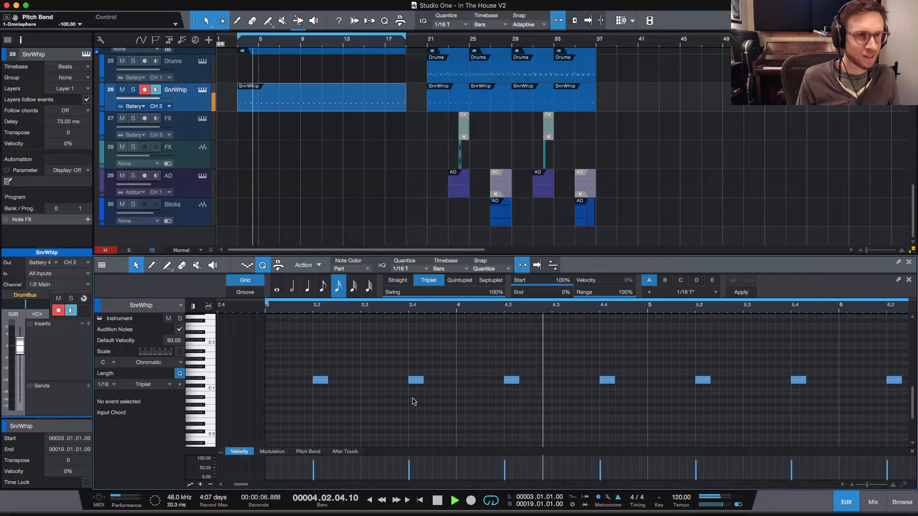
pyautogui.press('space')
pyautogui.scroll(4, 396, 159)
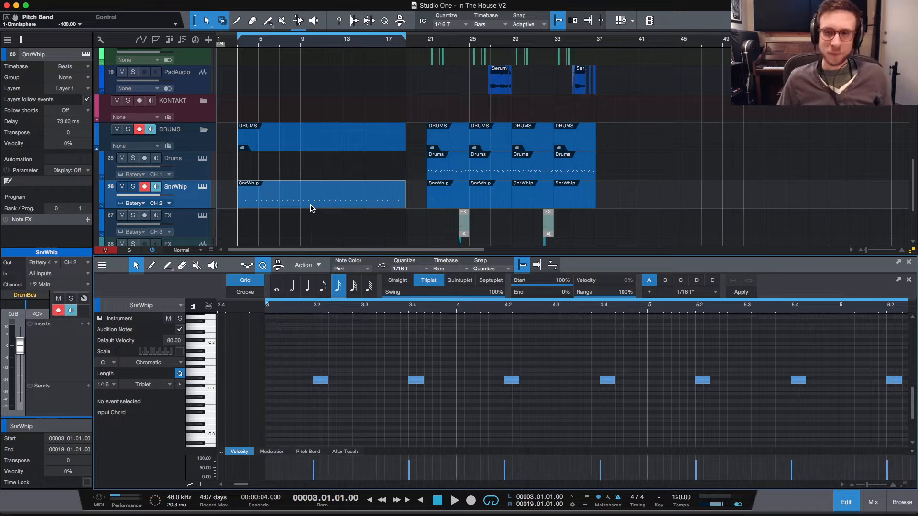
# Step: Solo the Drums and SnrWhip tracks, play from bar 21, and unsolo Drums to hear SnrWhip alone
pyautogui.click(427, 43)
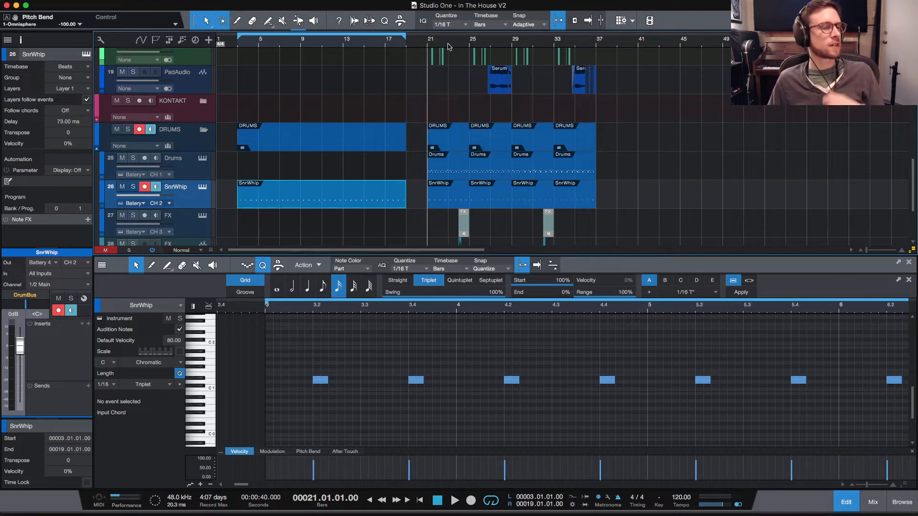
pyautogui.click(134, 159)
pyautogui.click(133, 187)
pyautogui.press('space')
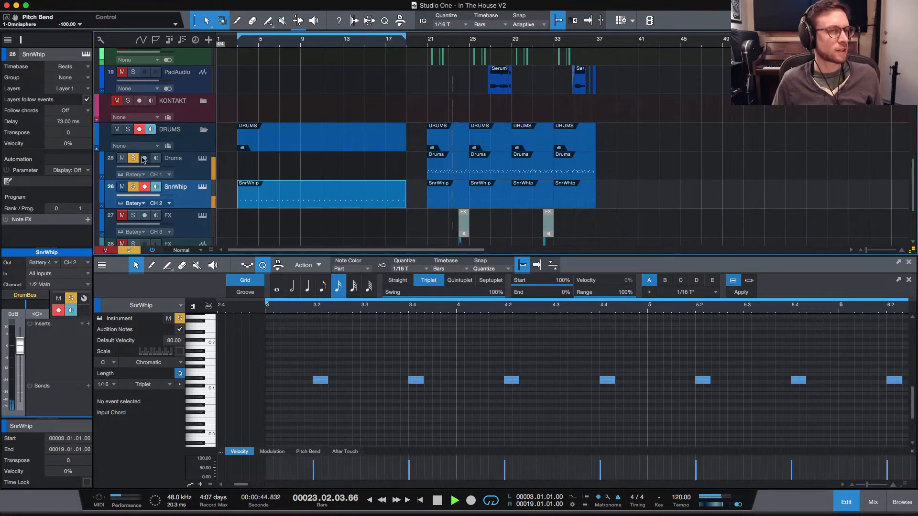
pyautogui.click(136, 159)
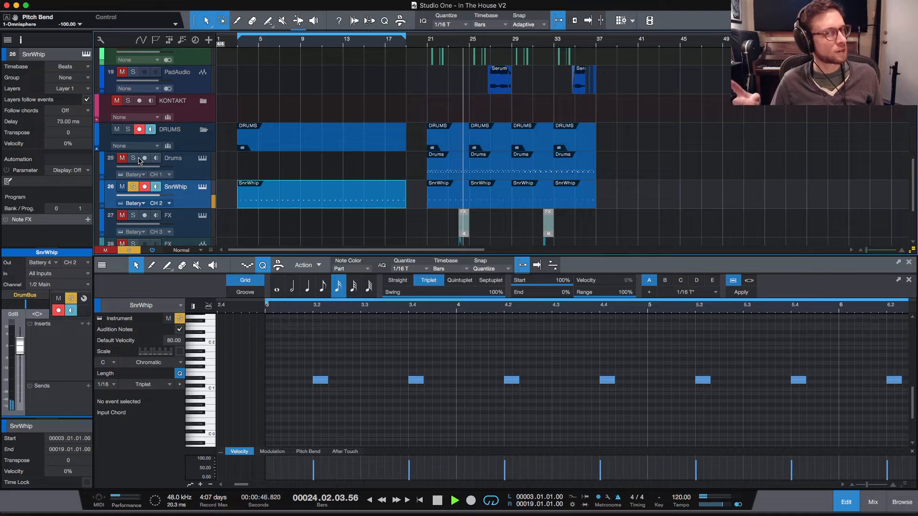
pyautogui.press('space')
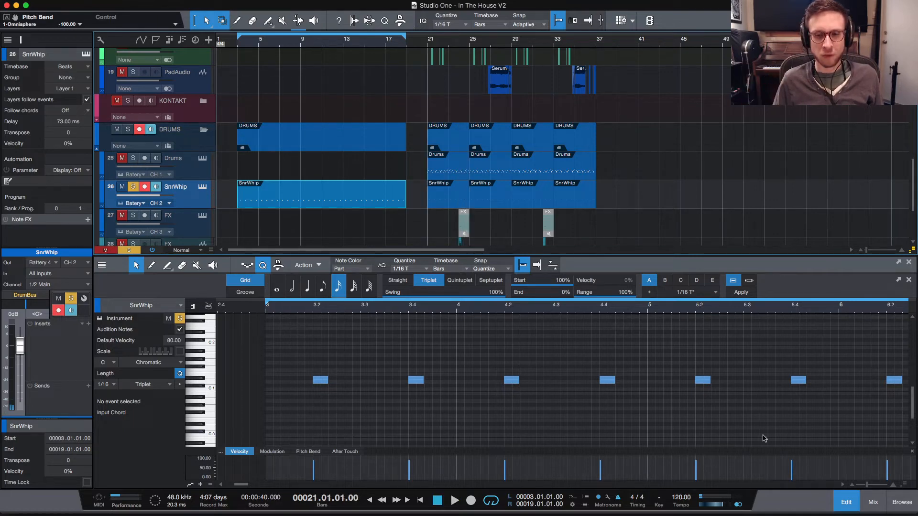
# Step: Re-enable the MIXBUS inserts in the mixer and play the soloed SnrWhip track from bar 21
pyautogui.click(874, 503)
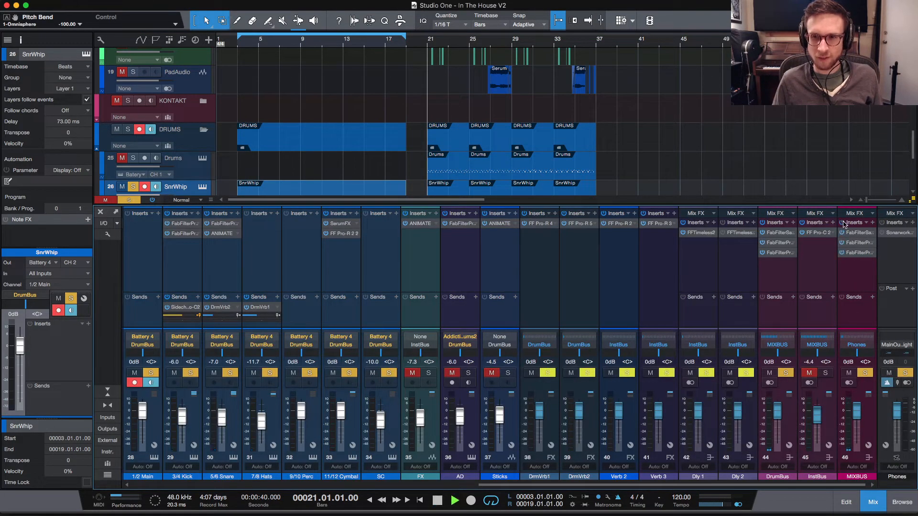
pyautogui.press('space')
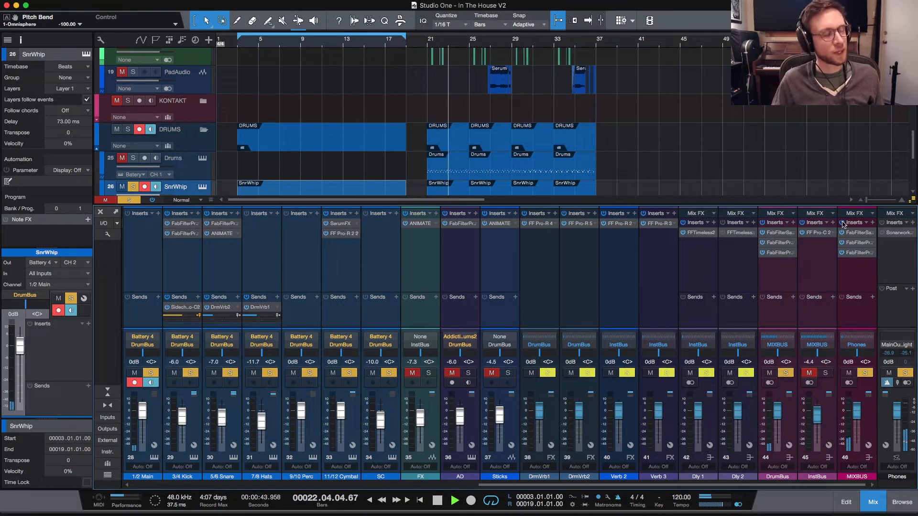
pyautogui.press('space')
pyautogui.scroll(-4, 436, 113)
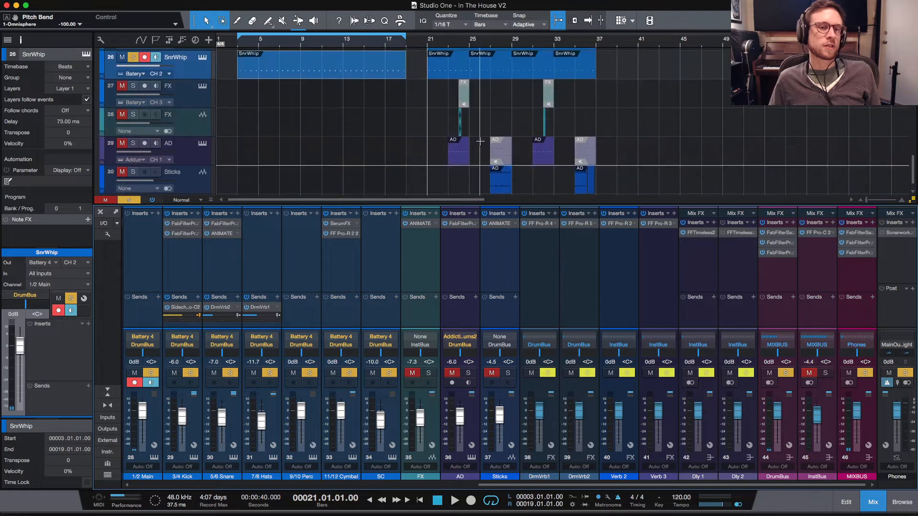
# Step: Open the SnrWhip part at bar 21, set the quantize grid to straight 1/16 with 0% swing, and place the playhead at 21.3
pyautogui.doubleClick(440, 98)
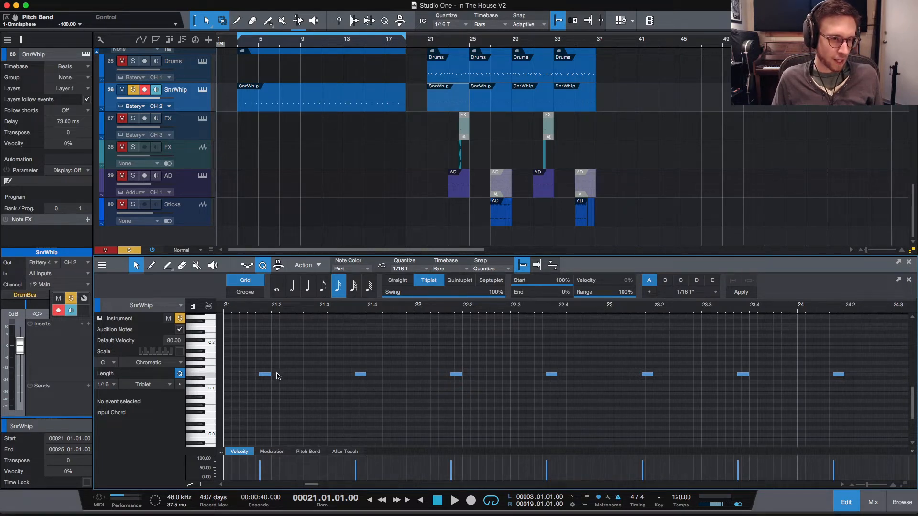
pyautogui.click(398, 281)
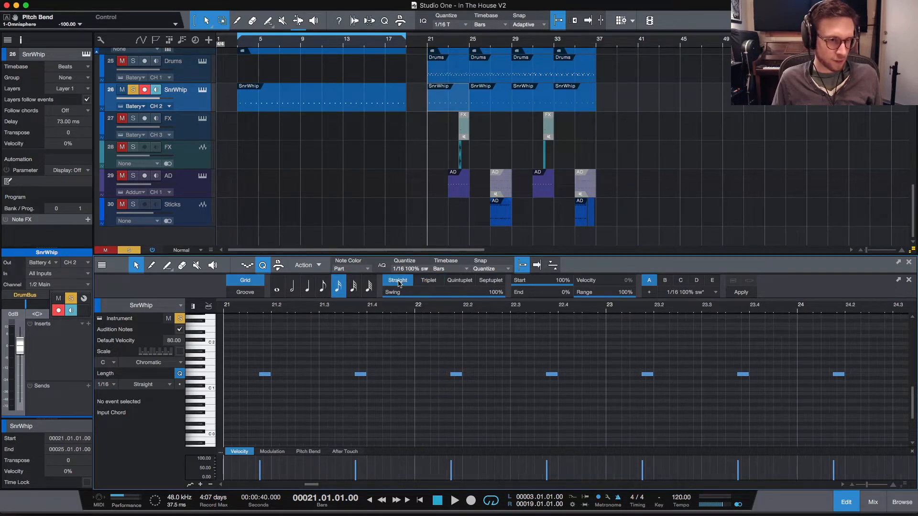
pyautogui.click(429, 281)
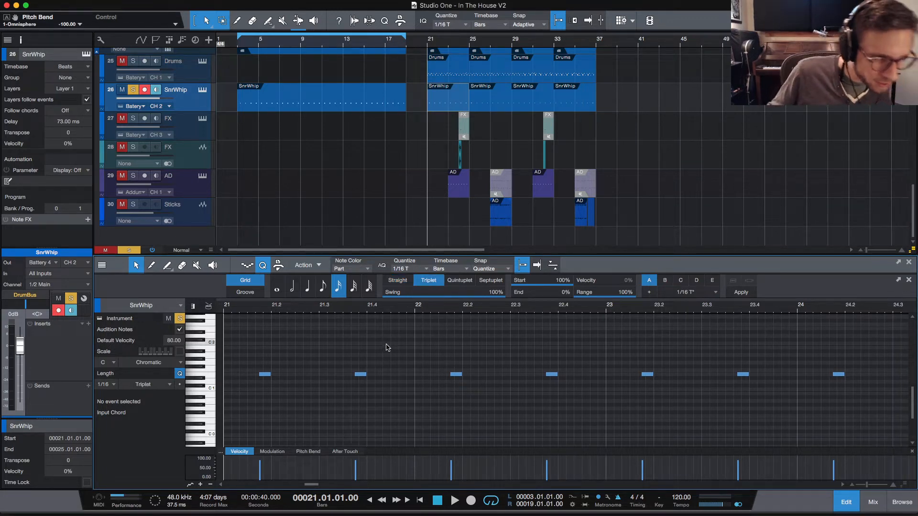
pyautogui.click(407, 283)
pyautogui.click(322, 286)
pyautogui.click(339, 289)
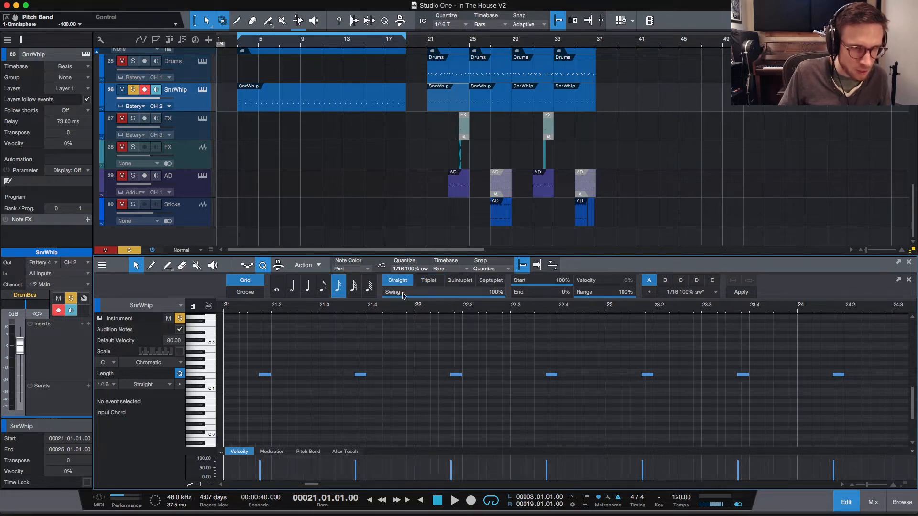
pyautogui.moveTo(409, 299); pyautogui.dragTo(297, 296)
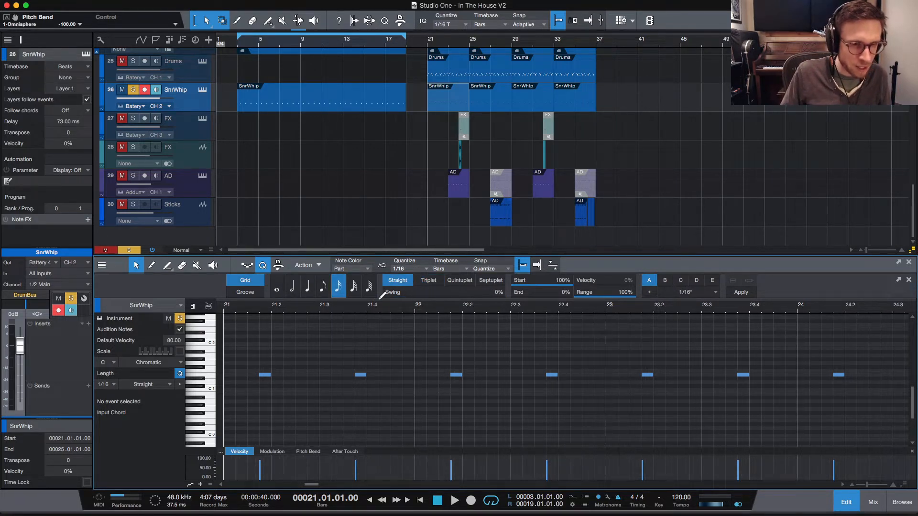
pyautogui.click(355, 311)
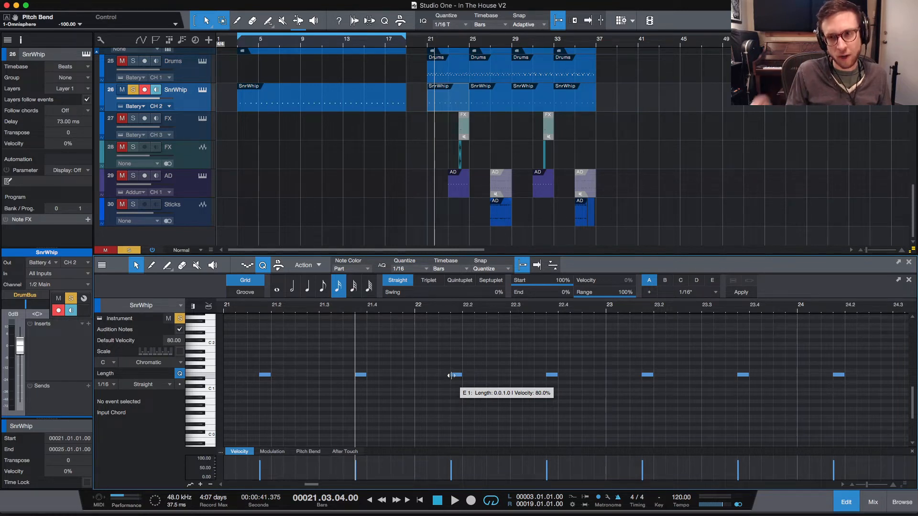
# Step: Set the note editor's 1/16 quantize grid to Triplet with 100% swing
pyautogui.click(428, 280)
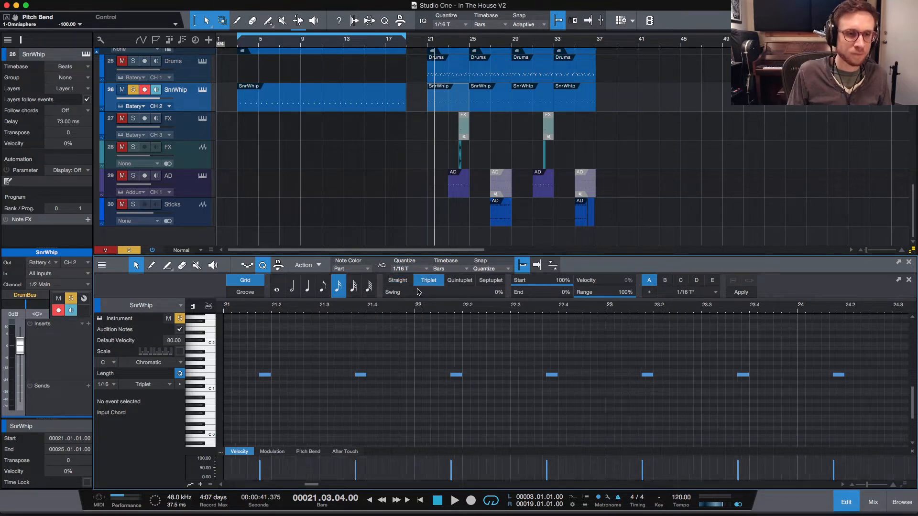
pyautogui.moveTo(417, 293); pyautogui.dragTo(793, 305)
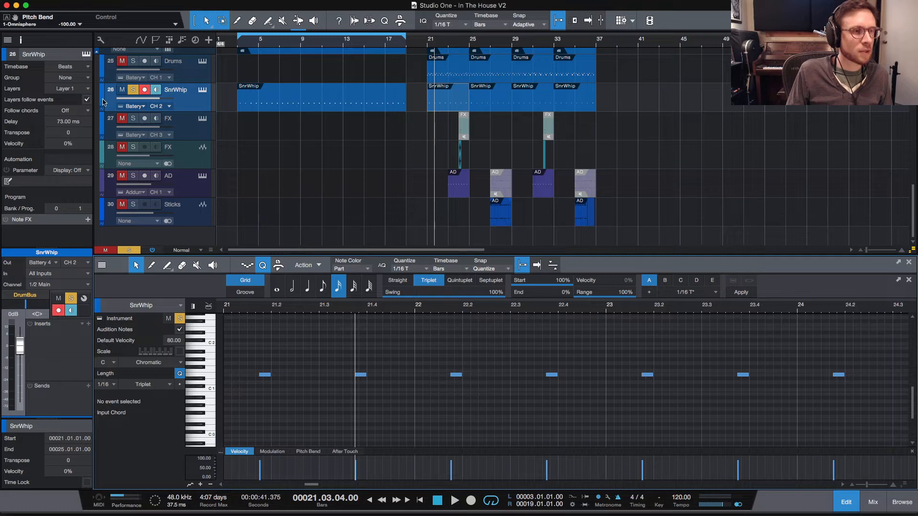
pyautogui.click(201, 107)
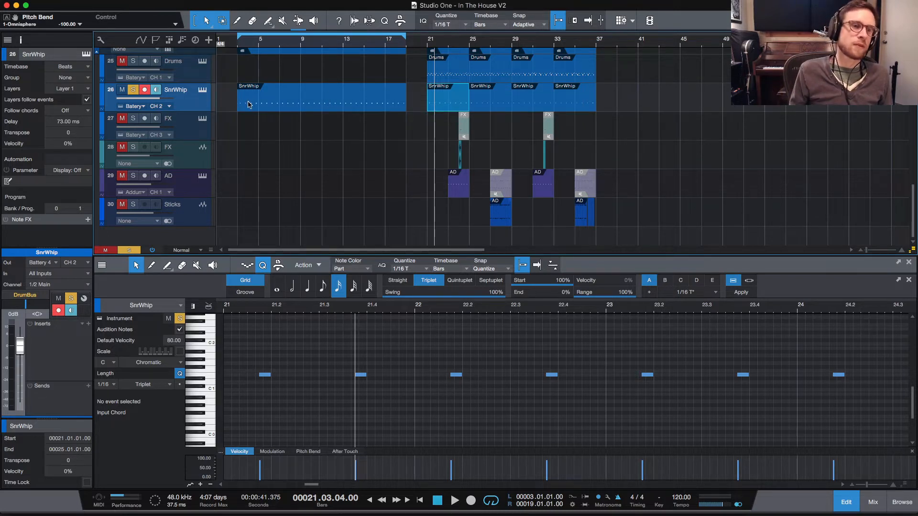
# Step: Move the long SnrWhip part at bar 3 up onto the Drums track and play it from bar 3
pyautogui.scroll(1, 253, 106)
pyautogui.moveTo(266, 133); pyautogui.dragTo(265, 103)
pyautogui.click(239, 45)
pyautogui.press('space')
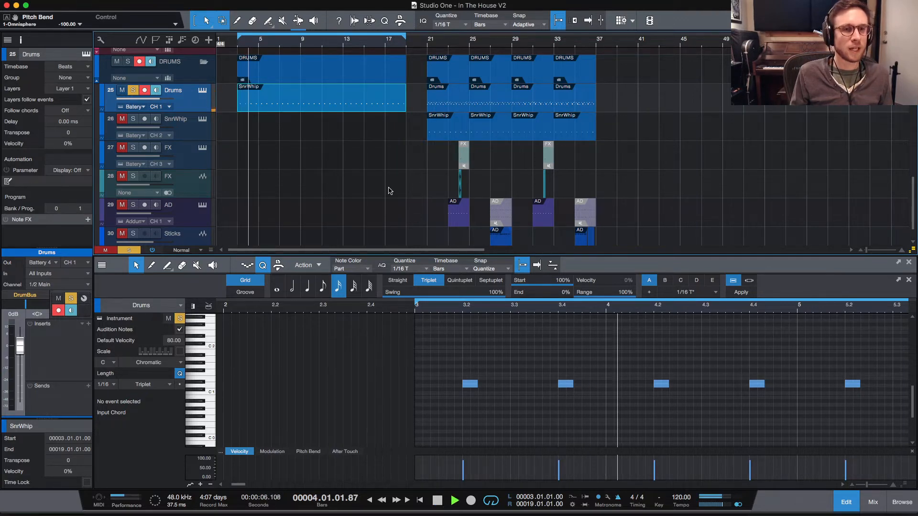
pyautogui.scroll(5, 325, 170)
pyautogui.scroll(-1, 331, 172)
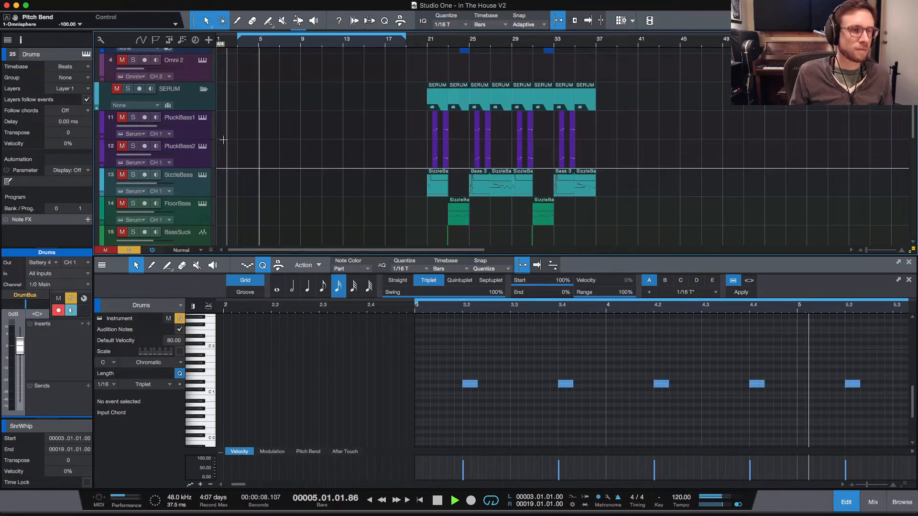
pyautogui.press('space')
# Step: Clear all solos and record a four-bar part on the Omni 2 track from bar 3
pyautogui.click(129, 250)
pyautogui.scroll(4, 190, 190)
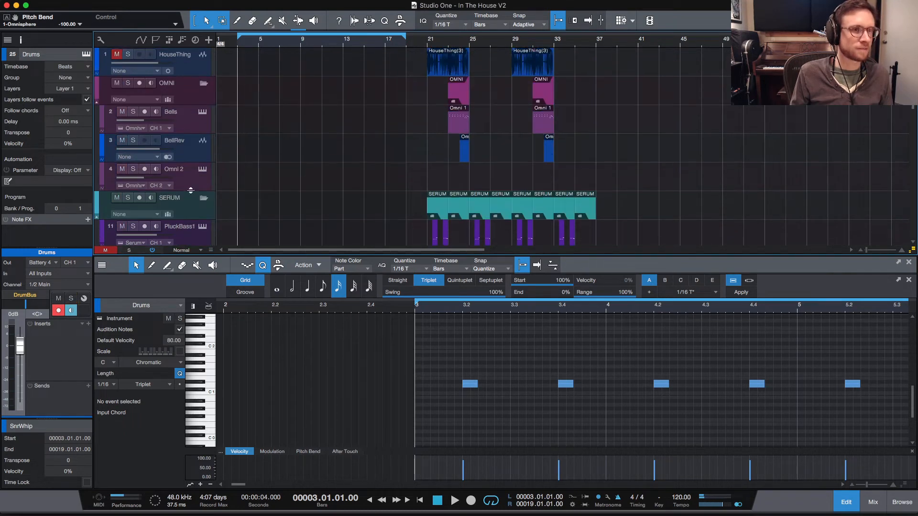
pyautogui.click(195, 188)
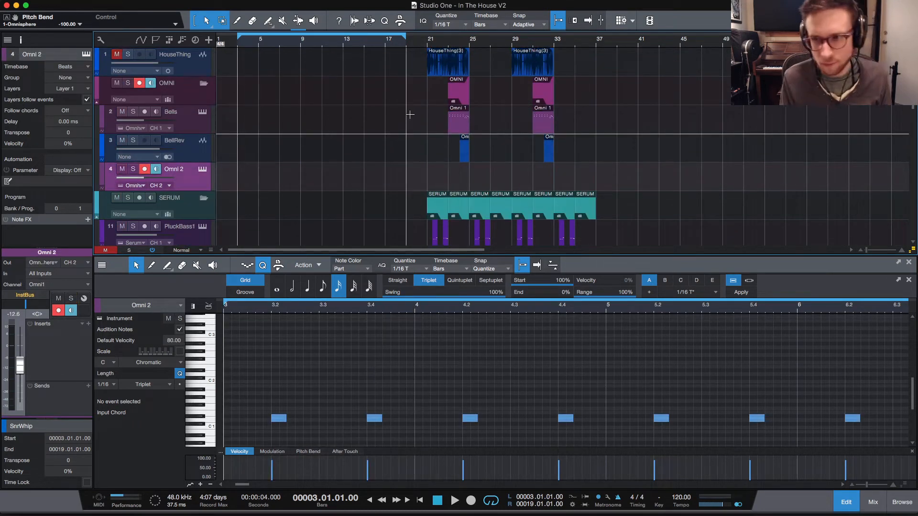
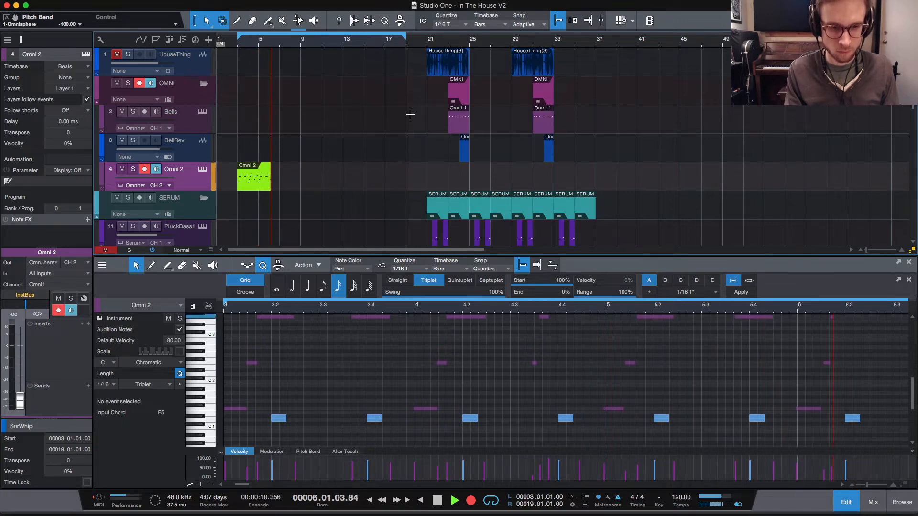
pyautogui.press('space')
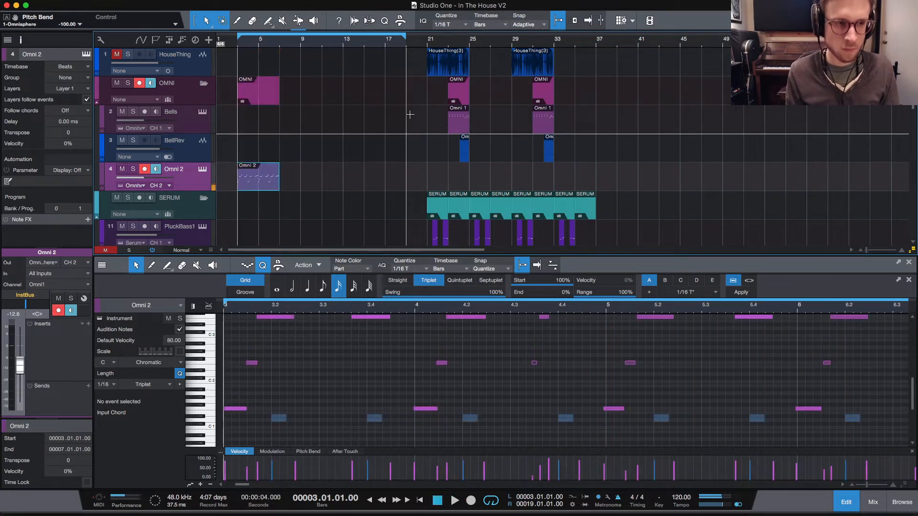
# Step: Quantize all notes of the recorded Omni 2 part to the 1/16 triplet grid and play it from bar 3
pyautogui.click(258, 184)
pyautogui.press('super+a')
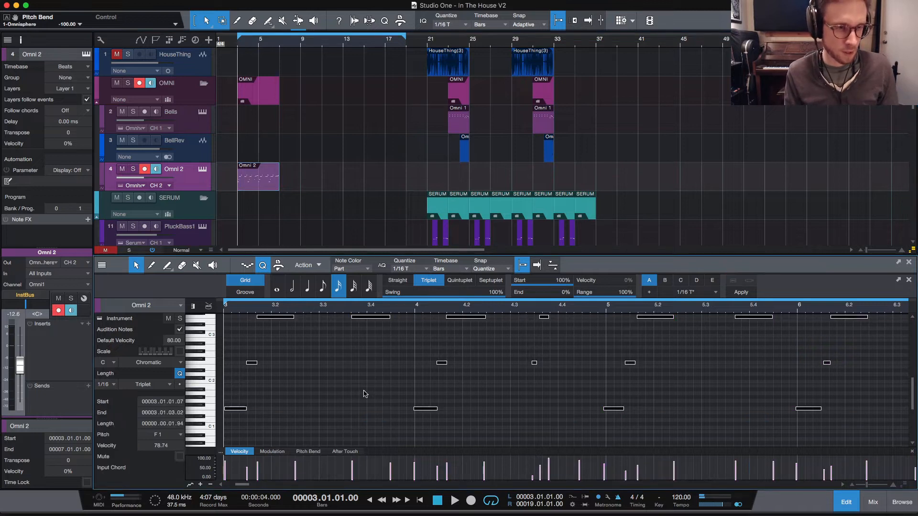
pyautogui.press('space')
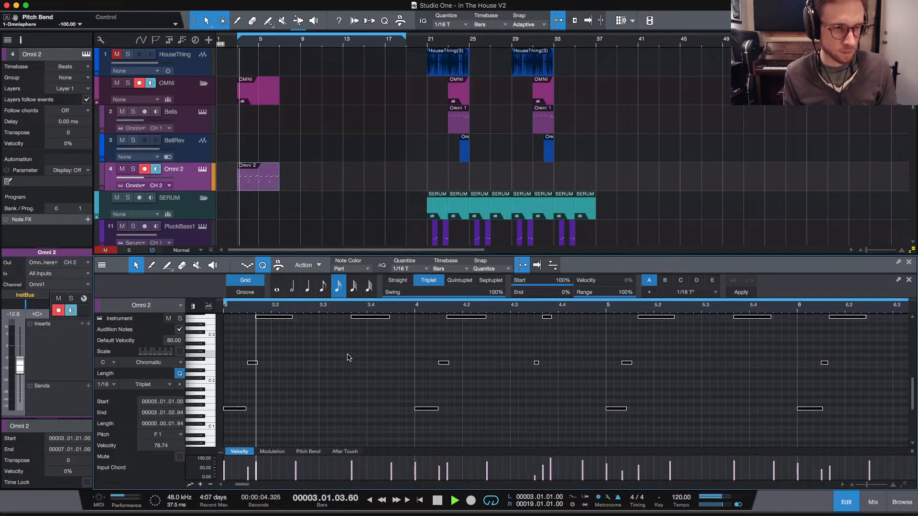
pyautogui.scroll(3, 351, 357)
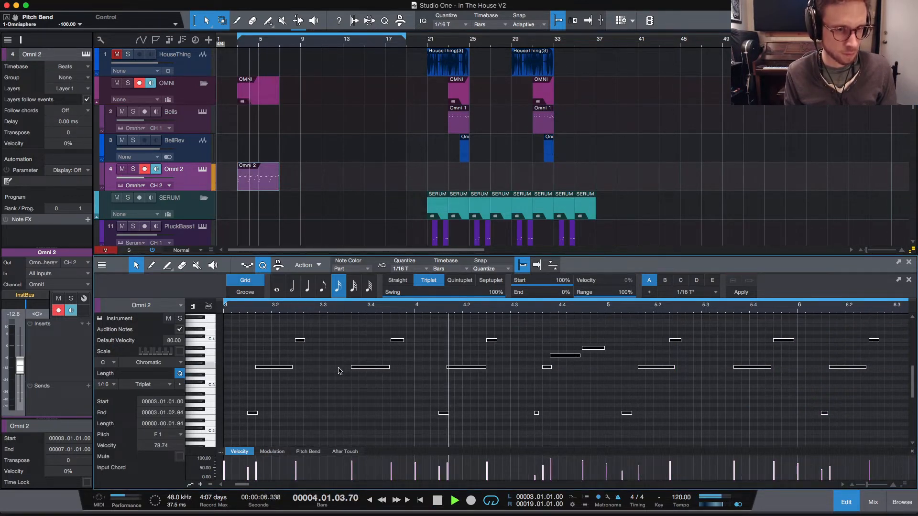
pyautogui.scroll(-2, 347, 369)
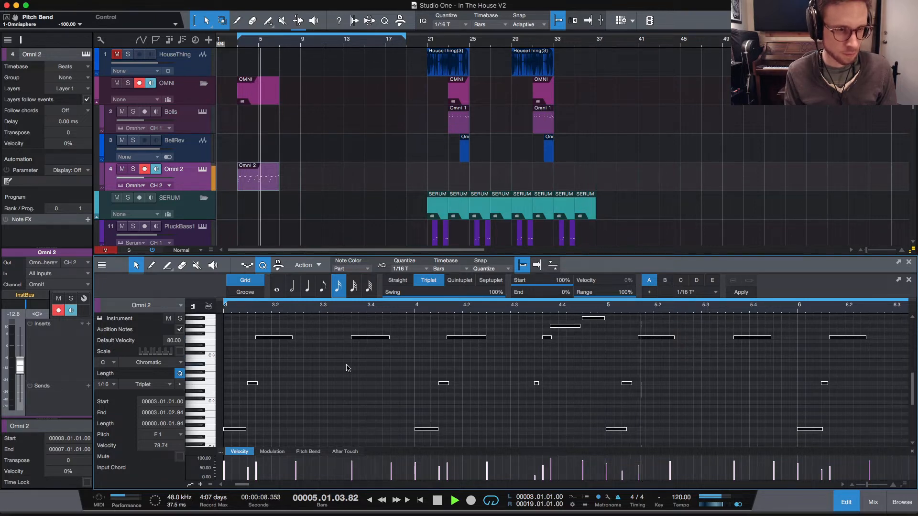
pyautogui.press('space')
# Step: Move the first F2 note to 3.01.02.33 and shorten the opening F1 note to end where it starts
pyautogui.click(313, 368)
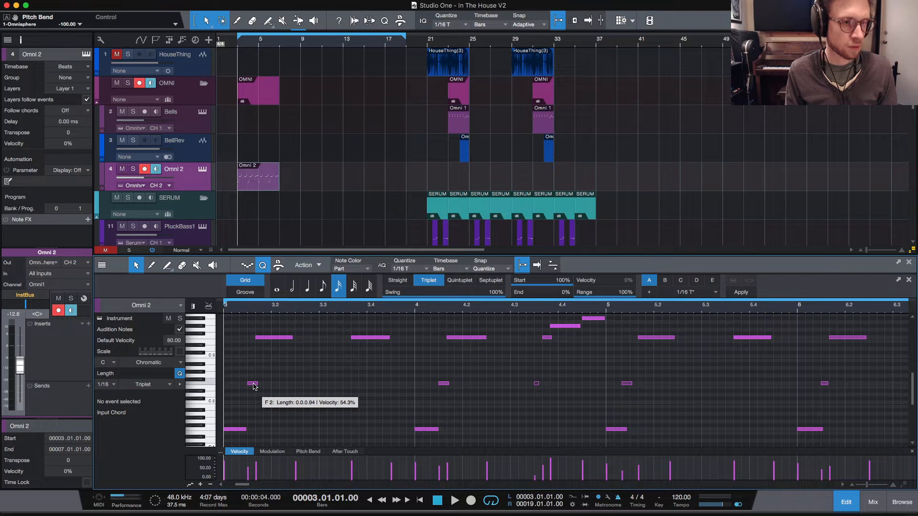
pyautogui.moveTo(252, 385); pyautogui.dragTo(244, 385)
pyautogui.click(242, 429)
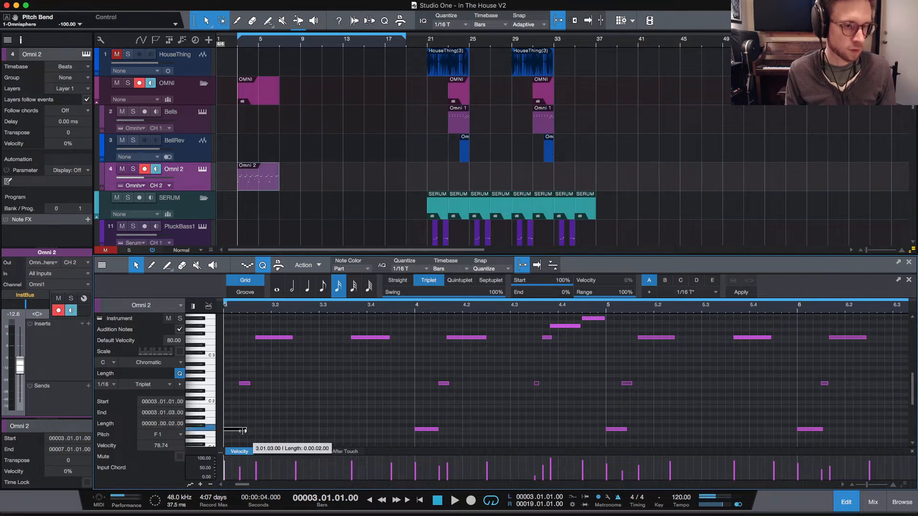
pyautogui.press('space')
pyautogui.press('space')
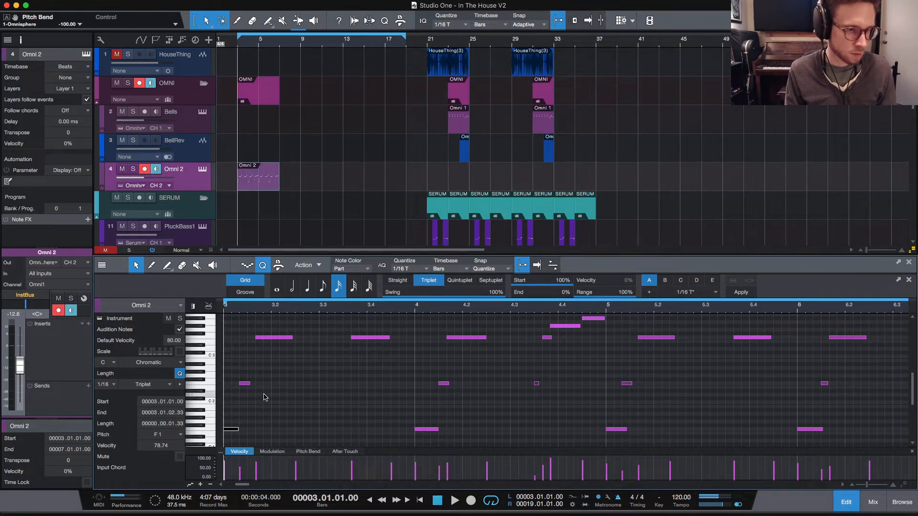
pyautogui.click(275, 377)
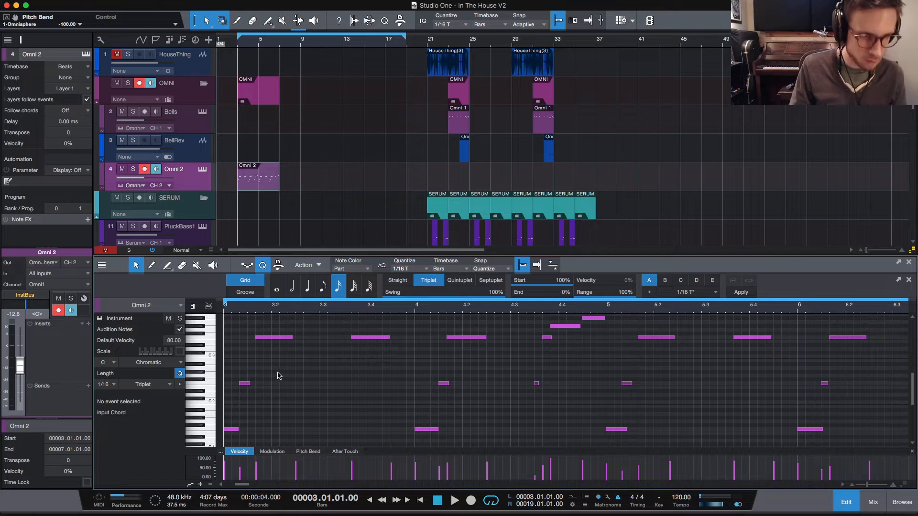
# Step: Retime the first notes so F1 ends and F2 starts at 3.01.03.00 and F3 starts at 3.01.04.33, and play them
pyautogui.click(241, 383)
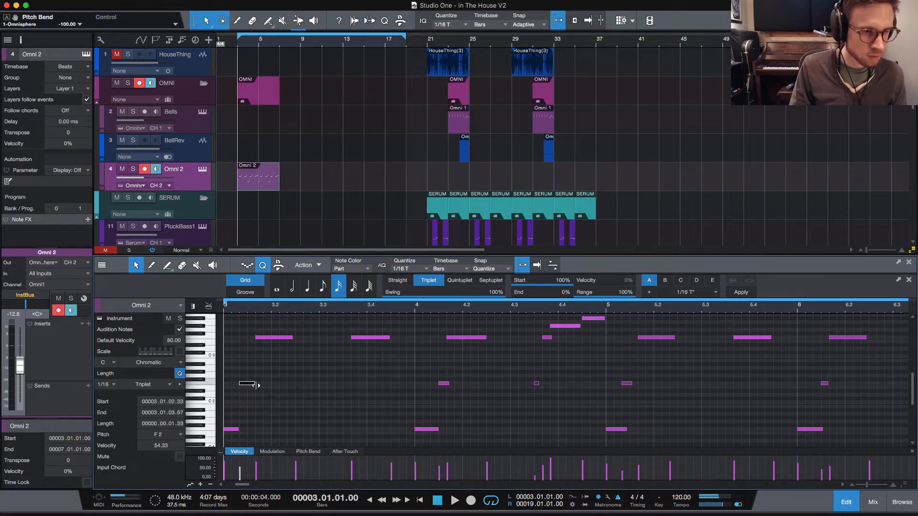
pyautogui.moveTo(248, 384); pyautogui.dragTo(256, 384)
pyautogui.moveTo(238, 429); pyautogui.dragTo(247, 430)
pyautogui.moveTo(256, 338); pyautogui.dragTo(263, 338)
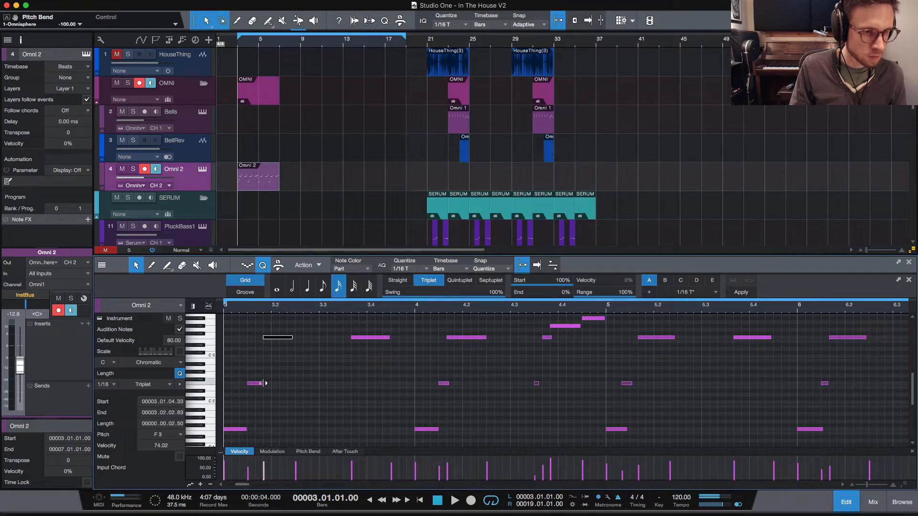
pyautogui.moveTo(262, 383); pyautogui.dragTo(268, 384)
pyautogui.press('space')
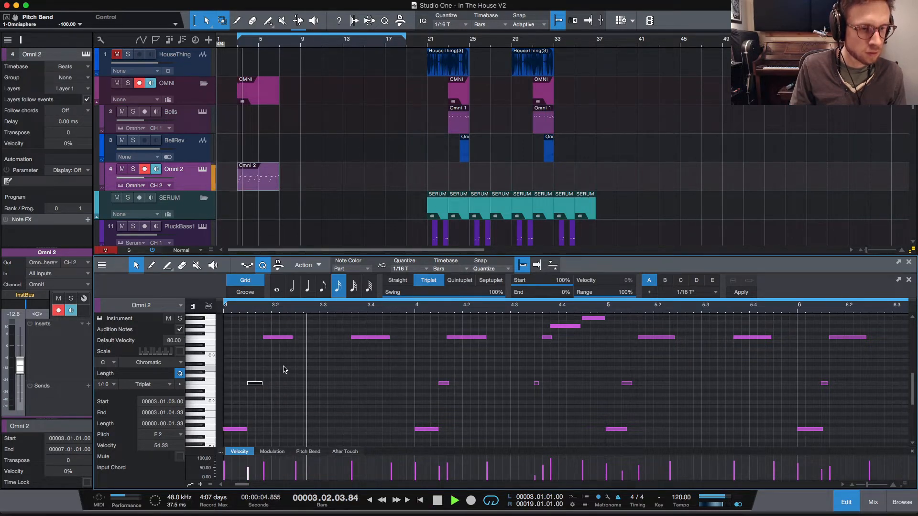
pyautogui.press('space')
# Step: Trim the second F3 note in bar 3 to start at 3.03.04.33 and play the part
pyautogui.click(354, 356)
pyautogui.scroll(3, 356, 357)
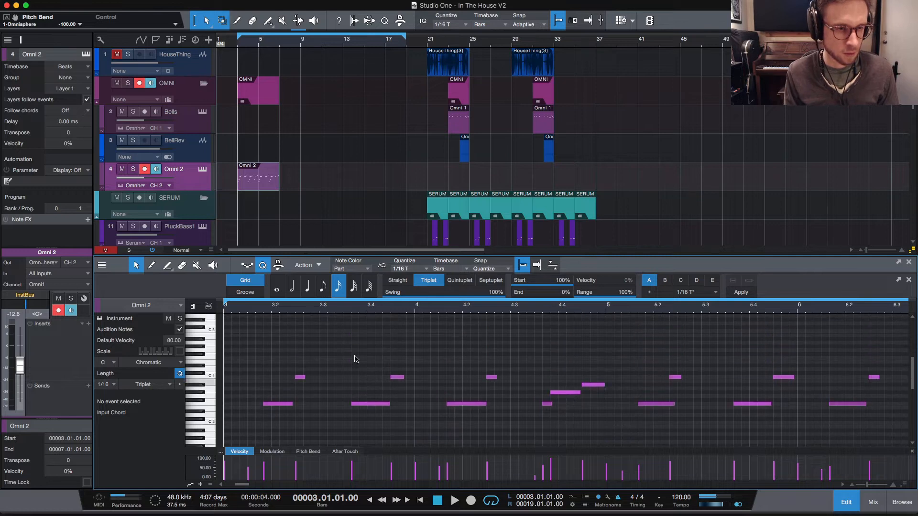
pyautogui.scroll(-2, 356, 357)
pyautogui.click(358, 349)
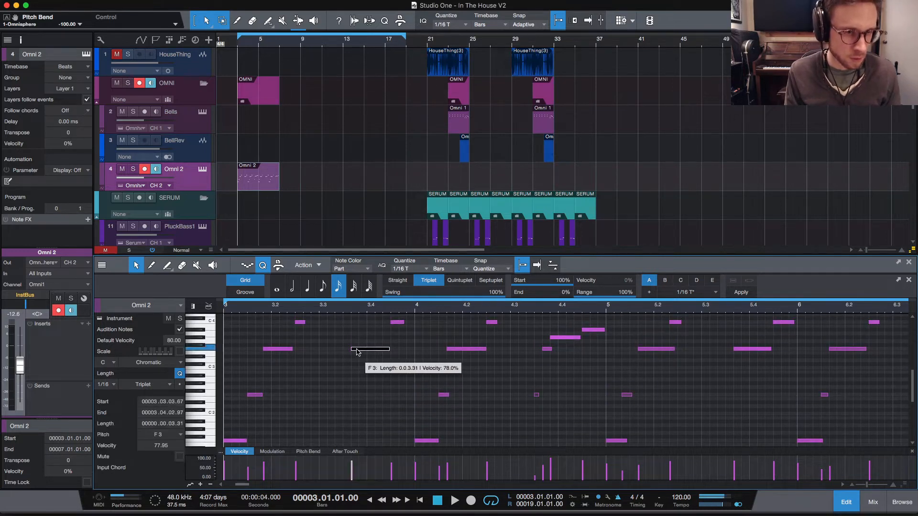
pyautogui.moveTo(359, 351); pyautogui.dragTo(359, 349)
pyautogui.press('space')
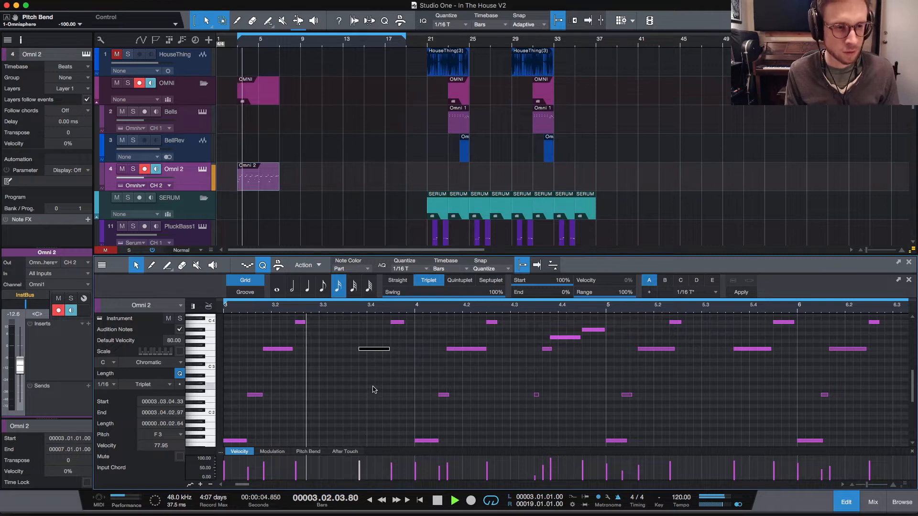
pyautogui.press('space')
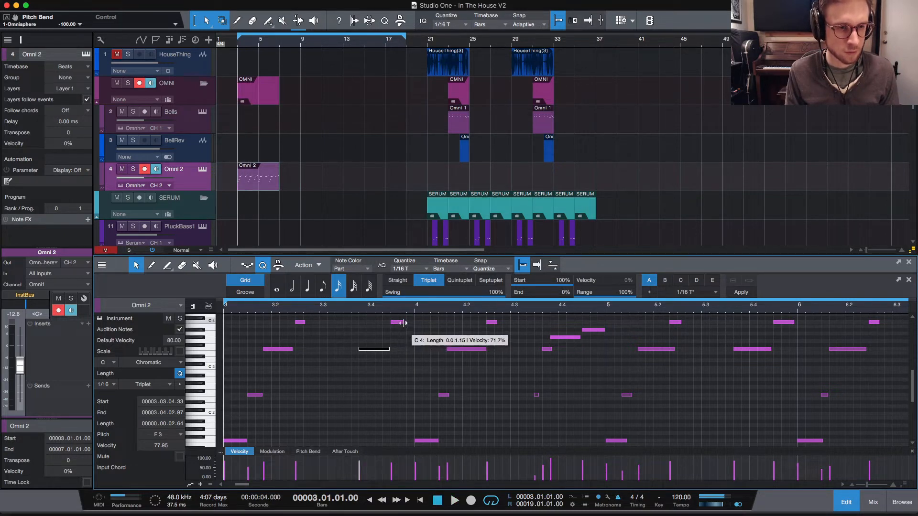
# Step: Shorten the two C4 notes in bar 3, the first to 0.67 of a sixteenth, and play the part
pyautogui.moveTo(404, 322); pyautogui.dragTo(398, 323)
pyautogui.click(301, 322)
pyautogui.press('space')
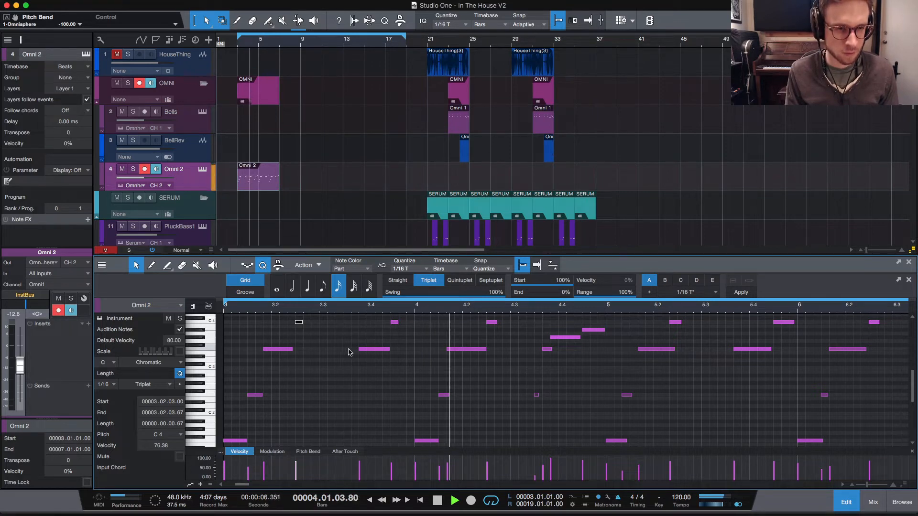
pyautogui.press('space')
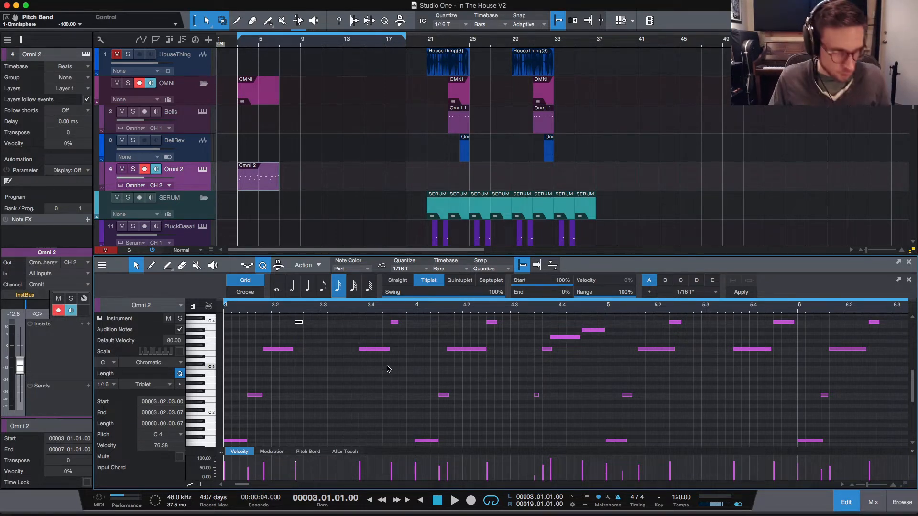
# Step: Hide the track inspector and enlarge the note editor by lowering the arrangement's height
pyautogui.click(386, 380)
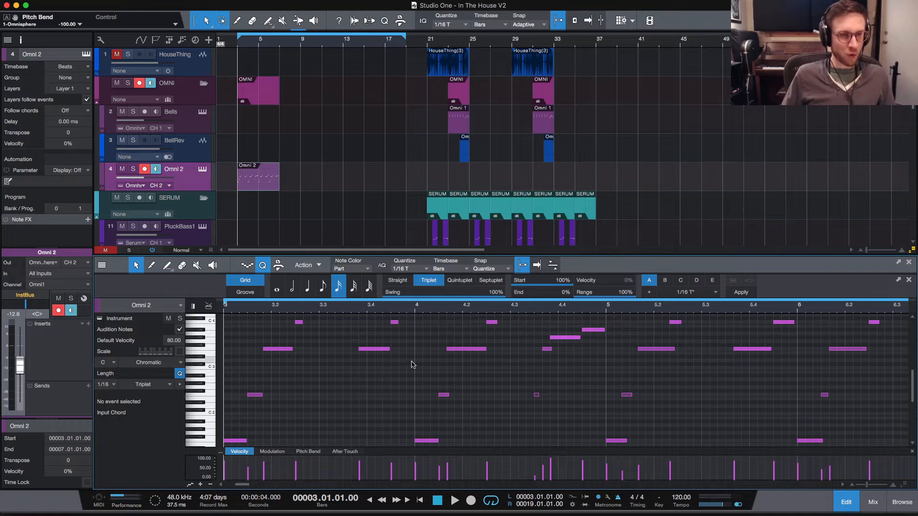
pyautogui.click(20, 41)
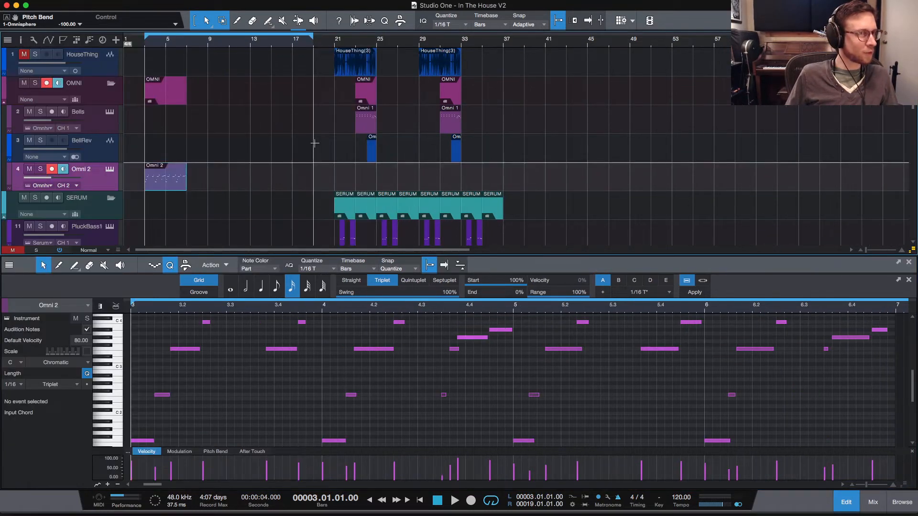
pyautogui.moveTo(393, 254); pyautogui.dragTo(393, 210)
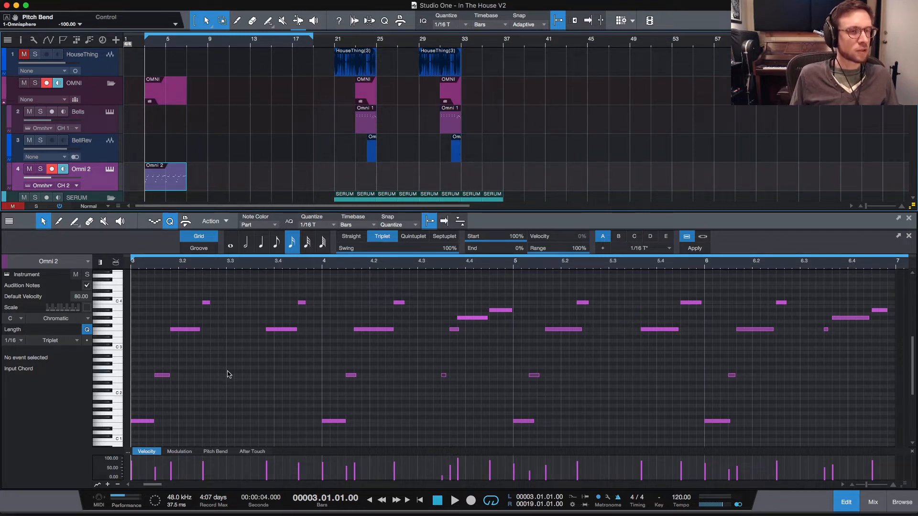
# Step: Replace the Omni 2 part at bar 3 with a newly recorded four-bar take and play it back from bar 3
pyautogui.press('Delete')
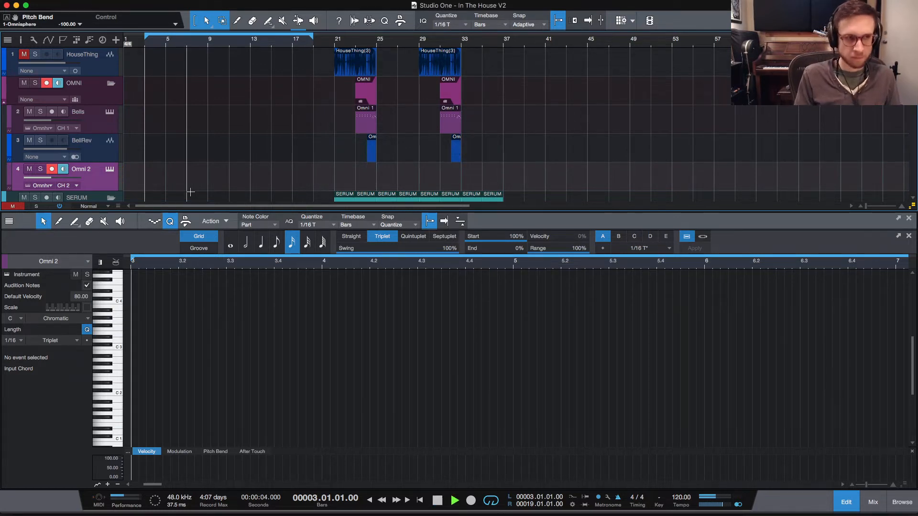
pyautogui.press('space')
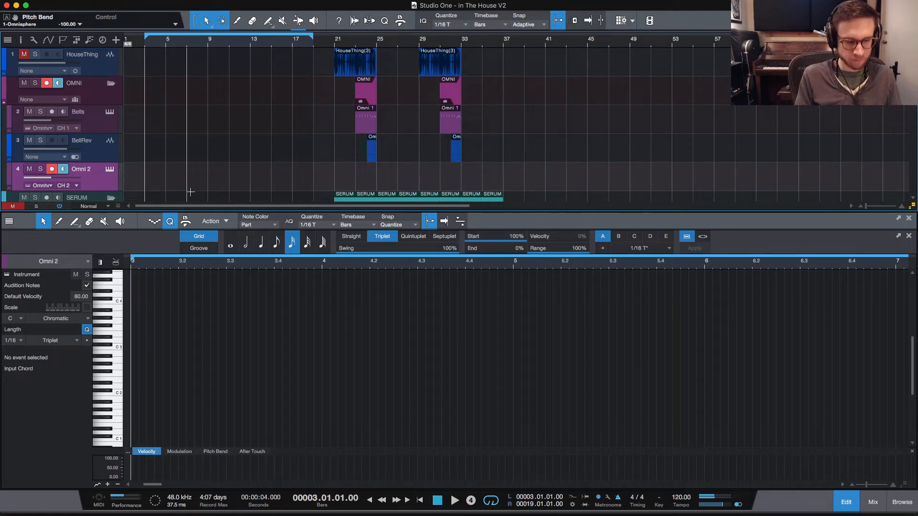
pyautogui.press('KP_Multiply')
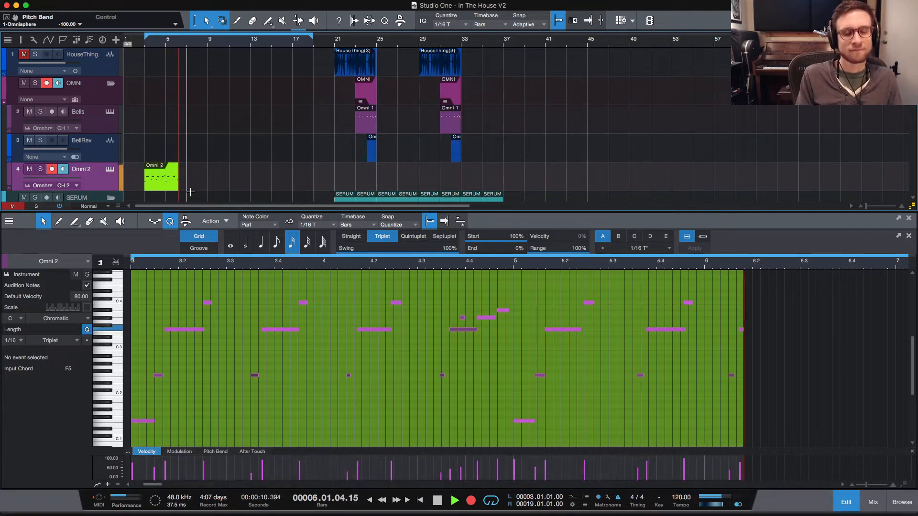
pyautogui.press('space')
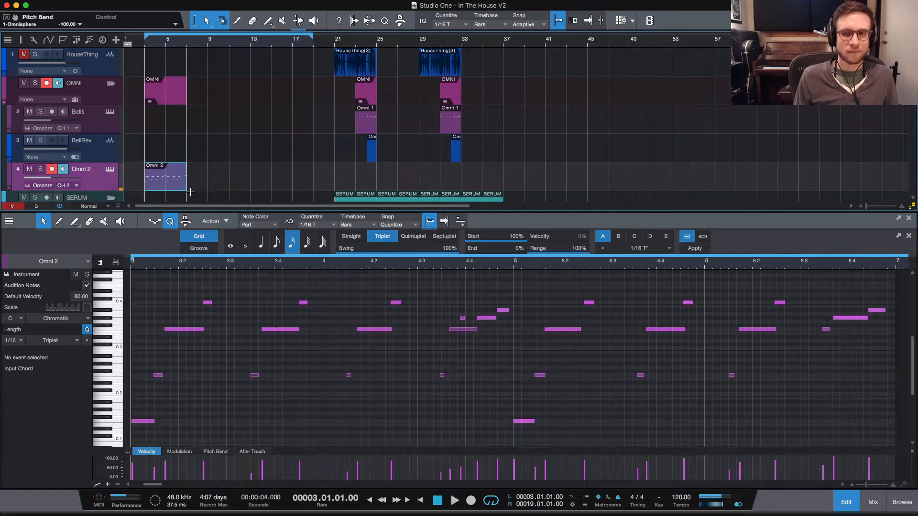
pyautogui.click(217, 400)
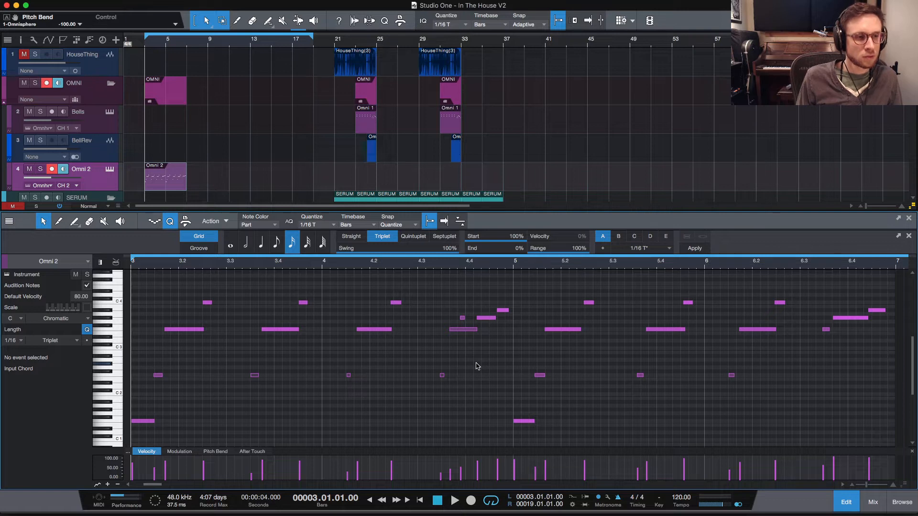
pyautogui.press('space')
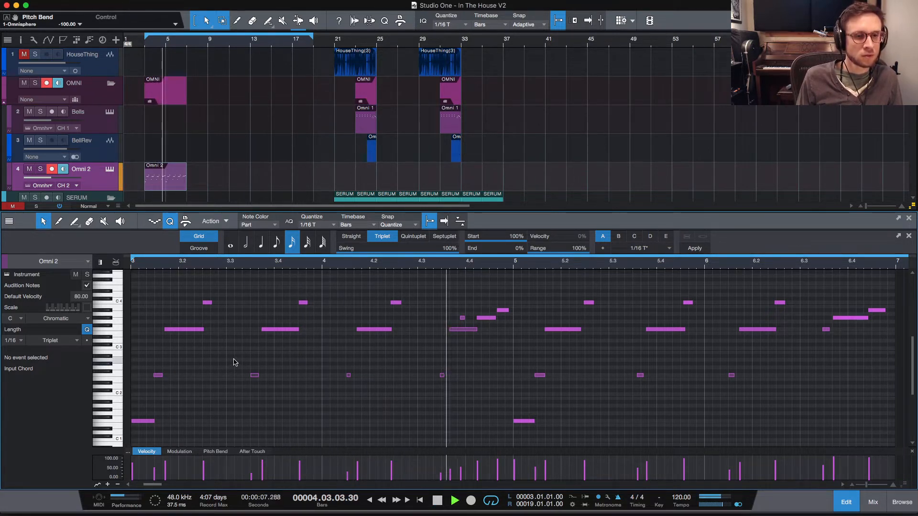
# Step: Quantize the first F1, F2 and F3 notes in bar 3 of the Omni 2 part to the 1/16 triplet grid
pyautogui.press('space')
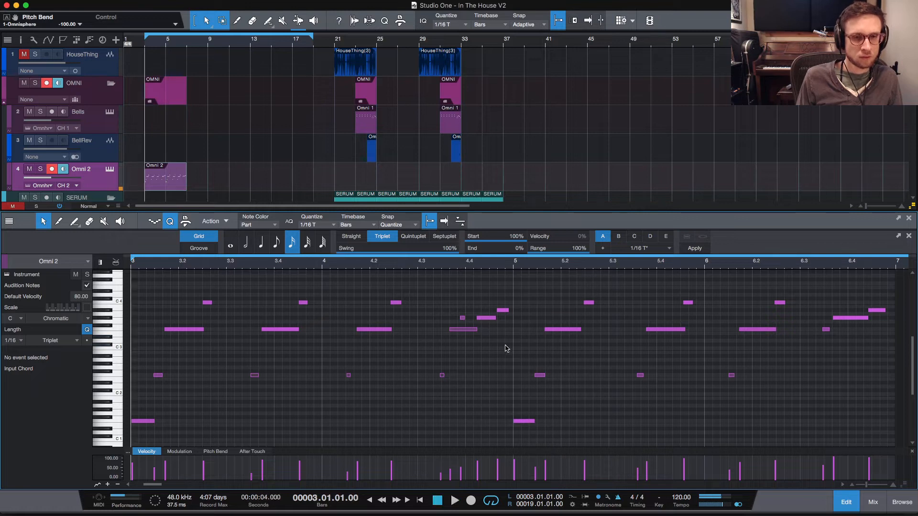
pyautogui.press('e')
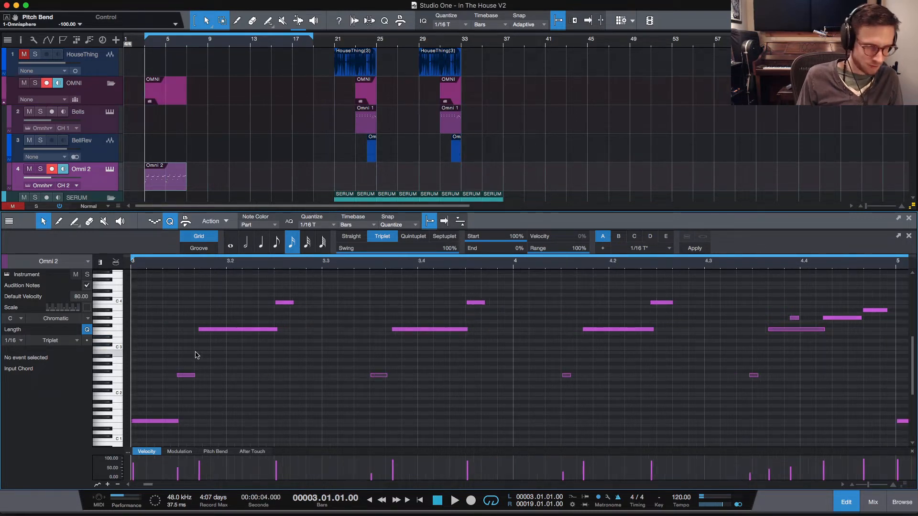
pyautogui.moveTo(145, 306); pyautogui.dragTo(216, 458)
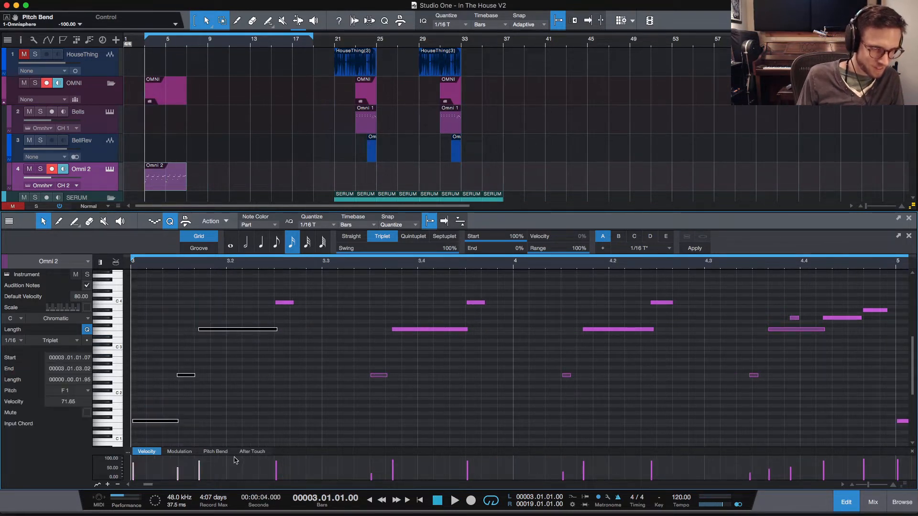
pyautogui.press('q')
pyautogui.click(218, 348)
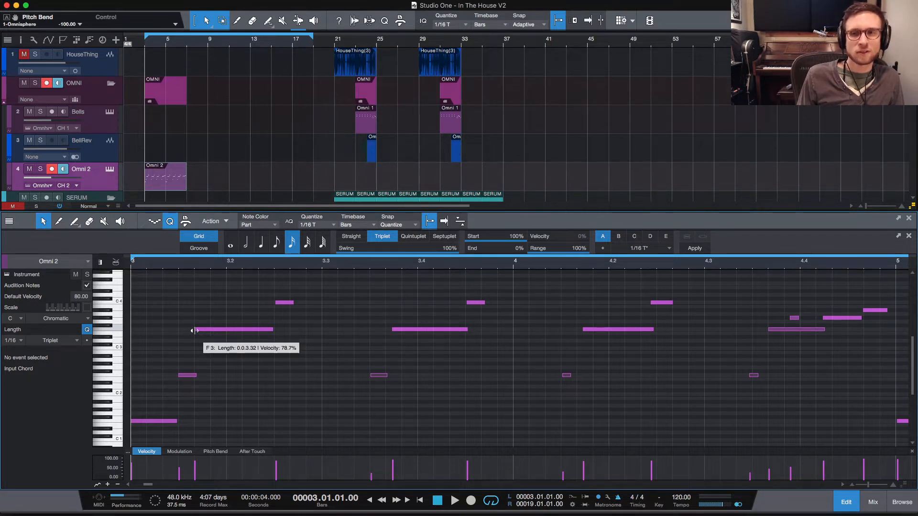
# Step: Trim the first F3 note to start at 3.01.04.33, extend the first F2 note to end there, and play the part
pyautogui.moveTo(194, 330); pyautogui.dragTo(206, 331)
pyautogui.moveTo(196, 377); pyautogui.dragTo(209, 377)
pyautogui.press('space')
pyautogui.press('space')
pyautogui.press('space')
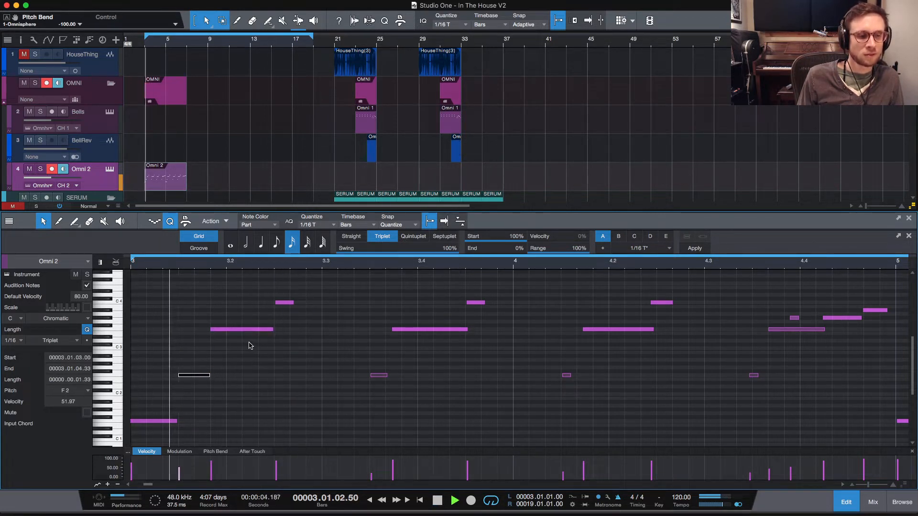
pyautogui.press('space')
pyautogui.press('space')
pyautogui.press('space')
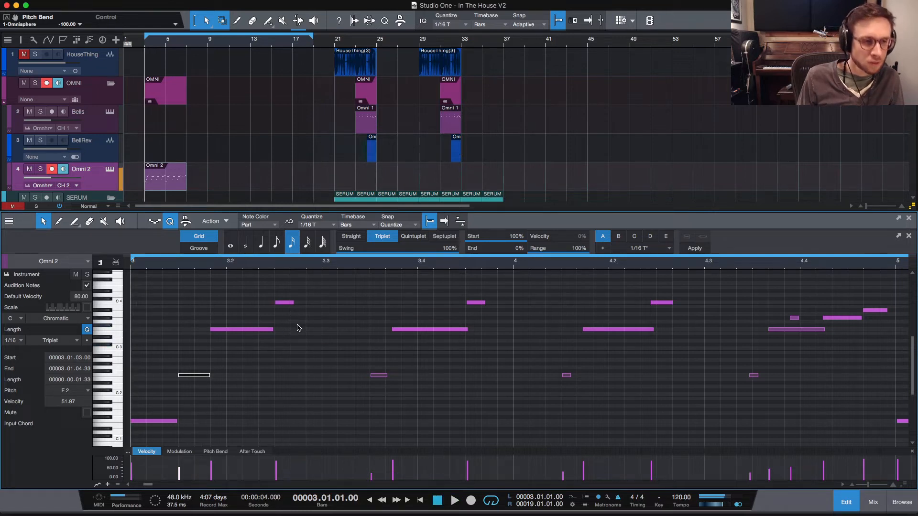
# Step: Quantize all notes in the Omni 2 part to the 1/16 triplet grid and play it from bar 3
pyautogui.hotkey('ctrl', 'a')
pyautogui.press('q')
pyautogui.press('space')
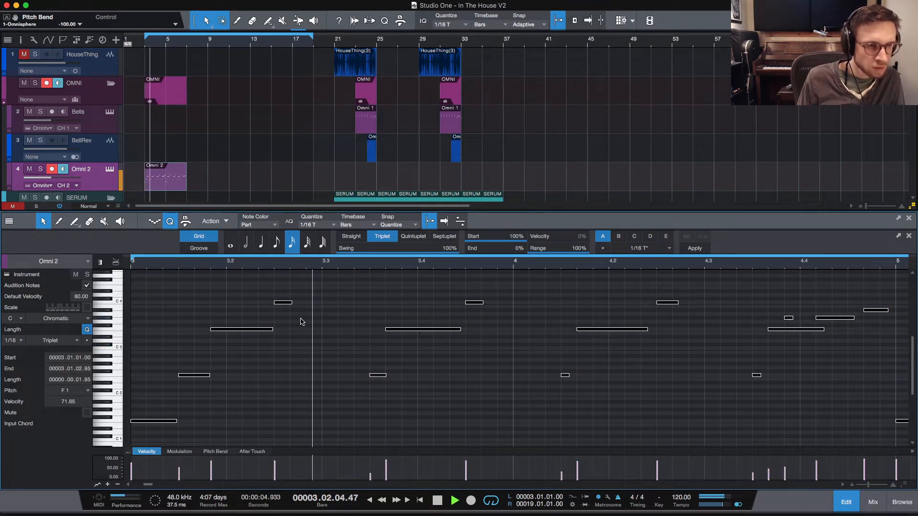
pyautogui.press('space')
# Step: Trim the second F3 note to start at 3.03.04.33, extend the second F2 note to end there, and play the part
pyautogui.moveTo(387, 330); pyautogui.dragTo(402, 330)
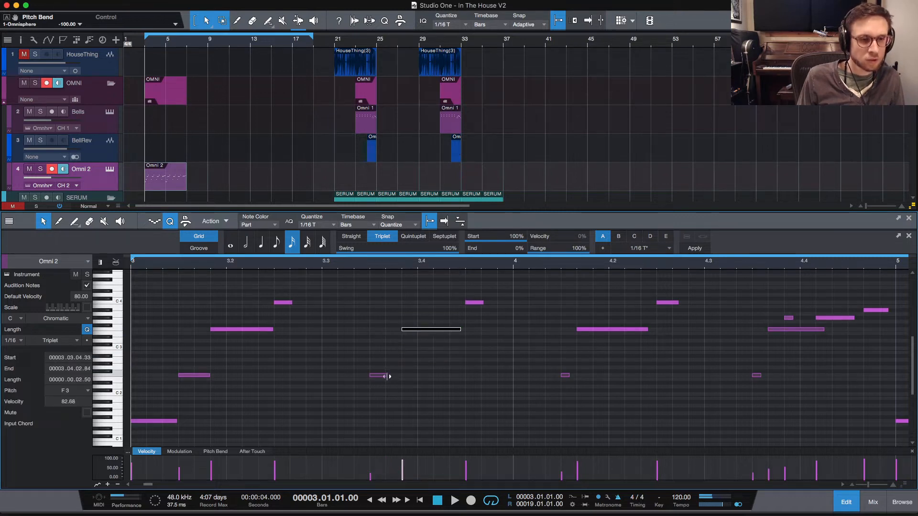
pyautogui.moveTo(387, 377); pyautogui.dragTo(400, 377)
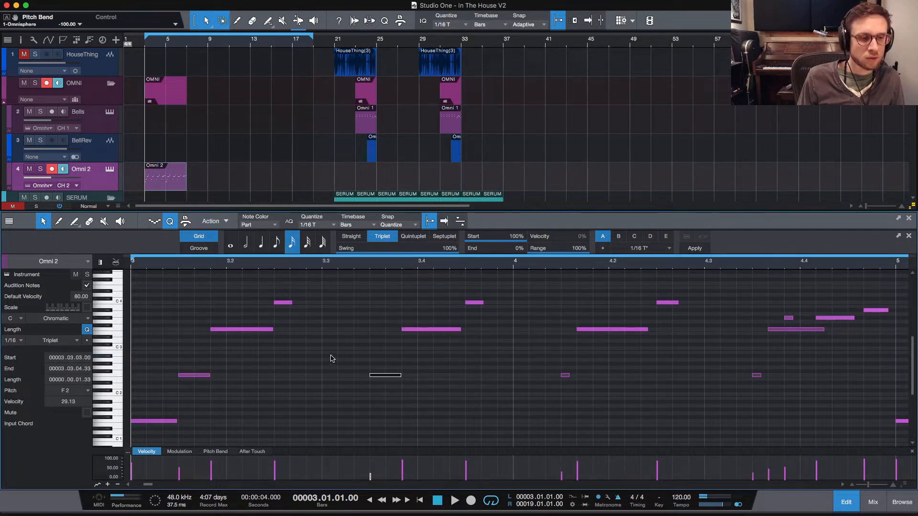
pyautogui.press('space')
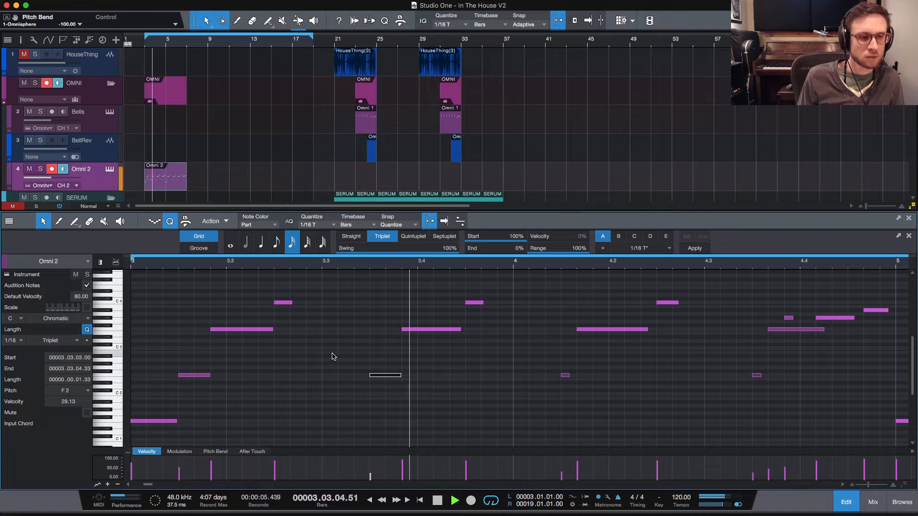
pyautogui.press('space')
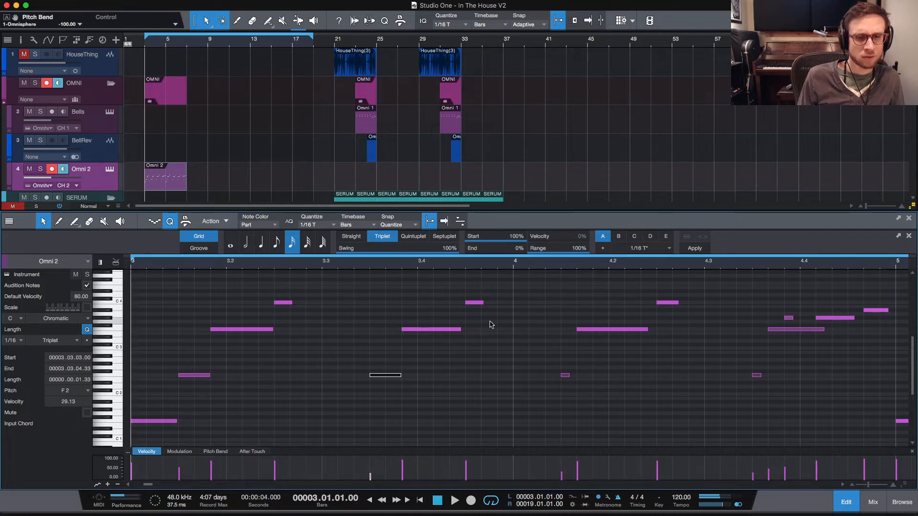
pyautogui.click(466, 328)
pyautogui.press('space')
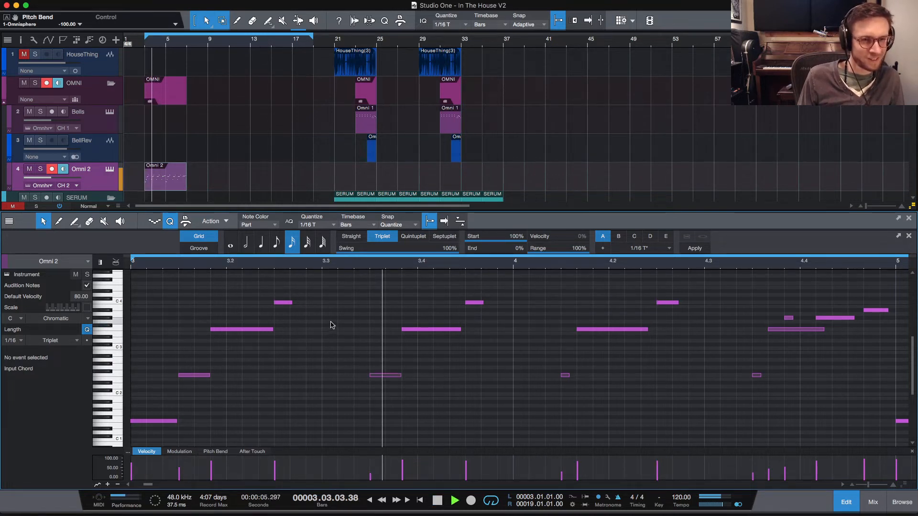
pyautogui.press('space')
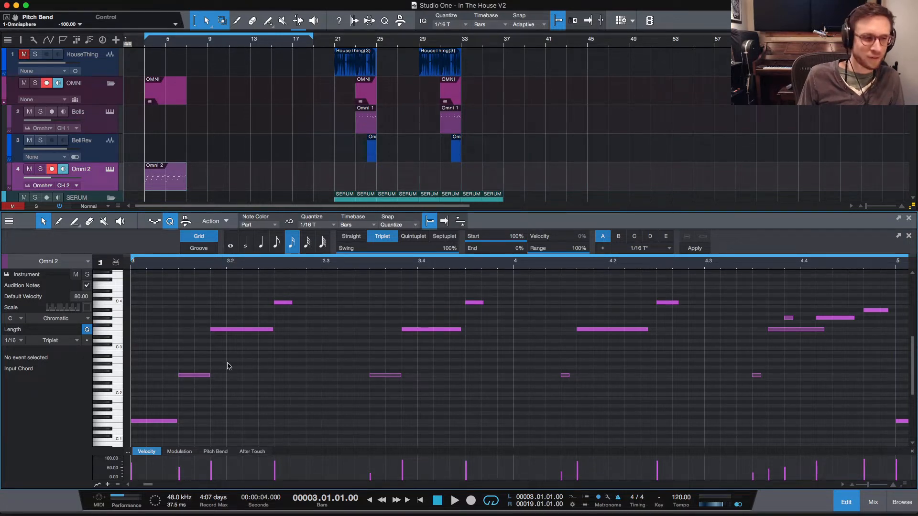
# Step: Try moving the first F2 note to 3.01.02.33 and put it back at 3.01.03.00
pyautogui.moveTo(184, 378); pyautogui.dragTo(169, 378)
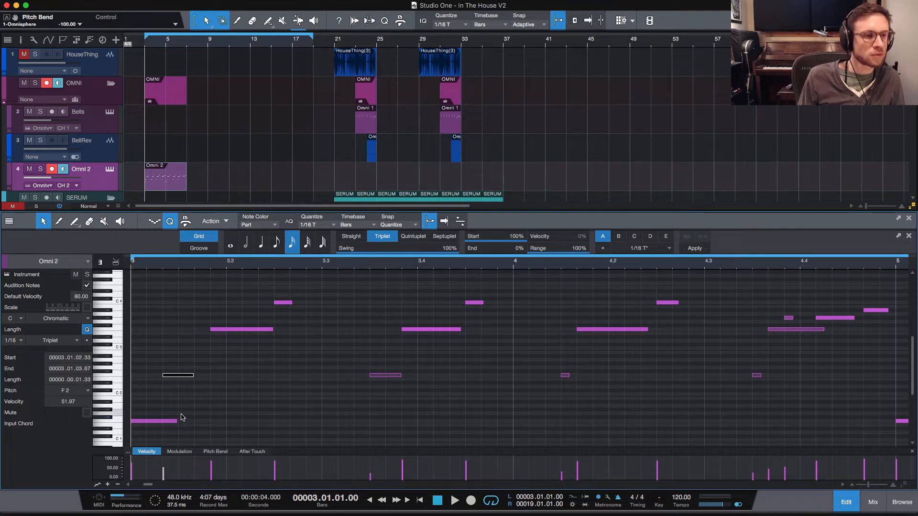
pyautogui.moveTo(184, 372); pyautogui.dragTo(200, 374)
pyautogui.click(237, 364)
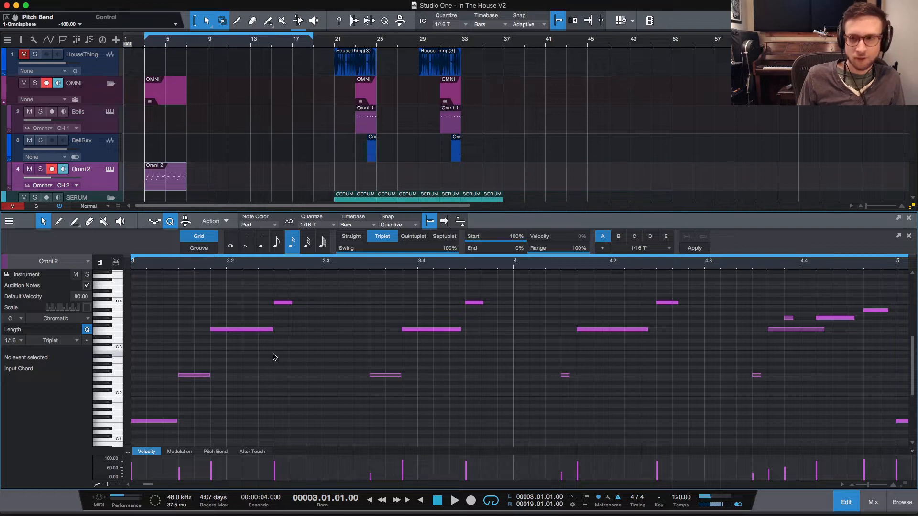
# Step: Play the Omni 2 part from bar 3 and compare it with the existing arrangement played from bar 21
pyautogui.press('space')
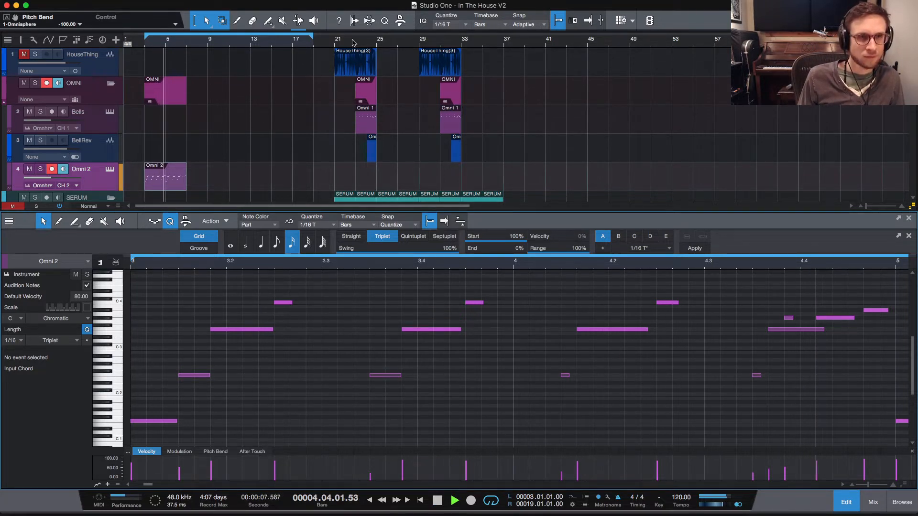
pyautogui.press('space')
pyautogui.click(335, 44)
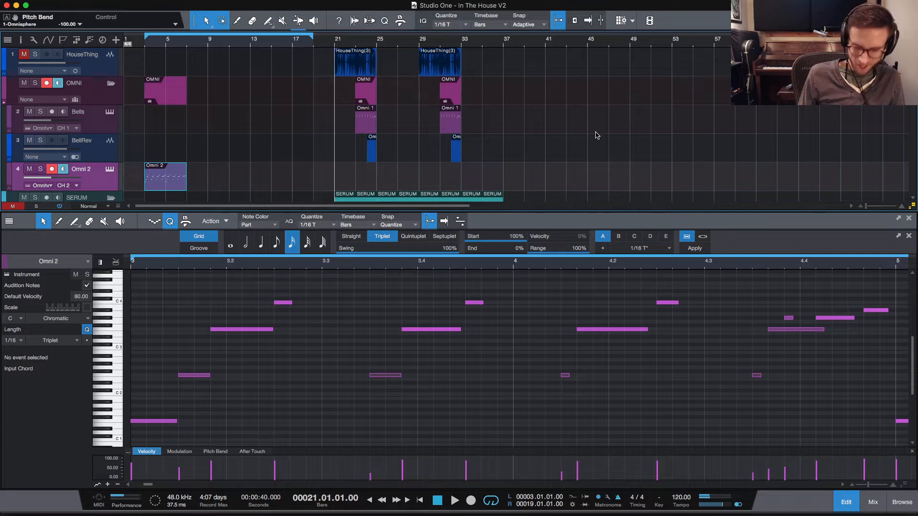
pyautogui.scroll(-6, 596, 134)
pyautogui.scroll(6, 598, 132)
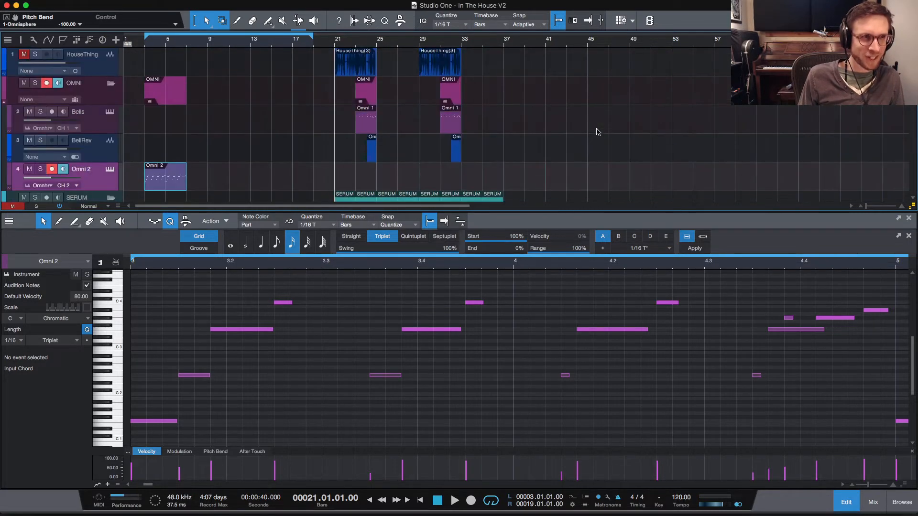
pyautogui.press('space')
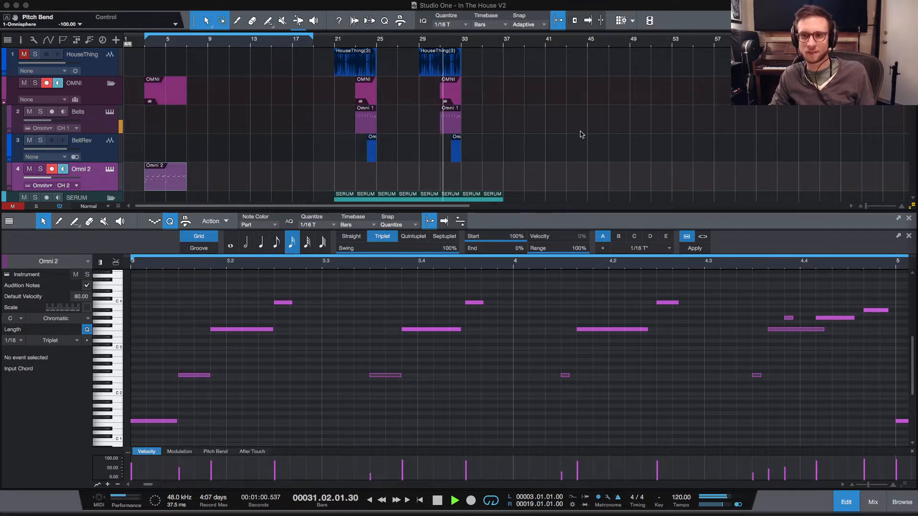
pyautogui.scroll(-3, 549, 152)
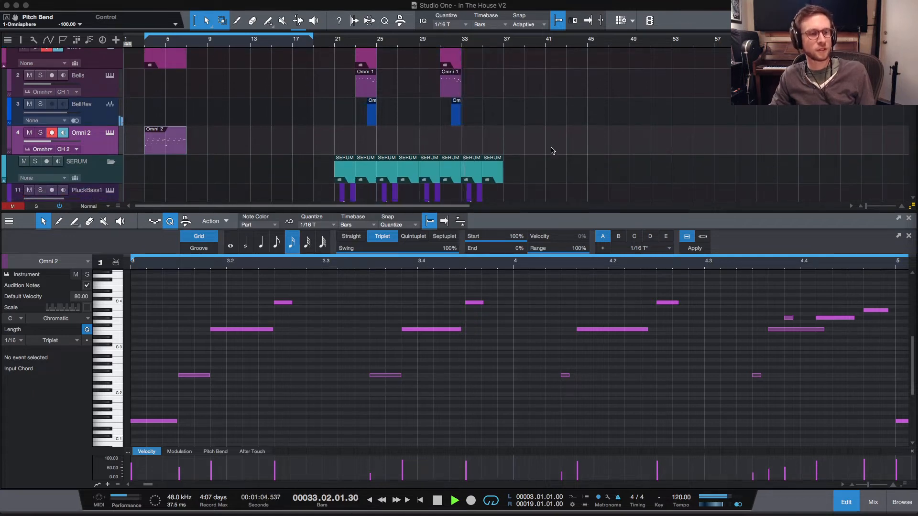
# Step: Switch the quantize grid to straight 1/16 and play the Omni 2 part from bar 3
pyautogui.click(353, 236)
pyautogui.press('space')
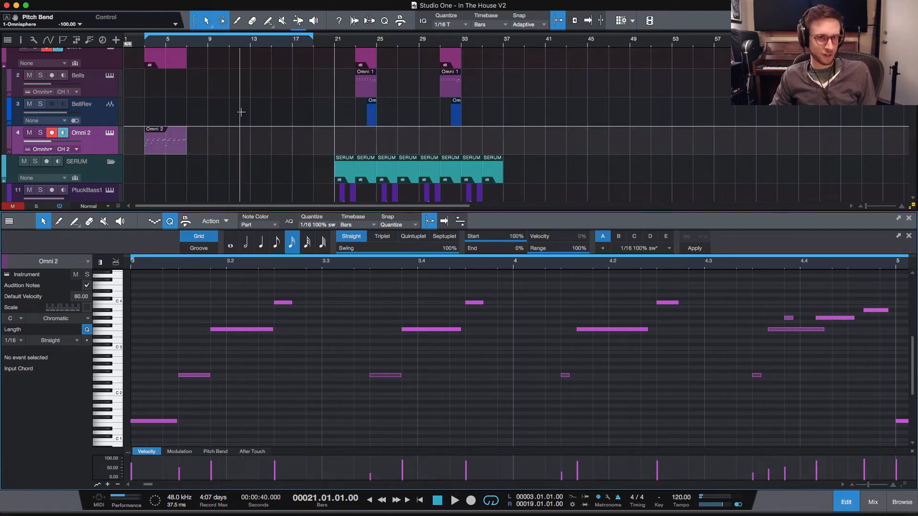
pyautogui.click(145, 45)
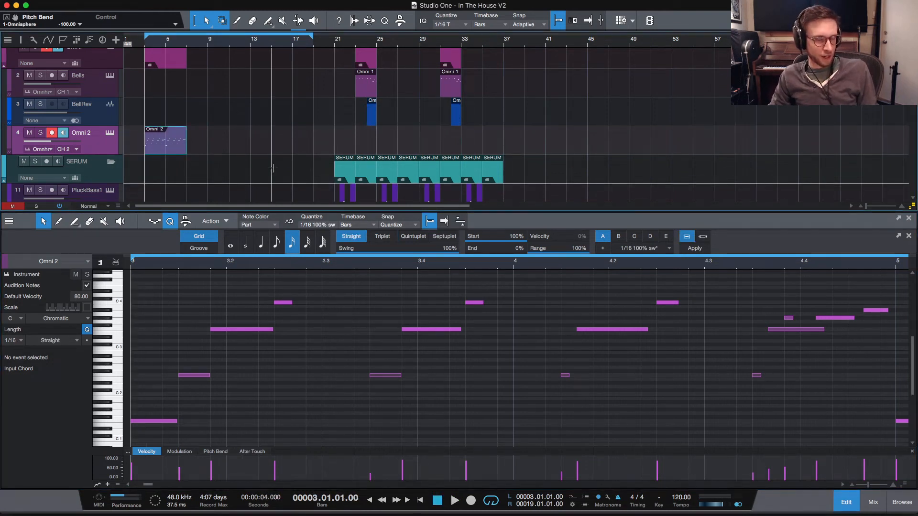
pyautogui.scroll(-1, 257, 96)
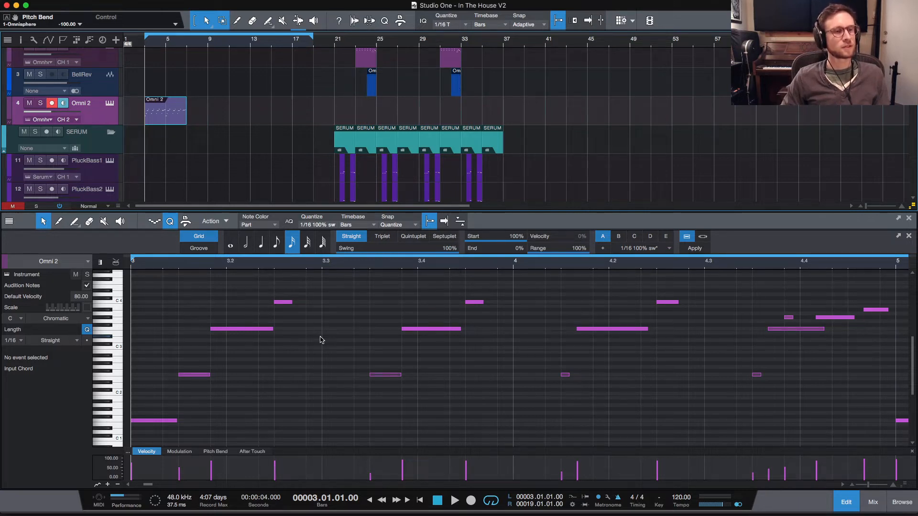
pyautogui.press('space')
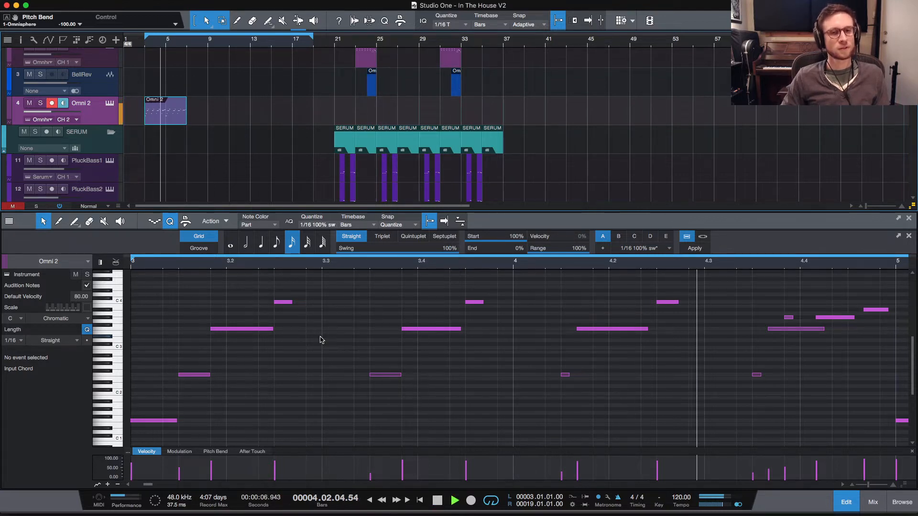
pyautogui.press('space')
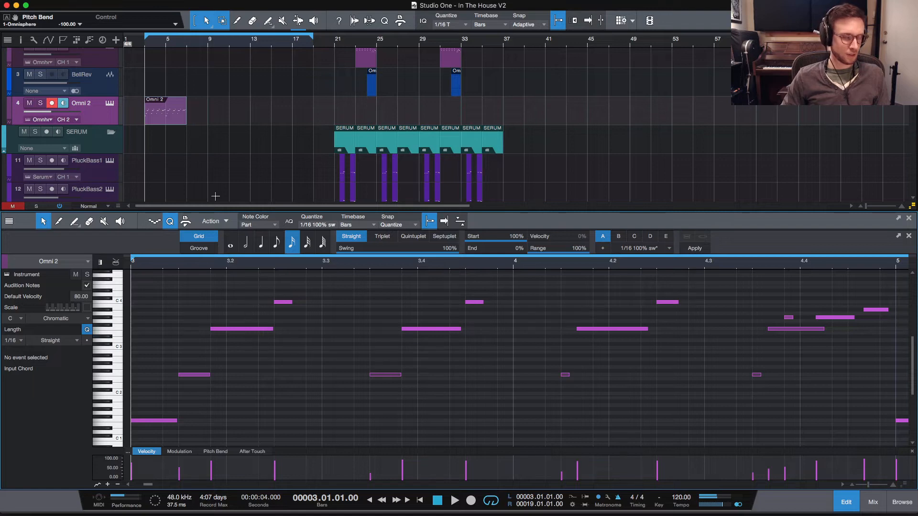
pyautogui.scroll(3, 221, 123)
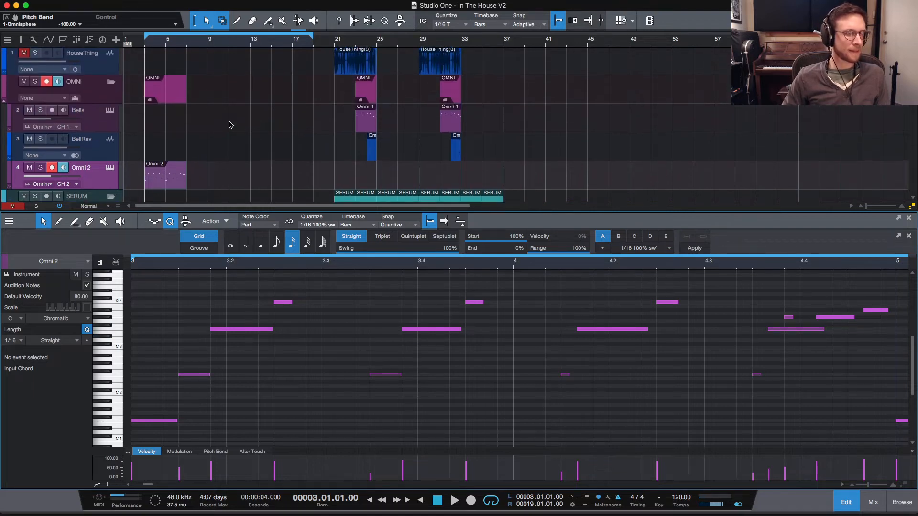
pyautogui.scroll(-15, 243, 95)
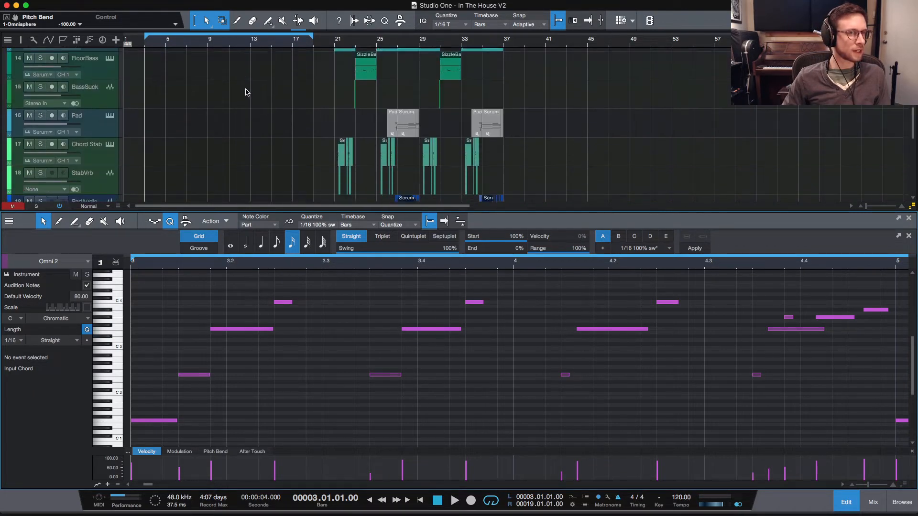
pyautogui.scroll(6, 243, 112)
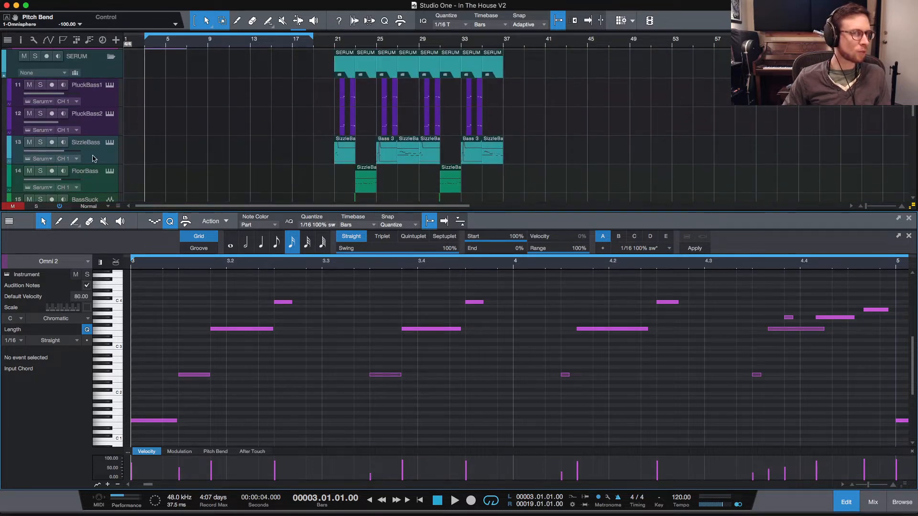
pyautogui.scroll(-2, 172, 152)
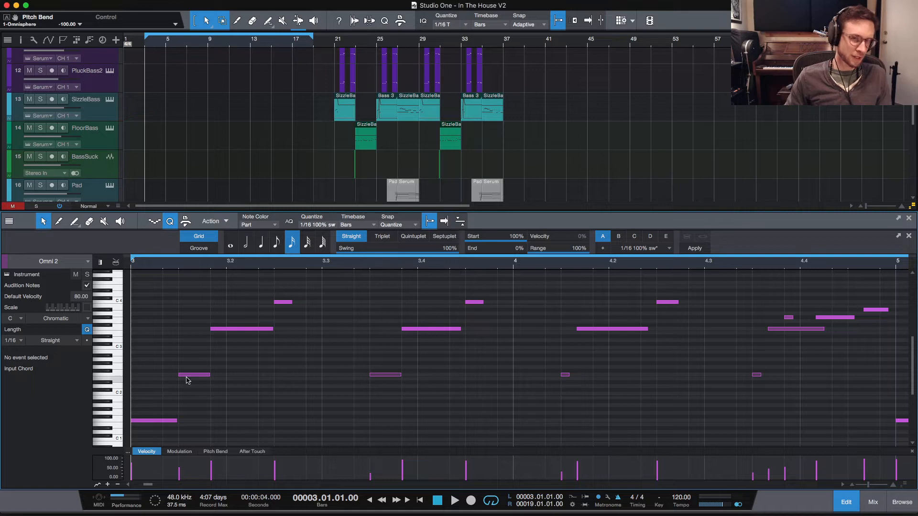
# Step: Delete the first F2 note in bar 3, place the first F3 note back at 3.01.04.33, and play the part
pyautogui.moveTo(194, 375); pyautogui.dragTo(226, 375)
pyautogui.moveTo(228, 337); pyautogui.dragTo(271, 341)
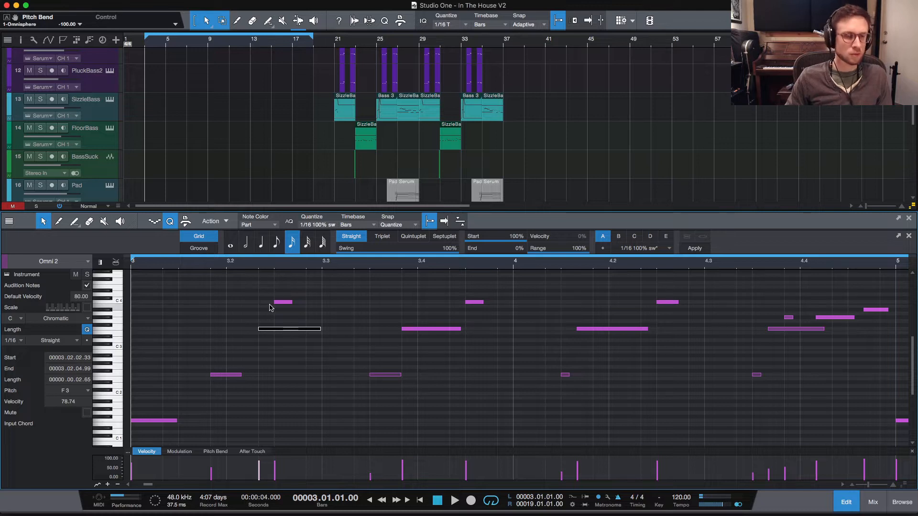
pyautogui.doubleClick(227, 375)
pyautogui.click(282, 330)
pyautogui.moveTo(282, 333); pyautogui.dragTo(234, 332)
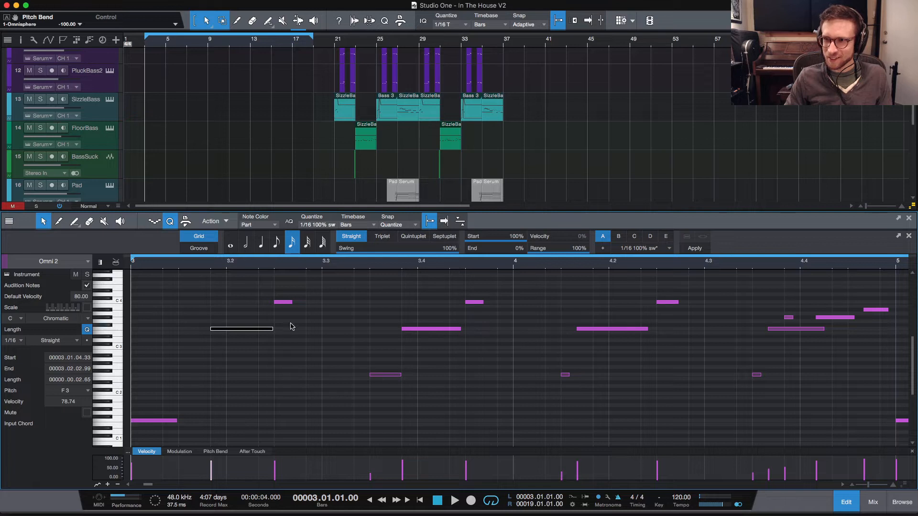
pyautogui.click(242, 321)
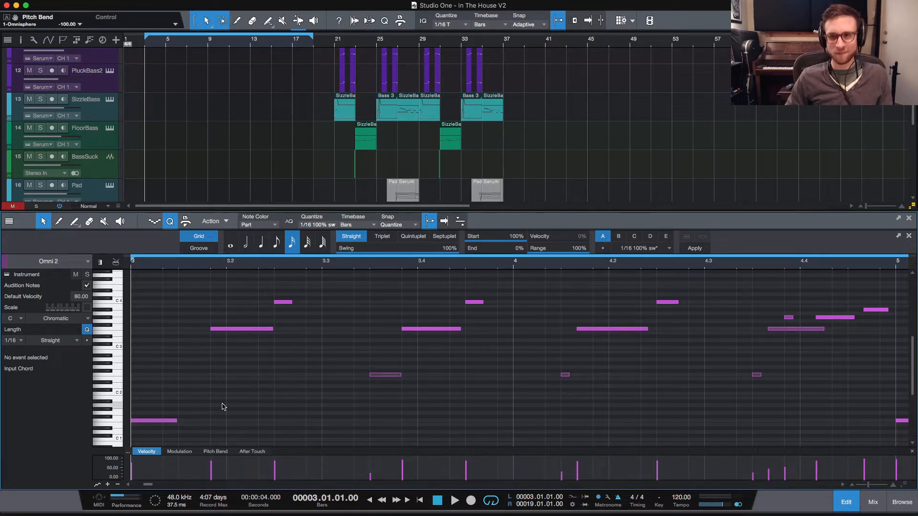
pyautogui.press('space')
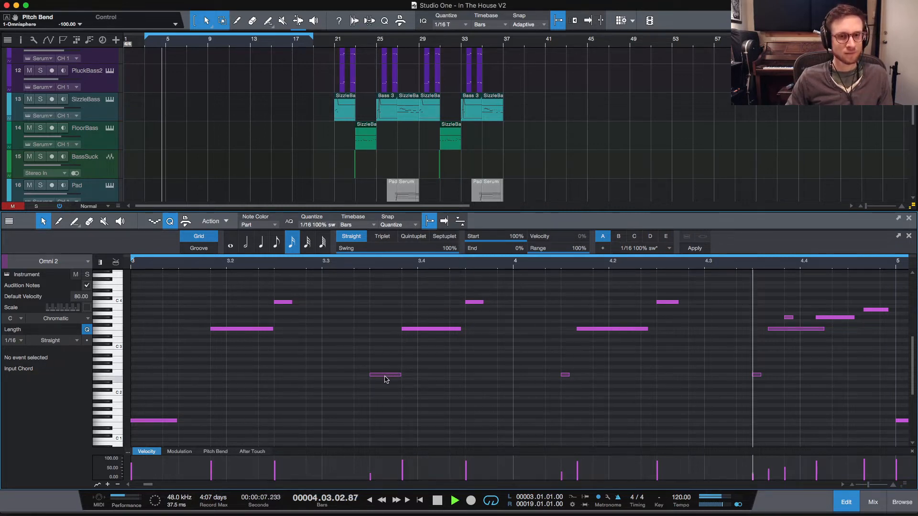
pyautogui.press('space')
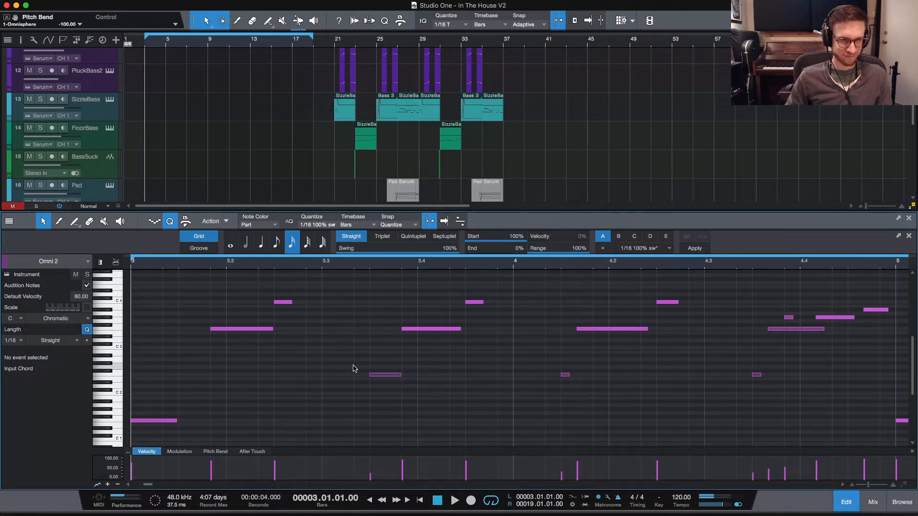
# Step: Delete every note after the first C4 in bar 3, leaving only the opening F1, F3 and C4 notes
pyautogui.press('w')
pyautogui.press('w')
pyautogui.moveTo(197, 287); pyautogui.dragTo(781, 479)
pyautogui.press('Delete')
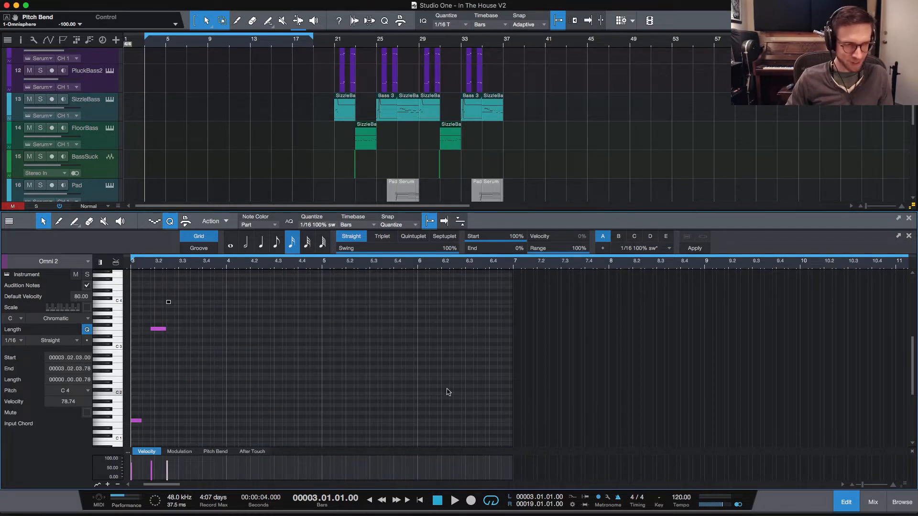
# Step: Play the remaining F1, F3 and C4 notes of the Omni 2 part from bar 3
pyautogui.click(400, 379)
pyautogui.press('e')
pyautogui.press('e')
pyautogui.press('e')
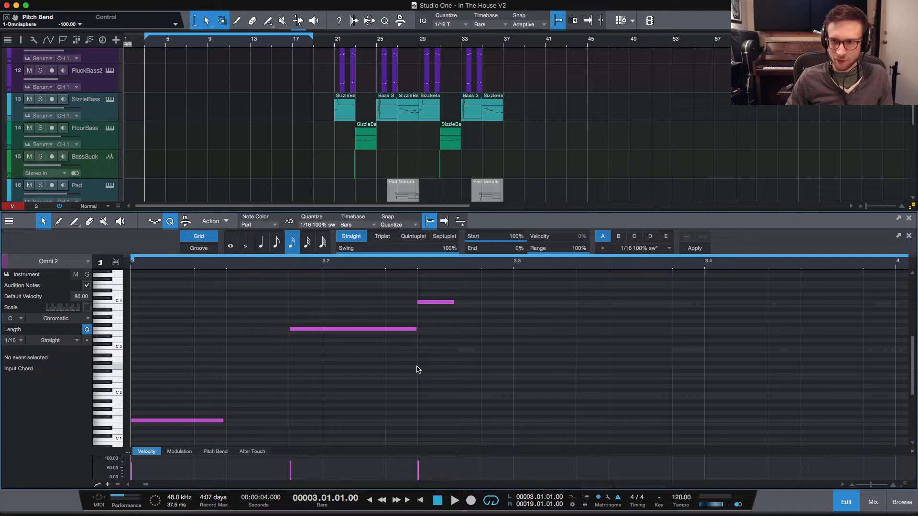
pyautogui.press('space')
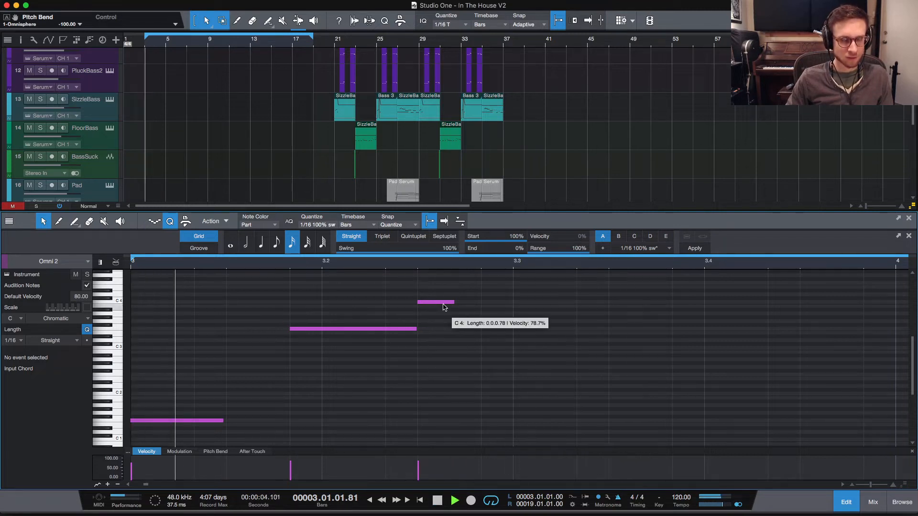
pyautogui.press('space')
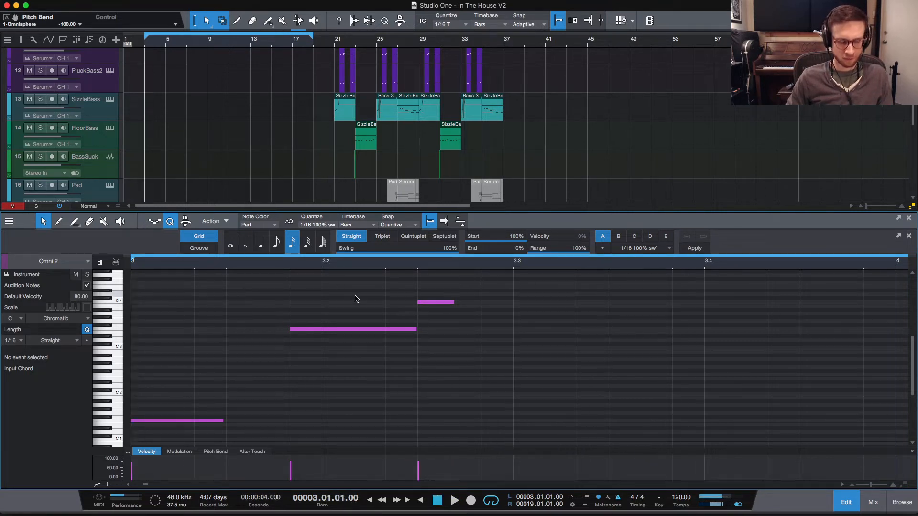
# Step: Duplicate the F3 and C4 notes in bar 3, place the copied F3 at 3.03.04.33 with its C4 following, and play the part
pyautogui.press('w')
pyautogui.moveTo(222, 278); pyautogui.dragTo(354, 381)
pyautogui.press('d')
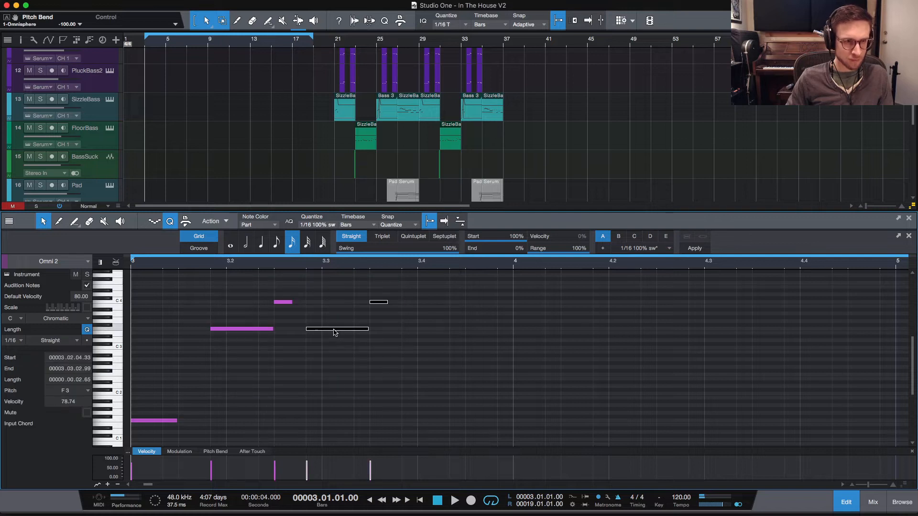
pyautogui.press('space')
pyautogui.press('space')
pyautogui.moveTo(323, 330); pyautogui.dragTo(426, 333)
pyautogui.press('space')
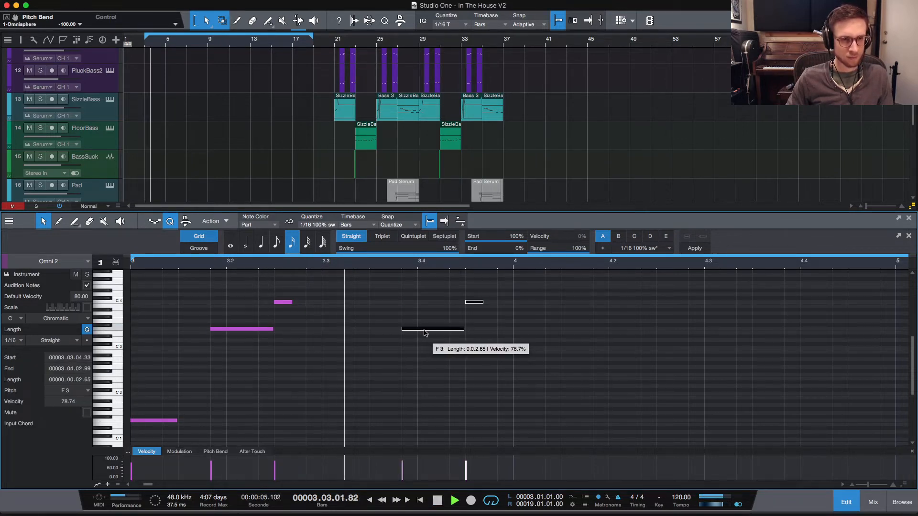
pyautogui.press('space')
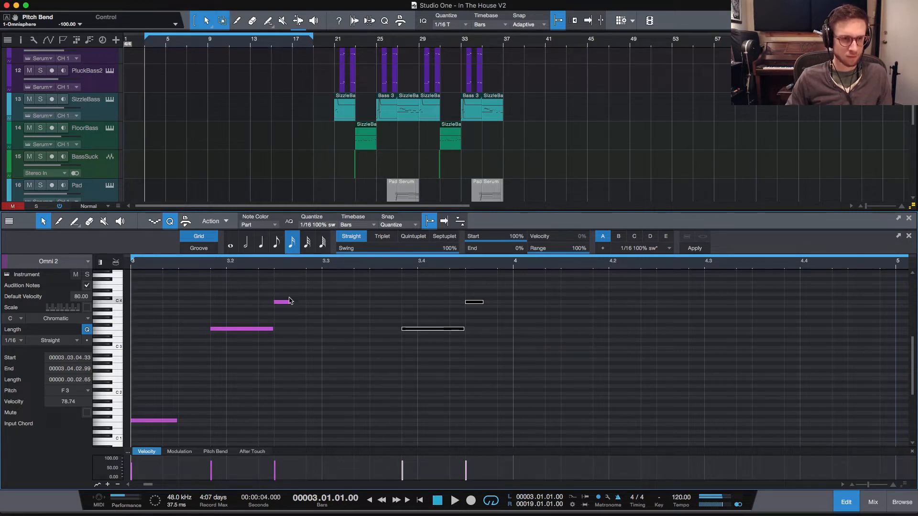
# Step: Duplicate both F3 and C4 note pairs from bar 3 into bar 4 and play the result
pyautogui.moveTo(209, 272); pyautogui.dragTo(531, 374)
pyautogui.press('d')
pyautogui.press('space')
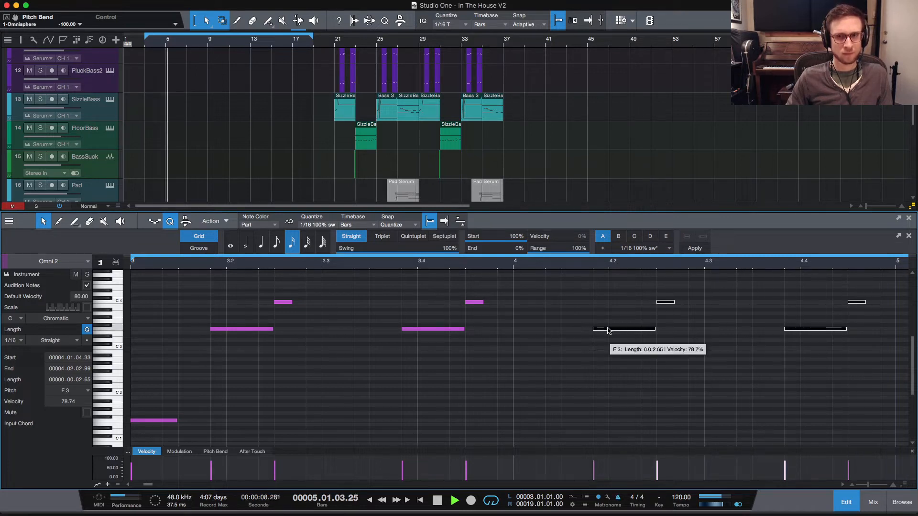
pyautogui.press('space')
# Step: Raise the last F3 in bar 4 to G#3, lower the last C4 to A#3, and play the part
pyautogui.click(737, 321)
pyautogui.moveTo(800, 329); pyautogui.dragTo(807, 319)
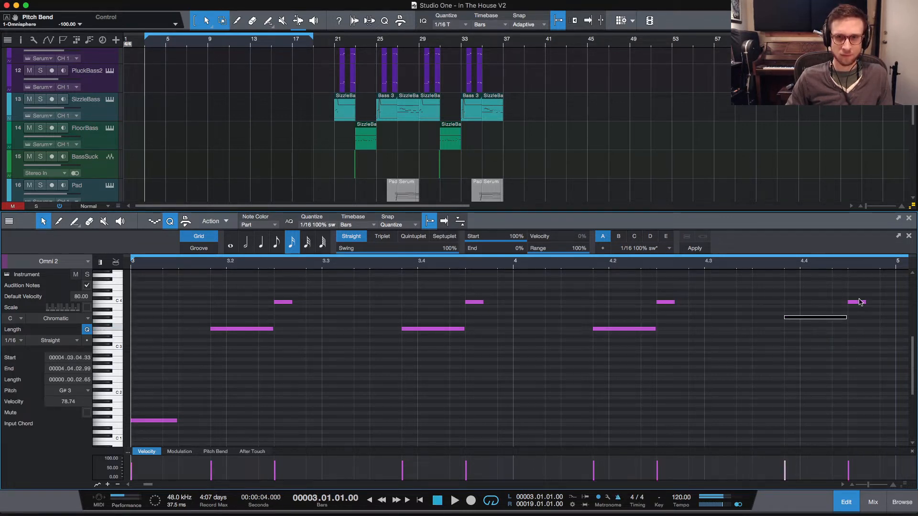
pyautogui.moveTo(860, 302); pyautogui.dragTo(860, 312)
pyautogui.press('space')
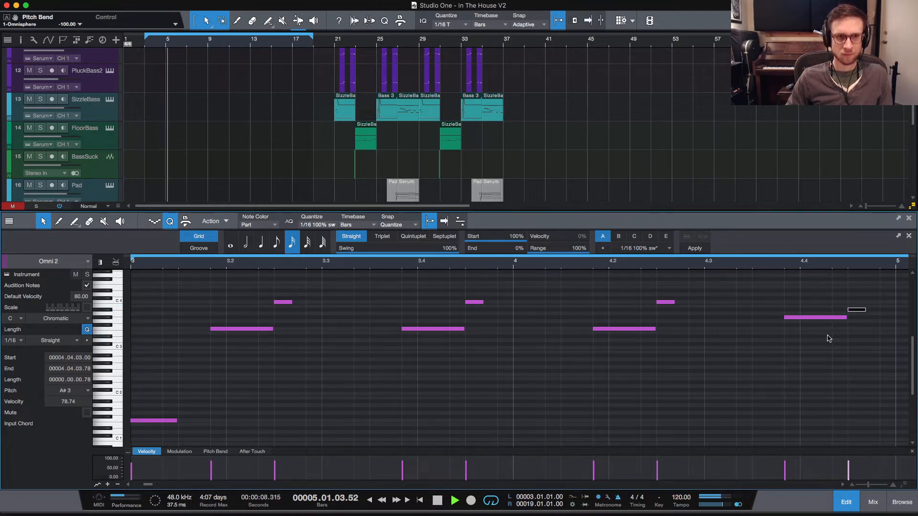
pyautogui.press('space')
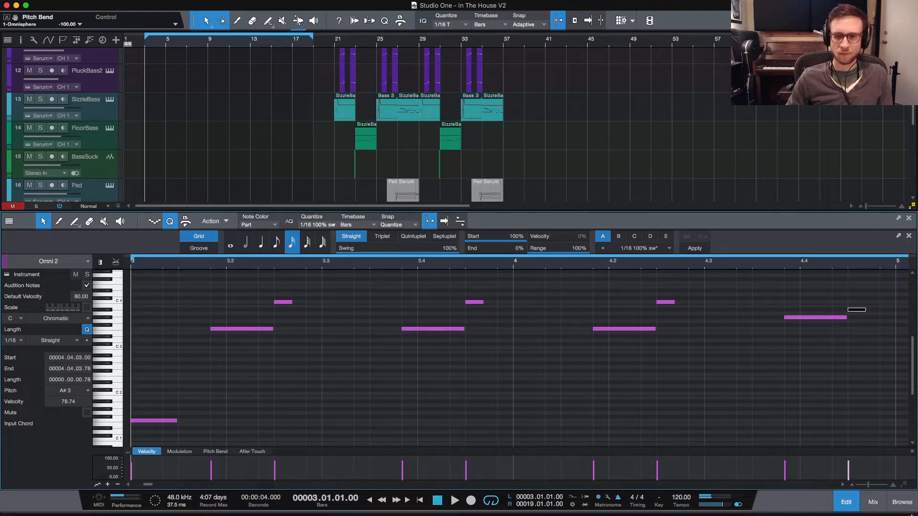
# Step: Look over the mixer channels, hide the mixer again, and play the intro from bar 3
pyautogui.click(873, 502)
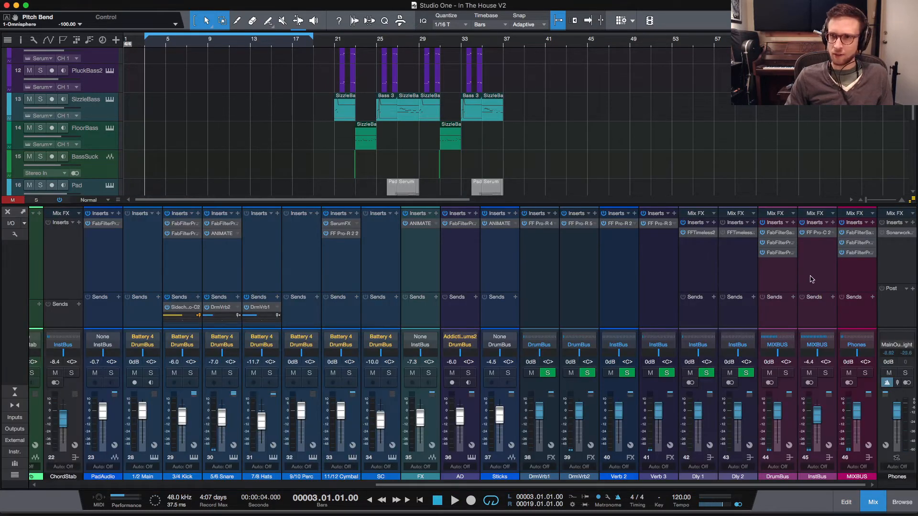
pyautogui.hscroll(-10, 601, 262)
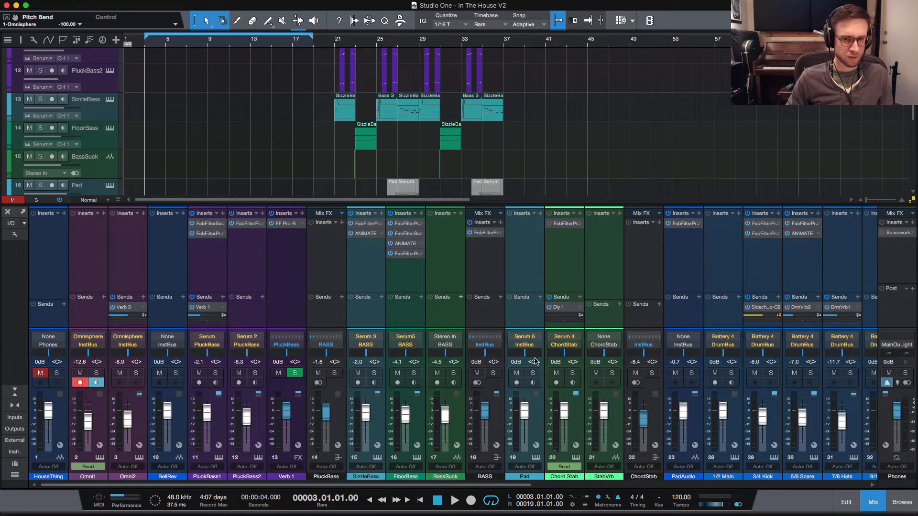
pyautogui.press('space')
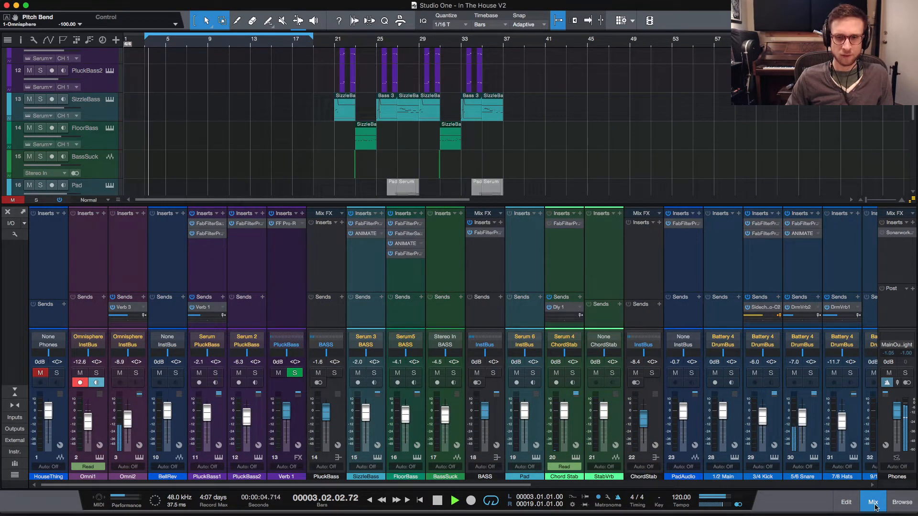
pyautogui.click(873, 503)
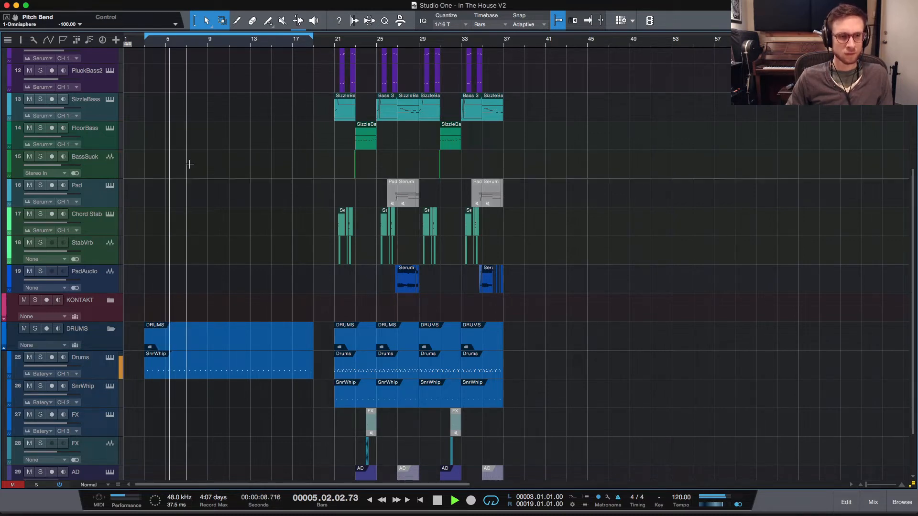
pyautogui.press('space')
pyautogui.press('space')
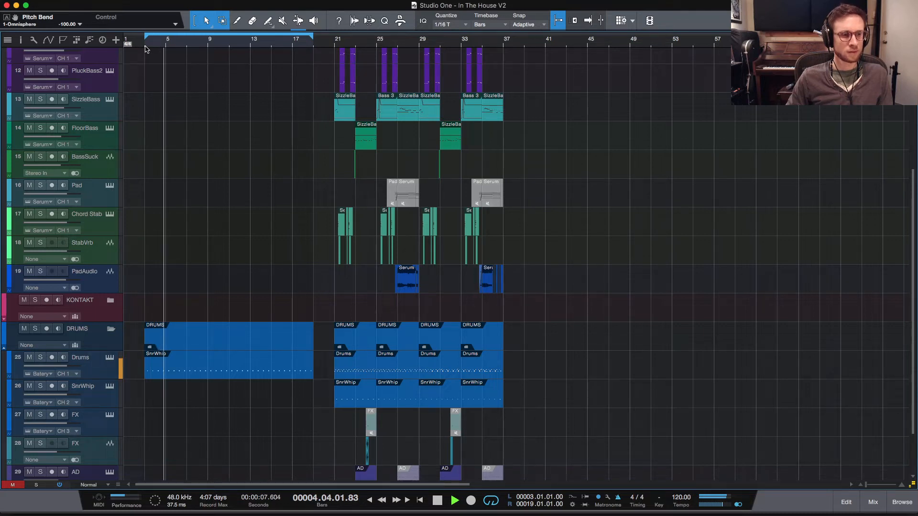
pyautogui.press('space')
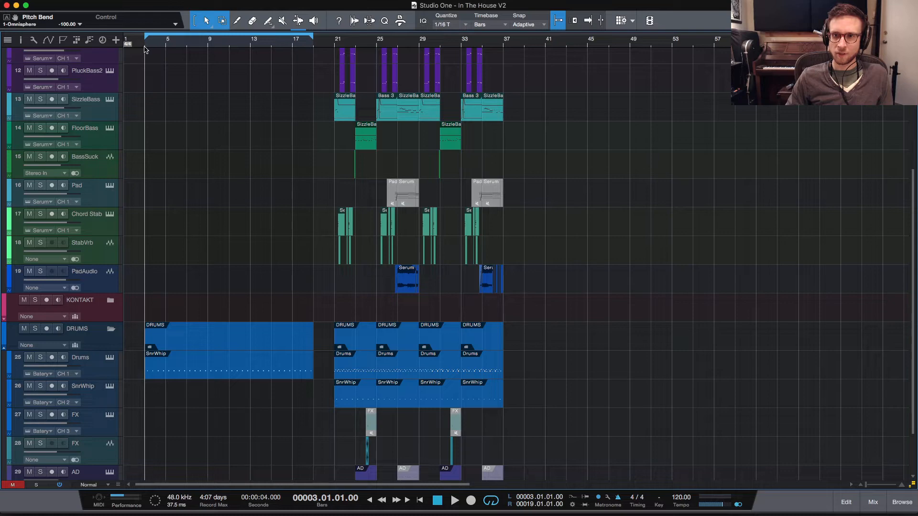
# Step: Reopen the Omni 2 part in the note editor and play it from bar 3
pyautogui.scroll(10, 168, 159)
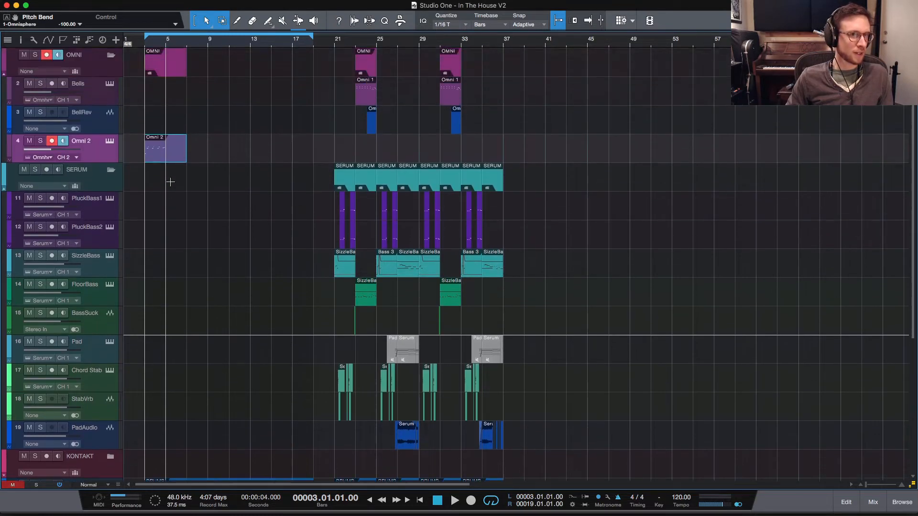
pyautogui.doubleClick(166, 187)
pyautogui.press('space')
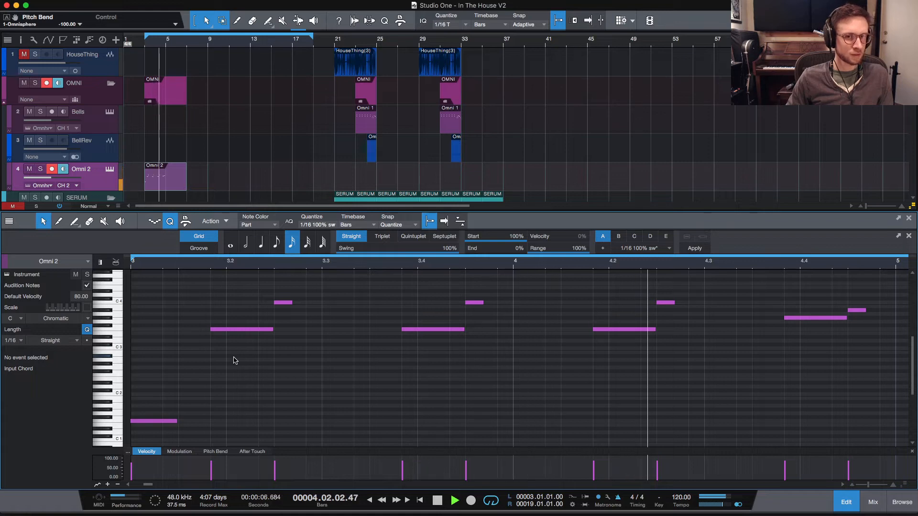
pyautogui.press('space')
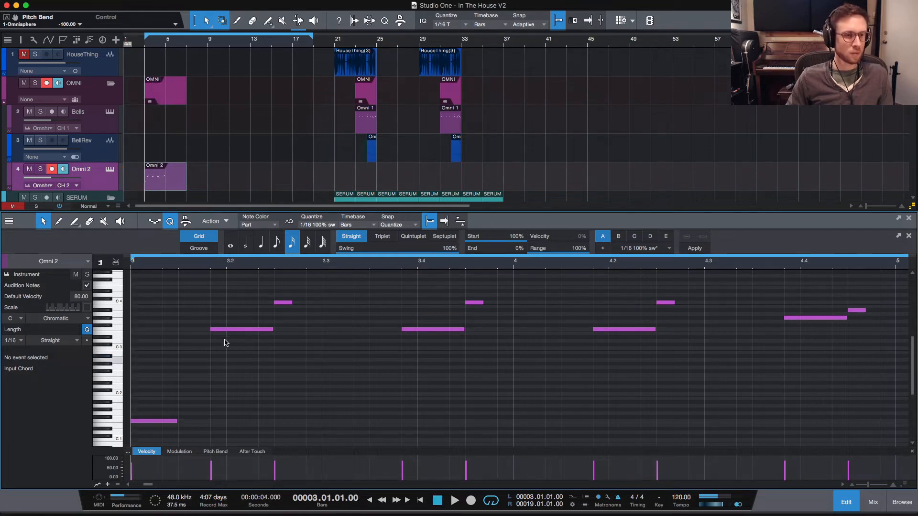
# Step: Open the Omni 2 track's Omnisphere instrument, inspect its main page and layers A and B, and show layer B's enlarged modulation matrix
pyautogui.click(113, 170)
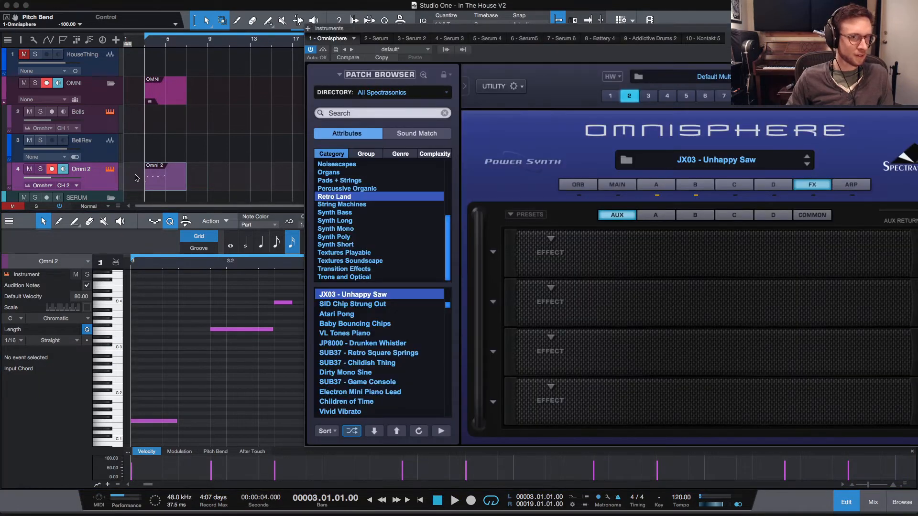
pyautogui.click(660, 186)
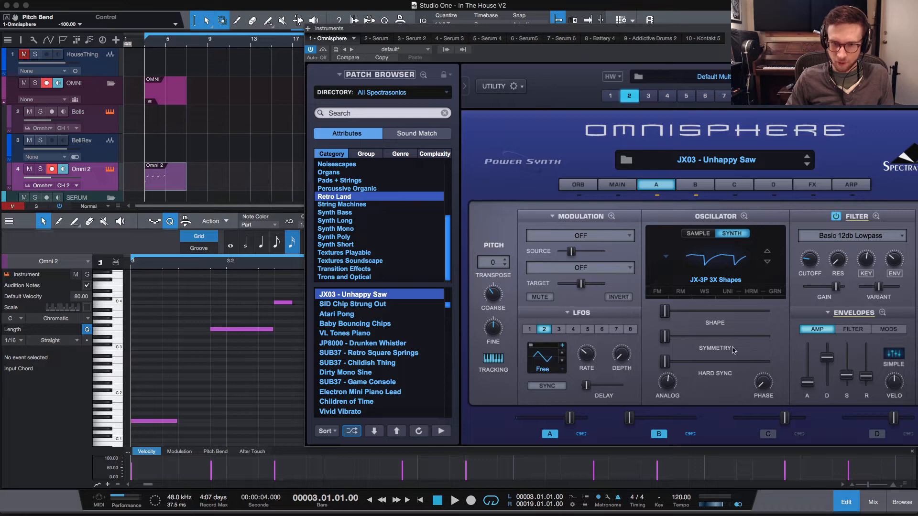
pyautogui.click(616, 187)
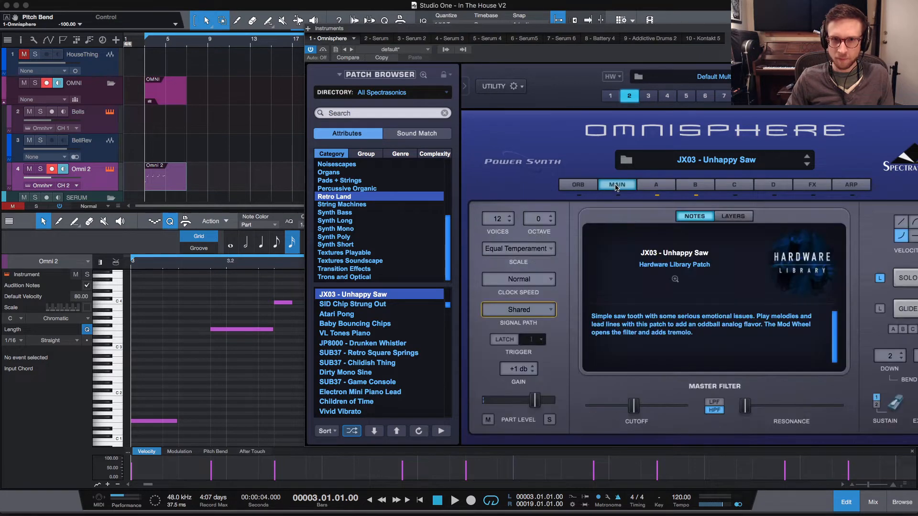
pyautogui.moveTo(754, 31); pyautogui.dragTo(646, 36)
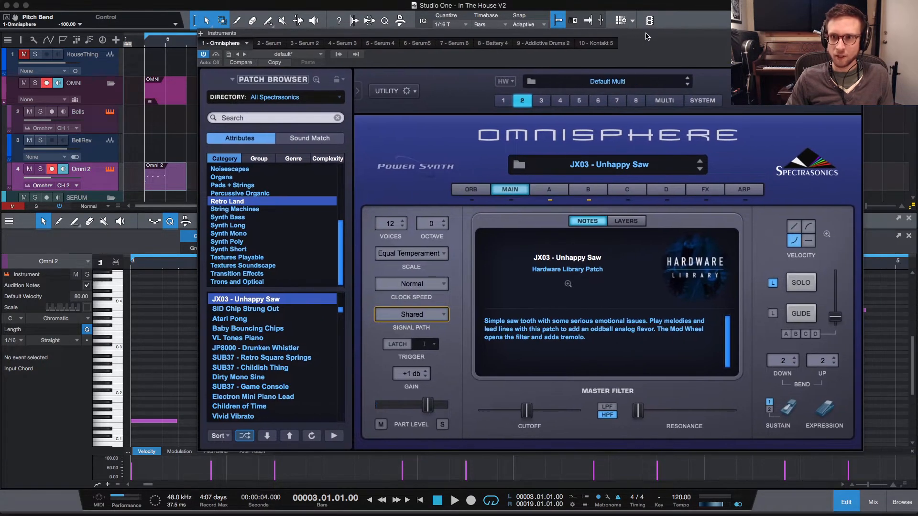
pyautogui.click(589, 192)
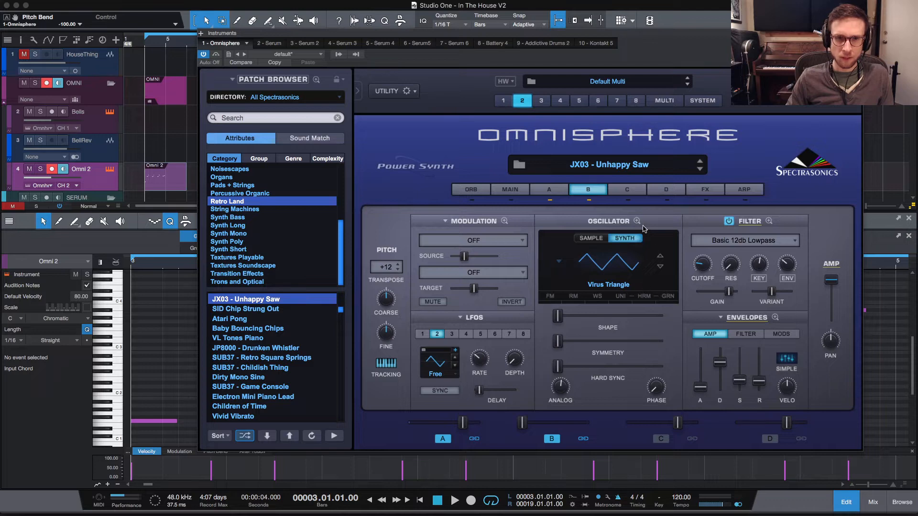
pyautogui.click(505, 220)
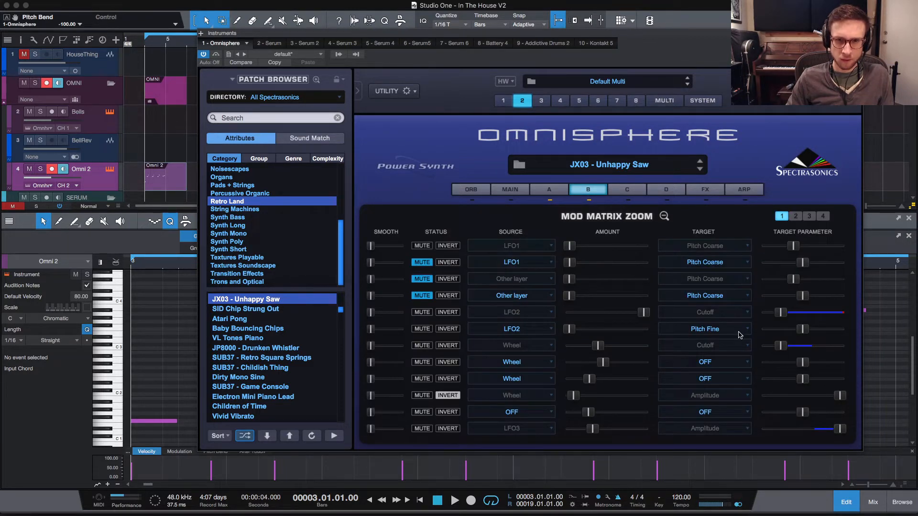
# Step: Mute layer B's LFO2 to Pitch Fine modulation and play the Omni 2 part from bar 3
pyautogui.click(421, 329)
pyautogui.press('space')
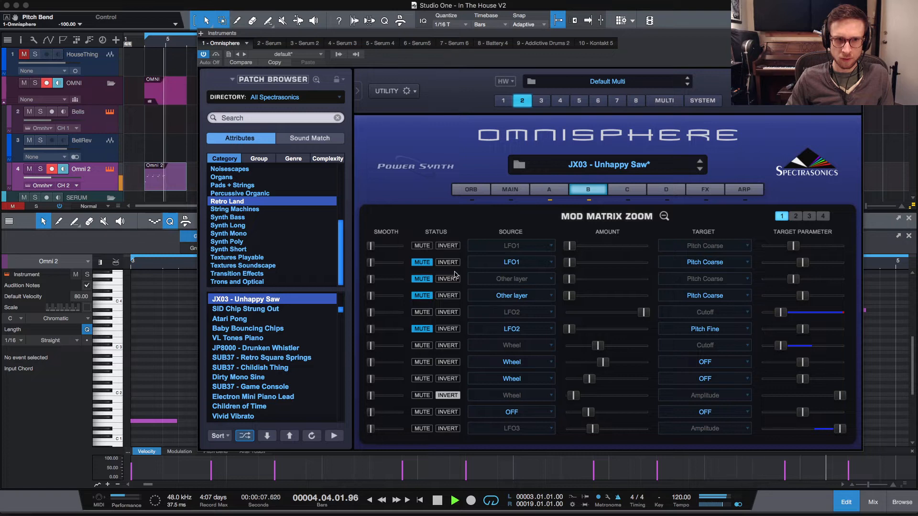
pyautogui.press('space')
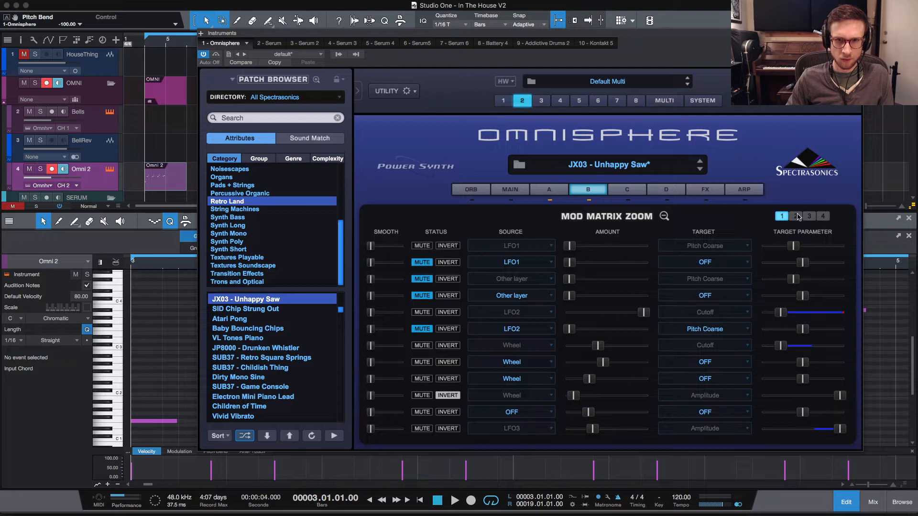
# Step: Check the second page of the modulation matrix, return to the first page, and play the part again
pyautogui.click(796, 216)
pyautogui.click(781, 216)
pyautogui.press('space')
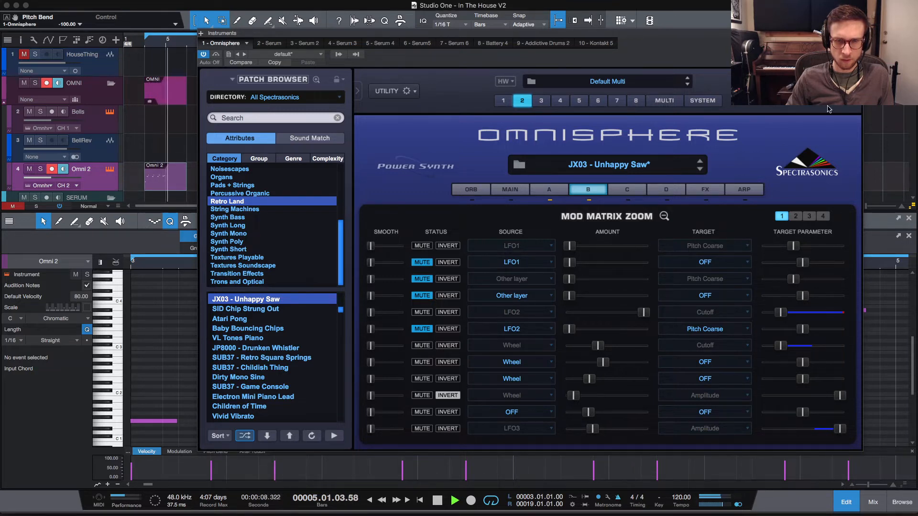
# Step: Close the Omnisphere window, copy a note to F2 at 3.1.3 in the Omni 2 part and play it back
pyautogui.press('space')
pyautogui.click(856, 33)
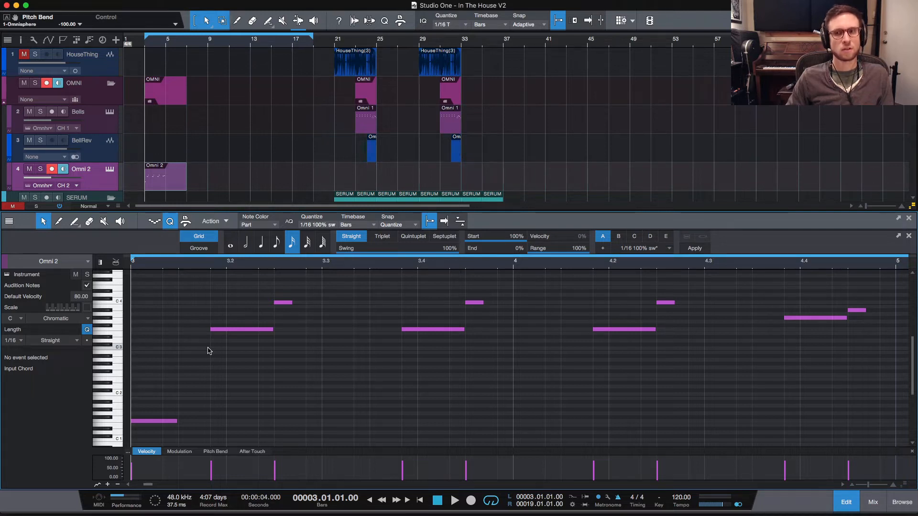
pyautogui.moveTo(230, 329); pyautogui.dragTo(194, 376)
pyautogui.press('space')
pyautogui.press('space')
pyautogui.press('space')
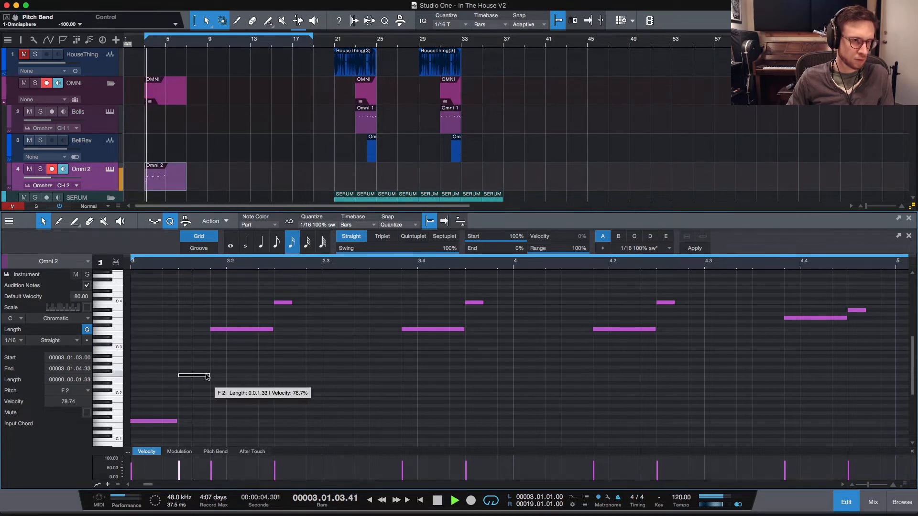
pyautogui.press('space')
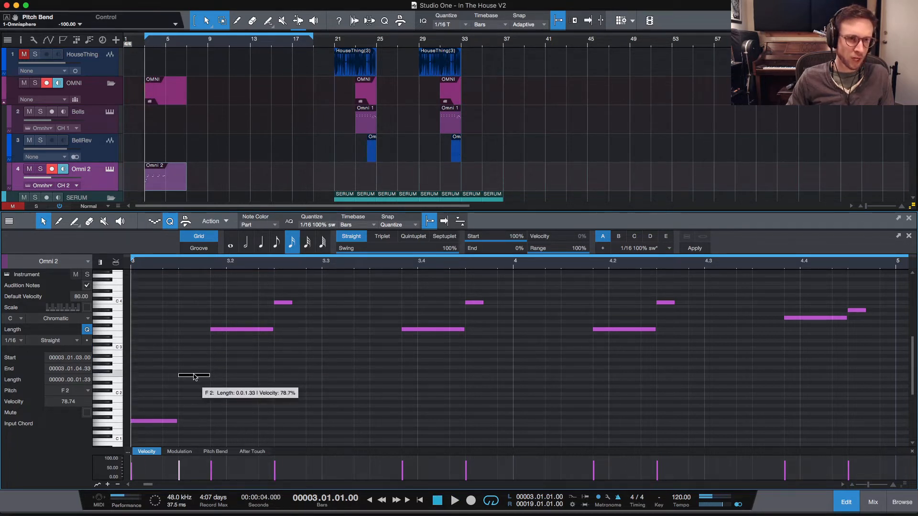
# Step: Copy the F2 note to 3.3.3, 4.1.3 and 4.3.3, auditioning the part from bar 3
pyautogui.moveTo(194, 377); pyautogui.dragTo(383, 376)
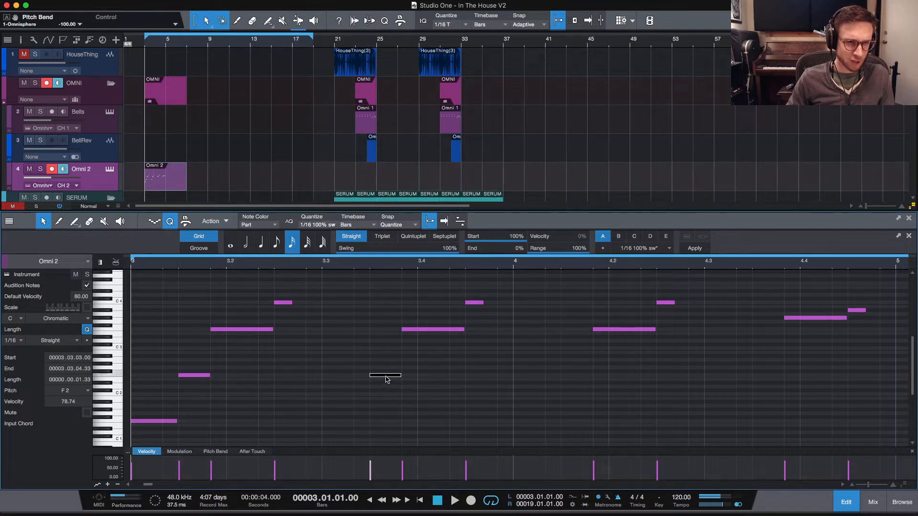
pyautogui.press('space')
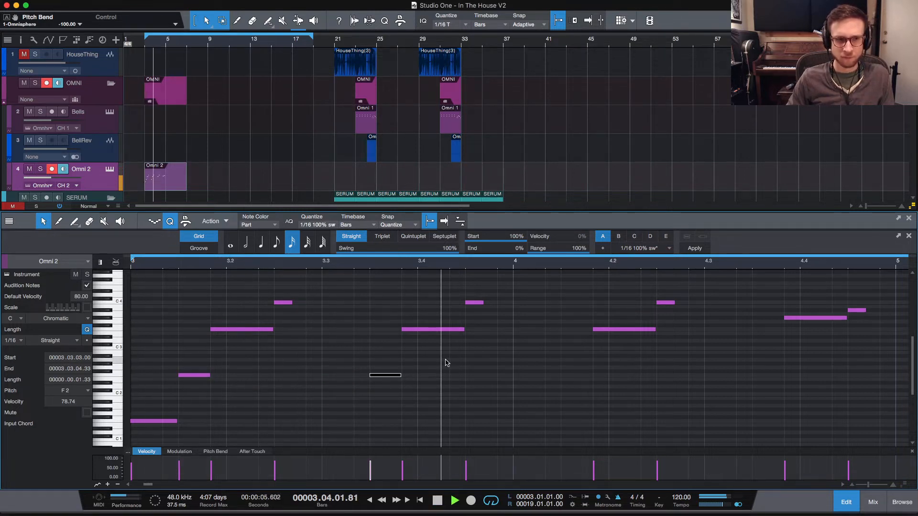
pyautogui.press('space')
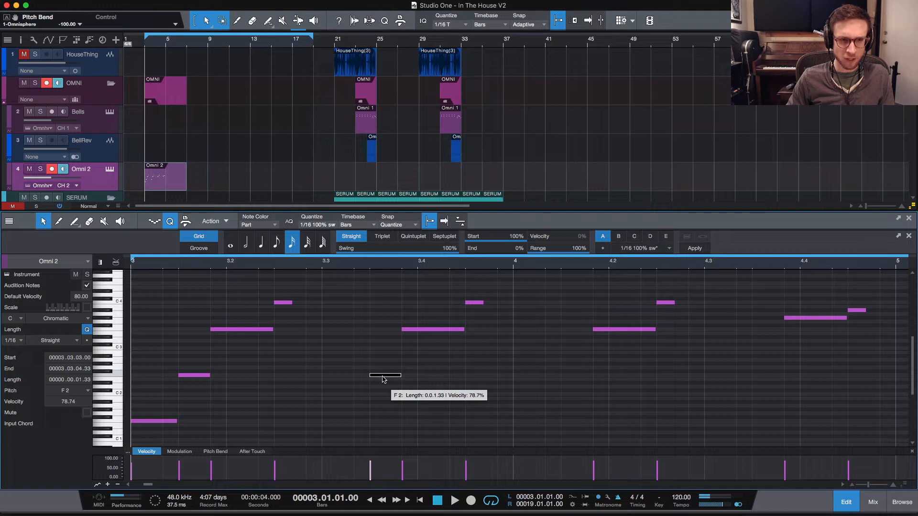
pyautogui.moveTo(385, 377); pyautogui.dragTo(779, 378)
pyautogui.press('space')
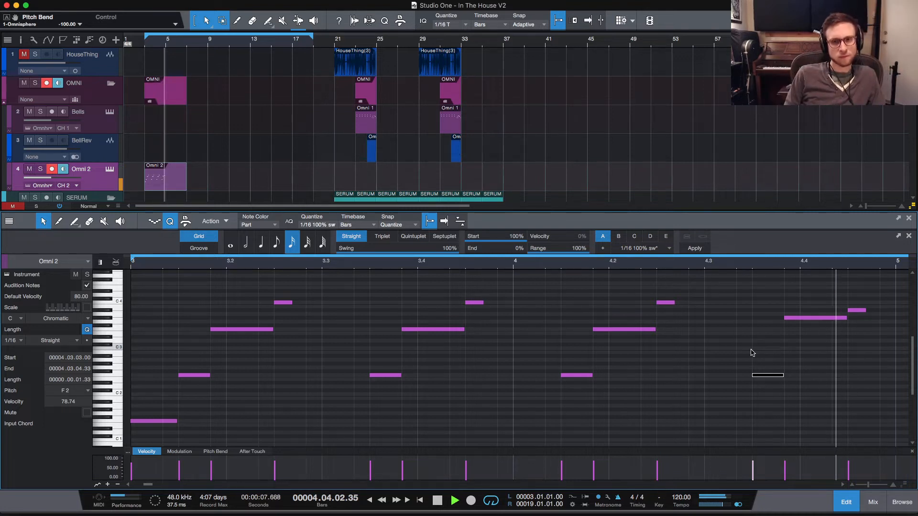
pyautogui.press('space')
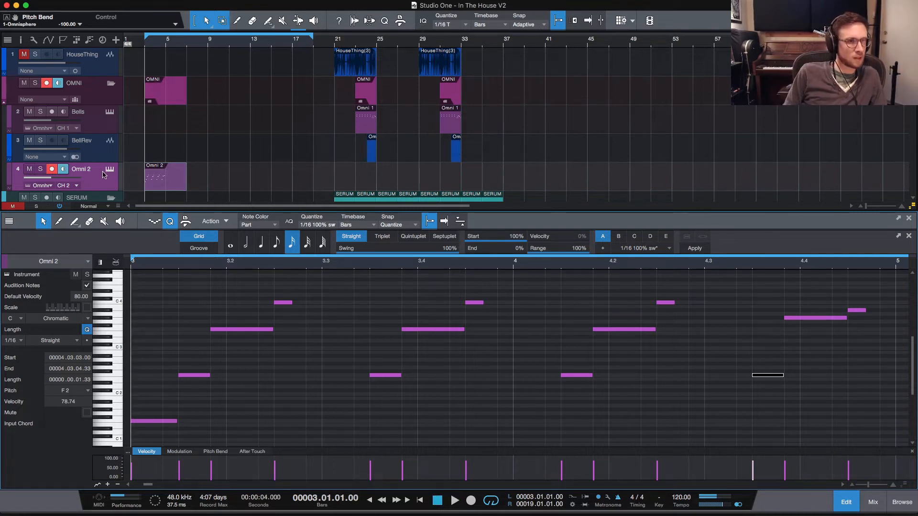
# Step: Leave the mod matrix zoom of Omni 2's synth patch, adjust layer B's filter cutoff while playing, and close the instrument window
pyautogui.click(110, 168)
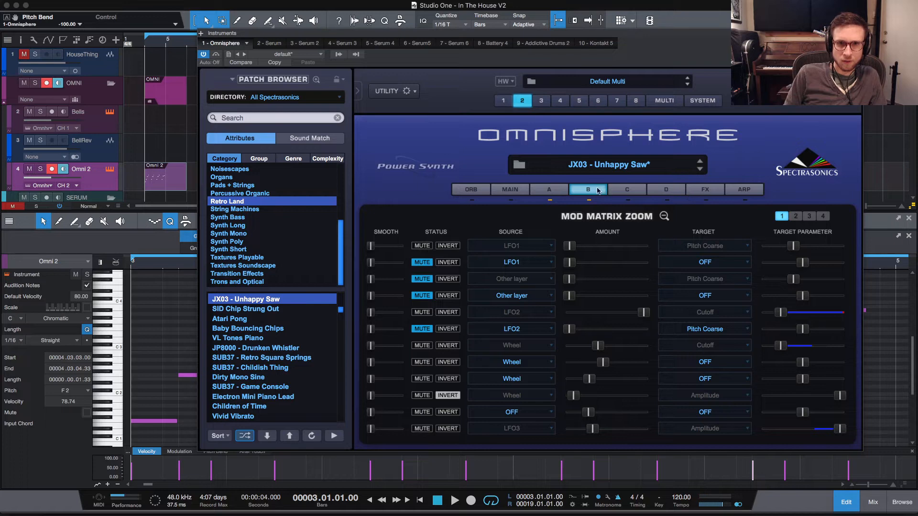
pyautogui.click(665, 216)
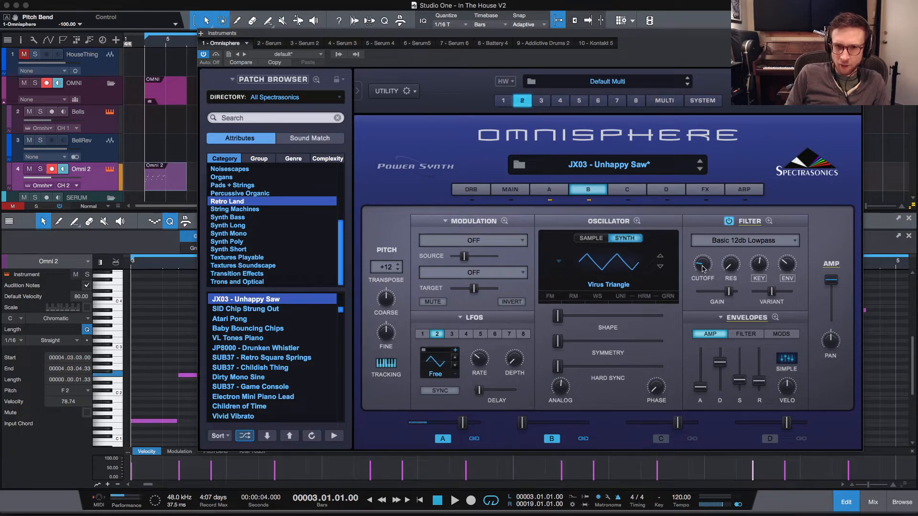
pyautogui.press('space')
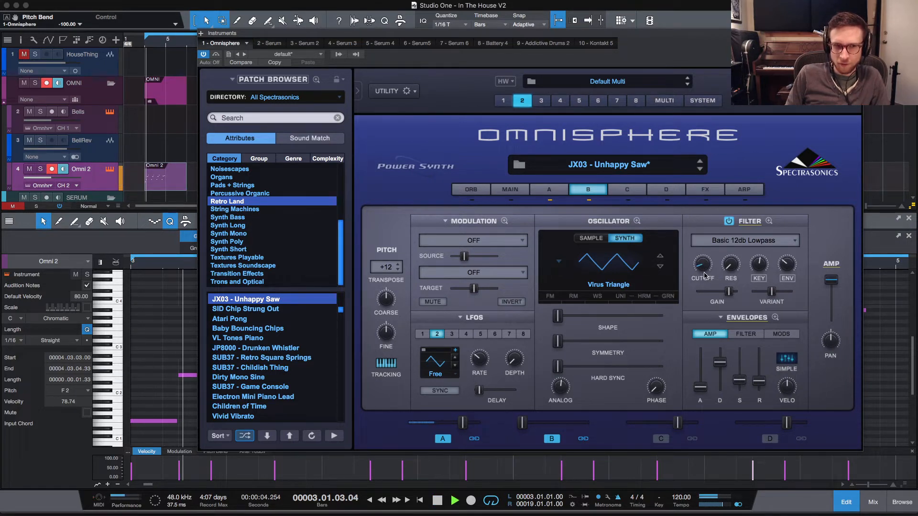
pyautogui.click(856, 34)
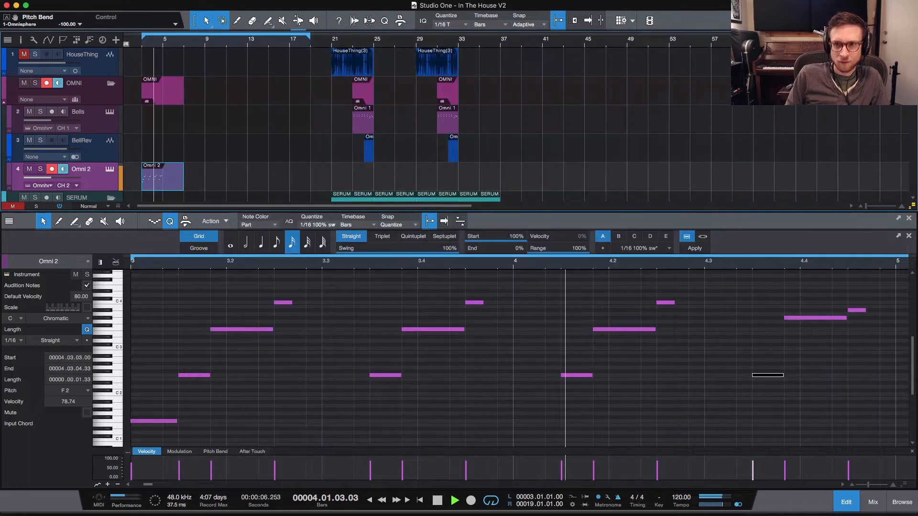
pyautogui.press('space')
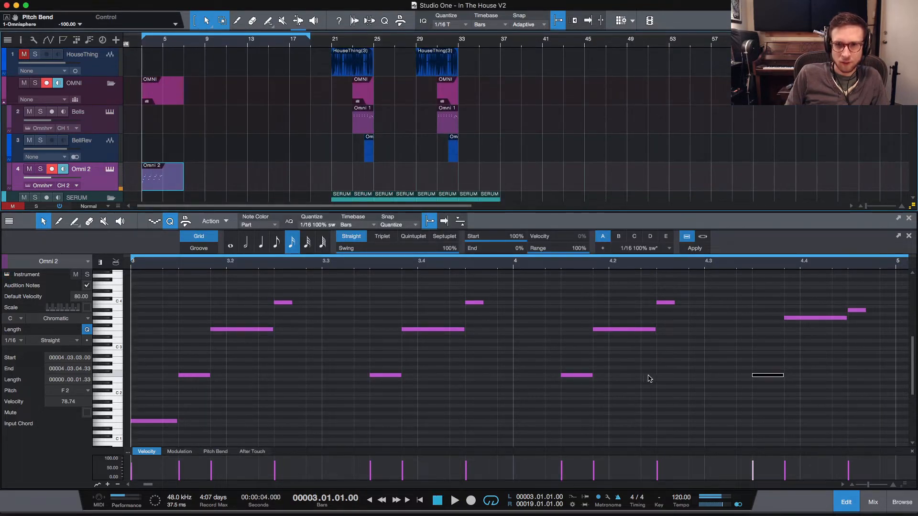
# Step: Find the Drums track and open its part starting at bar 3 in the note editor
pyautogui.click(651, 378)
pyautogui.hscroll(-5, 470, 382)
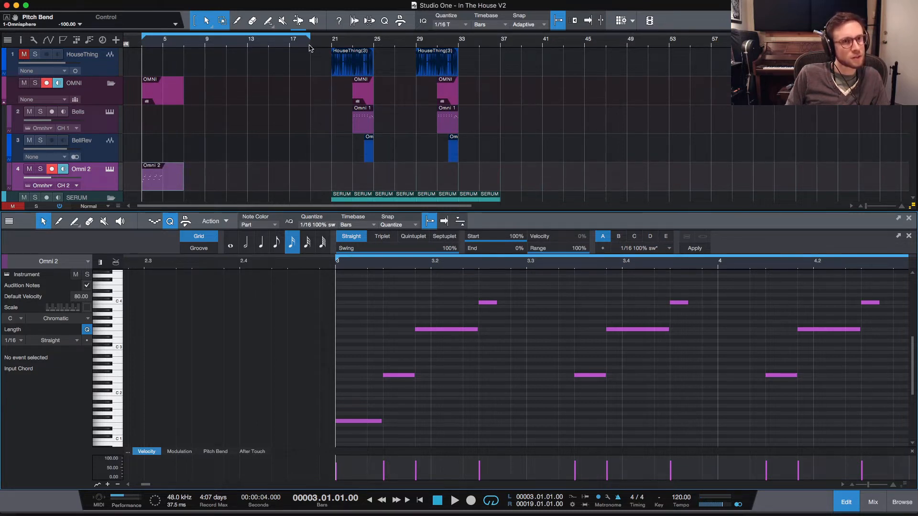
pyautogui.scroll(-15, 160, 152)
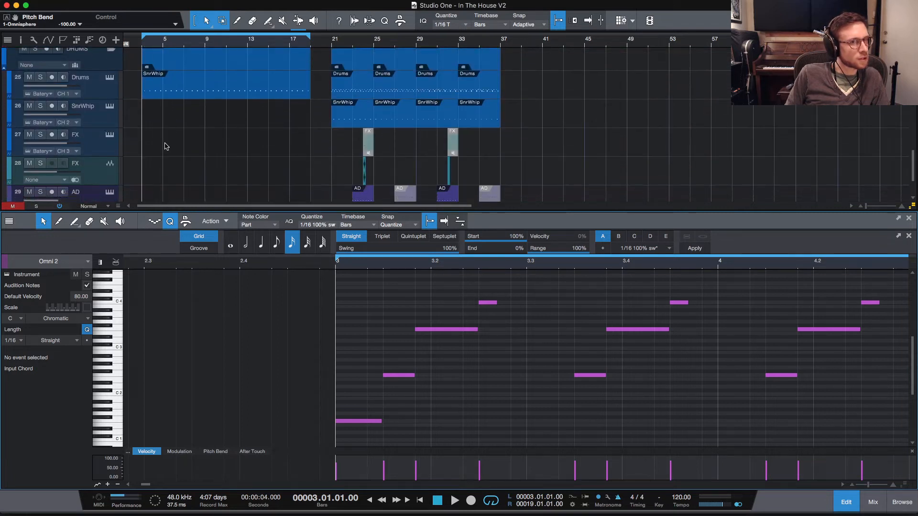
pyautogui.scroll(-2, 171, 110)
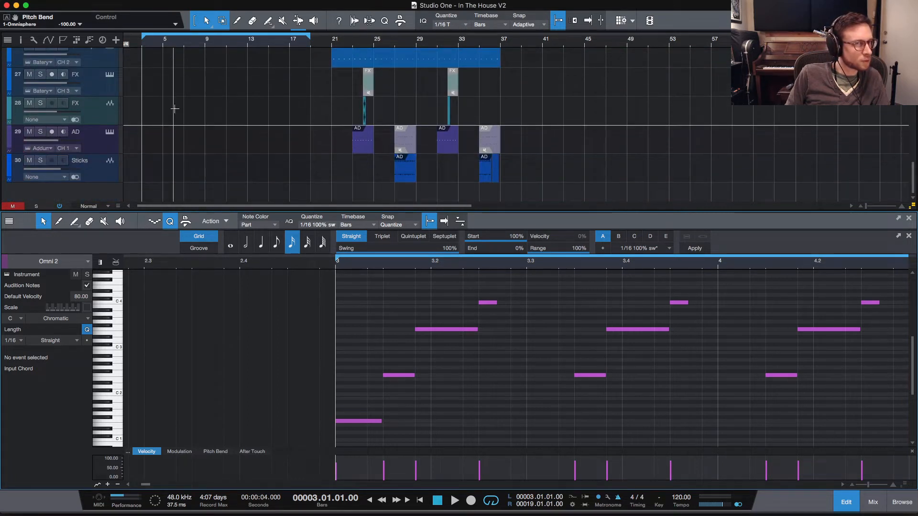
pyautogui.scroll(3, 181, 142)
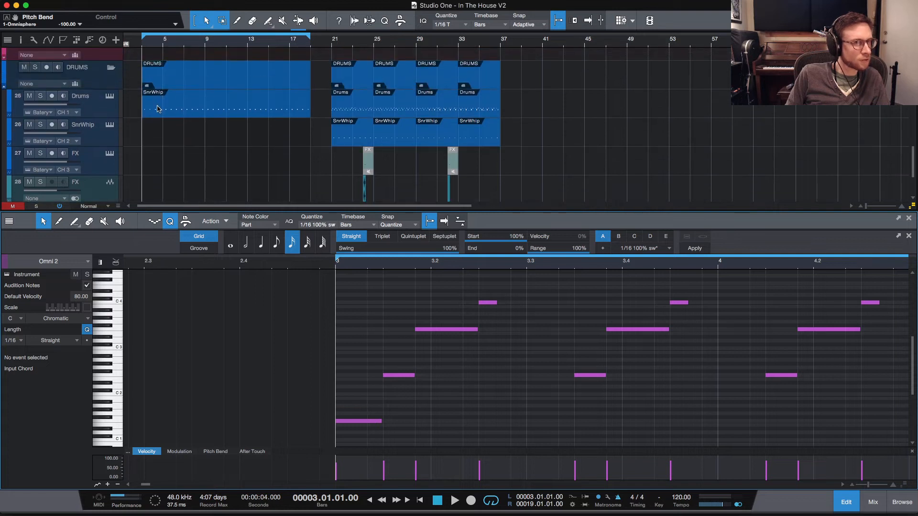
pyautogui.click(157, 109)
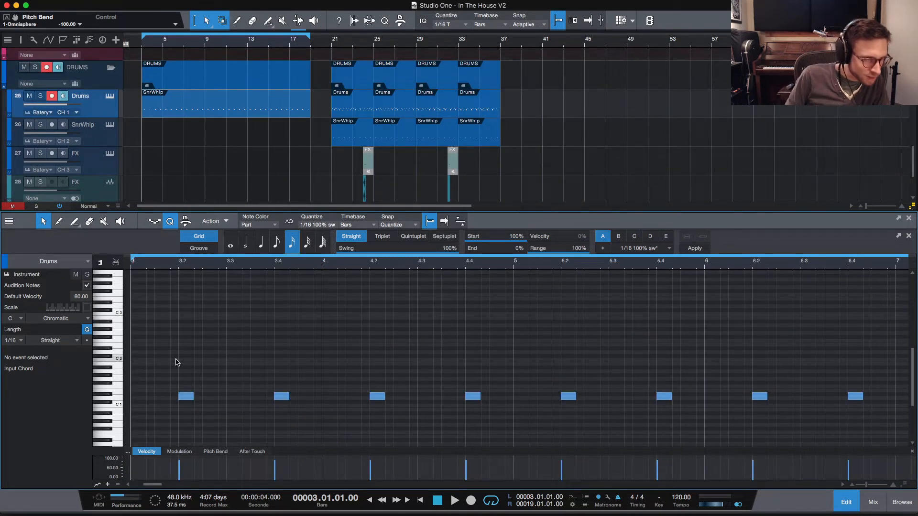
# Step: Add G#1 off-beat notes in the drum part at 3.1.3, 3.2.3, 3.3.3 and 3.4.3 and play the bar
pyautogui.click(136, 363)
pyautogui.moveTo(137, 363); pyautogui.dragTo(258, 376)
pyautogui.moveTo(257, 375); pyautogui.dragTo(305, 376)
pyautogui.press('space')
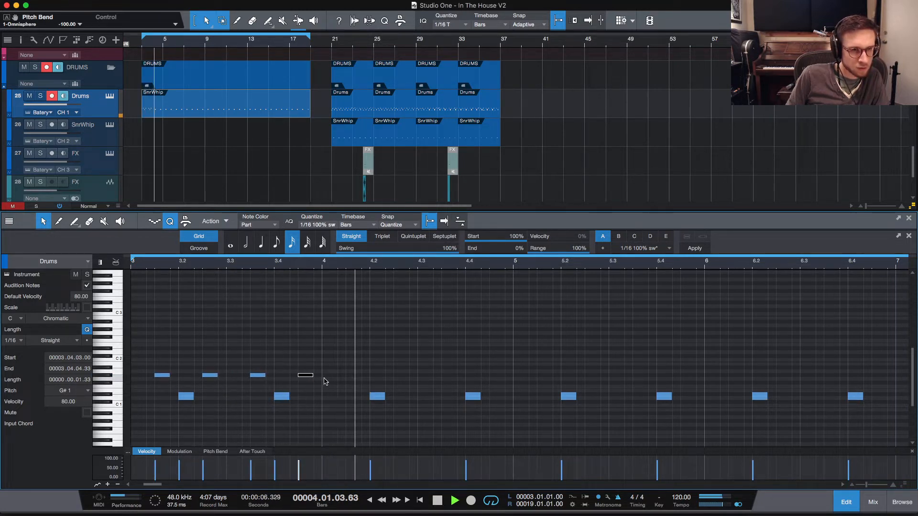
pyautogui.press('space')
pyautogui.press('space')
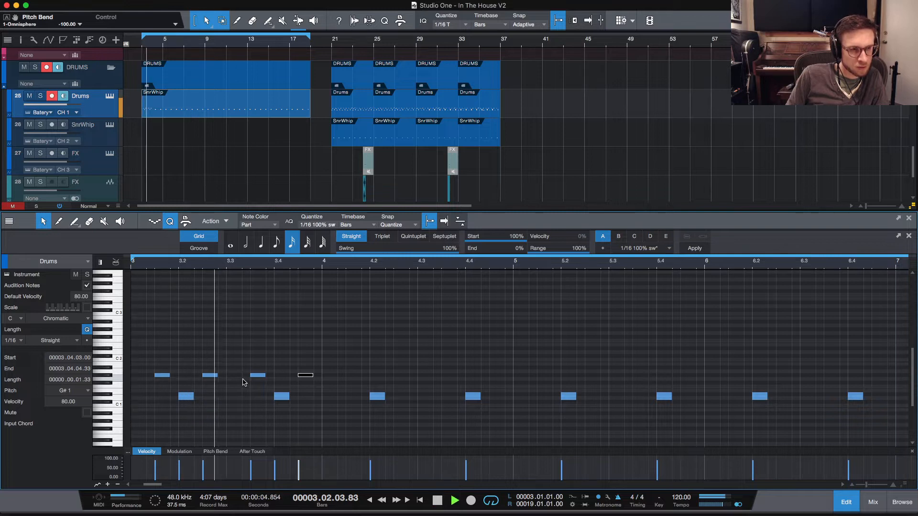
pyautogui.press('space')
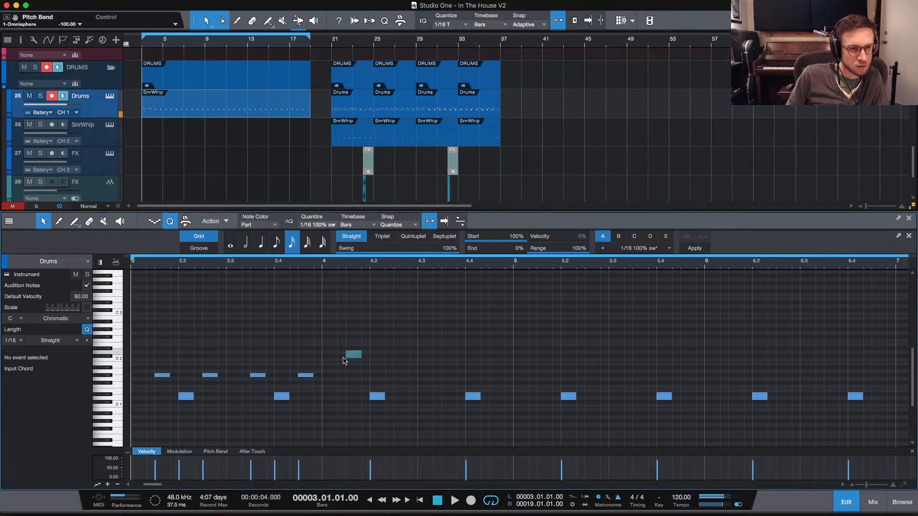
# Step: Duplicate the four G#1 notes of bar 3 three times to fill bars 4 to 6
pyautogui.moveTo(359, 353); pyautogui.dragTo(158, 387)
pyautogui.press('d')
pyautogui.press('d')
pyautogui.press('d')
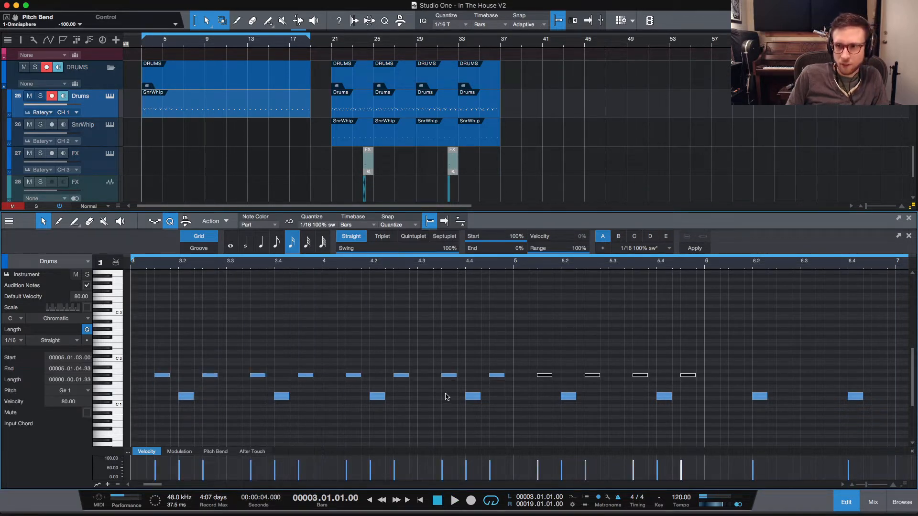
# Step: Play the arrangement from bar 3 repeatedly to check the new off-beat drum notes, and deselect the notes
pyautogui.press('space')
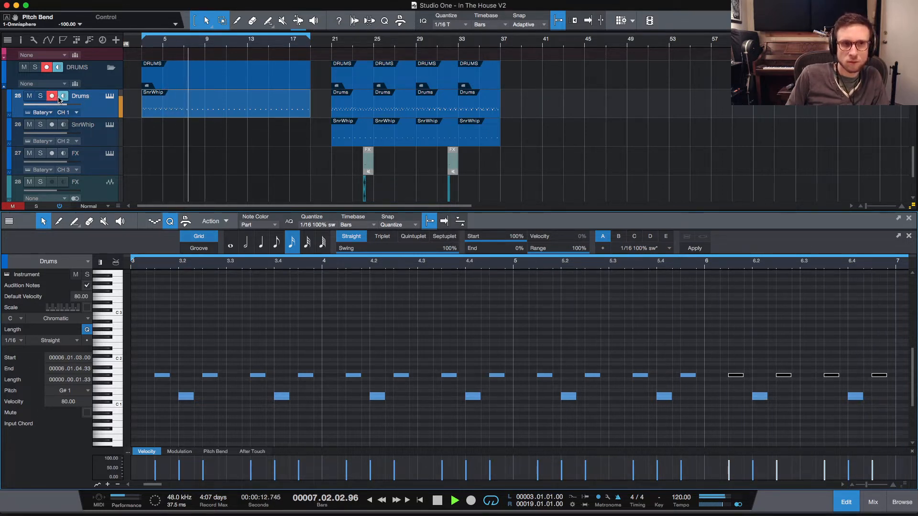
pyautogui.press('space')
pyautogui.press('space')
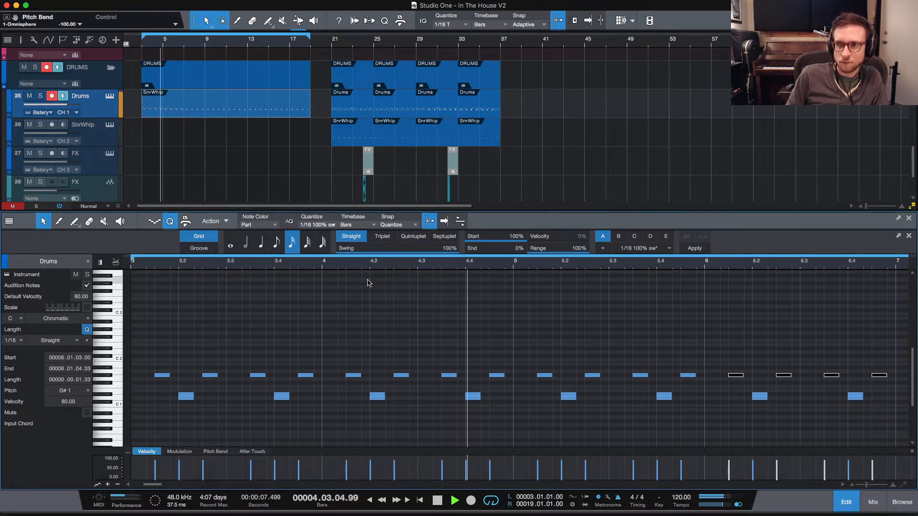
pyautogui.press('space')
pyautogui.press('space')
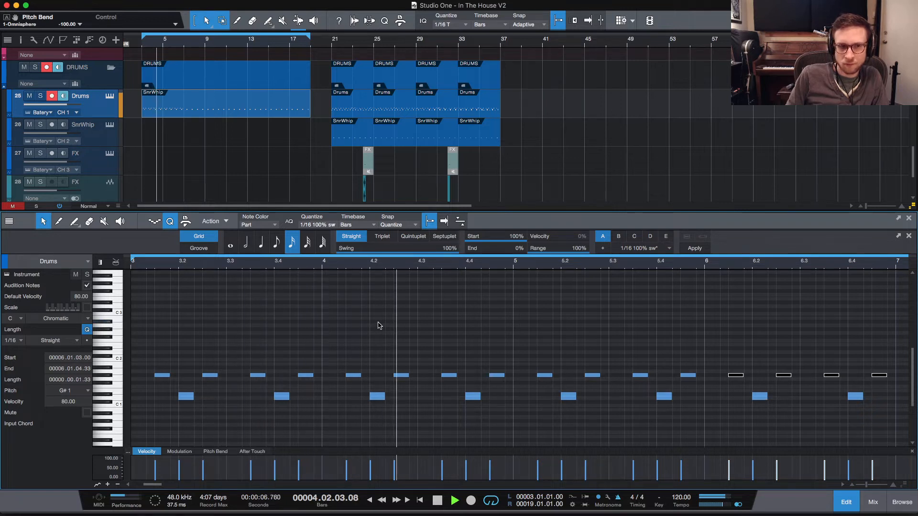
pyautogui.press('space')
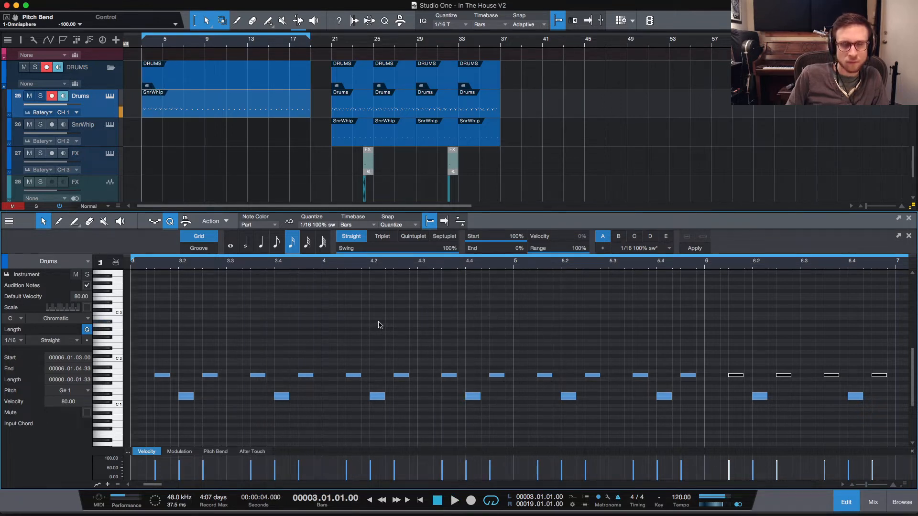
pyautogui.click(337, 330)
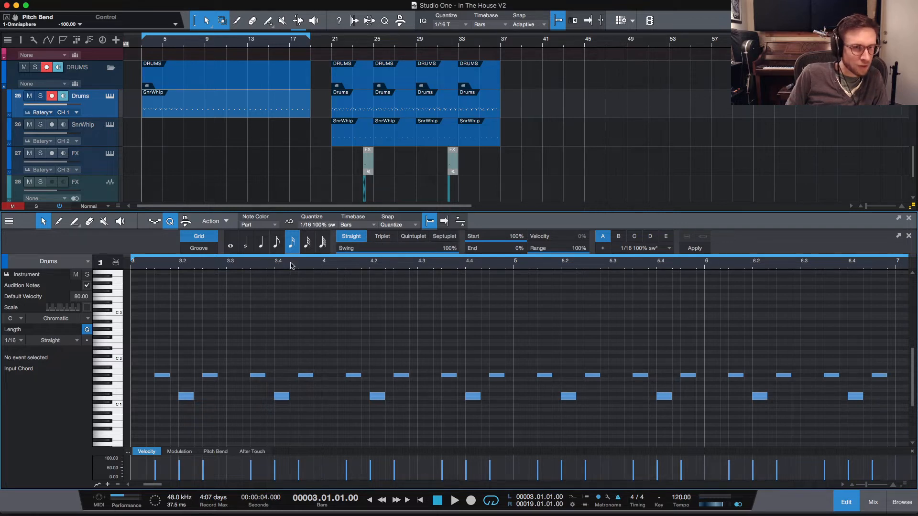
# Step: Show the Omni 2 part in the note editor and listen to the arrangement from bar 21
pyautogui.scroll(15, 188, 112)
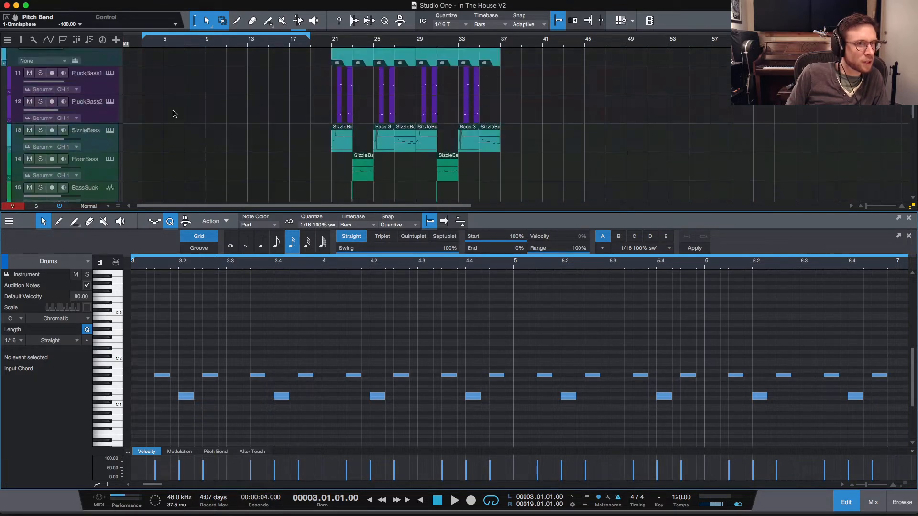
pyautogui.scroll(2, 189, 120)
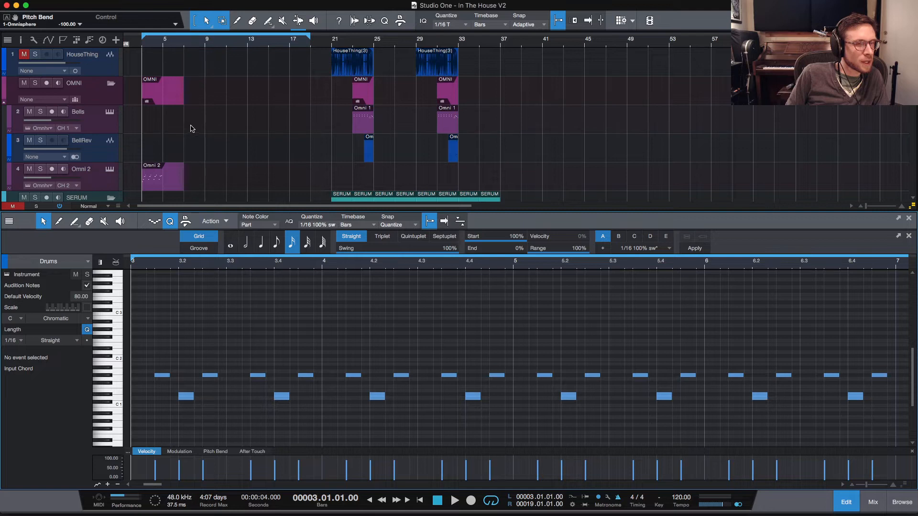
pyautogui.click(161, 185)
pyautogui.click(332, 44)
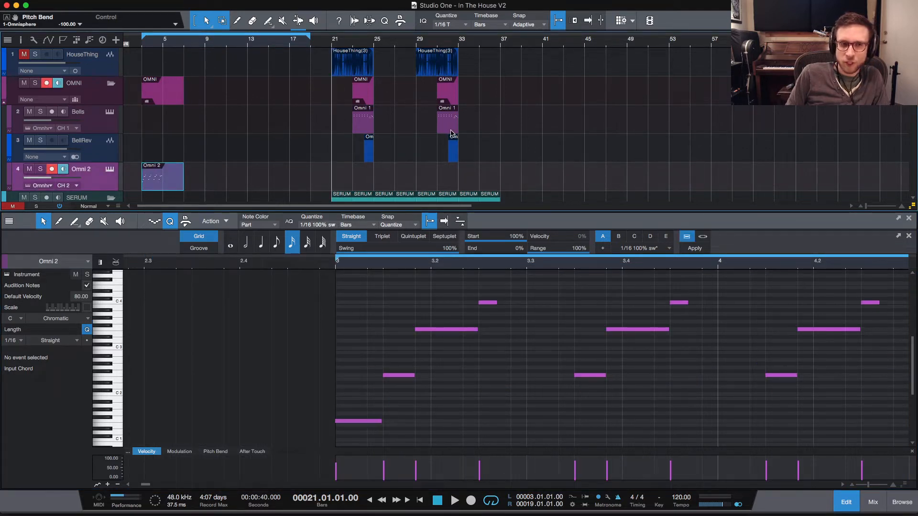
pyautogui.scroll(-10, 454, 133)
pyautogui.press('space')
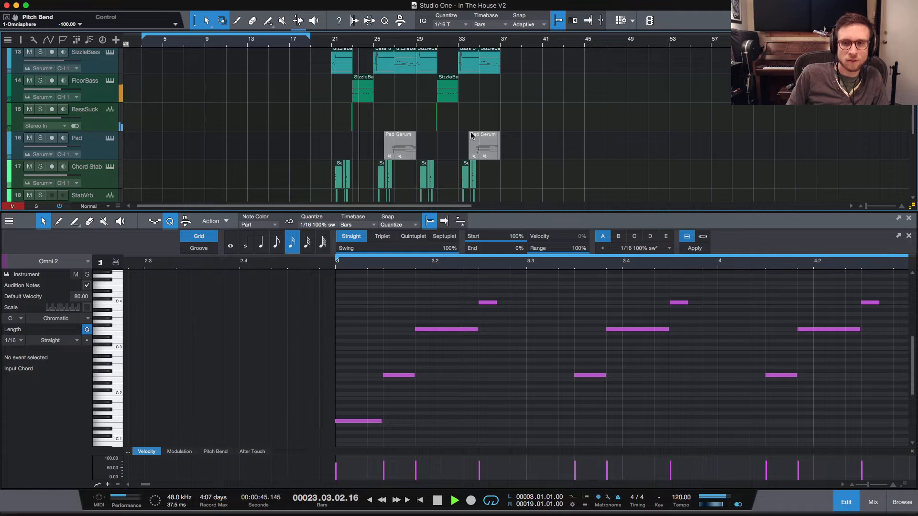
pyautogui.press('space')
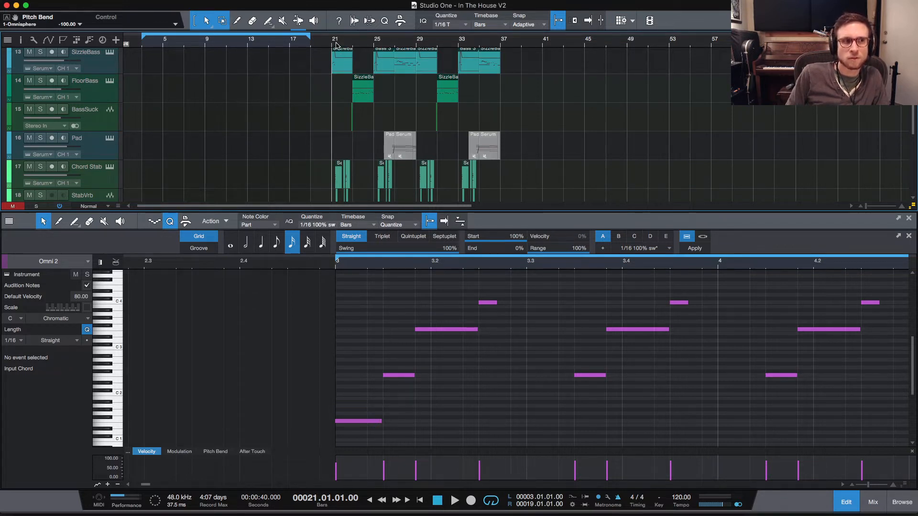
# Step: Move the playback position back to bar 3 and play the new section for comparison
pyautogui.scroll(10, 158, 101)
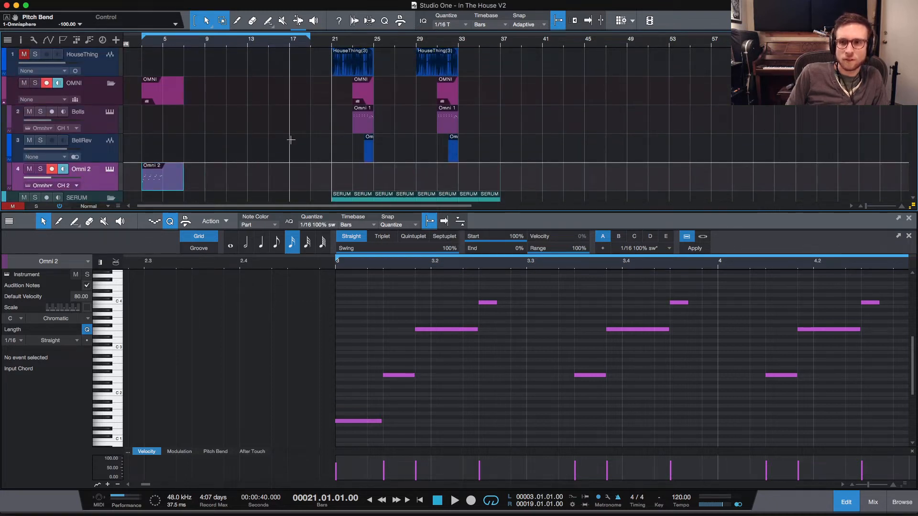
pyautogui.scroll(-15, 289, 131)
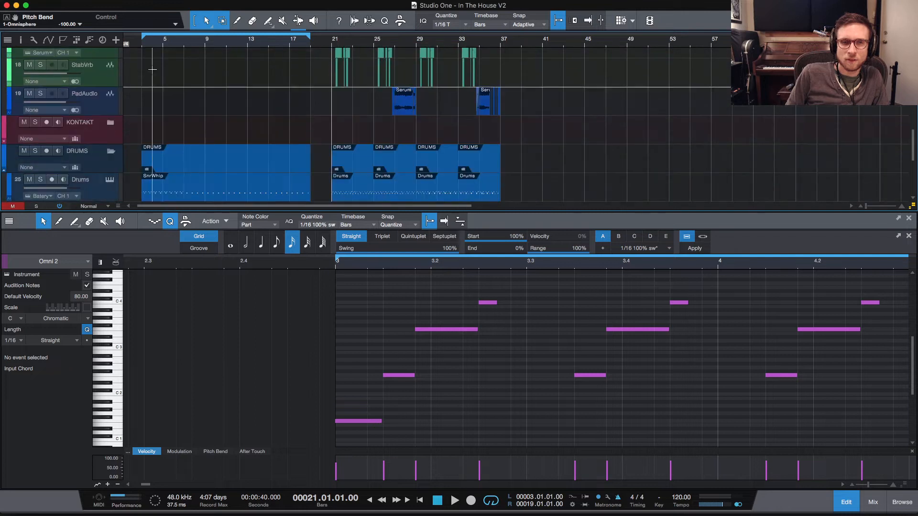
pyautogui.click(142, 45)
pyautogui.press('space')
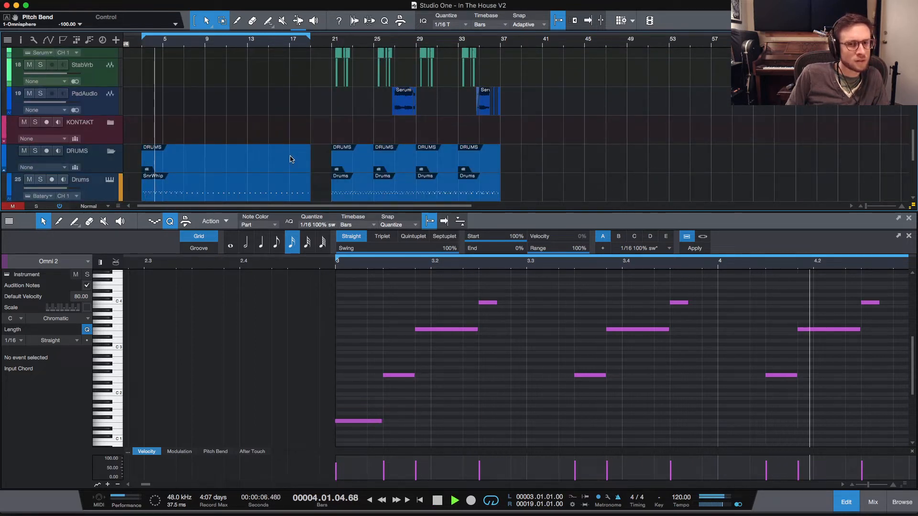
# Step: Record a new take on the Omni 2 synth track, starting at bar 21 and stopping at bar 29
pyautogui.press('space')
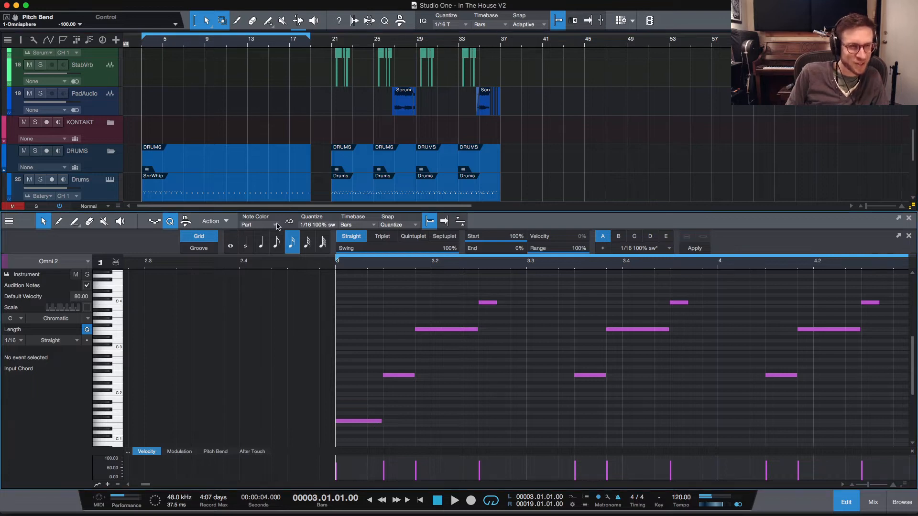
pyautogui.scroll(-6, 268, 142)
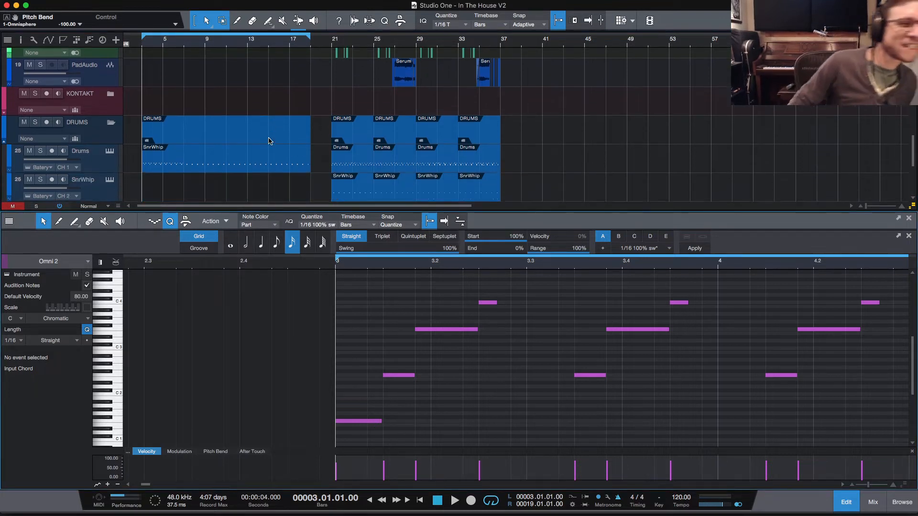
pyautogui.click(333, 43)
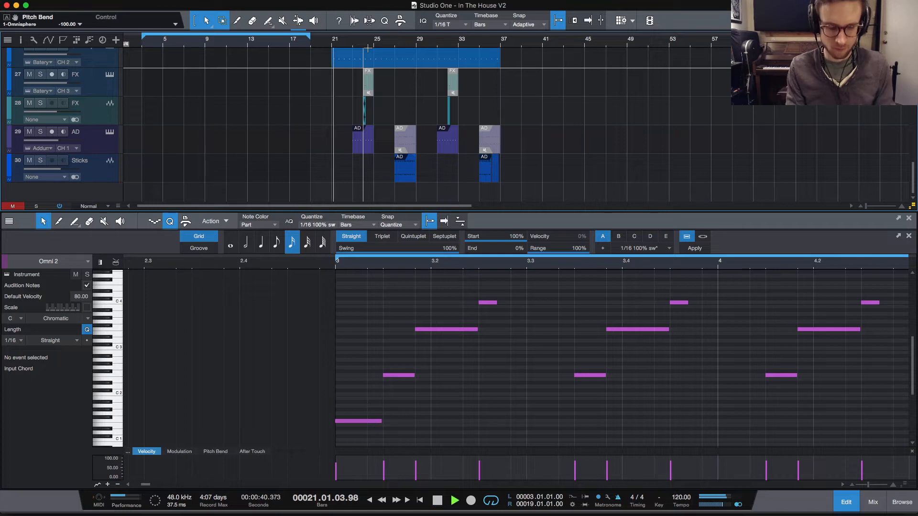
pyautogui.press('KP_Multiply')
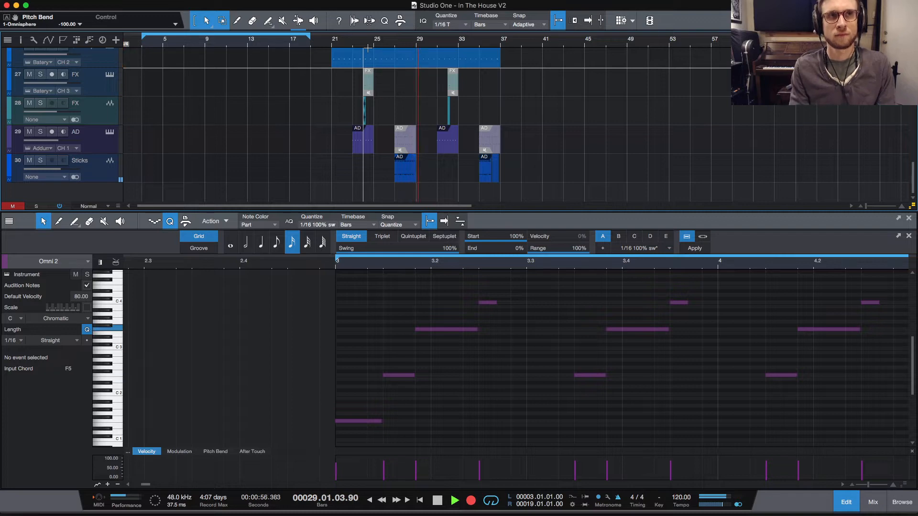
pyautogui.press('space')
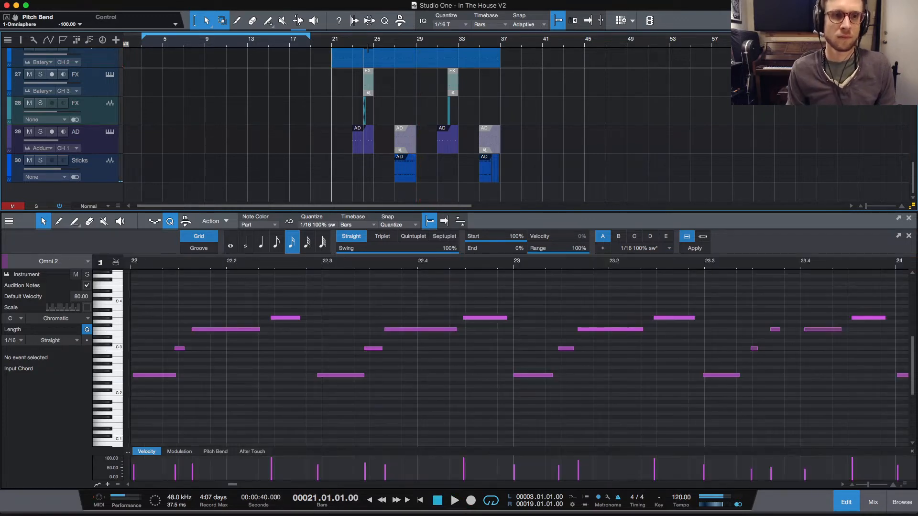
# Step: Play the recorded Omni 2 part from bar 22 to review it and delete it from the arrangement
pyautogui.scroll(15, 418, 192)
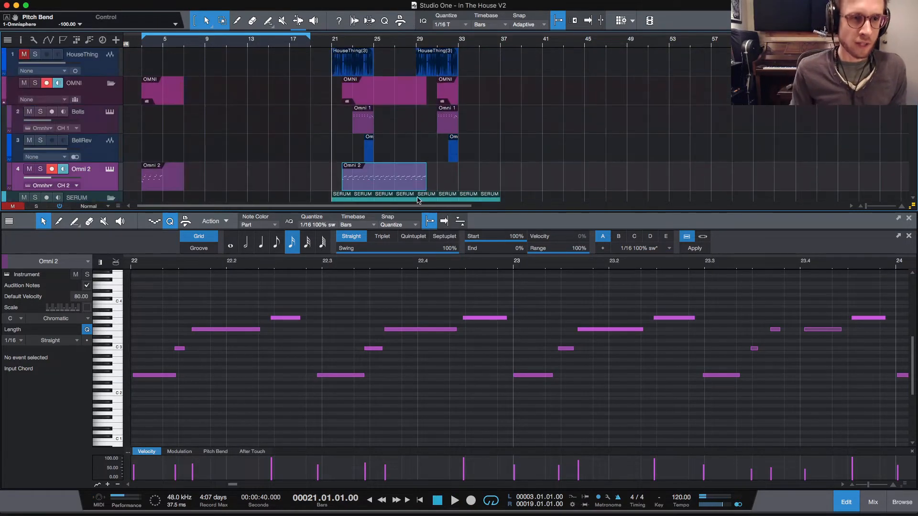
pyautogui.click(344, 44)
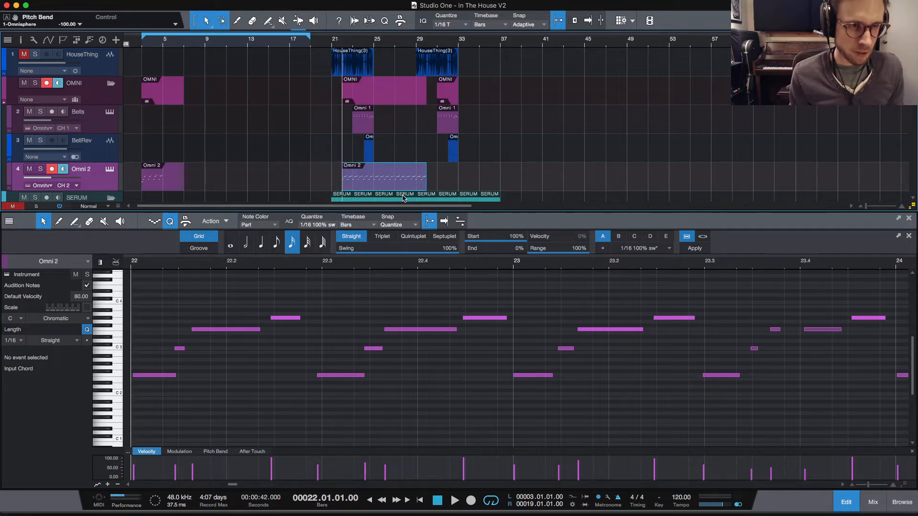
pyautogui.click(462, 325)
pyautogui.press('w')
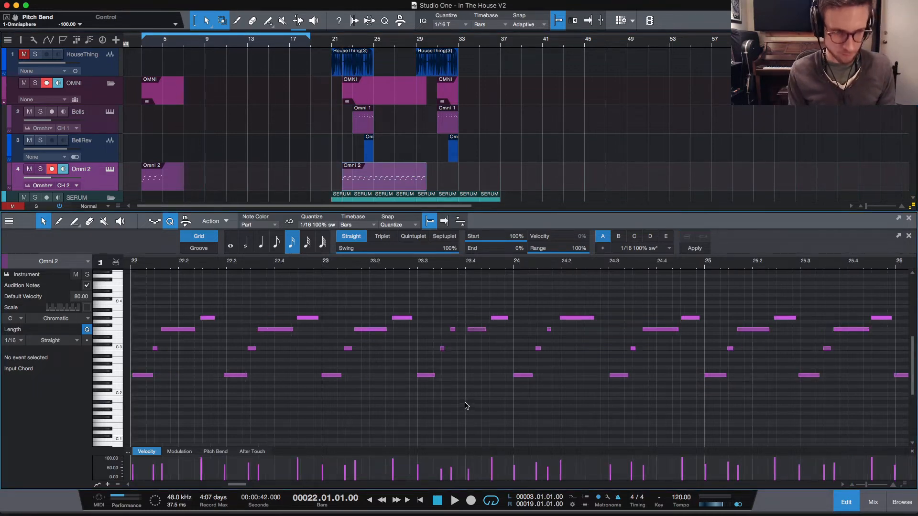
pyautogui.press('space')
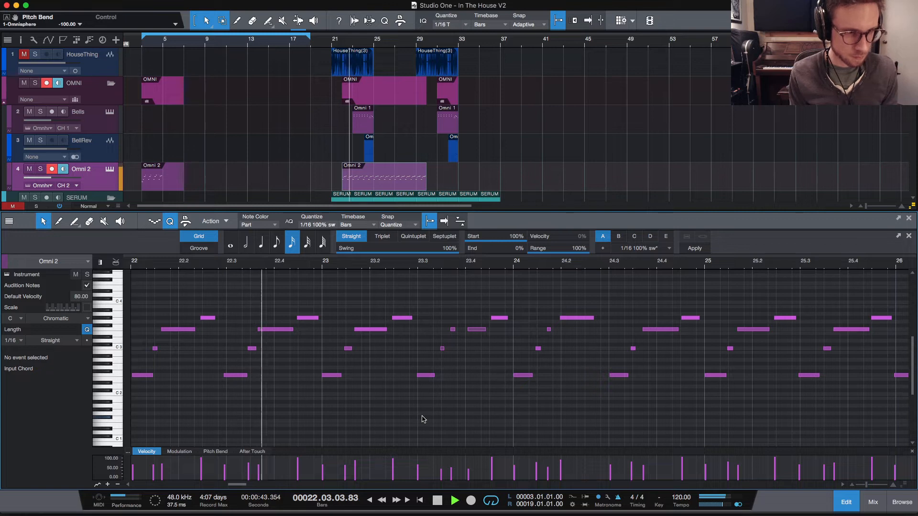
pyautogui.press('e')
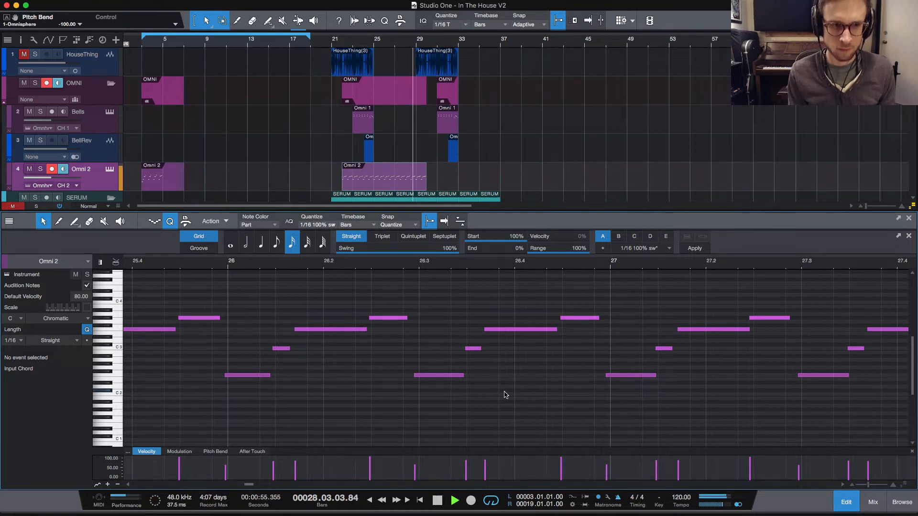
pyautogui.press('space')
pyautogui.click(385, 185)
pyautogui.press('Delete')
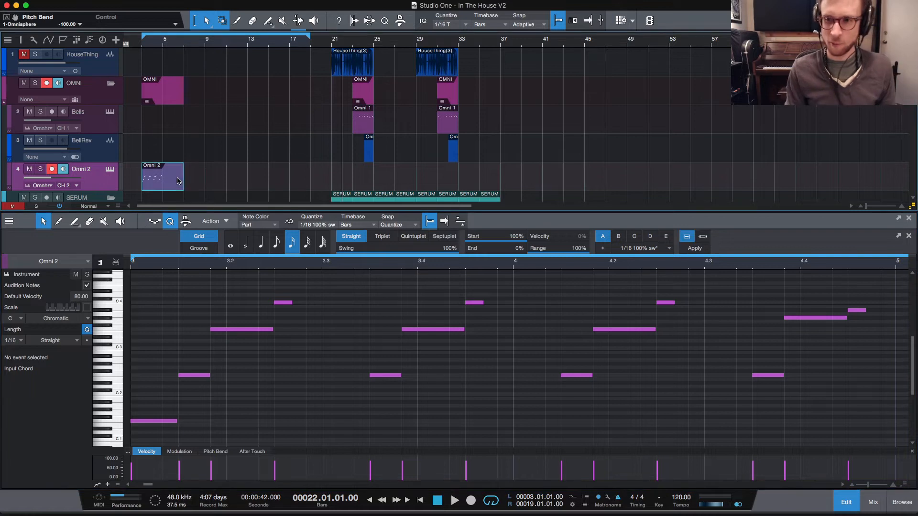
# Step: Quantize all notes of the Omni 2 part at bar 3 to a straight 1/16 grid with 0% swing
pyautogui.hscroll(-1, 287, 189)
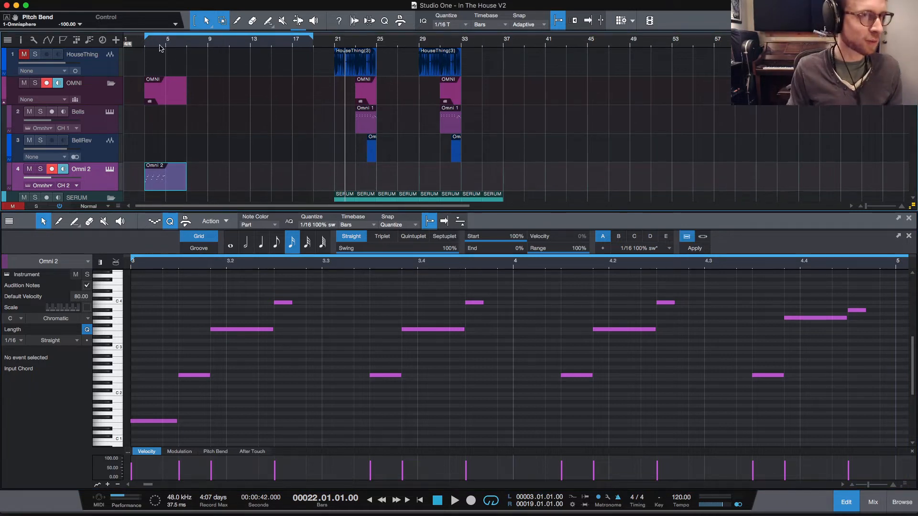
pyautogui.click(144, 47)
pyautogui.press('e')
pyautogui.press('e')
pyautogui.press('e')
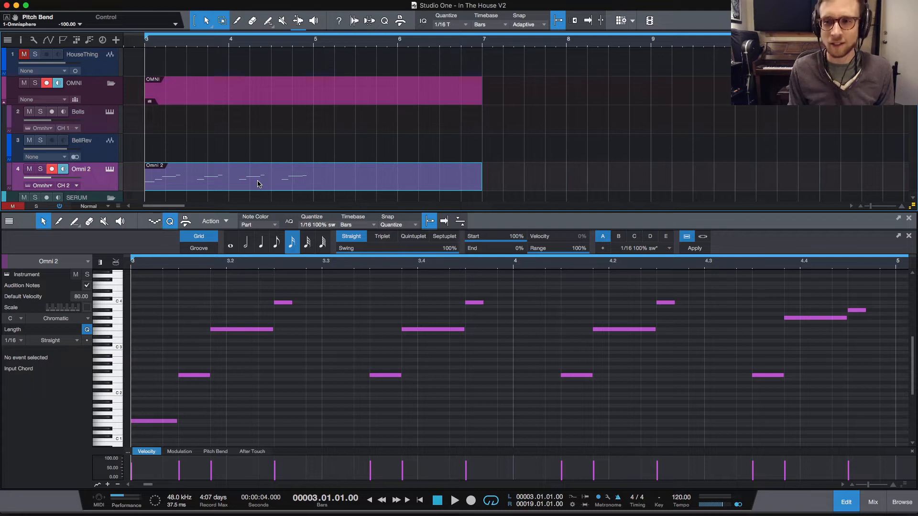
pyautogui.click(221, 290)
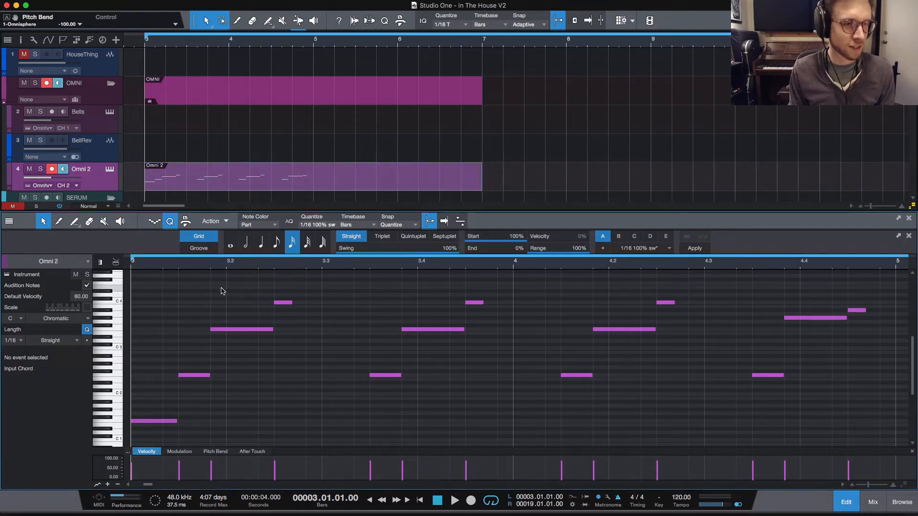
pyautogui.moveTo(380, 249); pyautogui.dragTo(72, 264)
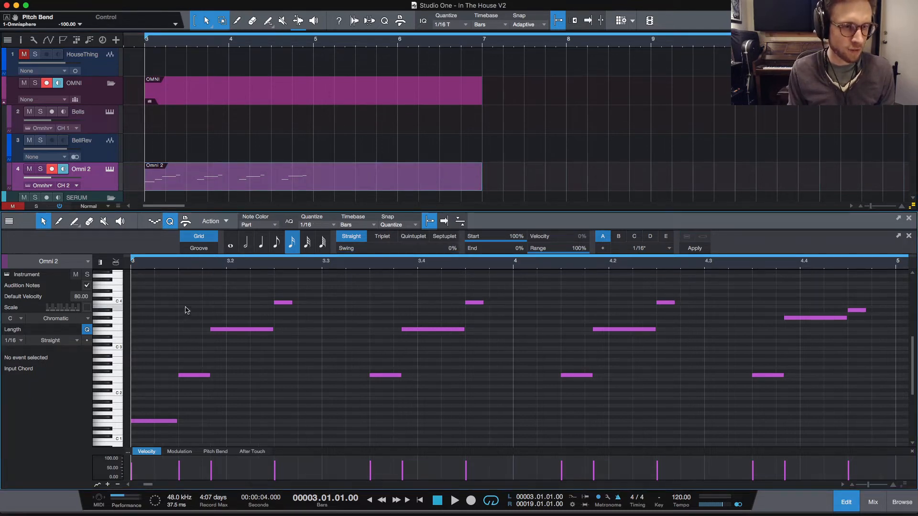
pyautogui.press('super+a')
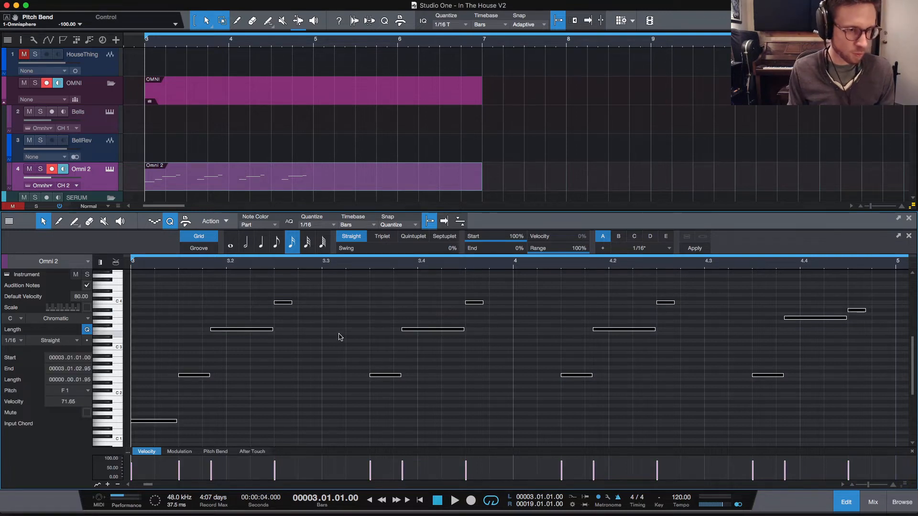
pyautogui.press('q')
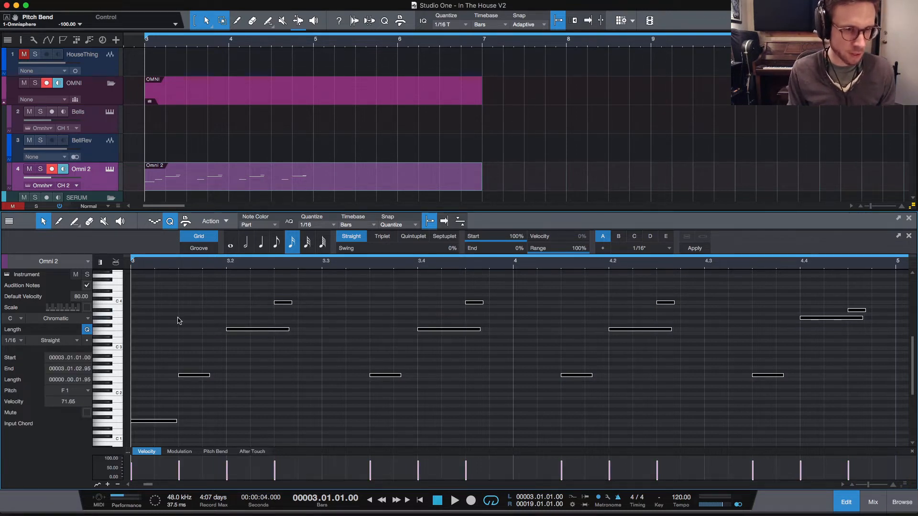
# Step: Move the first three F3 notes one sixteenth earlier, the first one to 3.01.04.00, and play the part from bar 3
pyautogui.moveTo(178, 317); pyautogui.dragTo(629, 331)
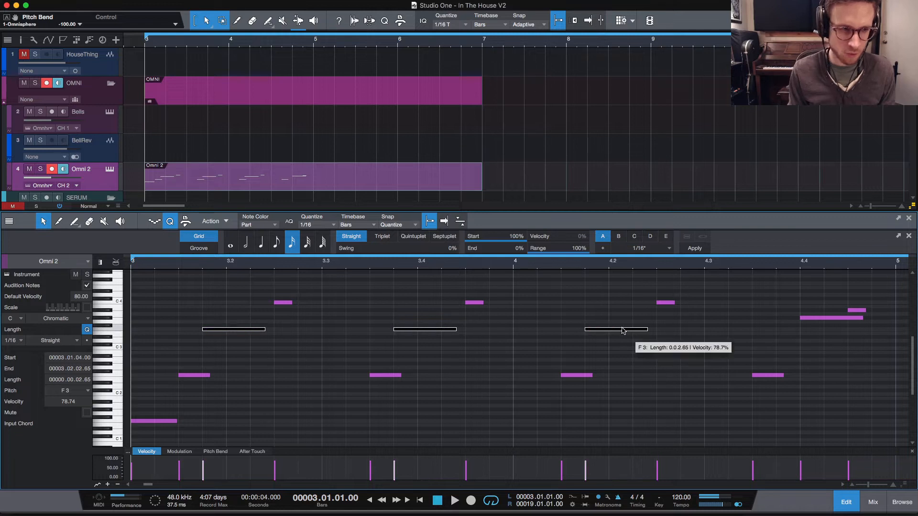
pyautogui.press('space')
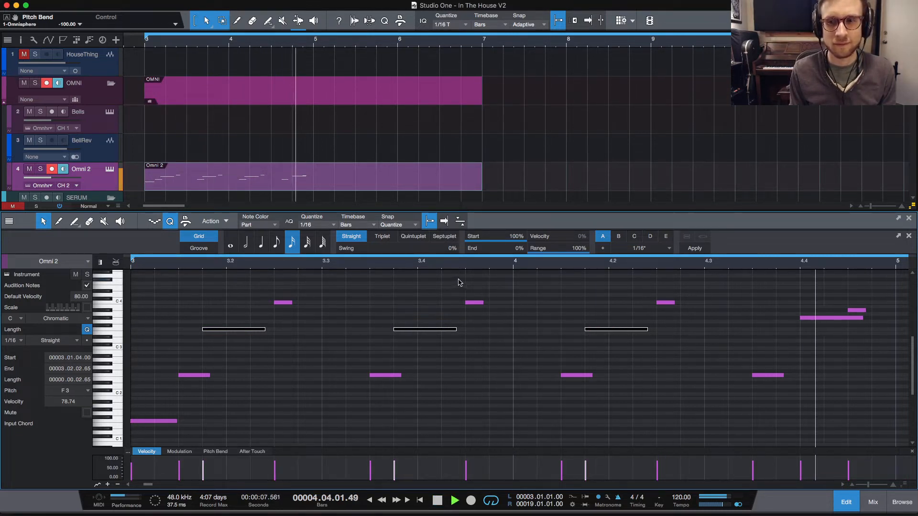
pyautogui.press('space')
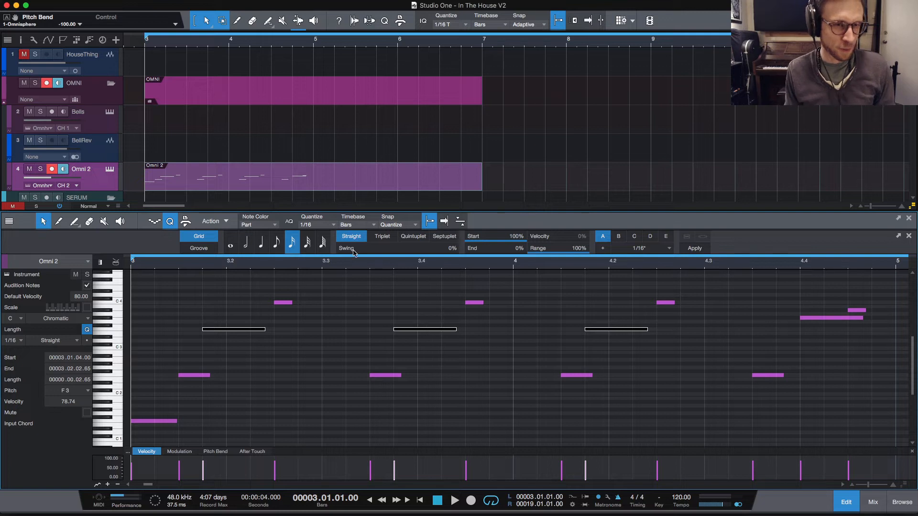
# Step: Set the quantize swing to 100% and delete the Omni 2 part at bar 3
pyautogui.moveTo(354, 252); pyautogui.dragTo(575, 262)
pyautogui.click(327, 336)
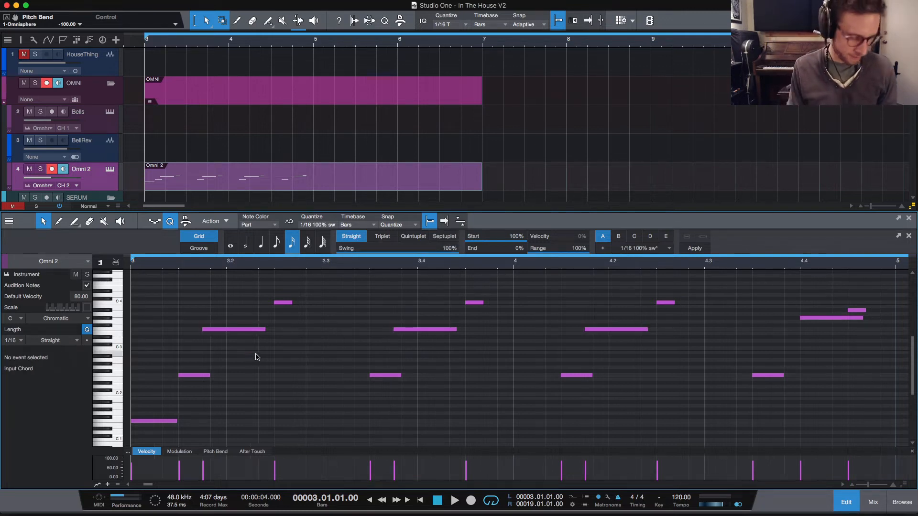
pyautogui.click(233, 186)
pyautogui.press('Delete')
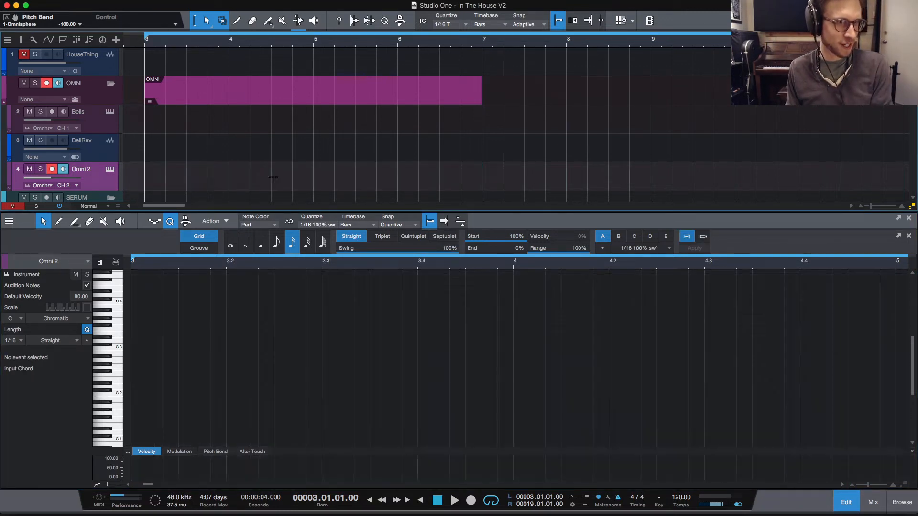
# Step: Add two F#1 hits to the Drums part by copying the first G#1 note to 3.01.02.33 and 3.02.04.33
pyautogui.scroll(-10, 267, 179)
pyautogui.scroll(-5, 267, 179)
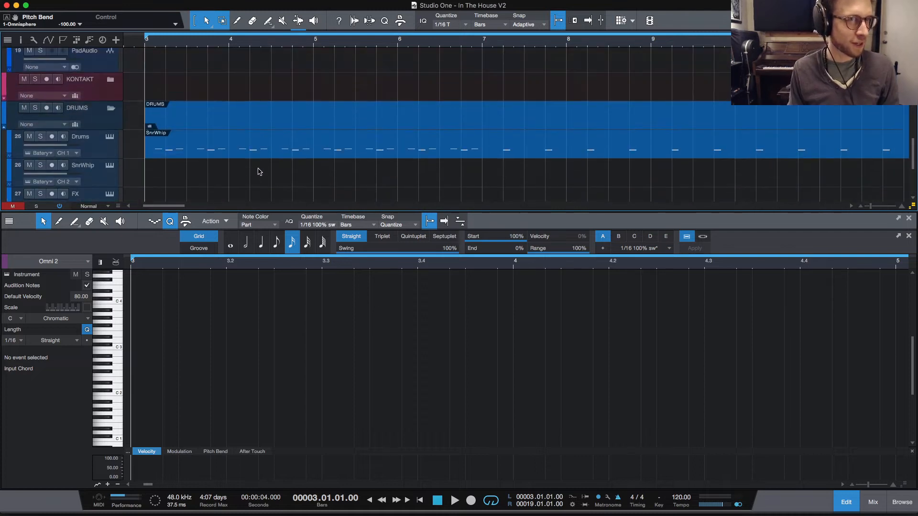
pyautogui.click(206, 153)
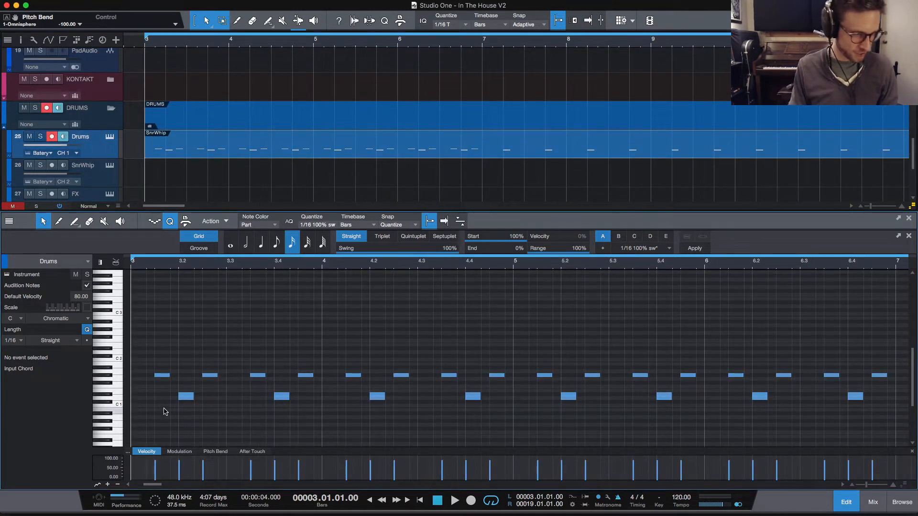
pyautogui.moveTo(163, 376); pyautogui.dragTo(154, 383)
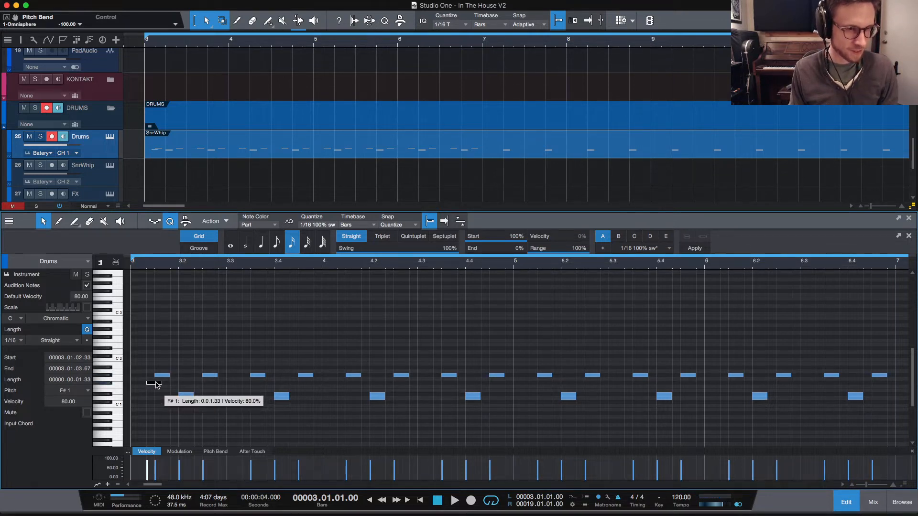
pyautogui.moveTo(155, 383); pyautogui.dragTo(226, 383)
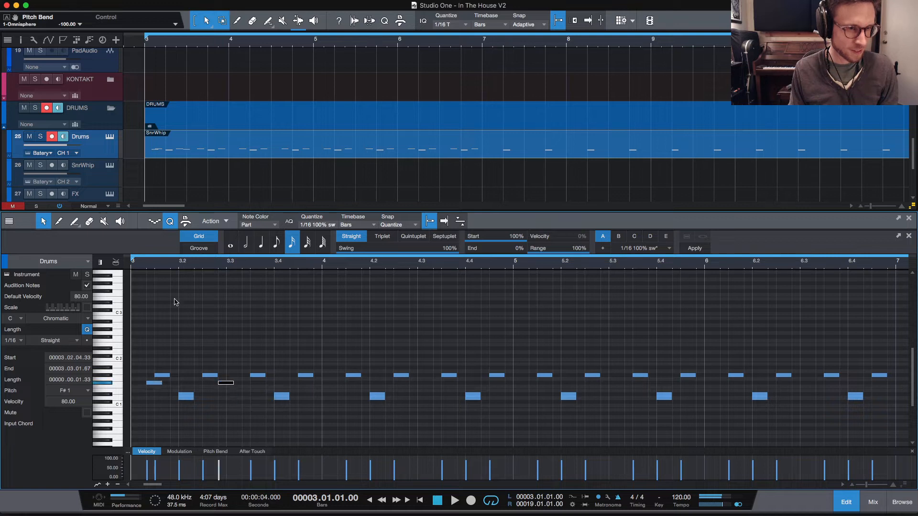
# Step: Copy the second F#1 drum hit to 3.03.02.33, playing the pattern from bar 3 before and after to check it
pyautogui.click(232, 290)
pyautogui.press('space')
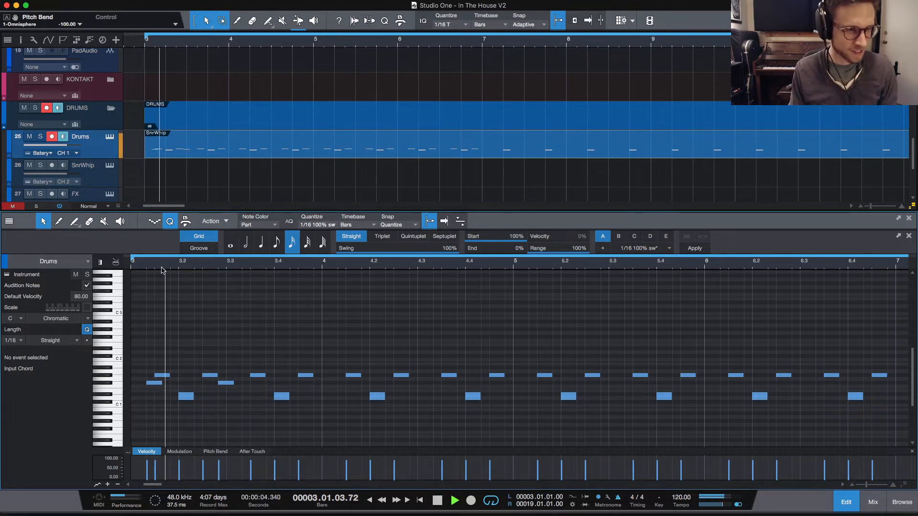
pyautogui.press('space')
pyautogui.moveTo(230, 386); pyautogui.dragTo(254, 385)
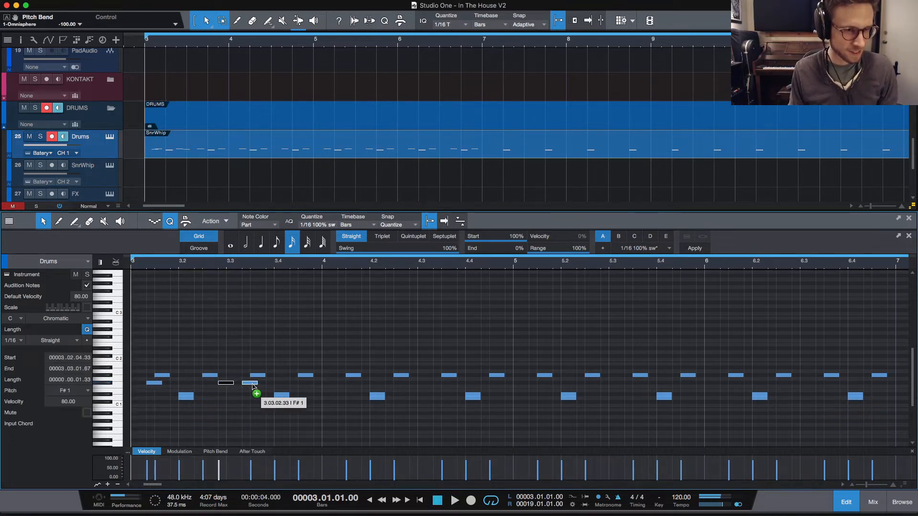
pyautogui.press('space')
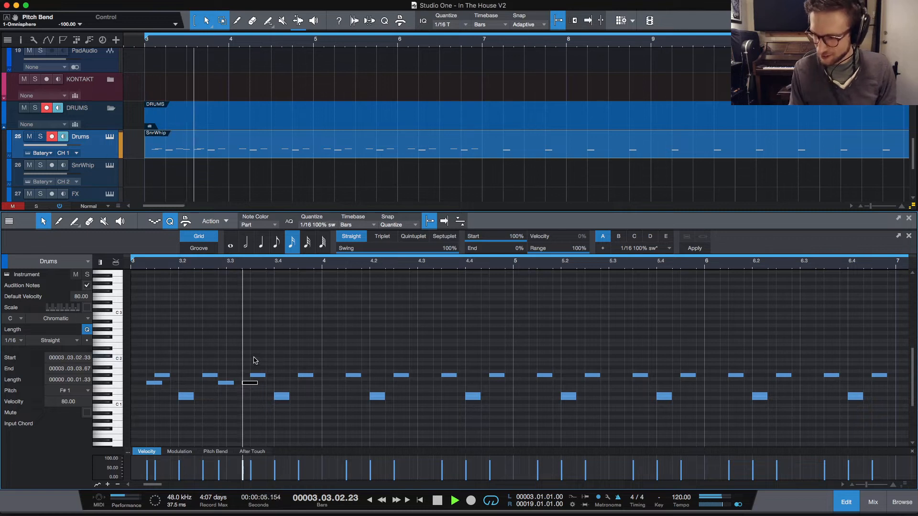
pyautogui.press('space')
# Step: Add a fourth, short F#1 hit at the end of bar 3 and shorten the other three to a length of 0.0.0.67
pyautogui.moveTo(250, 386); pyautogui.dragTo(147, 381)
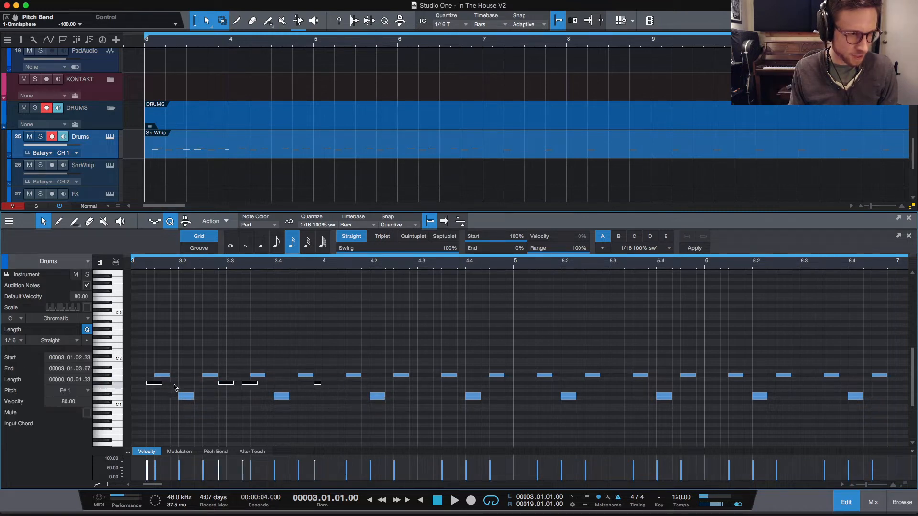
pyautogui.moveTo(290, 387); pyautogui.dragTo(105, 384)
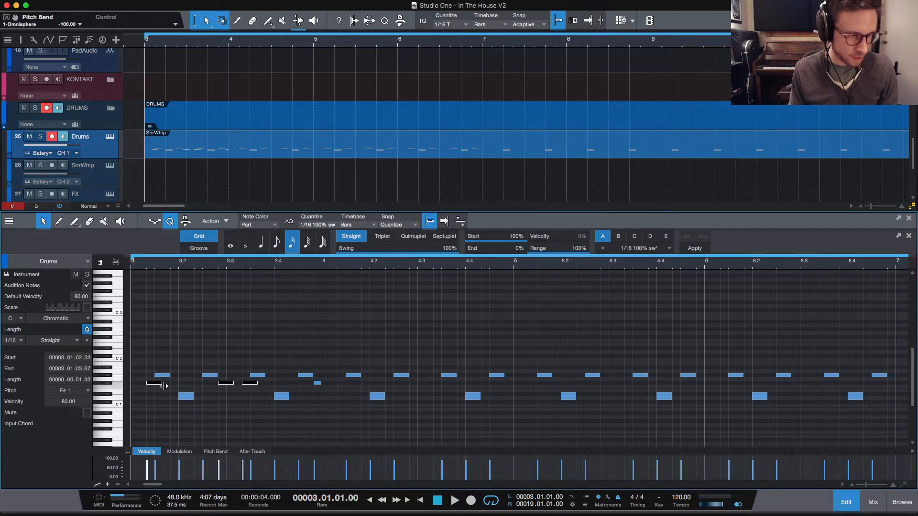
pyautogui.moveTo(163, 386); pyautogui.dragTo(156, 386)
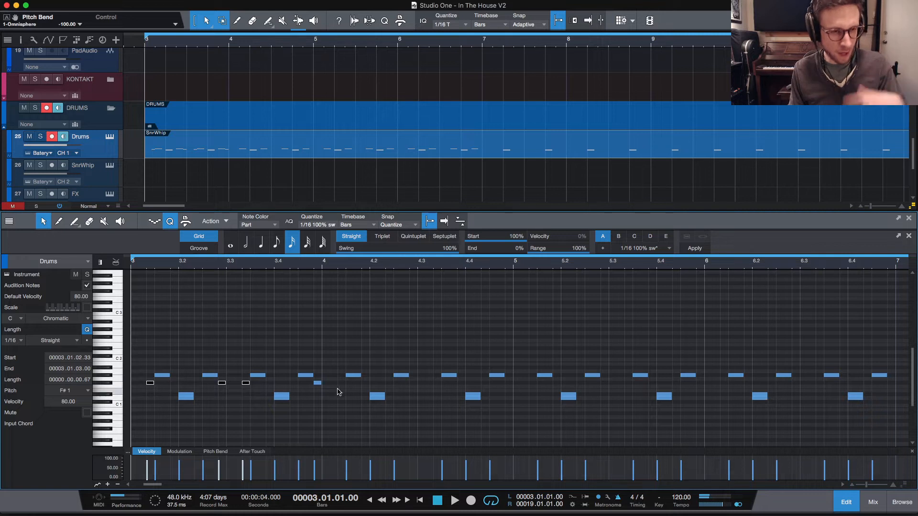
# Step: Duplicate the four F#1 hits of bar 3 into bars 4 to 6 and play the section with the loop range ending at bar 7
pyautogui.moveTo(337, 378); pyautogui.dragTo(138, 393)
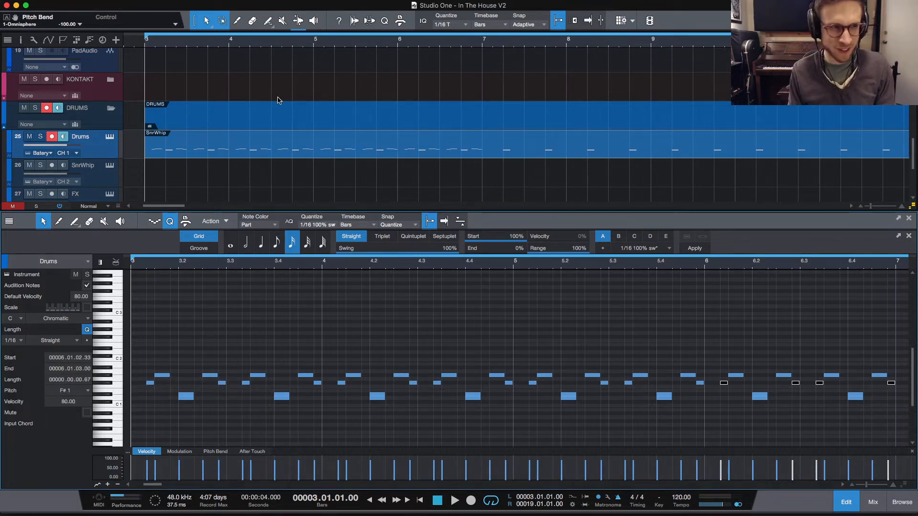
pyautogui.press('w')
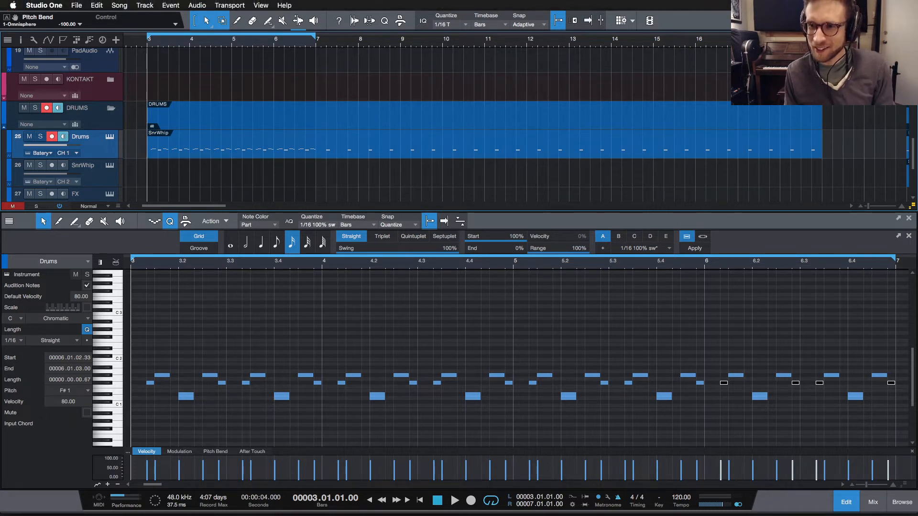
pyautogui.press('space')
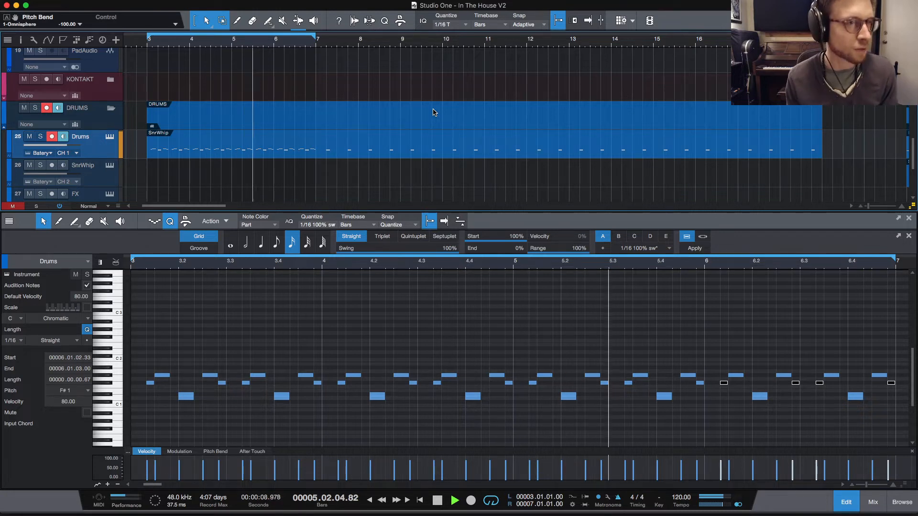
# Step: Record a new synth pattern on the Omni 2 track from bar 3 to bar 7 while the drums play
pyautogui.scroll(2, 180, 74)
pyautogui.scroll(10, 180, 74)
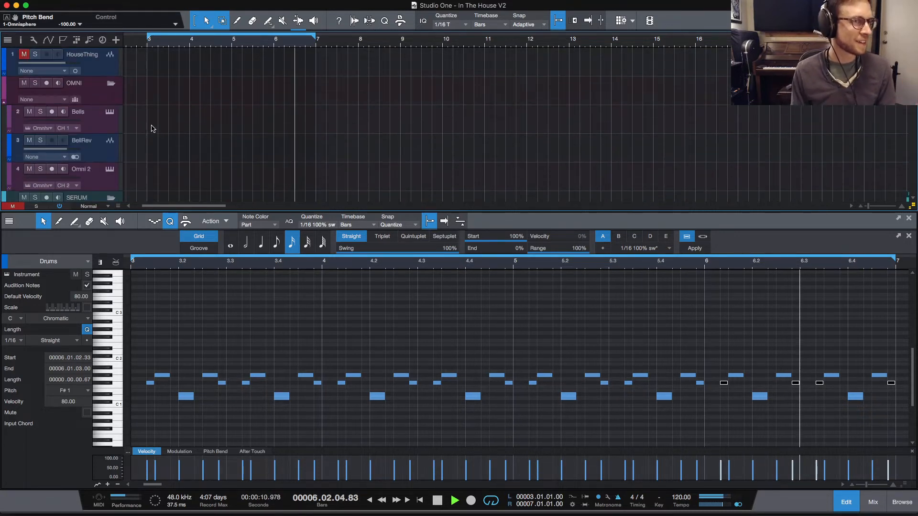
pyautogui.click(95, 178)
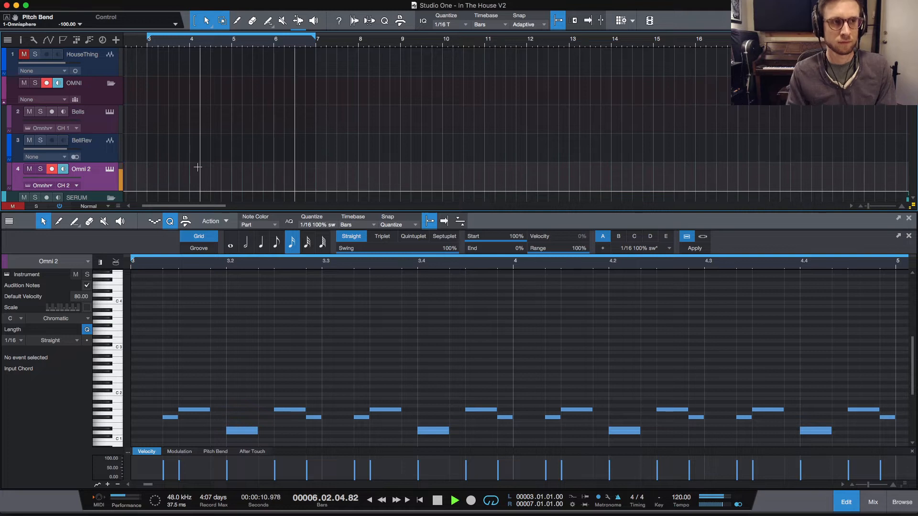
pyautogui.press('space')
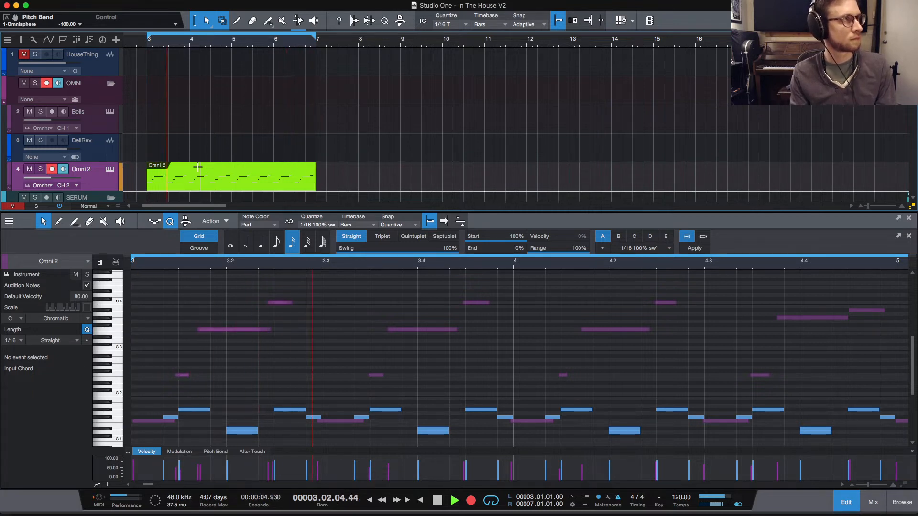
pyautogui.press('KP_Multiply')
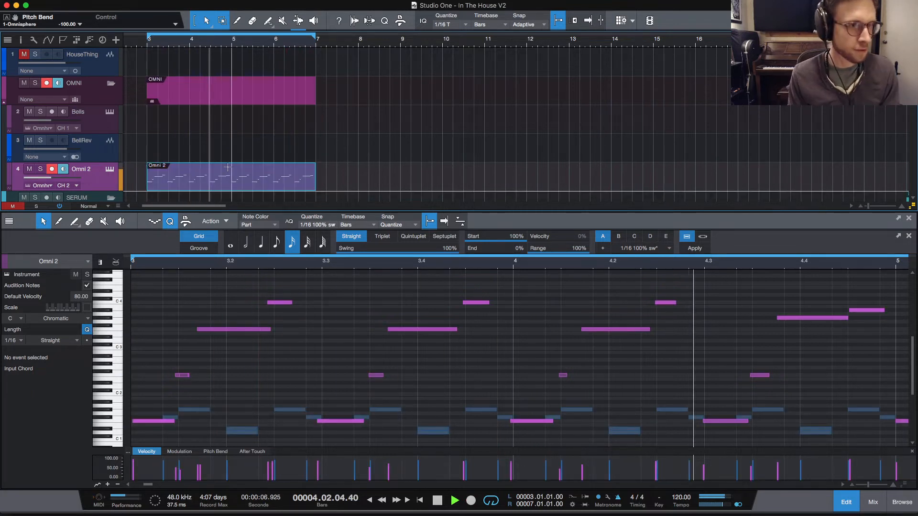
# Step: Delete the recorded Omni 2 notes of bars 3 and 4 and stop playback
pyautogui.click(315, 417)
pyautogui.press('w')
pyautogui.press('w')
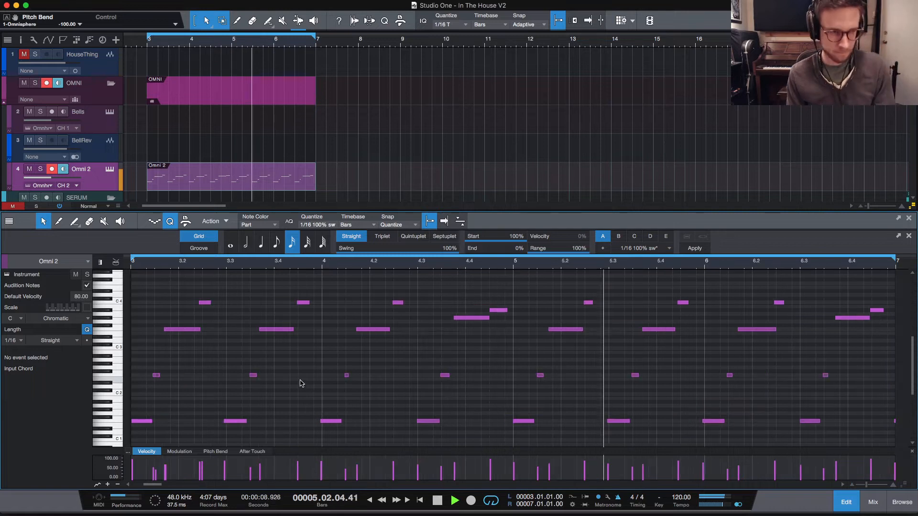
pyautogui.moveTo(501, 277); pyautogui.dragTo(304, 449)
pyautogui.press('Delete')
pyautogui.scroll(-1, 371, 365)
pyautogui.press('space')
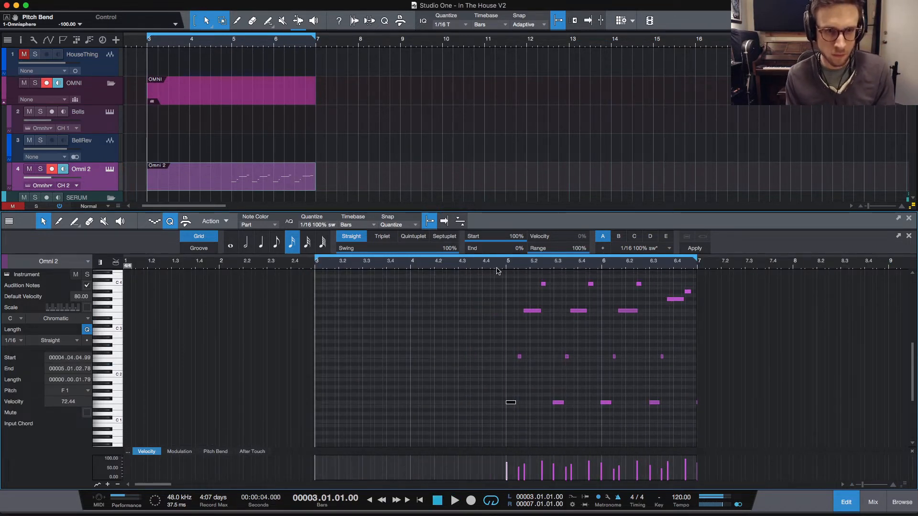
# Step: Quantize the remaining Omni 2 notes to 1/16 triplets and play them from bar 5
pyautogui.moveTo(478, 274); pyautogui.dragTo(778, 447)
pyautogui.press('e')
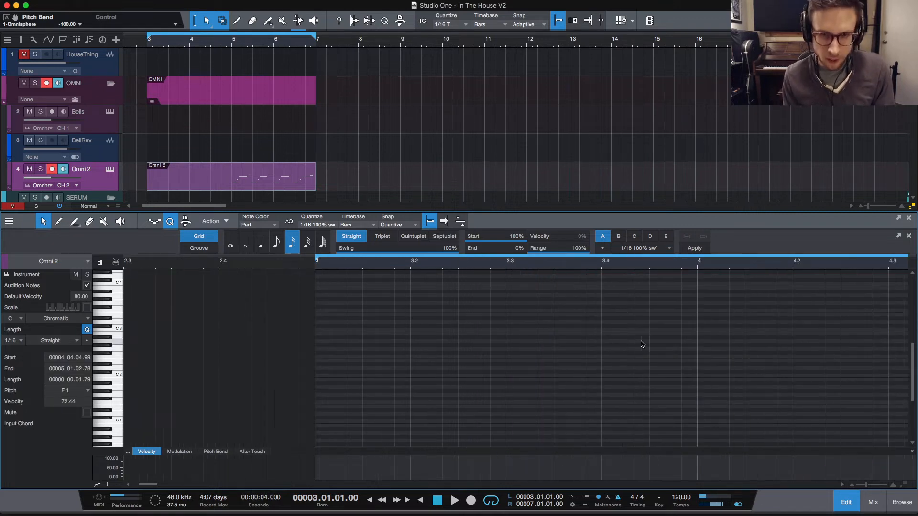
pyautogui.press('e')
pyautogui.hscroll(2, 715, 341)
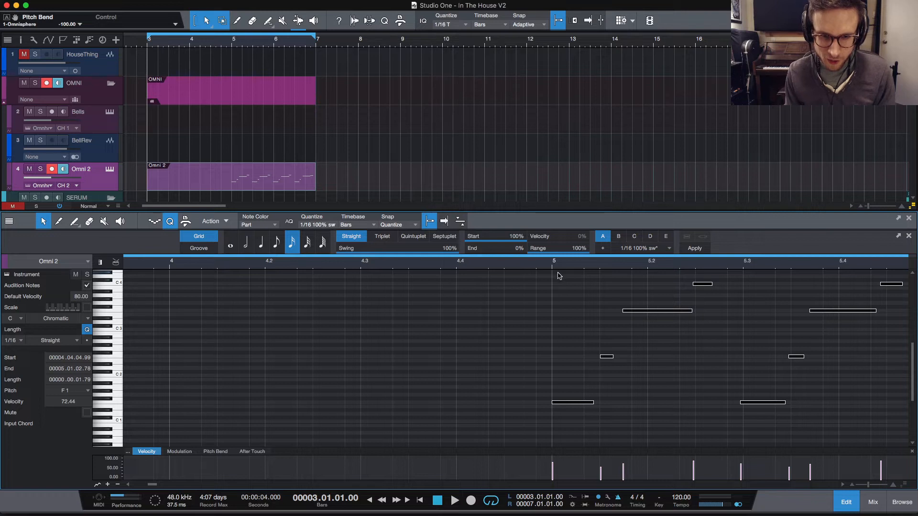
pyautogui.click(382, 236)
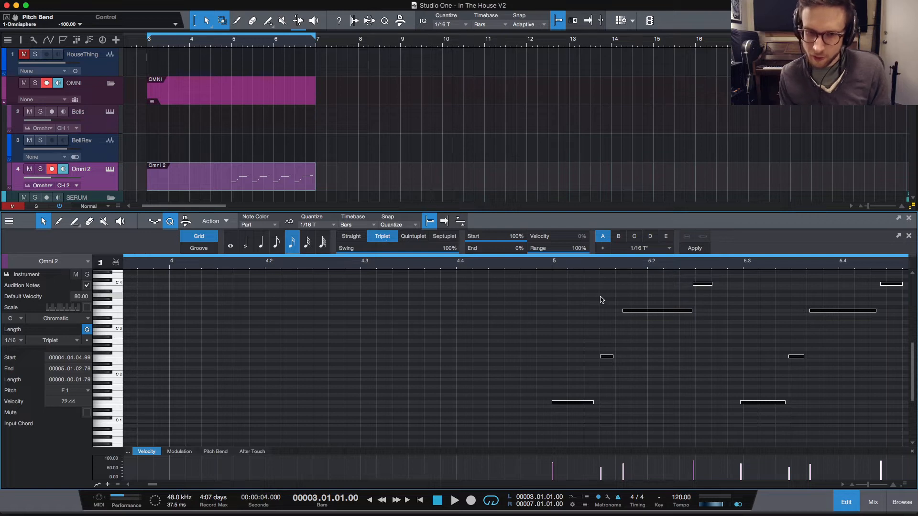
pyautogui.hscroll(15, 601, 299)
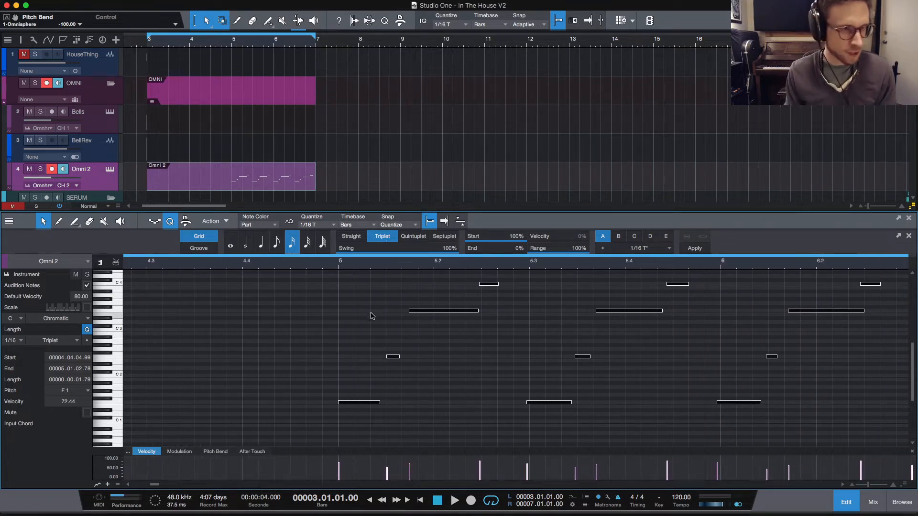
pyautogui.press('q')
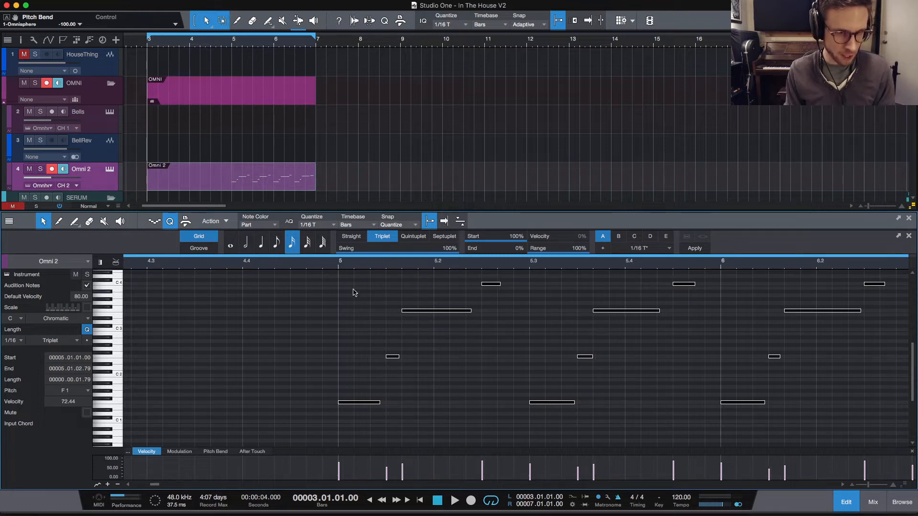
pyautogui.click(336, 262)
pyautogui.press('space')
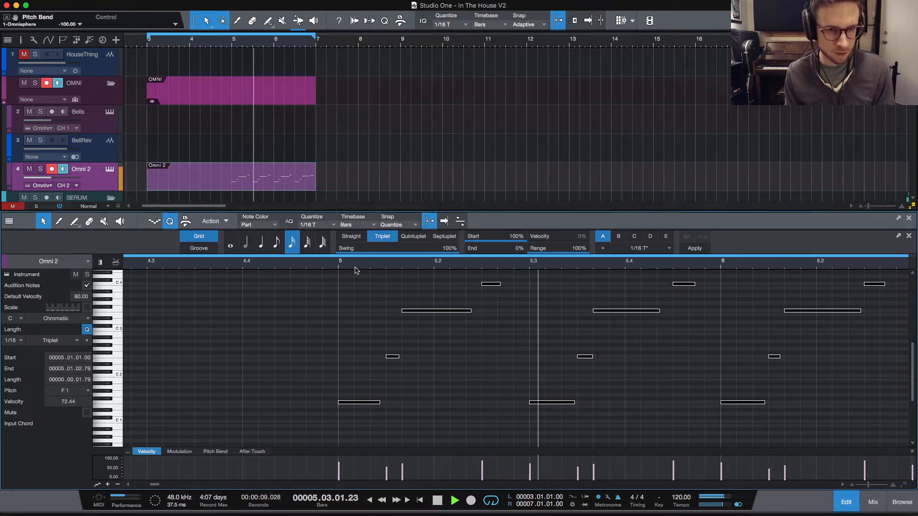
pyautogui.click(434, 329)
pyautogui.press('space')
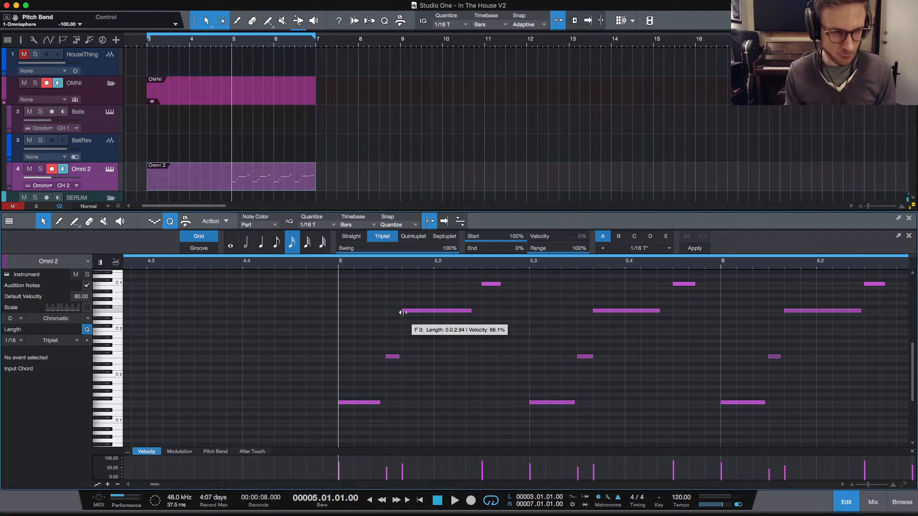
# Step: Trim the first F3 note to start at 5.01.04.33, lengthen the first F2 note to meet it, and check the groove by ear
pyautogui.moveTo(402, 312); pyautogui.dragTo(418, 311)
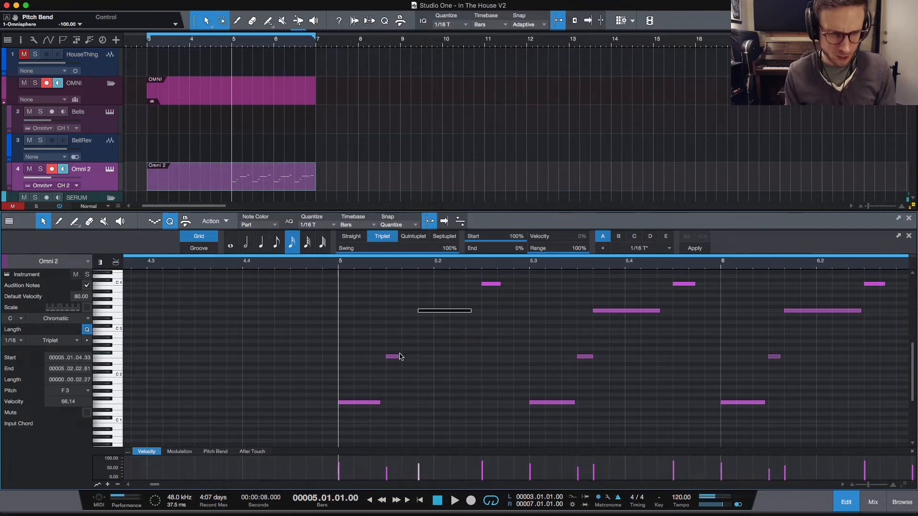
pyautogui.moveTo(402, 357); pyautogui.dragTo(418, 358)
pyautogui.press('space')
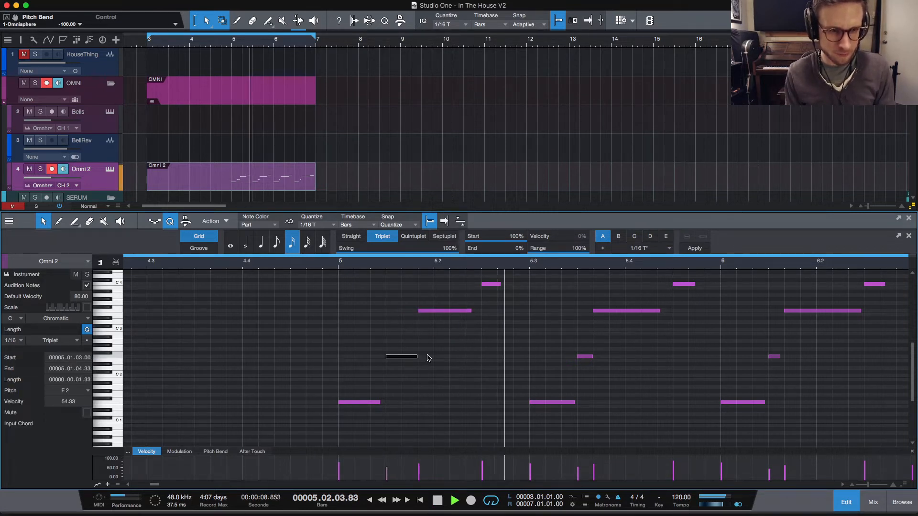
pyautogui.press('space')
pyautogui.press('space')
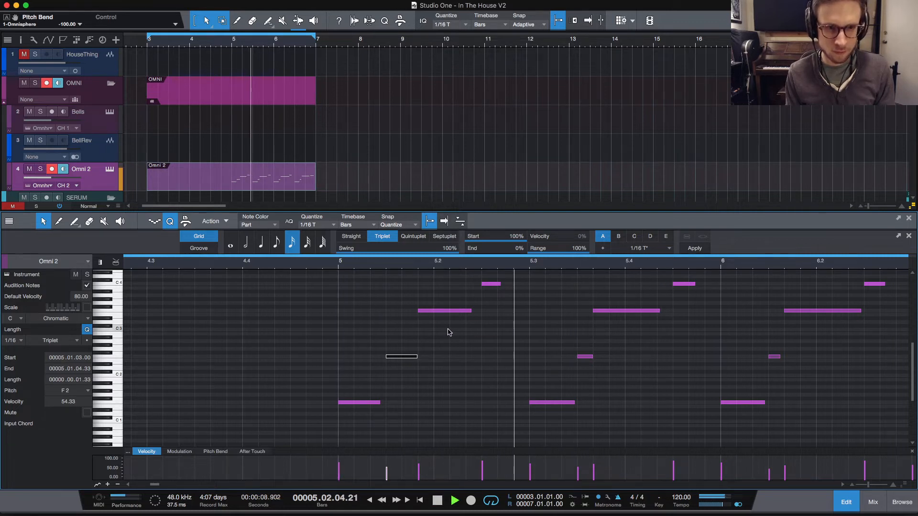
pyautogui.press('space')
pyautogui.press('space')
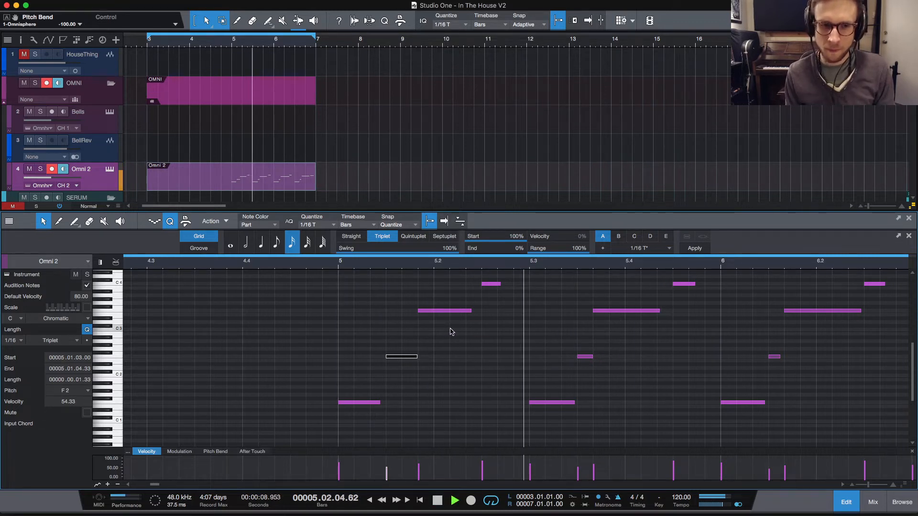
pyautogui.press('space')
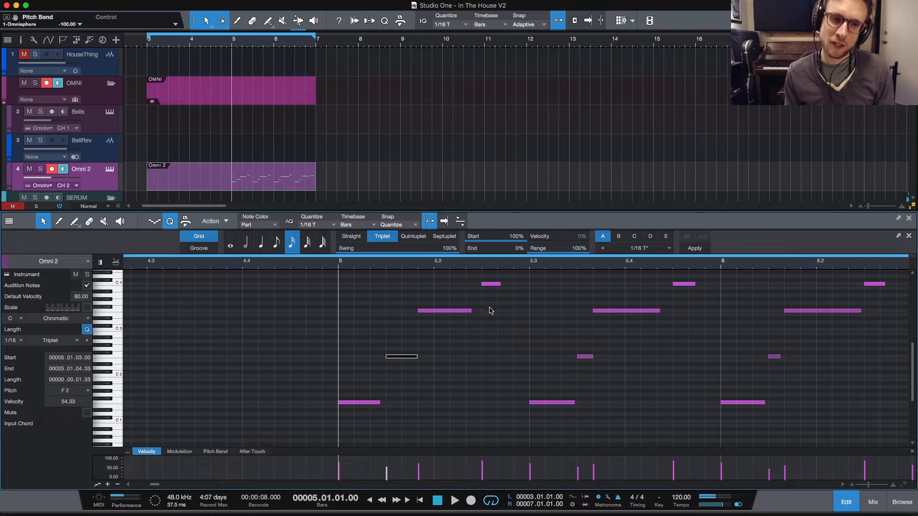
pyautogui.press('space')
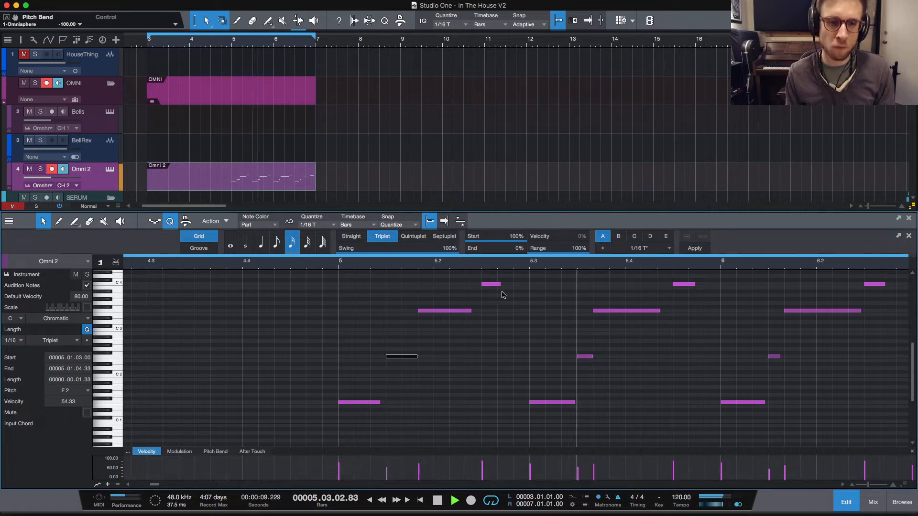
pyautogui.press('space')
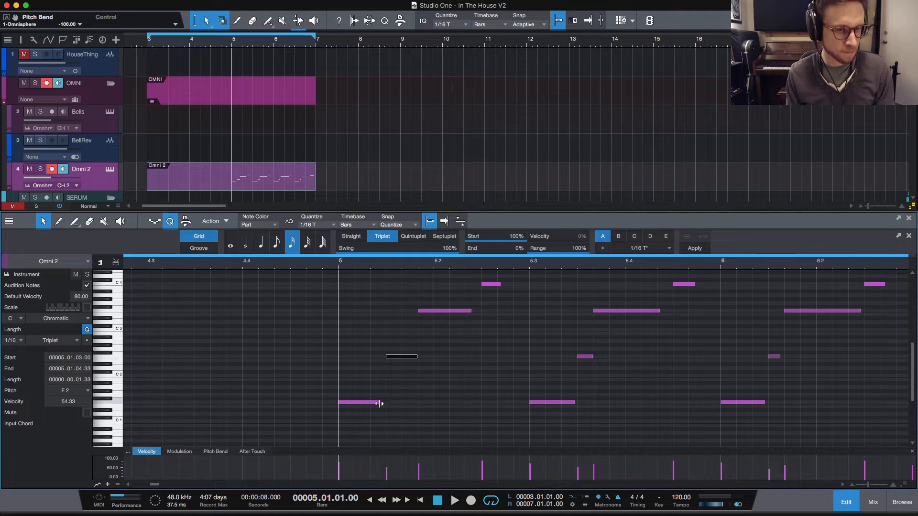
# Step: Lengthen the first F1 note of bar 5 to 0.0.2.00 and shorten the first C4 note to 0.0.0.67
pyautogui.click(380, 403)
pyautogui.click(499, 285)
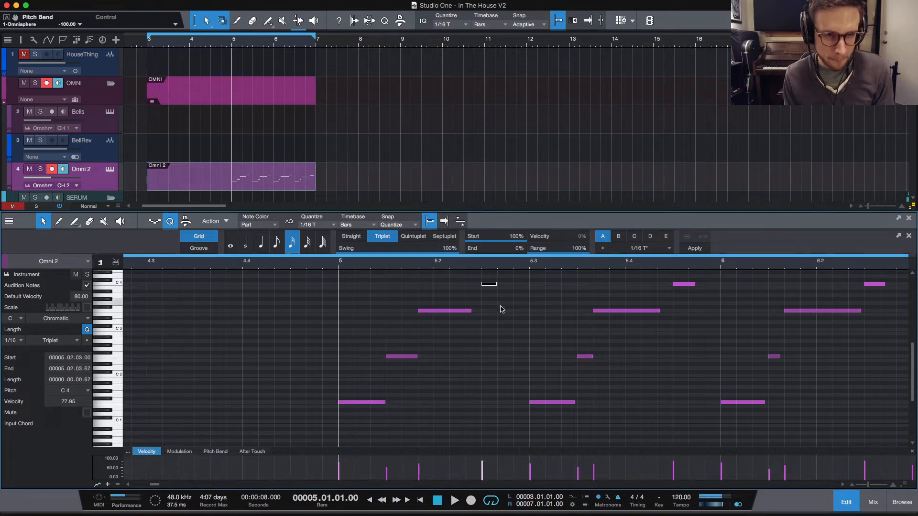
pyautogui.click(528, 301)
# Step: Delete all Omni 2 notes after the first four and extend the remaining F3 note to end at 5.02.03.00
pyautogui.press('w')
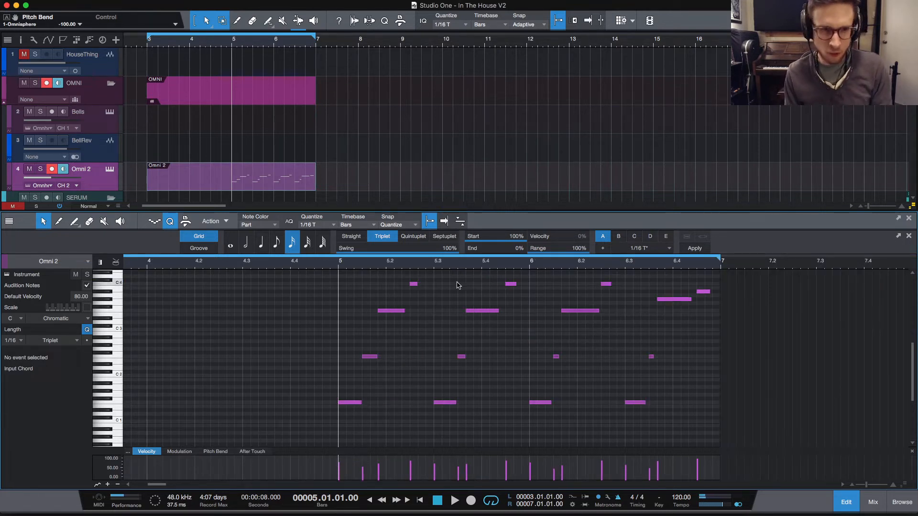
pyautogui.moveTo(442, 272); pyautogui.dragTo(708, 423)
pyautogui.press('Delete')
pyautogui.scroll(2, 476, 344)
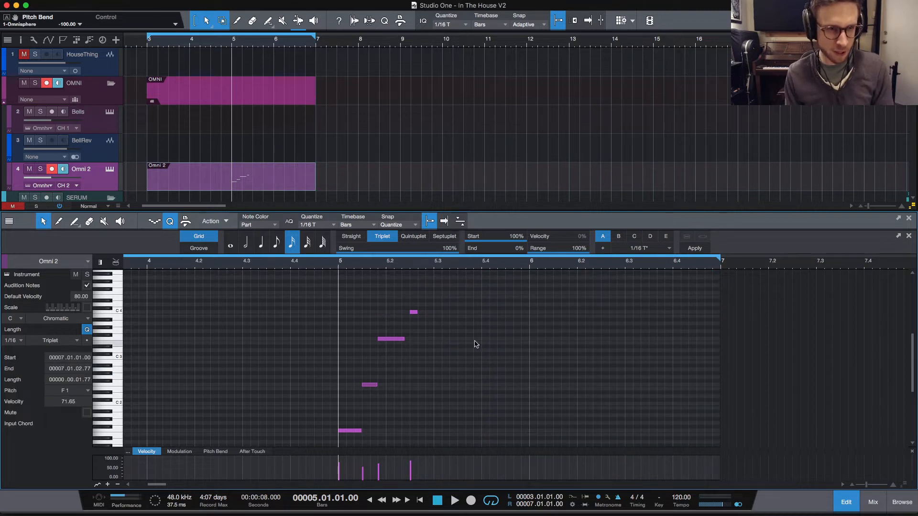
pyautogui.moveTo(403, 340); pyautogui.dragTo(410, 340)
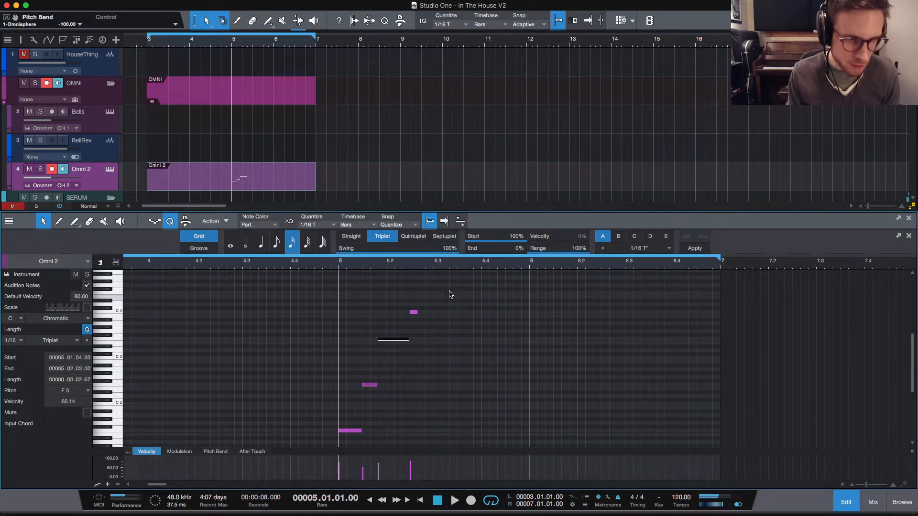
# Step: Duplicate the four-note Omni 2 figure three times to fill bars 5 and 6
pyautogui.moveTo(242, 279); pyautogui.dragTo(467, 439)
pyautogui.scroll(-2, 481, 363)
pyautogui.press('d')
pyautogui.press('d')
pyautogui.press('d')
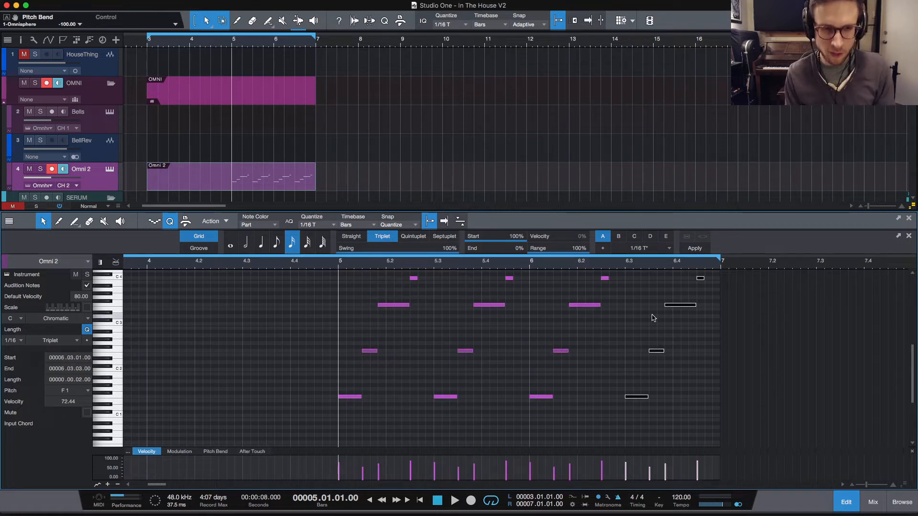
# Step: Set the loop range from bar 5 to bar 7 and play the edited synth pattern
pyautogui.press('space')
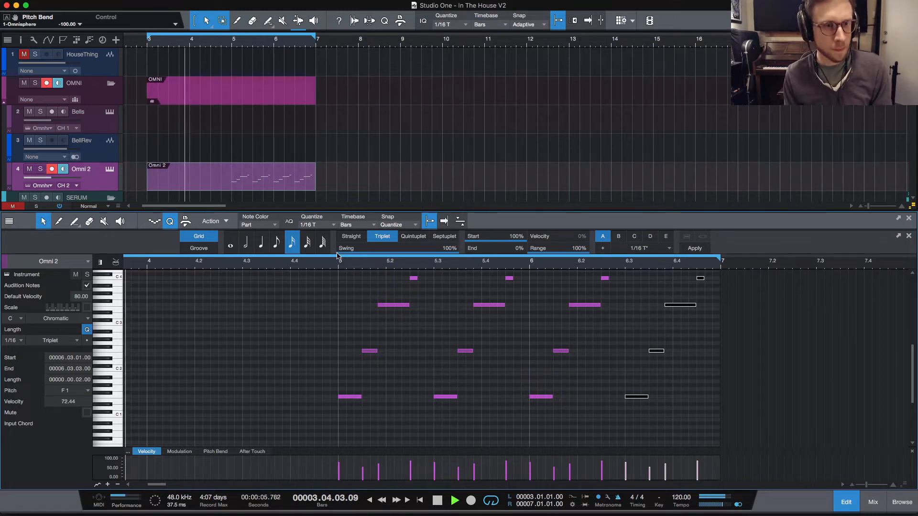
pyautogui.press('space')
pyautogui.moveTo(445, 258); pyautogui.dragTo(698, 279)
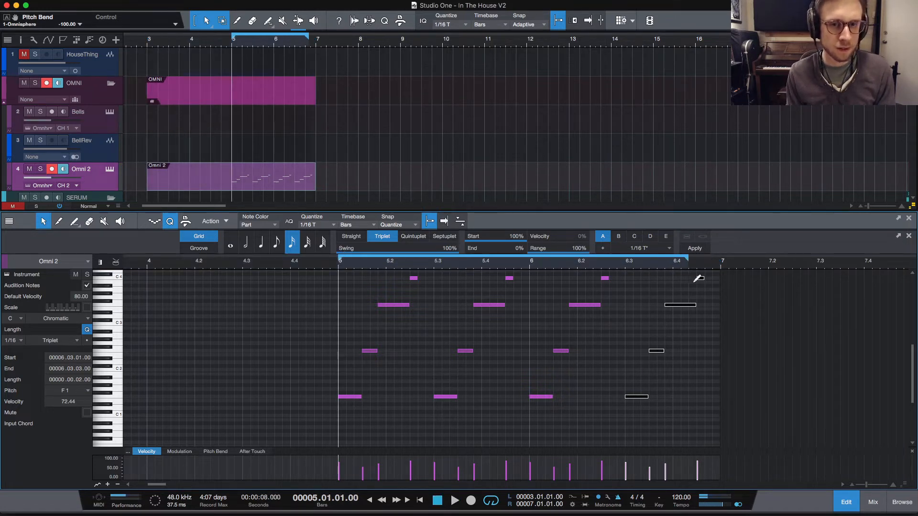
pyautogui.press('space')
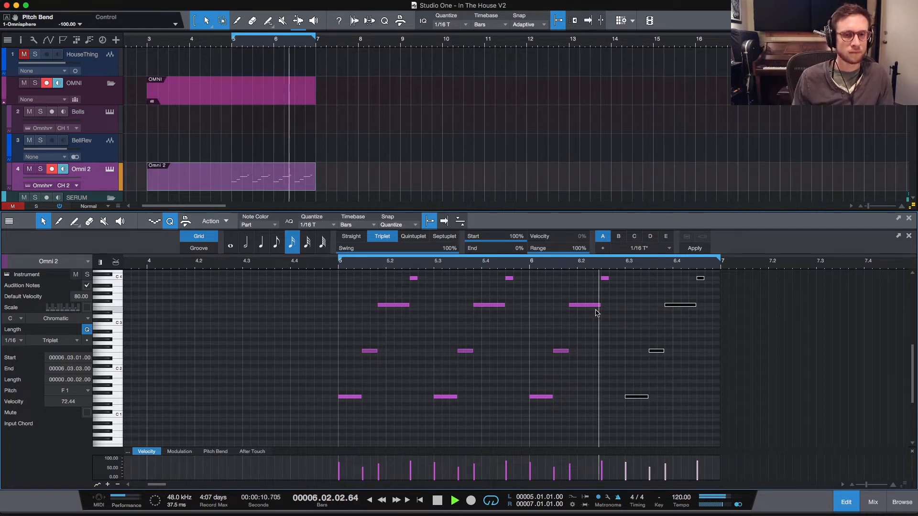
pyautogui.press('space')
# Step: Open the part on the Drums track and listen to its hits in bars 5 and 6
pyautogui.scroll(-15, 287, 187)
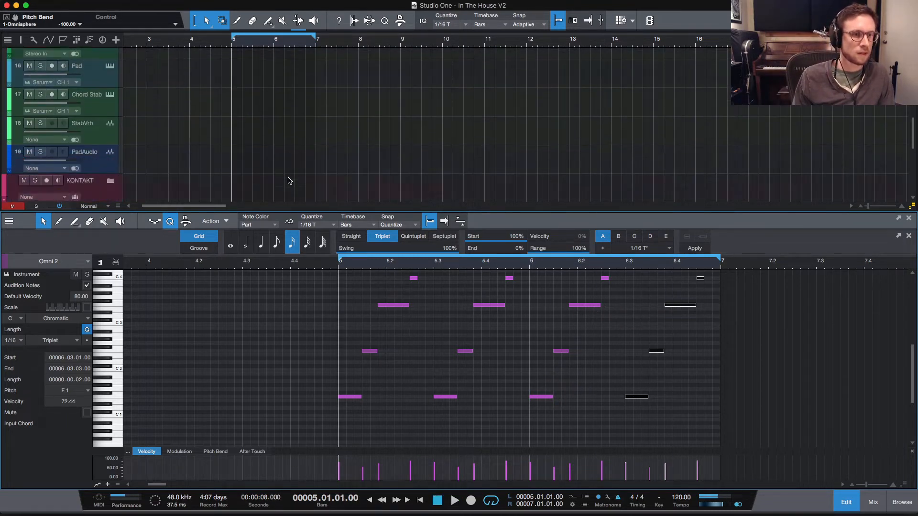
pyautogui.click(250, 187)
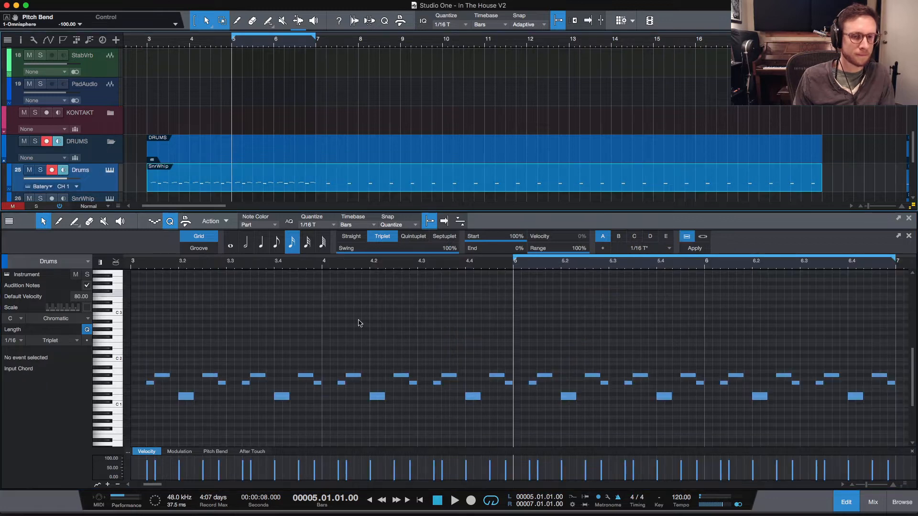
pyautogui.press('space')
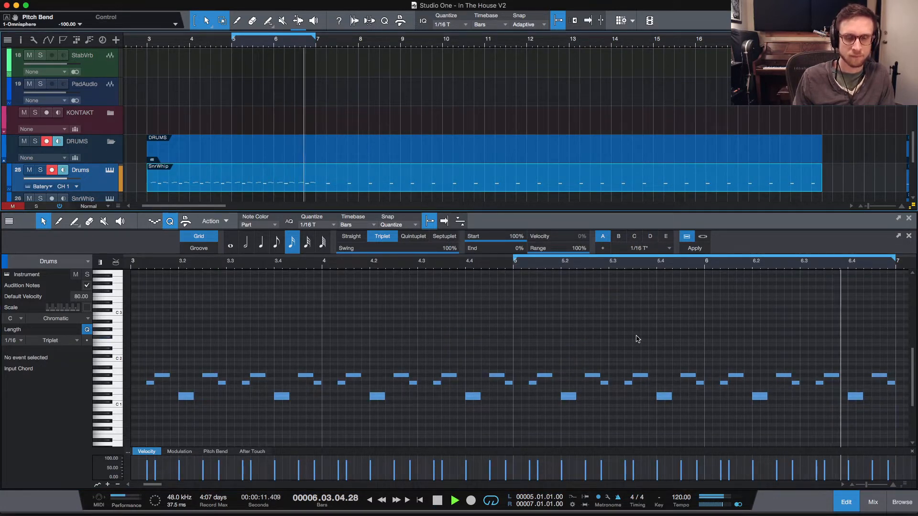
pyautogui.press('space')
pyautogui.hscroll(5, 645, 337)
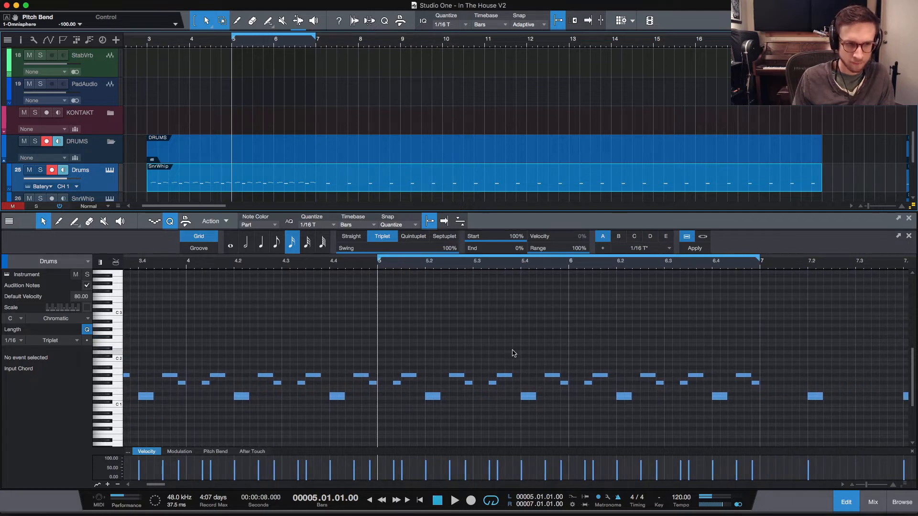
pyautogui.press('space')
pyautogui.press('space')
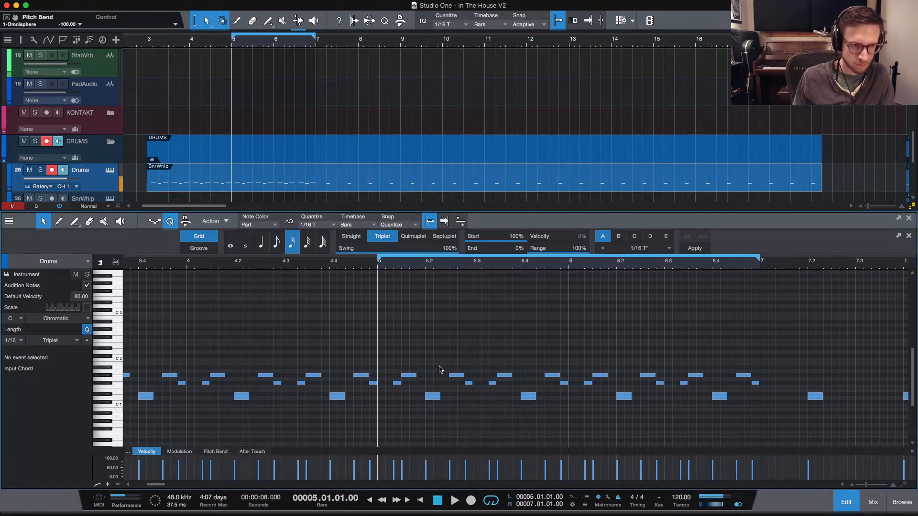
# Step: Copy the first F#1 drum hit of bar 5 to 5.01.04.33 and play the loop to check it
pyautogui.press('space')
pyautogui.moveTo(397, 387); pyautogui.dragTo(421, 384)
pyautogui.press('space')
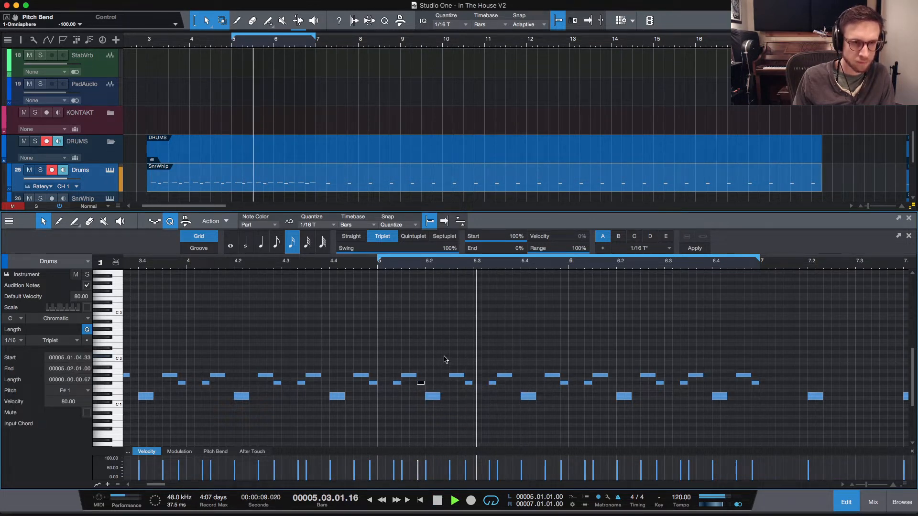
pyautogui.press('space')
pyautogui.press('space')
pyautogui.press('space')
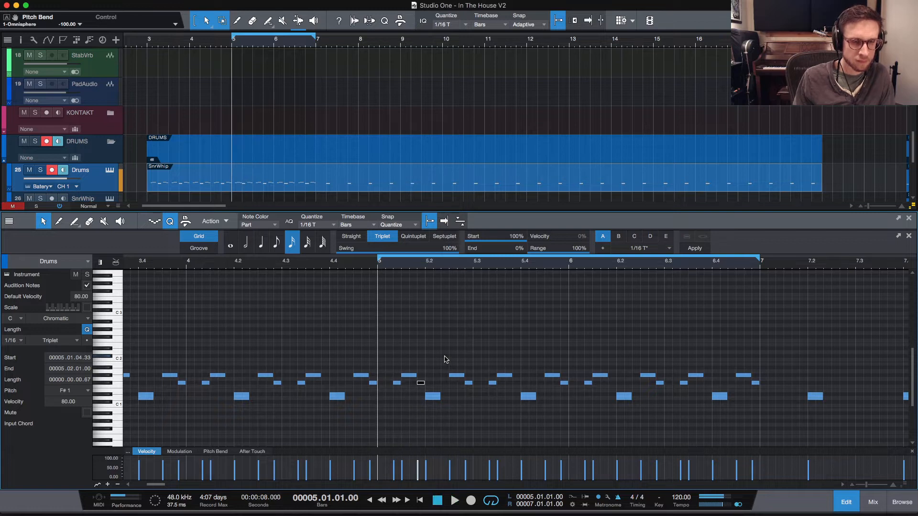
# Step: Play the bar 5 loop repeatedly to judge the added F#1 hit against the groove
pyautogui.press('space')
pyautogui.press('space')
pyautogui.press('space')
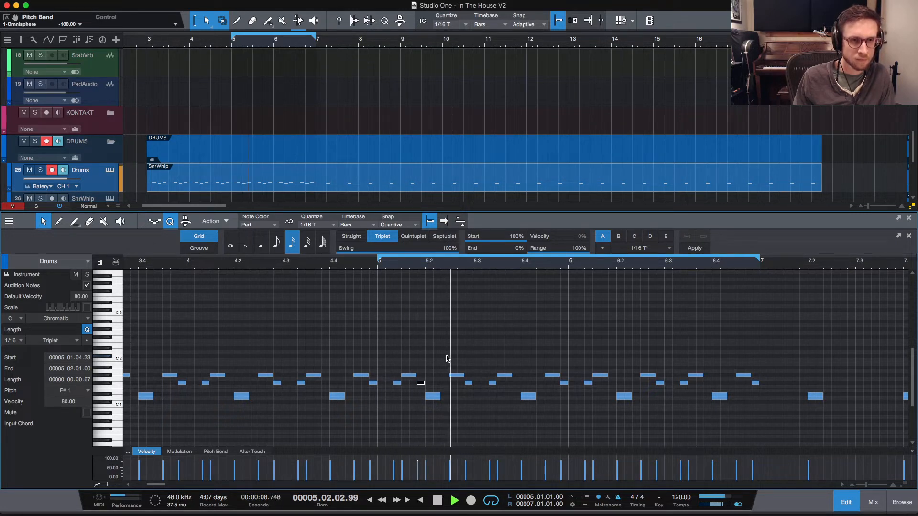
pyautogui.press('space')
pyautogui.press('space')
pyautogui.press('space')
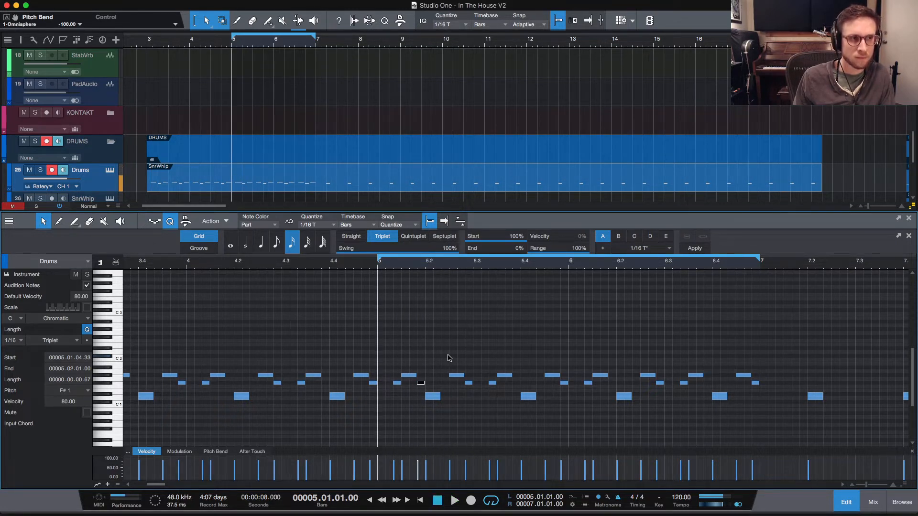
# Step: Open the Omni 2 part, extend the first F2 note back to start at 5.01.02.33, and play the loop
pyautogui.scroll(10, 285, 152)
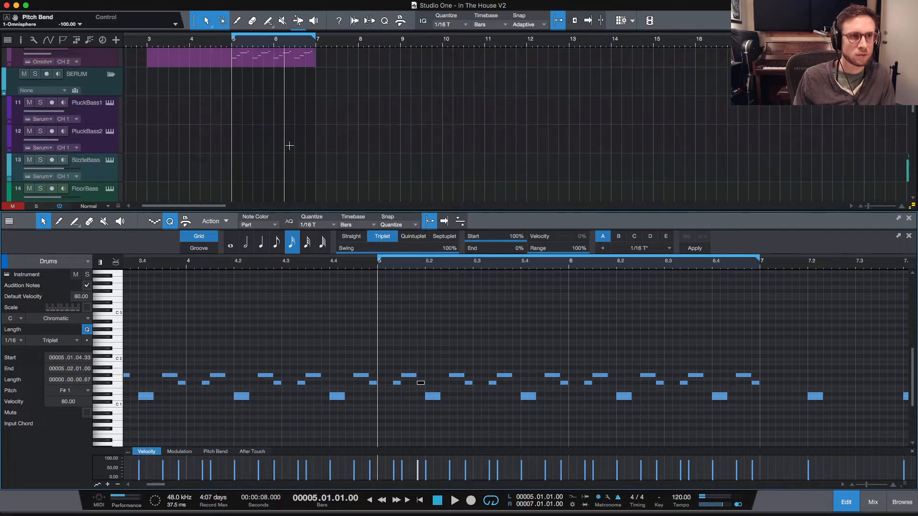
pyautogui.click(249, 63)
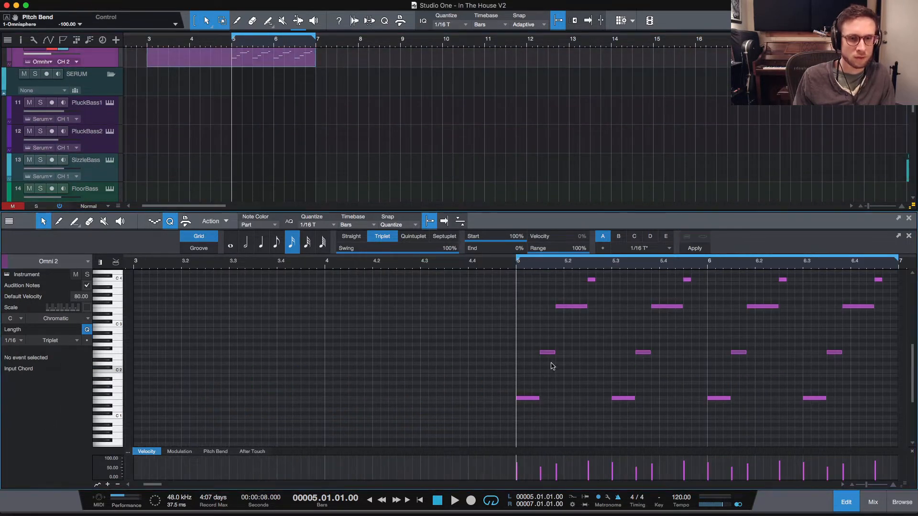
pyautogui.press('space')
pyautogui.press('space')
pyautogui.moveTo(541, 354); pyautogui.dragTo(533, 354)
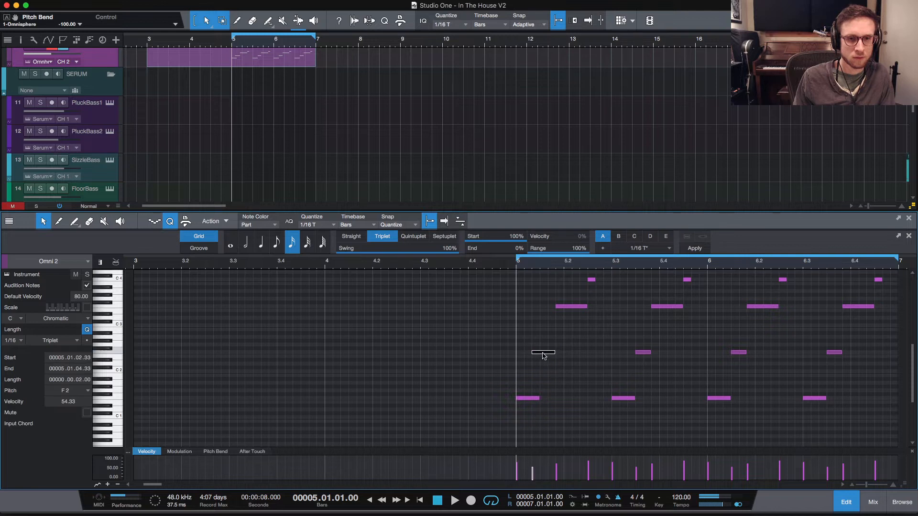
pyautogui.press('space')
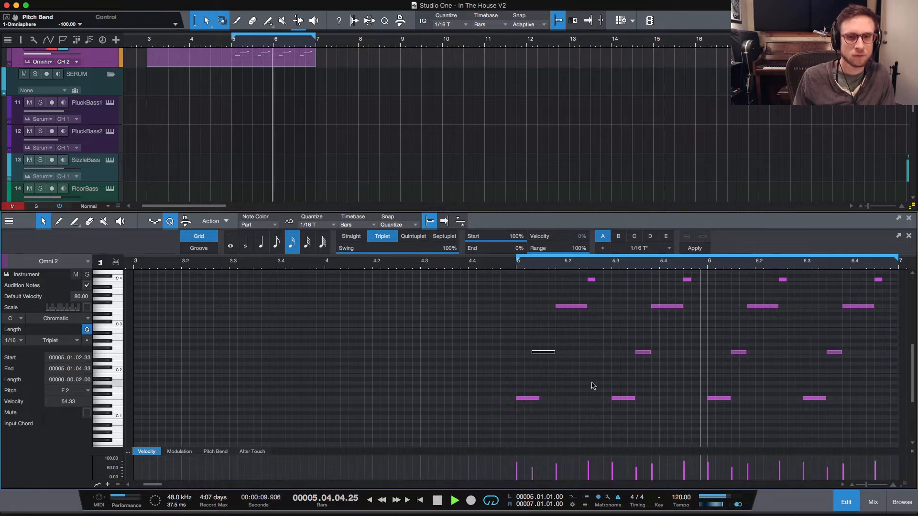
pyautogui.press('space')
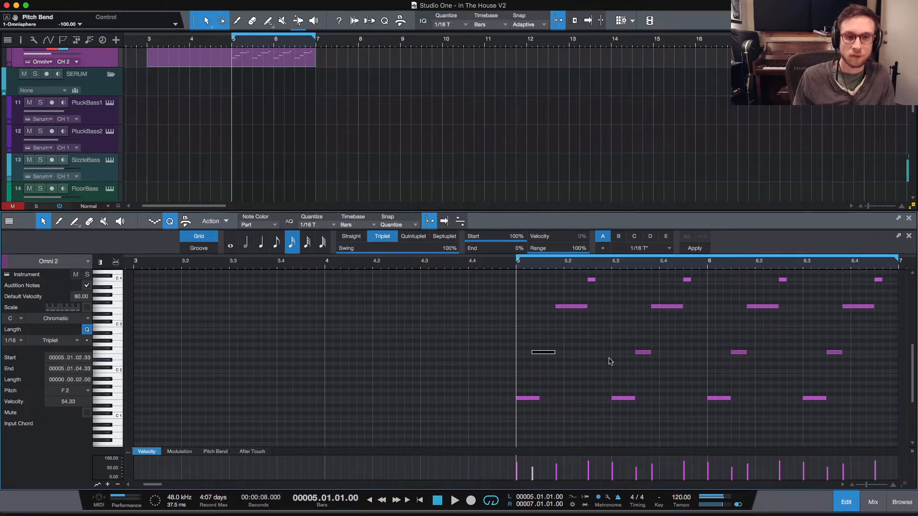
# Step: Shorten the first F1 note of bar 5 to end at 5.01.02.33 and play the result
pyautogui.click(537, 399)
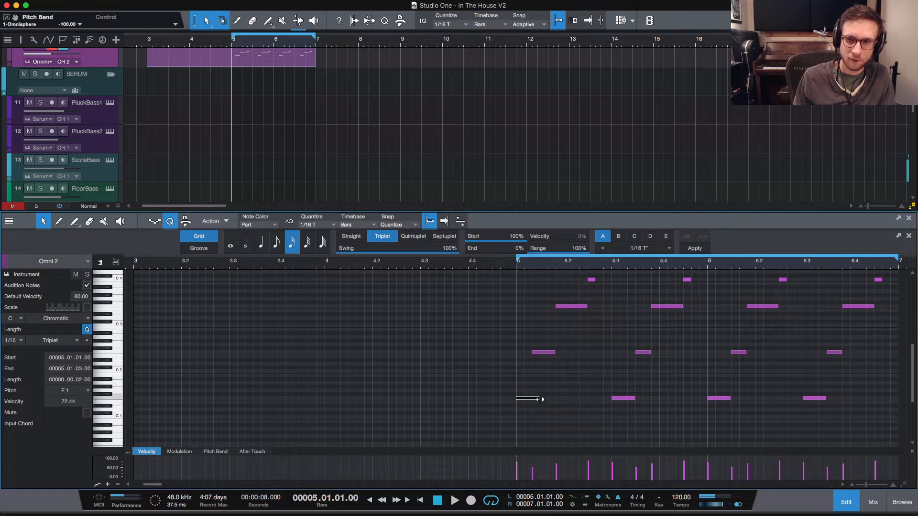
pyautogui.moveTo(539, 400); pyautogui.dragTo(536, 401)
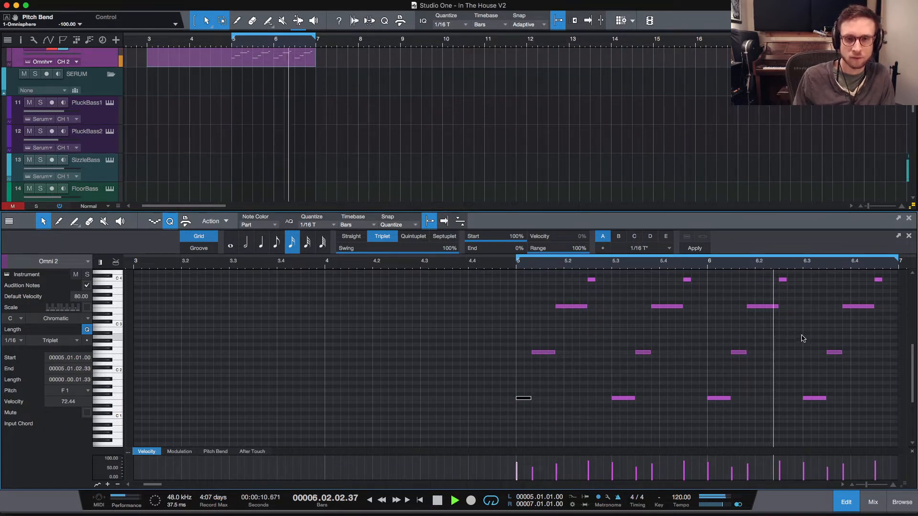
pyautogui.press('space')
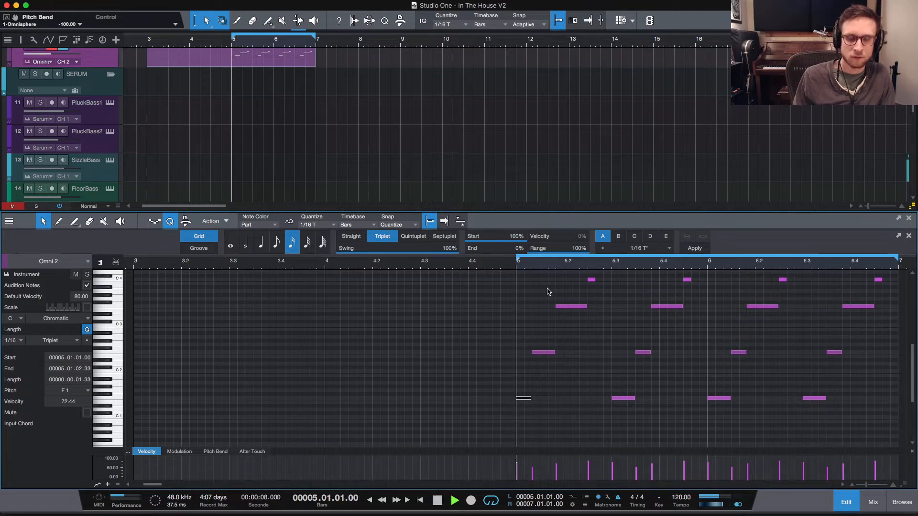
pyautogui.press('space')
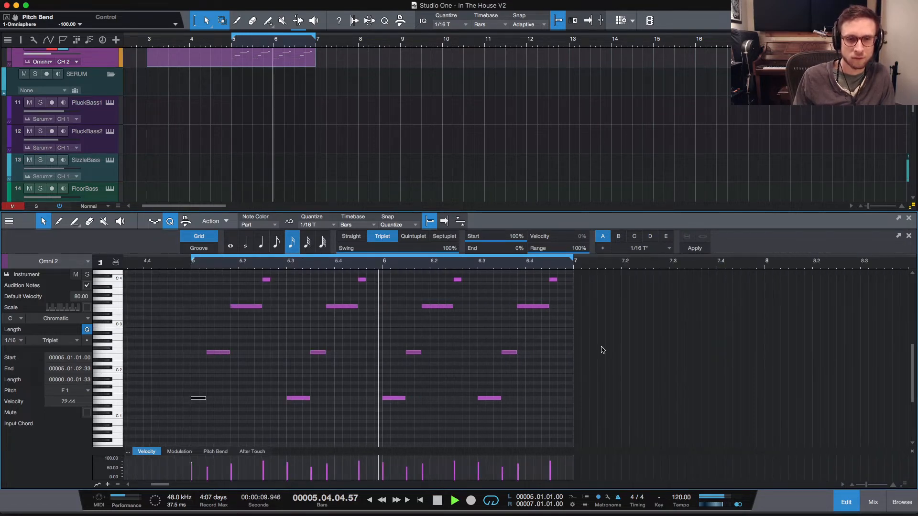
pyautogui.press('space')
# Step: Lower the last figure's two highest notes to G#3 and A#3 and play the changed ending
pyautogui.moveTo(541, 306); pyautogui.dragTo(554, 287)
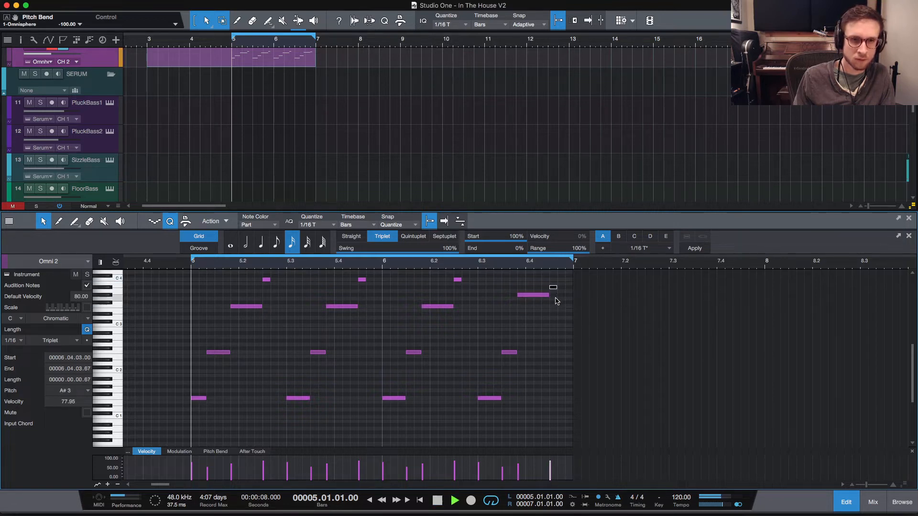
pyautogui.press('space')
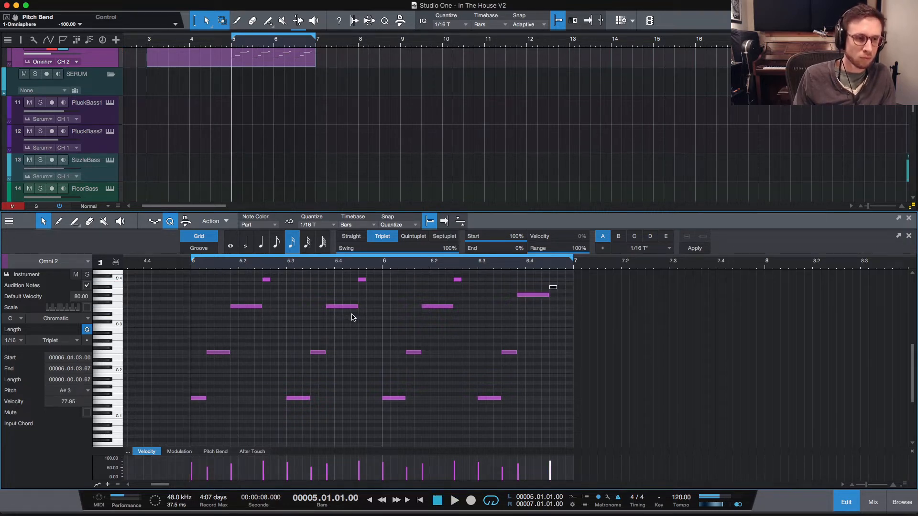
pyautogui.click(356, 372)
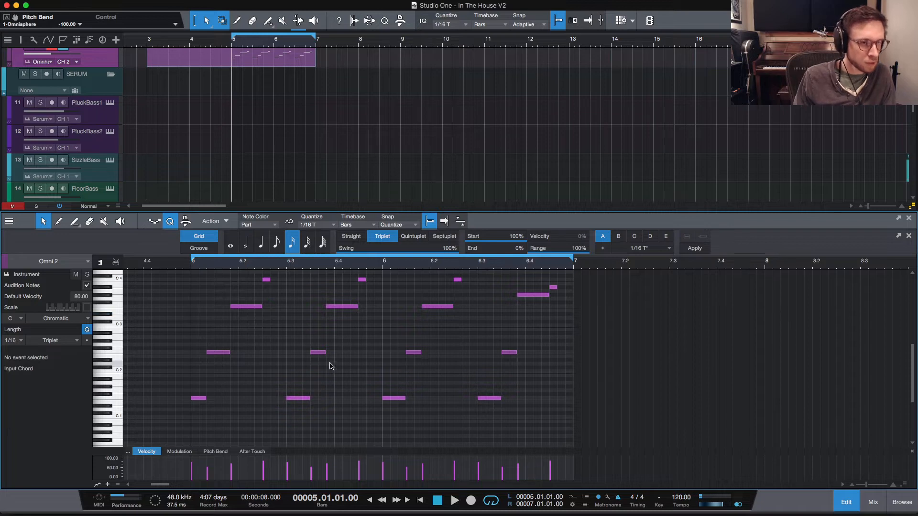
pyautogui.press('space')
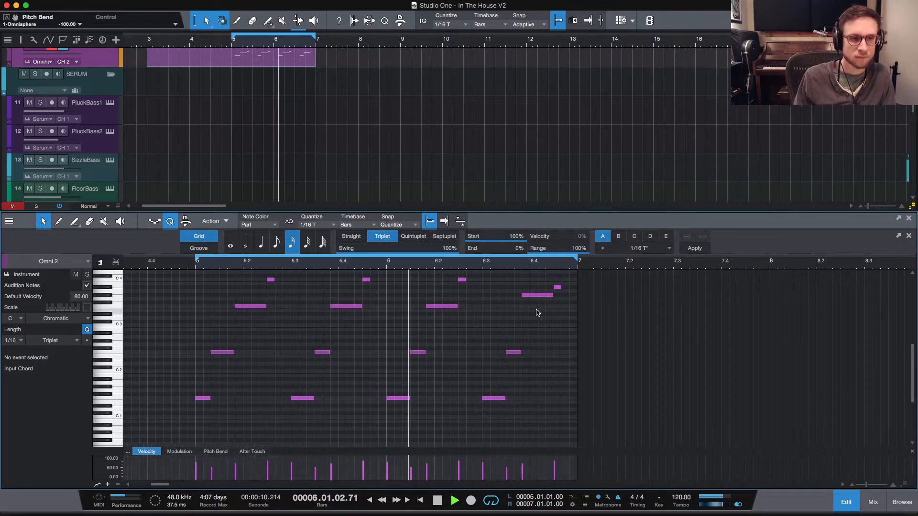
pyautogui.press('space')
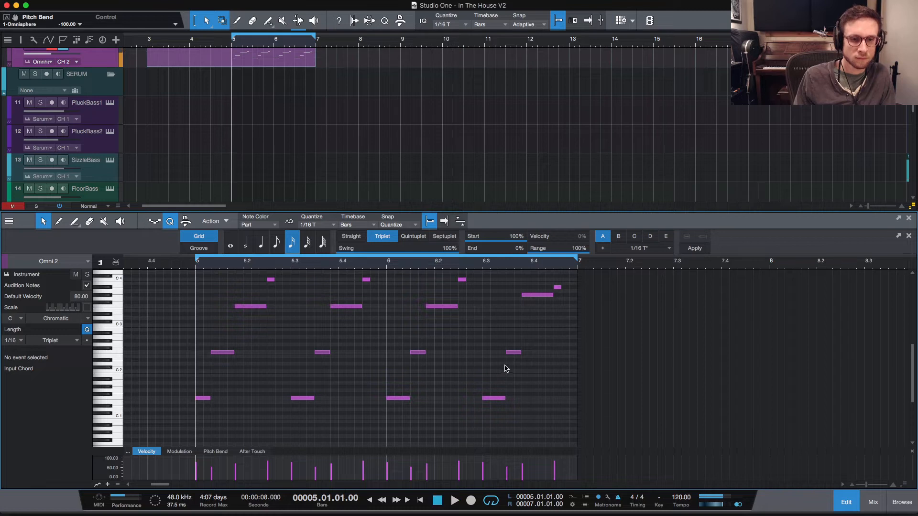
# Step: Extend the last figure's F2 note one triplet step earlier, trim the F1 note before it to meet it, and play the loop
pyautogui.moveTo(506, 352); pyautogui.dragTo(499, 353)
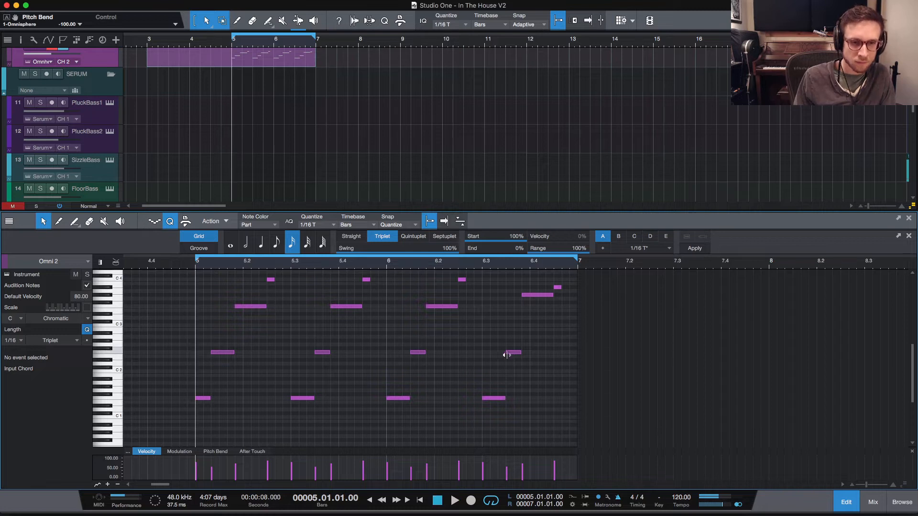
pyautogui.click(511, 389)
pyautogui.press('space')
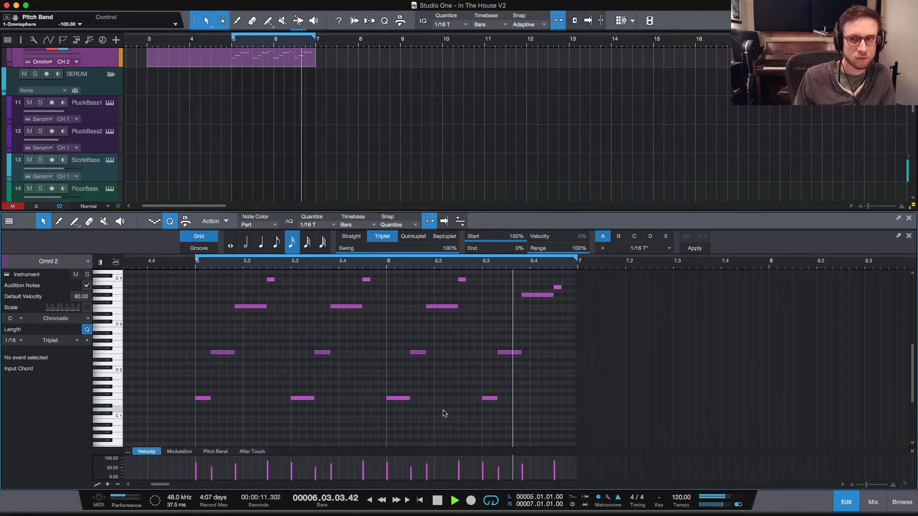
pyautogui.press('space')
# Step: Delete the final A#3 note and lengthen the G#3 note to end at 6.04.03.67
pyautogui.click(558, 288)
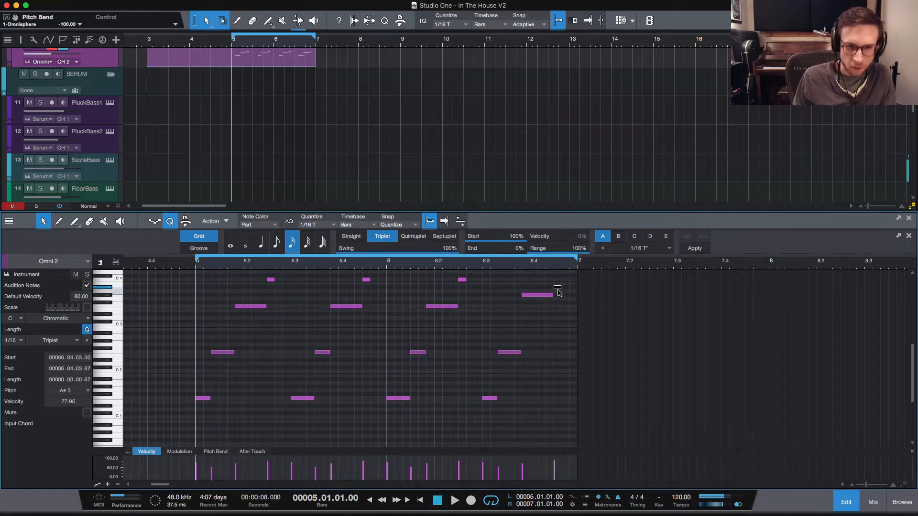
pyautogui.moveTo(552, 297); pyautogui.dragTo(561, 295)
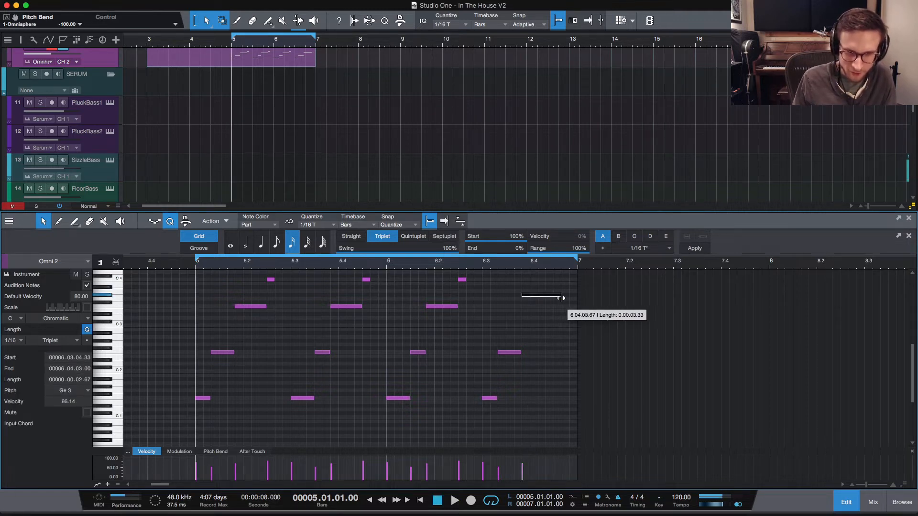
# Step: Show an enlarged Pitch Bend lane for the Omni 2 part and add a point at 0.00 on bar 6
pyautogui.click(215, 452)
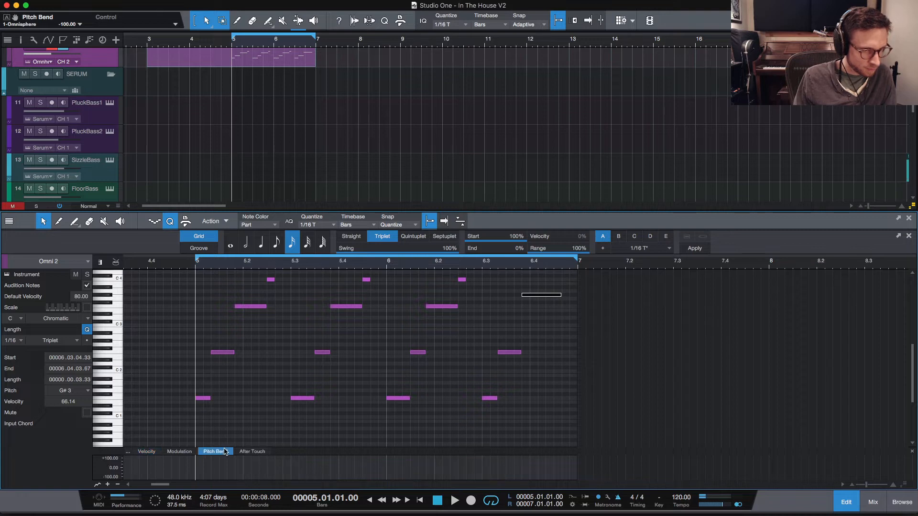
pyautogui.moveTo(338, 453); pyautogui.dragTo(338, 412)
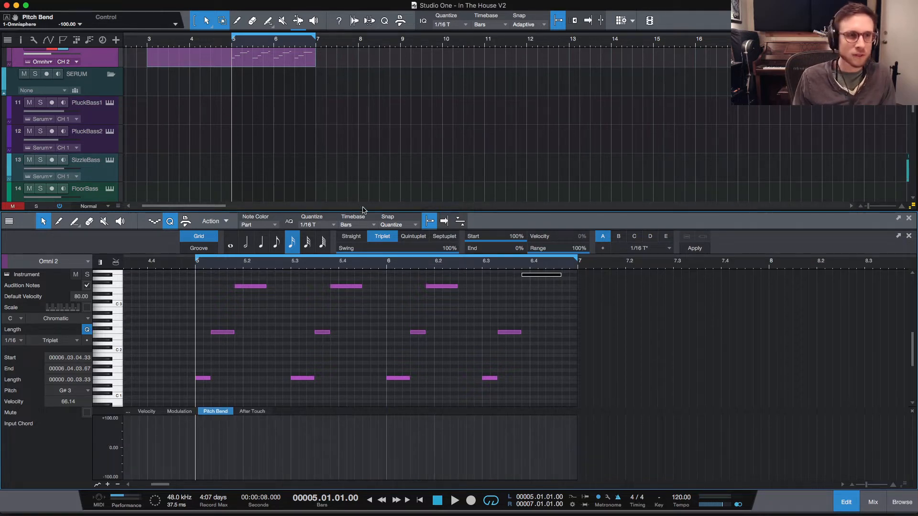
pyautogui.scroll(3, 539, 315)
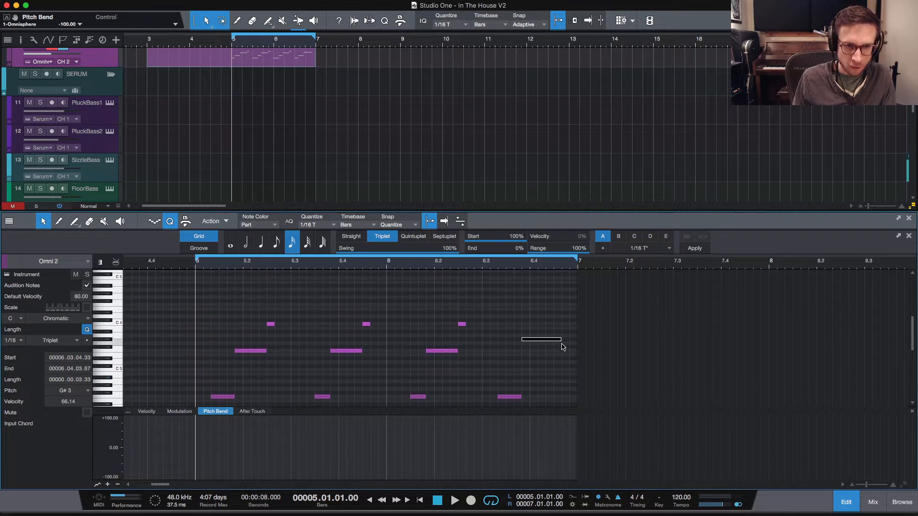
pyautogui.scroll(-1, 560, 340)
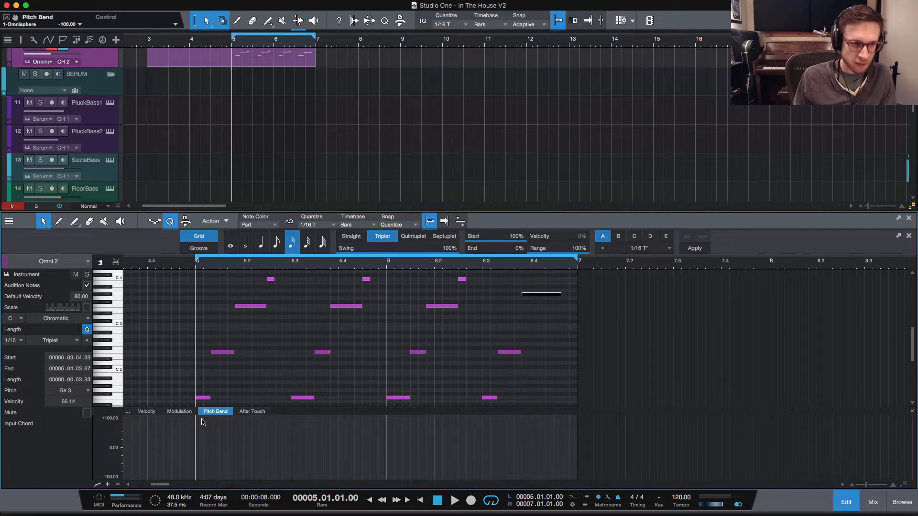
pyautogui.click(390, 446)
pyautogui.click(388, 445)
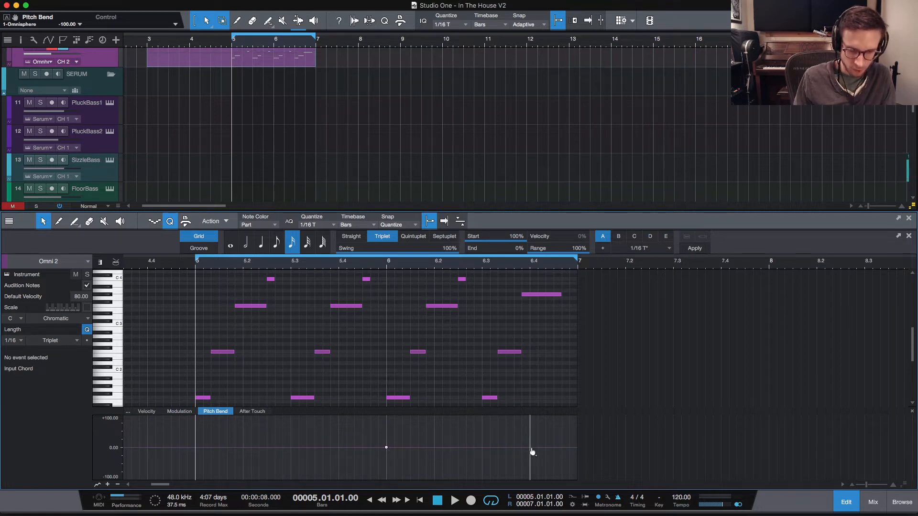
# Step: Draw a curved Pitch Bend rise from 0.00 to +100.00 near the end of the final G#3 note and play it
pyautogui.press('e')
pyautogui.press('e')
pyautogui.hscroll(15, 635, 438)
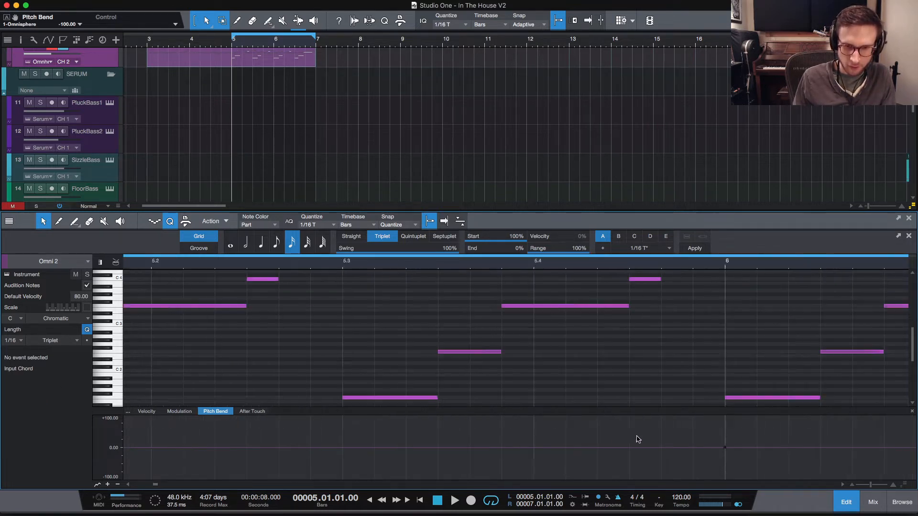
pyautogui.click(423, 449)
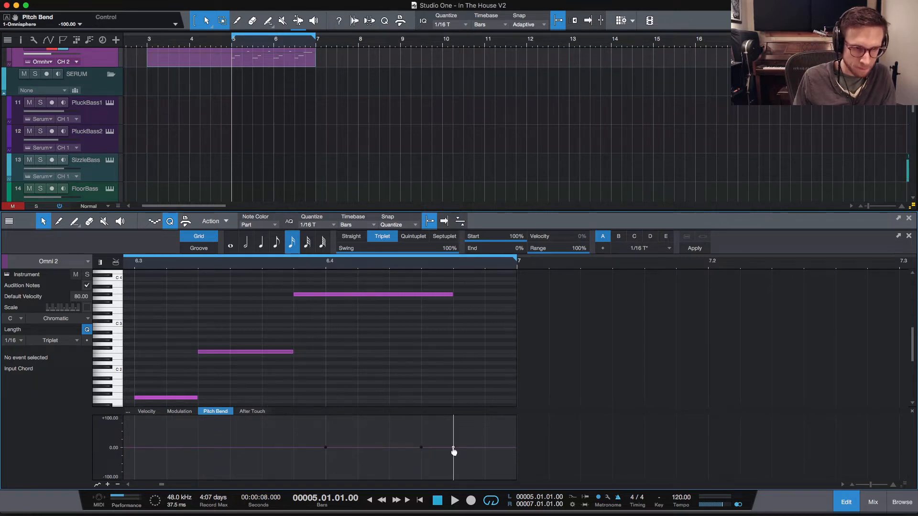
pyautogui.moveTo(453, 451); pyautogui.dragTo(454, 418)
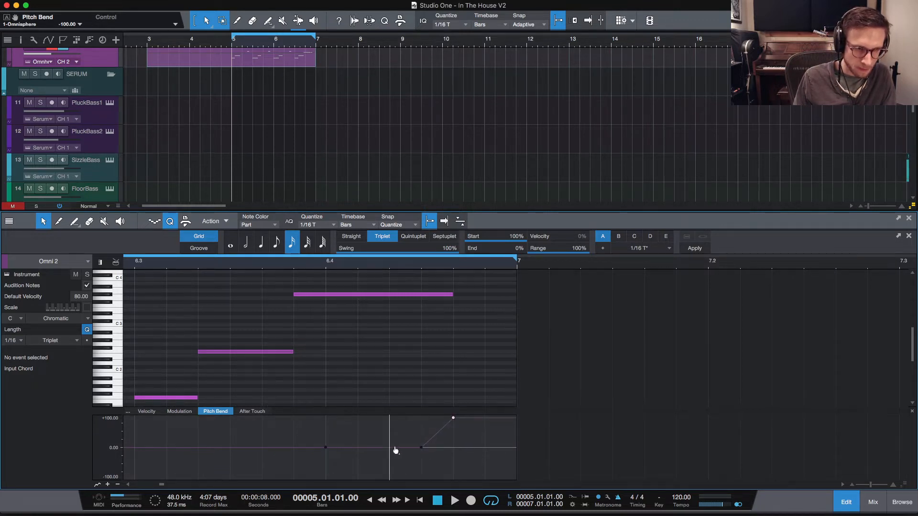
pyautogui.moveTo(423, 453); pyautogui.dragTo(421, 418)
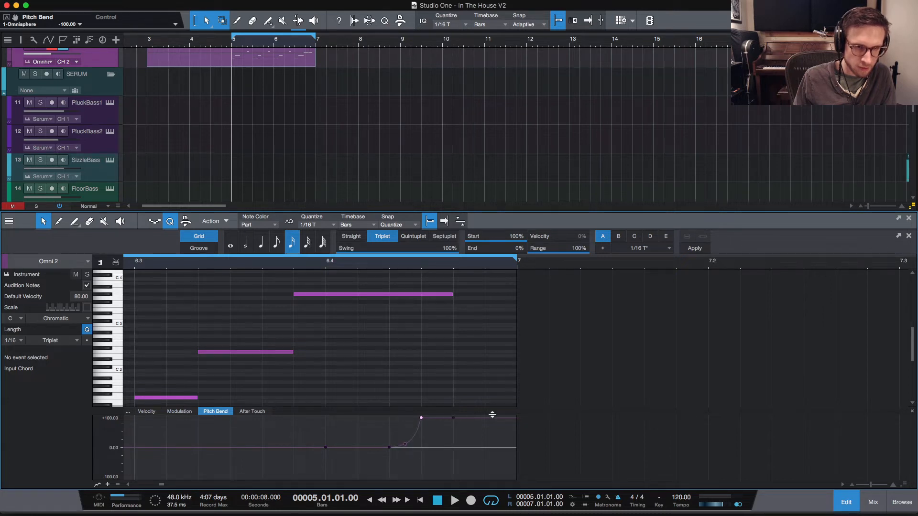
pyautogui.press('space')
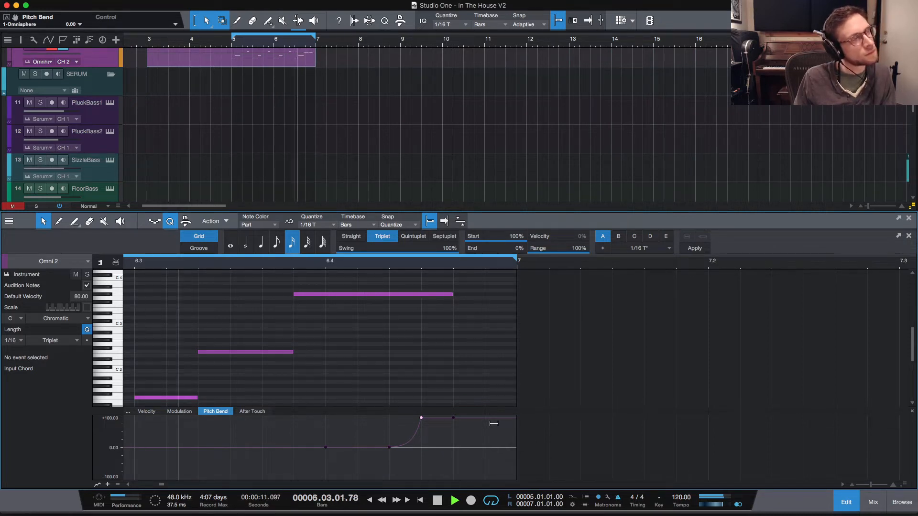
pyautogui.press('space')
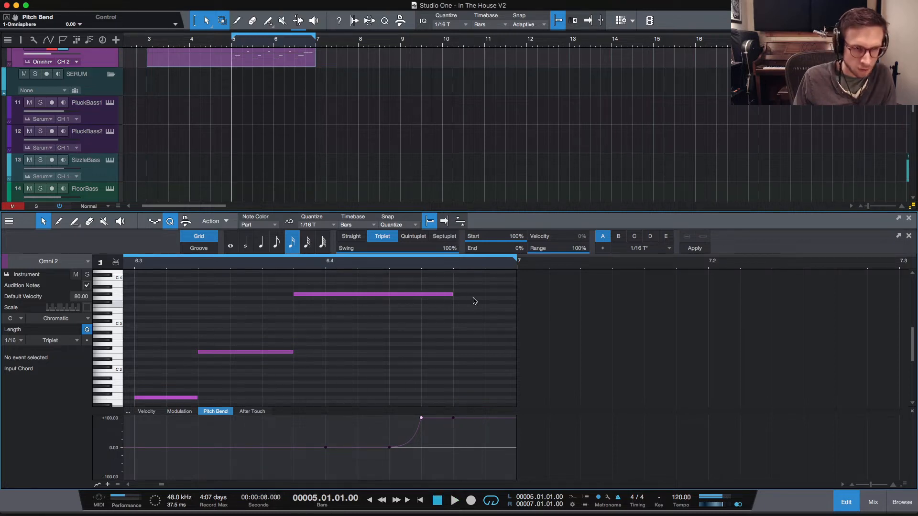
# Step: Extend the final G#3 note to 6.04.03.87, make the Pitch Bend rise steeper, and play the loop
pyautogui.moveTo(454, 296); pyautogui.dragTo(462, 296)
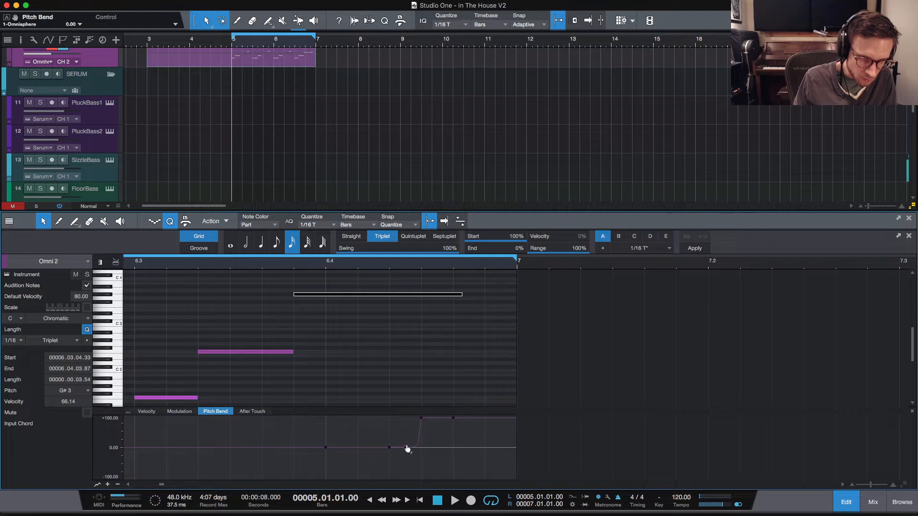
pyautogui.press('space')
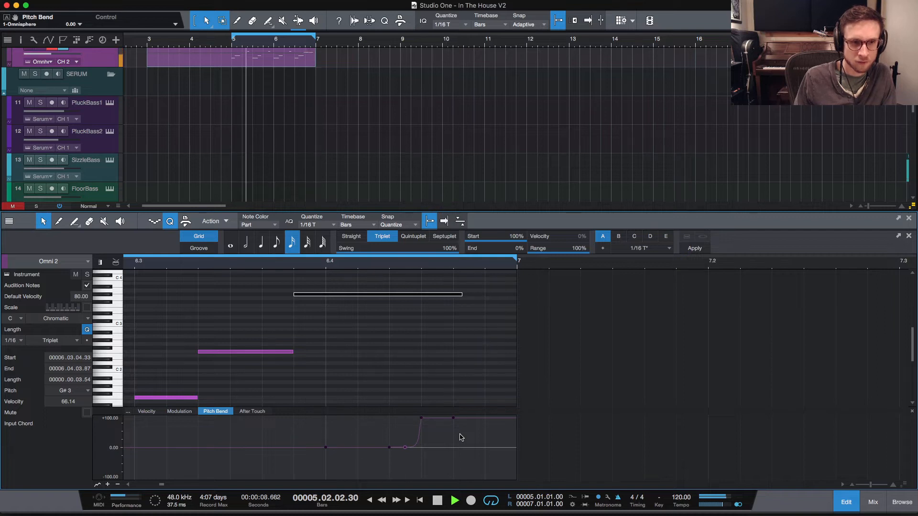
pyautogui.click(458, 344)
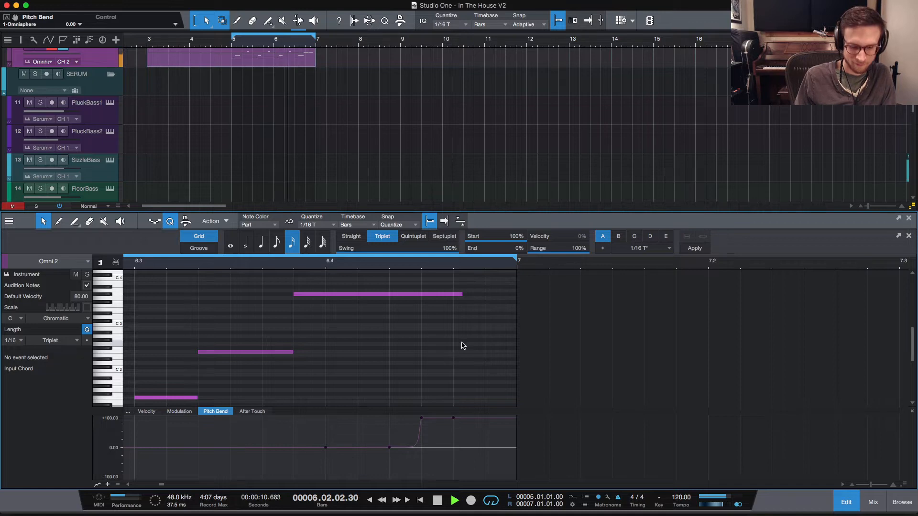
pyautogui.press('w')
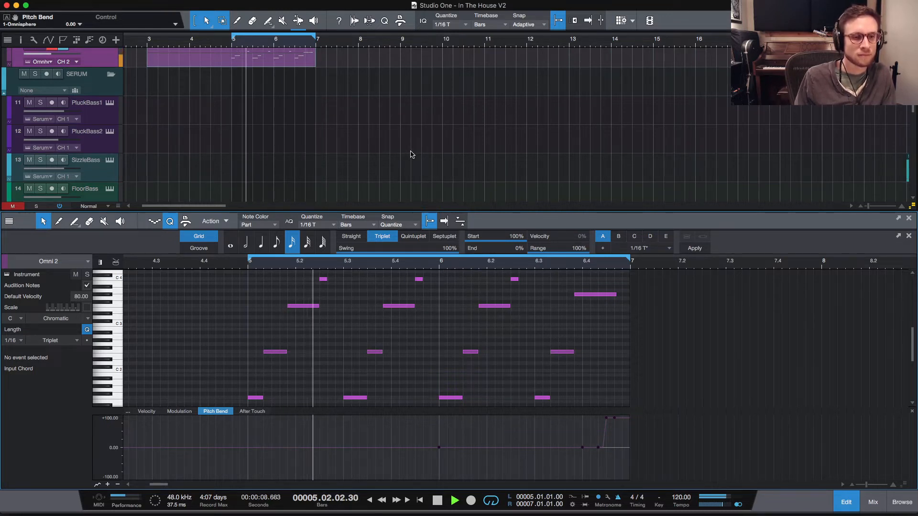
# Step: Stop playback, open the Omni 2 instrument, and examine the JX03 - Unhappy Saw patch's layers A and B and its effects
pyautogui.press('space')
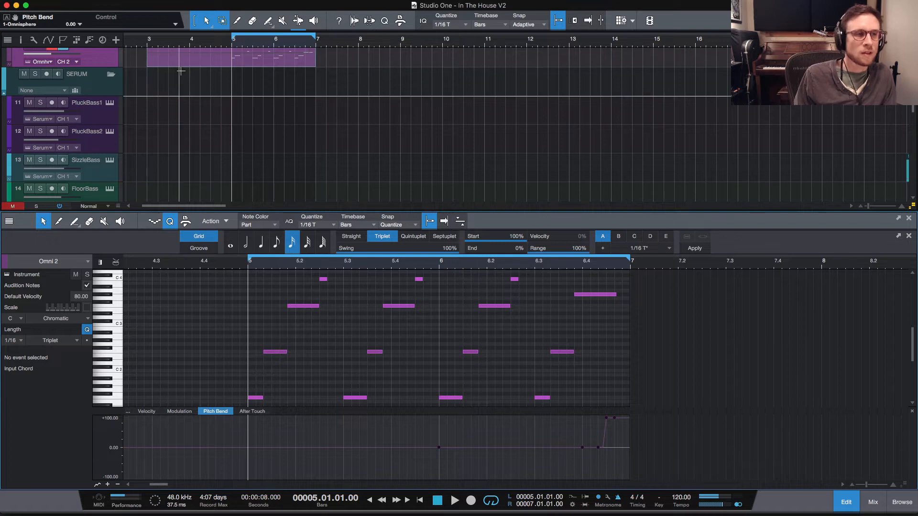
pyautogui.scroll(5, 109, 162)
pyautogui.click(109, 169)
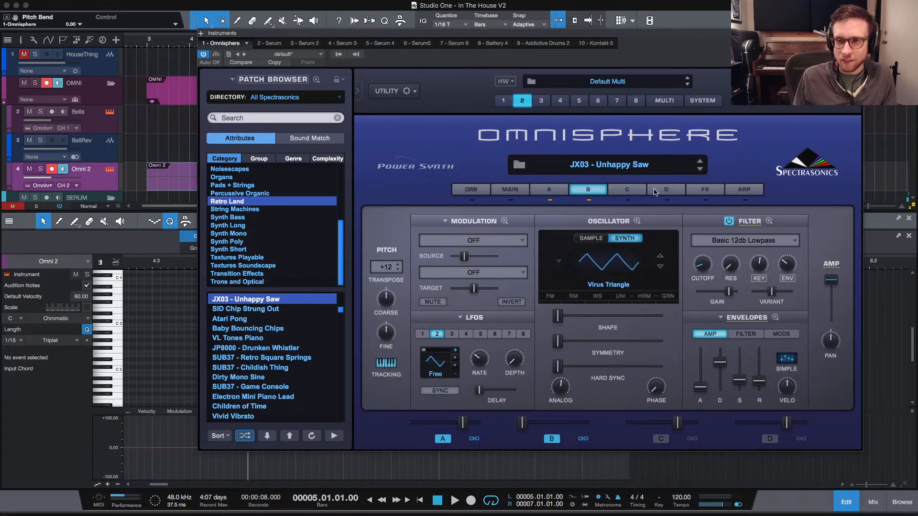
pyautogui.click(706, 190)
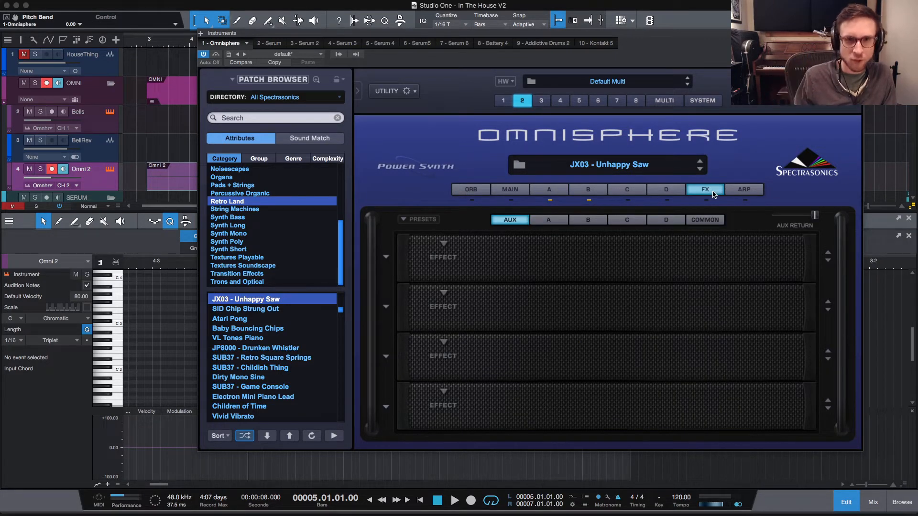
pyautogui.click(548, 191)
pyautogui.click(576, 191)
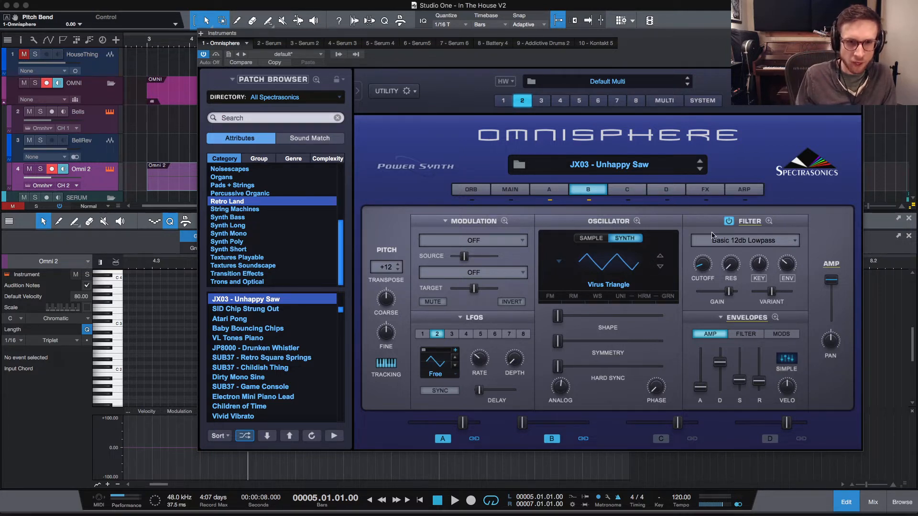
pyautogui.click(549, 190)
pyautogui.click(581, 190)
pyautogui.click(703, 190)
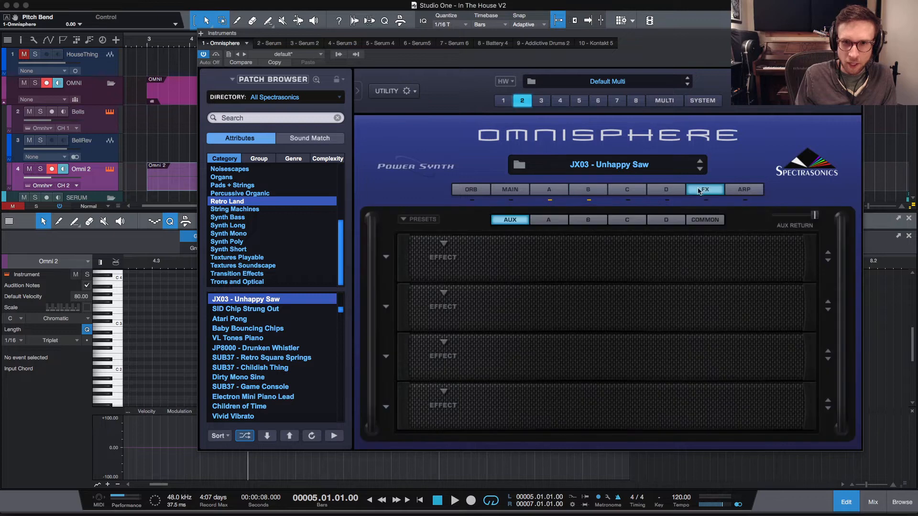
# Step: Set layer A's Analog amount to 0.000, linked with layer B, and play the loop
pyautogui.click(577, 190)
pyautogui.click(550, 191)
pyautogui.moveTo(561, 393); pyautogui.dragTo(564, 425)
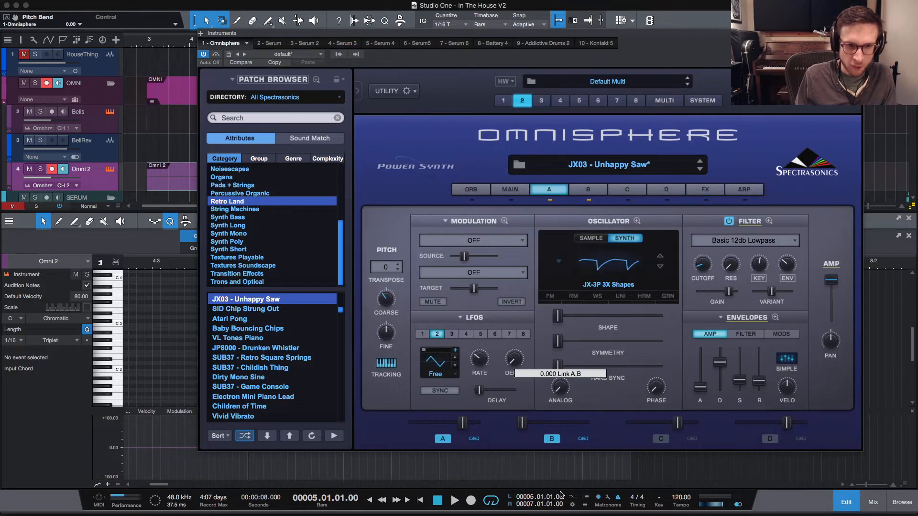
pyautogui.press('space')
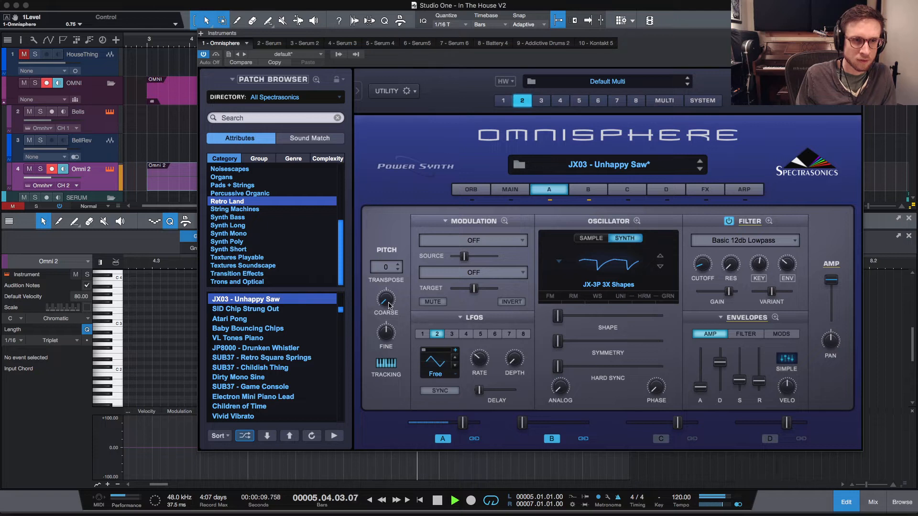
# Step: Dismiss the undo request for the coarse pitch and turn layer A's Coarse control back up to its centre while the loop plays
pyautogui.hotkey('ctrl', 'z')
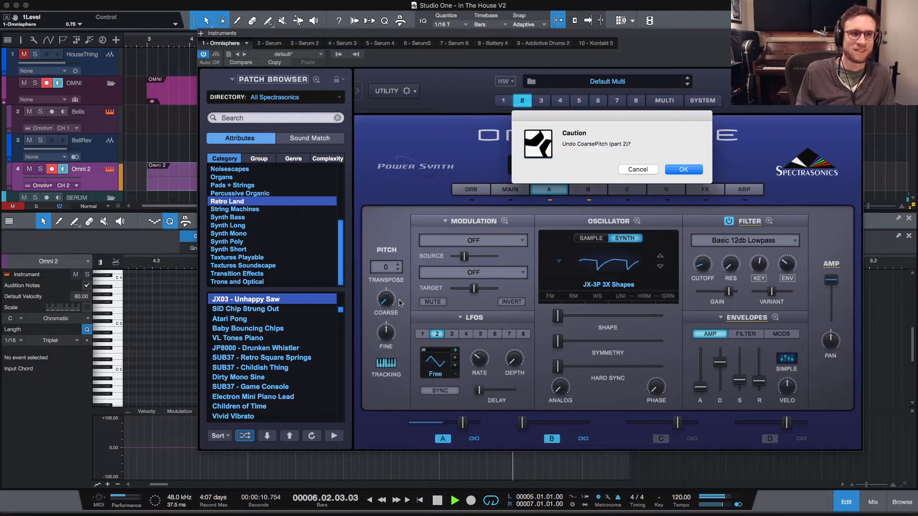
pyautogui.click(639, 170)
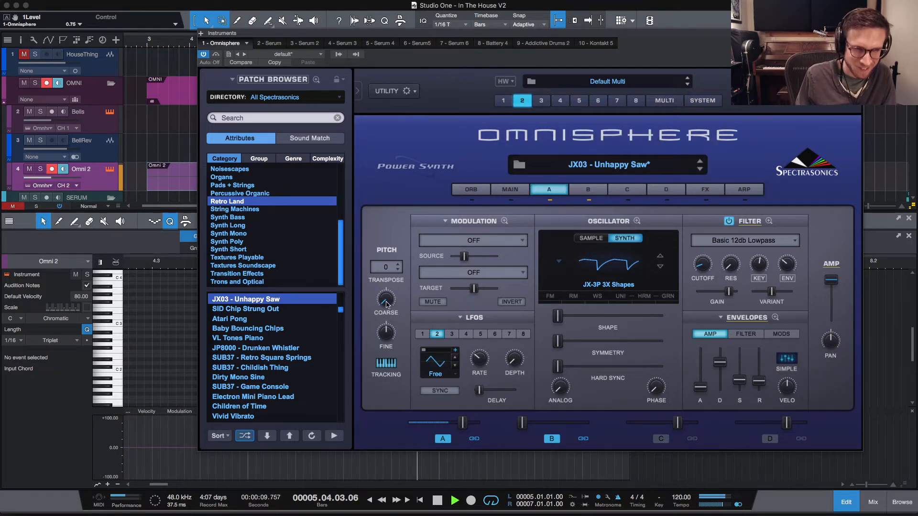
pyautogui.moveTo(387, 304); pyautogui.dragTo(407, 276)
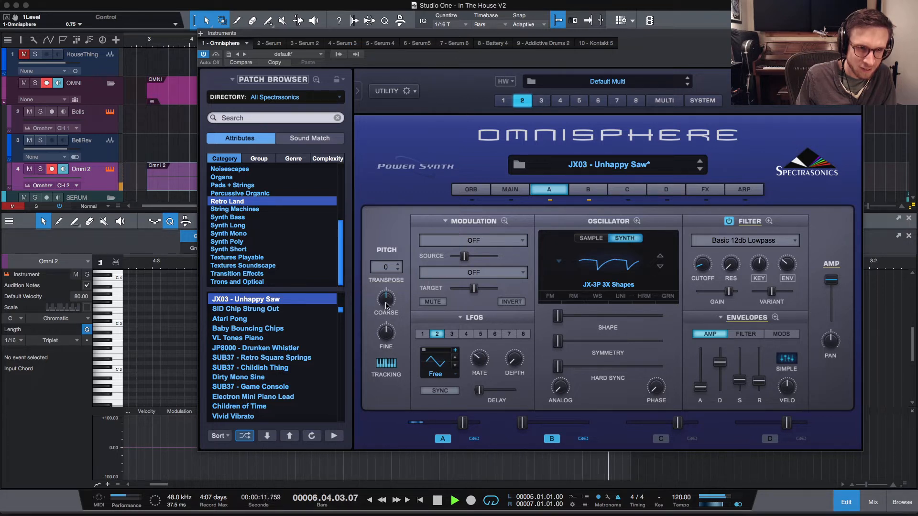
pyautogui.moveTo(387, 302)
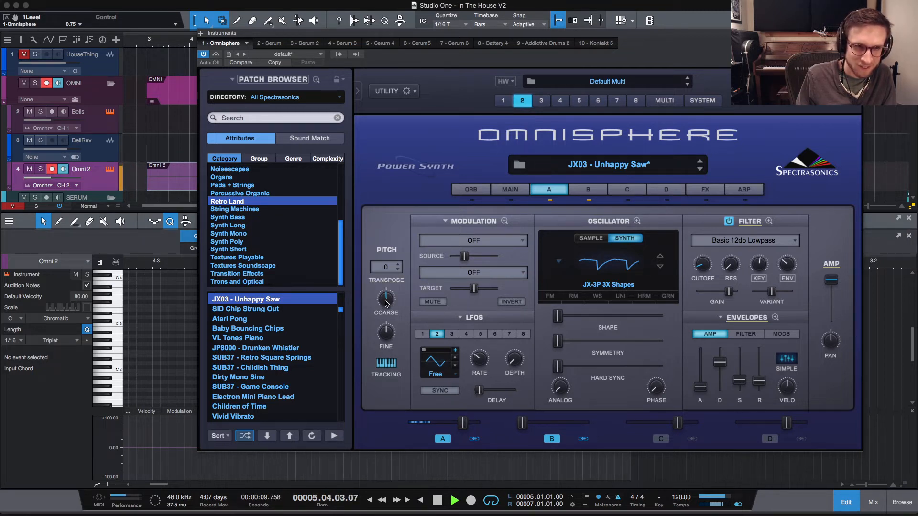
# Step: Set layer A's pitch Transpose to -12 and play the loop to hear the lower octave
pyautogui.click(383, 270)
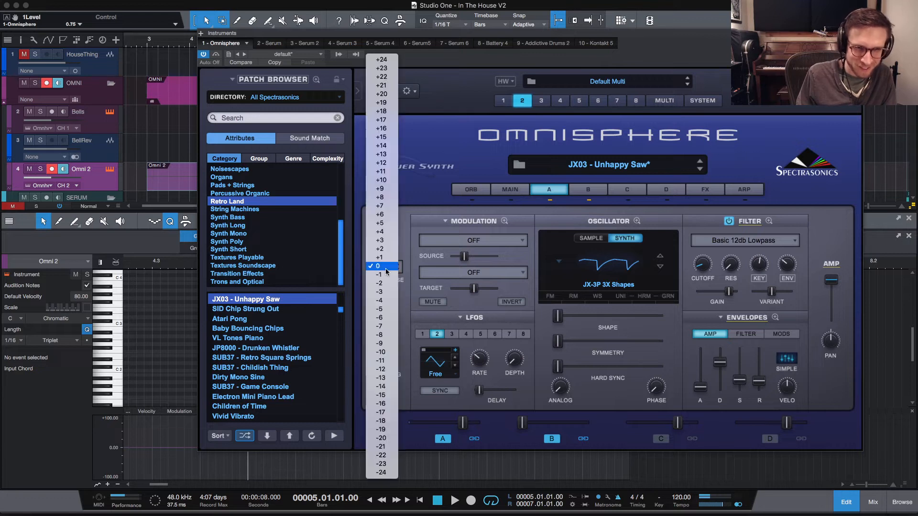
pyautogui.click(390, 369)
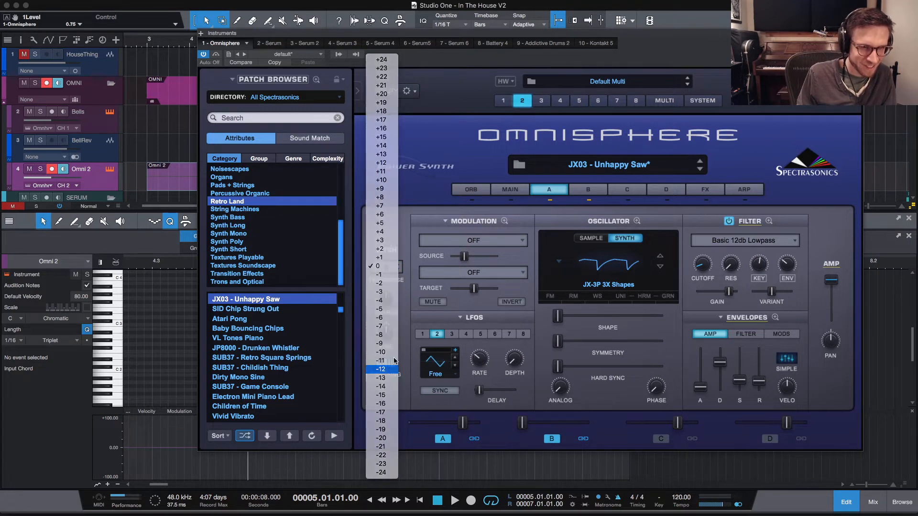
pyautogui.press('space')
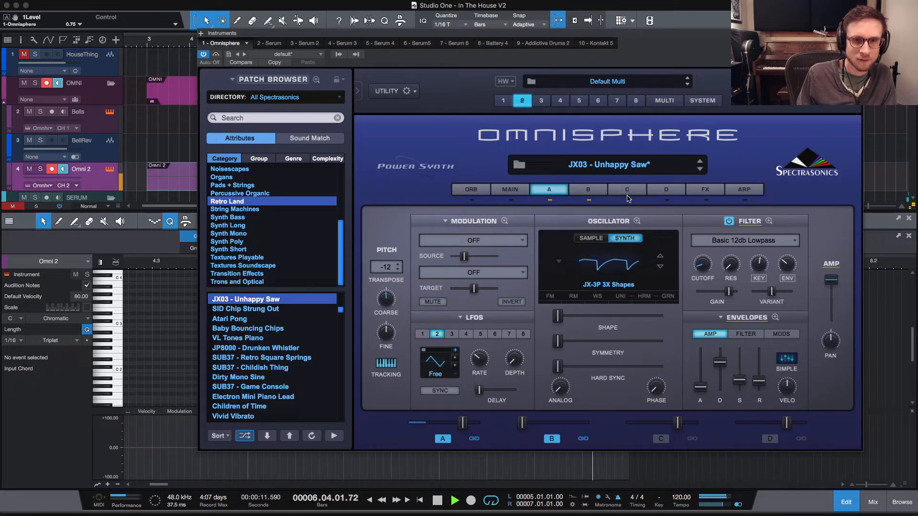
pyautogui.press('space')
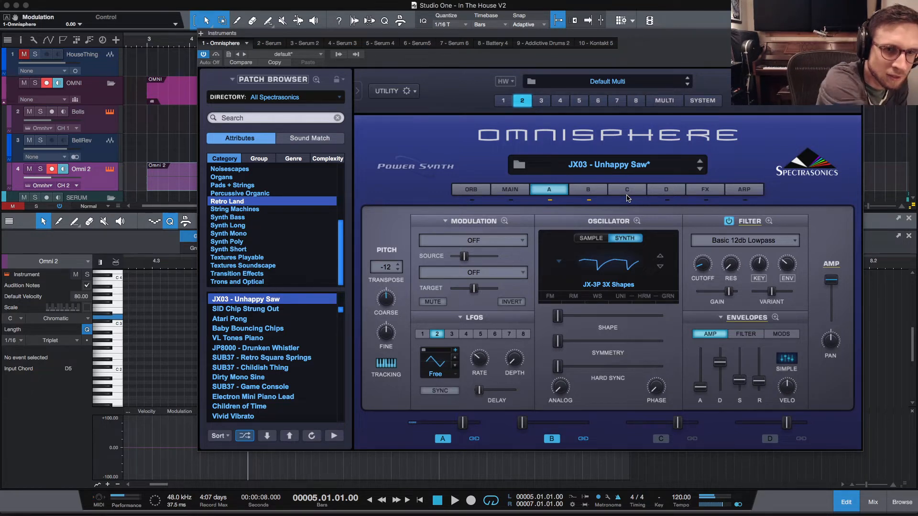
# Step: Compare layers A and B and switch on the Analog Chorus in the patch's Common effects rack
pyautogui.click(587, 190)
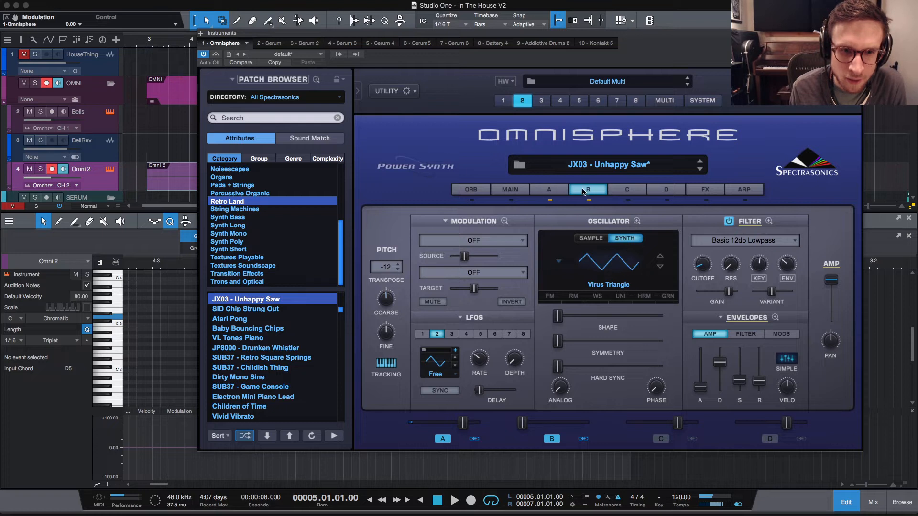
pyautogui.click(556, 193)
pyautogui.click(584, 192)
pyautogui.click(551, 192)
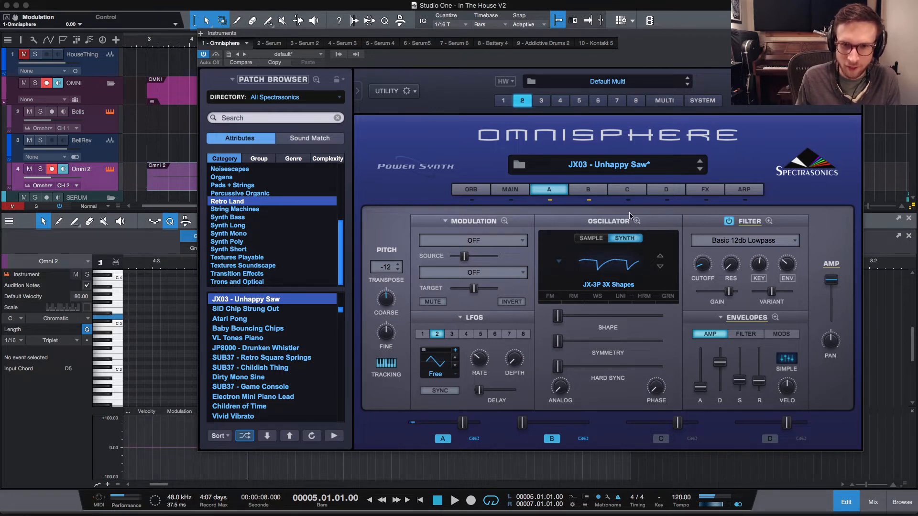
pyautogui.click(704, 190)
pyautogui.click(704, 220)
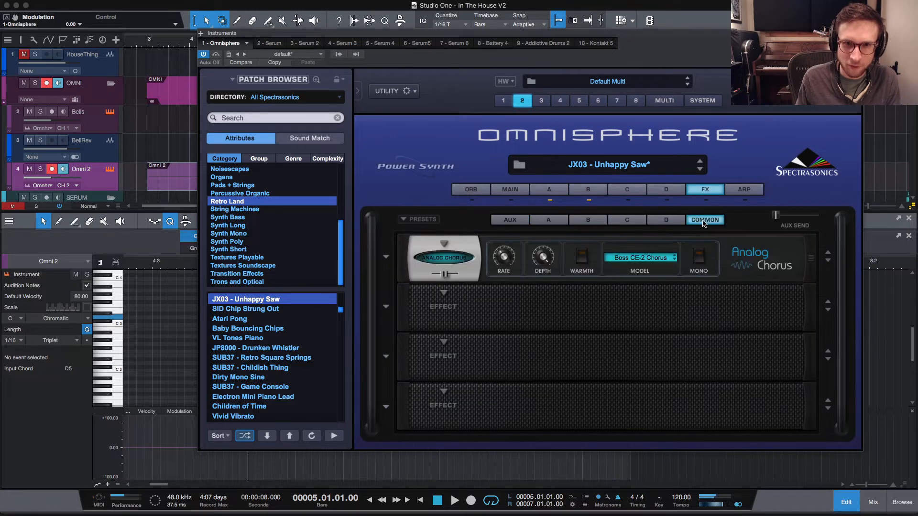
pyautogui.click(550, 220)
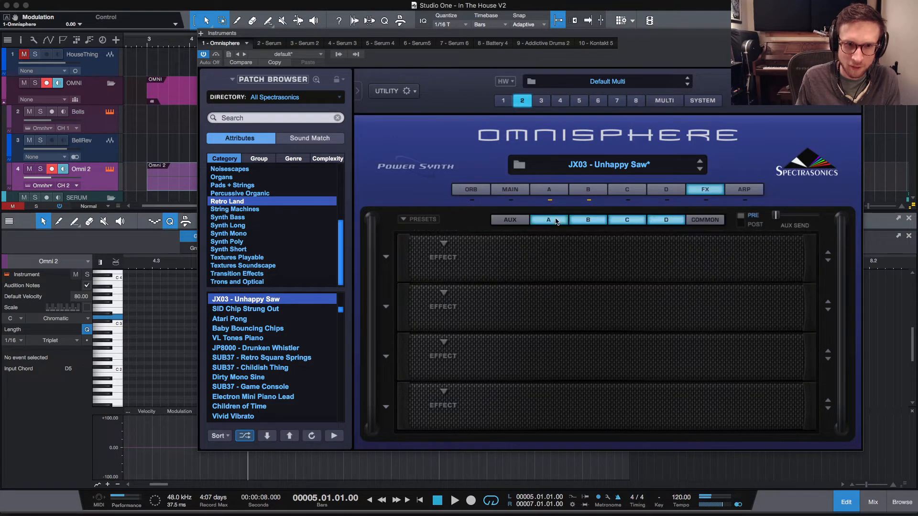
pyautogui.click(705, 220)
pyautogui.click(451, 258)
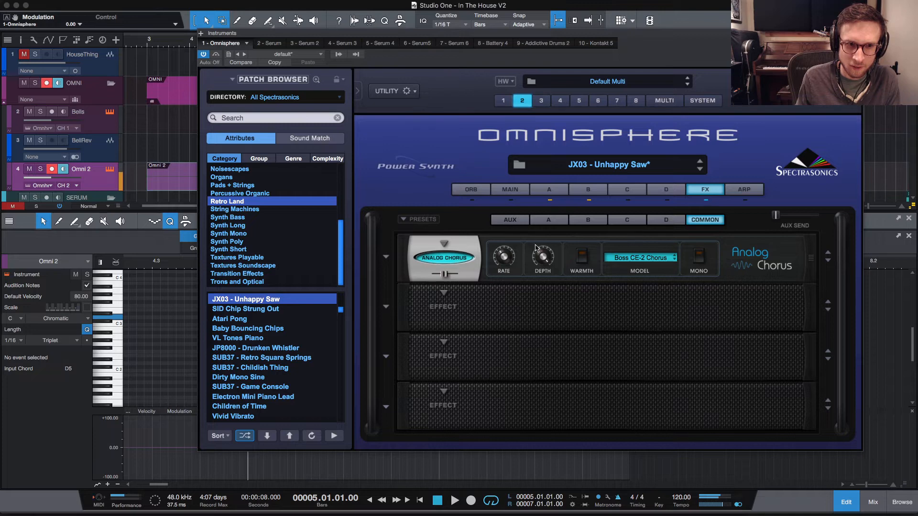
# Step: Examine the routings in layer A's enlarged modulation matrix, then close the instrument and stop playback
pyautogui.click(526, 220)
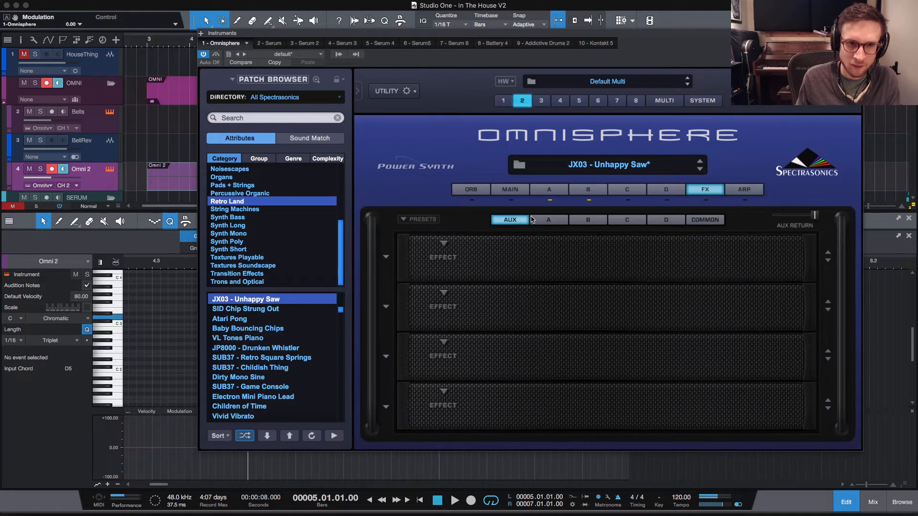
pyautogui.click(550, 189)
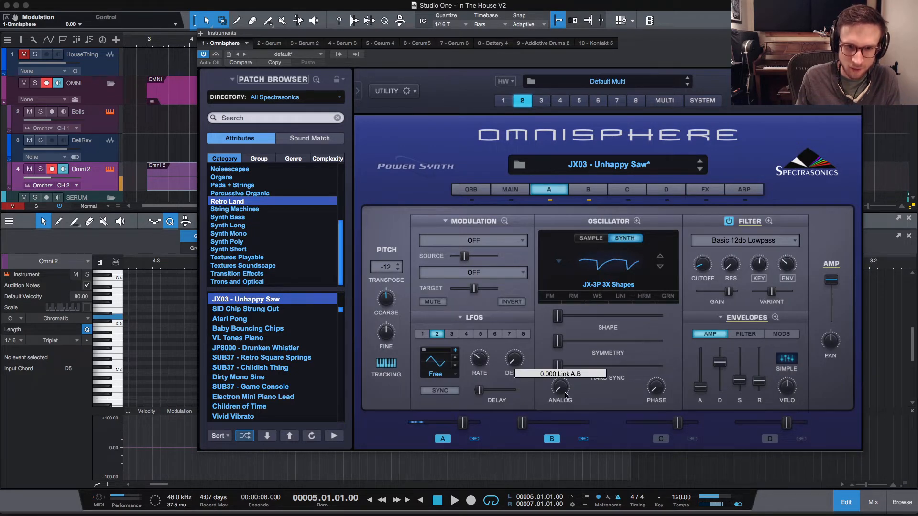
pyautogui.click(504, 222)
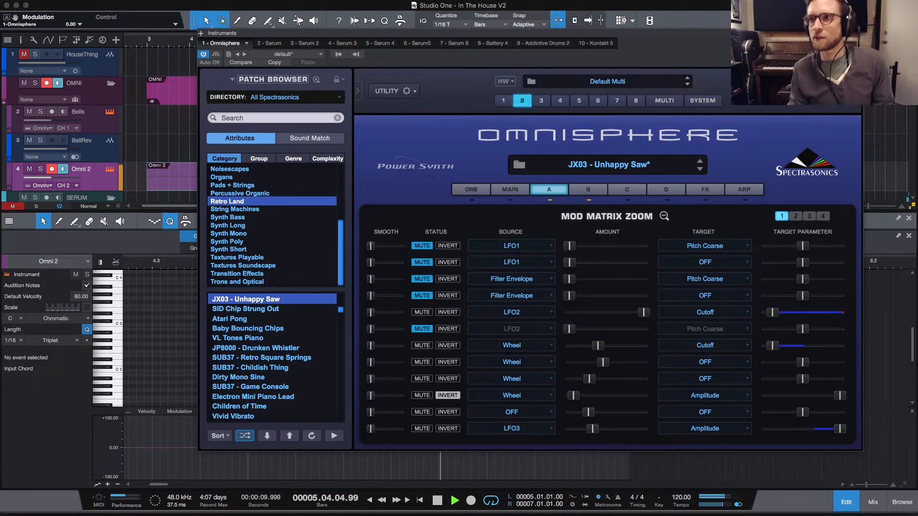
pyautogui.click(856, 33)
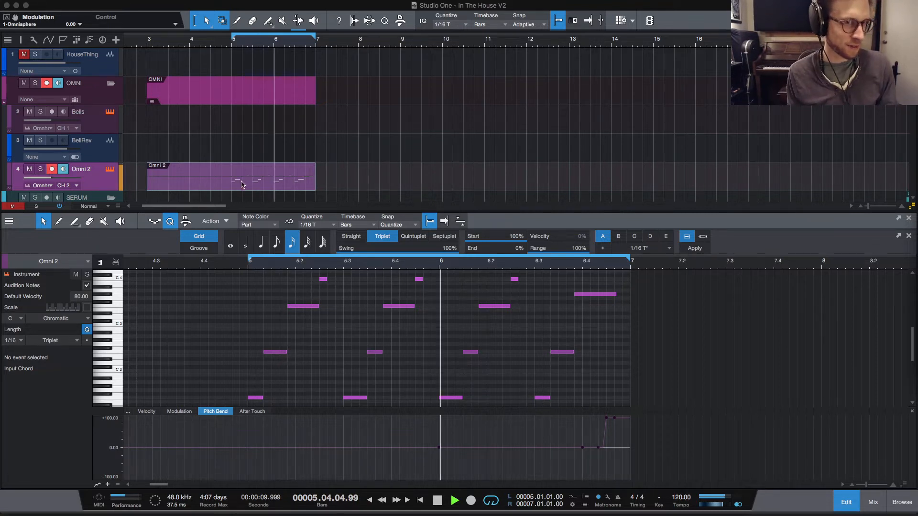
pyautogui.click(338, 159)
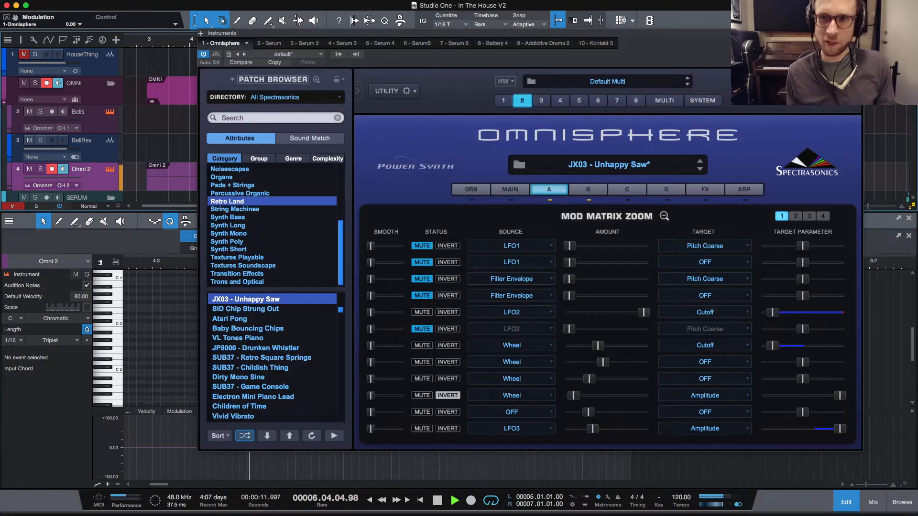
pyautogui.click(857, 33)
pyautogui.press('space')
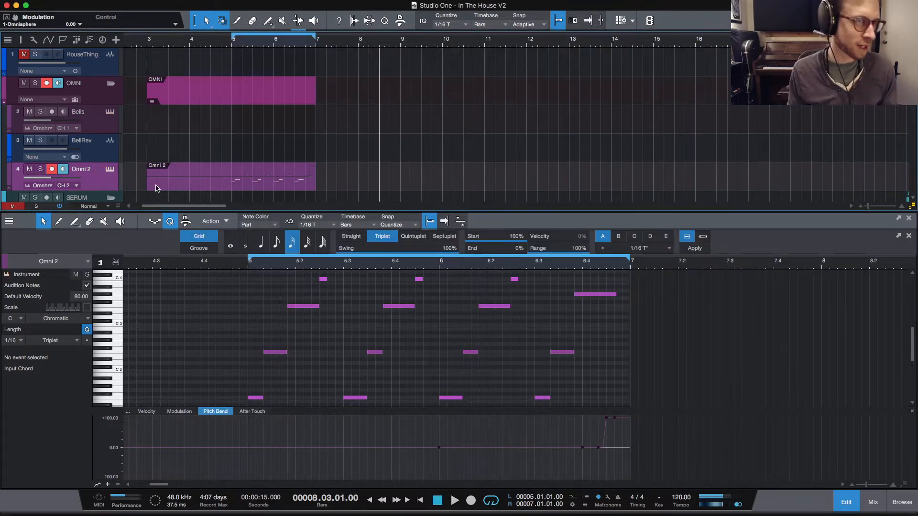
# Step: Trim the empty bars off the Omni 2 part, place its two-bar pattern at bar 3, and duplicate it at bar 5
pyautogui.moveTo(148, 186); pyautogui.dragTo(175, 187)
pyautogui.press('d')
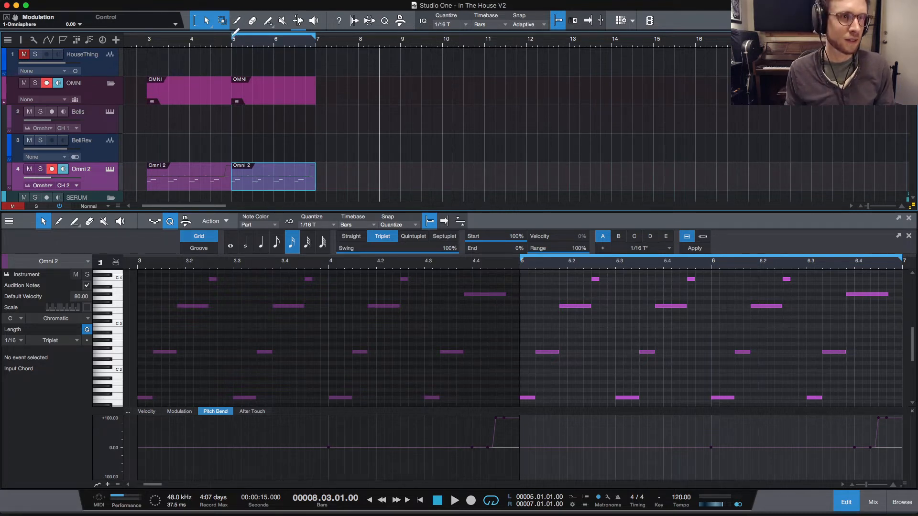
# Step: Extend the loop range to start at bar 3 and place the playhead there
pyautogui.moveTo(232, 39); pyautogui.dragTo(148, 53)
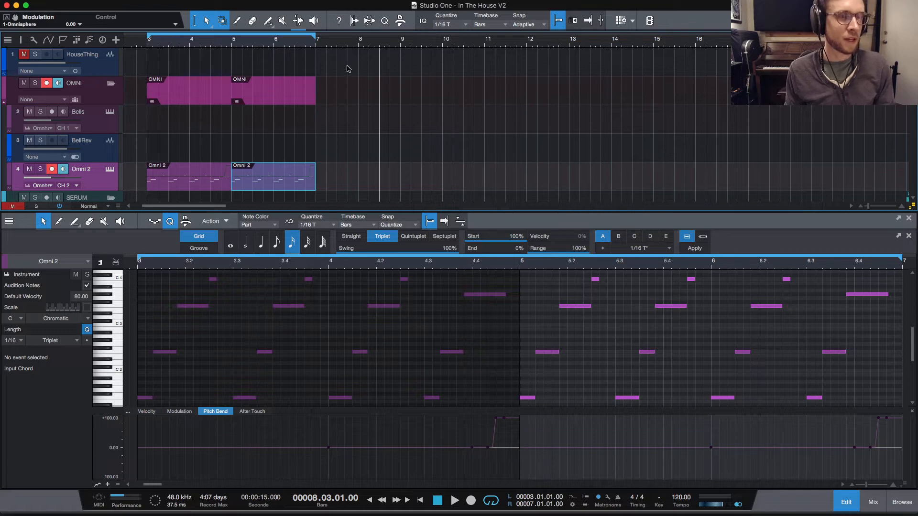
pyautogui.scroll(-10, 383, 89)
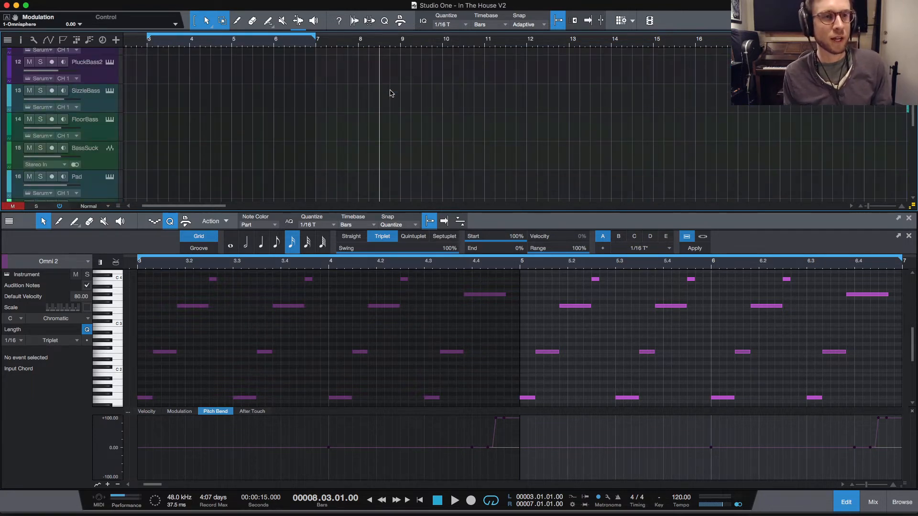
pyautogui.scroll(10, 392, 91)
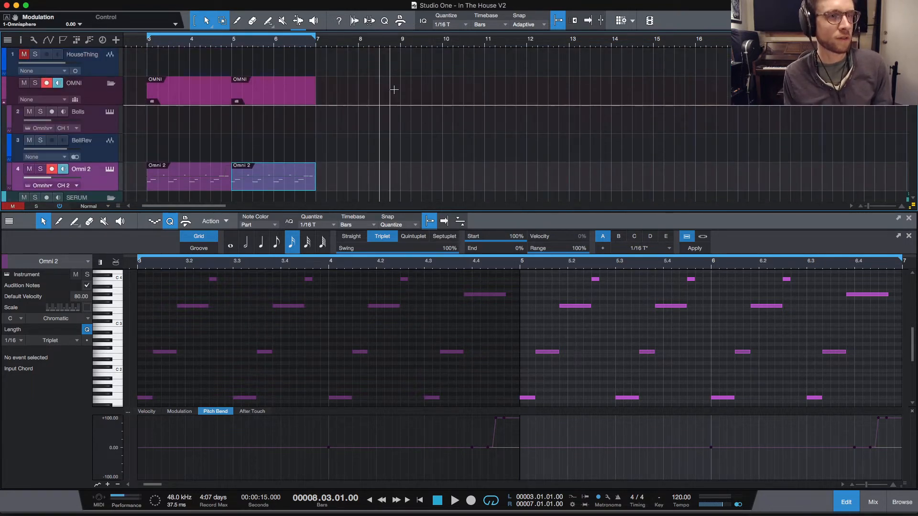
pyautogui.click(147, 46)
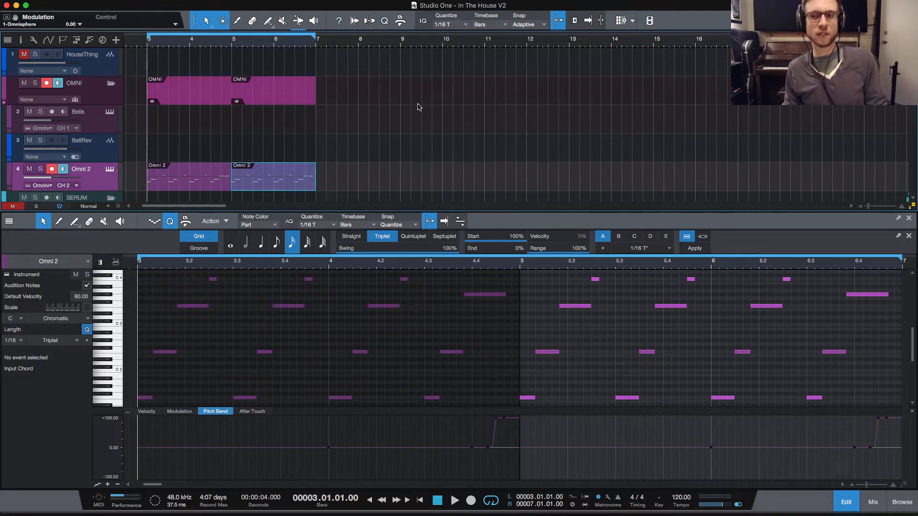
# Step: Play the existing arrangement from bar 21 with the mixer shown to review how its parts sound together
pyautogui.scroll(-1, 430, 110)
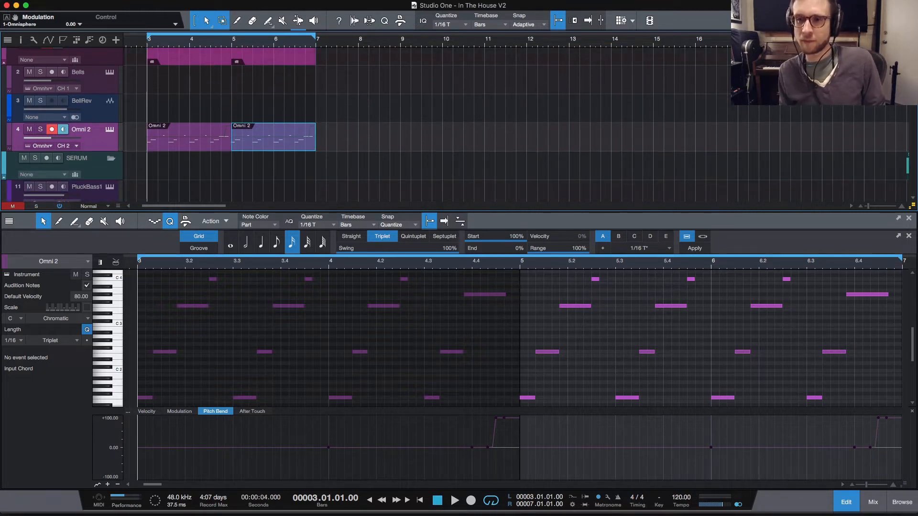
pyautogui.click(595, 140)
pyautogui.press('w')
pyautogui.scroll(-1, 568, 129)
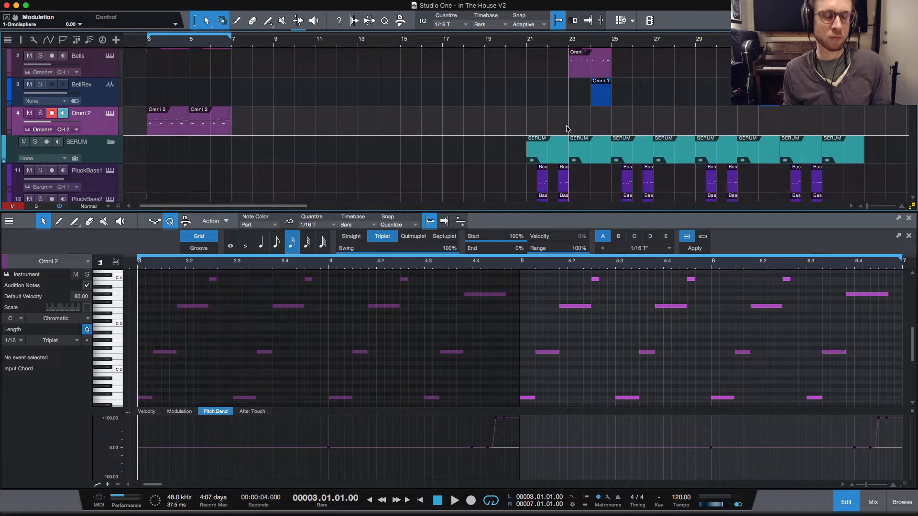
pyautogui.scroll(-15, 567, 129)
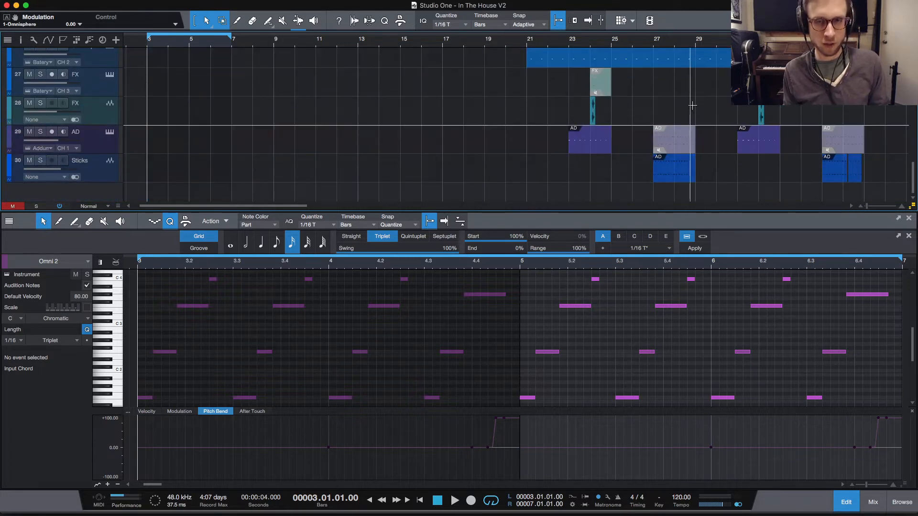
pyautogui.hscroll(4, 689, 111)
pyautogui.scroll(18, 622, 96)
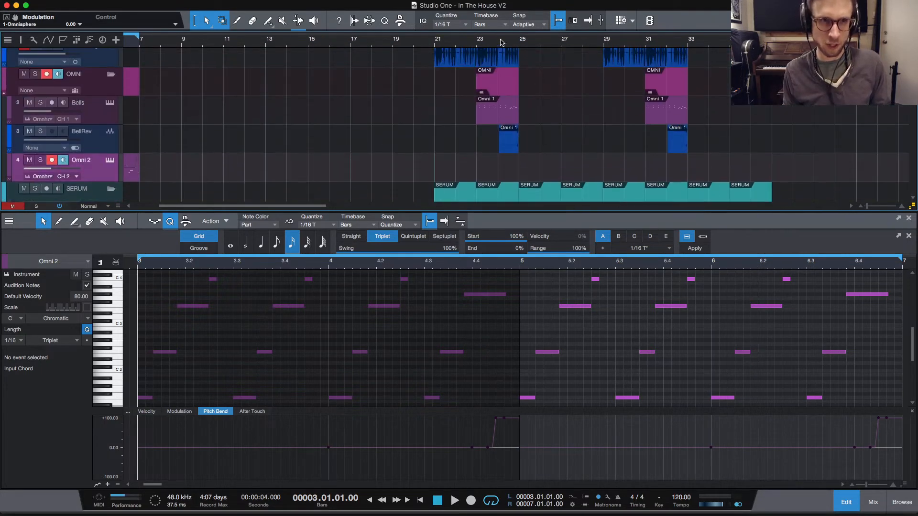
pyautogui.click(436, 41)
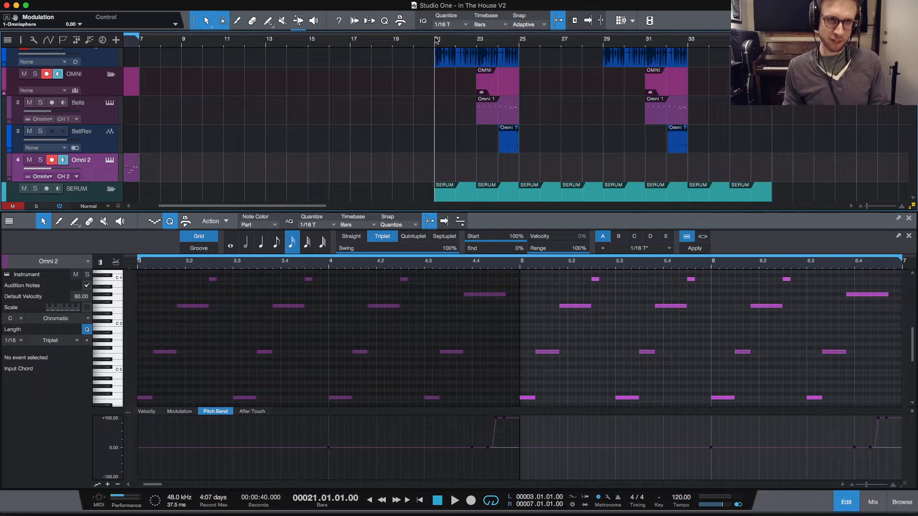
pyautogui.click(873, 502)
pyautogui.press('space')
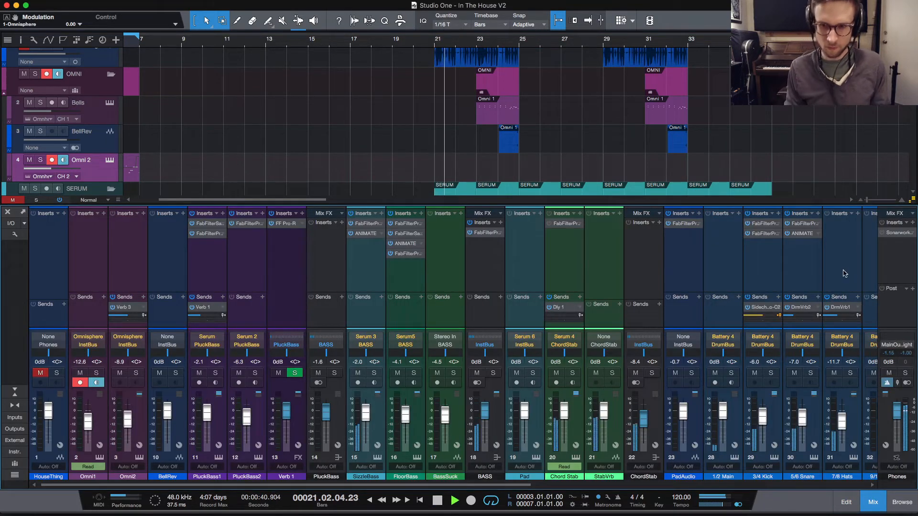
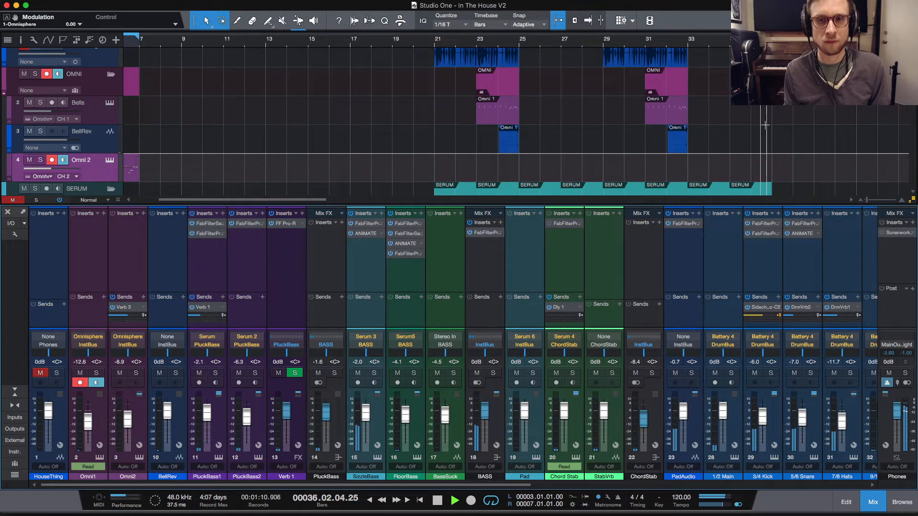
pyautogui.press('space')
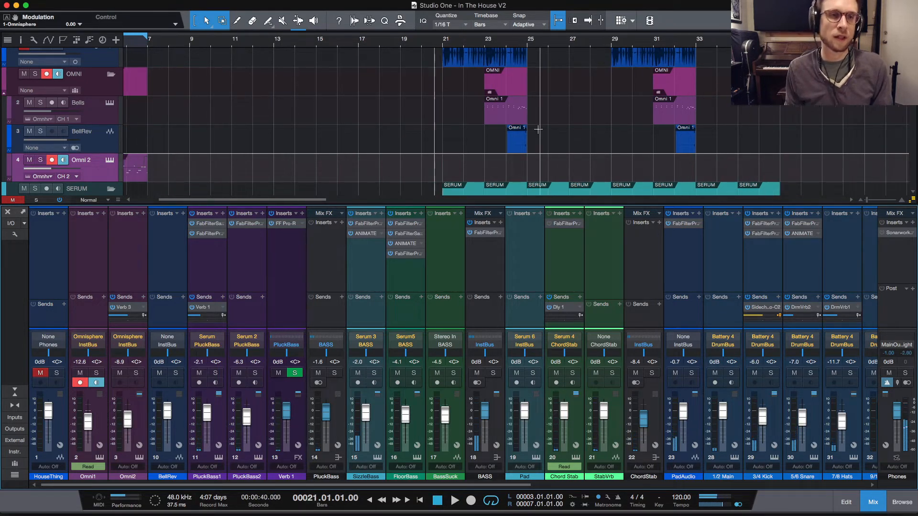
# Step: Return the playhead to bar 3 and play the new section while looking through its tracks
pyautogui.hscroll(-5, 157, 50)
pyautogui.click(164, 44)
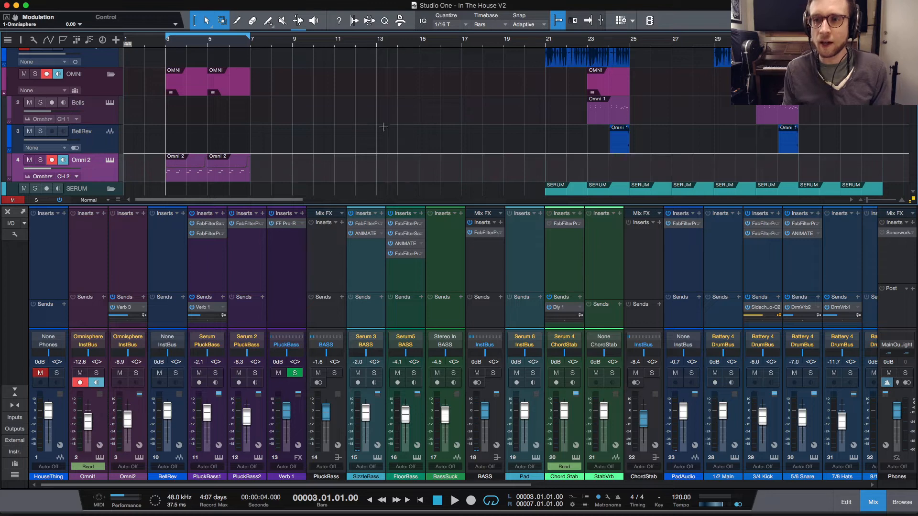
pyautogui.scroll(-5, 315, 116)
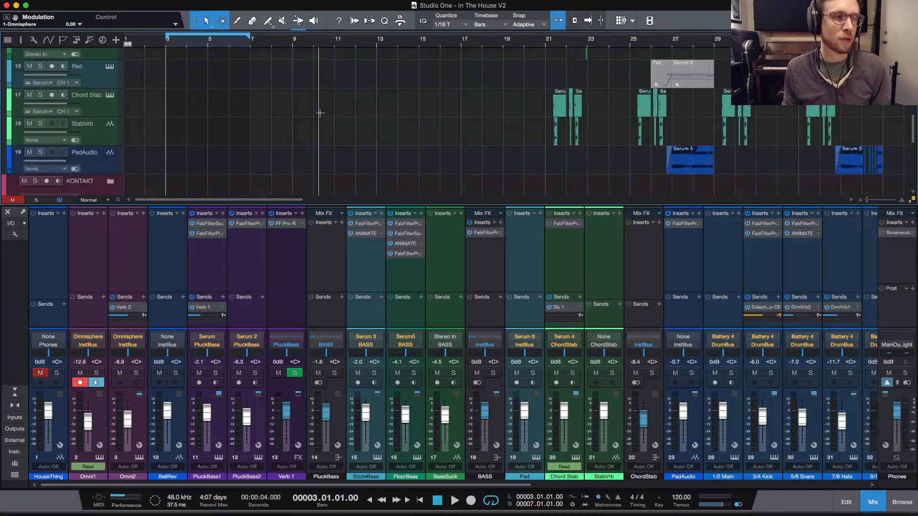
pyautogui.scroll(6, 301, 116)
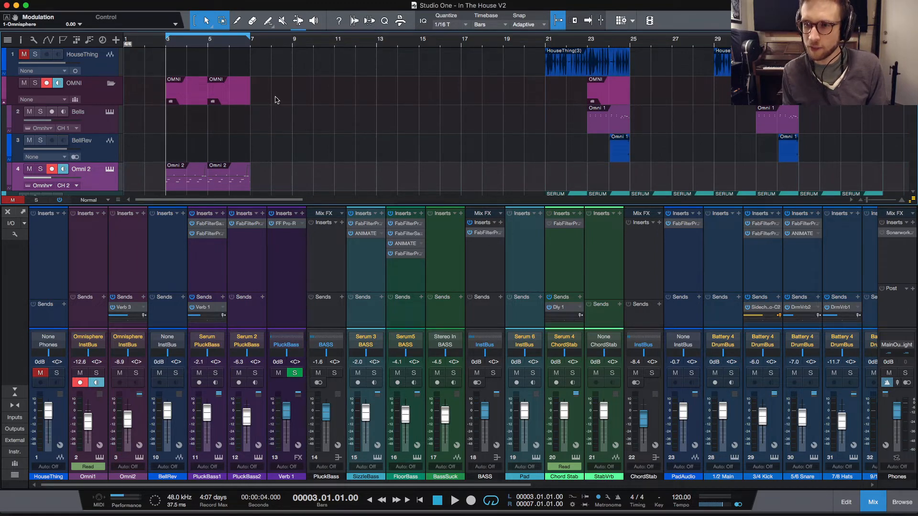
pyautogui.scroll(-15, 251, 100)
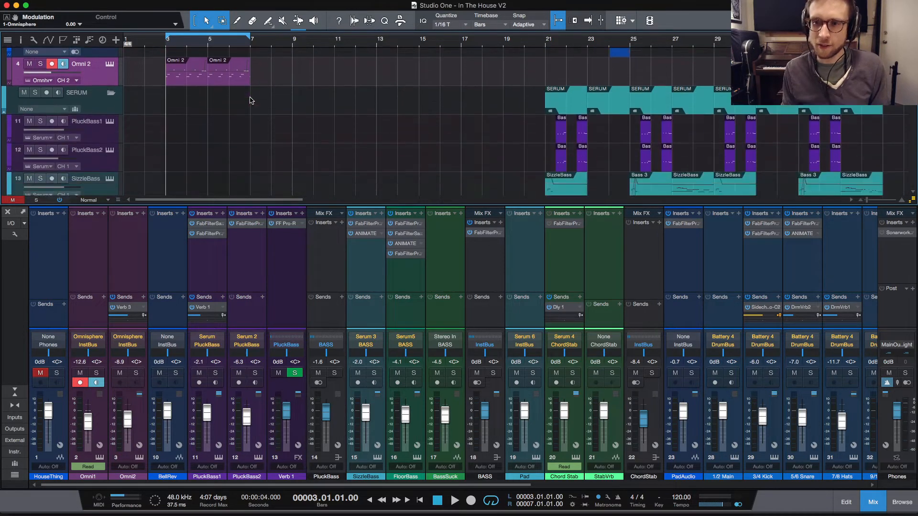
pyautogui.scroll(6, 251, 100)
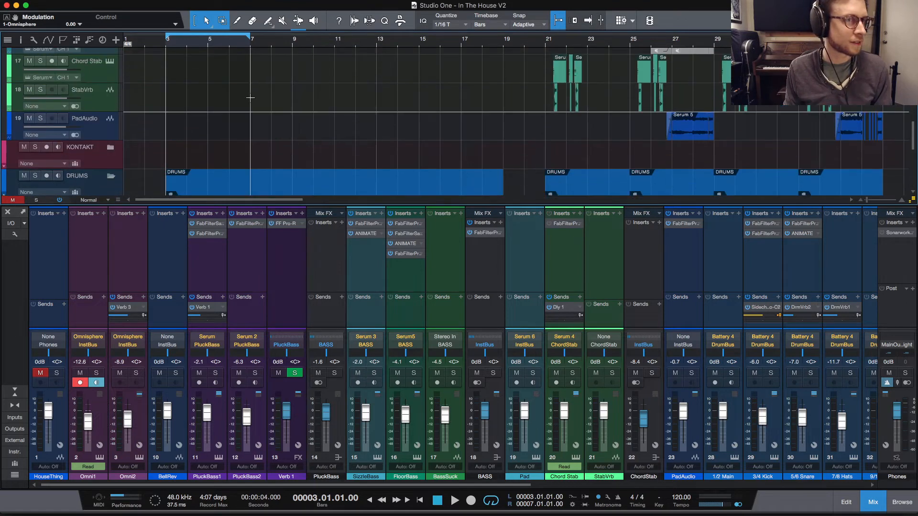
pyautogui.scroll(-3, 252, 99)
pyautogui.press('space')
pyautogui.scroll(14, 266, 124)
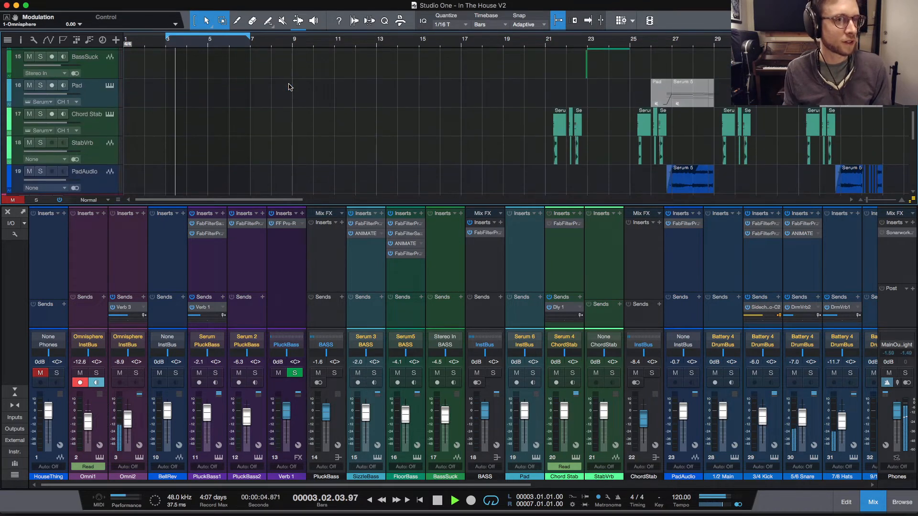
pyautogui.scroll(-14, 267, 138)
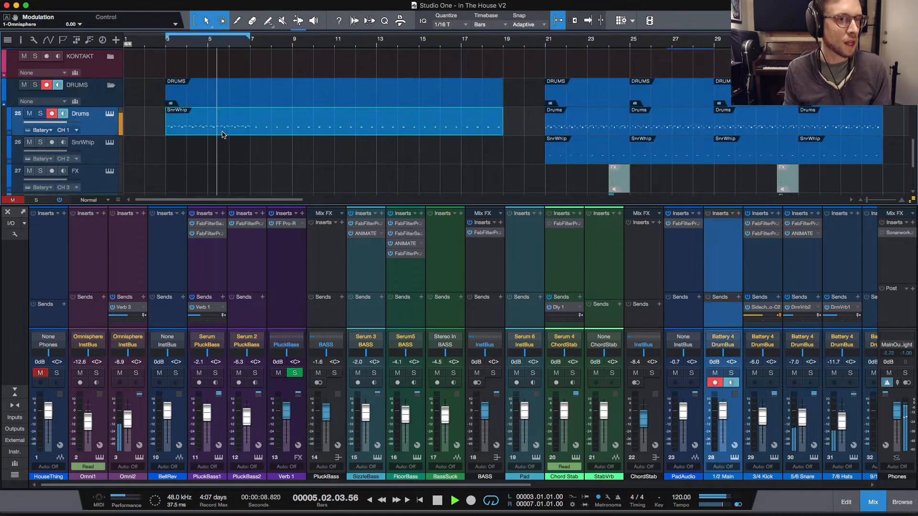
# Step: Delete the drum notes above the D1 hits between bars 3 and 7 of the Drums part, and audition the result
pyautogui.doubleClick(218, 128)
pyautogui.press('space')
pyautogui.hscroll(-4, 160, 335)
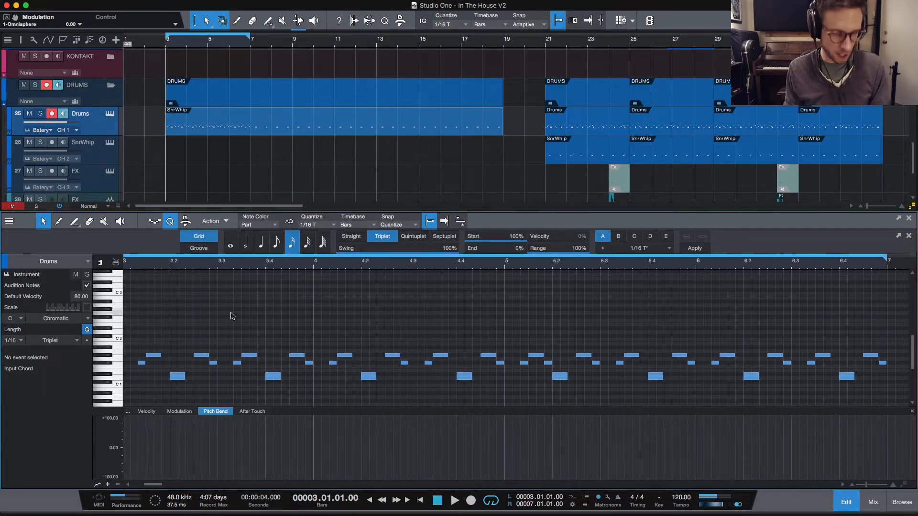
pyautogui.press('w')
pyautogui.moveTo(290, 322); pyautogui.dragTo(762, 378)
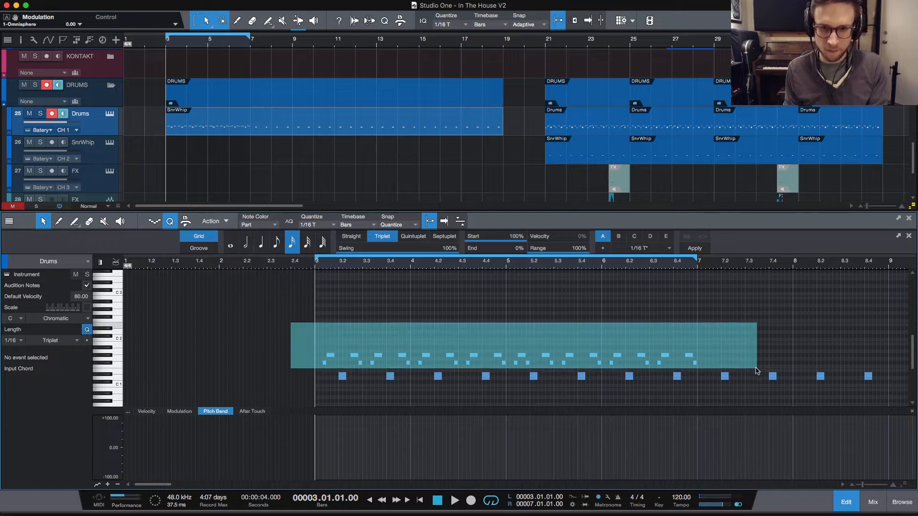
pyautogui.press('Delete')
pyautogui.press('space')
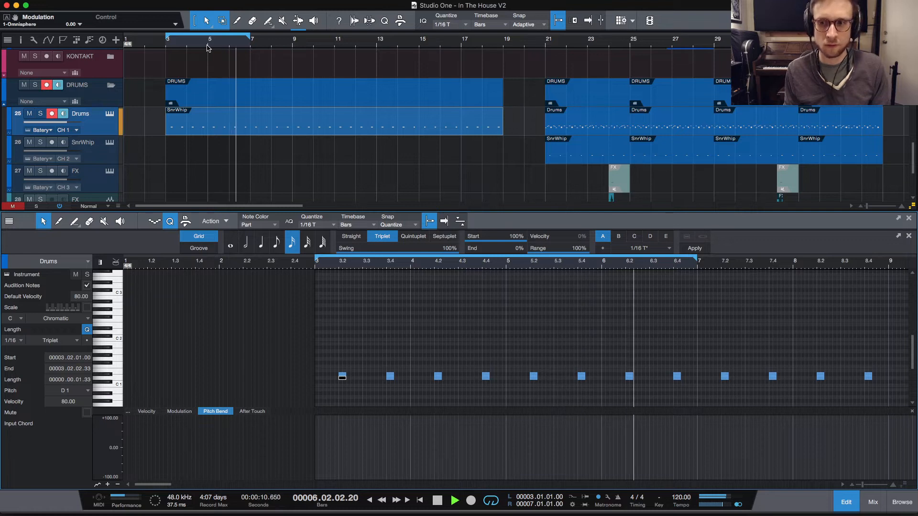
pyautogui.press('space')
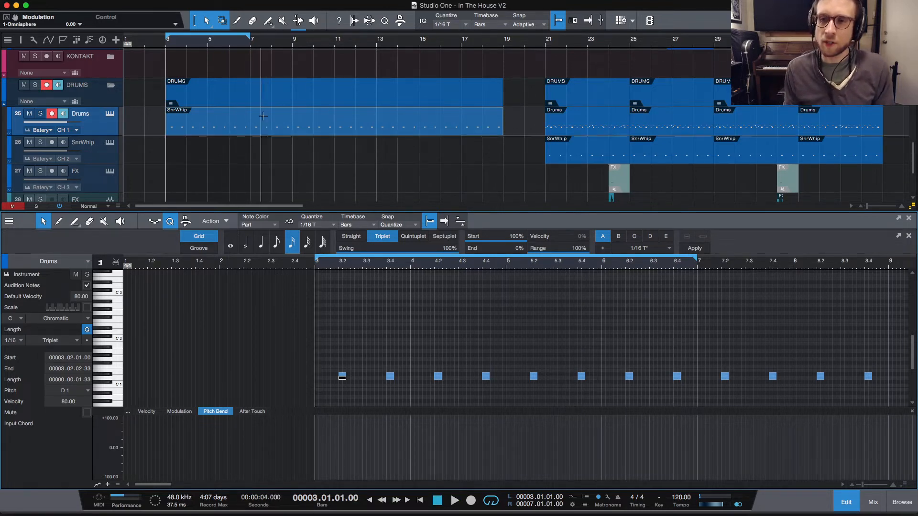
# Step: Shift the pitch bend rise at the end of bar 4 in the first Omni 2 part slightly later and audition it from bar 4.3
pyautogui.scroll(15, 232, 109)
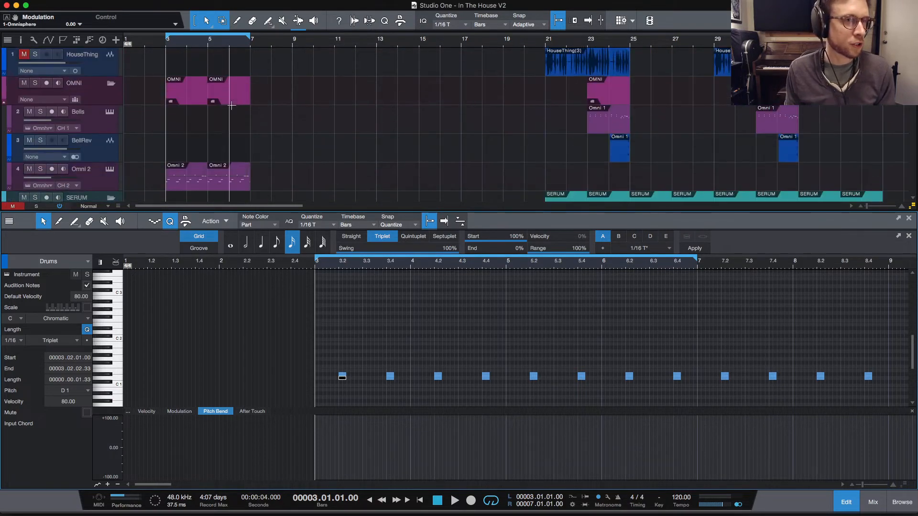
pyautogui.click(205, 185)
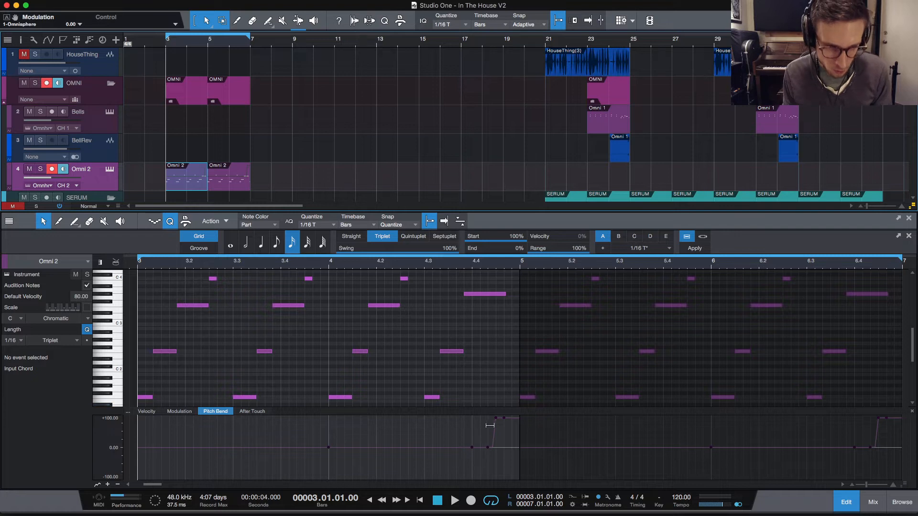
pyautogui.scroll(5, 500, 452)
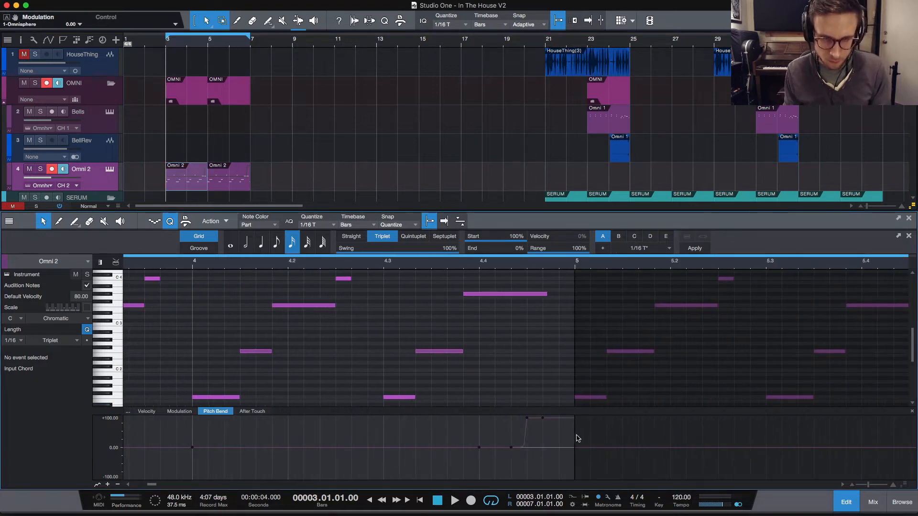
pyautogui.moveTo(496, 458); pyautogui.dragTo(532, 422)
pyautogui.click(380, 264)
pyautogui.press('space')
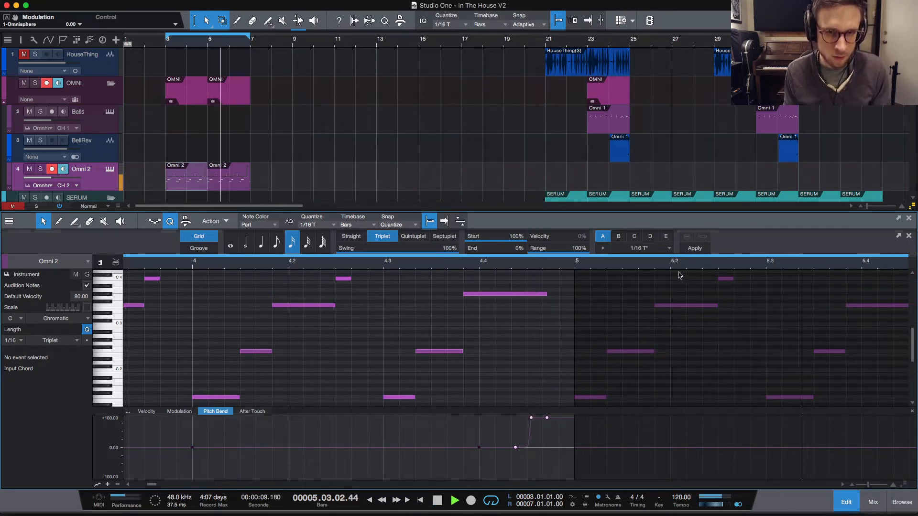
pyautogui.press('space')
# Step: Replace the Omni 2 part at bar 5 with a duplicate of the edited bar 3 part, and return the playhead to bar 3
pyautogui.click(232, 184)
pyautogui.press('Delete')
pyautogui.click(204, 183)
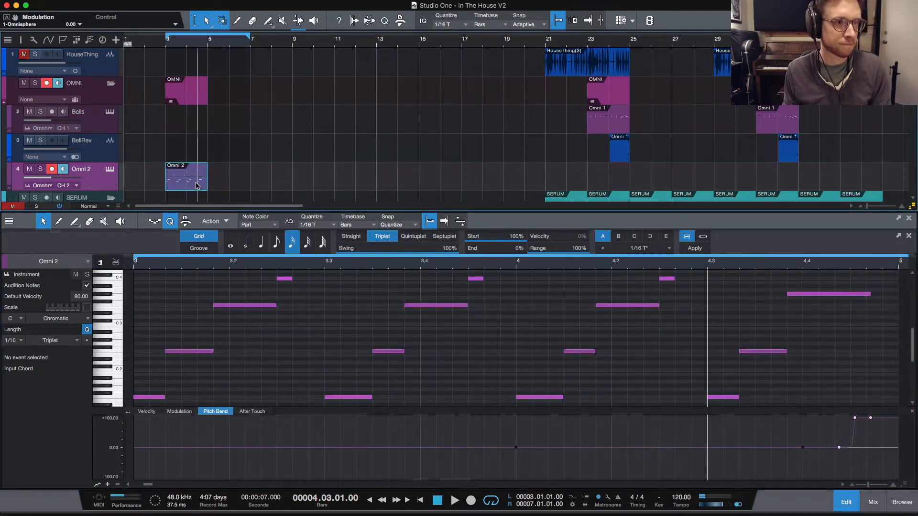
pyautogui.press('d')
pyautogui.press('KP_1')
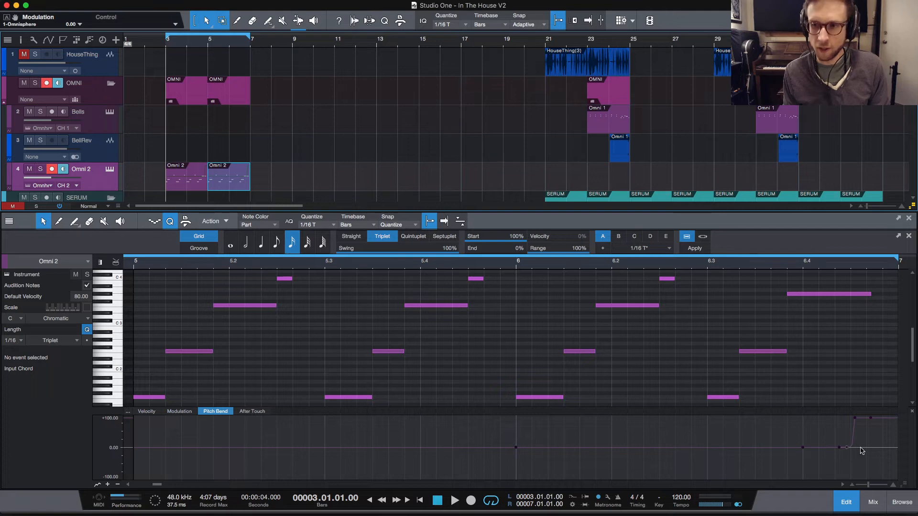
# Step: Open the Verb 3 reverb used by the second Omnisphere channel during playback, try shorter spaces, and set its Space to 2.48 s
pyautogui.press('space')
pyautogui.click(873, 503)
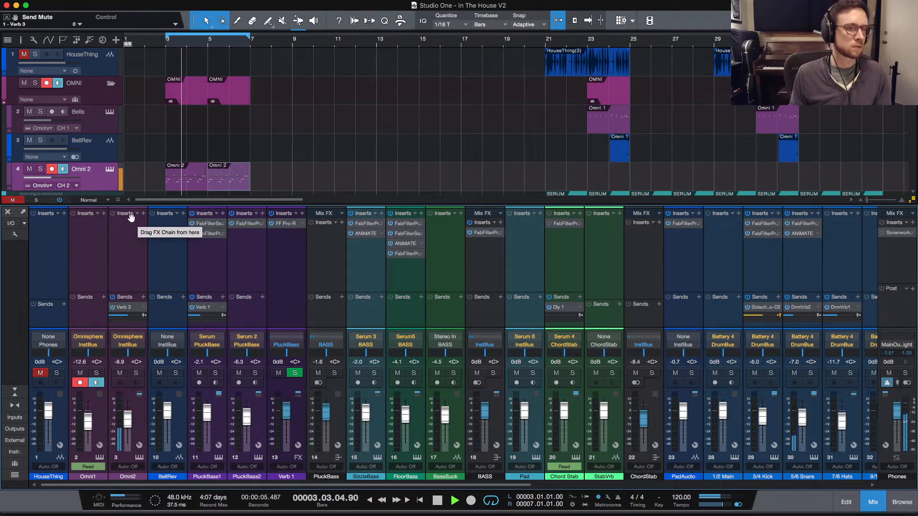
pyautogui.doubleClick(125, 308)
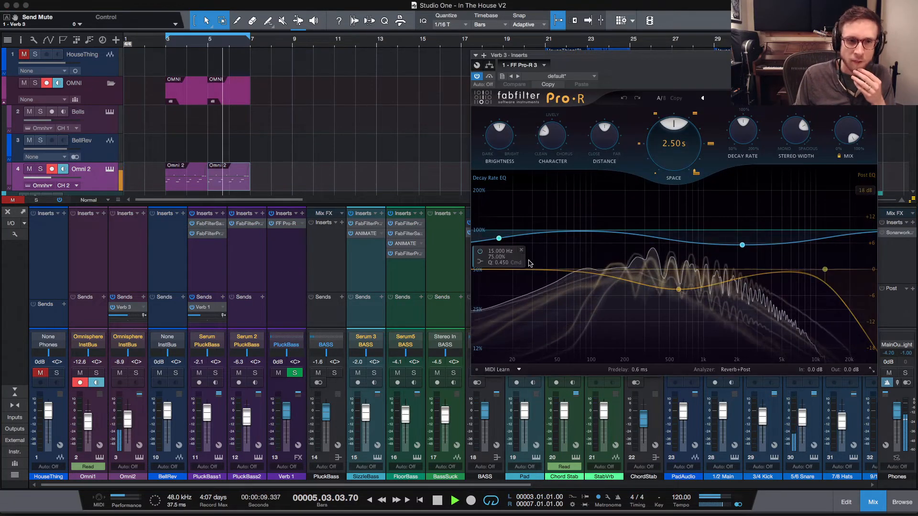
pyautogui.moveTo(674, 153)
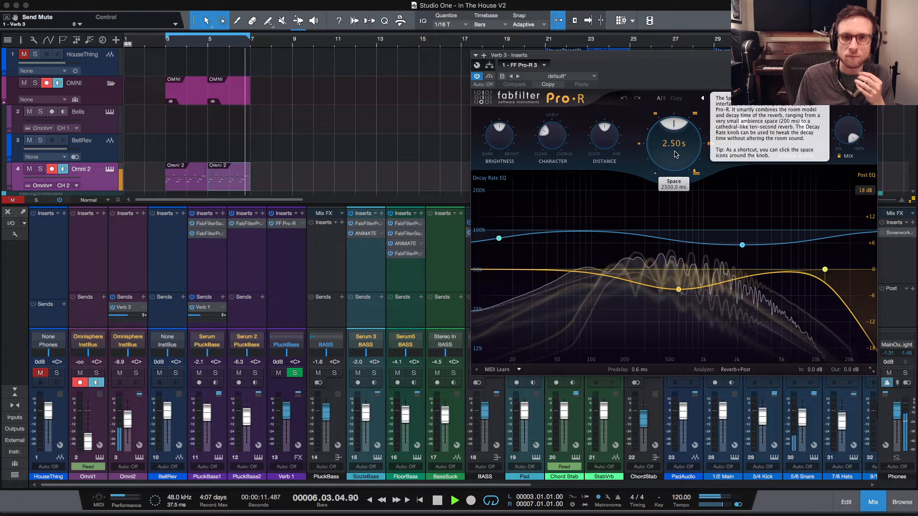
pyautogui.moveTo(674, 153); pyautogui.dragTo(671, 169)
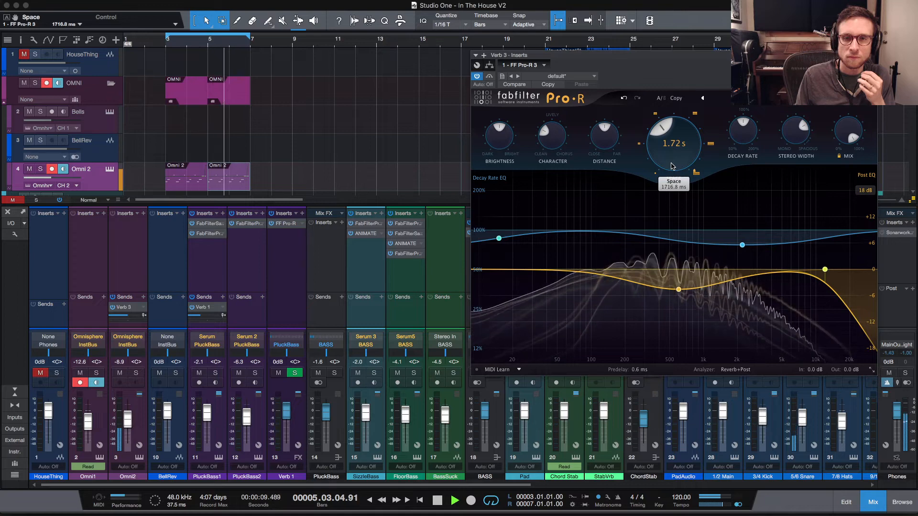
pyautogui.moveTo(672, 166); pyautogui.dragTo(679, 148)
pyautogui.moveTo(681, 145); pyautogui.dragTo(668, 166)
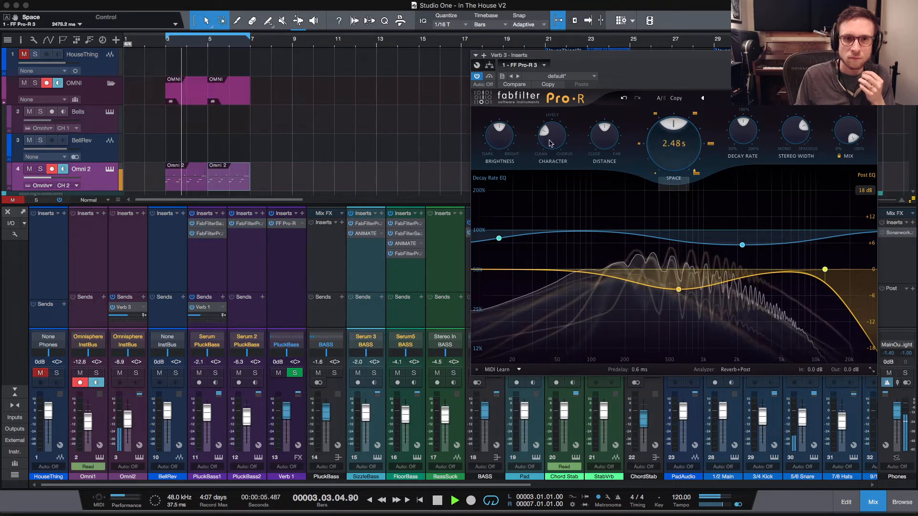
# Step: Raise the reverb's Character toward Chorus and set its Distance to about 54%, closing the plug-in and stopping playback
pyautogui.moveTo(555, 139); pyautogui.dragTo(564, 118)
pyautogui.moveTo(546, 136)
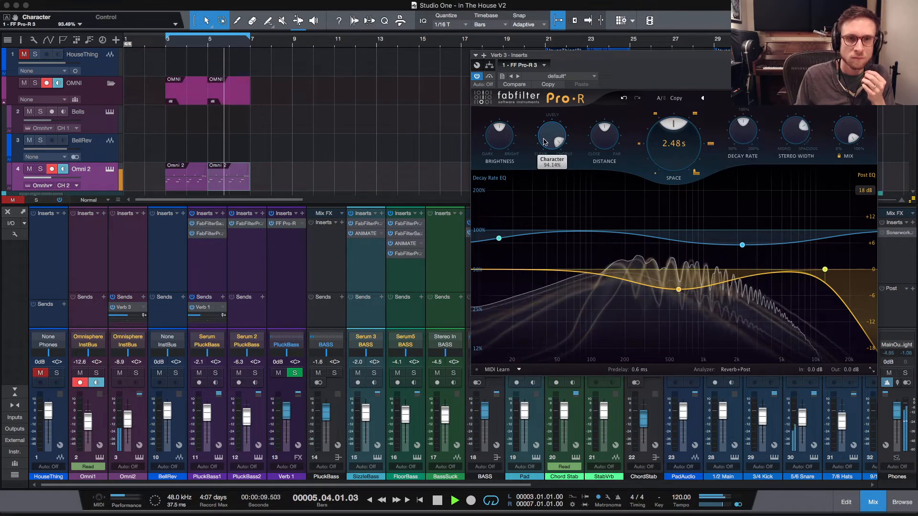
pyautogui.moveTo(546, 136); pyautogui.dragTo(547, 143)
pyautogui.moveTo(603, 137); pyautogui.dragTo(589, 191)
pyautogui.moveTo(609, 138)
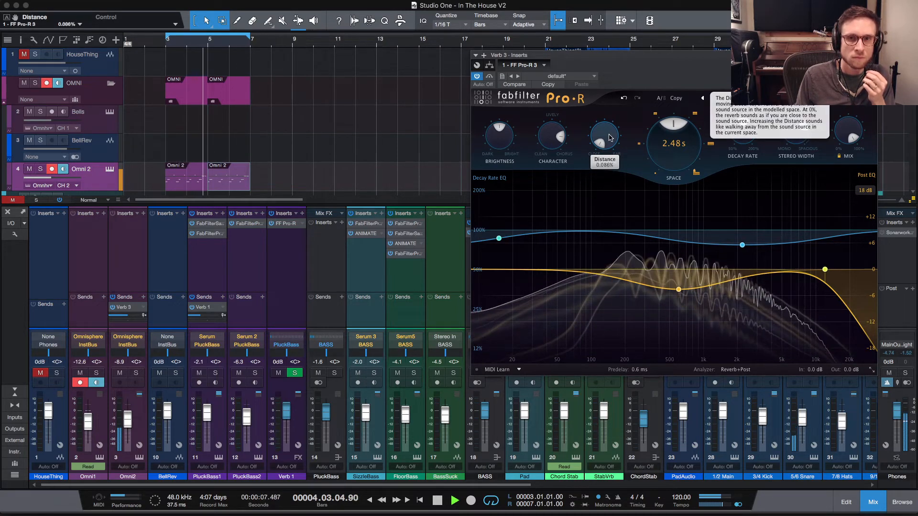
pyautogui.moveTo(610, 138); pyautogui.dragTo(613, 87)
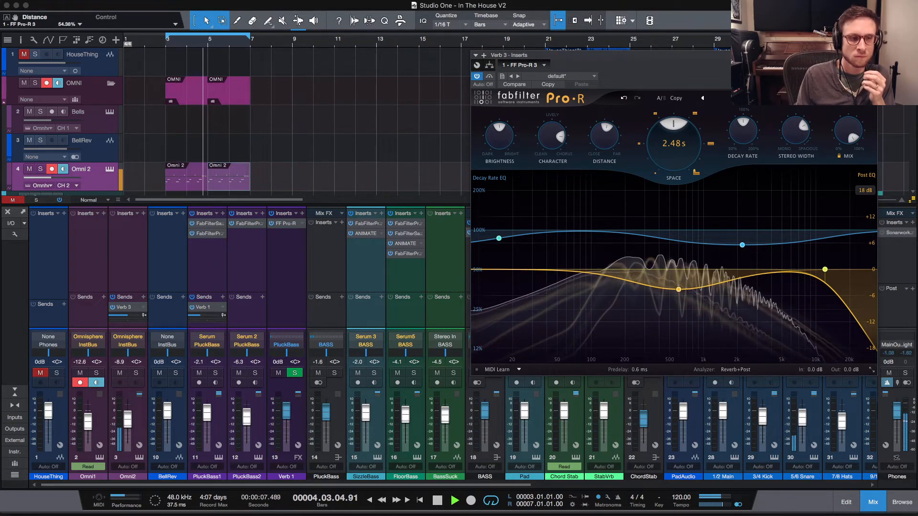
pyautogui.press('super+w')
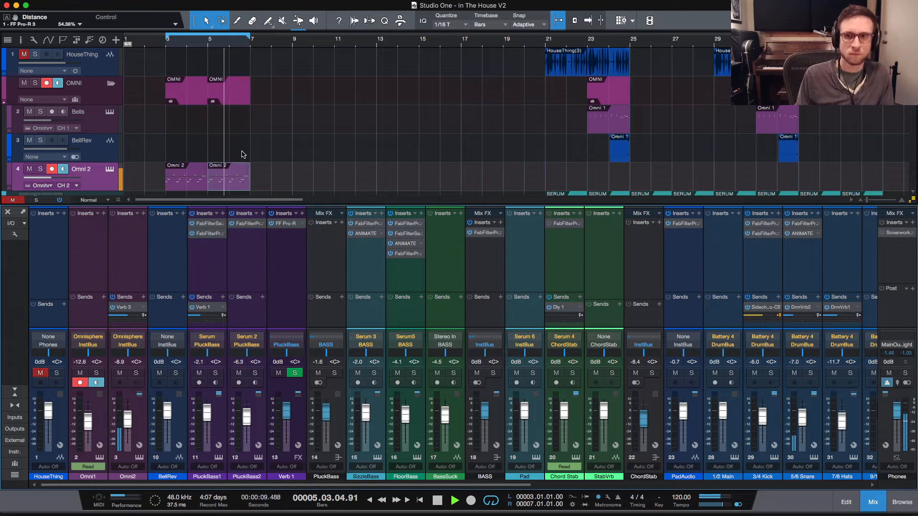
pyautogui.press('space')
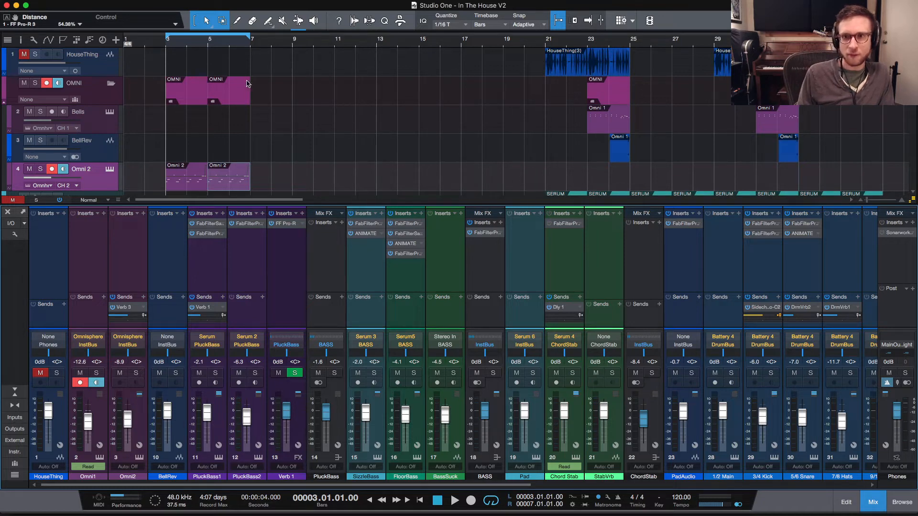
# Step: Try a song tempo of 115 and audition the new section starting around bar 3
pyautogui.scroll(-15, 307, 115)
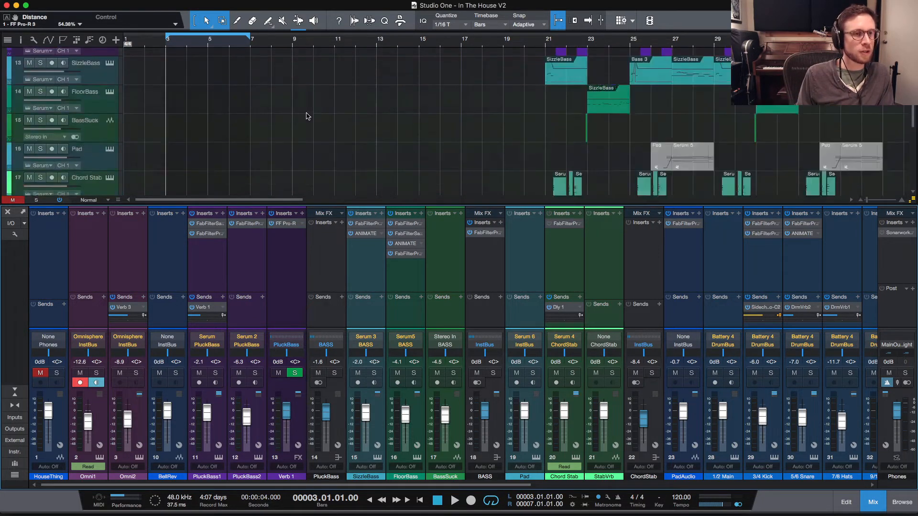
pyautogui.scroll(15, 307, 115)
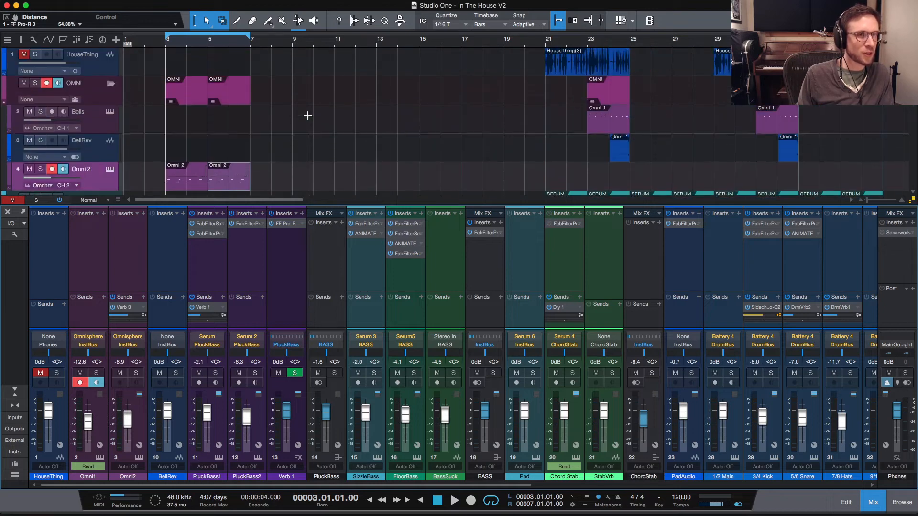
pyautogui.scroll(-10, 286, 101)
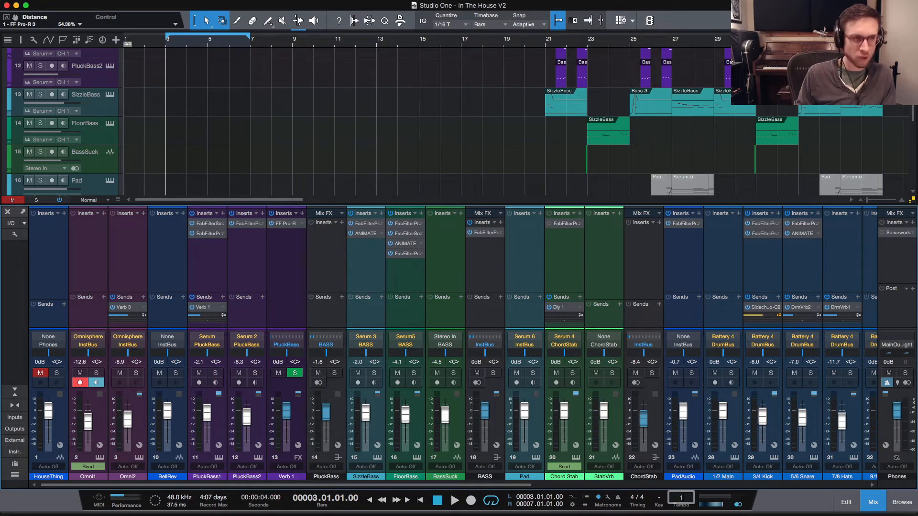
pyautogui.press('Return')
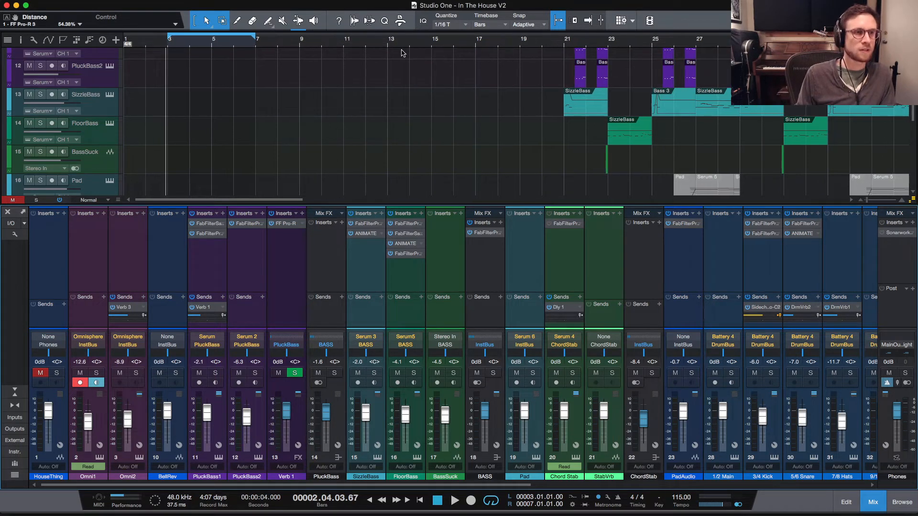
pyautogui.press('space')
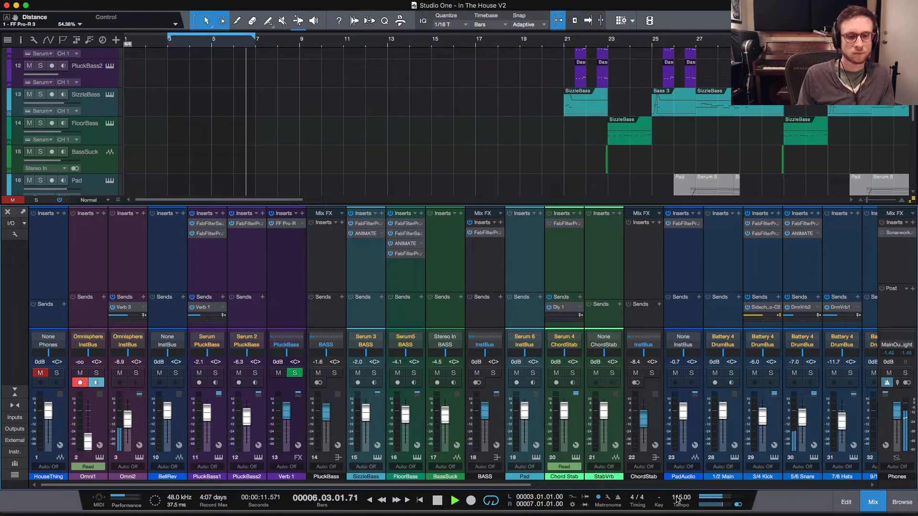
pyautogui.press('space')
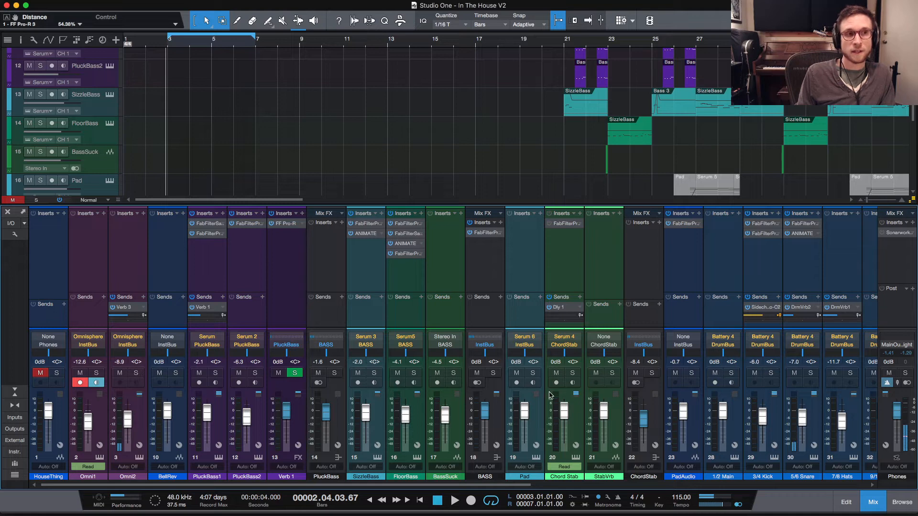
# Step: Audition the existing arrangement from bar 21 at the slower tempo
pyautogui.click(167, 47)
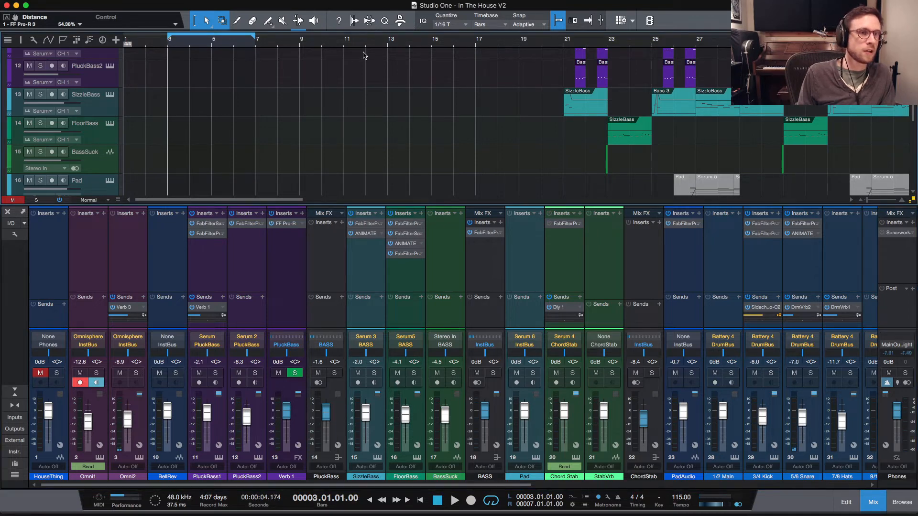
pyautogui.click(566, 45)
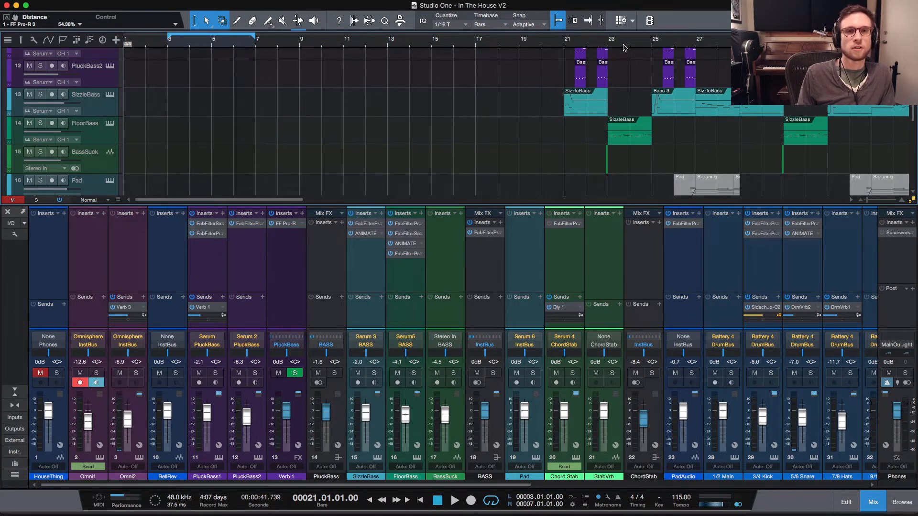
pyautogui.press('space')
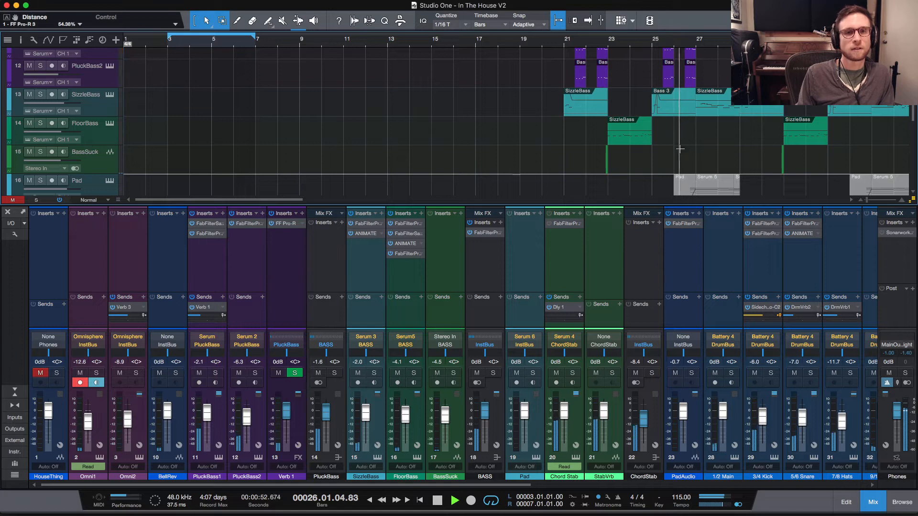
pyautogui.press('space')
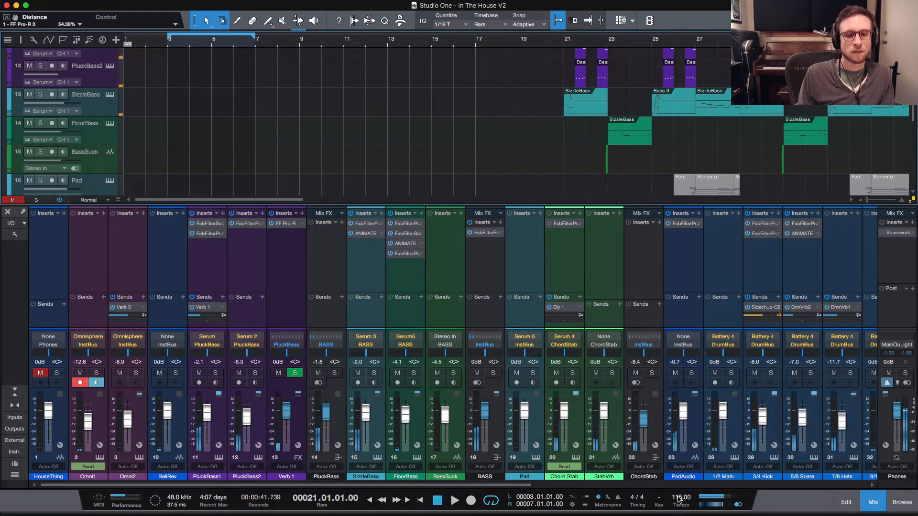
# Step: Set the song tempo to 120 and audition the new section from bar 3
pyautogui.click(681, 498)
pyautogui.write('120')
pyautogui.press('Return')
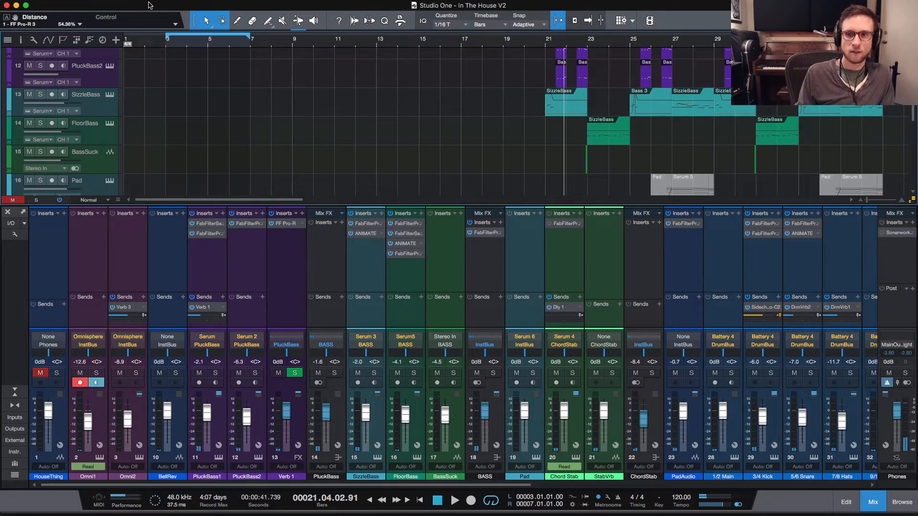
pyautogui.click(165, 50)
pyautogui.press('space')
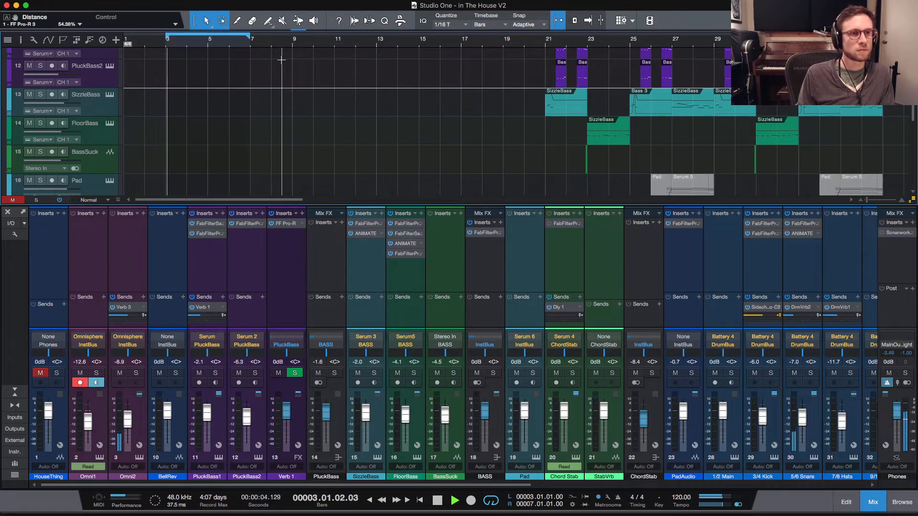
pyautogui.press('space')
# Step: Zoom in on the new section and open the Omni 2 part at bar 3 in the note editor
pyautogui.scroll(-1, 236, 107)
pyautogui.scroll(-6, 236, 107)
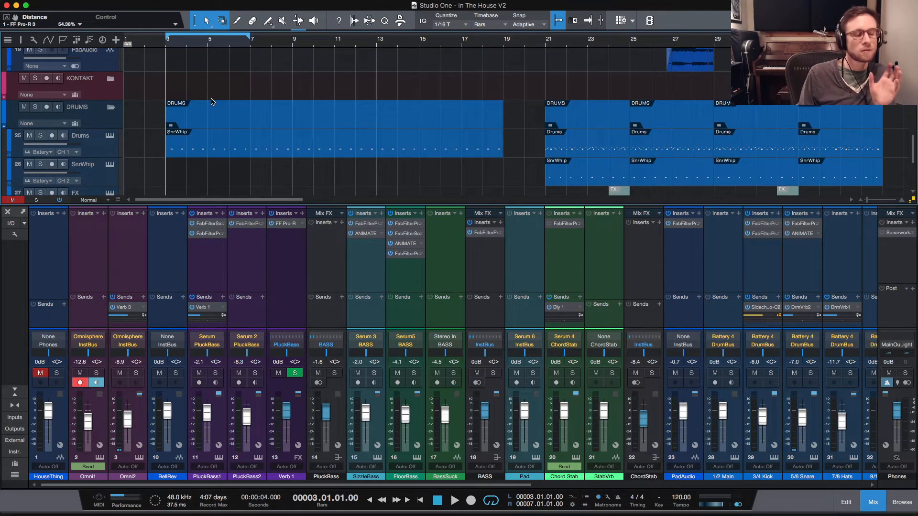
pyautogui.scroll(15, 216, 97)
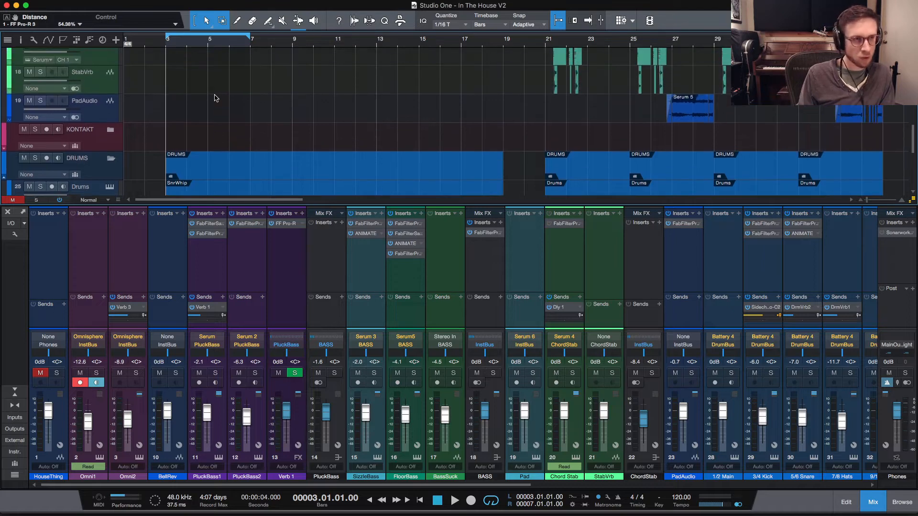
pyautogui.press('e')
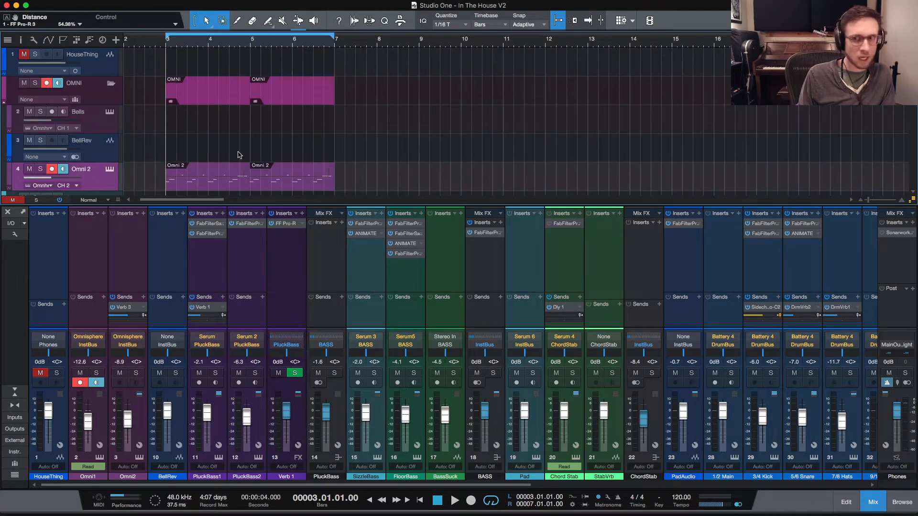
pyautogui.scroll(-2, 268, 152)
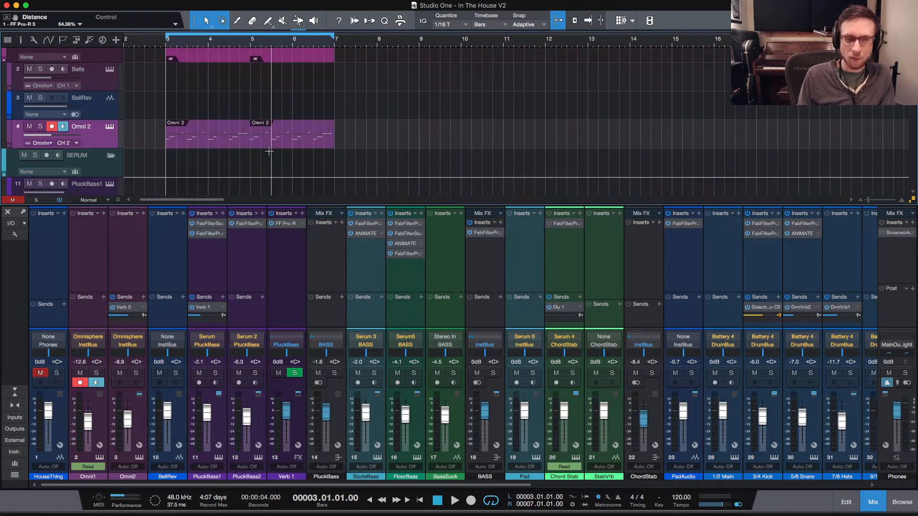
pyautogui.doubleClick(223, 145)
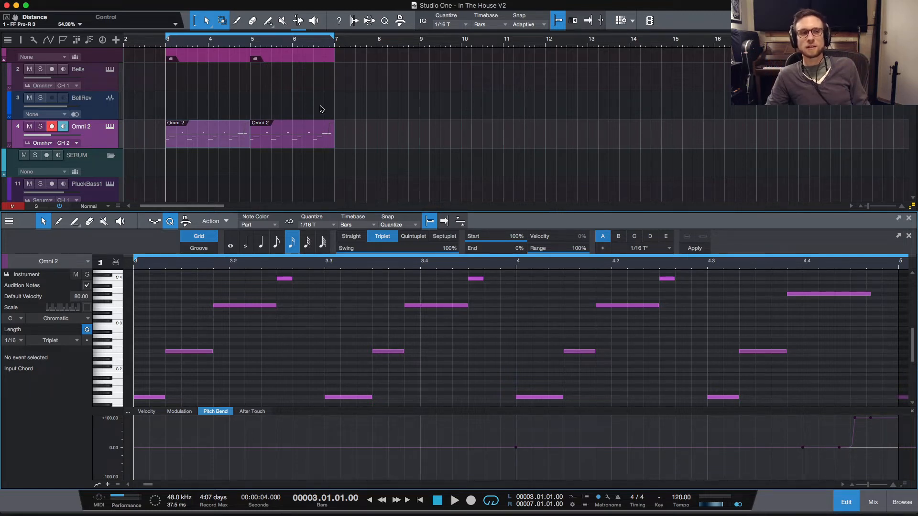
# Step: Play the Omni 2 pattern from bar 3 to check its timing through the end of bar 4
pyautogui.scroll(-6, 354, 125)
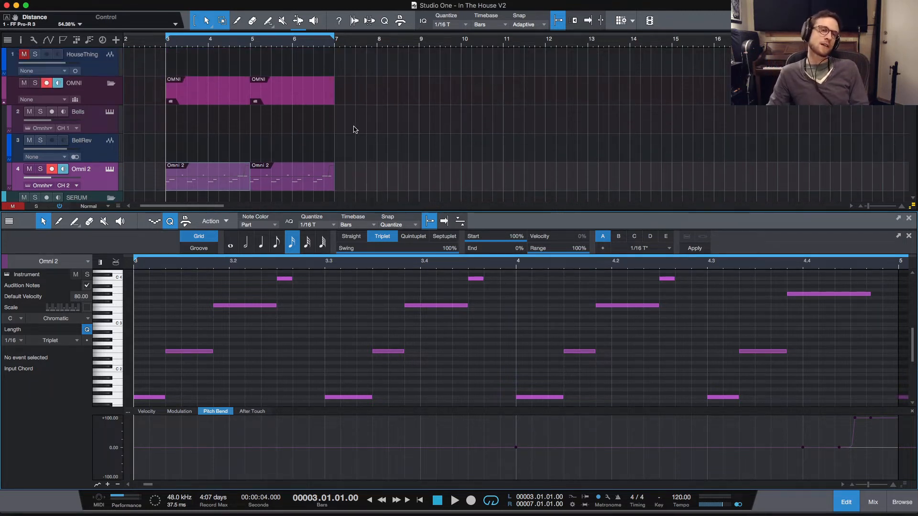
pyautogui.scroll(-3, 334, 131)
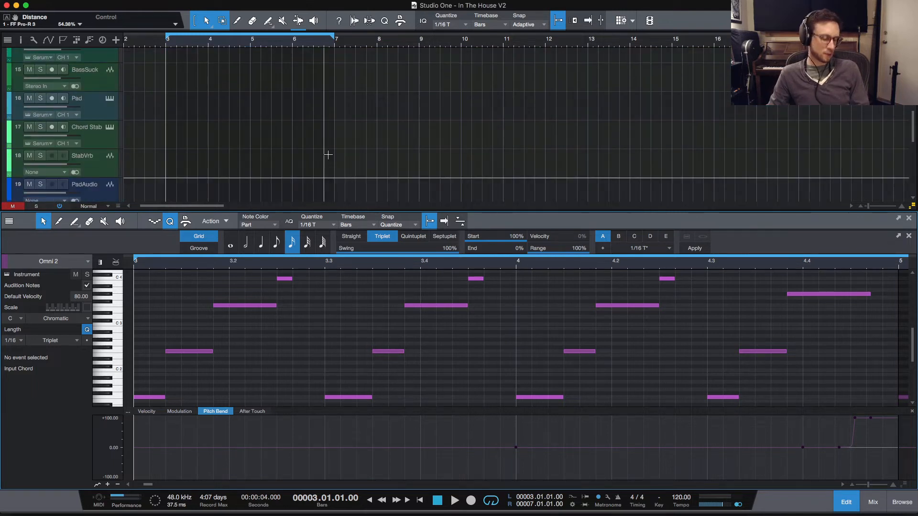
pyautogui.scroll(12, 330, 126)
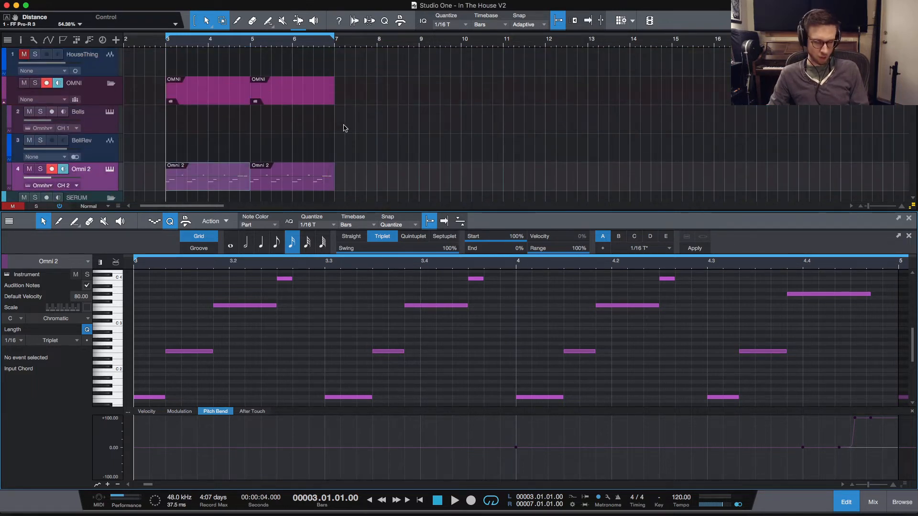
pyautogui.press('space')
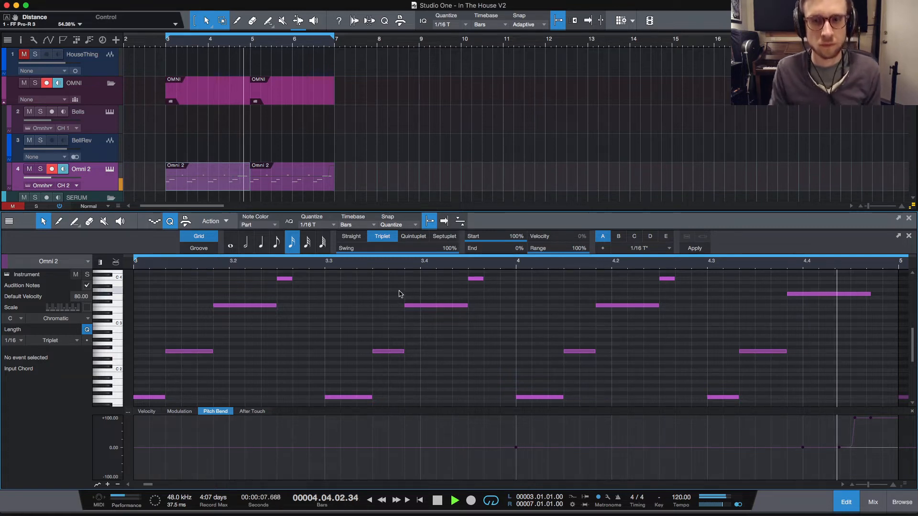
pyautogui.press('space')
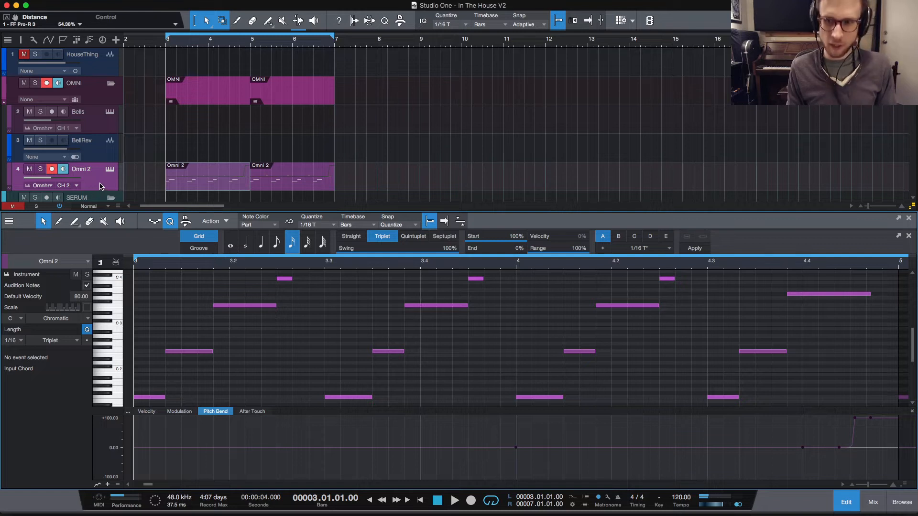
# Step: Show the inspector for the Omni 2 track and audition the pattern from bar 3 with a 9 ms track delay
pyautogui.click(22, 41)
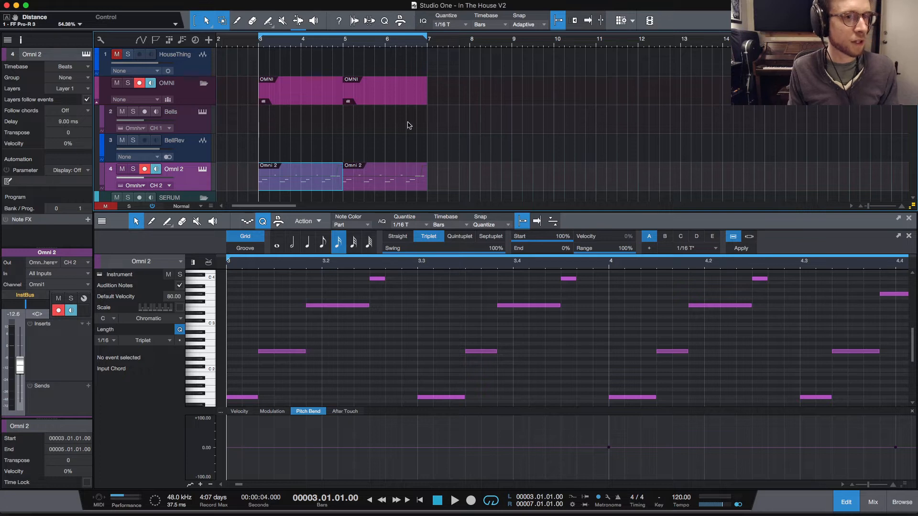
pyautogui.press('space')
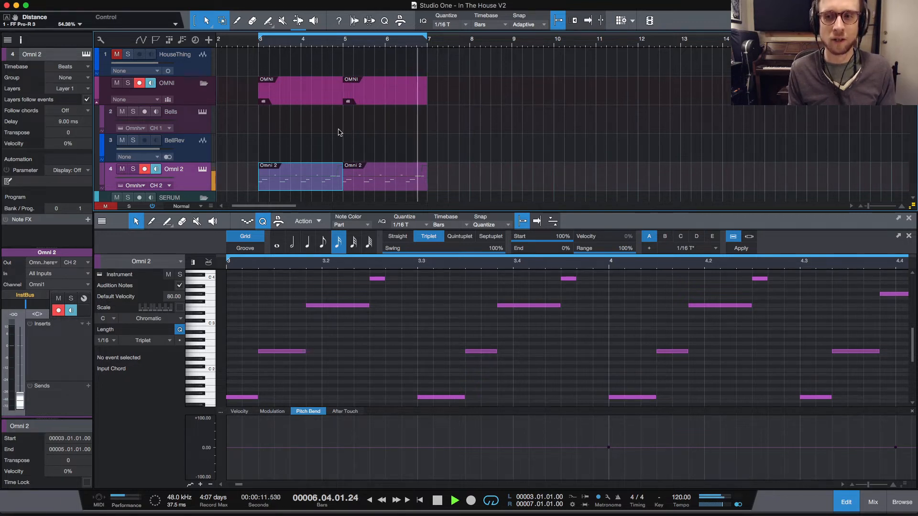
pyautogui.press('space')
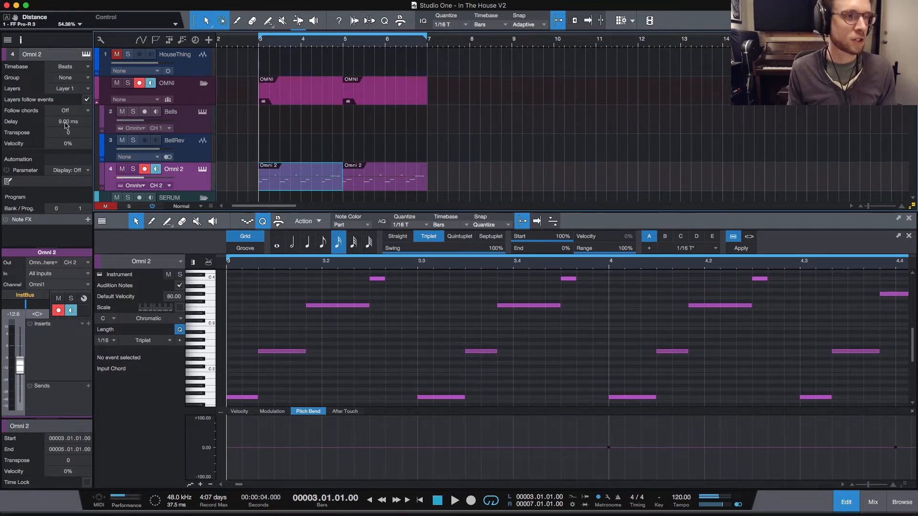
# Step: Try Omni 2 track delays of 28 ms and 10 ms, auditioning each from bar 3
pyautogui.press('space')
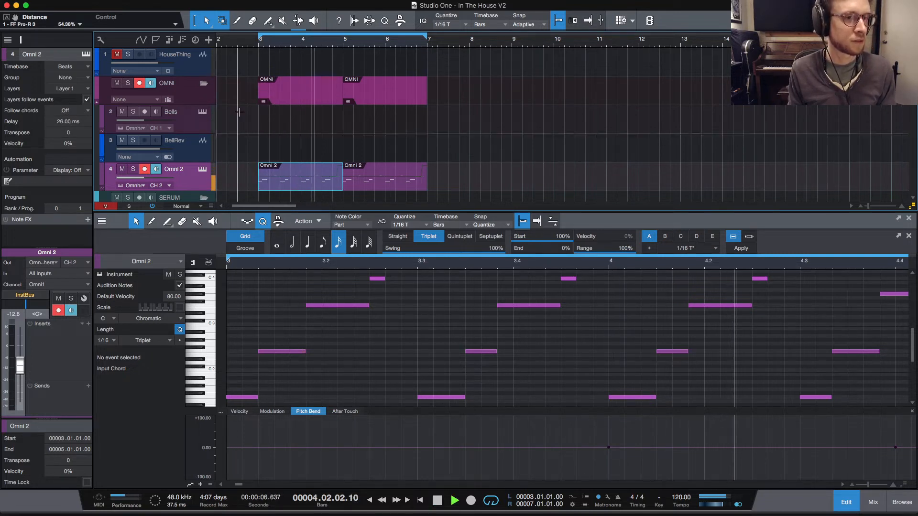
pyautogui.press('space')
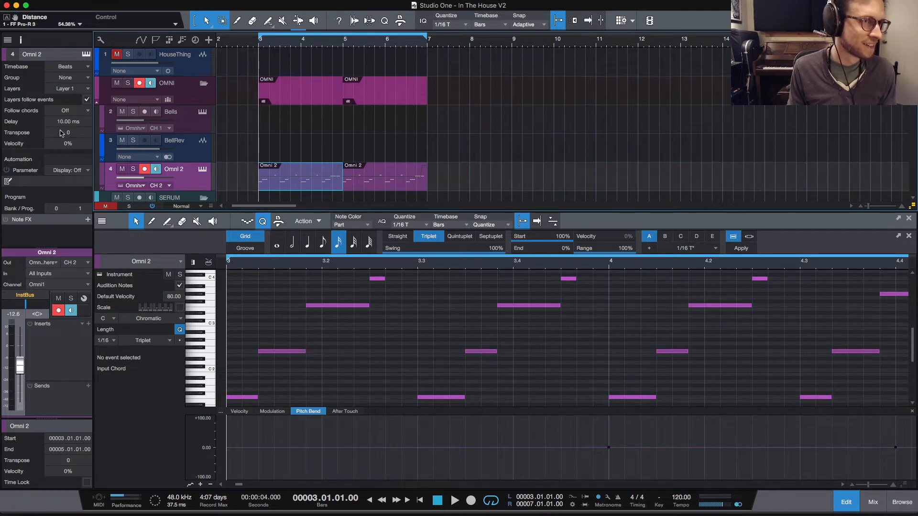
pyautogui.press('space')
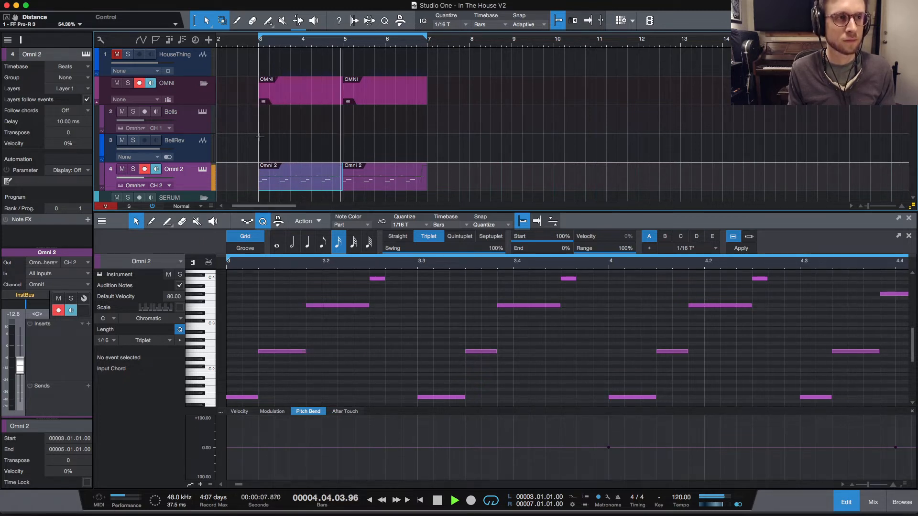
pyautogui.press('space')
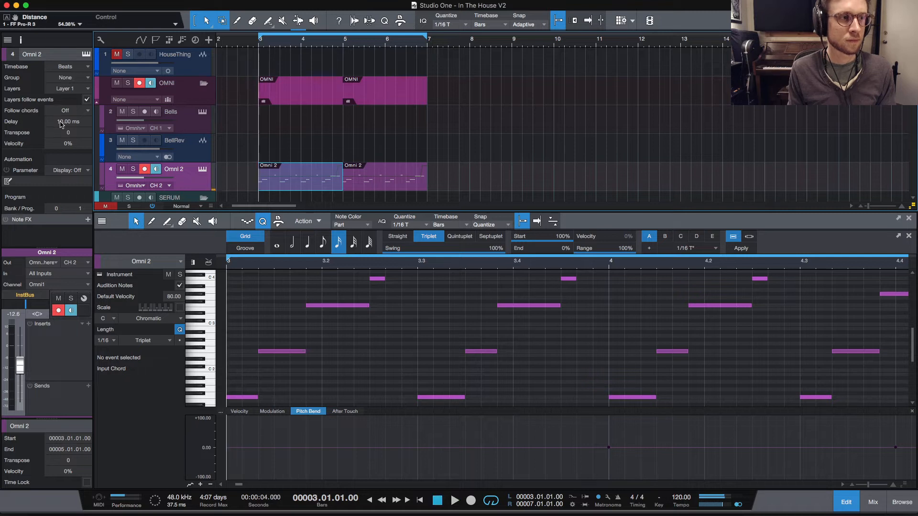
# Step: Set the Omni 2 track's delay to 8 ms and audition the pattern from bar 3
pyautogui.press('space')
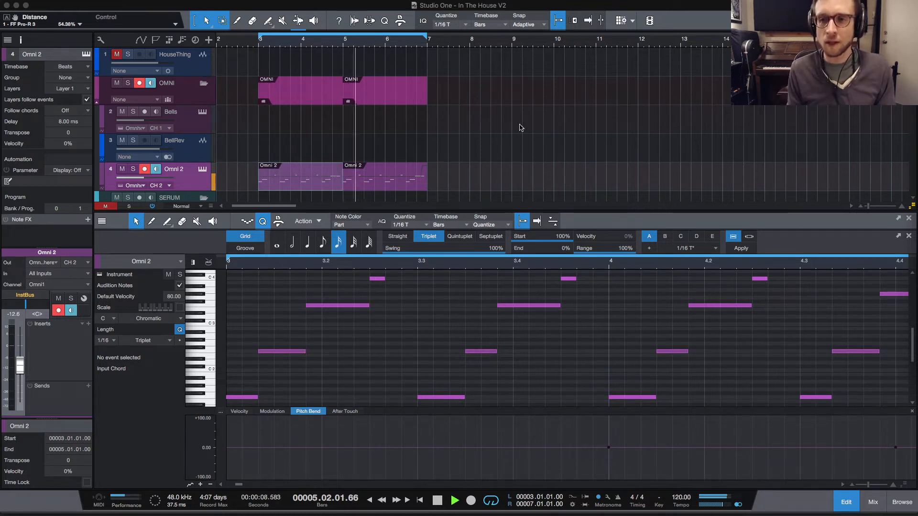
pyautogui.press('space')
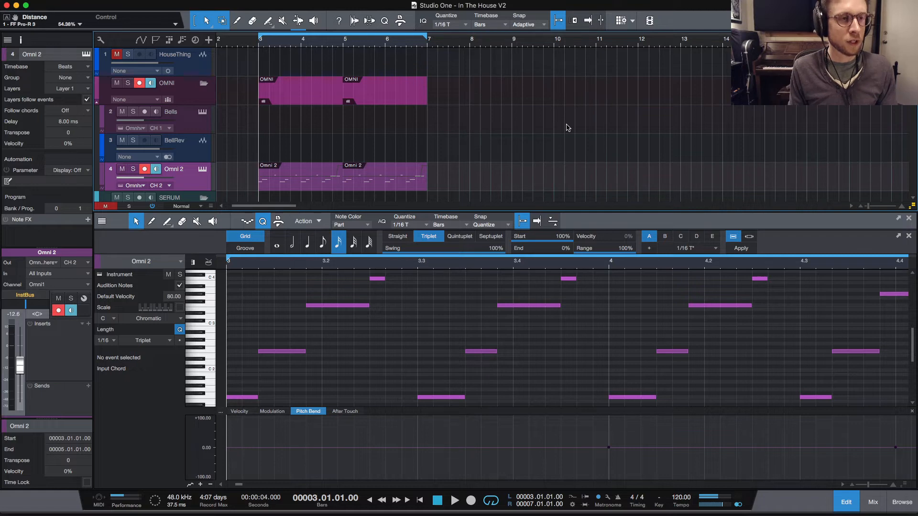
pyautogui.scroll(-20, 566, 128)
pyautogui.scroll(18, 567, 128)
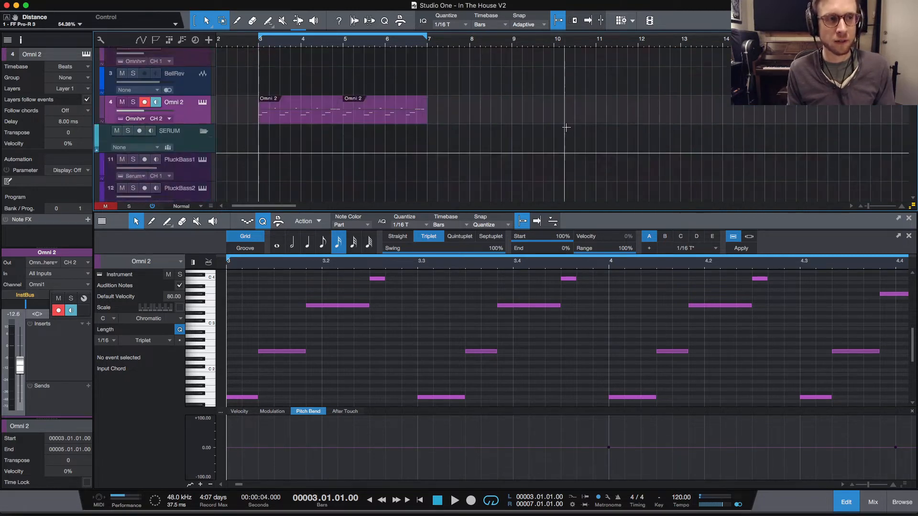
pyautogui.scroll(4, 567, 128)
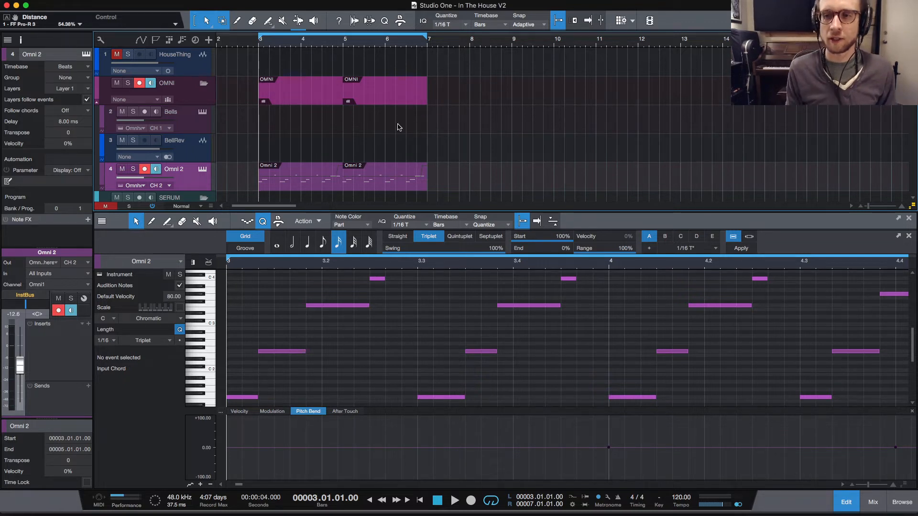
# Step: Play the Omni 2 pattern from bar 3 and look over the tracks below it in the arrangement
pyautogui.press('space')
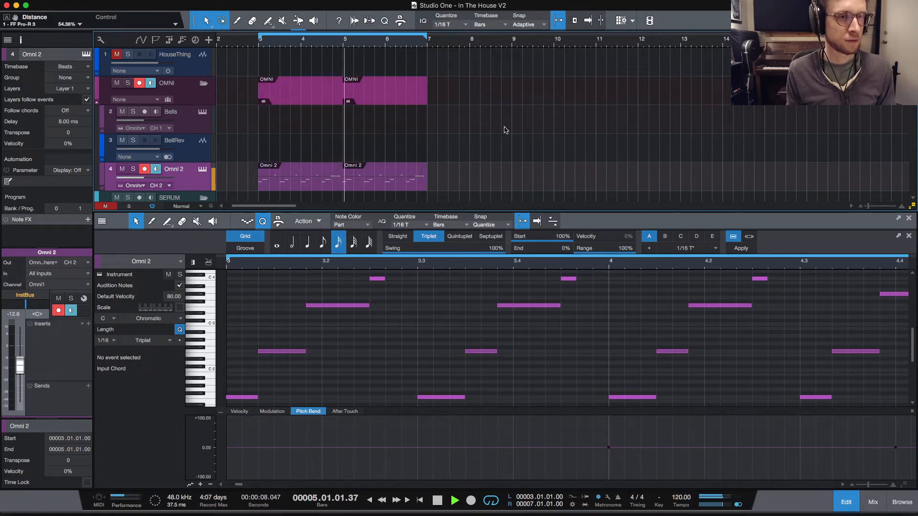
pyautogui.scroll(-3, 492, 134)
pyautogui.scroll(-3, 473, 136)
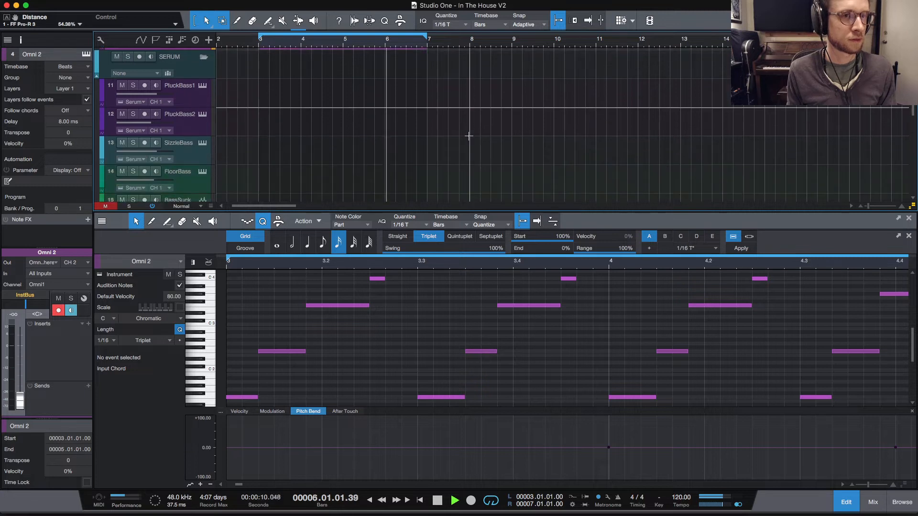
pyautogui.scroll(3, 469, 136)
pyautogui.press('space')
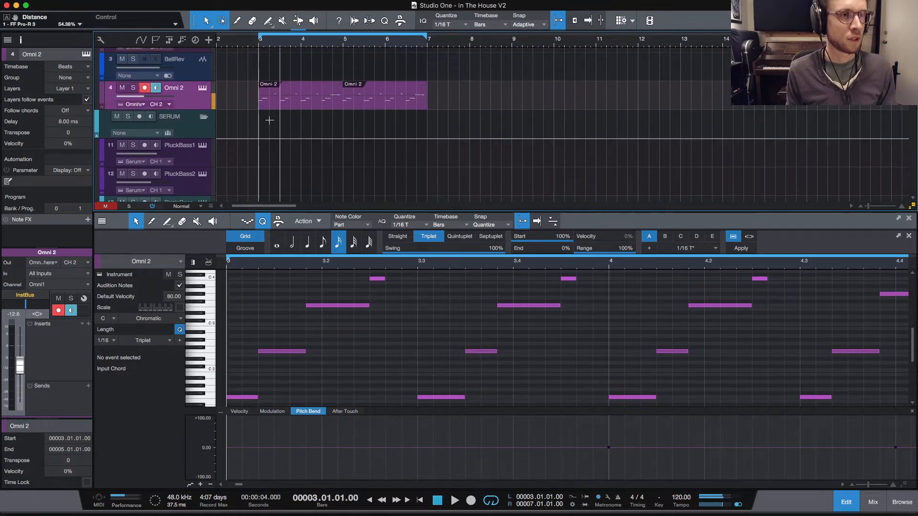
# Step: Rename the Omni 2 track as Intro Synth' and the mixer channels Omni1 and Omni2 as Bells and IntroSynth
pyautogui.doubleClick(174, 87)
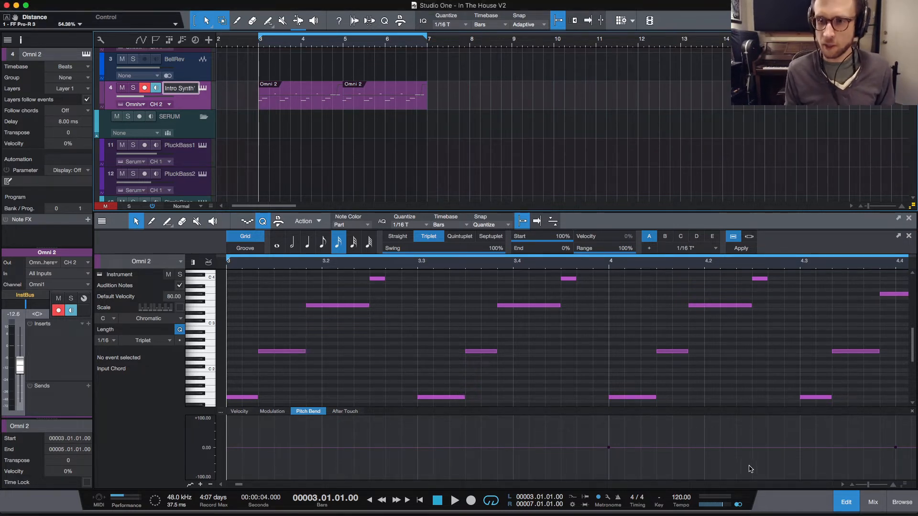
pyautogui.click(873, 503)
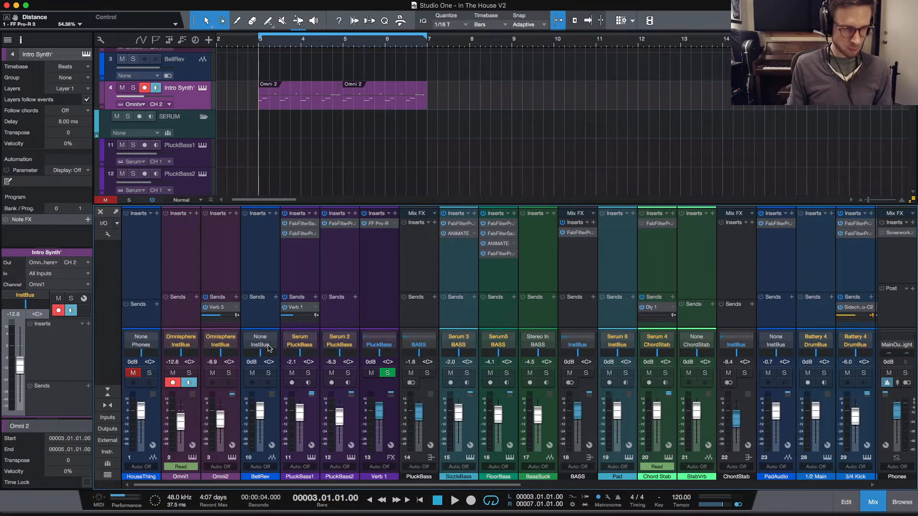
pyautogui.click(186, 255)
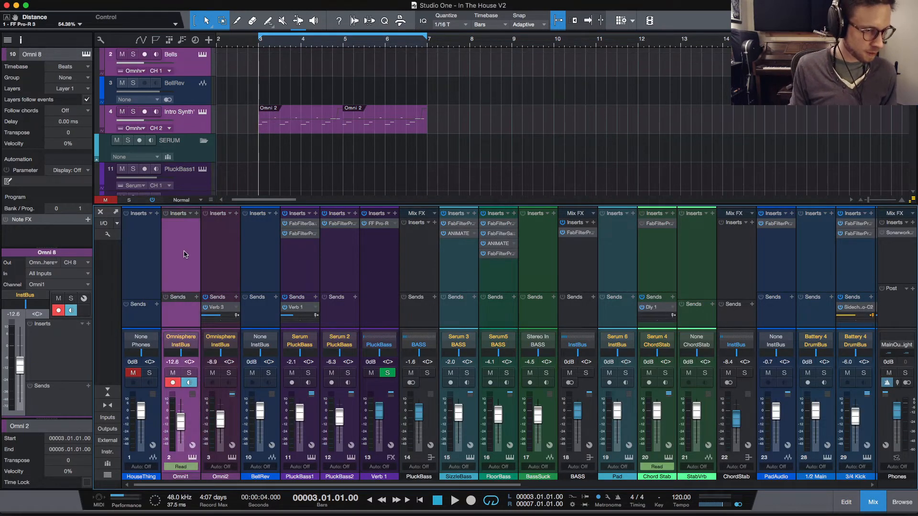
pyautogui.click(219, 255)
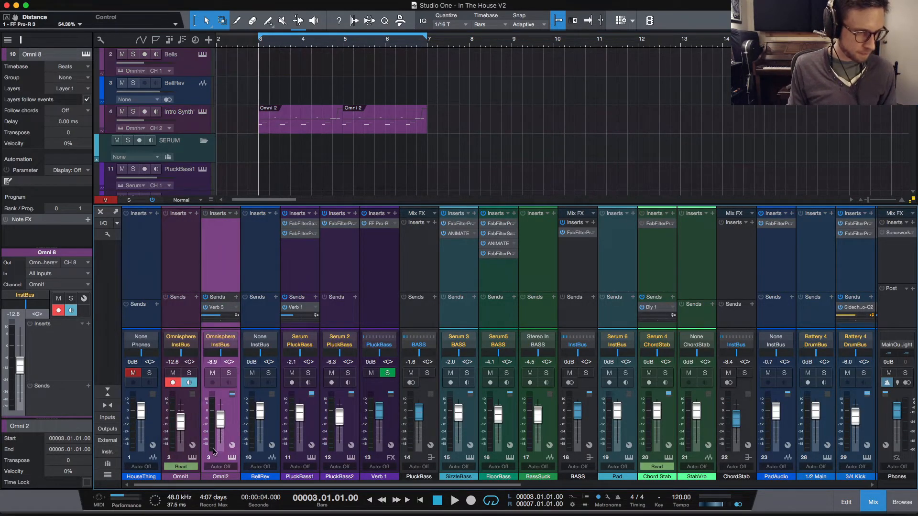
pyautogui.doubleClick(182, 477)
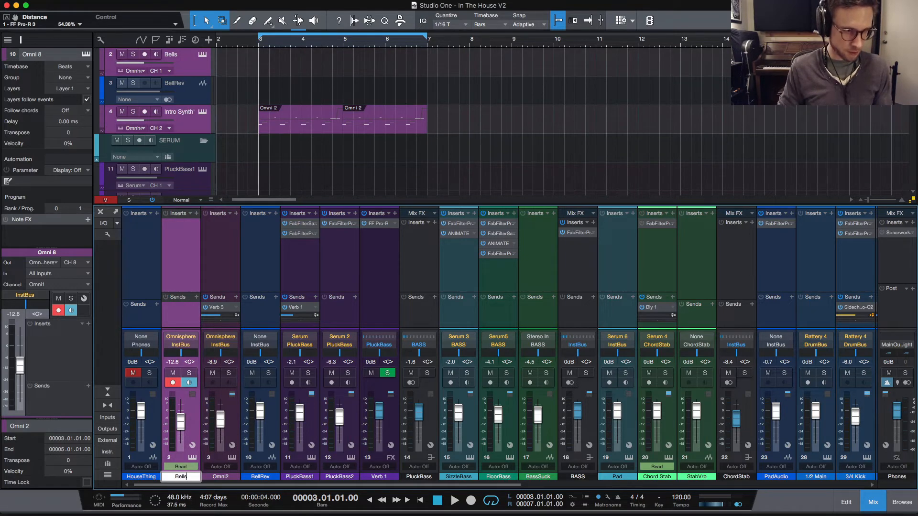
pyautogui.press('Tab')
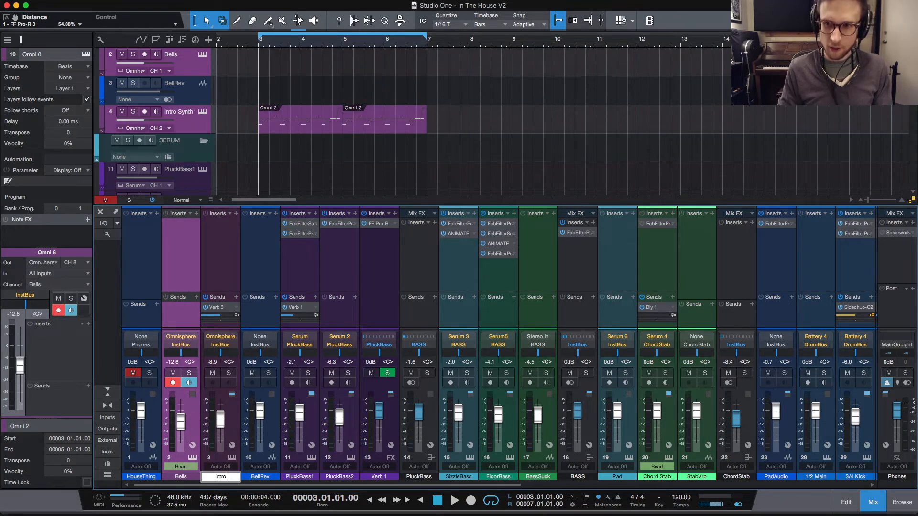
pyautogui.write('IntroSynth')
pyautogui.press('Return')
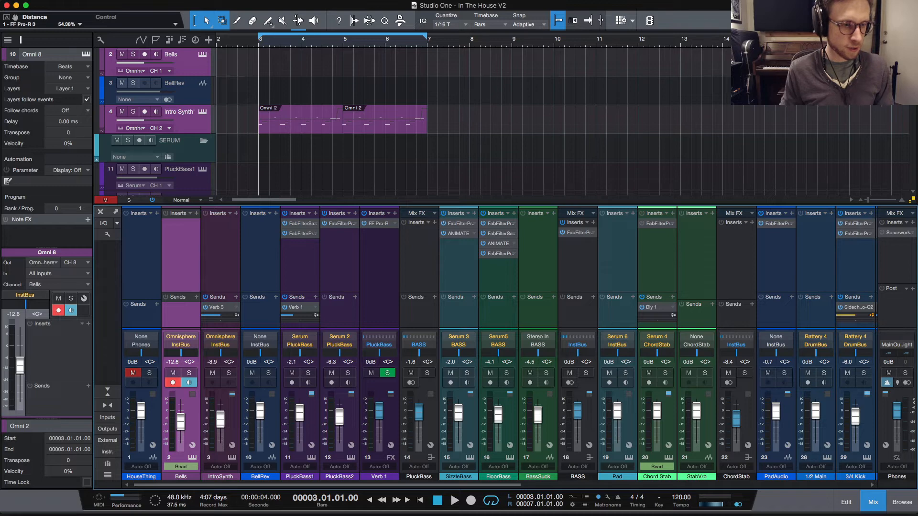
# Step: Insert the favorite RC-20 Retro Color plug-in on the IntroSynth channel and move its window clear of the track list
pyautogui.keyDown('shift'); pyautogui.click(221, 250); pyautogui.keyUp('shift')
pyautogui.click(226, 239)
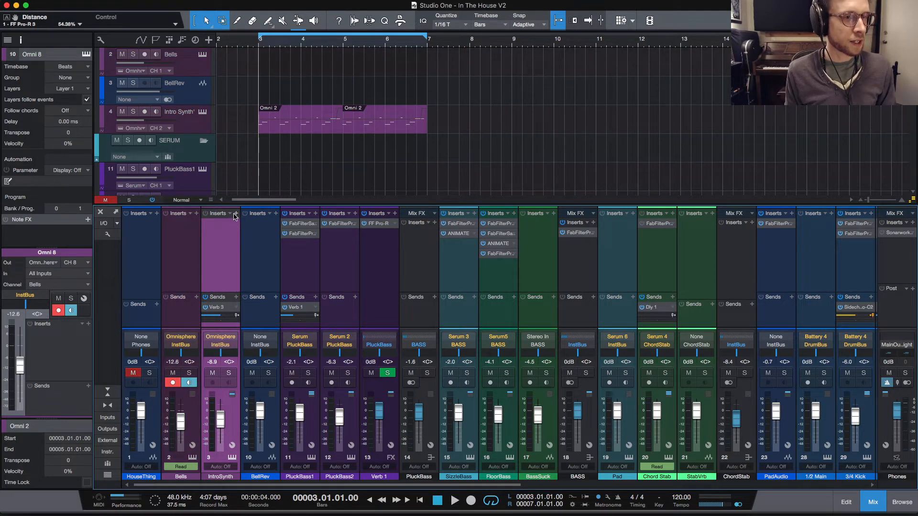
pyautogui.click(201, 125)
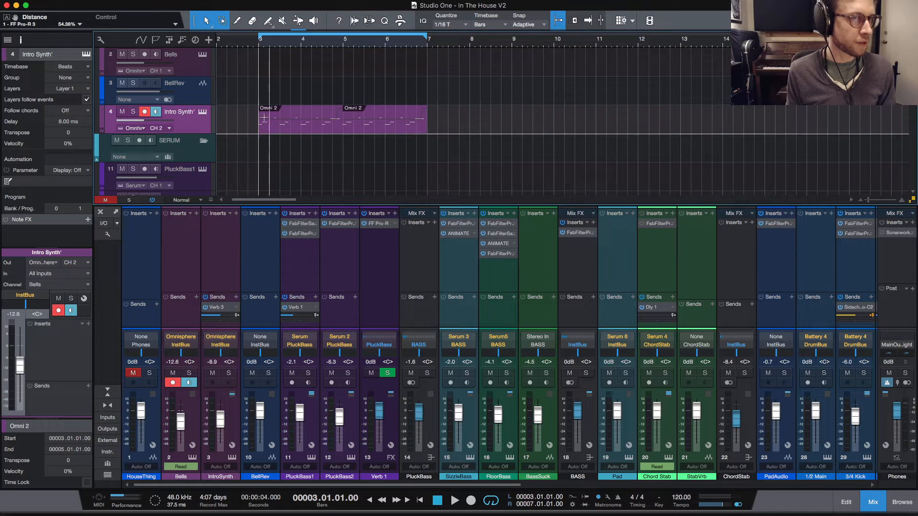
pyautogui.click(220, 246)
pyautogui.click(237, 214)
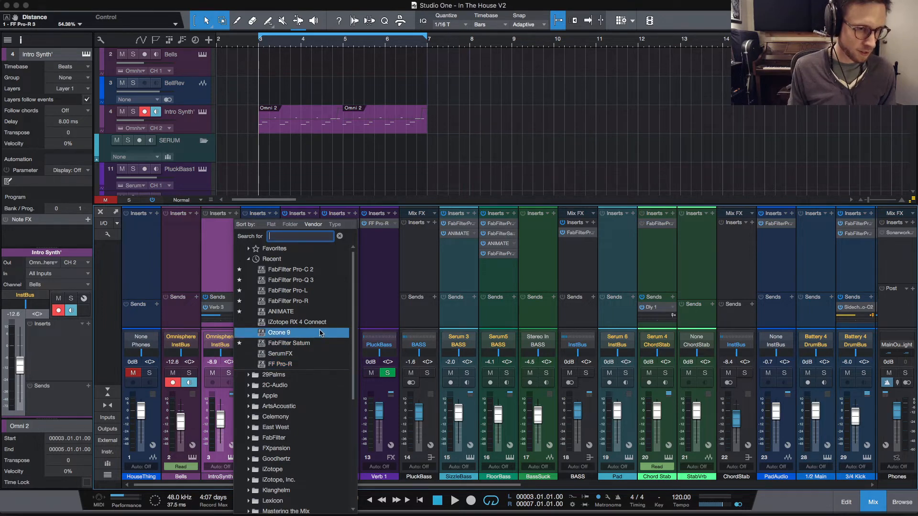
pyautogui.click(287, 258)
pyautogui.click(288, 254)
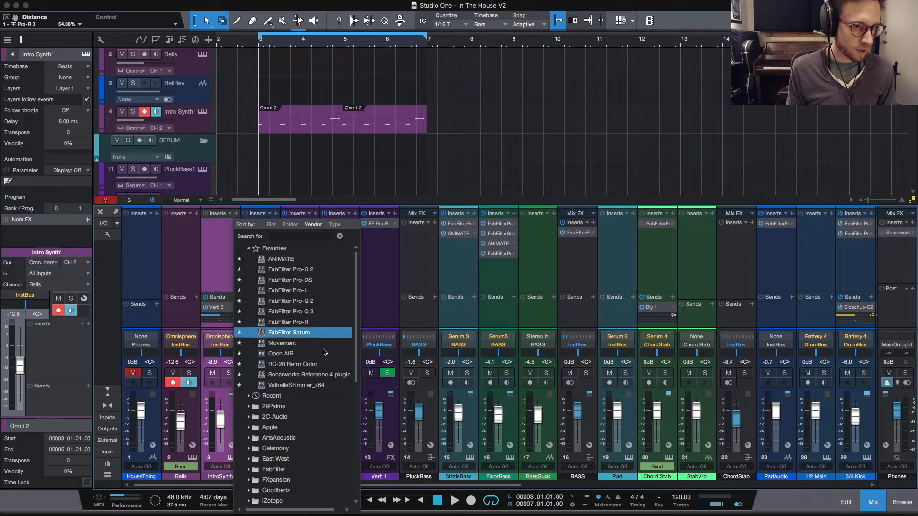
pyautogui.click(329, 364)
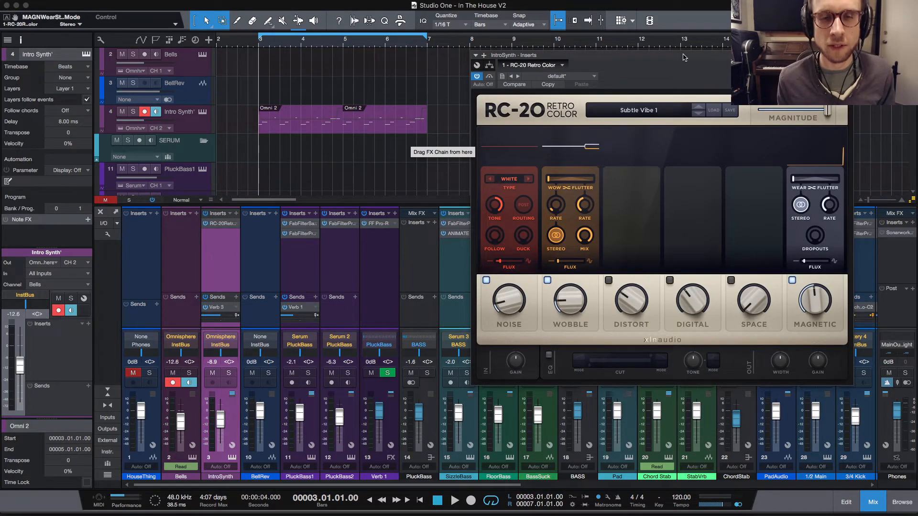
pyautogui.moveTo(684, 56); pyautogui.dragTo(584, 41)
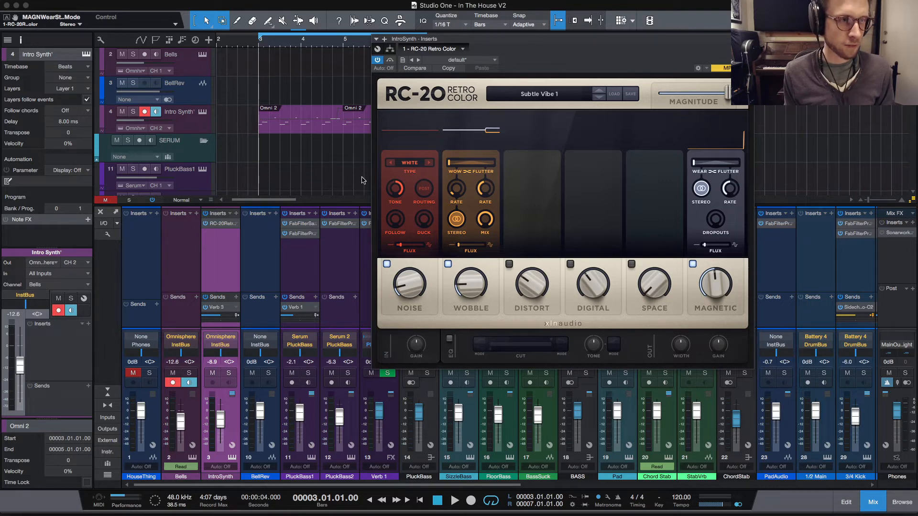
# Step: Solo the Intro Synth' track and audition it from bar 3 with RC-20's Wobble module switched off
pyautogui.click(134, 112)
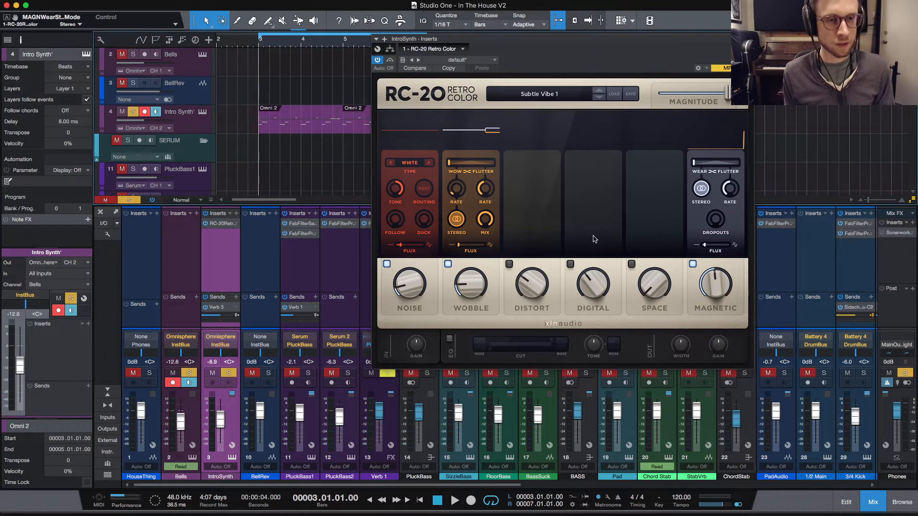
pyautogui.press('space')
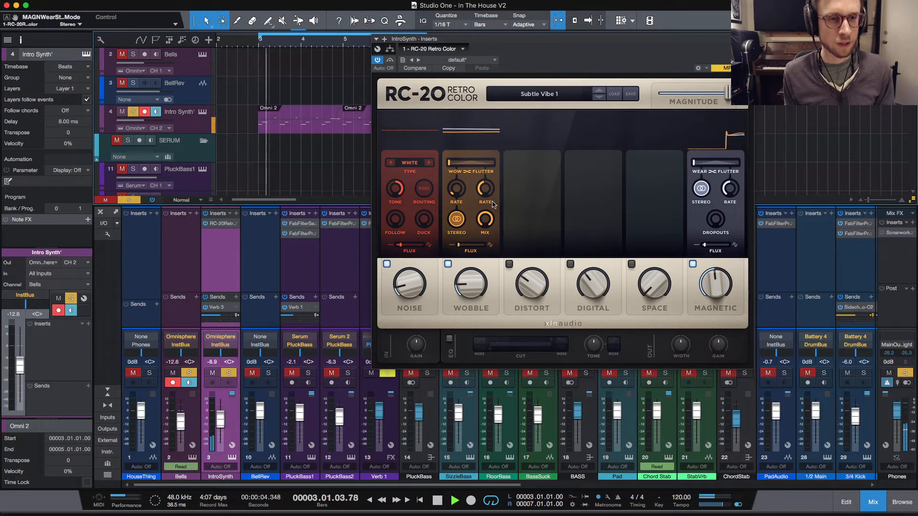
pyautogui.click(448, 264)
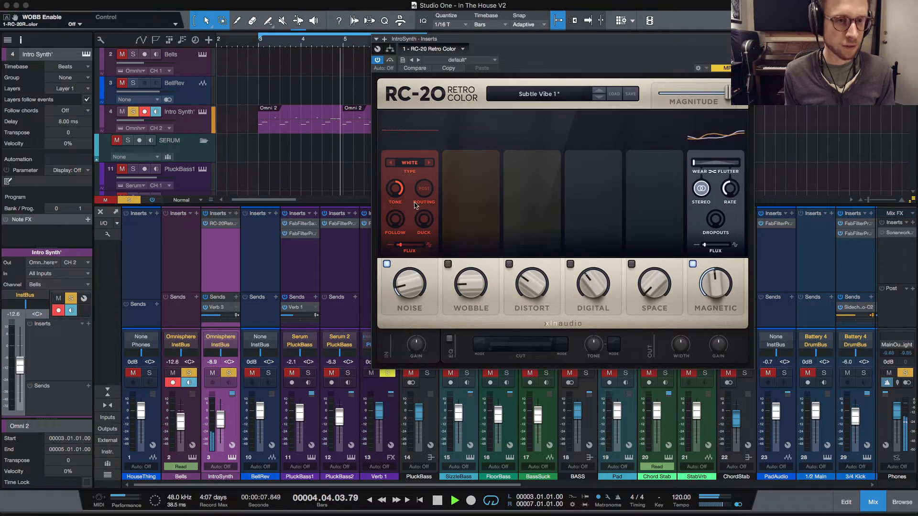
# Step: Raise RC-20's Noise Follow to 100% and set the Noise amount to 12% after trying an extreme of 96%
pyautogui.moveTo(395, 220); pyautogui.dragTo(442, 145)
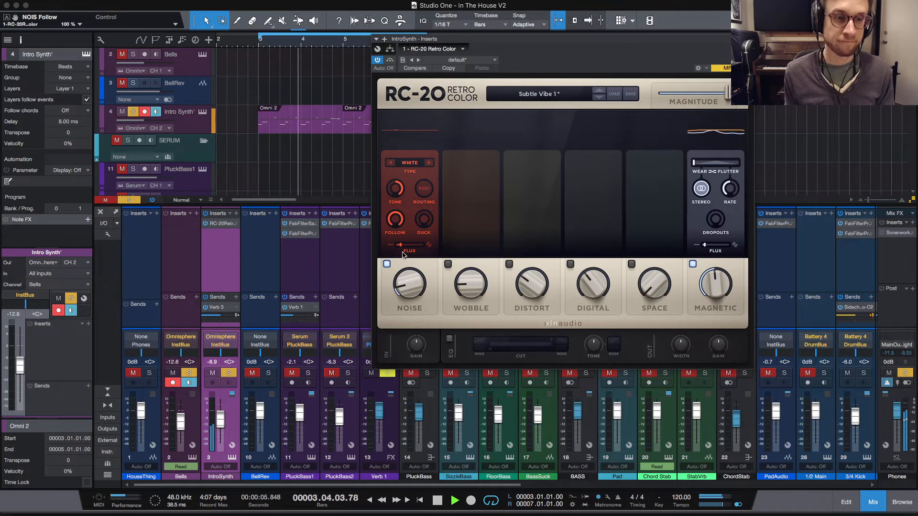
pyautogui.moveTo(403, 282); pyautogui.dragTo(403, 207)
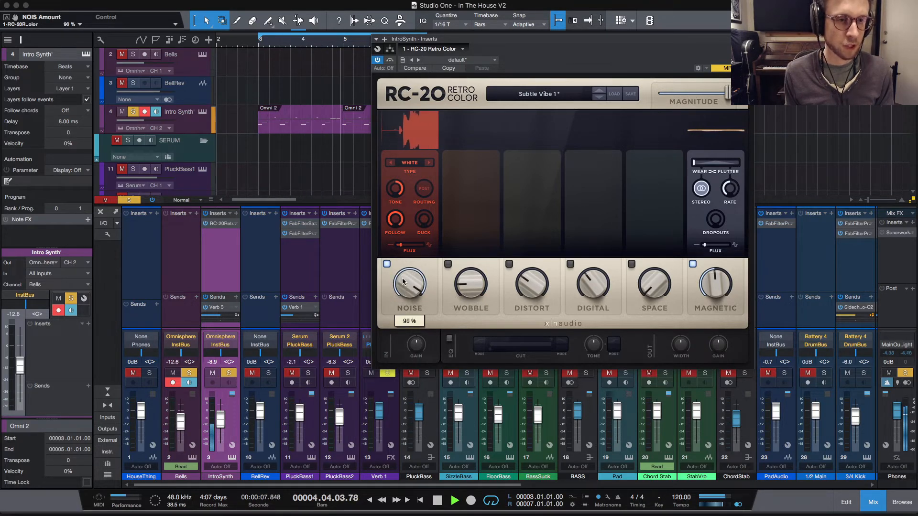
pyautogui.moveTo(403, 283); pyautogui.dragTo(397, 358)
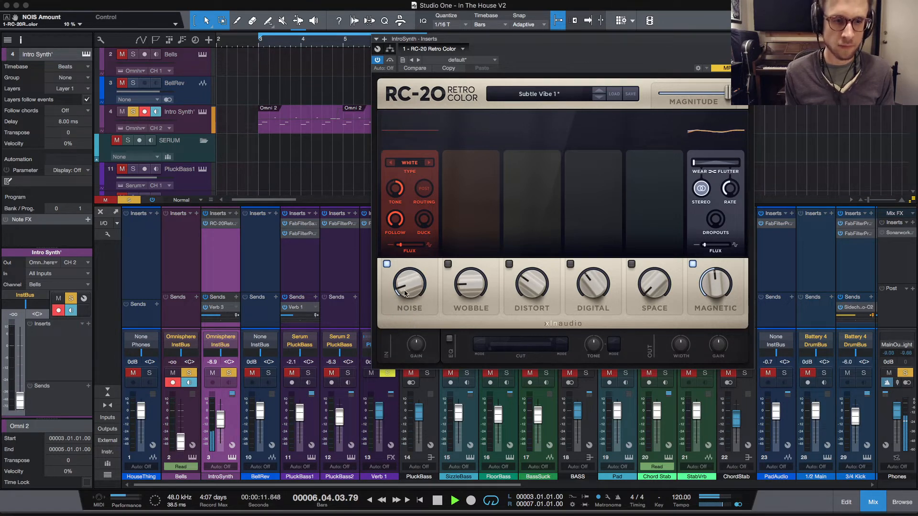
pyautogui.moveTo(405, 293); pyautogui.dragTo(403, 289)
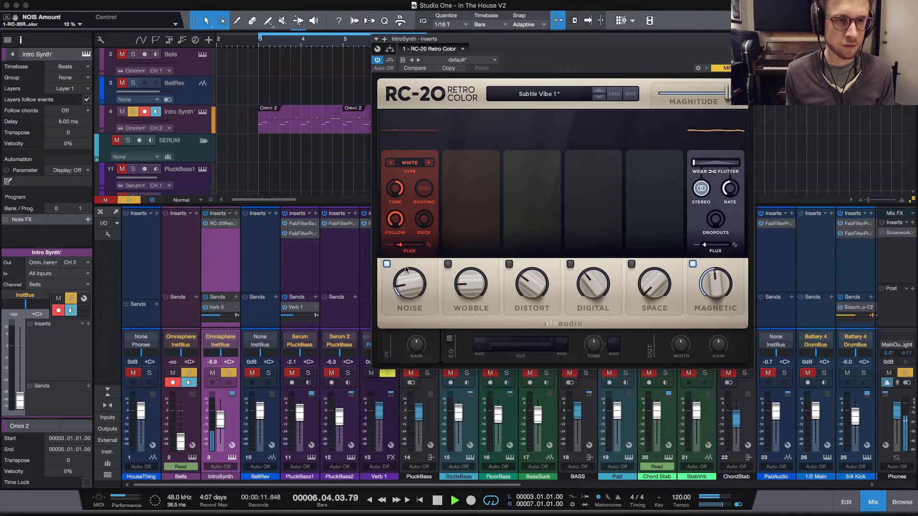
# Step: Enable RC-20's Wobble in stereo, shift its blend slightly towards flutter, lower the flutter rate, set the amount to 4%, and stop playback
pyautogui.click(449, 264)
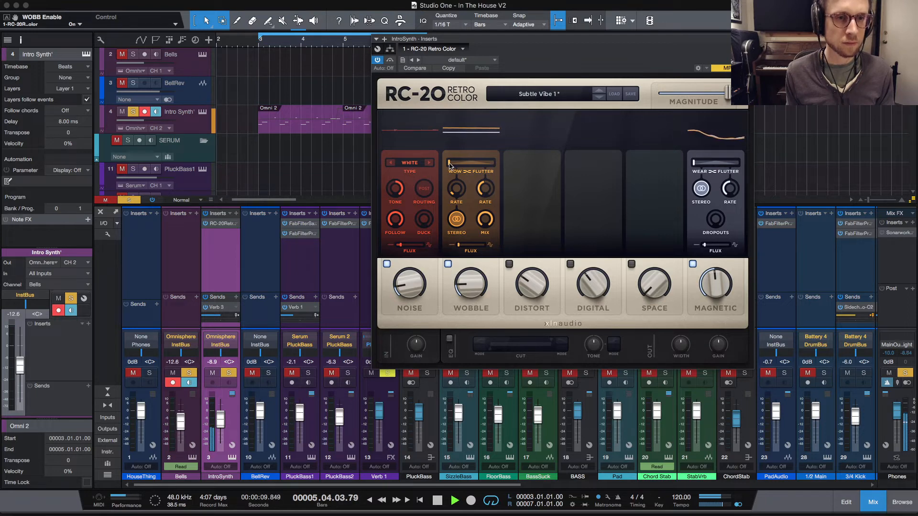
pyautogui.moveTo(449, 165); pyautogui.dragTo(466, 309)
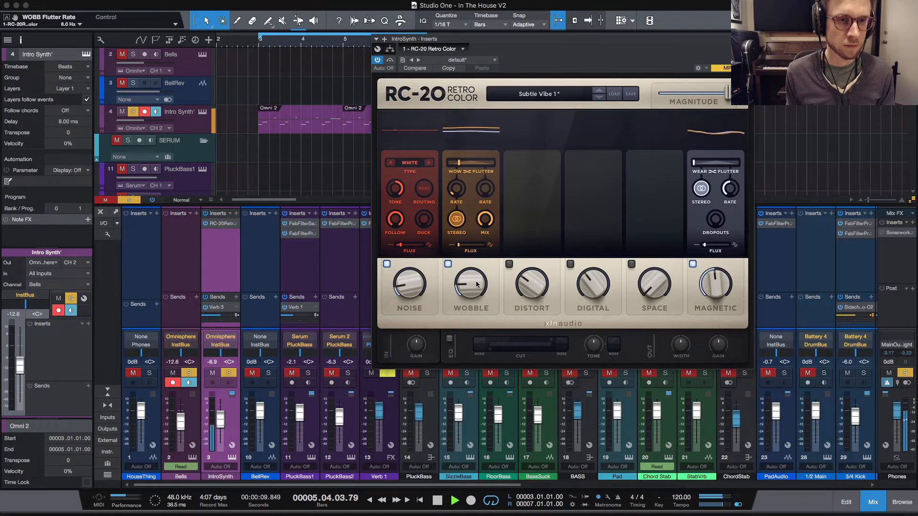
pyautogui.moveTo(477, 284); pyautogui.dragTo(471, 299)
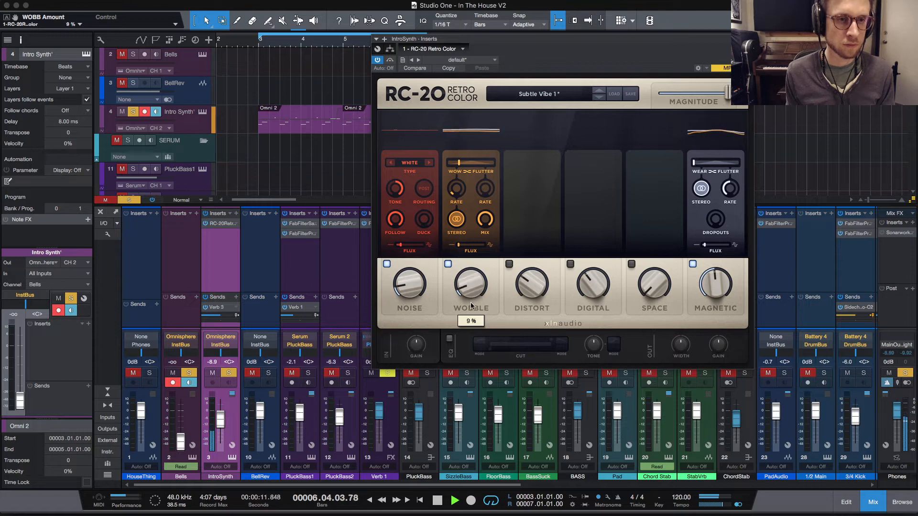
pyautogui.click(457, 220)
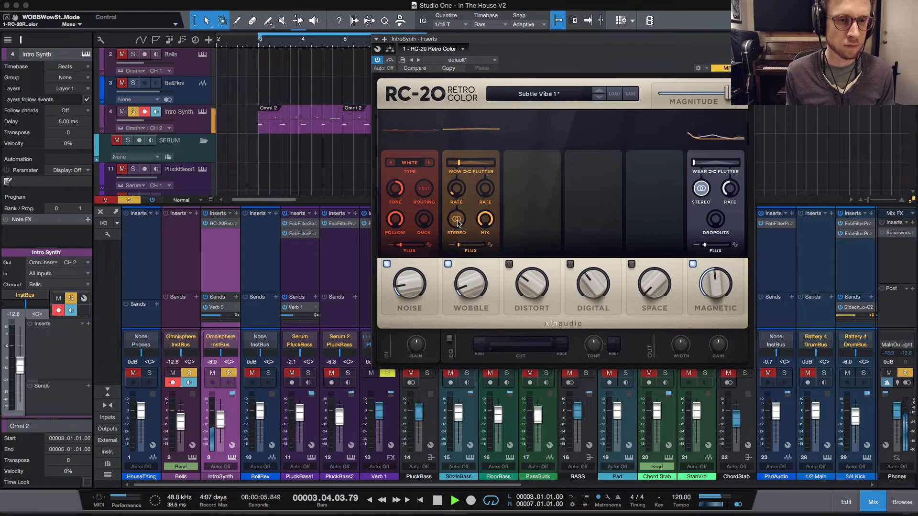
pyautogui.click(456, 220)
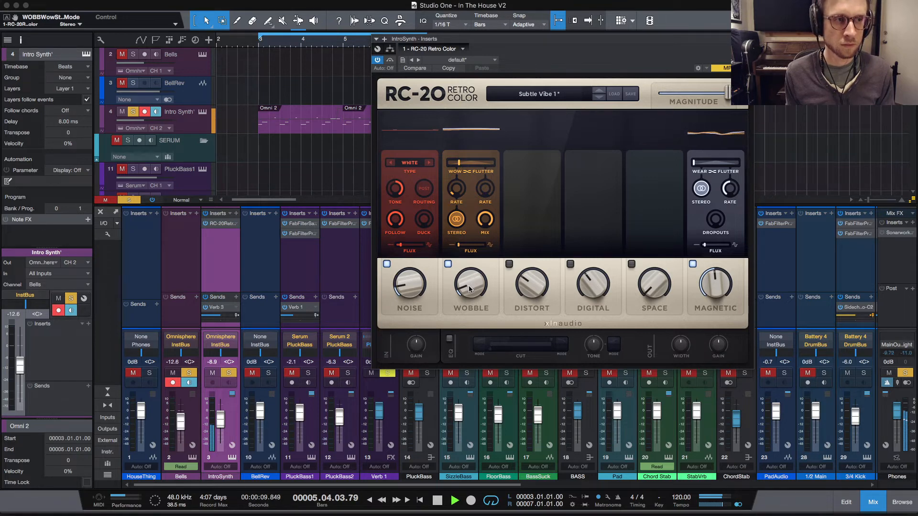
pyautogui.moveTo(470, 290); pyautogui.dragTo(470, 300)
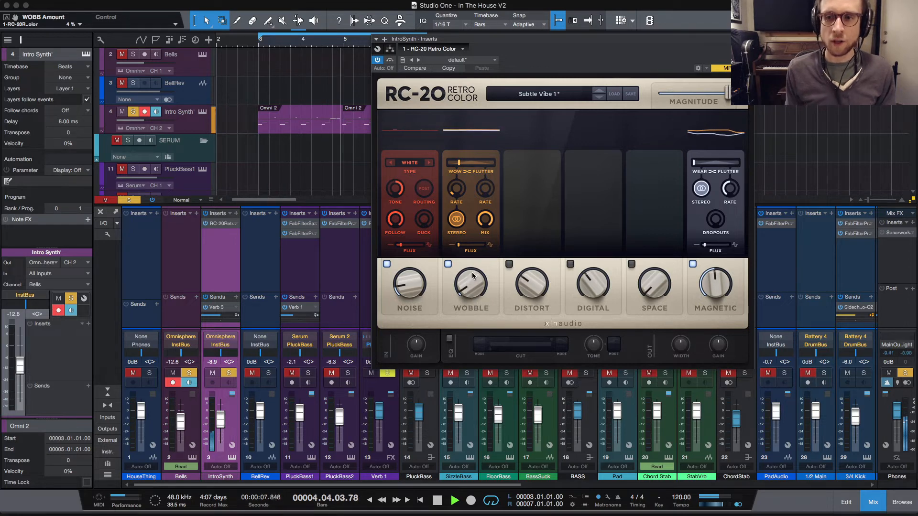
pyautogui.press('space')
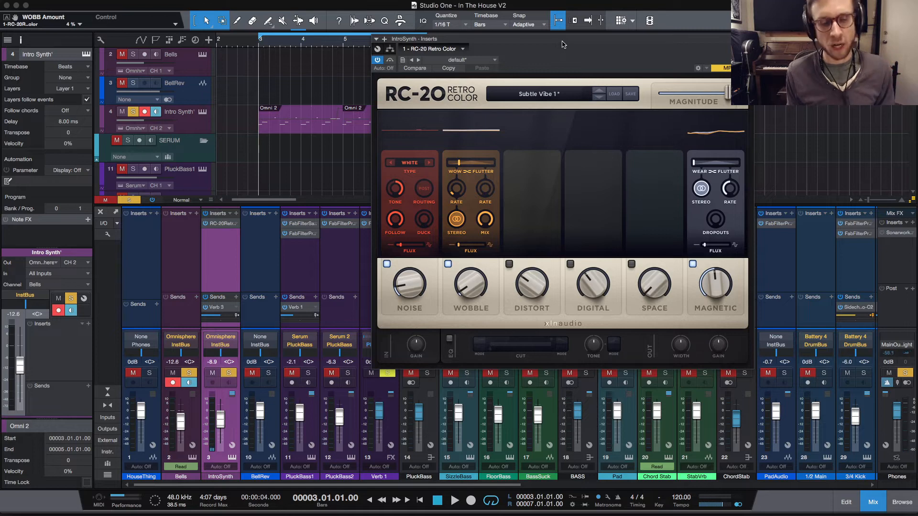
# Step: Enable RC-20's Distort module and audition the synth with a 50% amount and the Zap distortion type
pyautogui.moveTo(564, 40); pyautogui.dragTo(498, 30)
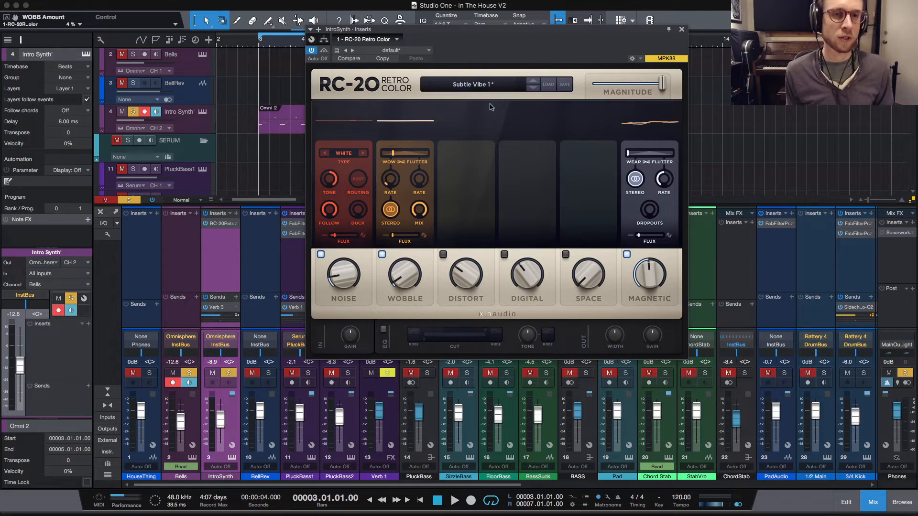
pyautogui.click(444, 254)
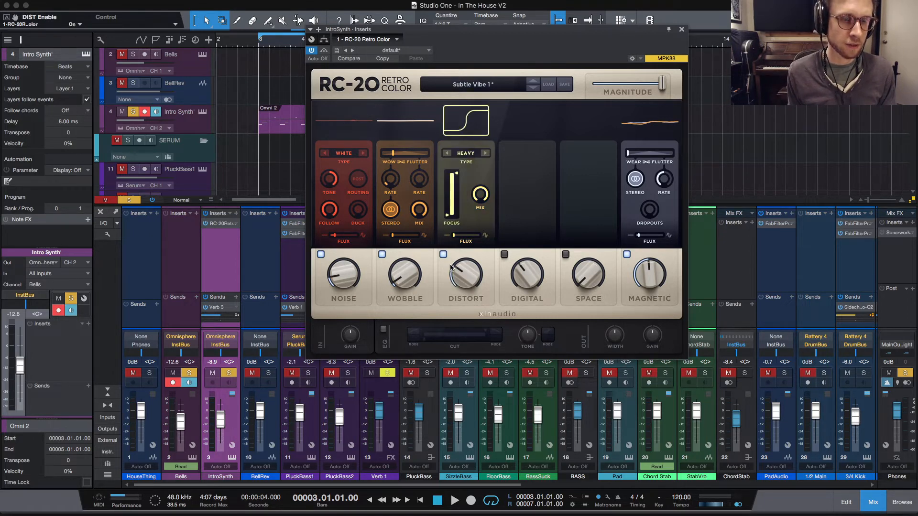
pyautogui.press('space')
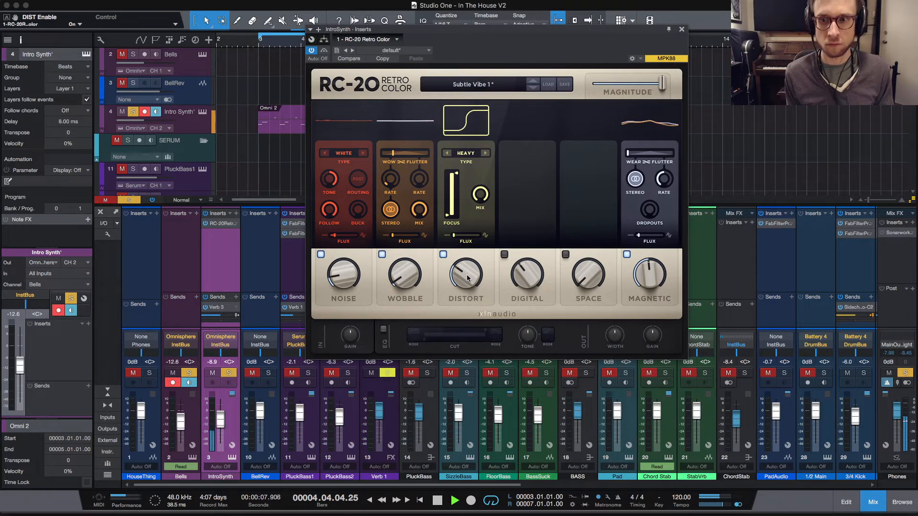
pyautogui.moveTo(464, 273); pyautogui.dragTo(472, 206)
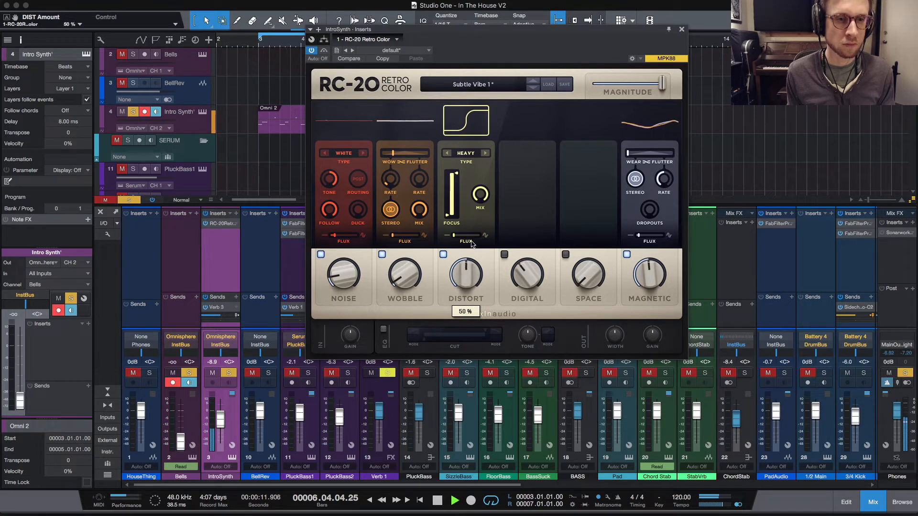
pyautogui.click(485, 153)
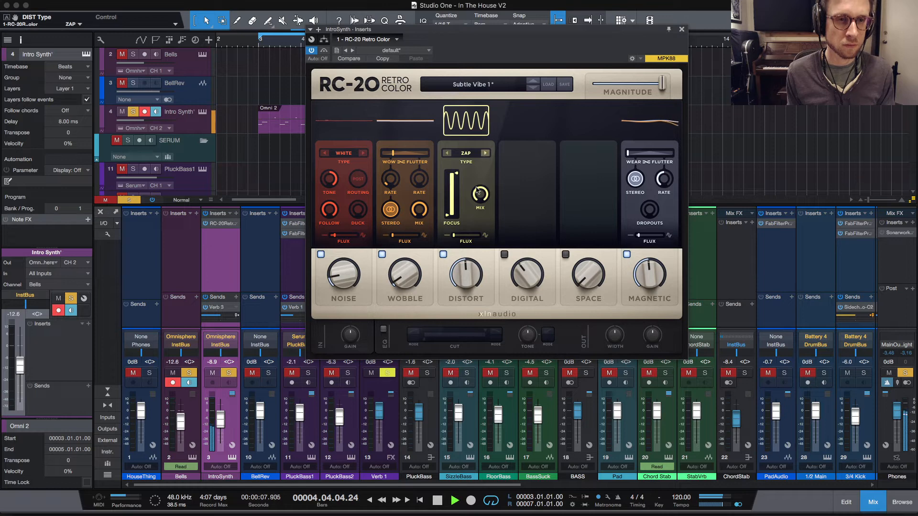
# Step: Switch RC-20's distortion type to Tubepair, rebalance its amount, lower the Distort Flux to about 37%, and compare with the plug-in bypassed
pyautogui.click(487, 154)
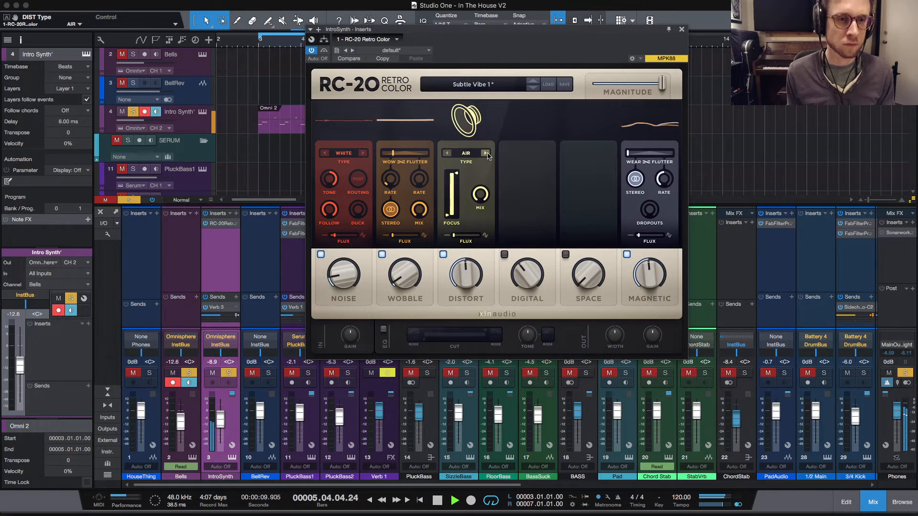
pyautogui.moveTo(466, 270); pyautogui.dragTo(480, 337)
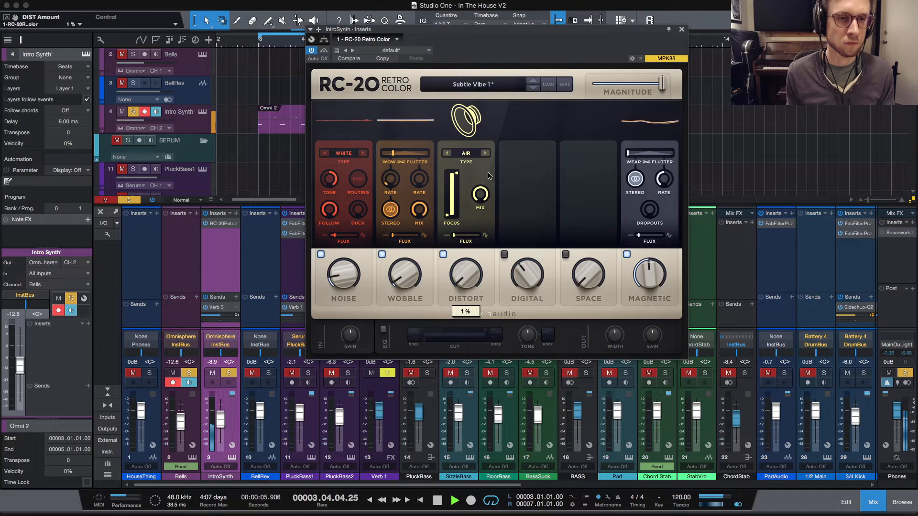
pyautogui.click(485, 153)
pyautogui.moveTo(498, 143); pyautogui.dragTo(498, 138)
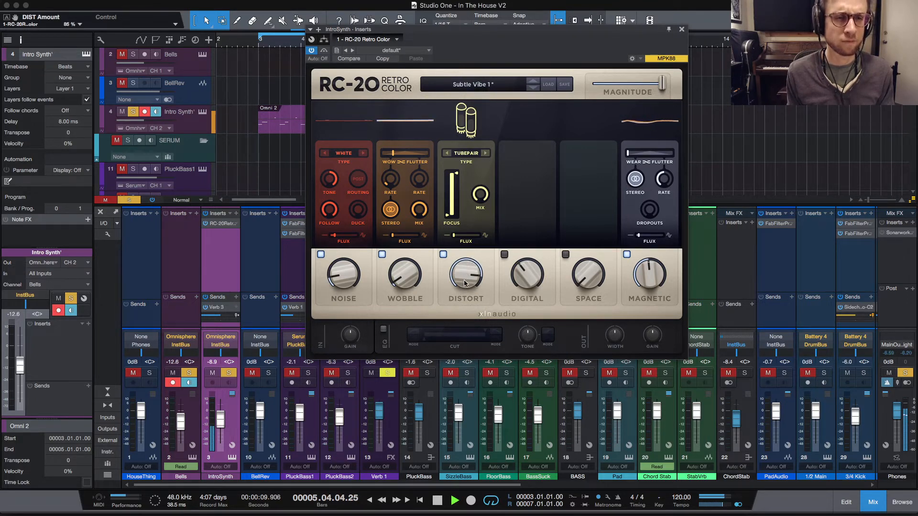
pyautogui.moveTo(465, 283); pyautogui.dragTo(465, 244)
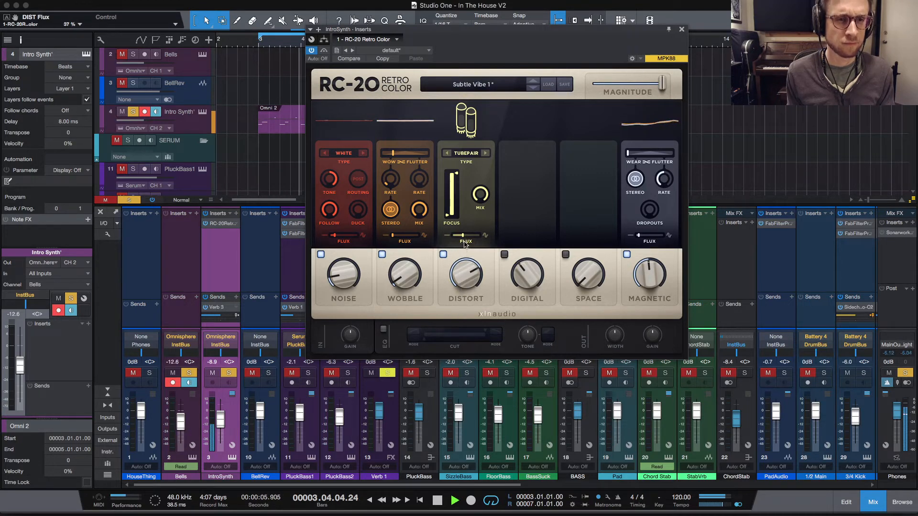
pyautogui.moveTo(466, 275); pyautogui.dragTo(466, 241)
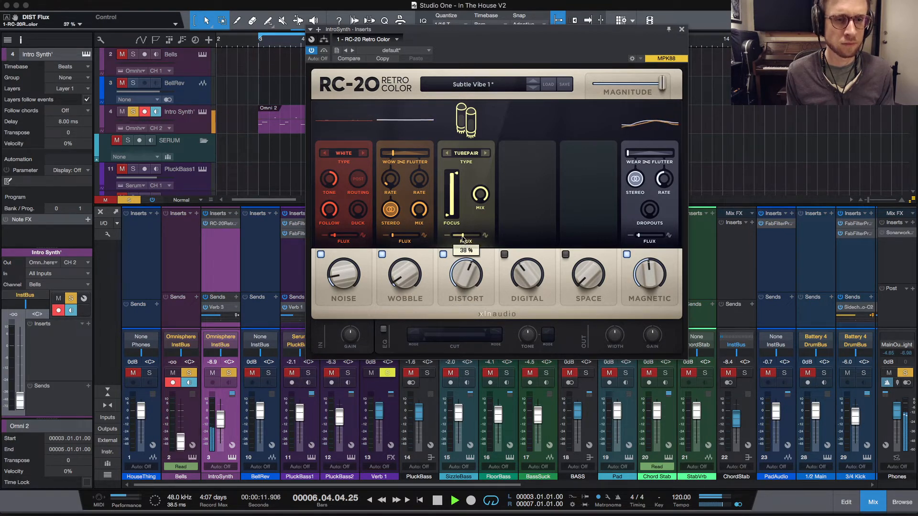
pyautogui.click(313, 51)
pyautogui.click(312, 49)
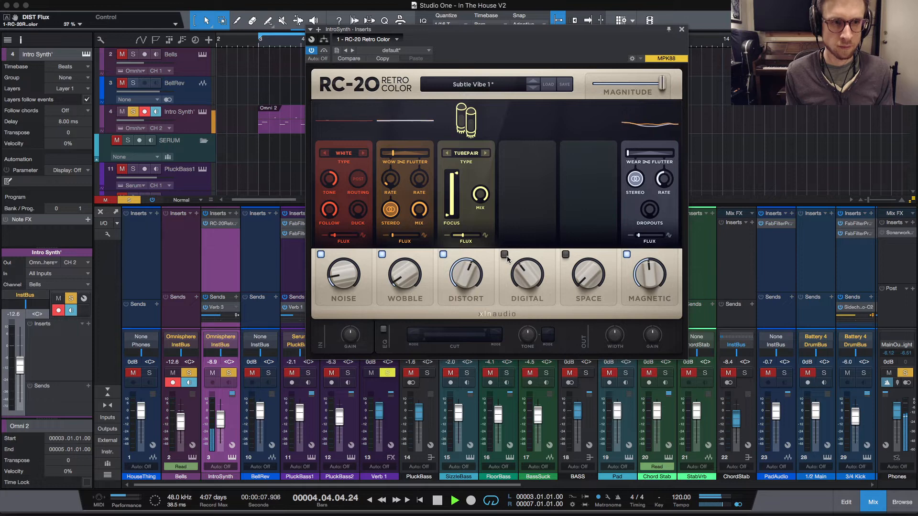
# Step: Turn off Wobble stereo and enable RC-20's Digital module, with its blend fully towards Rate, trying Smooth at 77% and the Cut filter mode
pyautogui.click(391, 213)
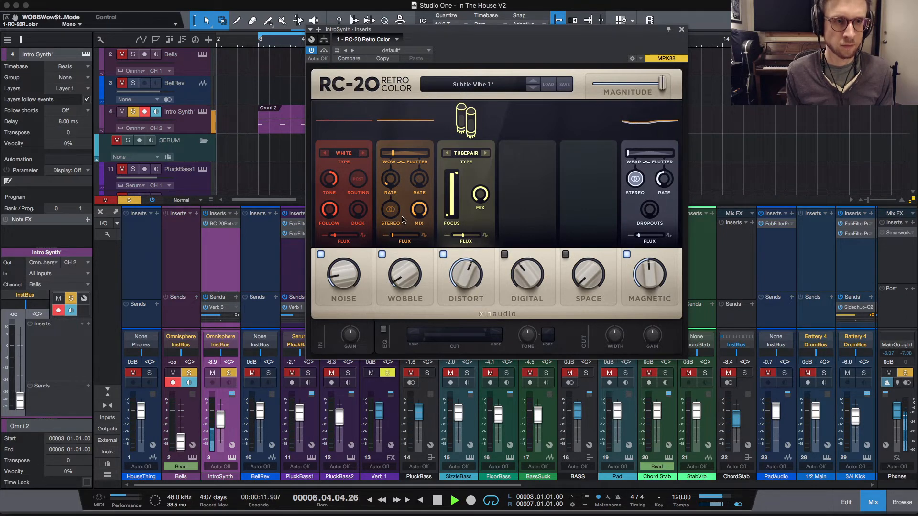
pyautogui.click(504, 254)
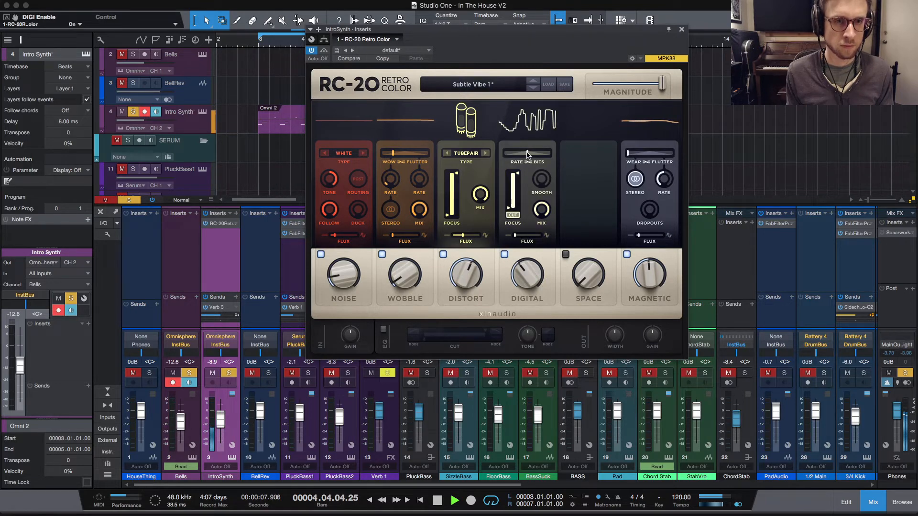
pyautogui.moveTo(527, 153); pyautogui.dragTo(503, 154)
pyautogui.moveTo(543, 181); pyautogui.dragTo(566, 125)
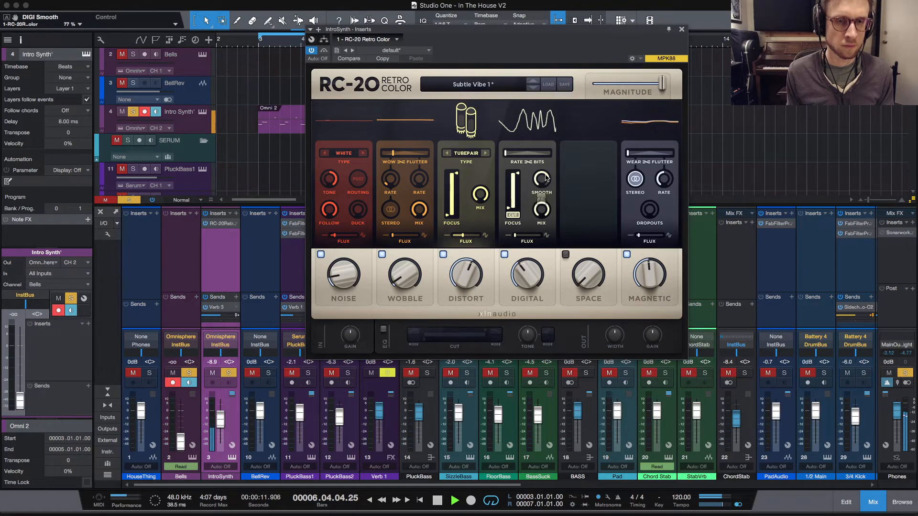
pyautogui.moveTo(546, 178); pyautogui.dragTo(514, 218)
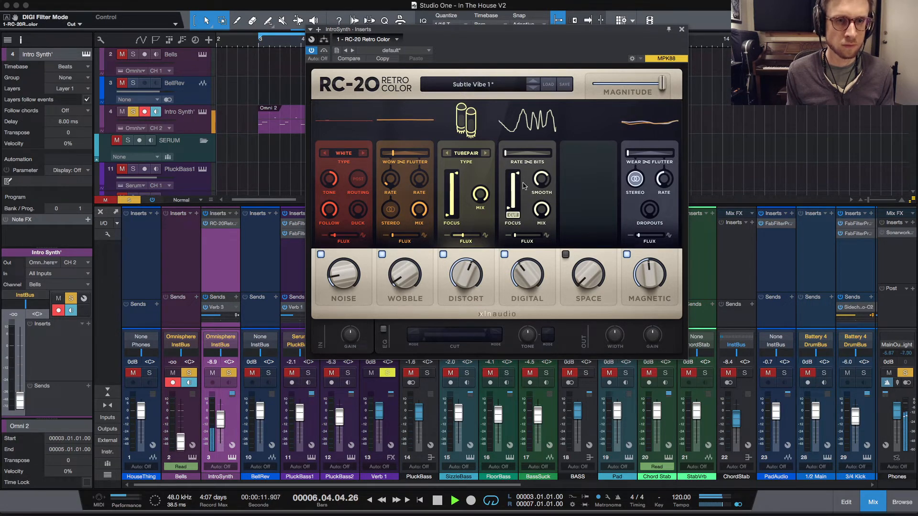
# Step: Reduce the Digital module's Smooth fully, set its amount to 47% and Mix to 6%, and compare with RC-20 bypassed
pyautogui.moveTo(505, 153)
pyautogui.mouseDown()
pyautogui.moveTo(558, 153)
pyautogui.moveTo(505, 153)
pyautogui.mouseUp()
pyautogui.moveTo(541, 180); pyautogui.dragTo(526, 265)
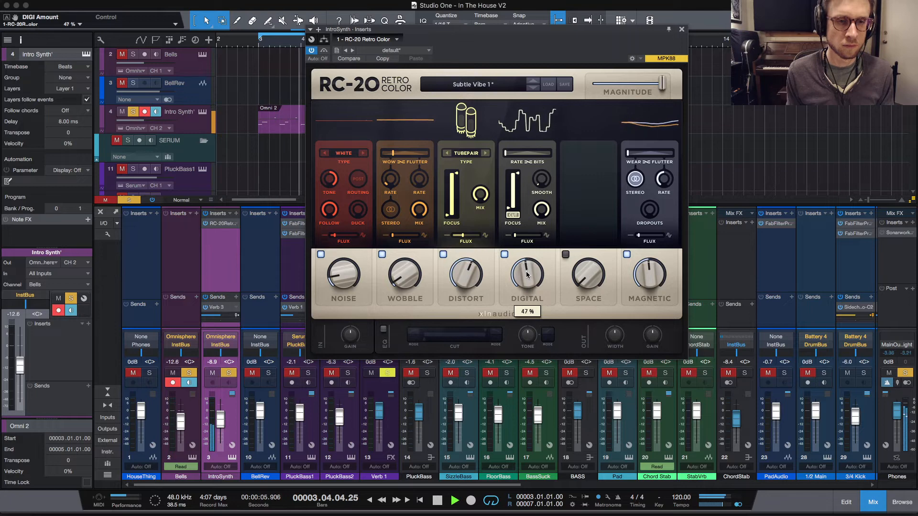
pyautogui.moveTo(539, 211); pyautogui.dragTo(544, 317)
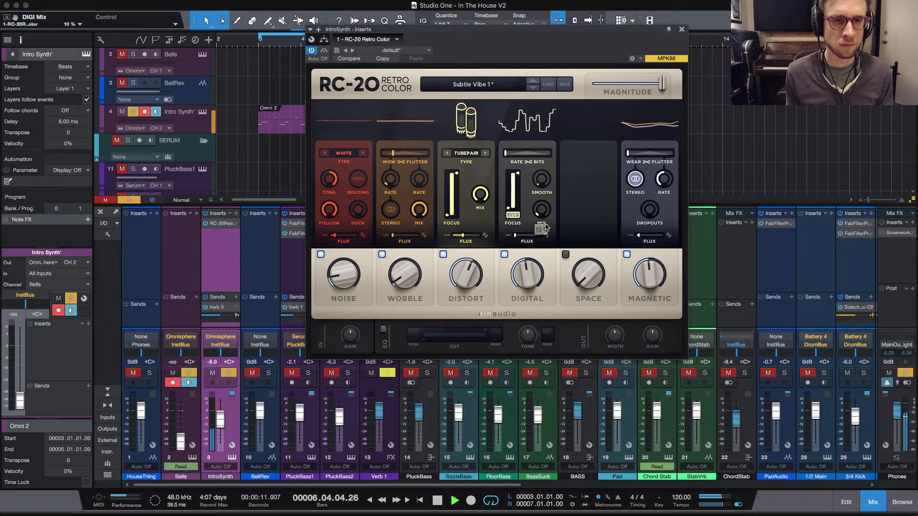
pyautogui.moveTo(544, 209)
pyautogui.mouseDown()
pyautogui.moveTo(557, 211)
pyautogui.moveTo(545, 210)
pyautogui.mouseUp()
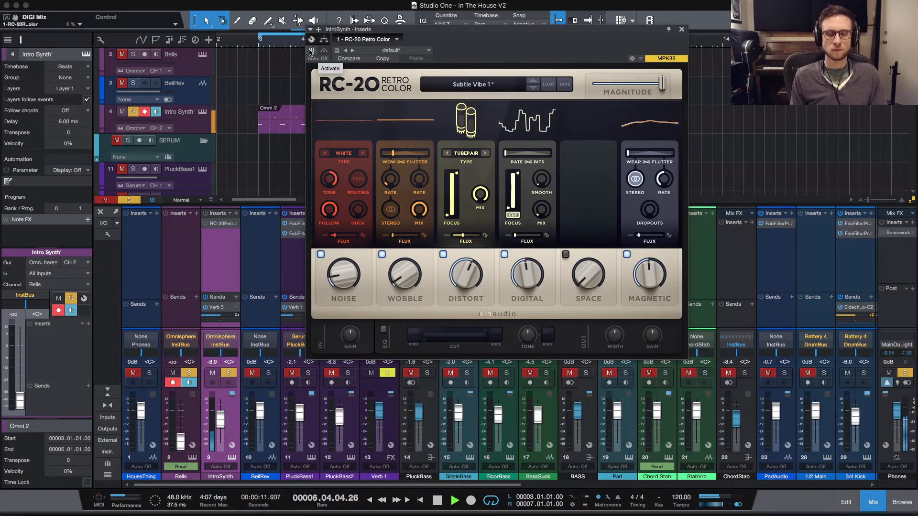
pyautogui.click(311, 50)
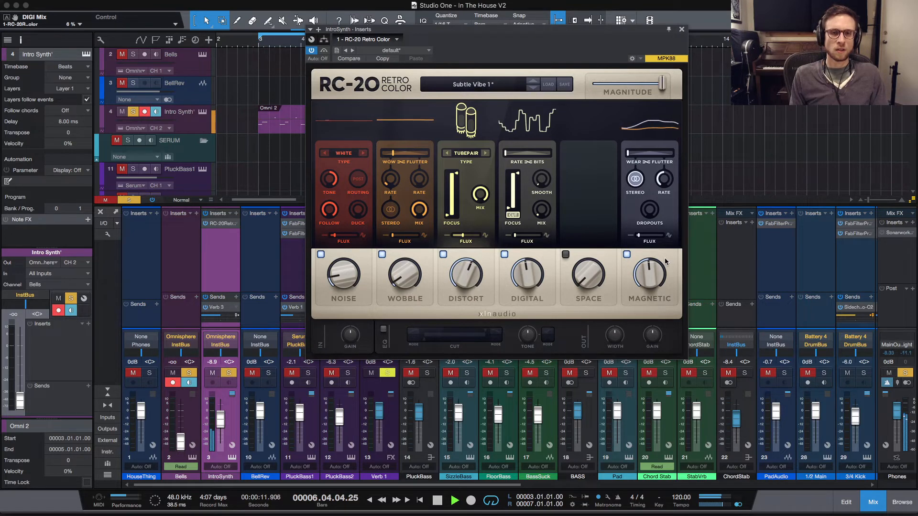
# Step: Disable RC-20's Magnetic module, close the plug-in window and stop playback
pyautogui.click(627, 254)
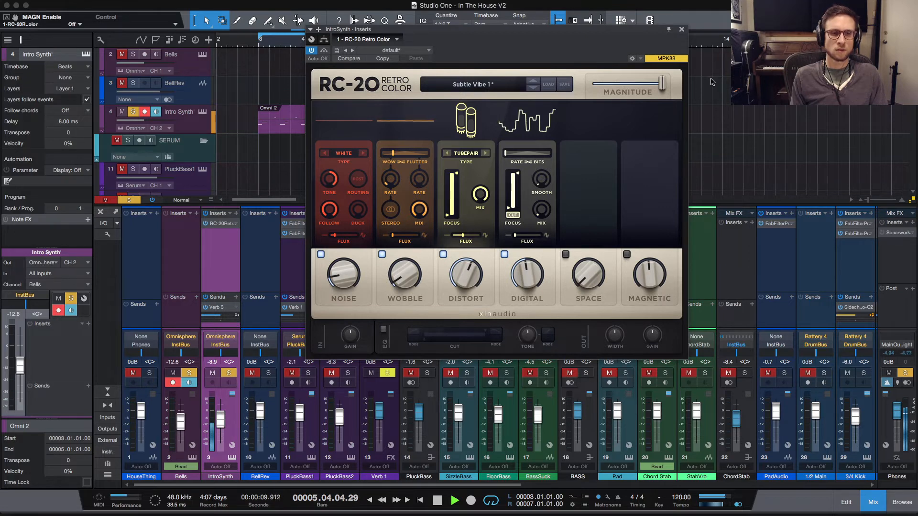
pyautogui.click(682, 30)
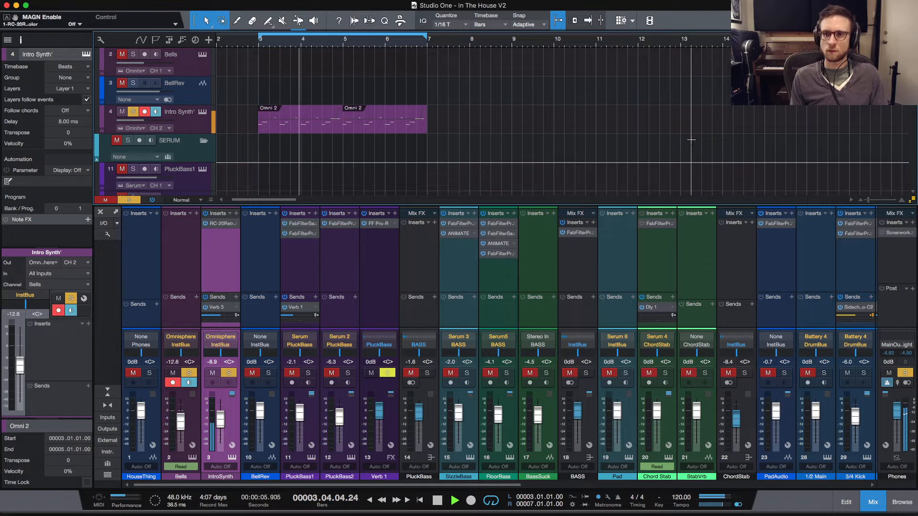
pyautogui.press('space')
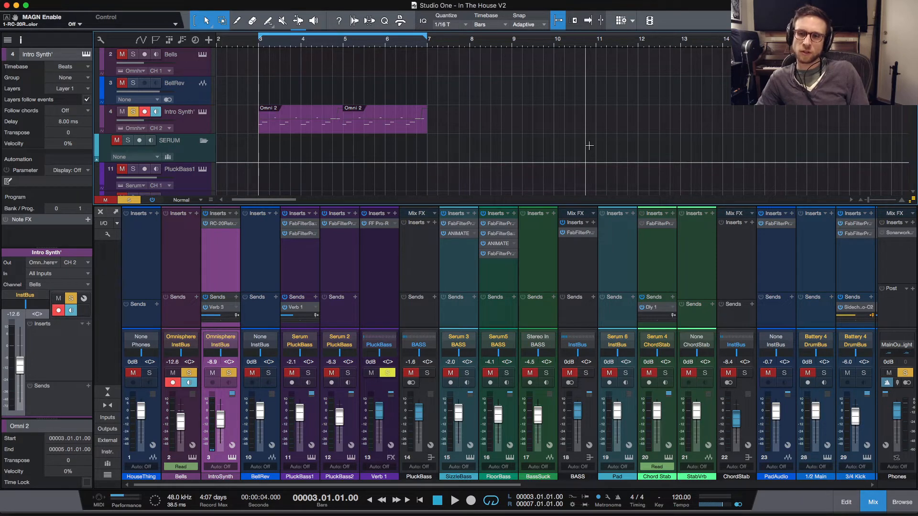
# Step: Open the Intro Synth' track's Omnisphere instrument, leave the Mod Matrix zoom and unlink layers A and B
pyautogui.click(202, 112)
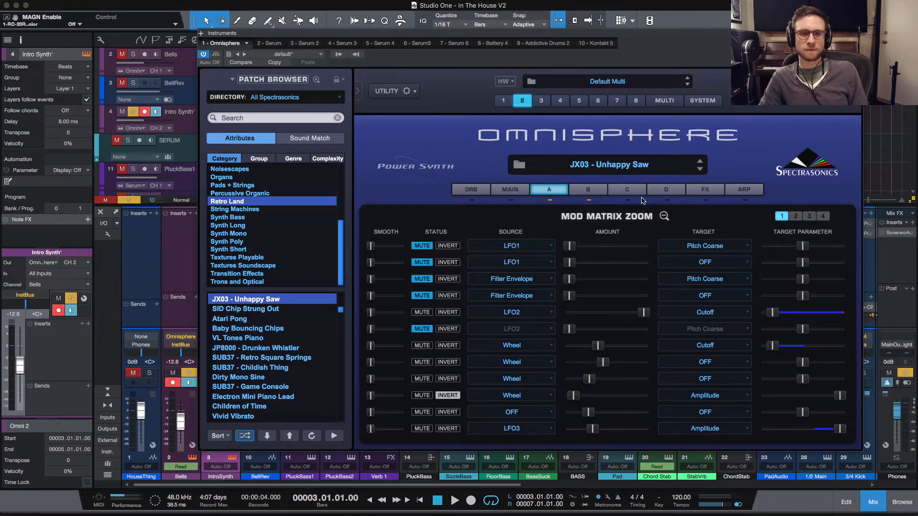
pyautogui.click(664, 217)
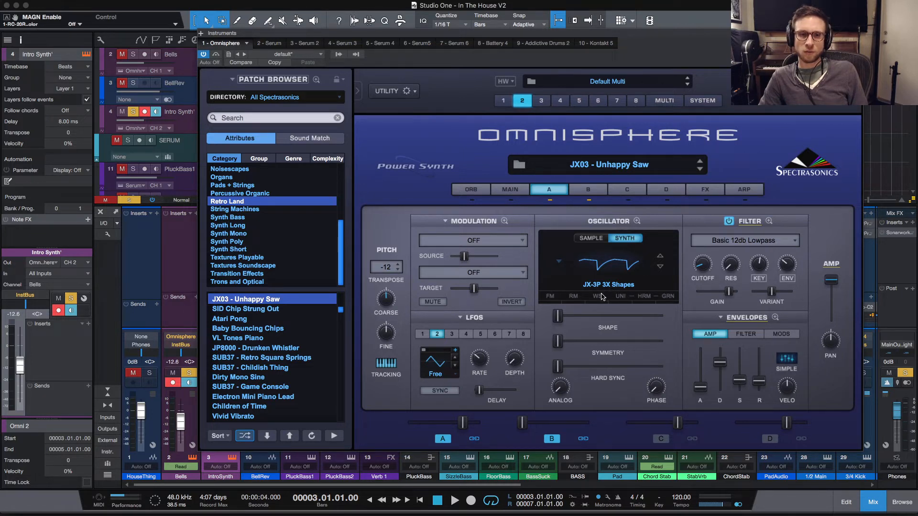
pyautogui.click(583, 438)
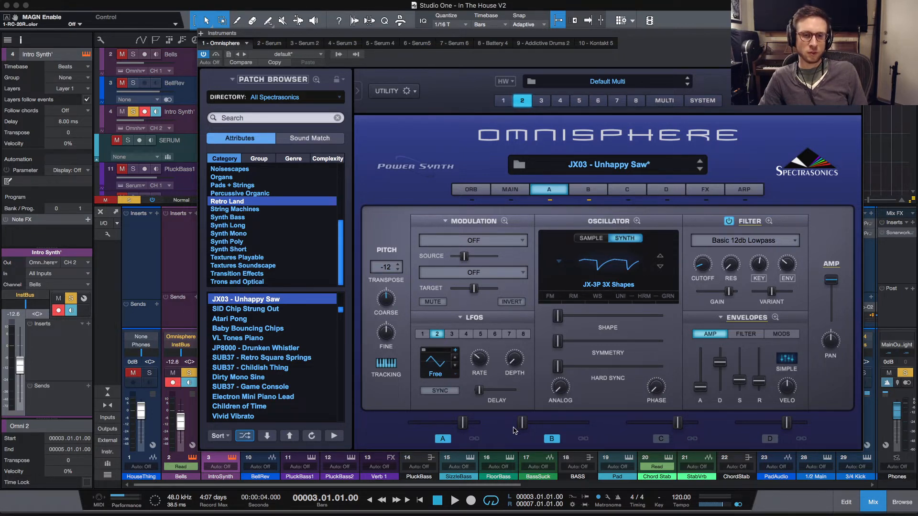
# Step: Enable Unison for layer A's oscillator after viewing the Waveshaper page, and start playback to audition it
pyautogui.click(597, 296)
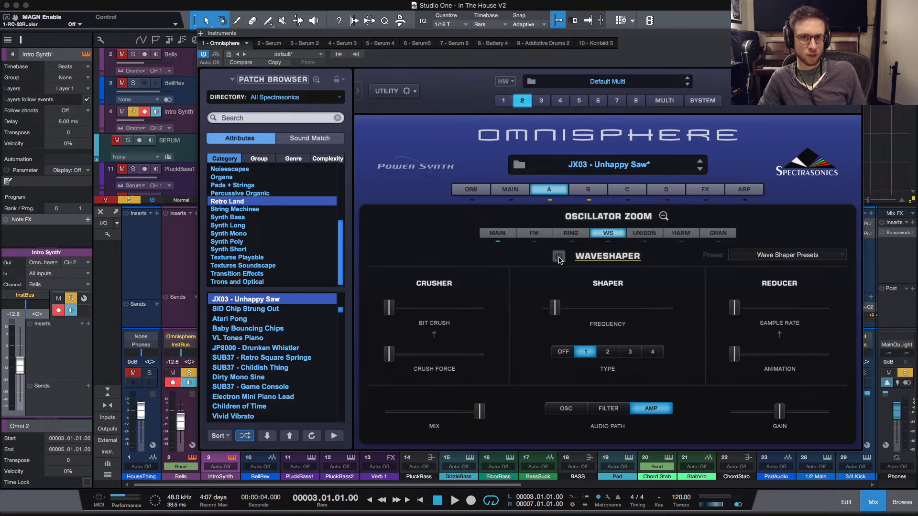
pyautogui.click(643, 233)
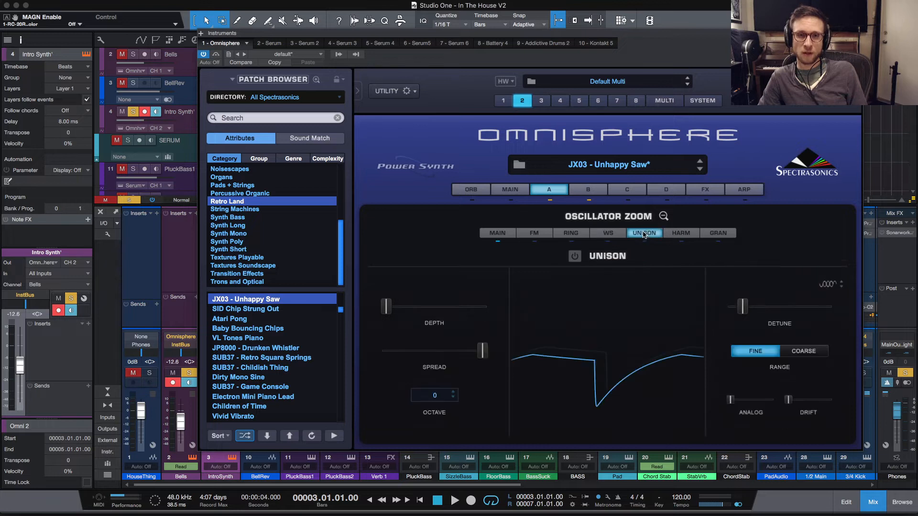
pyautogui.click(572, 257)
pyautogui.press('space')
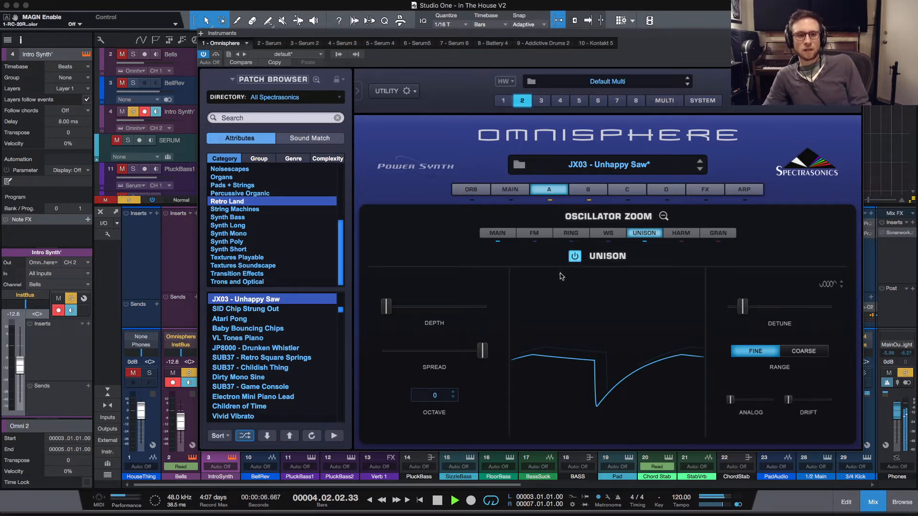
# Step: Set layer A's Unison Spread and Depth both slightly below their midpoints, and stop playback after listening
pyautogui.moveTo(483, 352); pyautogui.dragTo(331, 357)
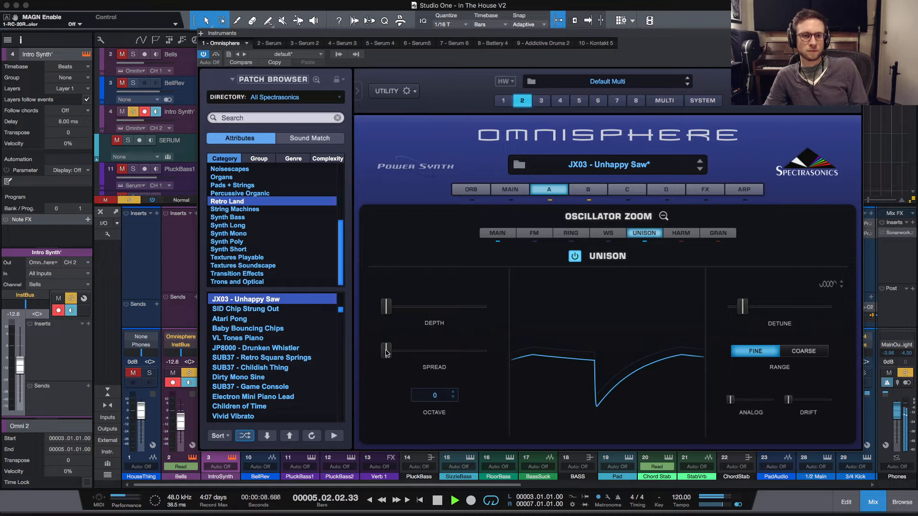
pyautogui.moveTo(386, 351); pyautogui.dragTo(424, 354)
pyautogui.moveTo(386, 306); pyautogui.dragTo(428, 315)
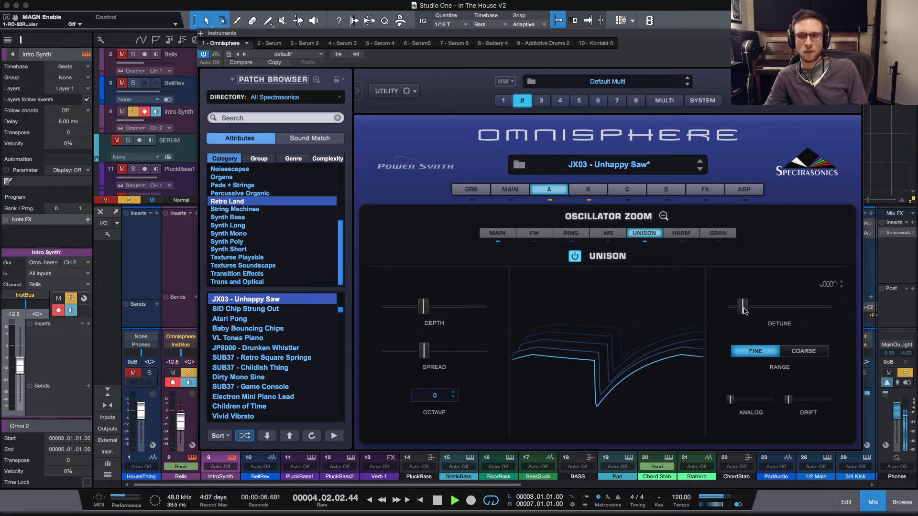
pyautogui.press('space')
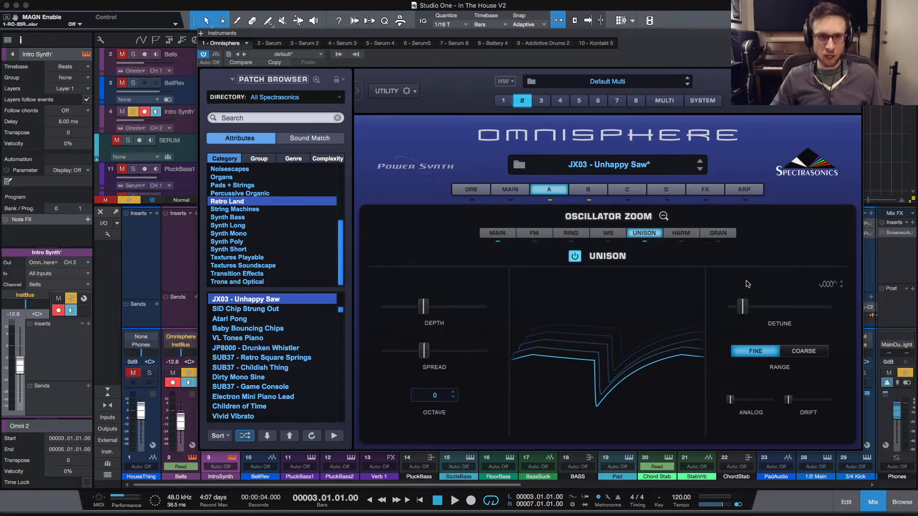
# Step: During playback, set the Unison Detune to about 0.083 and Depth to about the midpoint, then compare the sound with Unison off
pyautogui.press('space')
pyautogui.moveTo(740, 307)
pyautogui.mouseDown()
pyautogui.moveTo(720, 311)
pyautogui.moveTo(808, 313)
pyautogui.moveTo(741, 317)
pyautogui.mouseUp()
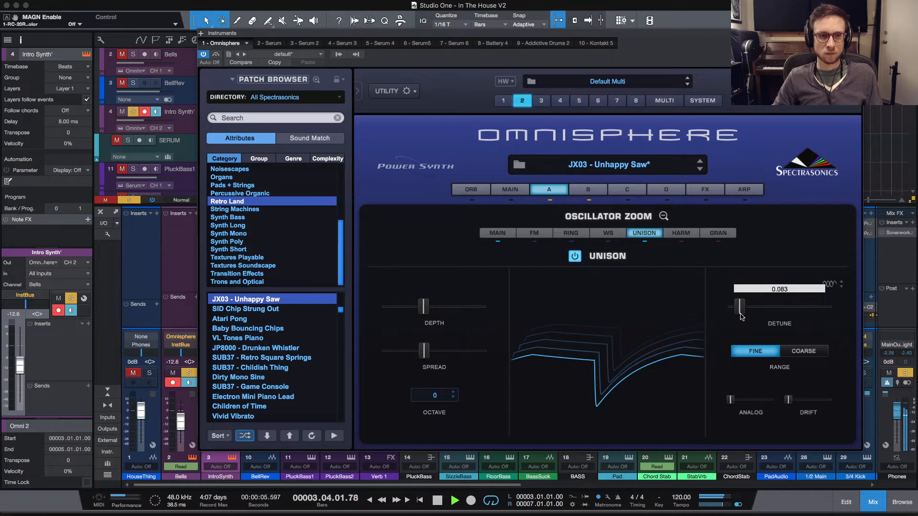
pyautogui.moveTo(419, 307); pyautogui.dragTo(378, 314)
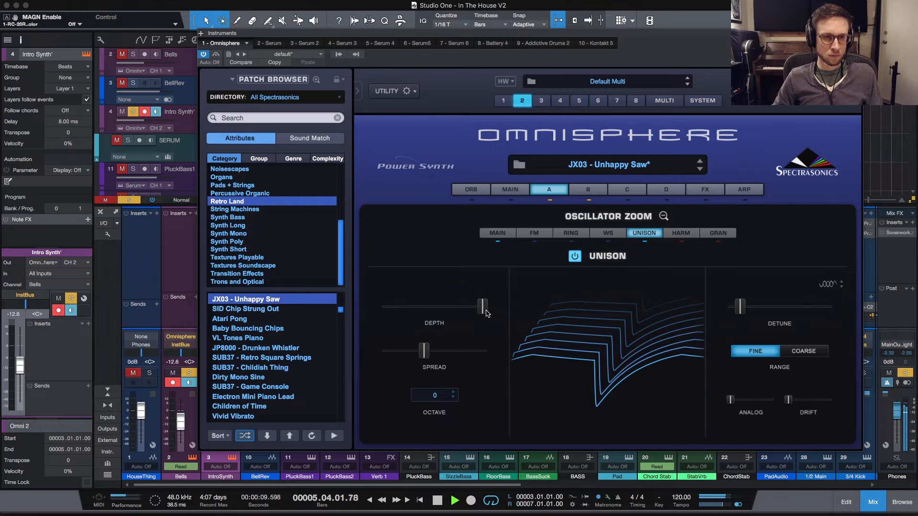
pyautogui.moveTo(482, 307); pyautogui.dragTo(436, 316)
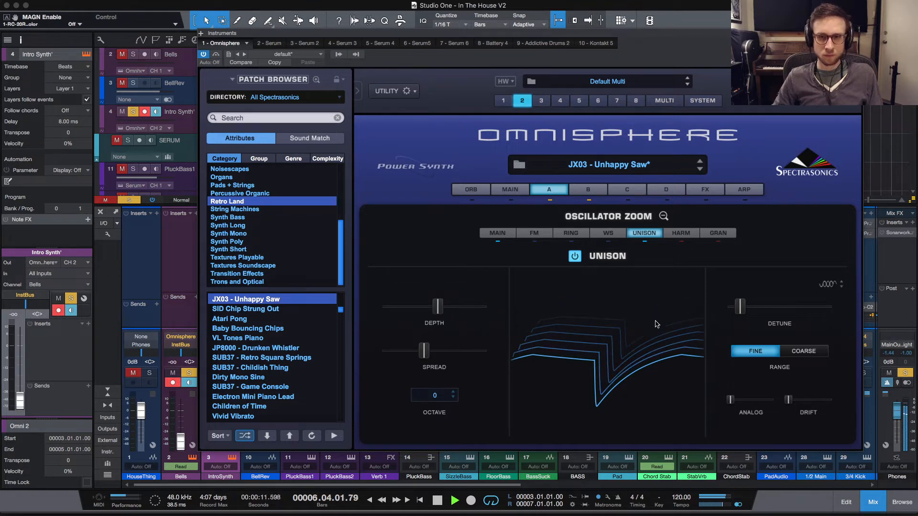
pyautogui.click(574, 256)
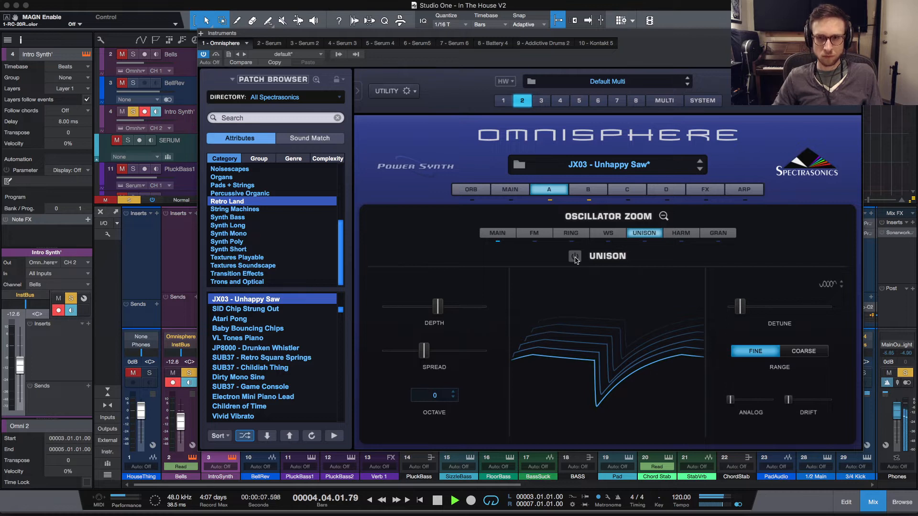
pyautogui.click(575, 257)
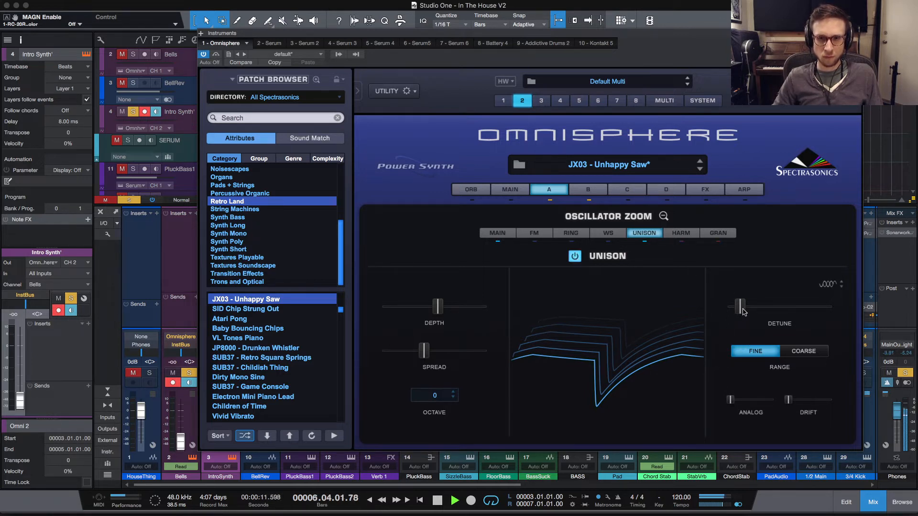
# Step: Keep the Unison detune range on Fine after trying Coarse, raise Analog and Drift slightly, and narrow the Spread a little
pyautogui.click(784, 354)
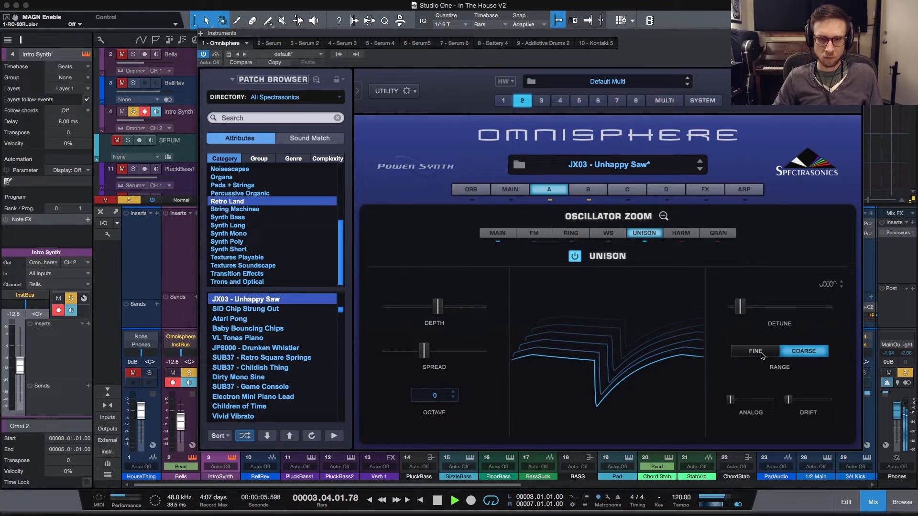
pyautogui.click(761, 354)
pyautogui.moveTo(731, 400); pyautogui.dragTo(800, 405)
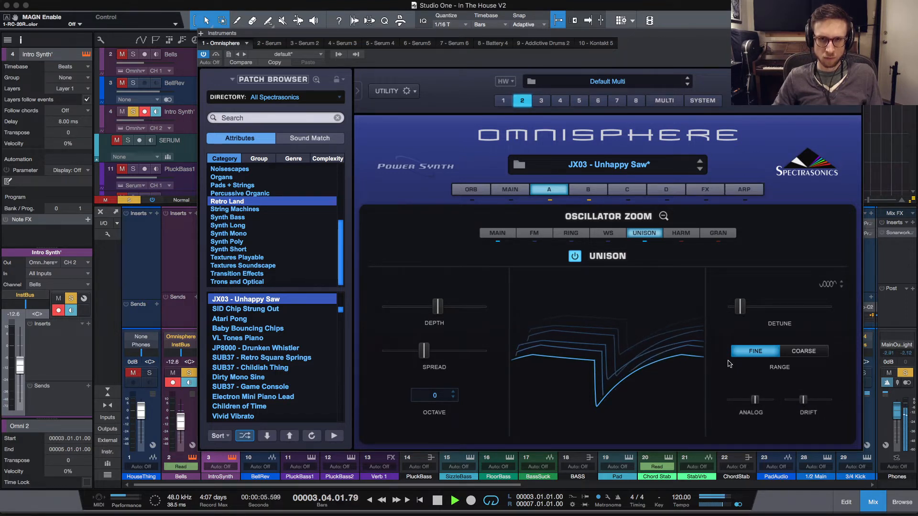
pyautogui.moveTo(757, 402); pyautogui.dragTo(737, 403)
pyautogui.moveTo(806, 403); pyautogui.dragTo(797, 406)
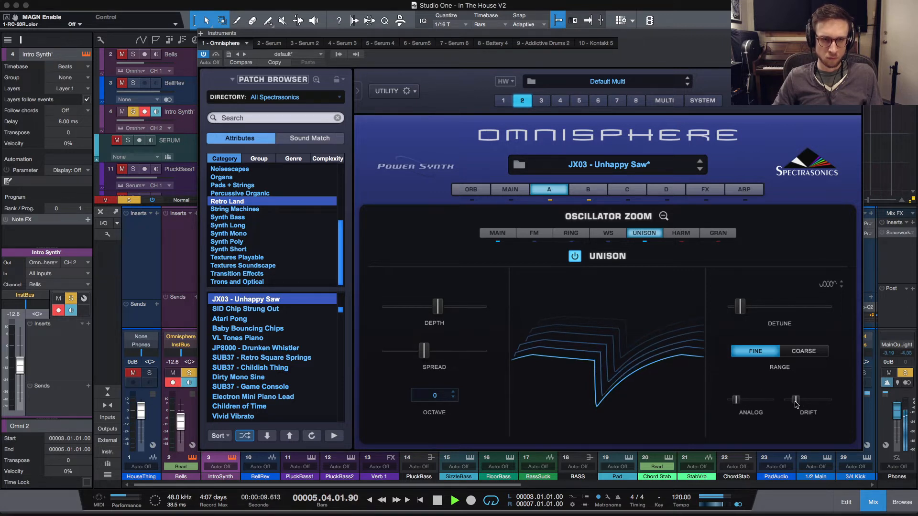
pyautogui.moveTo(426, 353)
pyautogui.mouseDown()
pyautogui.moveTo(377, 355)
pyautogui.moveTo(483, 355)
pyautogui.moveTo(414, 358)
pyautogui.mouseUp()
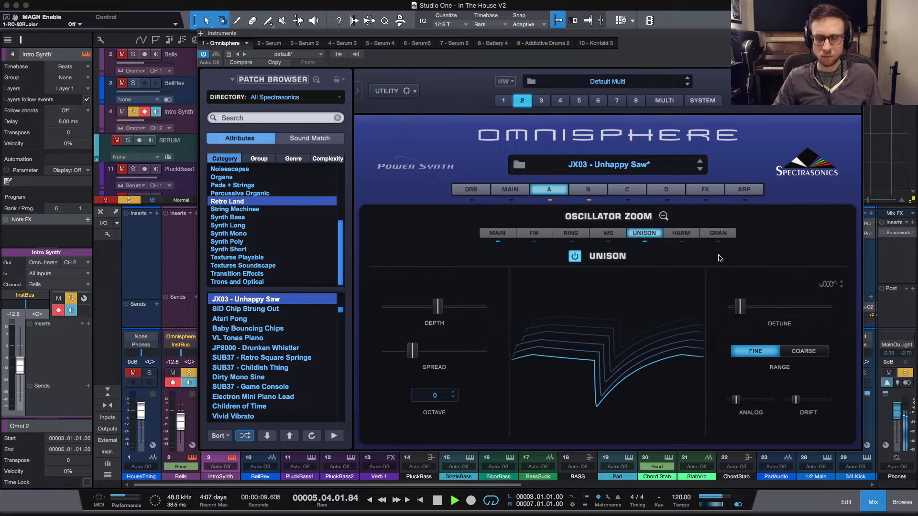
# Step: Compare the Intro Synth sound with layer A's Unison on and off during repeated playback
pyautogui.click(574, 257)
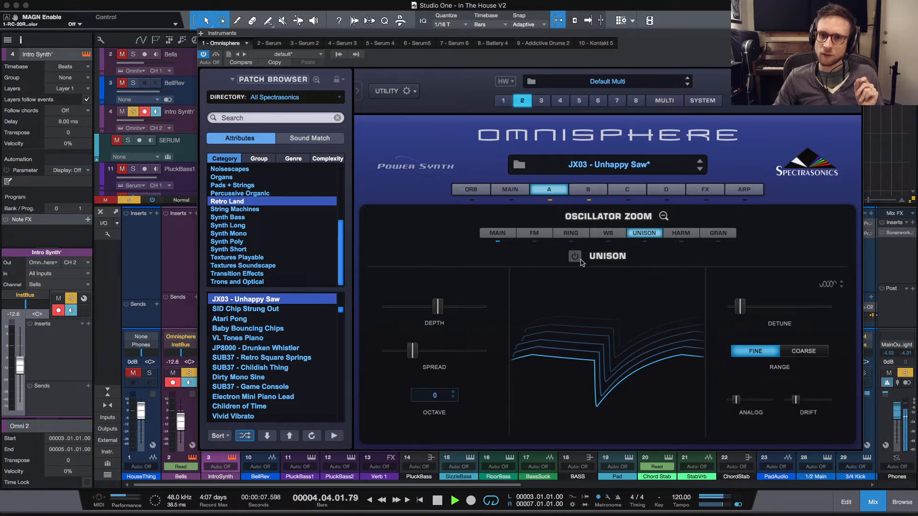
pyautogui.click(576, 257)
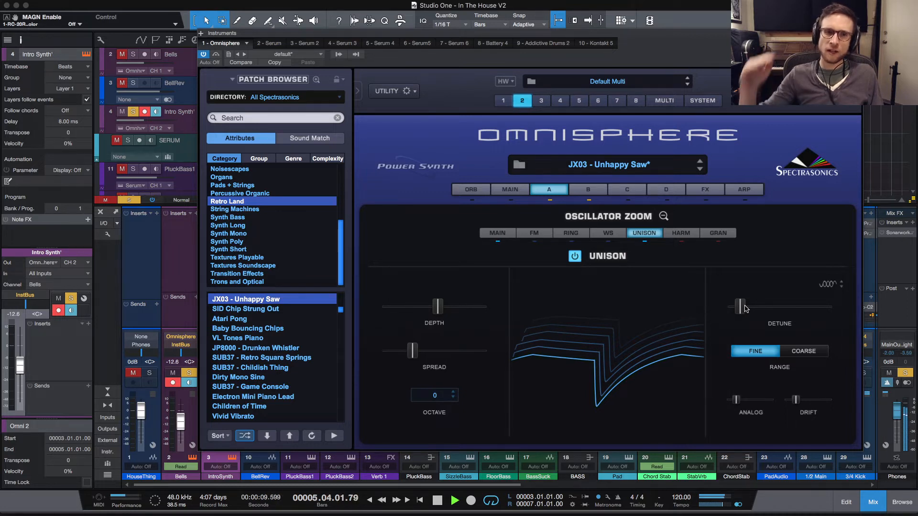
pyautogui.press('space')
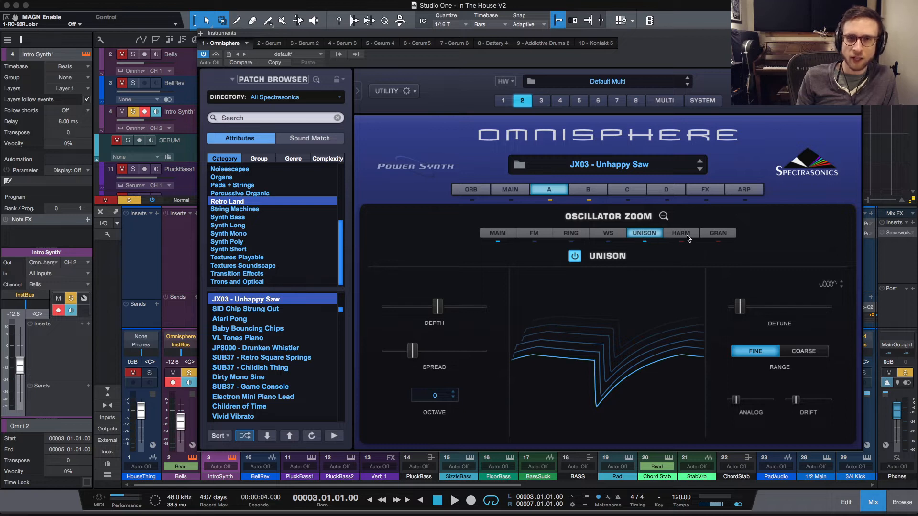
pyautogui.press('space')
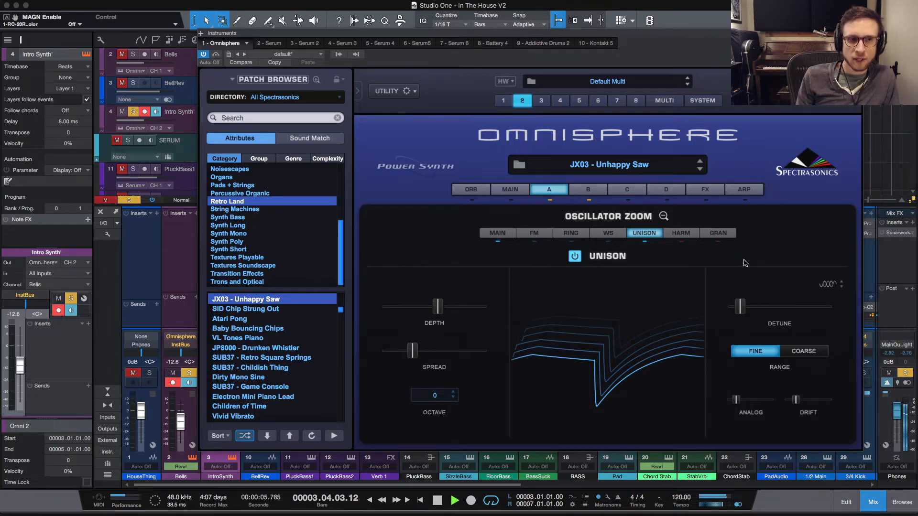
pyautogui.press('space')
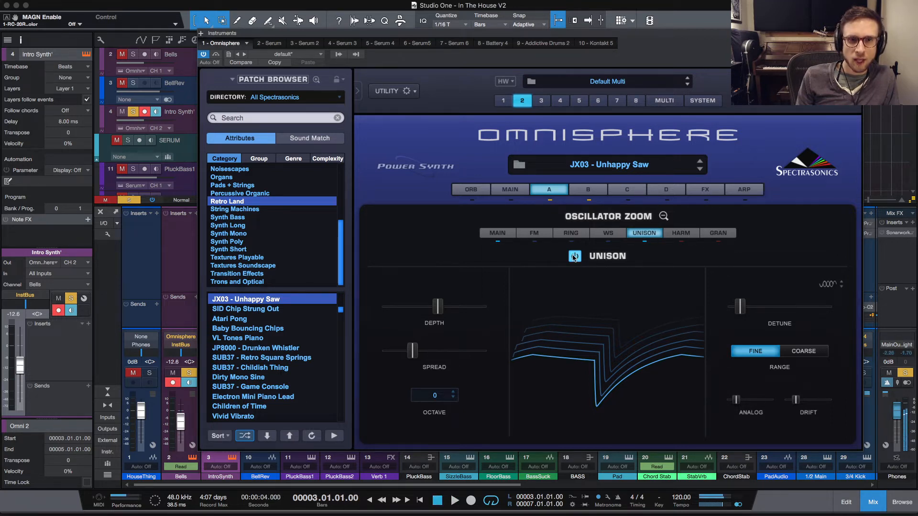
pyautogui.click(575, 256)
pyautogui.press('space')
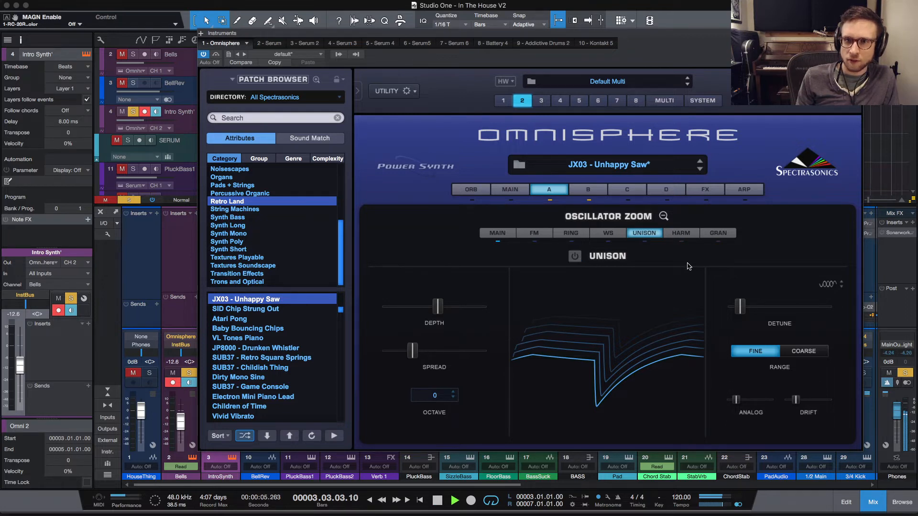
pyautogui.press('space')
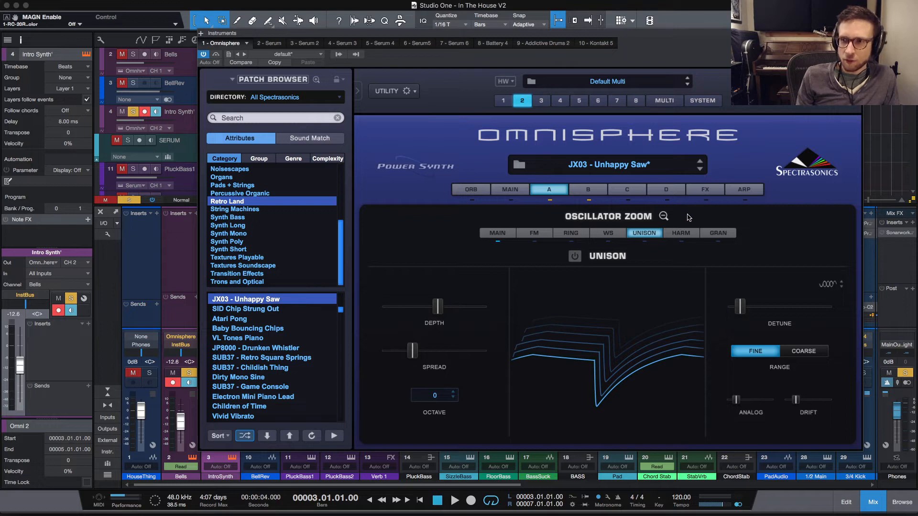
# Step: Glance at the Waveshaper page, re-enable Unison with the simpler voice waveform setting, and audition it
pyautogui.click(613, 233)
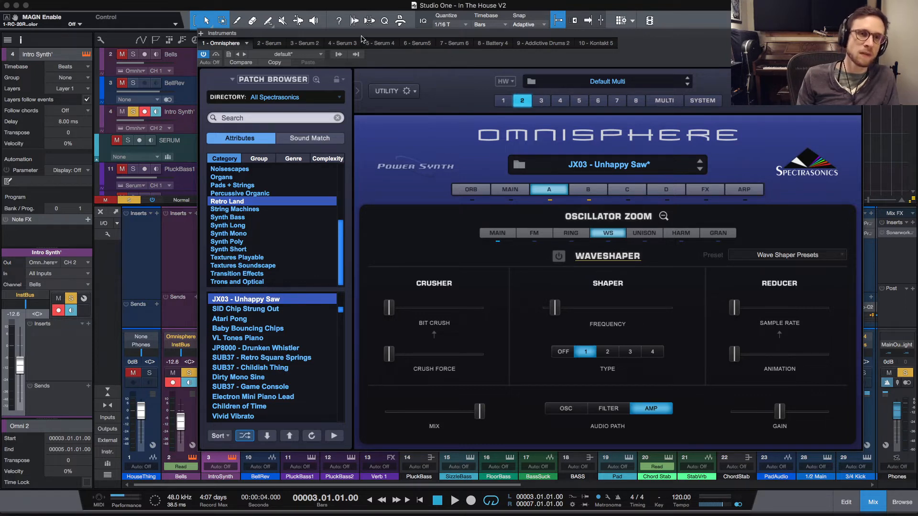
pyautogui.moveTo(362, 37); pyautogui.dragTo(442, 70)
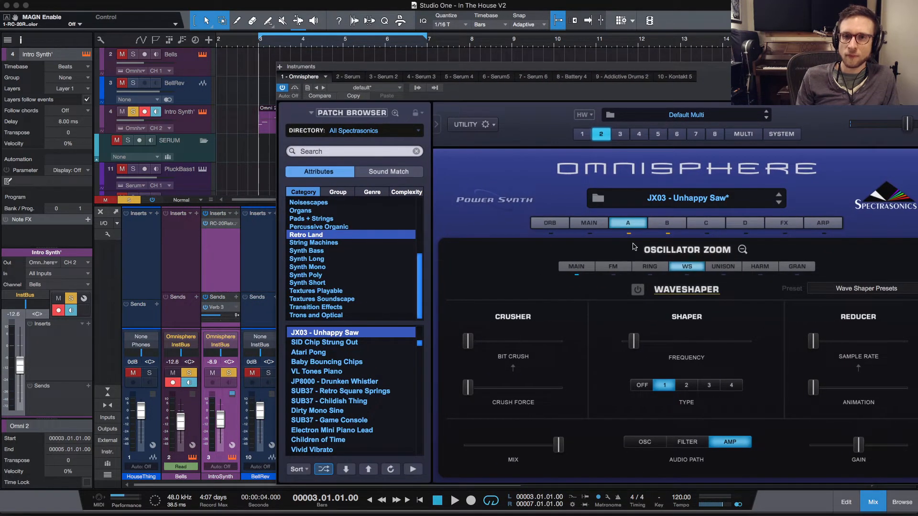
pyautogui.click(722, 271)
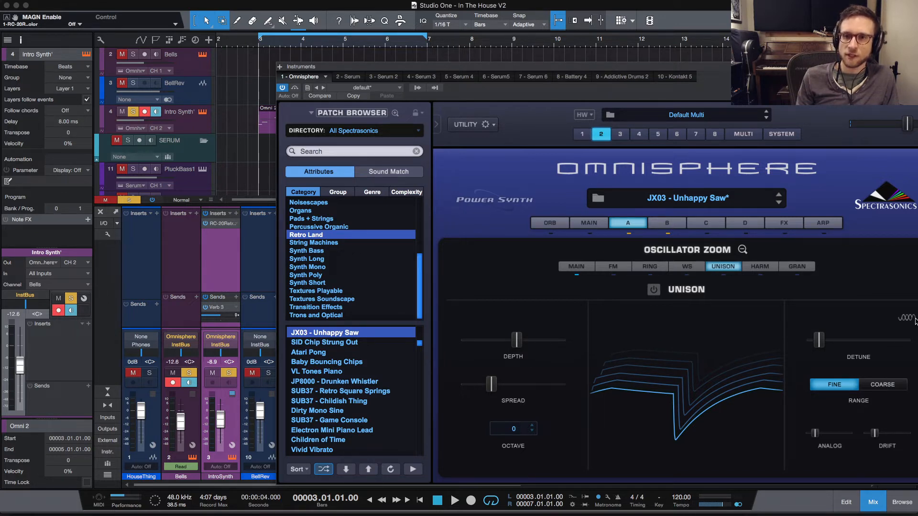
pyautogui.press('space')
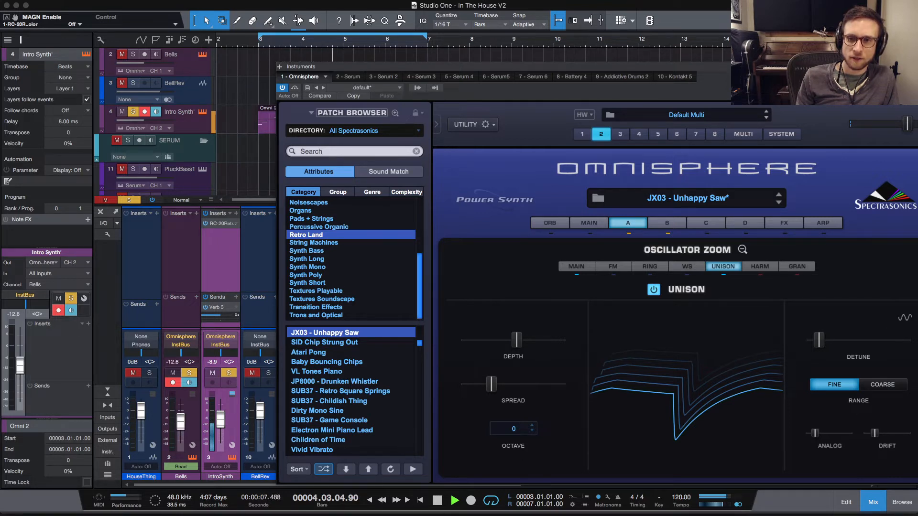
pyautogui.press('space')
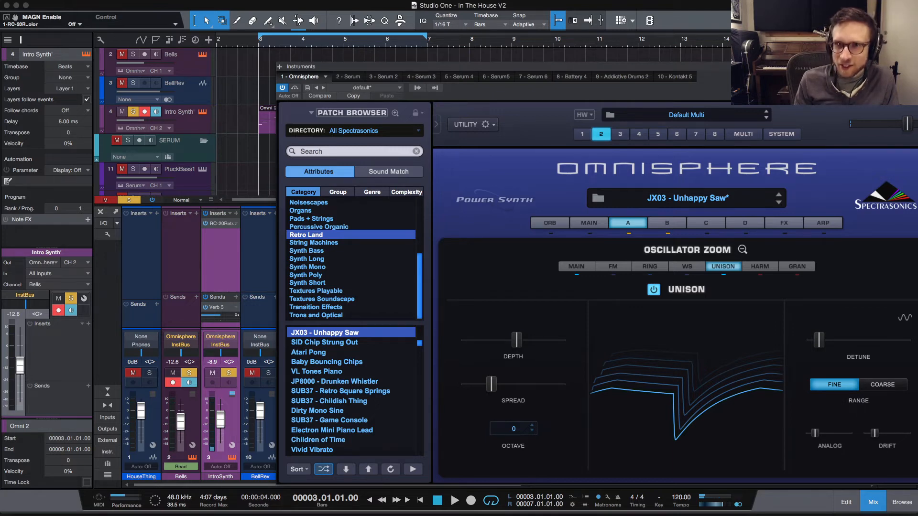
# Step: Turn off layer A's Unison and close the Omnisphere window
pyautogui.moveTo(813, 66); pyautogui.dragTo(681, 56)
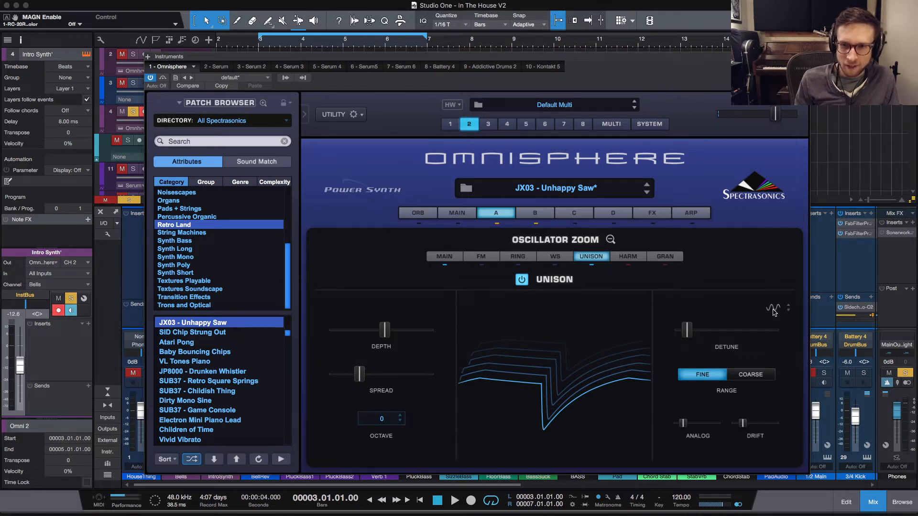
pyautogui.click(522, 280)
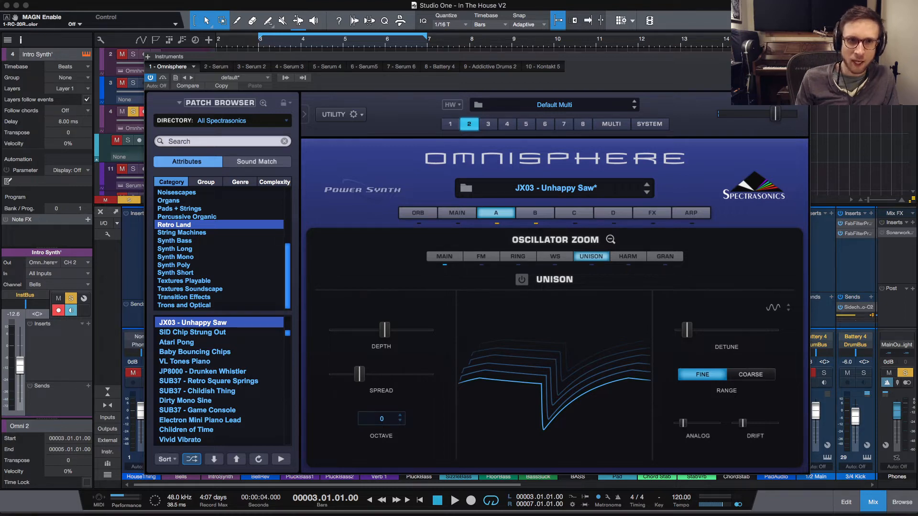
pyautogui.click(804, 57)
# Step: During playback, set the Intro Synth channel's Verb 3 send to -9.0, clear all solos, and stop after listening
pyautogui.press('space')
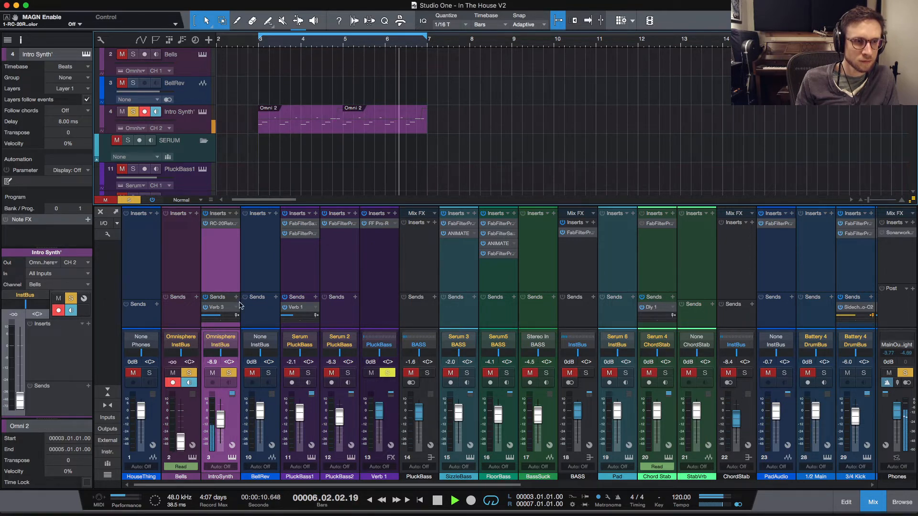
pyautogui.moveTo(217, 316); pyautogui.dragTo(216, 318)
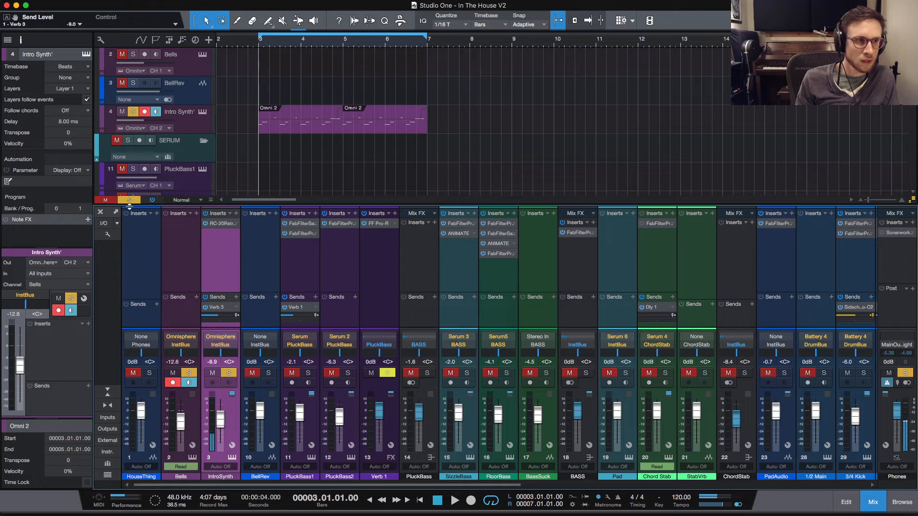
pyautogui.click(129, 200)
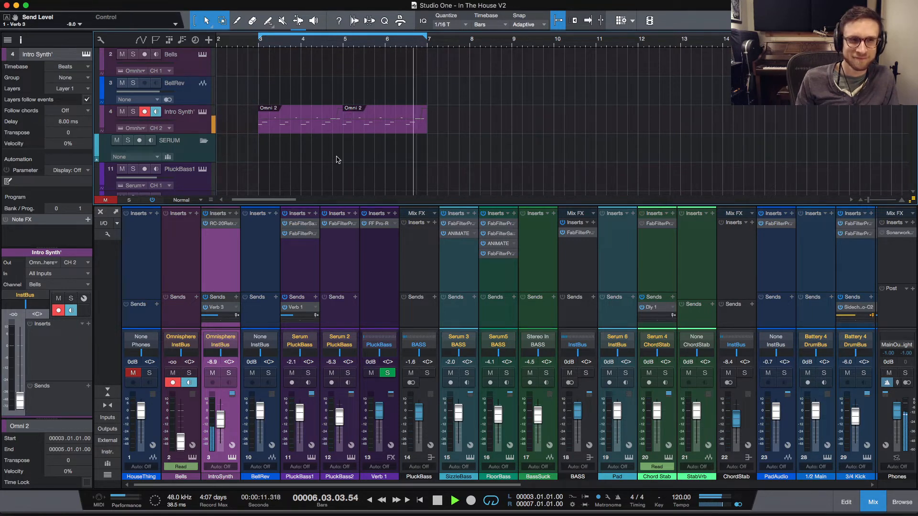
pyautogui.press('space')
# Step: At the start of both Omni 2 clips, delay the F2 note by one triplet sixteenth and lengthen the F1 note to meet it
pyautogui.doubleClick(270, 130)
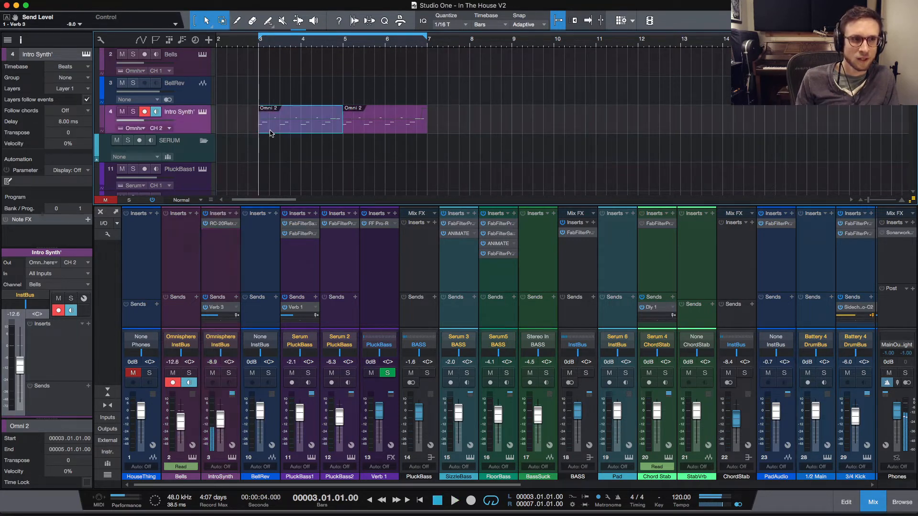
pyautogui.moveTo(259, 352); pyautogui.dragTo(270, 353)
pyautogui.moveTo(258, 399); pyautogui.dragTo(274, 399)
pyautogui.press('space')
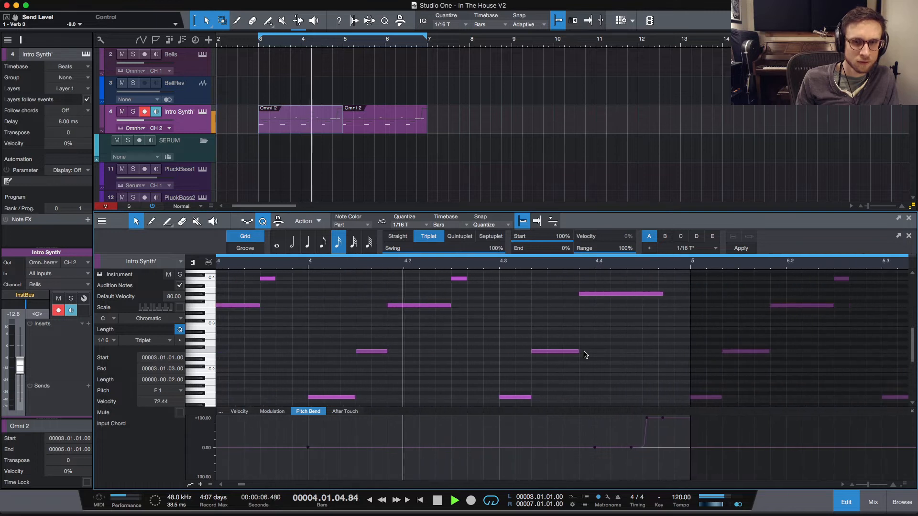
pyautogui.click(726, 355)
pyautogui.moveTo(724, 354); pyautogui.dragTo(739, 353)
pyautogui.moveTo(723, 398); pyautogui.dragTo(738, 398)
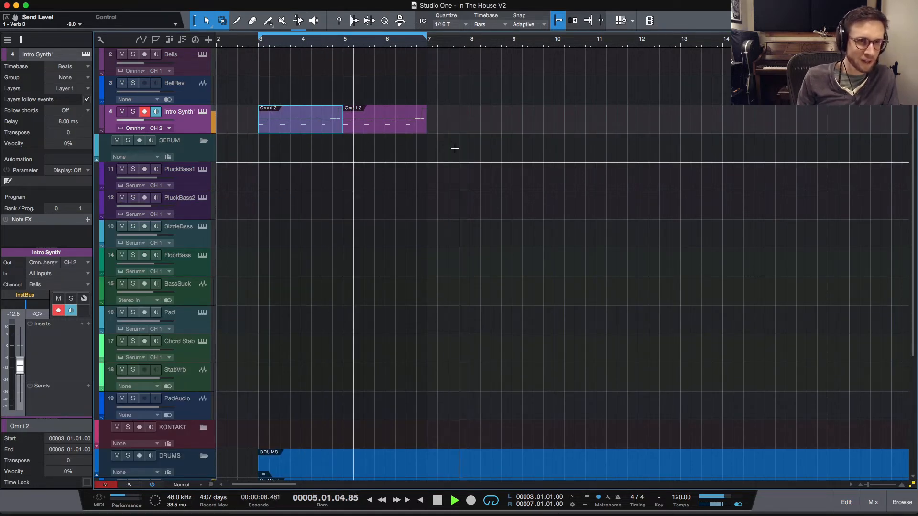
# Step: Listen to the looped section while looking over the synth and drum tracks, and return the playhead to bar 3
pyautogui.scroll(-6, 410, 151)
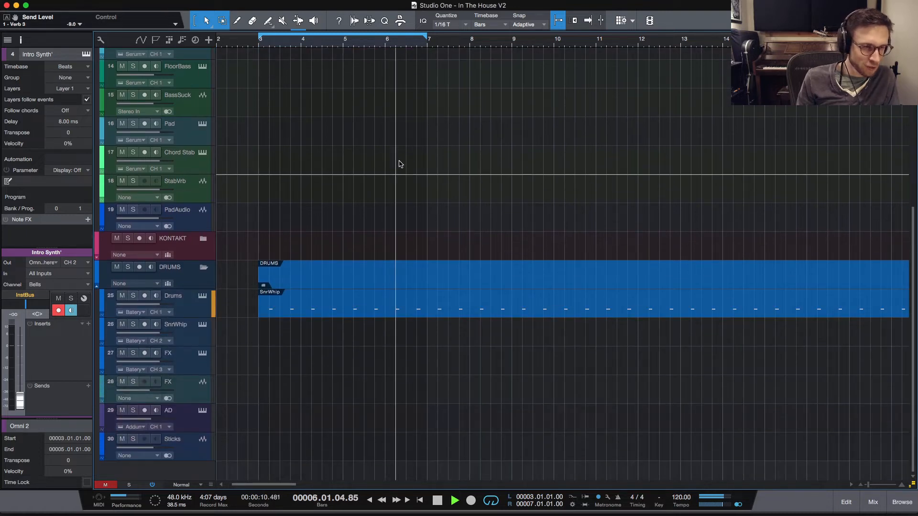
pyautogui.scroll(8, 400, 164)
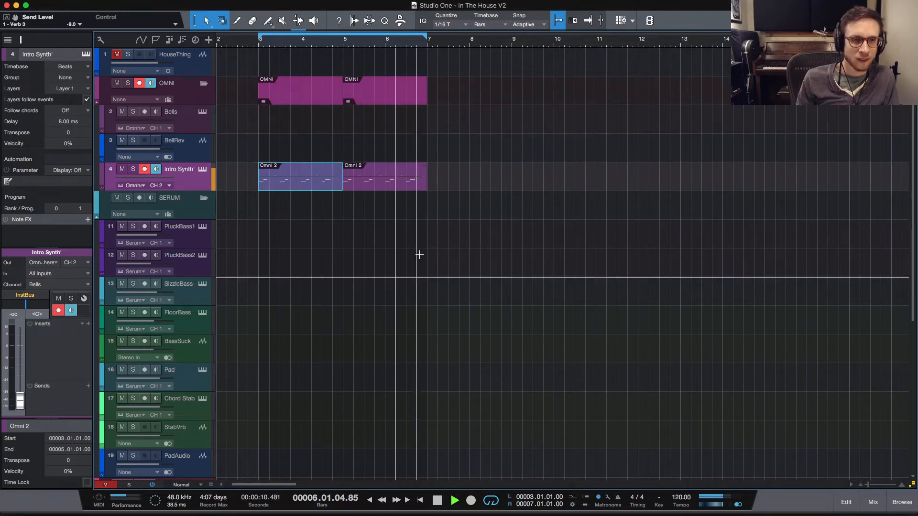
pyautogui.click(376, 215)
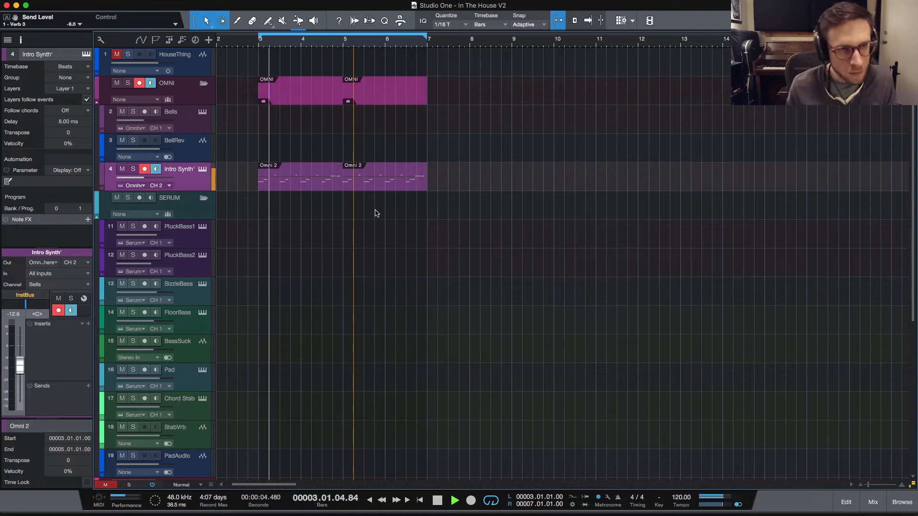
pyautogui.press('space')
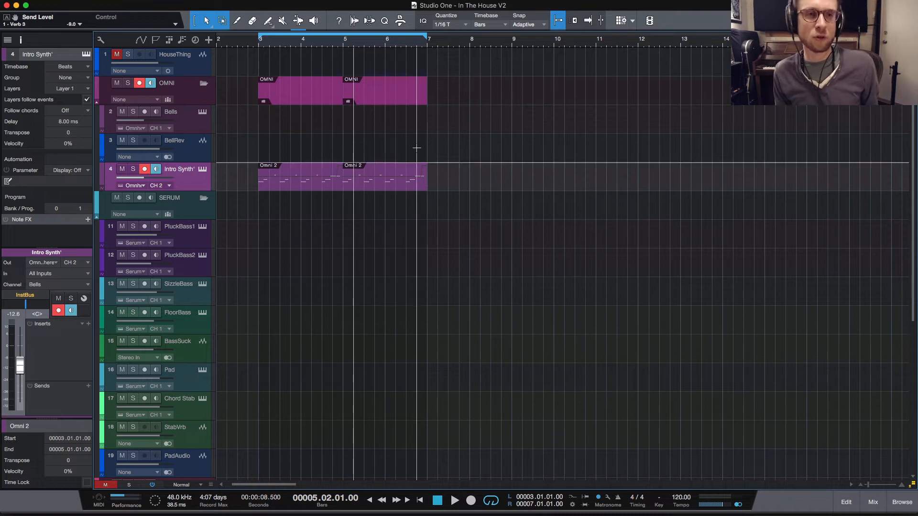
pyautogui.click(262, 44)
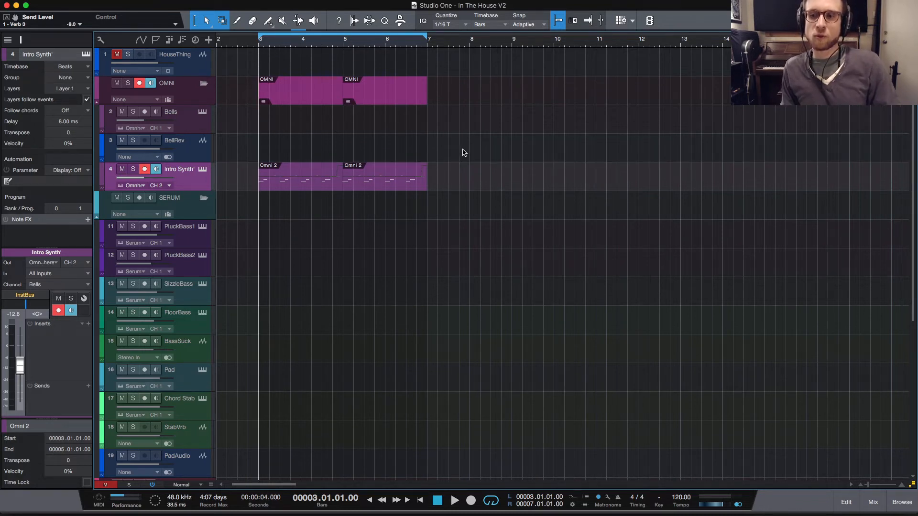
pyautogui.scroll(-8, 467, 158)
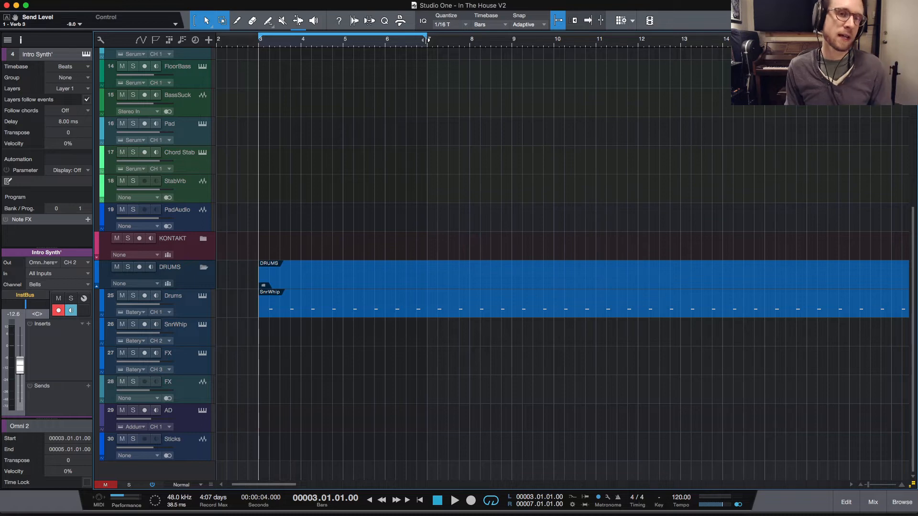
pyautogui.scroll(10, 423, 98)
# Step: Merge the two Omni 2 clips on the Intro Synth track into one and duplicate it three times, filling up to bar 19
pyautogui.click(376, 186)
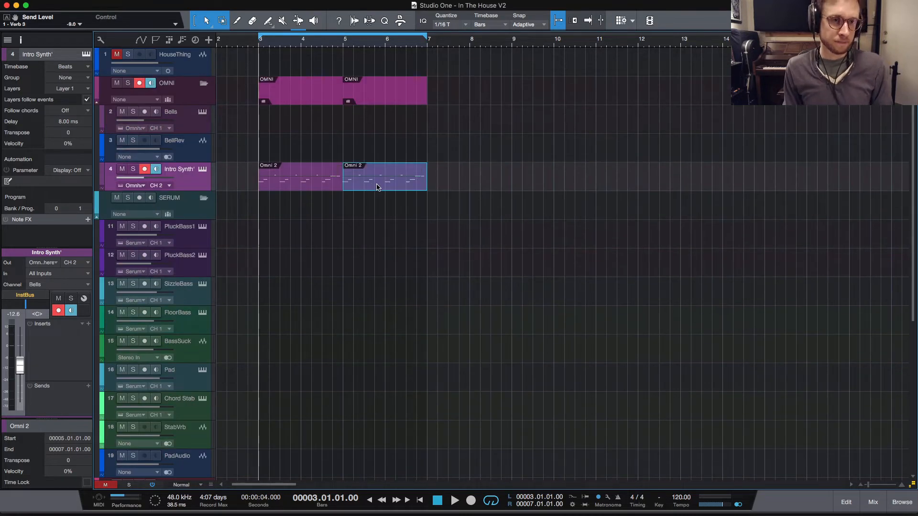
pyautogui.moveTo(461, 184); pyautogui.dragTo(287, 186)
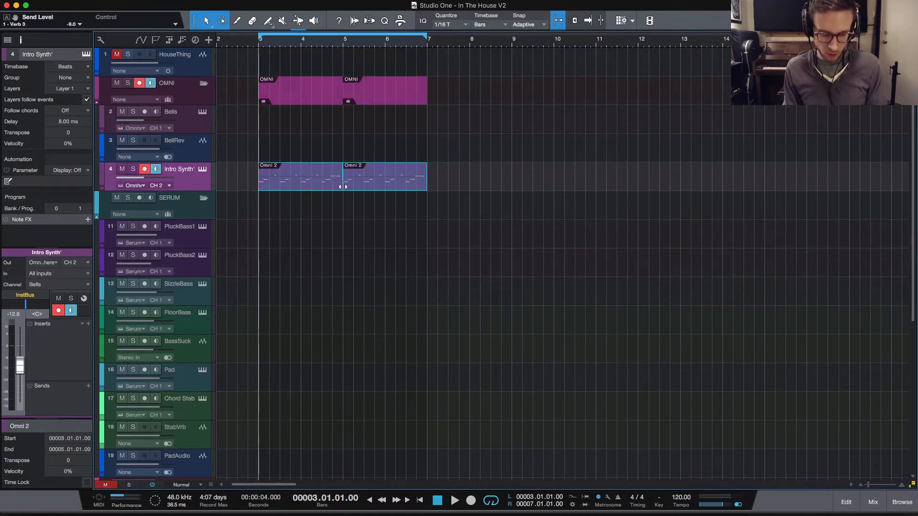
pyautogui.press('g')
pyautogui.press('d')
pyautogui.press('d')
pyautogui.press('d')
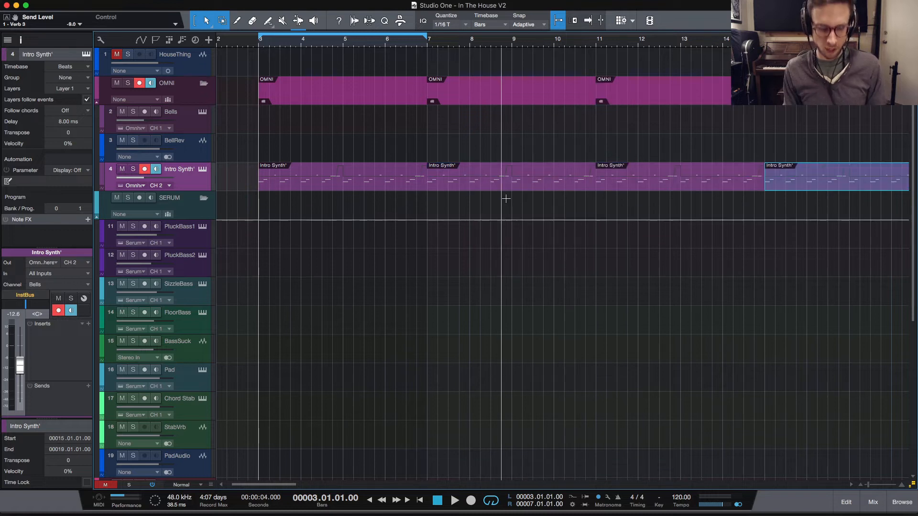
# Step: Play the extended section and lengthen the loop range to span bars 3 to 19
pyautogui.press('space')
pyautogui.click(494, 229)
pyautogui.press('w')
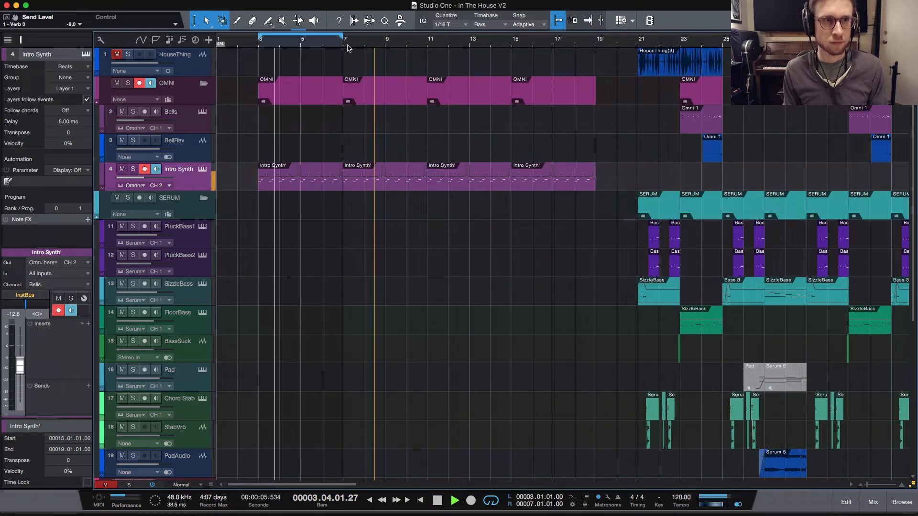
pyautogui.moveTo(345, 45); pyautogui.dragTo(597, 54)
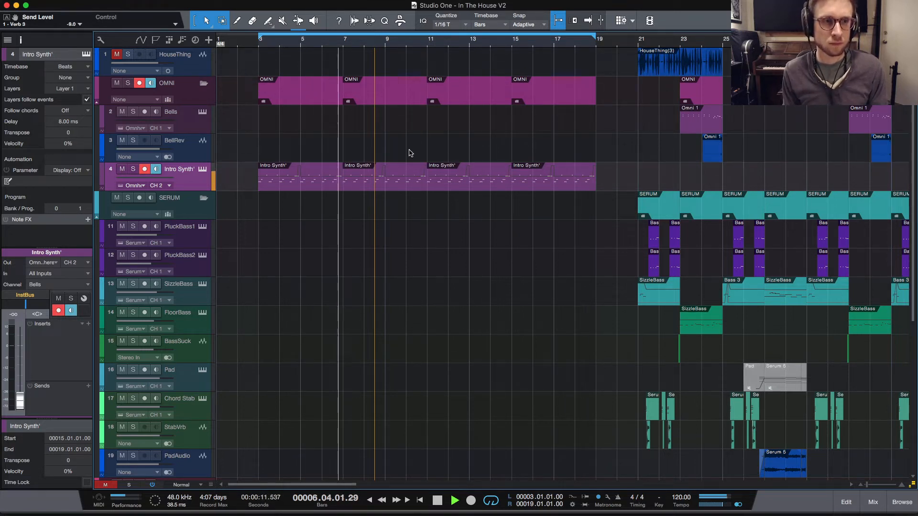
# Step: Stop playback, move the playhead to bar 6 beat 3, and briefly play the intro from there
pyautogui.press('space')
pyautogui.click(330, 46)
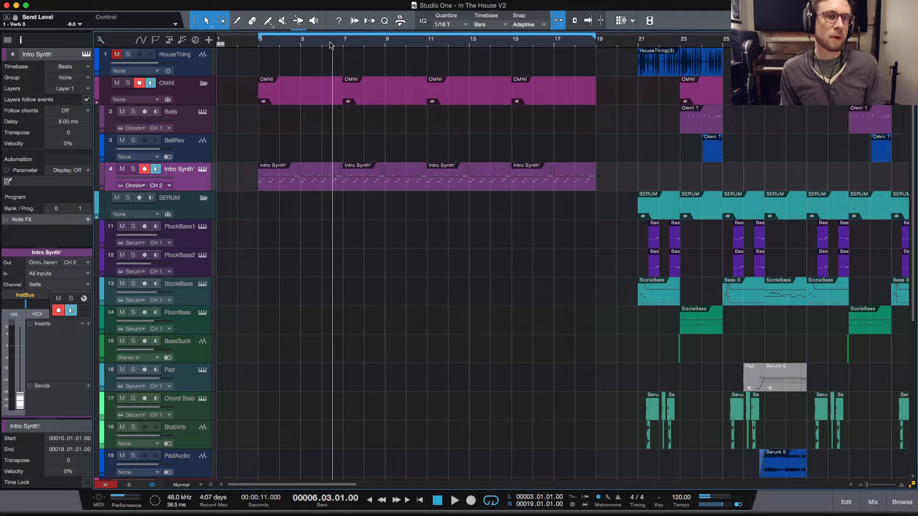
pyautogui.press('space')
pyautogui.press('space')
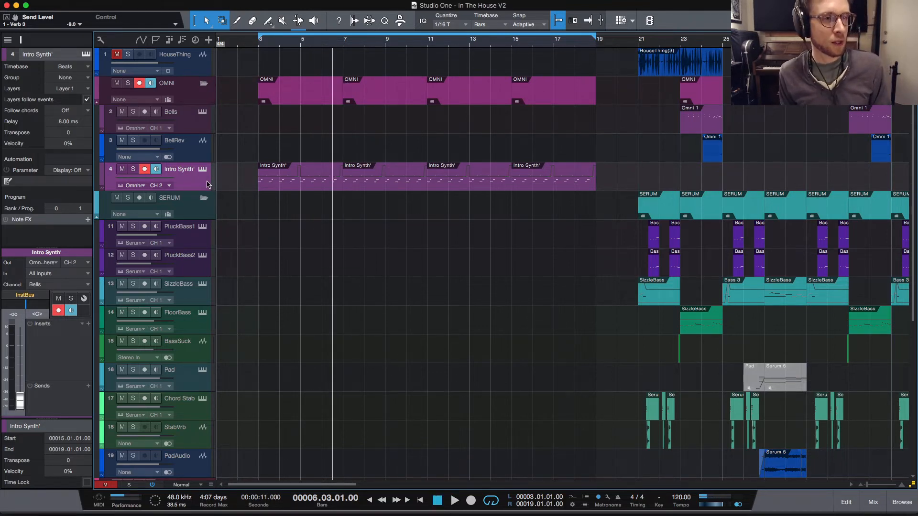
# Step: Show the track list in place of the track inspector and unhide the Omni 3 track
pyautogui.scroll(-10, 366, 193)
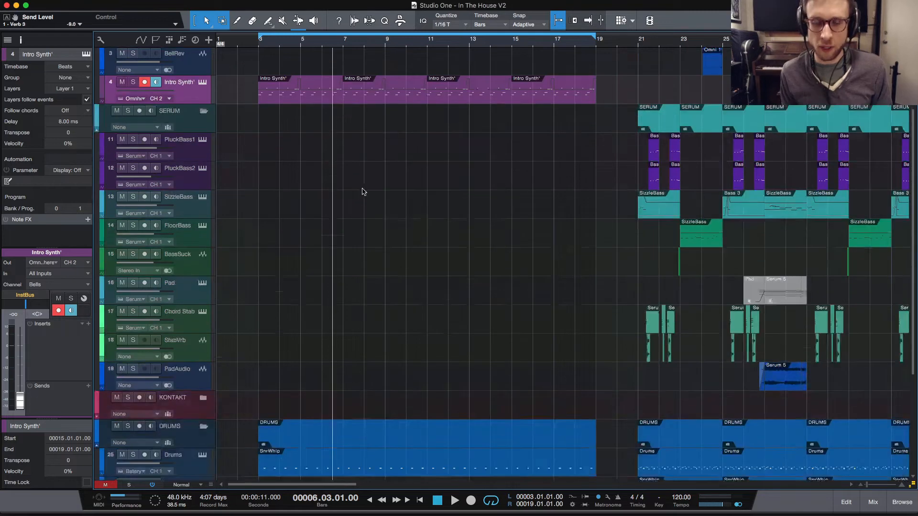
pyautogui.scroll(5, 366, 192)
pyautogui.scroll(4, 365, 192)
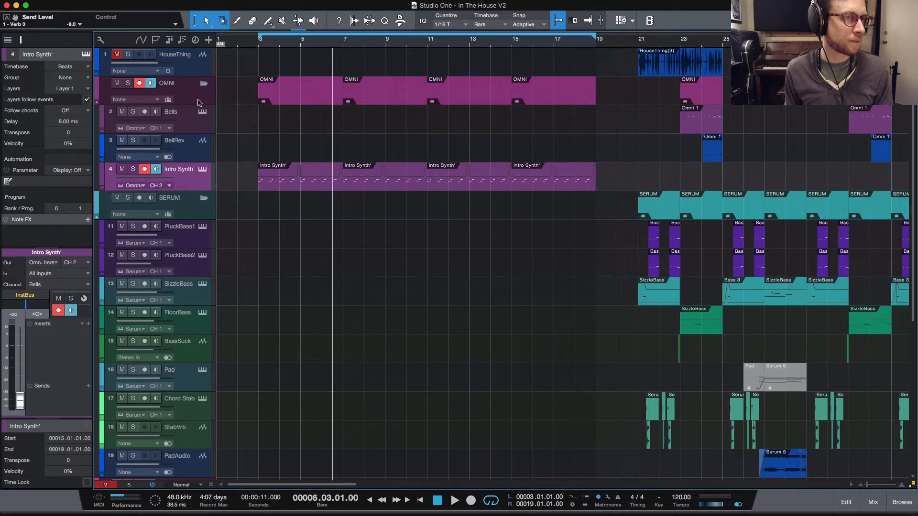
pyautogui.click(20, 40)
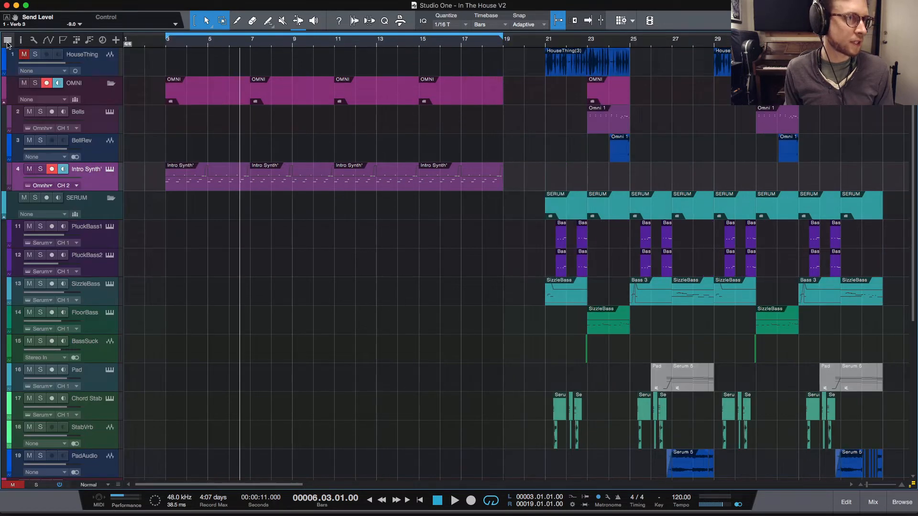
pyautogui.click(7, 40)
pyautogui.click(22, 118)
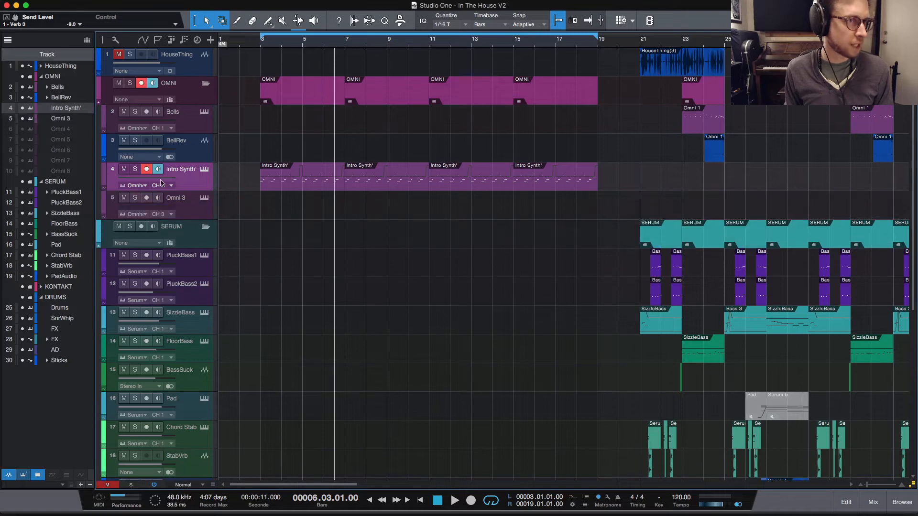
# Step: Select the Omni 3 track and open its Omnisphere instrument at part 3
pyautogui.click(197, 211)
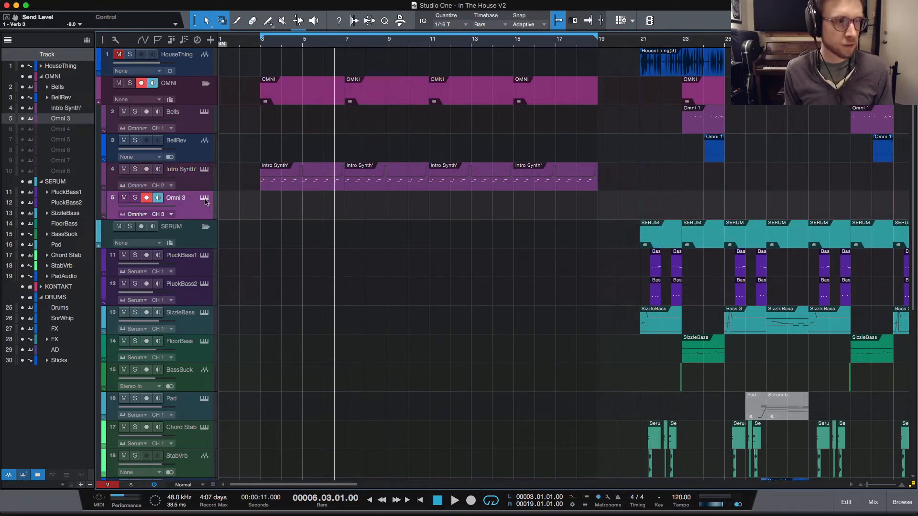
pyautogui.click(205, 198)
pyautogui.click(488, 124)
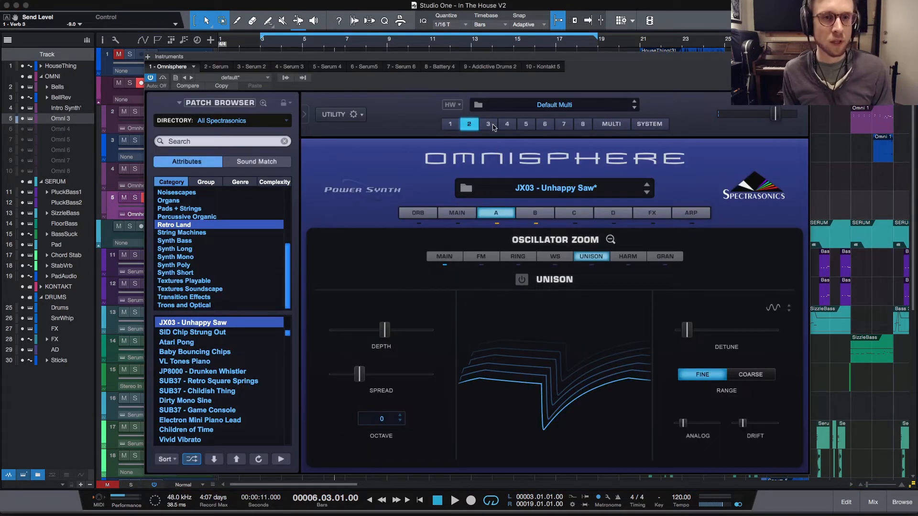
# Step: Open the patch browser for part 3 and list the Retro Land category in shuffled order
pyautogui.click(590, 193)
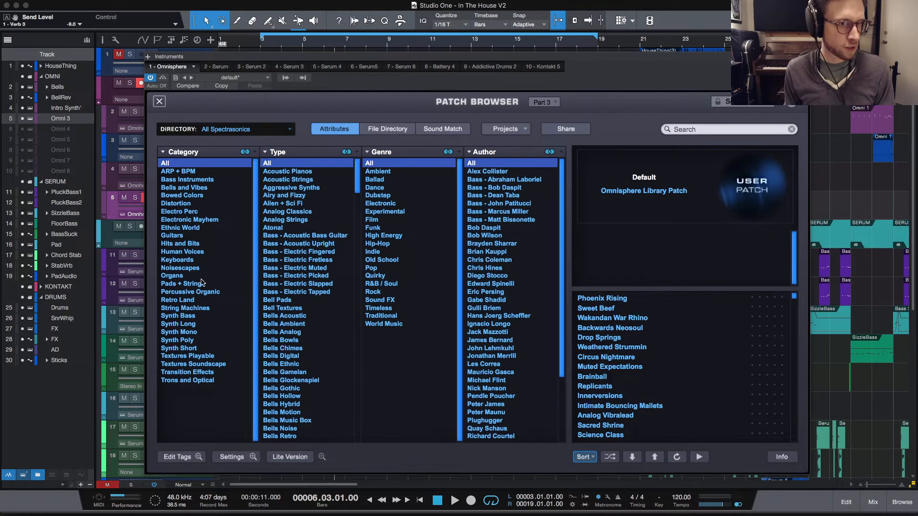
pyautogui.click(190, 300)
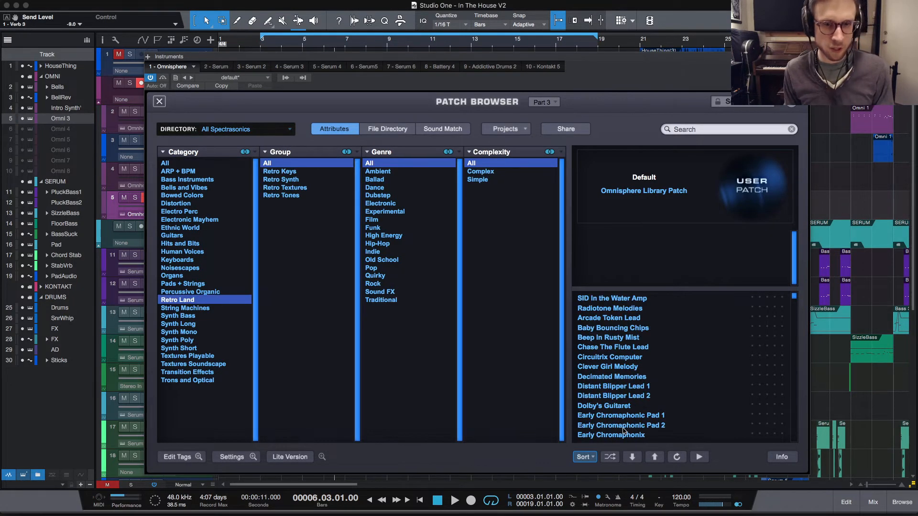
pyautogui.click(610, 457)
# Step: Audition a range of Retro Land patches from Modular Crickets Lead down to NLEAD - LOL
pyautogui.click(651, 337)
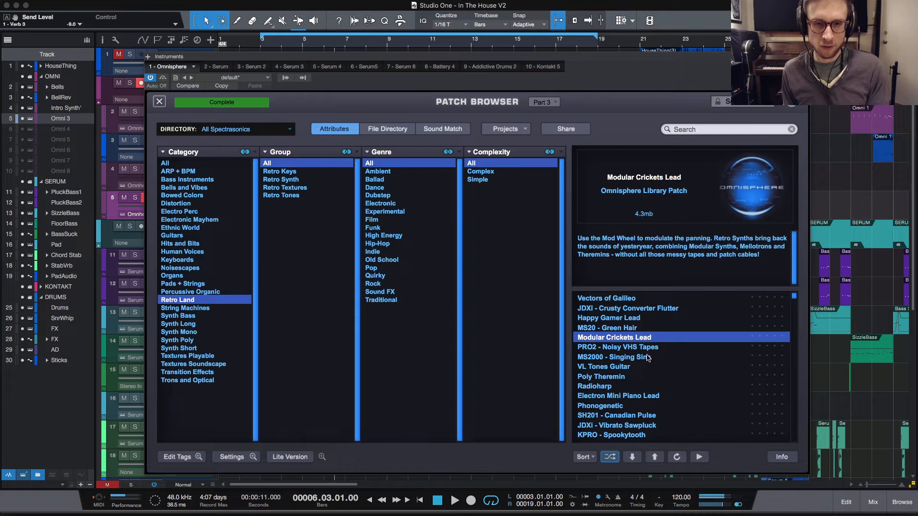
pyautogui.click(650, 357)
pyautogui.click(638, 368)
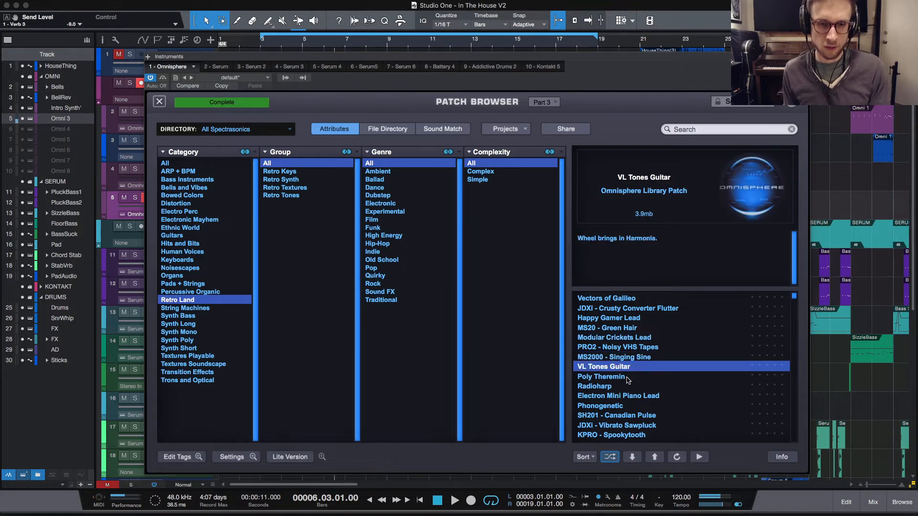
pyautogui.click(628, 377)
pyautogui.click(624, 386)
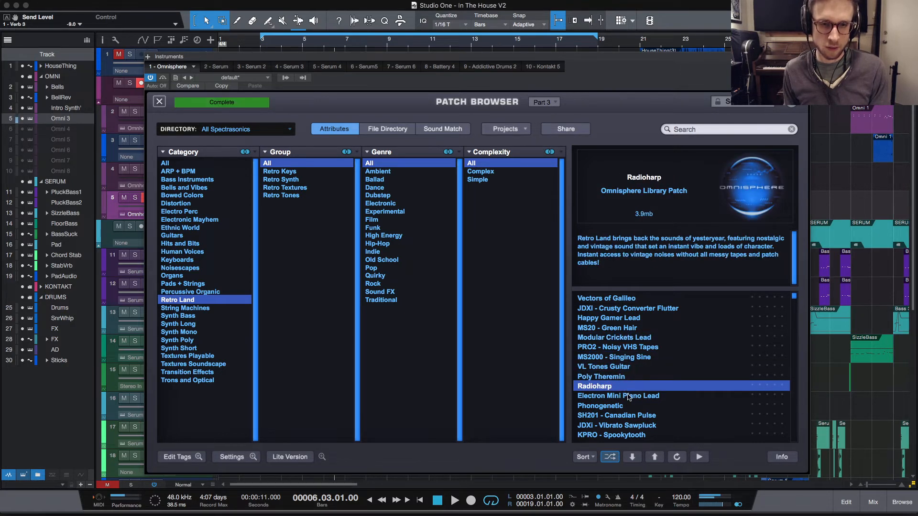
pyautogui.click(631, 397)
pyautogui.click(625, 416)
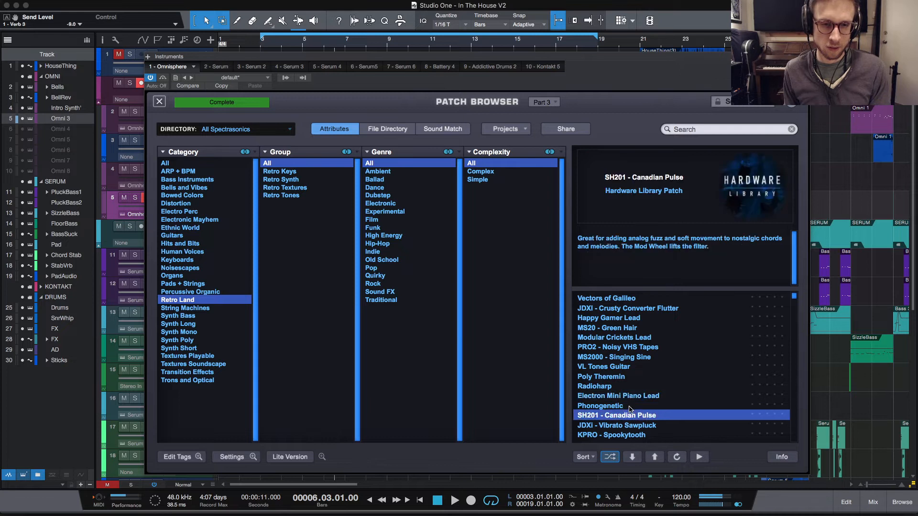
pyautogui.click(632, 407)
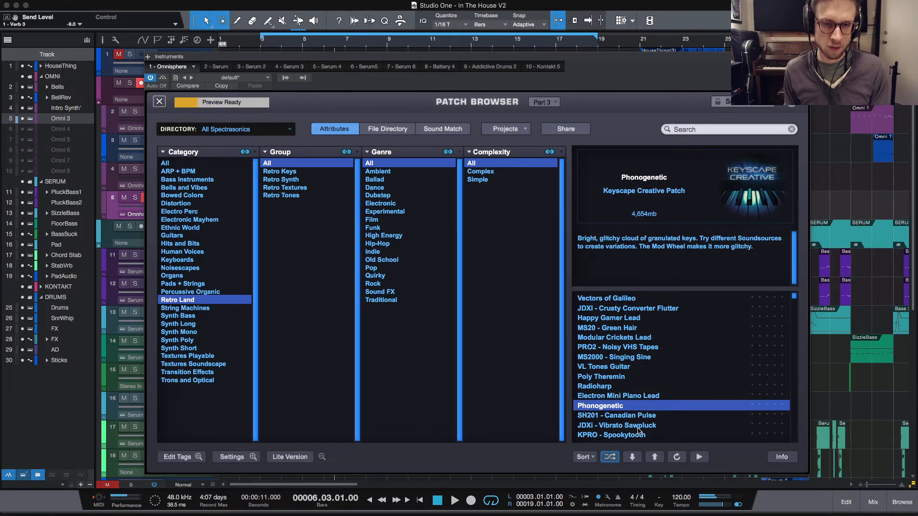
pyautogui.click(639, 426)
pyautogui.click(631, 436)
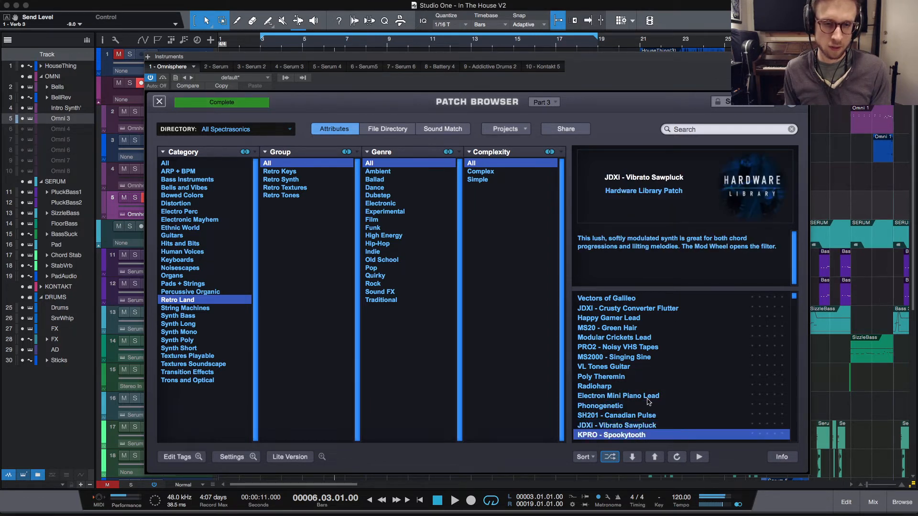
pyautogui.scroll(-4, 650, 387)
pyautogui.click(651, 386)
pyautogui.click(640, 378)
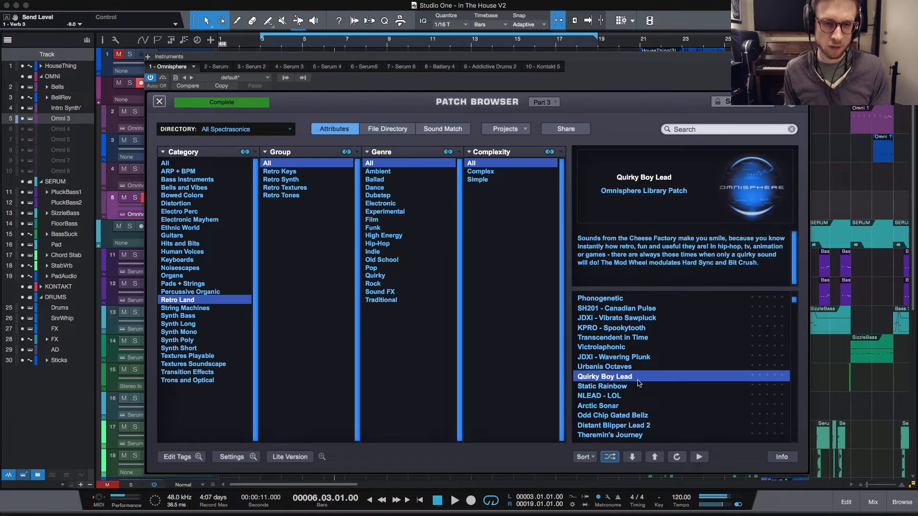
pyautogui.click(631, 397)
# Step: Step through the Retro Land patches from Arctic Sonar onward and load Drunk Beneath Borealis on part 3
pyautogui.press('Down')
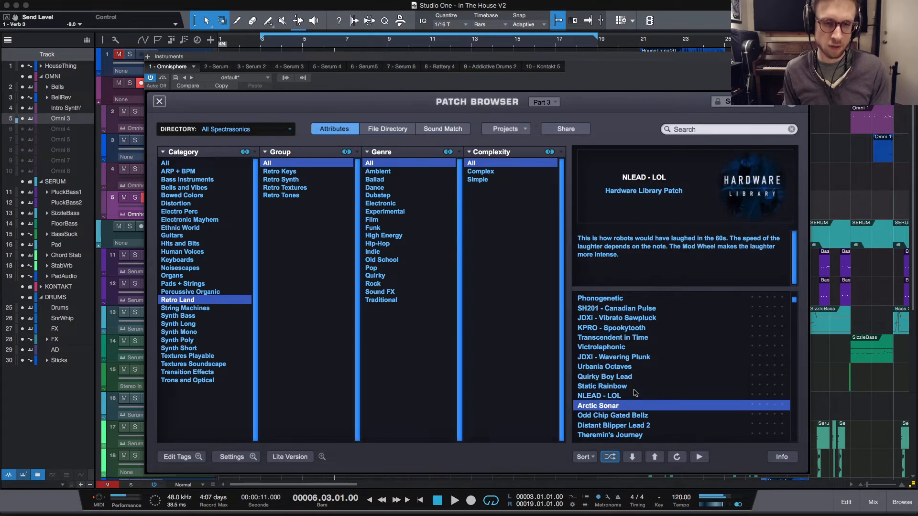
pyautogui.press('Down')
pyautogui.press('Down')
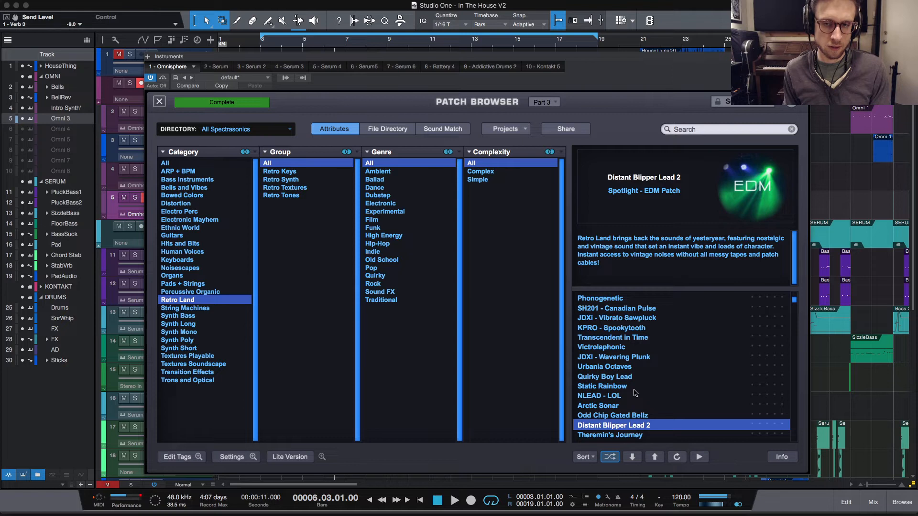
pyautogui.press('Down')
pyautogui.press('Down')
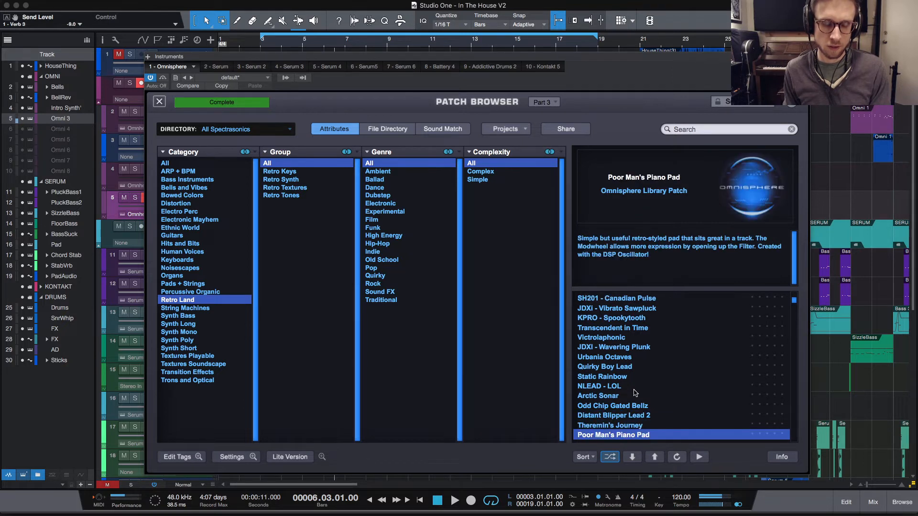
pyautogui.press('Down')
pyautogui.press('Down')
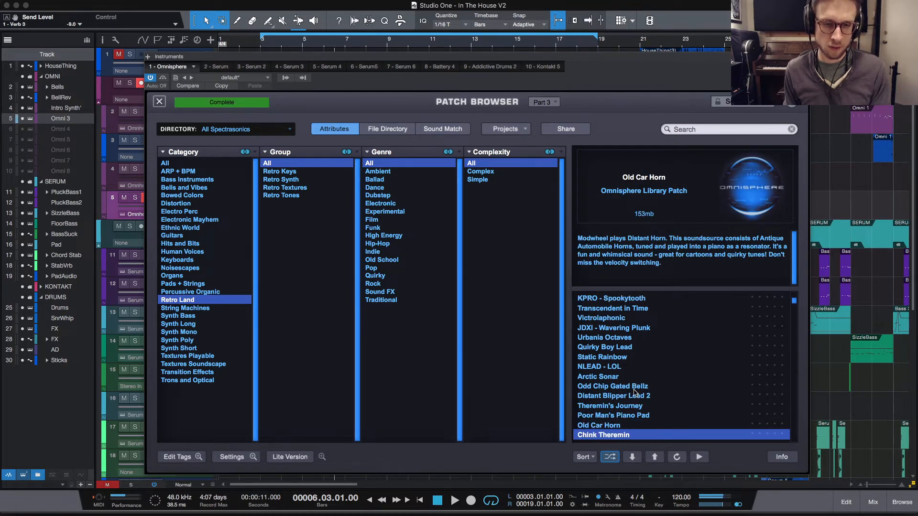
pyautogui.press('Down')
pyautogui.press('Down')
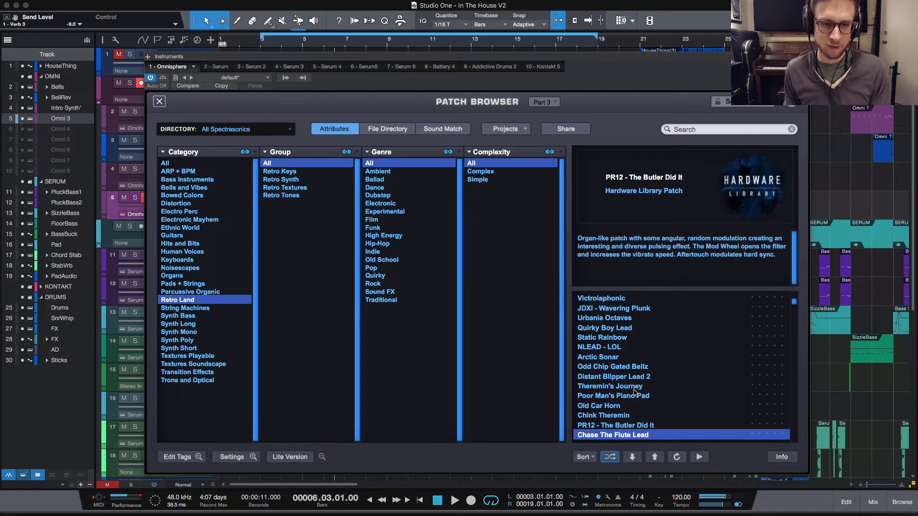
pyautogui.press('Down')
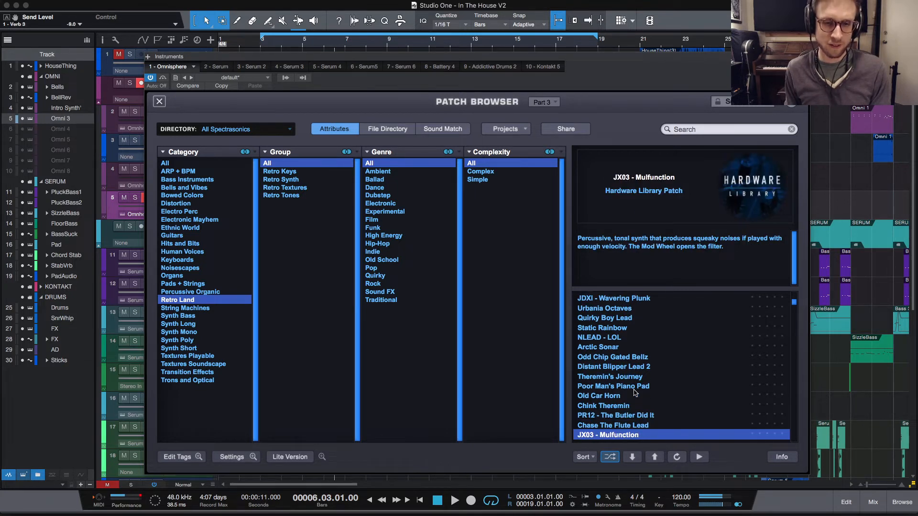
pyautogui.press('Down')
pyautogui.press('Down')
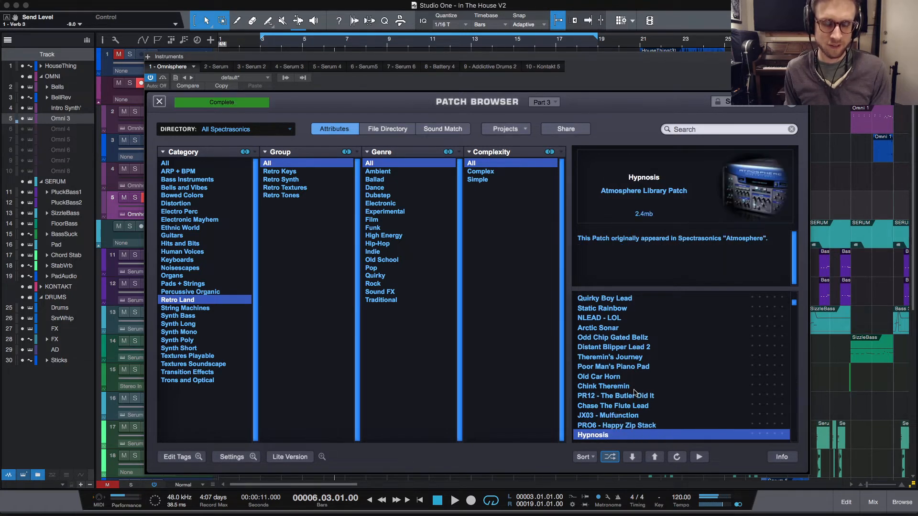
pyautogui.press('Down')
pyautogui.press('Down')
pyautogui.press('Down')
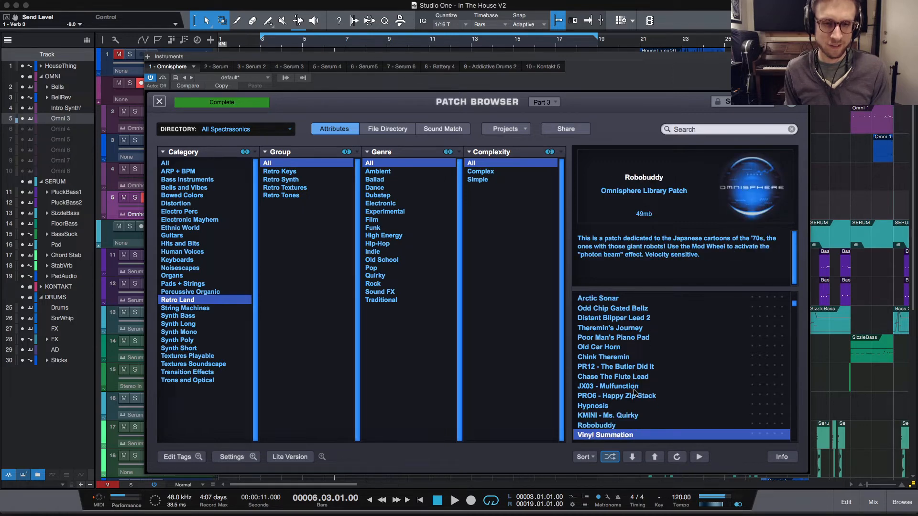
pyautogui.press('Down')
pyautogui.press('Down')
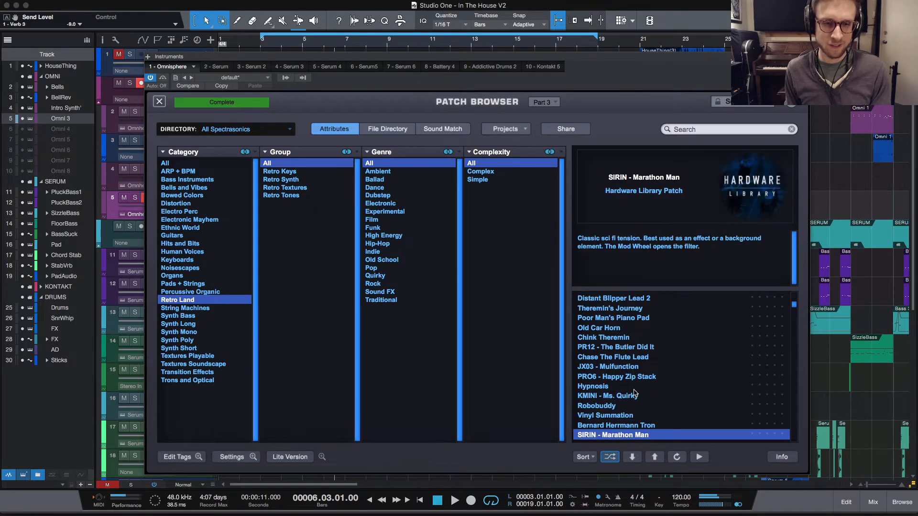
pyautogui.press('Down')
pyautogui.press('Down')
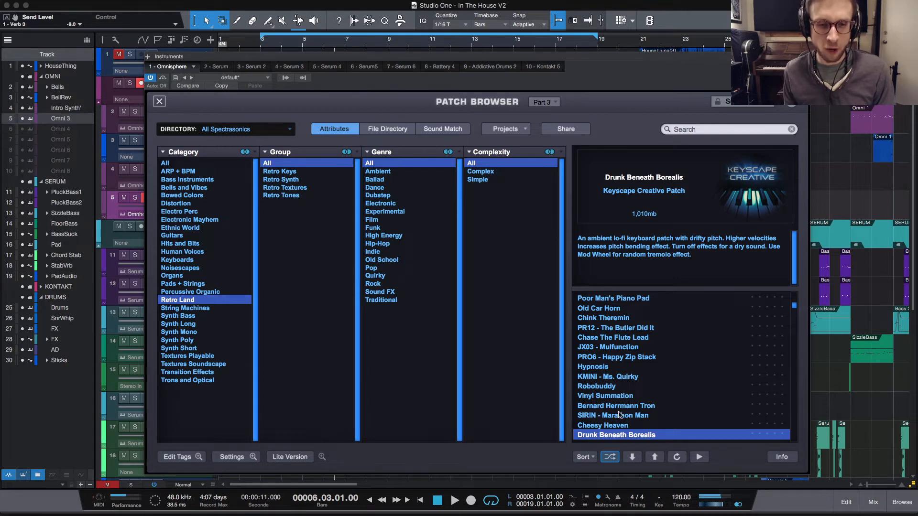
# Step: Play the intro section with the Drunk Beneath Borealis patch loaded and close the instrument window
pyautogui.press('space')
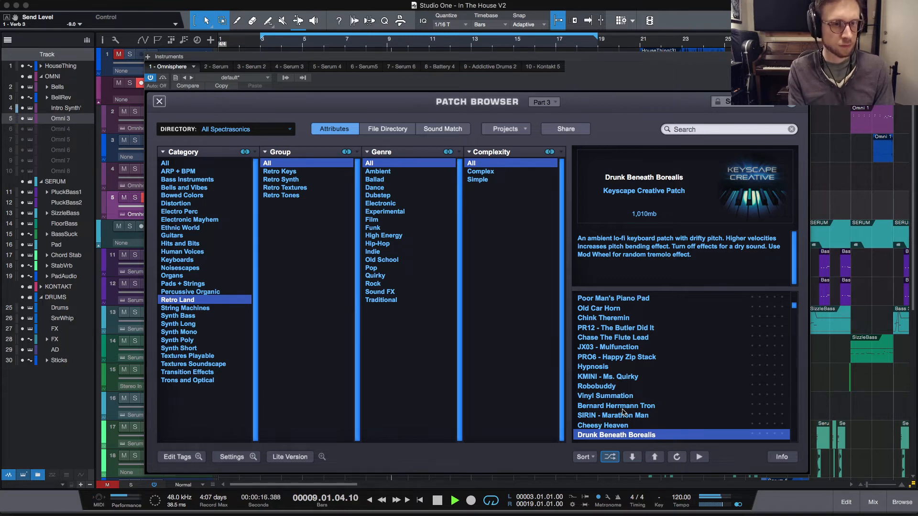
pyautogui.press('space')
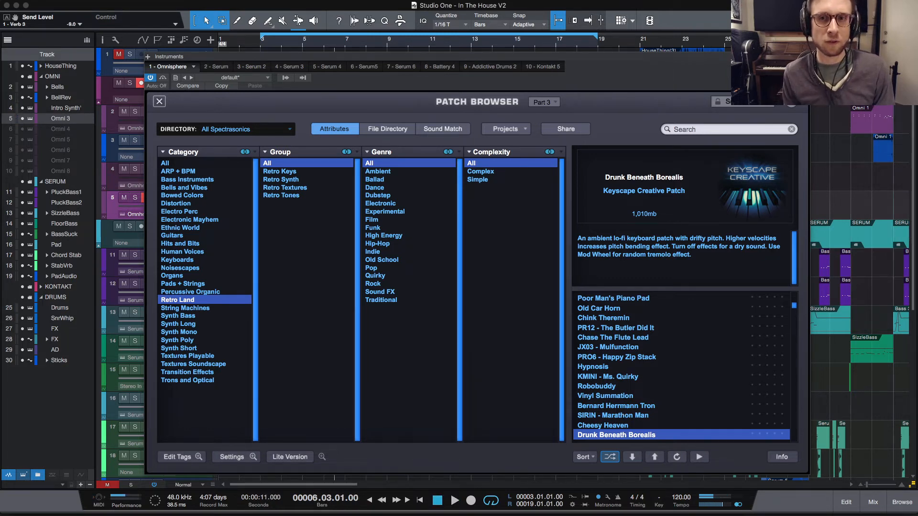
pyautogui.click(804, 56)
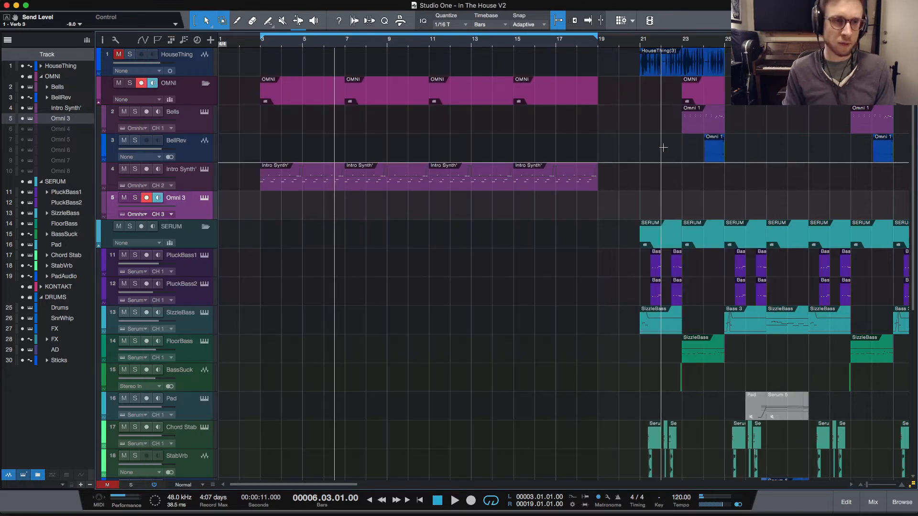
# Step: Play the intro from bar 3 while opening the mixer and its channel list, and stop playback
pyautogui.press('Home')
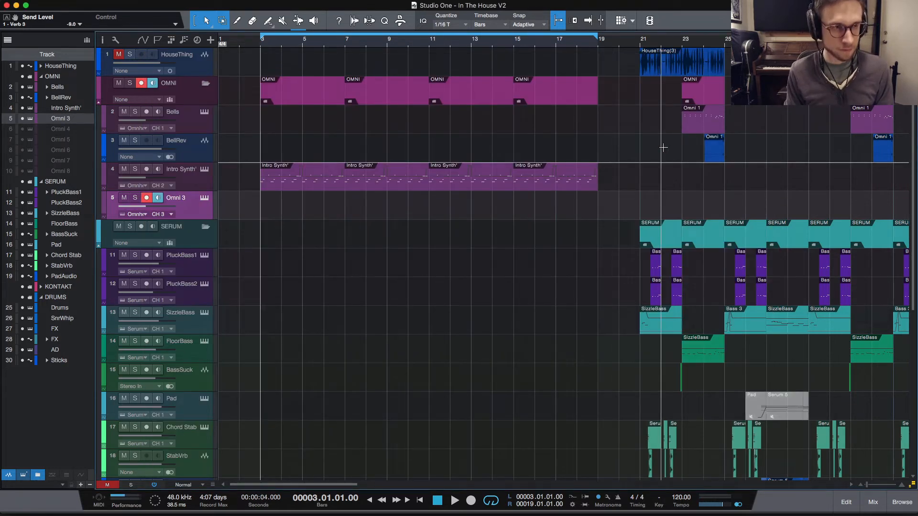
pyautogui.press('space')
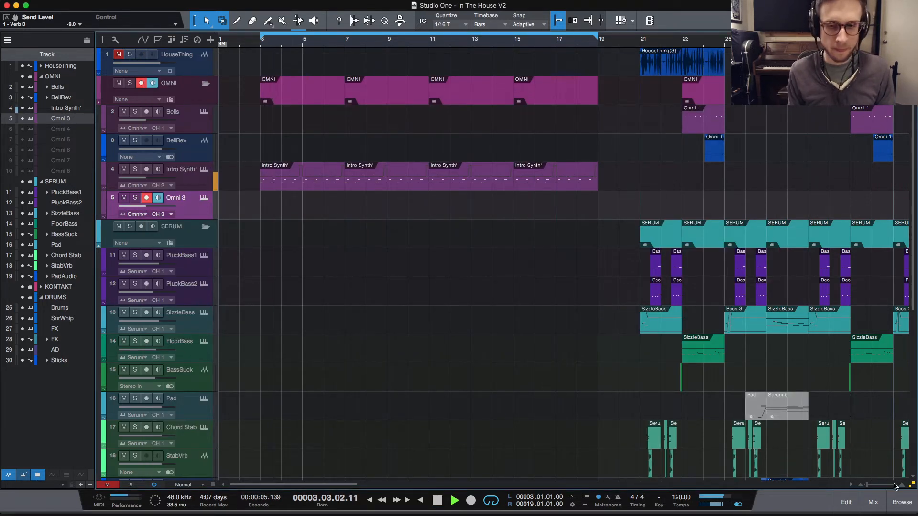
pyautogui.click(873, 502)
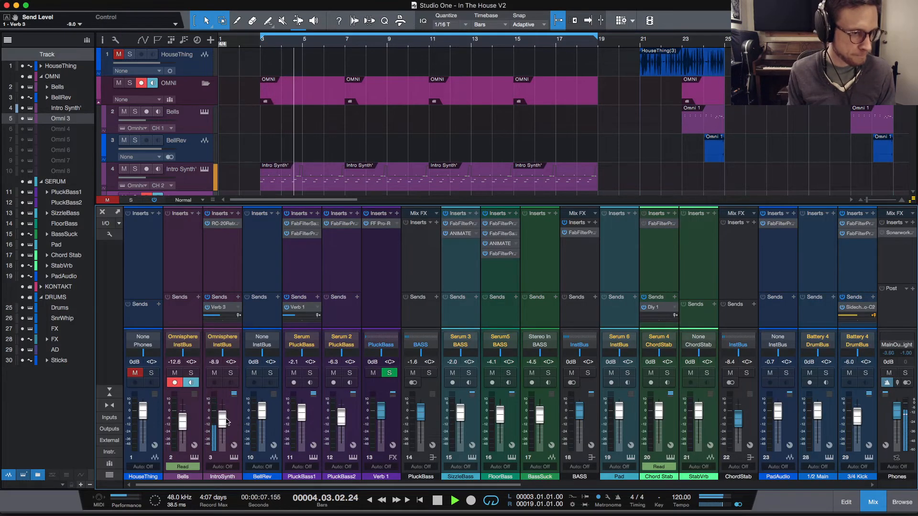
pyautogui.click(109, 476)
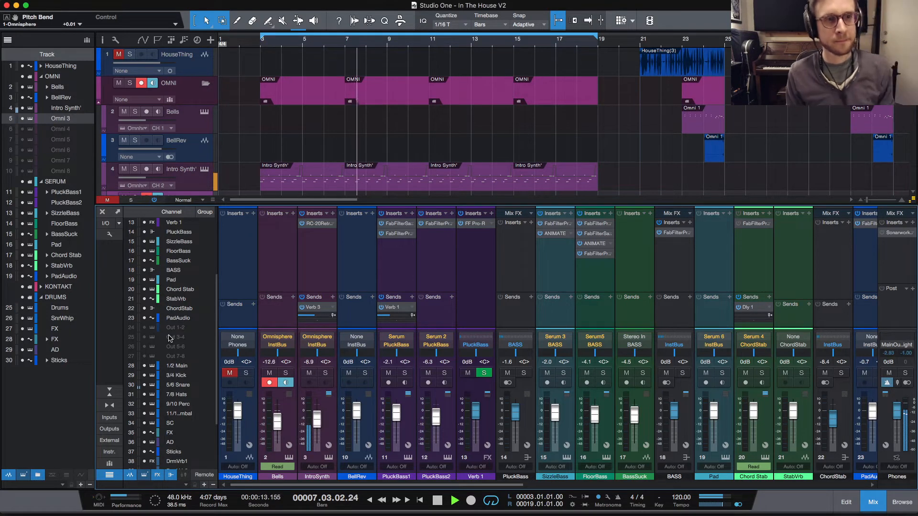
pyautogui.press('space')
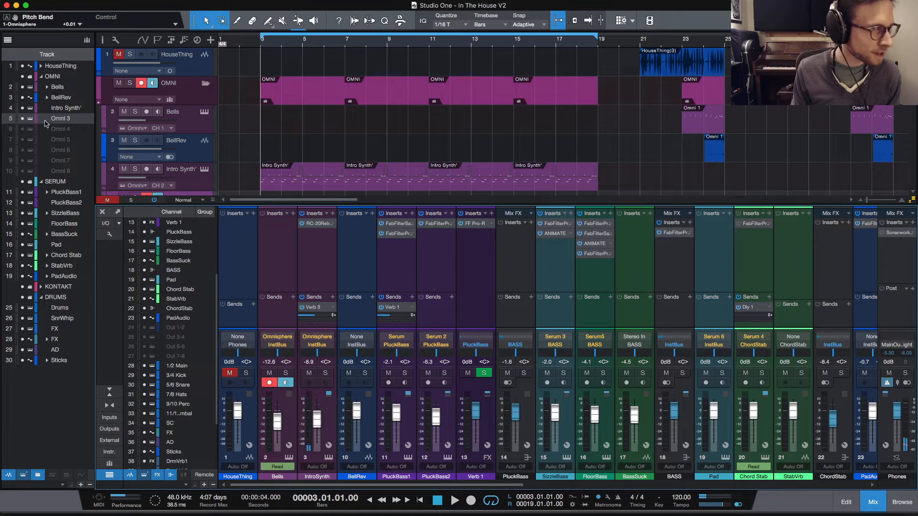
# Step: Show the hidden Omni3 channel in the mixer
pyautogui.scroll(4, 159, 276)
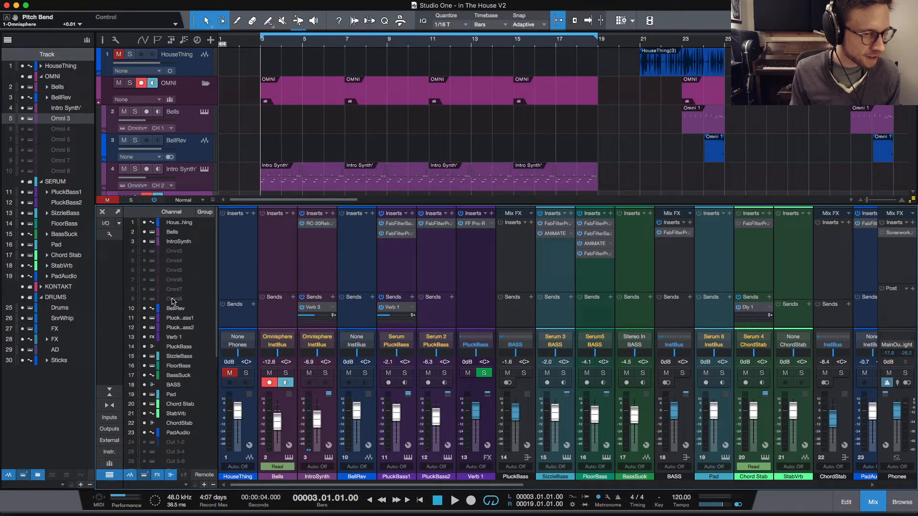
pyautogui.click(144, 251)
pyautogui.click(361, 322)
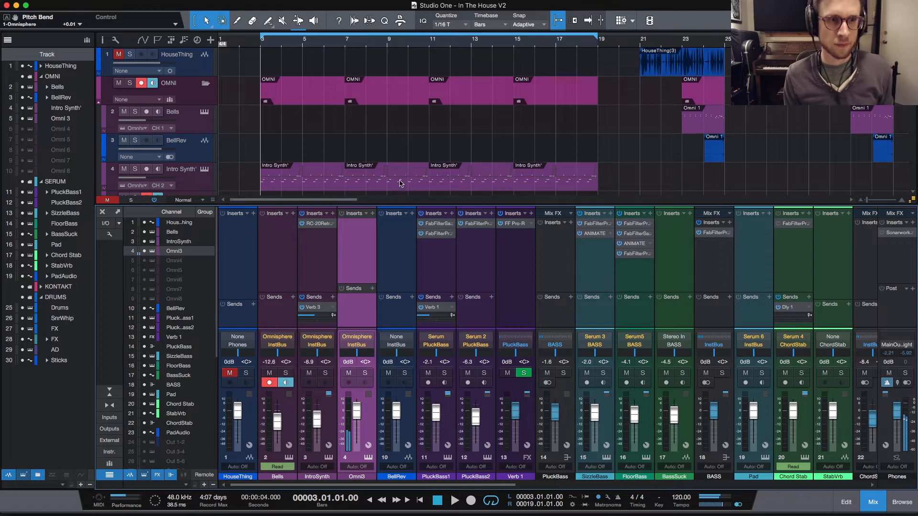
# Step: Copy the first Intro Synth' event at bar 3 onto the Omni 3 track below it
pyautogui.scroll(-3, 406, 148)
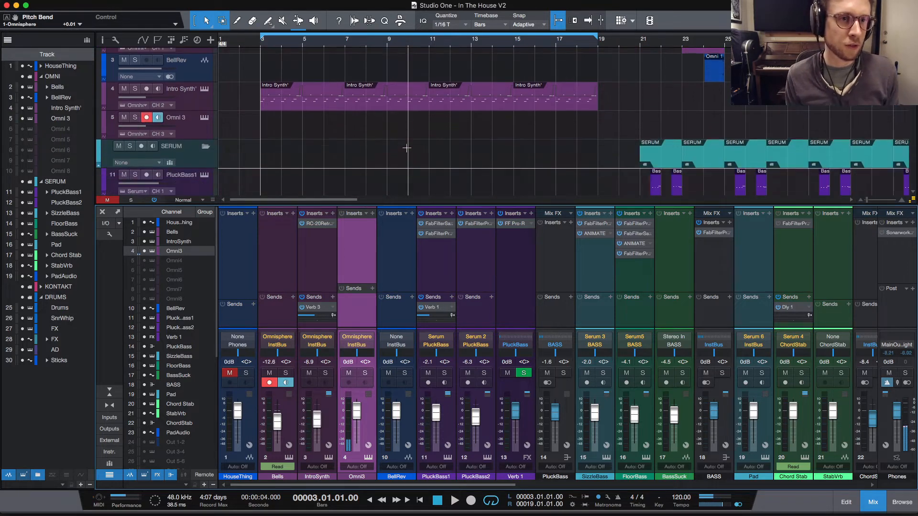
pyautogui.click(388, 107)
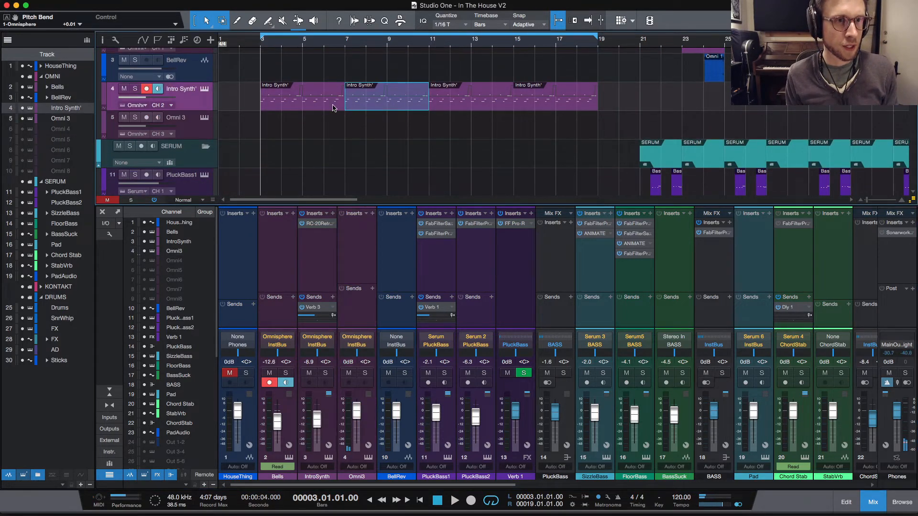
pyautogui.moveTo(322, 106); pyautogui.dragTo(315, 136)
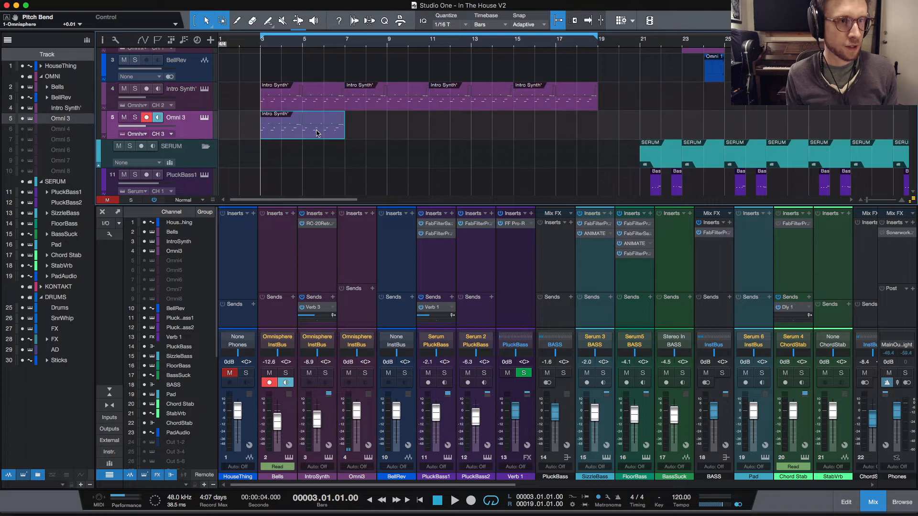
# Step: Open the copied Omni 3 part in the note editor and shrink the Pitch Bend lane to enlarge the note area
pyautogui.doubleClick(315, 136)
pyautogui.press('w')
pyautogui.press('w')
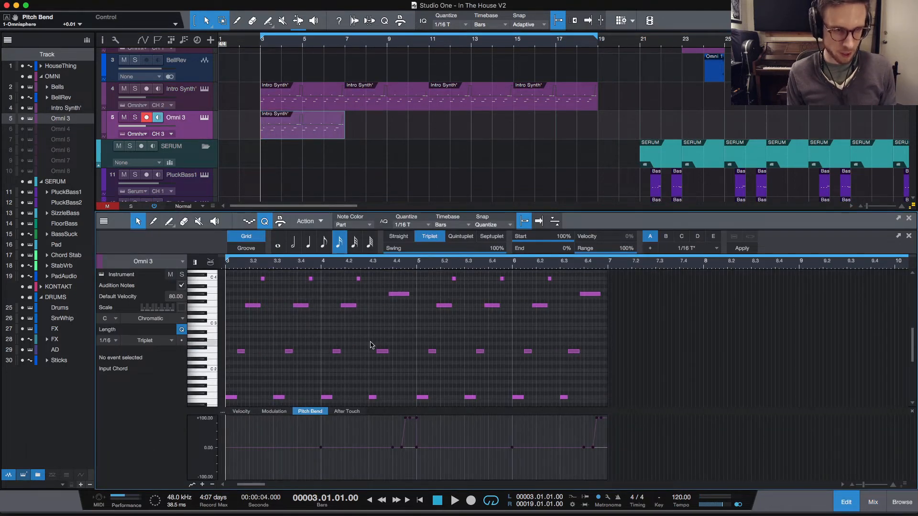
pyautogui.scroll(2, 372, 347)
pyautogui.scroll(-2, 386, 349)
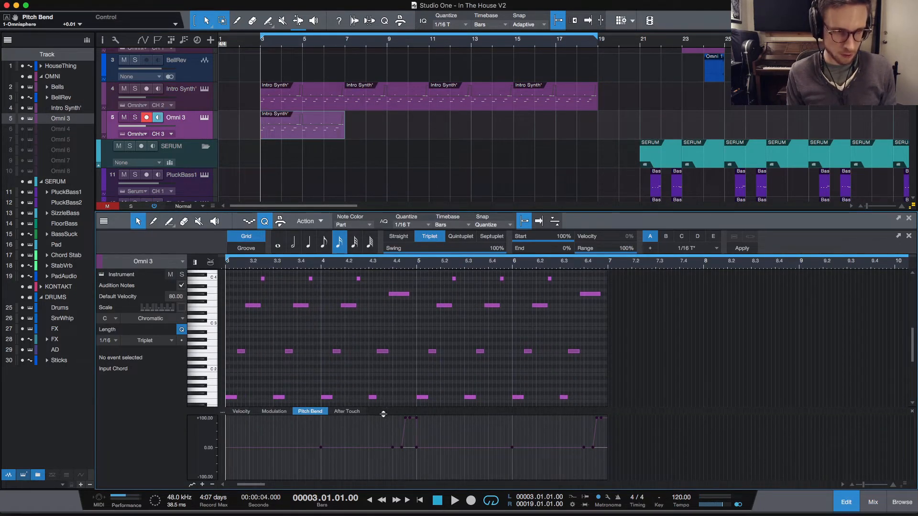
pyautogui.moveTo(386, 437); pyautogui.dragTo(387, 453)
pyautogui.scroll(-2, 381, 354)
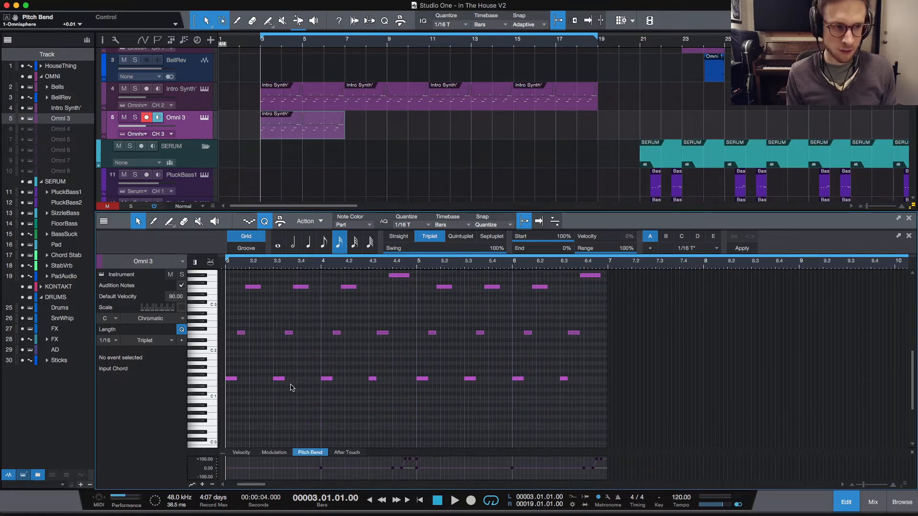
# Step: Delete all notes of the Omni 3 part except the last long G#3 note near the end of bar 6
pyautogui.moveTo(225, 399); pyautogui.dragTo(558, 346)
pyautogui.scroll(-3, 564, 354)
pyautogui.press('Delete')
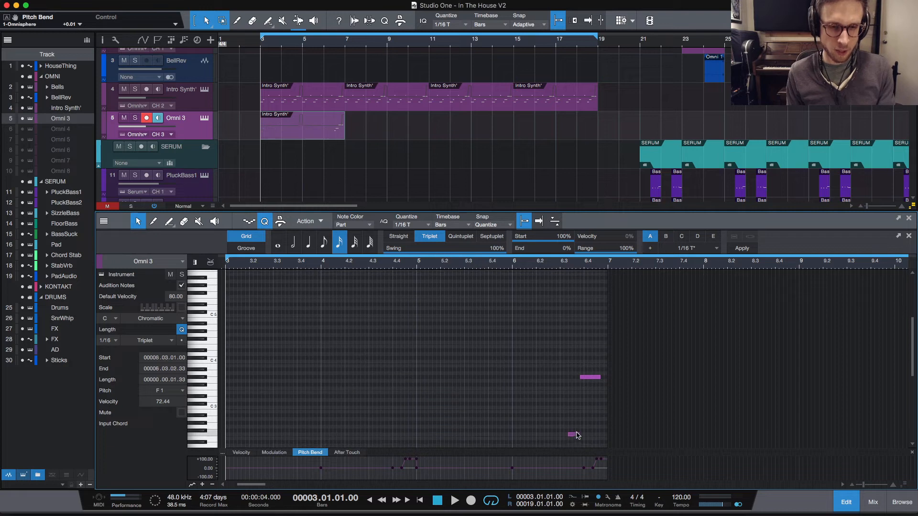
pyautogui.click(575, 435)
pyautogui.press('Delete')
pyautogui.scroll(-6, 575, 399)
pyautogui.moveTo(537, 324); pyautogui.dragTo(575, 374)
pyautogui.press('Delete')
# Step: Play the Omni 3 part from bar 6, show the mixer and lower the Omni3 channel's volume to -8.9 dB
pyautogui.click(515, 263)
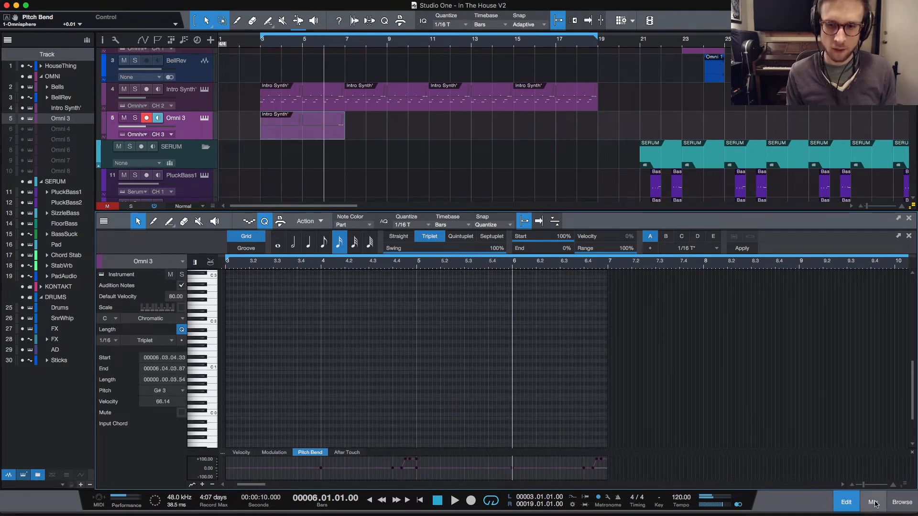
pyautogui.press('space')
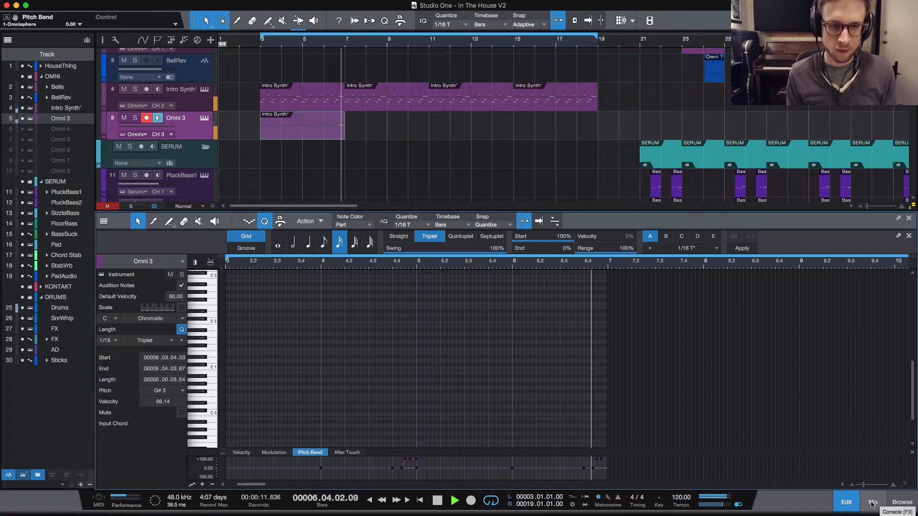
pyautogui.click(872, 503)
pyautogui.press('space')
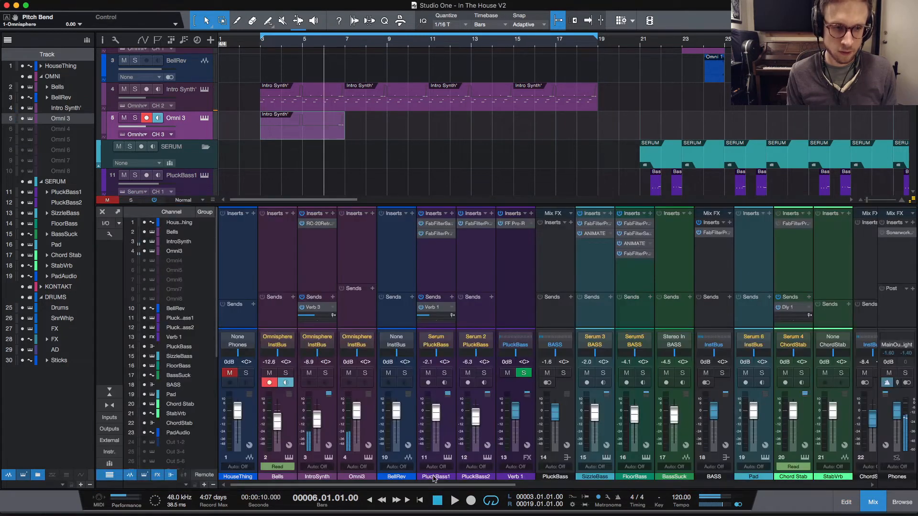
pyautogui.moveTo(357, 411); pyautogui.dragTo(356, 414)
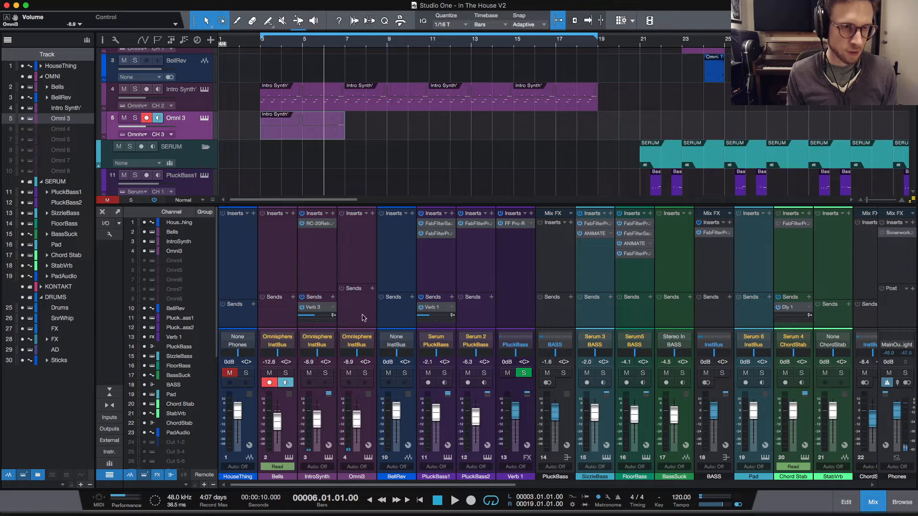
# Step: Open Omnisphere for Omni 3, leave the full patch browser and oscillator zoom, and link layer B with layer A
pyautogui.click(204, 118)
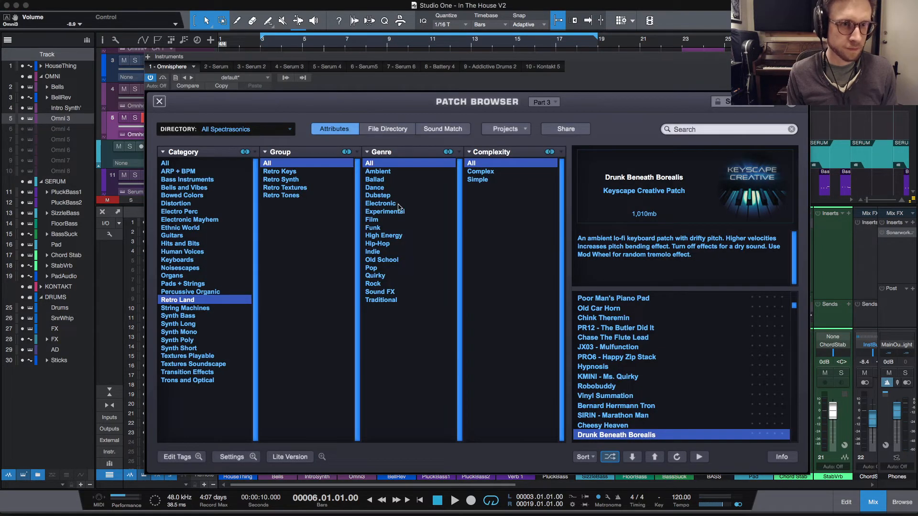
pyautogui.click(160, 101)
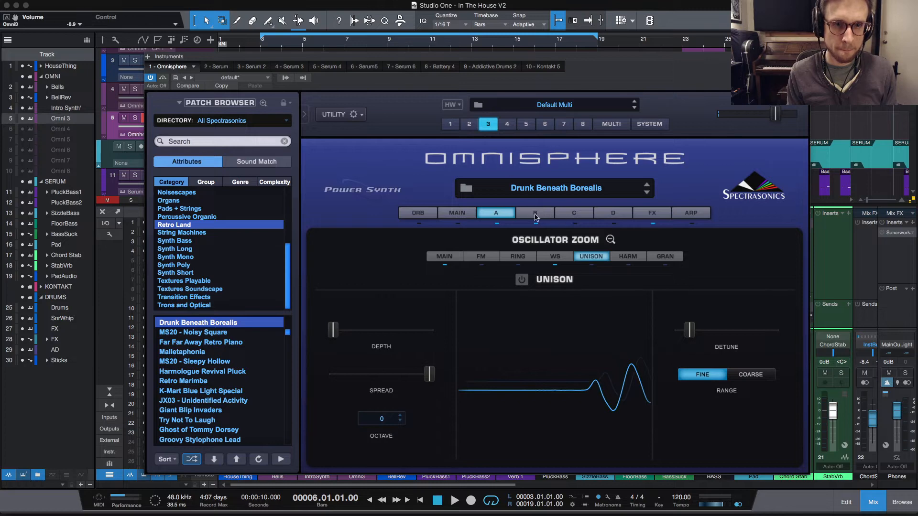
pyautogui.click(604, 241)
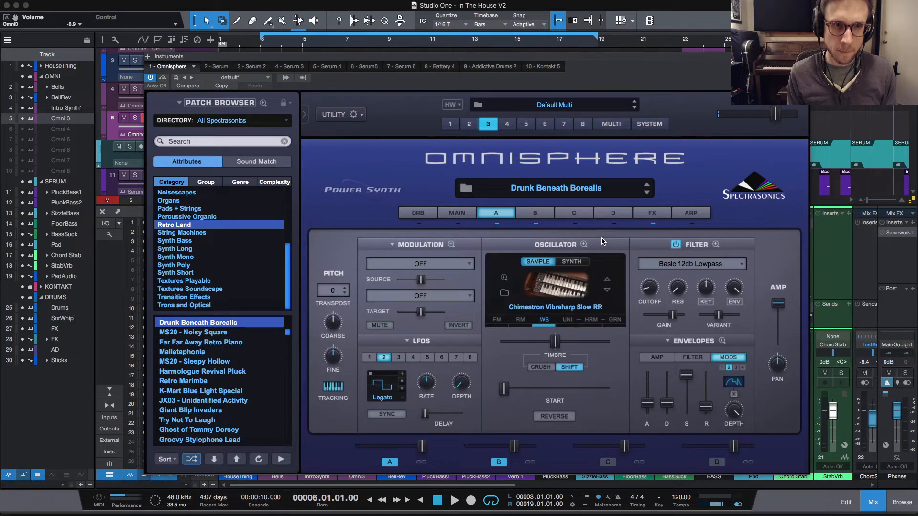
pyautogui.click(530, 463)
# Step: Set the pitch transpose of linked layers A and B to -1, checking both layers
pyautogui.click(338, 291)
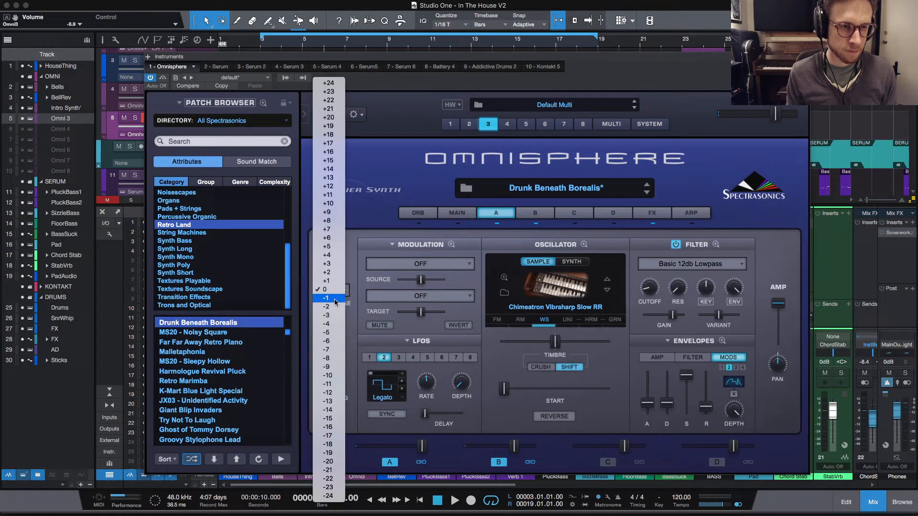
pyautogui.click(387, 246)
pyautogui.click(532, 216)
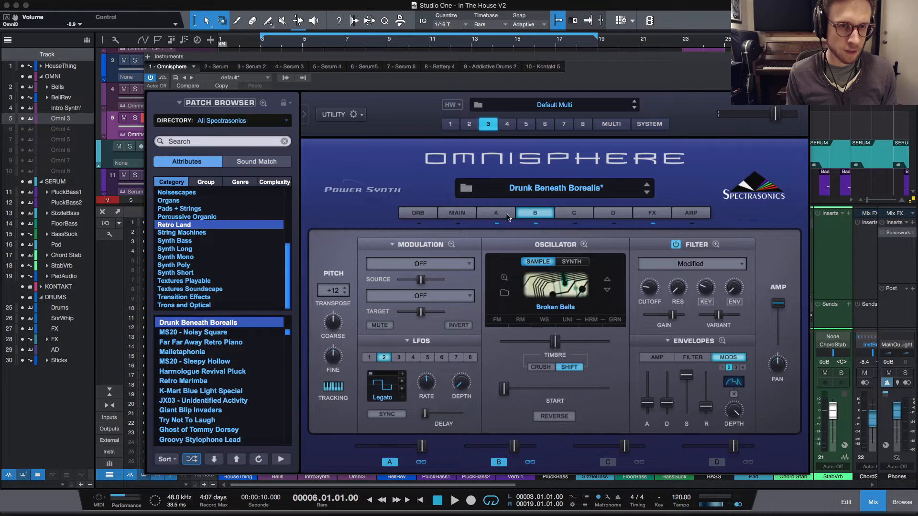
pyautogui.click(508, 217)
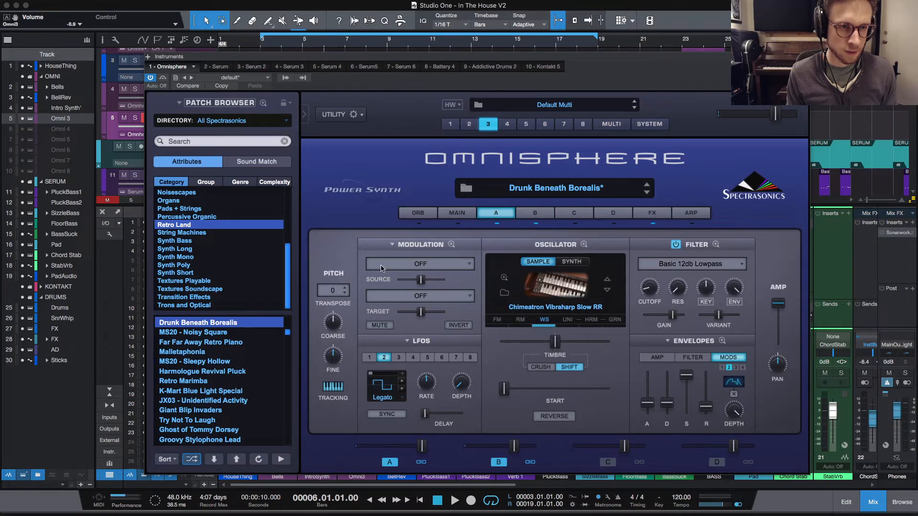
pyautogui.click(339, 292)
pyautogui.click(338, 299)
pyautogui.click(538, 216)
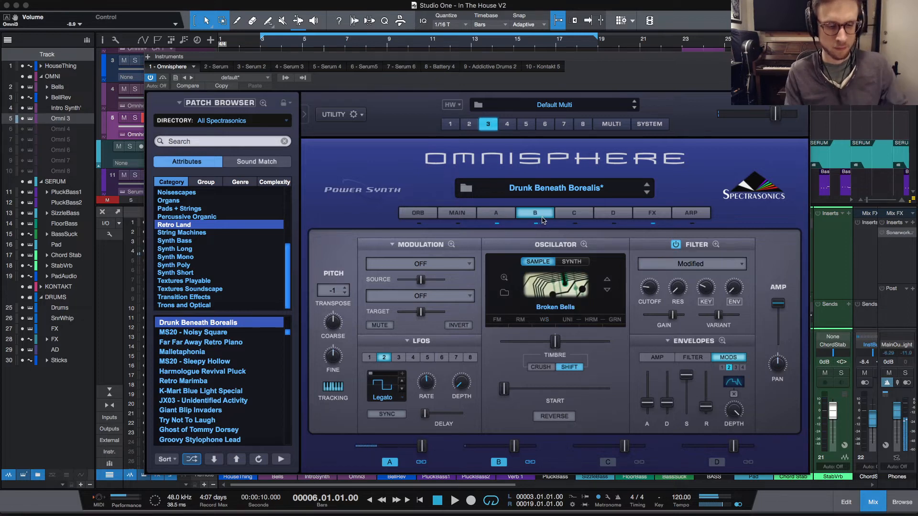
# Step: Play the transposed patch from bar 6, close the instrument window and play the intro from bar 3
pyautogui.press('space')
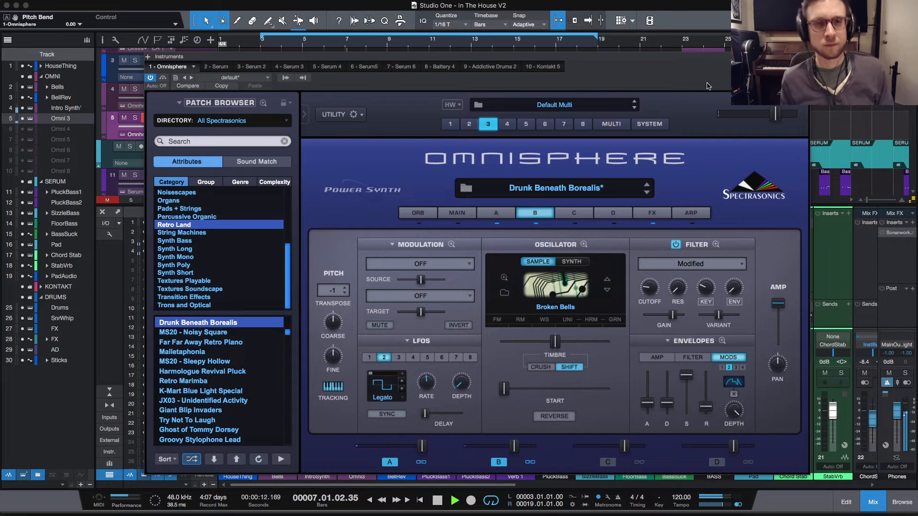
pyautogui.press('space')
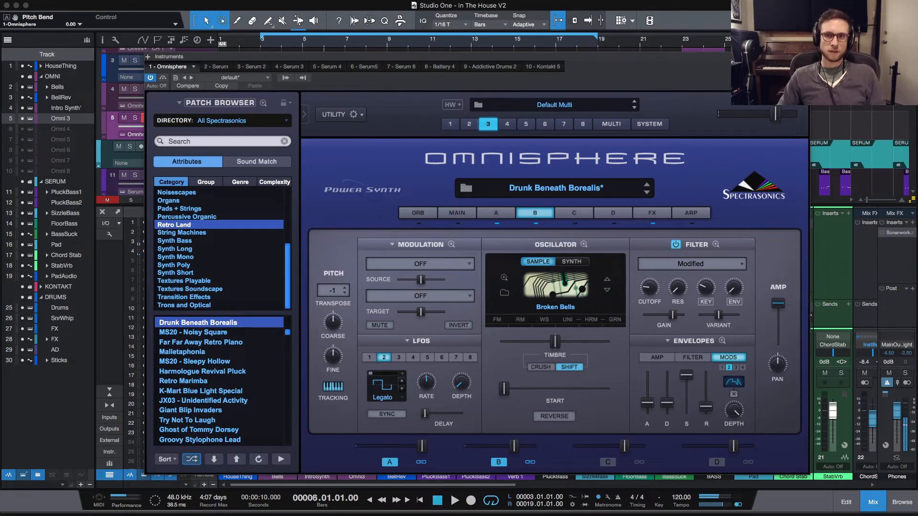
pyautogui.click(805, 56)
pyautogui.click(264, 50)
pyautogui.press('space')
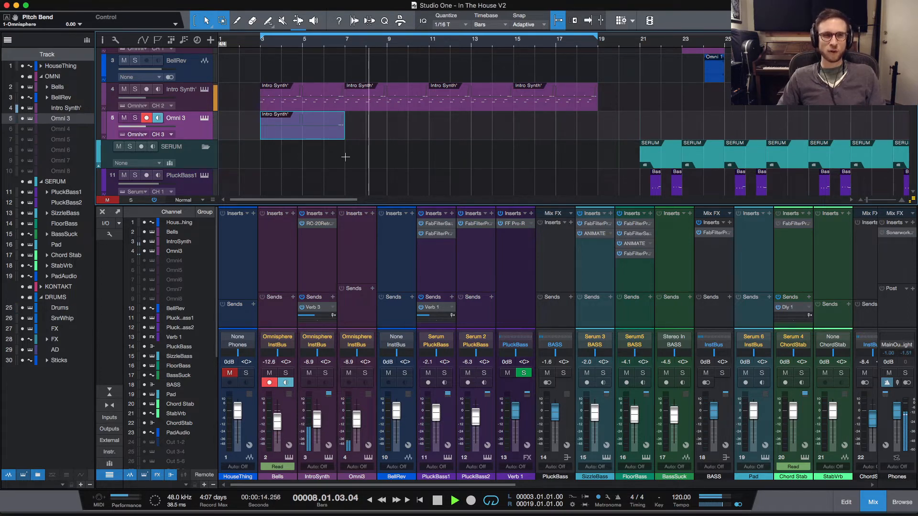
pyautogui.press('space')
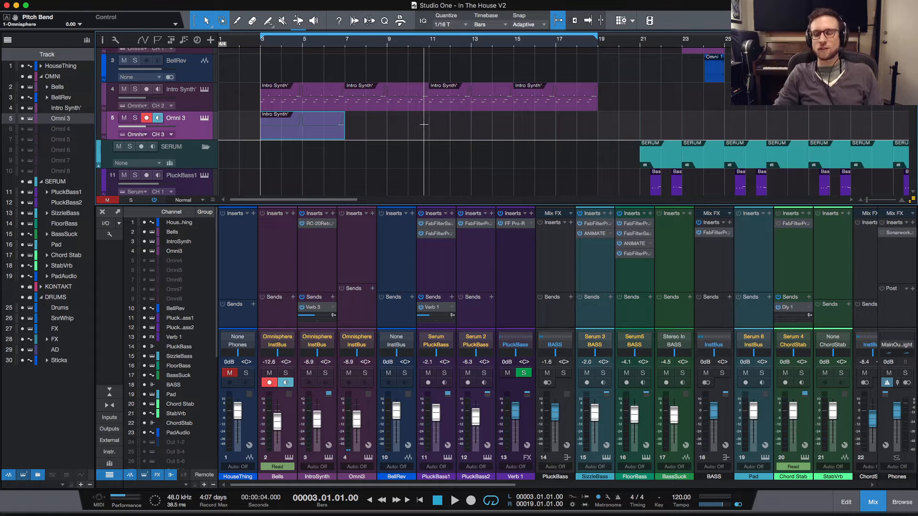
# Step: Reopen Omnisphere for Omni 3 and play the song briefly from bar 6
pyautogui.moveTo(483, 2)
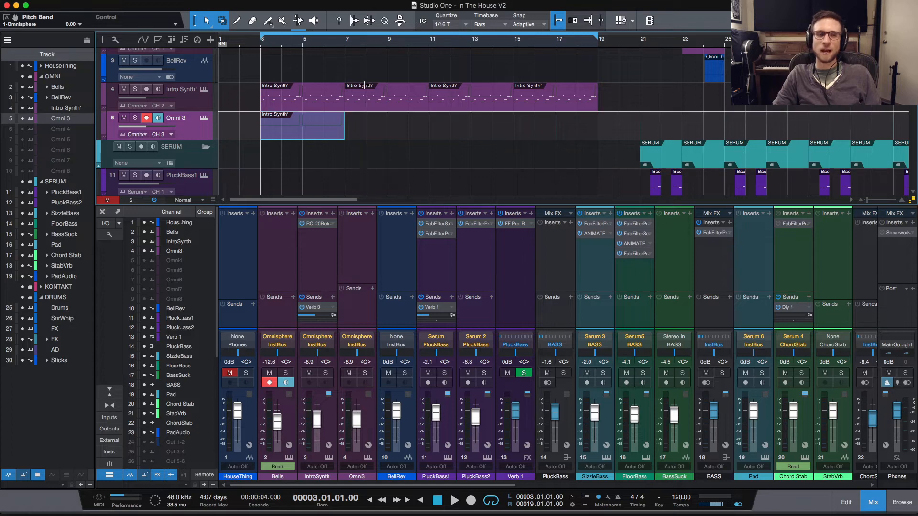
pyautogui.click(323, 47)
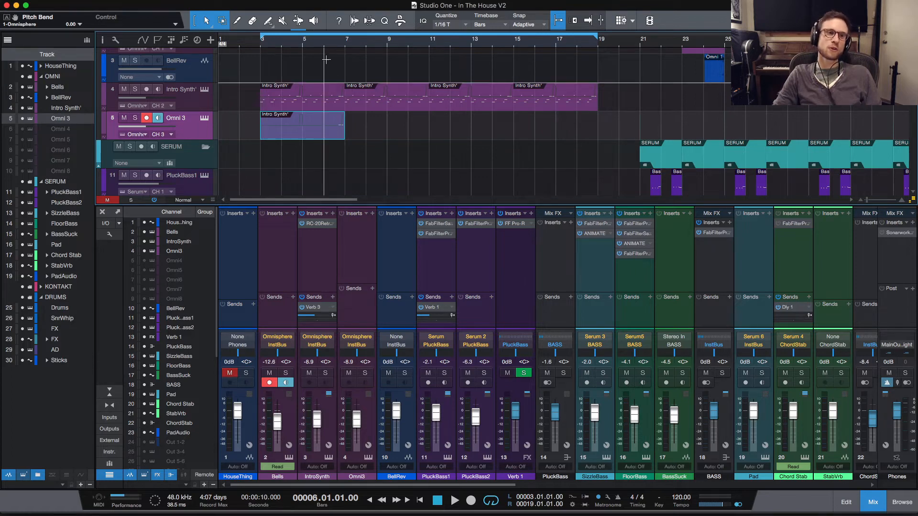
pyautogui.click(204, 118)
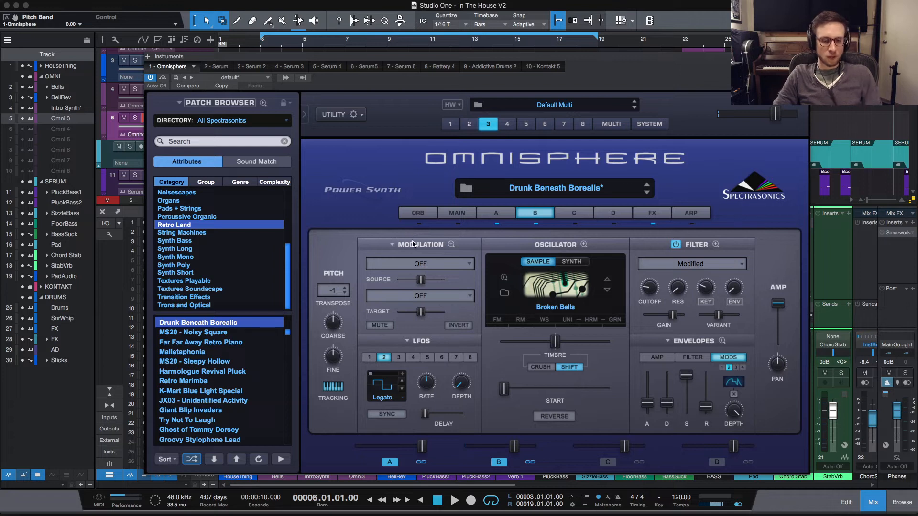
pyautogui.press('space')
pyautogui.press('space')
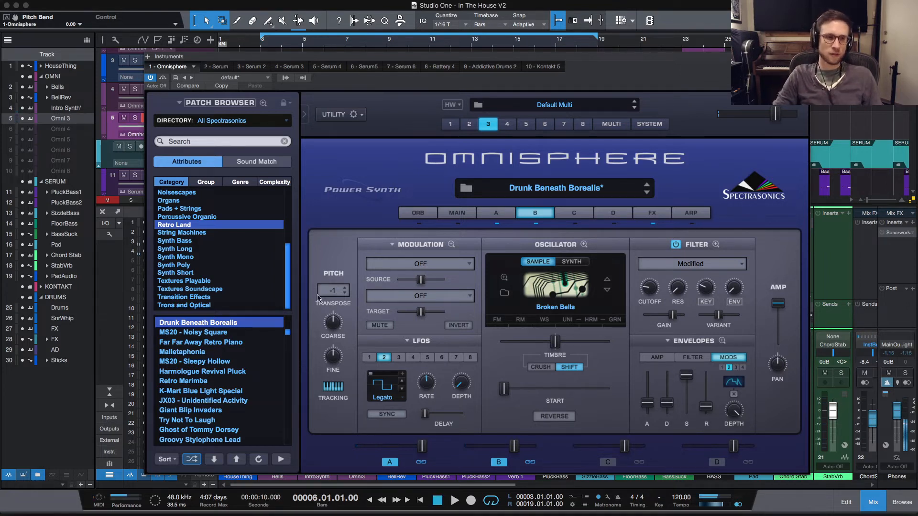
# Step: Set the linked layers' pitch transpose to -12, play from bar 6 and close the instrument window
pyautogui.click(333, 289)
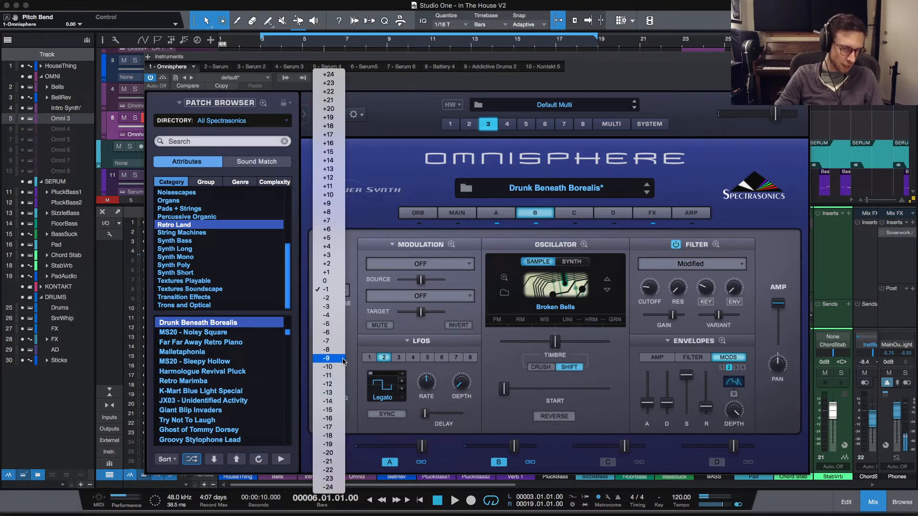
pyautogui.click(342, 384)
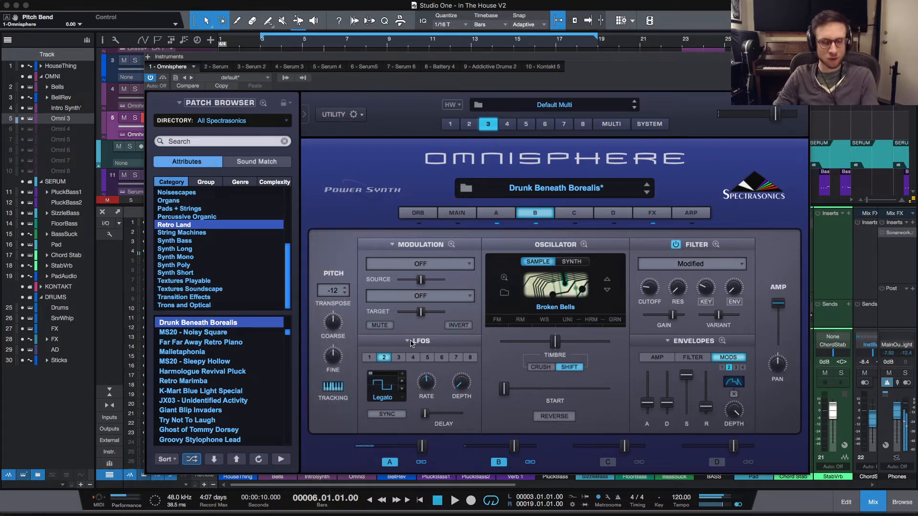
pyautogui.press('space')
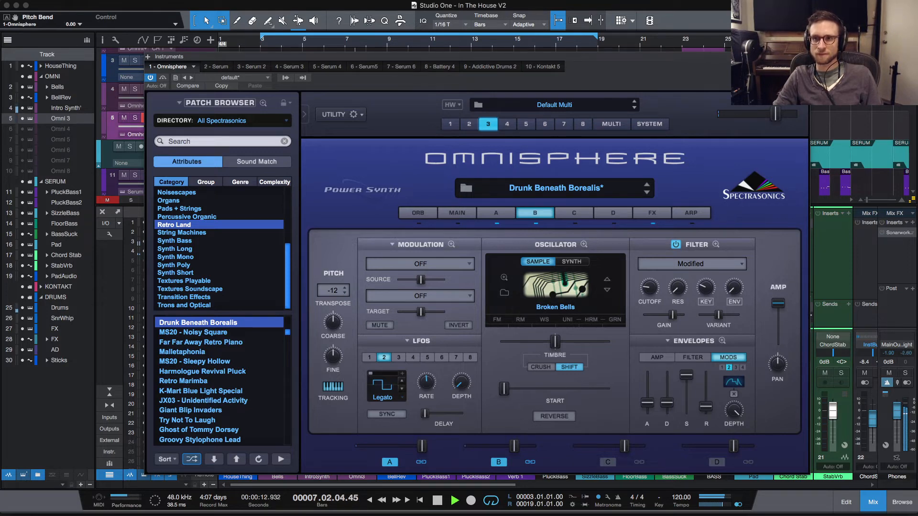
pyautogui.click(804, 56)
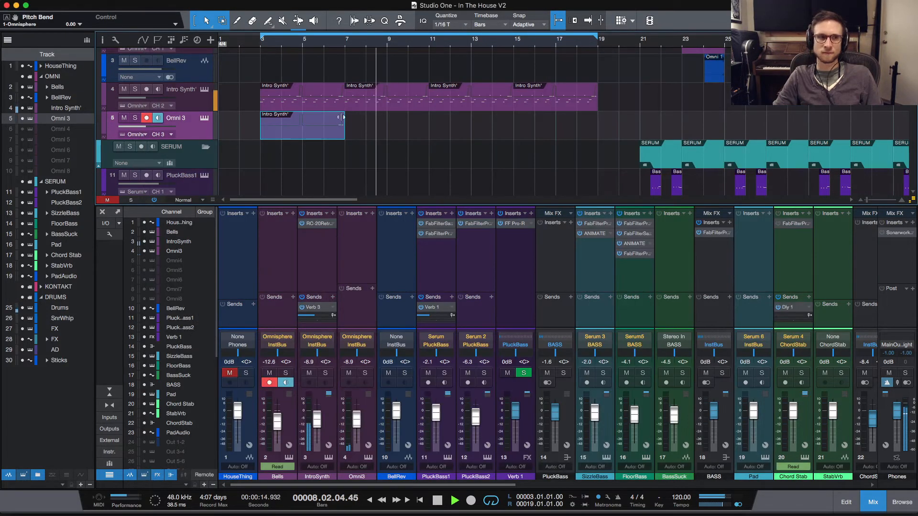
pyautogui.press('space')
# Step: Play the intro from bar 3 and raise the Omni3 channel's volume to -5.0 dB
pyautogui.click(261, 43)
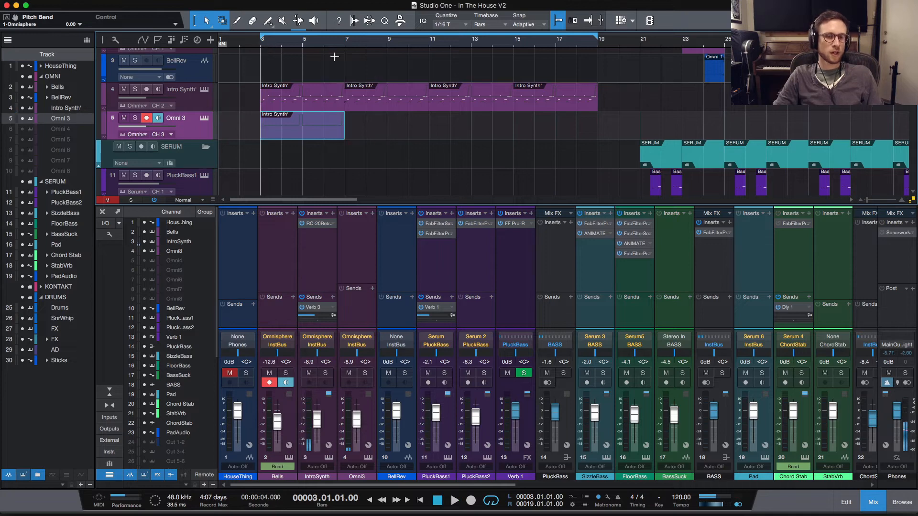
pyautogui.press('space')
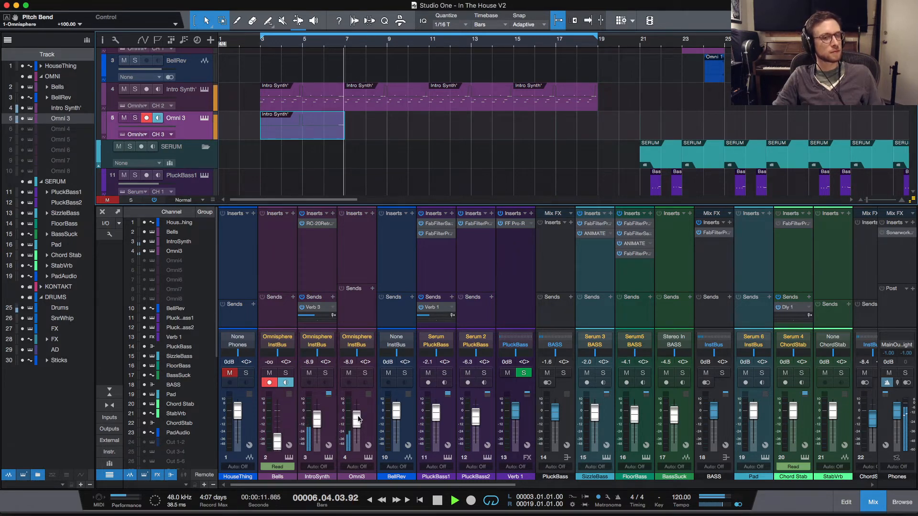
pyautogui.moveTo(359, 419); pyautogui.dragTo(360, 416)
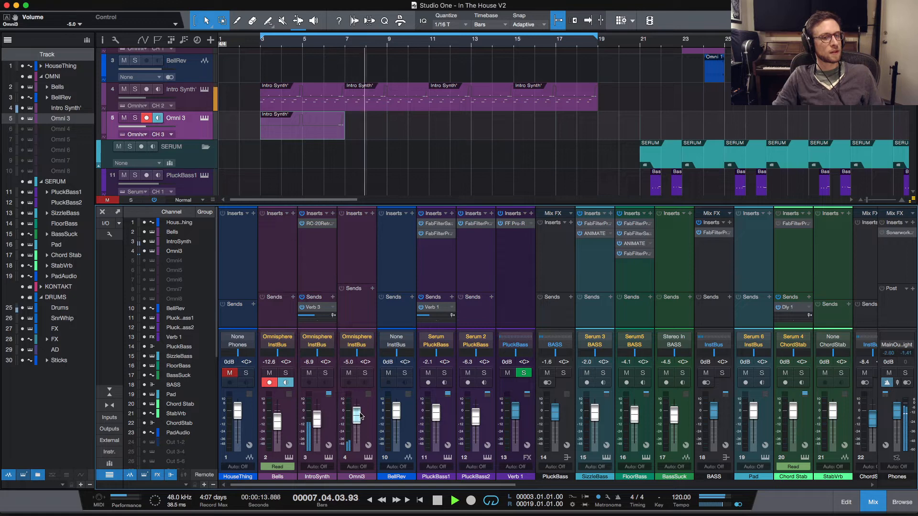
# Step: Stop the song and play it again from bar 6 beat 2, stopping shortly after bar 7
pyautogui.press('space')
pyautogui.click(334, 44)
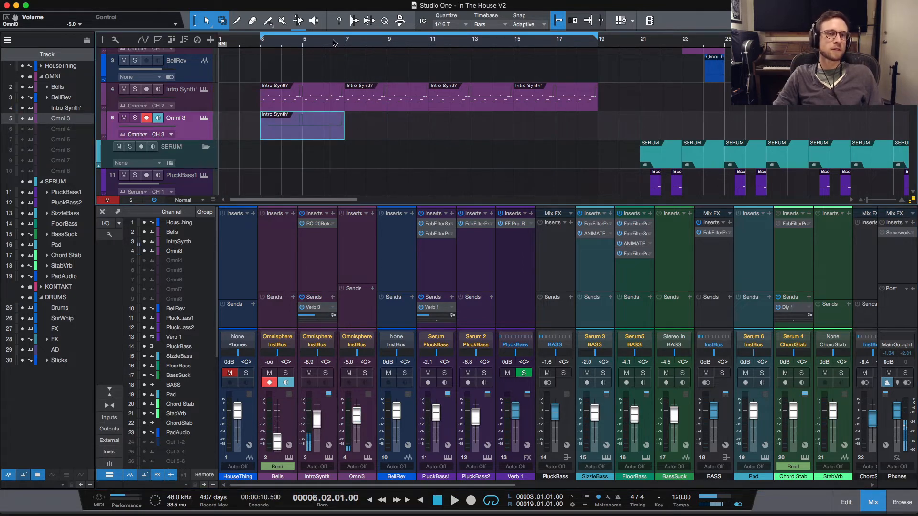
pyautogui.press('space')
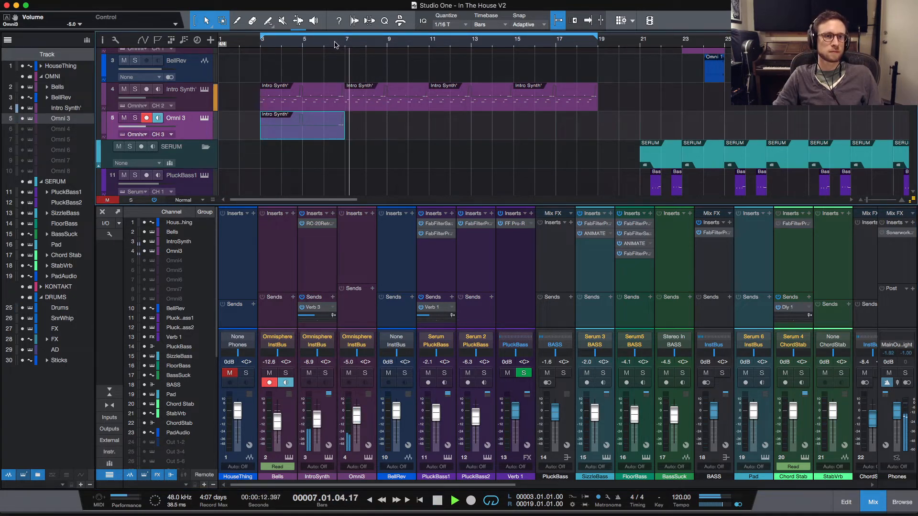
pyautogui.press('space')
# Step: Extend the accent note in the Omni 3 part to the start of bar 7 and play it from bar 6 beat 3
pyautogui.press('F2')
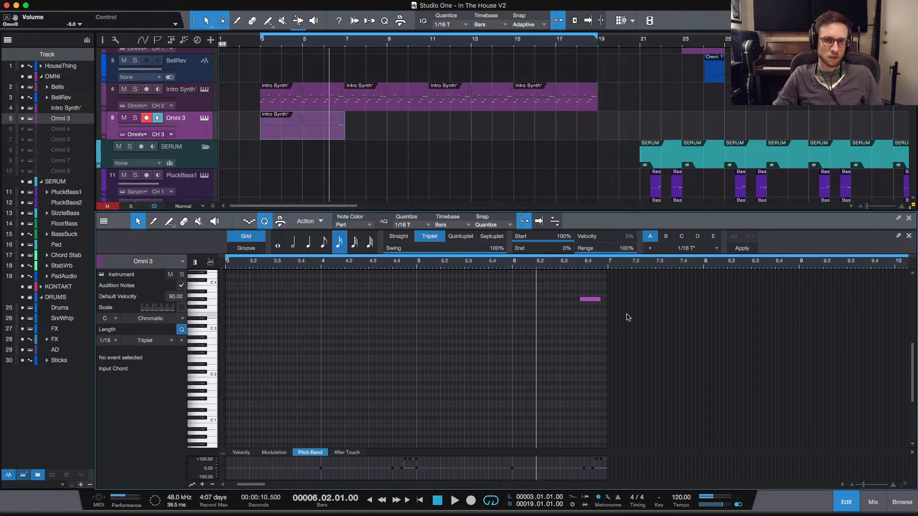
pyautogui.moveTo(601, 300); pyautogui.dragTo(607, 299)
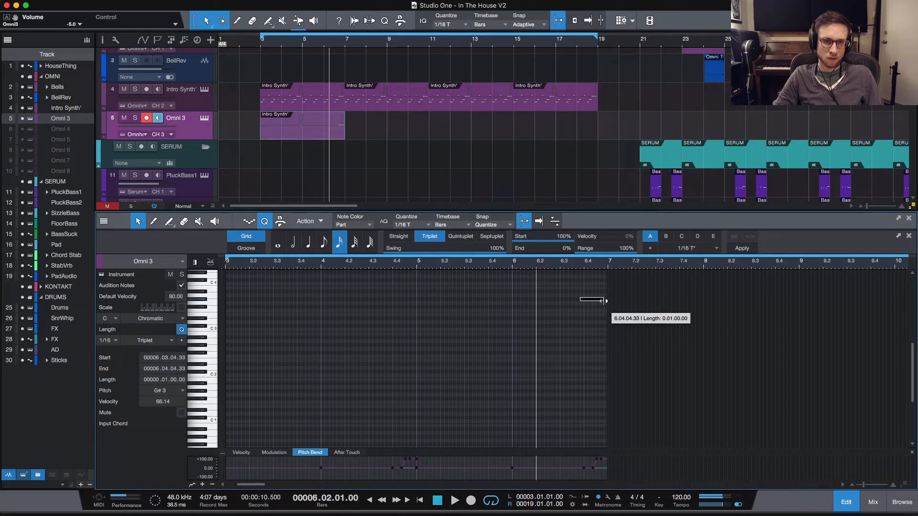
pyautogui.click(574, 264)
pyautogui.press('space')
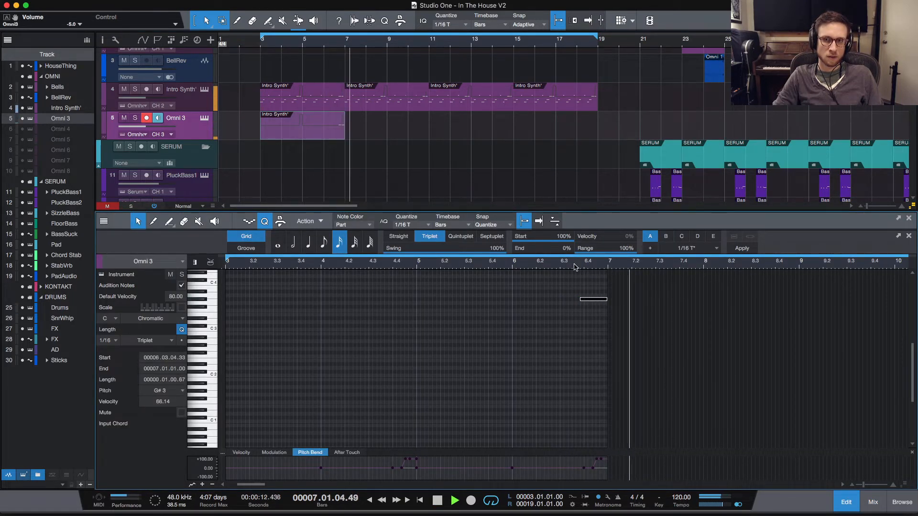
pyautogui.press('space')
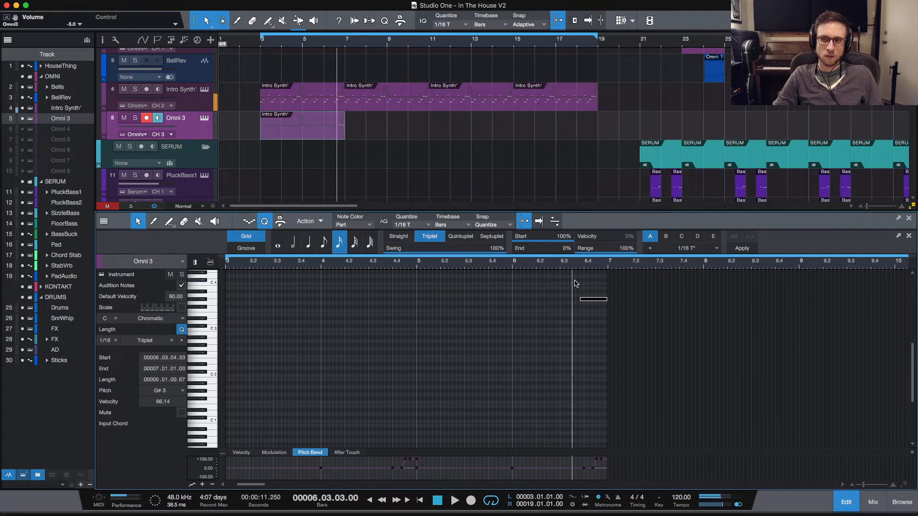
pyautogui.press('space')
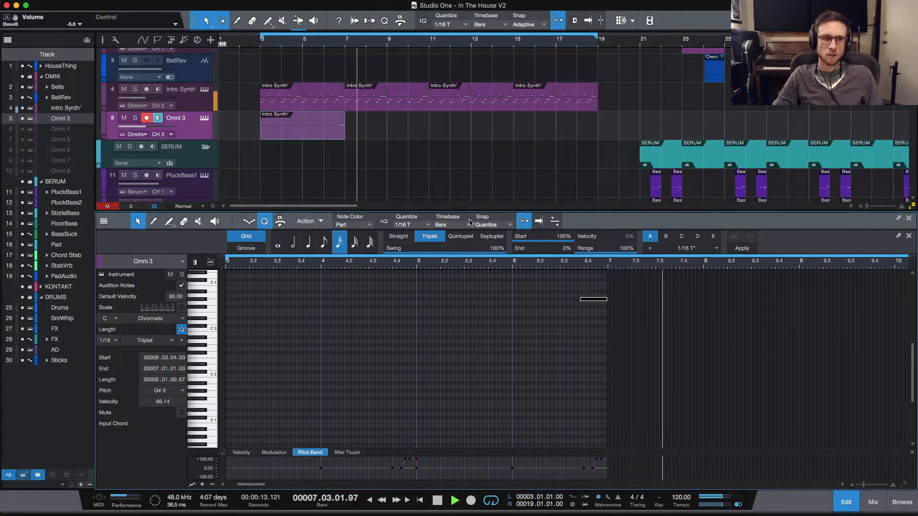
pyautogui.press('space')
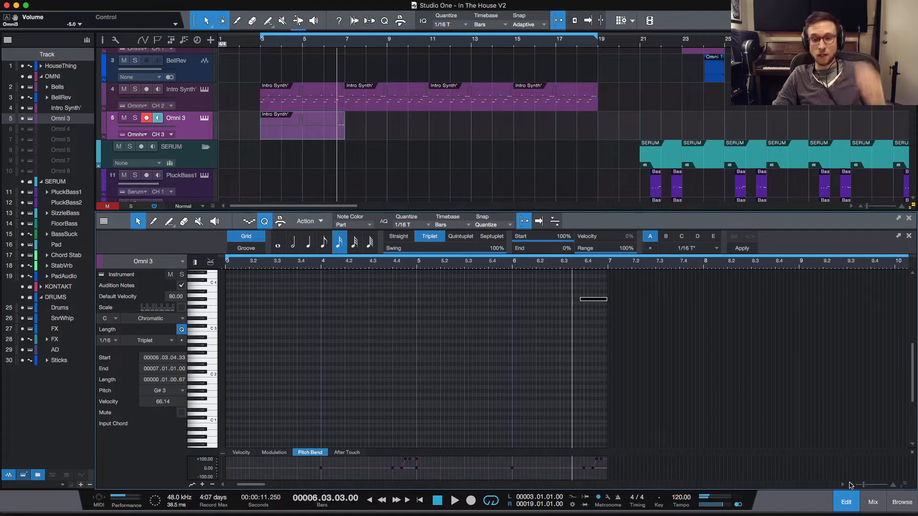
# Step: Show the mixer and play the Omni 3 accent in context from bar 6 beat 3
pyautogui.click(873, 502)
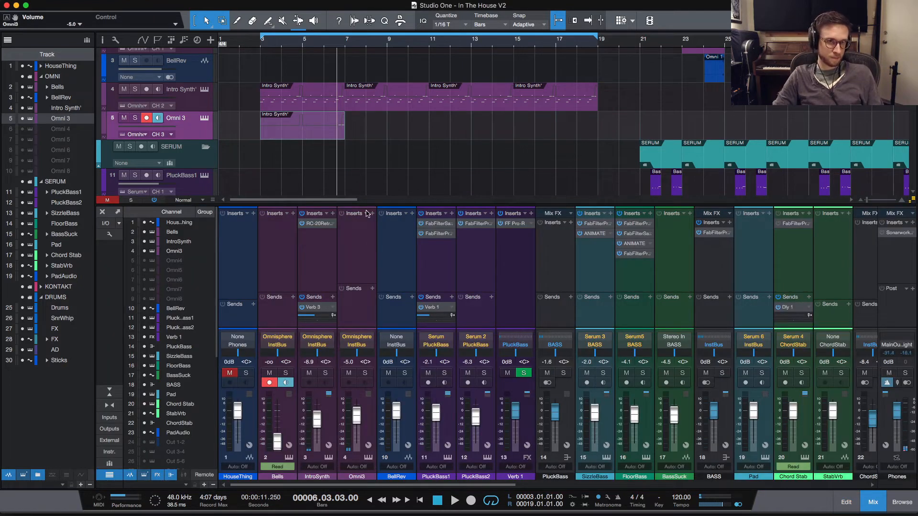
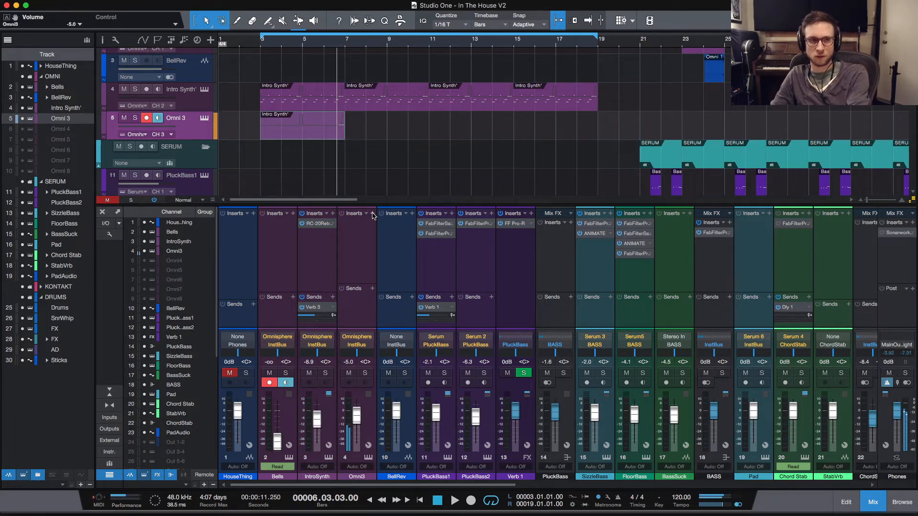
pyautogui.press('space')
pyautogui.press('space')
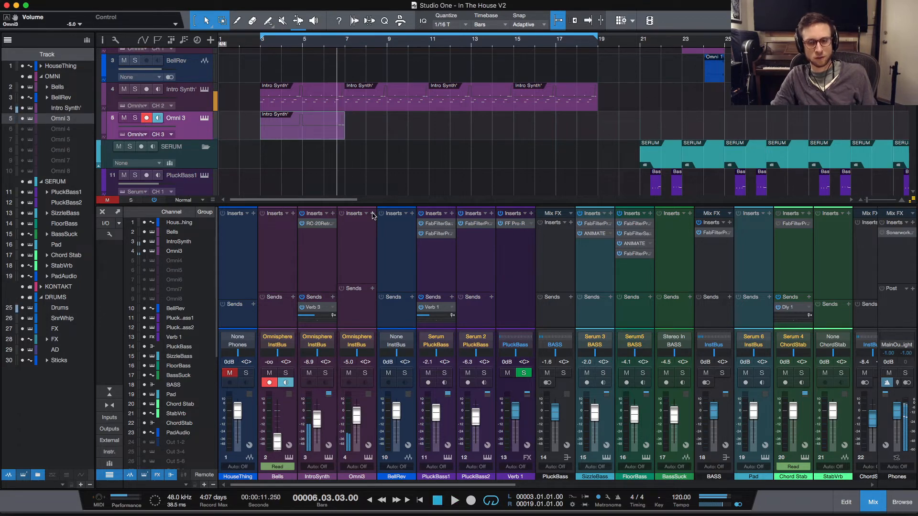
pyautogui.press('space')
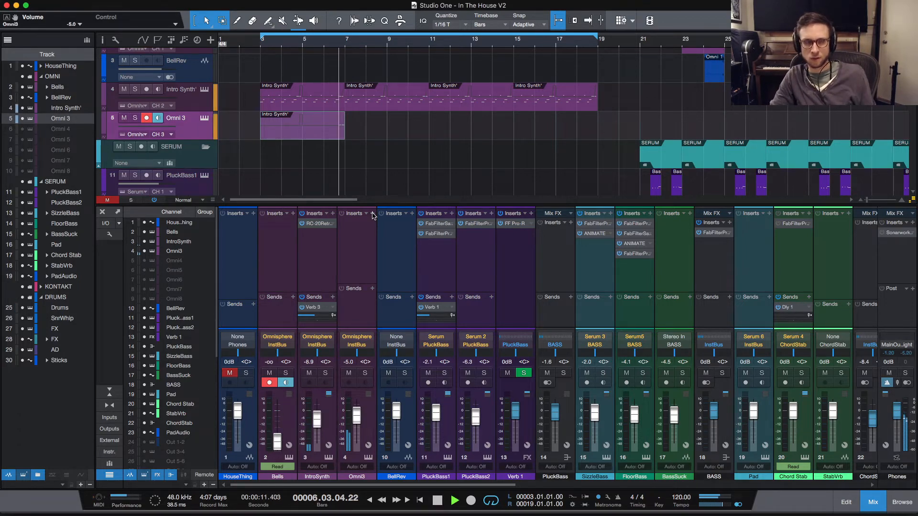
pyautogui.press('space')
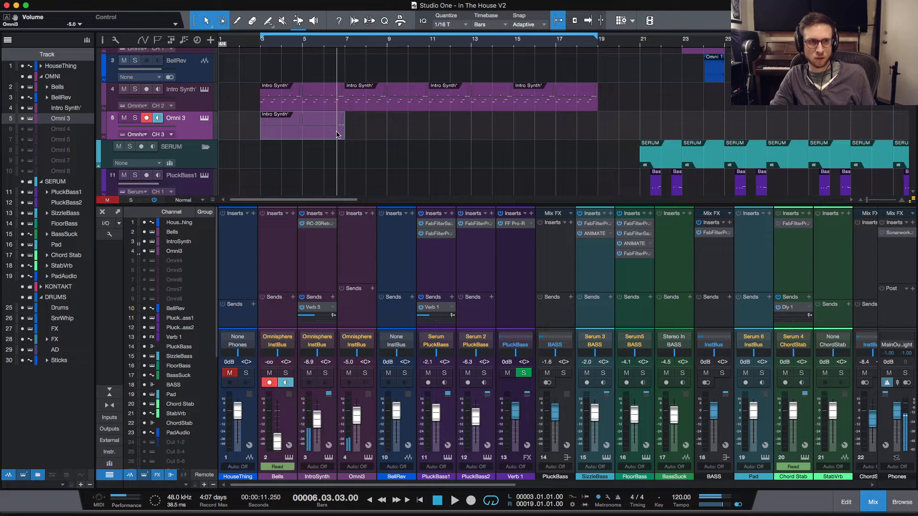
# Step: Try the Omni 3 accent note an octave lower at G#2, restore it to G#3 and compare both in playback
pyautogui.doubleClick(337, 135)
pyautogui.press('space')
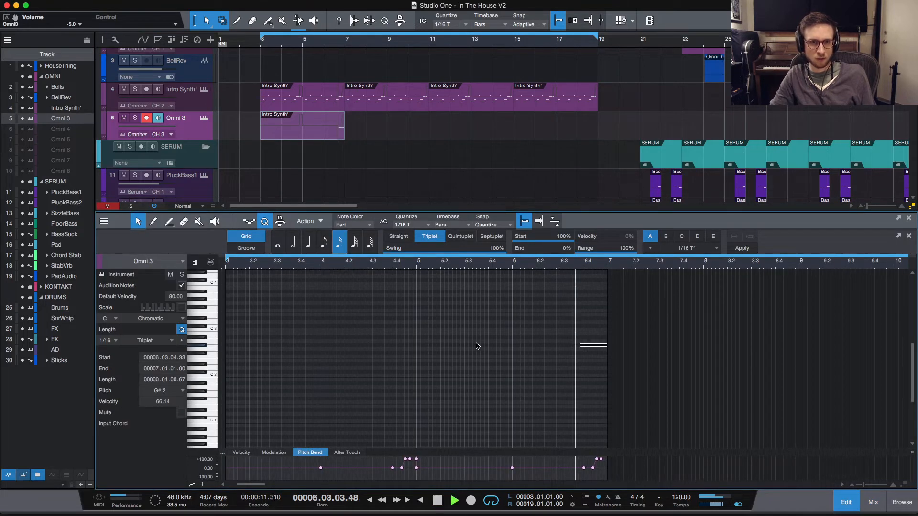
pyautogui.press('space')
pyautogui.press('space')
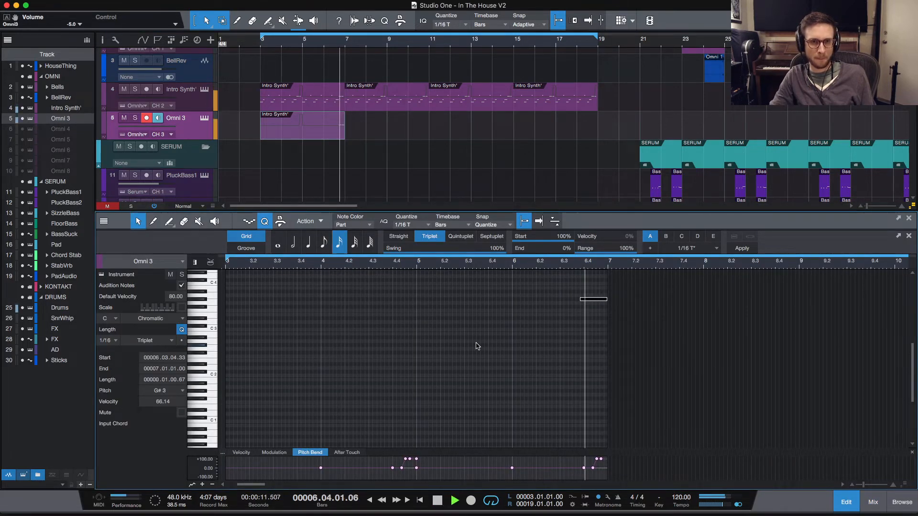
pyautogui.click(582, 334)
pyautogui.press('space')
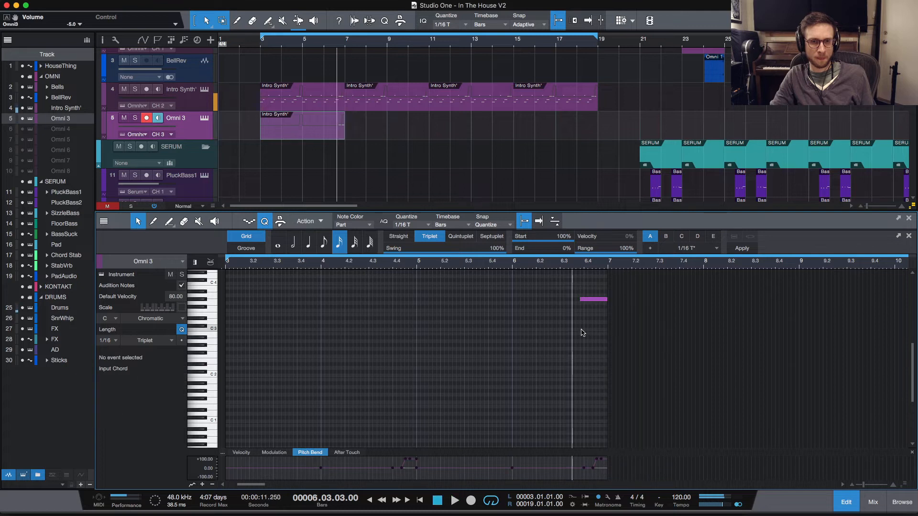
# Step: Display the accent note's velocity, play from bar 6 beat 3 and return to the mixer
pyautogui.click(593, 302)
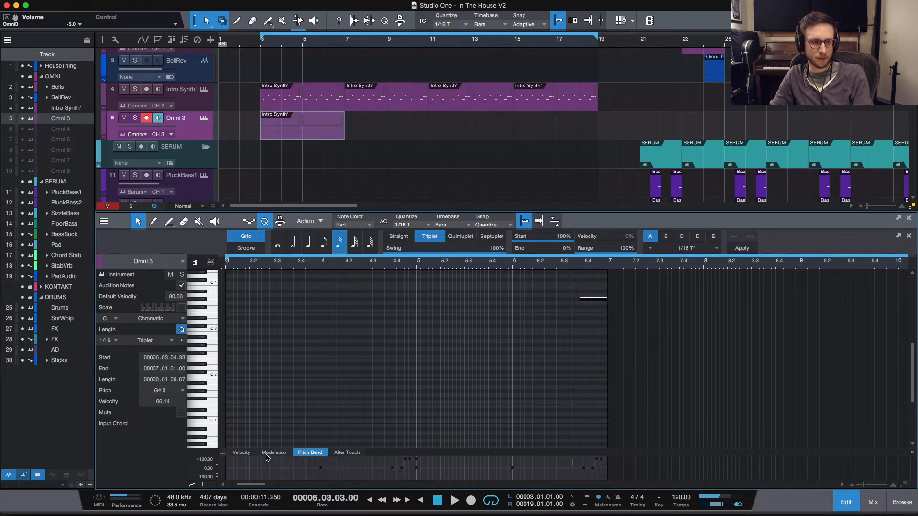
pyautogui.click(241, 453)
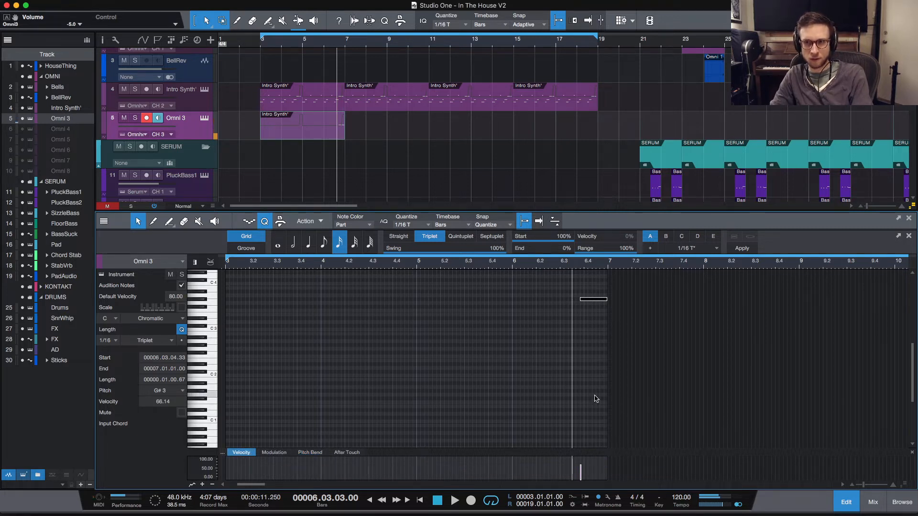
pyautogui.press('space')
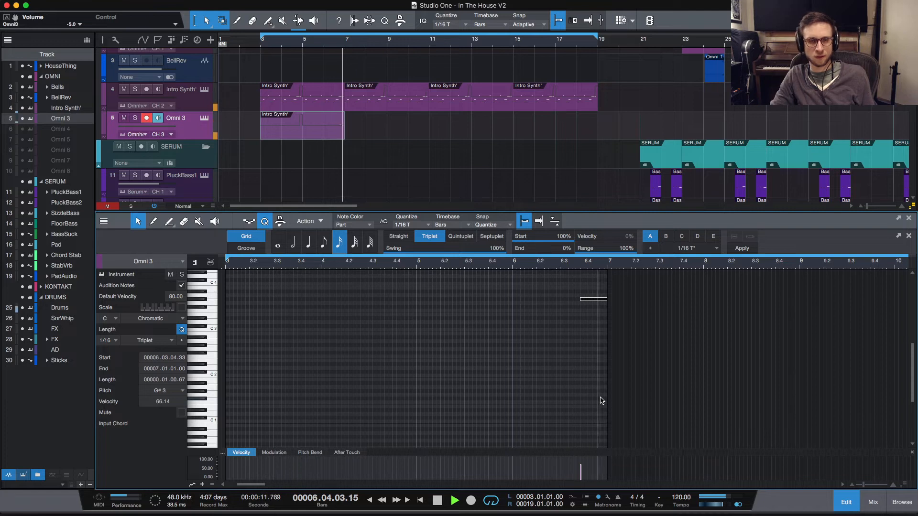
pyautogui.press('space')
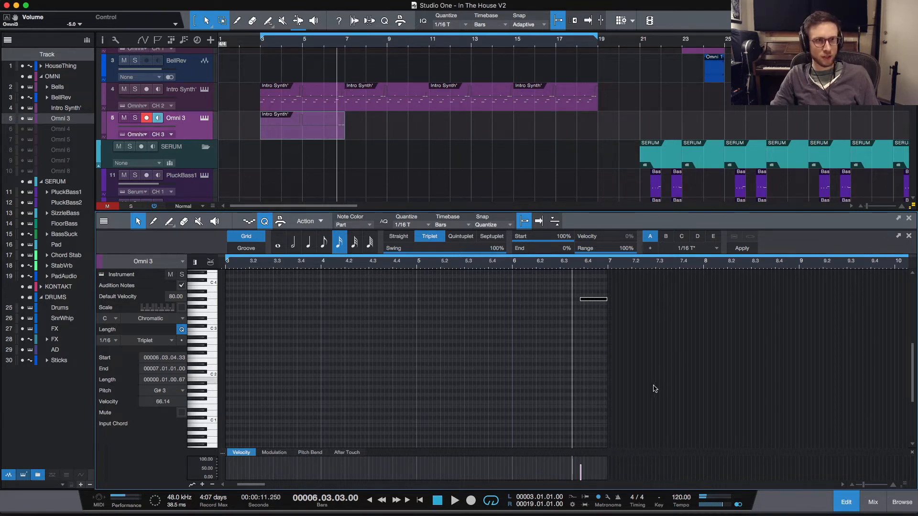
pyautogui.click(855, 506)
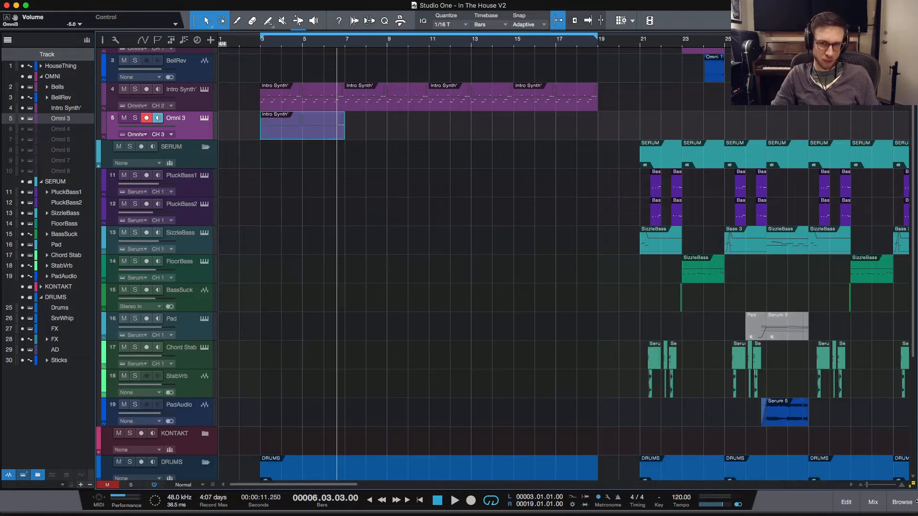
pyautogui.click(873, 502)
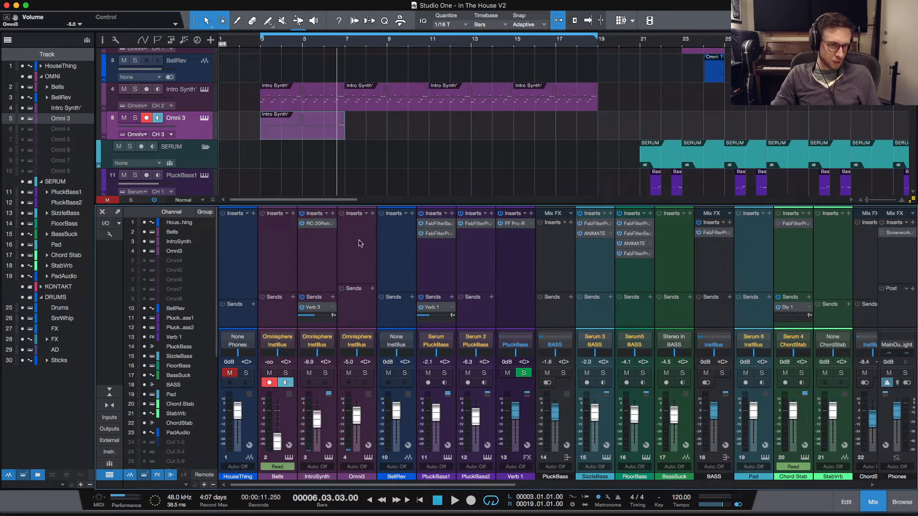
# Step: Insert RC-20 Retro Color on the Omni3 channel, disable its Noise and Wobble modules and enable Distort
pyautogui.click(373, 214)
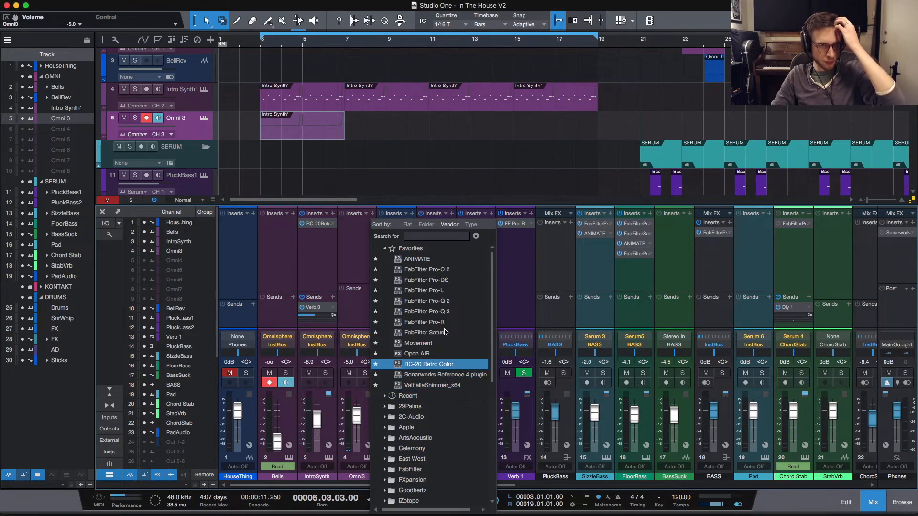
pyautogui.press('Return')
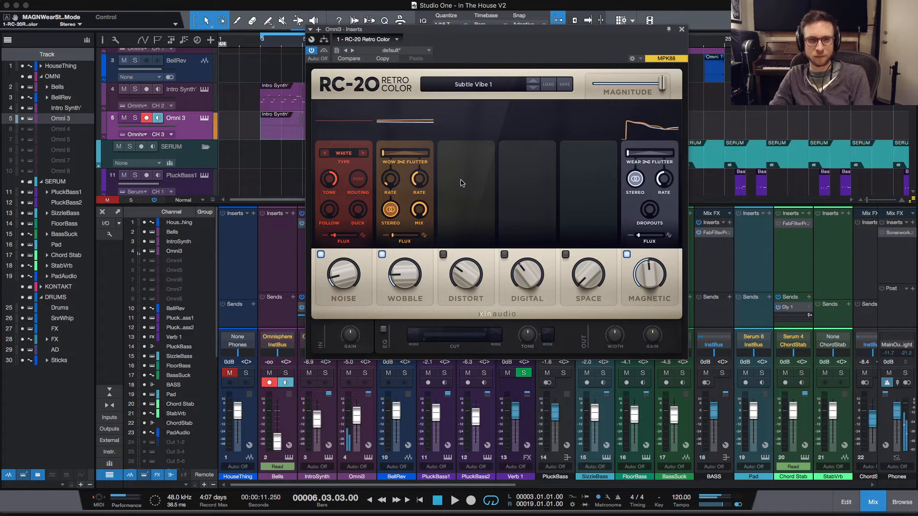
pyautogui.click(321, 254)
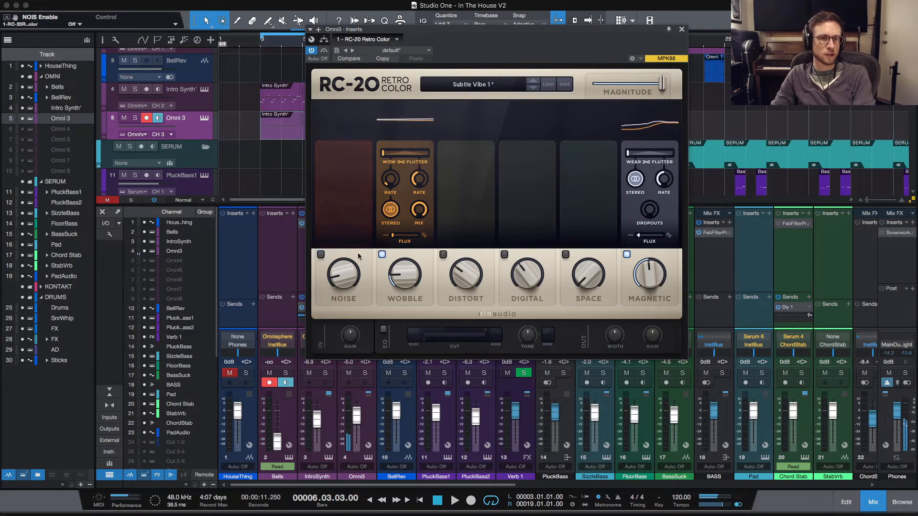
pyautogui.click(381, 254)
pyautogui.click(444, 254)
# Step: Raise the RC-20 distortion amount, set its type to ZAP and lower the output gain to -6.9 dB
pyautogui.moveTo(466, 275); pyautogui.dragTo(486, 200)
pyautogui.click(486, 154)
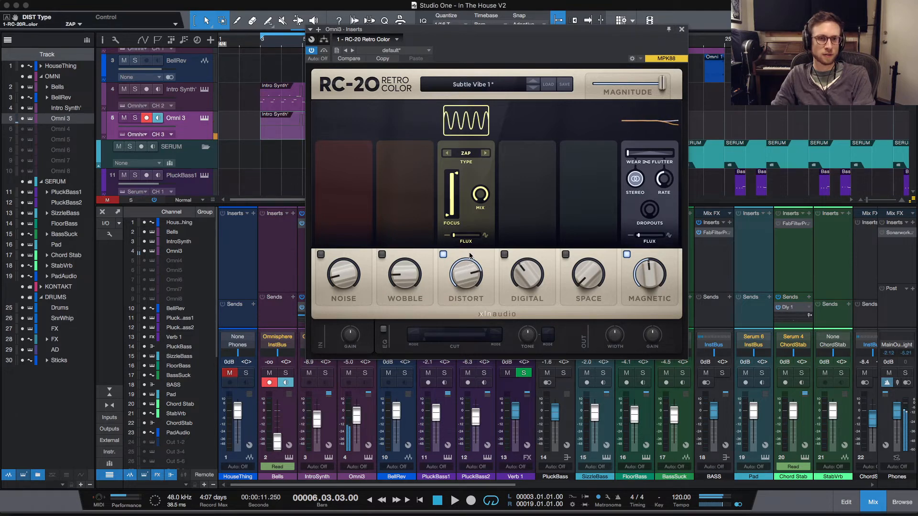
pyautogui.moveTo(644, 337); pyautogui.dragTo(649, 372)
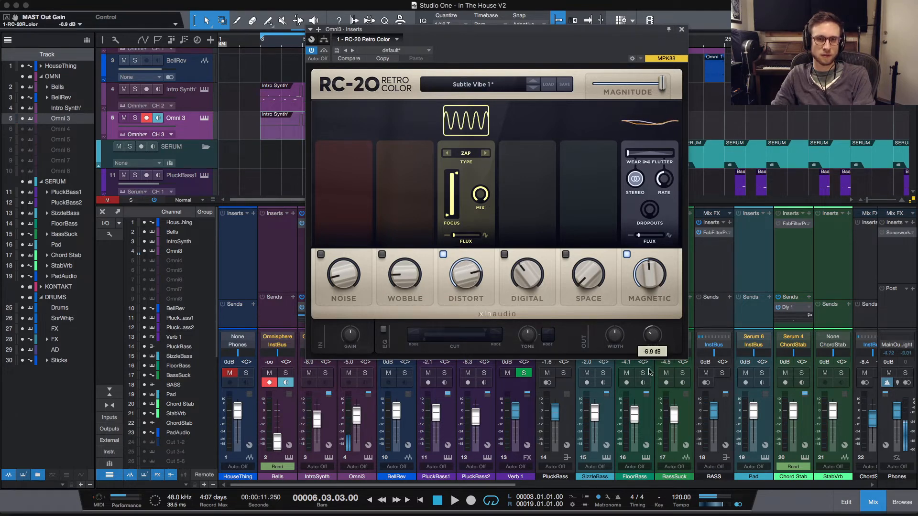
# Step: Try the TUBEPAIR, IRON and CRUNCH distortion types, close RC-20 Retro Color and remove it from the Omni3 channel
pyautogui.click(486, 153)
pyautogui.click(485, 153)
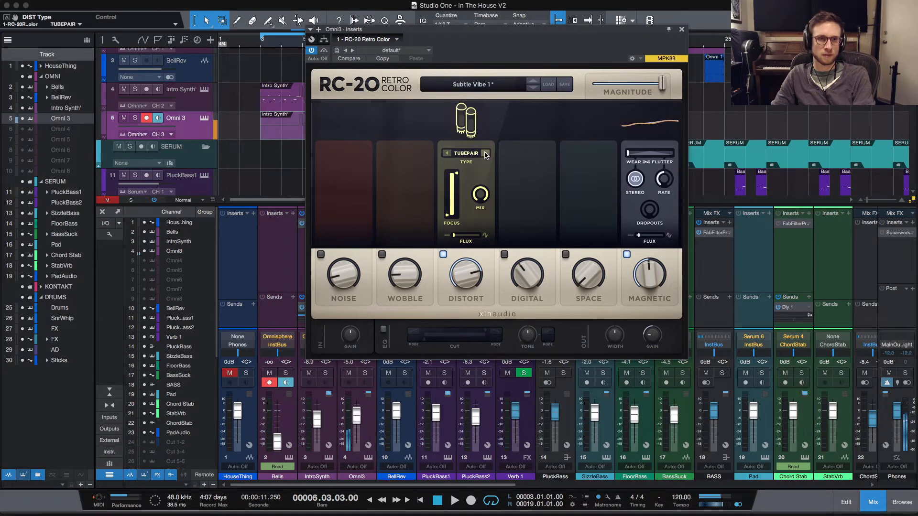
pyautogui.click(485, 154)
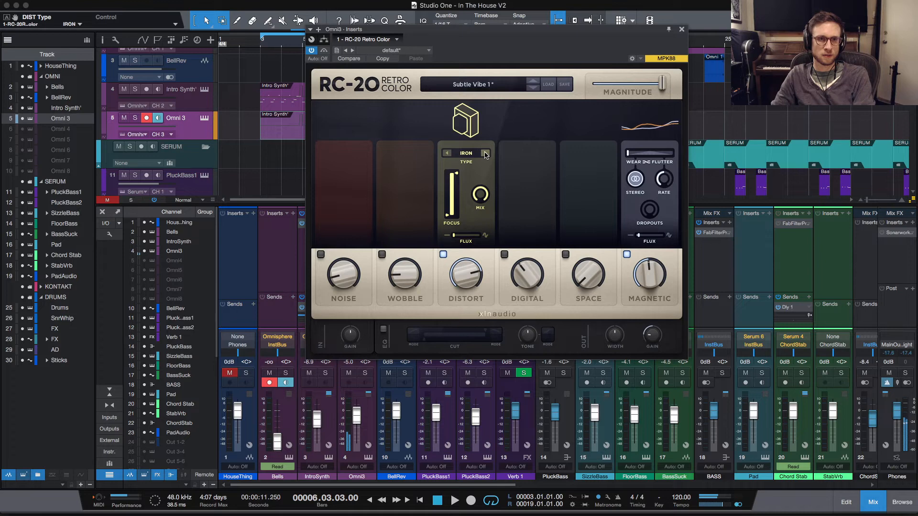
pyautogui.click(486, 153)
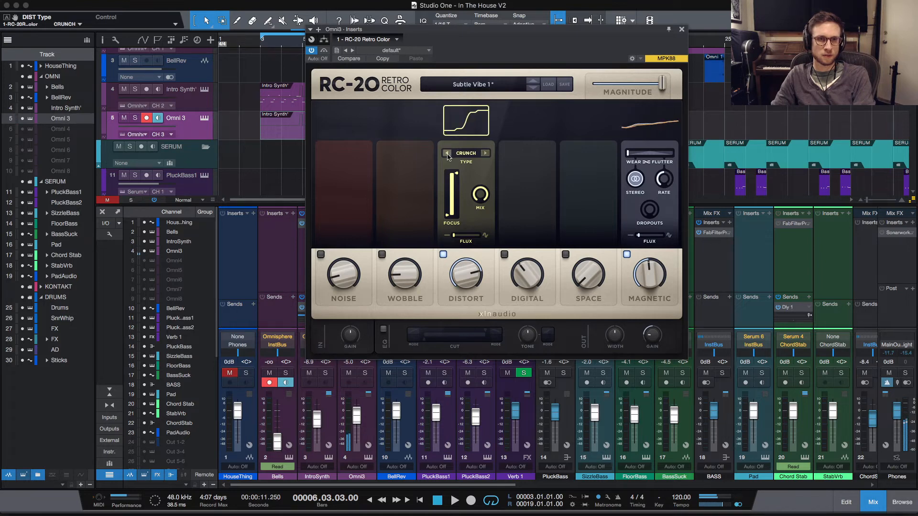
pyautogui.click(681, 29)
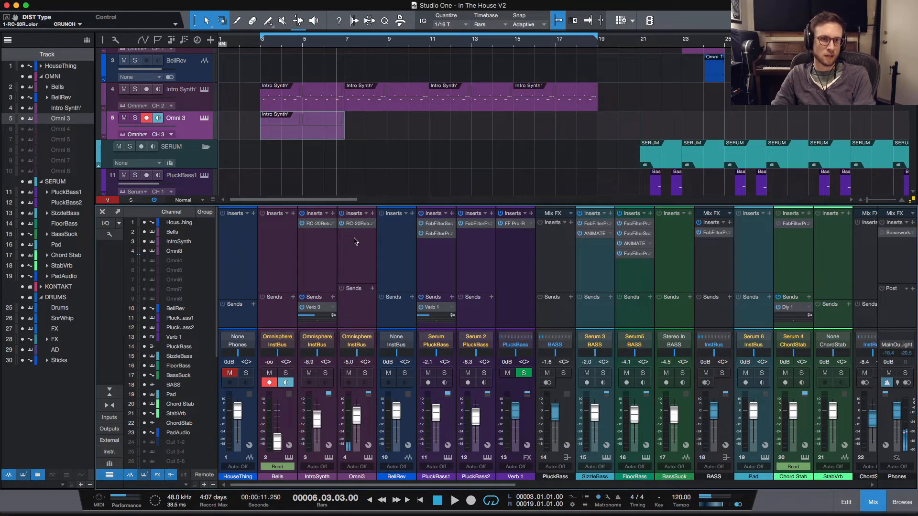
pyautogui.click(373, 227)
pyautogui.click(402, 323)
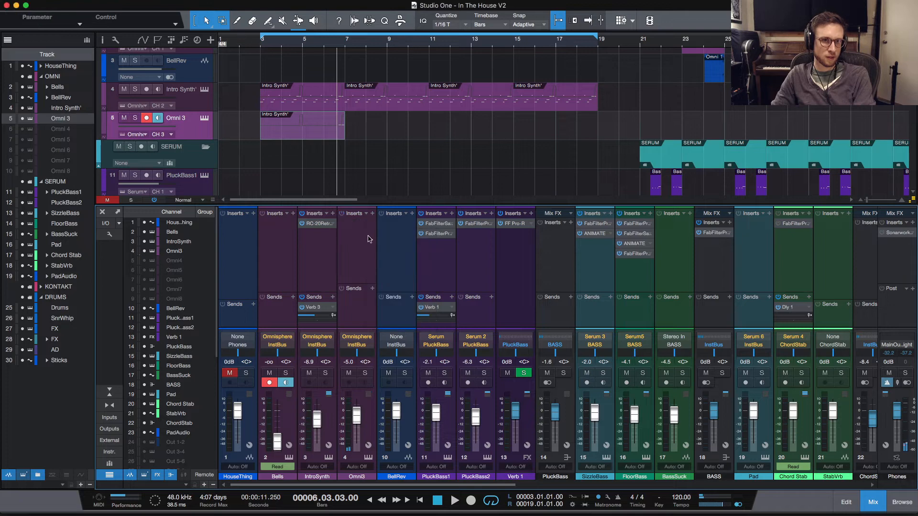
# Step: Insert FabFilter Saturn on the Omni3 channel and raise the Warm Tape band's drive to 100%
pyautogui.click(372, 214)
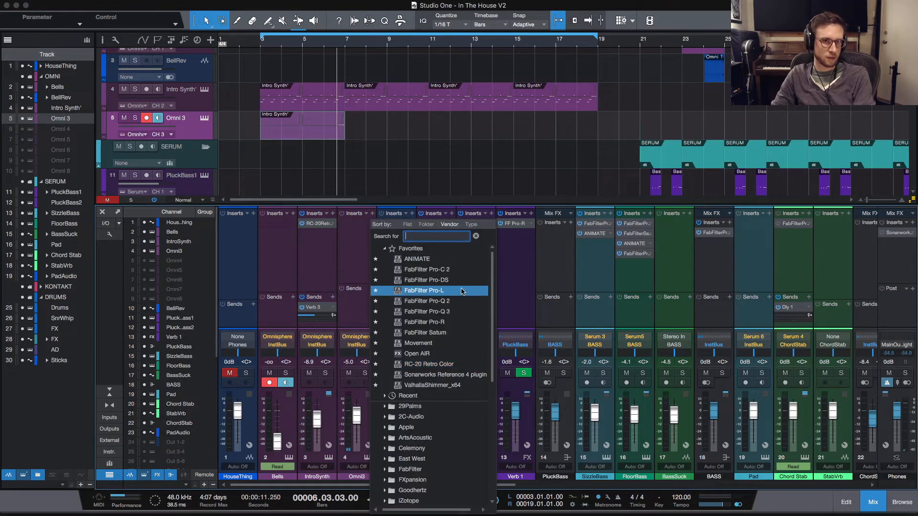
pyautogui.click(442, 334)
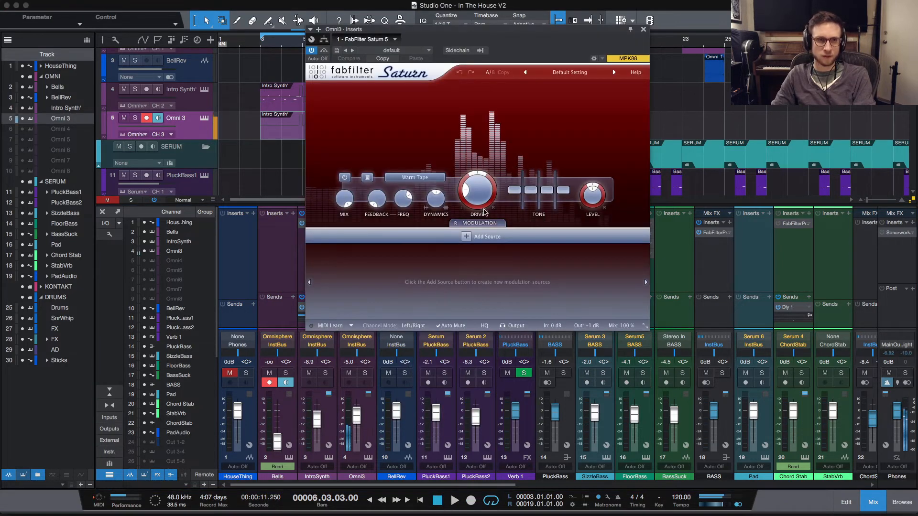
pyautogui.moveTo(477, 202); pyautogui.dragTo(527, 82)
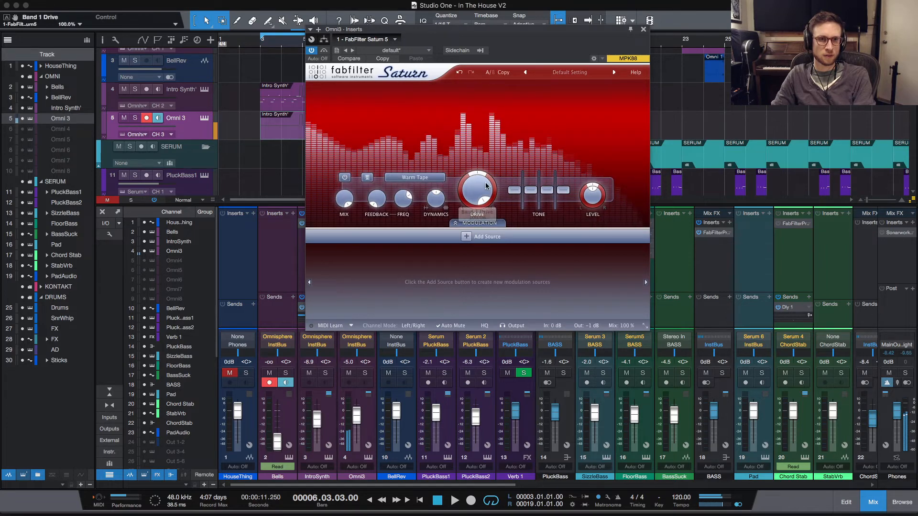
# Step: Change Saturn's band style to Warm Tube, set its drive to about 85%, cut Presence to -24 dB and close the plug-in
pyautogui.click(415, 178)
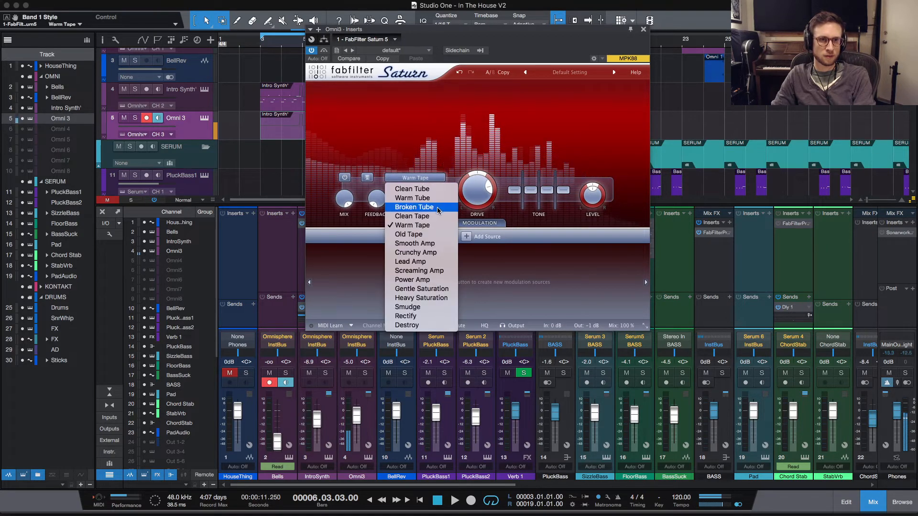
pyautogui.click(421, 198)
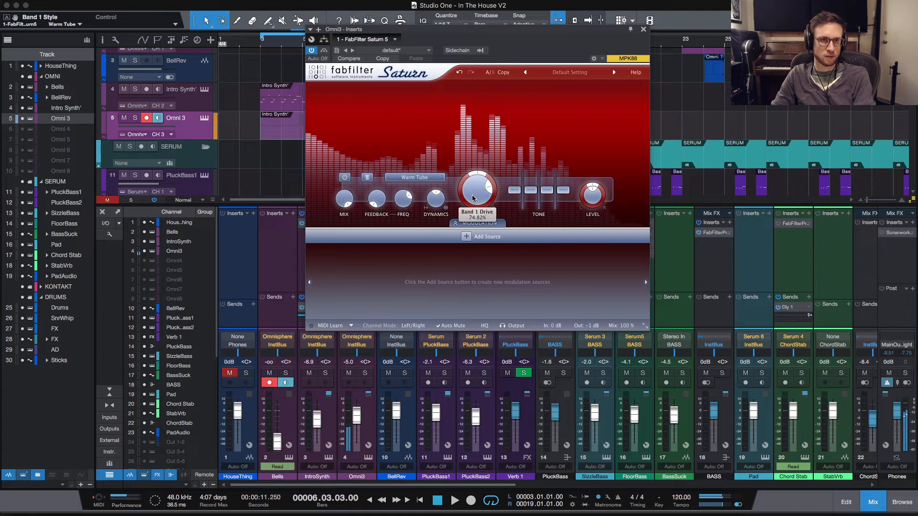
pyautogui.moveTo(474, 198)
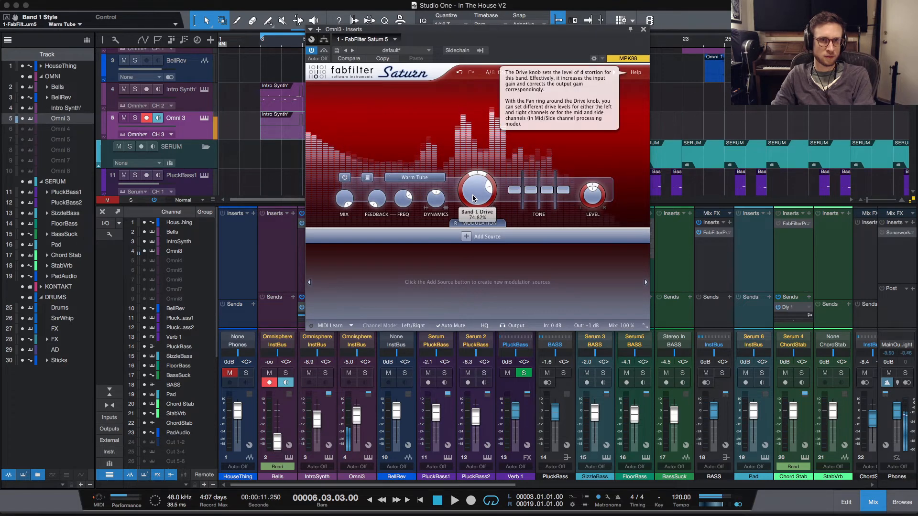
pyautogui.moveTo(473, 198); pyautogui.dragTo(478, 185)
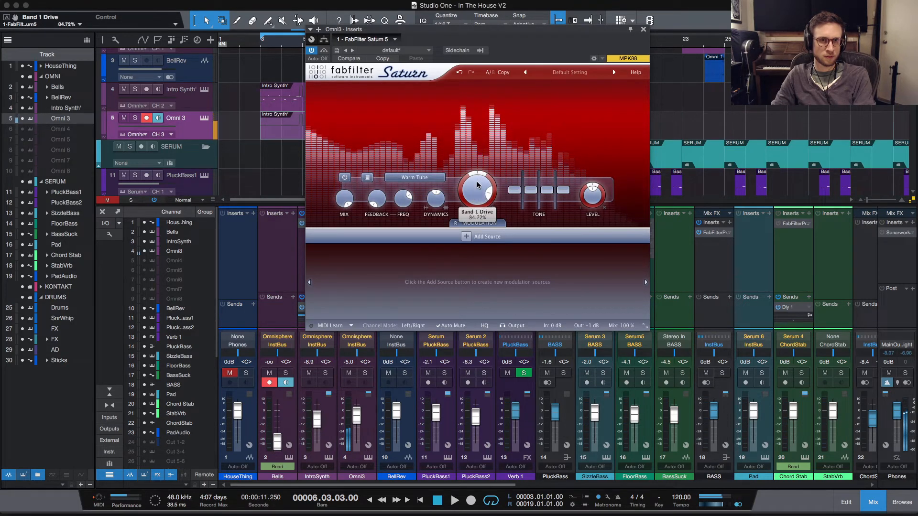
pyautogui.moveTo(563, 190); pyautogui.dragTo(563, 229)
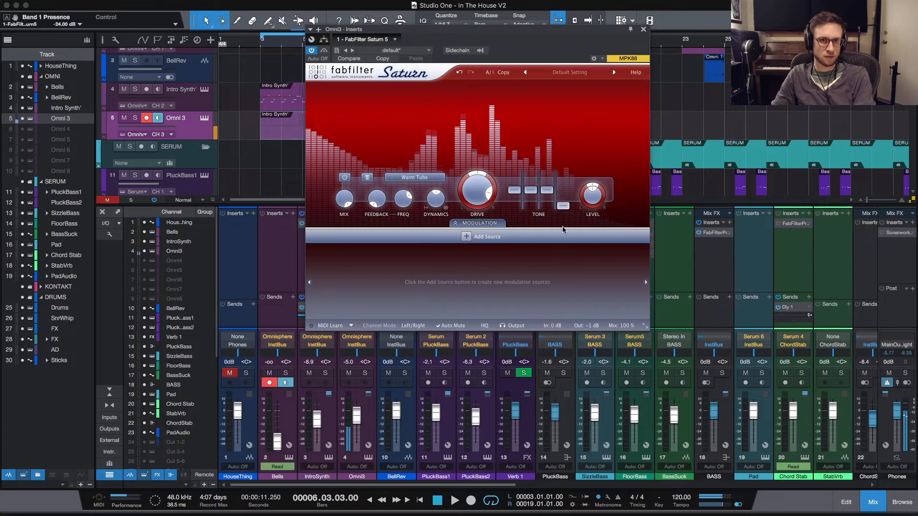
pyautogui.moveTo(482, 202)
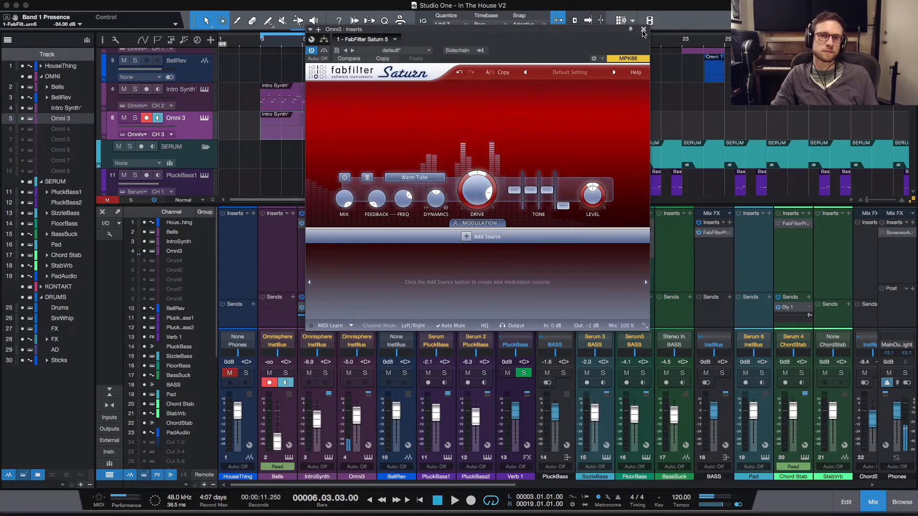
pyautogui.click(644, 29)
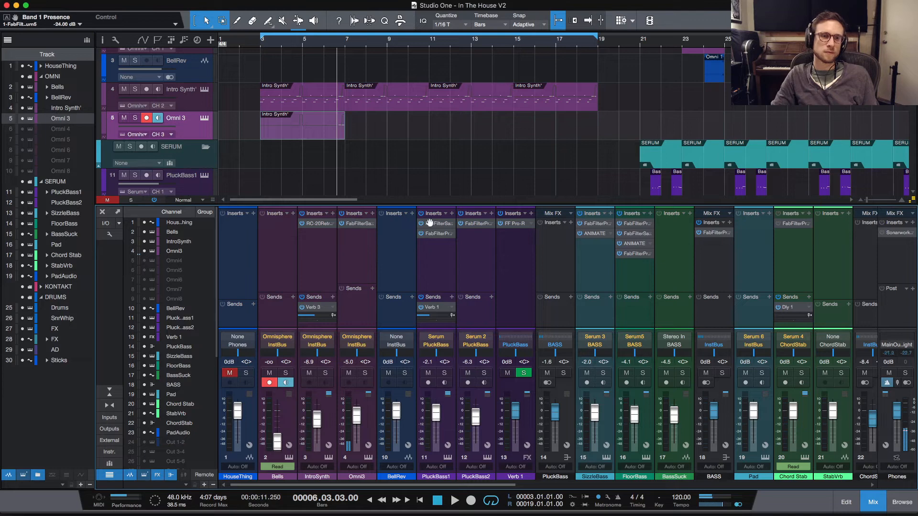
# Step: Insert FabFilter Pro-Q 3 on the Omni3 channel and add a 12 dB/oct low cut at about 170 Hz
pyautogui.click(372, 213)
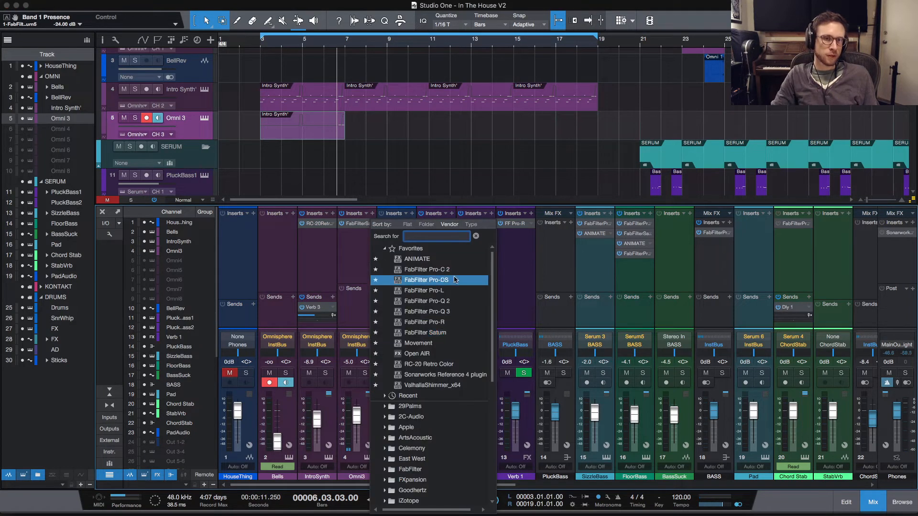
pyautogui.click(459, 312)
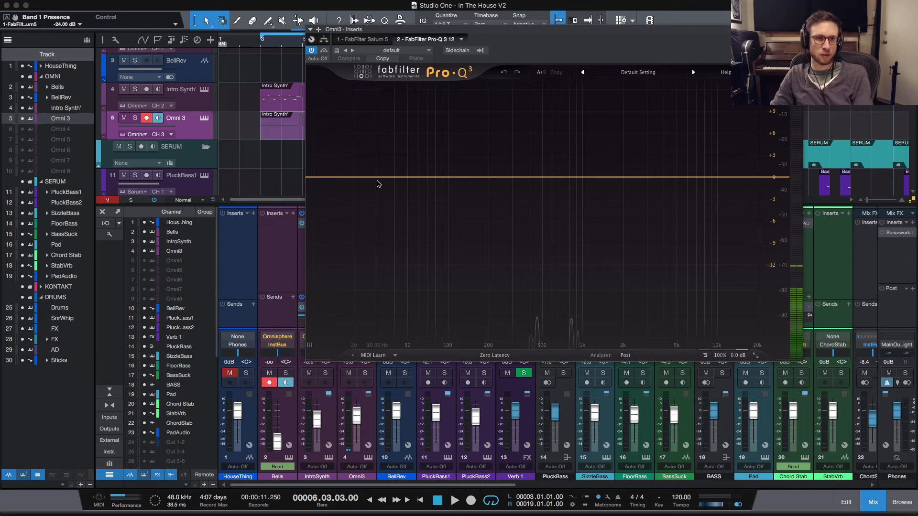
pyautogui.click(334, 178)
pyautogui.moveTo(335, 178); pyautogui.dragTo(479, 176)
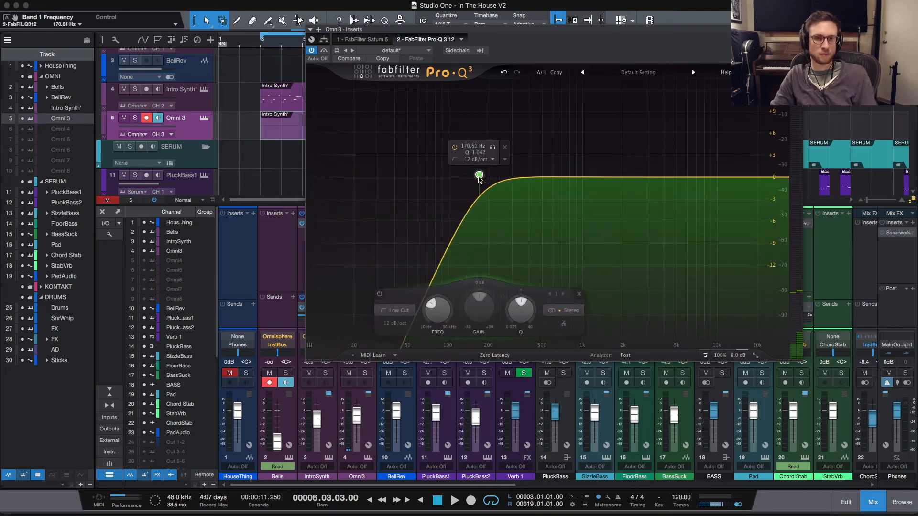
pyautogui.press('space')
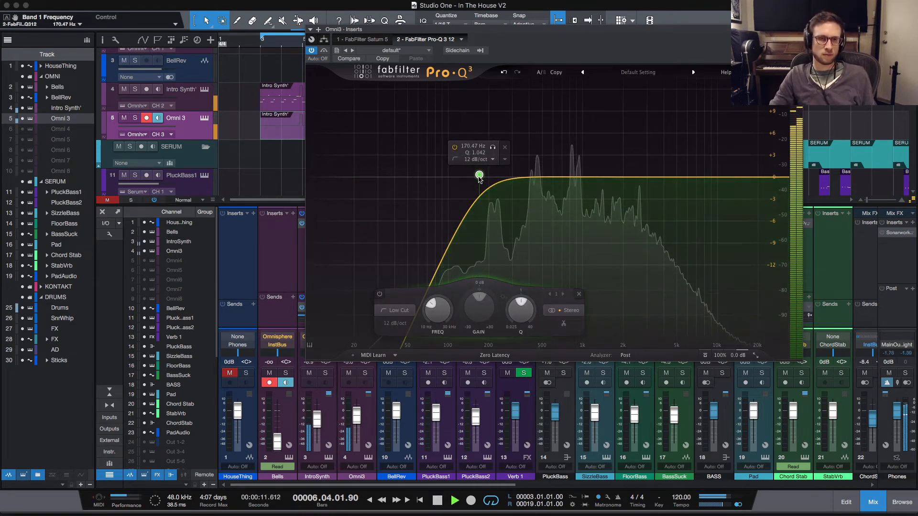
pyautogui.moveTo(480, 179); pyautogui.dragTo(485, 182)
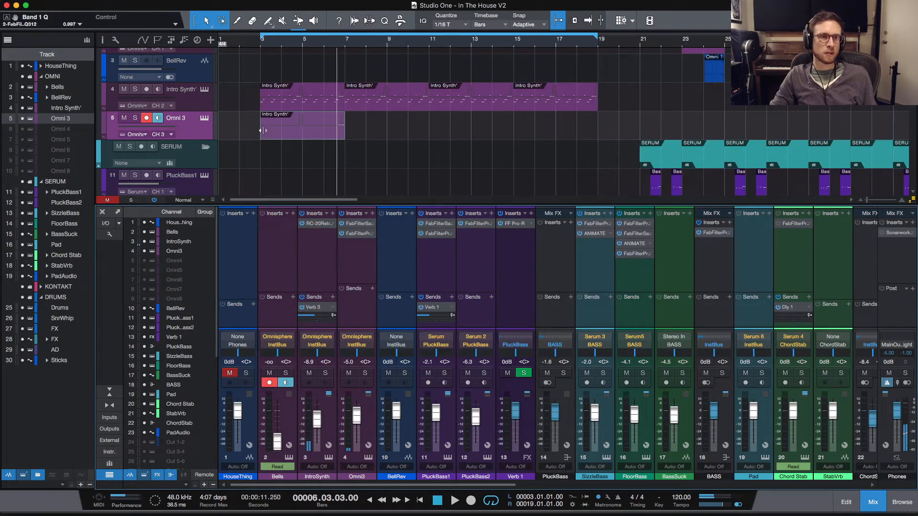
# Step: Trim the start of the Omni 3 clip to 6.4 and extend its end to just before 8.2, playing it back
pyautogui.moveTo(263, 130); pyautogui.dragTo(341, 132)
pyautogui.press('e')
pyautogui.press('e')
pyautogui.press('e')
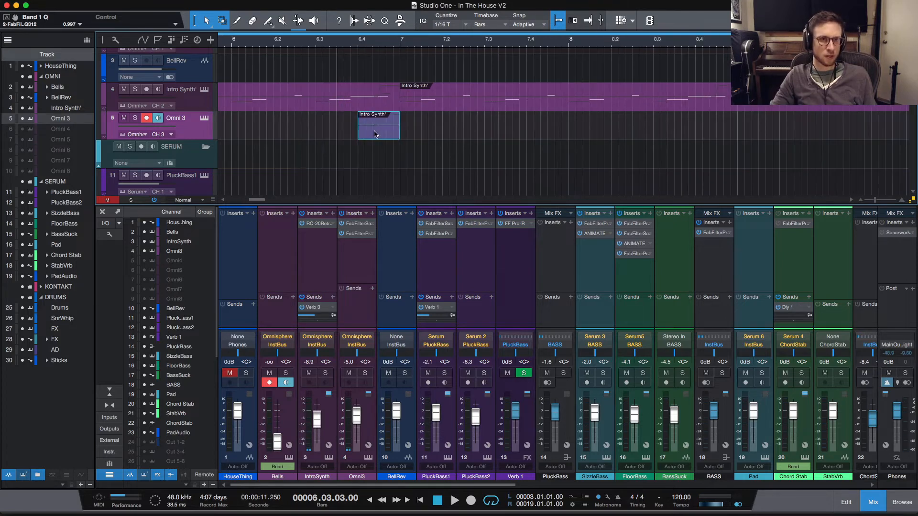
pyautogui.press('space')
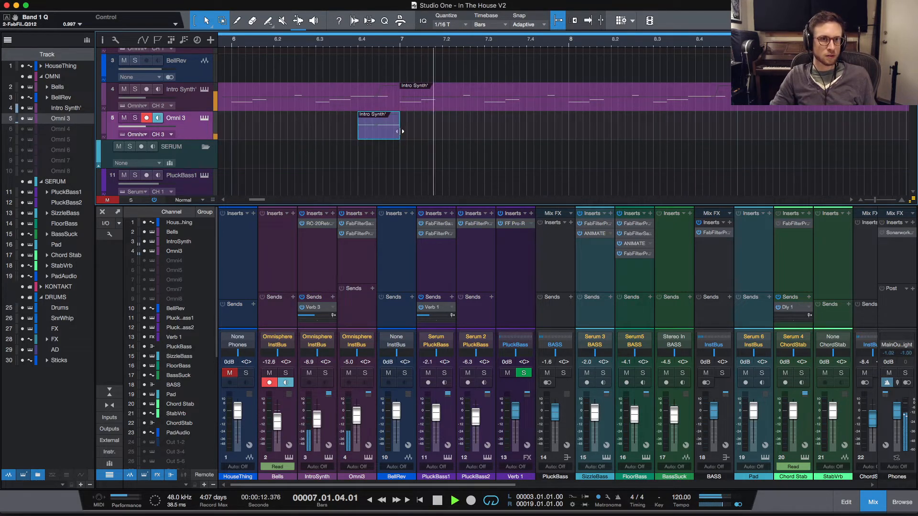
pyautogui.press('space')
pyautogui.moveTo(400, 131); pyautogui.dragTo(604, 131)
pyautogui.press('space')
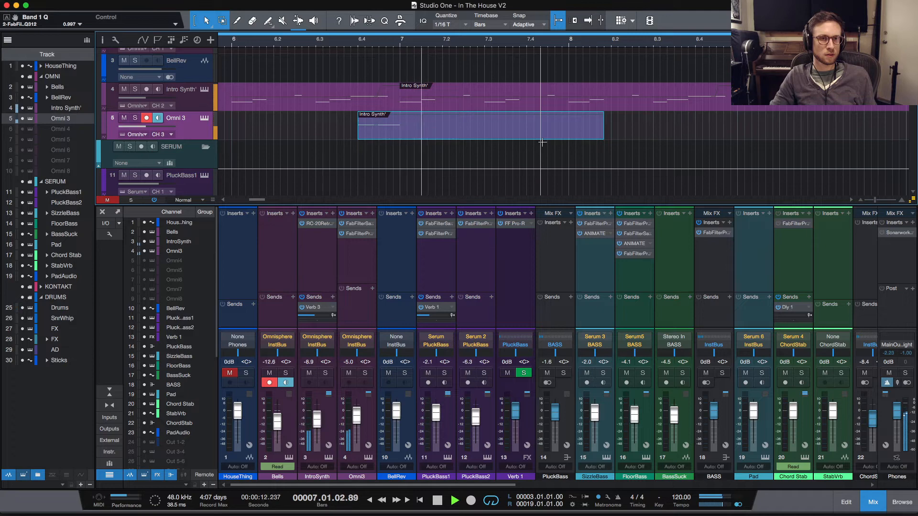
pyautogui.press('space')
# Step: Set layer A's amp envelope release to 0.438 sec in the Omni 3 track's Omnisphere patch, play it back and close the instrument
pyautogui.click(204, 118)
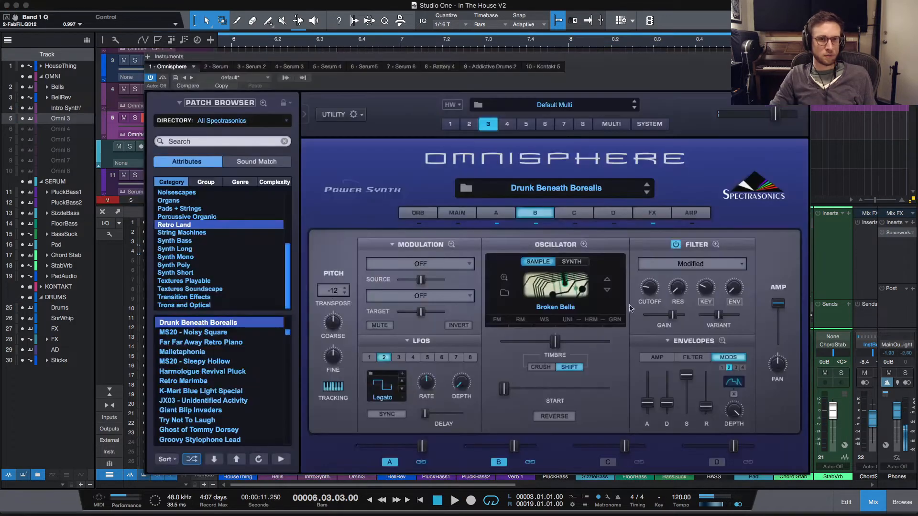
pyautogui.click(658, 358)
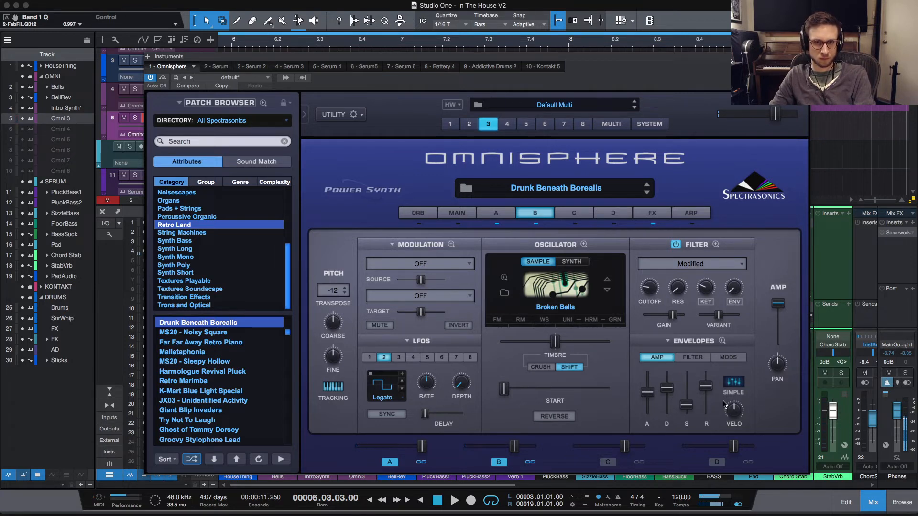
pyautogui.click(494, 212)
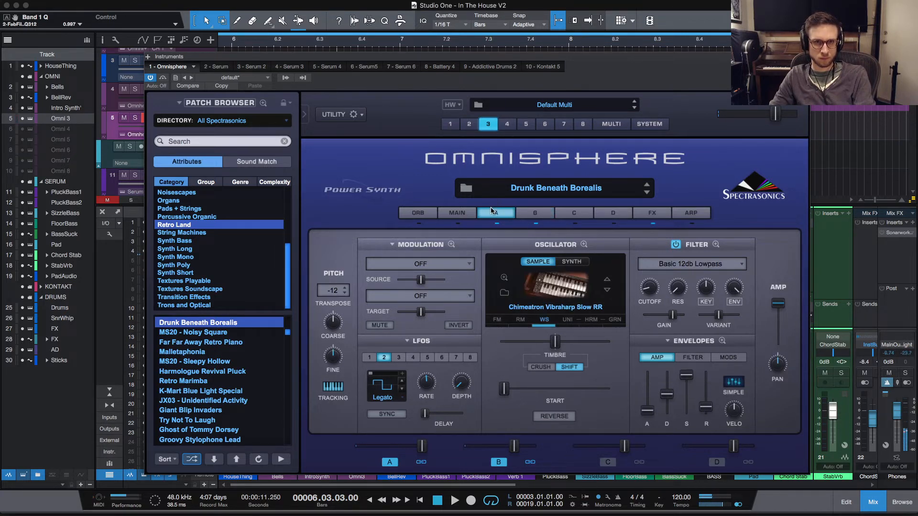
pyautogui.click(534, 215)
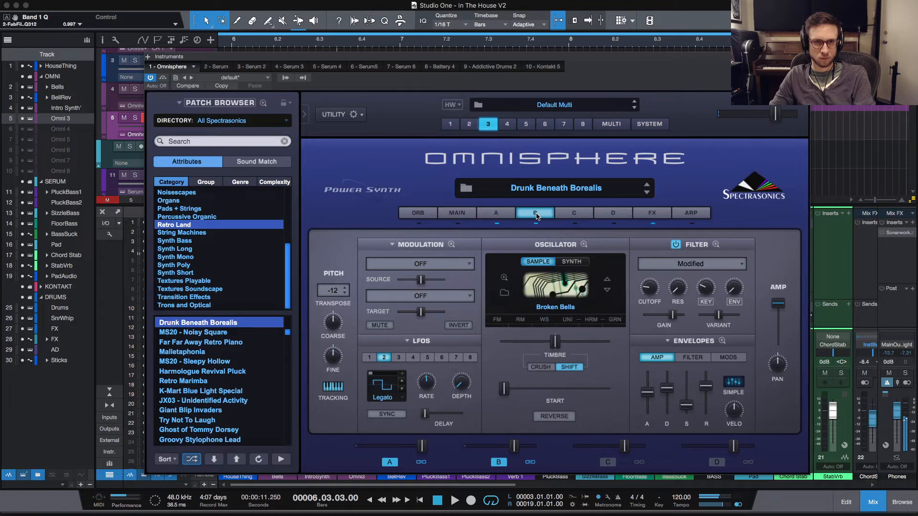
pyautogui.click(493, 216)
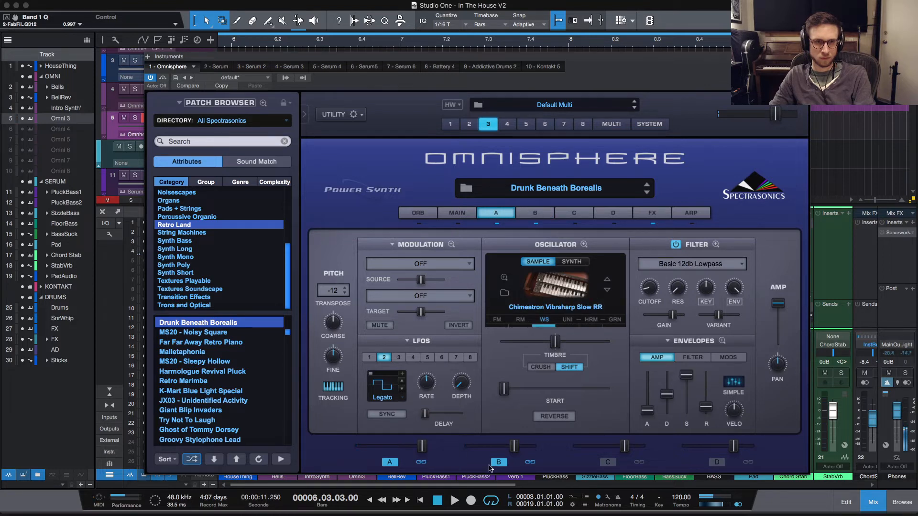
pyautogui.click(531, 462)
pyautogui.moveTo(710, 410); pyautogui.dragTo(713, 404)
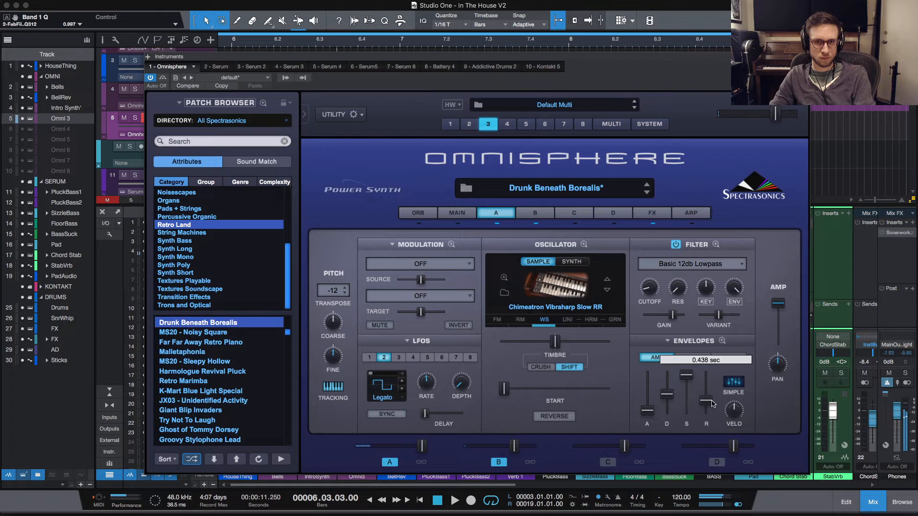
pyautogui.press('space')
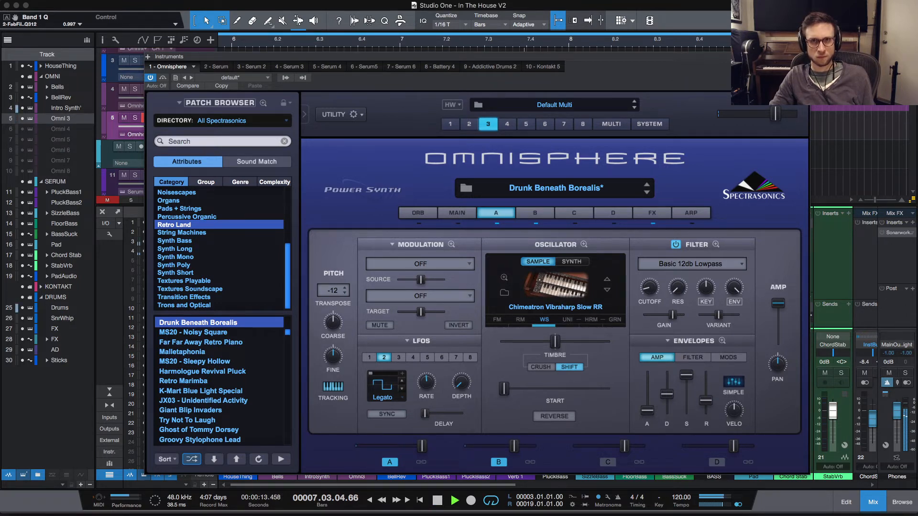
pyautogui.click(803, 57)
pyautogui.press('space')
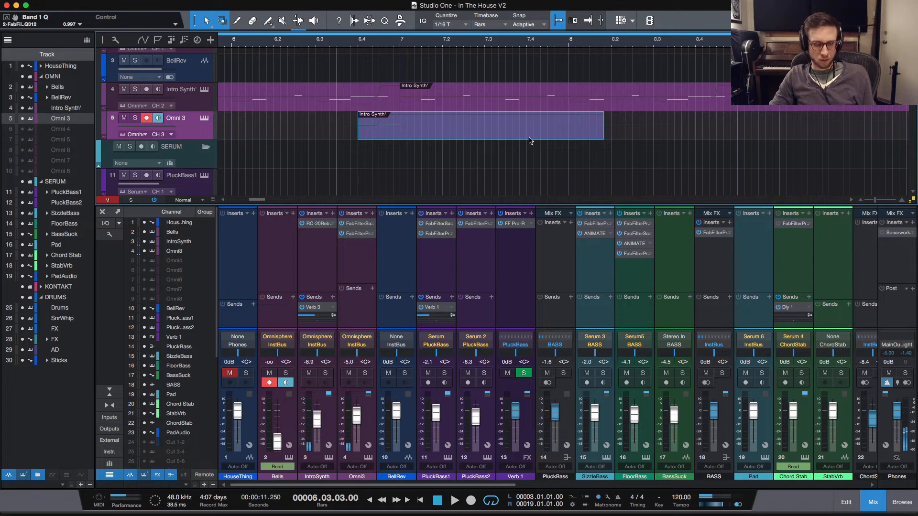
# Step: Extend the end of the Omni 3 clip to bar 11 and bounce it to audio
pyautogui.press('w')
pyautogui.press('w')
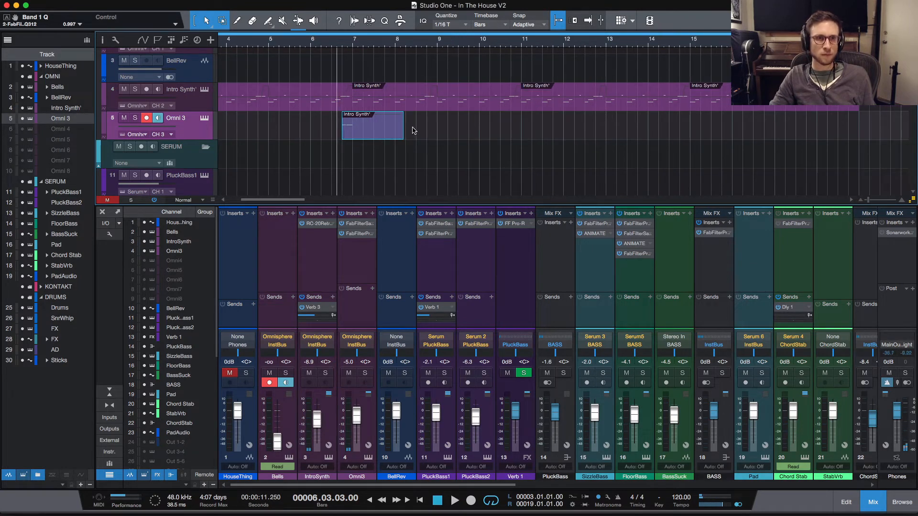
pyautogui.moveTo(403, 130); pyautogui.dragTo(521, 132)
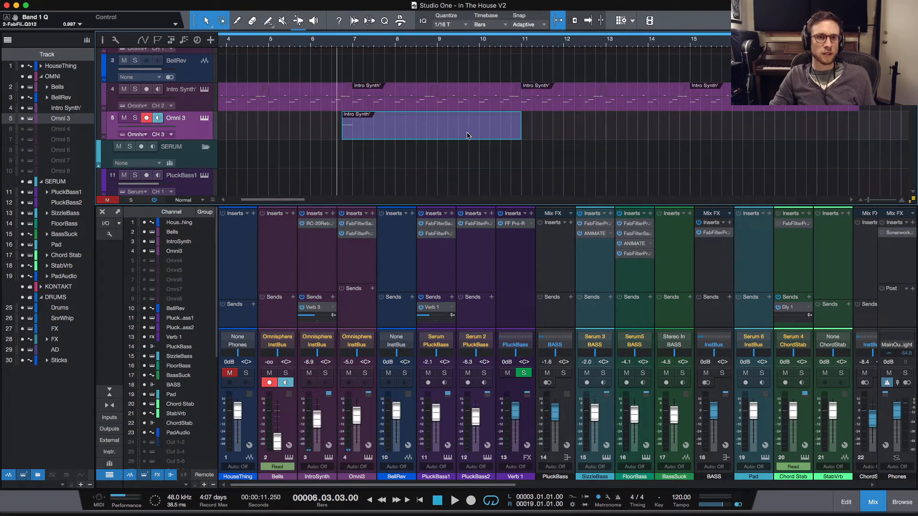
pyautogui.press('super+b')
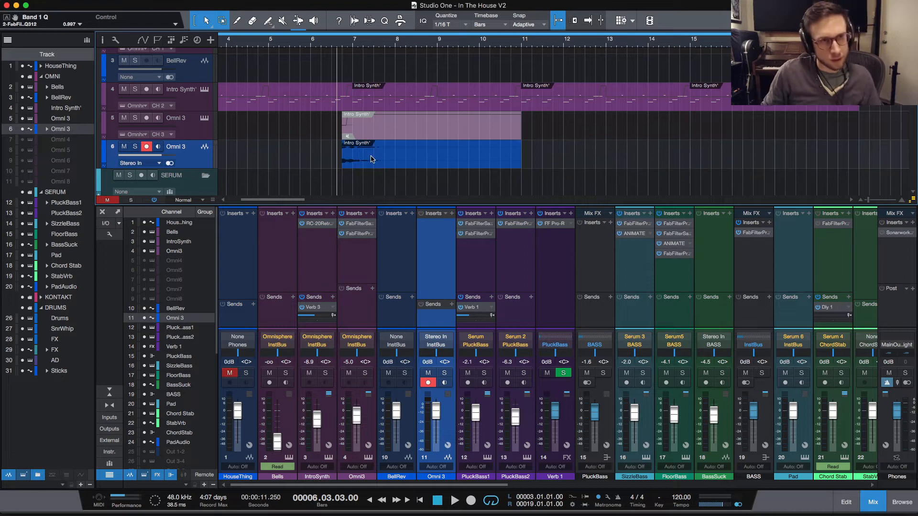
# Step: Place a copy of the bounced Omni 3 audio clip directly before the original and reverse the copy
pyautogui.moveTo(372, 159); pyautogui.dragTo(339, 164)
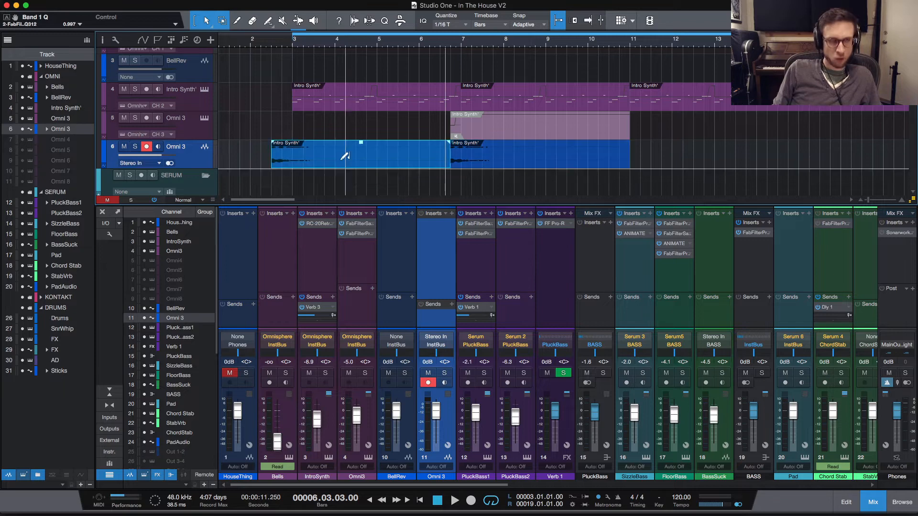
pyautogui.press('super+r')
pyautogui.click(246, 158)
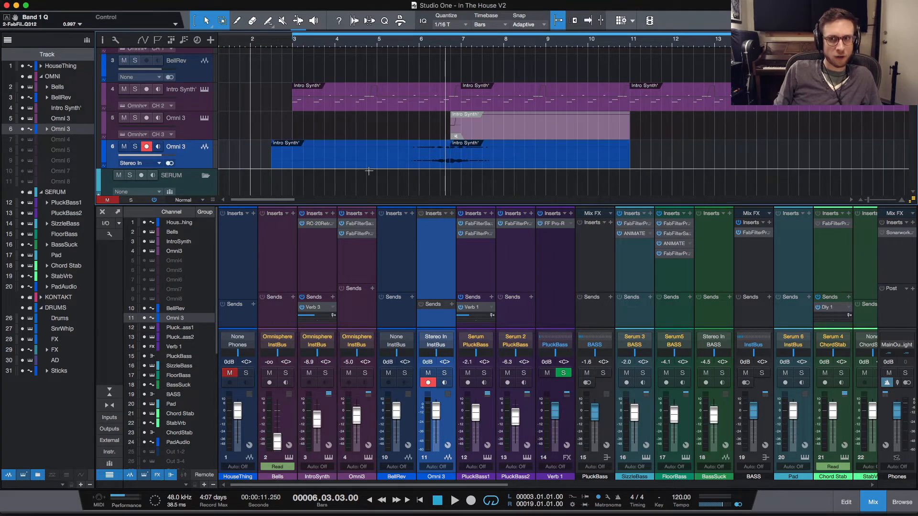
# Step: Trim about half a bar off the reversed clip's end, move it back against the original at 6.4 and play the transition
pyautogui.click(440, 161)
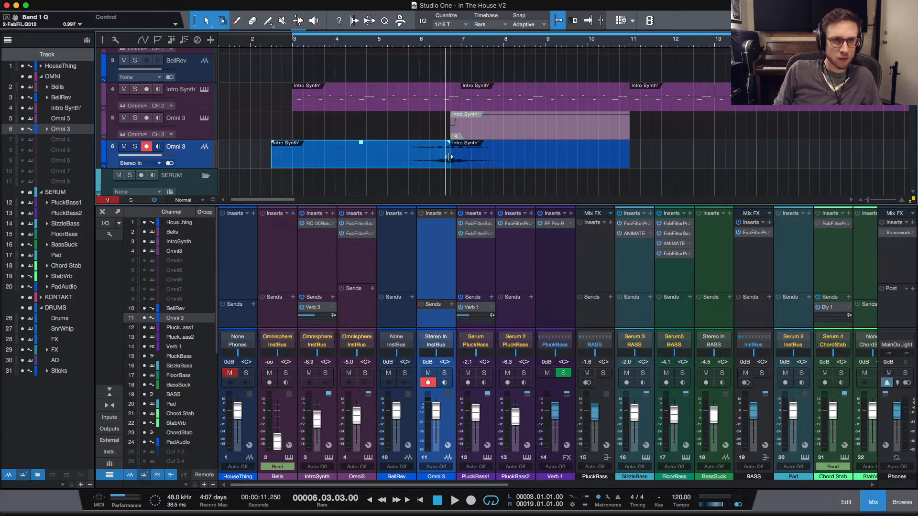
pyautogui.moveTo(449, 157); pyautogui.dragTo(429, 158)
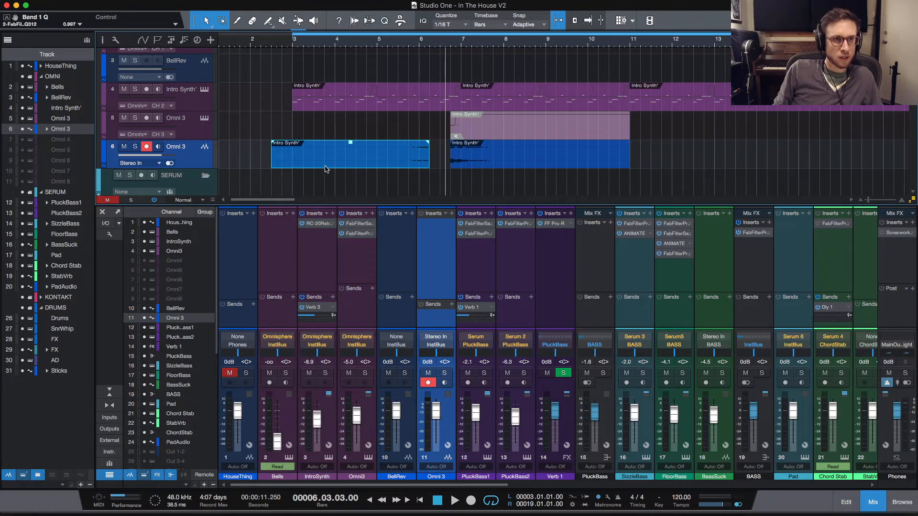
pyautogui.moveTo(325, 167); pyautogui.dragTo(347, 167)
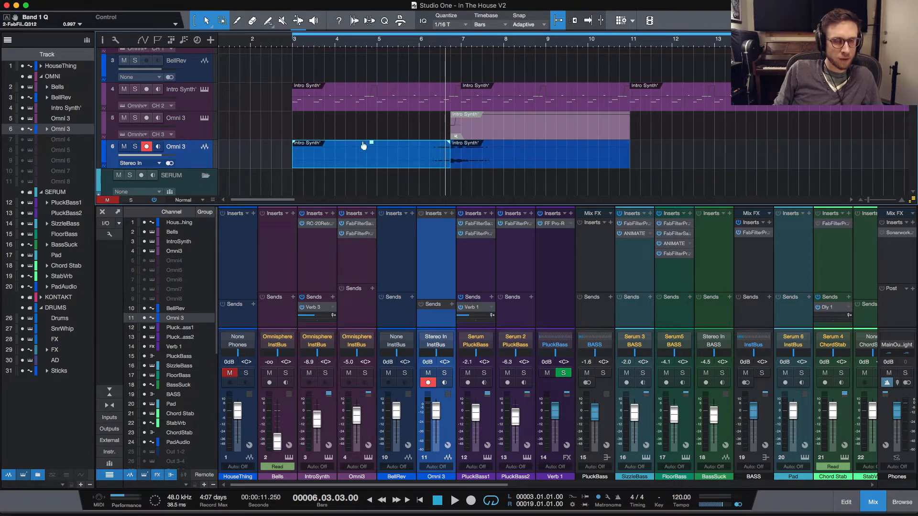
pyautogui.click(416, 44)
pyautogui.press('space')
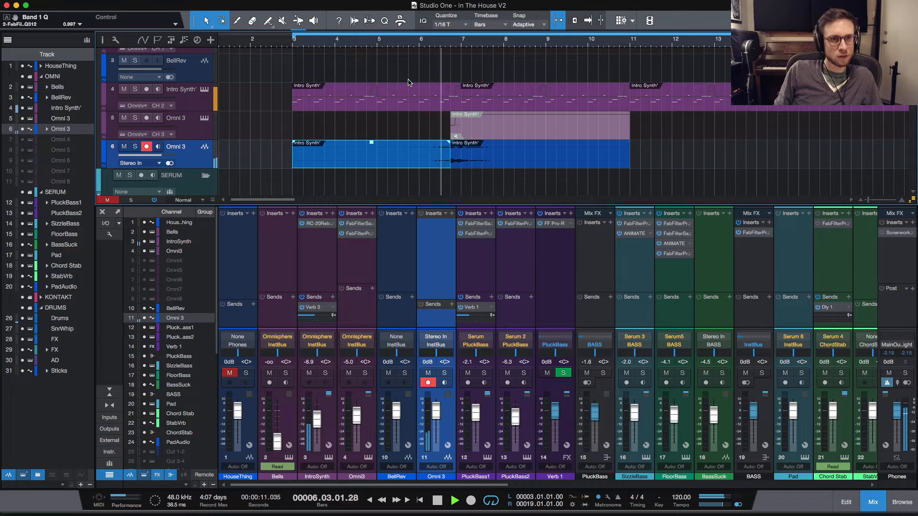
pyautogui.press('space')
# Step: Trim the reversed clip's start to 6.2, add a fade-in across its full length with a slow-starting curve and play it
pyautogui.moveTo(292, 164); pyautogui.dragTo(434, 173)
pyautogui.press('e')
pyautogui.press('e')
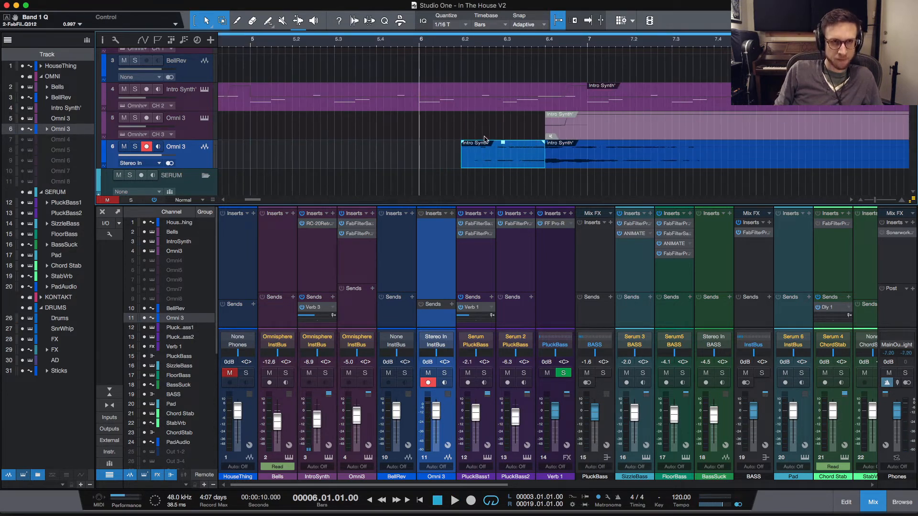
pyautogui.press('e')
pyautogui.moveTo(506, 146); pyautogui.dragTo(672, 156)
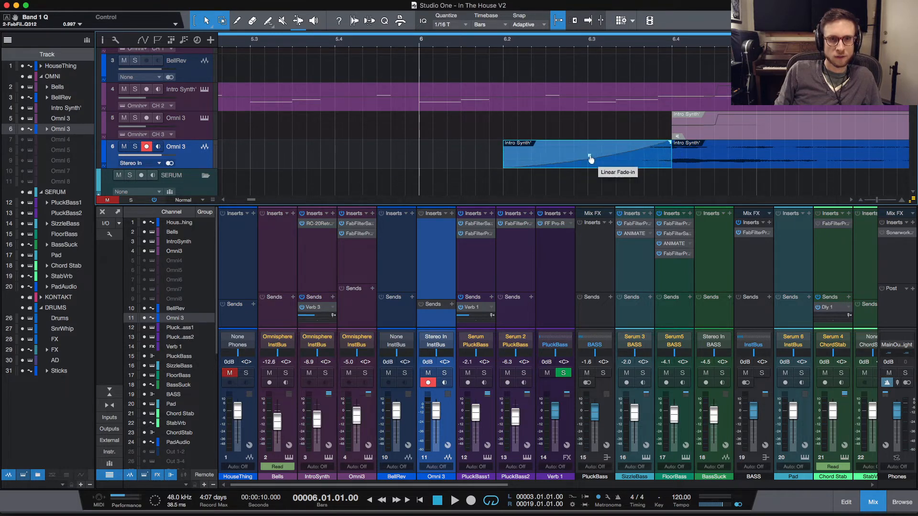
pyautogui.moveTo(591, 155); pyautogui.dragTo(590, 162)
pyautogui.press('space')
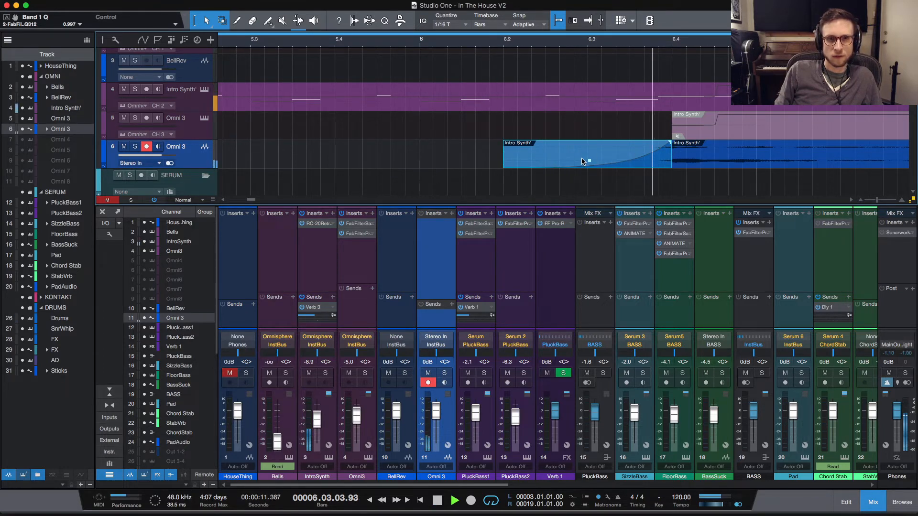
# Step: Replay the faded transition and undo the reversed clip's fade-in
pyautogui.press('space')
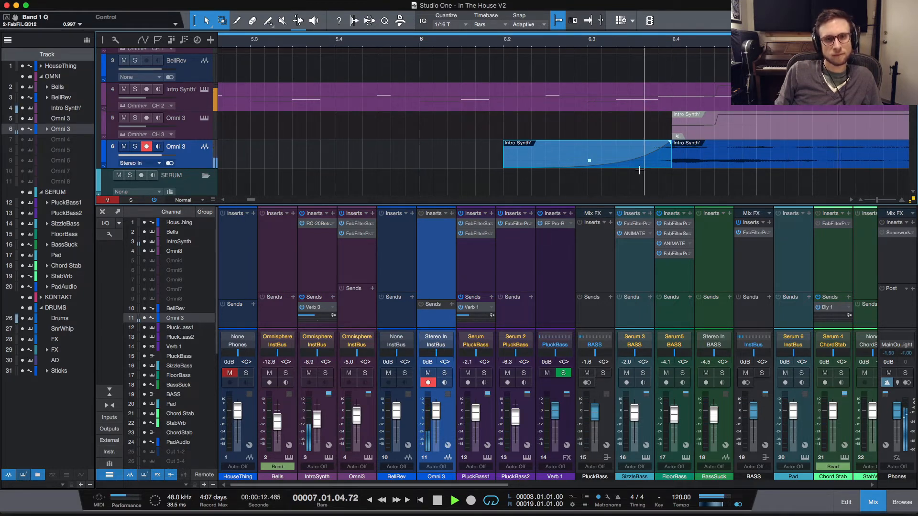
pyautogui.press('space')
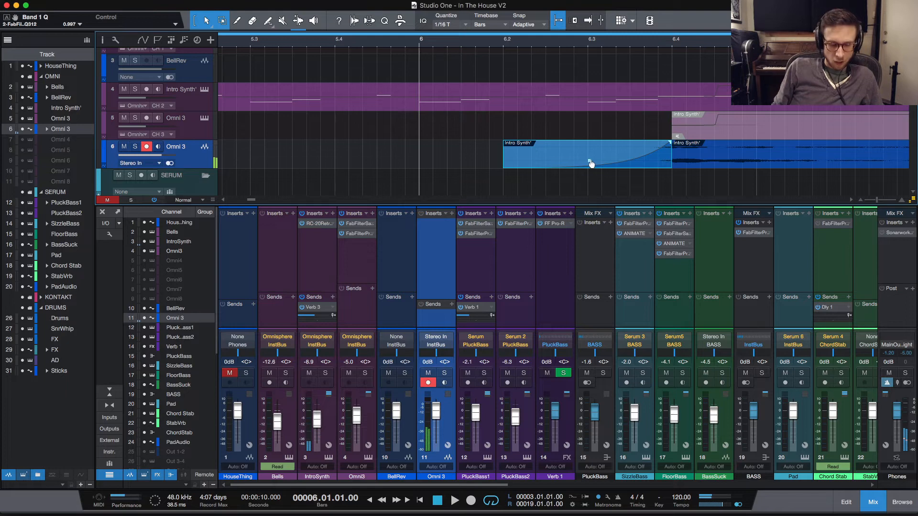
pyautogui.press('super+z')
pyautogui.press('super+z')
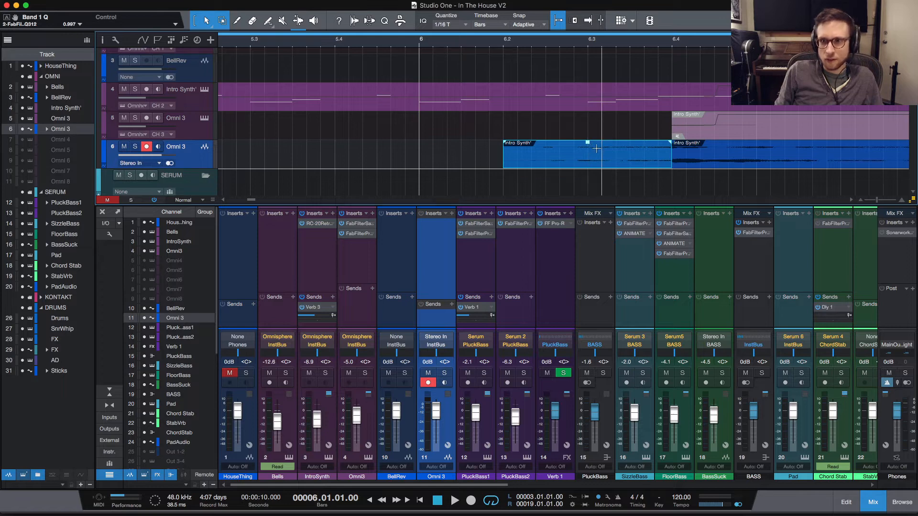
# Step: Play the transition without the fade and split the reversed clip at 6.3
pyautogui.hscroll(5, 605, 170)
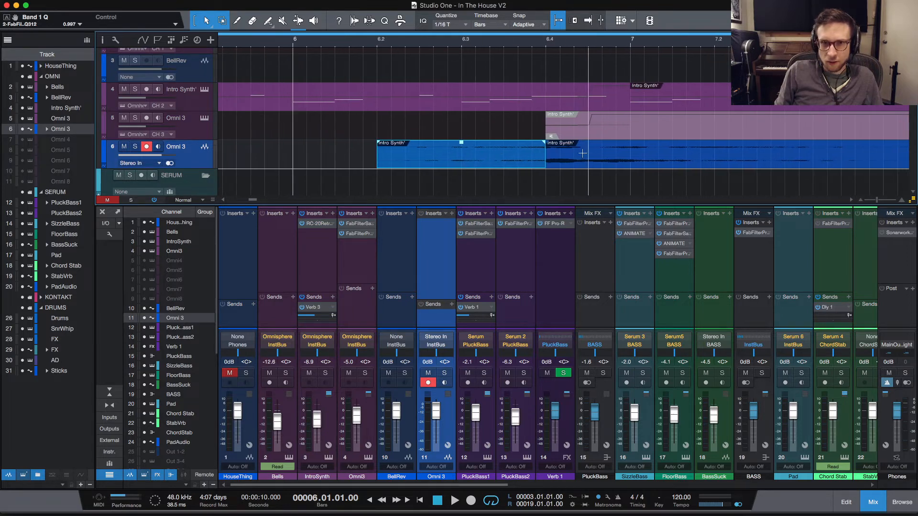
pyautogui.click(357, 45)
pyautogui.press('space')
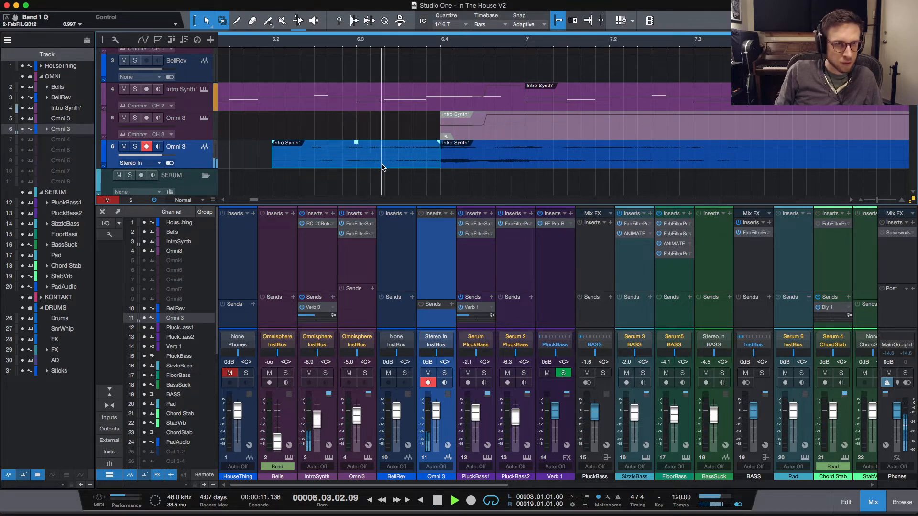
pyautogui.press('space')
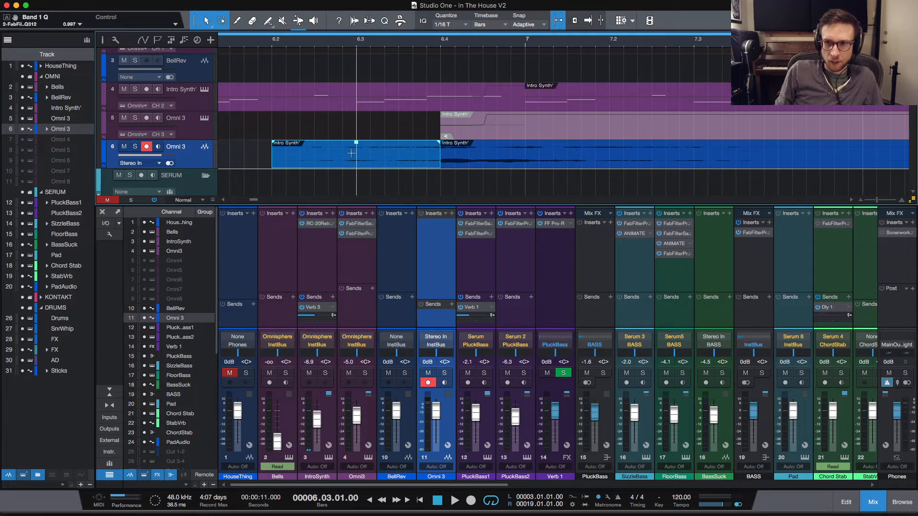
pyautogui.hotkey('alt', 'x')
# Step: Slice the reversed clip between 6.3 and 6.4 into six equal pieces and delete the part before 6.3
pyautogui.hotkey('ctrl', 'space')
pyautogui.hotkey('alt', 'x')
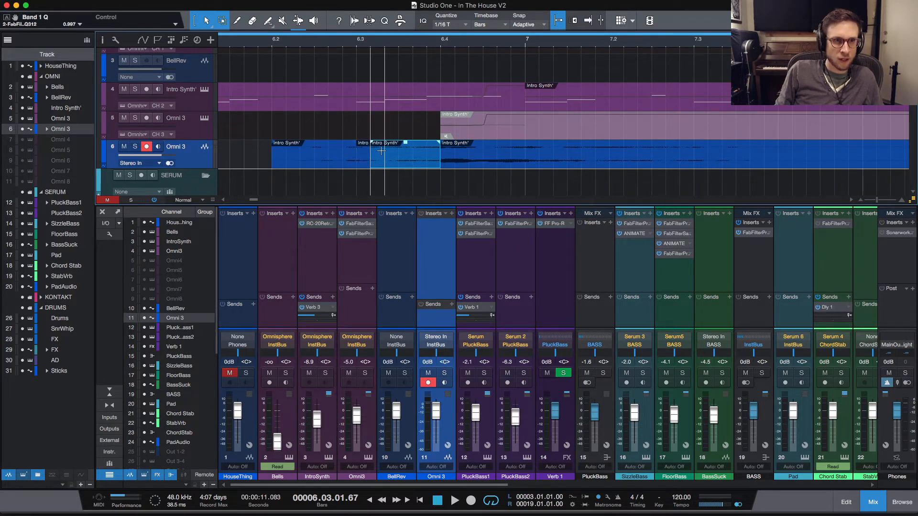
pyautogui.hotkey('ctrl', 'space')
pyautogui.hotkey('alt', 'x')
pyautogui.hotkey('ctrl', 'space')
pyautogui.hotkey('alt', 'x')
pyautogui.hotkey('ctrl', 'space')
pyautogui.hotkey('alt', 'x')
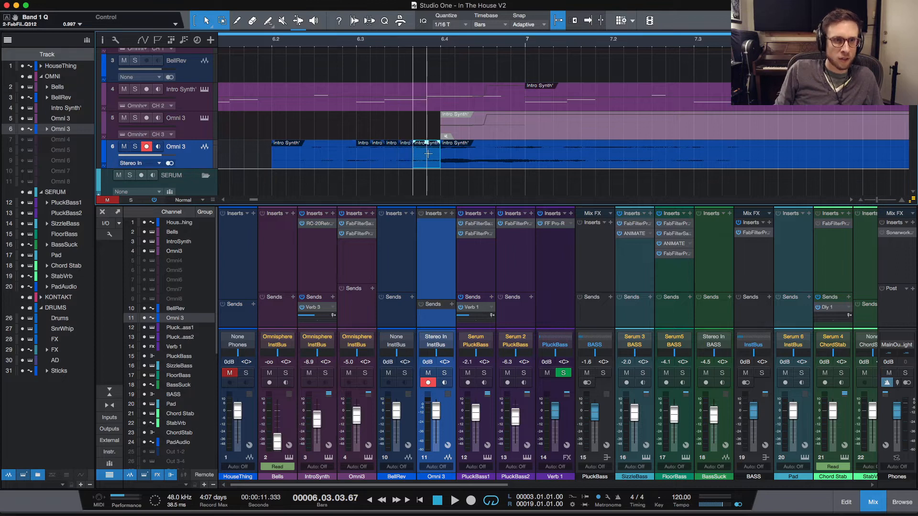
pyautogui.hotkey('ctrl', 'space')
pyautogui.hotkey('alt', 'x')
pyautogui.click(329, 161)
pyautogui.press('Delete')
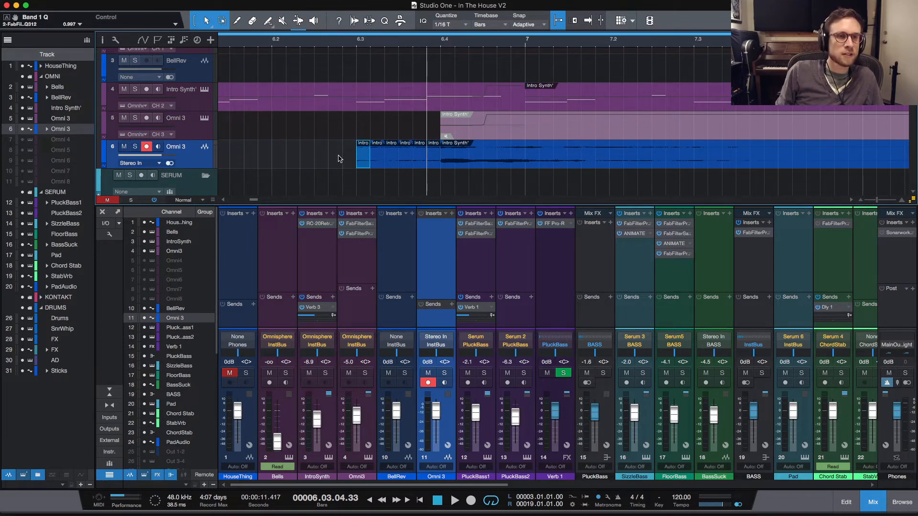
# Step: Shorten all six slices to a length of 0.00.00.43, leaving gaps between them, and play the stutter effect
pyautogui.moveTo(342, 160); pyautogui.dragTo(433, 159)
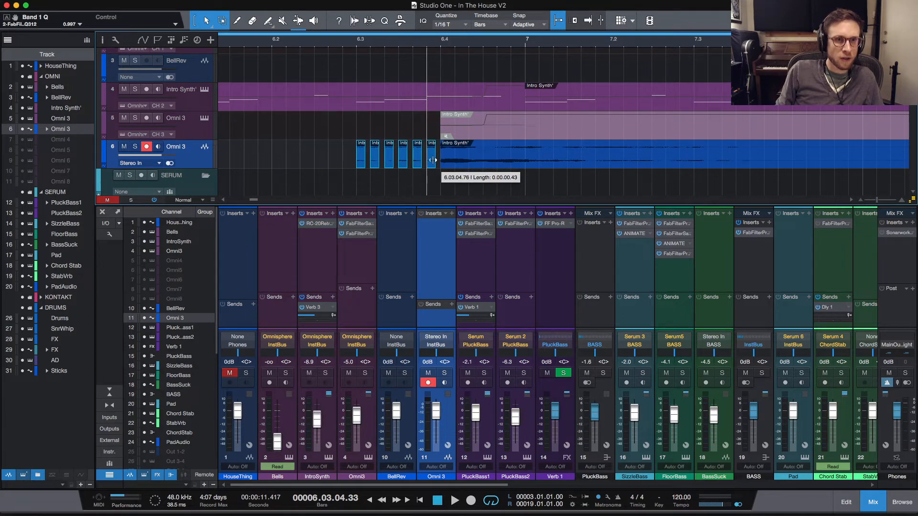
pyautogui.click(328, 43)
pyautogui.press('space')
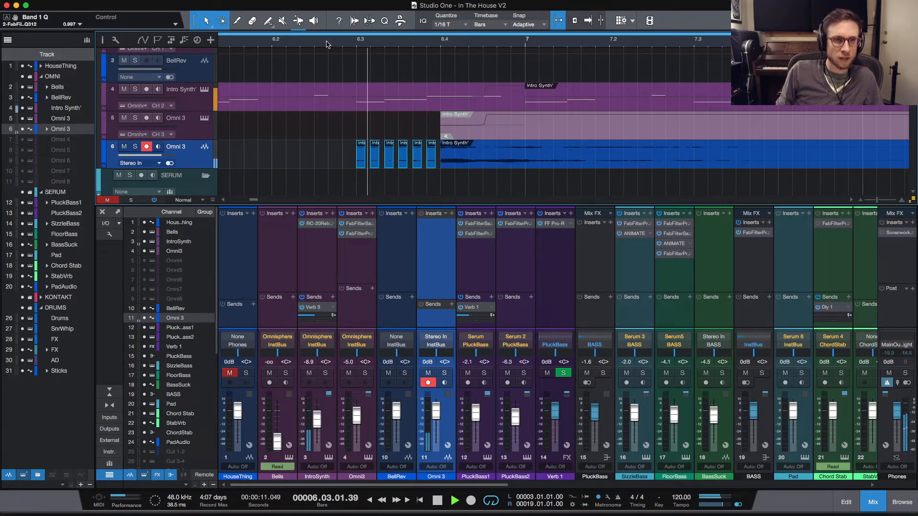
pyautogui.press('space')
pyautogui.press('space')
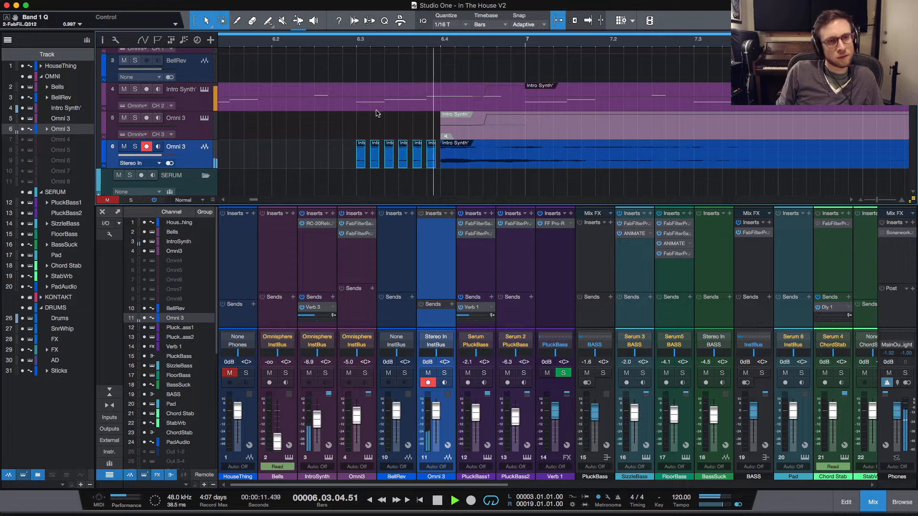
pyautogui.press('space')
pyautogui.press('space')
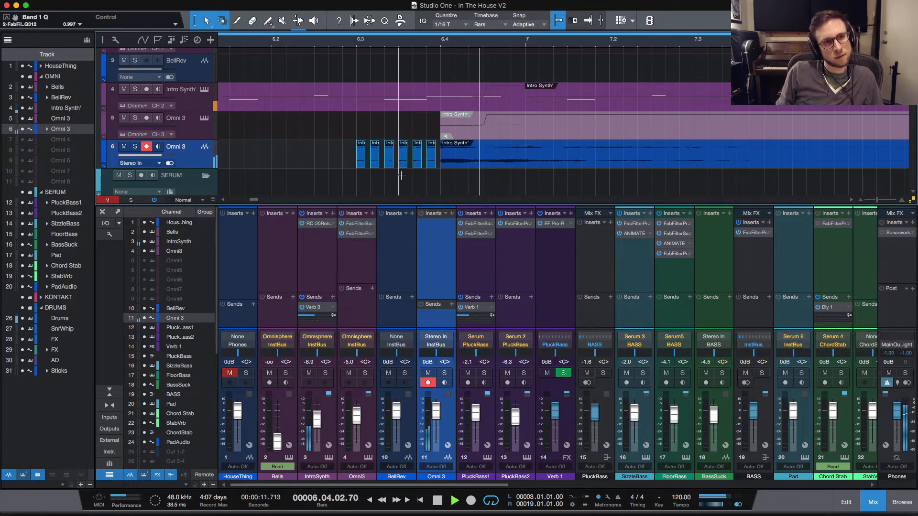
pyautogui.press('space')
pyautogui.click(419, 183)
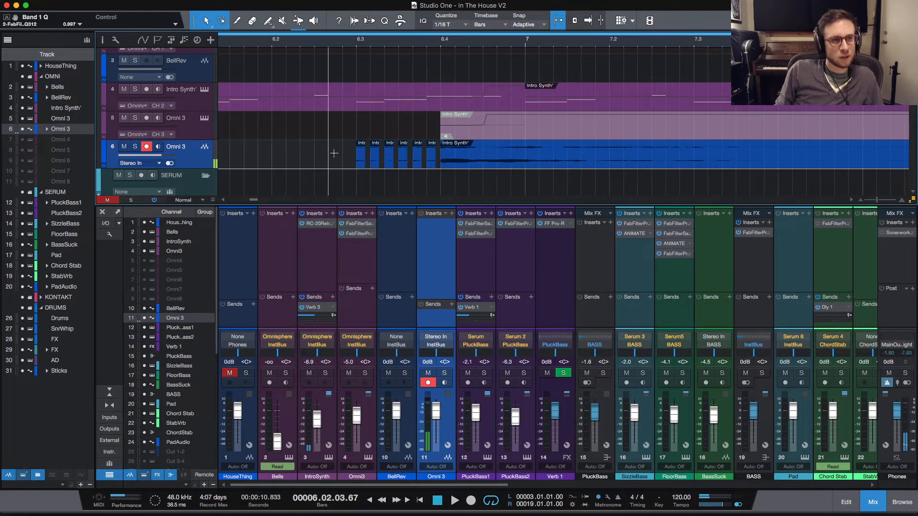
# Step: Undo the stutter edits back to the single split of the reversed clip at 6.3
pyautogui.press('super+z')
pyautogui.press('super+z')
pyautogui.press('Delete')
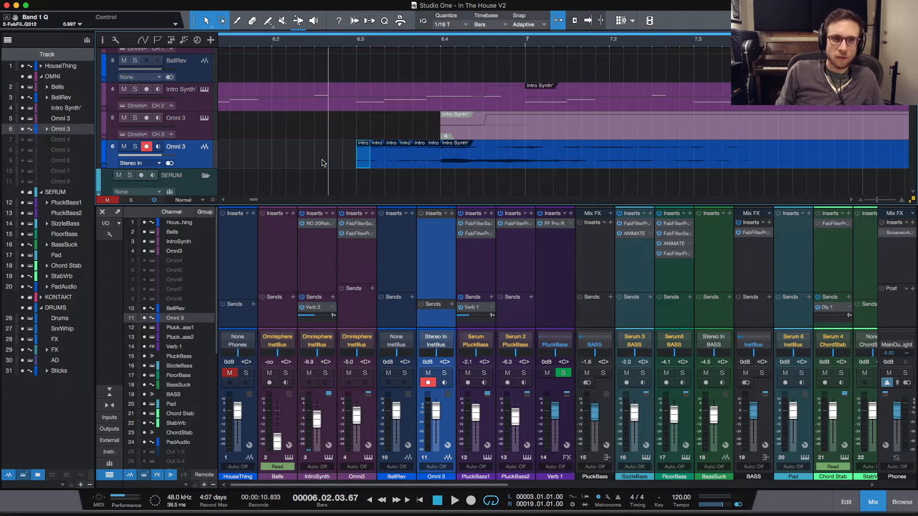
pyautogui.press('super+z')
pyautogui.press('super+z')
pyautogui.press('super+z')
pyautogui.press('super+z')
pyautogui.press('super+z')
pyautogui.press('super+z')
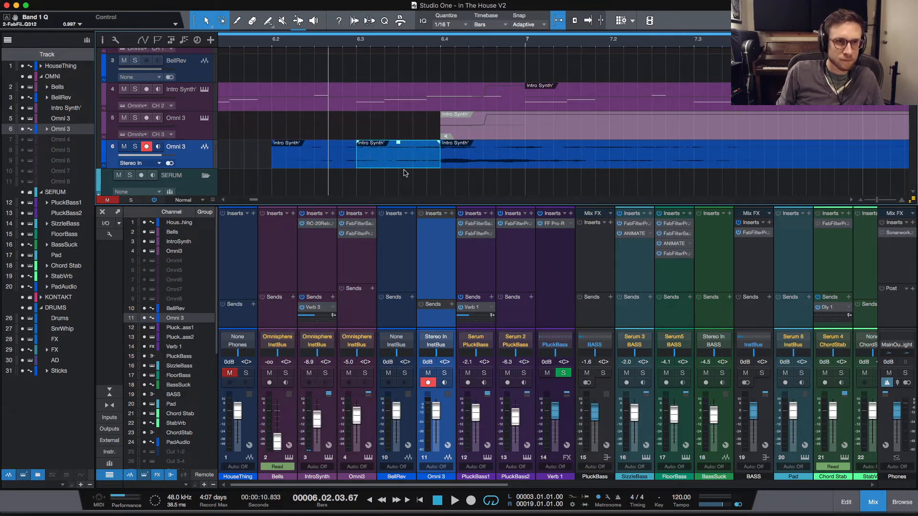
# Step: Delete the reversed clip's part before 6.3, fade in the rest across its full length with a slow-starting curve and play it
pyautogui.click(335, 167)
pyautogui.press('Delete')
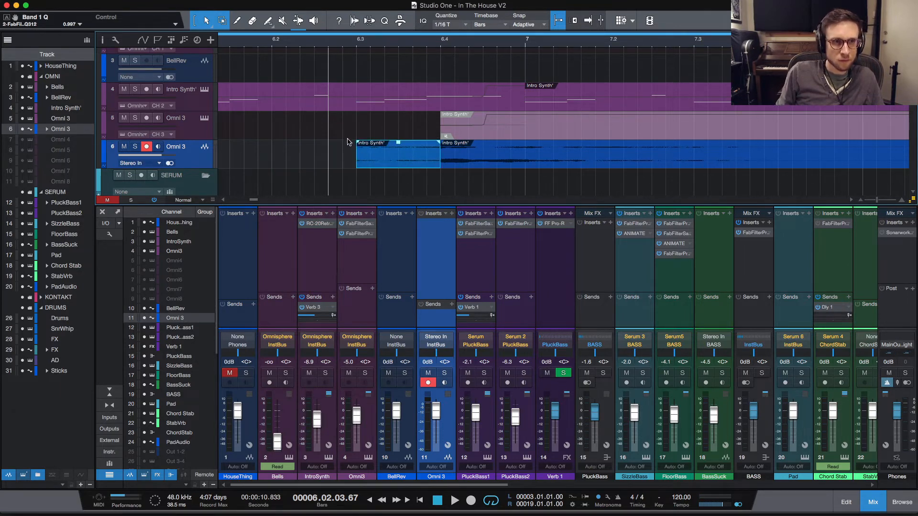
pyautogui.moveTo(358, 145); pyautogui.dragTo(408, 166)
pyautogui.press('space')
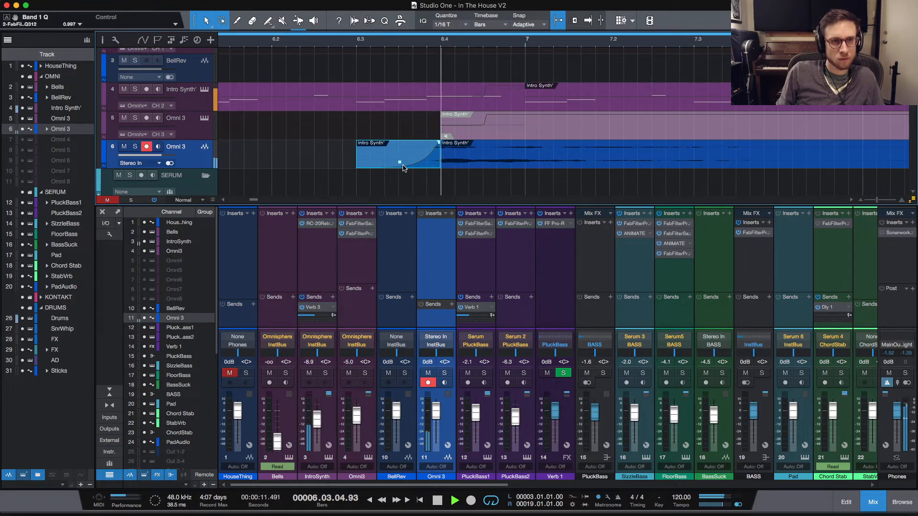
pyautogui.press('space')
# Step: Play the intro from bar 3 through the reversed swell and accent note
pyautogui.press('w')
pyautogui.press('w')
pyautogui.press('w')
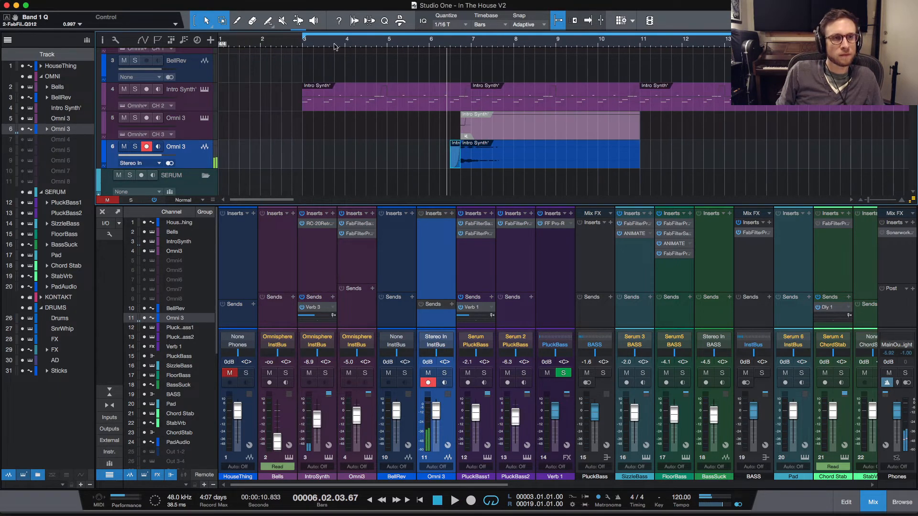
pyautogui.click(303, 46)
pyautogui.press('space')
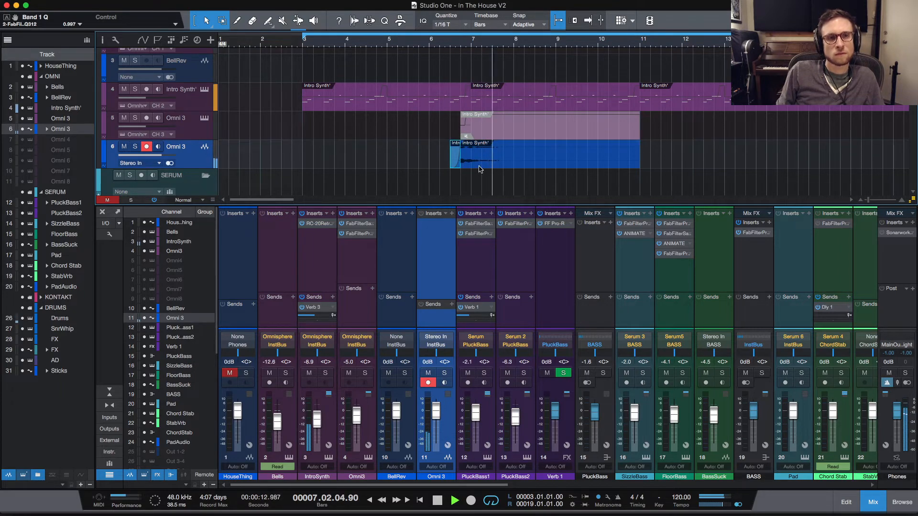
pyautogui.press('space')
# Step: Trim the reversed clip's start to halfway between 6.3 and 6.4 and play the shortened swell
pyautogui.press('e')
pyautogui.press('e')
pyautogui.press('e')
pyautogui.hscroll(10, 630, 151)
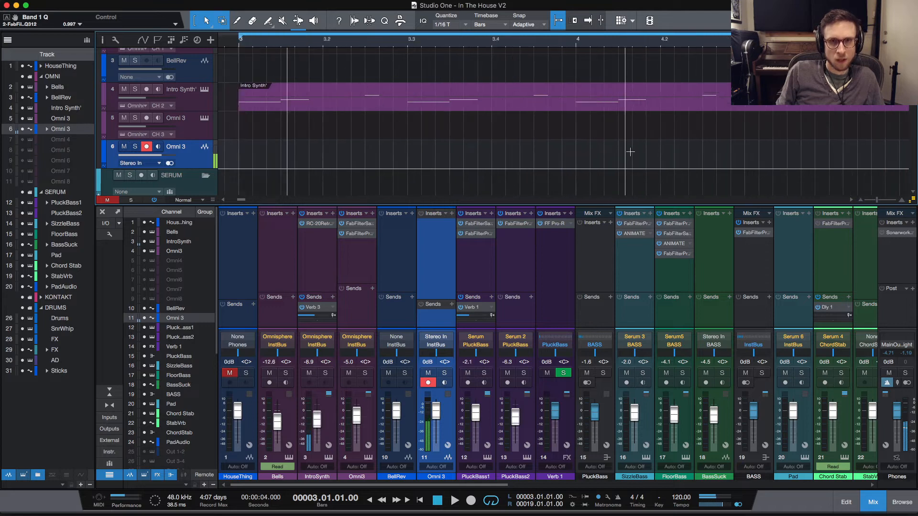
pyautogui.hscroll(6, 608, 153)
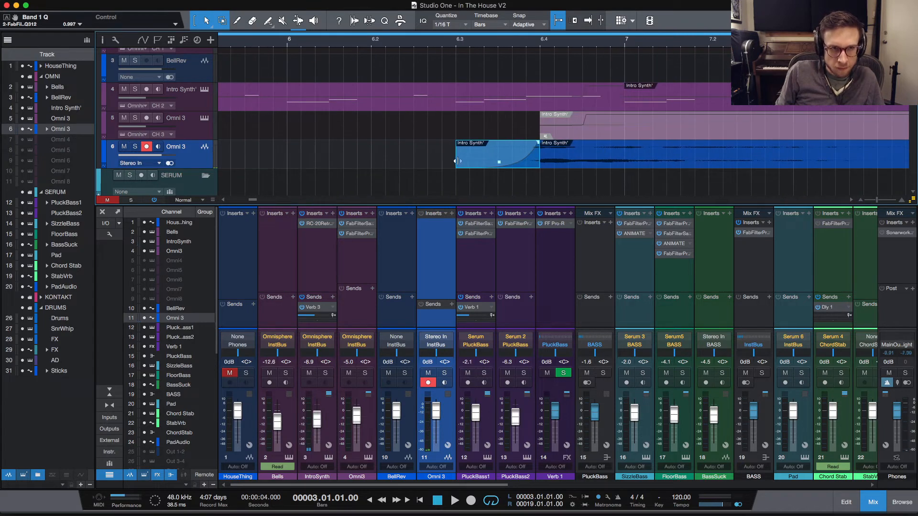
pyautogui.moveTo(457, 161); pyautogui.dragTo(497, 161)
pyautogui.click(483, 47)
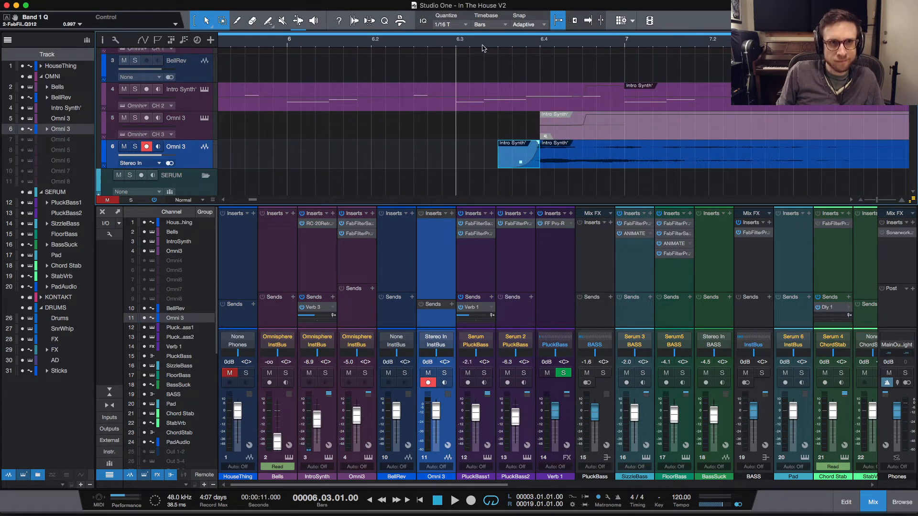
pyautogui.press('space')
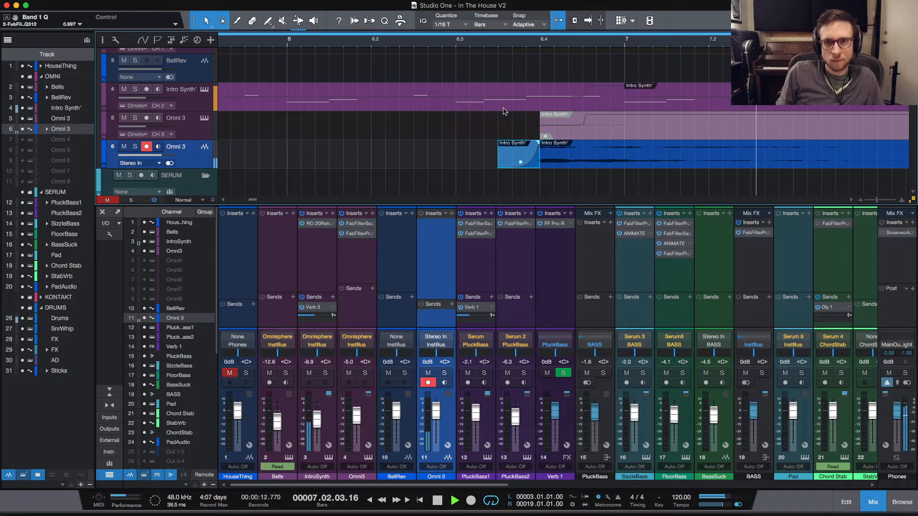
pyautogui.press('space')
pyautogui.press('space')
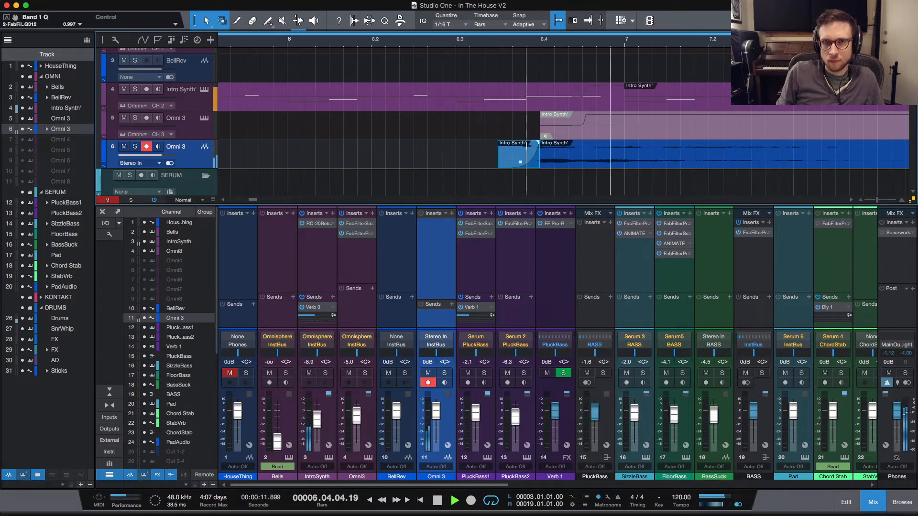
pyautogui.press('space')
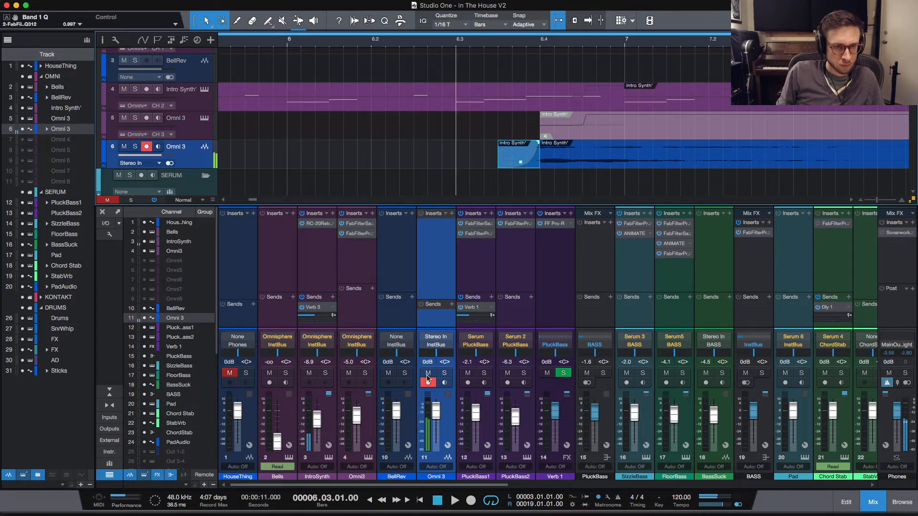
# Step: Lower the bounced Omni 3 audio channel's volume to -7.4 dB while replaying the transition from 6.3
pyautogui.press('space')
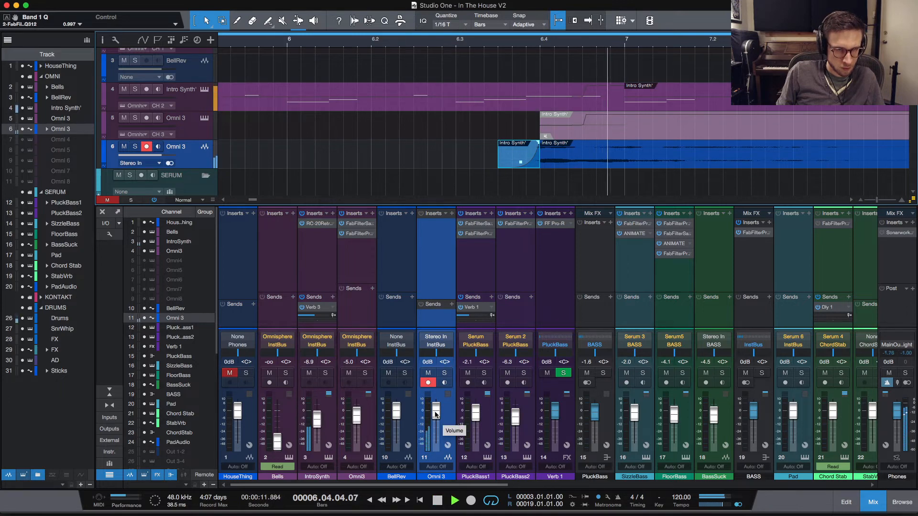
pyautogui.press('space')
pyautogui.moveTo(436, 414); pyautogui.dragTo(437, 419)
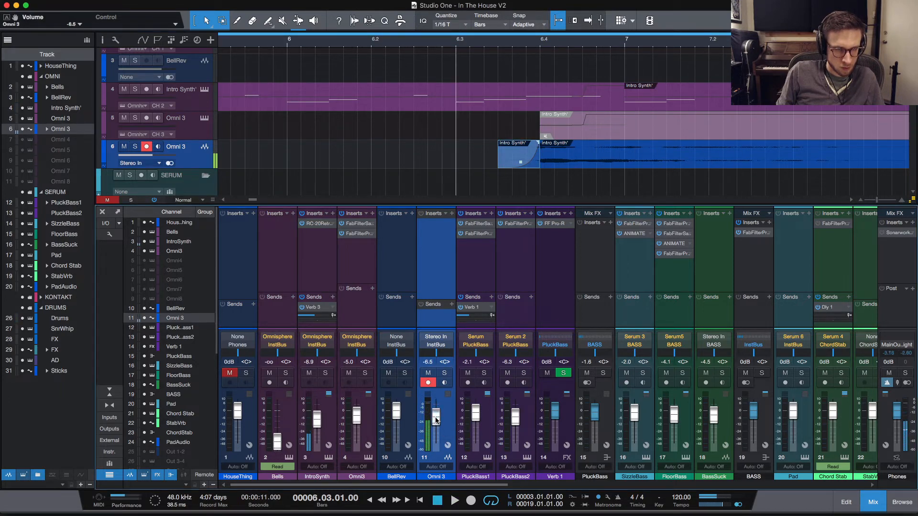
pyautogui.press('space')
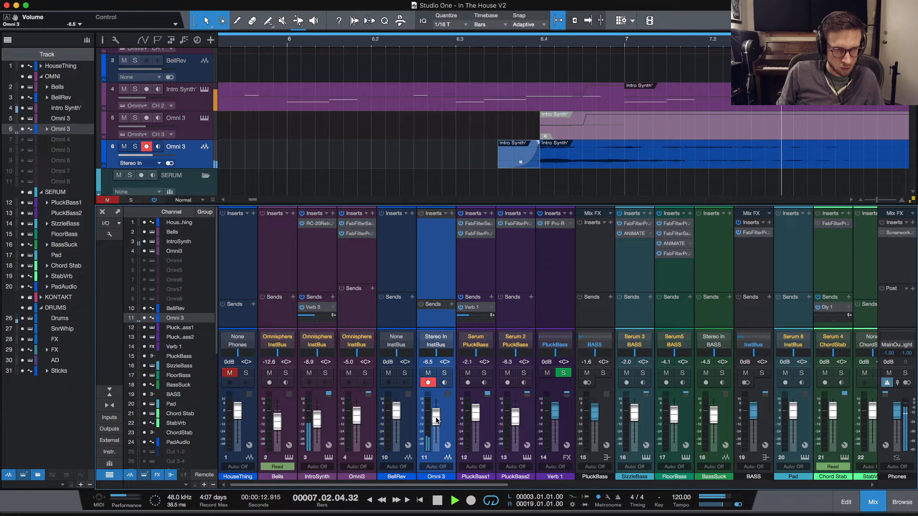
pyautogui.press('space')
pyautogui.press('space')
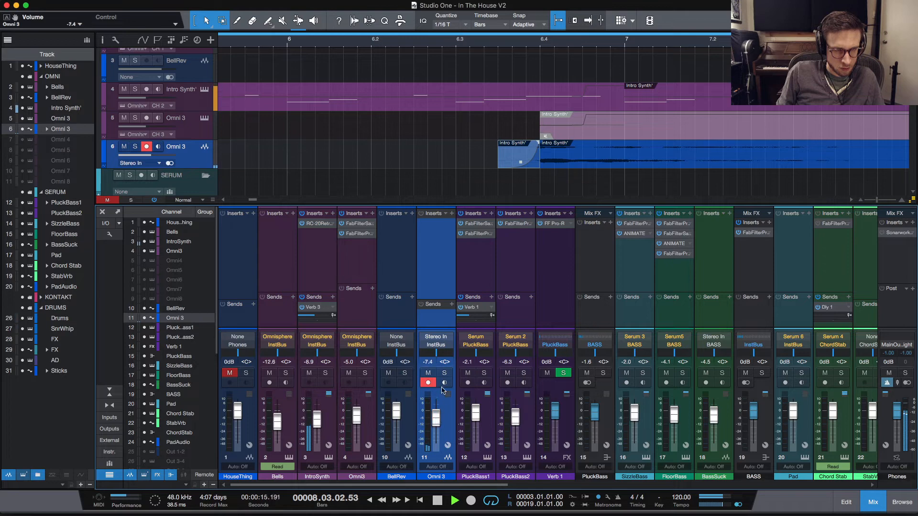
pyautogui.press('space')
pyautogui.press('space')
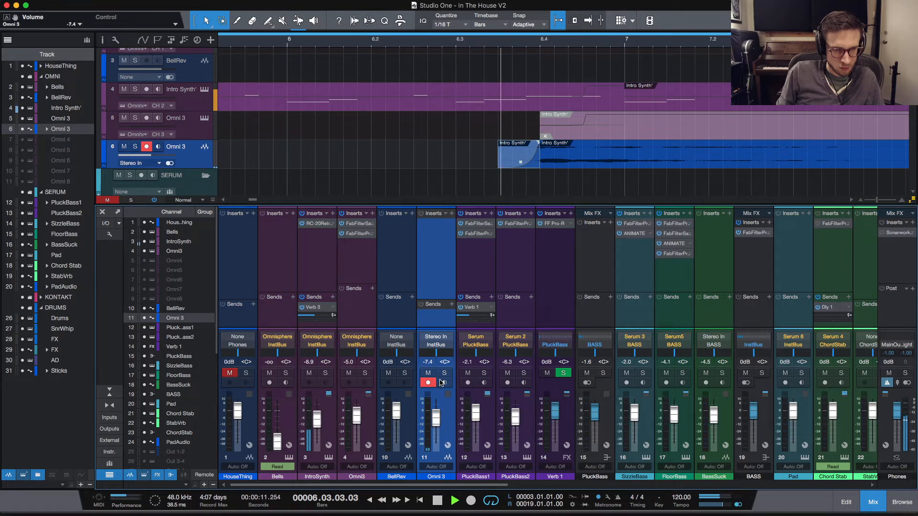
pyautogui.click(456, 179)
pyautogui.press('w')
pyautogui.press('w')
pyautogui.press('w')
pyautogui.press('w')
pyautogui.press('space')
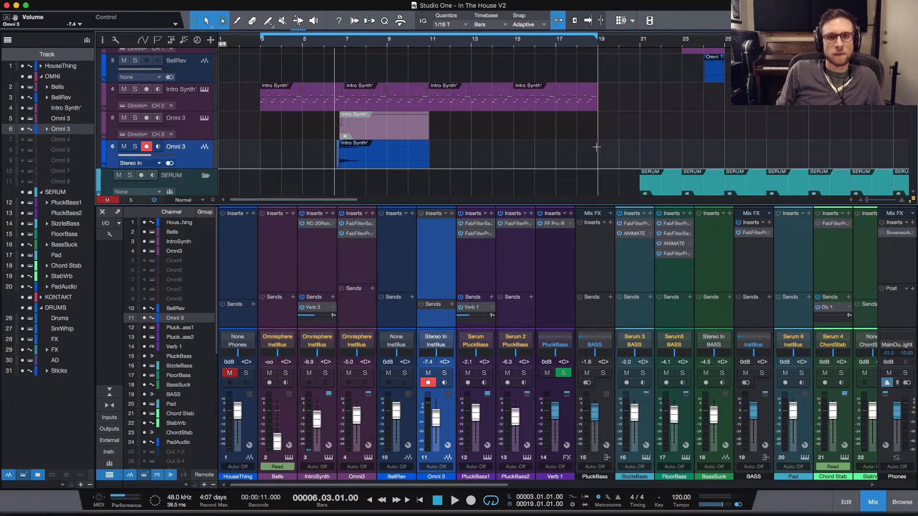
# Step: Clear the name of the bounced Omni 3 audio track and select the Omni 3 instrument track
pyautogui.scroll(-2, 471, 177)
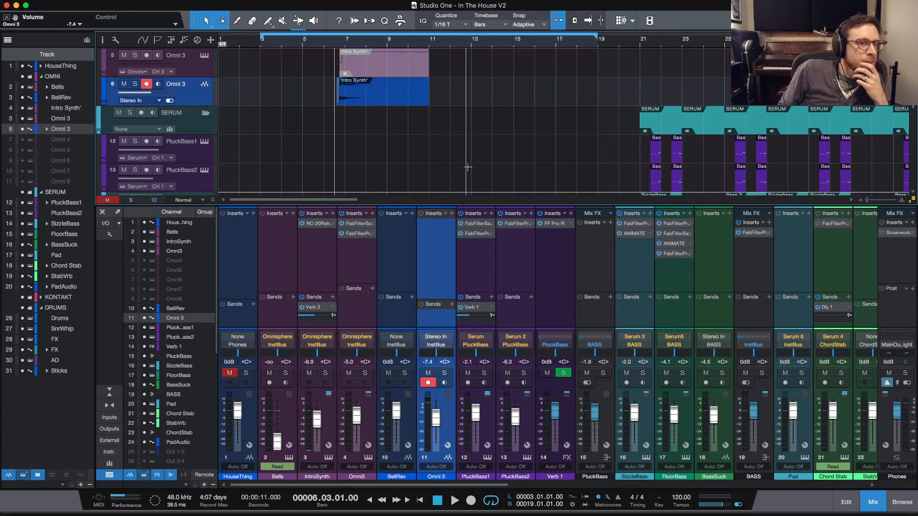
pyautogui.scroll(-1, 157, 55)
pyautogui.doubleClick(175, 82)
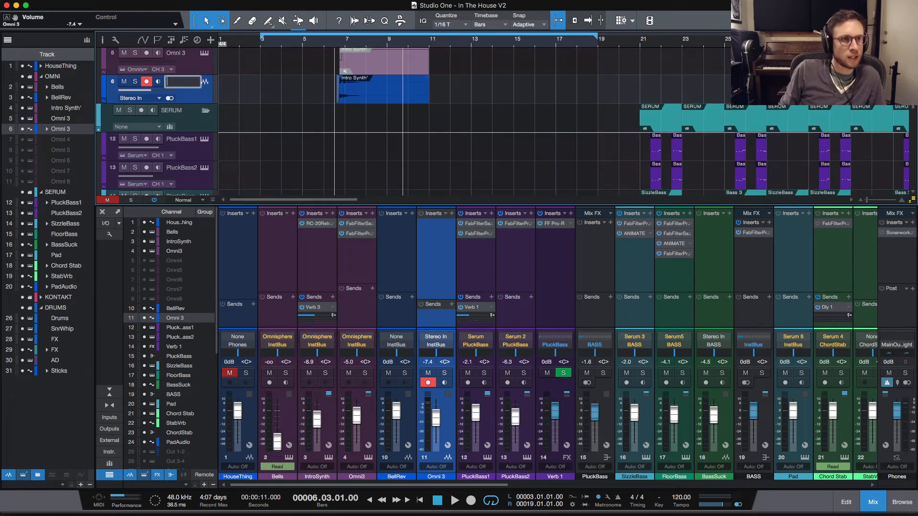
pyautogui.scroll(4, 503, 108)
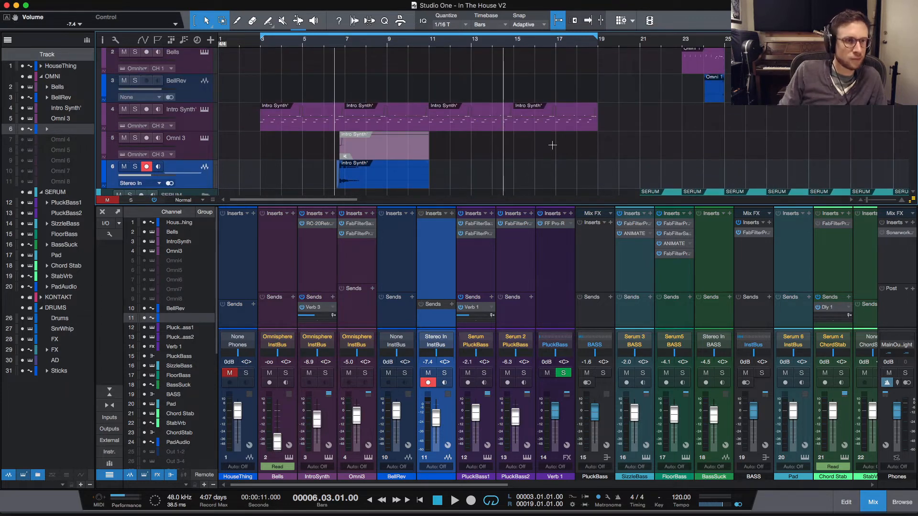
pyautogui.click(204, 152)
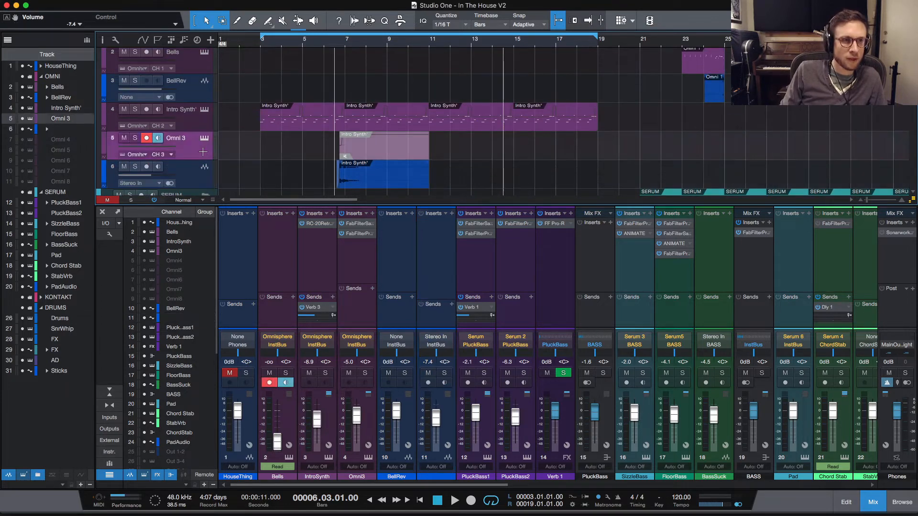
# Step: Select the FX instrument track in the DRUMS folder
pyautogui.scroll(-10, 392, 142)
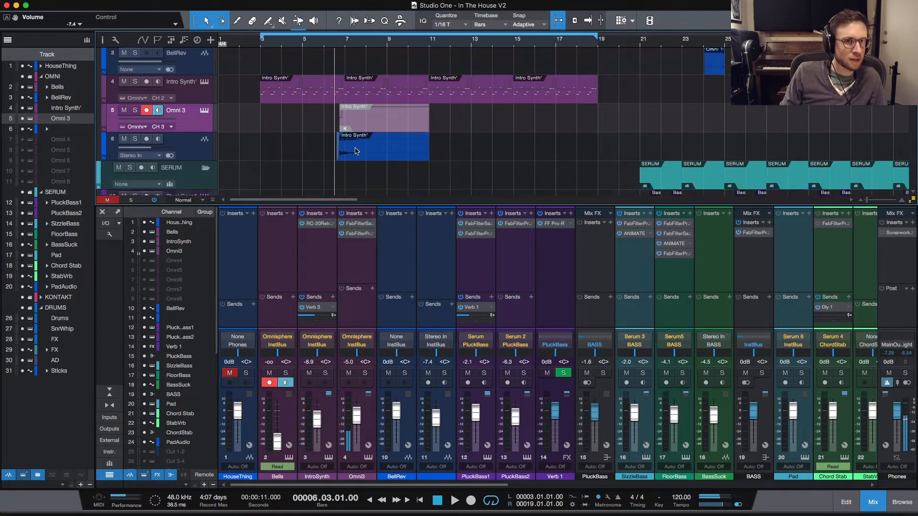
pyautogui.scroll(-3, 365, 147)
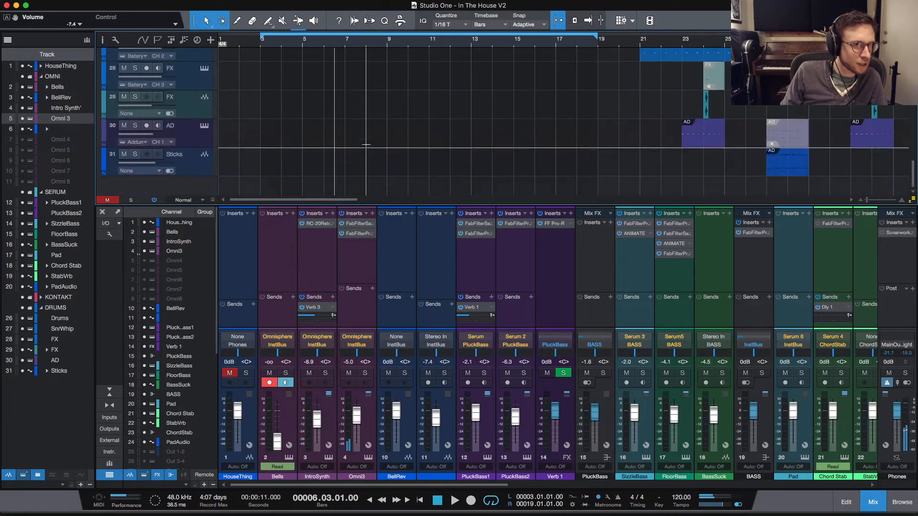
pyautogui.scroll(2, 366, 147)
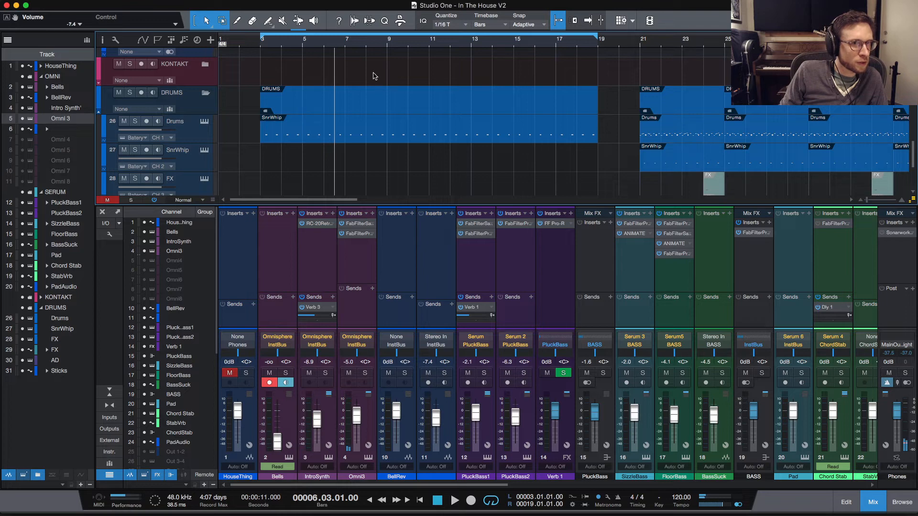
pyautogui.scroll(-5, 370, 89)
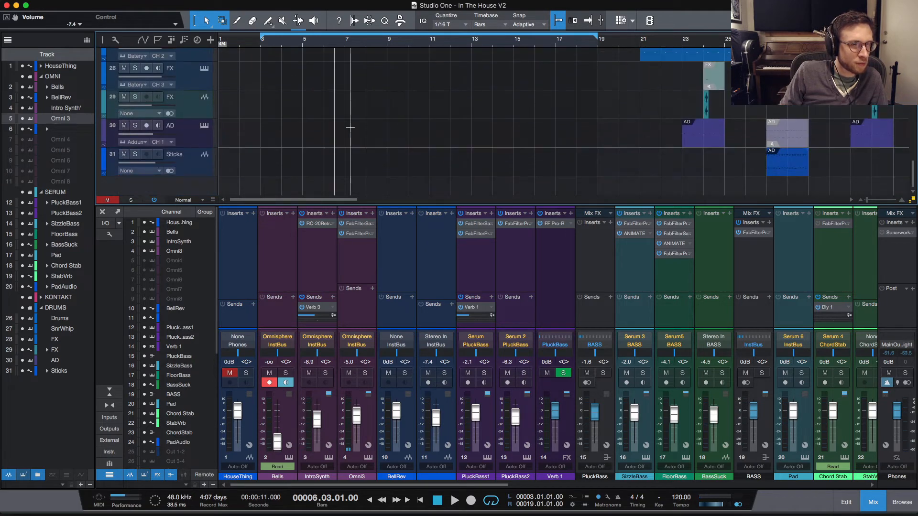
pyautogui.scroll(3, 365, 110)
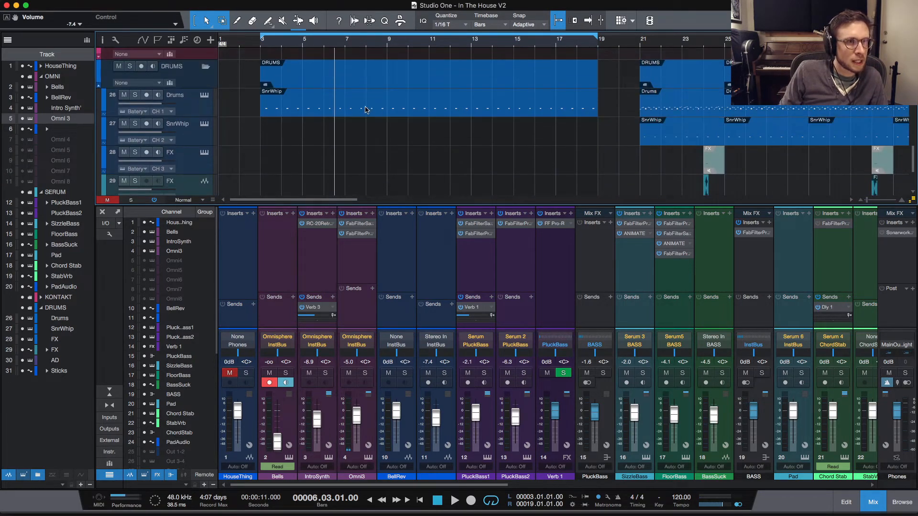
pyautogui.scroll(1, 365, 109)
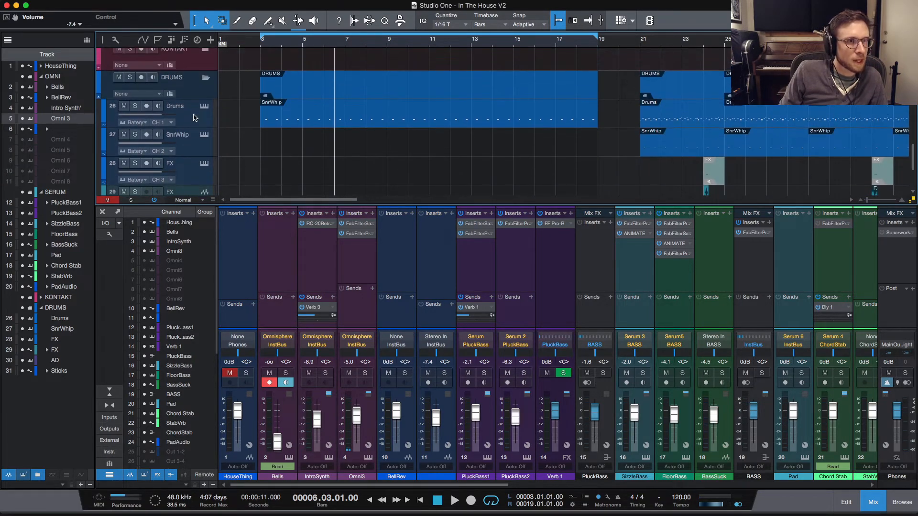
pyautogui.click(193, 174)
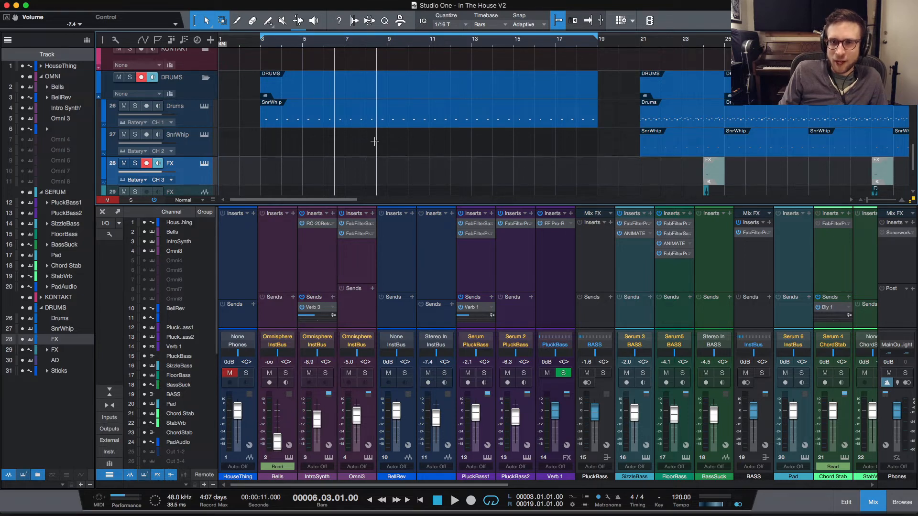
# Step: Look through the arrangement from the OMNI and SERUM tracks down to the DRUMS tracks, examining the intro's layers
pyautogui.scroll(10, 380, 143)
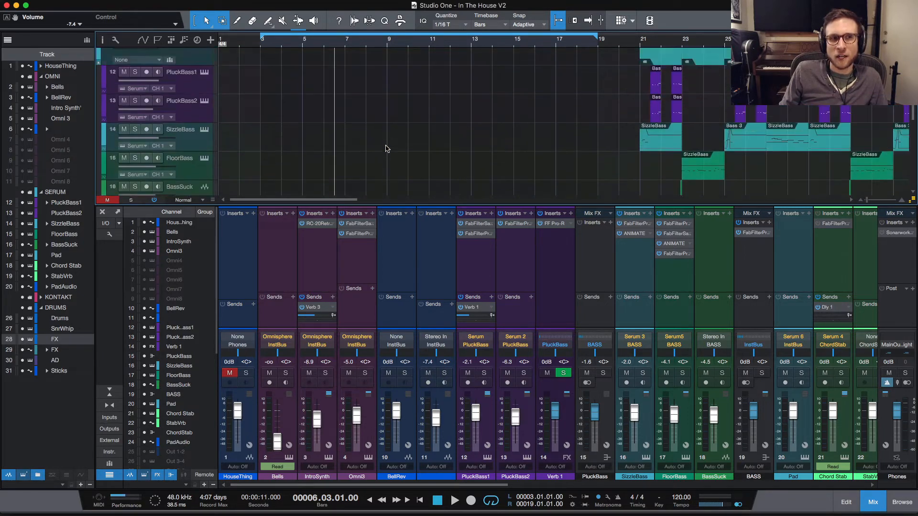
pyautogui.scroll(2, 386, 149)
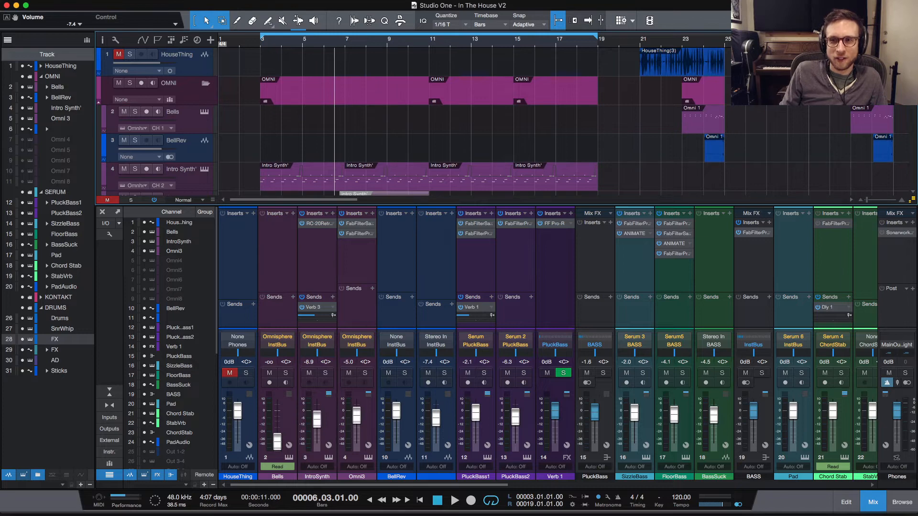
pyautogui.scroll(-5, 439, 115)
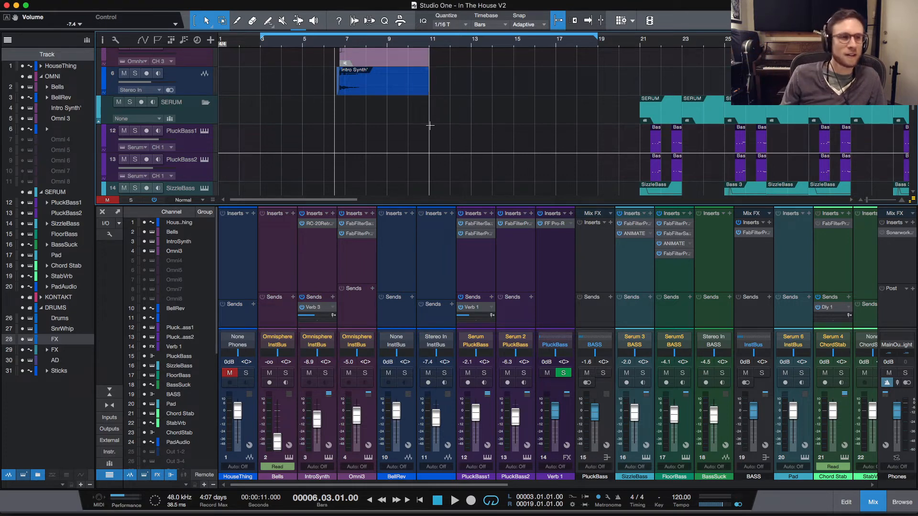
pyautogui.scroll(5, 381, 134)
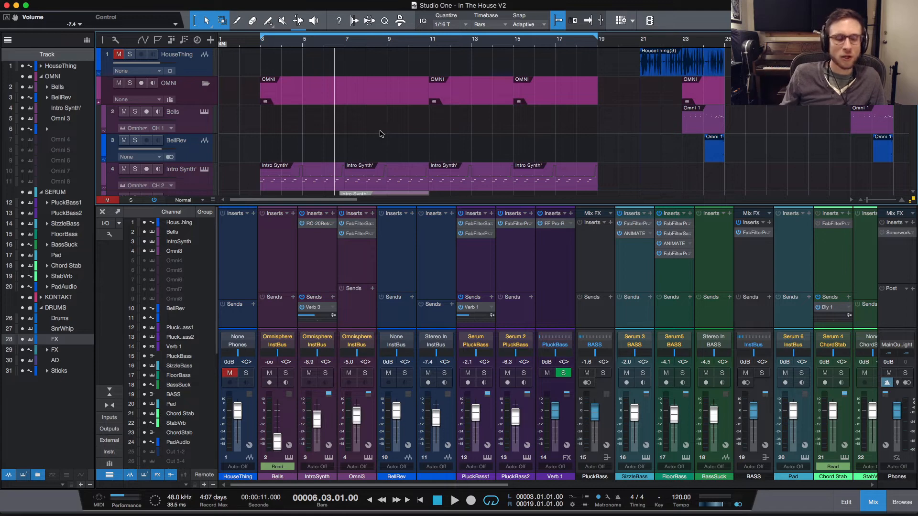
pyautogui.scroll(-10, 394, 128)
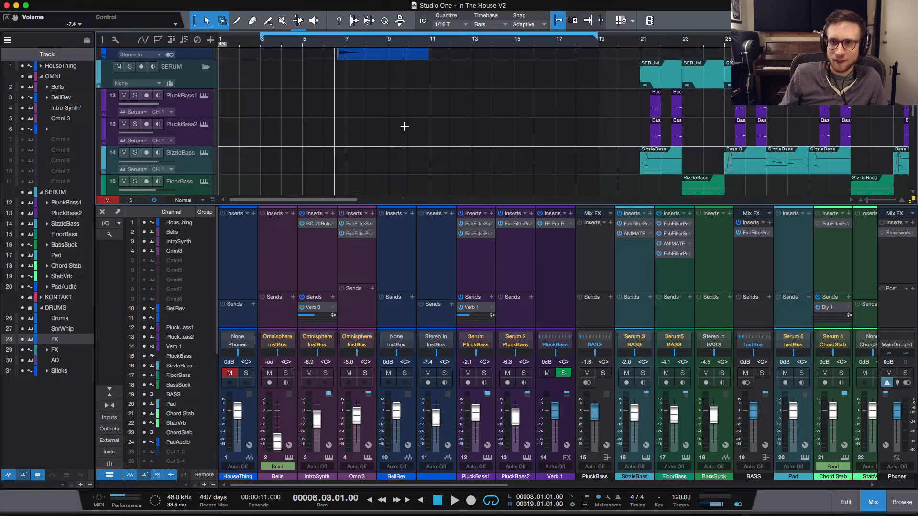
pyautogui.scroll(-10, 405, 126)
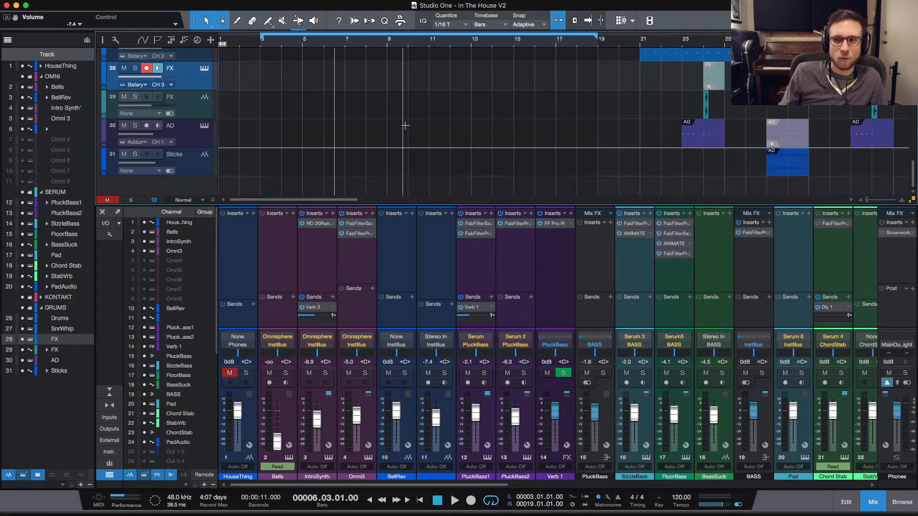
pyautogui.scroll(6, 405, 125)
pyautogui.scroll(8, 405, 125)
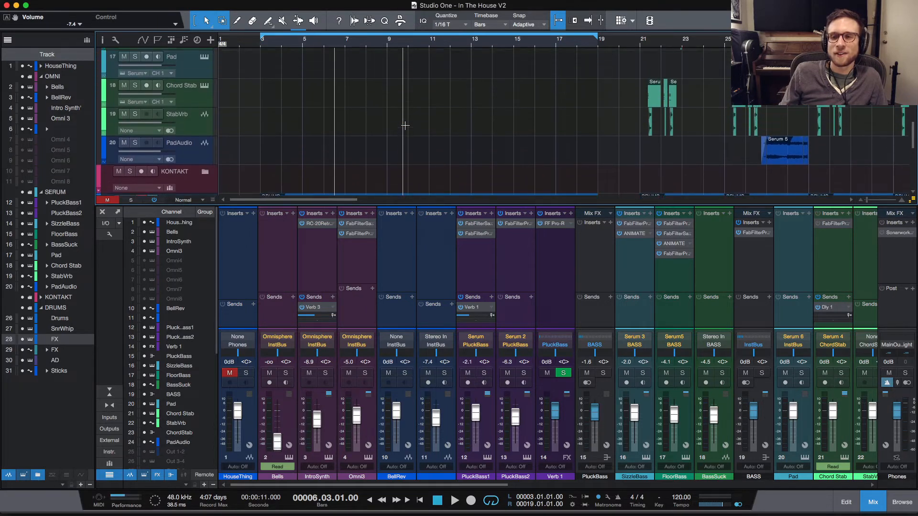
pyautogui.scroll(-10, 405, 125)
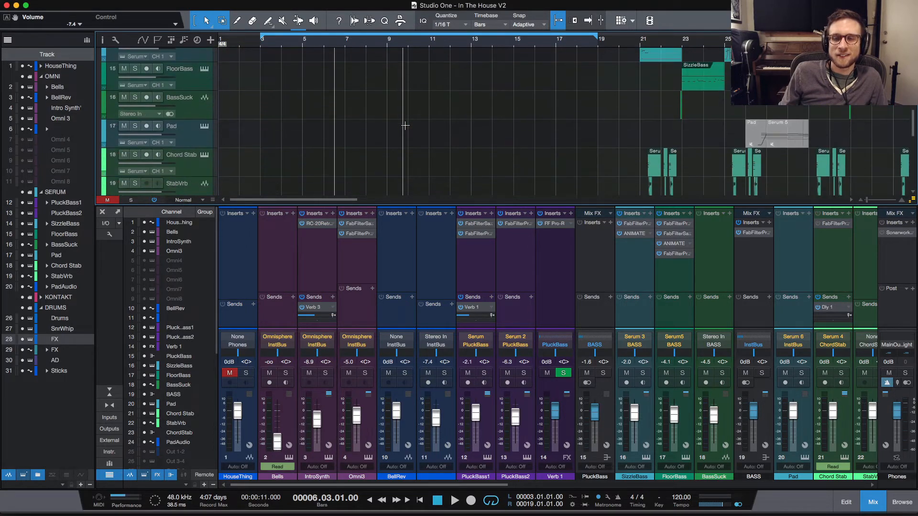
pyautogui.scroll(2, 405, 126)
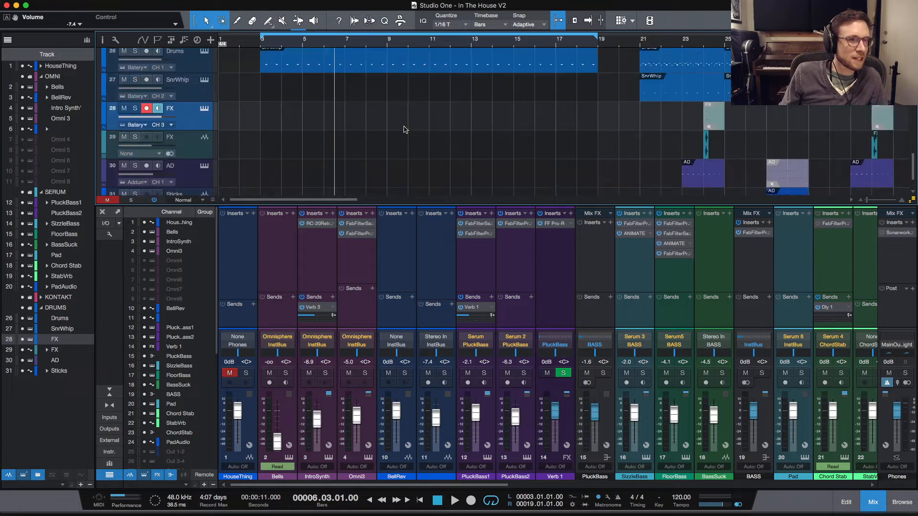
pyautogui.scroll(2, 400, 130)
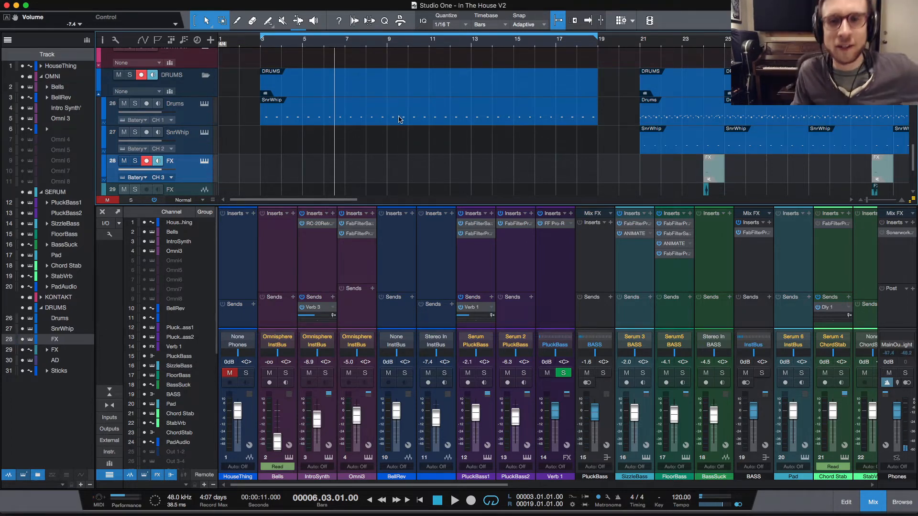
# Step: Play the section from bar 23 twice to hear the existing FX sound
pyautogui.click(681, 46)
pyautogui.press('space')
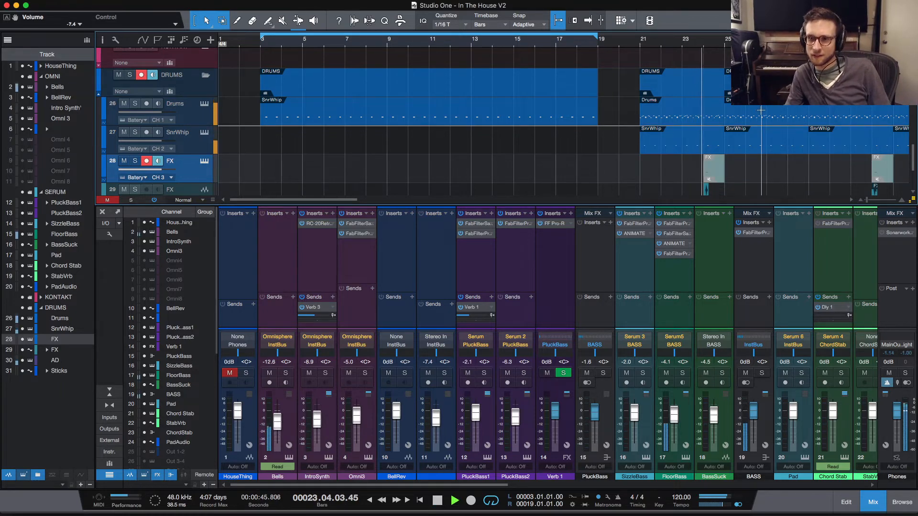
pyautogui.press('space')
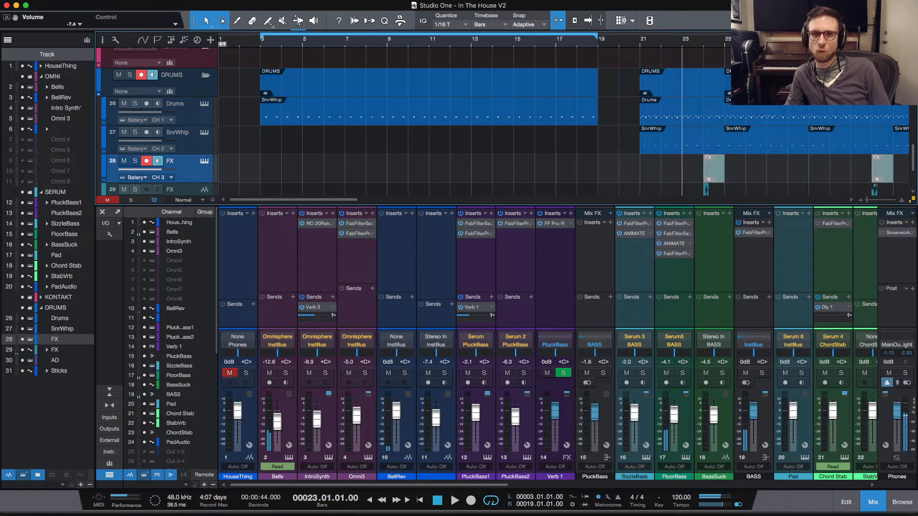
pyautogui.press('space')
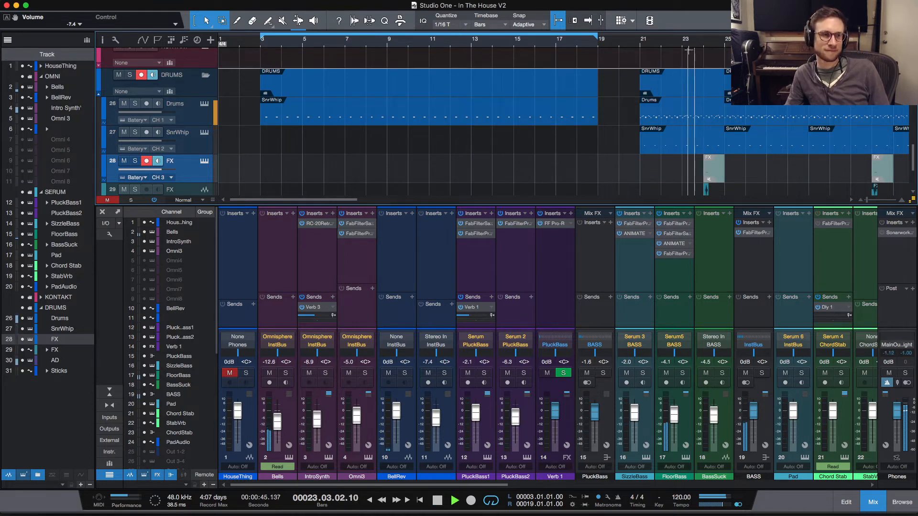
pyautogui.press('space')
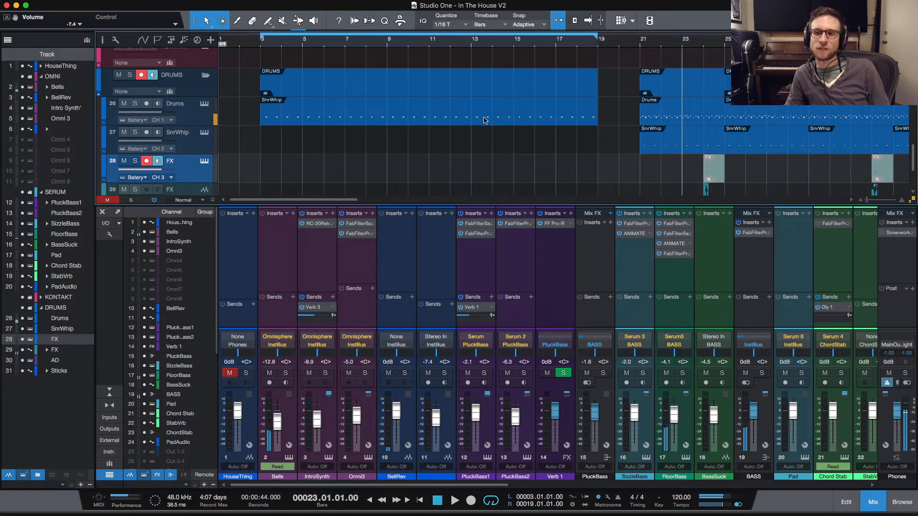
# Step: Create an instrument clip on the FX track at bar 3 and shorten it to one bar
pyautogui.click(302, 44)
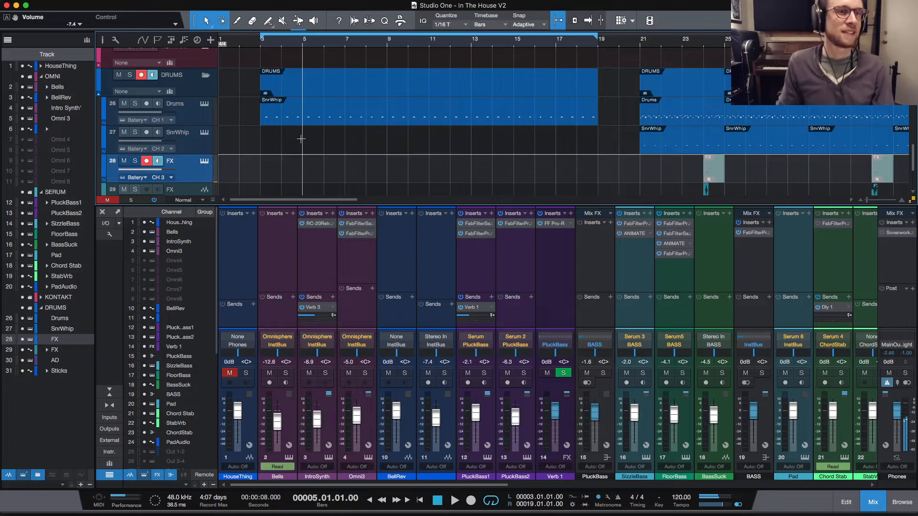
pyautogui.doubleClick(315, 178)
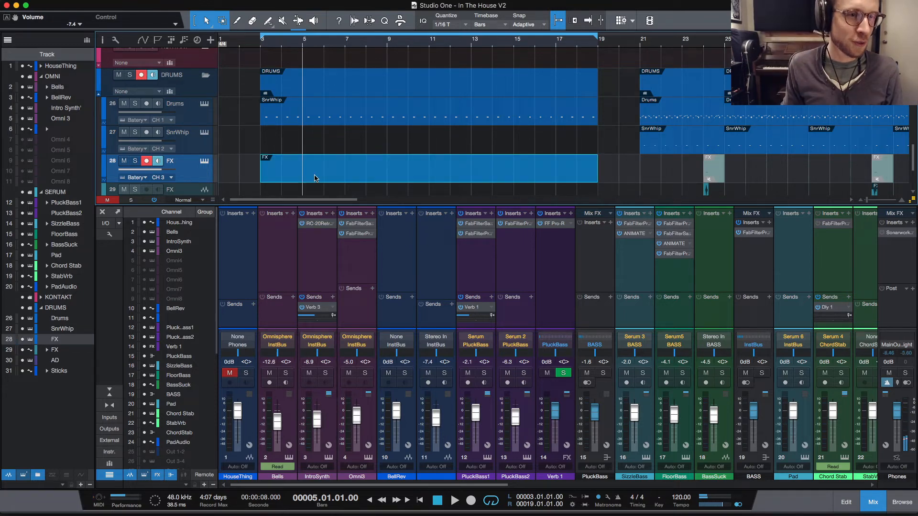
pyautogui.moveTo(601, 182); pyautogui.dragTo(278, 179)
# Step: Add a one-beat C#2 note at the start of the new FX clip
pyautogui.doubleClick(276, 178)
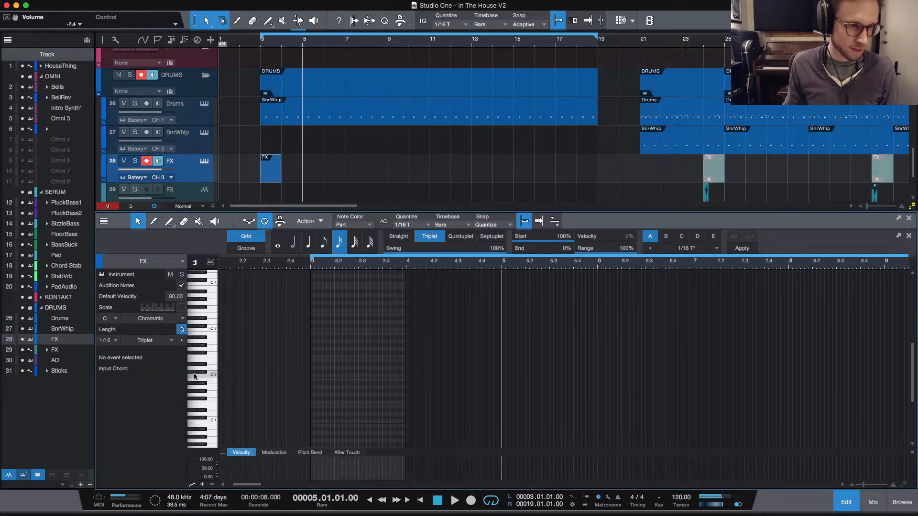
pyautogui.click(313, 375)
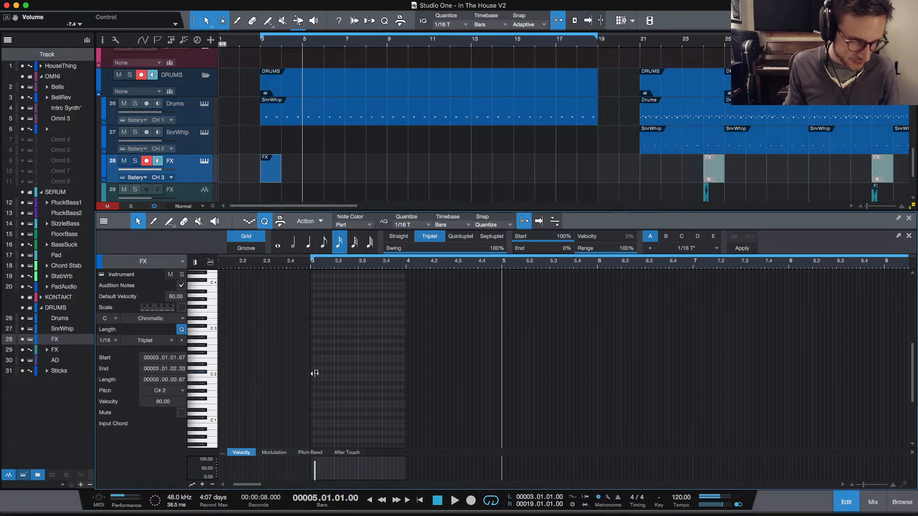
pyautogui.moveTo(322, 375); pyautogui.dragTo(337, 375)
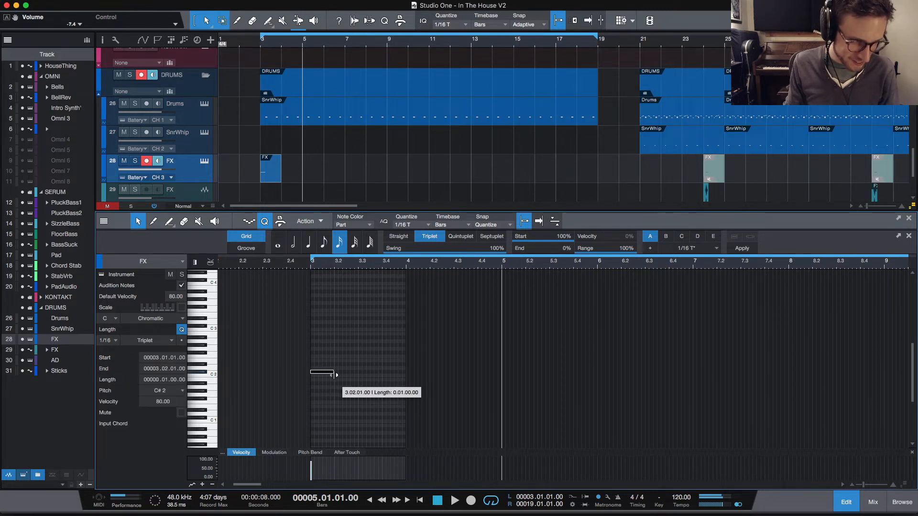
# Step: Bounce the bar 3 FX clip to a new audio track and play the intro from bar 5
pyautogui.click(272, 180)
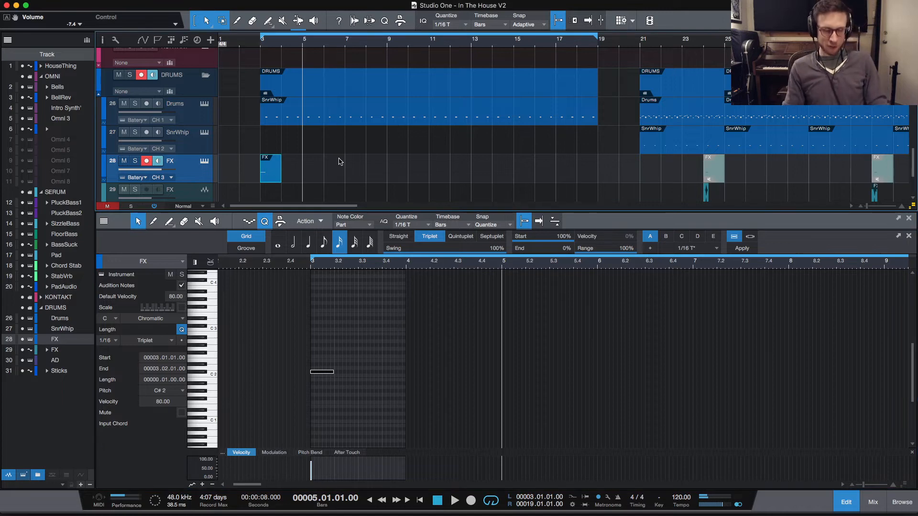
pyautogui.press('super+b')
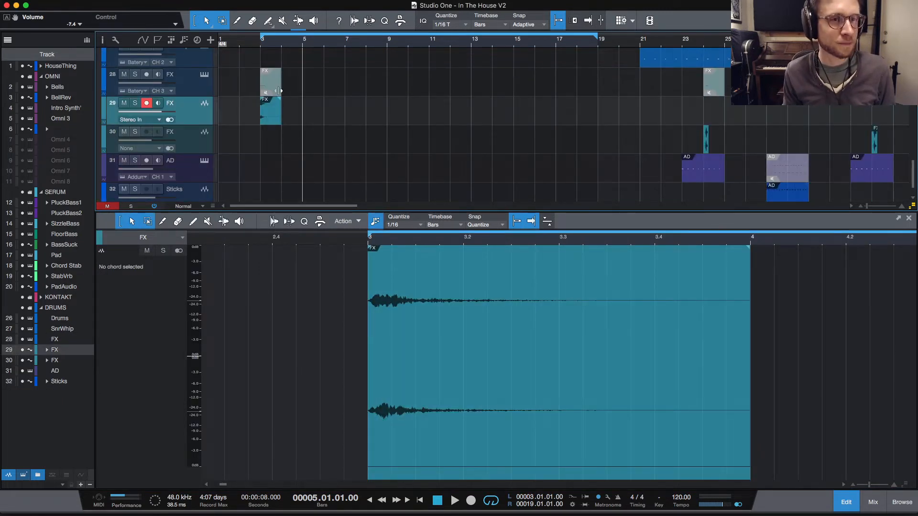
pyautogui.scroll(1, 284, 87)
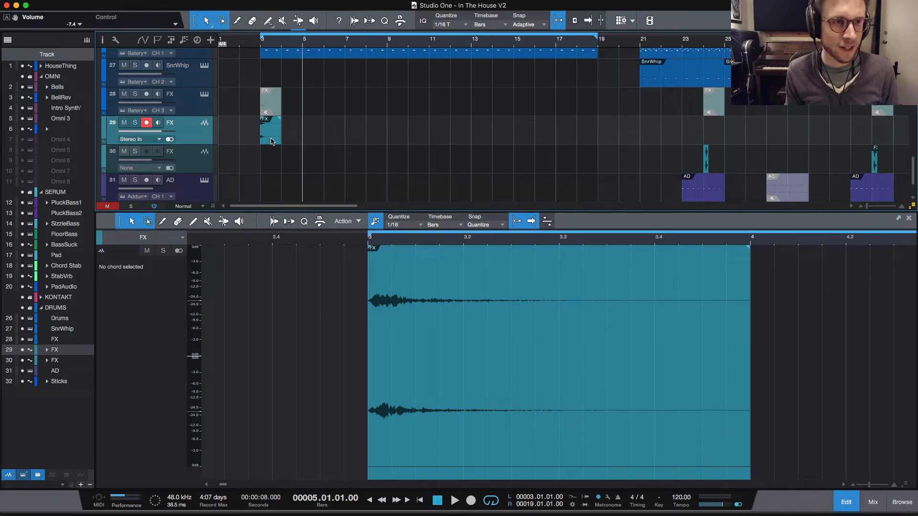
pyautogui.scroll(2, 206, 145)
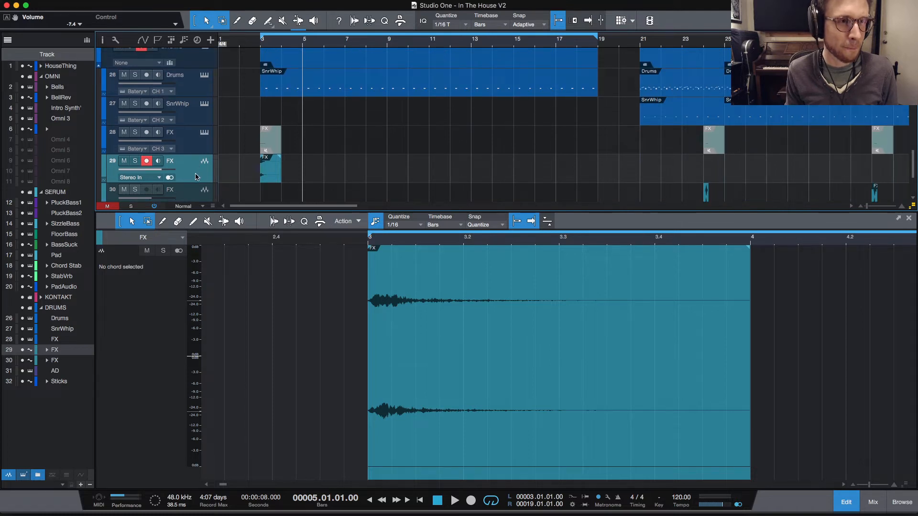
pyautogui.press('space')
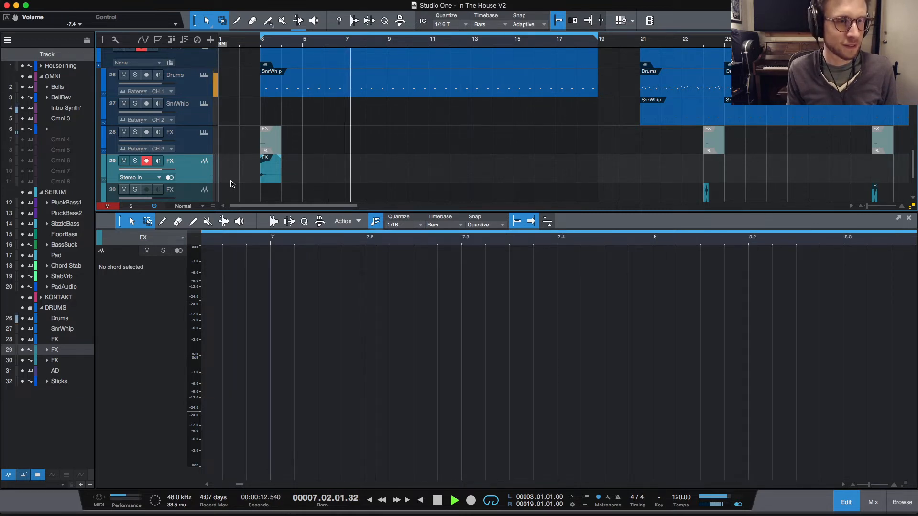
# Step: Move the bounced FX audio clip to bar 5 and reverse it
pyautogui.press('space')
pyautogui.moveTo(270, 178); pyautogui.dragTo(317, 180)
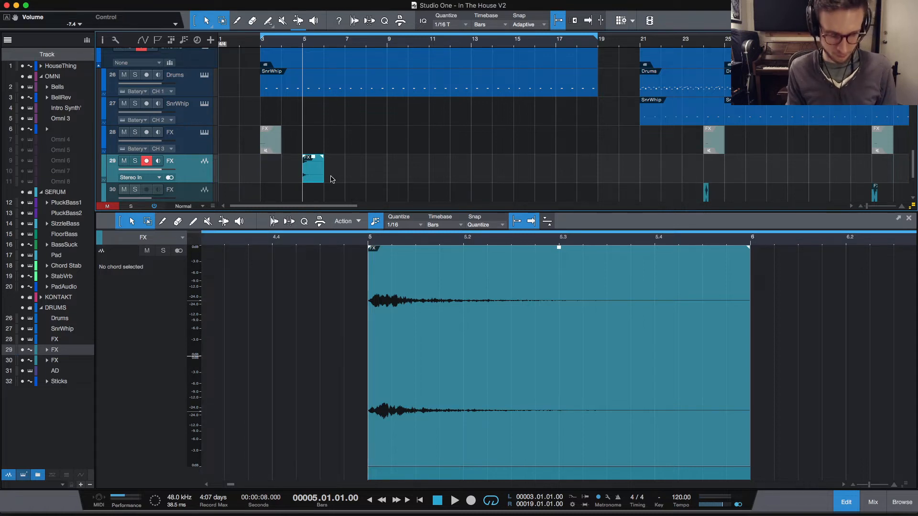
pyautogui.press('super+r')
pyautogui.press('z')
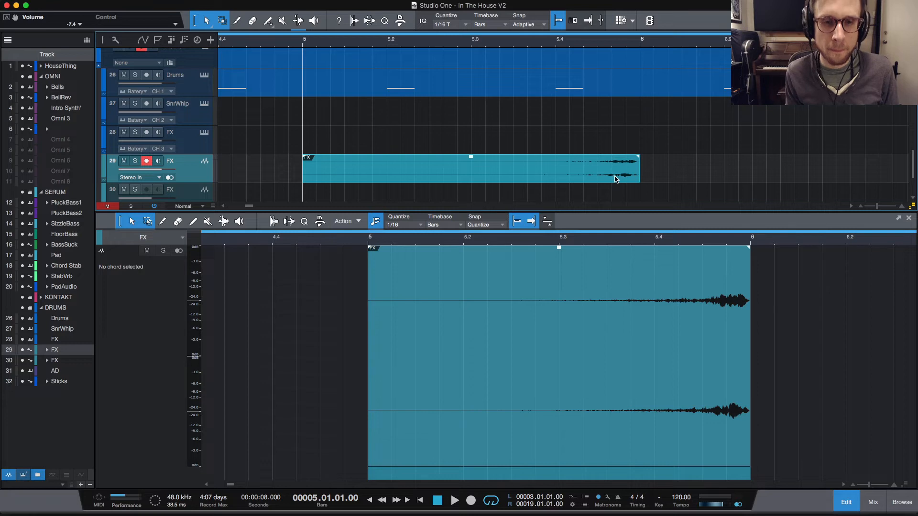
# Step: Trim the reversed FX clip's end, add a fade-out of about 8.50 ms and place it ending just after beat 5.4, checking by playback
pyautogui.moveTo(615, 178); pyautogui.dragTo(570, 173)
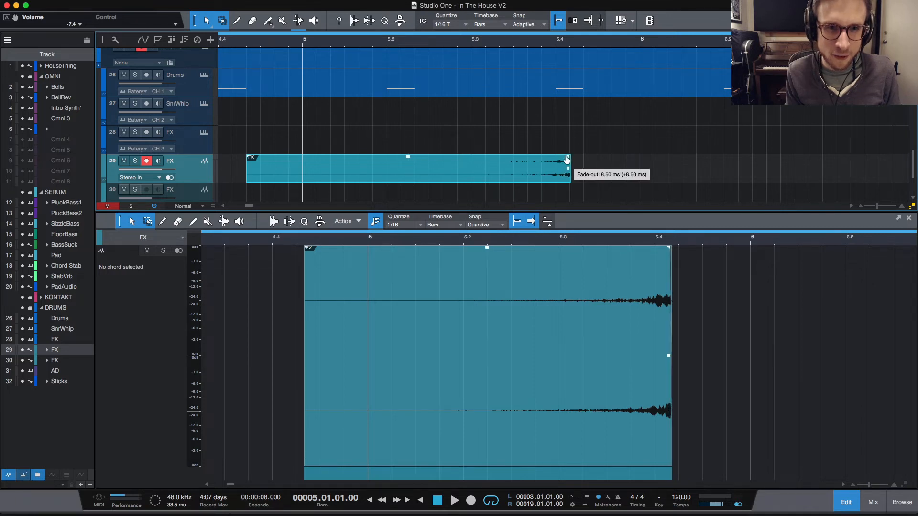
pyautogui.moveTo(553, 174); pyautogui.dragTo(568, 174)
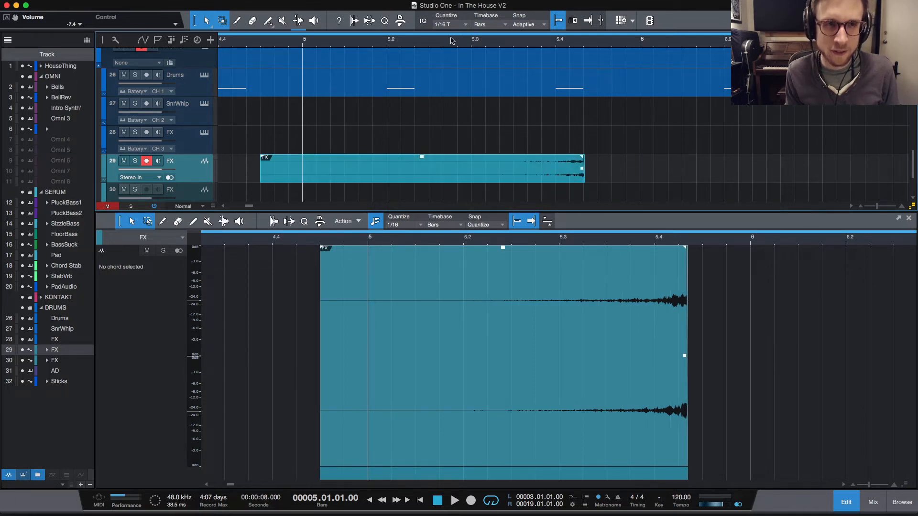
pyautogui.press('space')
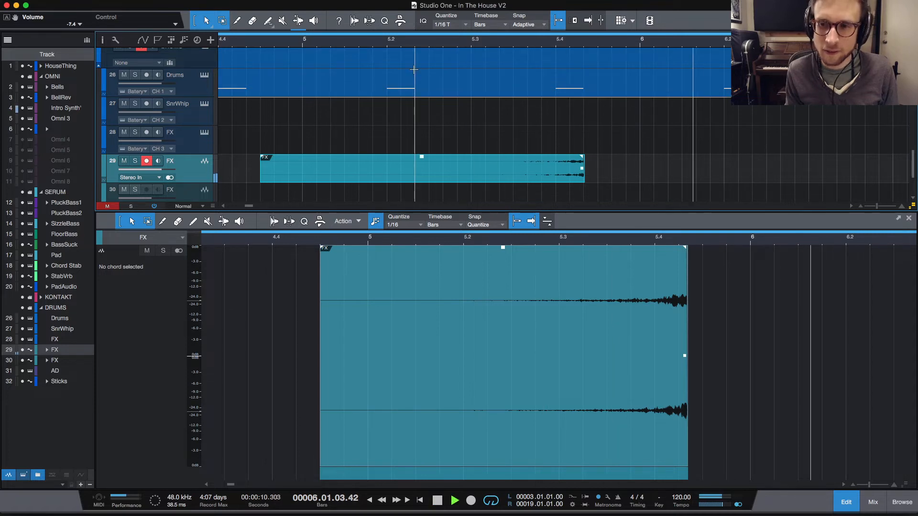
pyautogui.press('space')
pyautogui.press('space')
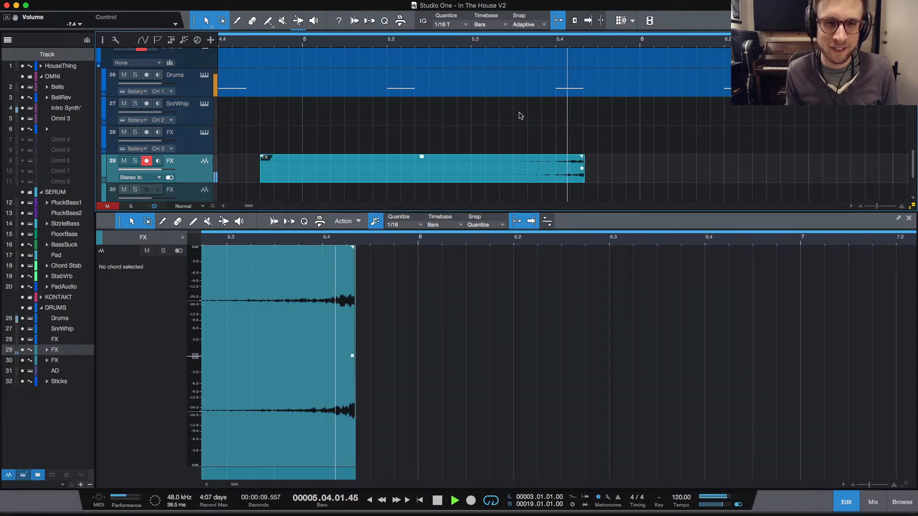
# Step: Move the reversed FX clip about one bar later so it ends just before beat 6.4, and audition the placement
pyautogui.press('w')
pyautogui.press('w')
pyautogui.press('w')
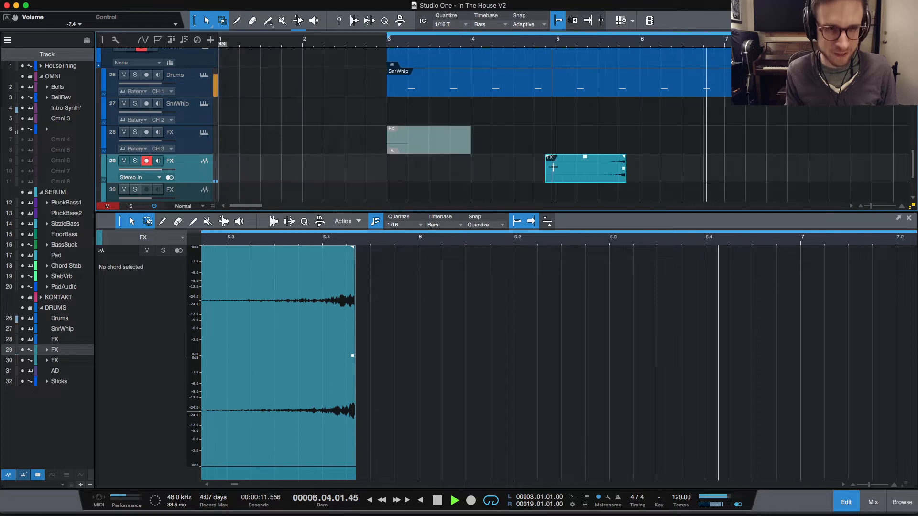
pyautogui.press('space')
pyautogui.moveTo(554, 167); pyautogui.dragTo(658, 176)
pyautogui.press('e')
pyautogui.press('e')
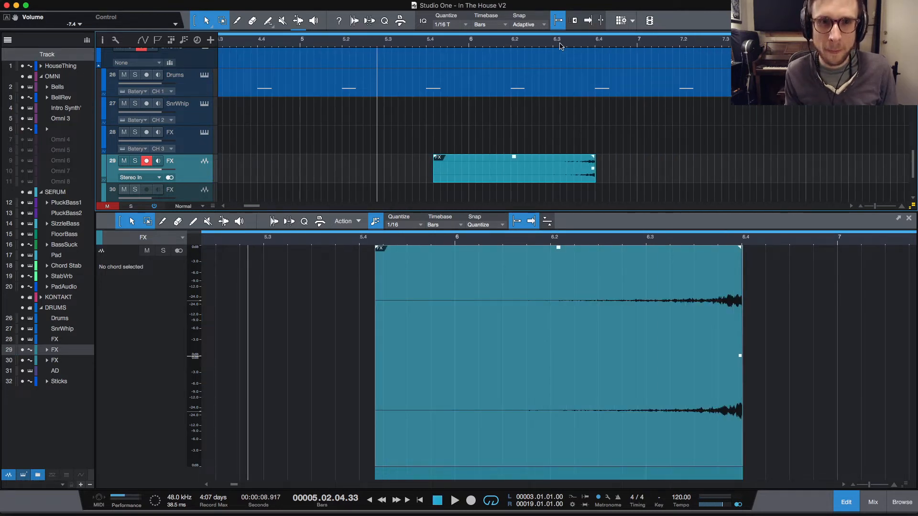
pyautogui.click(561, 45)
pyautogui.press('space')
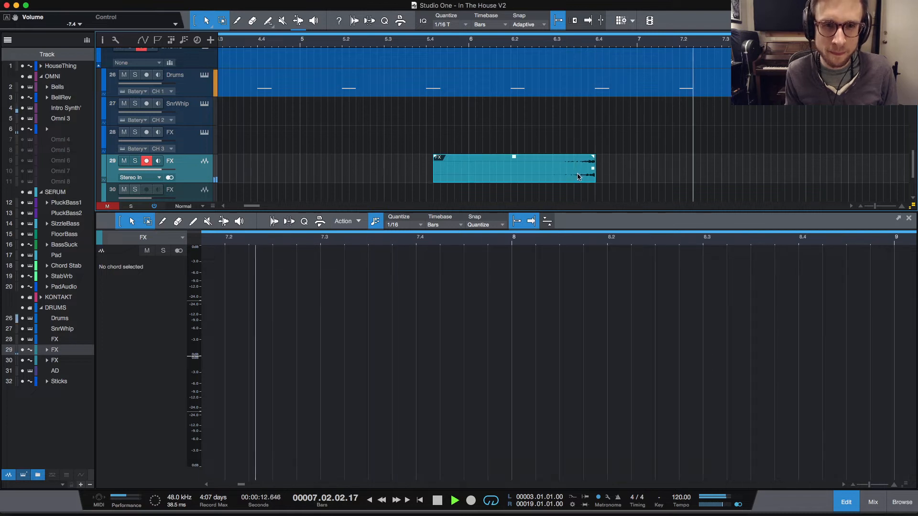
pyautogui.press('space')
pyautogui.moveTo(578, 176); pyautogui.dragTo(570, 176)
pyautogui.press('space')
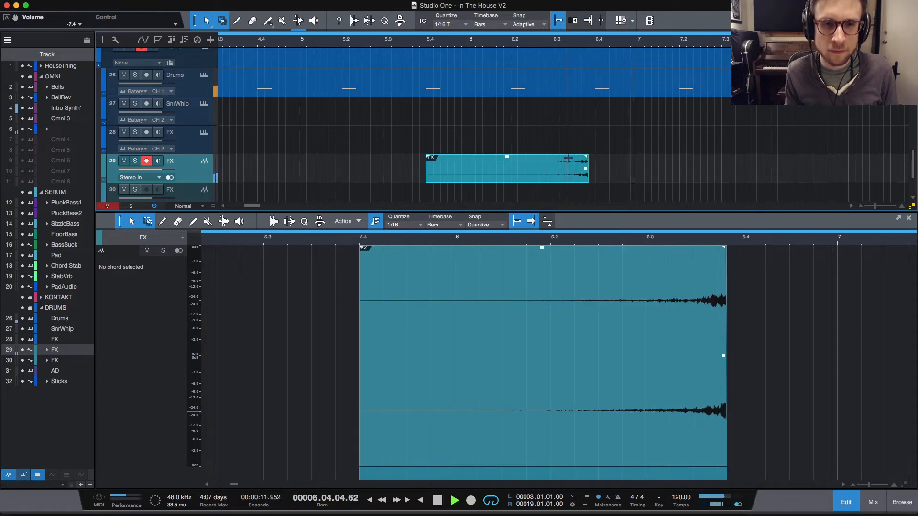
pyautogui.press('space')
# Step: Play the passage around beat 6.3 repeatedly to compare the FX swell's timing with the intro synth accent
pyautogui.scroll(15, 597, 127)
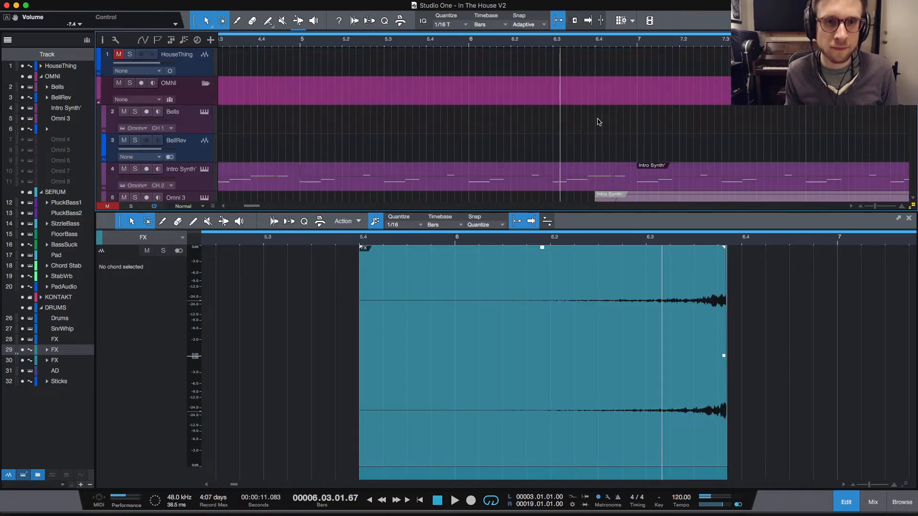
pyautogui.press('space')
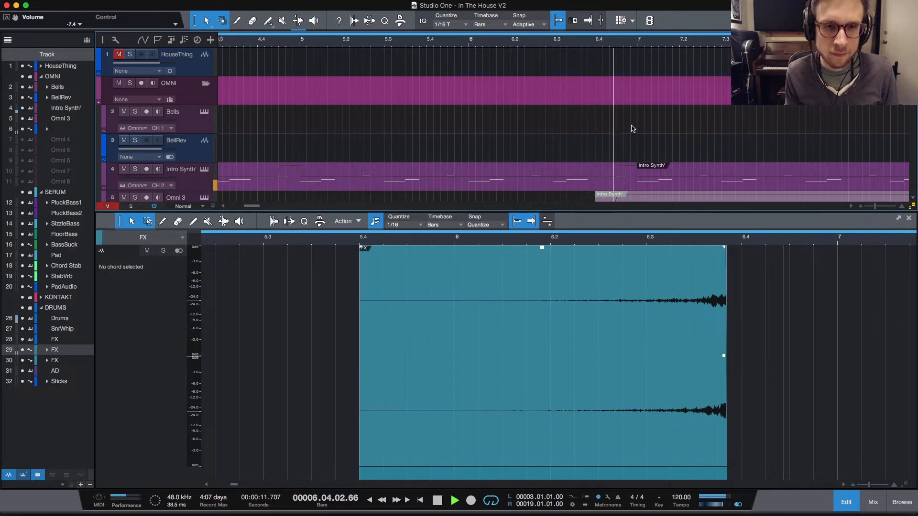
pyautogui.press('space')
pyautogui.press('space')
pyautogui.press('space')
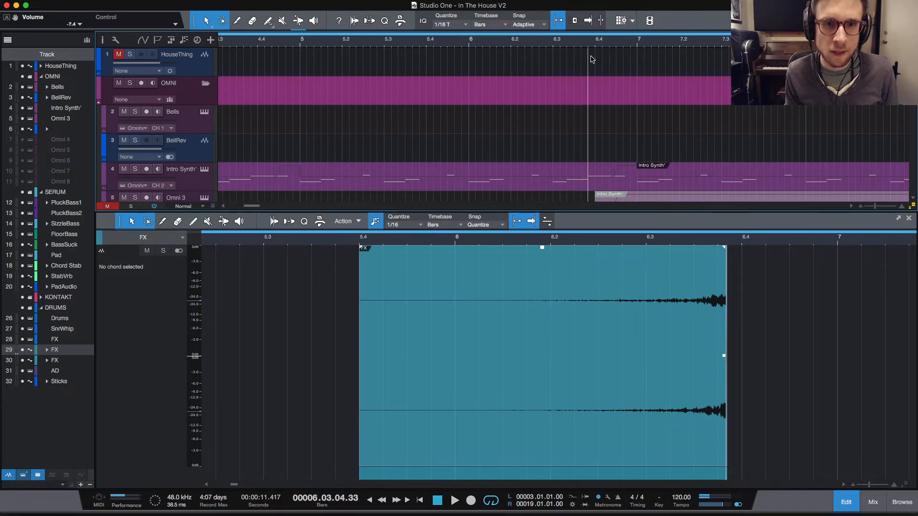
pyautogui.scroll(-12, 600, 119)
pyautogui.scroll(-4, 601, 144)
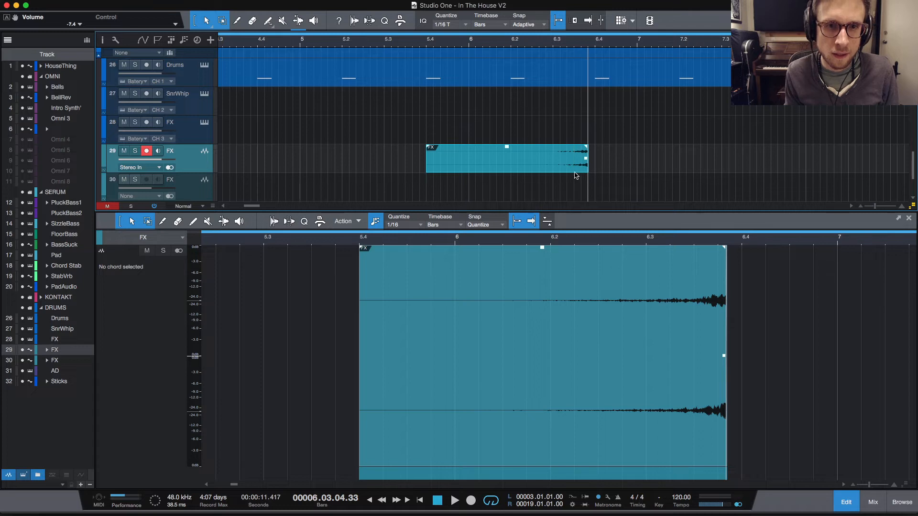
pyautogui.press('space')
pyautogui.click(403, 43)
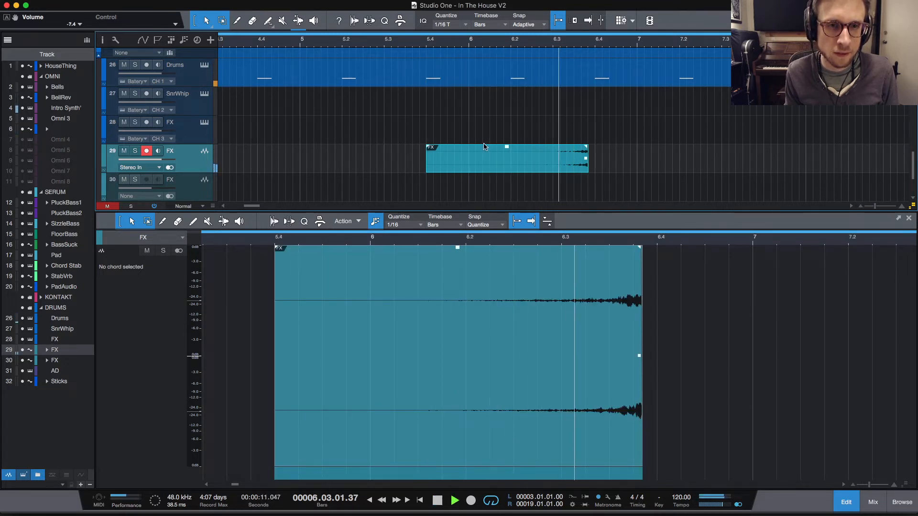
pyautogui.press('space')
# Step: Trim the reversed FX clip's start to bar 6, give it a full-length fade-in with an exponential curve, and play it
pyautogui.moveTo(426, 163); pyautogui.dragTo(594, 158)
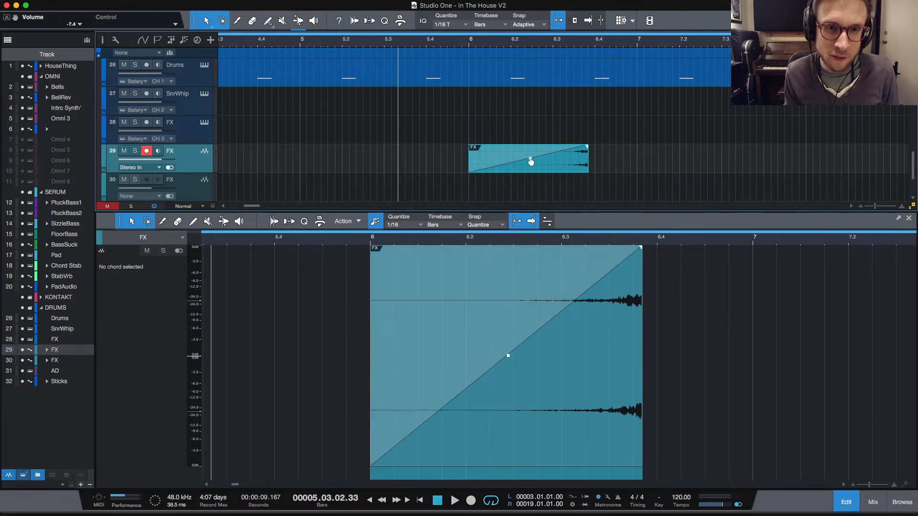
pyautogui.moveTo(531, 160); pyautogui.dragTo(539, 163)
pyautogui.press('space')
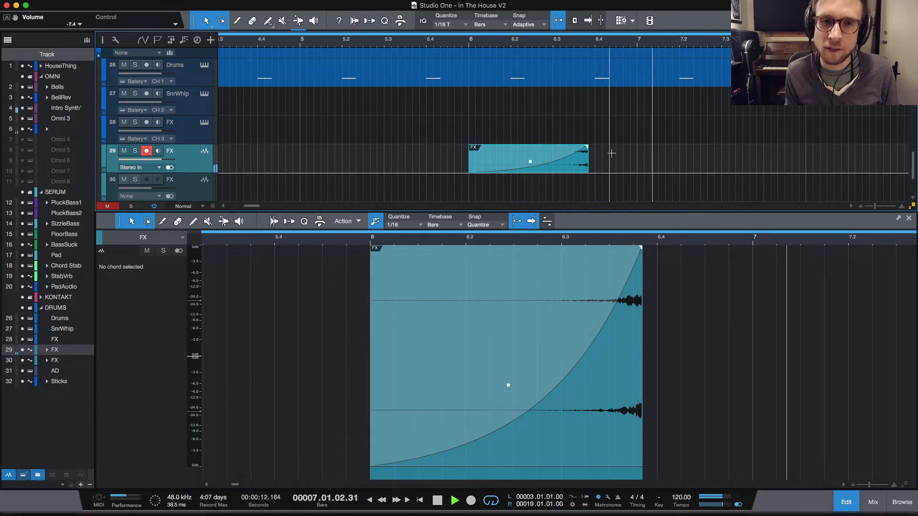
pyautogui.press('space')
# Step: Try nudging the faded FX clip slightly at its end before beat 6.4 and play it back
pyautogui.press('e')
pyautogui.hscroll(10, 720, 154)
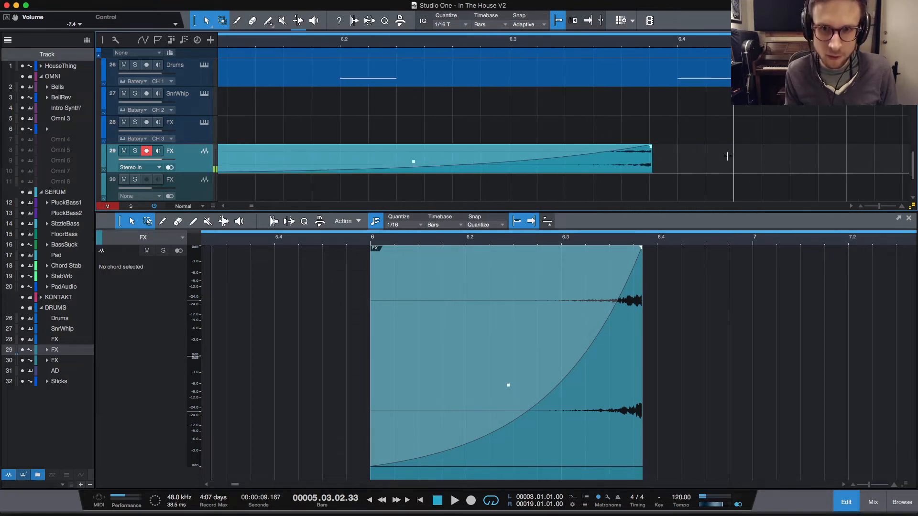
pyautogui.moveTo(655, 163); pyautogui.dragTo(653, 164)
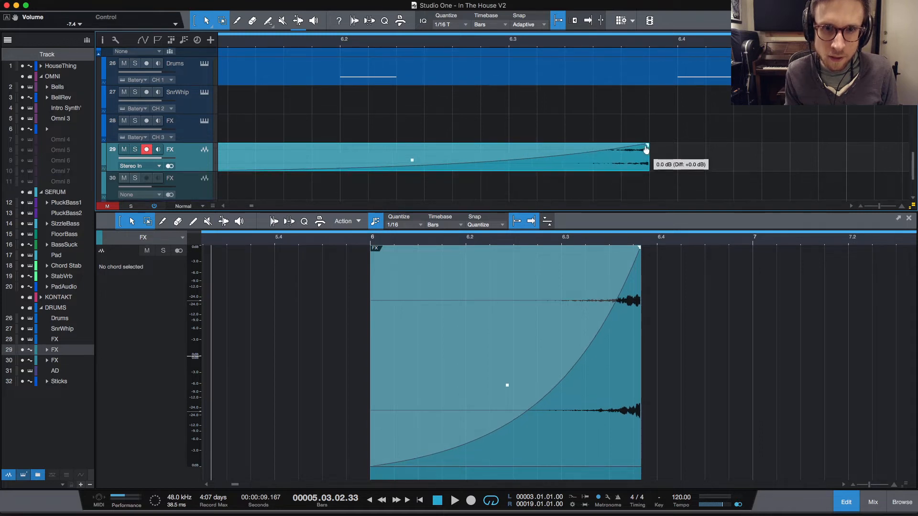
pyautogui.moveTo(649, 165); pyautogui.dragTo(652, 165)
pyautogui.press('space')
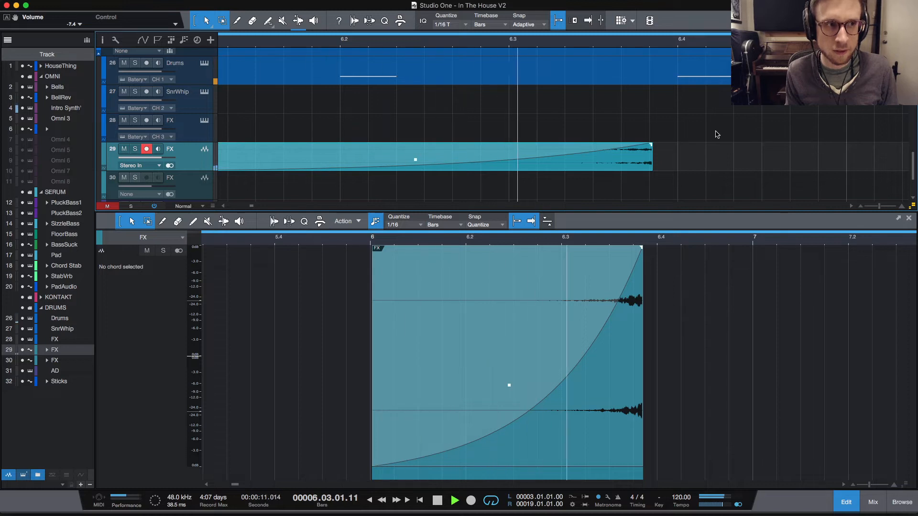
pyautogui.press('space')
# Step: Try lowering the fade peak at the FX clip's end, and undo the edits back to before the fade-in
pyautogui.click(703, 166)
pyautogui.press('e')
pyautogui.press('e')
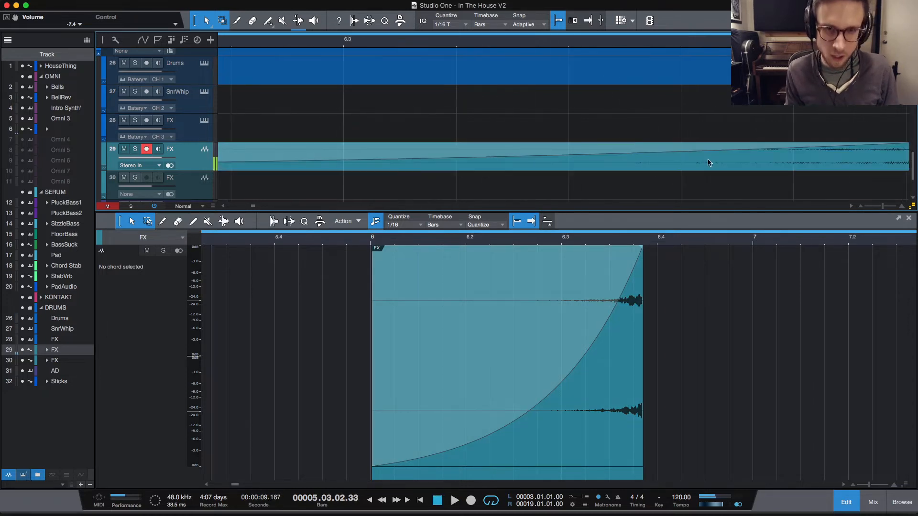
pyautogui.hscroll(2, 738, 151)
pyautogui.hscroll(2, 738, 151)
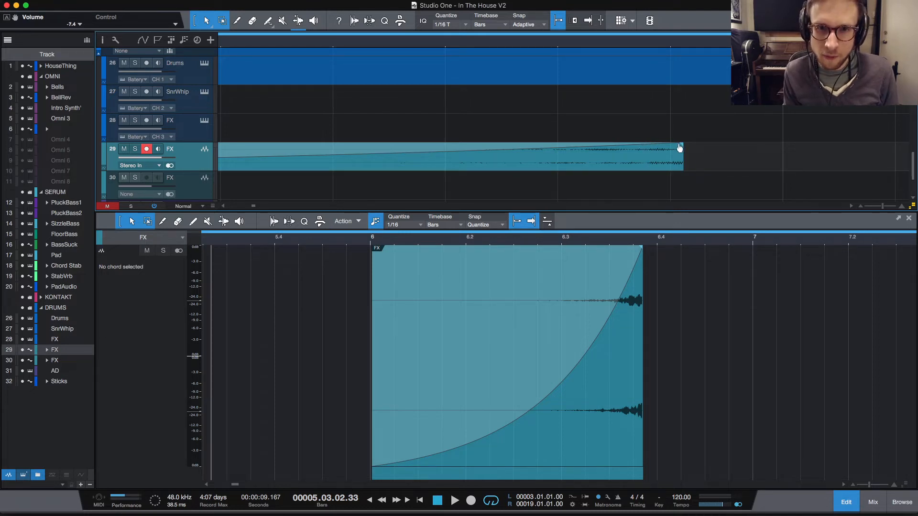
pyautogui.moveTo(681, 147); pyautogui.dragTo(663, 151)
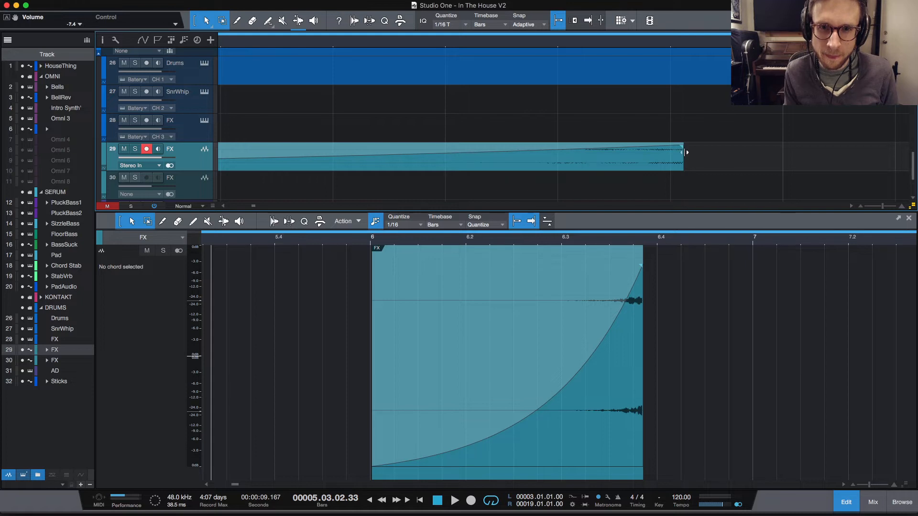
pyautogui.press('super+z')
pyautogui.press('super+z')
pyautogui.press('super+z')
pyautogui.press('super+z')
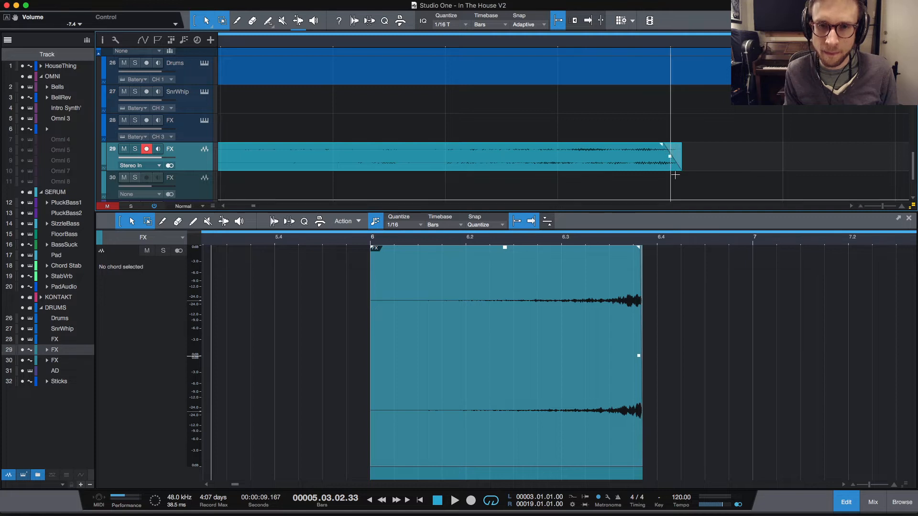
# Step: Trim the reversed FX clip's start to beat 6.2 and add a fade-in up to the fade-out with an exponential curve
pyautogui.press('w')
pyautogui.press('w')
pyautogui.press('w')
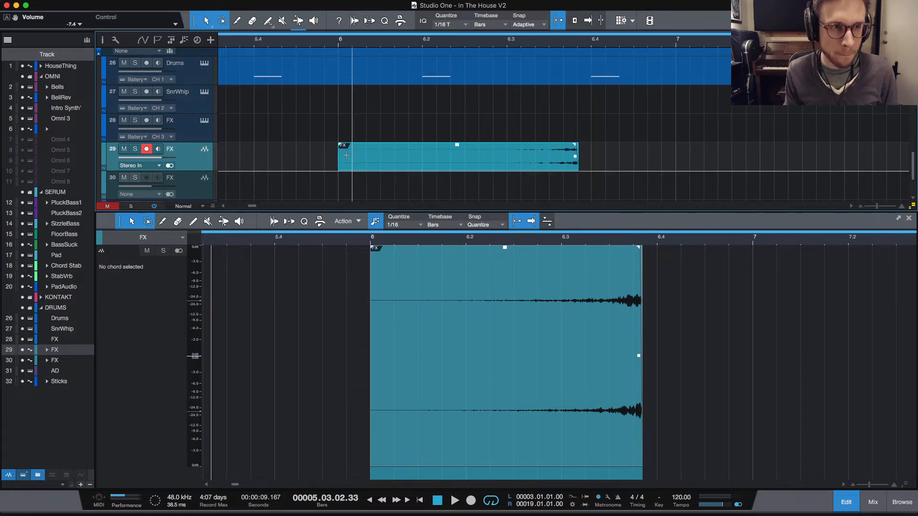
pyautogui.moveTo(340, 163); pyautogui.dragTo(574, 145)
pyautogui.moveTo(498, 157); pyautogui.dragTo(496, 163)
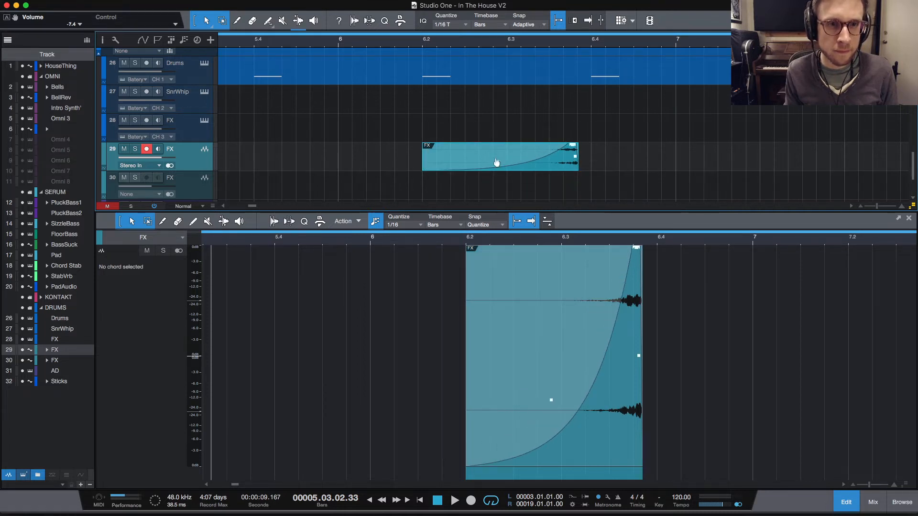
# Step: Set the FX audio track's volume to -5.6 and play the swell repeatedly from beat 6.2
pyautogui.click(423, 43)
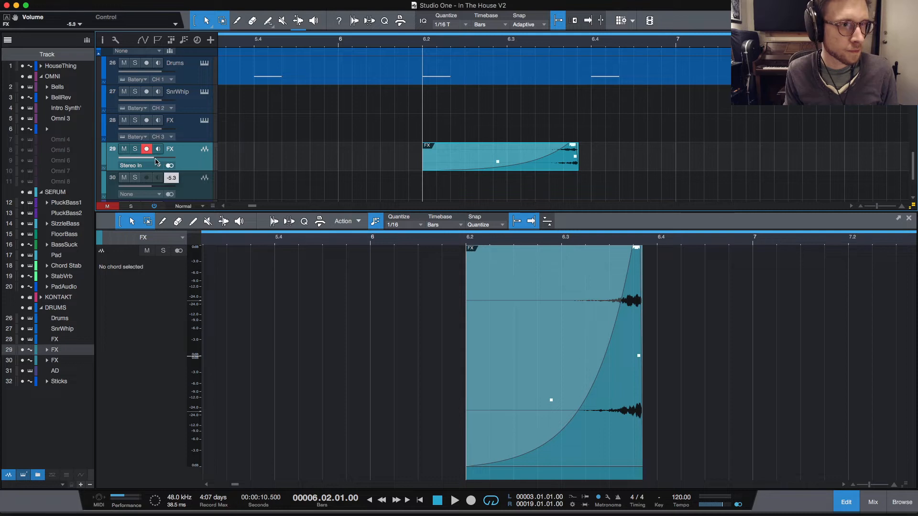
pyautogui.press('space')
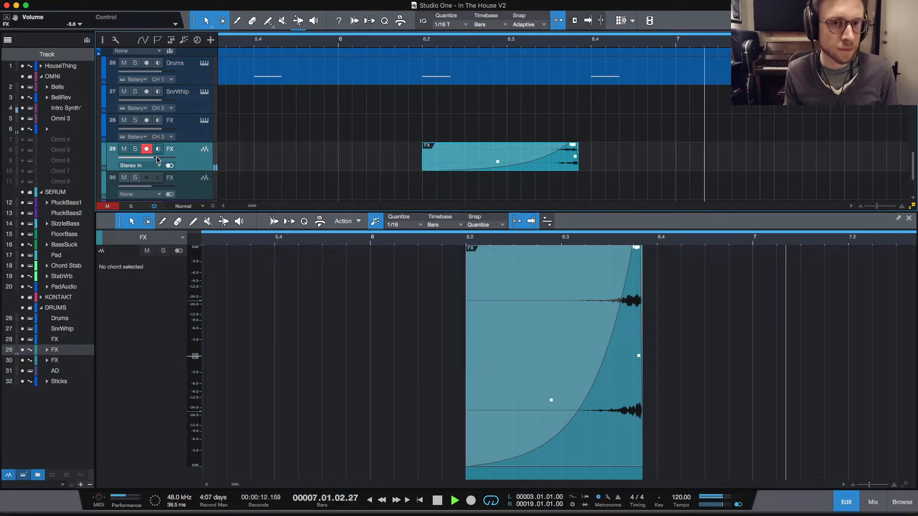
pyautogui.press('space')
pyautogui.press('space')
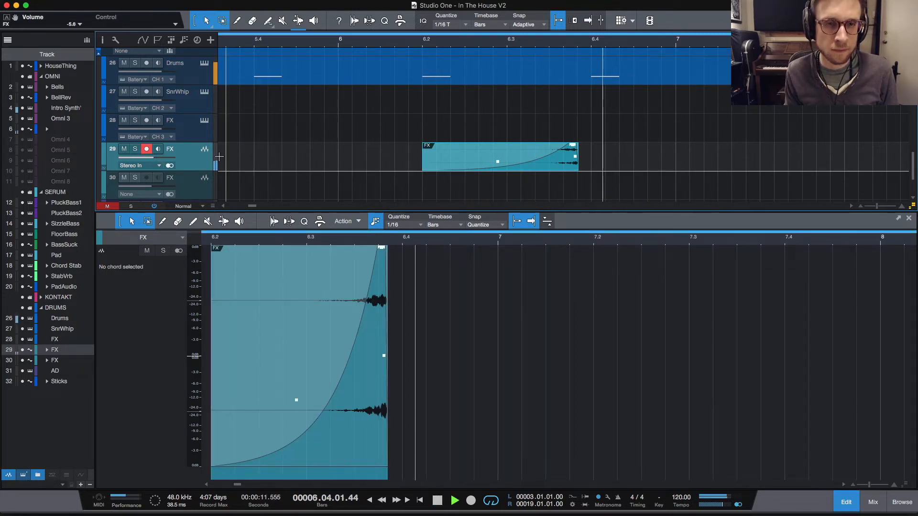
pyautogui.press('space')
pyautogui.press('space')
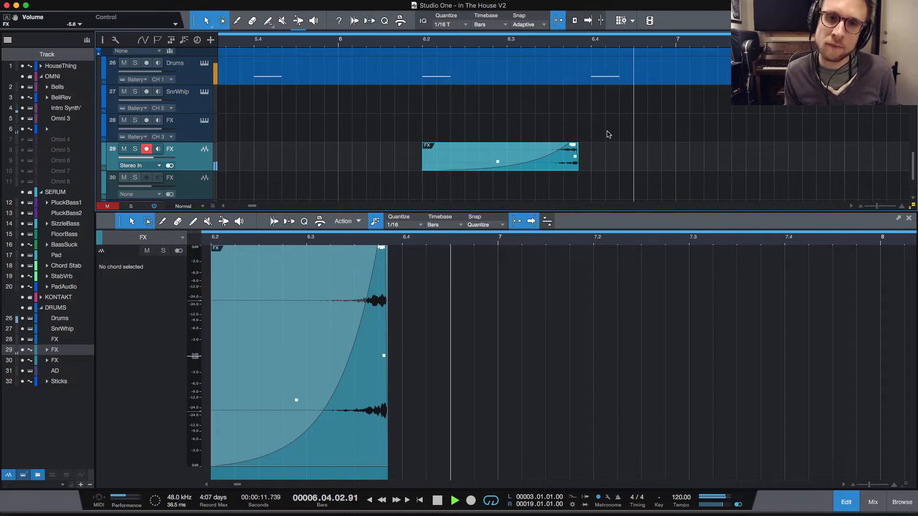
pyautogui.press('space')
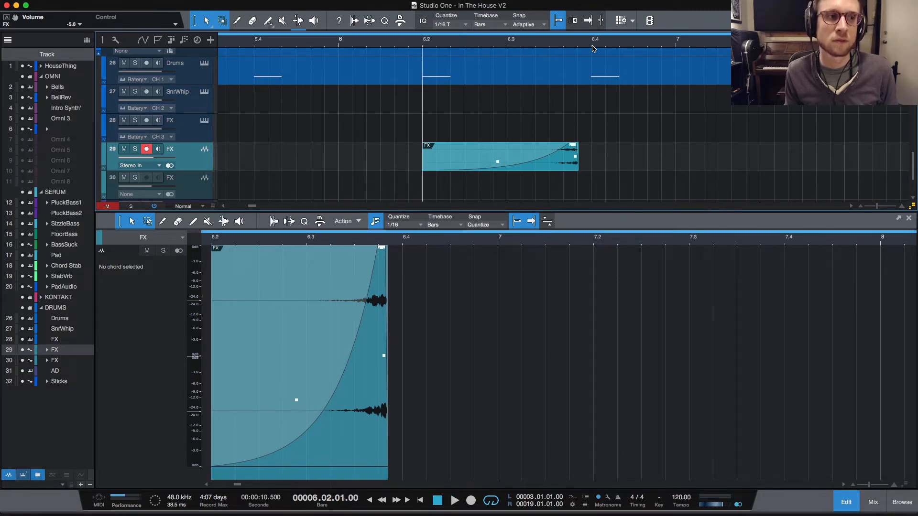
# Step: Place the playback position at the FX swell's end to compare it with the intro synth accent, and play the ending up close
pyautogui.scroll(10, 598, 81)
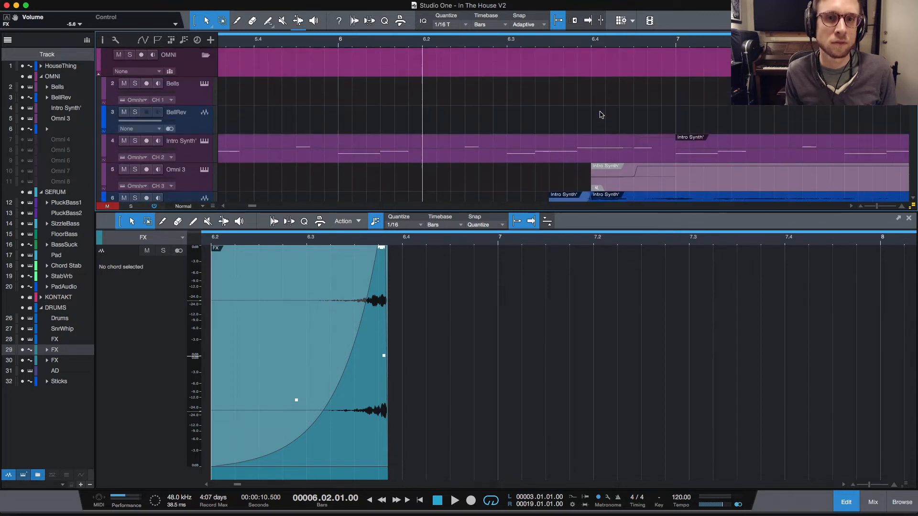
pyautogui.click(576, 45)
pyautogui.scroll(-10, 658, 122)
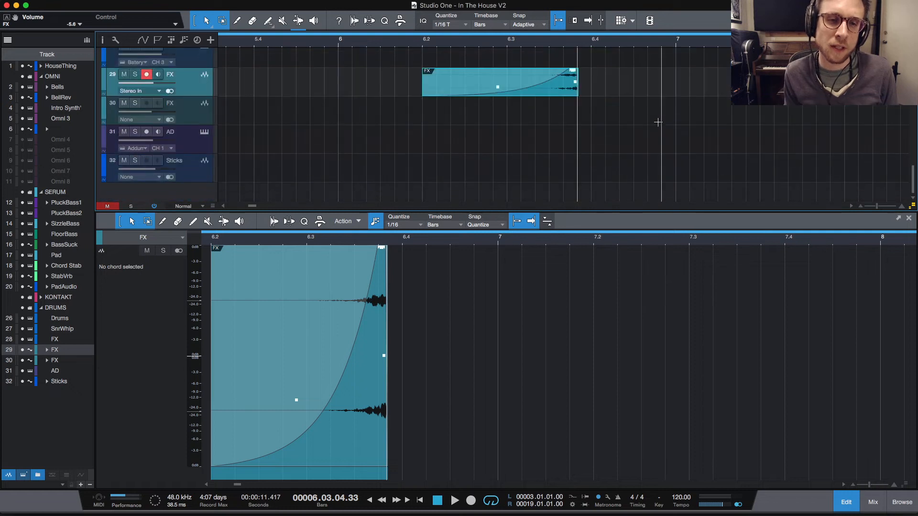
pyautogui.press('e')
pyautogui.press('e')
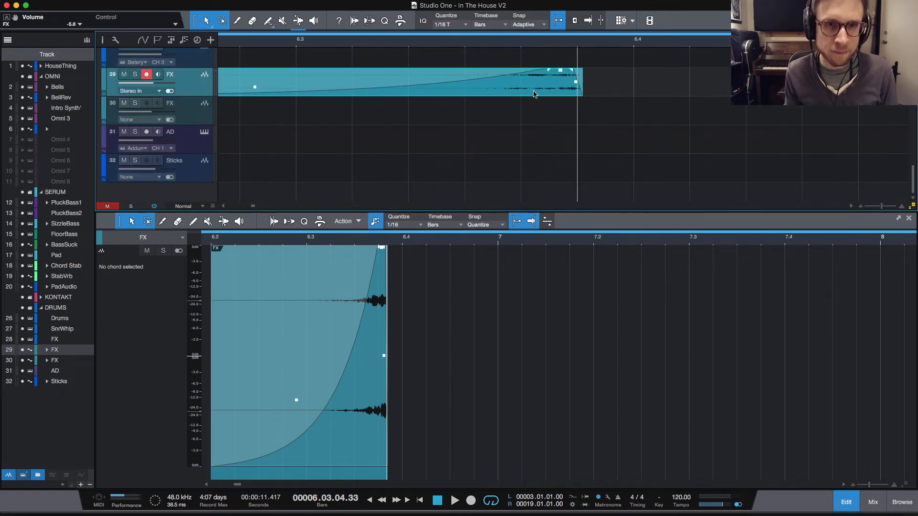
pyautogui.press('space')
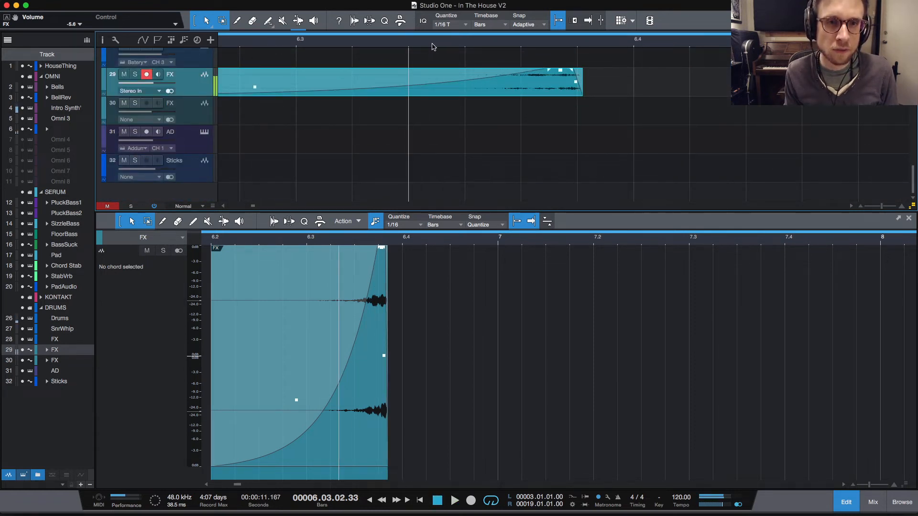
# Step: Shift the reversed FX clip so it ends at about beat 6.4, and play the transition to check its timing
pyautogui.press('space')
pyautogui.moveTo(581, 97); pyautogui.dragTo(543, 92)
pyautogui.press('space')
pyautogui.press('space')
pyautogui.press('space')
pyautogui.press('space')
pyautogui.press('space')
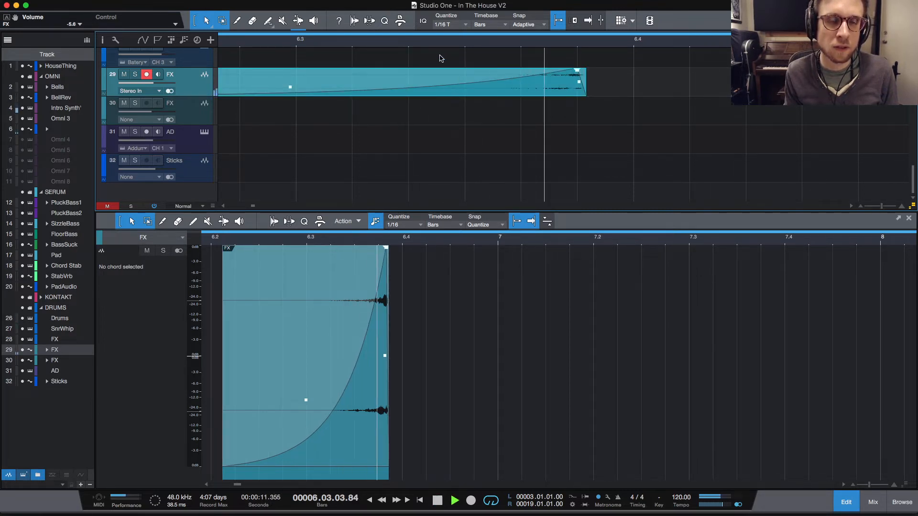
pyautogui.moveTo(524, 93); pyautogui.dragTo(580, 94)
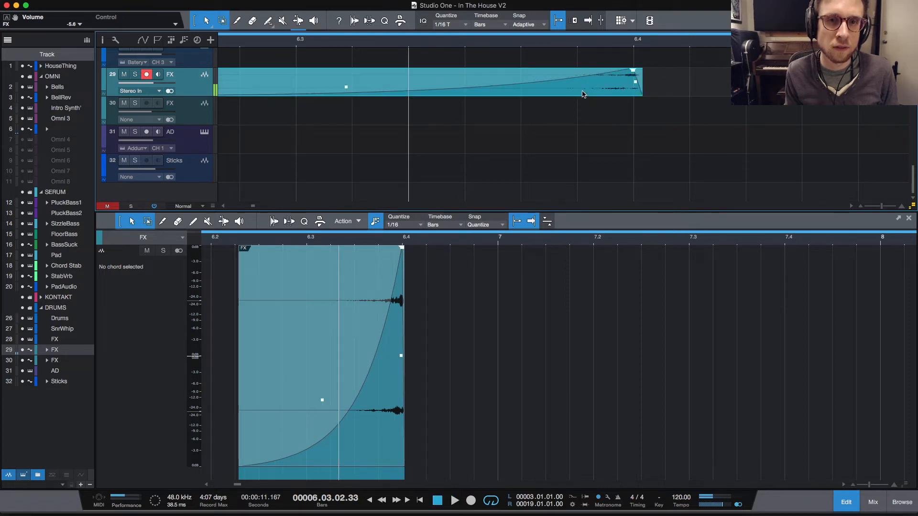
pyautogui.press('space')
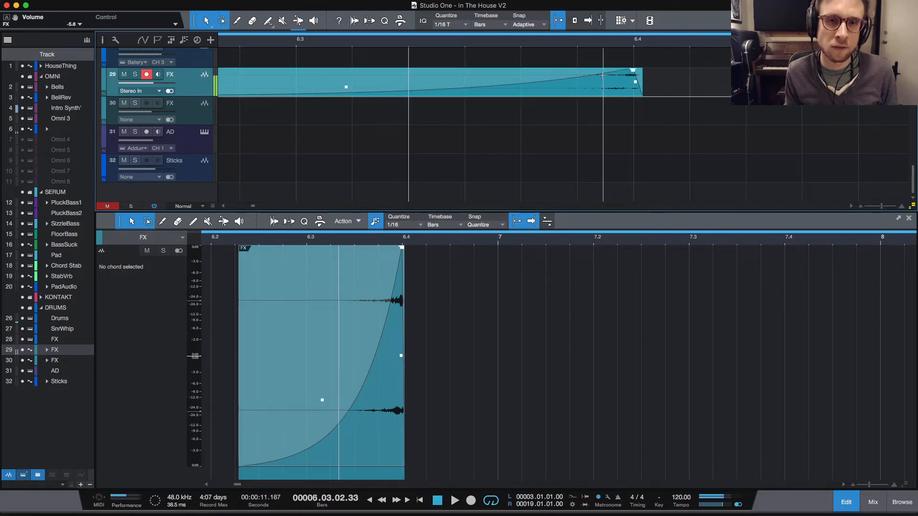
# Step: Place the playback position shortly before bar 6 and play through the FX swell
pyautogui.press('w')
pyautogui.press('w')
pyautogui.press('w')
pyautogui.click(296, 43)
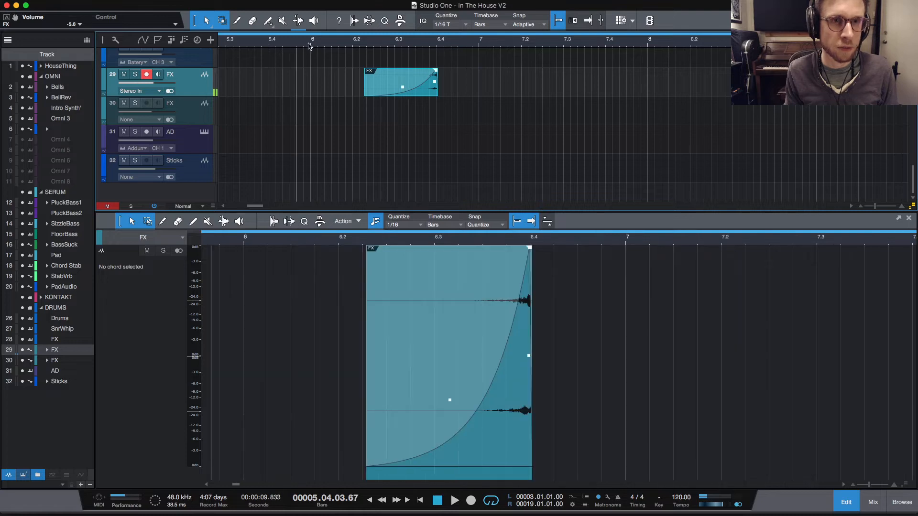
pyautogui.press('space')
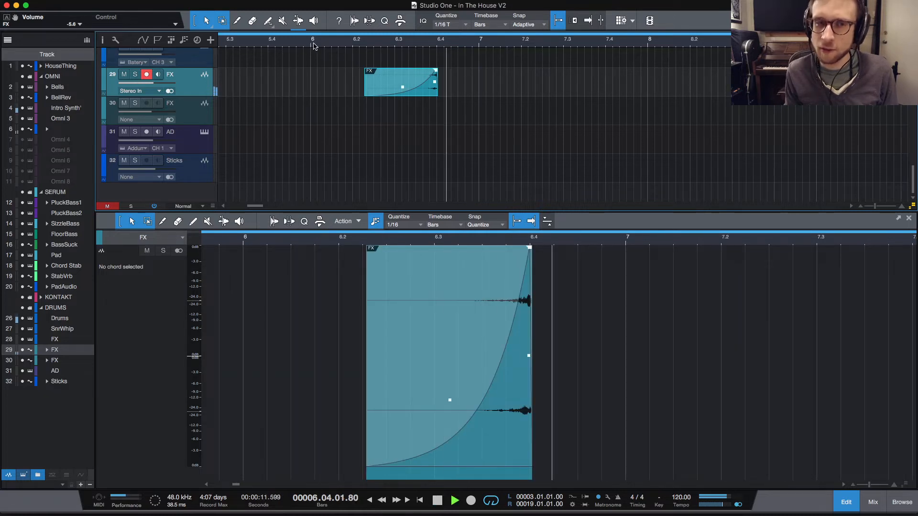
pyautogui.press('space')
# Step: Extend the FX clip's start back to beat 6.2, lengthen its fade-in to 952 ms, and play the result
pyautogui.moveTo(361, 87); pyautogui.dragTo(352, 87)
pyautogui.moveTo(426, 72); pyautogui.dragTo(434, 71)
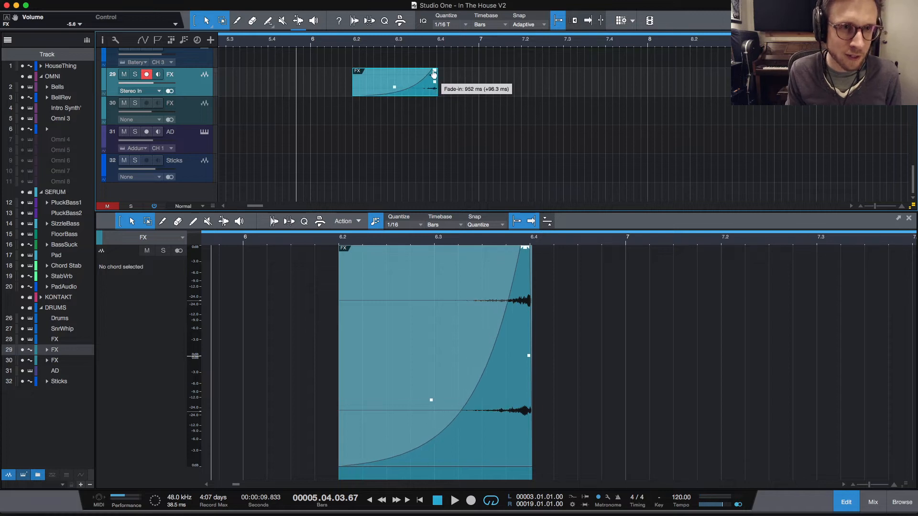
pyautogui.press('space')
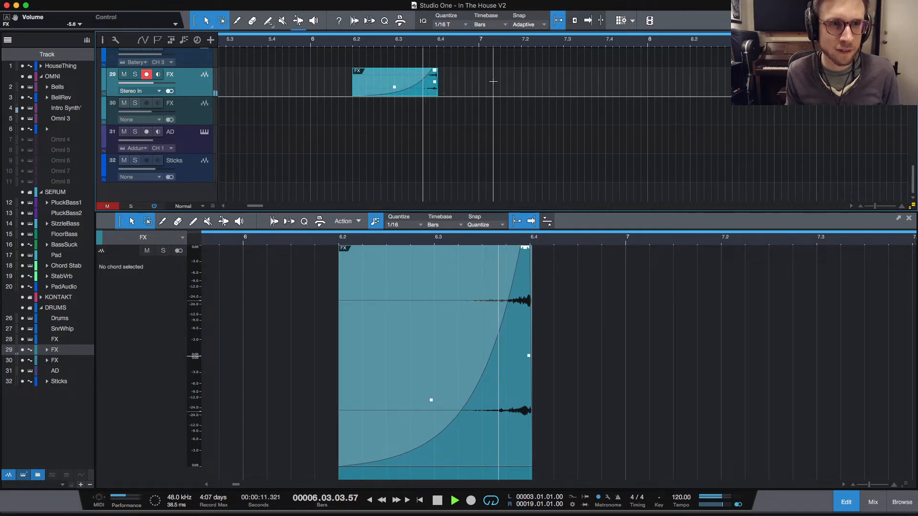
pyautogui.press('space')
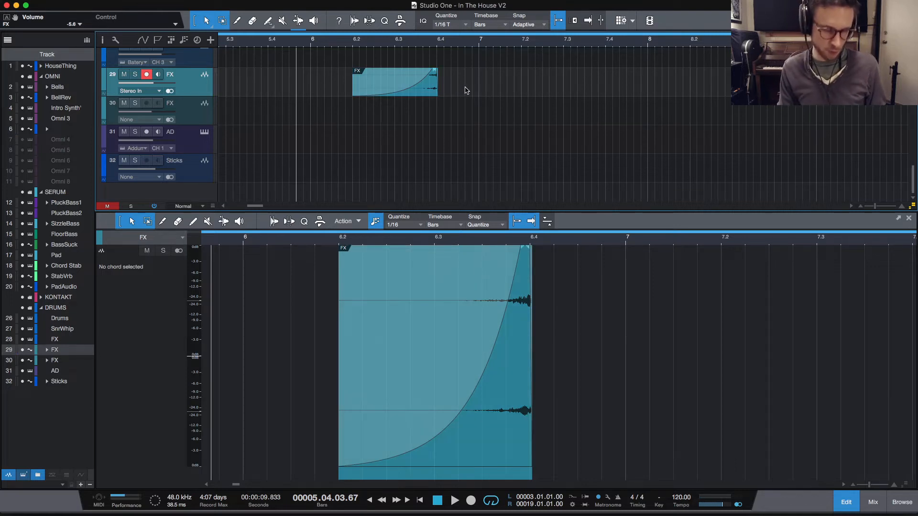
pyautogui.press('e')
pyautogui.press('e')
pyautogui.hscroll(3, 664, 91)
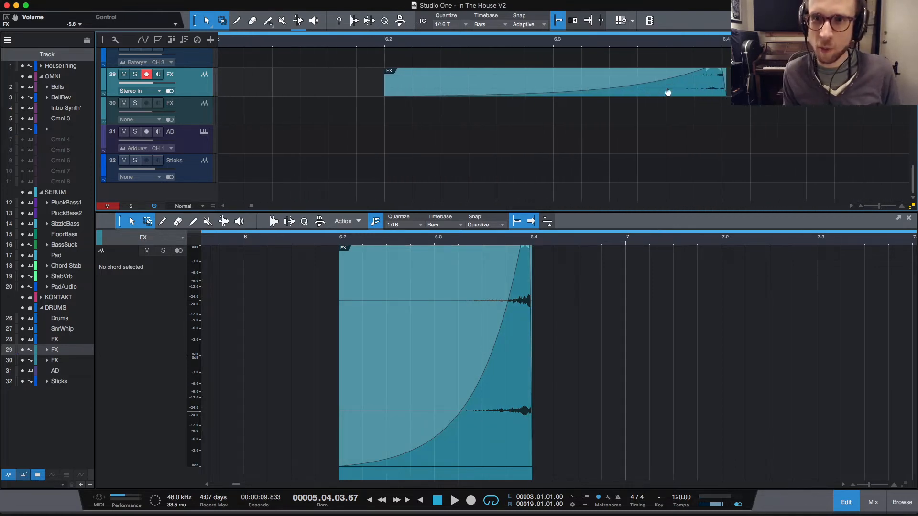
pyautogui.press('space')
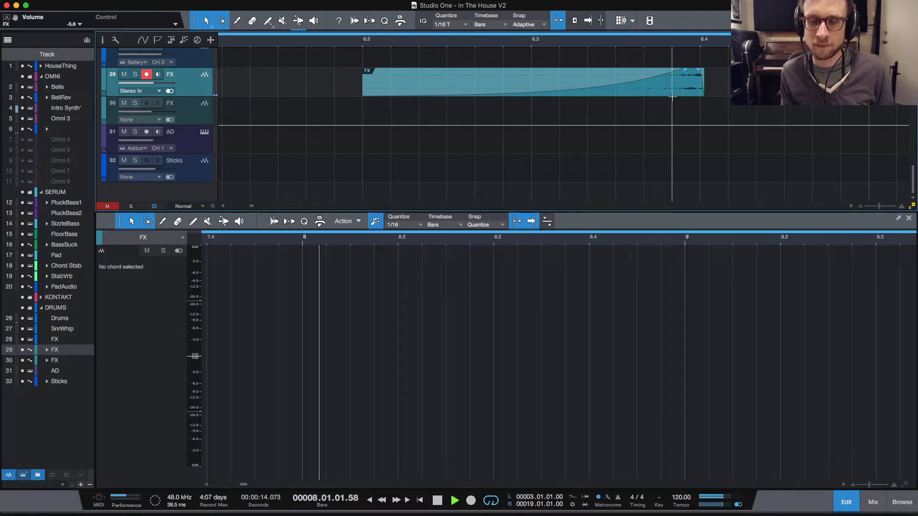
pyautogui.press('space')
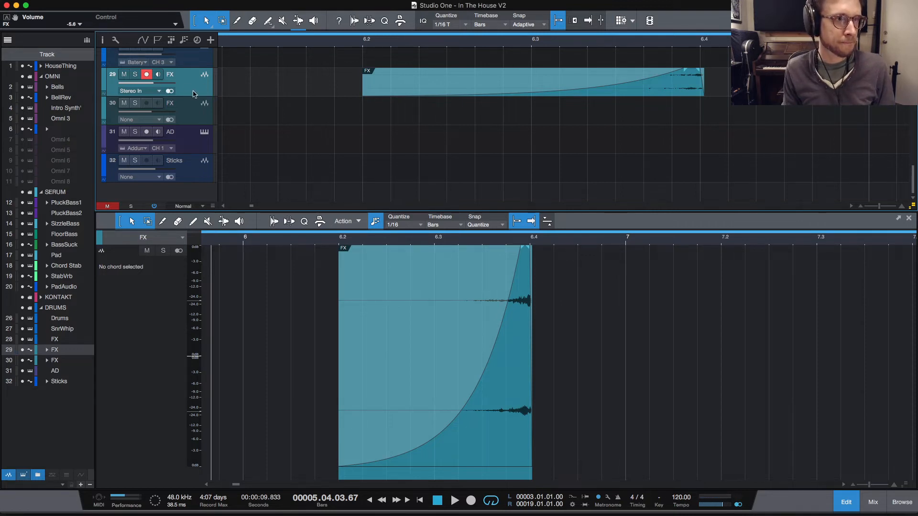
# Step: Show the Pan automation of the FX audio track in the arrangement
pyautogui.click(863, 506)
pyautogui.rightClick(383, 353)
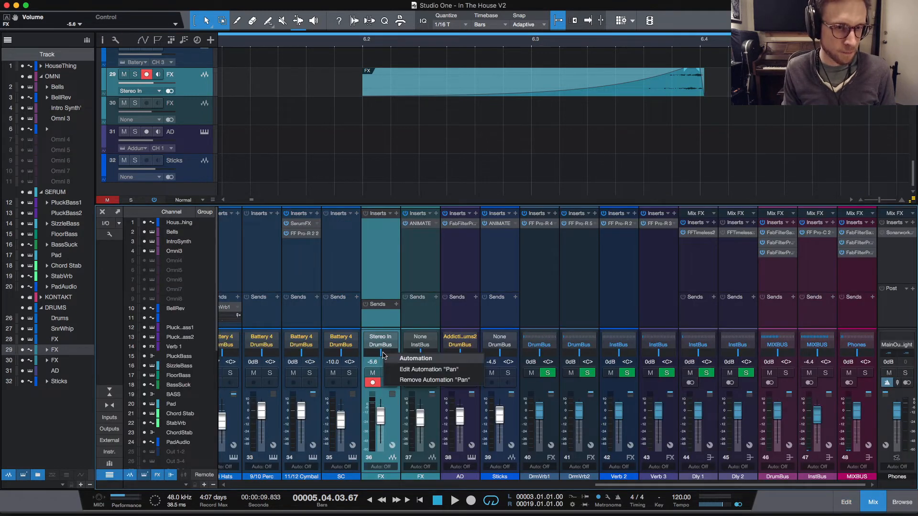
pyautogui.click(417, 370)
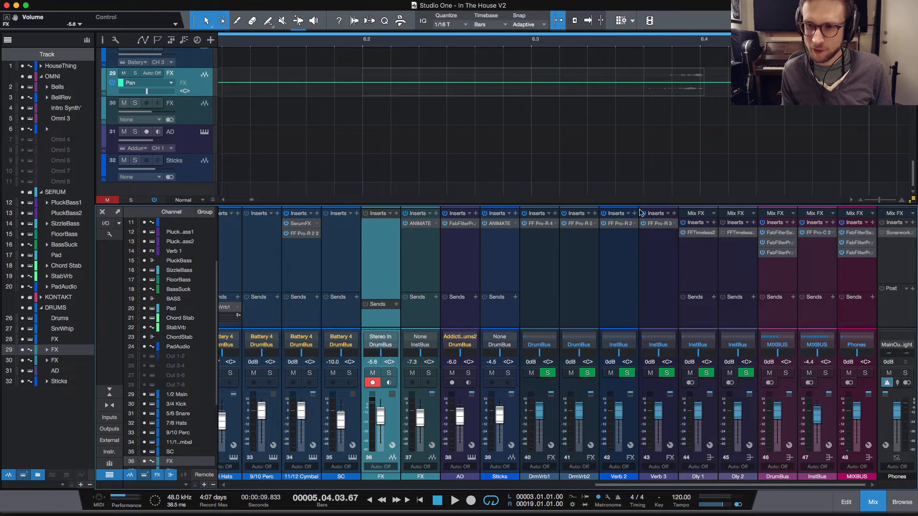
pyautogui.scroll(1, 606, 115)
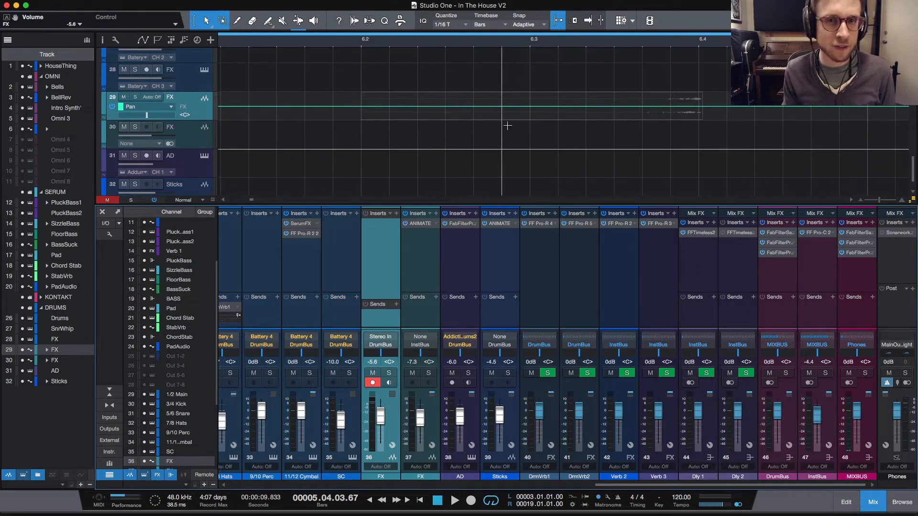
# Step: Automate the FX track's pan from full left at beat 6.2 to full right at beat 6.4, and play it
pyautogui.click(362, 110)
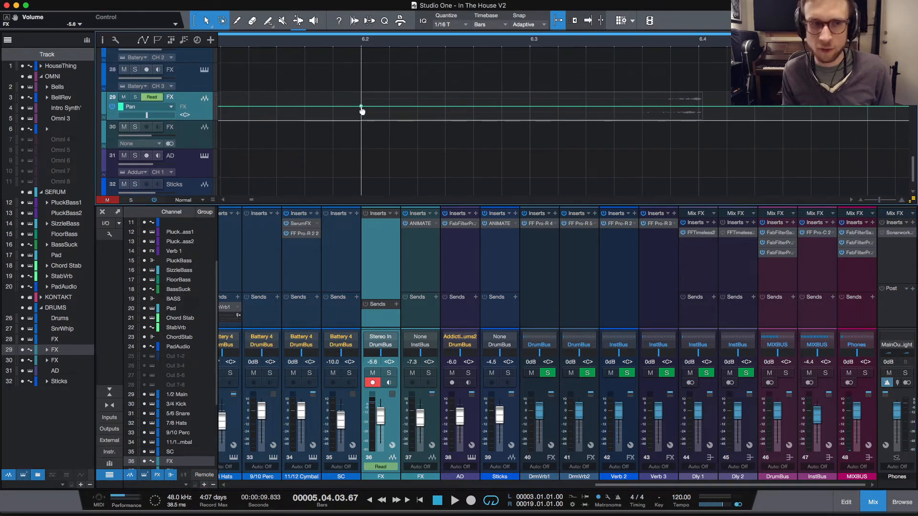
pyautogui.click(698, 106)
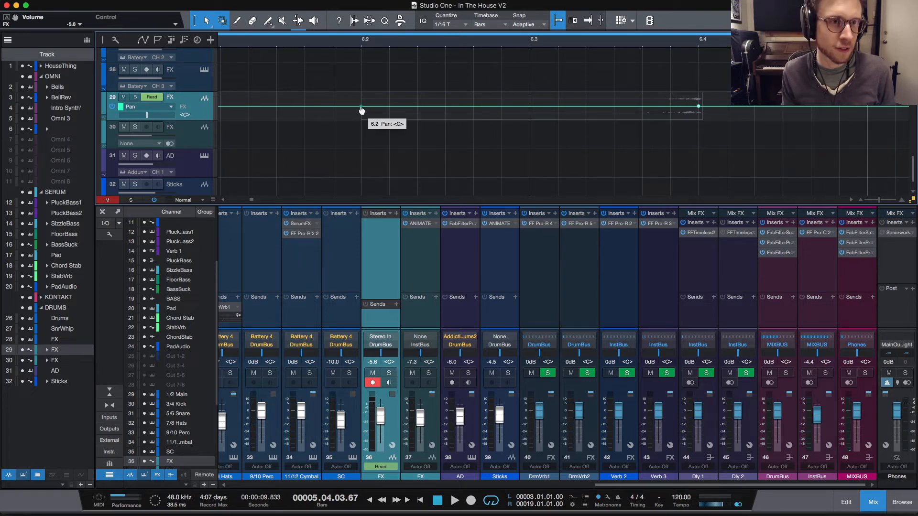
pyautogui.moveTo(361, 108); pyautogui.dragTo(362, 91)
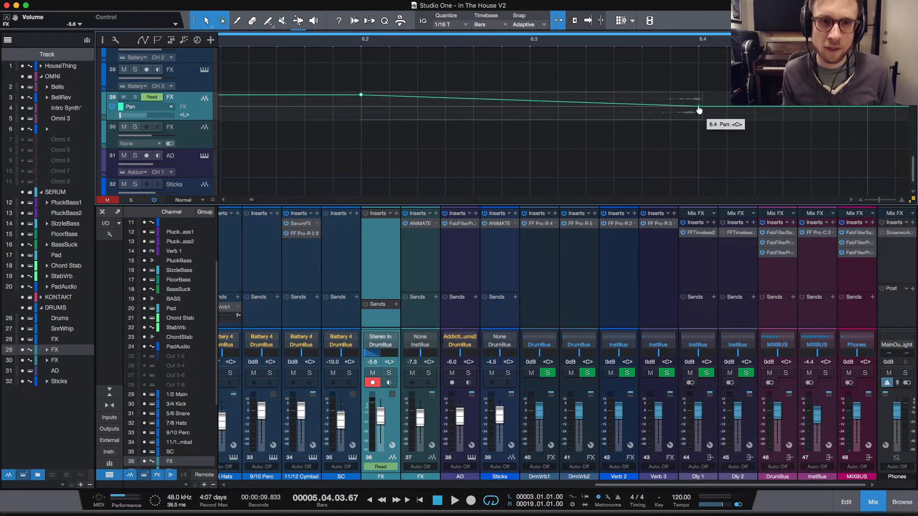
pyautogui.moveTo(699, 110); pyautogui.dragTo(699, 118)
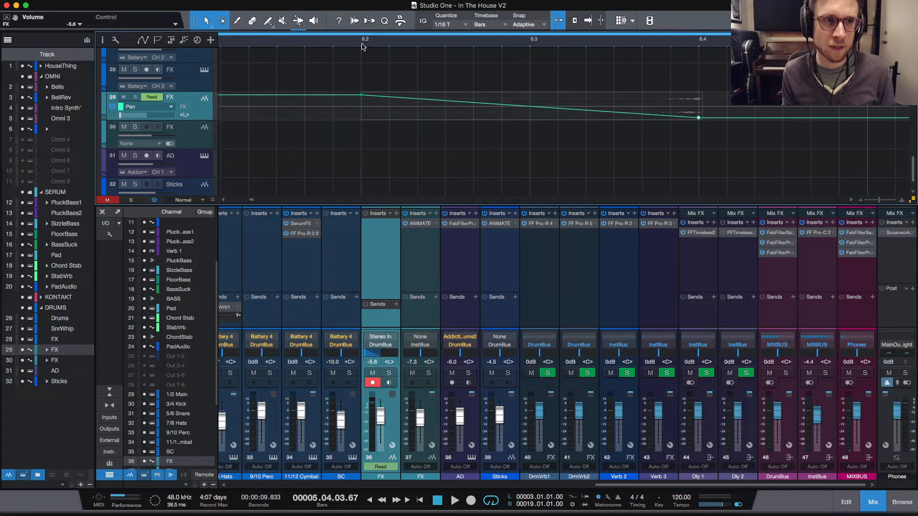
pyautogui.press('space')
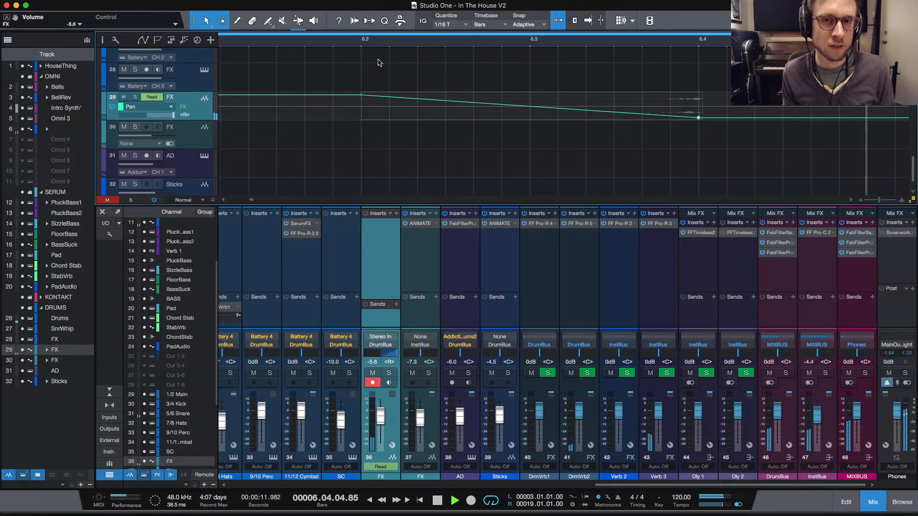
pyautogui.press('space')
# Step: Add a full-right pan point just after beat 6.3, set the point at 6.4 to centre, and play the sweep
pyautogui.click(546, 108)
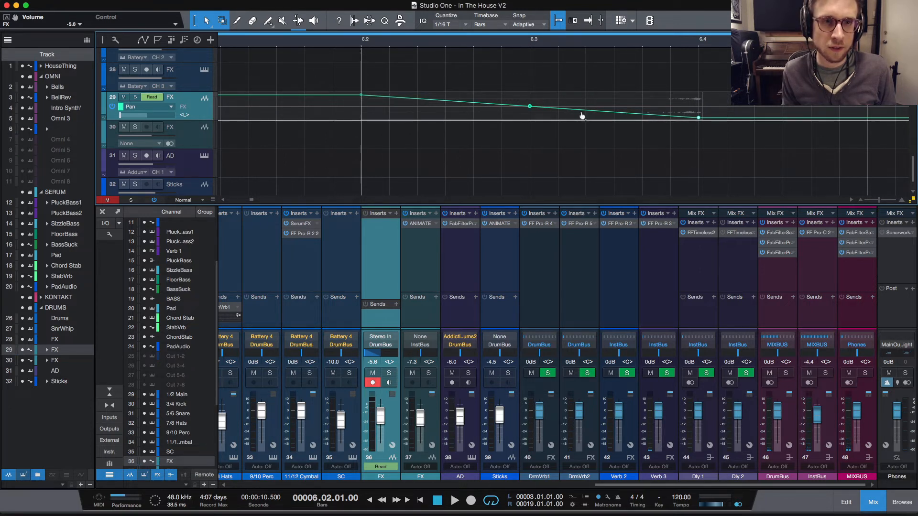
pyautogui.moveTo(529, 107); pyautogui.dragTo(559, 118)
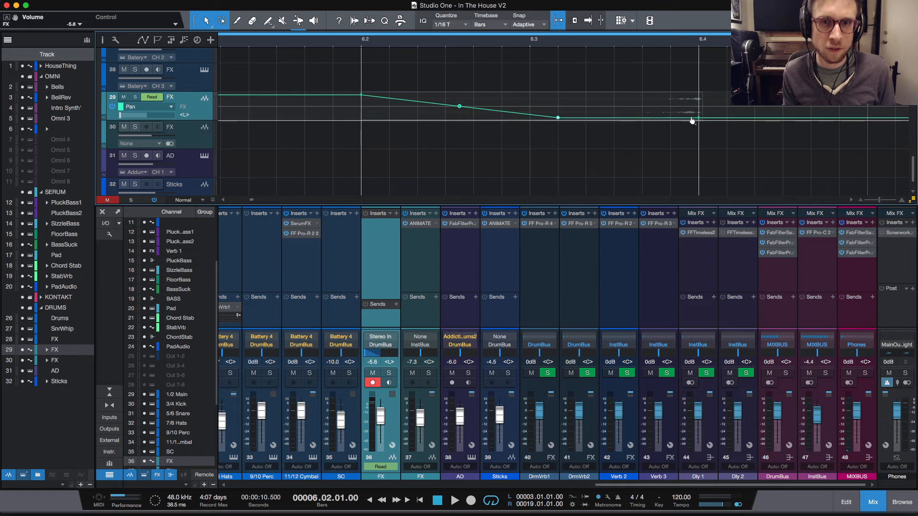
pyautogui.moveTo(700, 120); pyautogui.dragTo(698, 106)
pyautogui.press('space')
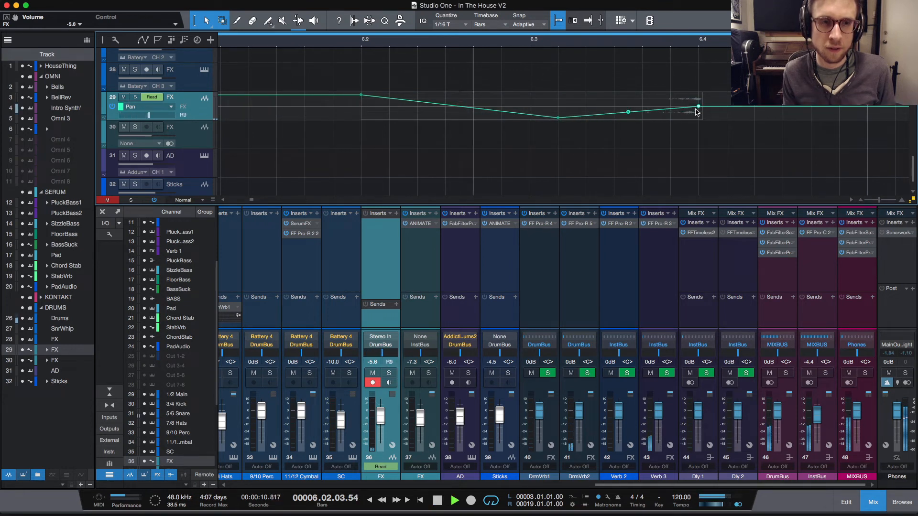
pyautogui.press('space')
pyautogui.press('space')
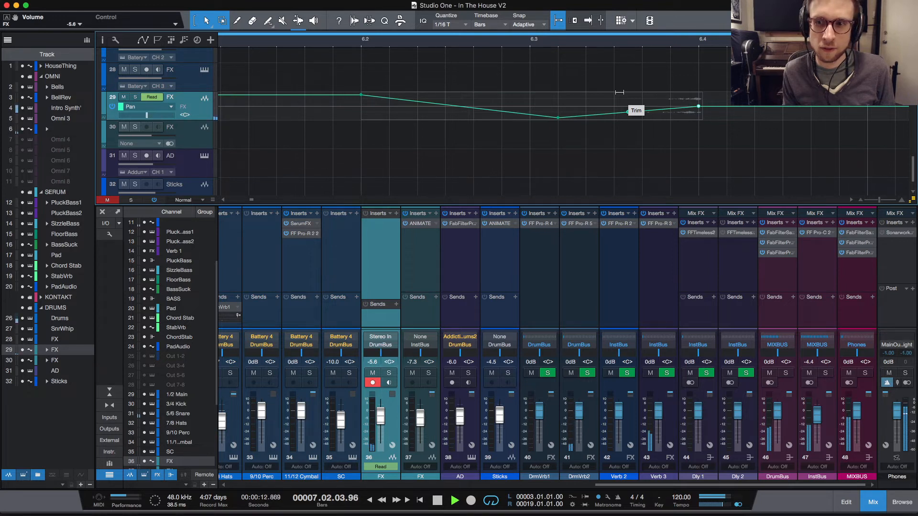
pyautogui.press('space')
# Step: Add a full-left pan point about midway between the full-right point and beat 6.4, and play the sweep repeatedly
pyautogui.moveTo(636, 114); pyautogui.dragTo(627, 89)
pyautogui.press('space')
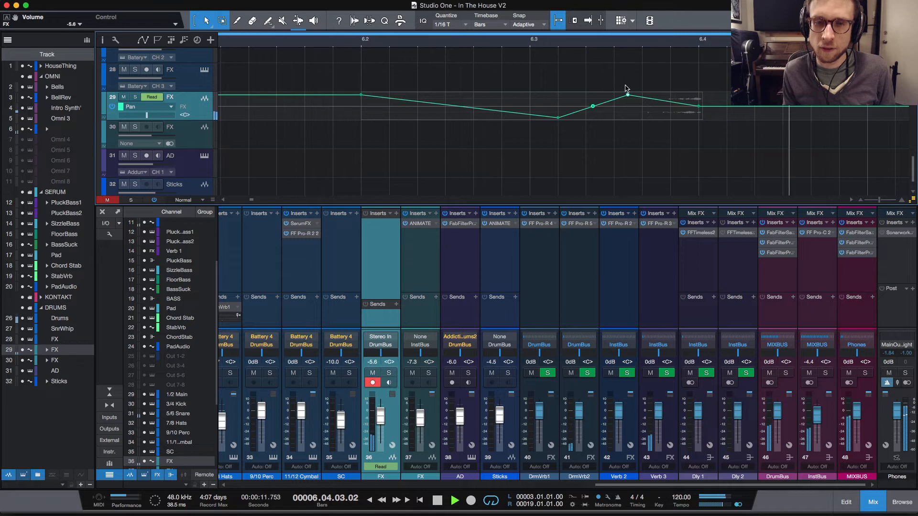
pyautogui.press('space')
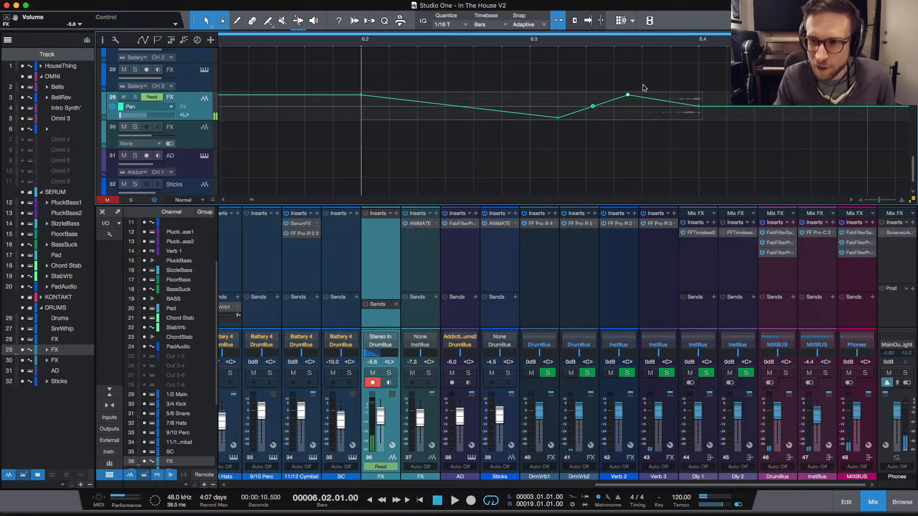
pyautogui.press('space')
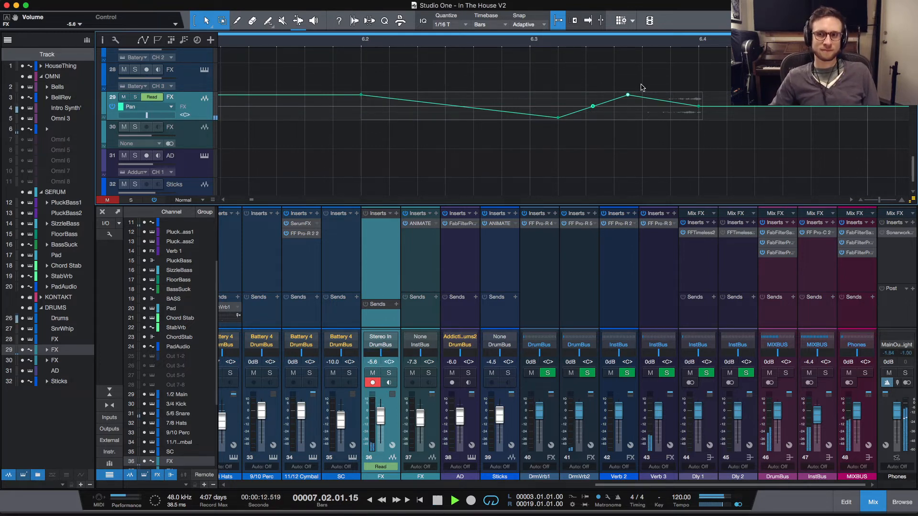
pyautogui.press('space')
pyautogui.press('space')
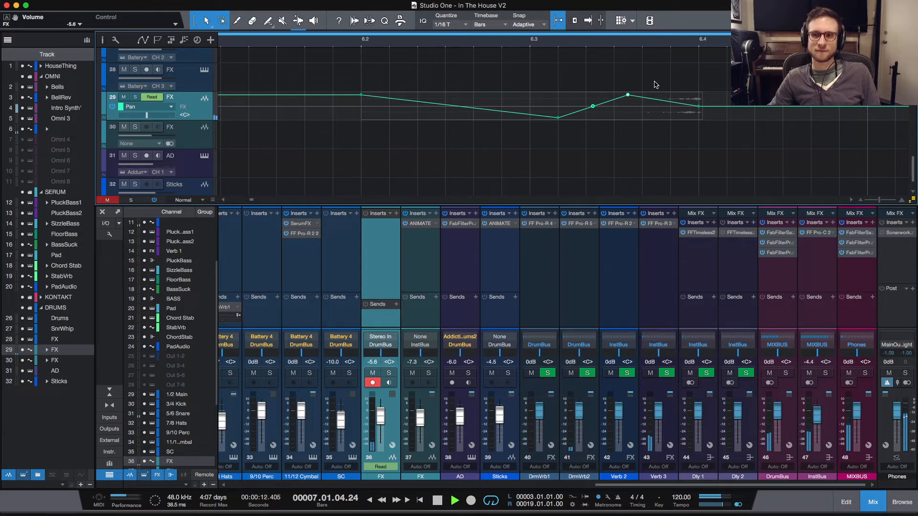
pyautogui.press('space')
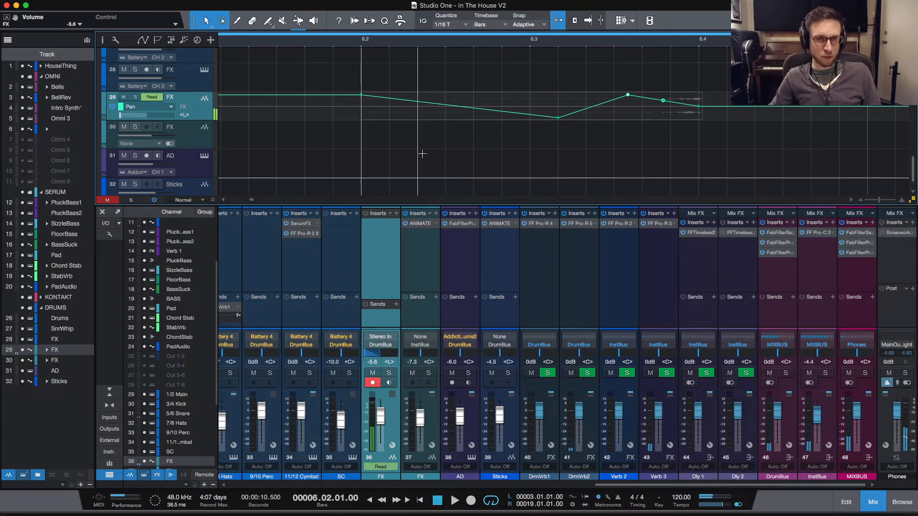
# Step: Hide the pan automation and duplicate the reversed FX clip on its track, with the copy starting at beat 7.2
pyautogui.press('a')
pyautogui.press('a')
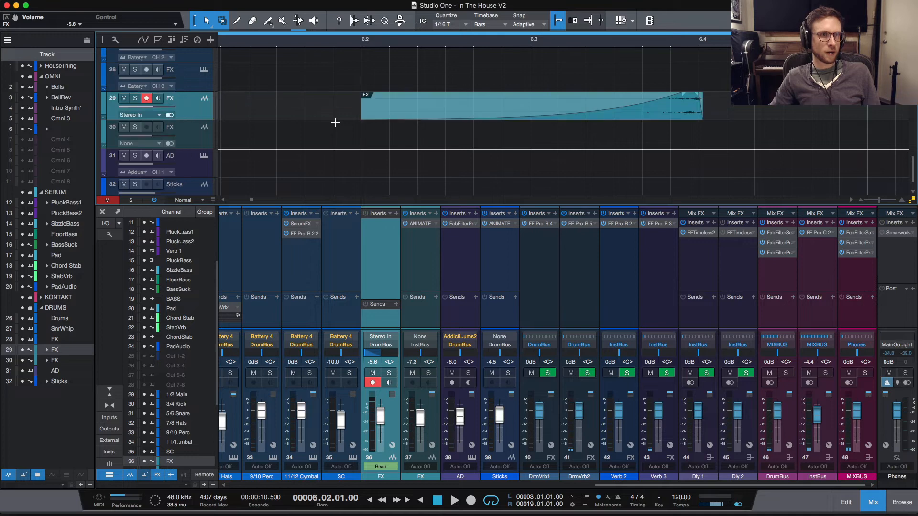
pyautogui.click(685, 116)
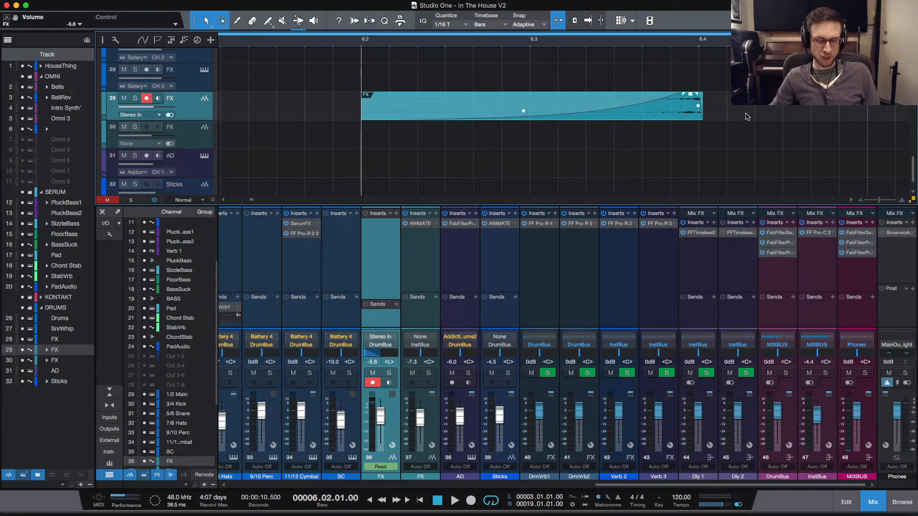
pyautogui.press('d')
pyautogui.hscroll(3, 634, 117)
pyautogui.press('w')
pyautogui.press('w')
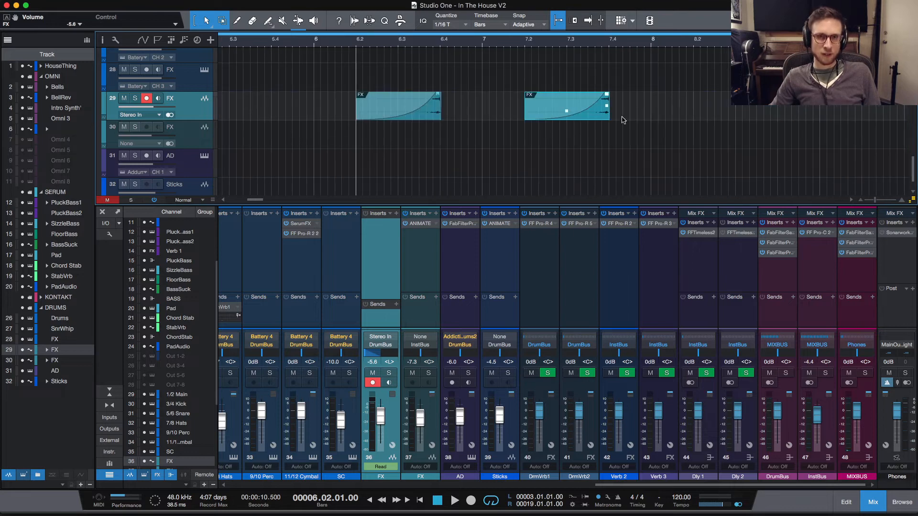
pyautogui.press('w')
# Step: Remove the fade-in and fade-out from the duplicated FX clip
pyautogui.scroll(-1, 574, 115)
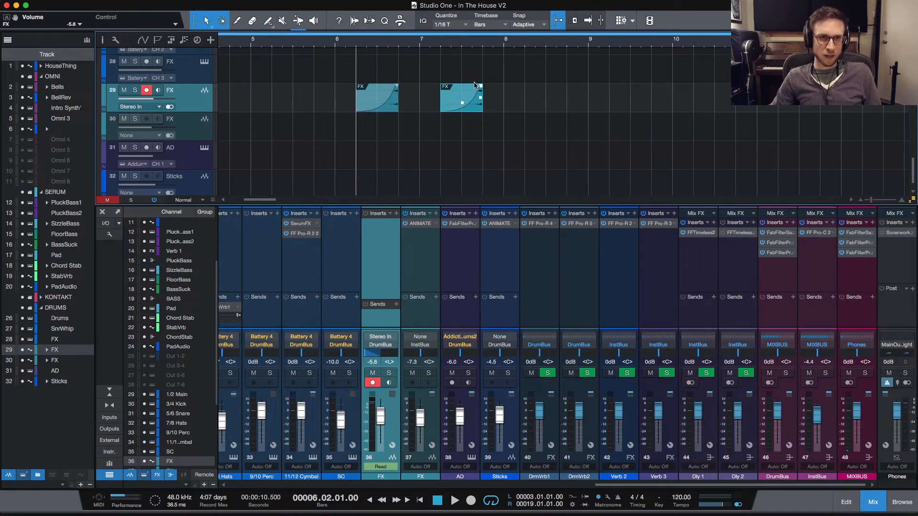
pyautogui.moveTo(478, 89); pyautogui.dragTo(391, 91)
pyautogui.moveTo(480, 86); pyautogui.dragTo(550, 90)
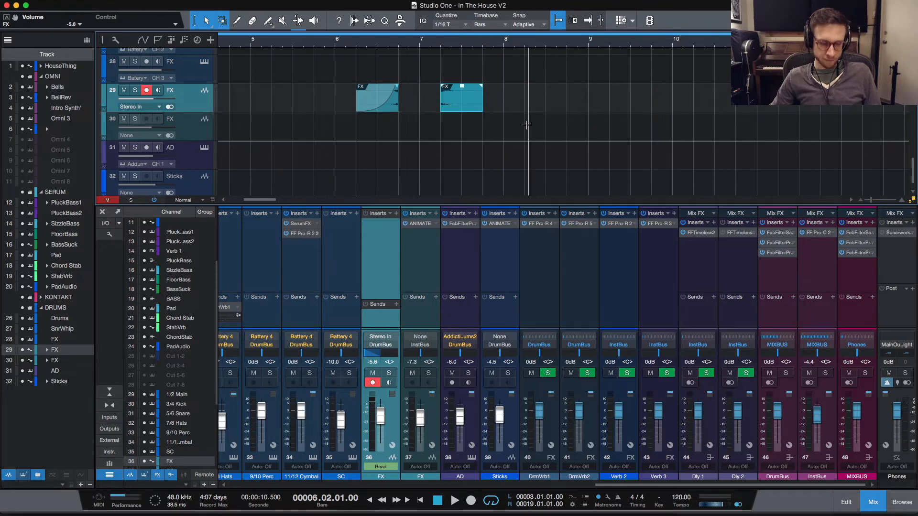
# Step: Trim the start of the duplicated FX clip slightly and move it against the original clip's end at beat 6.4
pyautogui.press('e')
pyautogui.press('e')
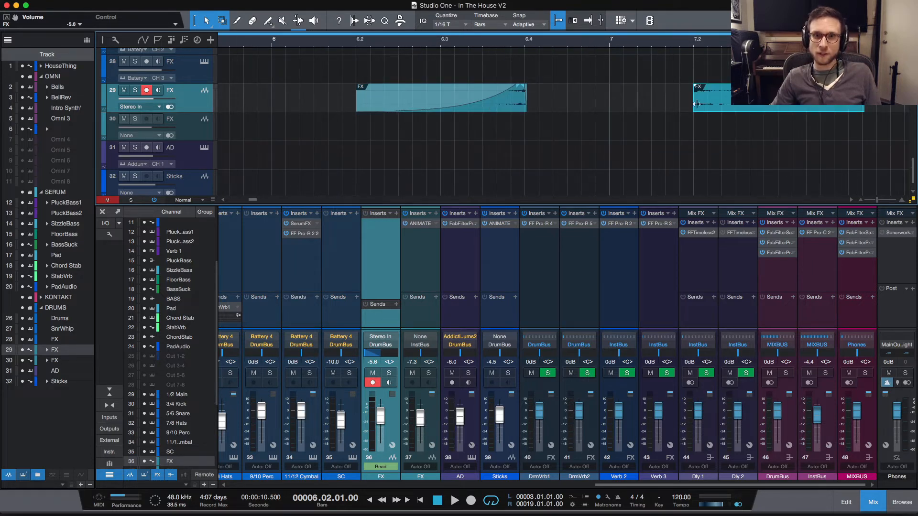
pyautogui.moveTo(696, 104); pyautogui.dragTo(701, 105)
pyautogui.moveTo(763, 107); pyautogui.dragTo(581, 112)
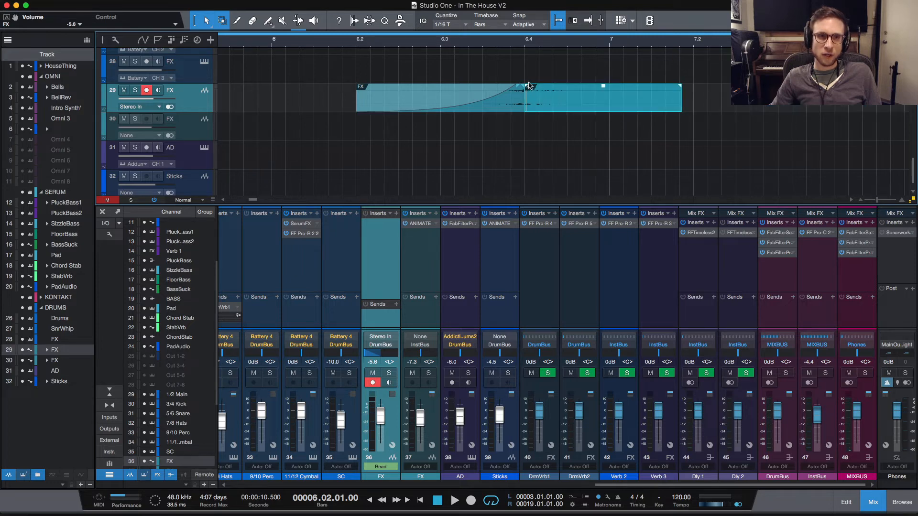
# Step: Play the joined FX clips from beat 6.2 and lower the duplicated clip's gain to about -7.5 dB
pyautogui.press('space')
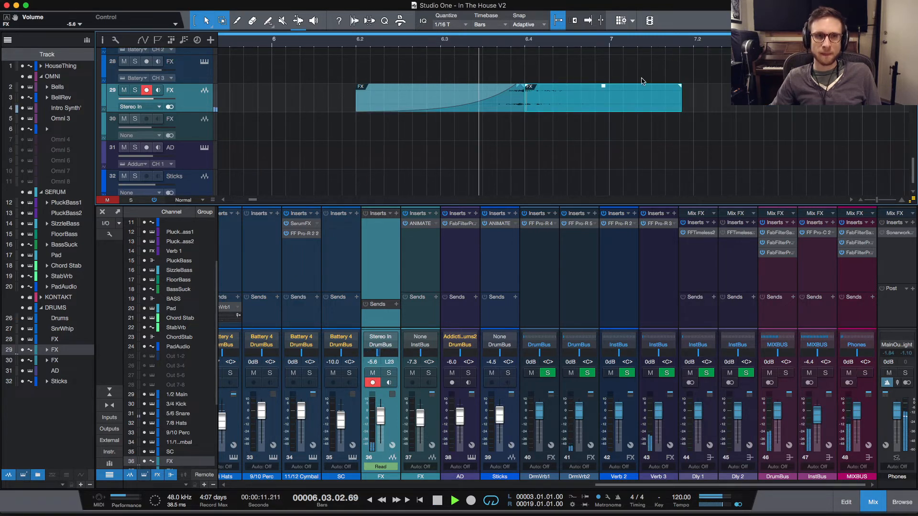
pyautogui.press('space')
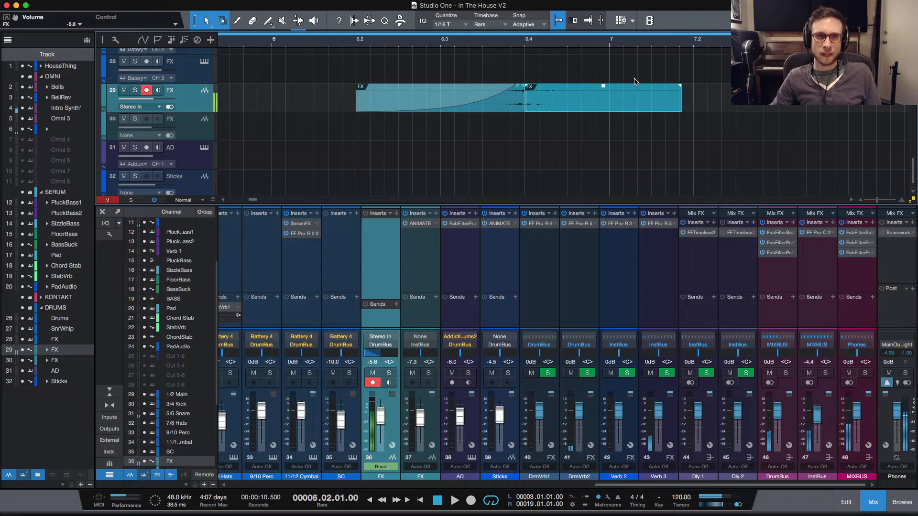
pyautogui.press('space')
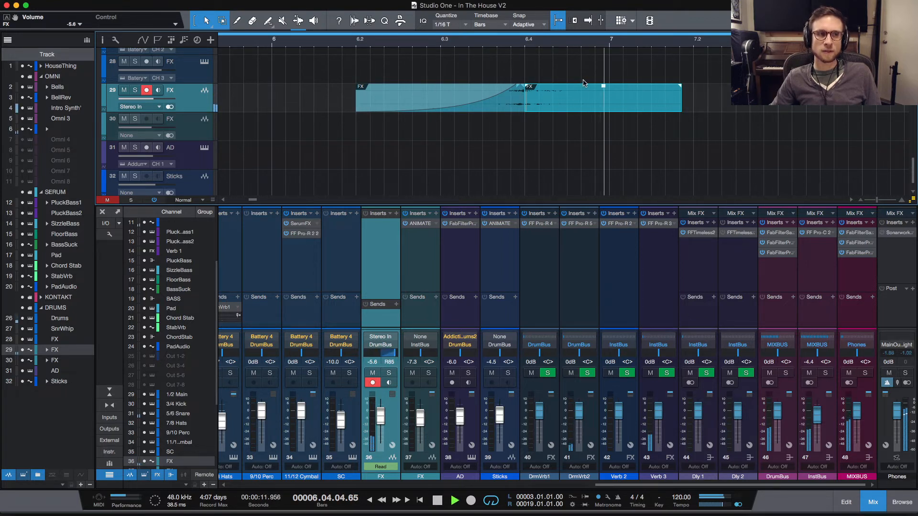
pyautogui.press('space')
pyautogui.moveTo(604, 87); pyautogui.dragTo(604, 93)
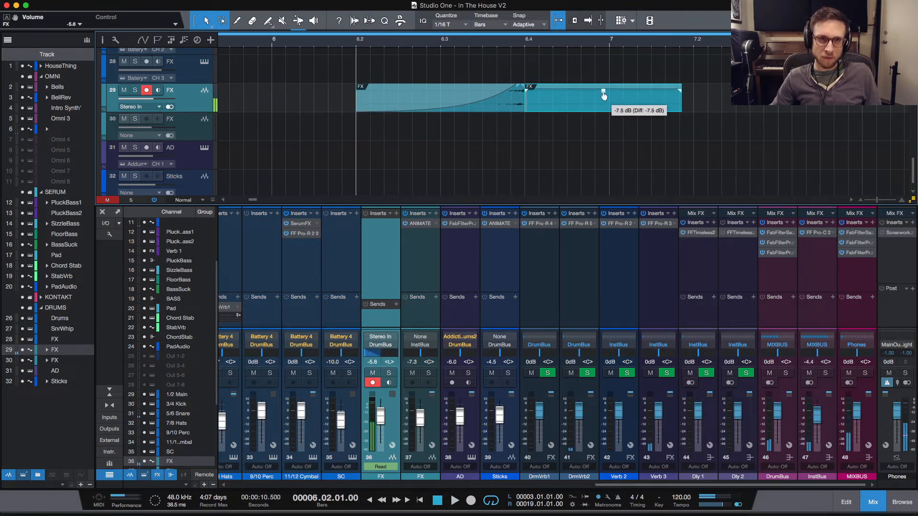
pyautogui.press('space')
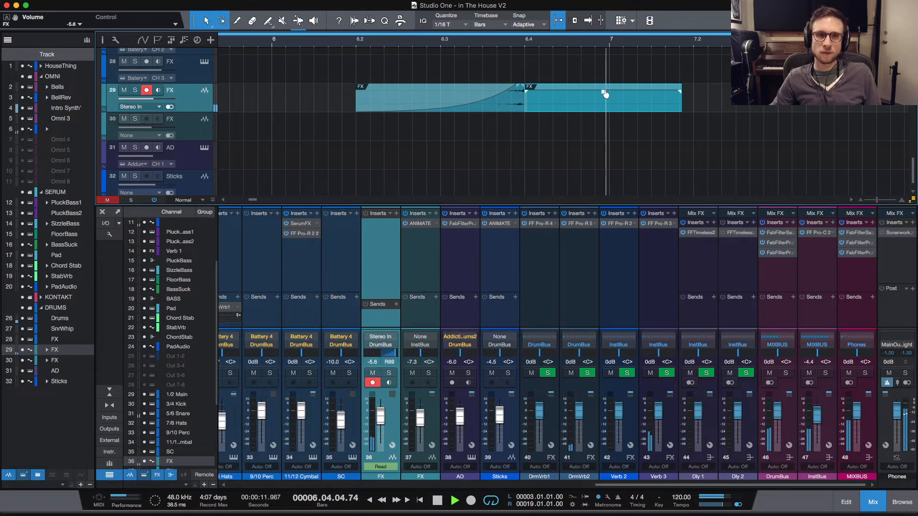
pyautogui.press('space')
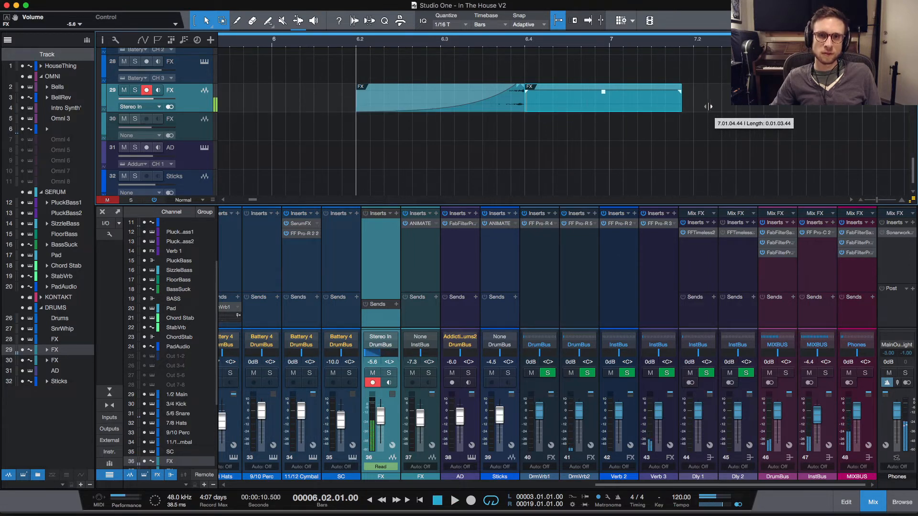
# Step: Give the duplicated FX clip a fade-out across nearly its whole length with an inward-bowed curve, and play the swell to check it
pyautogui.press('space')
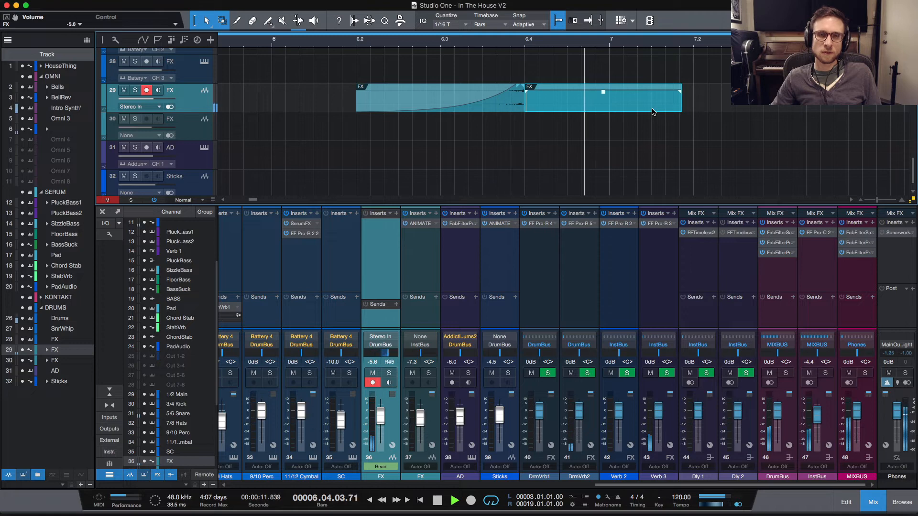
pyautogui.press('space')
pyautogui.moveTo(678, 95); pyautogui.dragTo(536, 112)
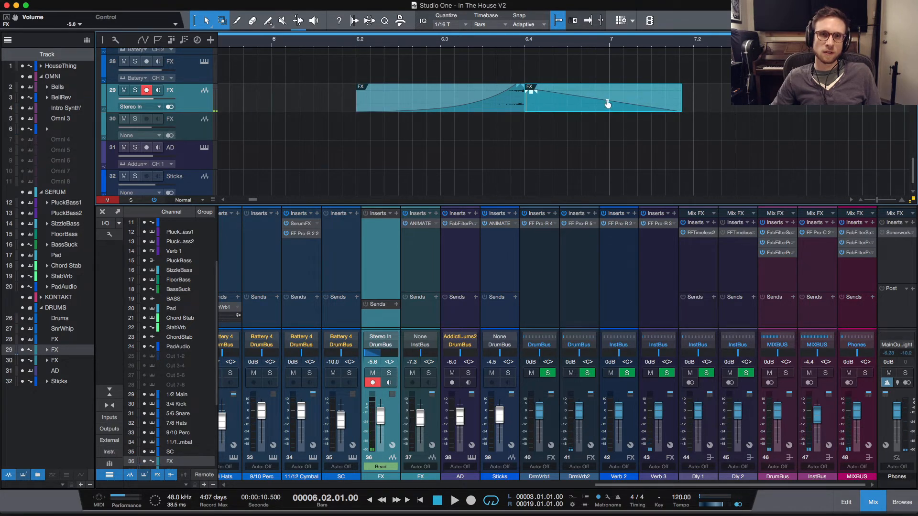
pyautogui.moveTo(608, 104); pyautogui.dragTo(608, 115)
pyautogui.press('space')
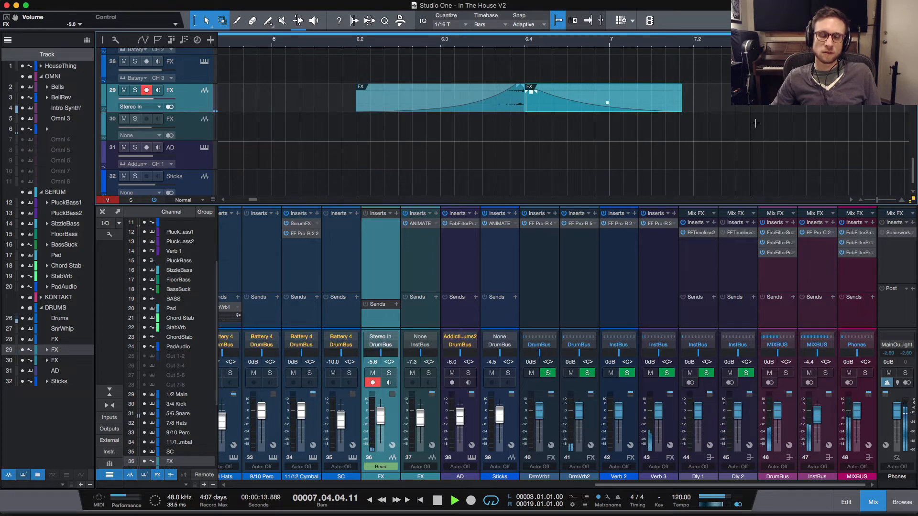
pyautogui.press('space')
pyautogui.press('space')
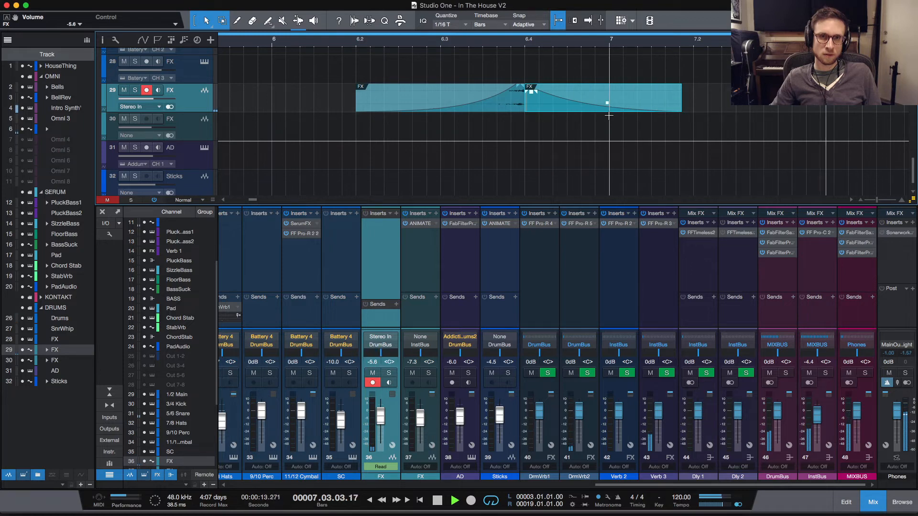
pyautogui.press('space')
pyautogui.click(549, 149)
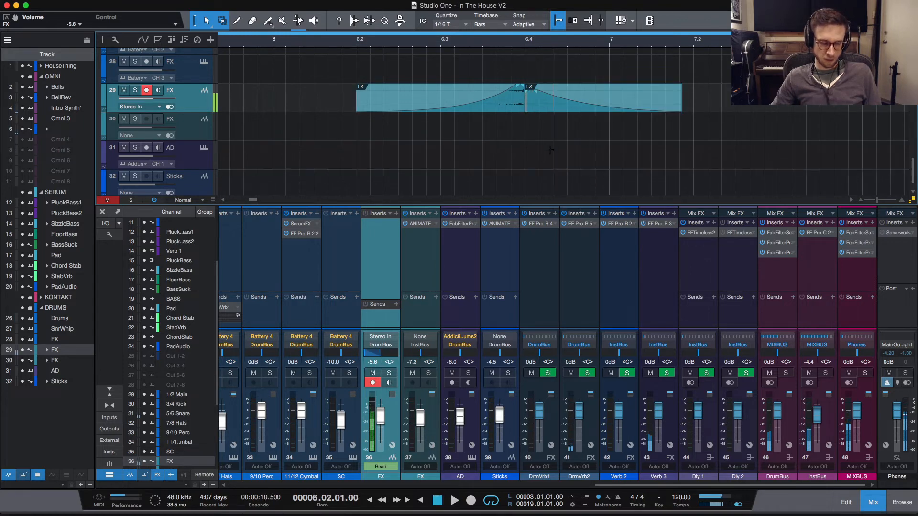
# Step: Play the arrangement from bar 3 to hear the FX swell in context with the intro
pyautogui.press('w')
pyautogui.press('w')
pyautogui.press('w')
pyautogui.hscroll(-3, 359, 110)
pyautogui.click(306, 46)
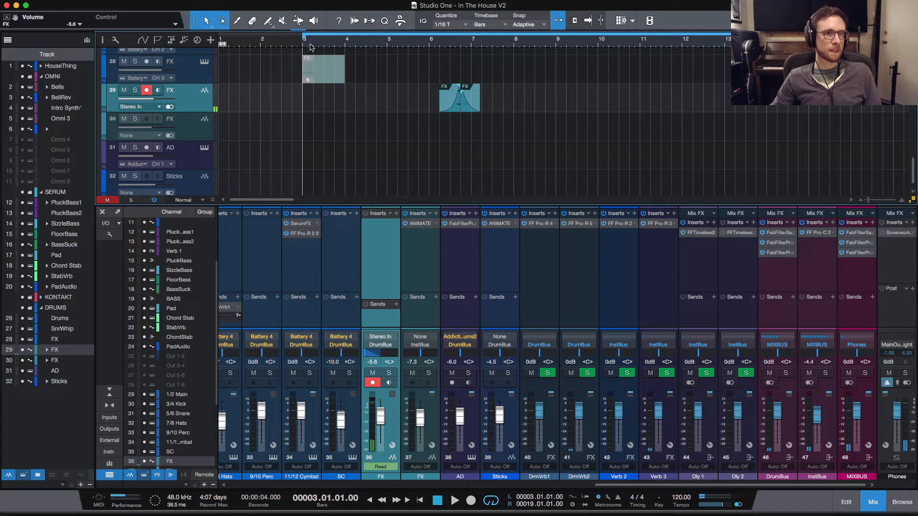
pyautogui.press('space')
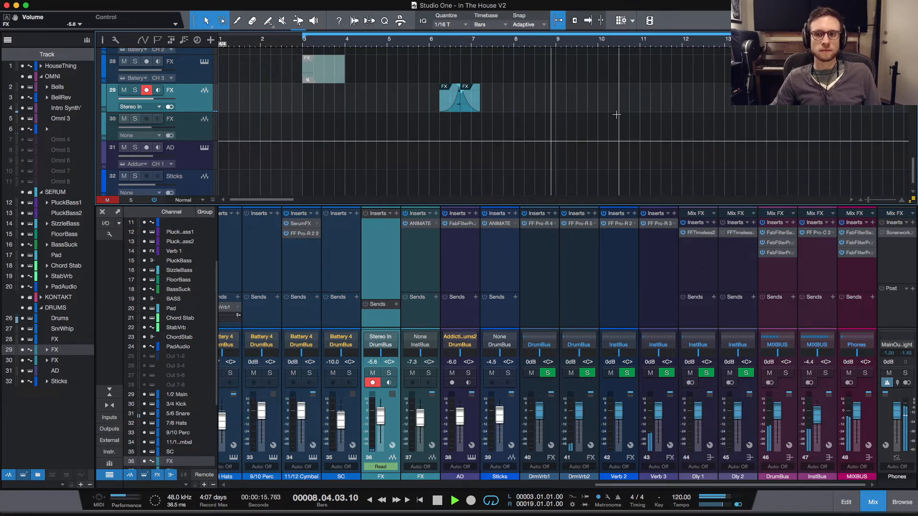
pyautogui.scroll(-1, 619, 117)
pyautogui.scroll(1, 620, 118)
pyautogui.scroll(1, 619, 119)
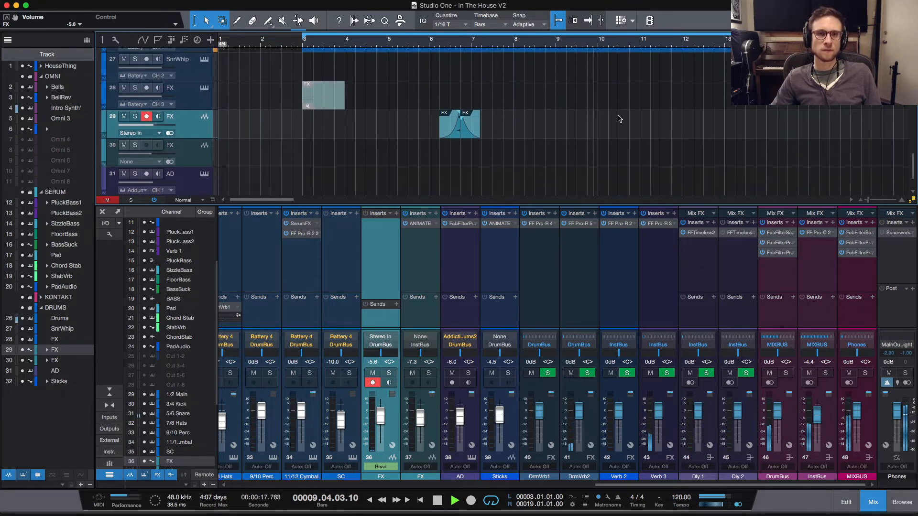
pyautogui.press('space')
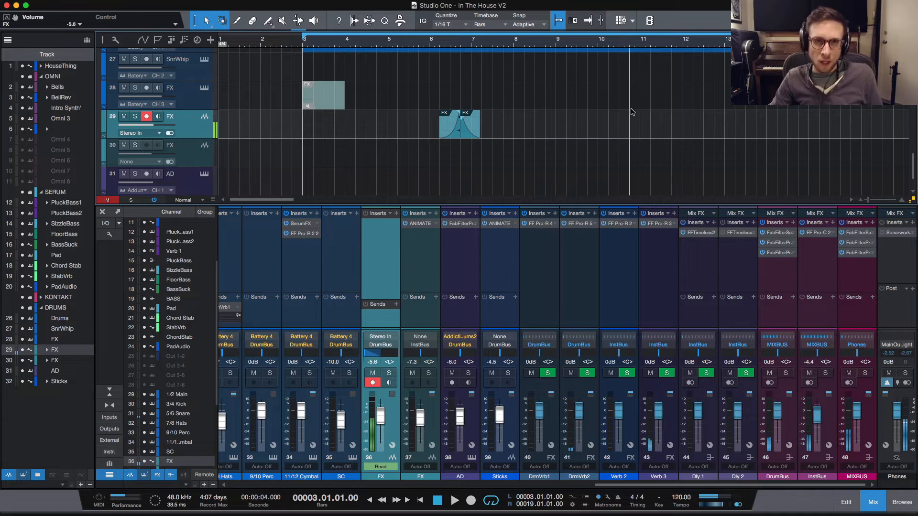
# Step: Set the playback start to beat 10.3 and raise the last G#3 note of the Intro Synth part starting at bar 7 to D#4
pyautogui.click(622, 47)
pyautogui.scroll(10, 631, 119)
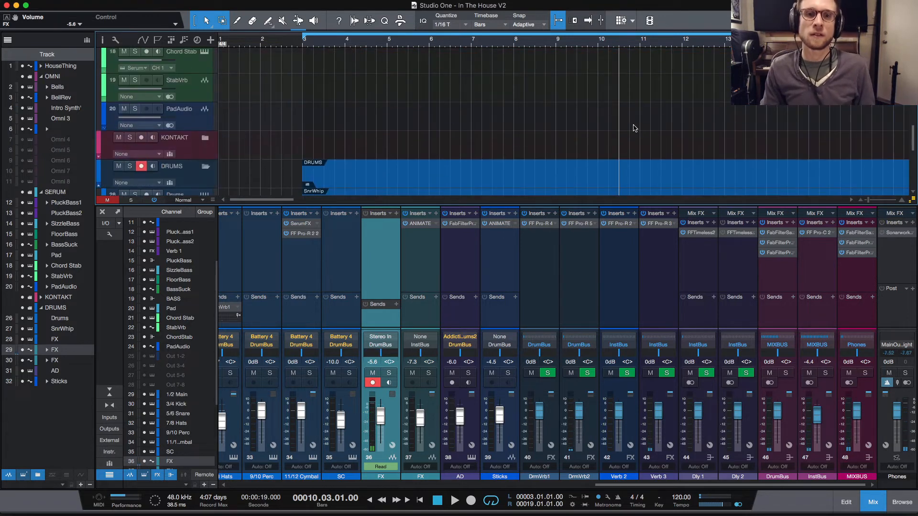
pyautogui.scroll(10, 645, 135)
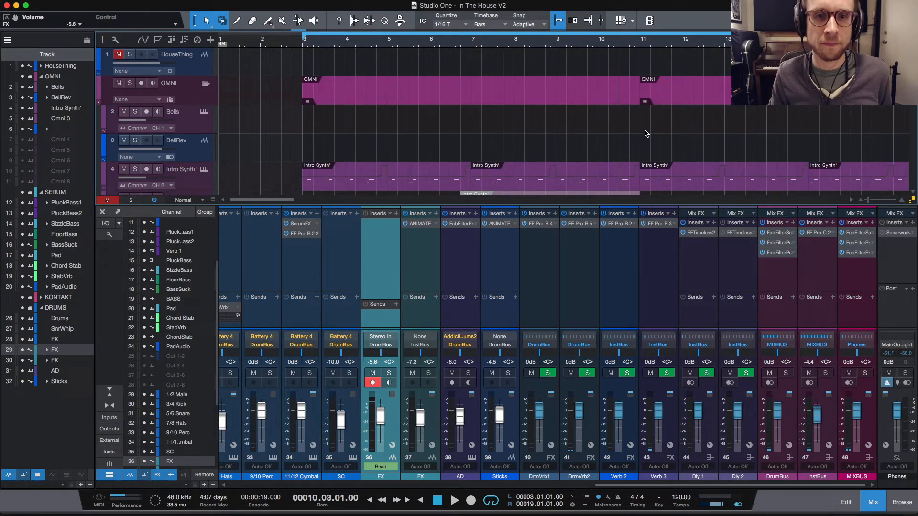
pyautogui.doubleClick(613, 186)
pyautogui.hscroll(5, 736, 344)
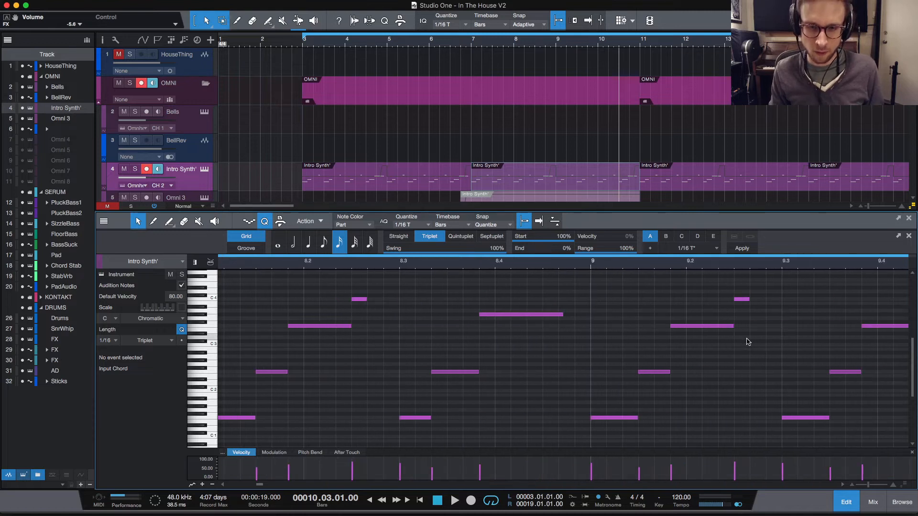
pyautogui.hscroll(8, 749, 342)
pyautogui.click(617, 314)
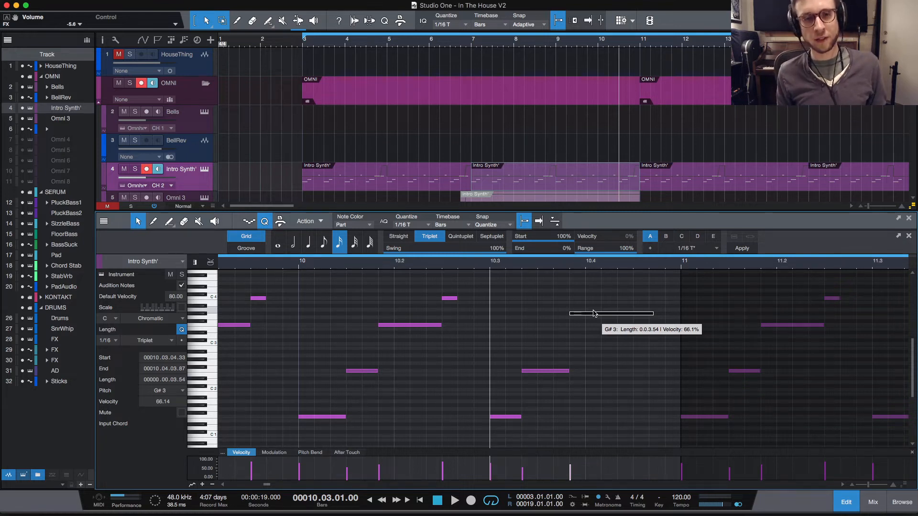
pyautogui.moveTo(597, 314); pyautogui.dragTo(602, 294)
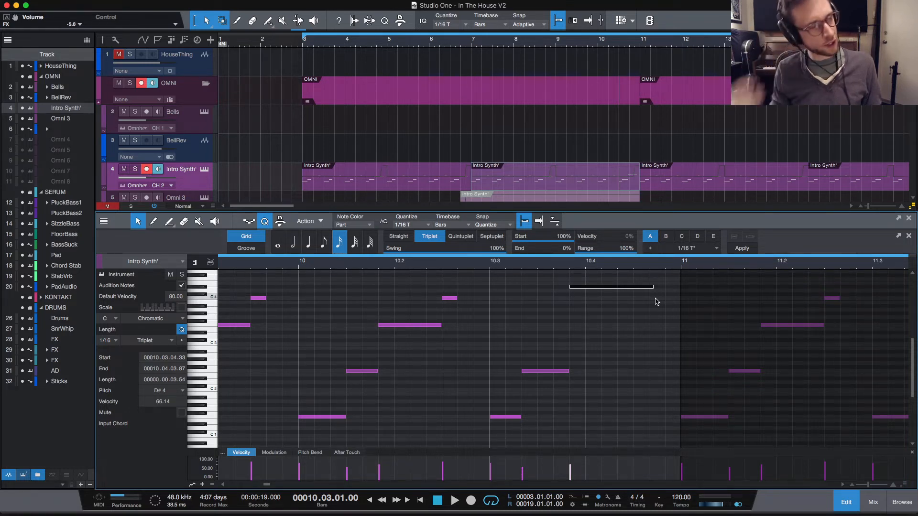
# Step: Set the pitch bend down range to 3 for the Intro Synth's Drunk Beneath Borealis patch in Omnisphere
pyautogui.click(205, 169)
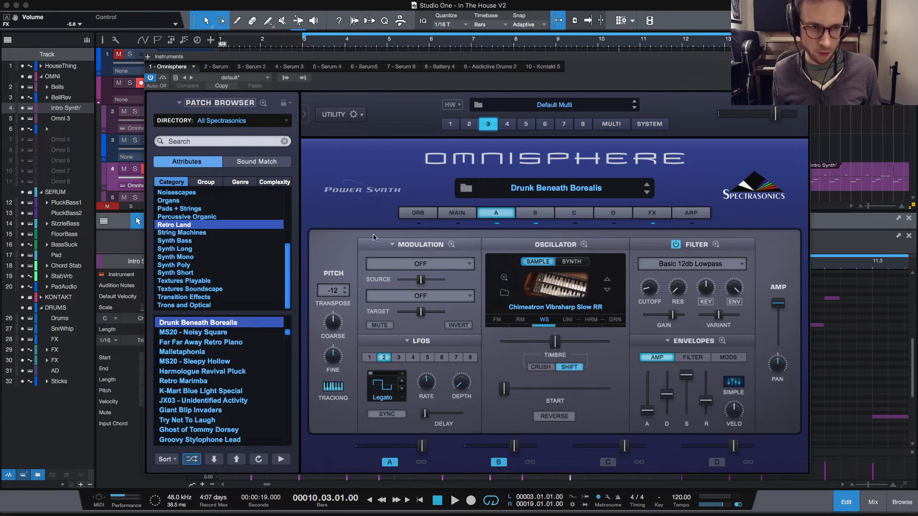
pyautogui.click(456, 214)
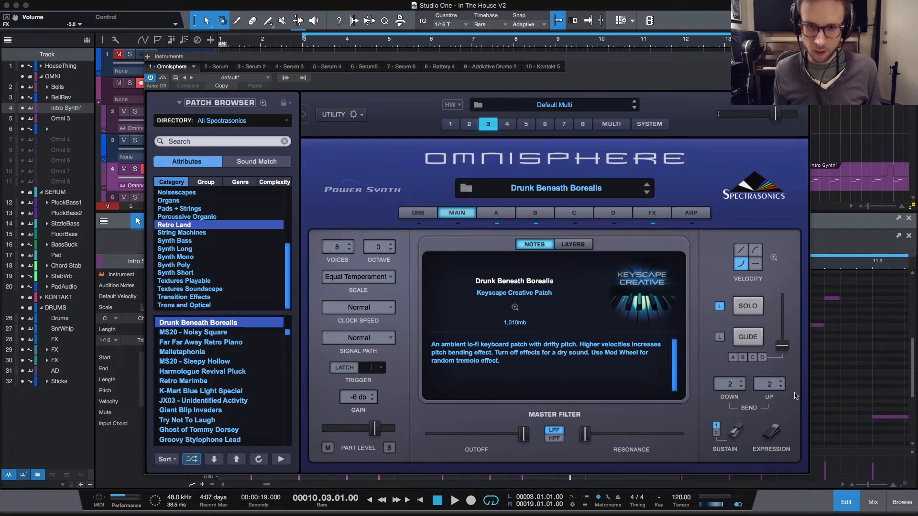
pyautogui.click(741, 382)
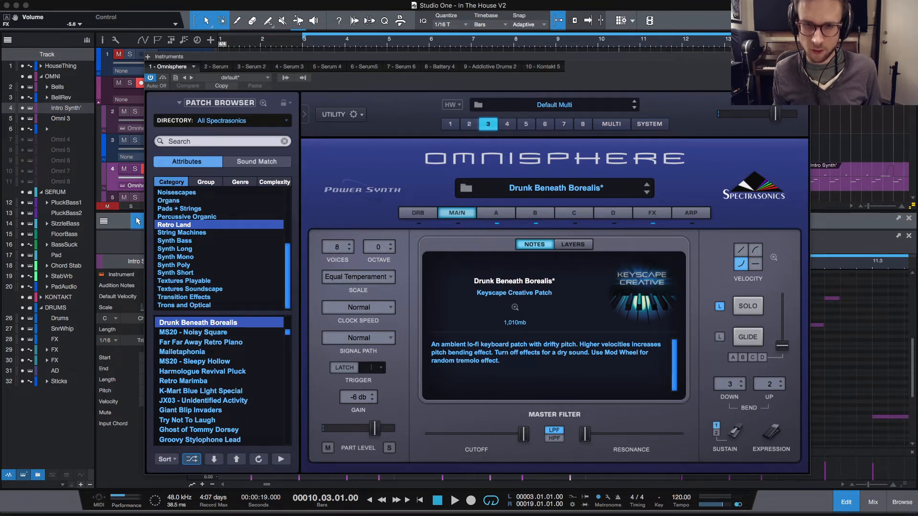
pyautogui.click(804, 56)
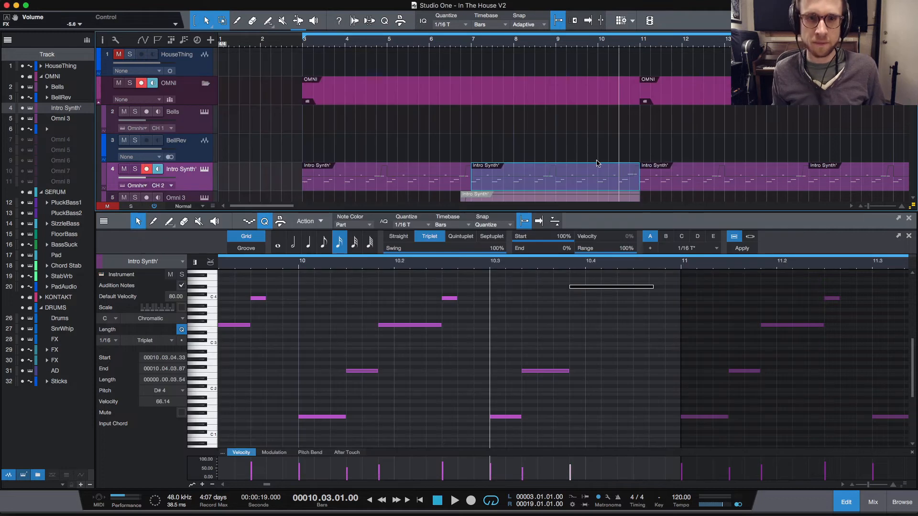
# Step: Enlarge the controller lane of the Intro Synth part starting at bar 7 and show its pitch bend data around bar 10
pyautogui.scroll(-4, 596, 163)
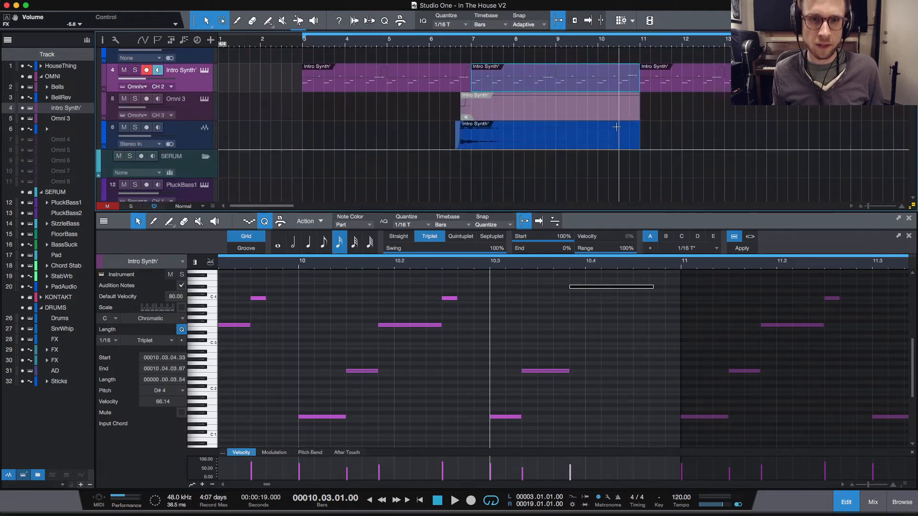
pyautogui.doubleClick(631, 88)
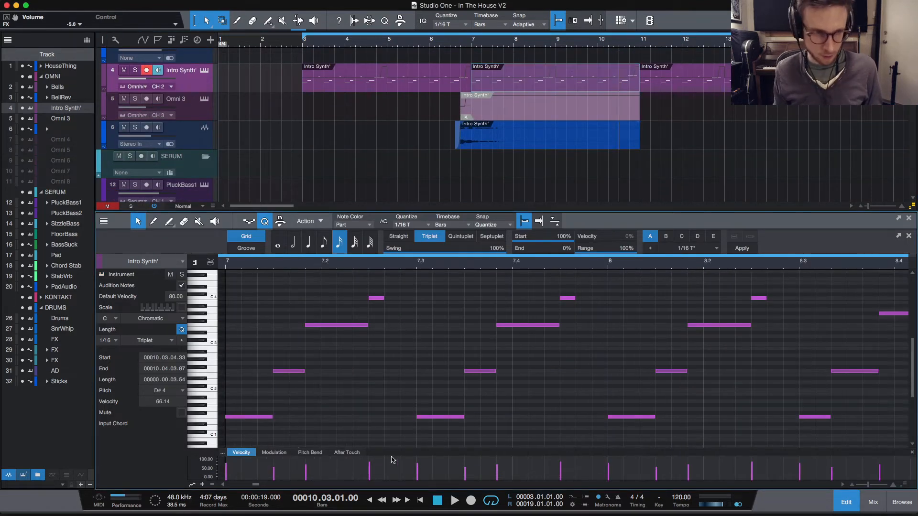
pyautogui.moveTo(437, 410); pyautogui.dragTo(437, 389)
pyautogui.hscroll(12, 526, 417)
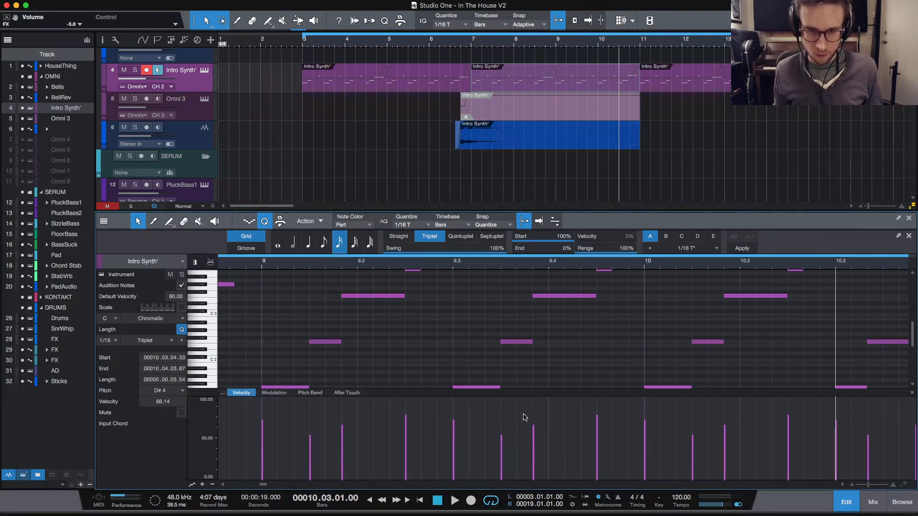
pyautogui.click(300, 393)
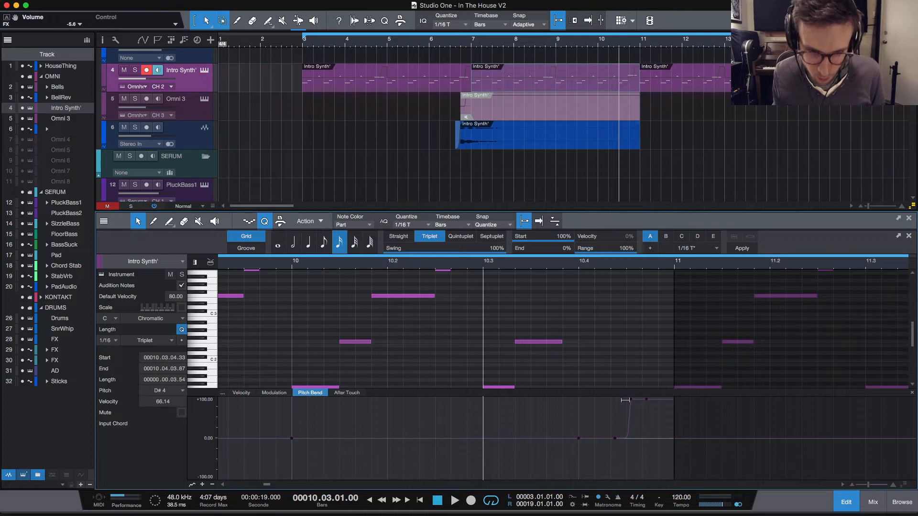
# Step: Move the last two pitch bend points before bar 11 down to -100 so the final note bends downward
pyautogui.click(663, 405)
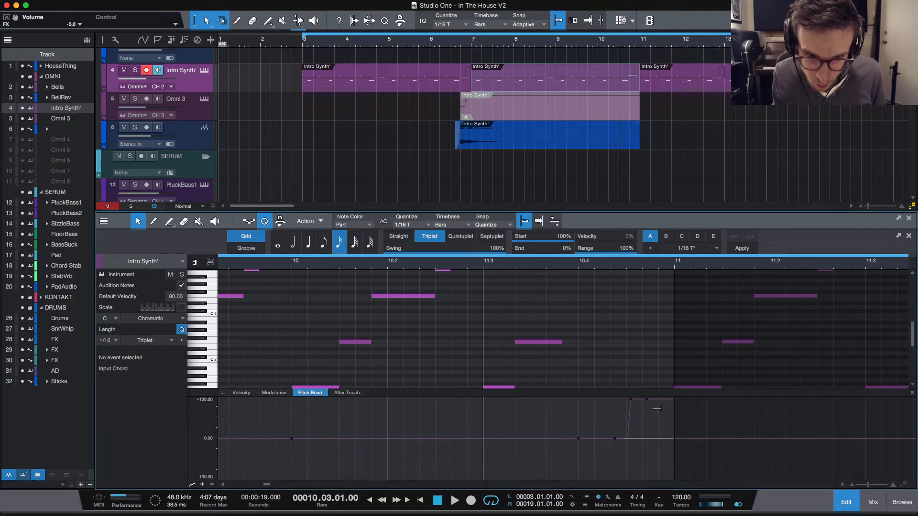
pyautogui.moveTo(668, 435); pyautogui.dragTo(631, 437)
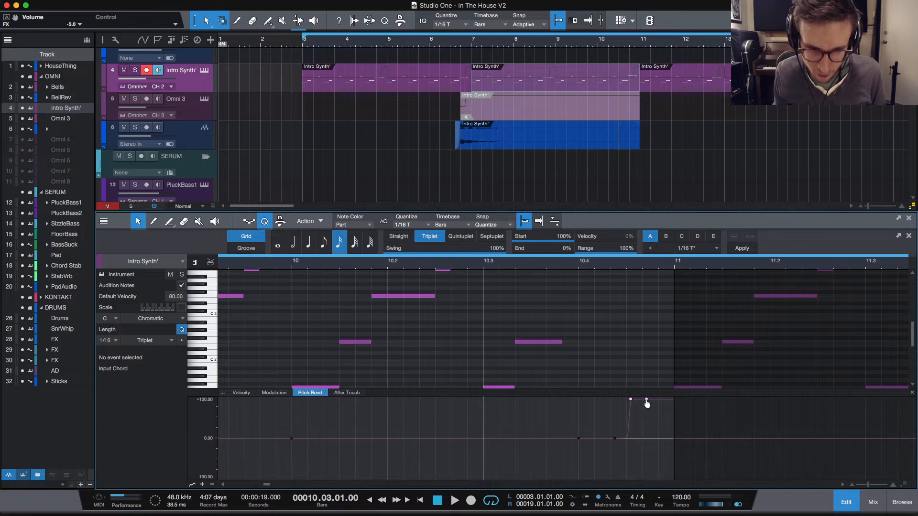
pyautogui.moveTo(647, 404); pyautogui.dragTo(649, 497)
# Step: Play the Intro Synth ending repeatedly from beat 10.3 to check the raised D#4 note and its downward bend
pyautogui.press('space')
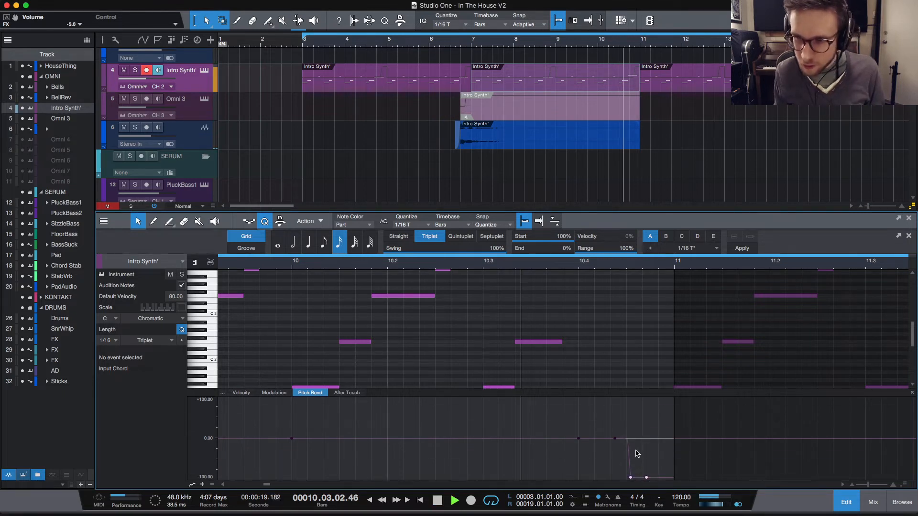
pyautogui.press('space')
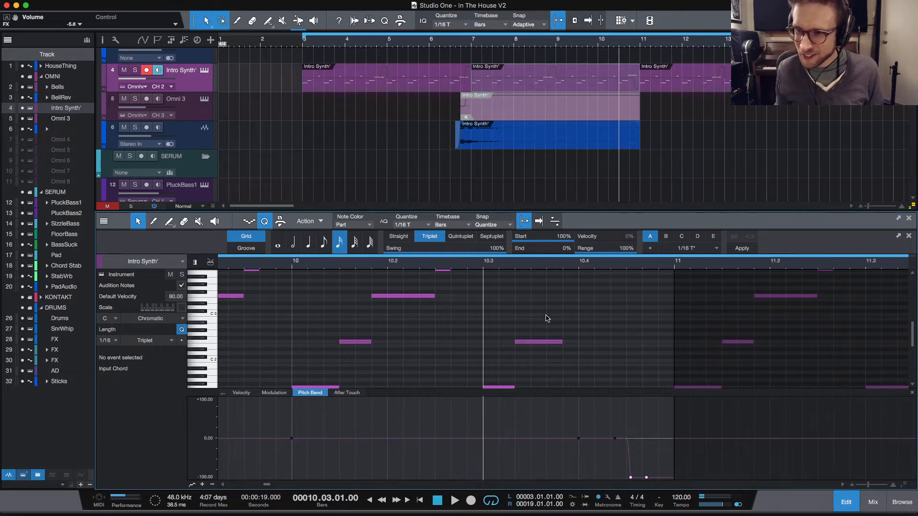
pyautogui.press('space')
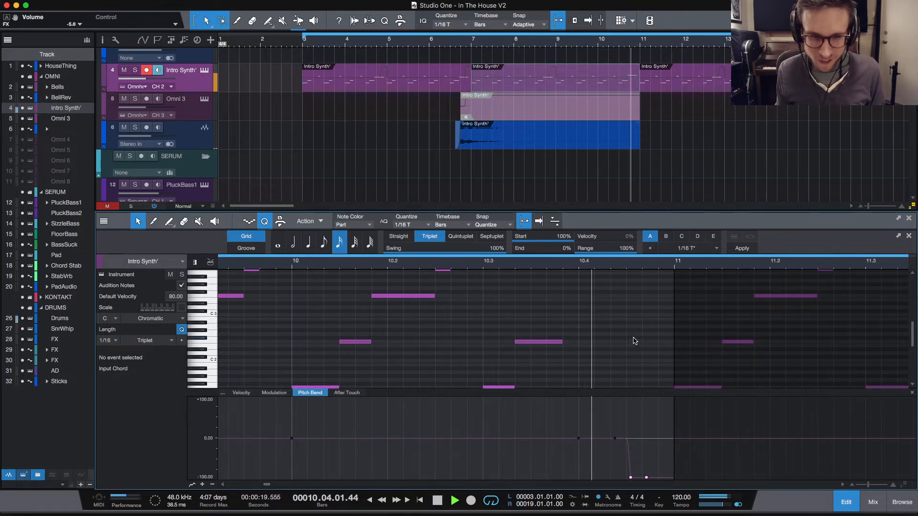
pyautogui.press('space')
pyautogui.press('space')
pyautogui.scroll(8, 641, 343)
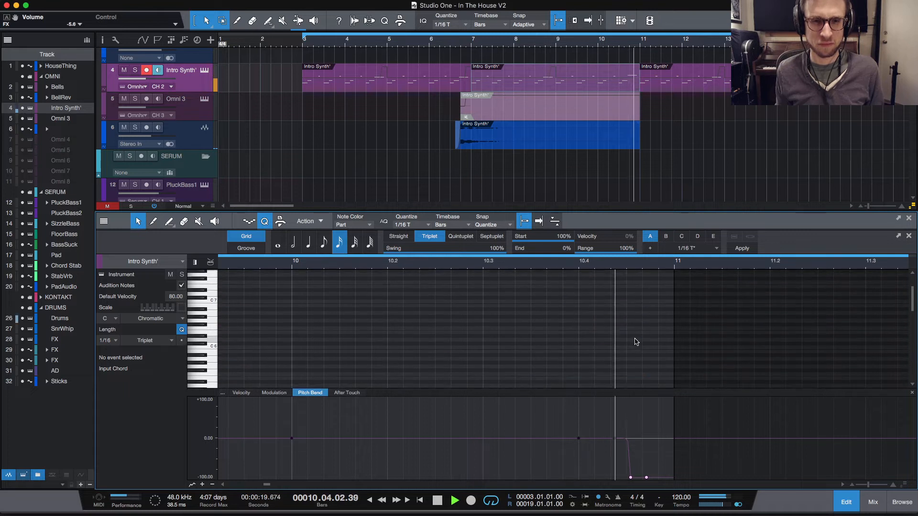
pyautogui.press('space')
pyautogui.scroll(-3, 646, 344)
pyautogui.press('space')
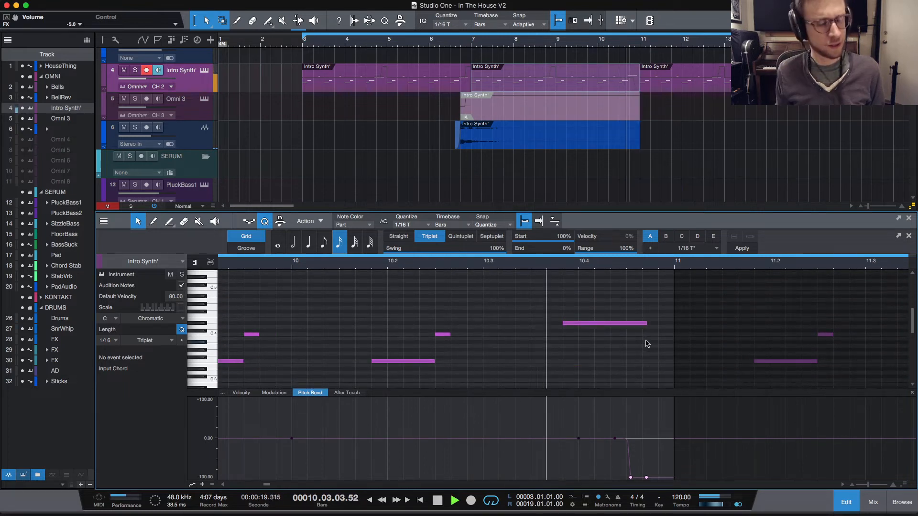
# Step: Set the pitch bend up range to 3 for the JX03 - Unhappy Saw patch in Omnisphere part 2
pyautogui.press('space')
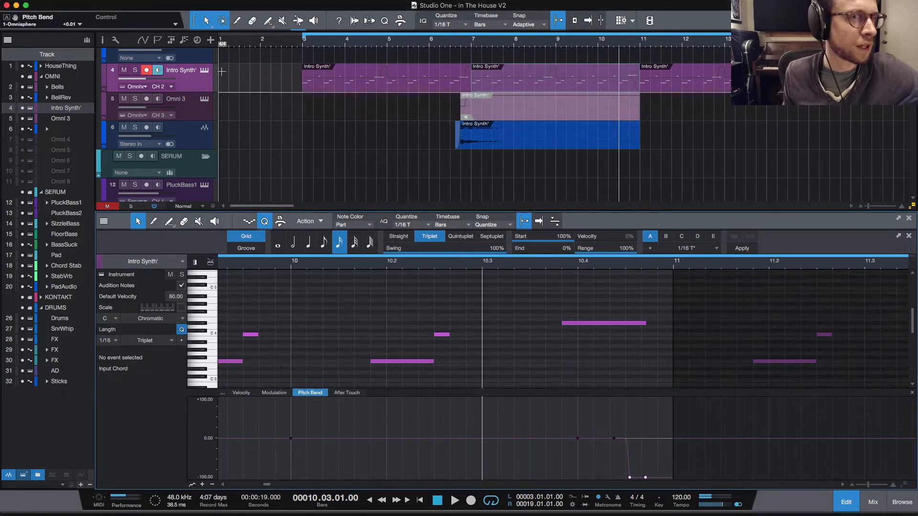
pyautogui.click(205, 71)
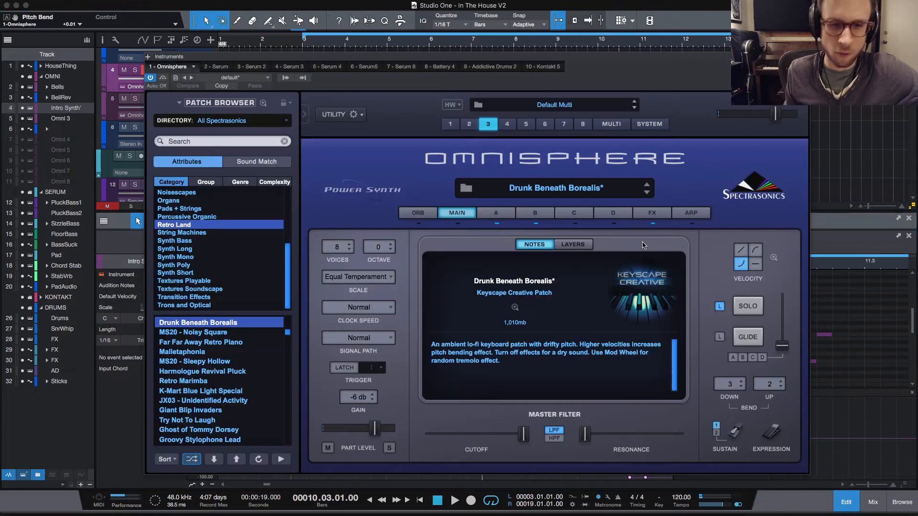
pyautogui.click(472, 125)
pyautogui.click(764, 384)
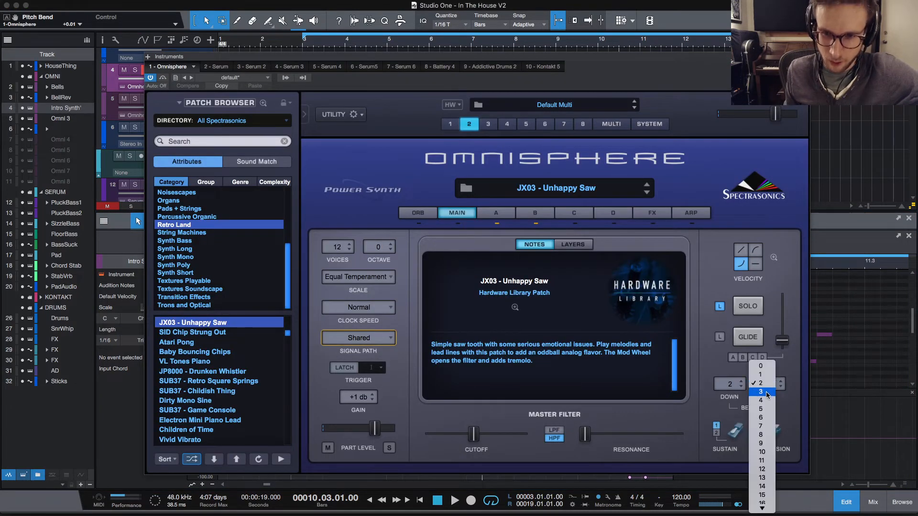
pyautogui.click(767, 396)
pyautogui.click(805, 57)
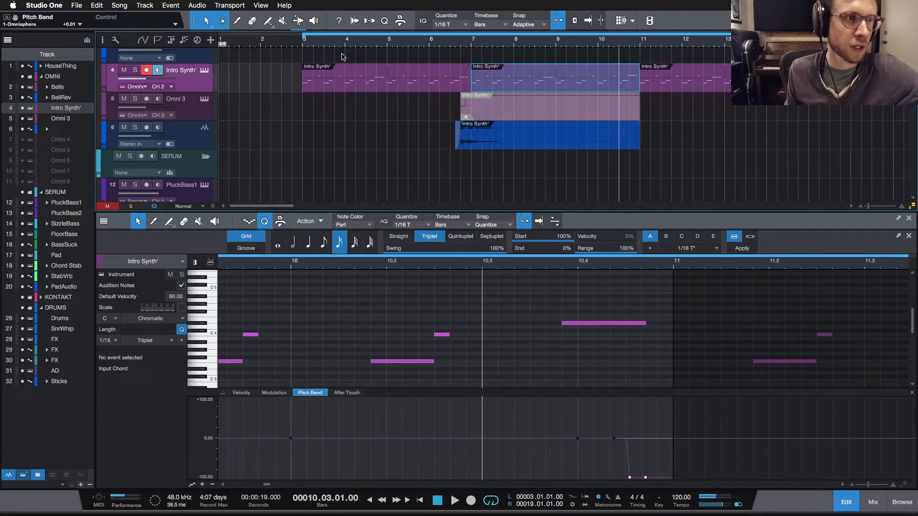
# Step: Return the JX03 - Unhappy Saw patch's pitch bend up range to 2 and set its down range to 3
pyautogui.click(205, 72)
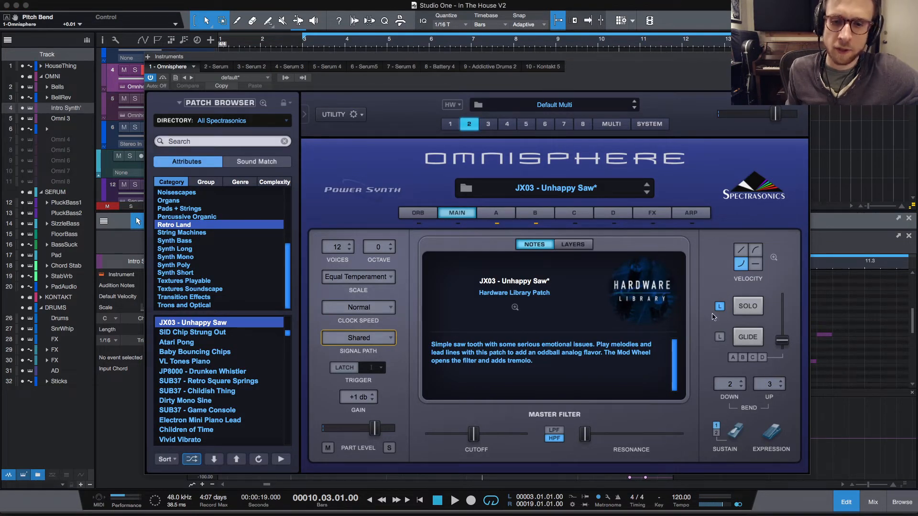
pyautogui.click(765, 385)
pyautogui.click(763, 376)
pyautogui.click(728, 384)
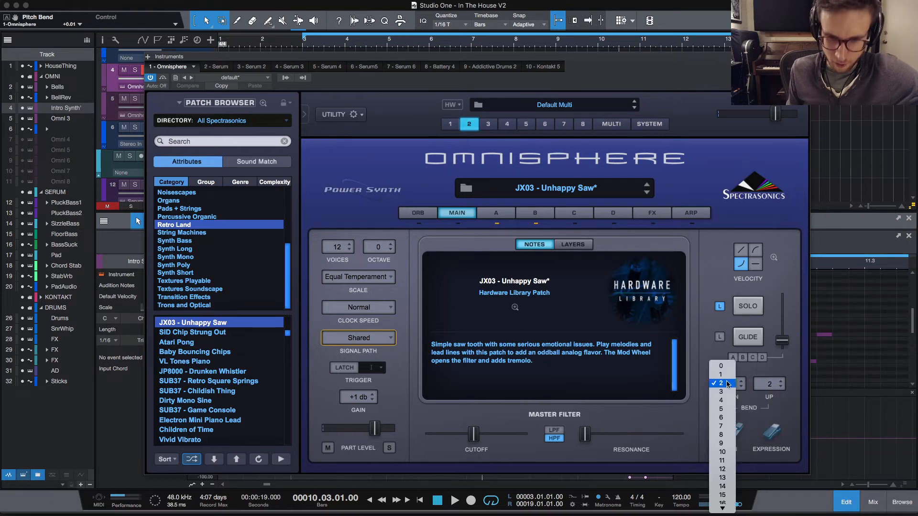
pyautogui.click(732, 392)
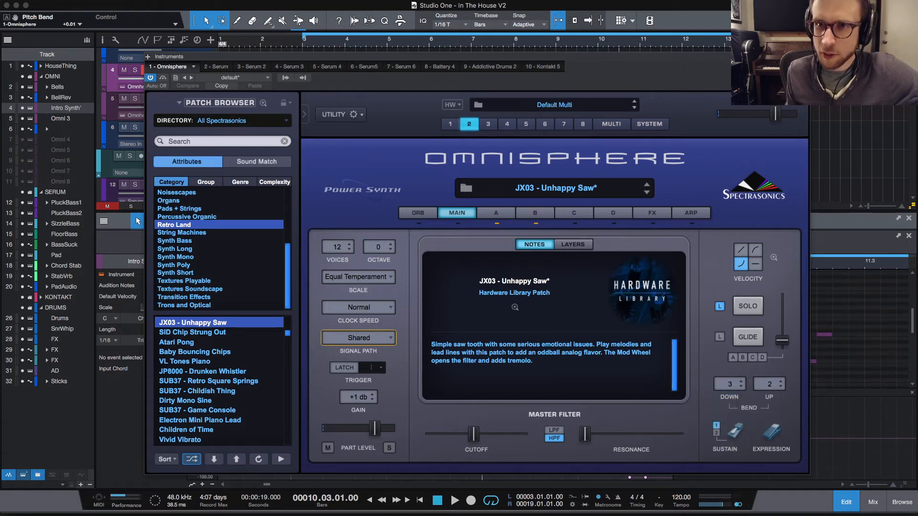
pyautogui.click(803, 56)
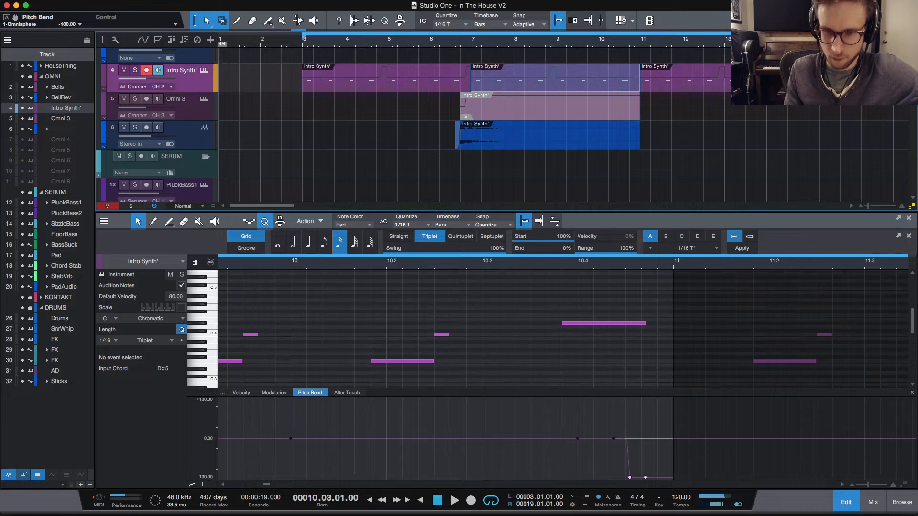
# Step: Play the song from beat 10.3 and from bar 3 to check the bent Intro Synth ending in context
pyautogui.press('space')
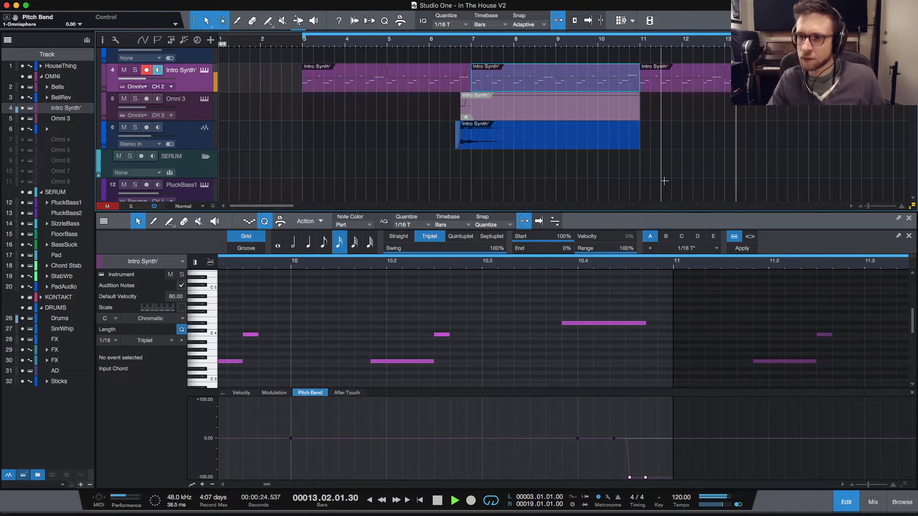
pyautogui.press('space')
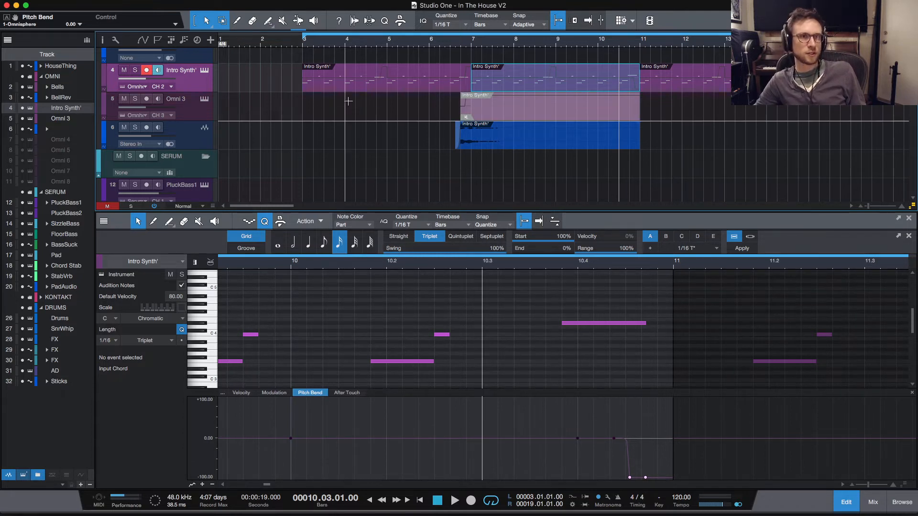
pyautogui.click(305, 45)
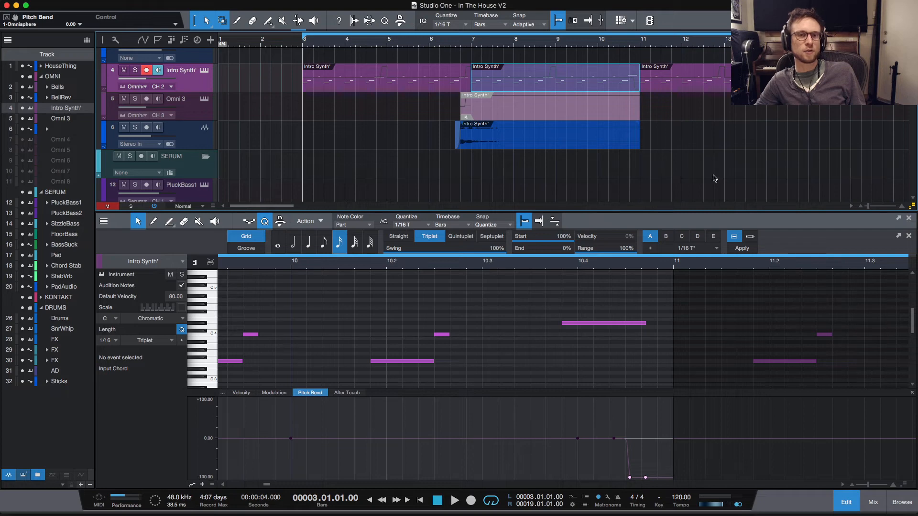
pyautogui.press('space')
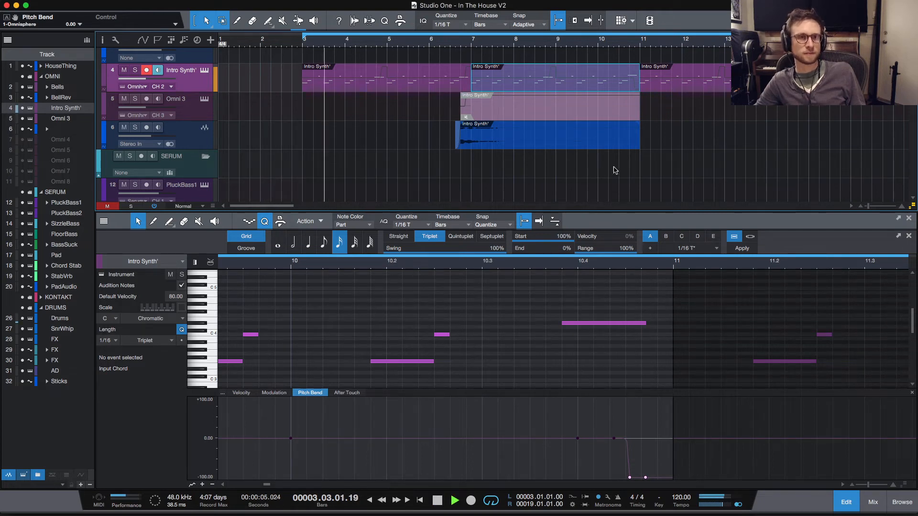
pyautogui.scroll(-3, 618, 169)
pyautogui.scroll(-4, 619, 168)
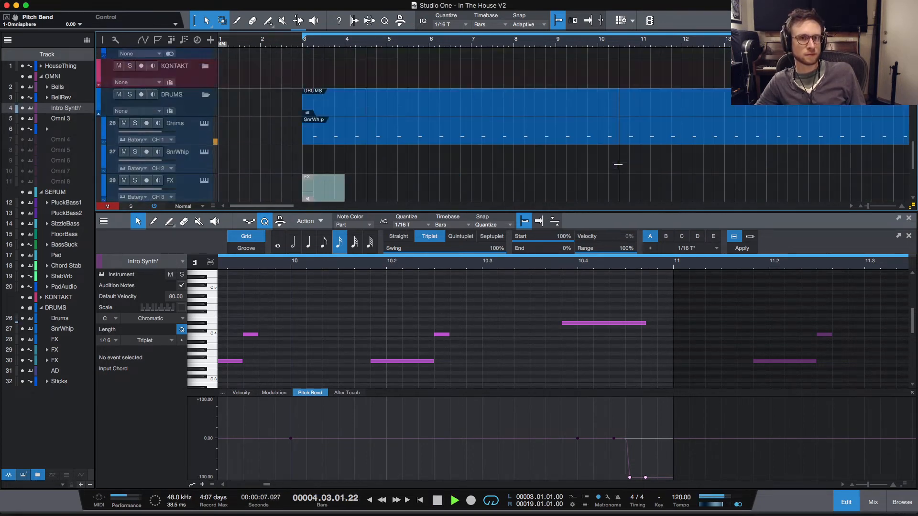
pyautogui.scroll(10, 618, 168)
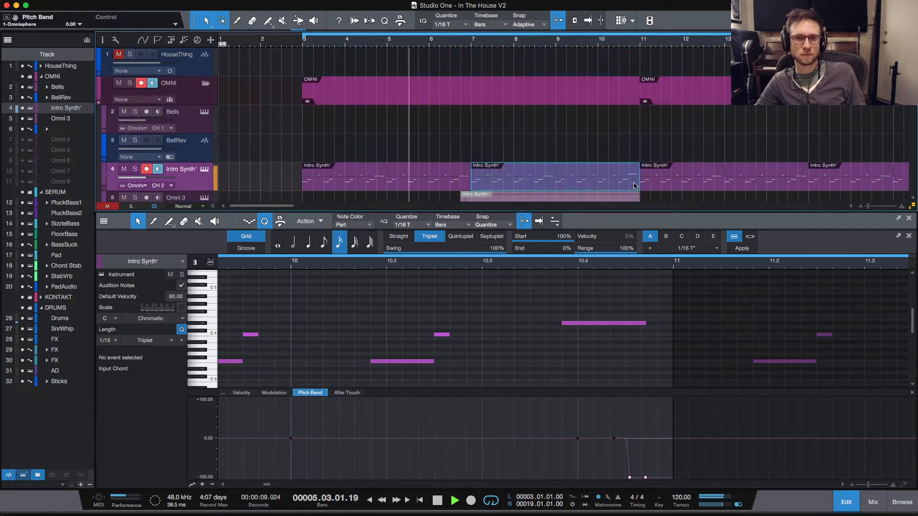
pyautogui.scroll(-3, 684, 193)
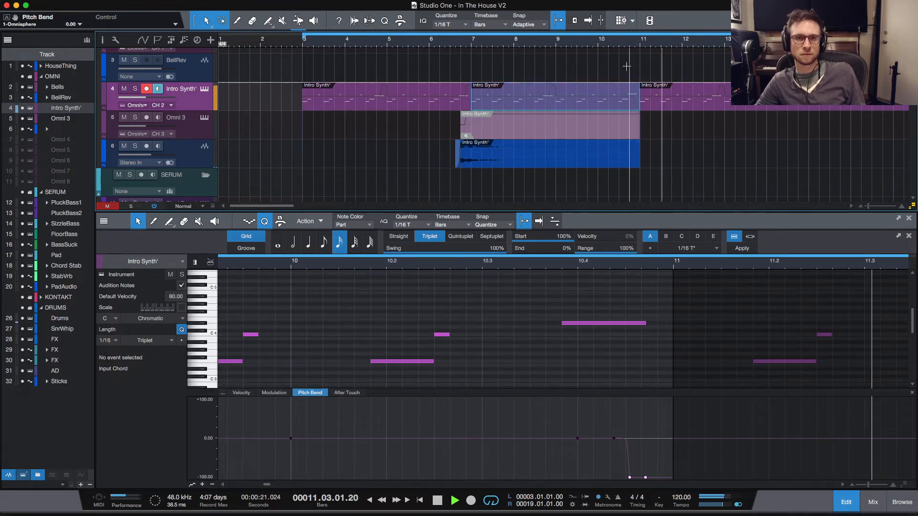
pyautogui.click(608, 46)
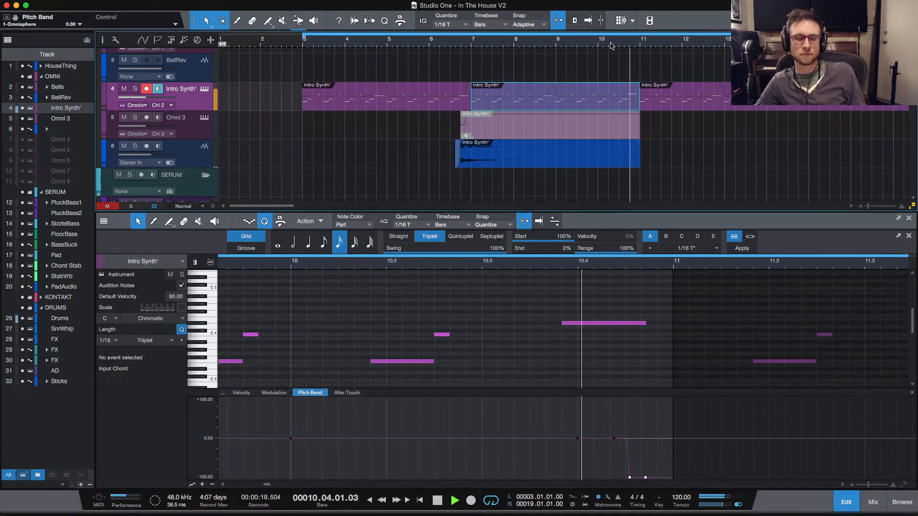
pyautogui.press('space')
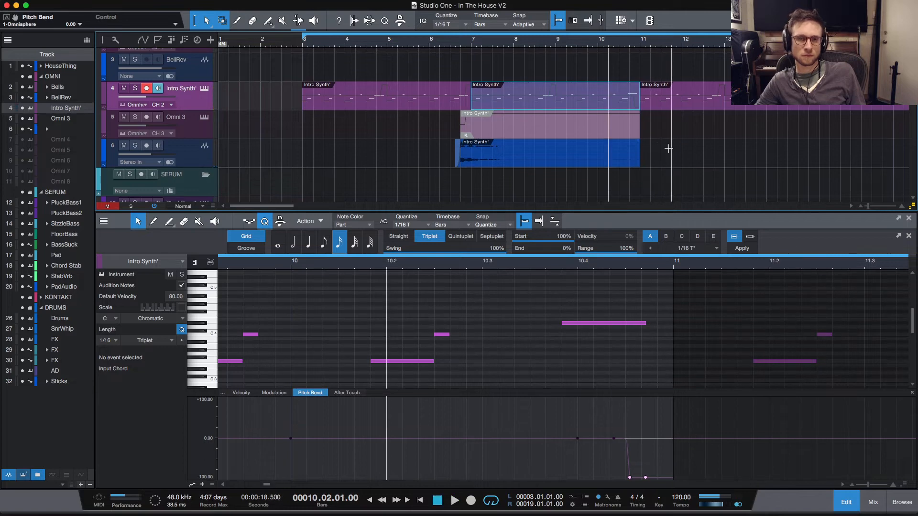
# Step: Shorten the muted Intro Synth part on the Omni 3 track so that it ends at bar 9
pyautogui.scroll(-5, 668, 149)
pyautogui.scroll(-10, 668, 149)
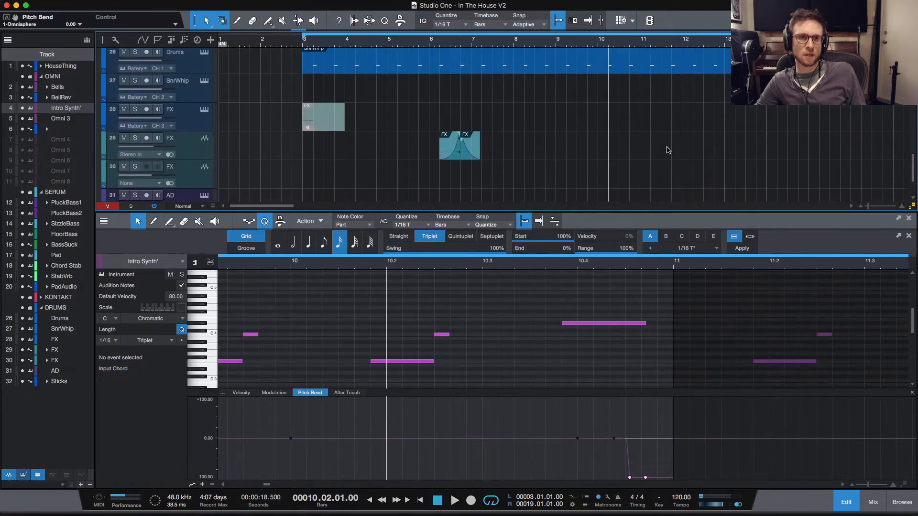
pyautogui.scroll(15, 455, 142)
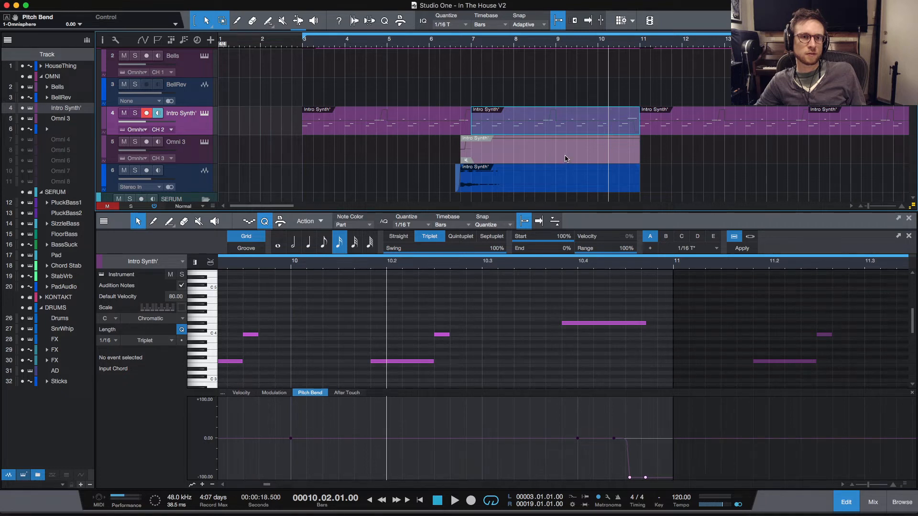
pyautogui.click(566, 159)
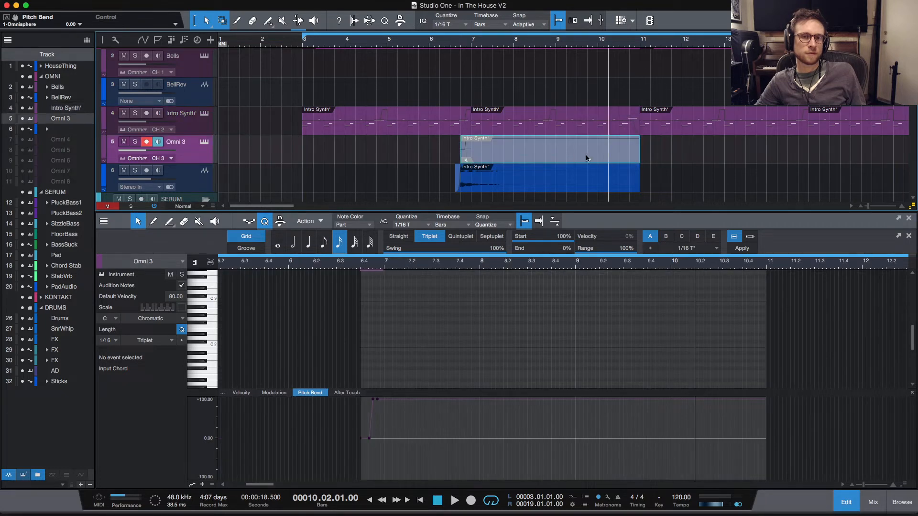
pyautogui.hscroll(5, 569, 158)
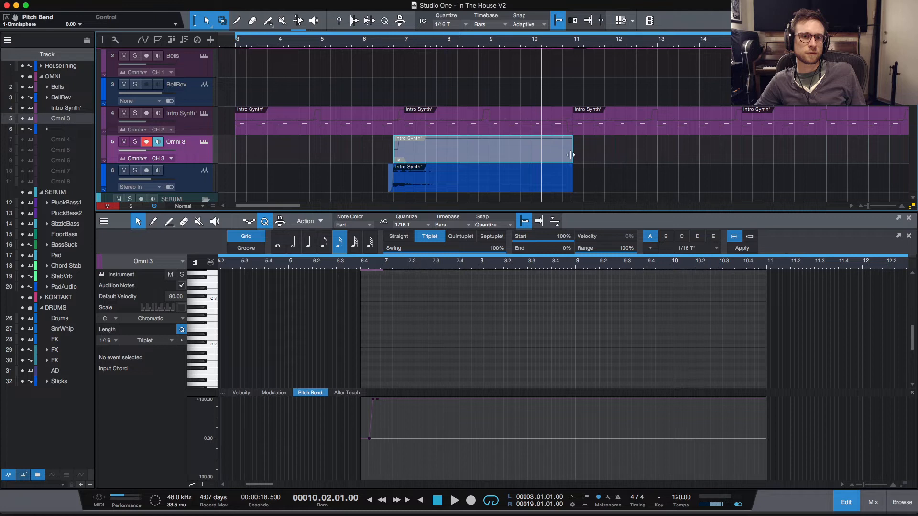
pyautogui.moveTo(571, 155); pyautogui.dragTo(487, 158)
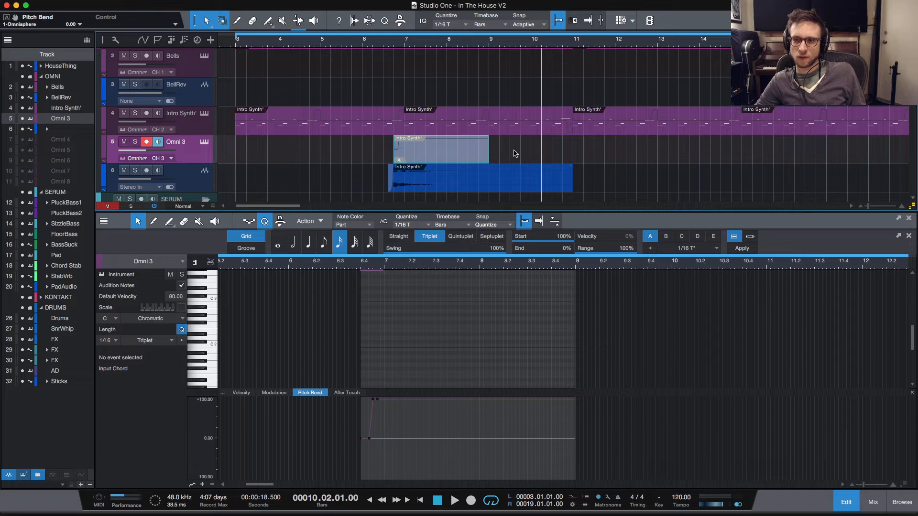
# Step: Play the transition into bar 11 repeatedly, starting from beat 10.2 and from bar 10, to judge the Intro Synth ending
pyautogui.press('space')
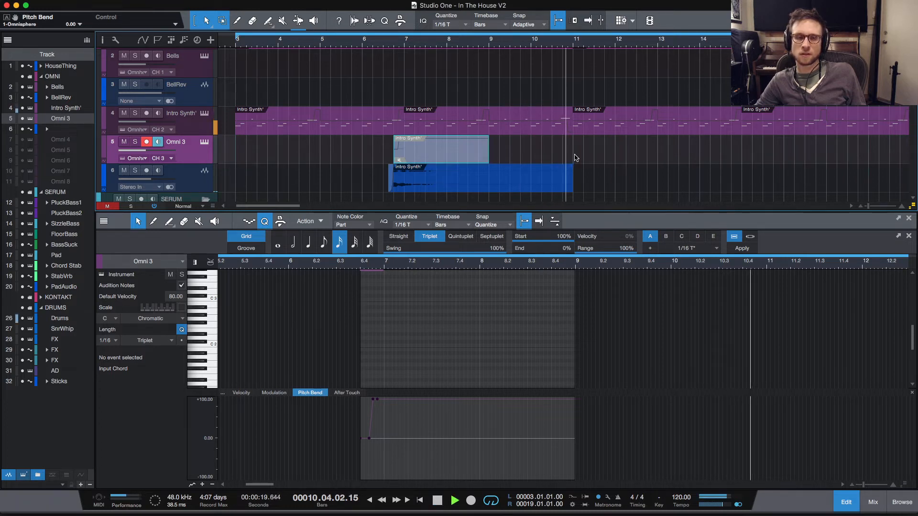
pyautogui.press('space')
pyautogui.click(552, 46)
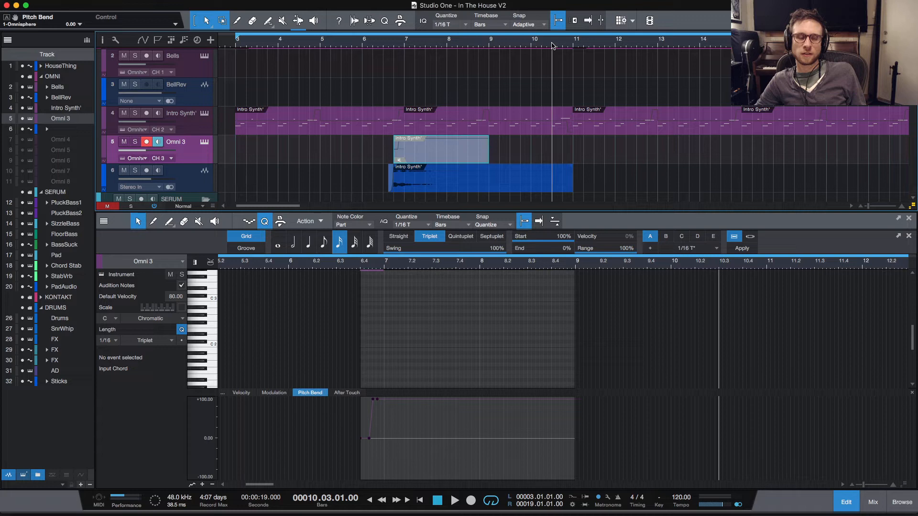
pyautogui.click(531, 45)
pyautogui.press('space')
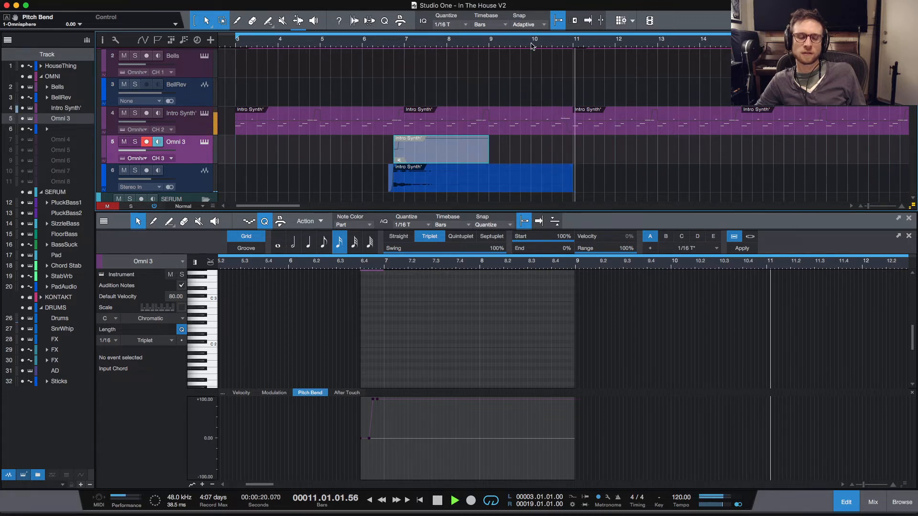
pyautogui.press('space')
pyautogui.press('space')
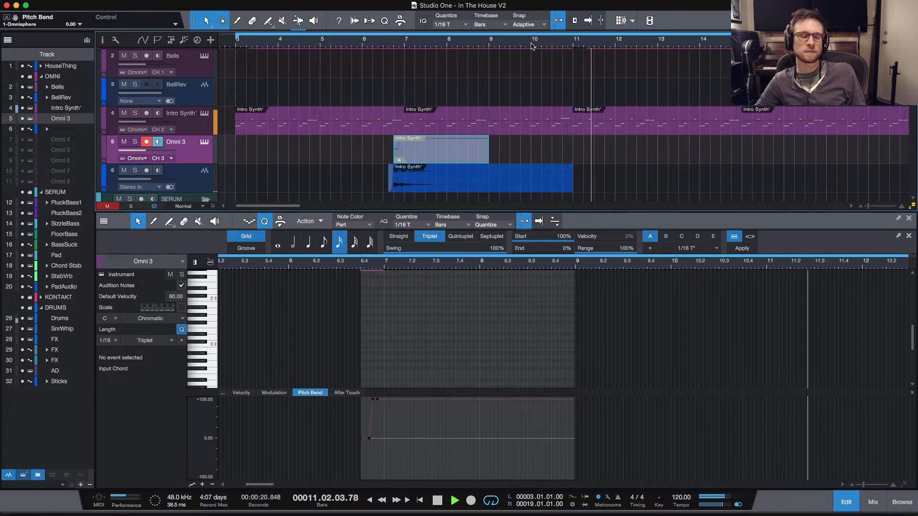
pyautogui.press('space')
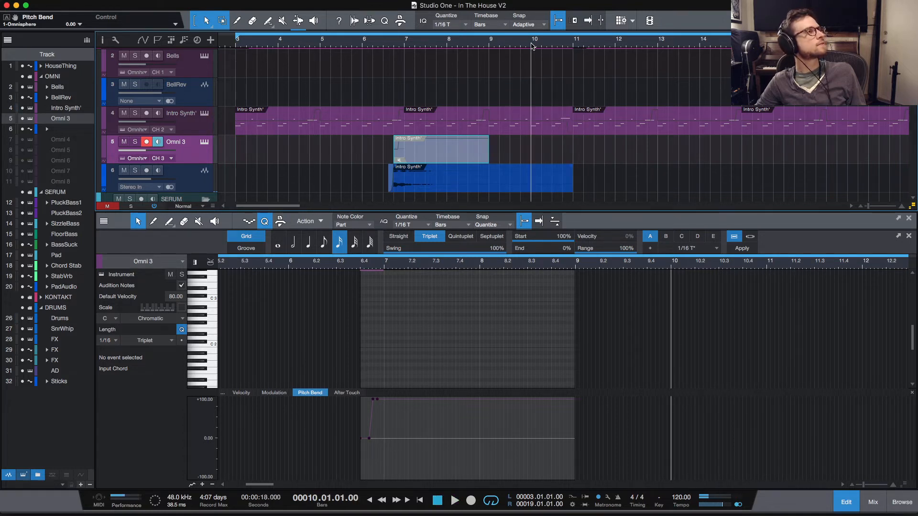
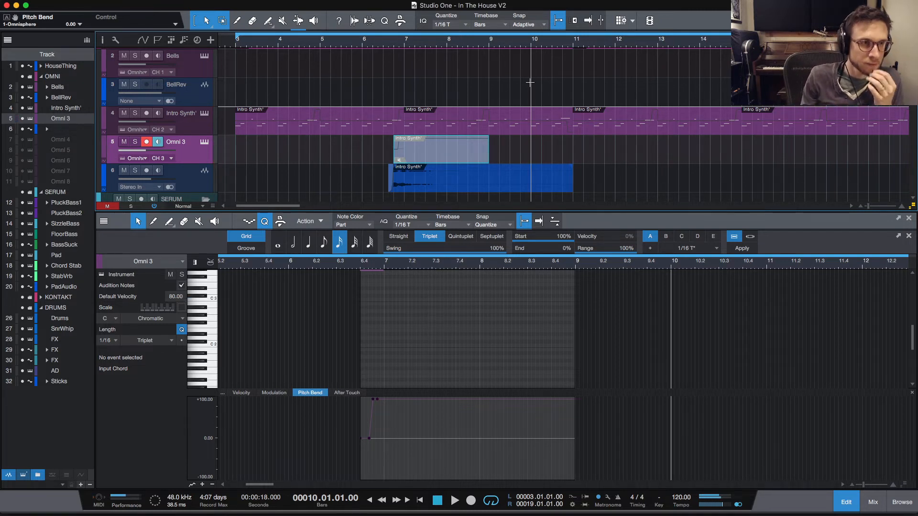
# Step: Examine the Omnisphere patches in parts 2 and 3, including layer A of the part 2 patch
pyautogui.click(204, 143)
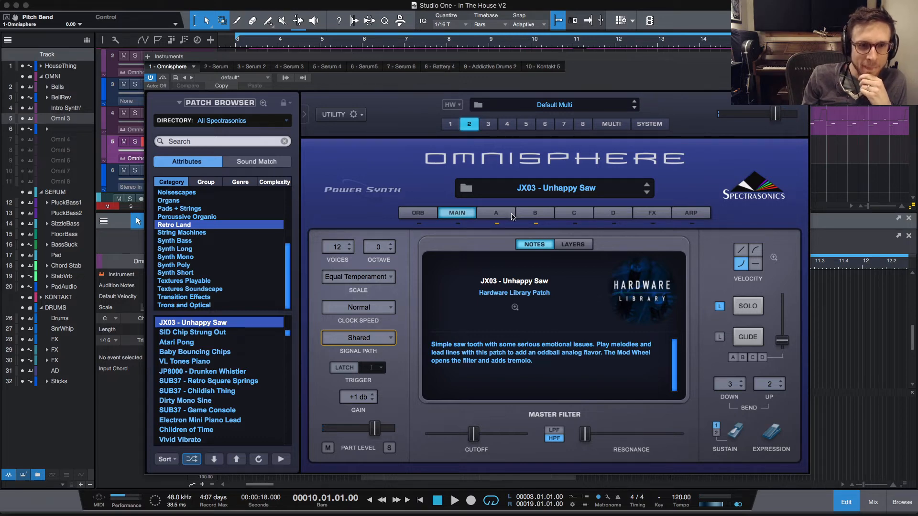
pyautogui.click(507, 218)
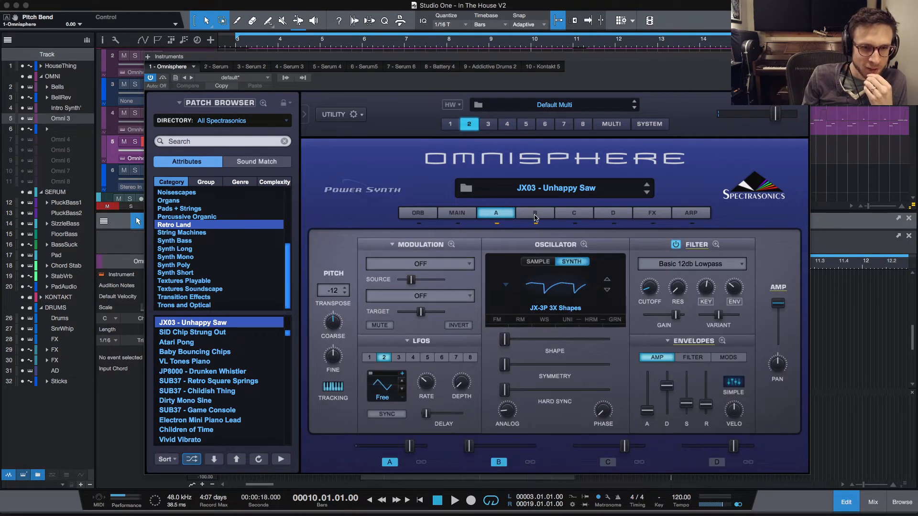
pyautogui.click(467, 215)
pyautogui.click(489, 125)
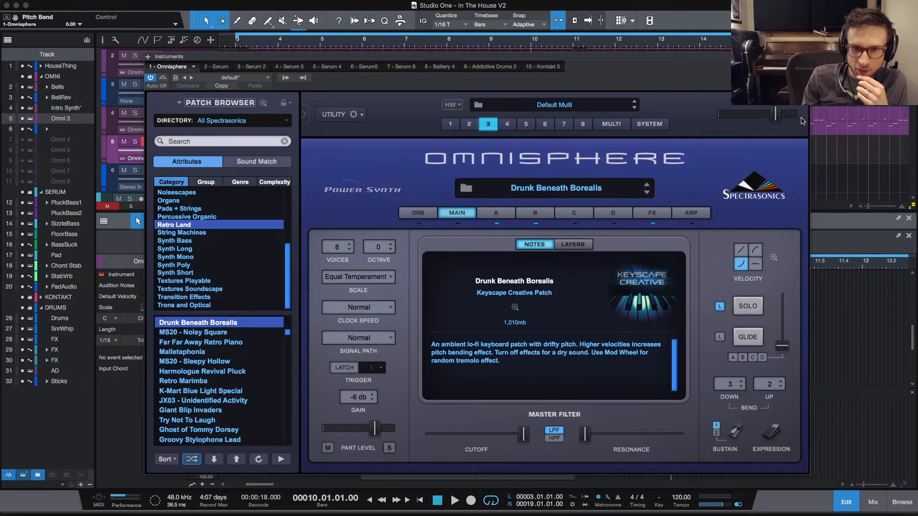
pyautogui.click(804, 57)
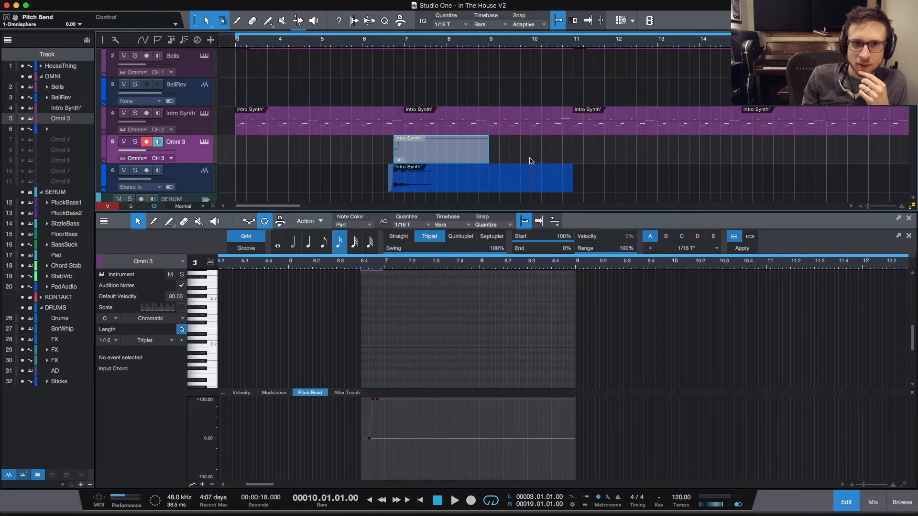
# Step: Copy the section from bar 10.3 to bar 11 of the Intro Synth' event onto the Omni 3 track and delete its two low notes
pyautogui.click(541, 130)
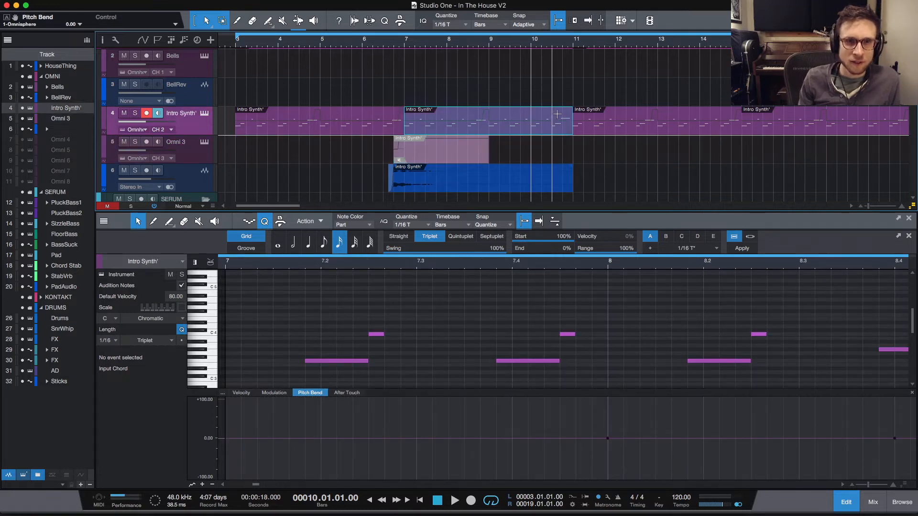
pyautogui.moveTo(554, 114); pyautogui.dragTo(567, 158)
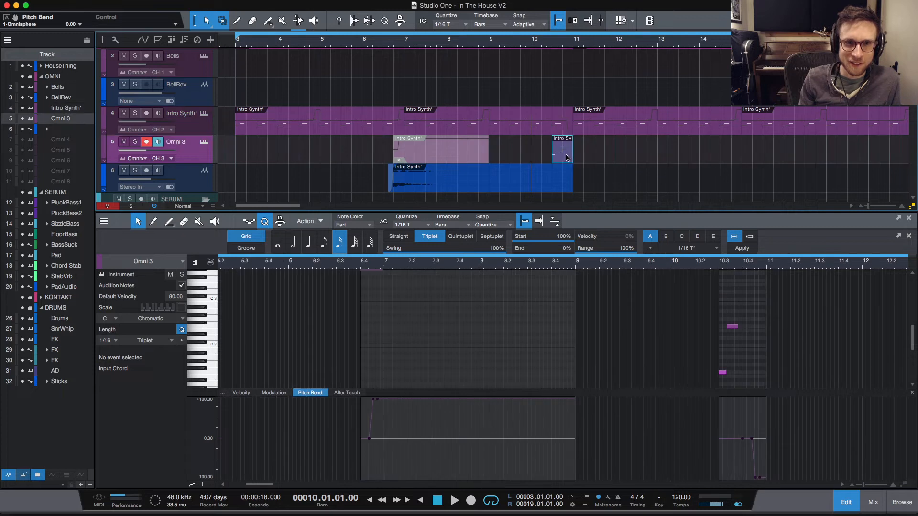
pyautogui.scroll(4, 733, 363)
pyautogui.scroll(-5, 736, 363)
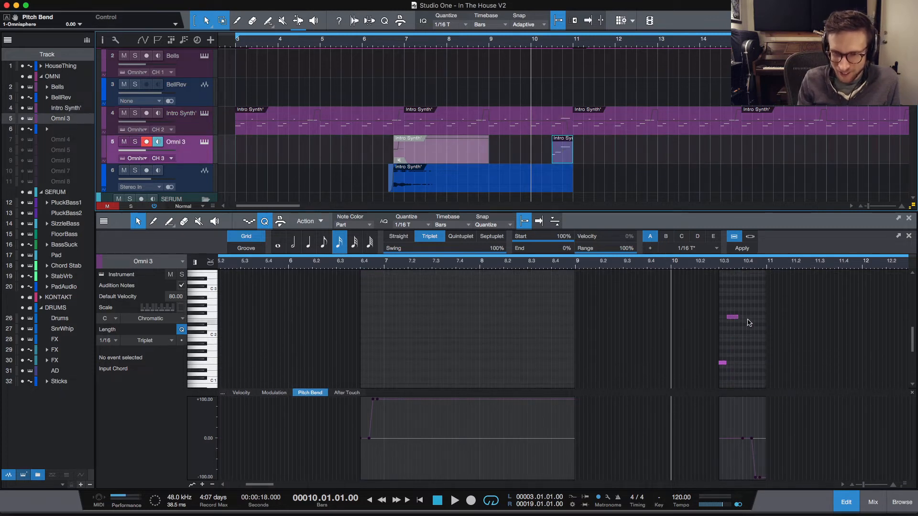
pyautogui.moveTo(749, 315); pyautogui.dragTo(713, 392)
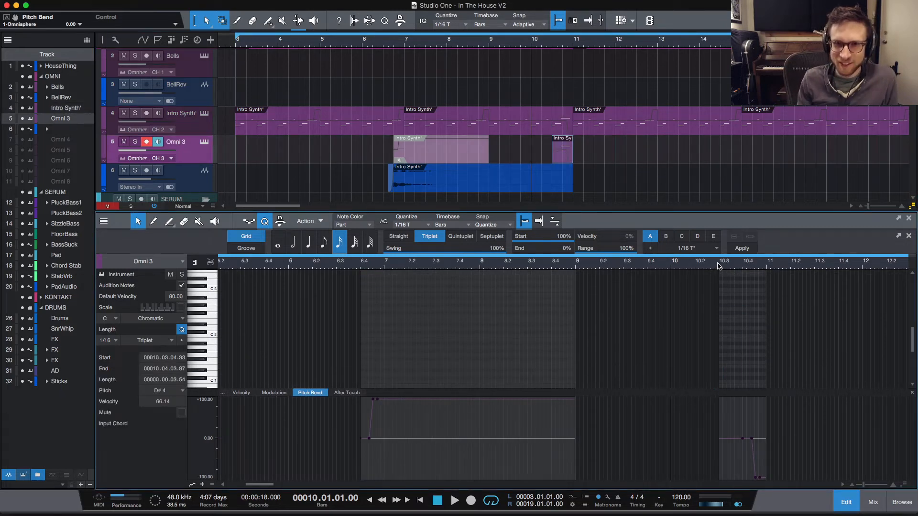
# Step: Play the arrangement from bar 10.3 to audition the copied Omni 3 phrase
pyautogui.click(724, 264)
pyautogui.press('space')
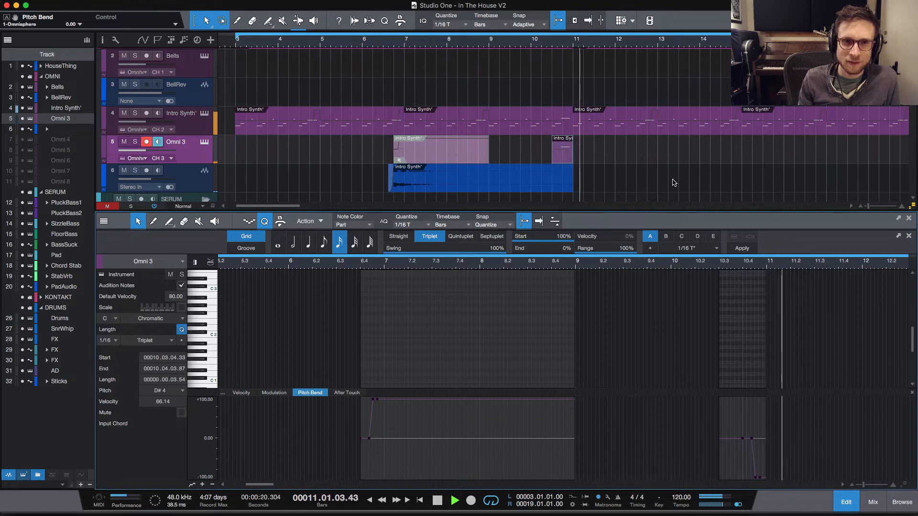
pyautogui.press('space')
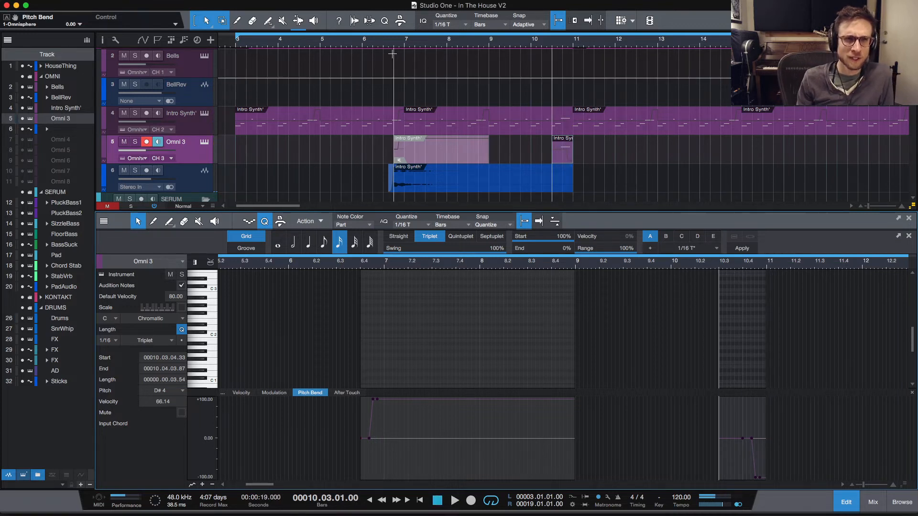
# Step: Play from bar 6.3 through bar 11 and lower the volume of audio track 6 below Omni 3 to -9.1 dB
pyautogui.click(383, 44)
pyautogui.press('space')
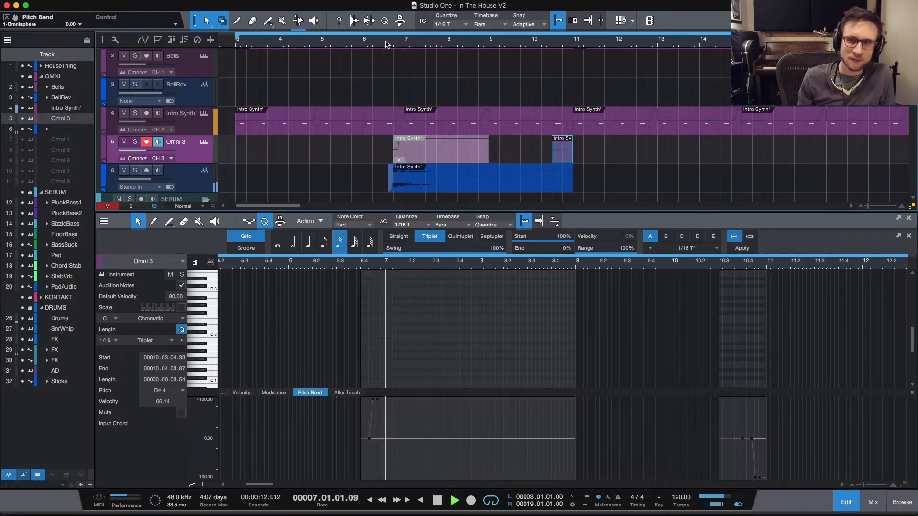
pyautogui.scroll(-3, 194, 98)
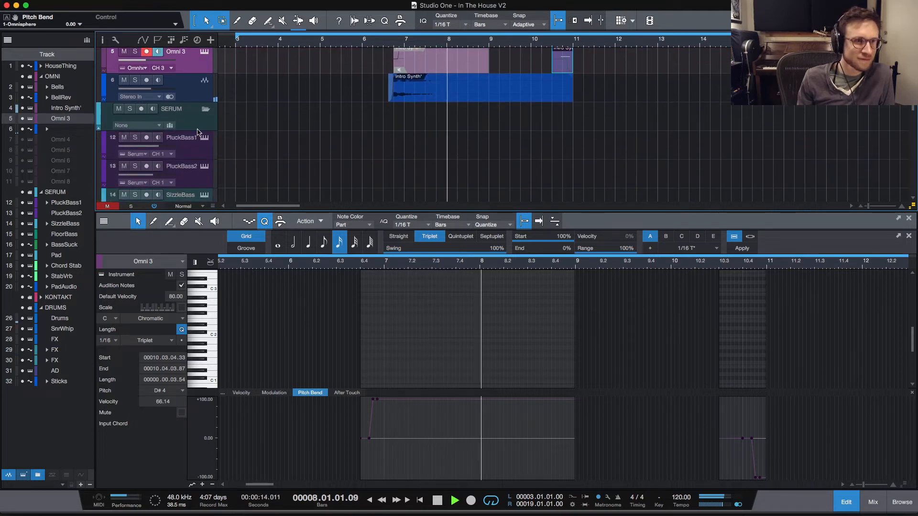
pyautogui.moveTo(151, 90); pyautogui.dragTo(146, 90)
pyautogui.scroll(3, 489, 152)
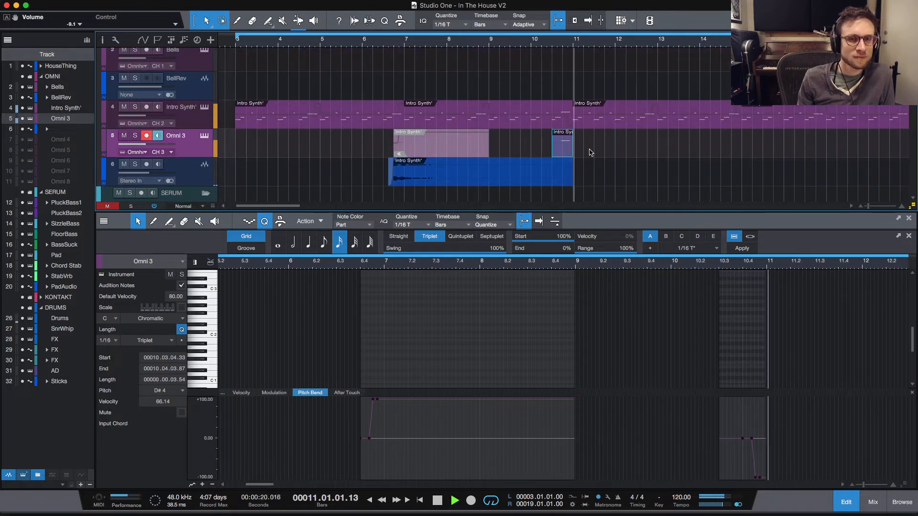
pyautogui.press('space')
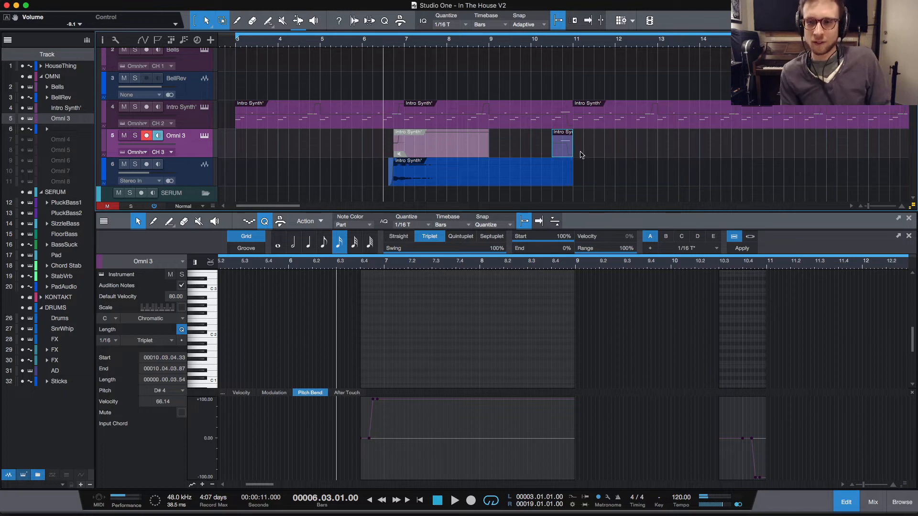
# Step: View the Drums track's Battery 4 kit and split the track's SnrWhip event at bar 11
pyautogui.click(576, 43)
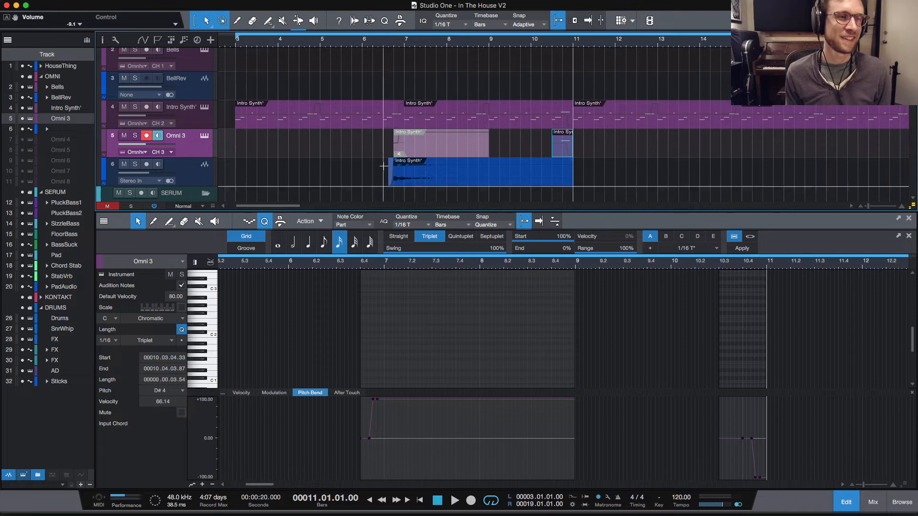
pyautogui.scroll(2, 601, 152)
pyautogui.scroll(-10, 603, 153)
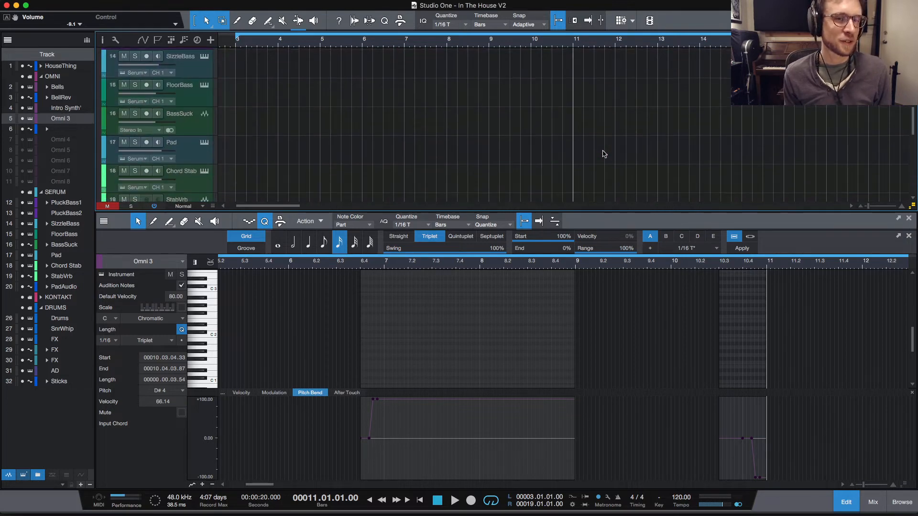
pyautogui.scroll(-6, 603, 152)
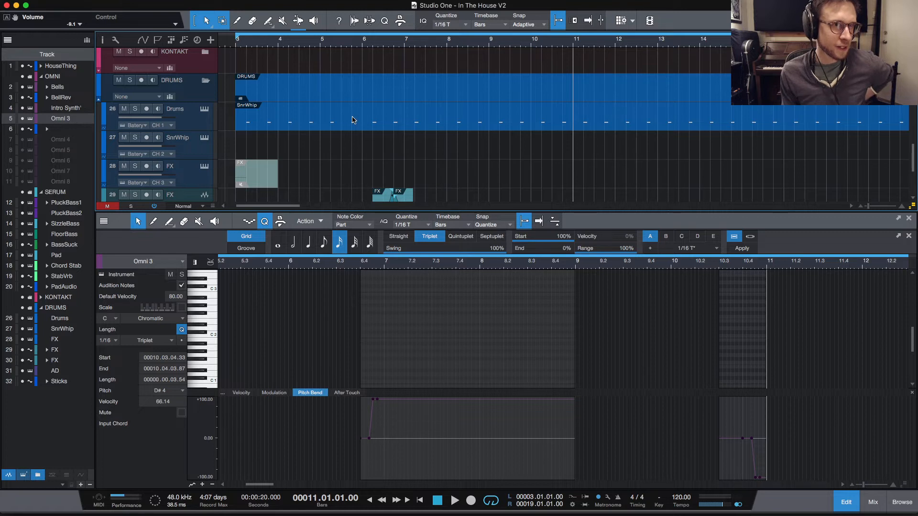
pyautogui.click(195, 124)
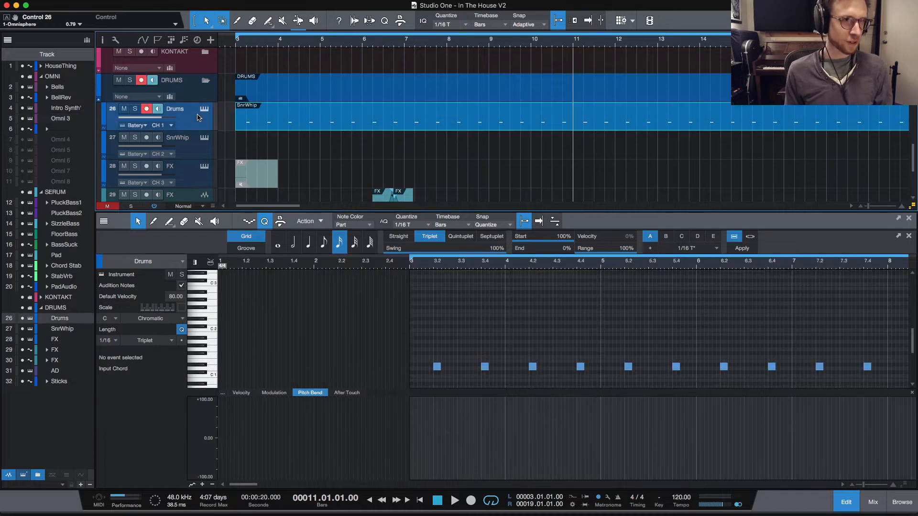
pyautogui.click(204, 109)
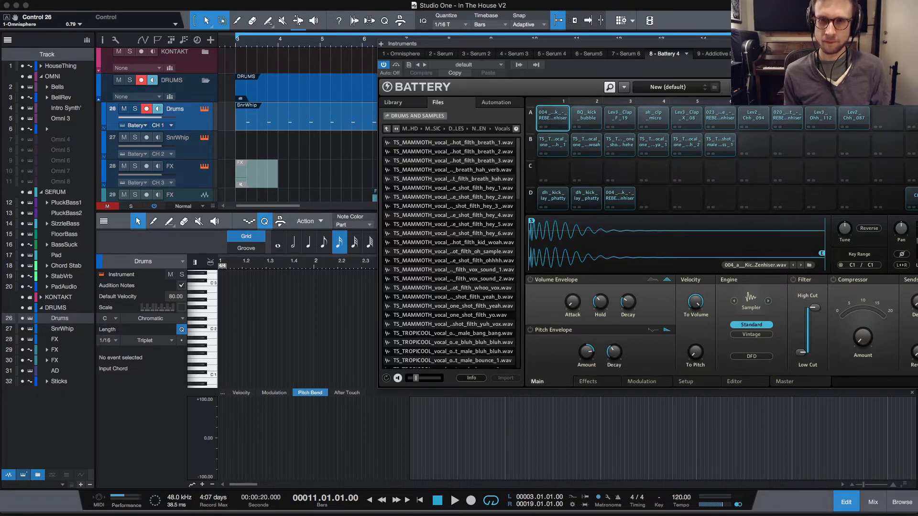
pyautogui.press('super+w')
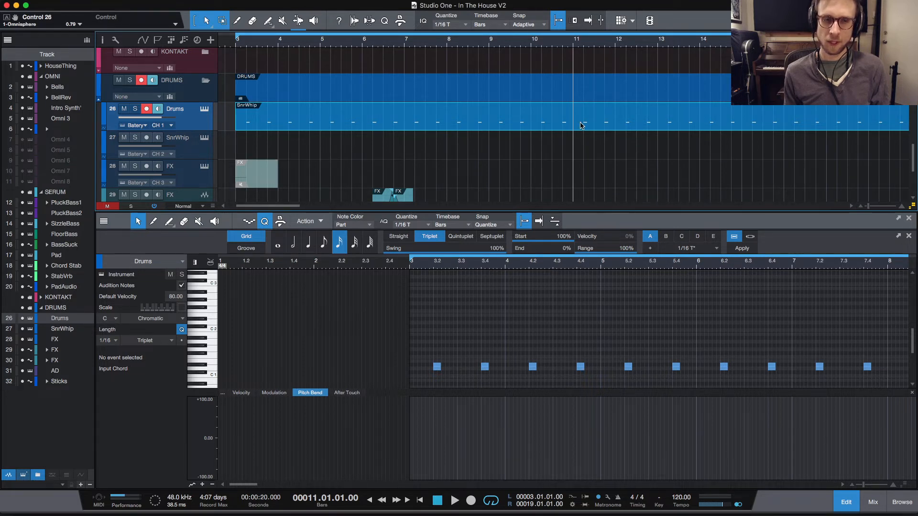
pyautogui.hotkey('alt', 'x')
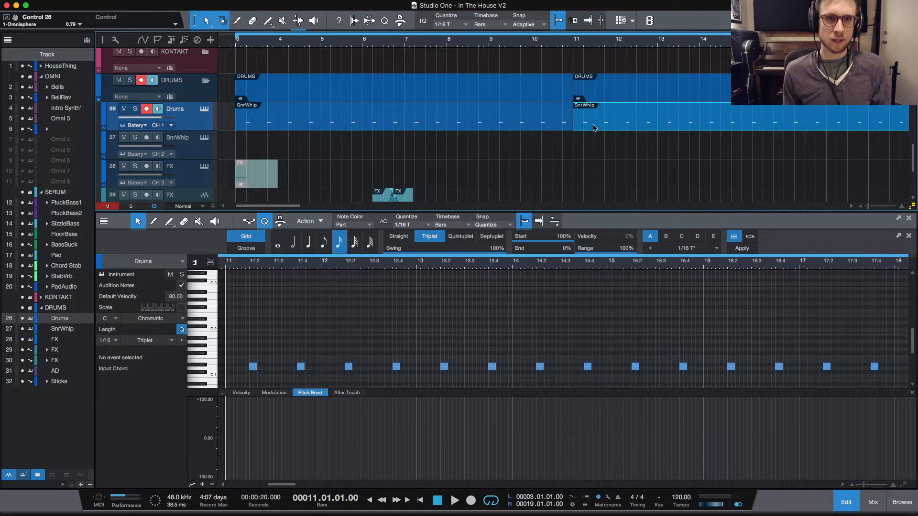
# Step: Add a C1 note at the start of bar 11 in the Drums part and duplicate it onto every beat through bar 12
pyautogui.scroll(5, 601, 129)
pyautogui.scroll(-5, 600, 127)
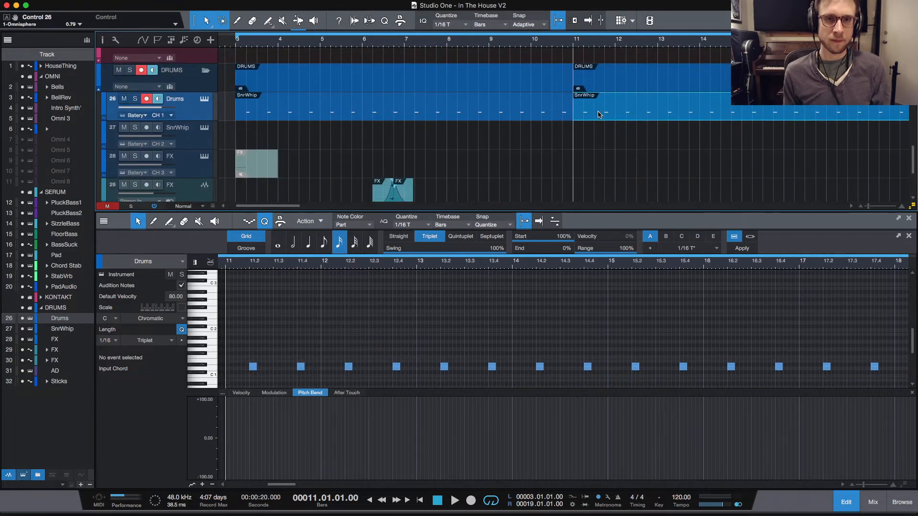
pyautogui.click(497, 353)
pyautogui.scroll(-4, 373, 330)
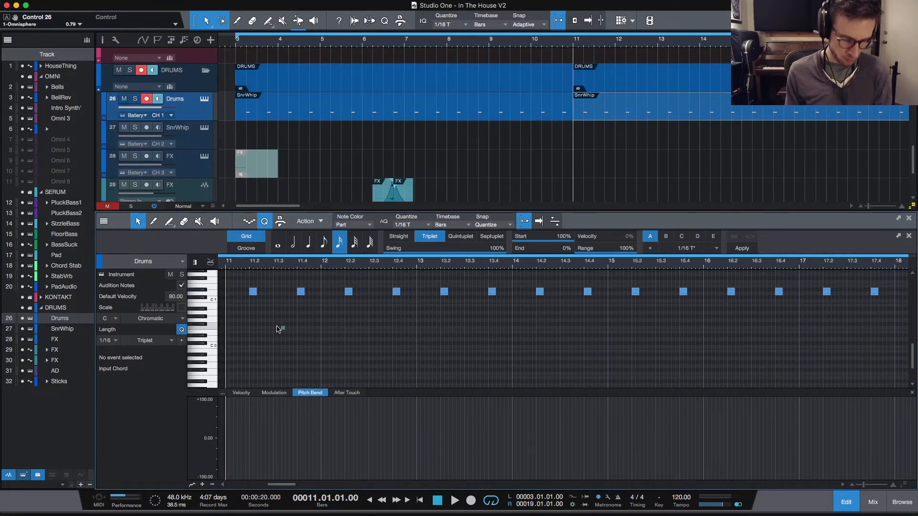
pyautogui.click(228, 303)
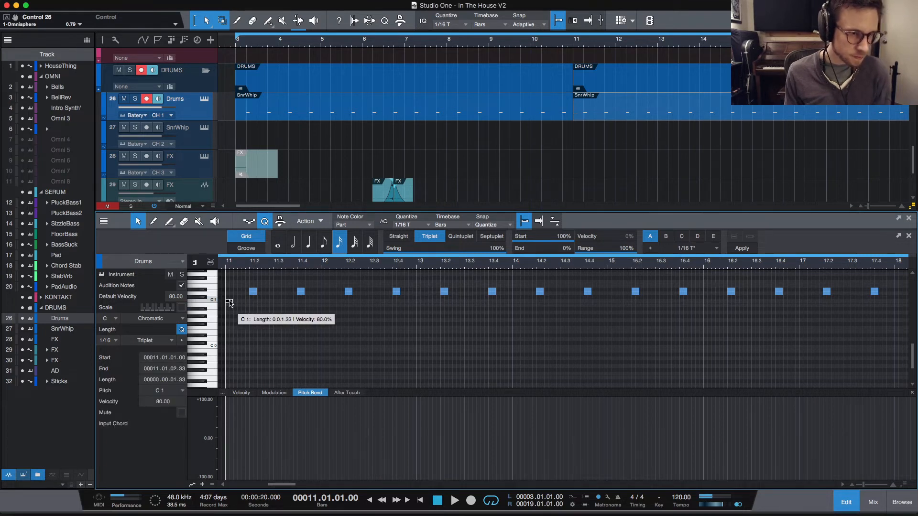
pyautogui.moveTo(229, 302)
pyautogui.mouseDown()
pyautogui.moveTo(303, 303)
pyautogui.moveTo(209, 300)
pyautogui.mouseUp()
pyautogui.press('d')
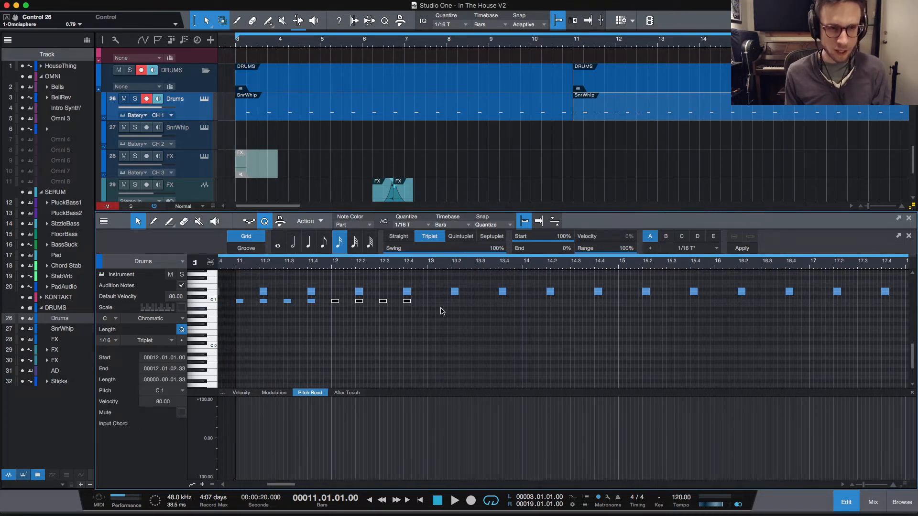
# Step: Duplicate the two-bar C1 note pattern repeatedly until it fills the Drums part through bar 18
pyautogui.moveTo(440, 312); pyautogui.dragTo(233, 299)
pyautogui.press('d')
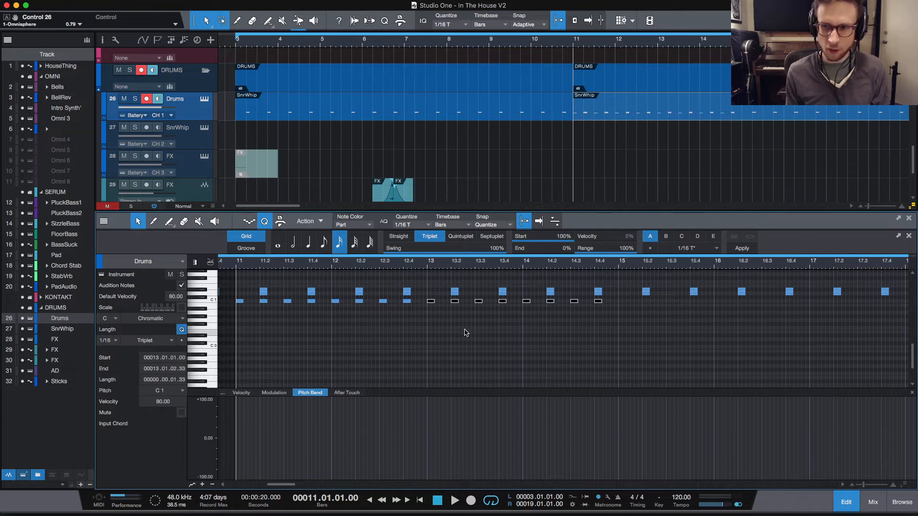
pyautogui.press('w')
pyautogui.press('d')
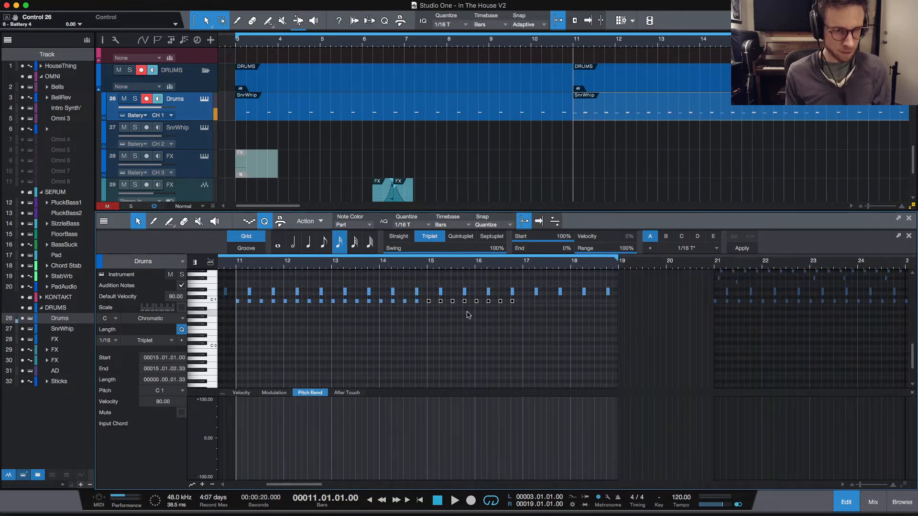
pyautogui.press('d')
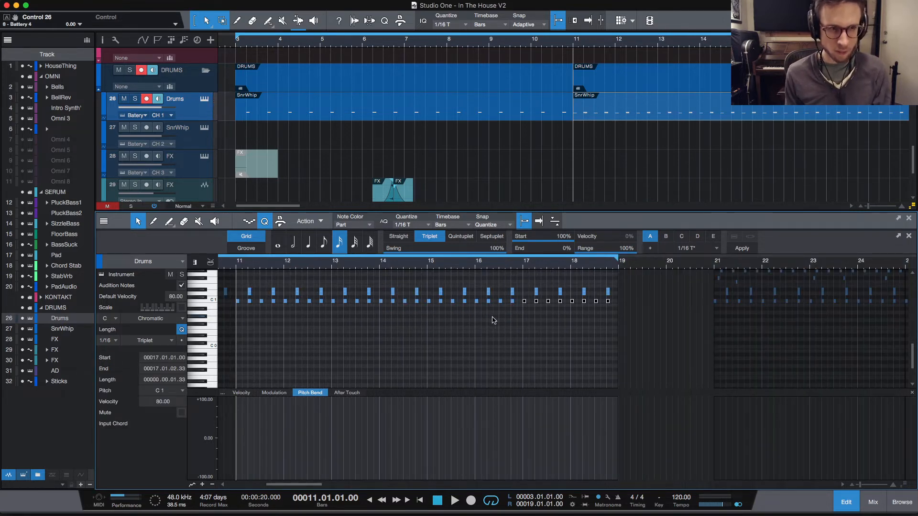
# Step: Review the whole intro arrangement across the tracks and play it from bar 11 to hear the new C1 drum notes
pyautogui.press('w')
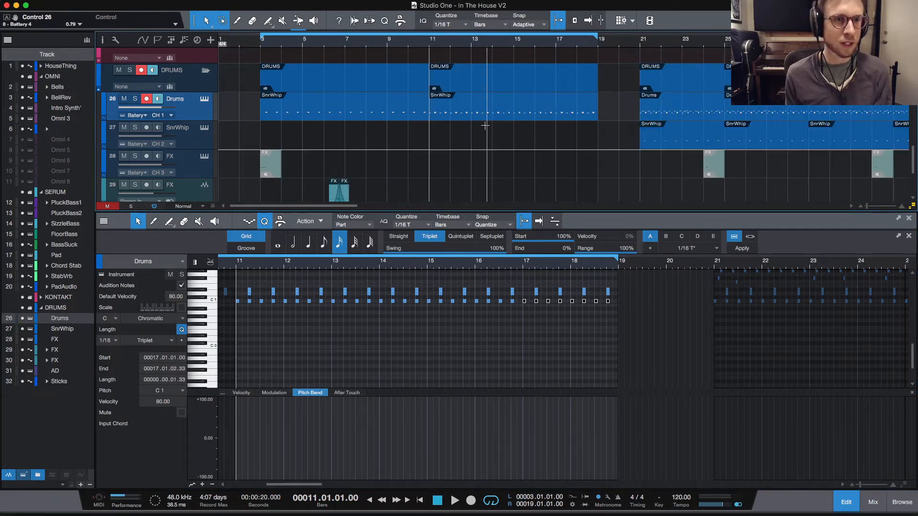
pyautogui.scroll(10, 485, 125)
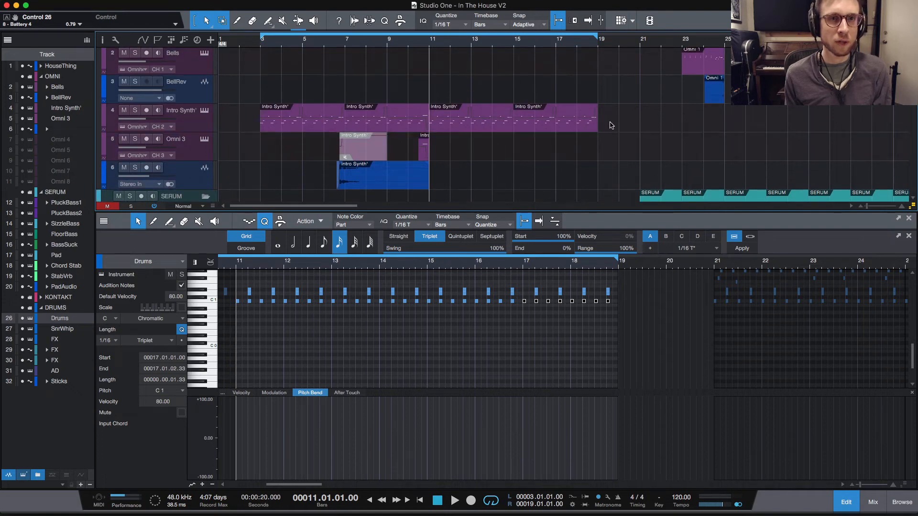
pyautogui.scroll(-1, 612, 125)
pyautogui.scroll(-10, 613, 127)
pyautogui.press('space')
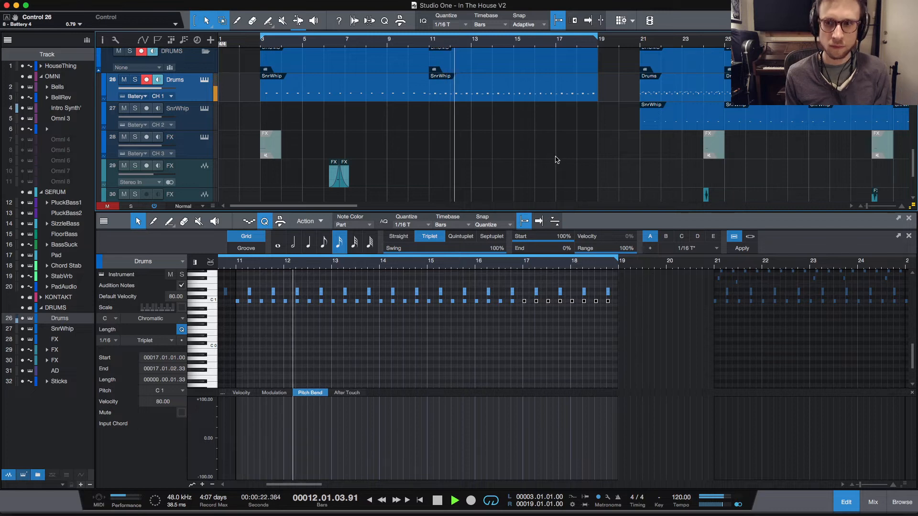
pyautogui.press('space')
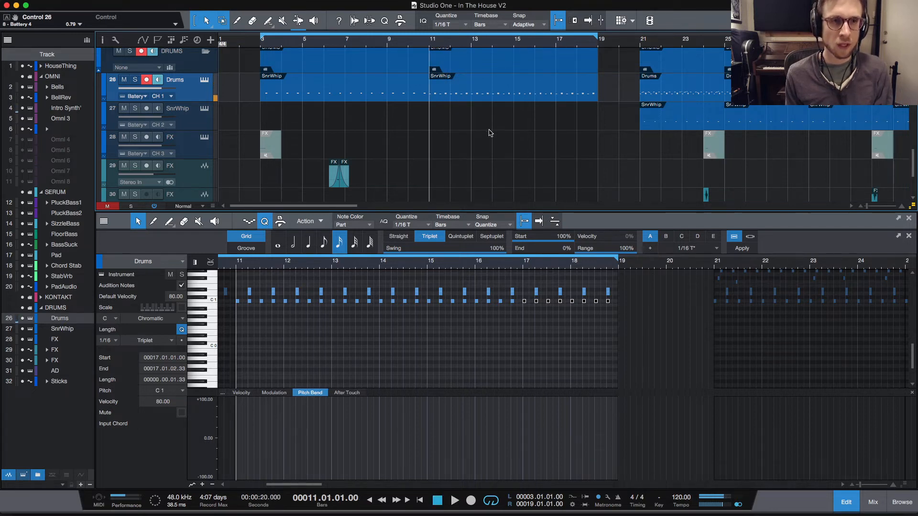
# Step: View the settings of the FabFilter Pro-Q 3 already inserted on the DrumBus channel
pyautogui.click(451, 98)
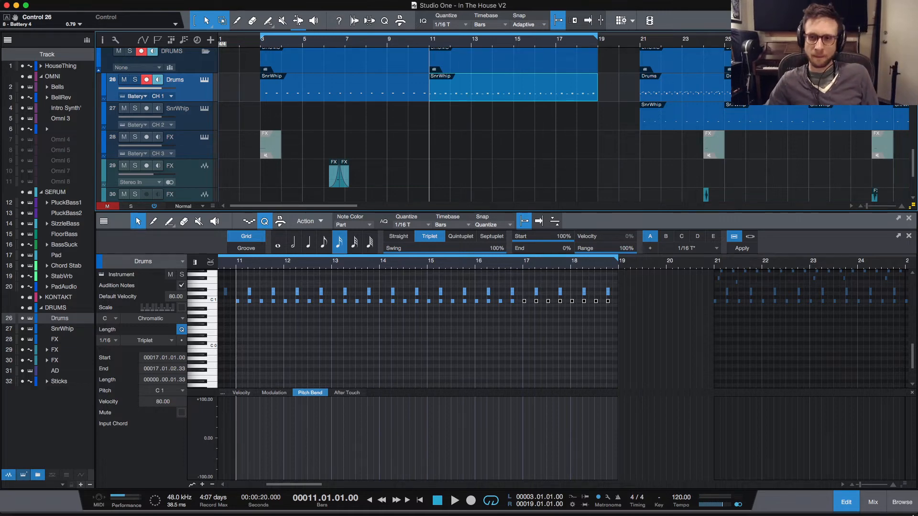
pyautogui.click(873, 502)
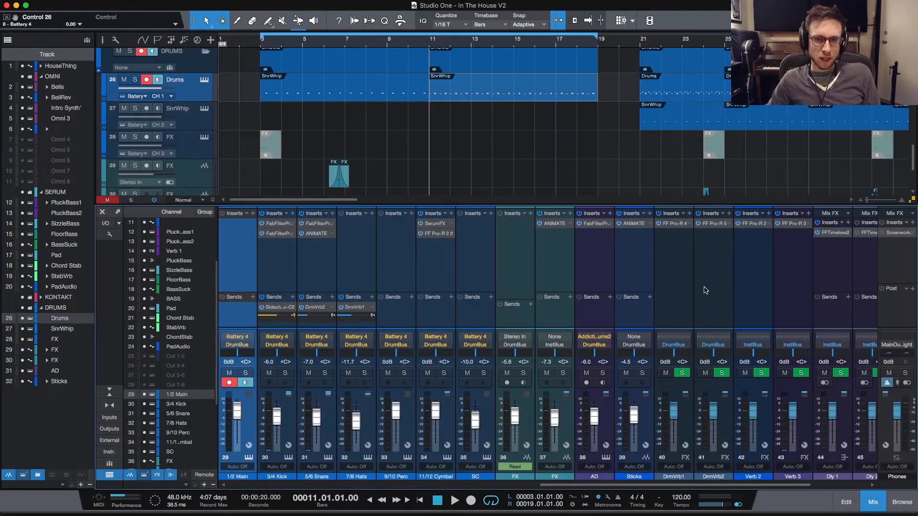
pyautogui.hscroll(1, 710, 286)
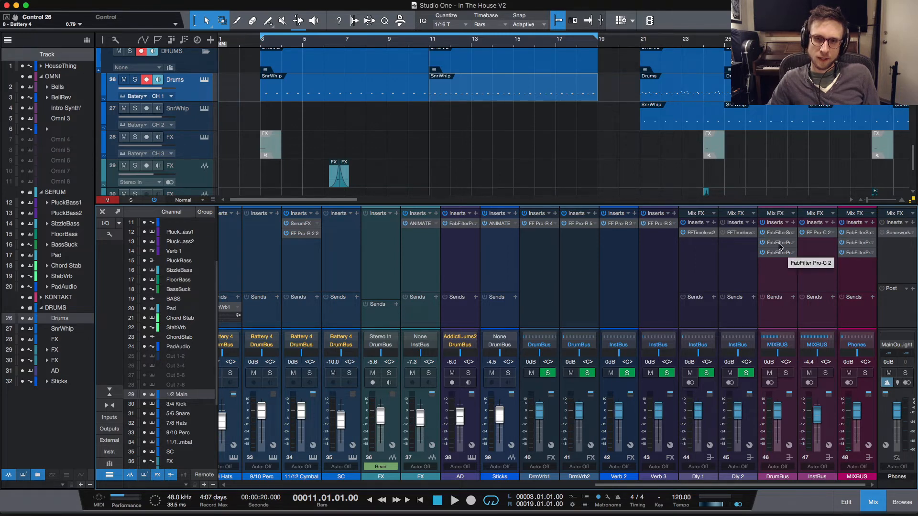
pyautogui.click(779, 253)
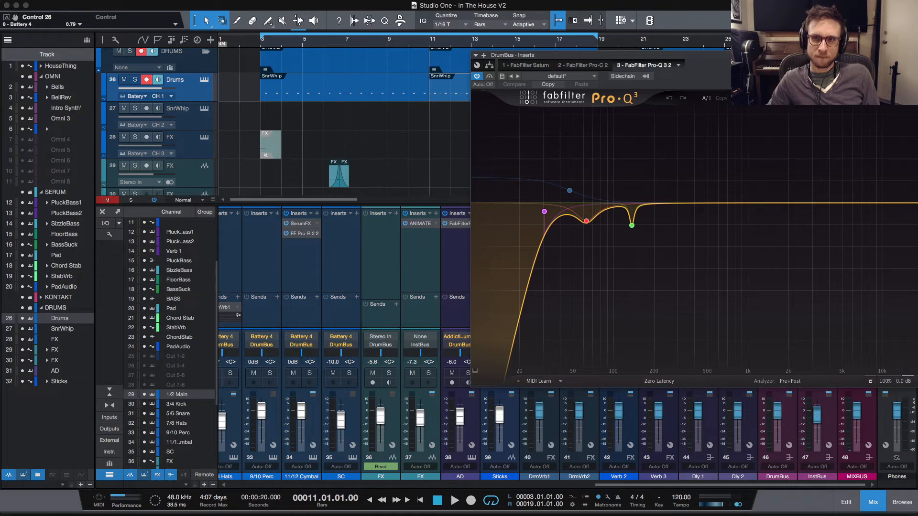
pyautogui.click(913, 55)
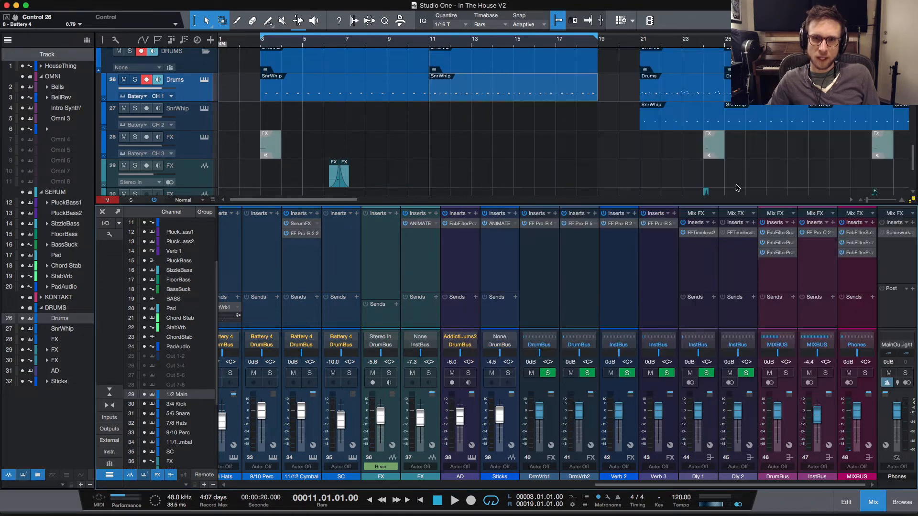
# Step: Insert another FabFilter Pro-Q 3 on the DrumBus channel and add a 24 dB/oct low-cut band at about 12 Hz
pyautogui.click(794, 222)
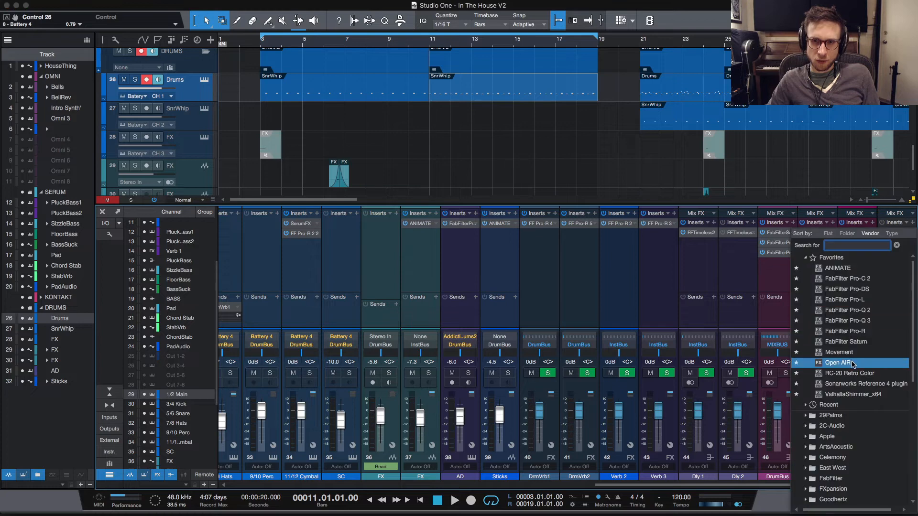
pyautogui.click(870, 327)
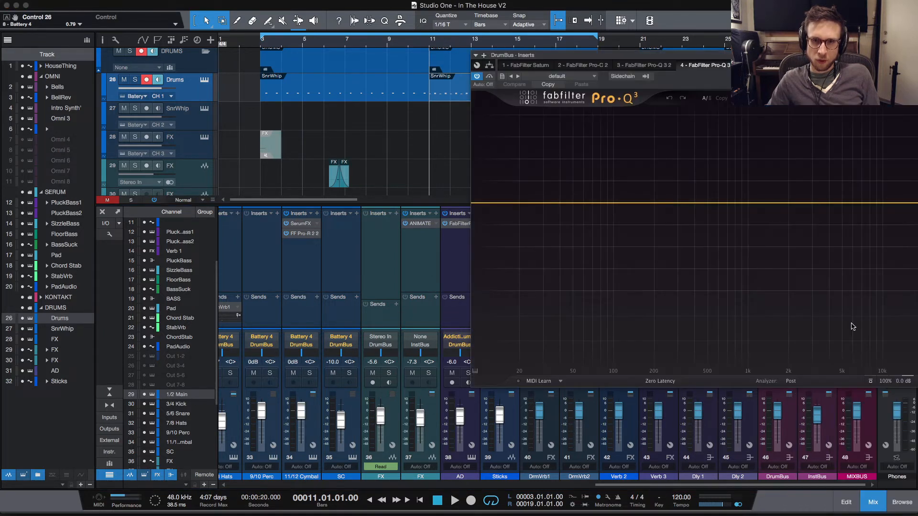
pyautogui.click(488, 203)
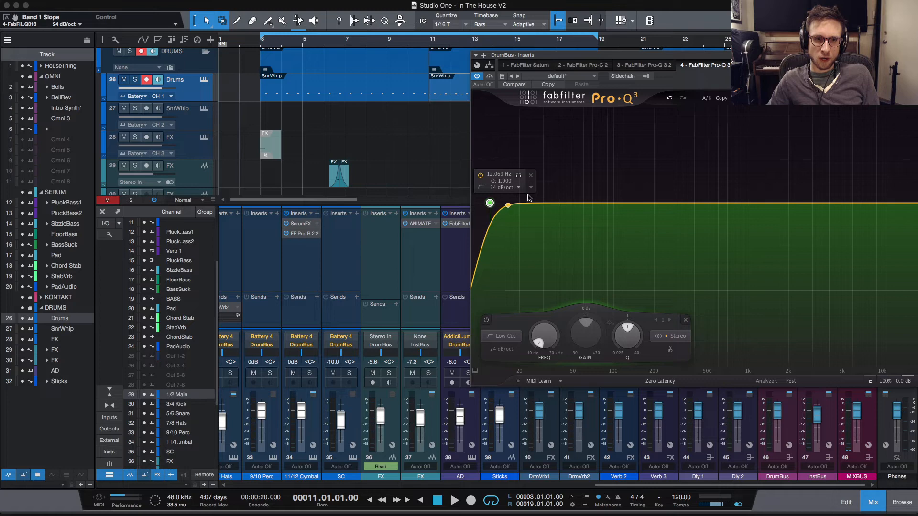
# Step: Record a short low-cut frequency move on the new DrumBus EQ in Touch automation mode, and set its automation to Read
pyautogui.click(483, 84)
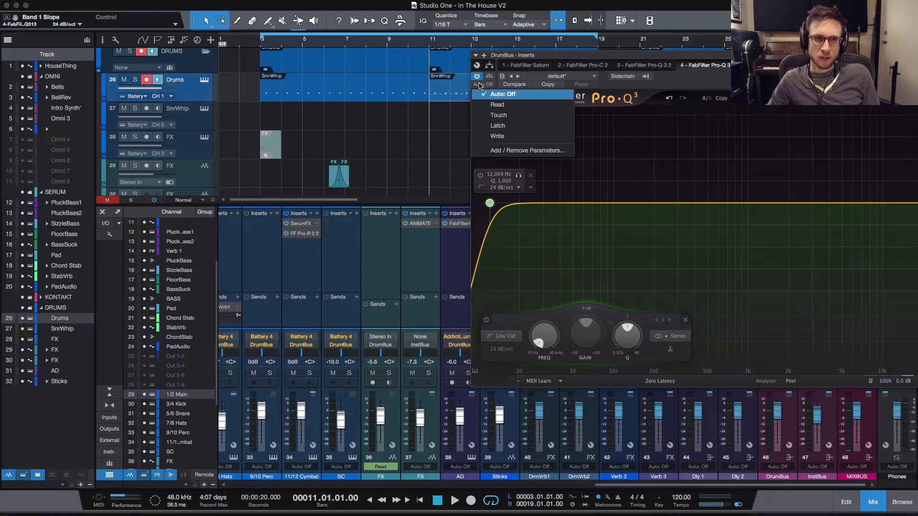
pyautogui.click(521, 115)
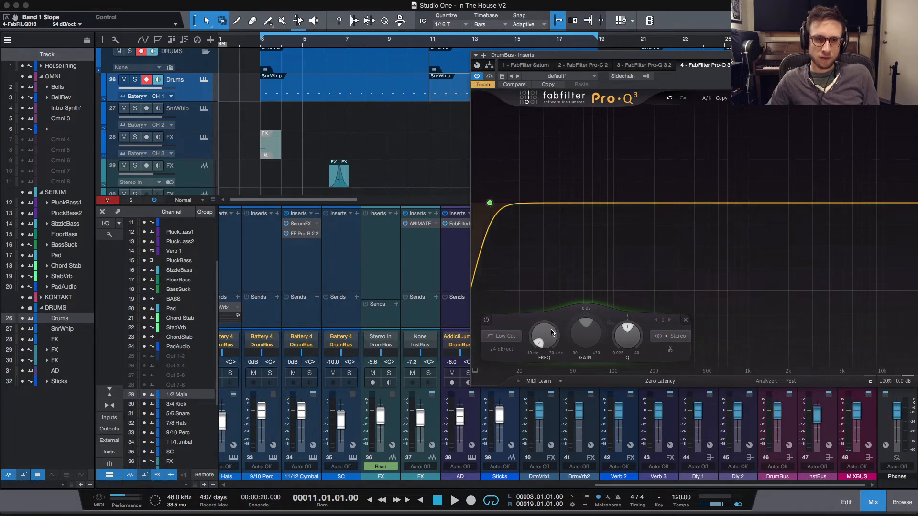
pyautogui.moveTo(551, 333)
pyautogui.mouseDown()
pyautogui.moveTo(538, 261)
pyautogui.moveTo(545, 335)
pyautogui.mouseUp()
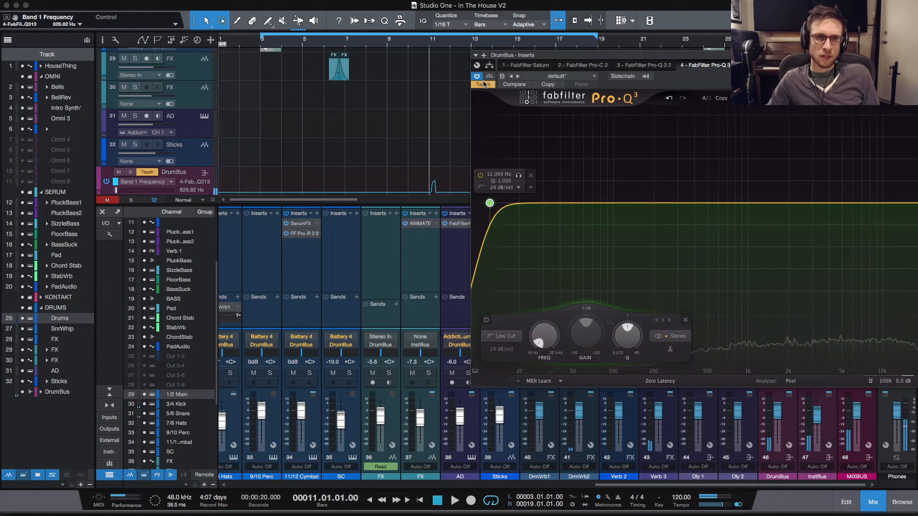
pyautogui.click(483, 85)
pyautogui.click(485, 102)
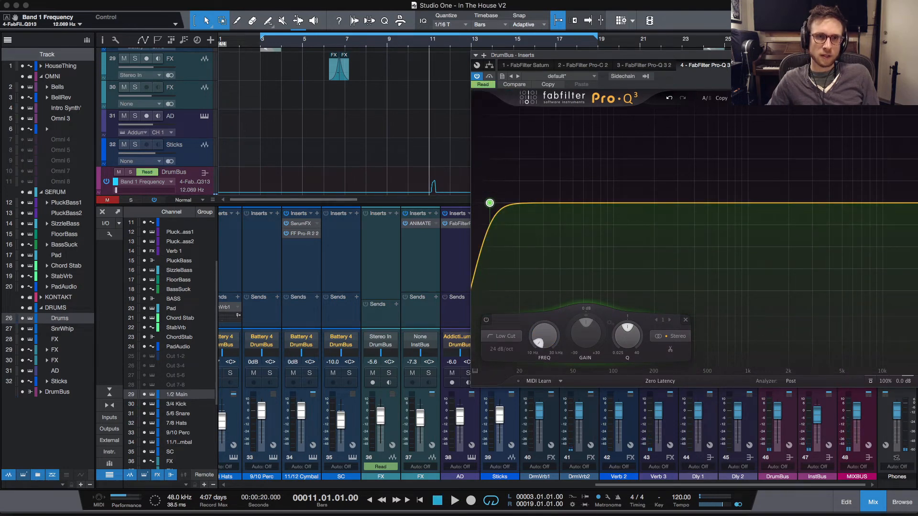
pyautogui.click(912, 55)
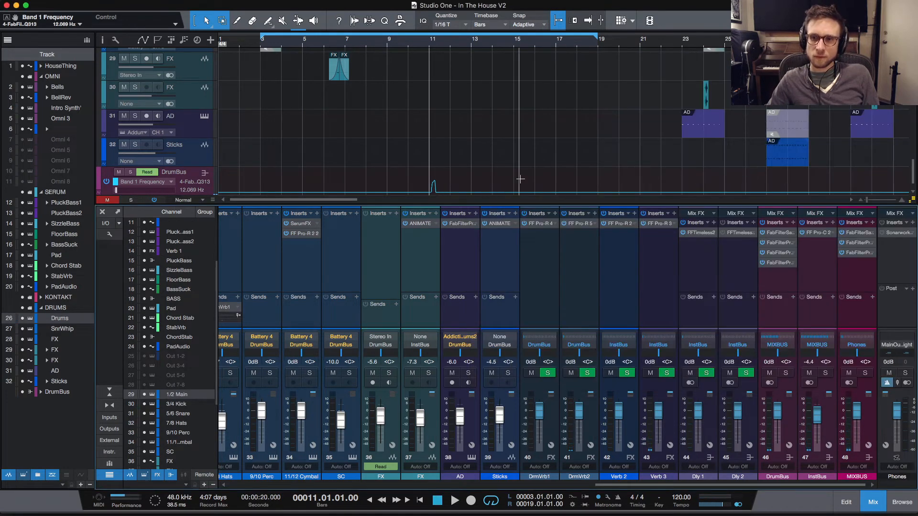
# Step: Clear the recorded bump from the DrumBus Band 1 Frequency envelope near bar 11 and raise the envelope to about 122 Hz
pyautogui.scroll(-2, 454, 173)
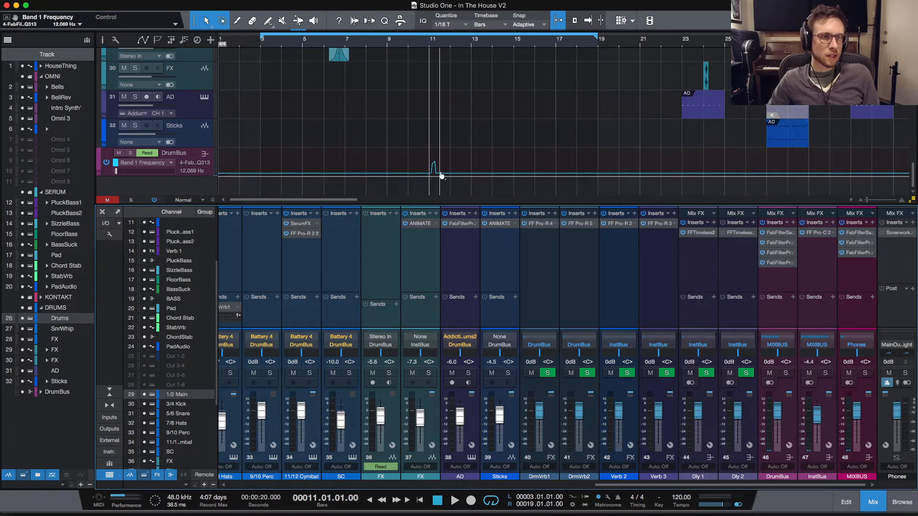
pyautogui.press('e')
pyautogui.press('e')
pyautogui.press('e')
pyautogui.press('e')
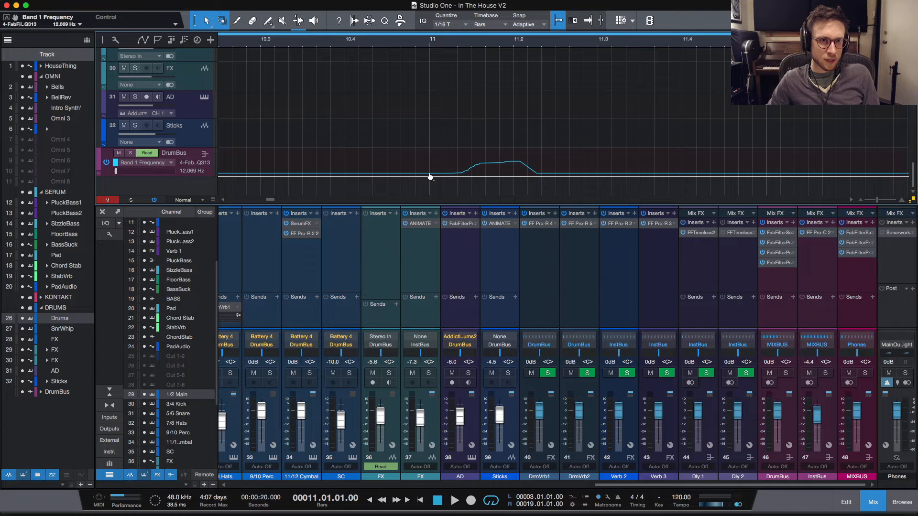
pyautogui.press('w')
pyautogui.press('w')
pyautogui.press('w')
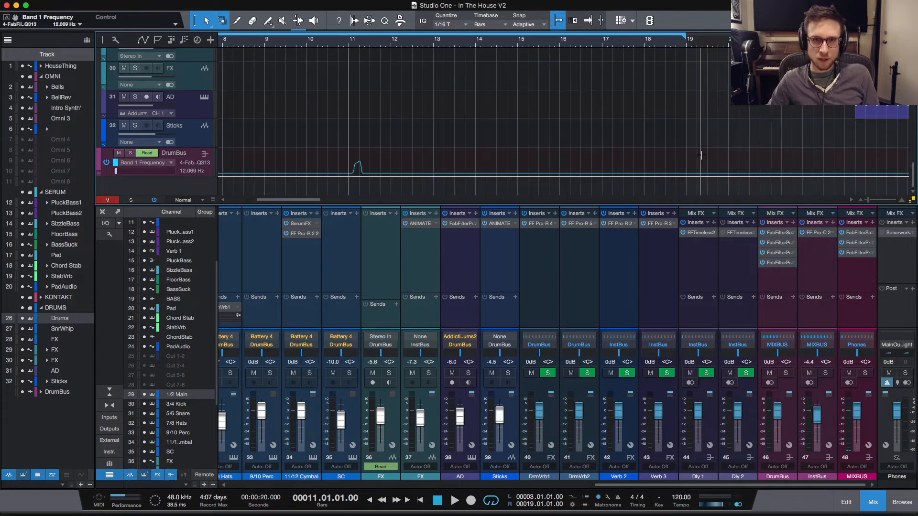
pyautogui.hscroll(4, 701, 154)
pyautogui.hscroll(-4, 526, 179)
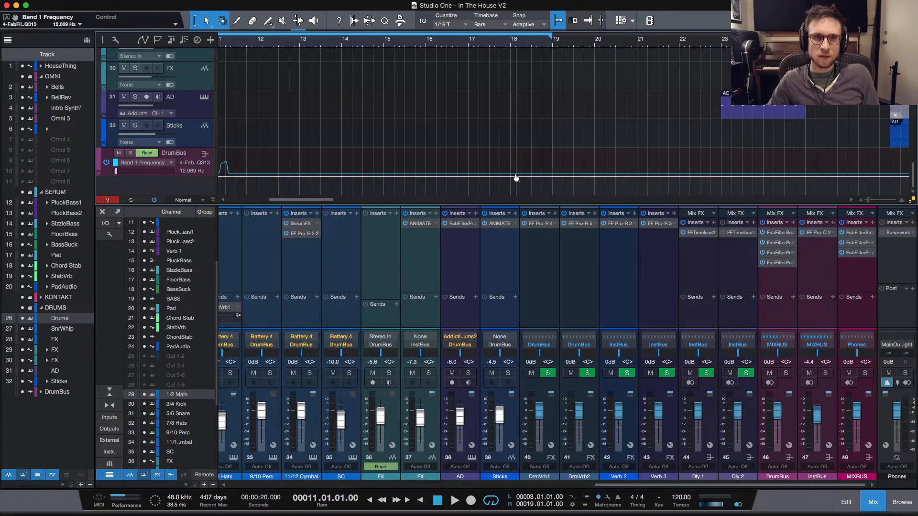
pyautogui.moveTo(455, 175); pyautogui.dragTo(455, 165)
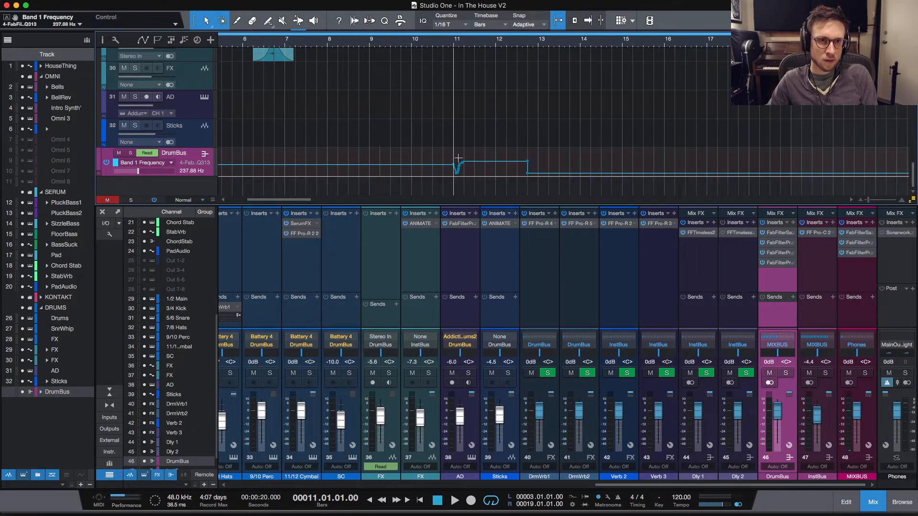
pyautogui.moveTo(424, 149); pyautogui.dragTo(511, 168)
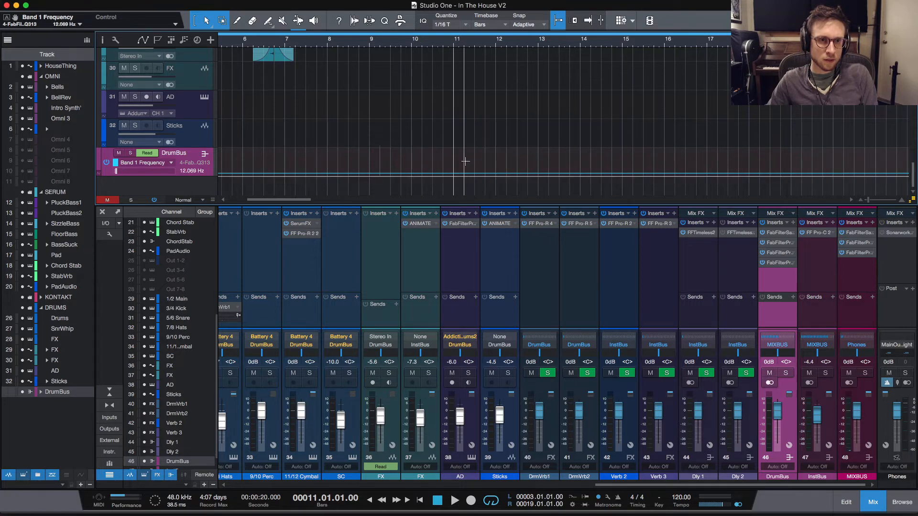
pyautogui.moveTo(455, 175); pyautogui.dragTo(455, 171)
pyautogui.press('space')
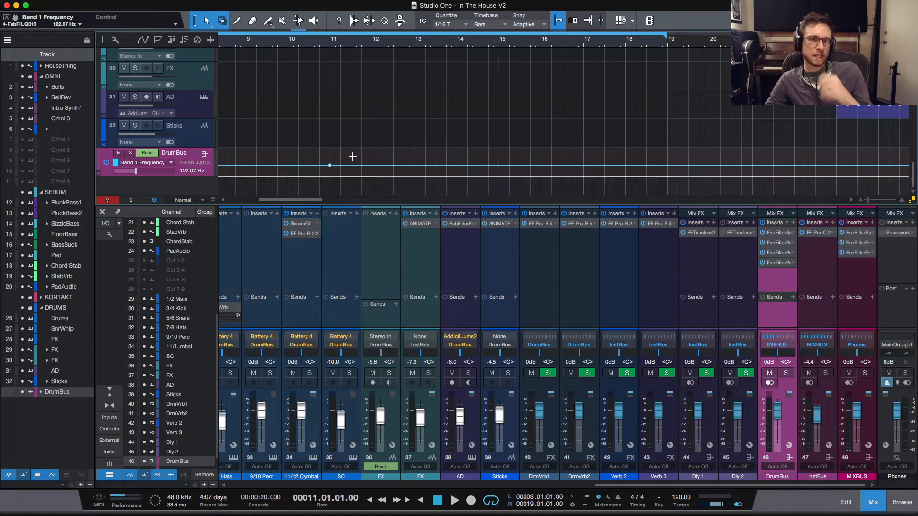
# Step: Move all the C1 notes in the Drums part from bar 11 down to B0 and play the result
pyautogui.scroll(1, 340, 115)
pyautogui.scroll(9, 340, 115)
pyautogui.scroll(-3, 342, 143)
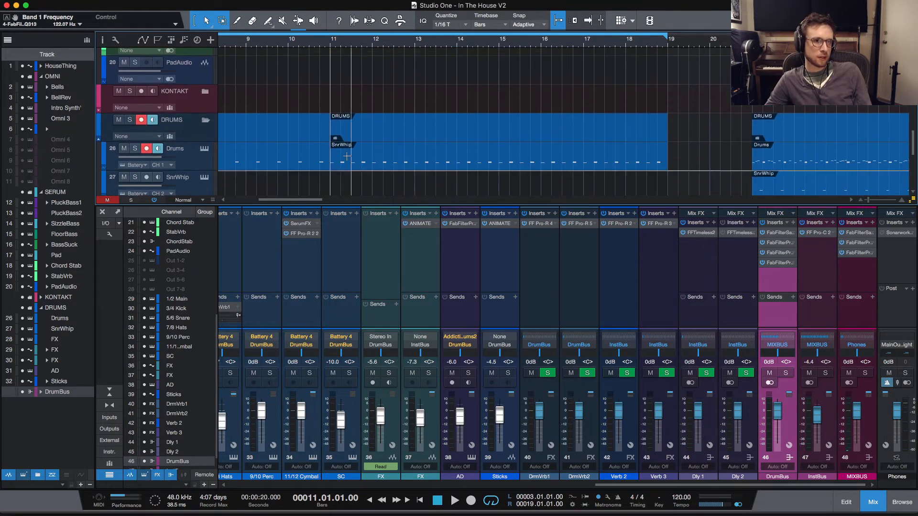
pyautogui.doubleClick(344, 162)
pyautogui.moveTo(652, 314); pyautogui.dragTo(215, 302)
pyautogui.press('Down')
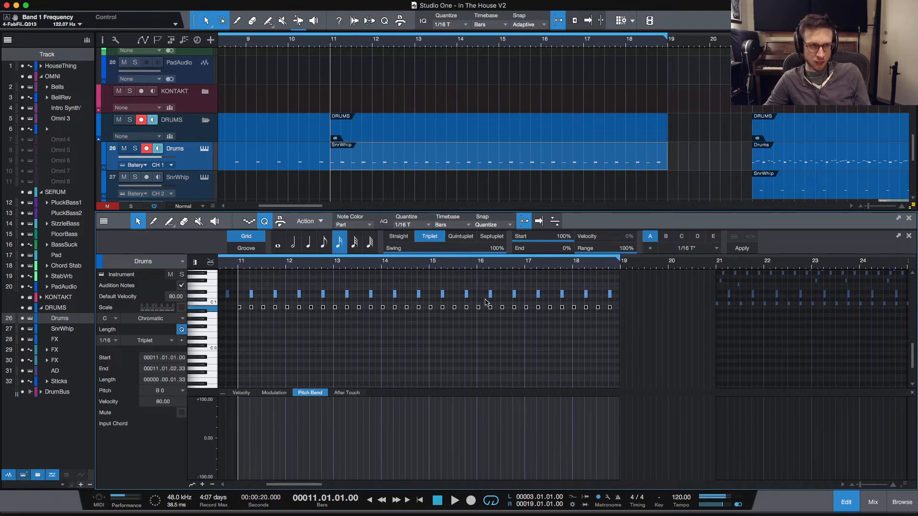
pyautogui.press('space')
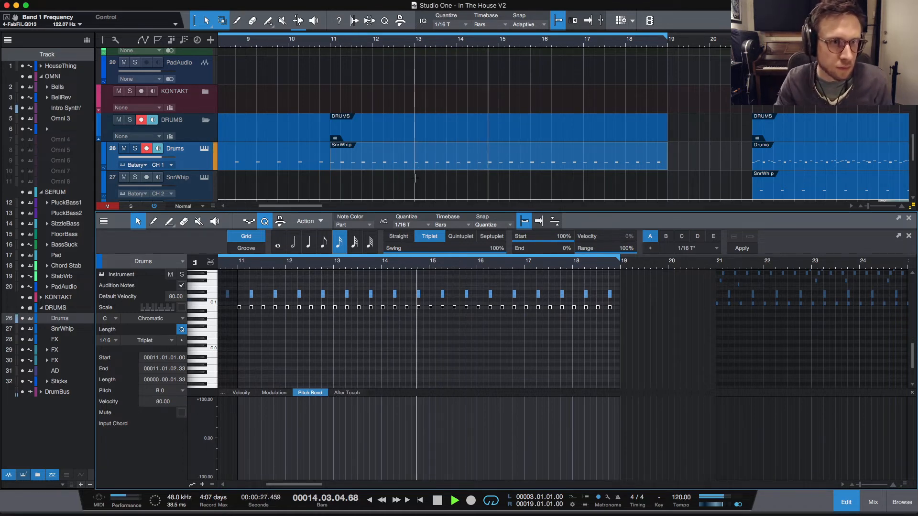
pyautogui.press('space')
# Step: Add short G#1 notes halfway through the first two beats of bar 11 in the Drums part
pyautogui.scroll(1, 255, 292)
pyautogui.click(260, 292)
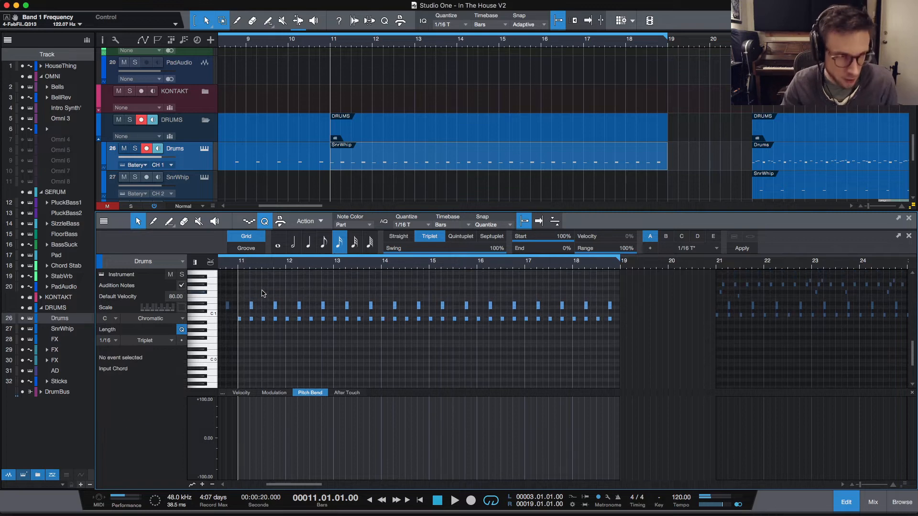
pyautogui.press('e')
pyautogui.press('e')
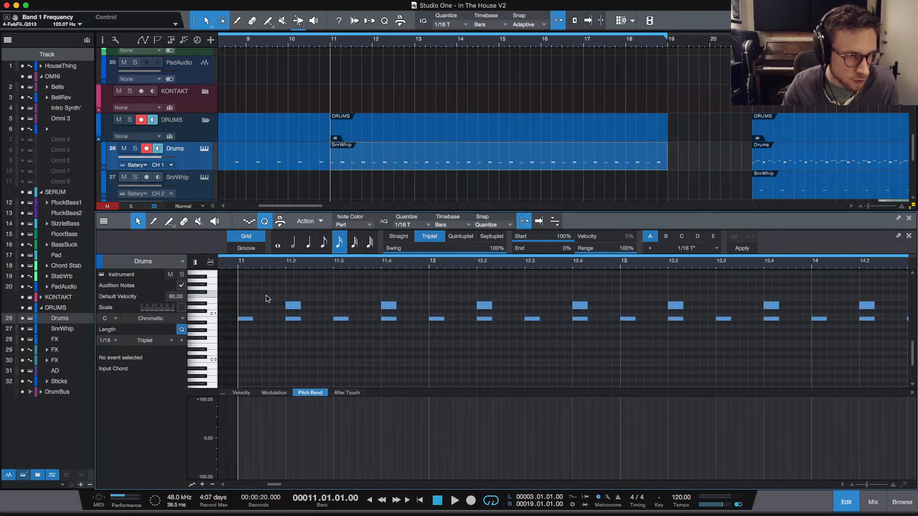
pyautogui.click(267, 297)
pyautogui.moveTo(267, 293); pyautogui.dragTo(221, 309)
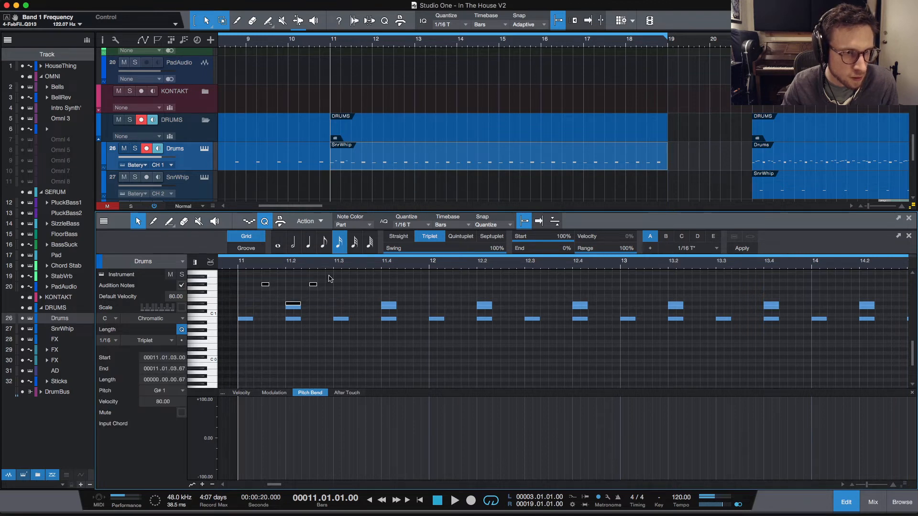
# Step: Duplicate the pair of G#1 off-beat notes repeatedly through bar 17 and play the pattern from bar 11
pyautogui.moveTo(334, 272); pyautogui.dragTo(255, 291)
pyautogui.press('d')
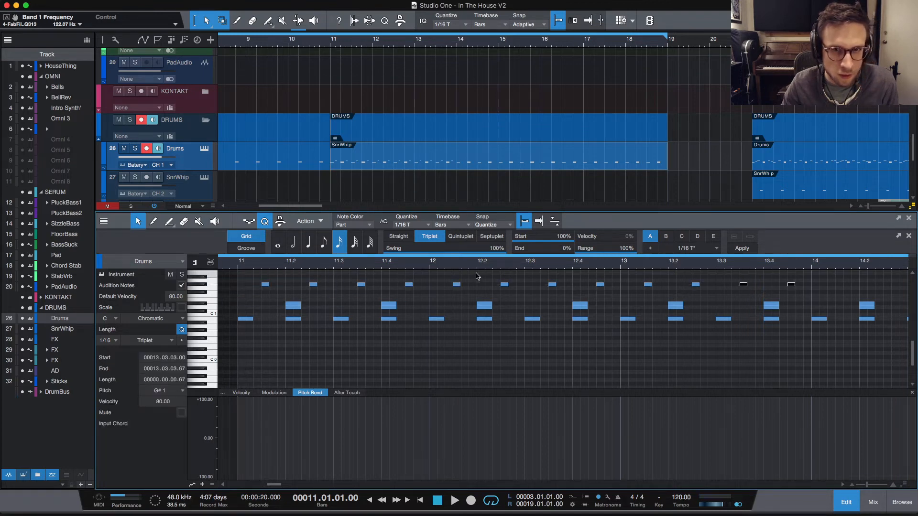
pyautogui.press('w')
pyautogui.press('w')
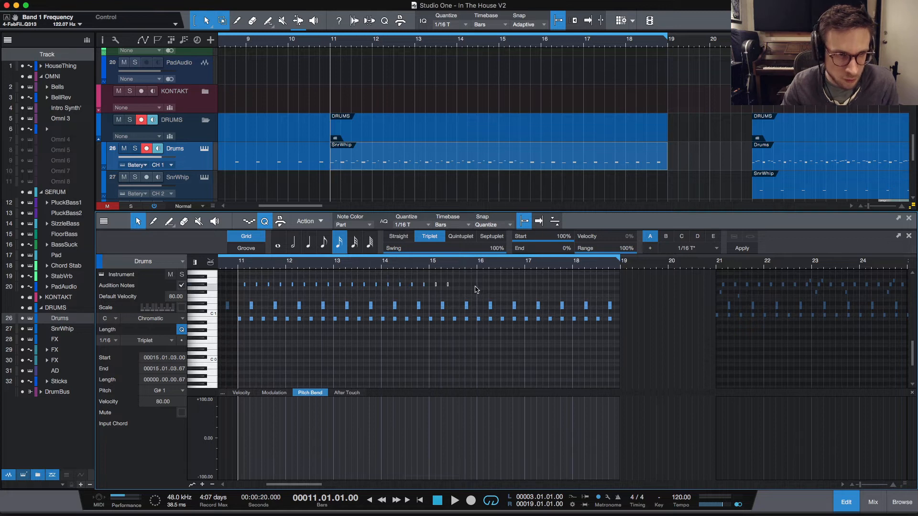
pyautogui.press('space')
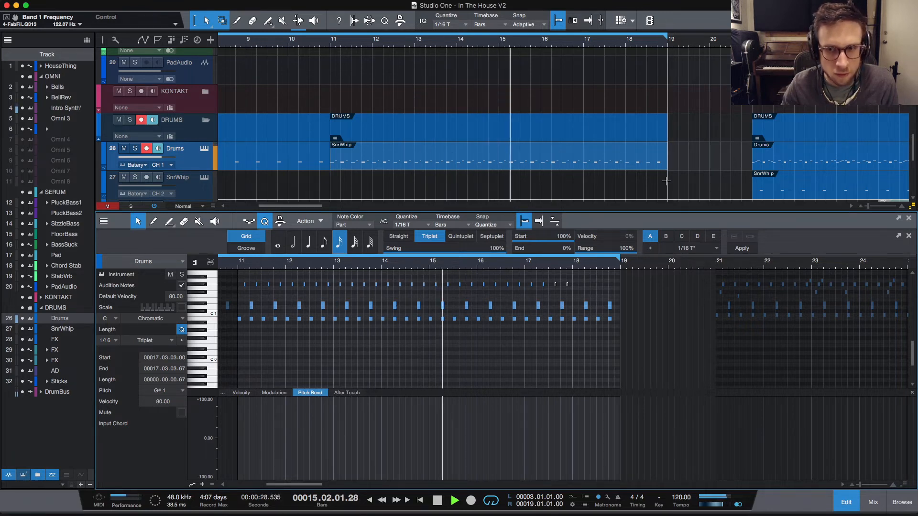
pyautogui.press('space')
# Step: Close the note editor and play the intro arrangement from bar 3
pyautogui.press('F2')
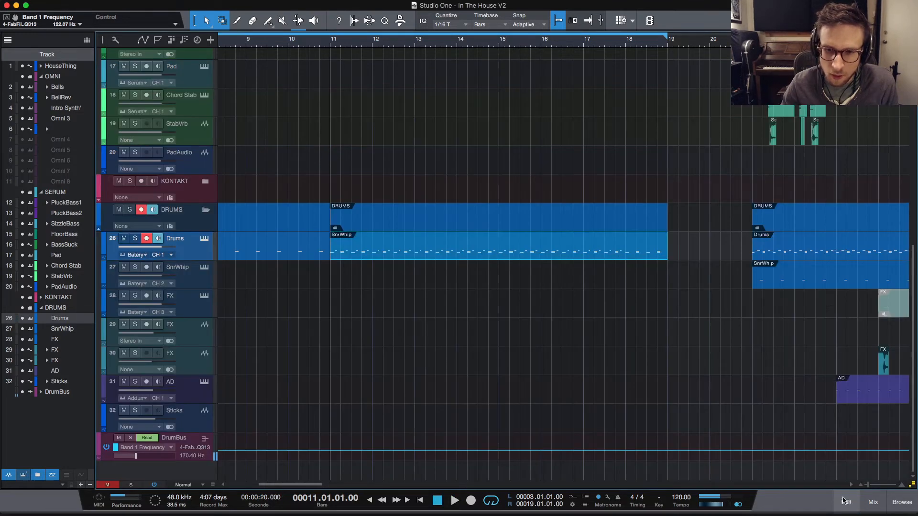
pyautogui.hscroll(-10, 406, 158)
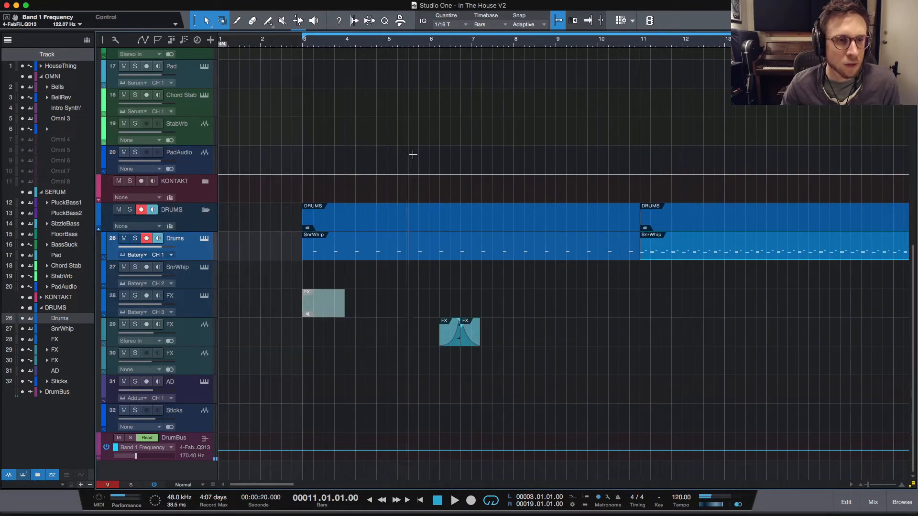
pyautogui.click(304, 45)
pyautogui.press('space')
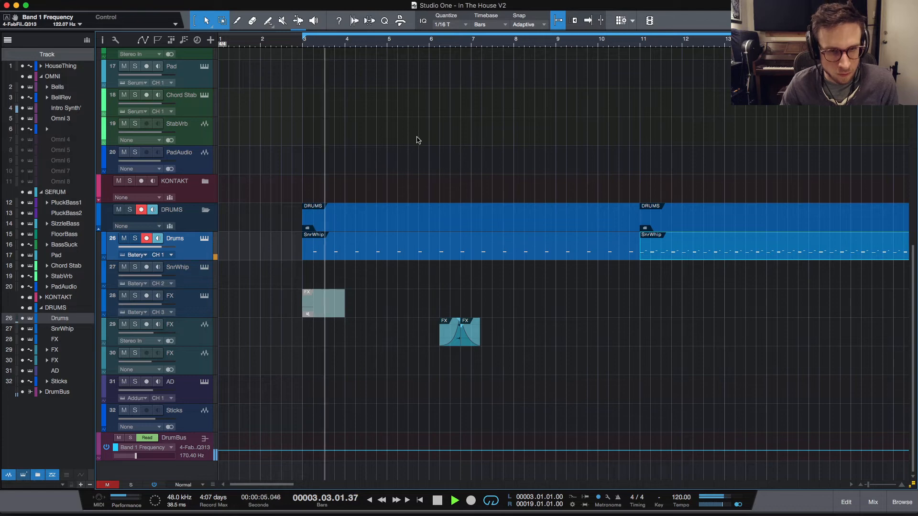
# Step: Drop the DrumBus Band 1 Frequency envelope to near its minimum from bar 21 onward
pyautogui.hscroll(20, 611, 322)
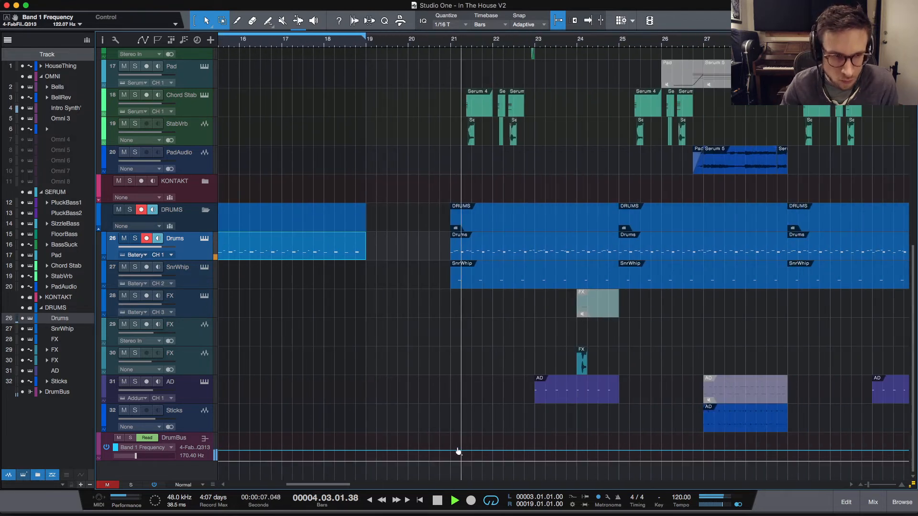
pyautogui.moveTo(451, 455); pyautogui.dragTo(450, 458)
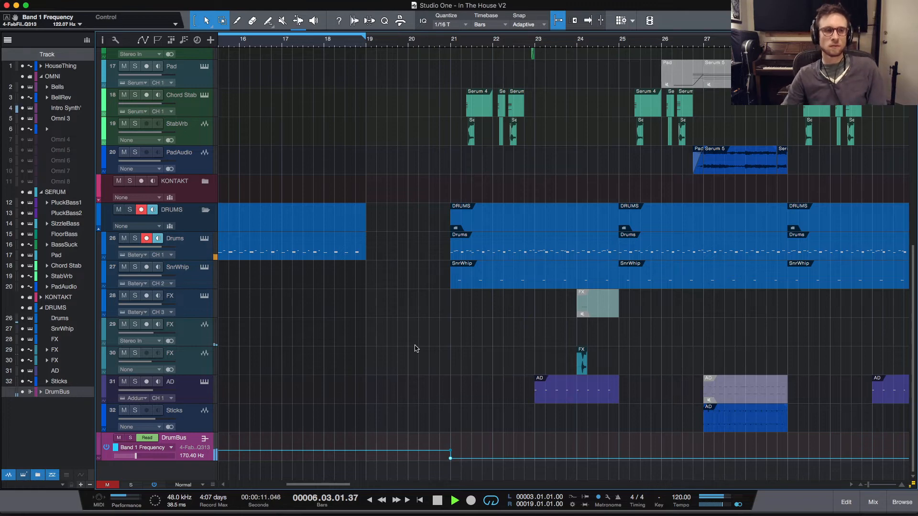
pyautogui.hscroll(-15, 470, 369)
pyautogui.hscroll(-7, 427, 348)
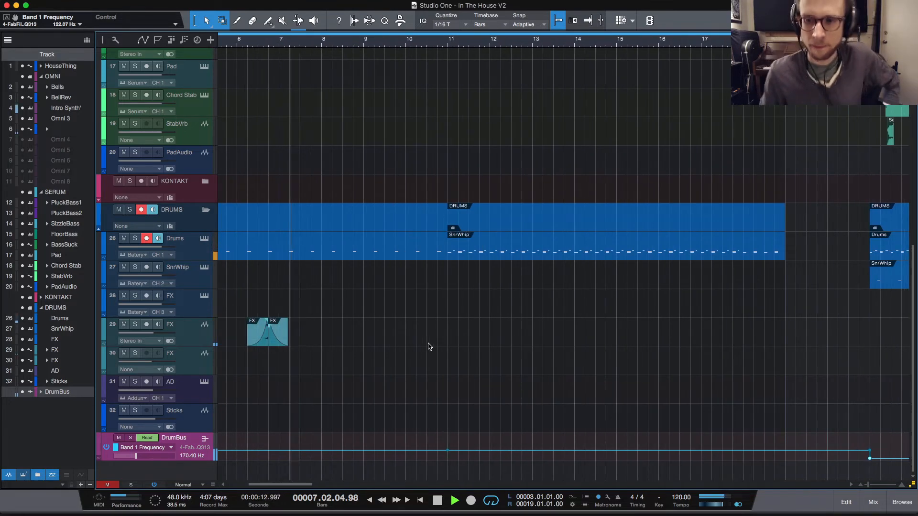
# Step: Bring the intro synth tracks into view while the arrangement plays and replay the section from bar 9 beat 3
pyautogui.scroll(10, 322, 141)
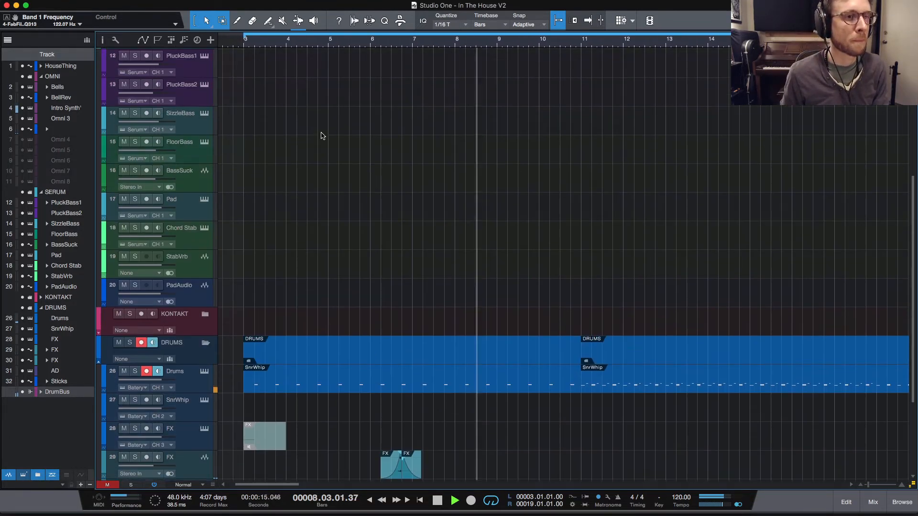
pyautogui.moveTo(153, 234)
pyautogui.mouseDown()
pyautogui.moveTo(171, 238)
pyautogui.moveTo(160, 236)
pyautogui.mouseUp()
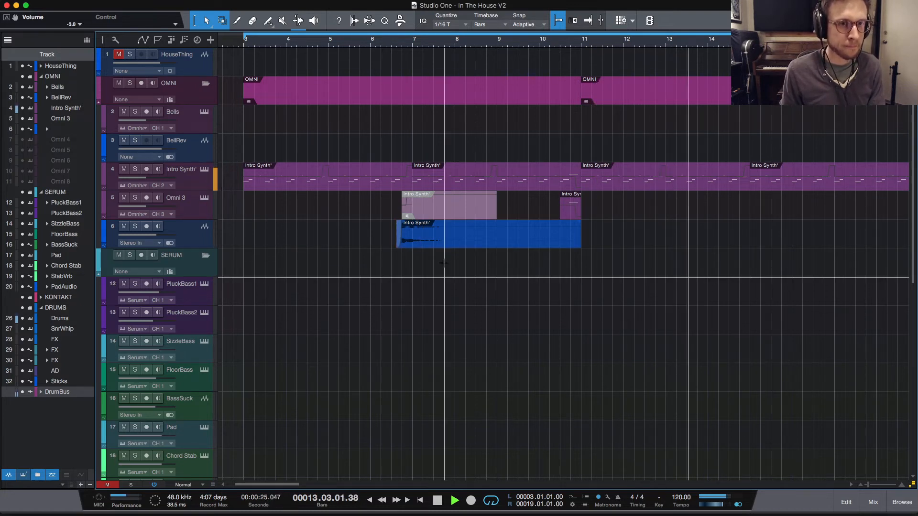
pyautogui.scroll(-2, 550, 220)
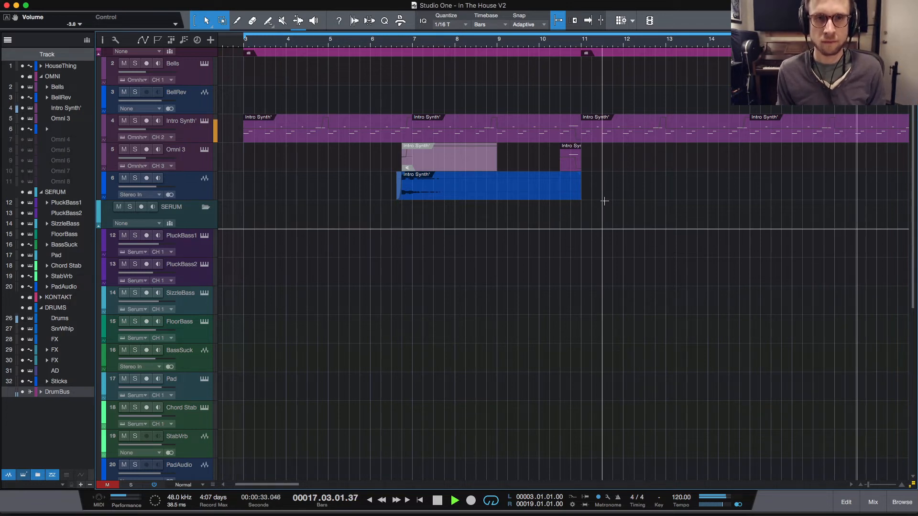
pyautogui.press('space')
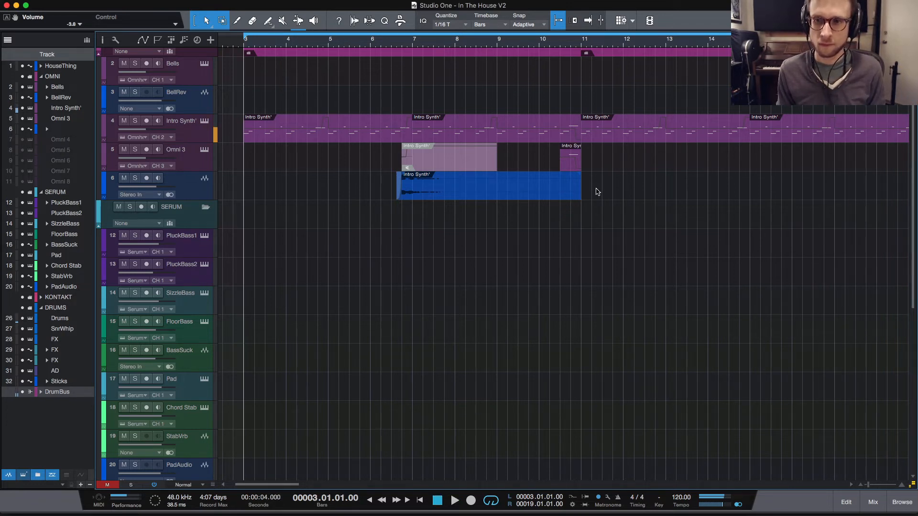
pyautogui.click(521, 46)
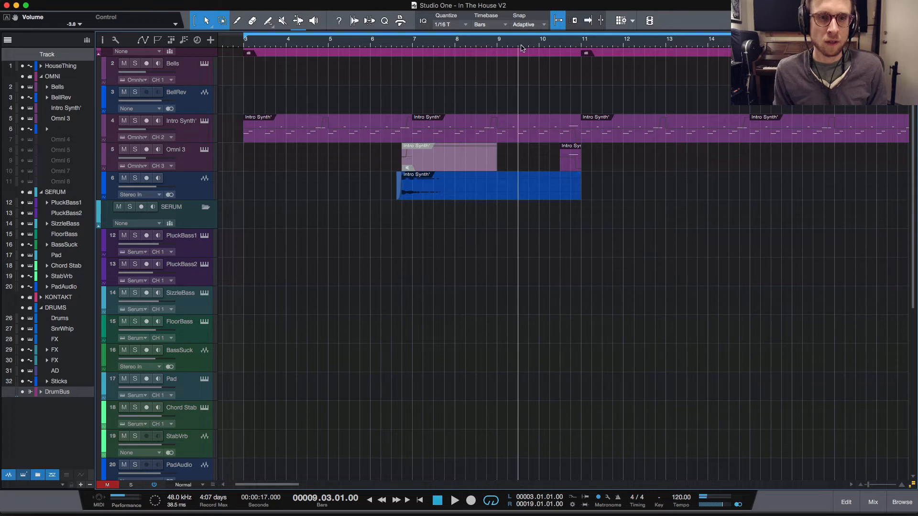
pyautogui.press('space')
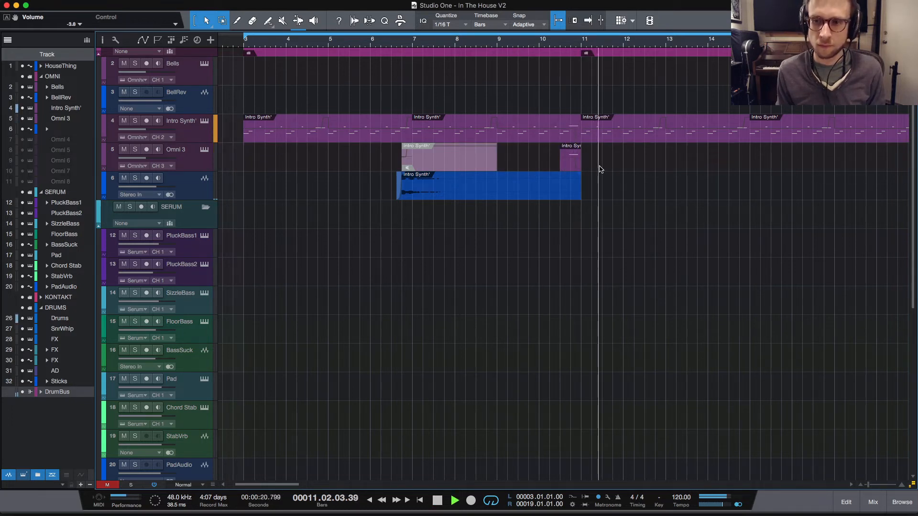
# Step: Extend the short Omni 3 part ending at bar 11 to bar 15 and bounce it to audio
pyautogui.moveTo(557, 164); pyautogui.dragTo(563, 167)
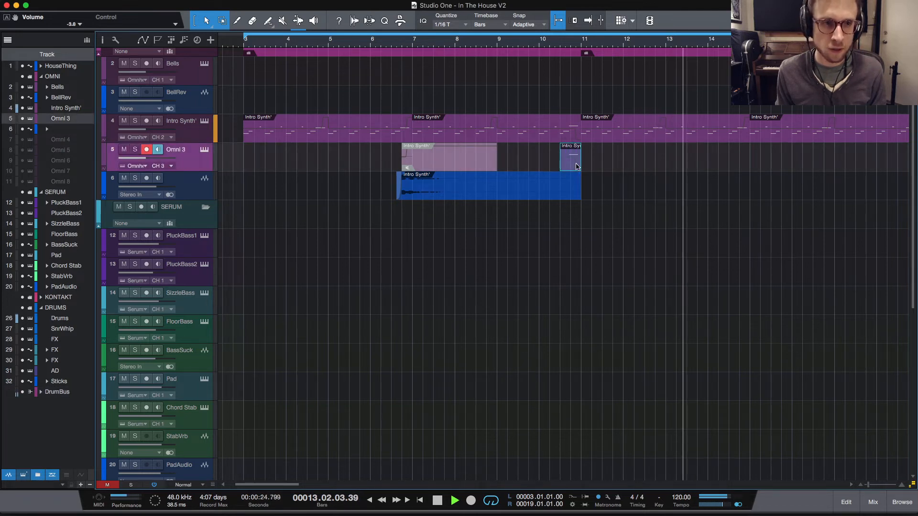
pyautogui.press('space')
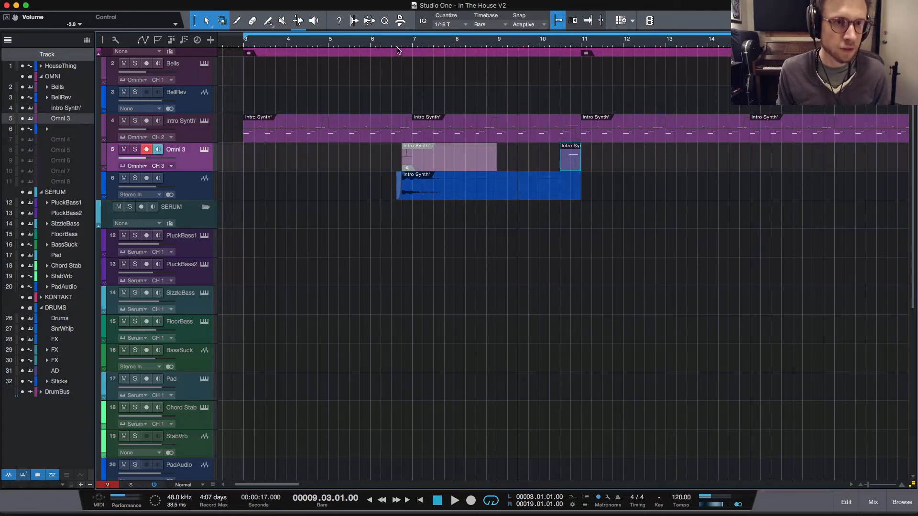
pyautogui.moveTo(584, 160); pyautogui.dragTo(756, 169)
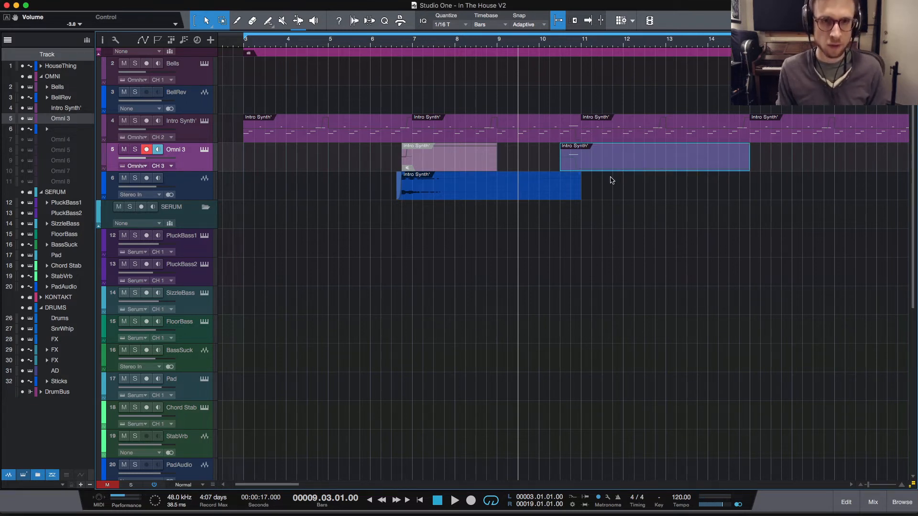
pyautogui.hotkey('ctrl', 'b')
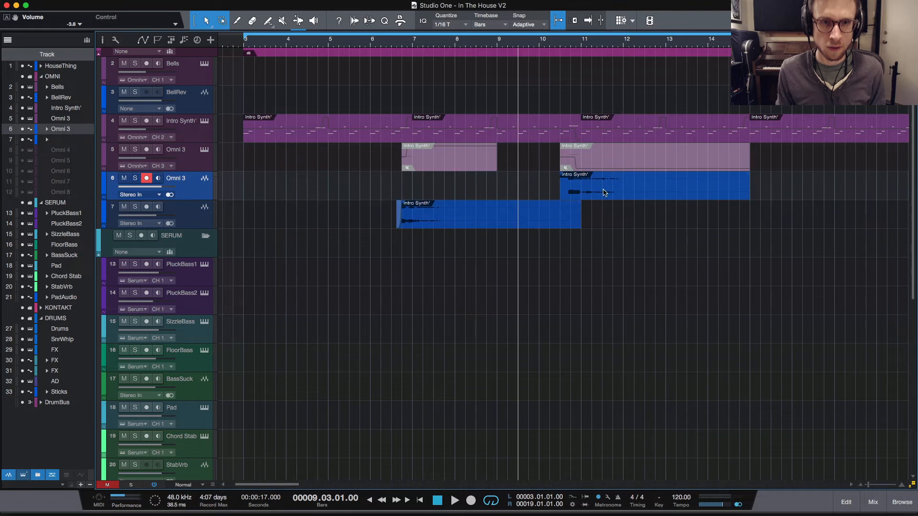
# Step: Move the bounced clip onto the existing unnamed audio track below and remove the emptied Omni 3 audio track
pyautogui.moveTo(605, 195); pyautogui.dragTo(604, 224)
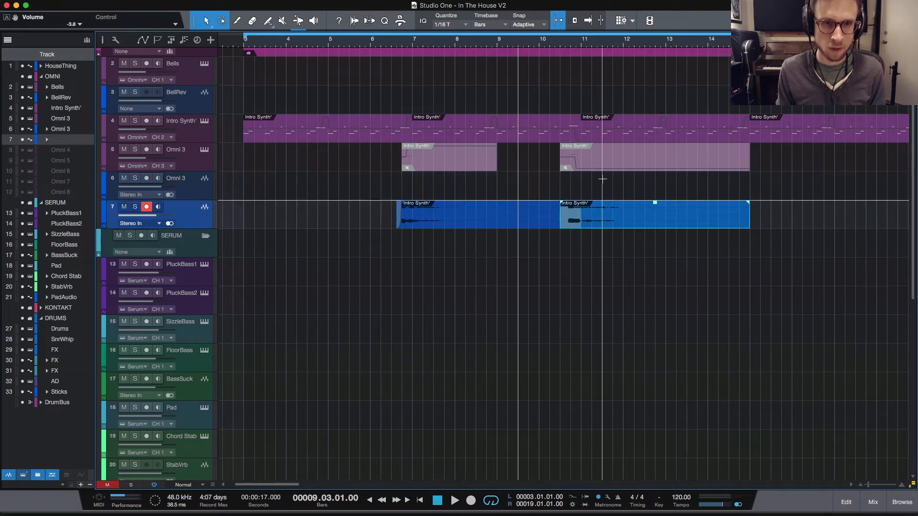
pyautogui.click(205, 192)
pyautogui.hotkey('shift', 't')
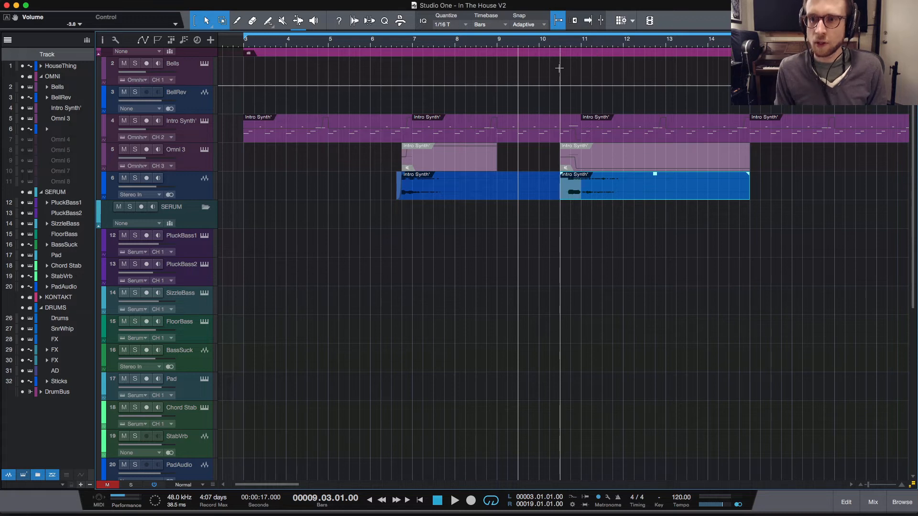
# Step: Play from bar 10 and trim the earlier synth audio clip to end where the bounced clip begins
pyautogui.click(541, 43)
pyautogui.press('space')
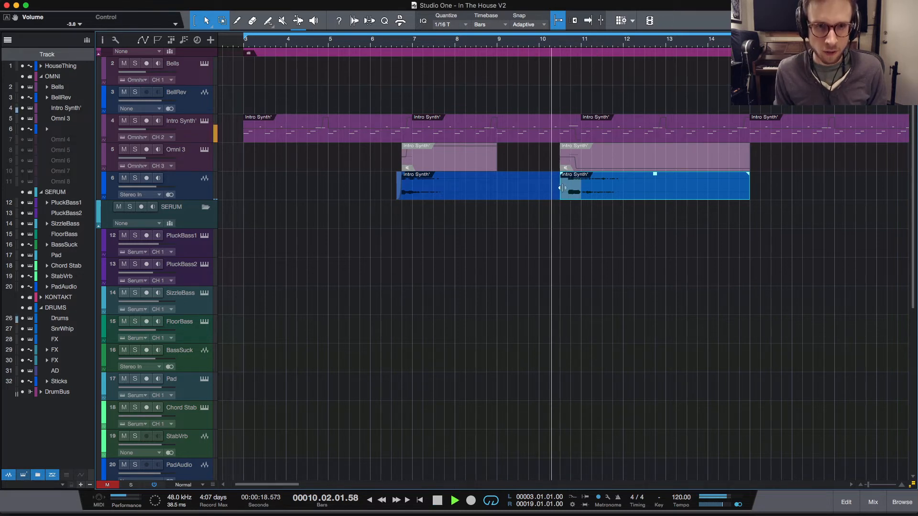
pyautogui.click(547, 193)
pyautogui.press('space')
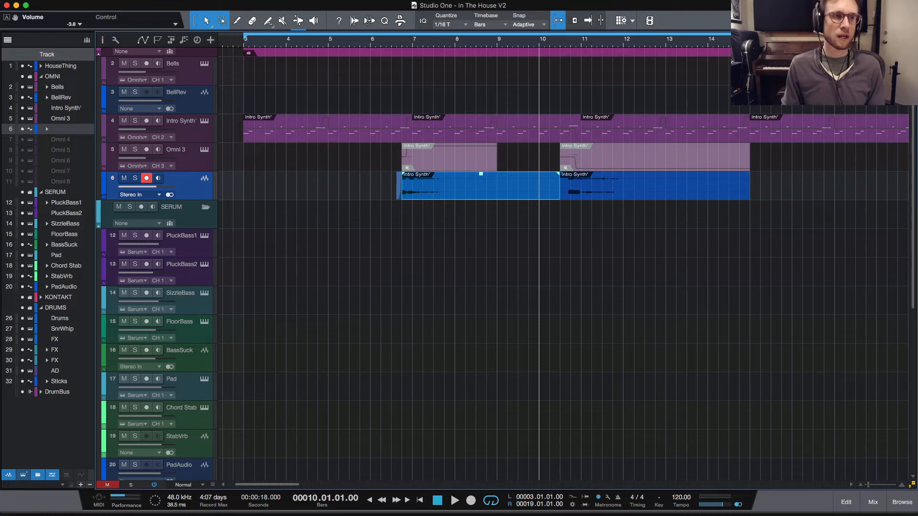
# Step: Replay the transition between the two synth audio clips repeatedly from bar 10
pyautogui.press('space')
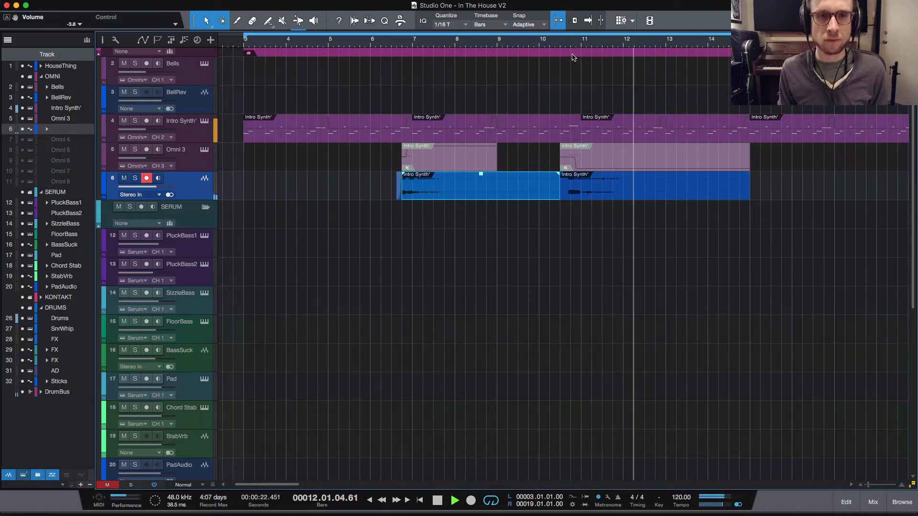
pyautogui.press('space')
pyautogui.press('space')
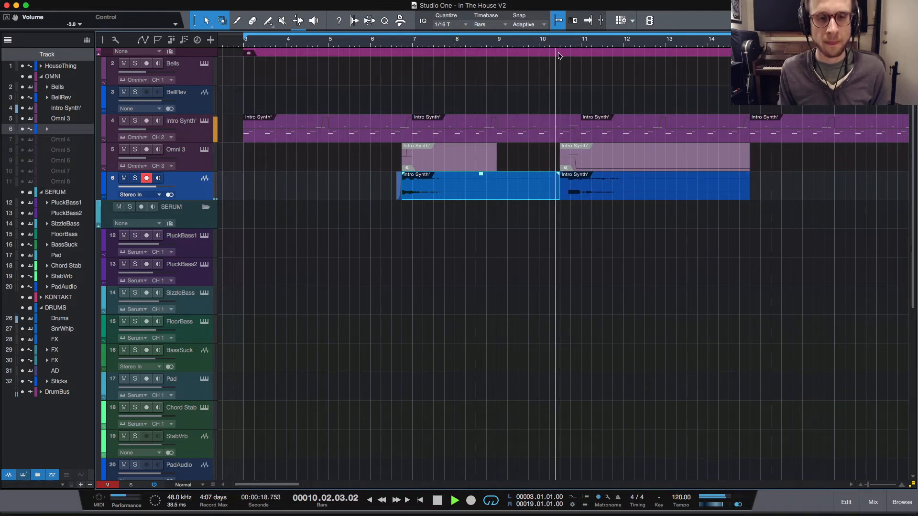
pyautogui.press('space')
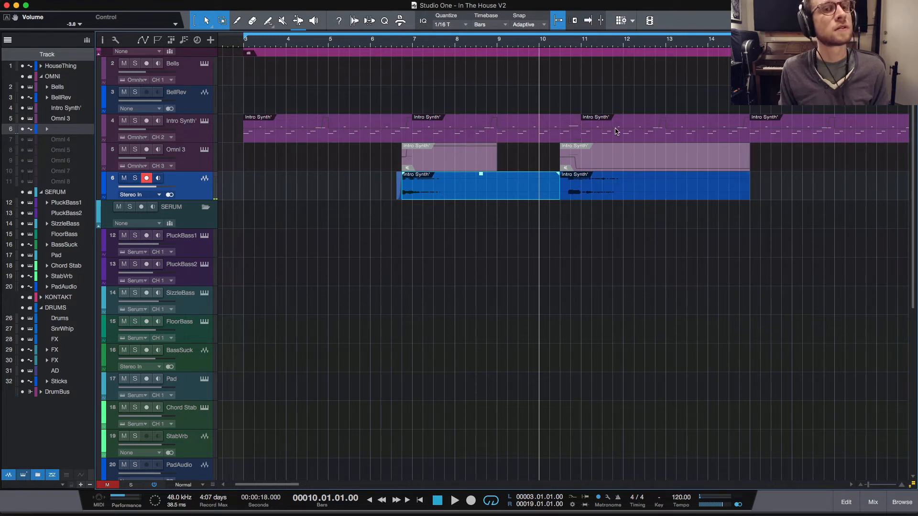
pyautogui.press('space')
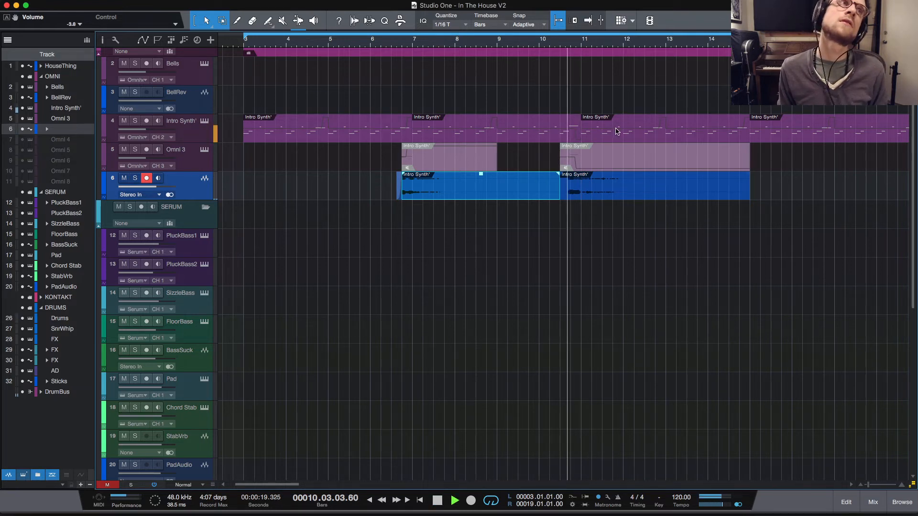
pyautogui.press('space')
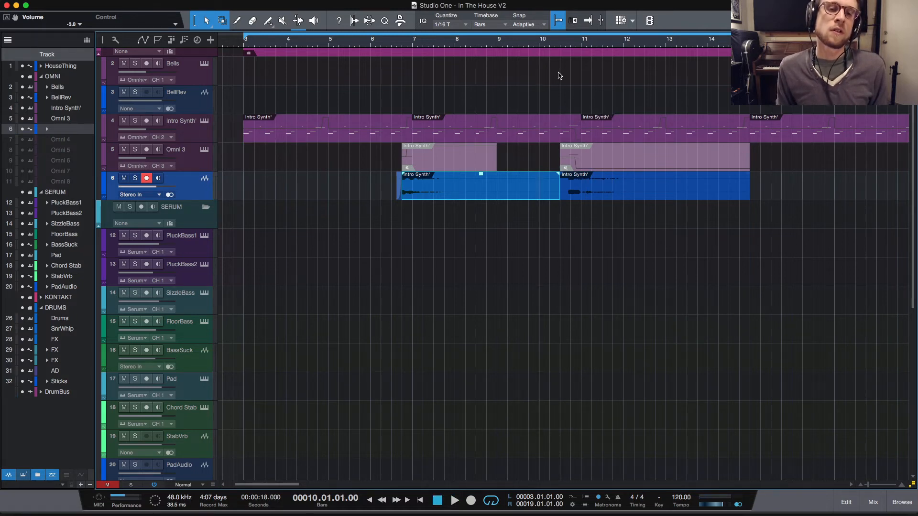
# Step: Play the intro from bar 3 and deselect the synth audio clip
pyautogui.hscroll(-2, 322, 86)
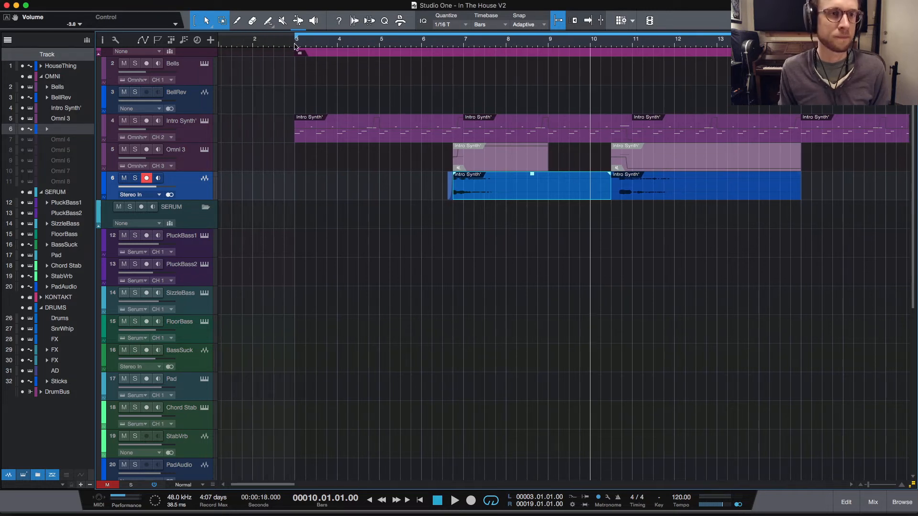
pyautogui.click(296, 44)
pyautogui.press('space')
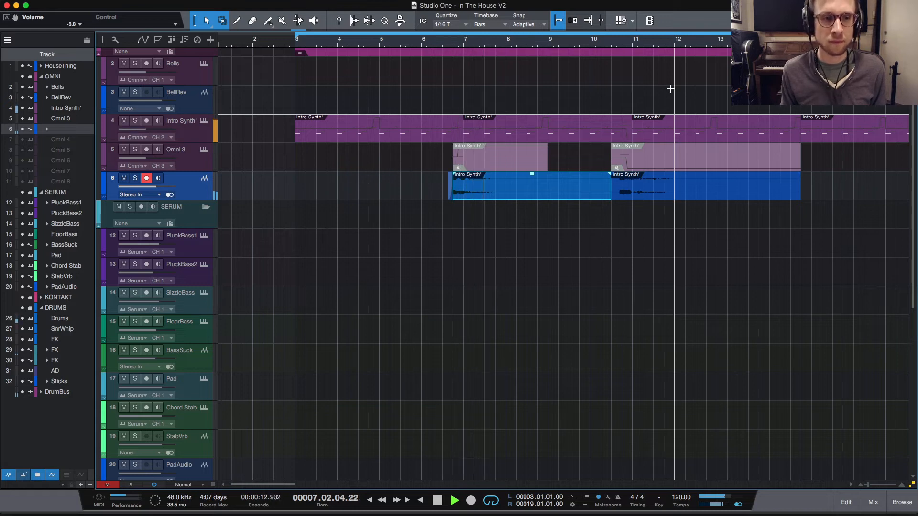
pyautogui.click(475, 221)
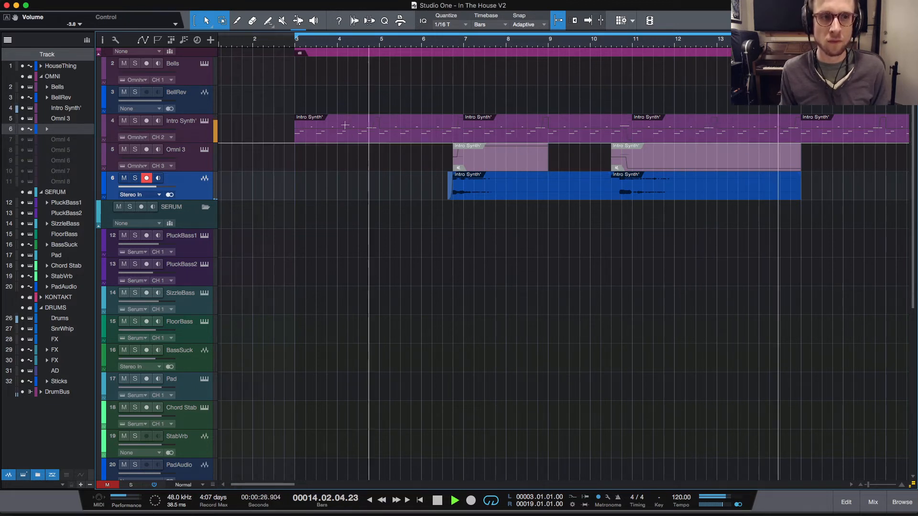
# Step: Show the mixer and check the synth channels while the intro plays
pyautogui.press('F3')
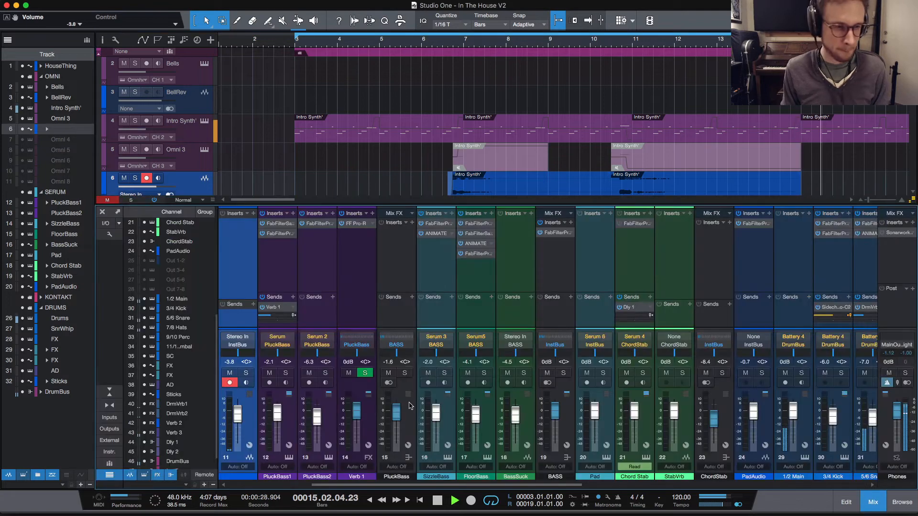
pyautogui.hscroll(-5, 373, 295)
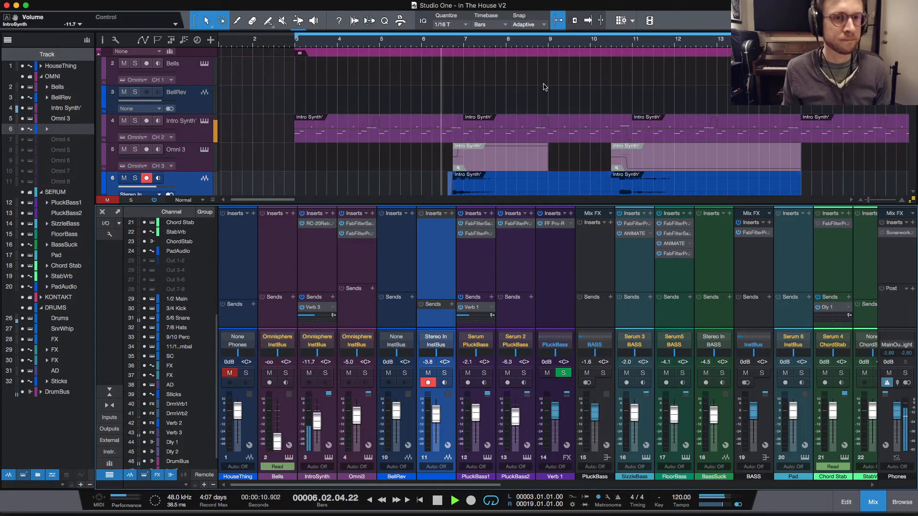
pyautogui.scroll(-2, 560, 100)
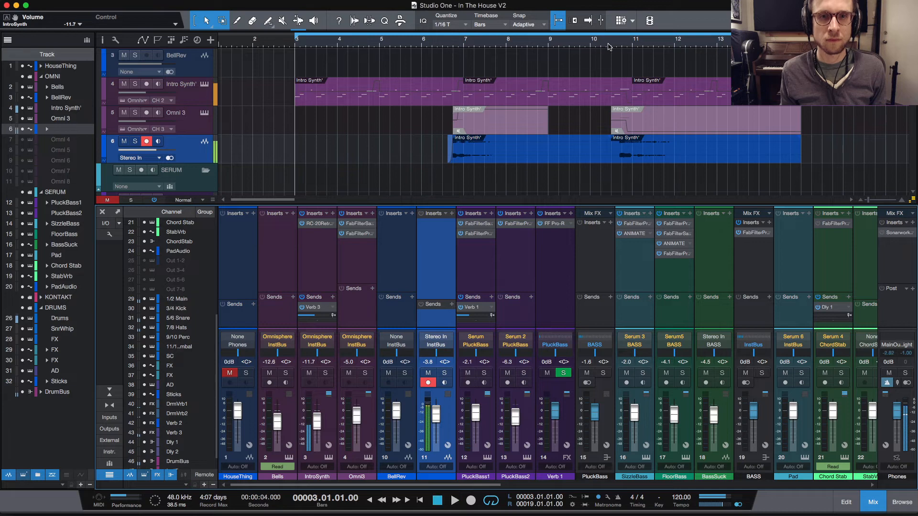
# Step: Open the first Drums part in the note editor, delete its last D#1 note in bar 10, and play the result
pyautogui.click(608, 46)
pyautogui.scroll(-10, 611, 70)
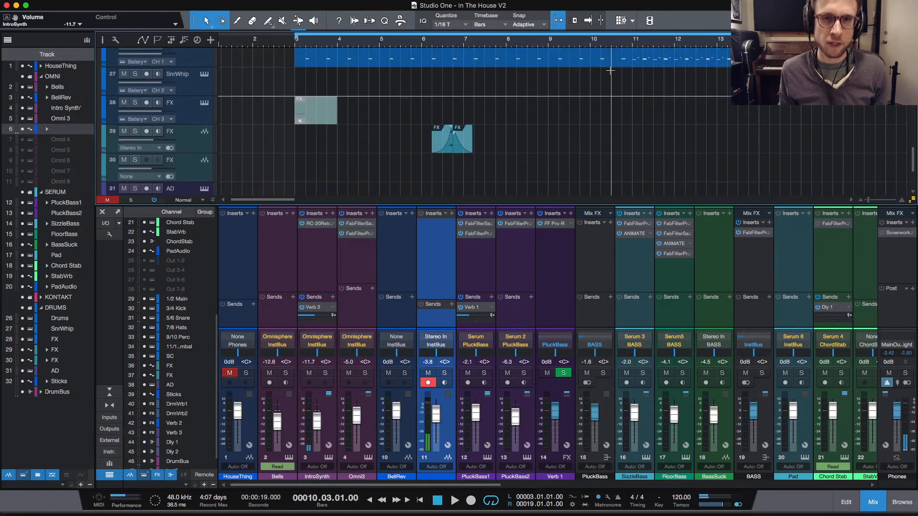
pyautogui.scroll(3, 611, 72)
pyautogui.doubleClick(622, 117)
pyautogui.scroll(-10, 634, 359)
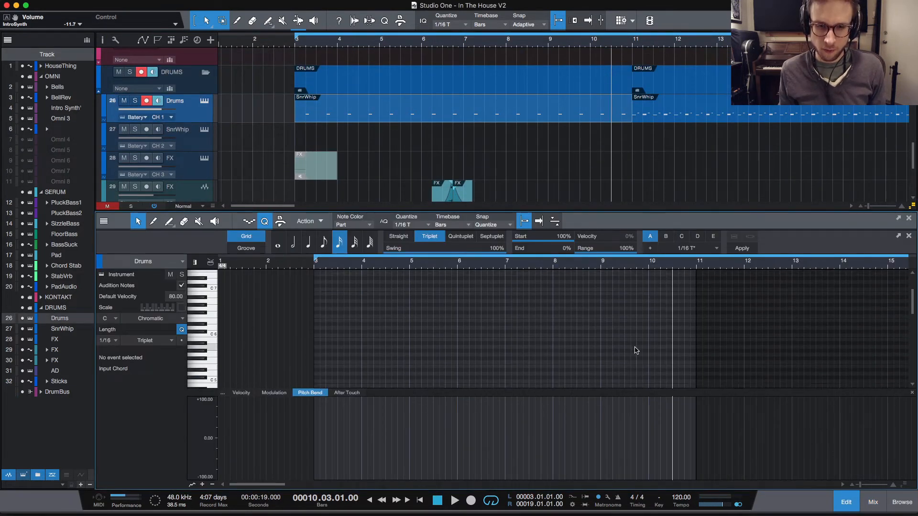
pyautogui.scroll(3, 639, 344)
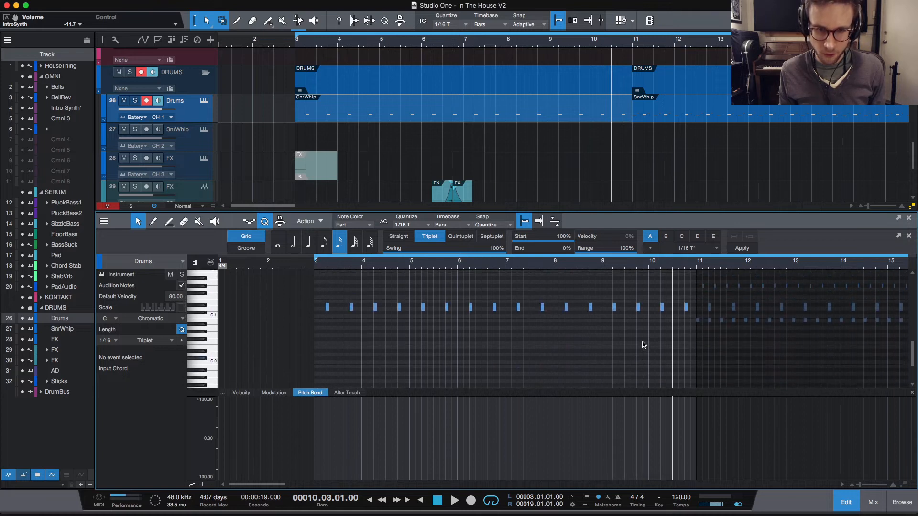
pyautogui.moveTo(677, 299); pyautogui.dragTo(696, 330)
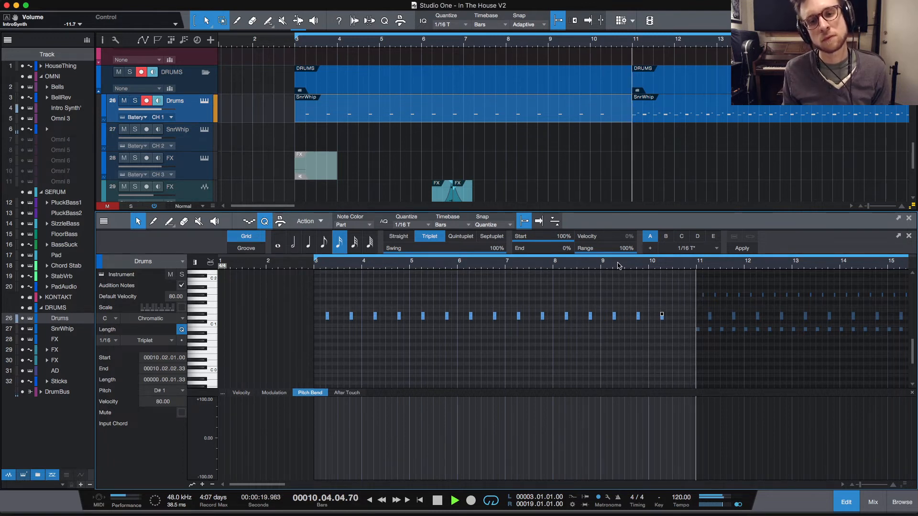
pyautogui.press('space')
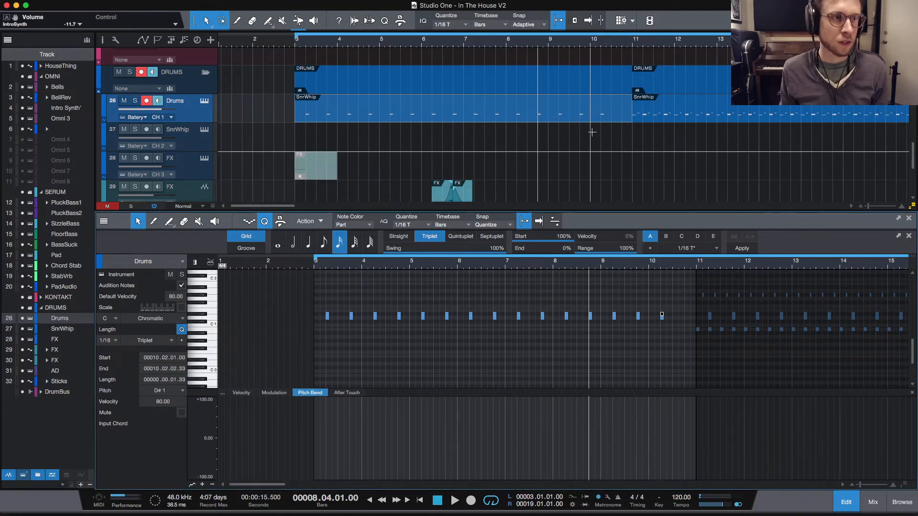
# Step: Copy the SnrWhip part from bar 21 to bar 11 and duplicate it to bar 15
pyautogui.hscroll(4, 668, 137)
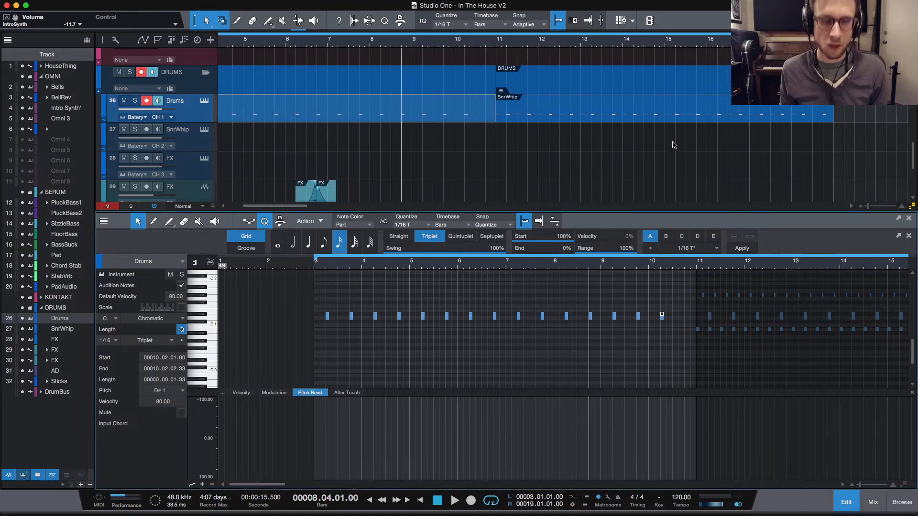
pyautogui.click(673, 145)
pyautogui.press('w')
pyautogui.press('w')
pyautogui.keyDown('alt'); pyautogui.moveTo(462, 146); pyautogui.dragTo(357, 143); pyautogui.keyUp('alt')
pyautogui.press('d')
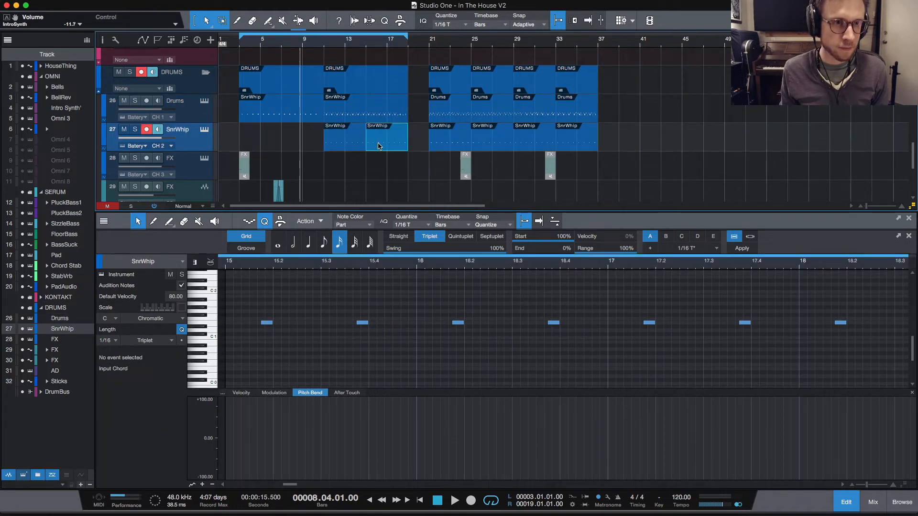
# Step: Play the drums with the new SnrWhip parts and inspect the tracks around bars 11 to 19
pyautogui.click(324, 46)
pyautogui.press('space')
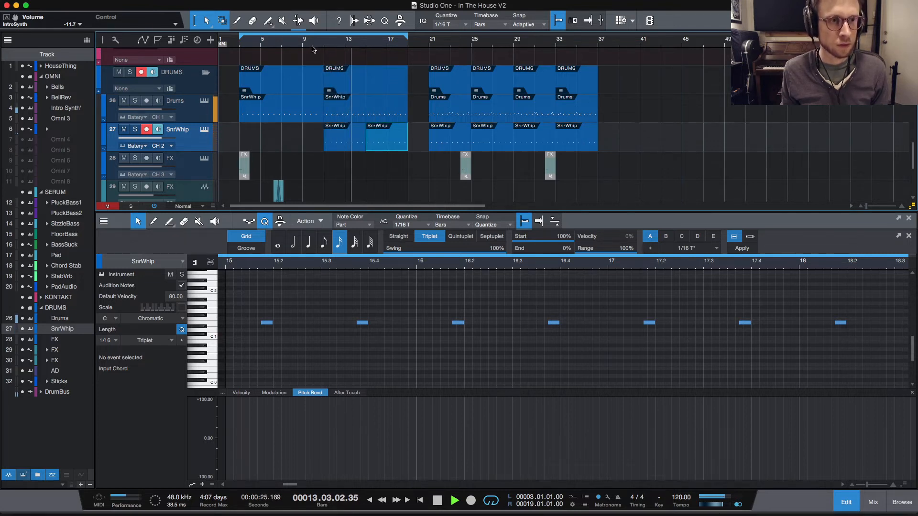
pyautogui.press('e')
pyautogui.press('e')
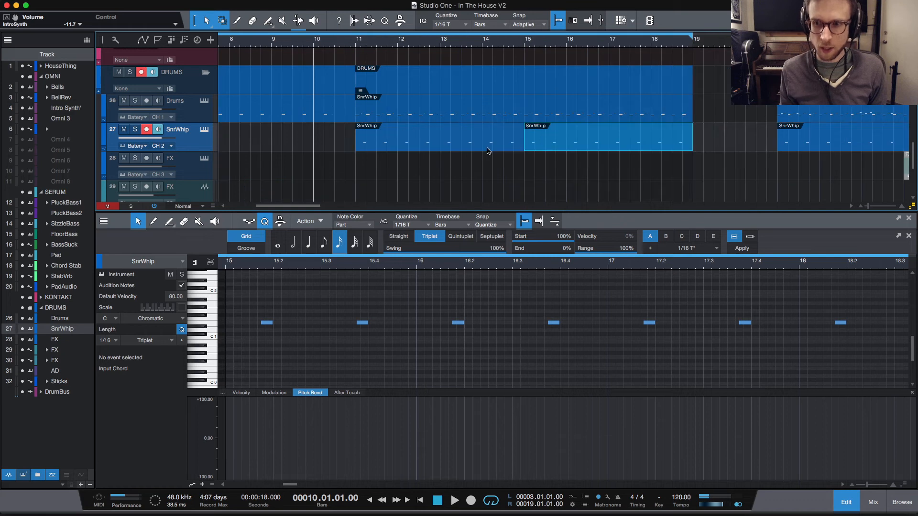
pyautogui.scroll(-2, 539, 182)
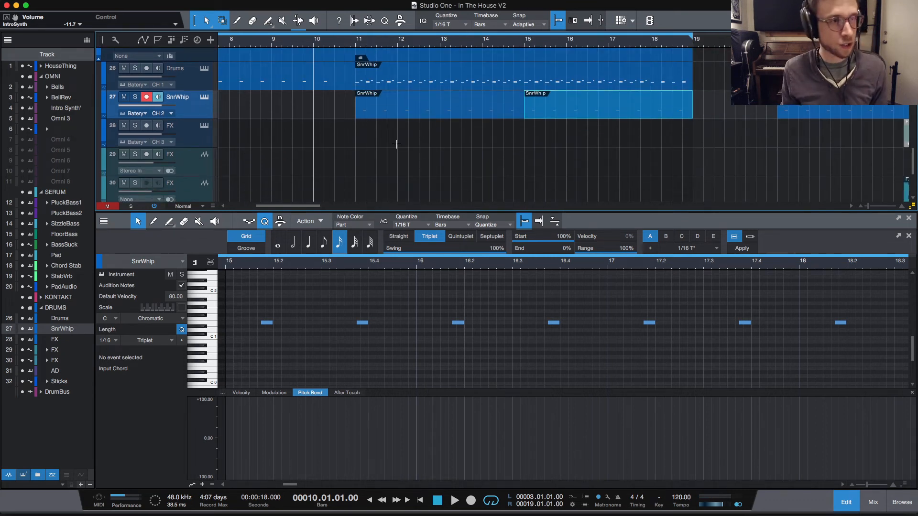
# Step: Solo and play the FX clip at bar 24 on track 30, and rename that track Woo
pyautogui.scroll(-10, 392, 146)
pyautogui.hscroll(10, 462, 123)
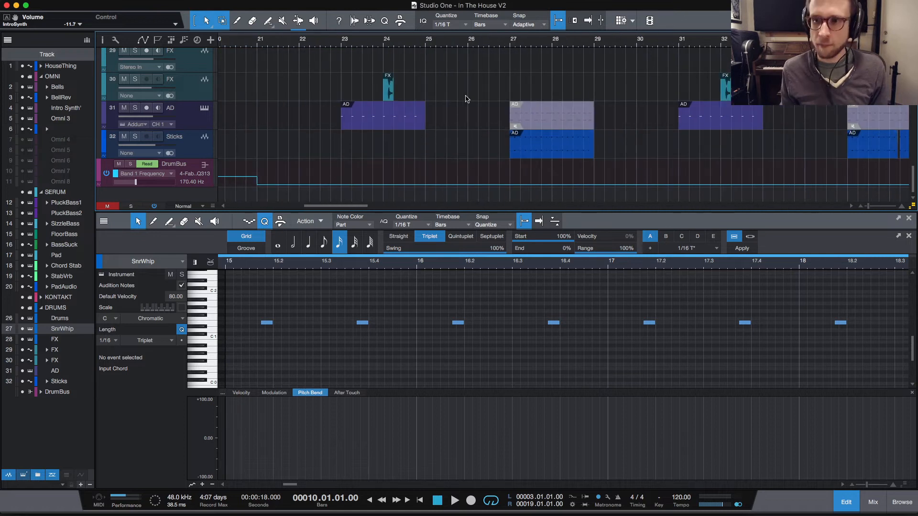
pyautogui.scroll(1, 466, 99)
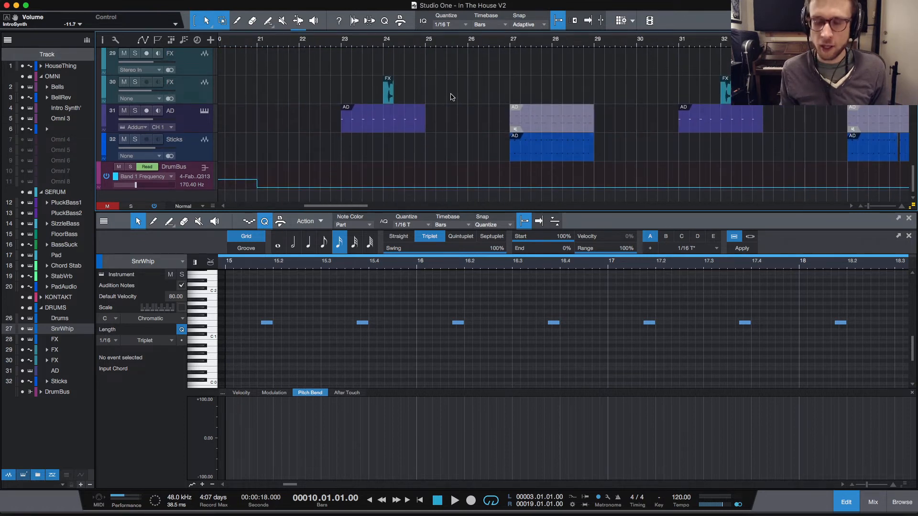
pyautogui.scroll(7, 434, 86)
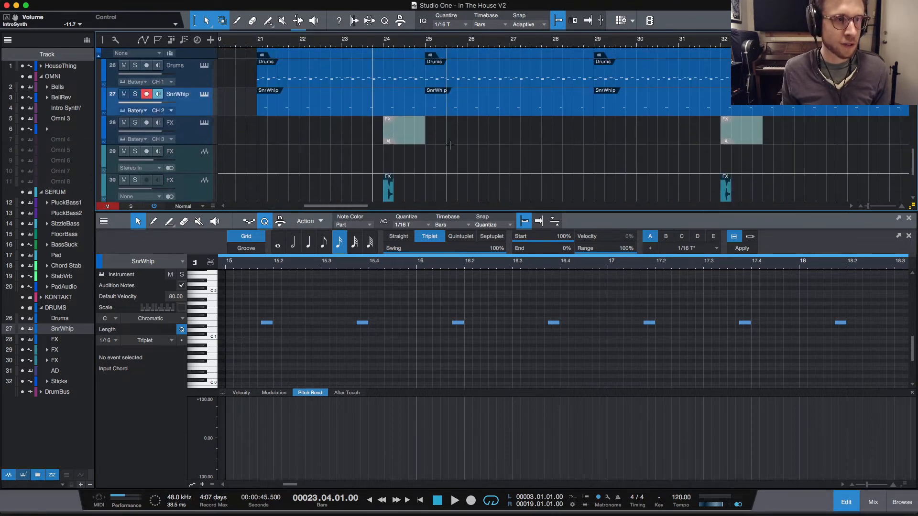
pyautogui.scroll(-6, 452, 147)
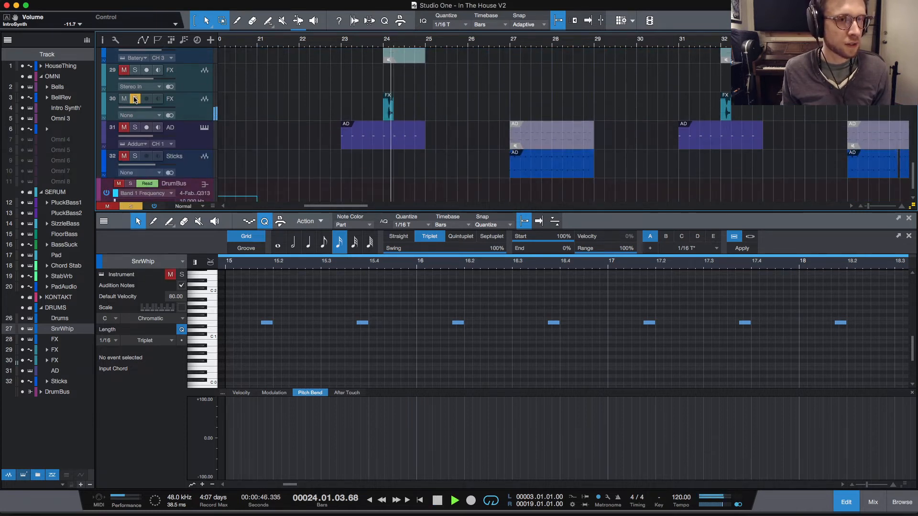
pyautogui.press('space')
pyautogui.click(135, 99)
pyautogui.scroll(-1, 168, 82)
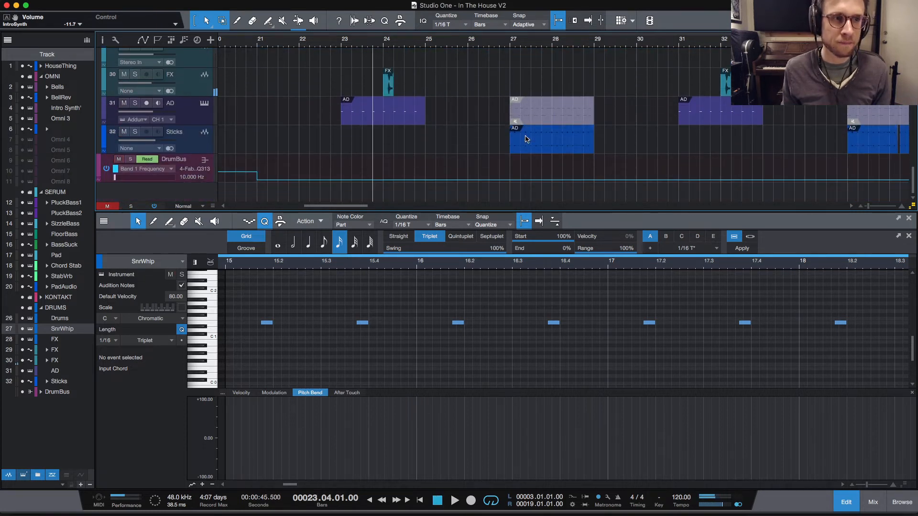
pyautogui.doubleClick(171, 75)
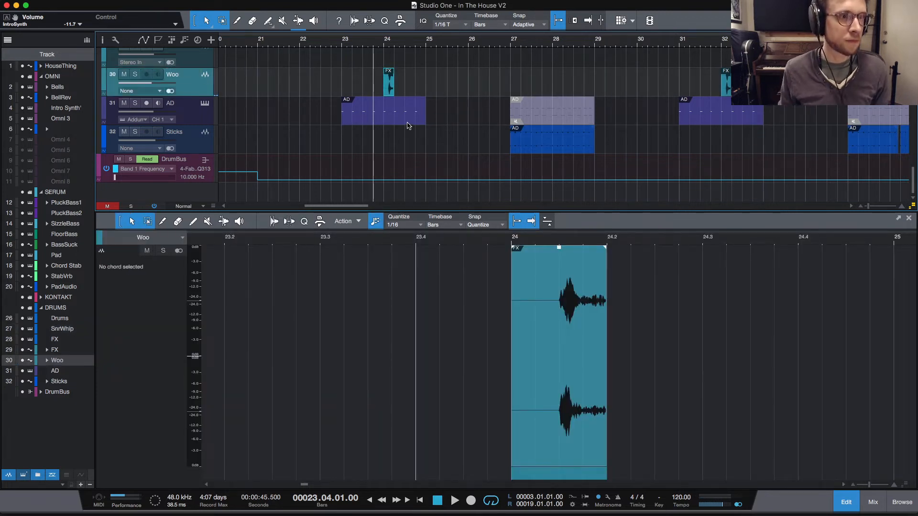
# Step: Look through the FX and Serum bass tracks across the arrangement for parts usable in the intro
pyautogui.hscroll(5, 526, 126)
pyautogui.scroll(3, 543, 120)
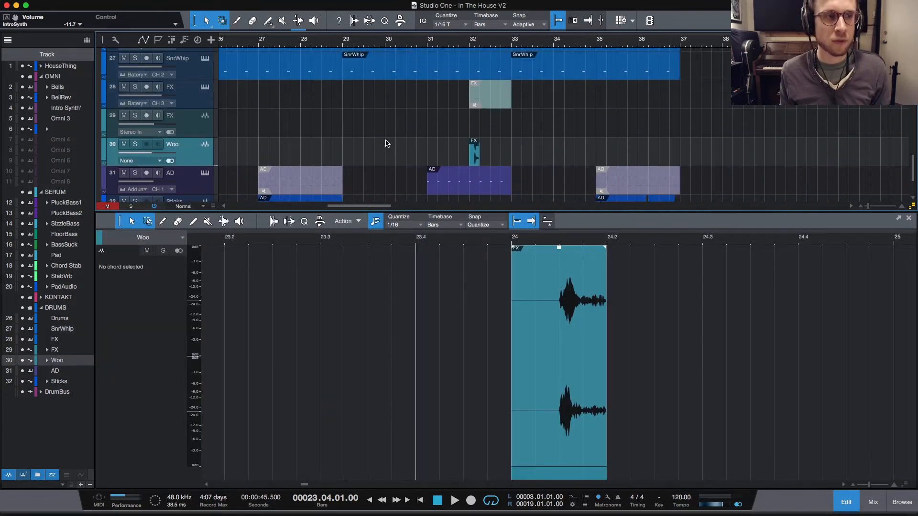
pyautogui.hscroll(-20, 285, 127)
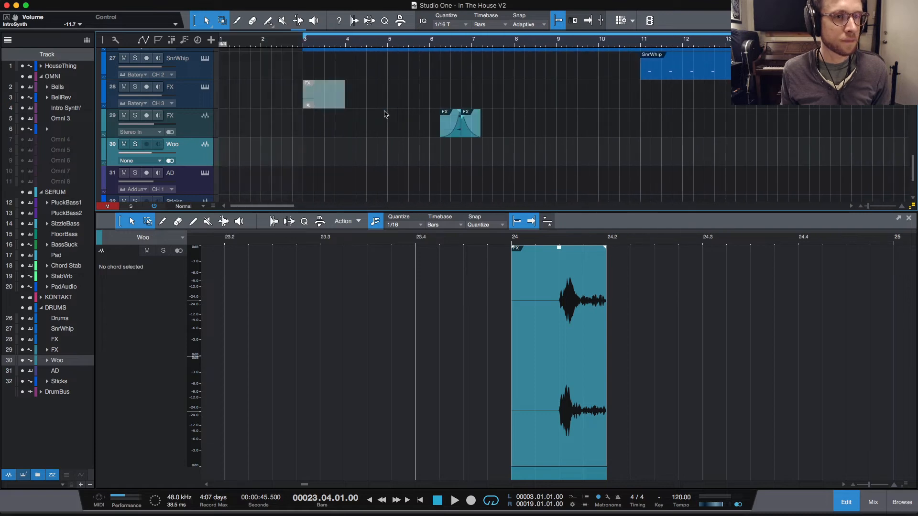
pyautogui.hscroll(18, 385, 114)
pyautogui.scroll(8, 431, 120)
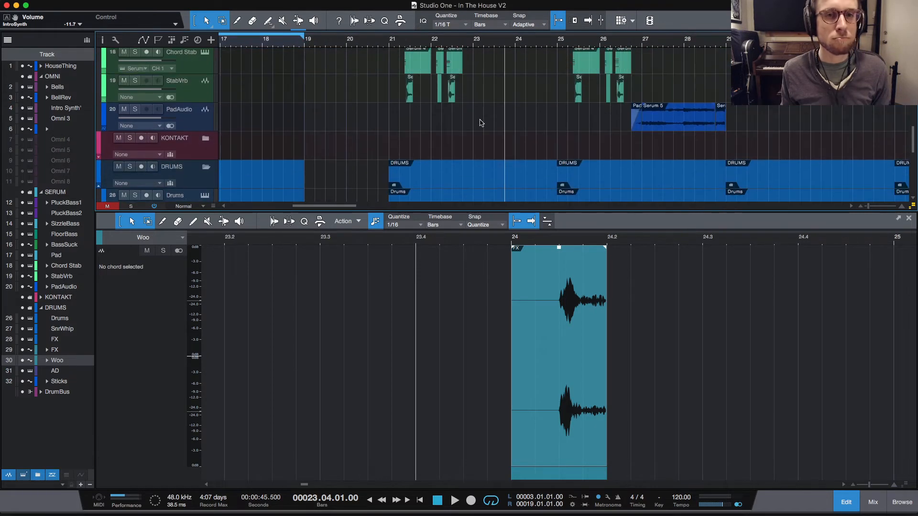
pyautogui.scroll(6, 473, 126)
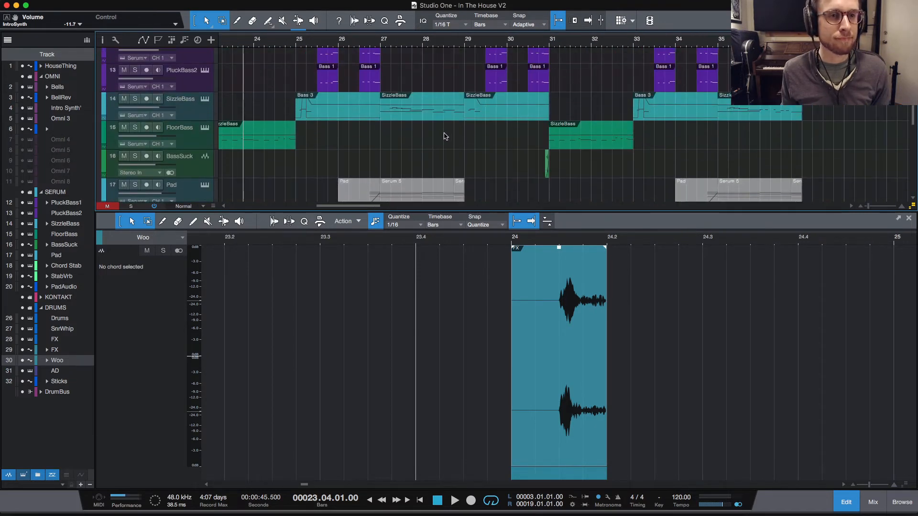
pyautogui.hscroll(-3, 441, 136)
pyautogui.hscroll(-1, 441, 137)
pyautogui.hscroll(1, 441, 137)
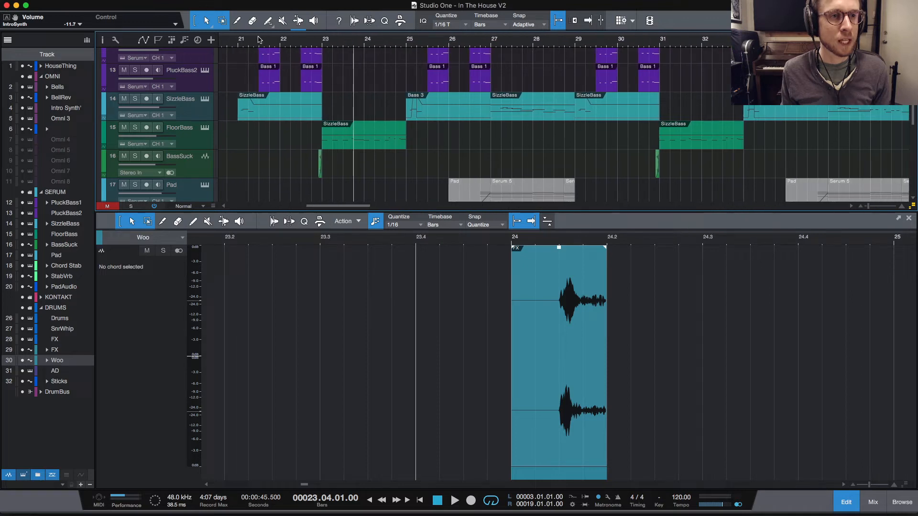
# Step: Play the transition into bar 23 several times from bar 22.4
pyautogui.click(312, 43)
pyautogui.press('space')
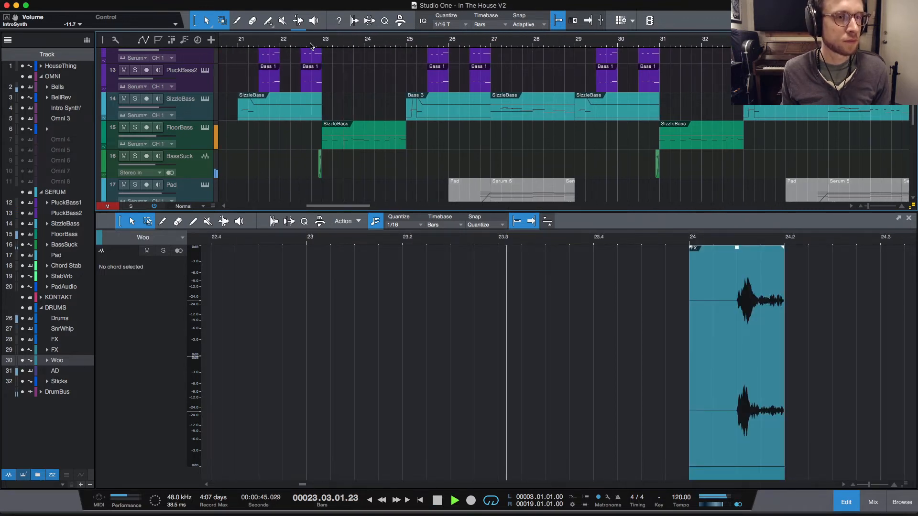
pyautogui.press('space')
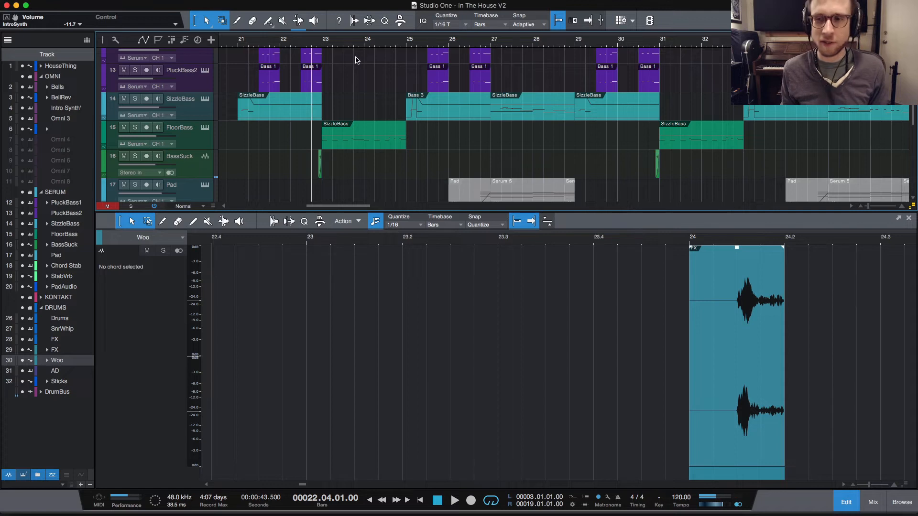
pyautogui.press('space')
pyautogui.press('space')
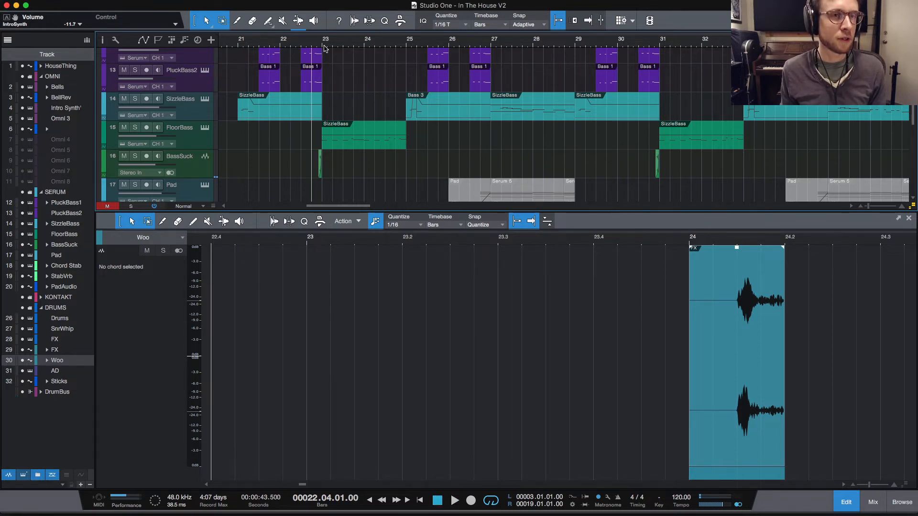
pyautogui.press('space')
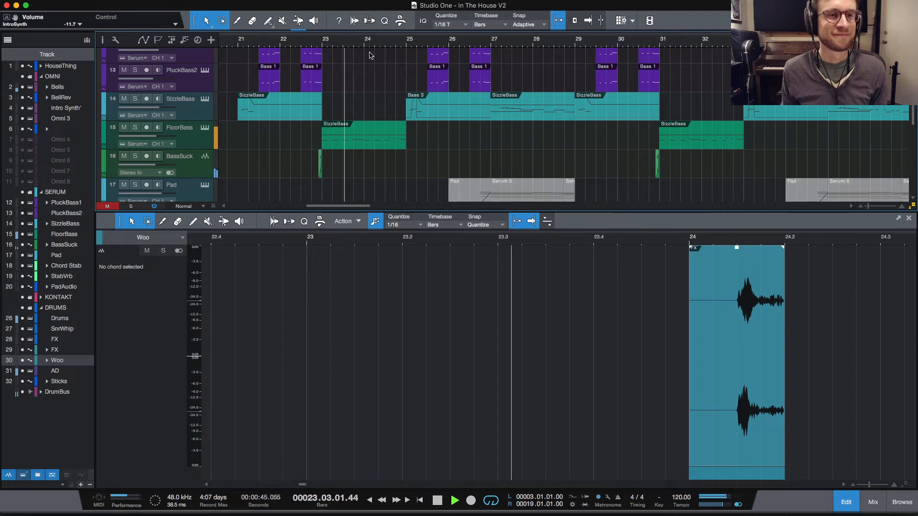
pyautogui.press('space')
pyautogui.press('space')
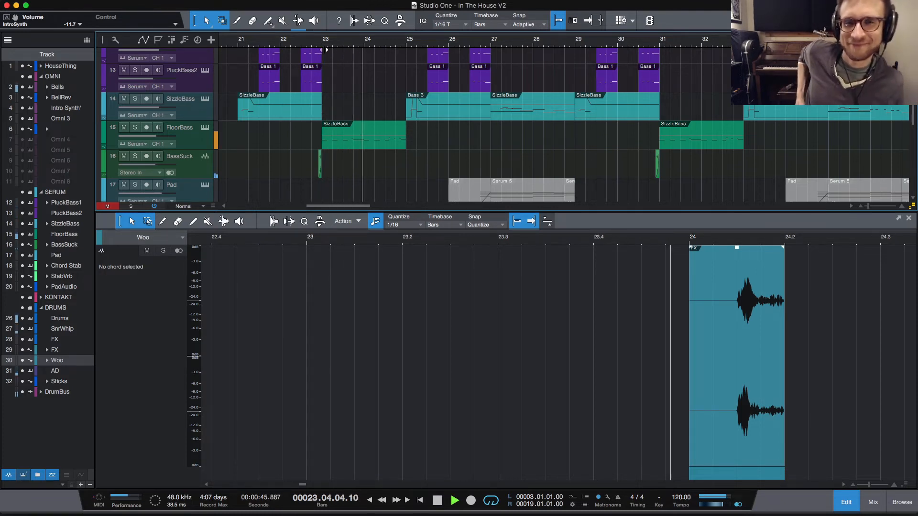
pyautogui.press('space')
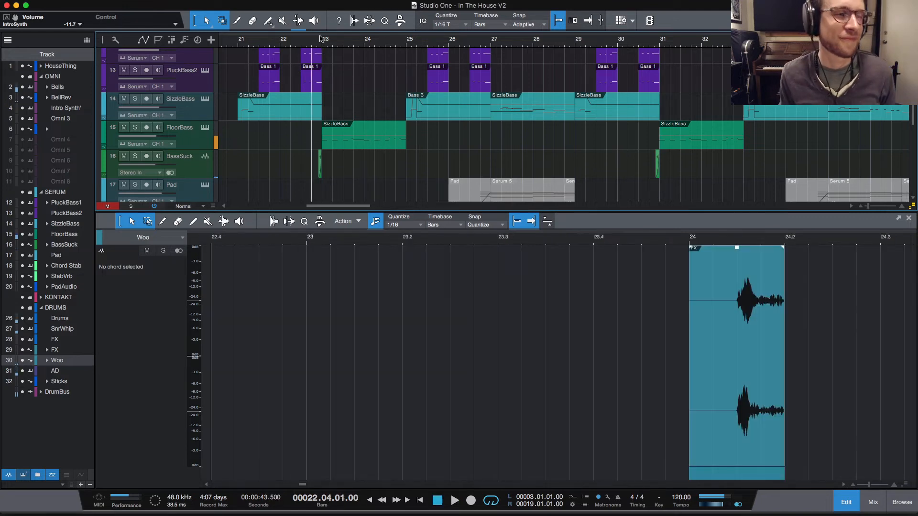
# Step: Solo the BassSuck track, play its clip just before bar 23, and examine the clip's waveform up close
pyautogui.press('e')
pyautogui.press('e')
pyautogui.press('e')
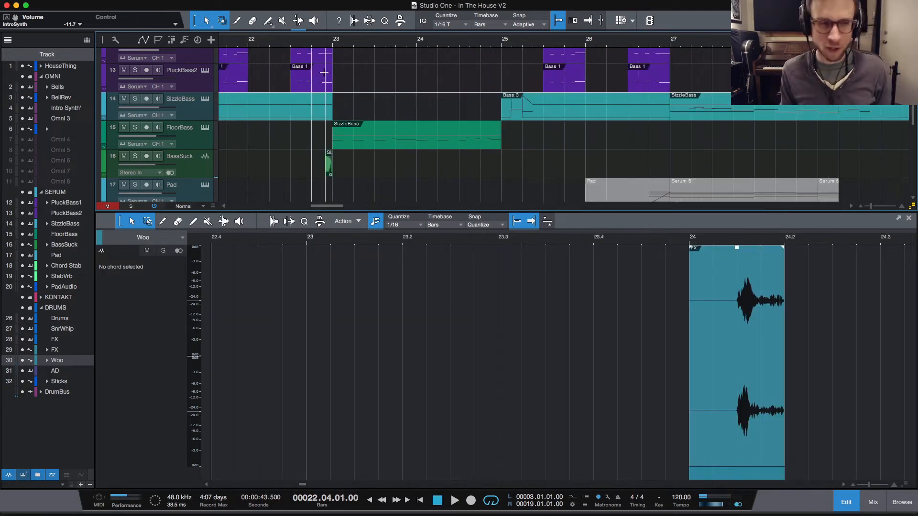
pyautogui.click(135, 159)
pyautogui.press('space')
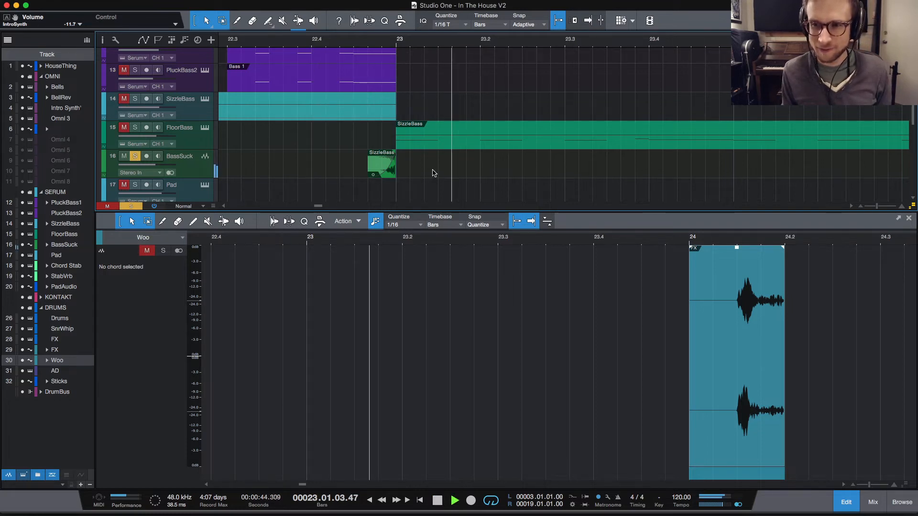
pyautogui.press('space')
pyautogui.press('space')
pyautogui.press('space')
pyautogui.press('e')
pyautogui.press('e')
pyautogui.press('e')
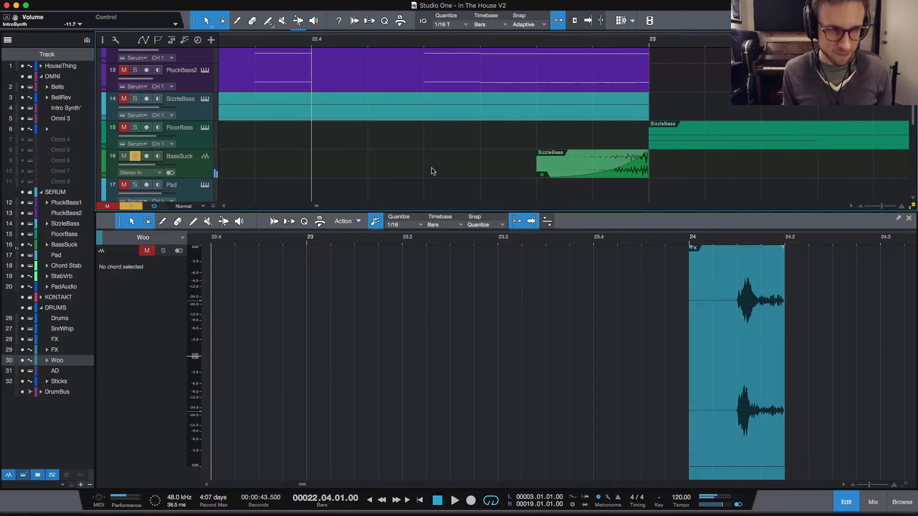
pyautogui.hscroll(5, 705, 164)
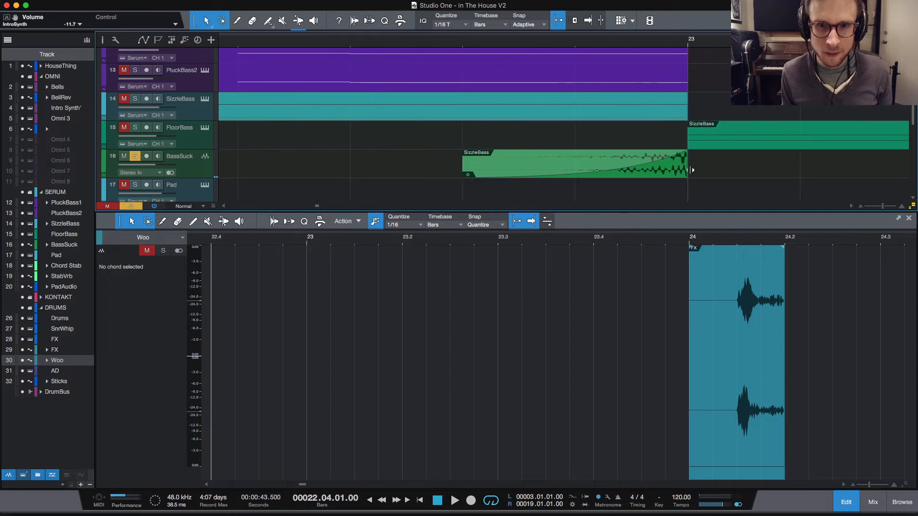
# Step: Copy the BassSuck clip from just before bar 23 to the first beat of bar 11 on the same track
pyautogui.press('w')
pyautogui.press('w')
pyautogui.press('w')
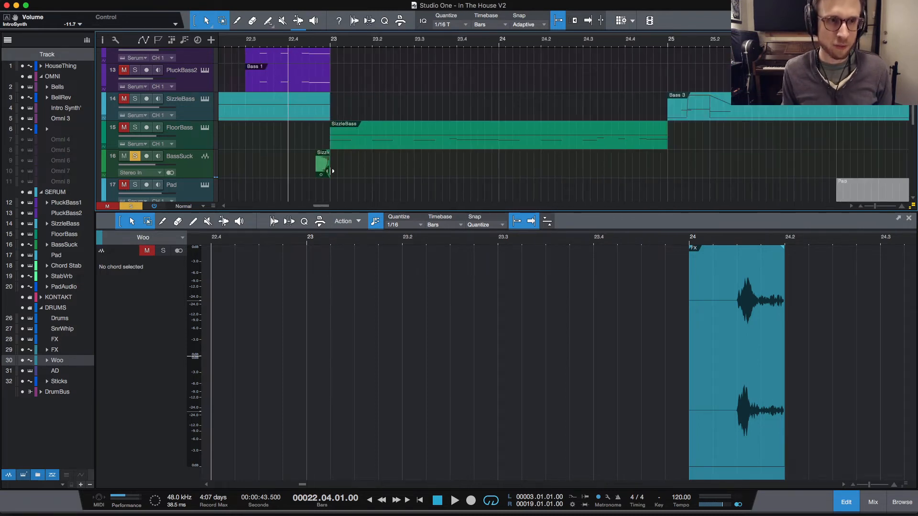
pyautogui.hscroll(-3, 343, 171)
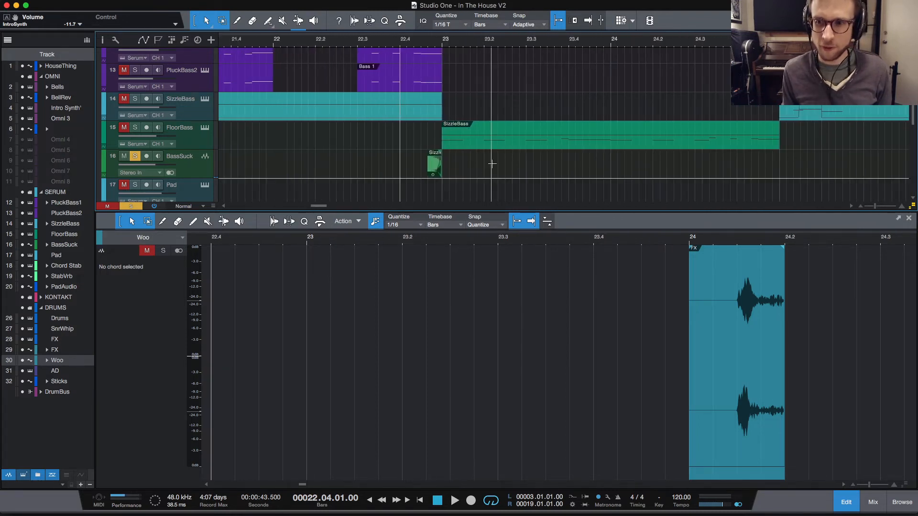
pyautogui.hscroll(-5, 664, 162)
pyautogui.scroll(3, 664, 161)
pyautogui.scroll(-3, 665, 161)
pyautogui.press('w')
pyautogui.press('w')
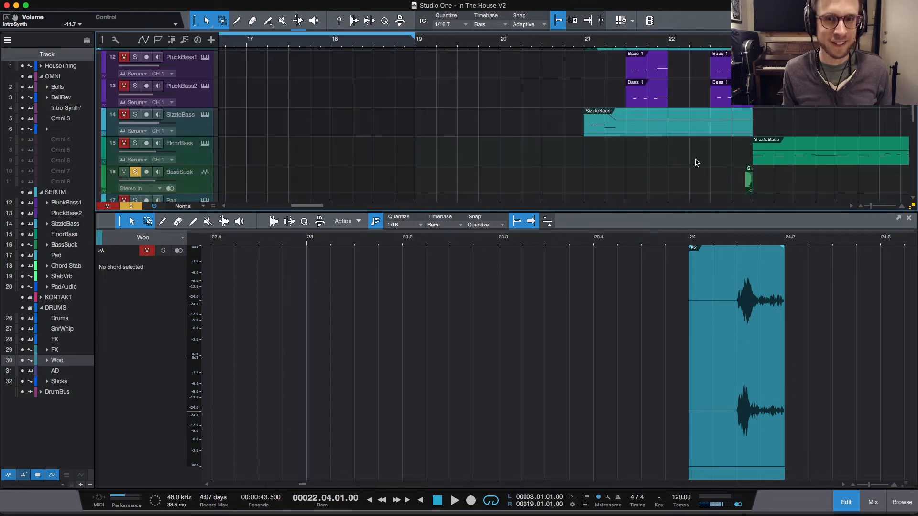
pyautogui.click(741, 188)
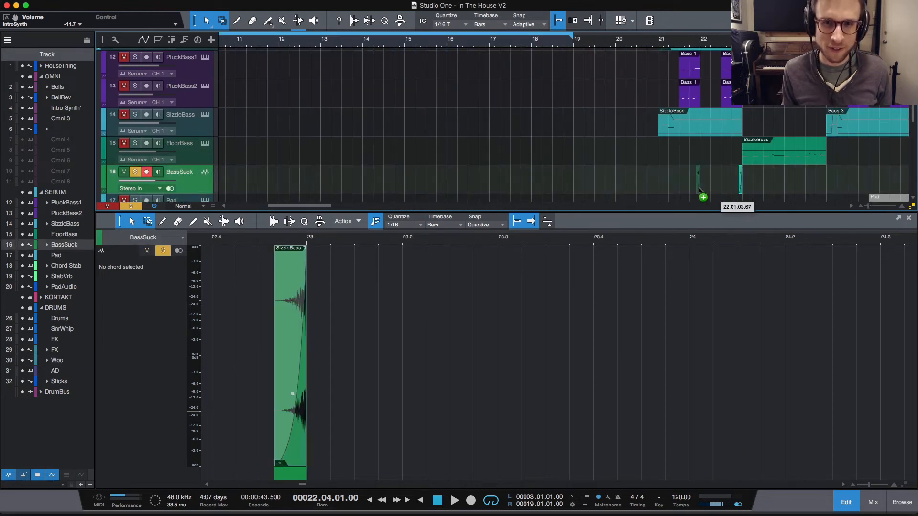
pyautogui.moveTo(249, 182); pyautogui.dragTo(249, 182)
# Step: Move the copied BassSuck clip one beat earlier so that it ends exactly at bar 11
pyautogui.scroll(5, 291, 100)
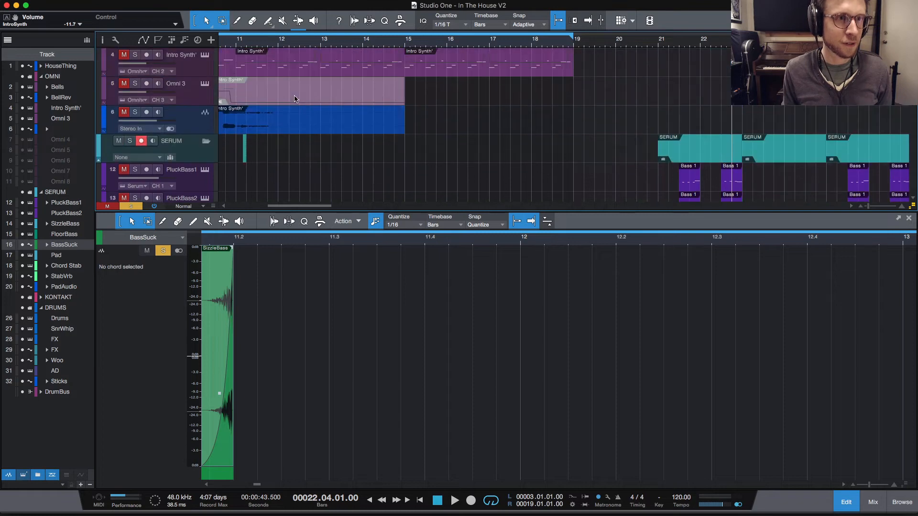
pyautogui.hscroll(-8, 297, 97)
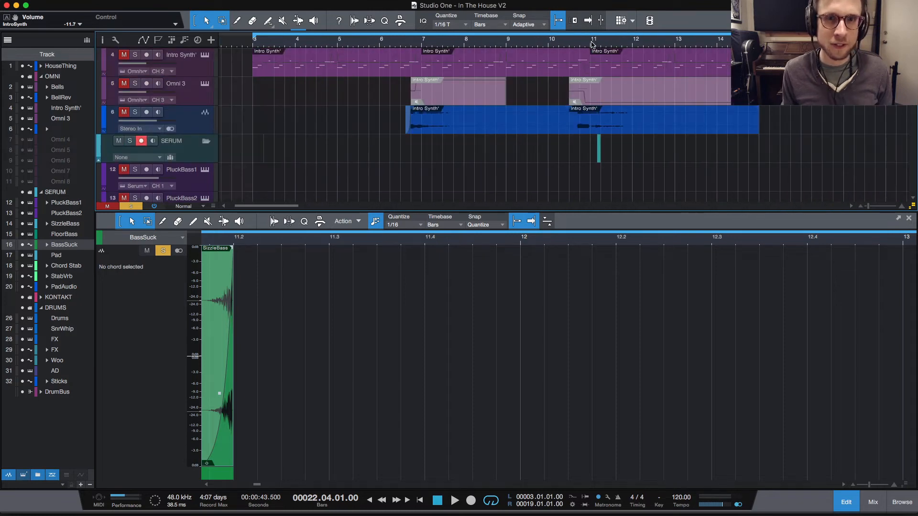
pyautogui.click(592, 44)
pyautogui.scroll(-5, 628, 129)
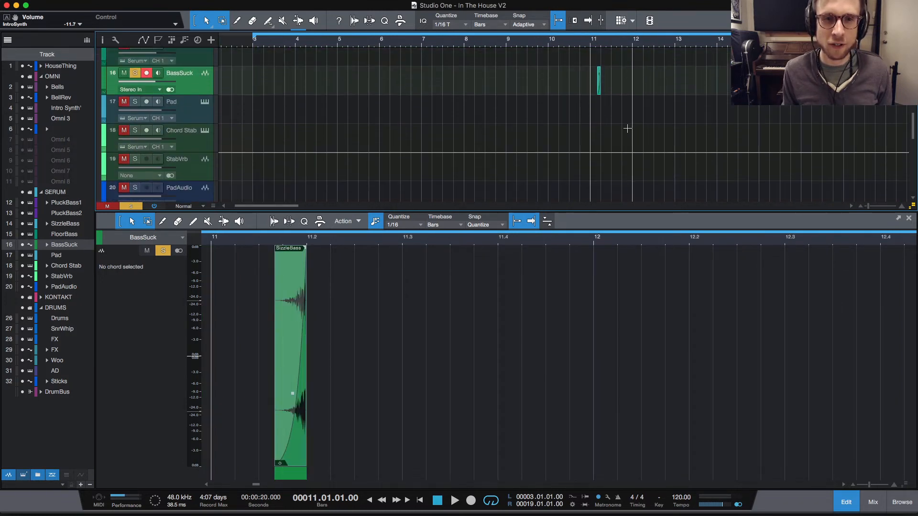
pyautogui.press('e')
pyautogui.press('e')
pyautogui.press('e')
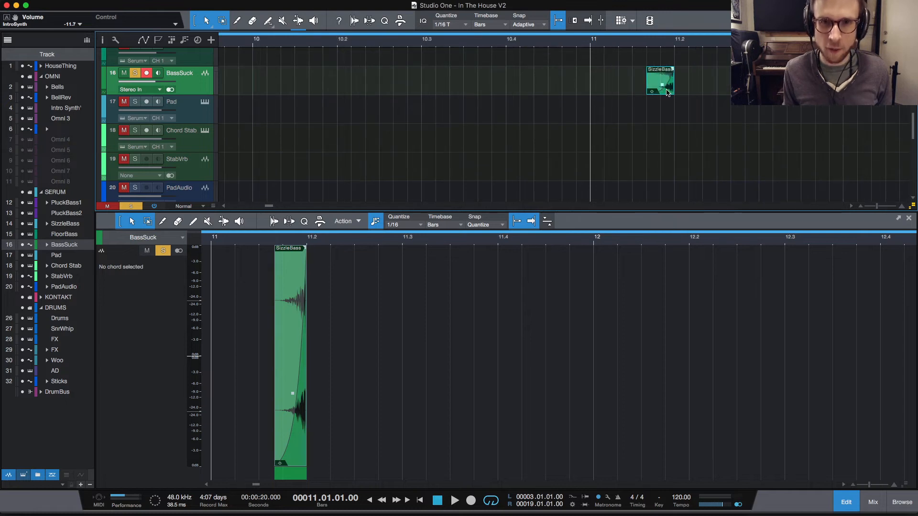
pyautogui.moveTo(668, 92); pyautogui.dragTo(584, 93)
# Step: Play the moved BassSuck clip soloed from bar 10.2, turn off its solo, and play it with the other tracks
pyautogui.click(407, 42)
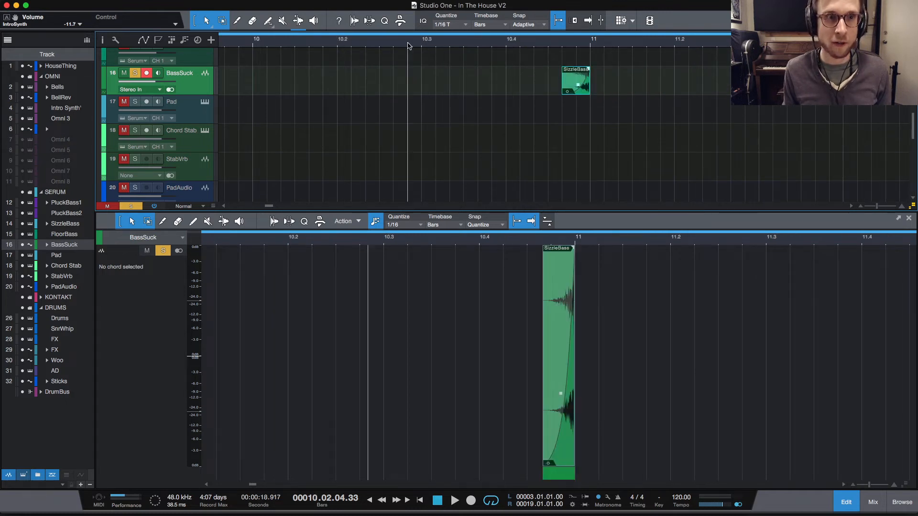
pyautogui.press('space')
pyautogui.press('space')
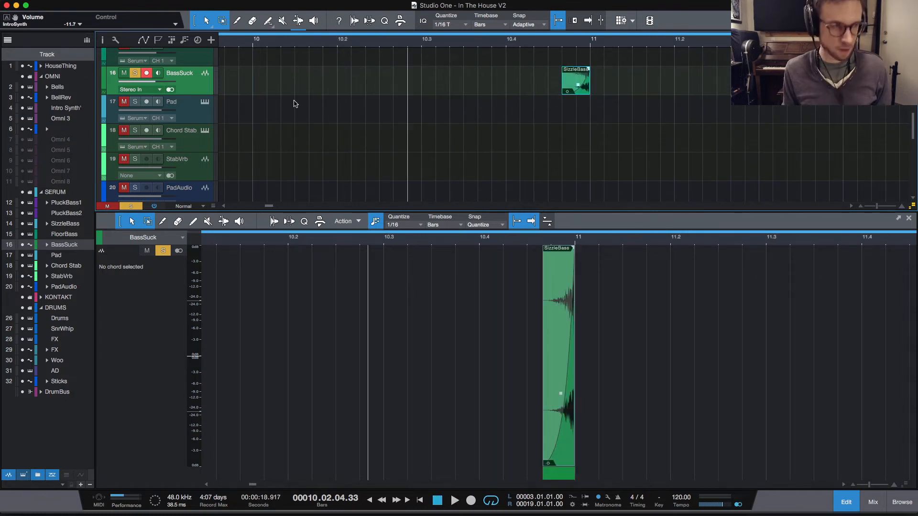
pyautogui.press('space')
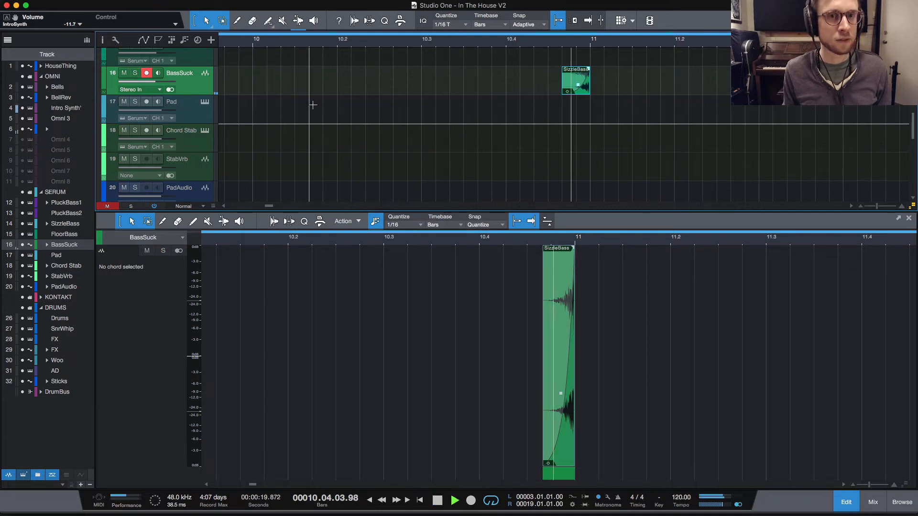
pyautogui.press('space')
# Step: Play the intro from bar 3 and close the editor to view more of the arrangement
pyautogui.press('w')
pyautogui.press('w')
pyautogui.press('w')
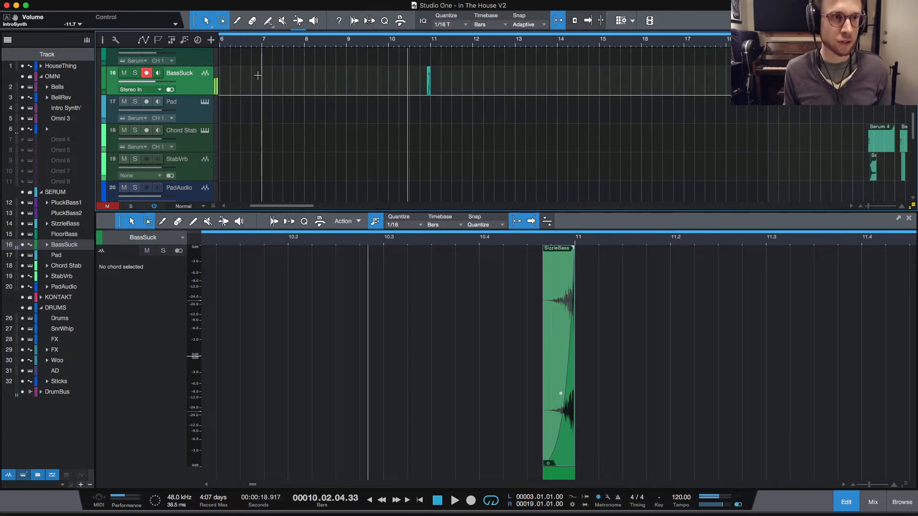
pyautogui.hscroll(-5, 256, 76)
pyautogui.click(305, 46)
pyautogui.press('space')
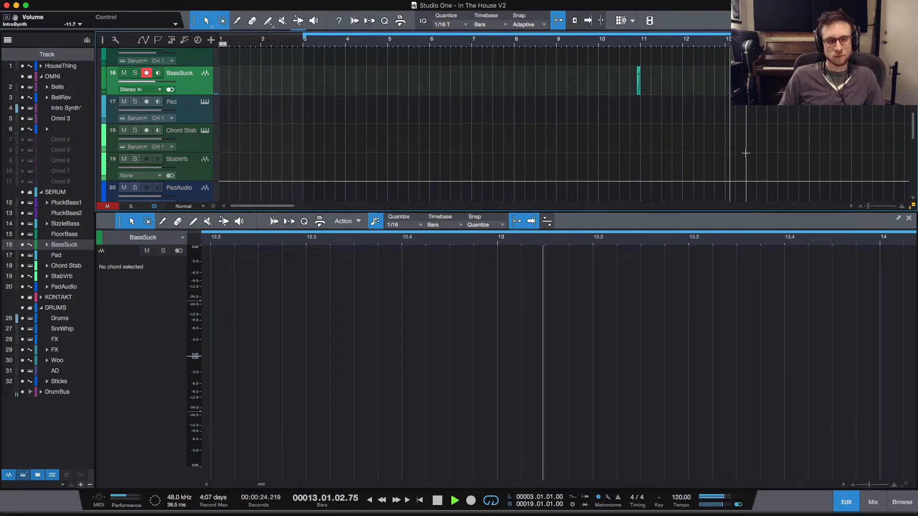
pyautogui.click(849, 509)
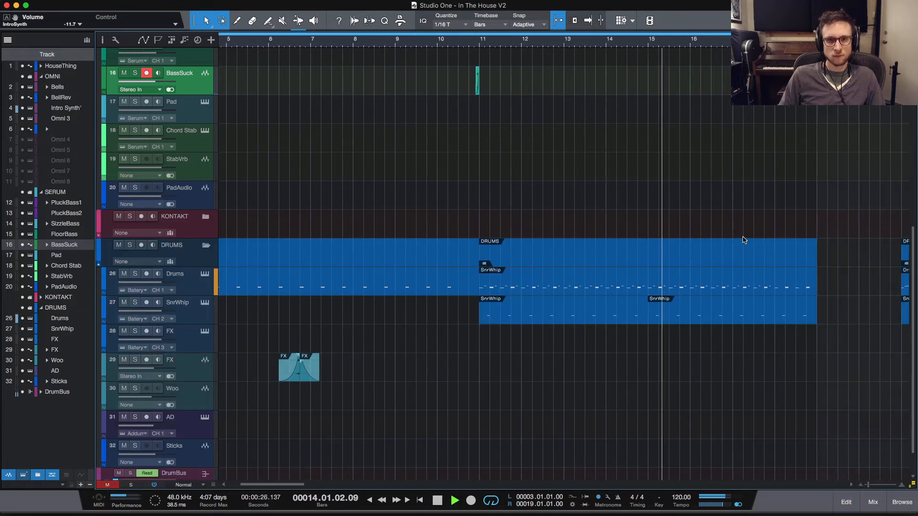
# Step: Copy the BassSuck clip from before bar 11 so that it ends at bar 15, and play the transition from bar 14.3
pyautogui.scroll(5, 721, 251)
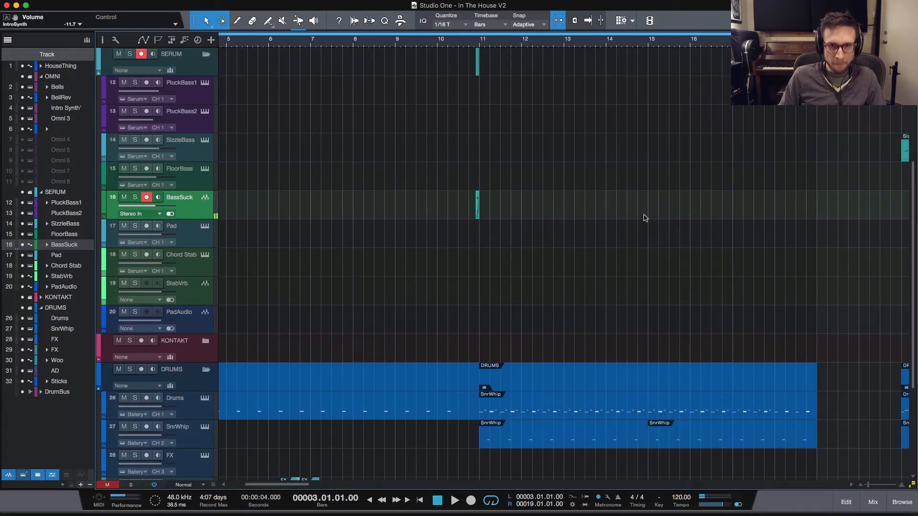
pyautogui.click(627, 45)
pyautogui.press('space')
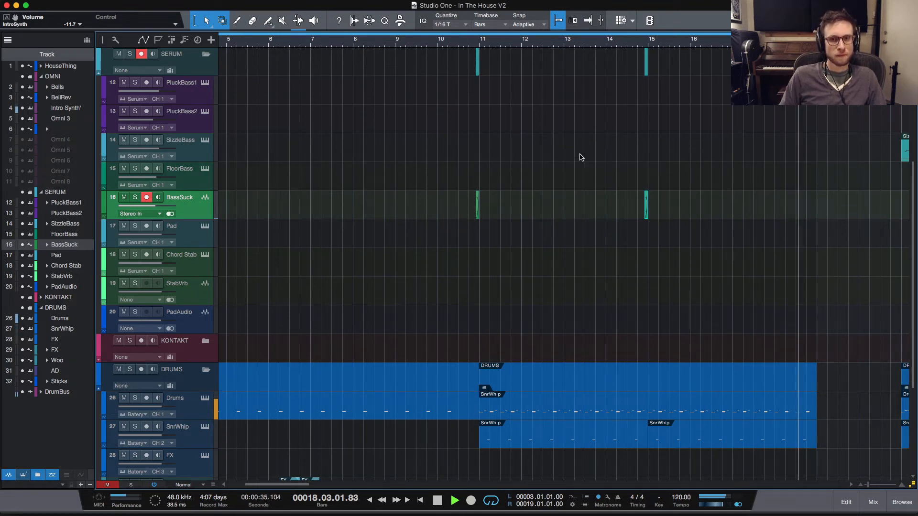
pyautogui.press('space')
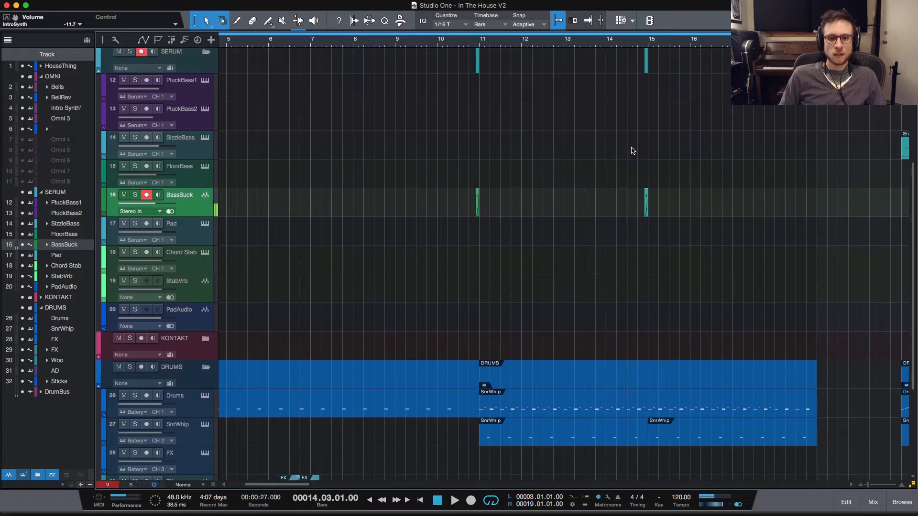
# Step: Set the playback position to bar 9.2 and check the Intro Synth' clips up to bar 19
pyautogui.scroll(7, 723, 212)
pyautogui.hscroll(-6, 679, 199)
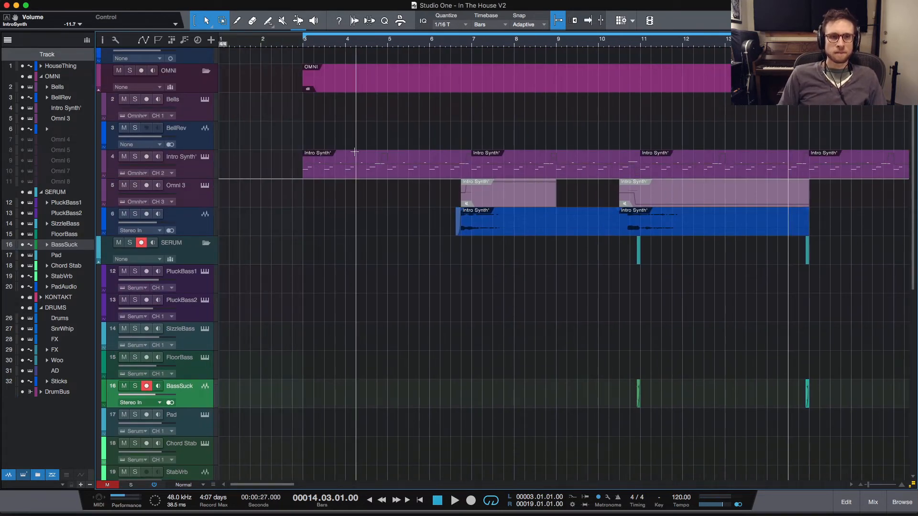
pyautogui.click(406, 168)
pyautogui.hotkey('ctrl', 'space')
pyautogui.click(579, 174)
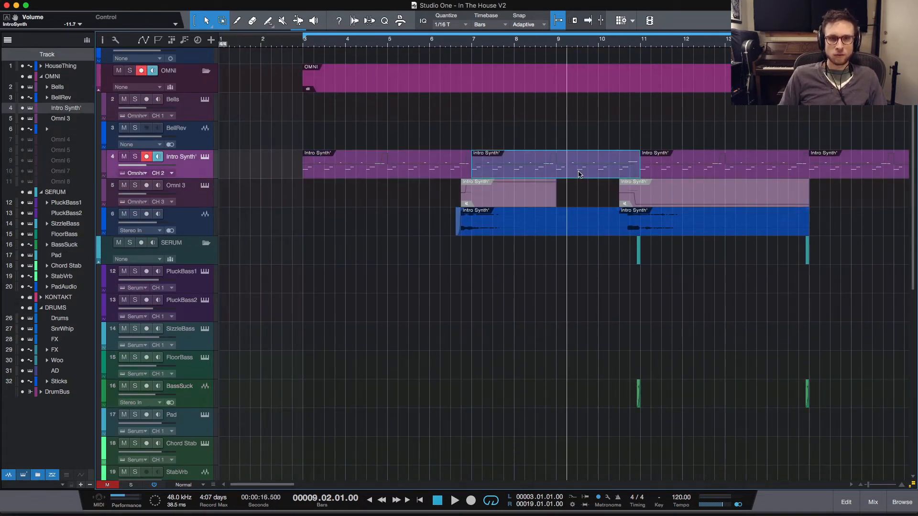
pyautogui.click(720, 175)
pyautogui.hscroll(5, 722, 173)
pyautogui.click(724, 170)
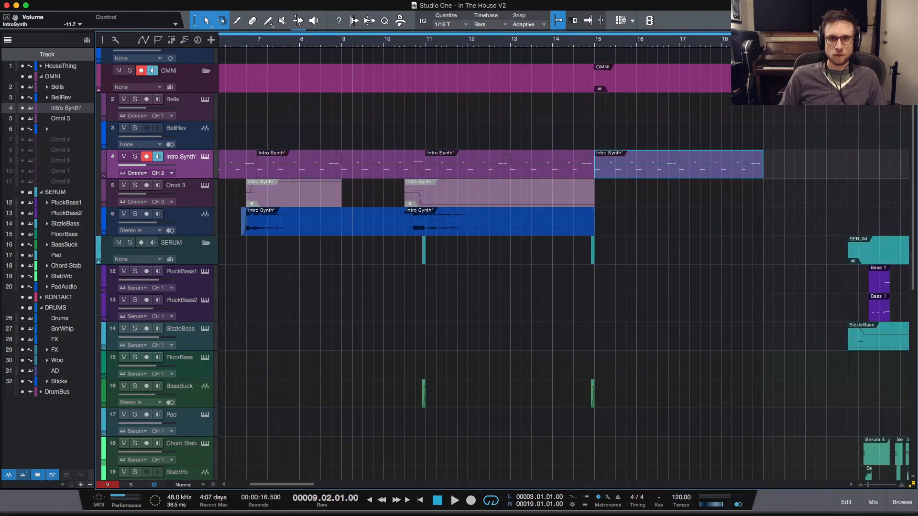
# Step: Add G#1 notes on the four offbeats of bar 18 in the Drums clip that starts at bar 11
pyautogui.scroll(-6, 722, 335)
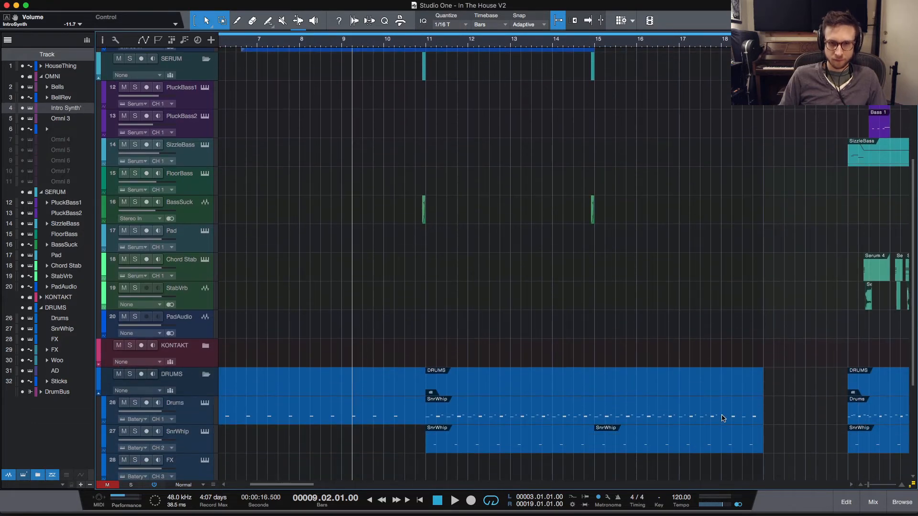
pyautogui.click(724, 417)
pyautogui.doubleClick(722, 418)
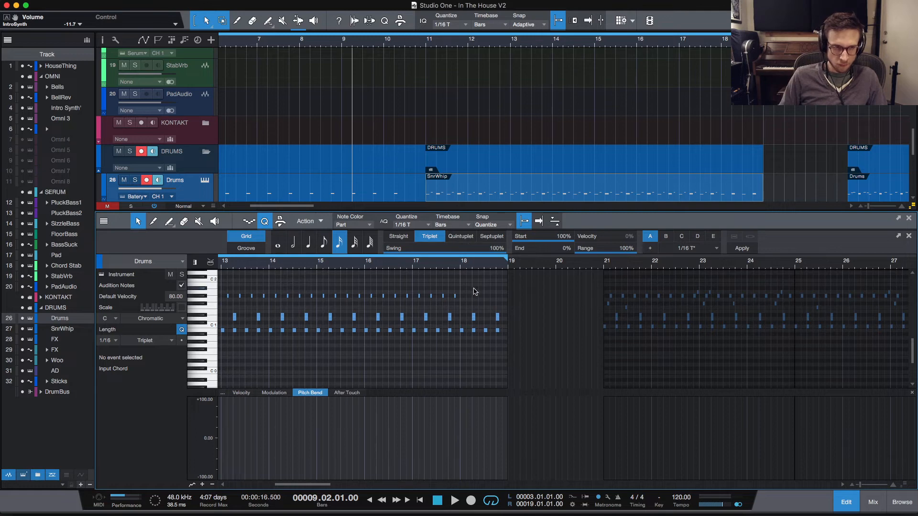
pyautogui.moveTo(417, 302); pyautogui.dragTo(499, 293)
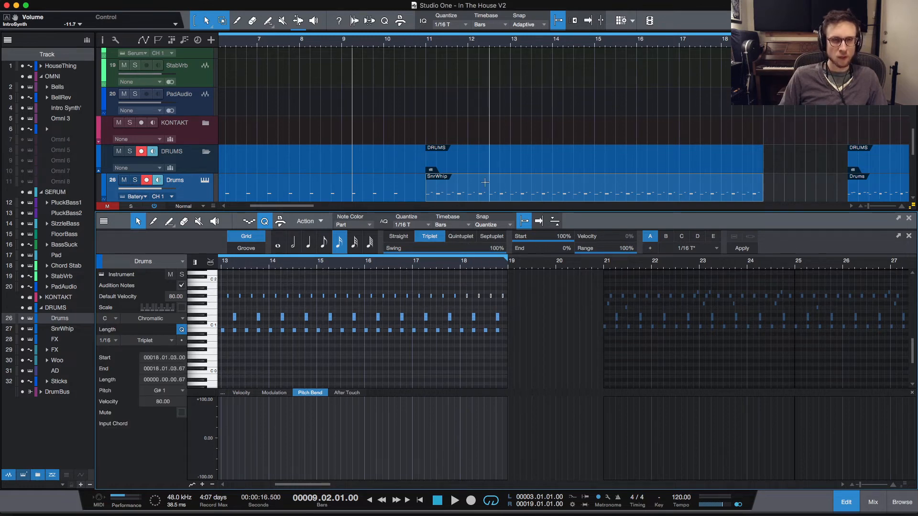
# Step: Play the arrangement from bar 9.2 through the BassSuck transitions at bars 11 and 15
pyautogui.scroll(-3, 493, 143)
pyautogui.scroll(2, 502, 105)
pyautogui.press('space')
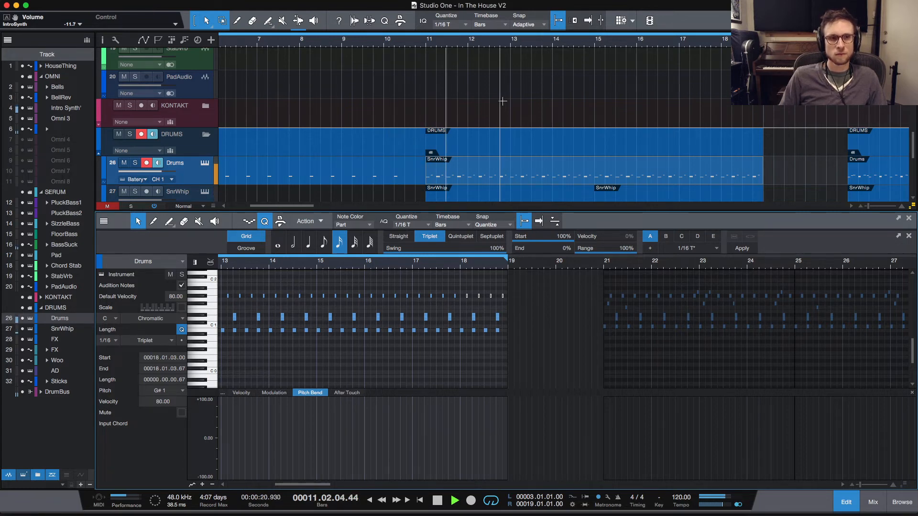
pyautogui.scroll(3, 502, 102)
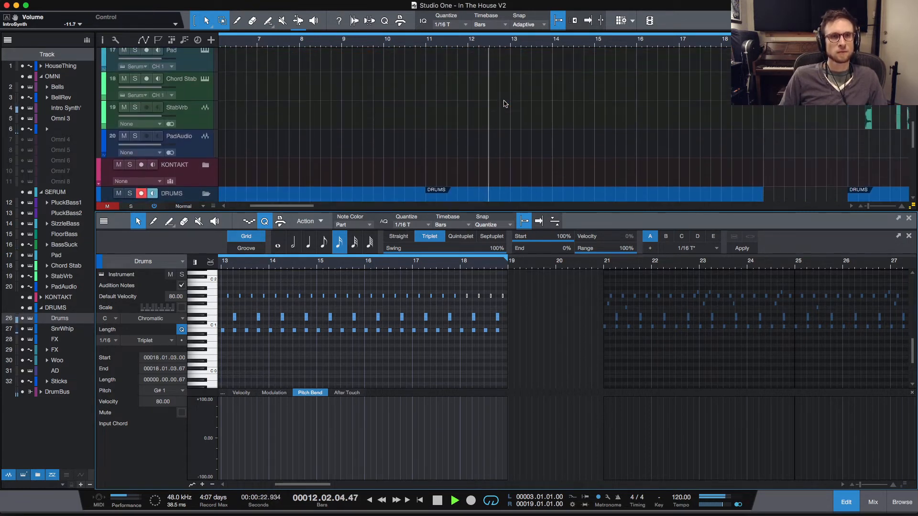
pyautogui.scroll(1, 505, 104)
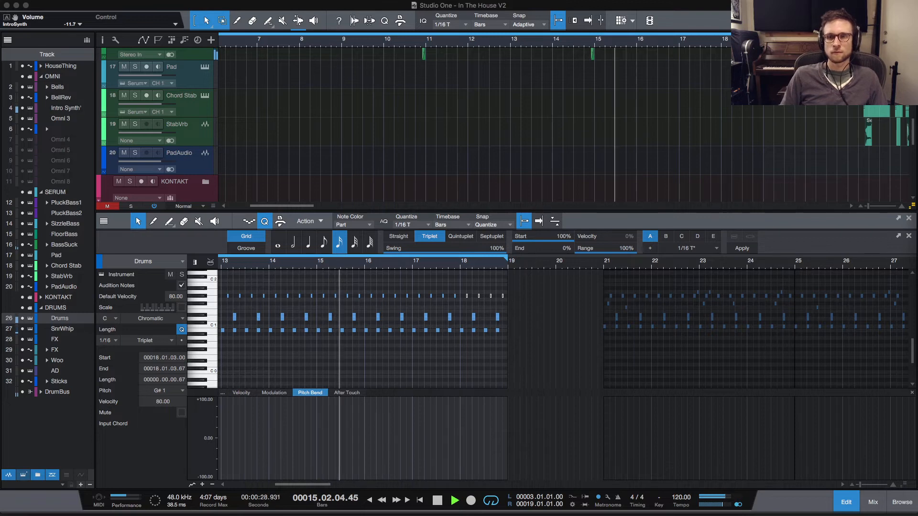
# Step: Move the BassSuck clip before bar 15 so that it ends at bar 19, and stop playback
pyautogui.scroll(-8, 654, 145)
pyautogui.scroll(12, 654, 145)
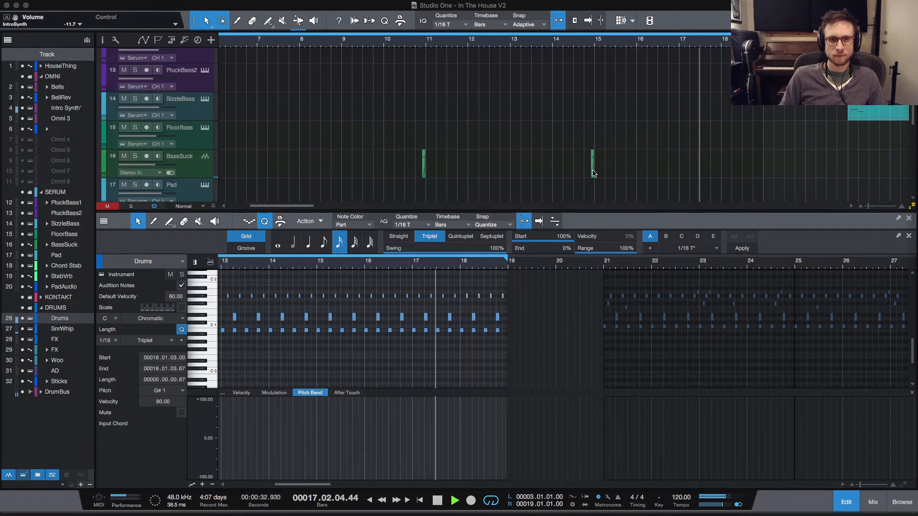
pyautogui.moveTo(593, 164); pyautogui.dragTo(763, 175)
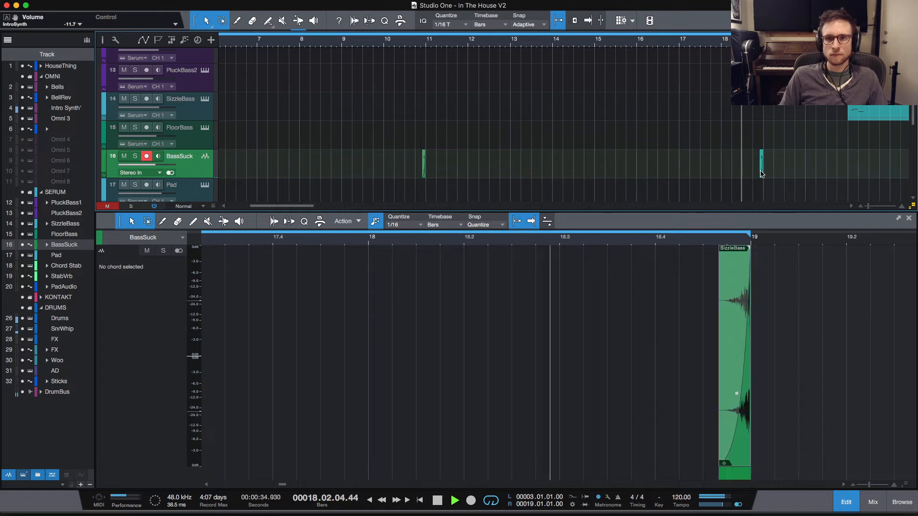
pyautogui.press('space')
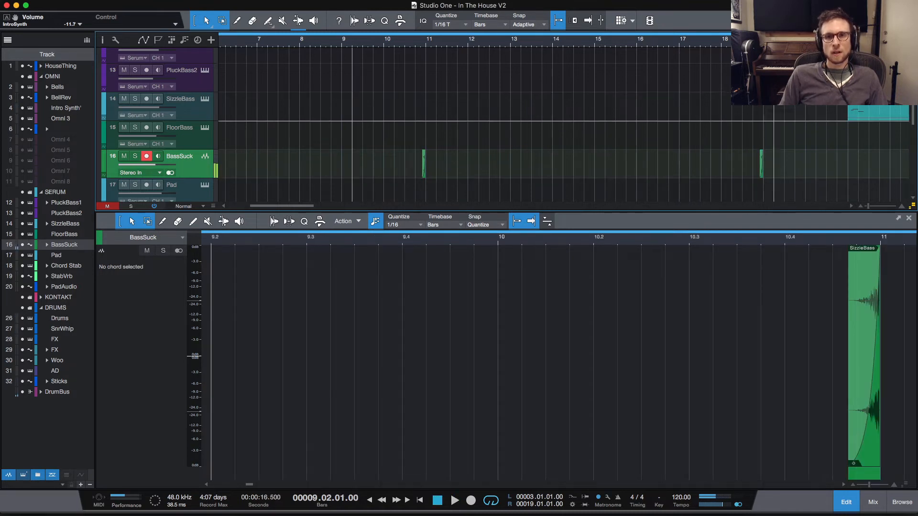
# Step: Select all clips on every track from bar 21 onward and move them together so that they start at bar 49
pyautogui.hscroll(6, 583, 150)
pyautogui.press('w')
pyautogui.press('w')
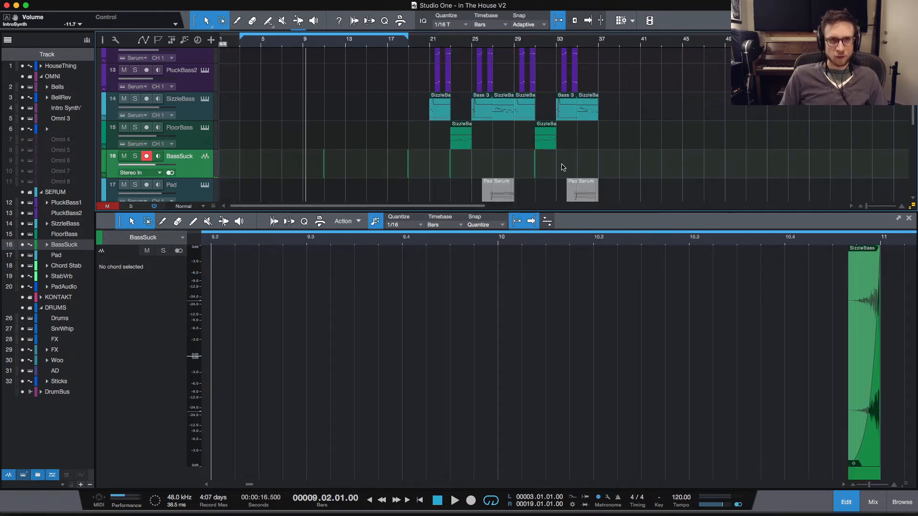
pyautogui.scroll(-8, 567, 166)
pyautogui.scroll(-5, 647, 198)
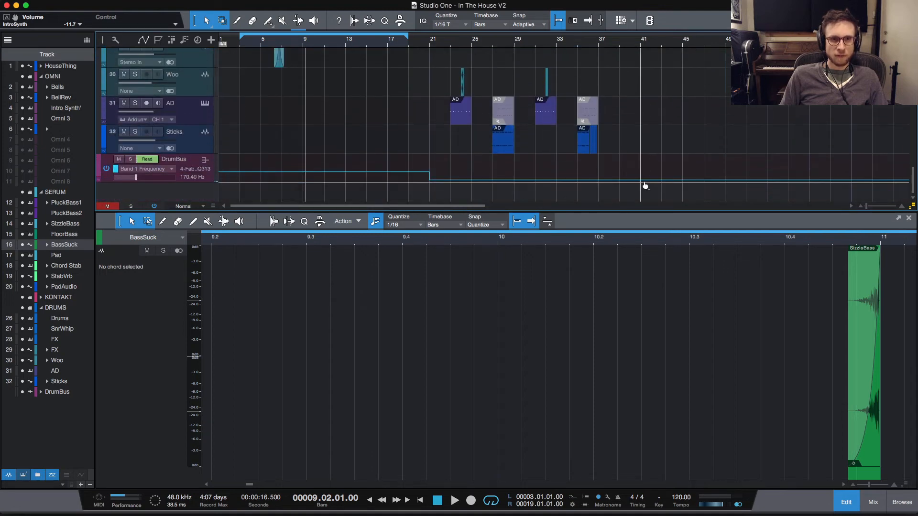
pyautogui.press('a')
pyautogui.press('a')
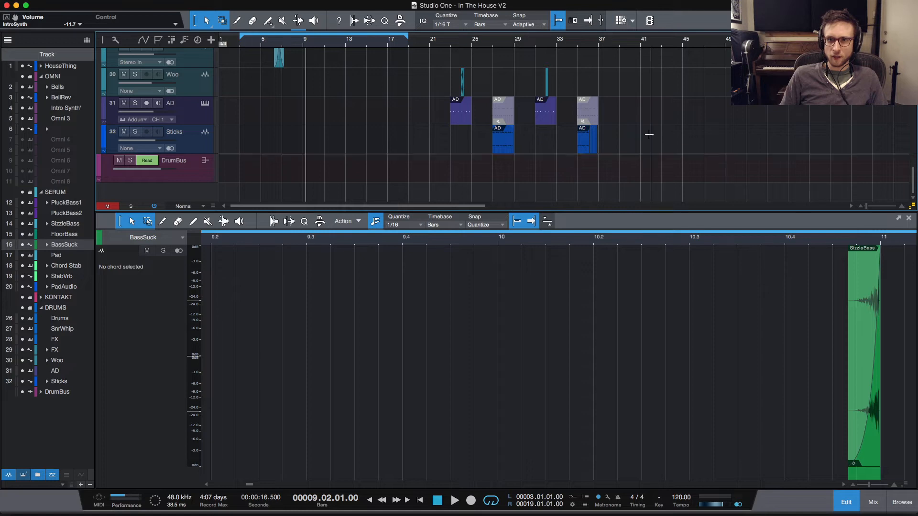
pyautogui.moveTo(650, 152); pyautogui.dragTo(419, 3)
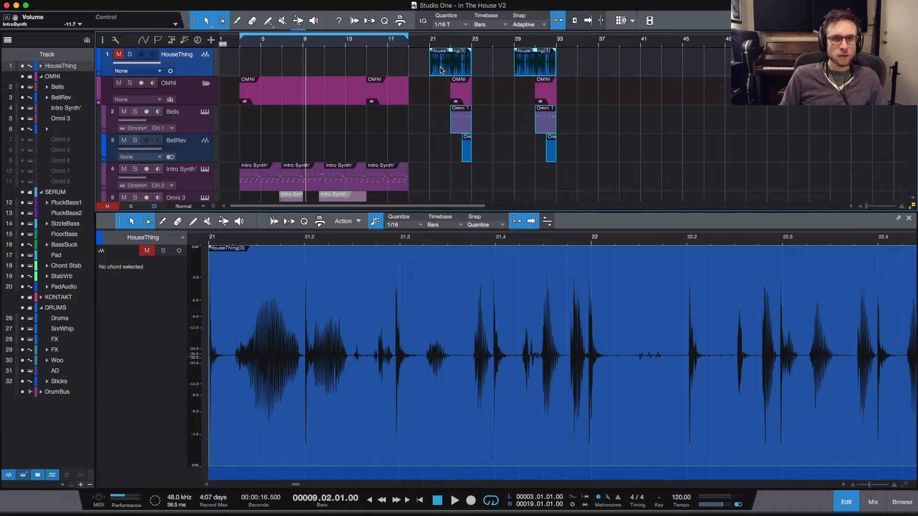
pyautogui.moveTo(441, 70); pyautogui.dragTo(699, 78)
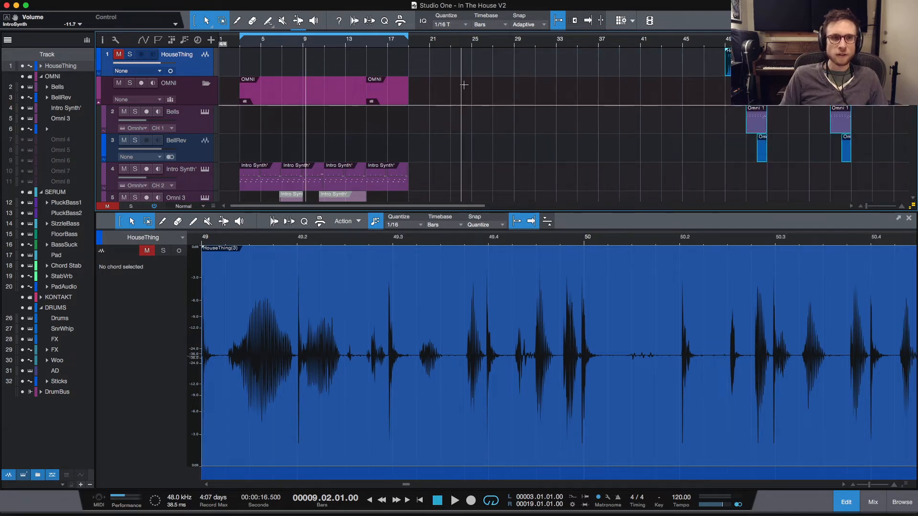
# Step: Duplicate the intro clips between bars 11 and 19 on all tracks, placing the copied drum clips at bar 20
pyautogui.scroll(-10, 430, 85)
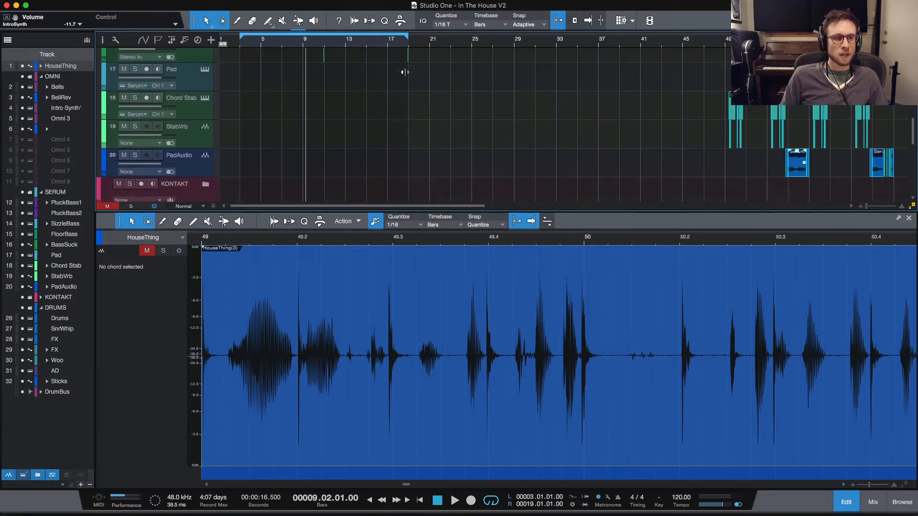
pyautogui.scroll(-5, 405, 71)
pyautogui.moveTo(419, 117); pyautogui.dragTo(328, 3)
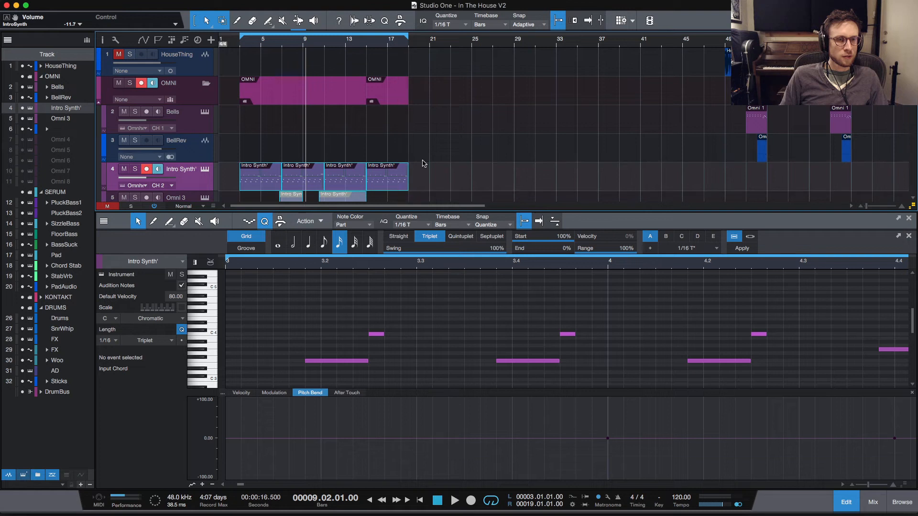
pyautogui.scroll(-1, 425, 160)
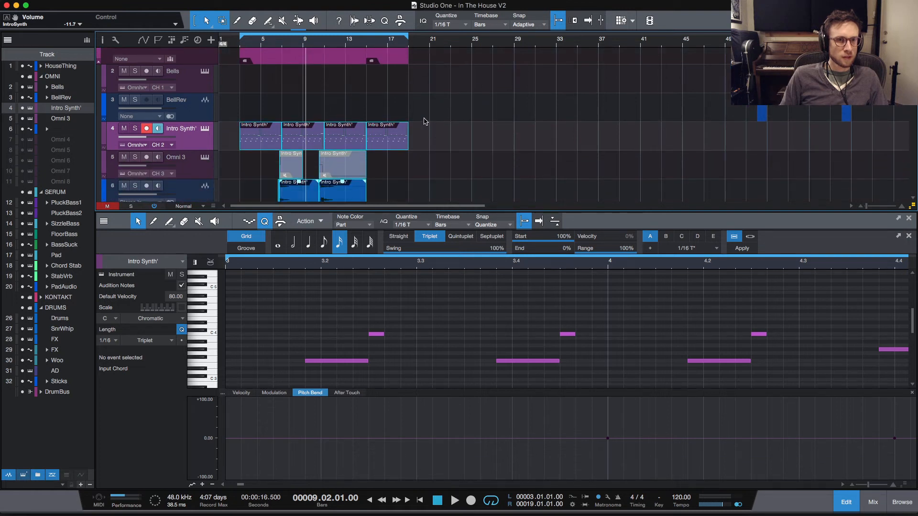
pyautogui.moveTo(425, 122); pyautogui.dragTo(327, 428)
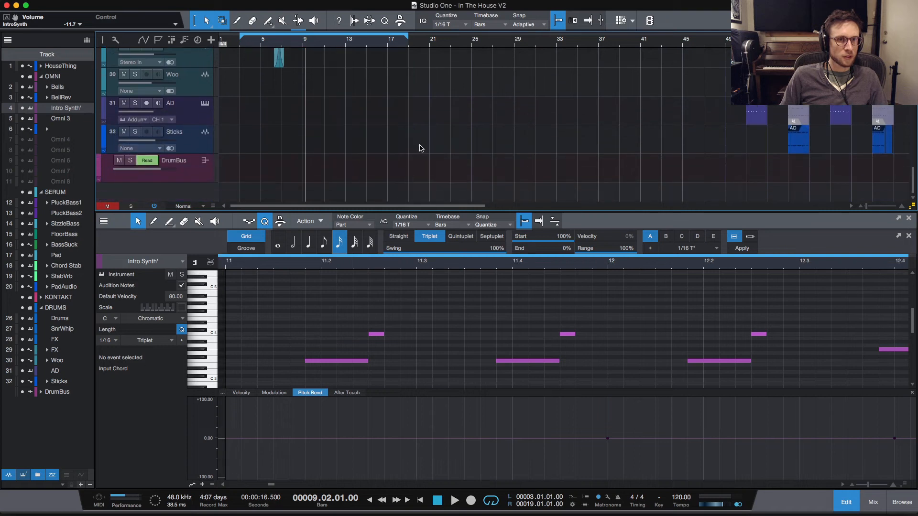
pyautogui.scroll(5, 420, 148)
pyautogui.click(439, 175)
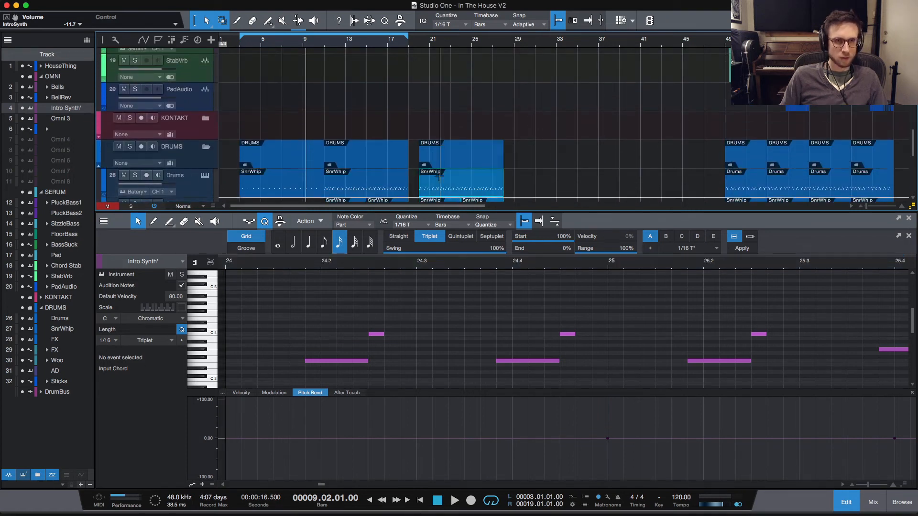
# Step: Move the copied section half a bar earlier so that its Intro Synth' audio clip on track 6 starts at bar 19
pyautogui.scroll(6, 440, 144)
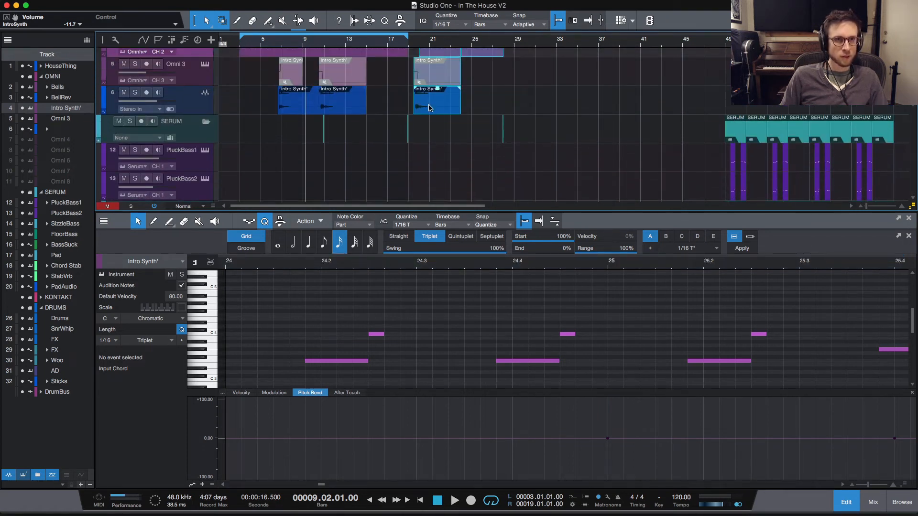
pyautogui.click(427, 108)
pyautogui.moveTo(425, 109); pyautogui.dragTo(424, 109)
pyautogui.press('e')
pyautogui.press('e')
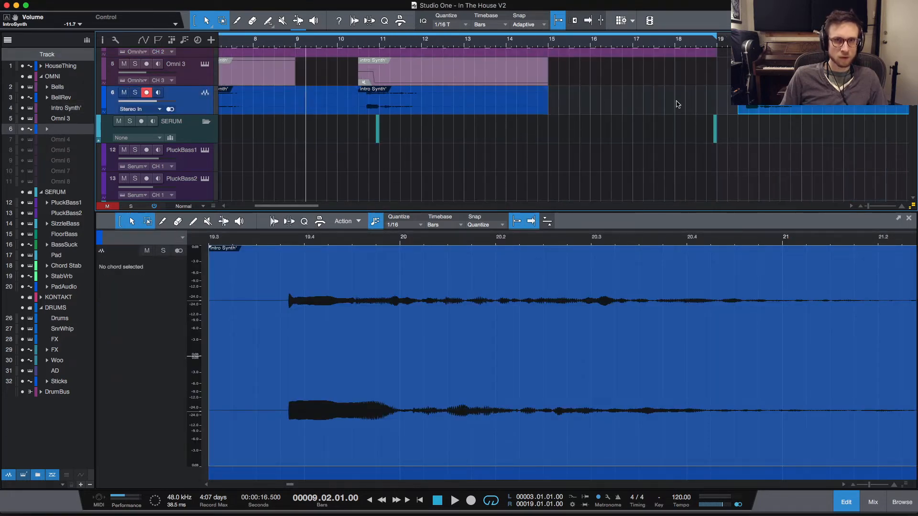
pyautogui.moveTo(756, 108); pyautogui.dragTo(724, 74)
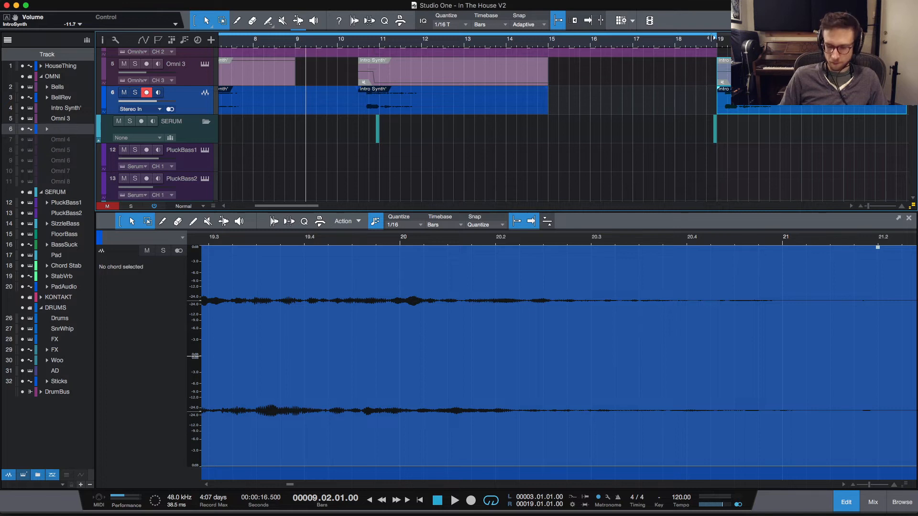
# Step: Play the transition from bar 18.3 and move the copied section earlier so that its track 6 audio clip starts at 18.3
pyautogui.click(695, 45)
pyautogui.press('space')
pyautogui.scroll(4, 717, 98)
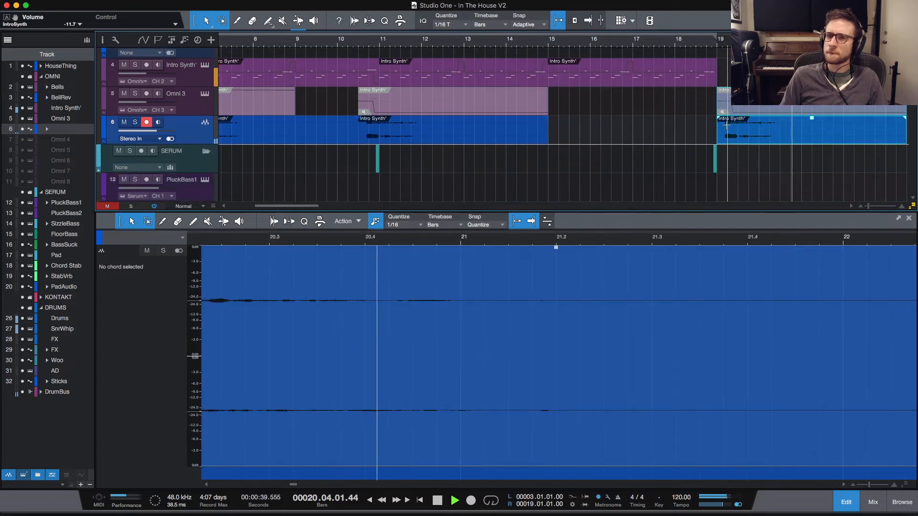
pyautogui.scroll(-3, 708, 146)
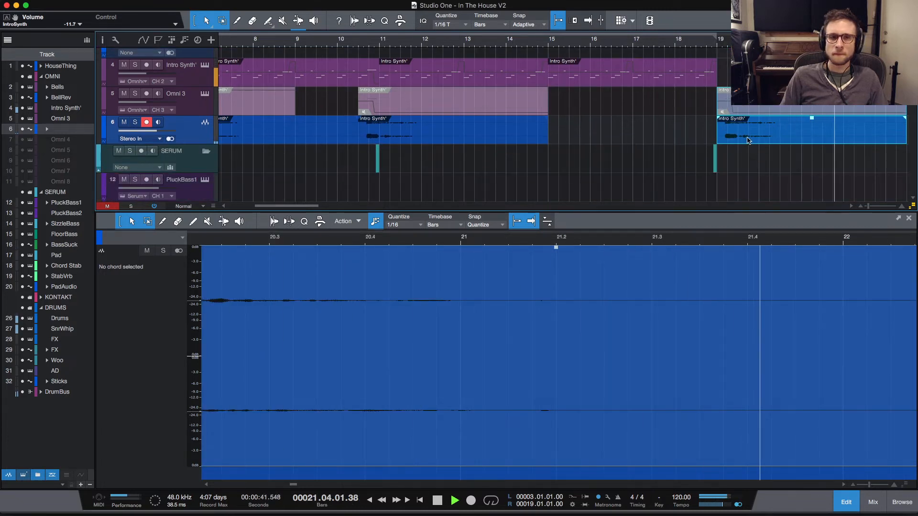
pyautogui.press('space')
pyautogui.moveTo(751, 144); pyautogui.dragTo(729, 145)
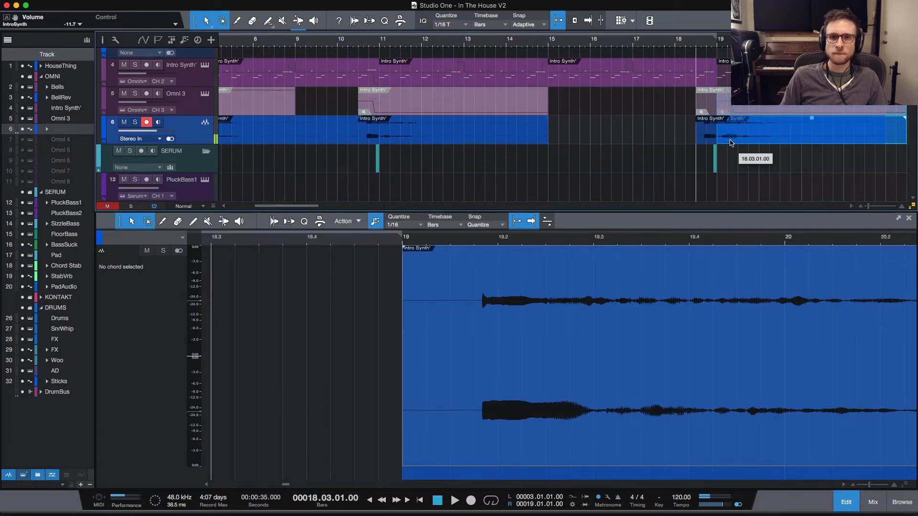
# Step: Play the realigned copy from bar 18.3 to past bar 22 while checking its clips across all tracks
pyautogui.press('space')
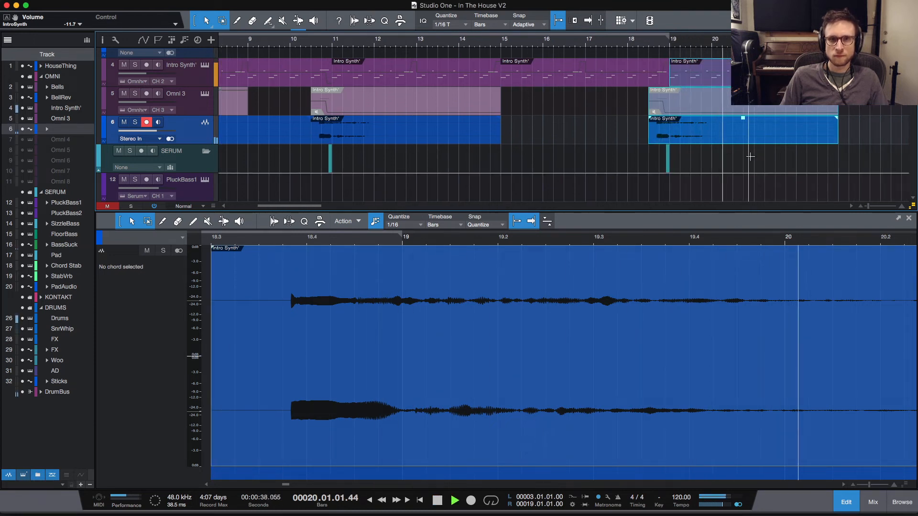
pyautogui.scroll(4, 698, 154)
pyautogui.scroll(-10, 698, 151)
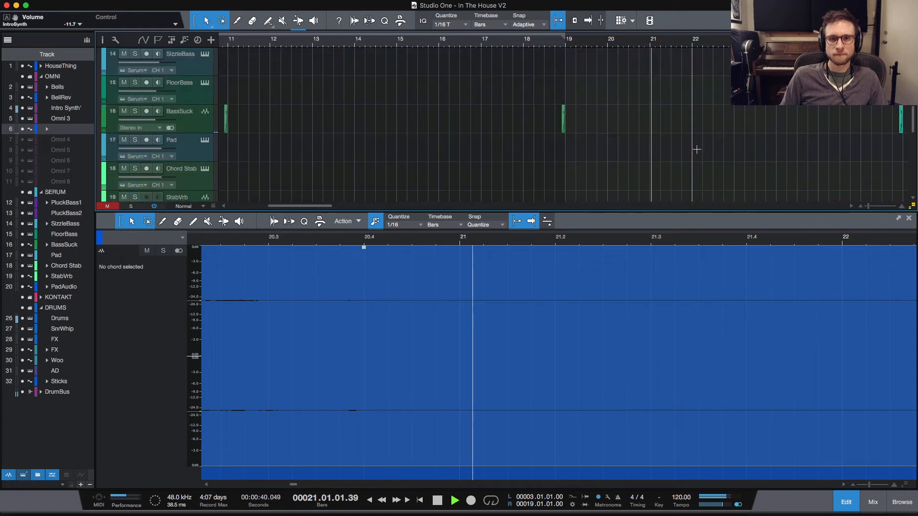
pyautogui.scroll(10, 696, 148)
pyautogui.scroll(-12, 696, 146)
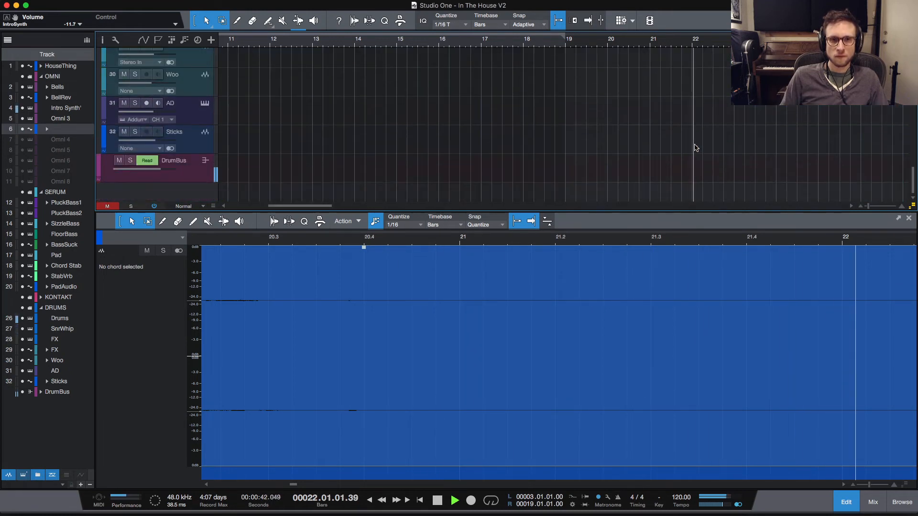
pyautogui.scroll(-4, 695, 154)
pyautogui.press('space')
pyautogui.scroll(-5, 692, 175)
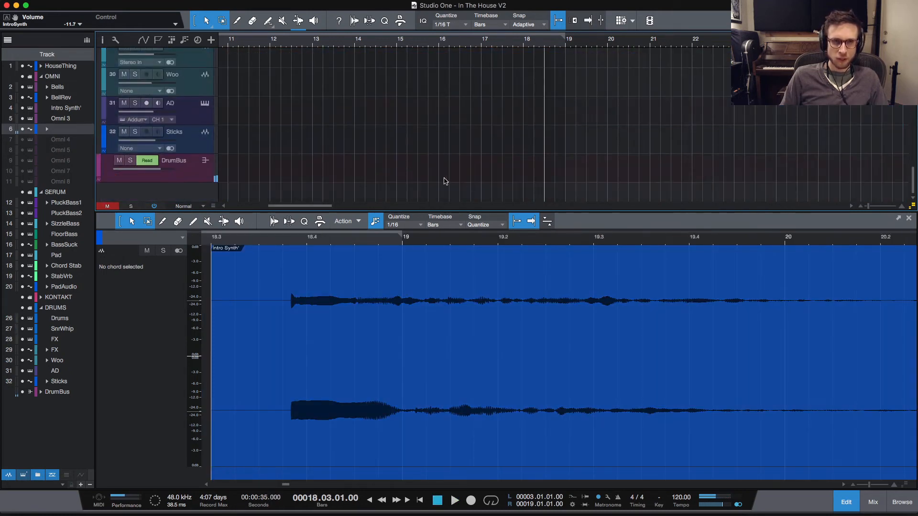
# Step: Move the drop in the DrumBus Band 1 Frequency automation so that it falls at bar 49
pyautogui.press('a')
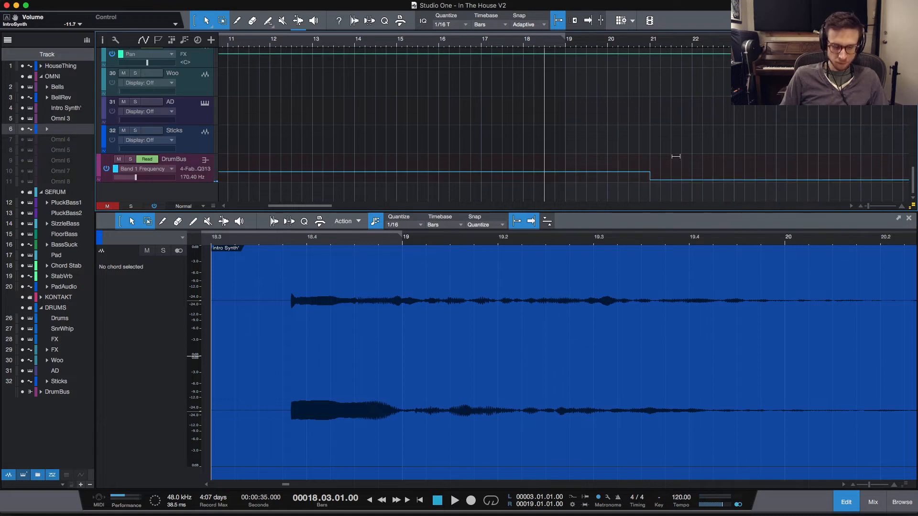
pyautogui.press('w')
pyautogui.press('w')
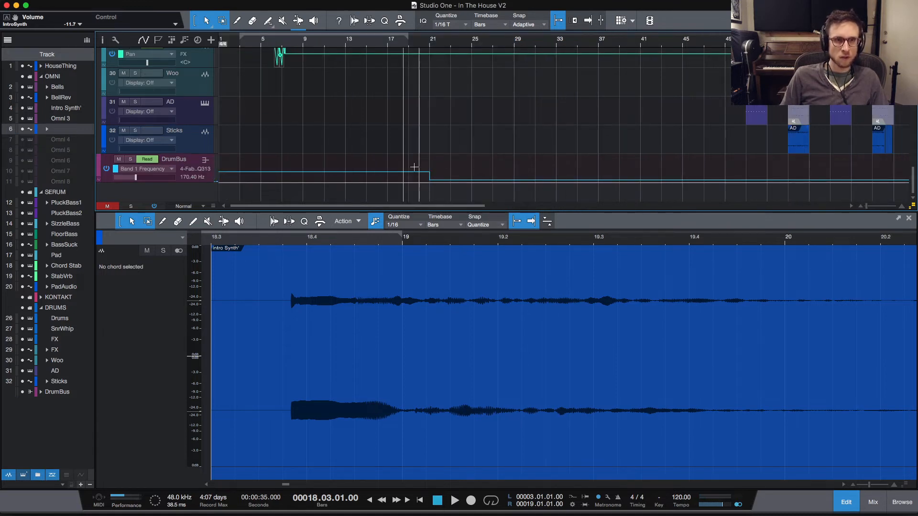
pyautogui.moveTo(415, 167); pyautogui.dragTo(734, 204)
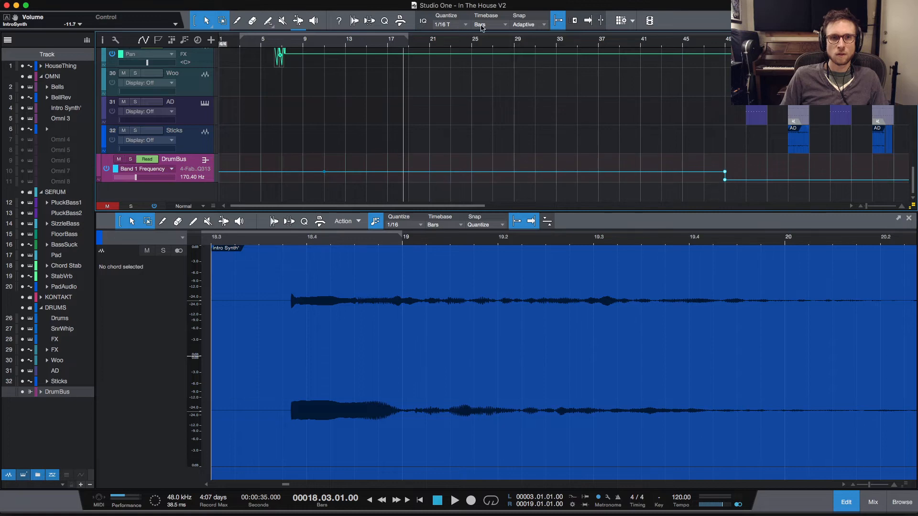
# Step: Play the copied section from bar 18.3 past bar 20 while checking the clips from the drum tracks up to OMNI
pyautogui.scroll(5, 527, 106)
pyautogui.press('space')
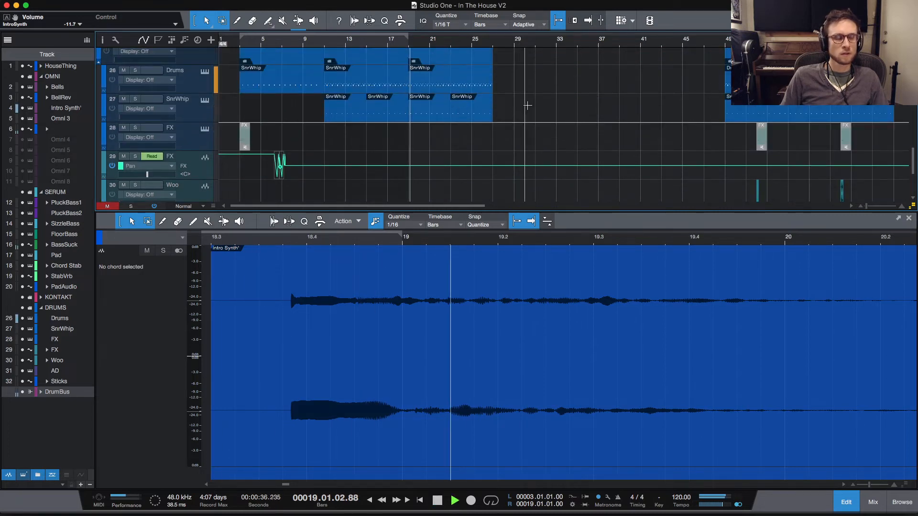
pyautogui.scroll(15, 528, 105)
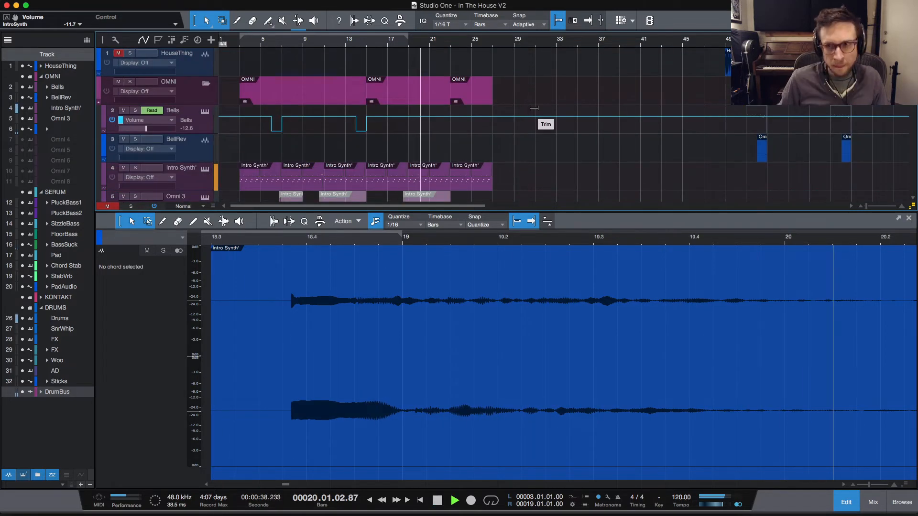
pyautogui.press('space')
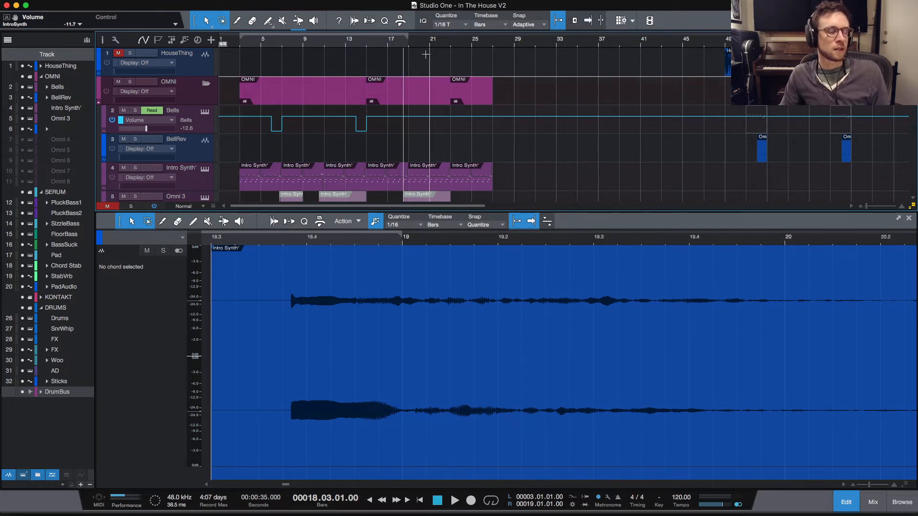
# Step: Place the playback cursor at bar 19 and select the SizzleBass track in the SERUM folder
pyautogui.click(409, 48)
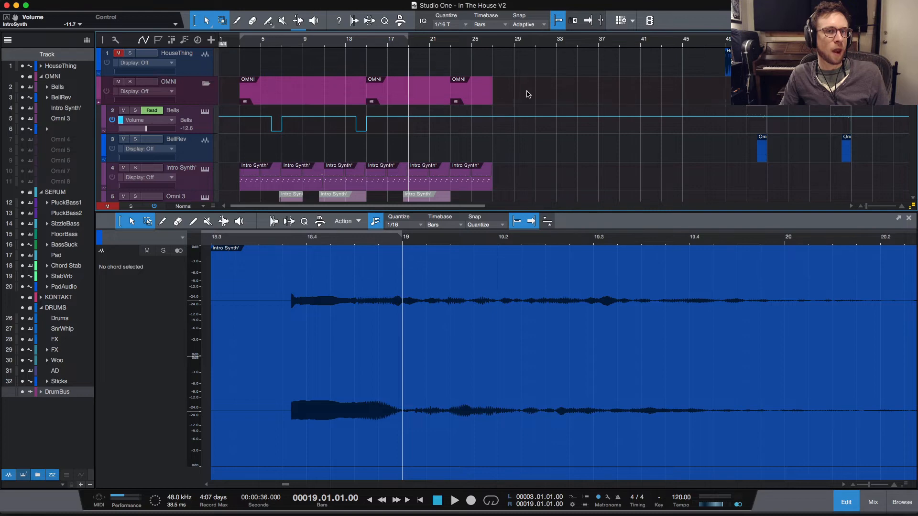
pyautogui.scroll(-10, 548, 156)
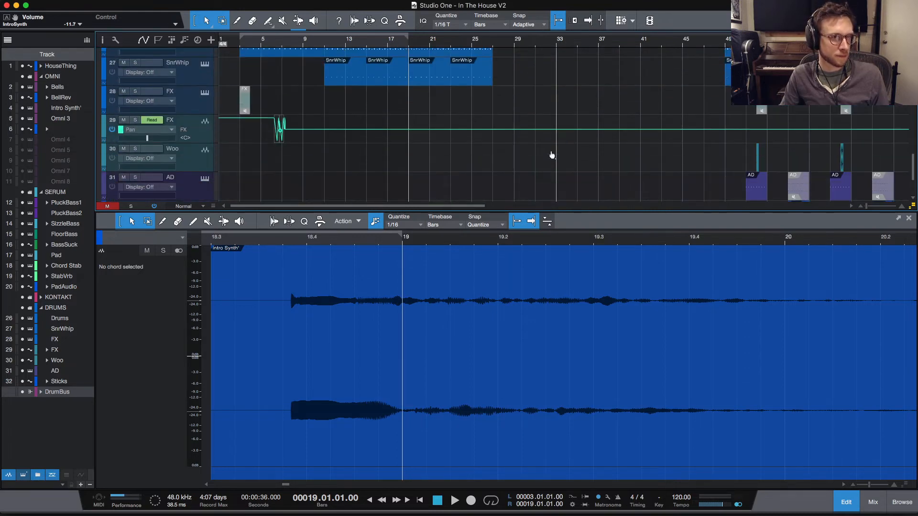
pyautogui.scroll(3, 550, 153)
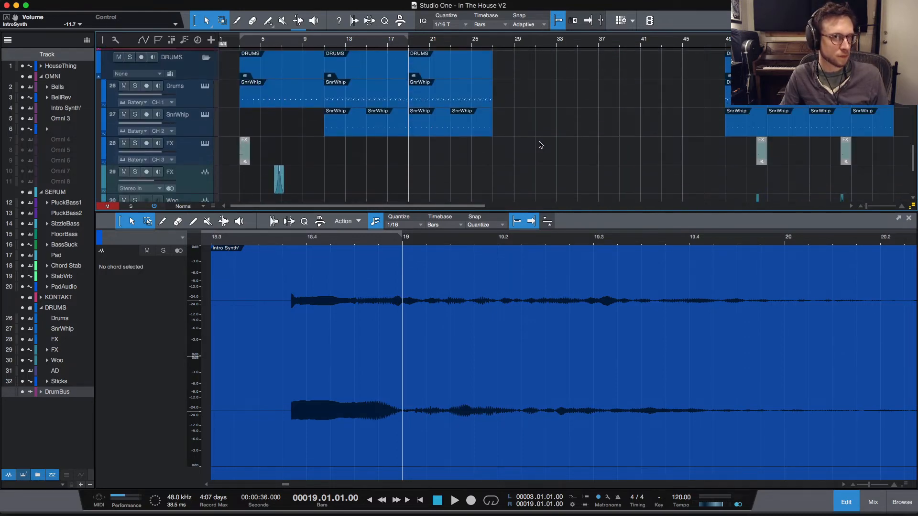
pyautogui.scroll(6, 540, 145)
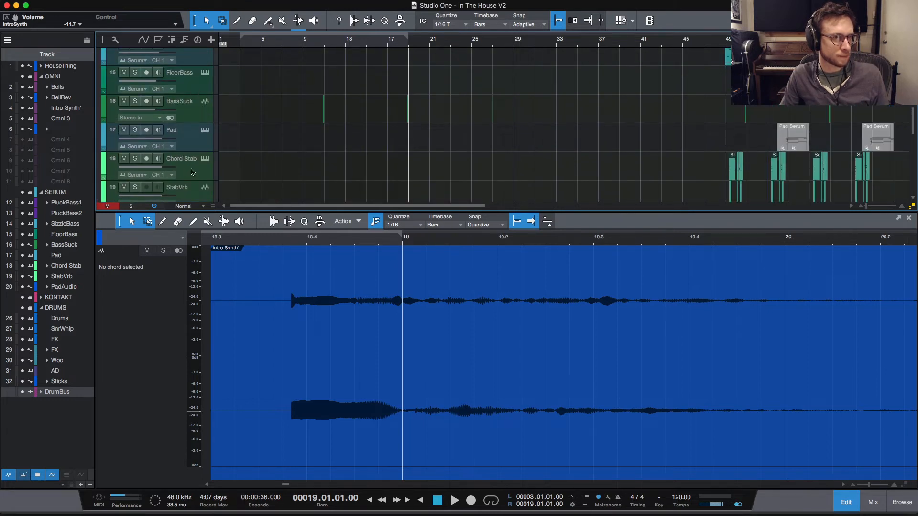
pyautogui.scroll(3, 195, 174)
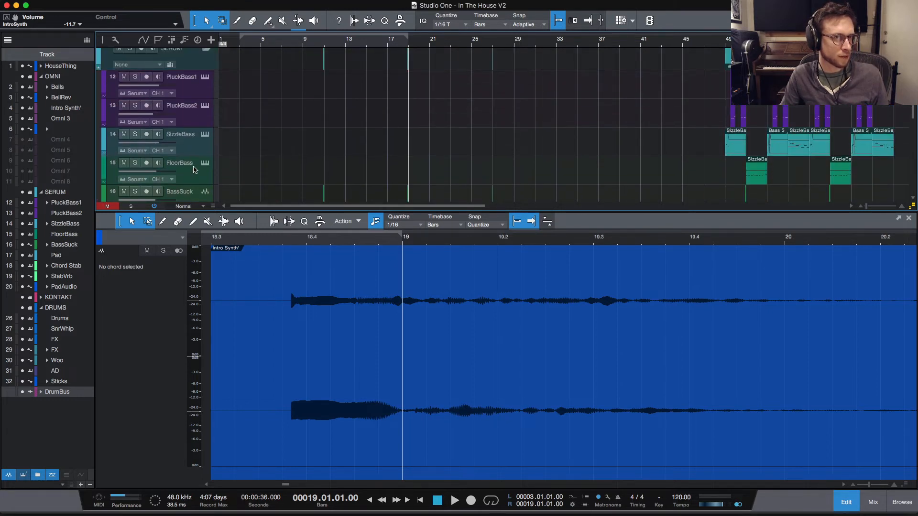
pyautogui.click(196, 153)
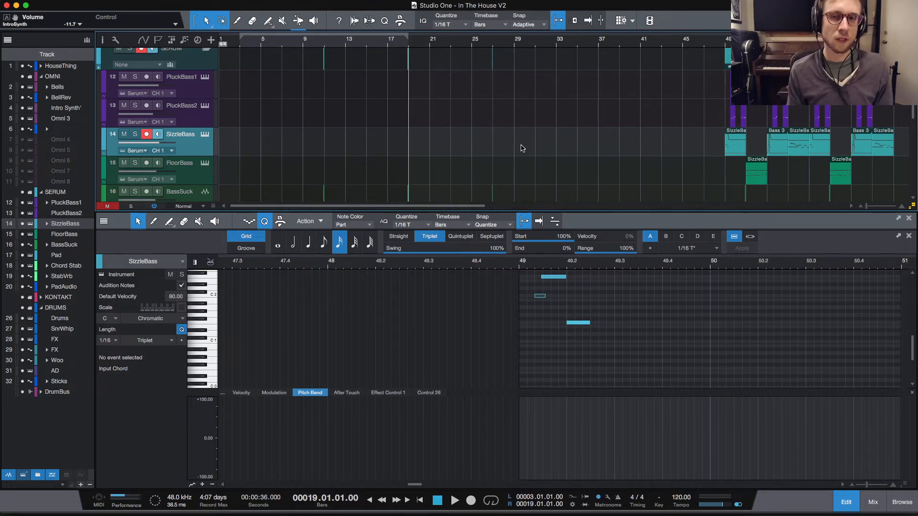
pyautogui.scroll(-3, 521, 147)
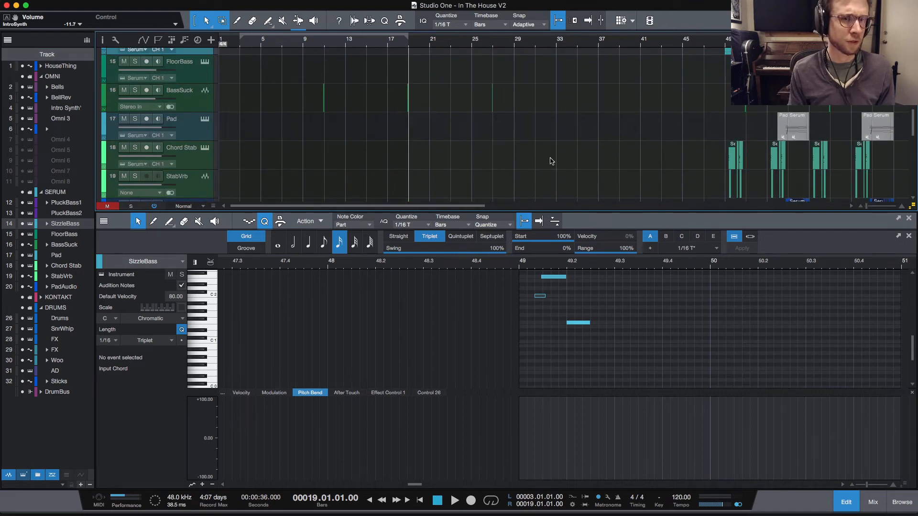
# Step: Show the mixer and move the FabFilter Pro-Q 3 13 insert from DrumBus to the first insert position on MIXBUS
pyautogui.click(874, 502)
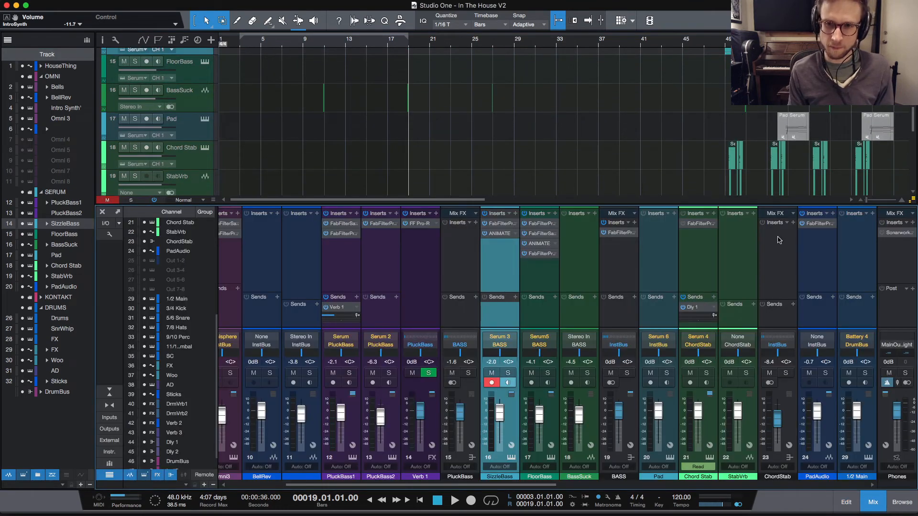
pyautogui.hscroll(5, 778, 240)
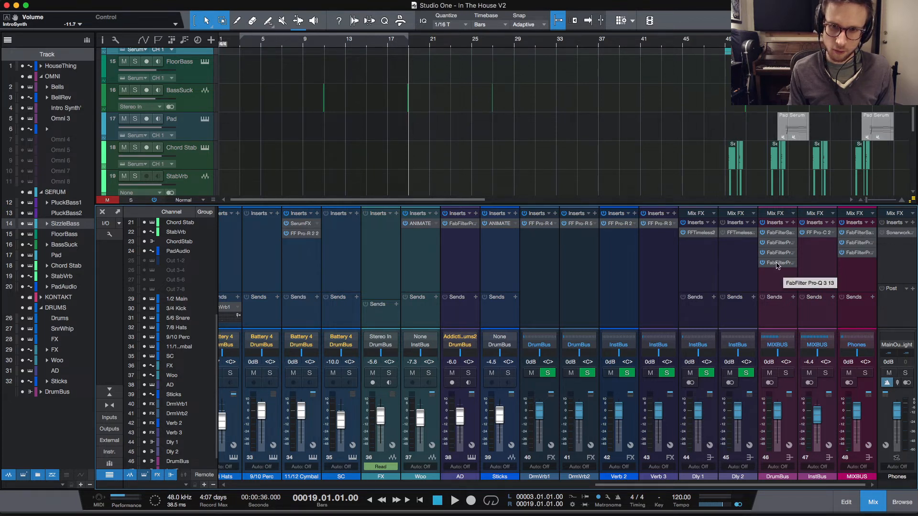
pyautogui.click(860, 232)
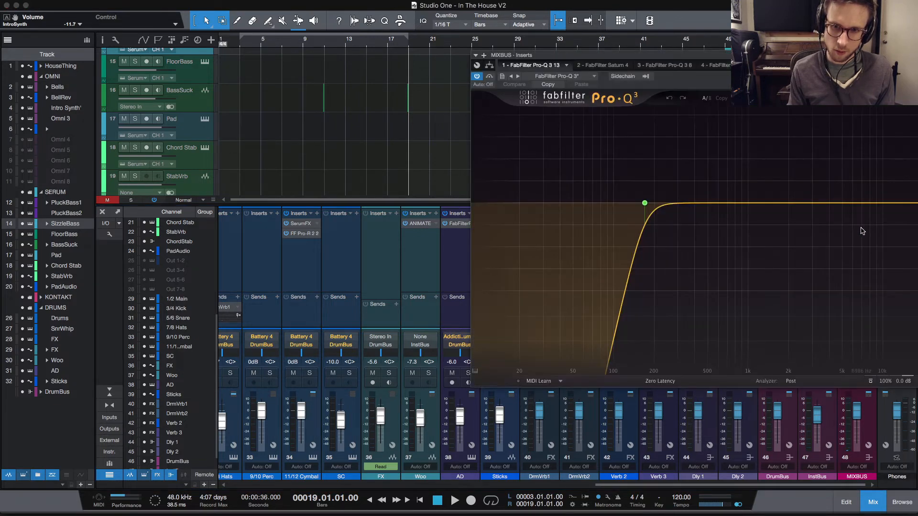
# Step: Set the MIXBUS Pro-Q 3 automation to Touch and record a slight Band 1 Frequency move while playing from bar 19
pyautogui.click(494, 85)
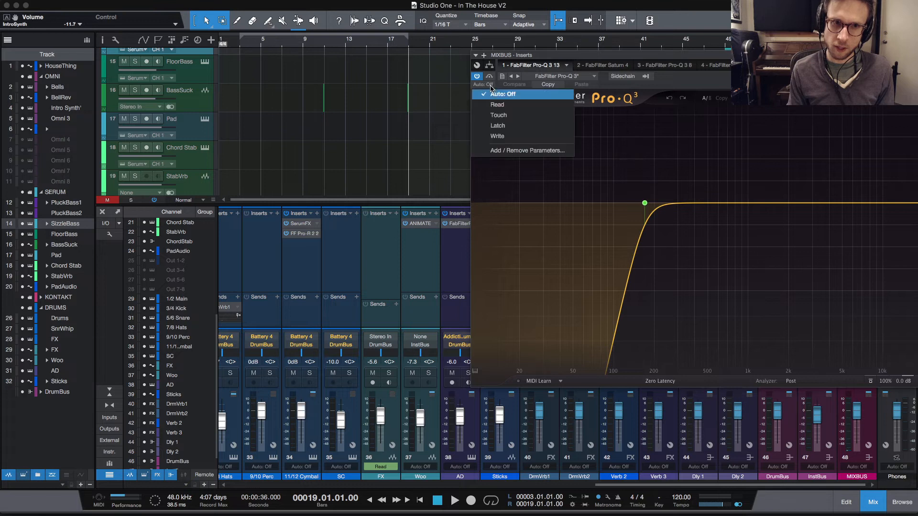
pyautogui.click(512, 116)
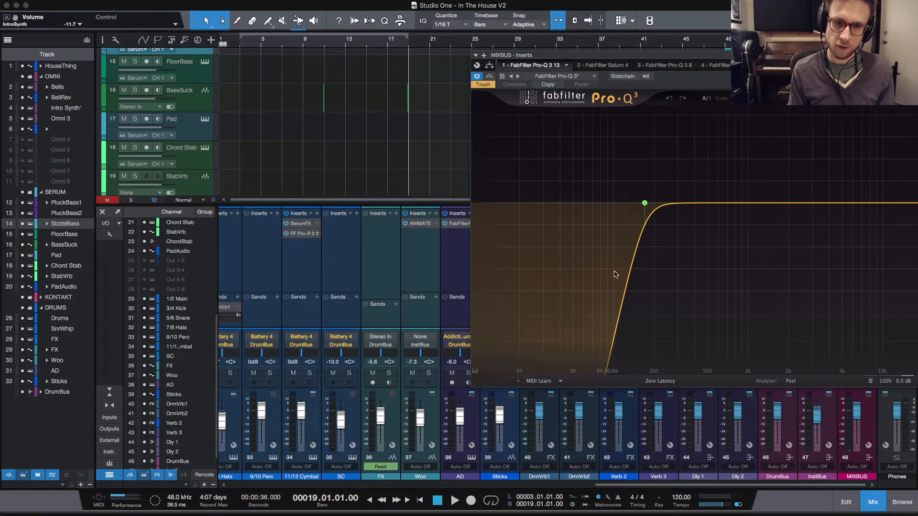
pyautogui.press('space')
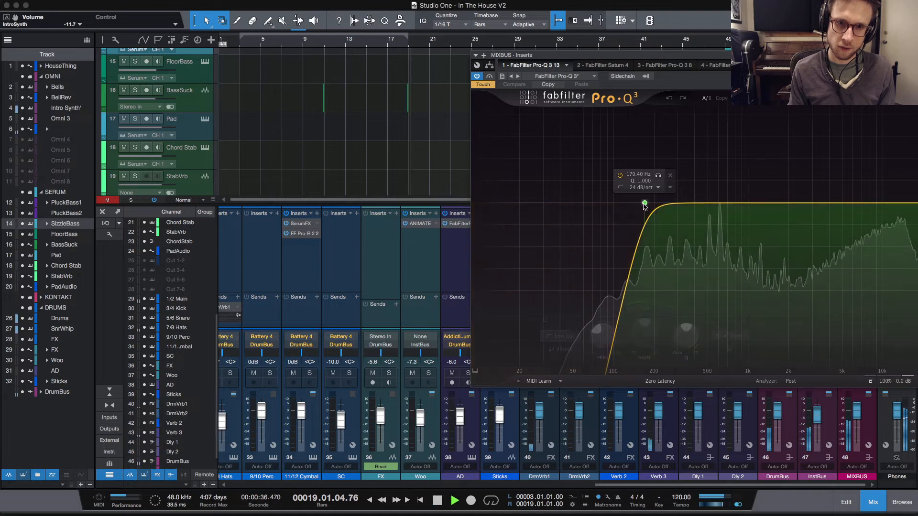
pyautogui.click(644, 203)
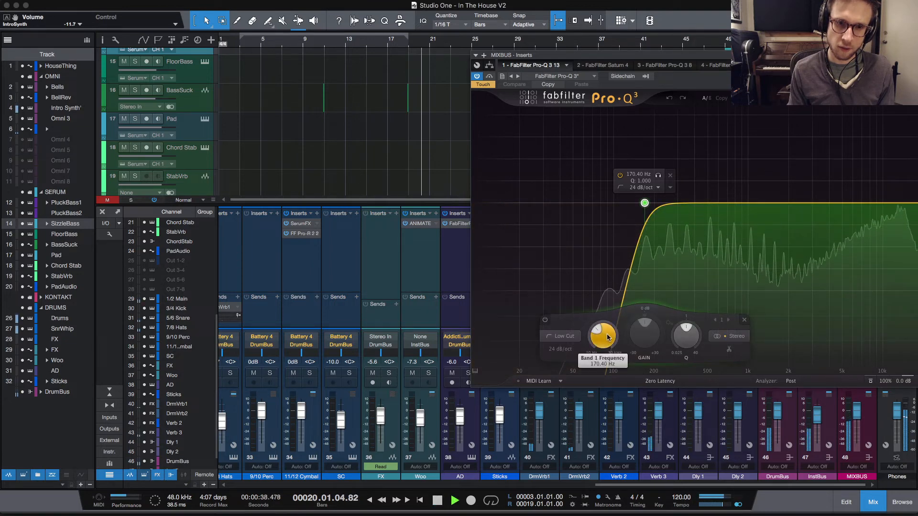
pyautogui.moveTo(603, 336); pyautogui.dragTo(606, 338)
pyautogui.press('space')
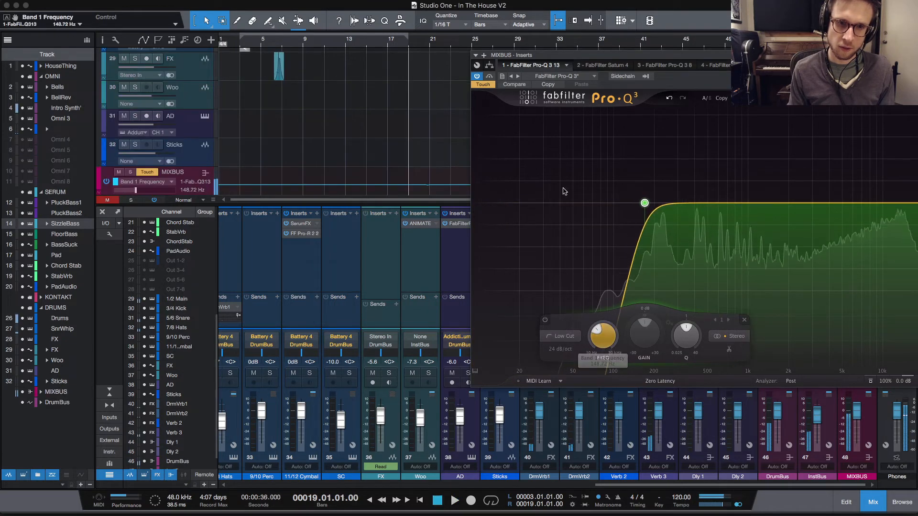
# Step: Set the MIXBUS Pro-Q 3 automation mode to Read and close the plug-in window
pyautogui.click(483, 85)
pyautogui.click(496, 105)
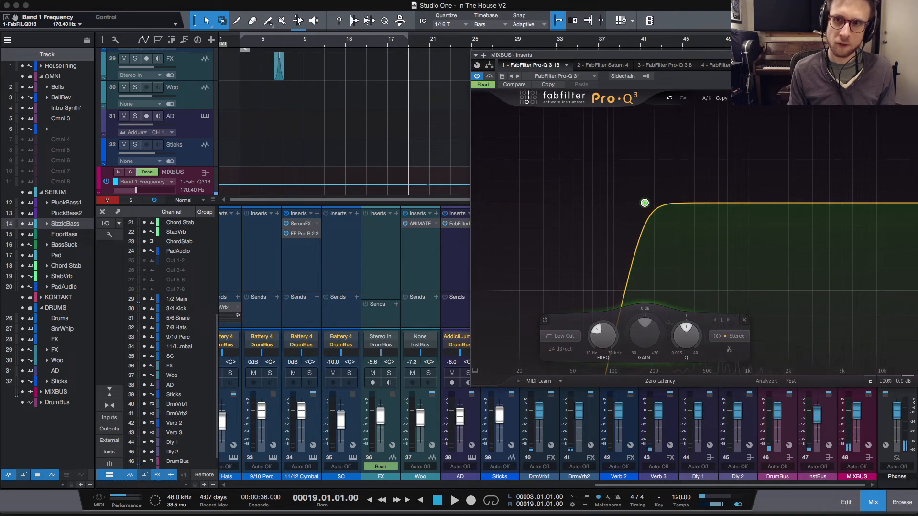
pyautogui.click(912, 55)
# Step: Remove the DrumBus automation track from the arrangement
pyautogui.scroll(-3, 494, 138)
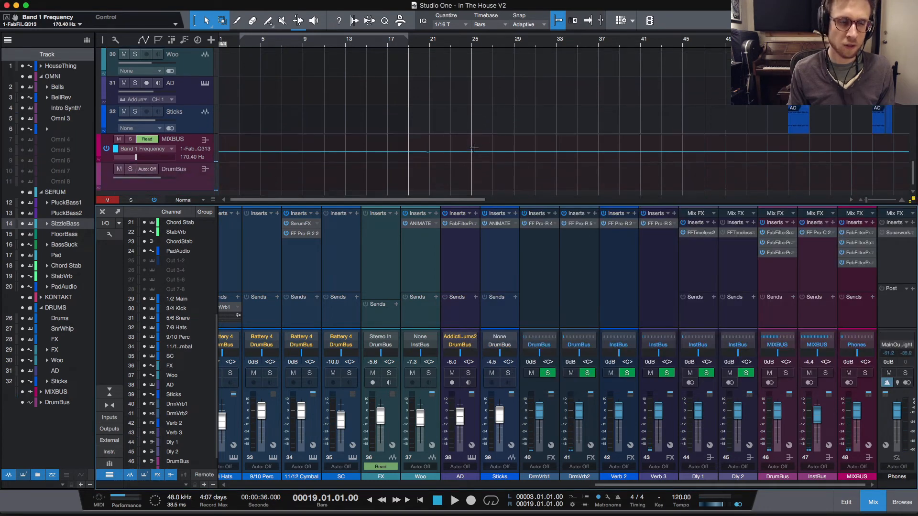
pyautogui.click(193, 170)
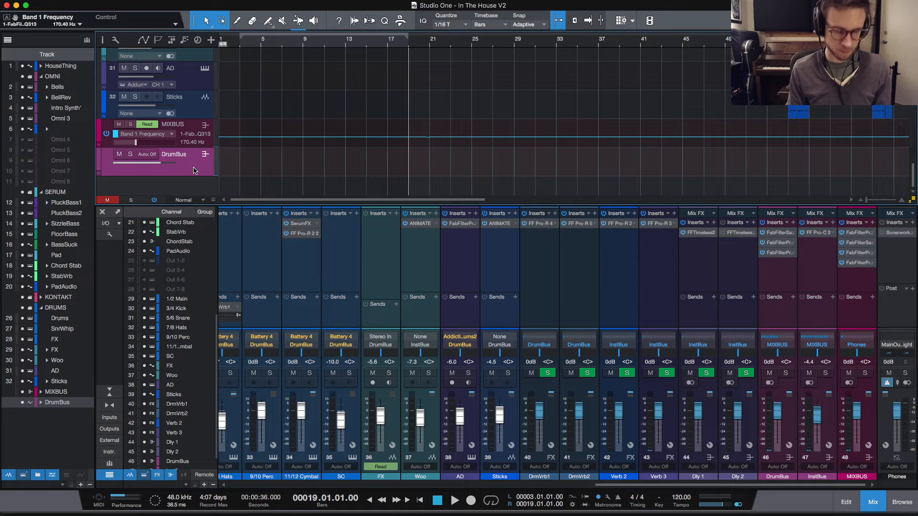
pyautogui.press('Delete')
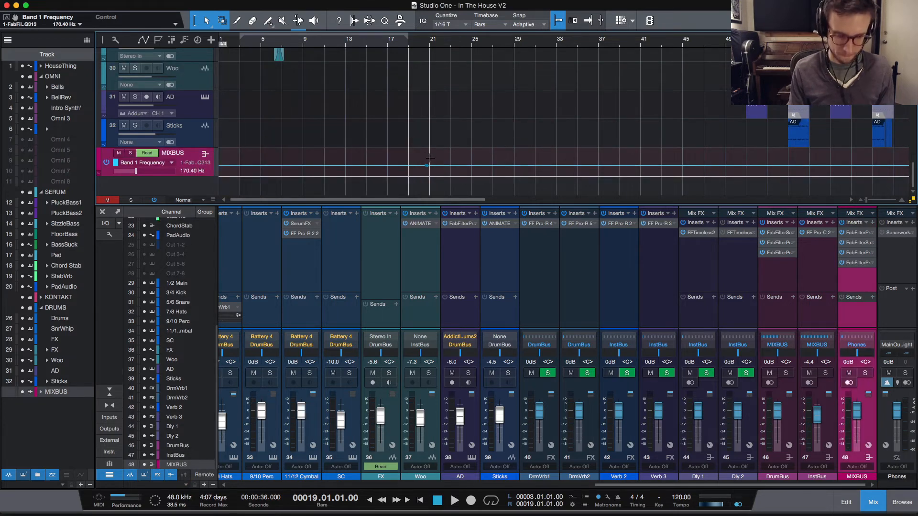
# Step: Smooth out the recorded Band 1 Frequency automation points around 20.4 in the MIXBUS lane
pyautogui.press('e')
pyautogui.press('e')
pyautogui.press('e')
pyautogui.moveTo(560, 169)
pyautogui.mouseDown()
pyautogui.moveTo(584, 171)
pyautogui.moveTo(558, 168)
pyautogui.mouseUp()
pyautogui.moveTo(584, 168)
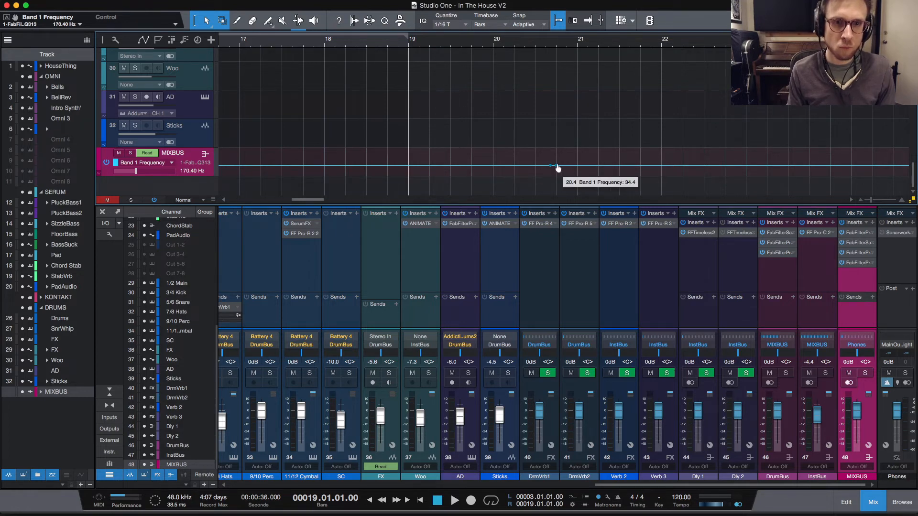
# Step: Play from bar 19 while checking the MIXBUS Band 1 Frequency automation back to bar 1 and the clips above it
pyautogui.press('space')
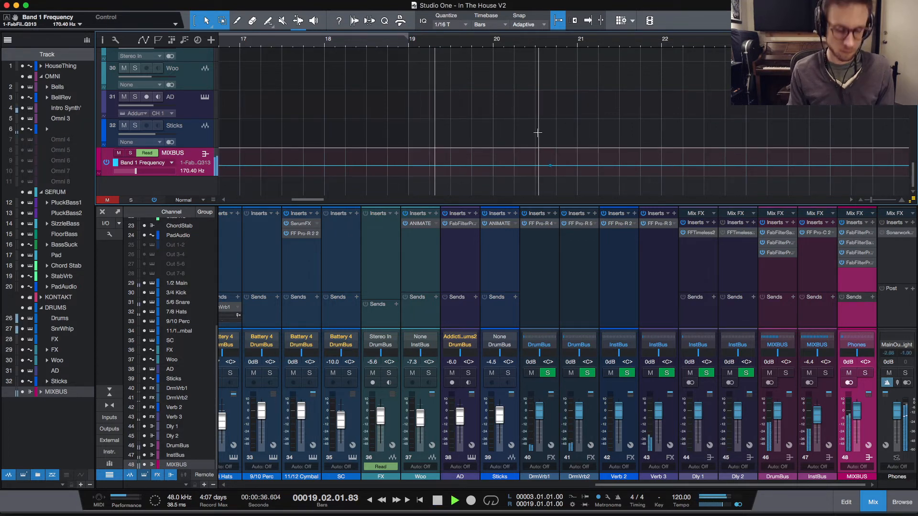
pyautogui.hscroll(-15, 429, 152)
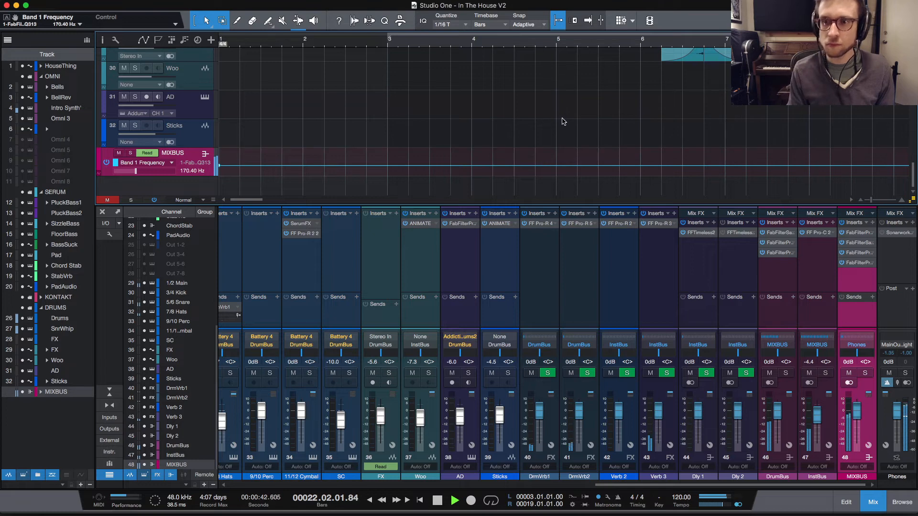
pyautogui.scroll(-5, 555, 120)
pyautogui.scroll(15, 520, 138)
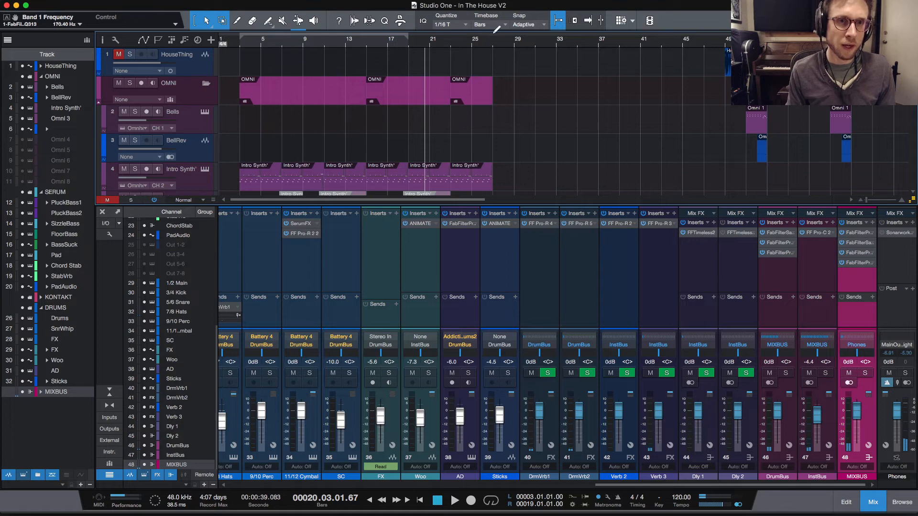
# Step: Set the locator range from bar 19 to bar 27 and play from bar 19 while checking the tracks down to PadAudio
pyautogui.moveTo(492, 39); pyautogui.dragTo(428, 46)
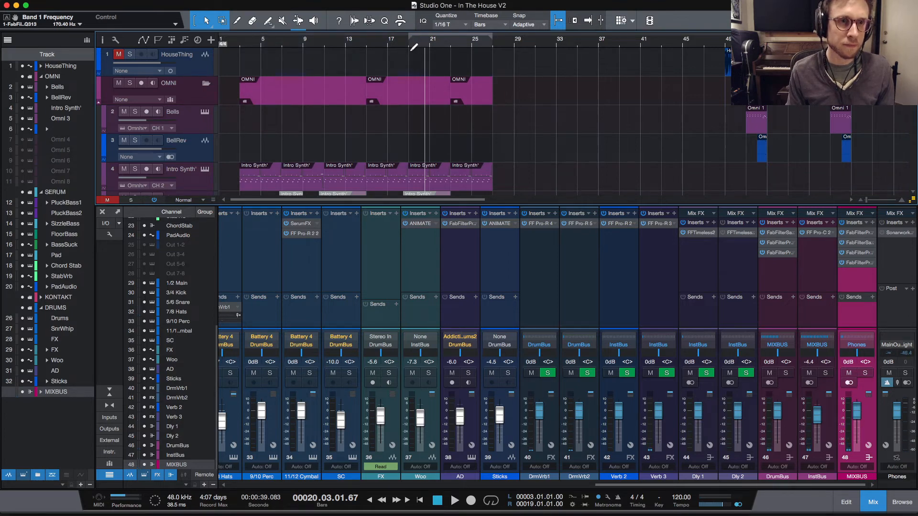
pyautogui.click(411, 46)
pyautogui.press('space')
pyautogui.scroll(-3, 498, 81)
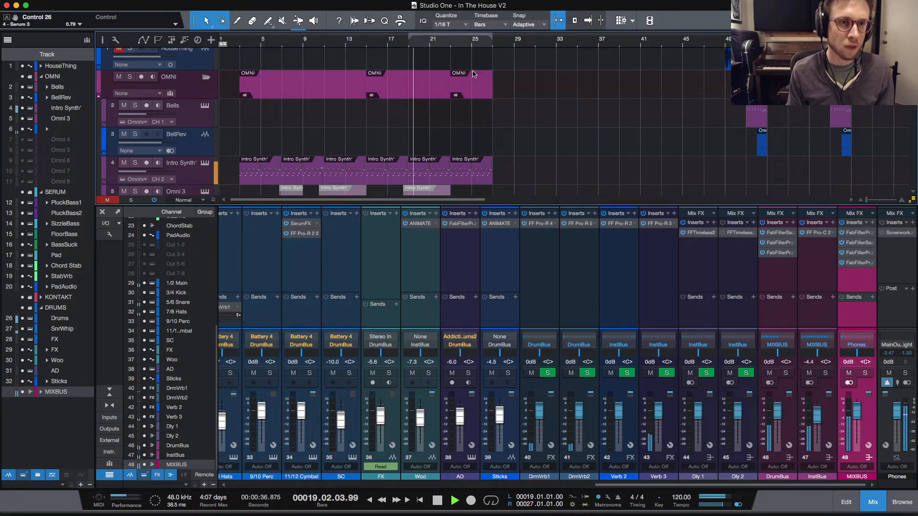
pyautogui.scroll(-3, 499, 82)
pyautogui.scroll(-5, 499, 81)
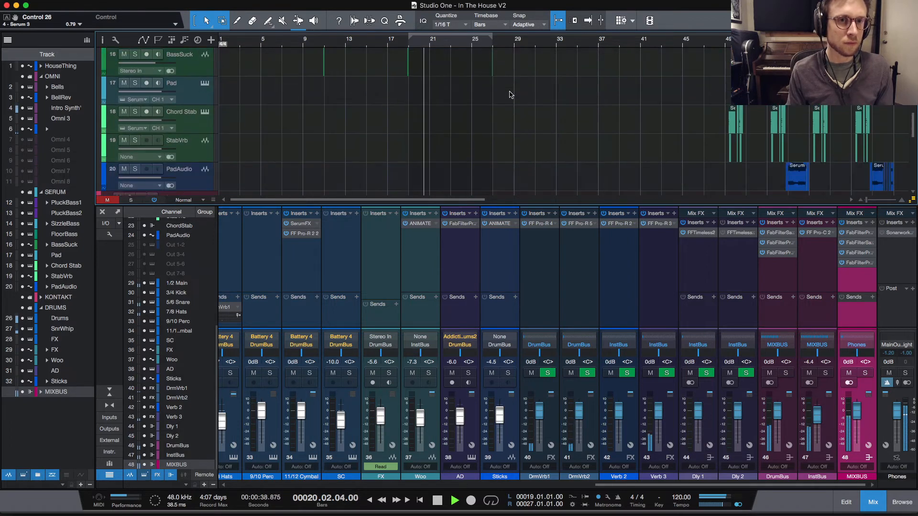
pyautogui.scroll(-1, 508, 93)
pyautogui.press('space')
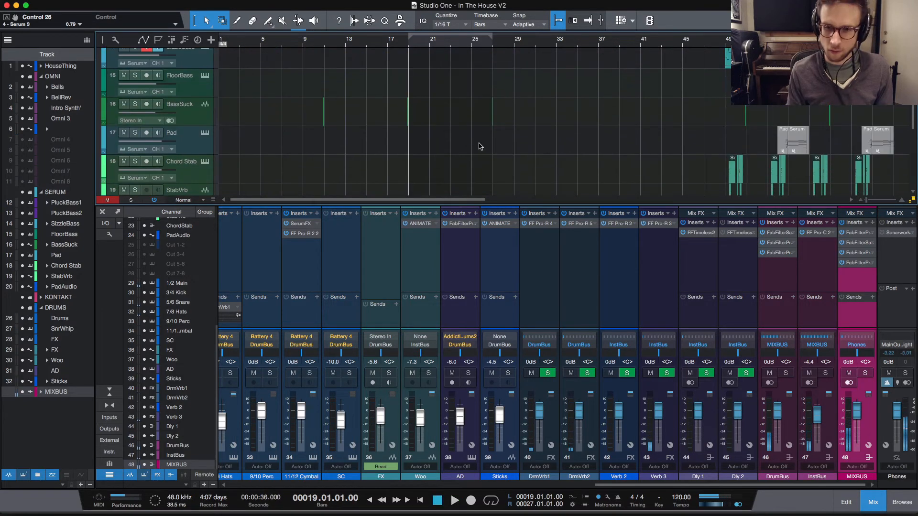
# Step: Hide the mixer to show more of the arrangement around the SERUM and DRUMS tracks
pyautogui.click(873, 498)
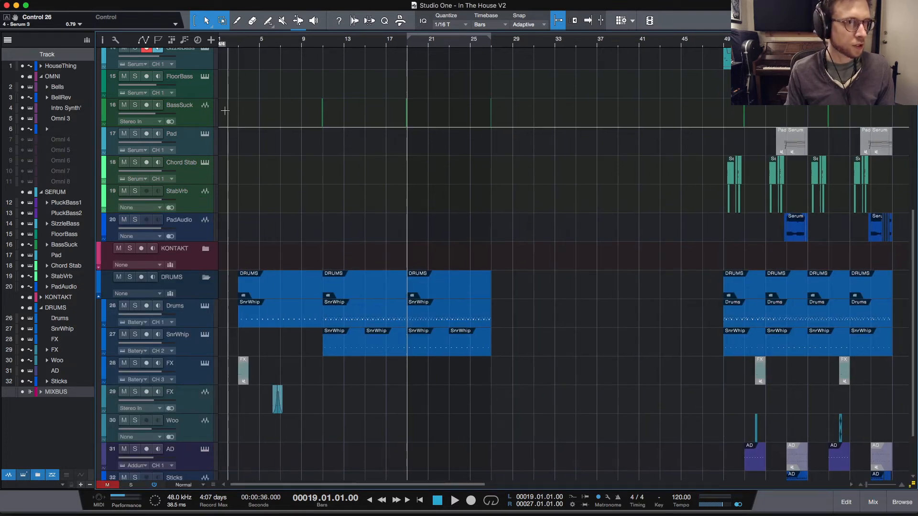
pyautogui.scroll(1, 188, 91)
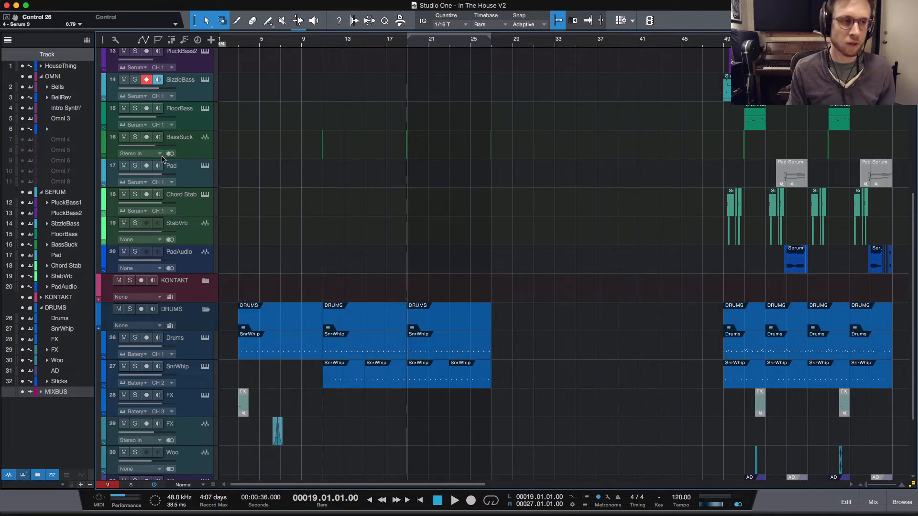
# Step: Select the SizzleBass track and play the intro from bar 17 to about bar 27
pyautogui.scroll(8, 190, 167)
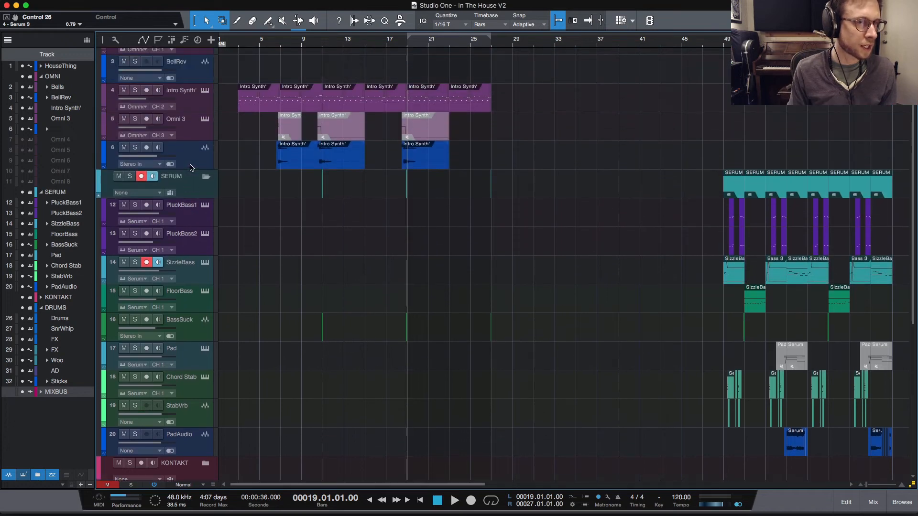
pyautogui.scroll(-6, 191, 218)
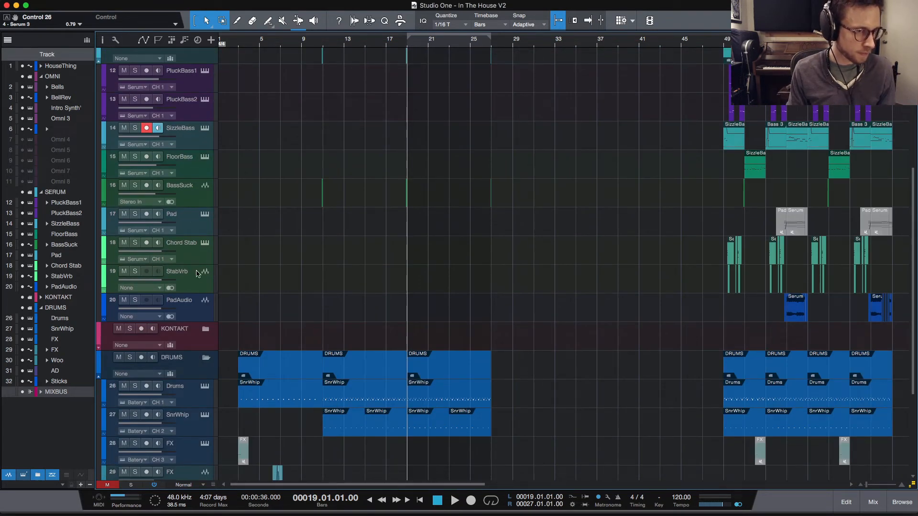
pyautogui.click(193, 144)
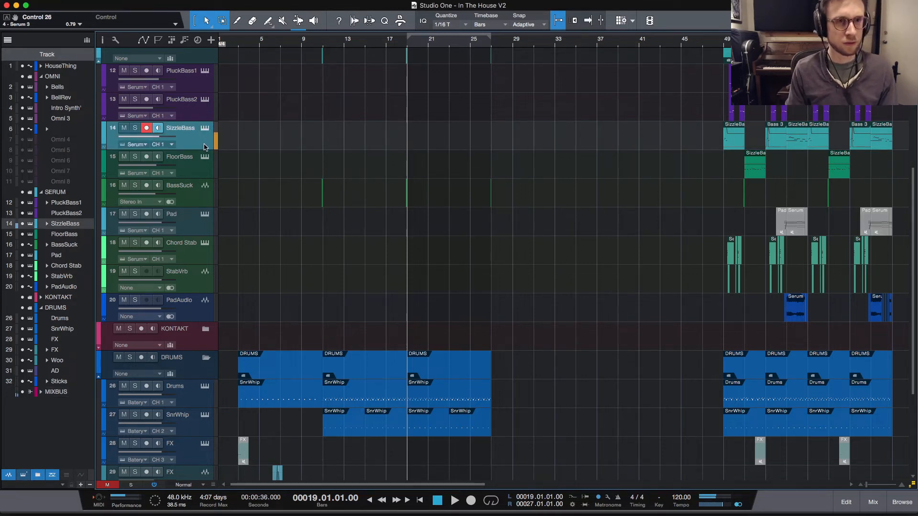
pyautogui.click(387, 46)
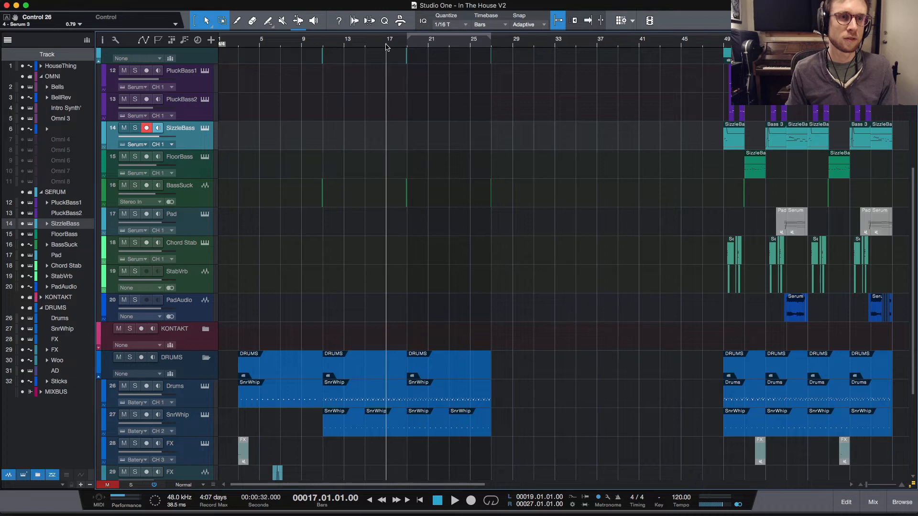
pyautogui.press('space')
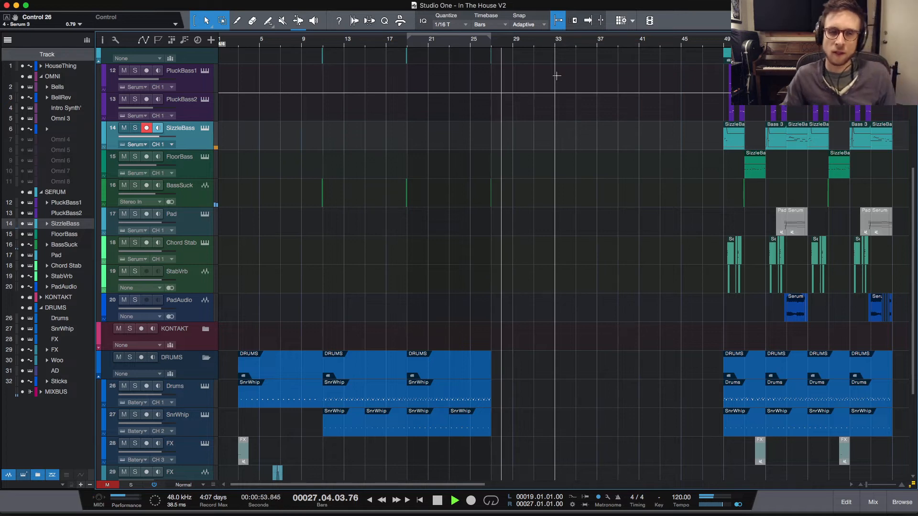
pyautogui.press('space')
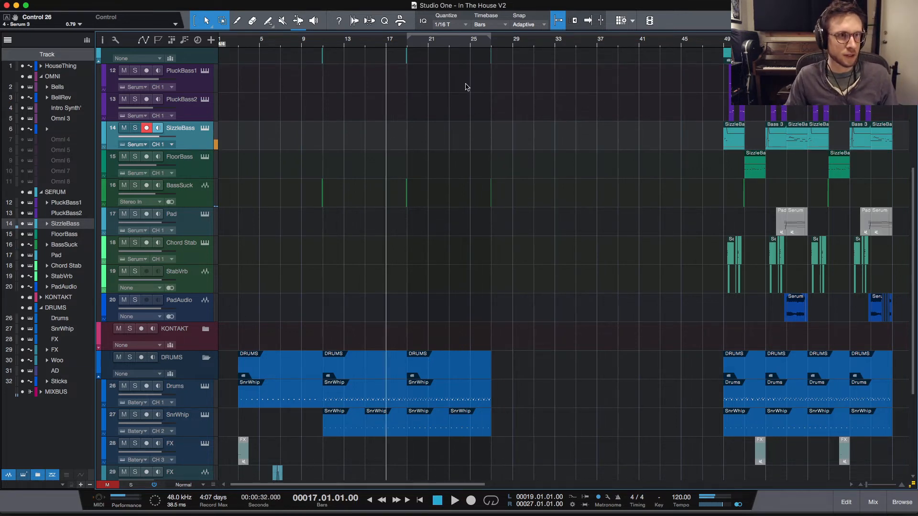
# Step: Record a new SizzleBass part during playback from bar 17 to about bar 25
pyautogui.press('space')
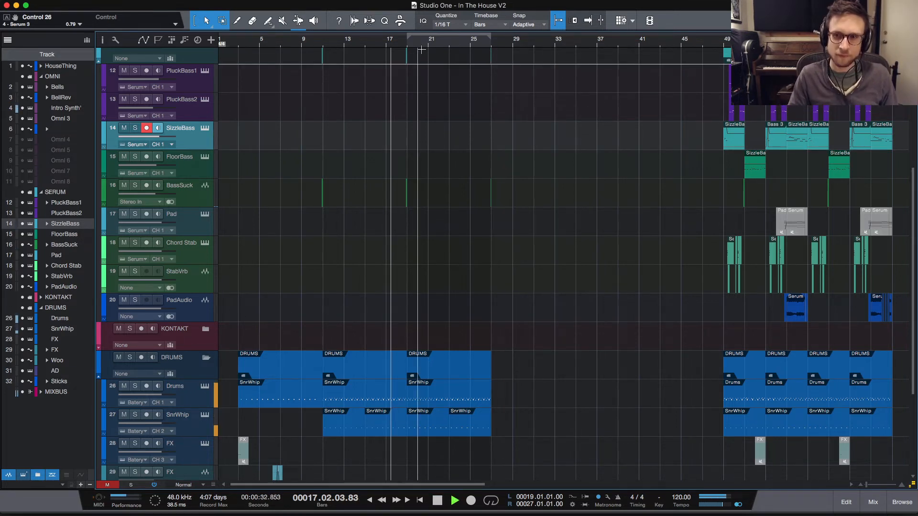
pyautogui.press('KP_Multiply')
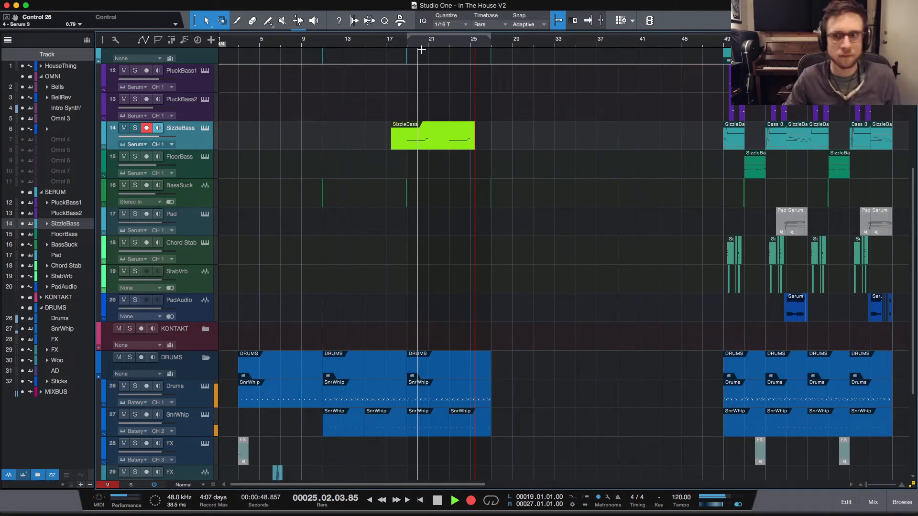
pyautogui.press('space')
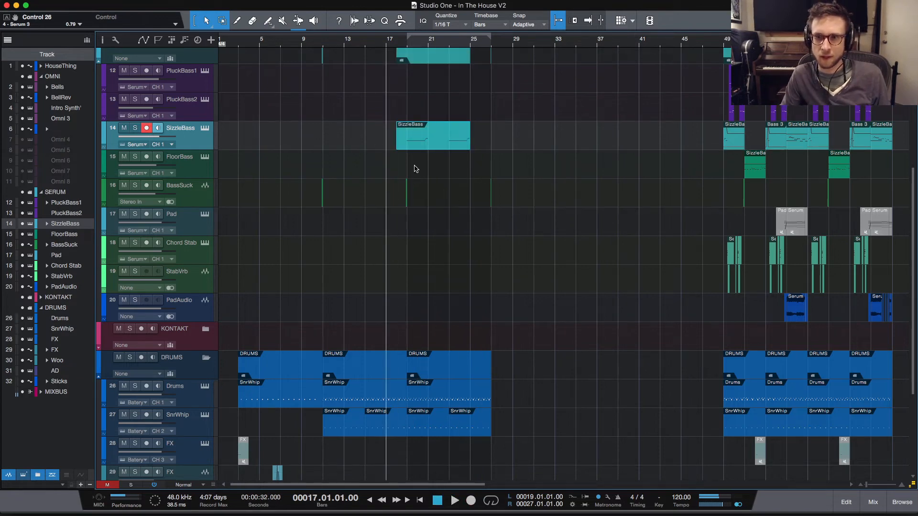
# Step: Open the recorded SizzleBass clip for note editing, quantize all its notes, and play it from bar 19
pyautogui.doubleClick(437, 144)
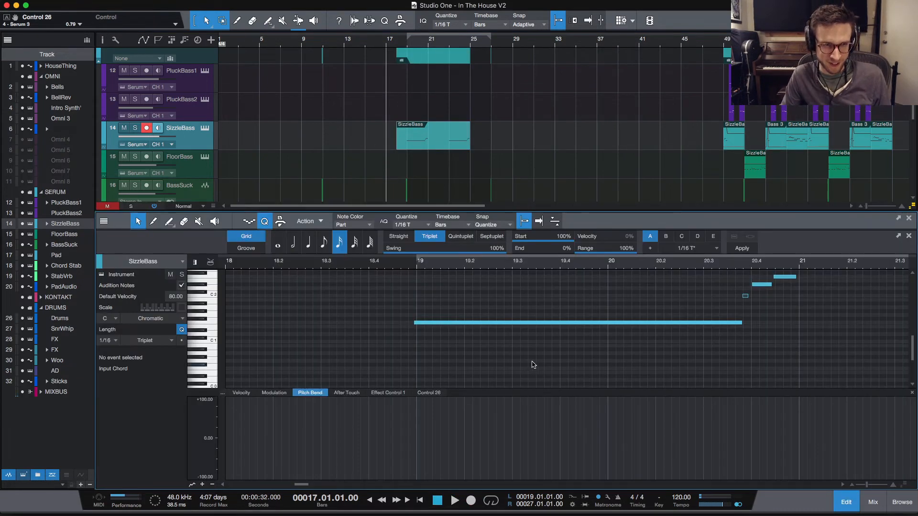
pyautogui.press('super+a')
pyautogui.scroll(2, 631, 359)
pyautogui.hscroll(5, 636, 358)
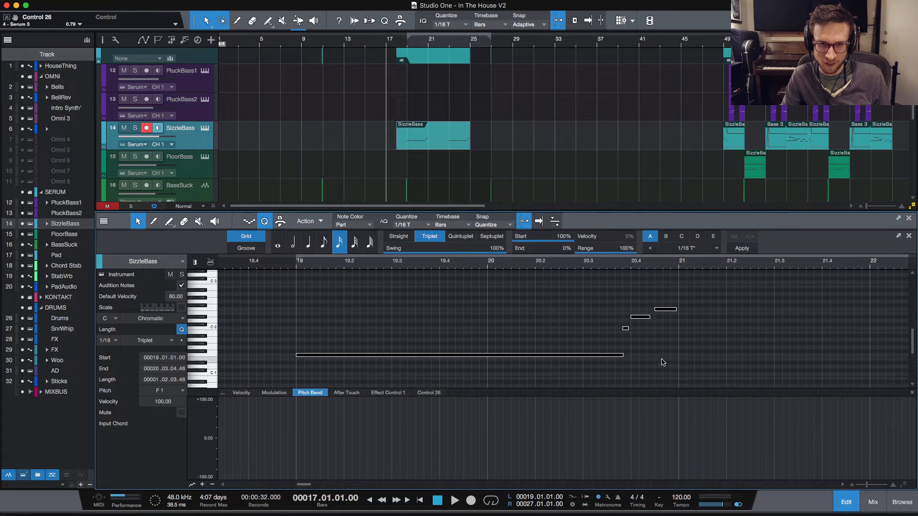
pyautogui.click(295, 262)
pyautogui.press('space')
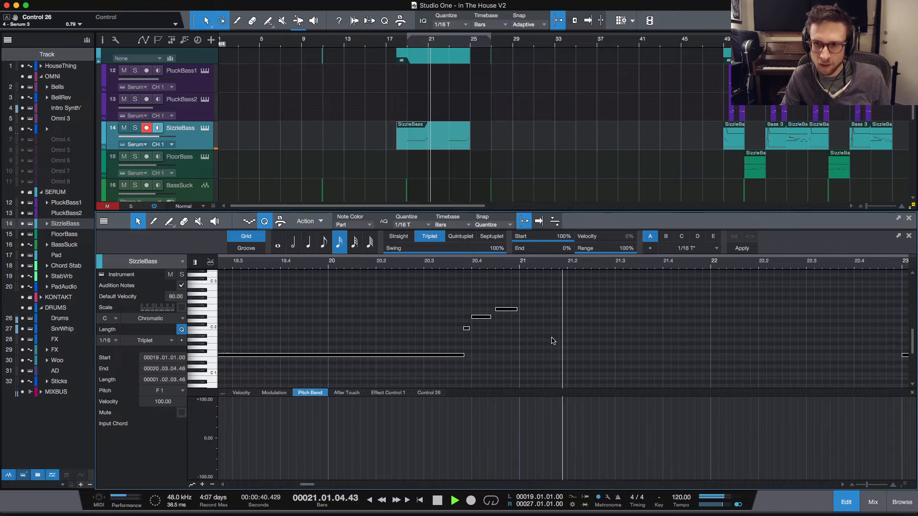
# Step: Shorten the first phrase's long F1 note to end at 20.03.03.00 and play the passage leading out of it
pyautogui.click(468, 346)
pyautogui.press('space')
pyautogui.click(466, 355)
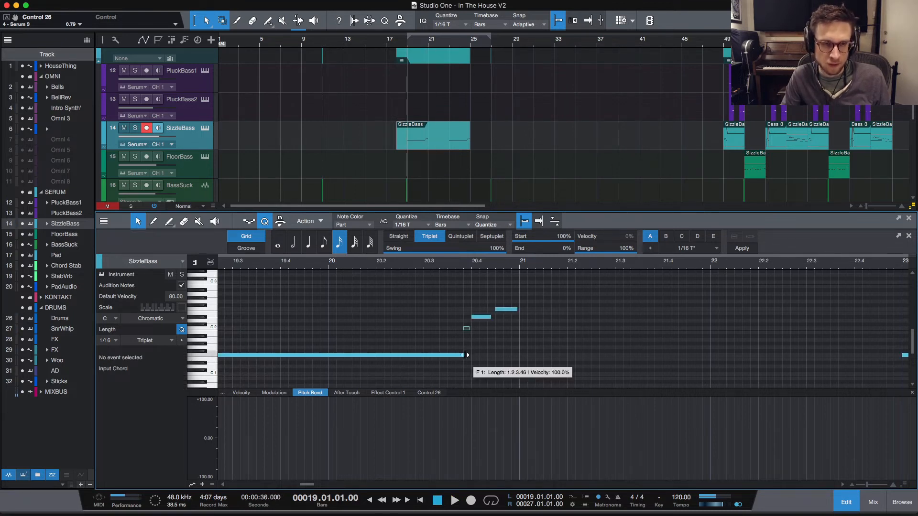
pyautogui.moveTo(466, 355); pyautogui.dragTo(447, 354)
pyautogui.click(393, 264)
pyautogui.press('space')
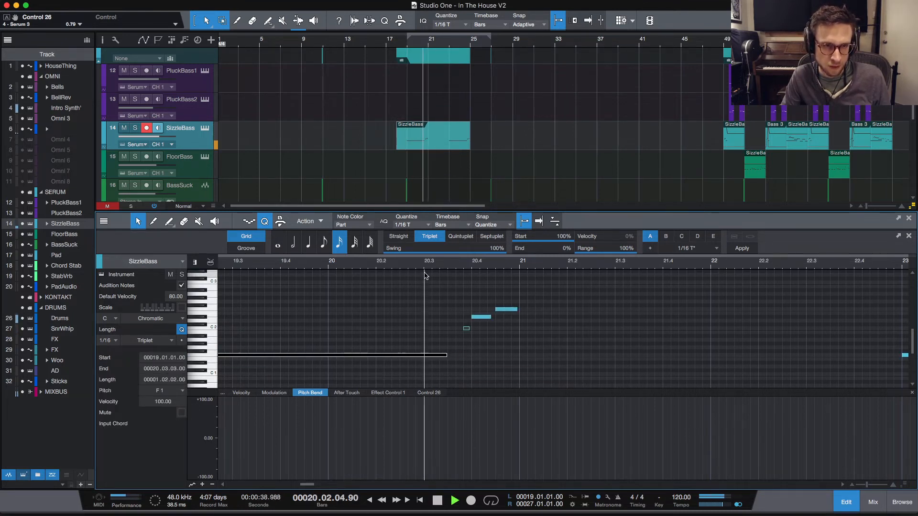
# Step: Extend the first phrase's D#2 note to end at 20.04.03.00, select the following F2 note, and resume playback
pyautogui.press('space')
pyautogui.moveTo(490, 317); pyautogui.dragTo(497, 319)
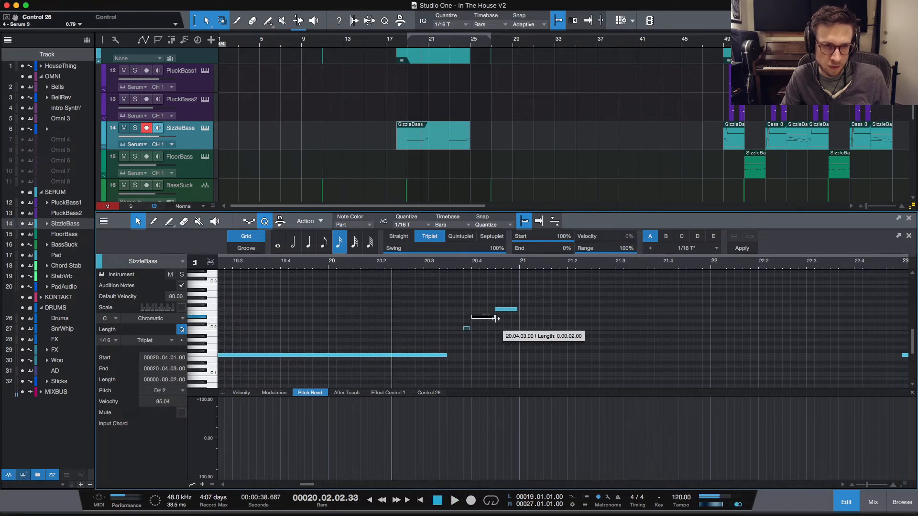
pyautogui.click(517, 310)
pyautogui.press('space')
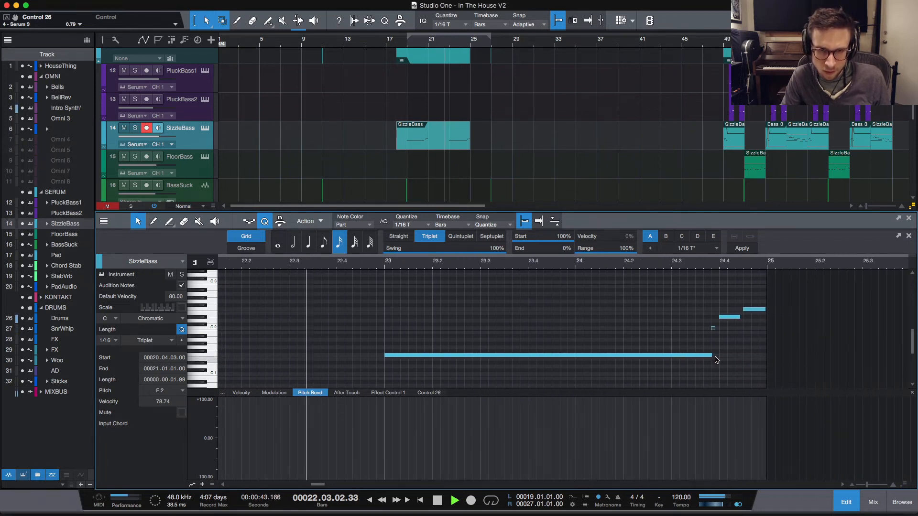
# Step: In the second phrase, end the long F1 note at 24.03.03.00 and extend the C2 and D#2 notes up to the notes following them
pyautogui.moveTo(715, 357); pyautogui.dragTo(699, 357)
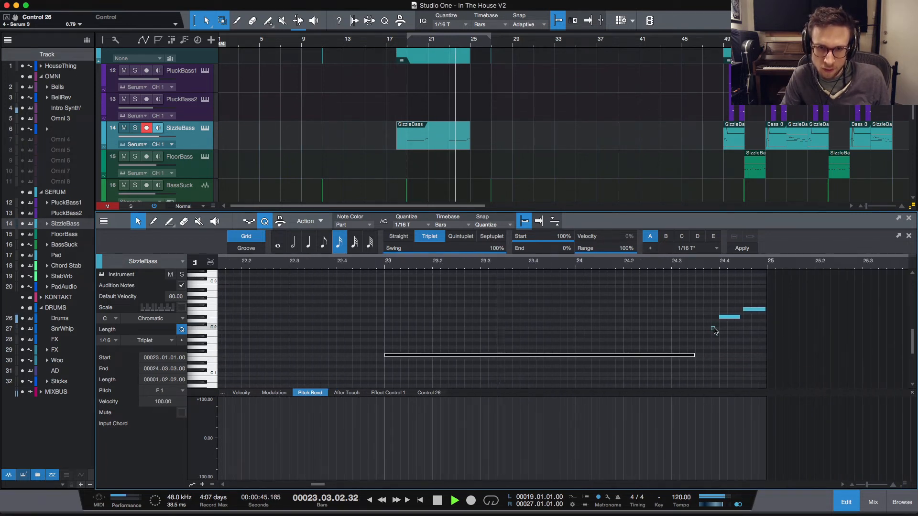
pyautogui.click(714, 329)
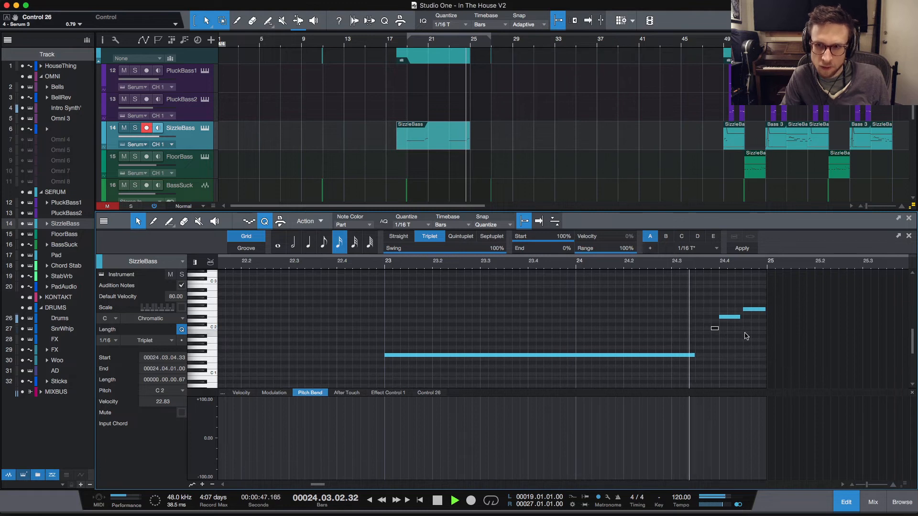
pyautogui.press('space')
pyautogui.moveTo(741, 318); pyautogui.dragTo(766, 310)
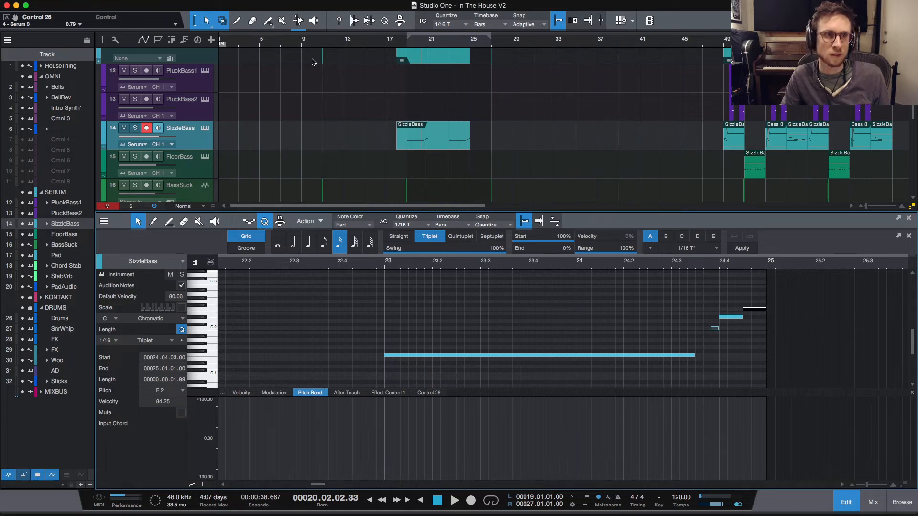
# Step: Trim the start of the new SizzleBass clip to bar 19 and play the section from bar 18
pyautogui.click(396, 46)
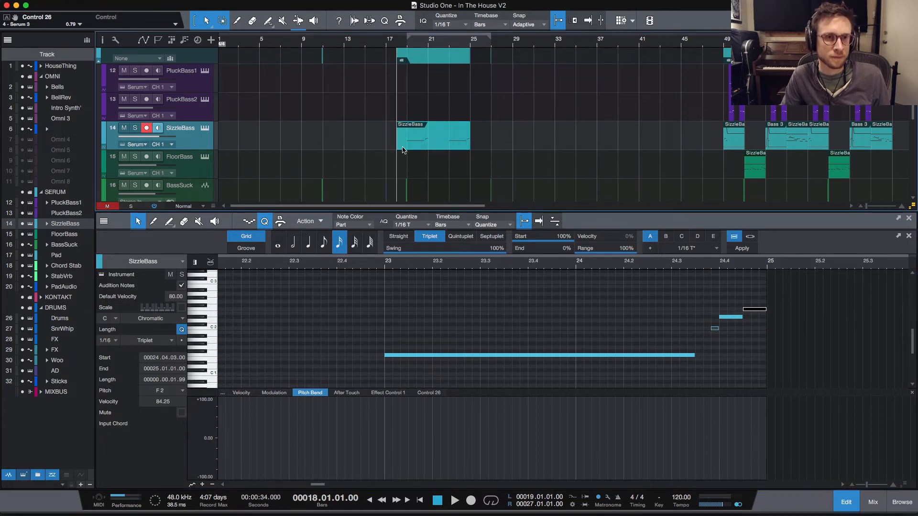
pyautogui.moveTo(395, 145); pyautogui.dragTo(407, 145)
pyautogui.press('space')
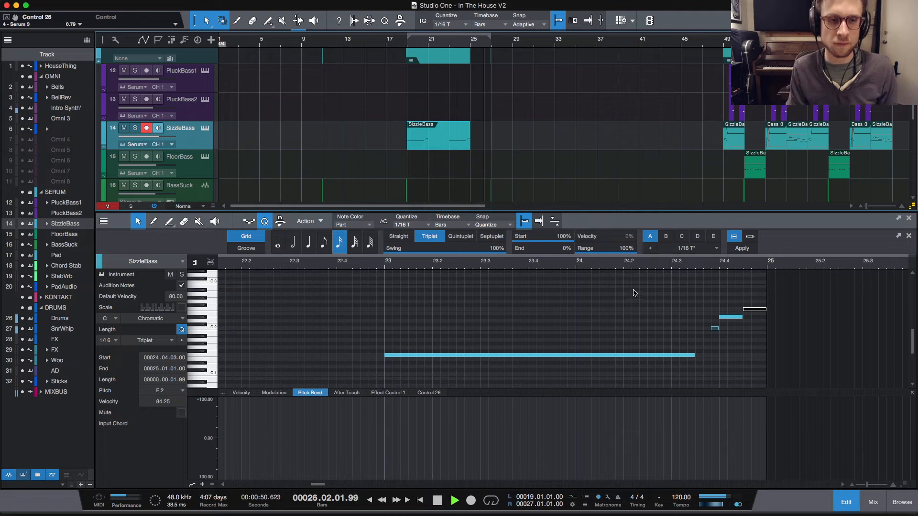
pyautogui.press('space')
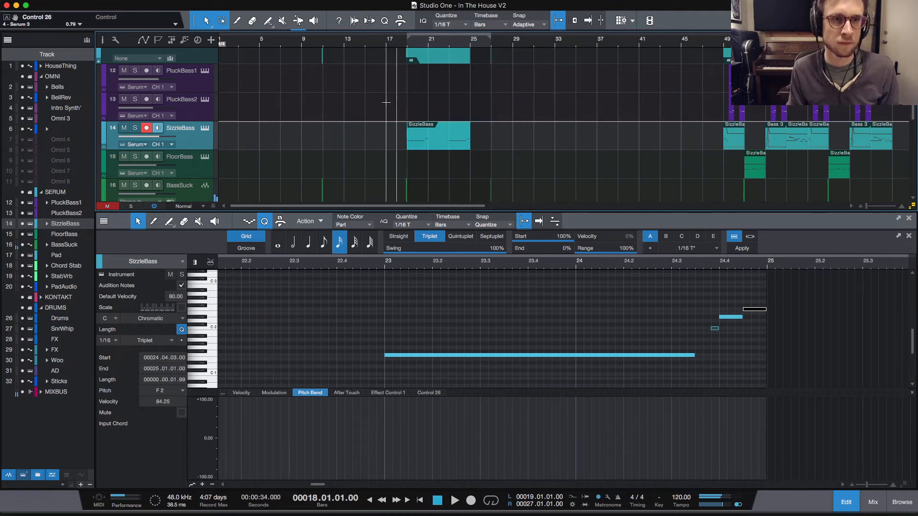
pyautogui.press('w')
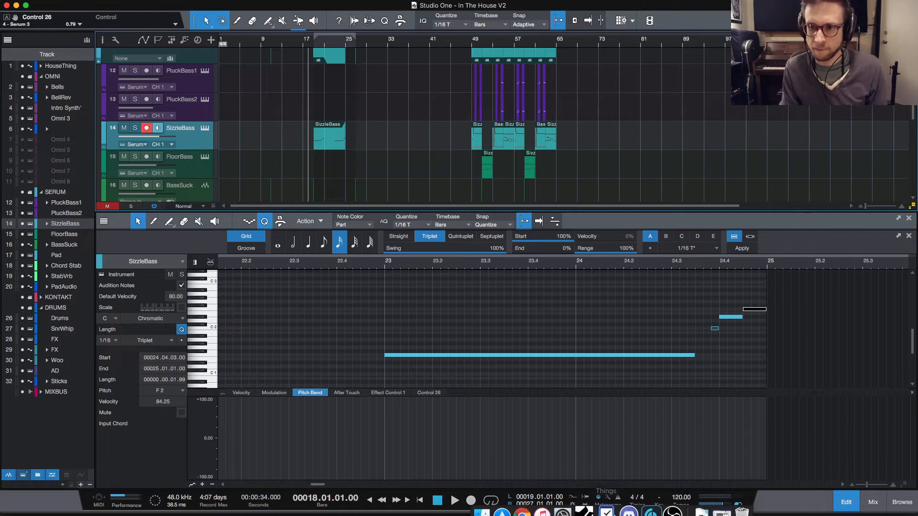
# Step: Switch to Spark to view the inbox, and play the short audio track "2" in iTunes
pyautogui.moveTo(507, 514)
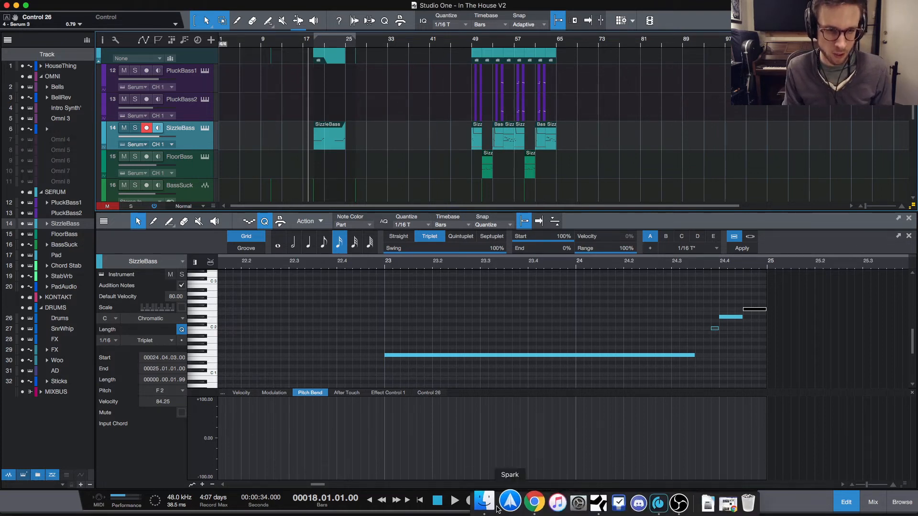
pyautogui.click(507, 505)
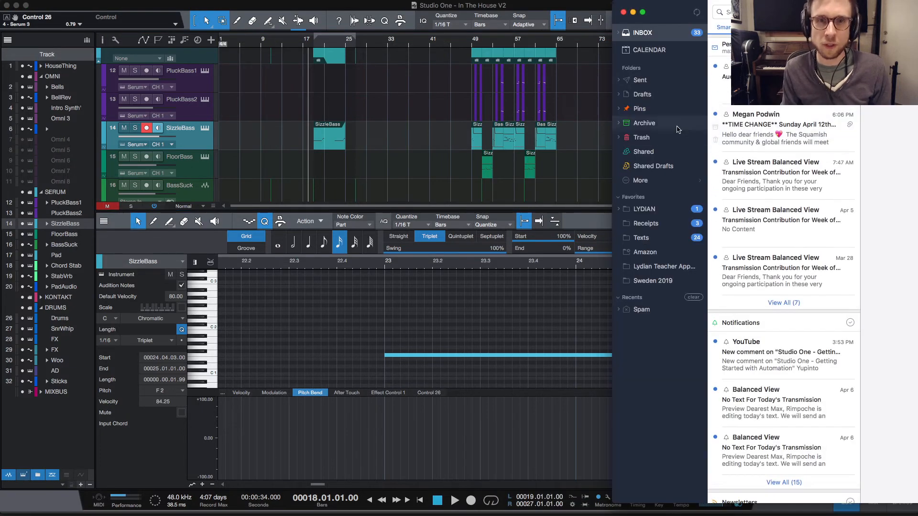
pyautogui.moveTo(612, 142); pyautogui.dragTo(718, 142)
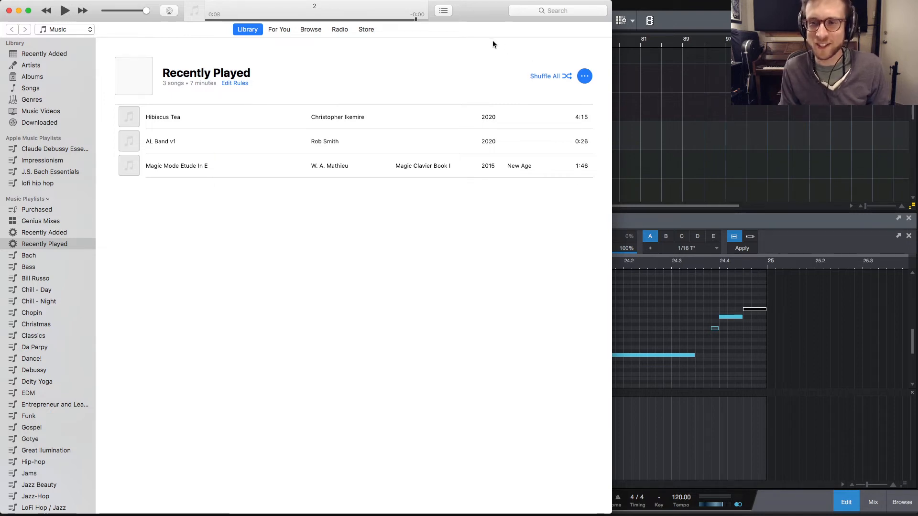
pyautogui.click(212, 19)
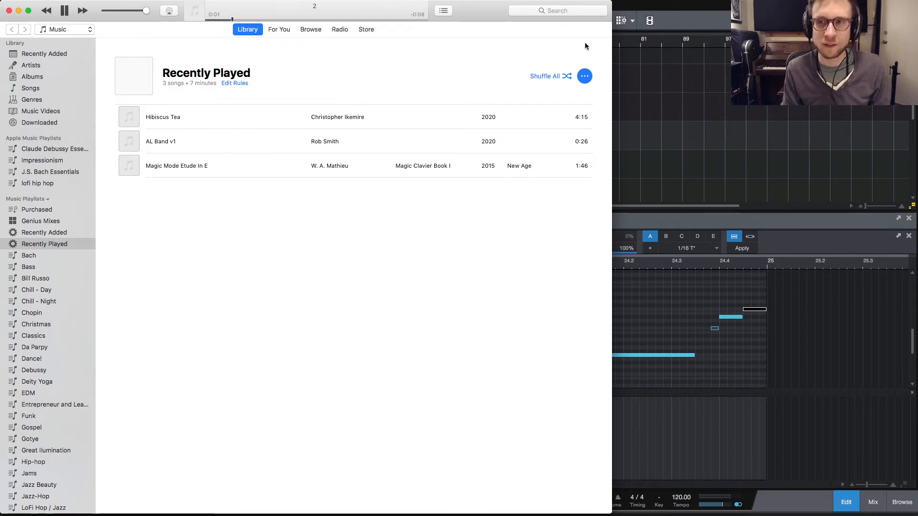
# Step: Return to Studio One and play the arrangement from bar 4 through bar 26 to review the intro with the new SizzleBass clip
pyautogui.click(705, 24)
pyautogui.scroll(4, 305, 109)
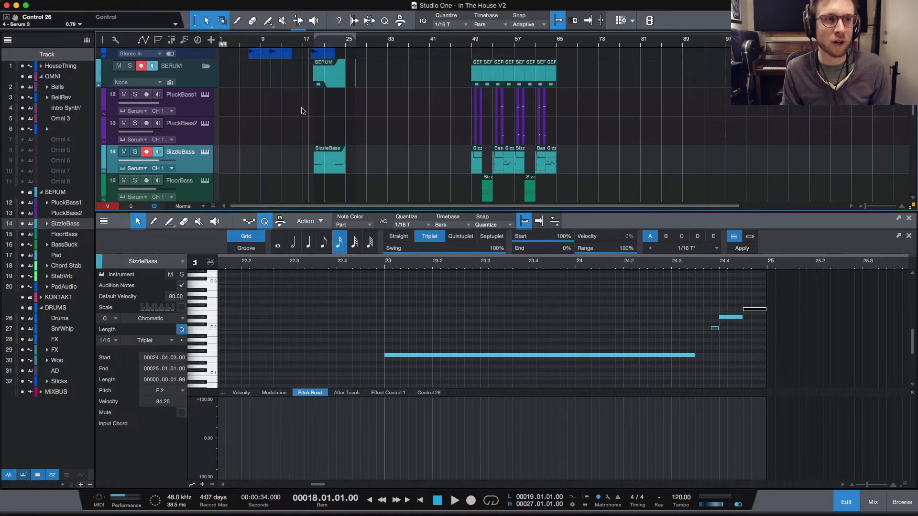
pyautogui.click(234, 46)
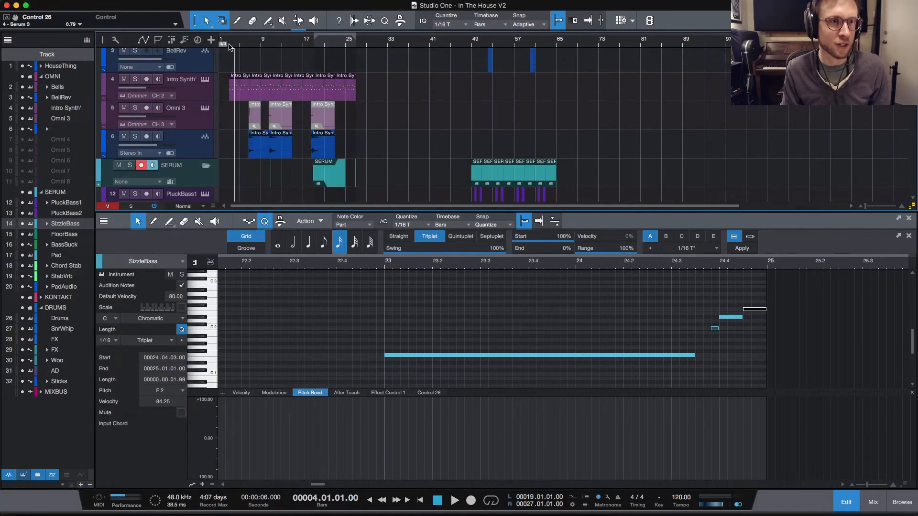
pyautogui.press('space')
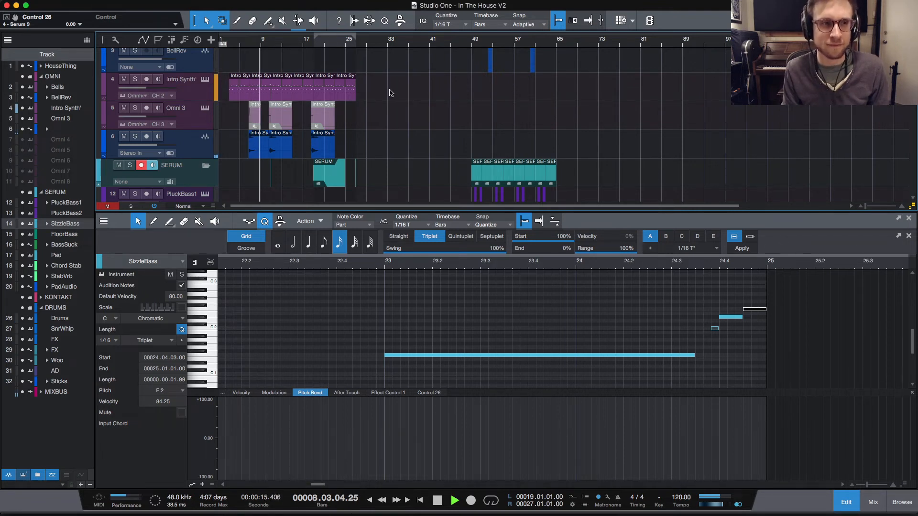
pyautogui.scroll(-5, 392, 98)
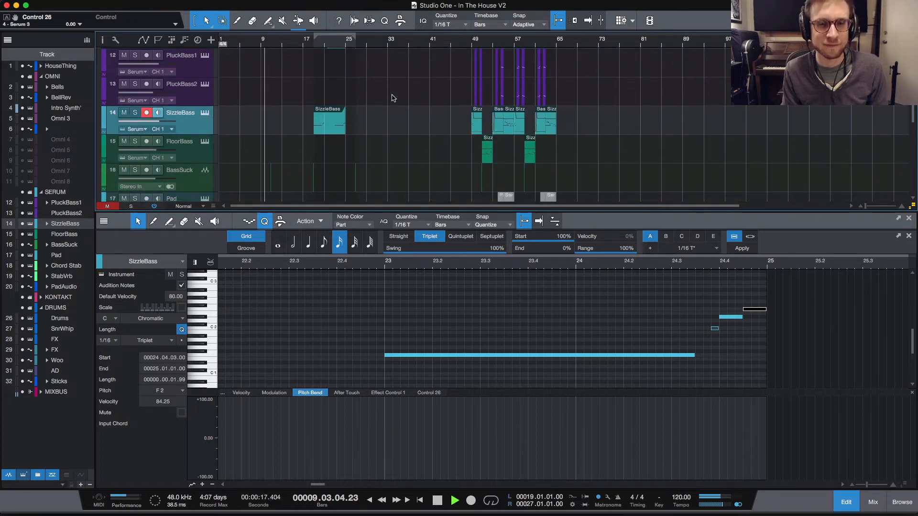
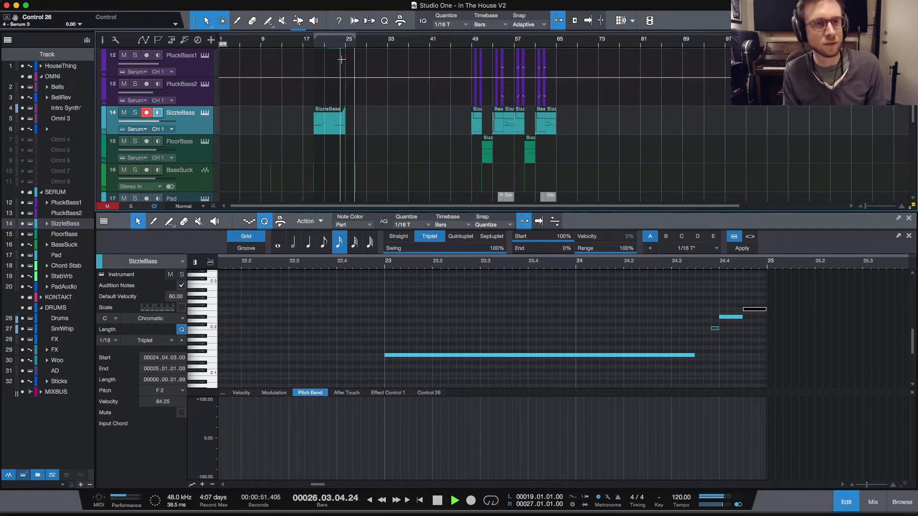
pyautogui.press('space')
# Step: Play from bar 18 while examining the SizzleBass and BassSuck clips closely around bar 19
pyautogui.click(308, 47)
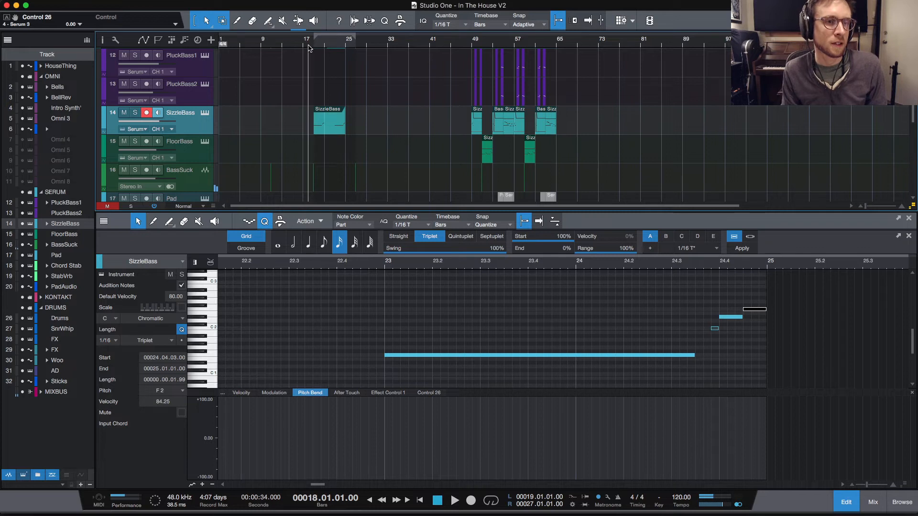
pyautogui.press('e')
pyautogui.press('e')
pyautogui.press('e')
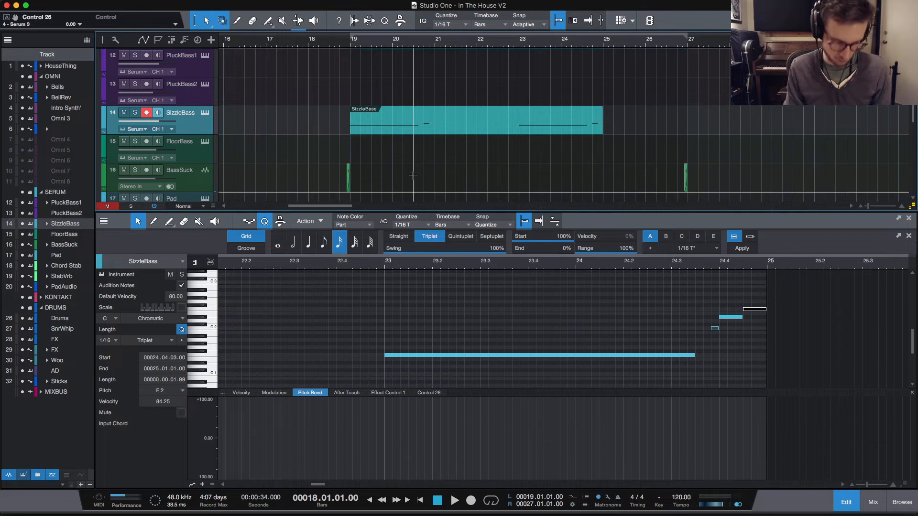
pyautogui.press('e')
pyautogui.press('space')
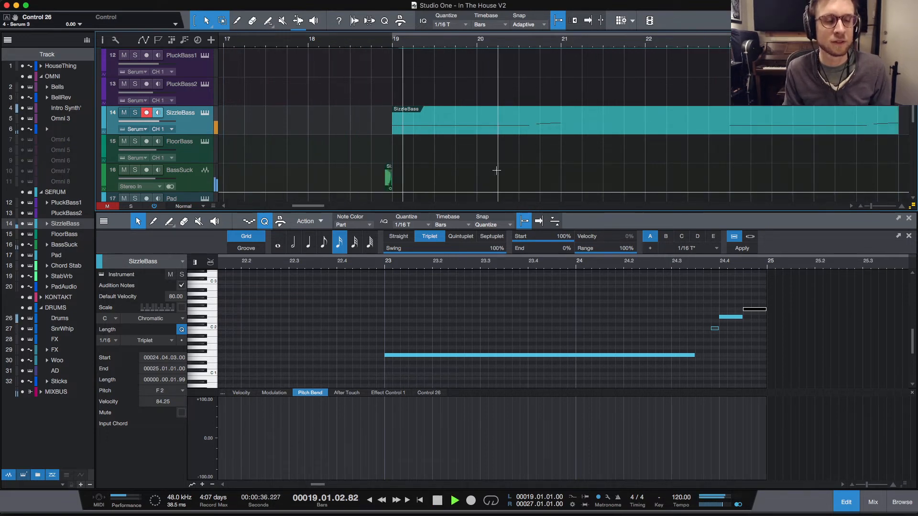
# Step: Move the SizzleBass clip from bar 19 to bar 33 and play the section from bar 18 without it
pyautogui.press('space')
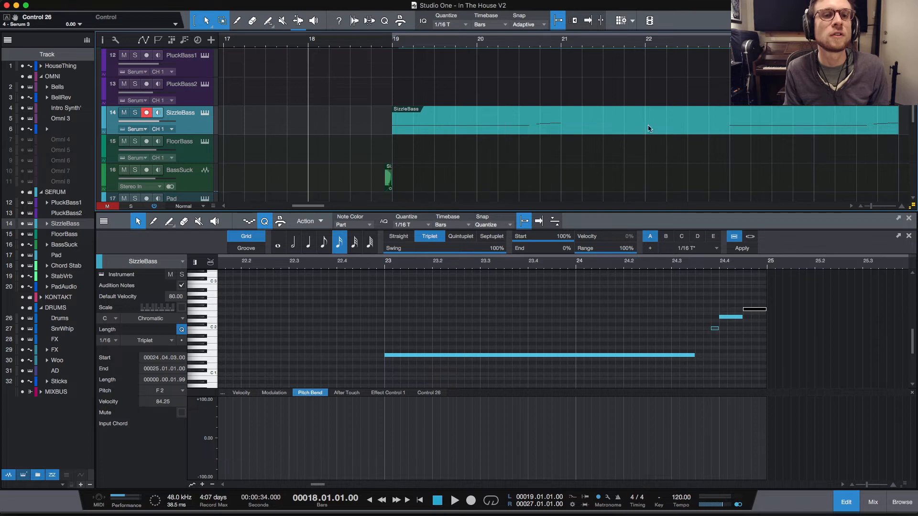
pyautogui.hscroll(4, 761, 125)
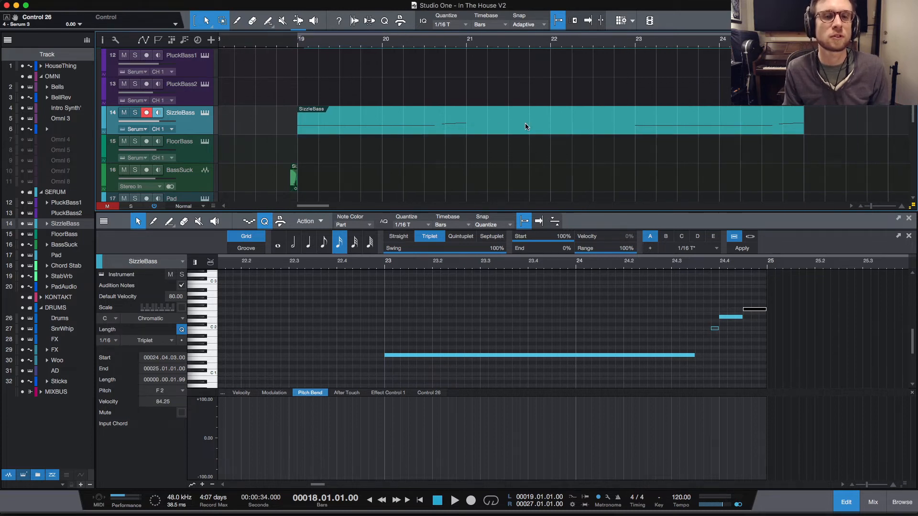
pyautogui.press('w')
pyautogui.press('w')
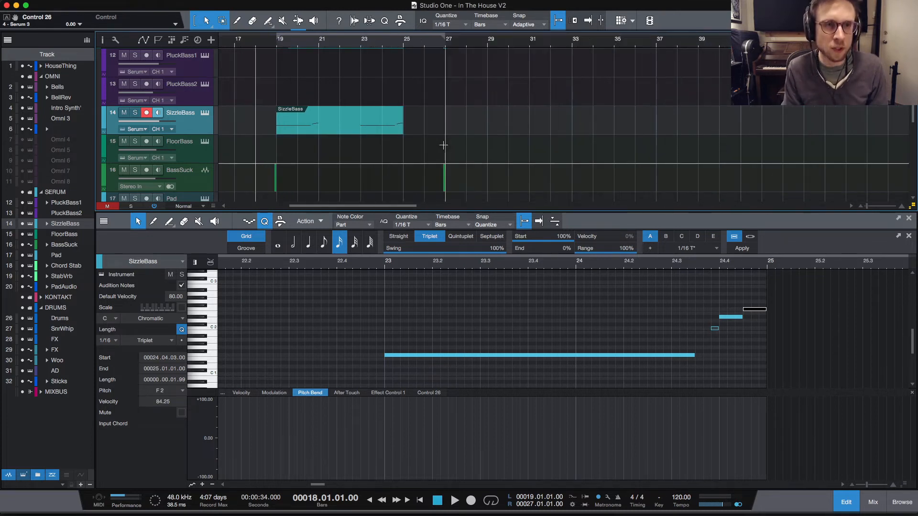
pyautogui.moveTo(301, 133); pyautogui.dragTo(596, 125)
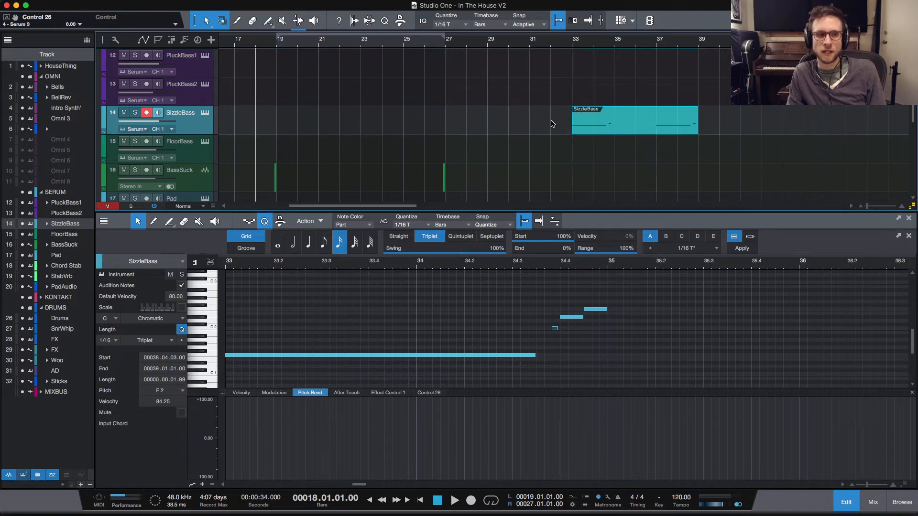
pyautogui.press('space')
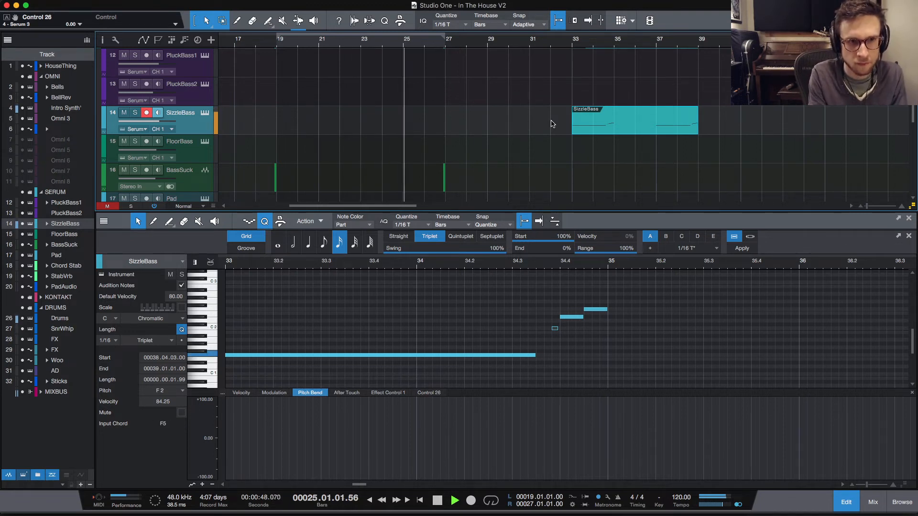
pyautogui.press('space')
# Step: Audition the FloorBass and PluckBass1 instruments in turn against playback from bar 18
pyautogui.click(203, 161)
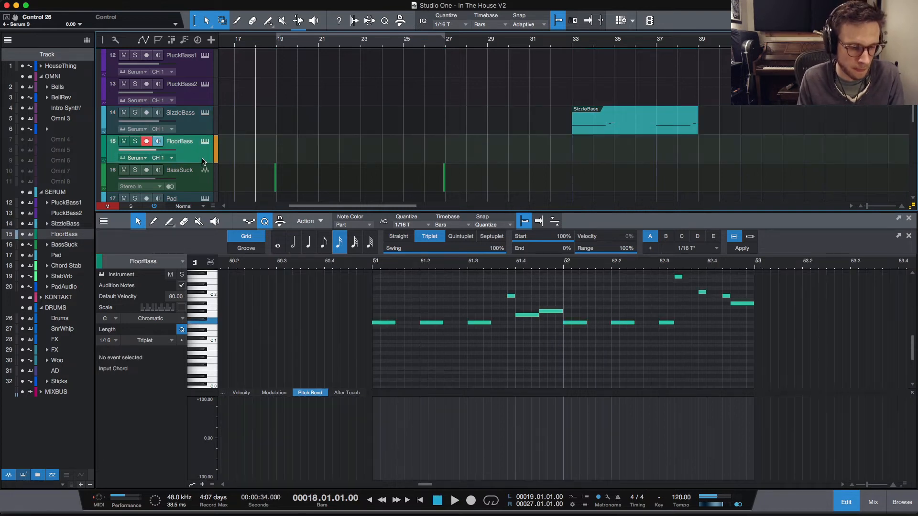
pyautogui.press('space')
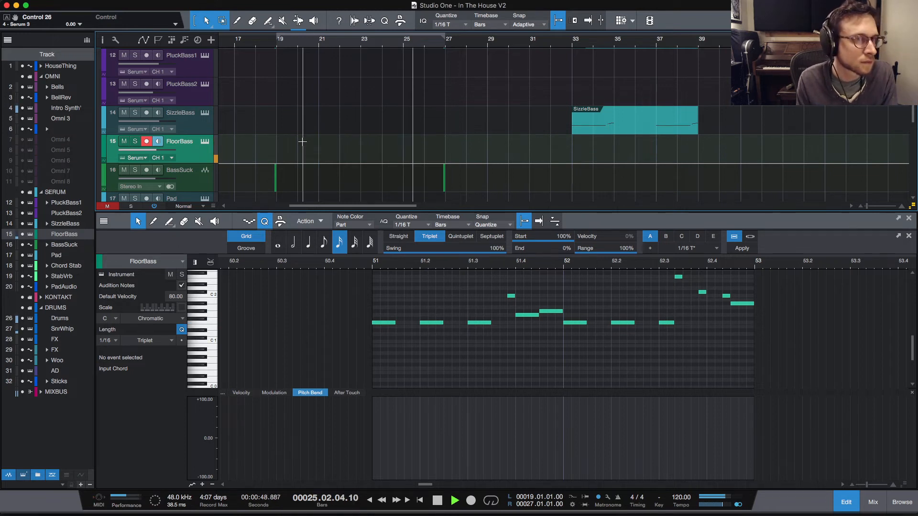
pyautogui.press('space')
pyautogui.click(196, 129)
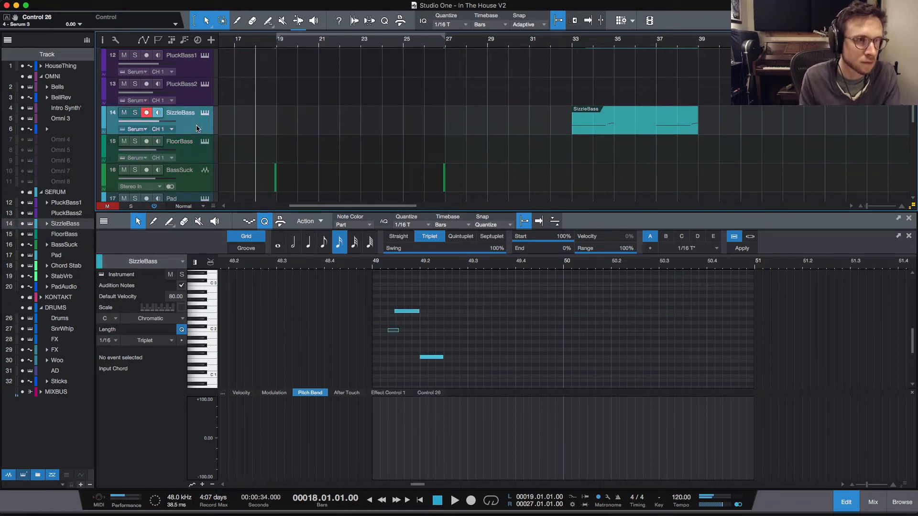
pyautogui.click(198, 67)
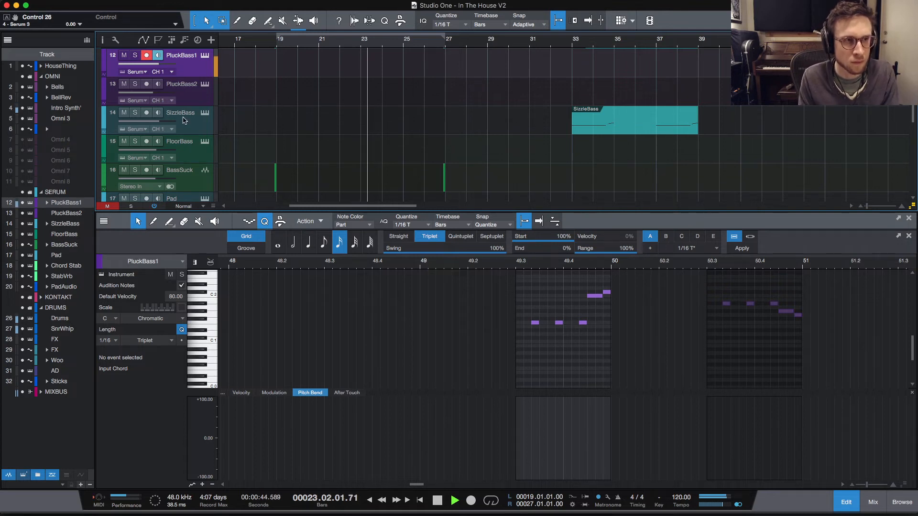
pyautogui.press('space')
# Step: Compare the FloorBass, SizzleBass and PluckBass1 sounds, then rehearse a FloorBass part over playback from bar 18
pyautogui.click(200, 152)
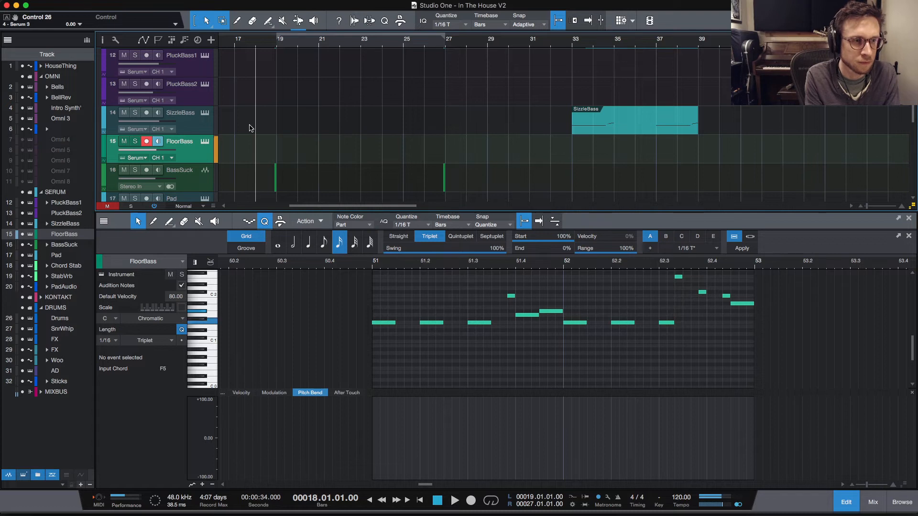
pyautogui.press('space')
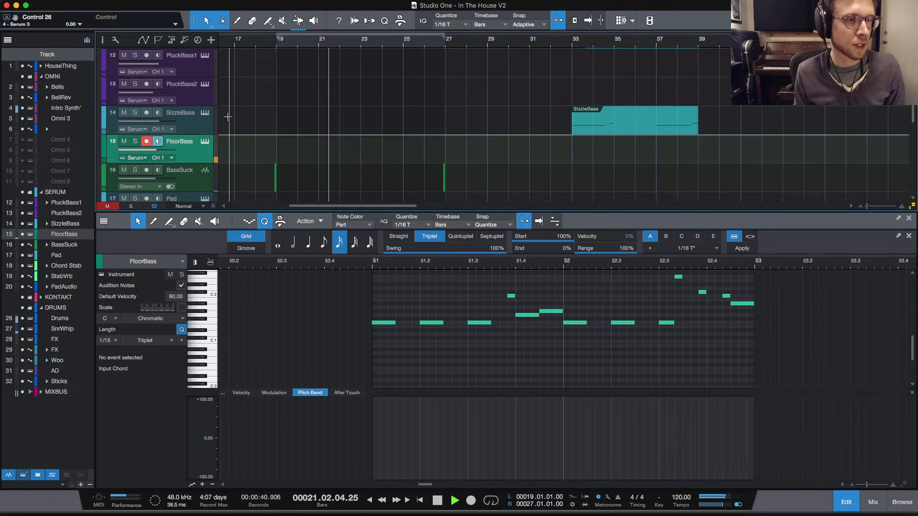
pyautogui.press('space')
pyautogui.click(192, 131)
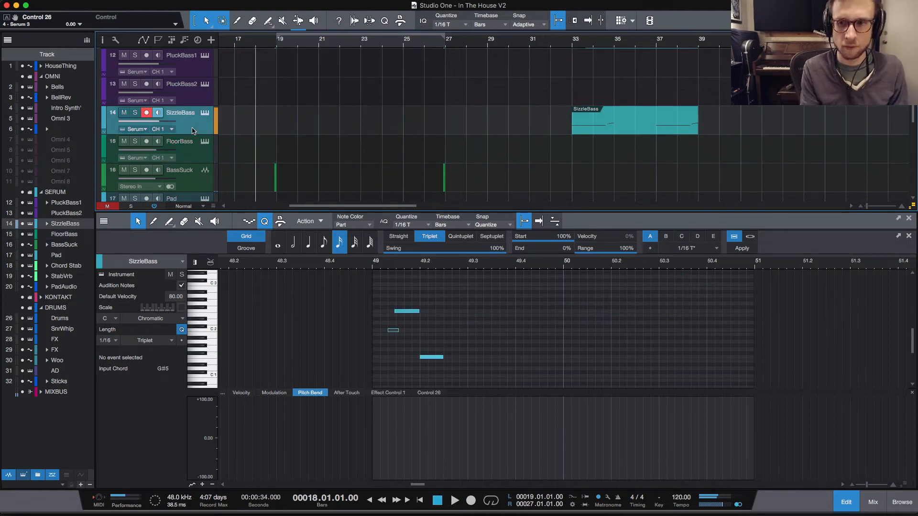
pyautogui.click(201, 73)
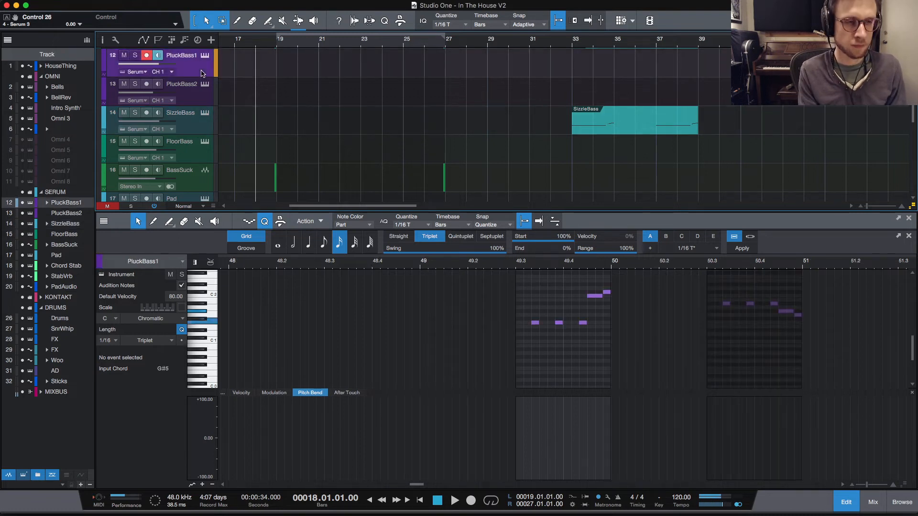
pyautogui.click(202, 153)
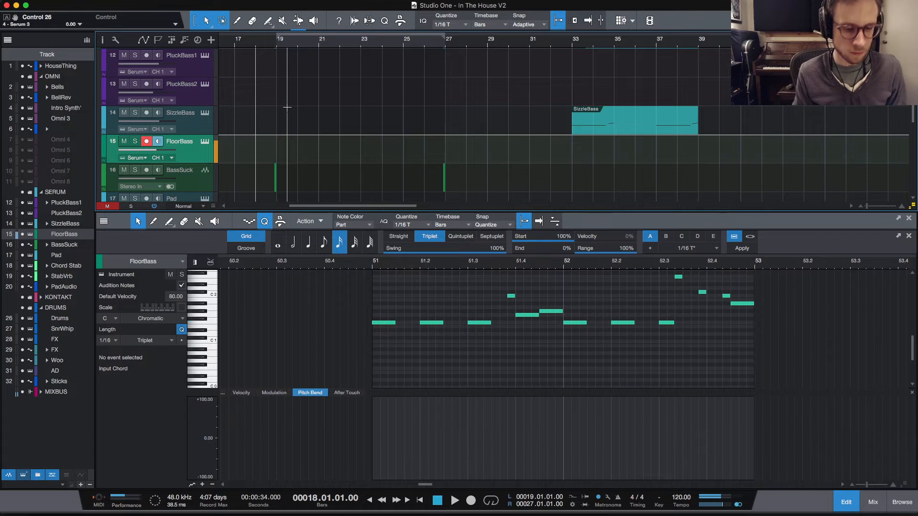
pyautogui.press('space')
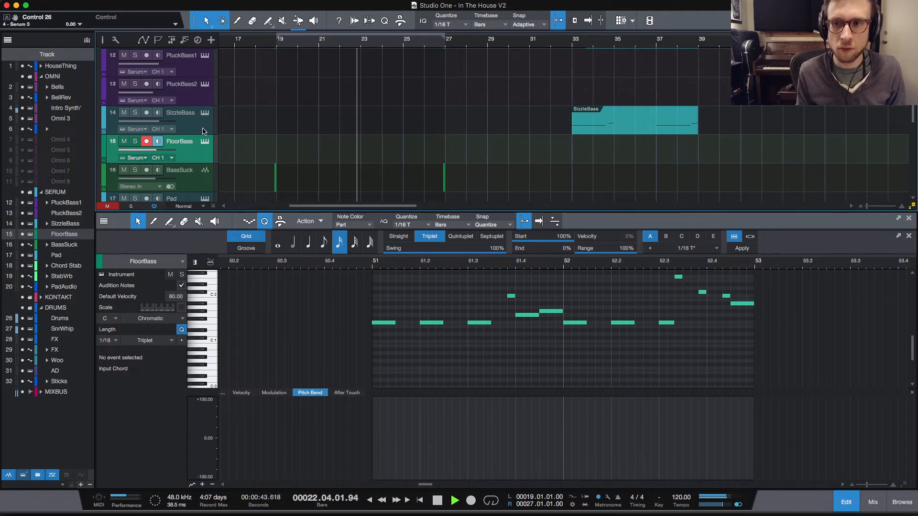
pyautogui.press('space')
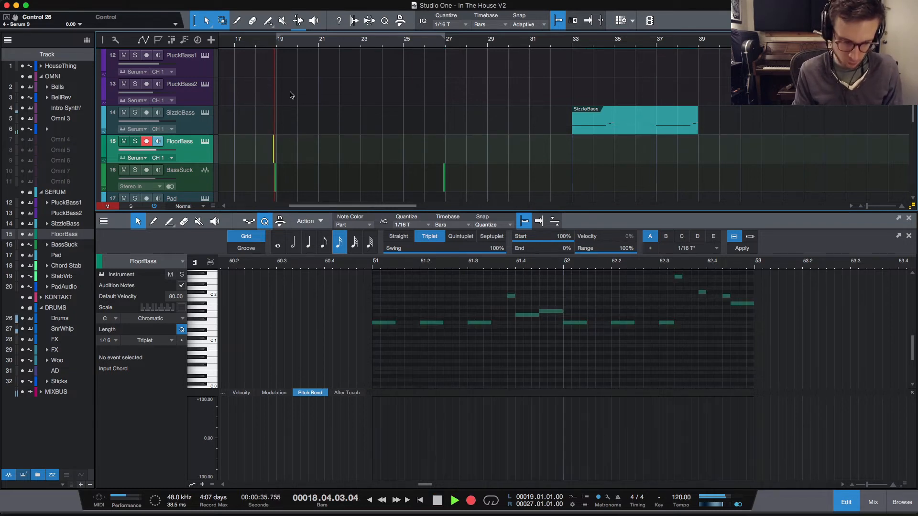
# Step: Record a low F note on the FloorBass track around bar 19 and quantize it to the bar's start
pyautogui.press('space')
pyautogui.press('space')
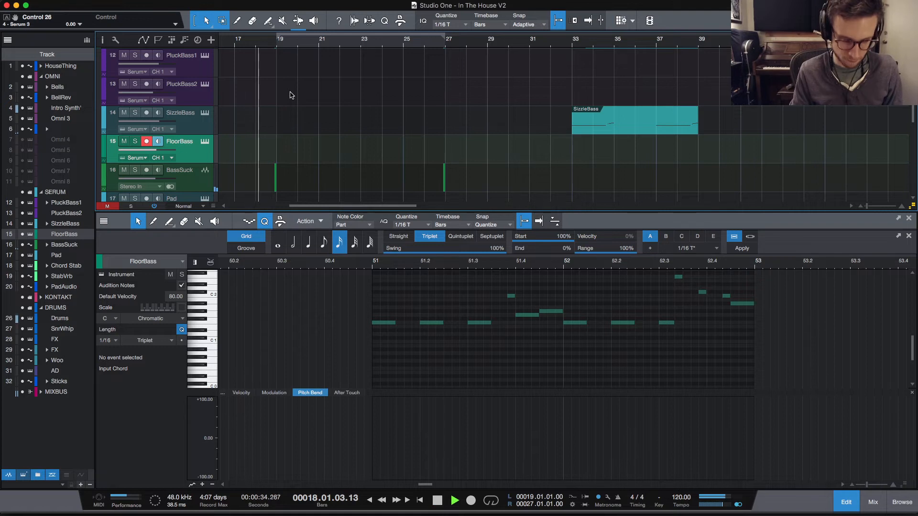
pyautogui.press('KP_Multiply')
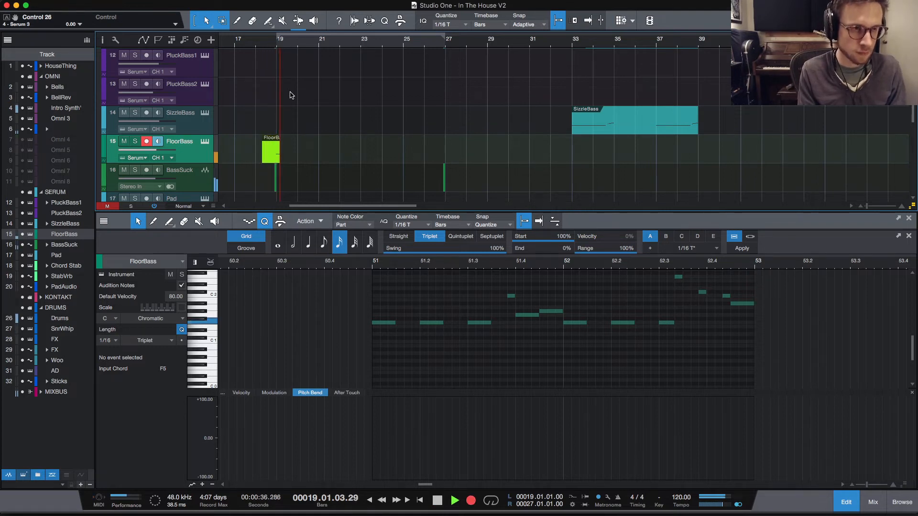
pyautogui.press('space')
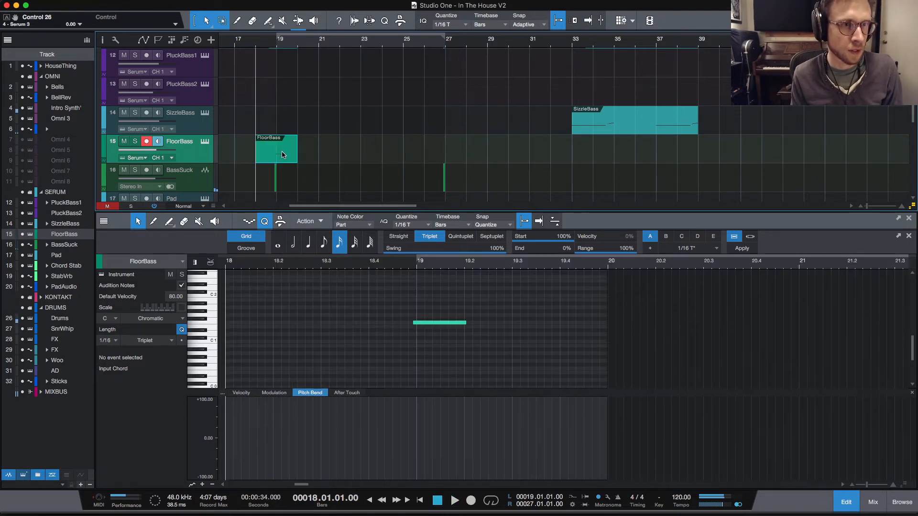
pyautogui.moveTo(391, 300); pyautogui.dragTo(515, 352)
pyautogui.click(460, 329)
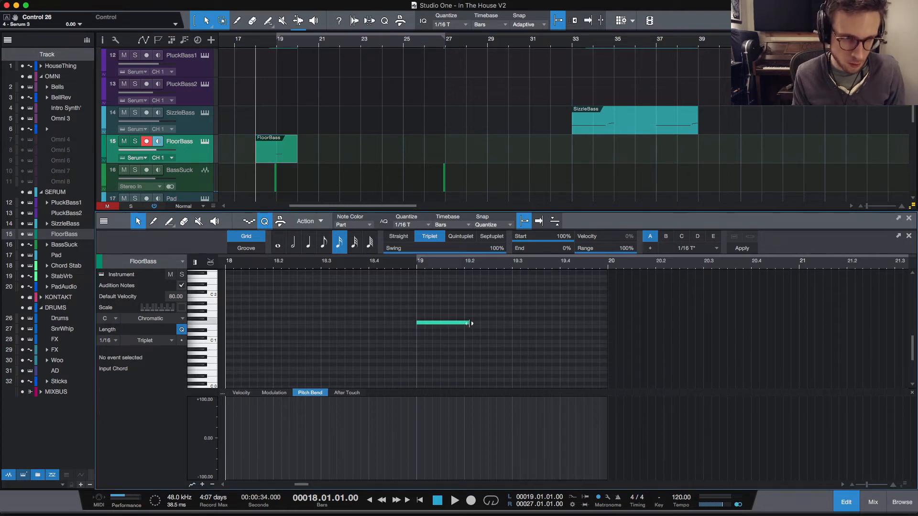
# Step: Shorten the FloorBass note to end at 19.2 and trim the clip's start to bar 19
pyautogui.moveTo(471, 323); pyautogui.dragTo(464, 323)
pyautogui.press('space')
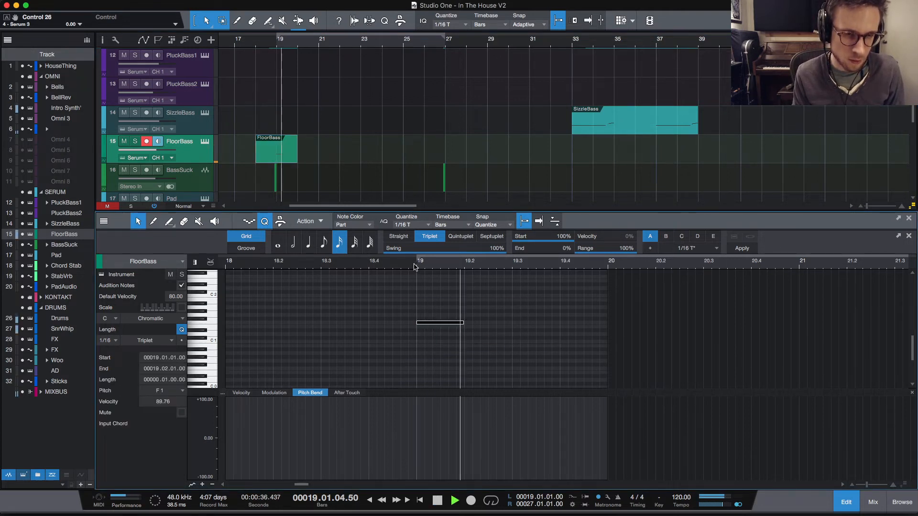
pyautogui.press('space')
pyautogui.moveTo(257, 158); pyautogui.dragTo(275, 158)
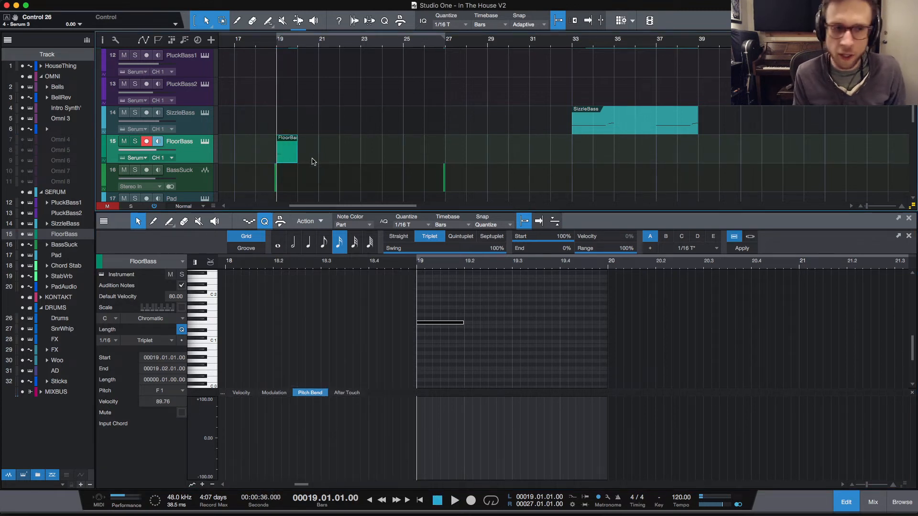
# Step: Record a short bass fill on the PluckBass1 track and trim its clip to bar 22
pyautogui.scroll(1, 196, 93)
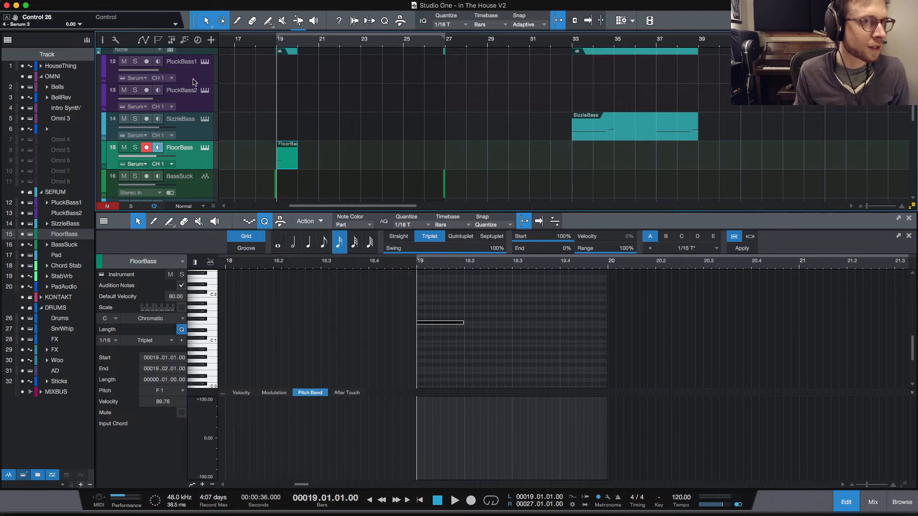
pyautogui.click(211, 76)
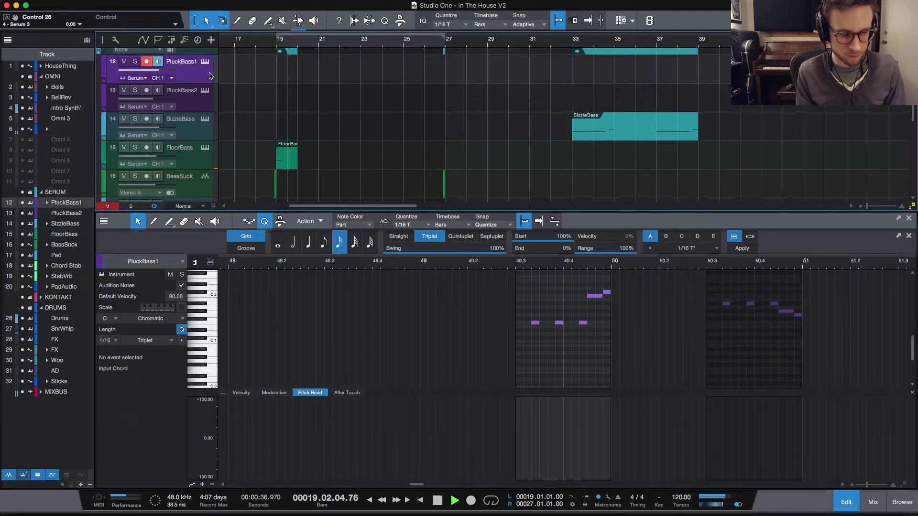
pyautogui.press('KP_Multiply')
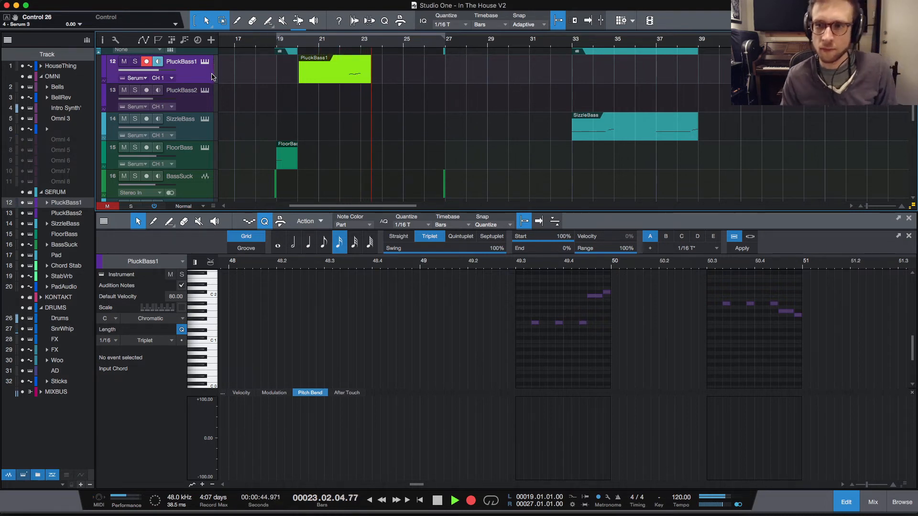
pyautogui.press('space')
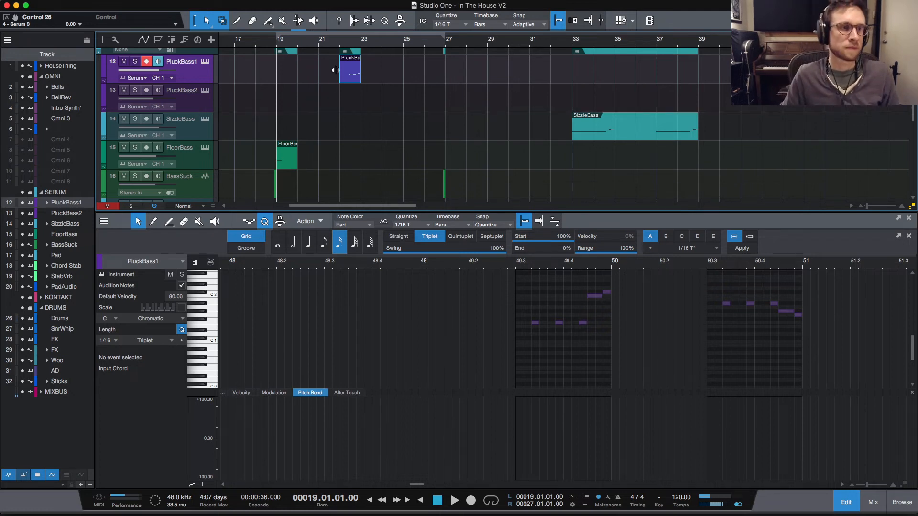
# Step: Quantize the PluckBass1 notes in bar 22, extend the first short note to 22.3, and play the fill
pyautogui.click(355, 80)
pyautogui.press('super+a')
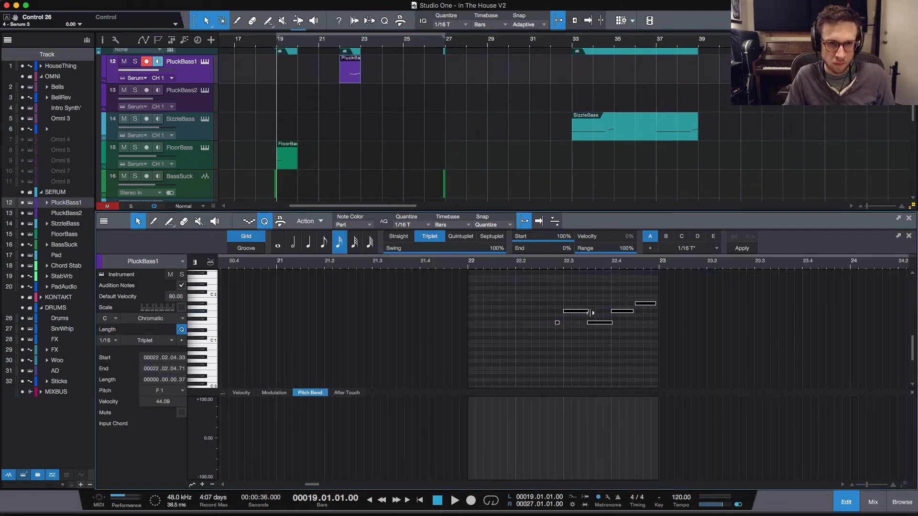
pyautogui.click(576, 295)
pyautogui.moveTo(559, 323); pyautogui.dragTo(562, 323)
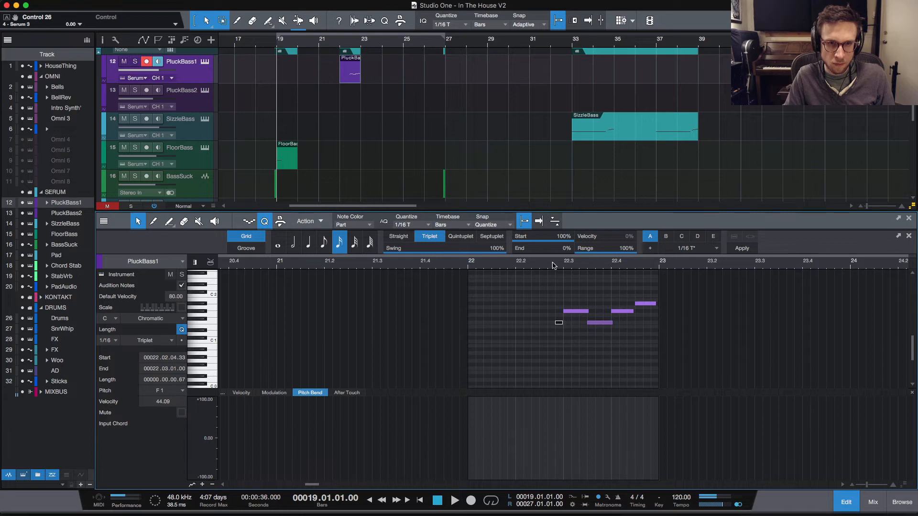
pyautogui.click(550, 264)
pyautogui.press('space')
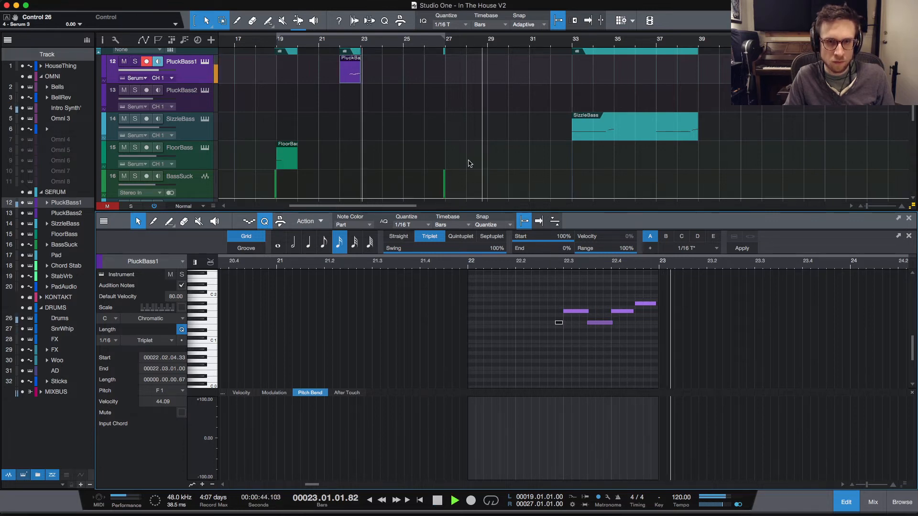
pyautogui.press('space')
# Step: Adjust the ends of the four longer PluckBass1 notes in bar 22 so each lasts two sixteenths
pyautogui.moveTo(658, 304); pyautogui.dragTo(659, 305)
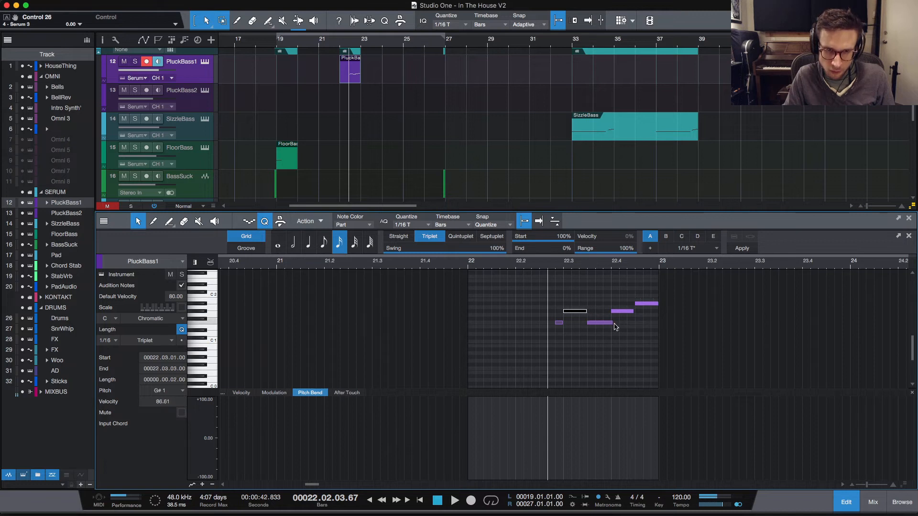
pyautogui.moveTo(612, 323); pyautogui.dragTo(611, 322)
pyautogui.click(633, 311)
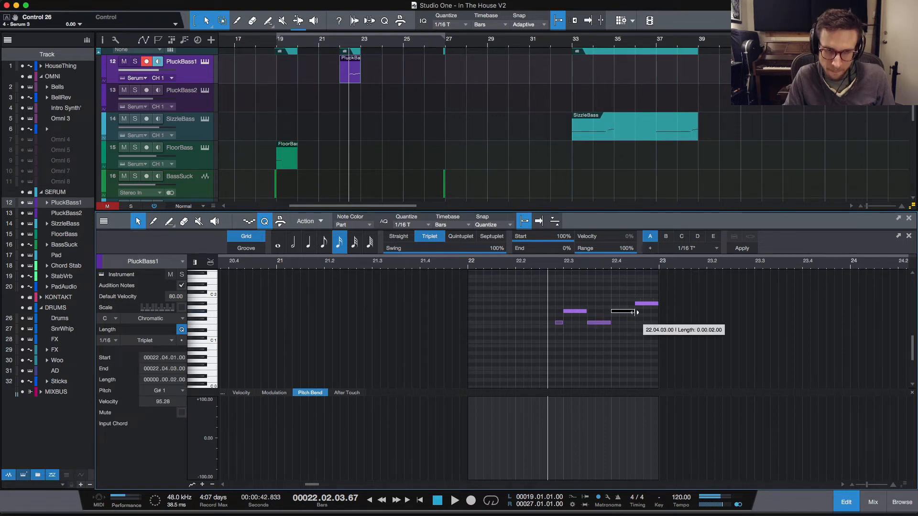
# Step: Copy the bar 22 PluckBass1 clip to the PluckBass2 track and audition the layered fill
pyautogui.moveTo(351, 72); pyautogui.dragTo(352, 99)
pyautogui.press('space')
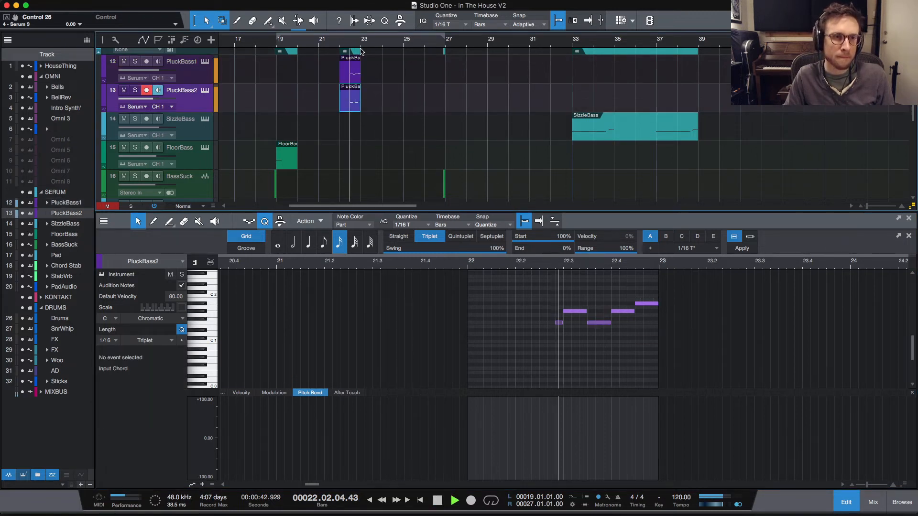
pyautogui.press('space')
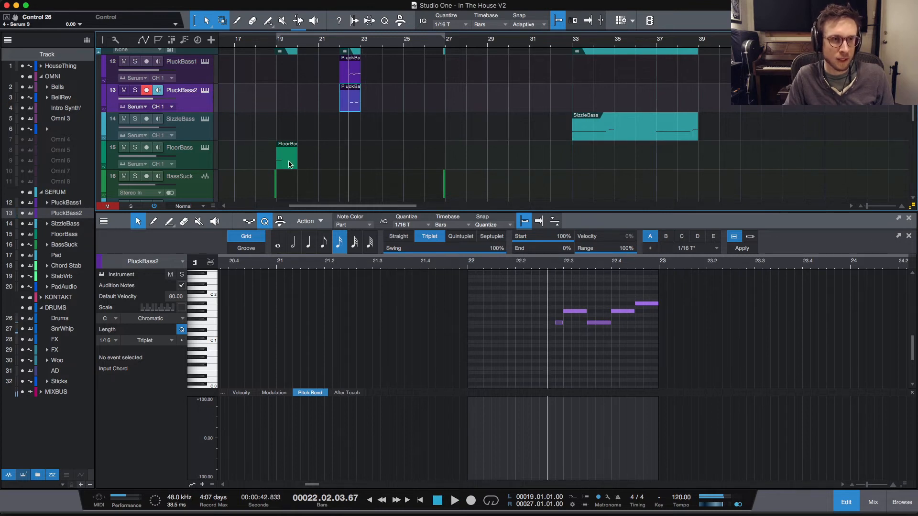
# Step: Copy the FloorBass clip from bar 19 to bar 23 and play the arrangement from bar 17
pyautogui.moveTo(292, 161); pyautogui.dragTo(376, 162)
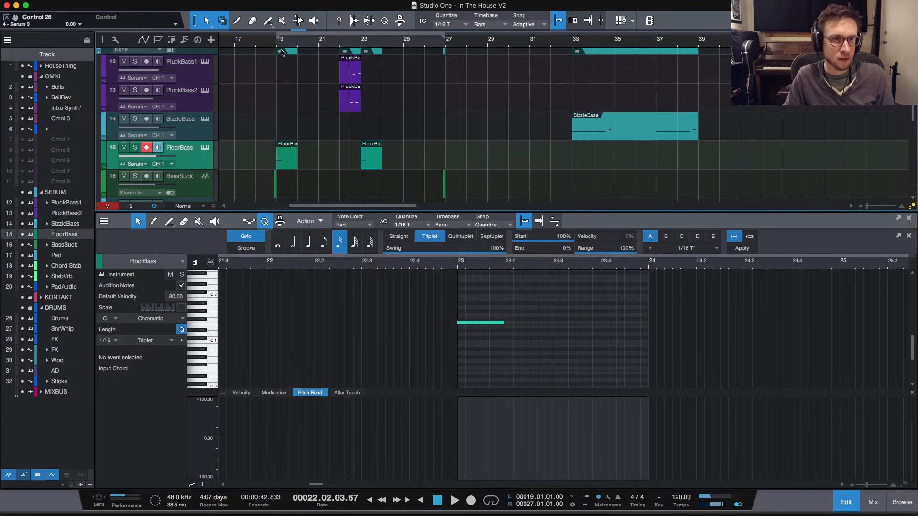
pyautogui.click(237, 45)
pyautogui.press('space')
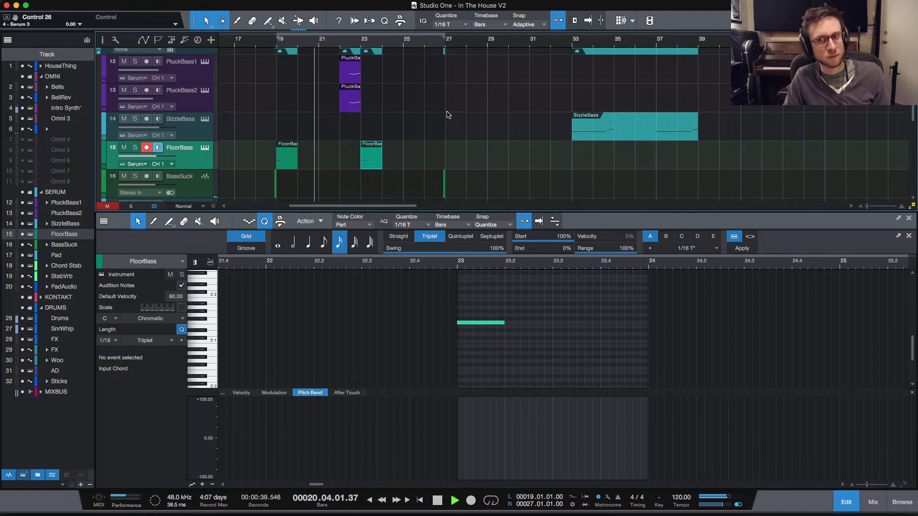
# Step: Play the intro from its opening bars and review the Omni and Serum tracks up to bar 21
pyautogui.hscroll(-10, 447, 115)
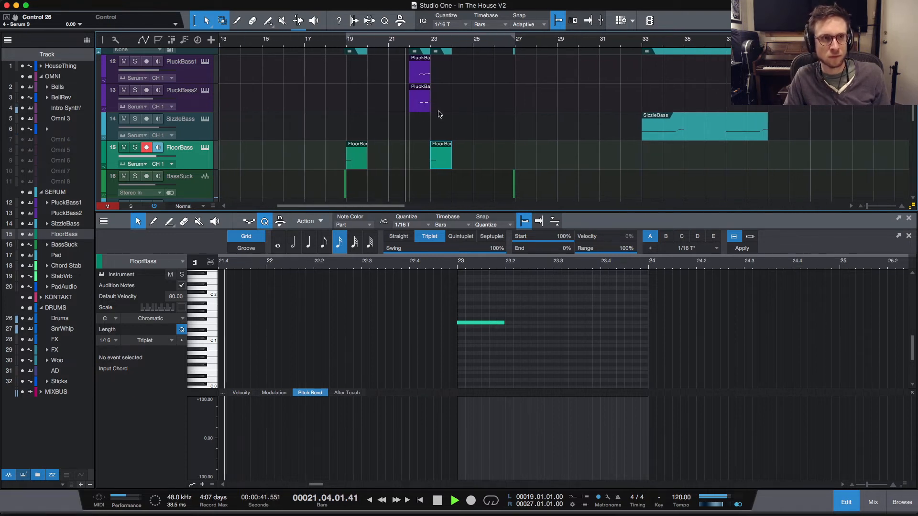
pyautogui.scroll(5, 440, 115)
pyautogui.scroll(-5, 440, 114)
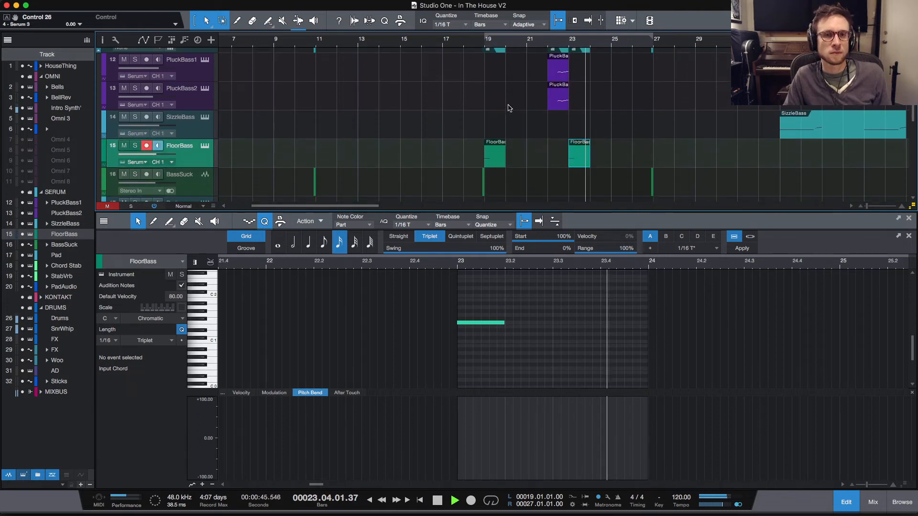
pyautogui.press('space')
pyautogui.hscroll(-5, 371, 84)
pyautogui.scroll(7, 371, 83)
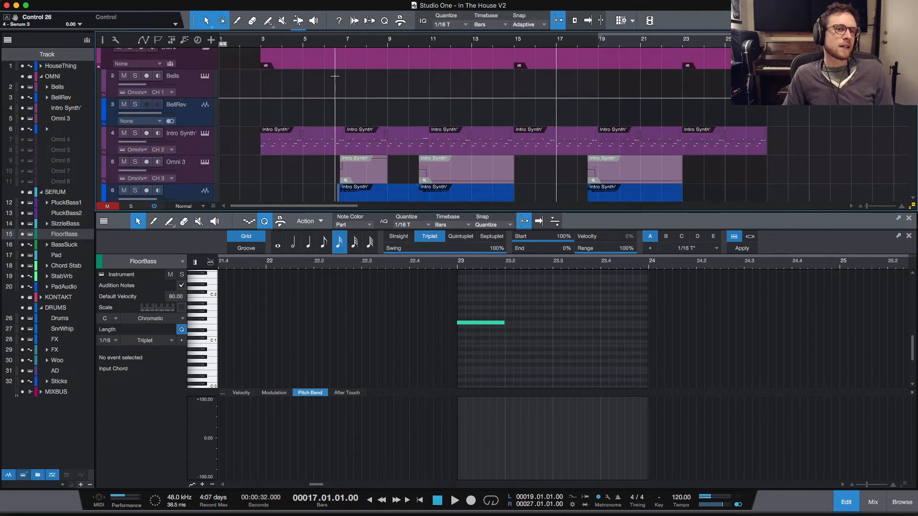
pyautogui.press('space')
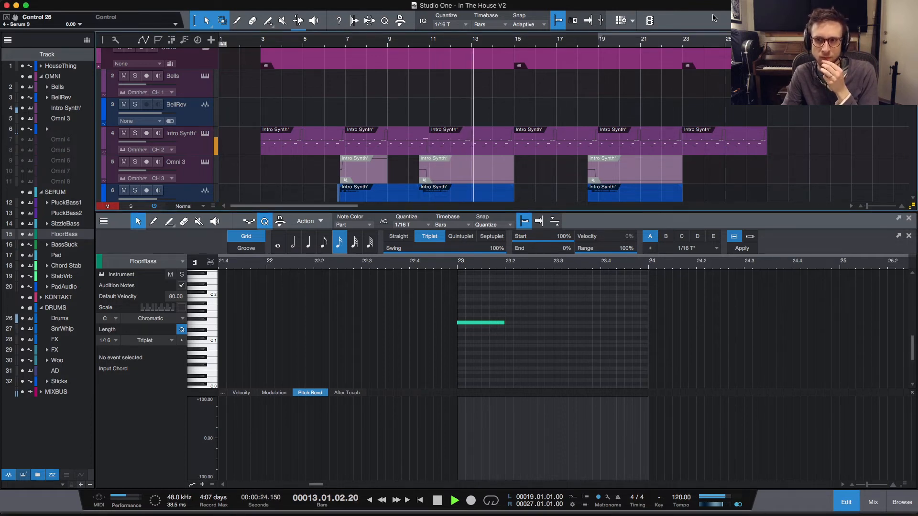
pyautogui.scroll(-5, 502, 124)
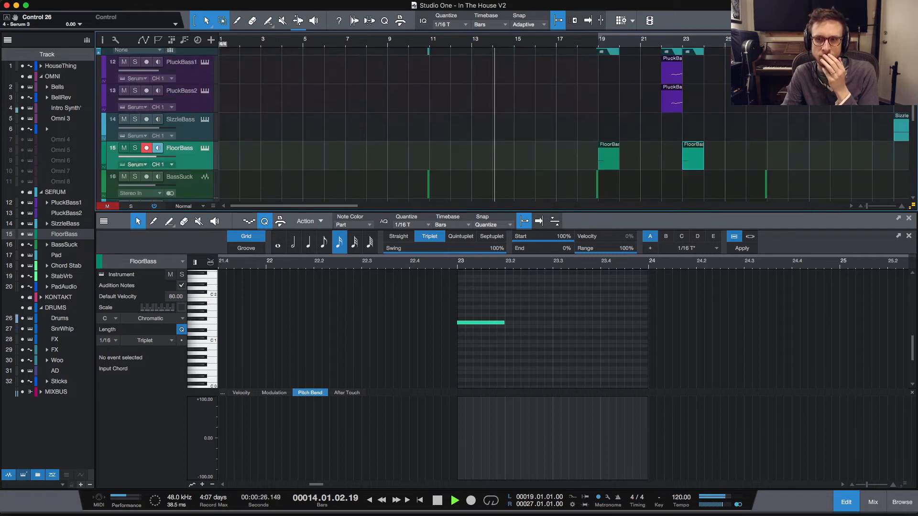
pyautogui.scroll(4, 758, 108)
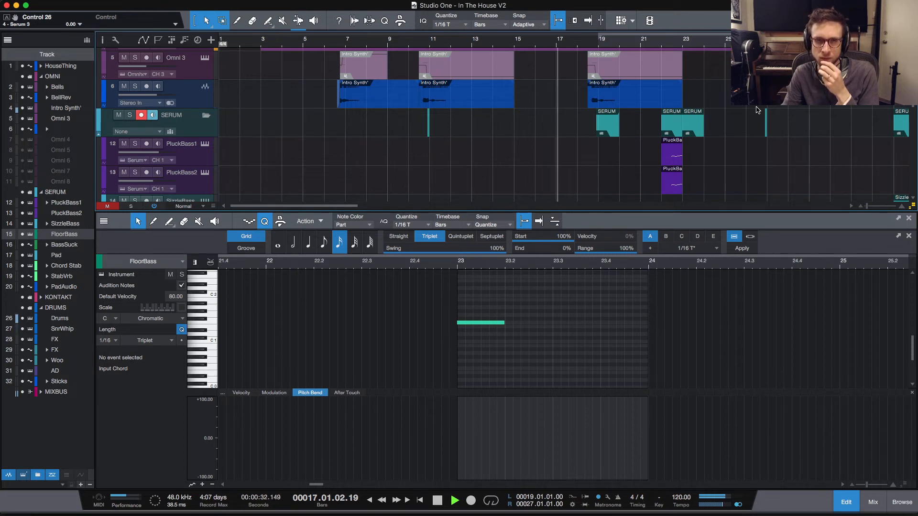
pyautogui.scroll(-3, 758, 110)
pyautogui.scroll(-2, 757, 109)
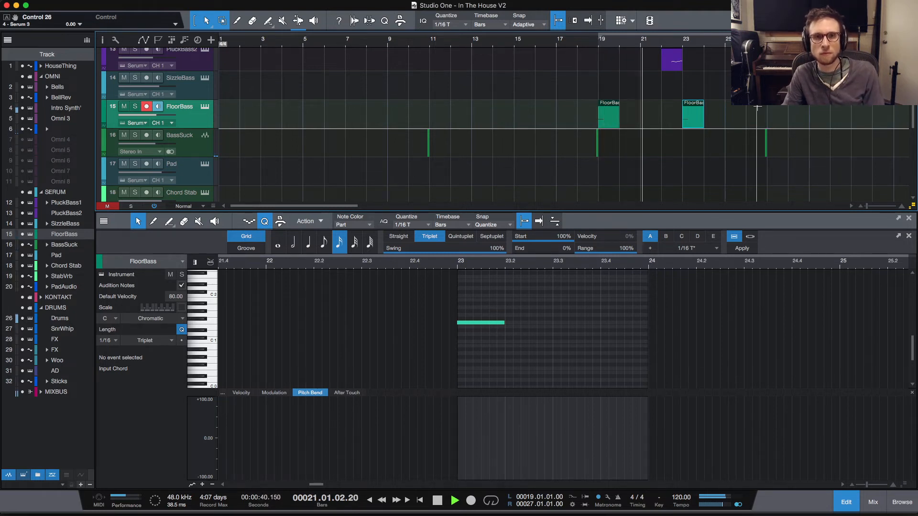
# Step: Play from bar 18.3 with the bar 19 FloorBass clip open in the note editor
pyautogui.click(585, 44)
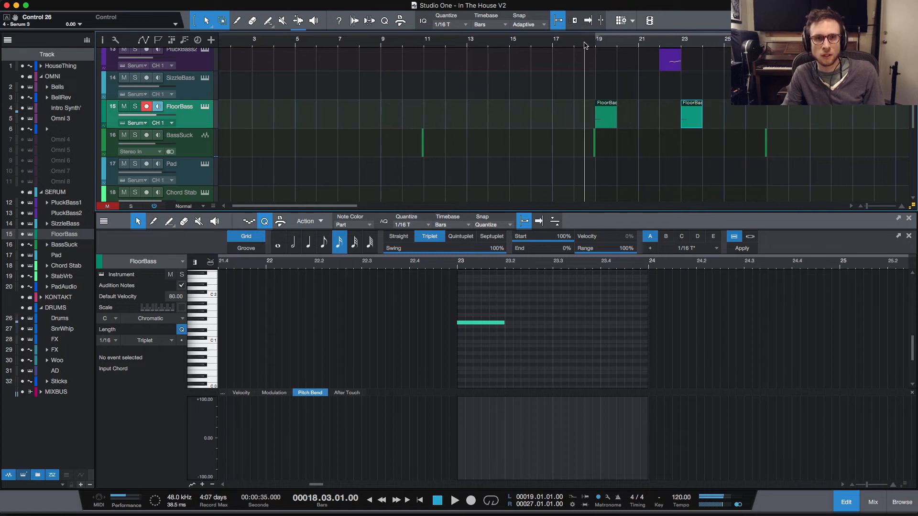
pyautogui.click(604, 127)
pyautogui.press('space')
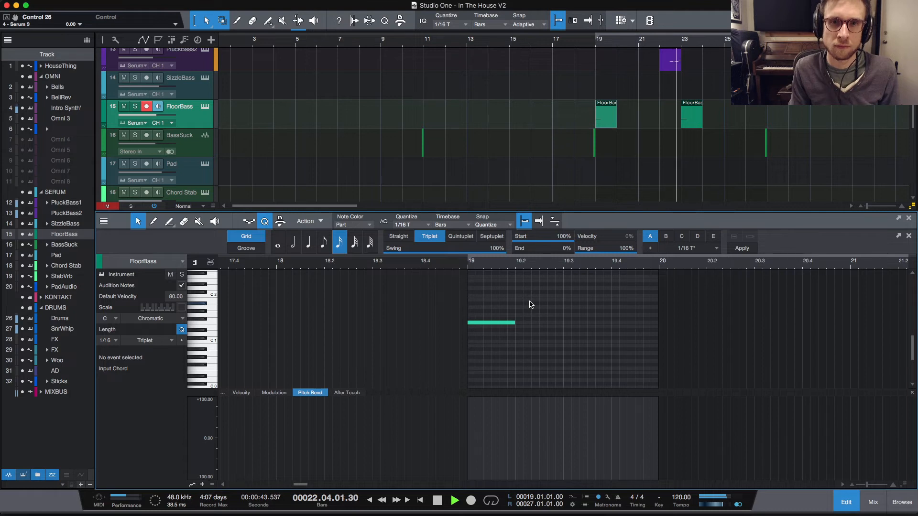
# Step: Delete the PluckBass2 clip in bar 22 and try recording a new part on that track
pyautogui.press('space')
pyautogui.click(654, 71)
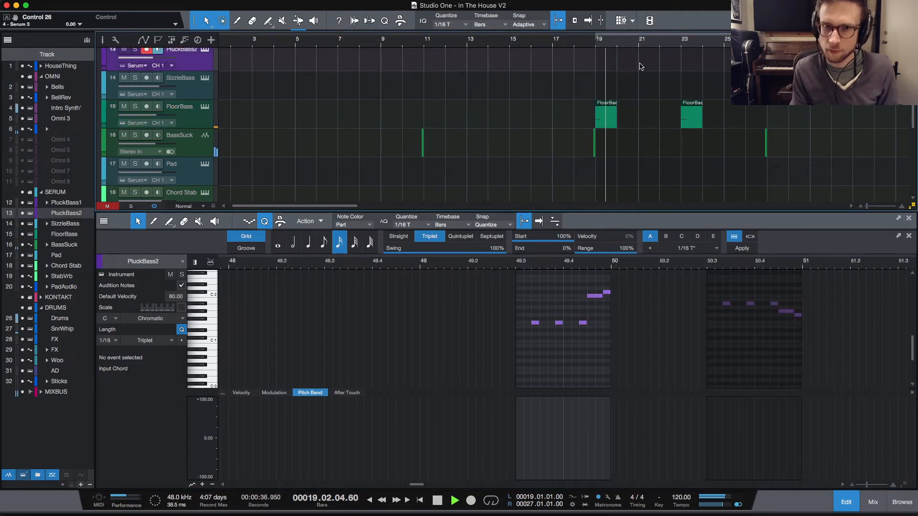
pyautogui.press('KP_Multiply')
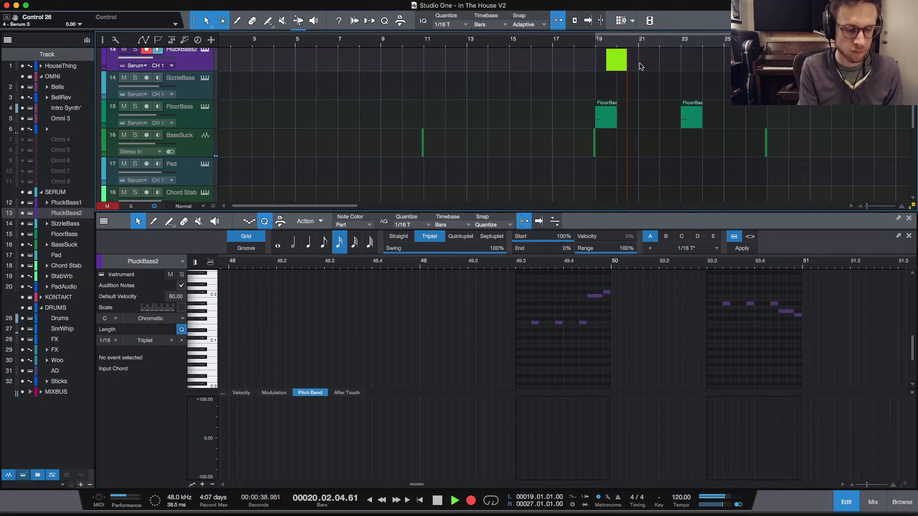
pyautogui.press('space')
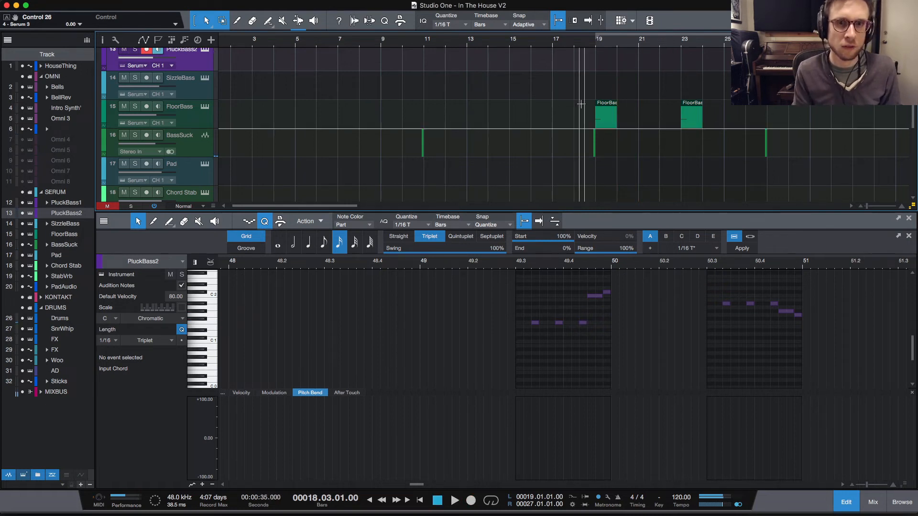
# Step: Record a rising three-note FloorBass fill at the end of bar 20, starting playback from bar 18.3
pyautogui.click(581, 104)
pyautogui.press('space')
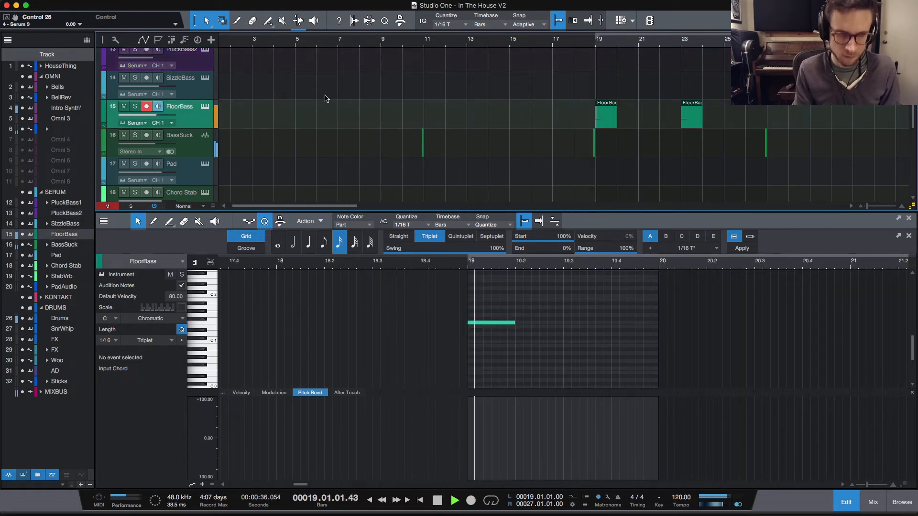
pyautogui.press('KP_Multiply')
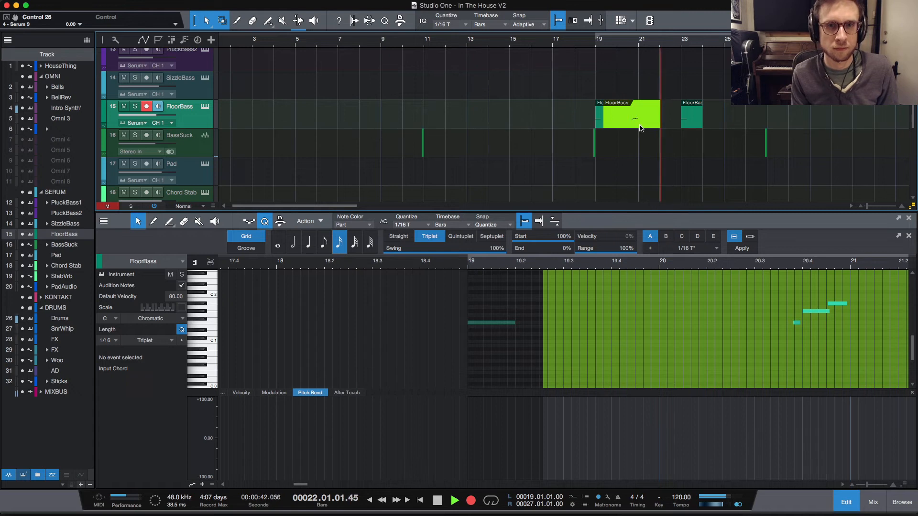
pyautogui.press('space')
# Step: Quantize the bar 20 FloorBass notes, set their ends to 20.4.1, 20.4.3 and bar 21, and play the fill
pyautogui.moveTo(751, 287); pyautogui.dragTo(883, 352)
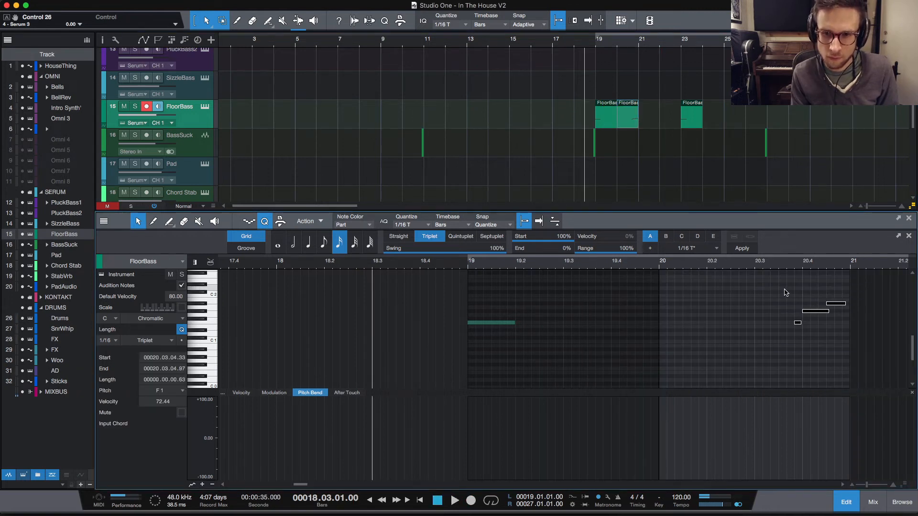
pyautogui.click(837, 294)
pyautogui.moveTo(844, 305); pyautogui.dragTo(829, 313)
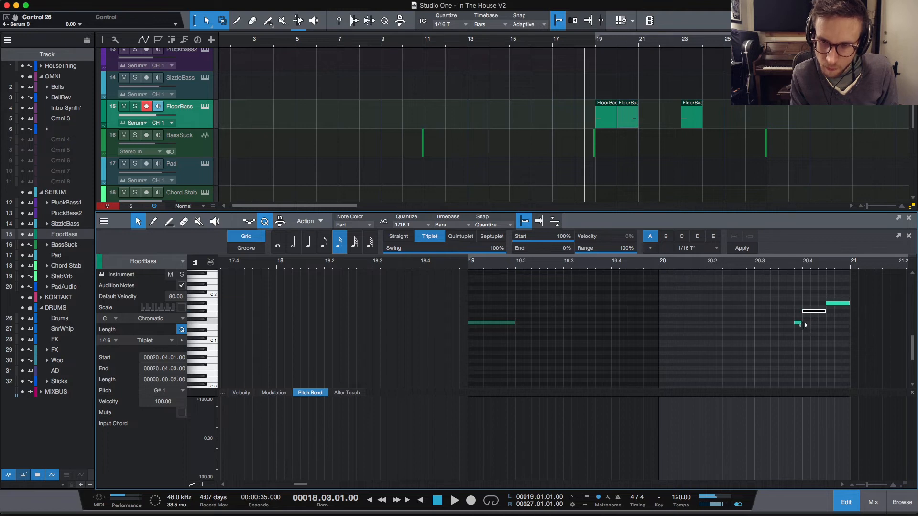
pyautogui.click(805, 326)
pyautogui.press('space')
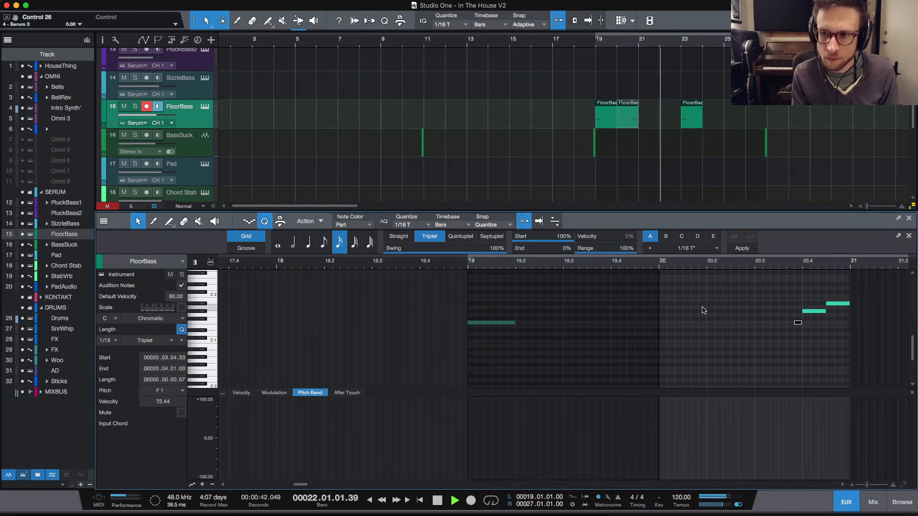
pyautogui.press('space')
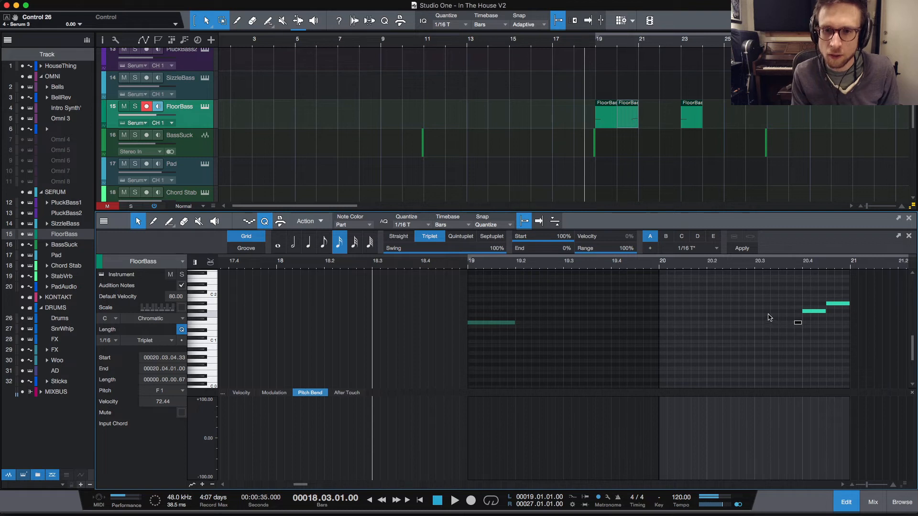
# Step: Move the short F1 note in bar 20 two sixteenths earlier, extend the G#1 note's start to 20.3.4.33, and audition
pyautogui.click(784, 333)
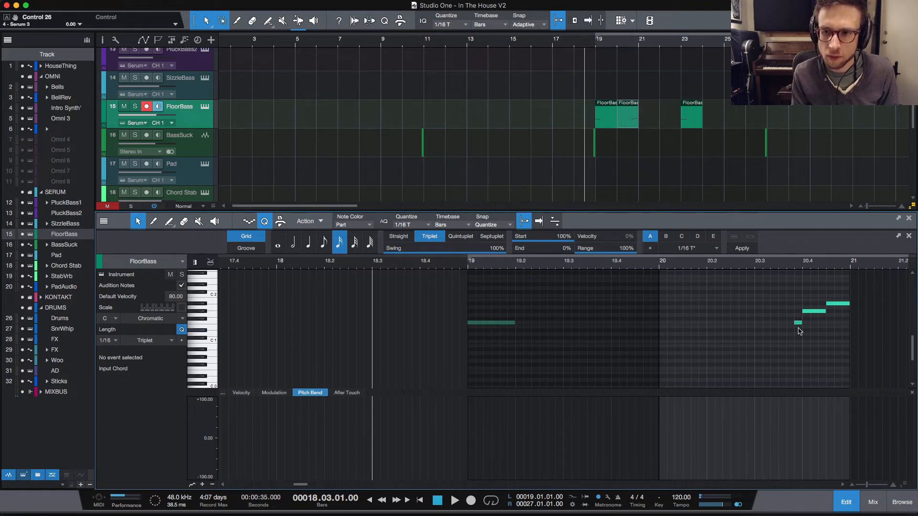
pyautogui.click(798, 324)
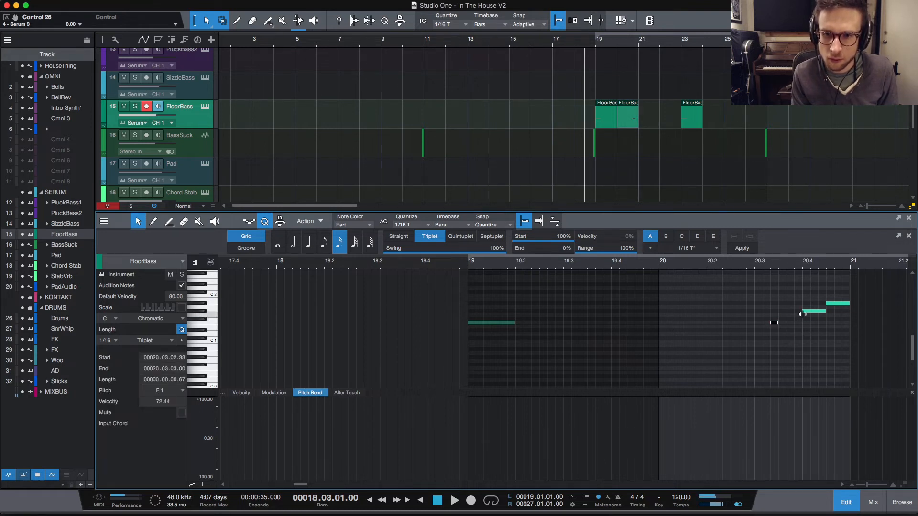
pyautogui.moveTo(802, 314); pyautogui.dragTo(795, 314)
pyautogui.press('space')
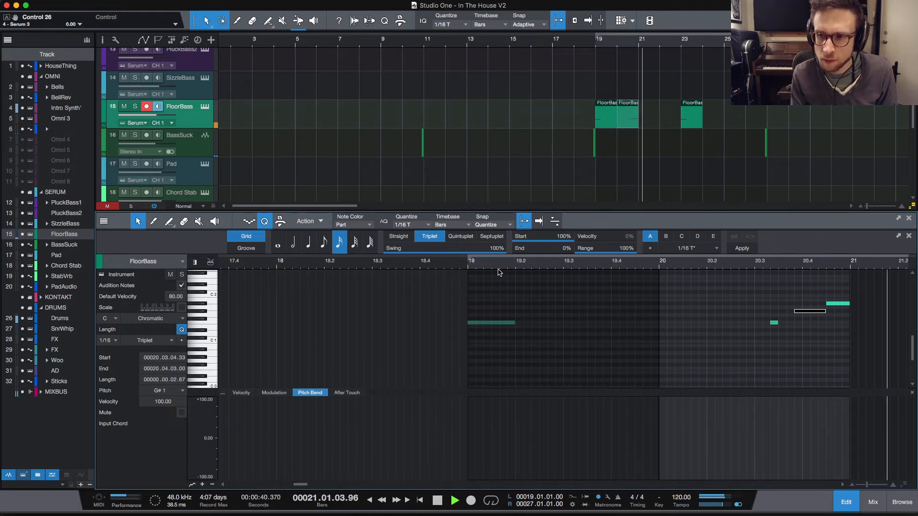
pyautogui.press('space')
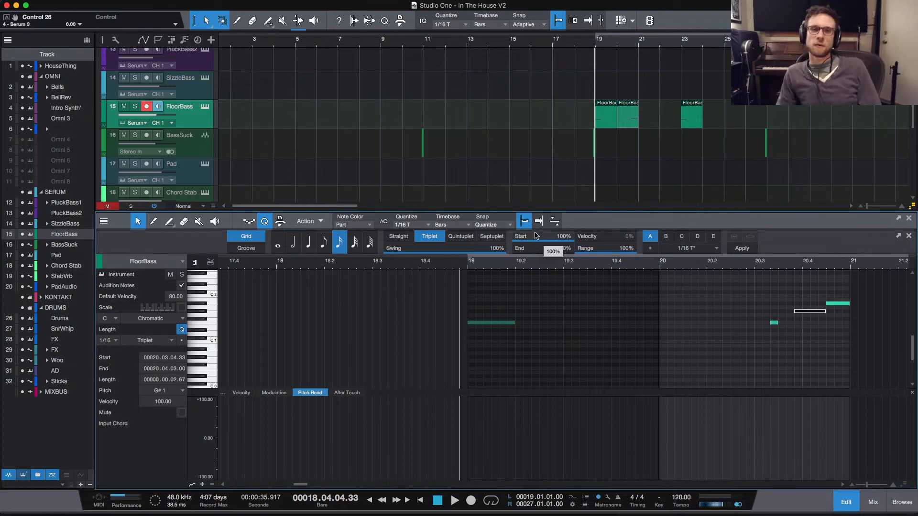
# Step: Play the arrangement from bar 18 to check the FloorBass fill against the bar 22 pluck fill
pyautogui.click(574, 48)
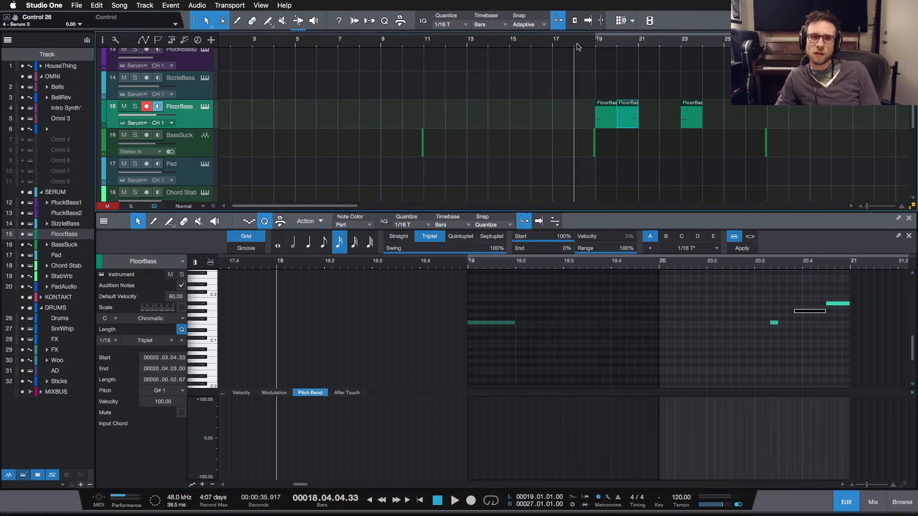
pyautogui.press('space')
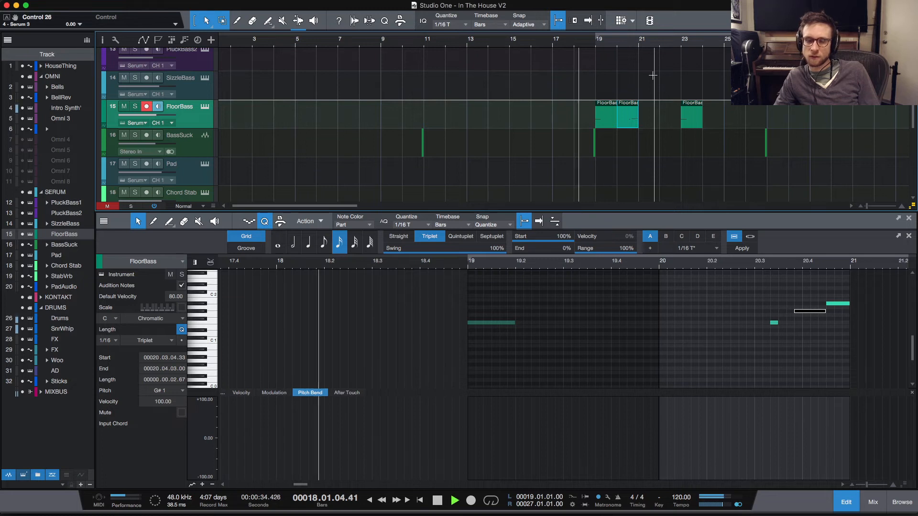
pyautogui.scroll(1, 653, 75)
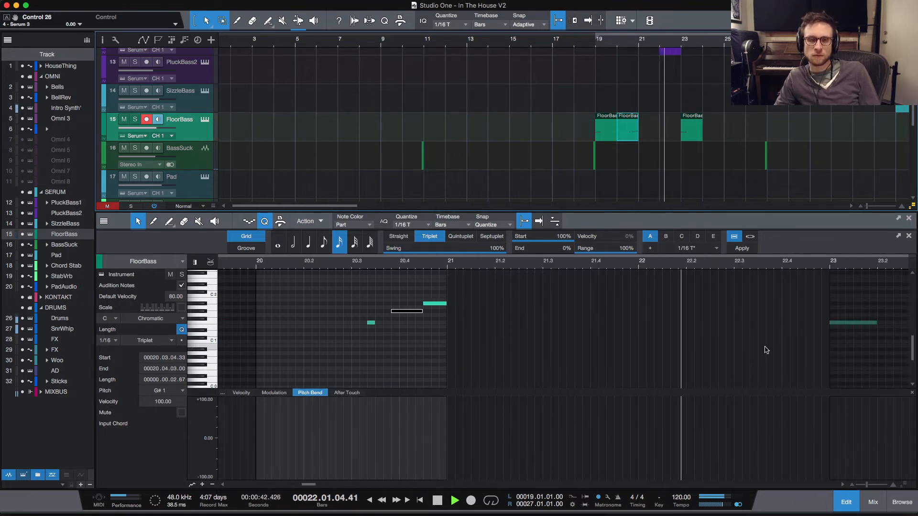
pyautogui.press('space')
# Step: Delete the PluckBass1 clip in bar 22 and play the arrangement from bar 18.3 without the pluck fill
pyautogui.scroll(3, 700, 139)
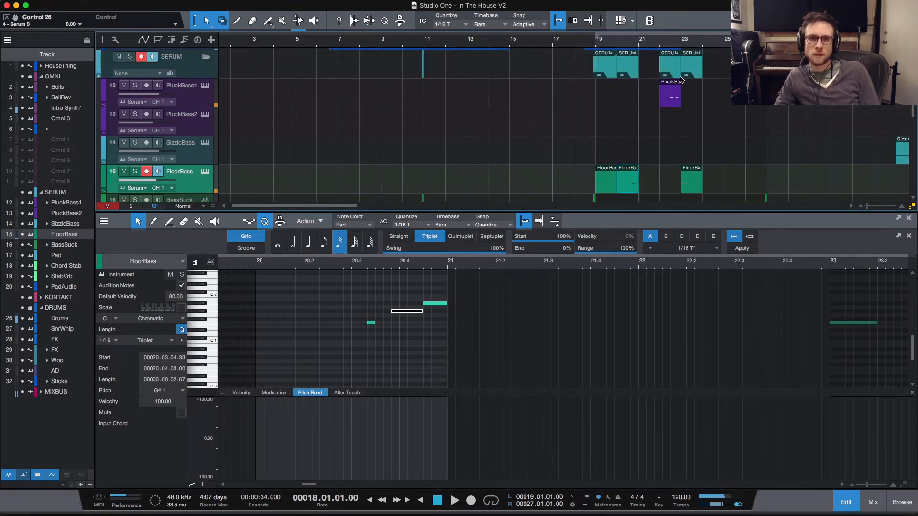
pyautogui.click(670, 95)
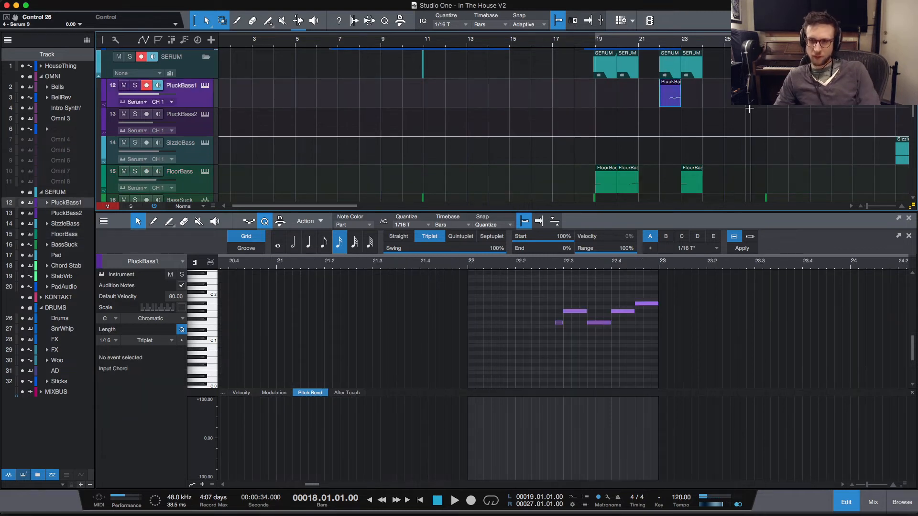
pyautogui.press('Delete')
pyautogui.click(587, 43)
pyautogui.press('space')
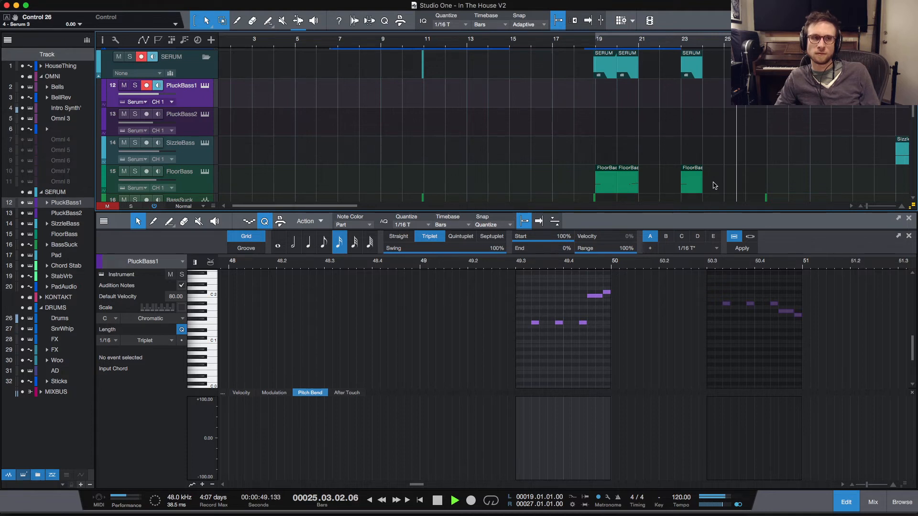
pyautogui.press('space')
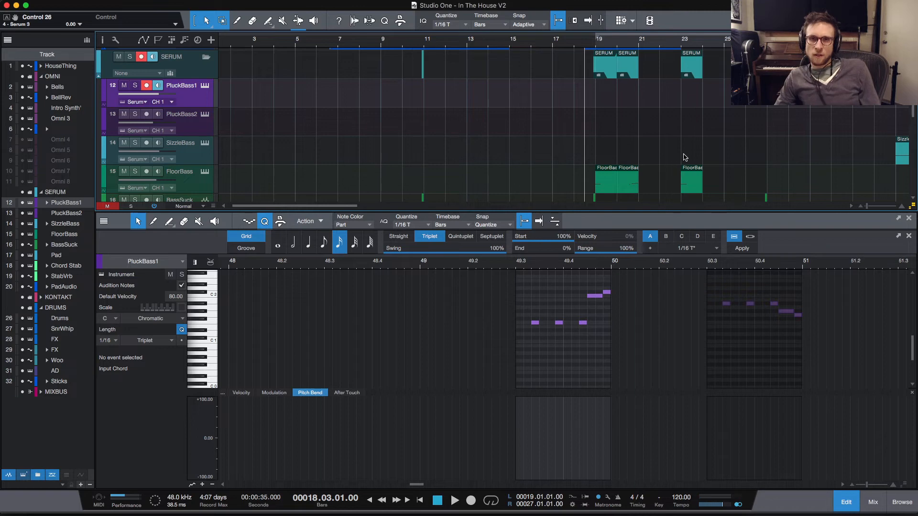
pyautogui.scroll(5, 683, 156)
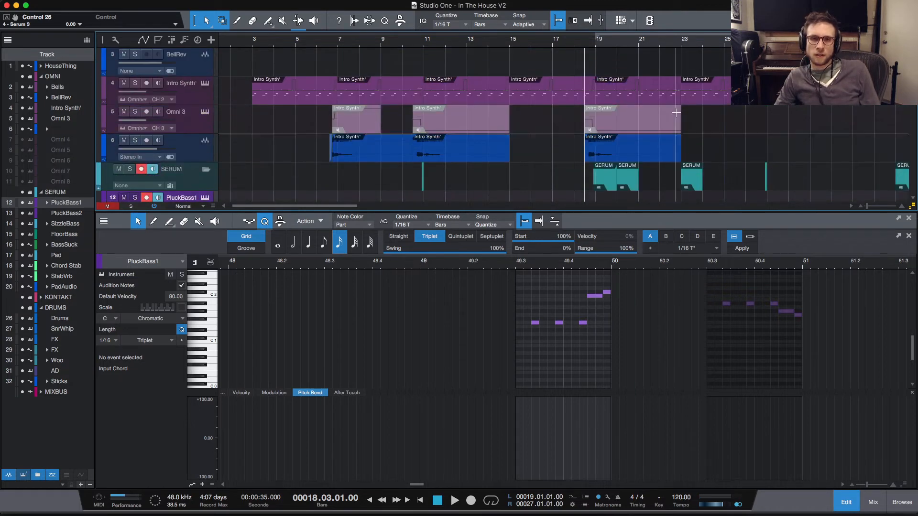
pyautogui.scroll(-8, 669, 131)
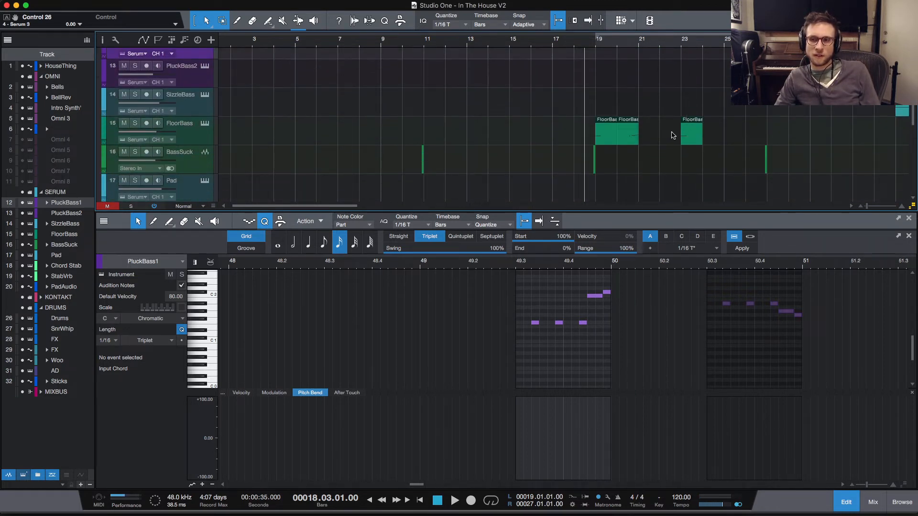
pyautogui.scroll(3, 670, 131)
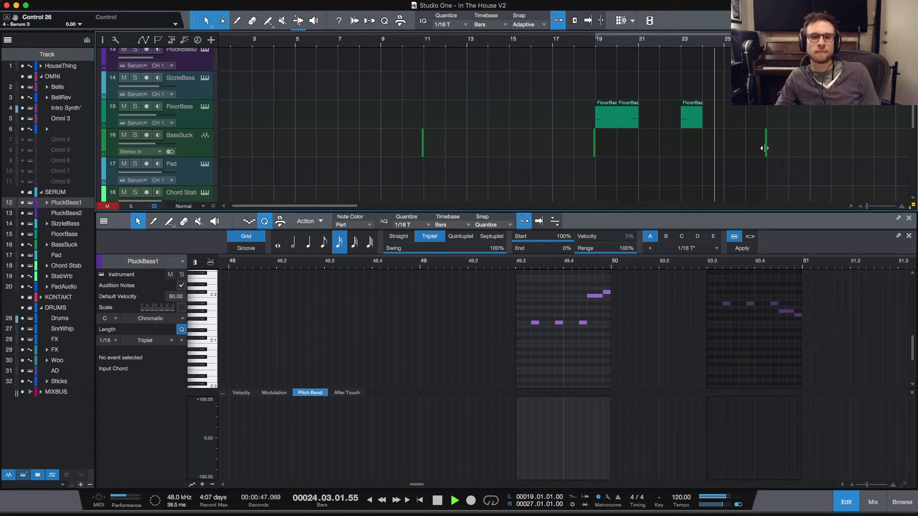
pyautogui.press('space')
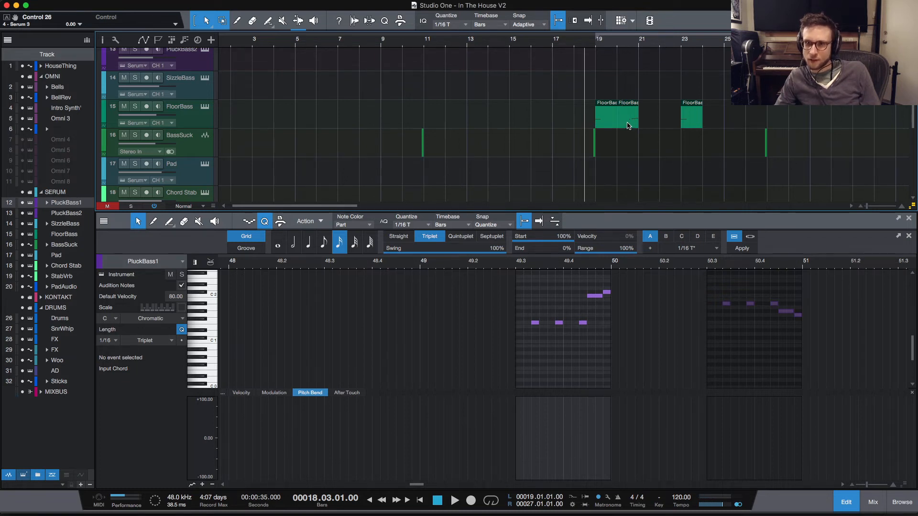
# Step: Copy the FloorBass fill clip from bar 20 to bar 24
pyautogui.click(628, 126)
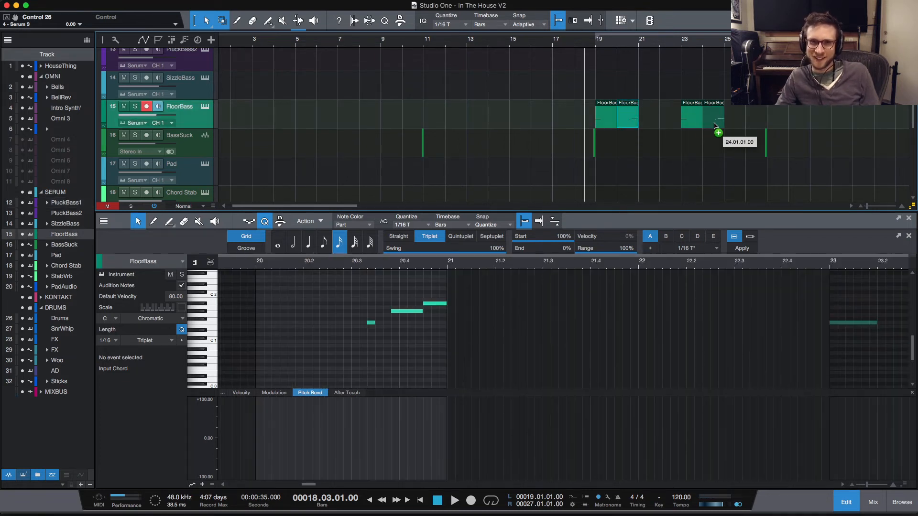
pyautogui.moveTo(628, 126); pyautogui.dragTo(714, 127)
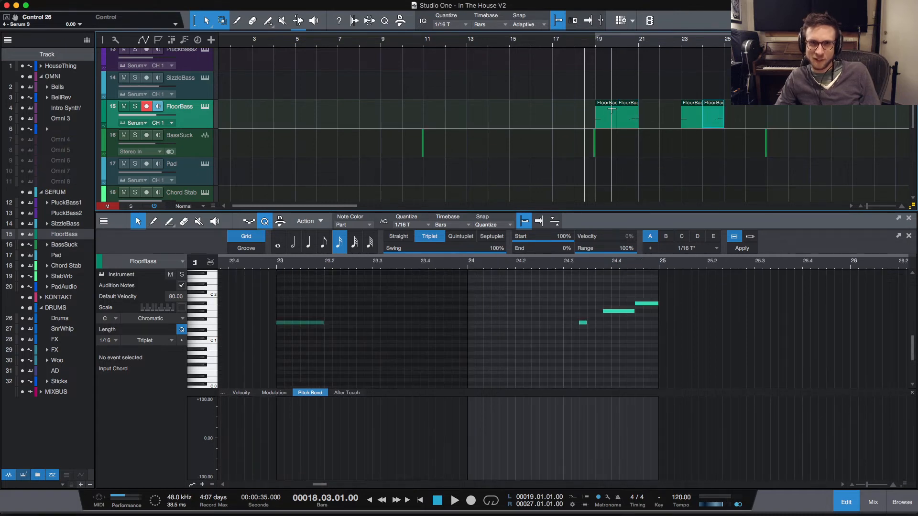
# Step: Compare the PluckBass1, BassSuck and FloorBass tracks and arm SizzleBass for live playing
pyautogui.scroll(3, 198, 82)
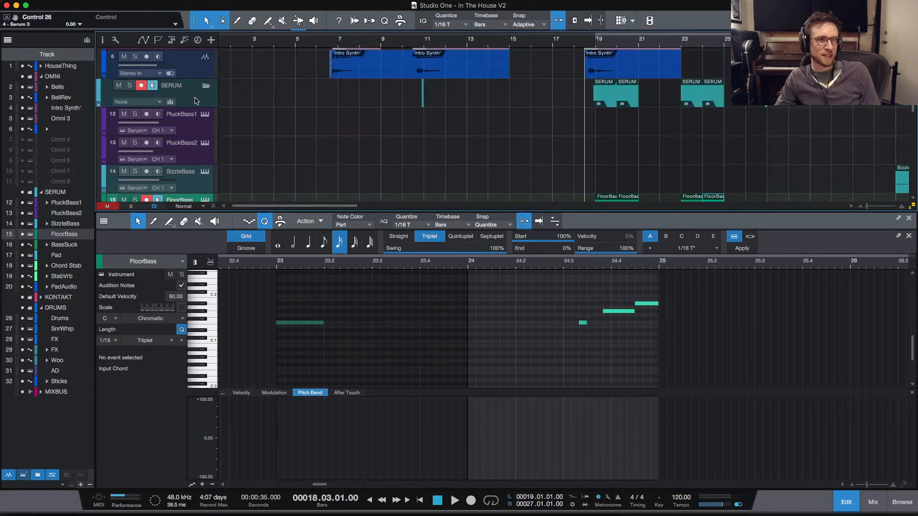
pyautogui.click(197, 126)
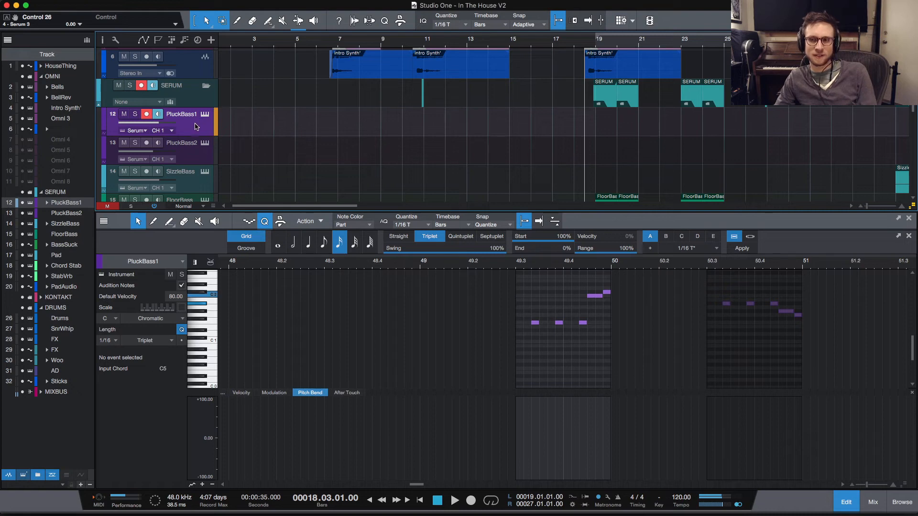
pyautogui.scroll(-3, 182, 177)
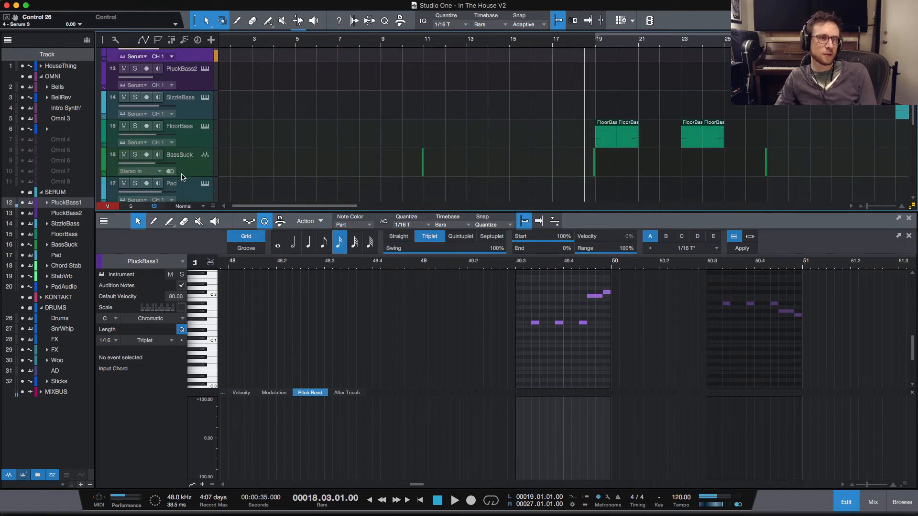
pyautogui.click(192, 139)
pyautogui.click(194, 165)
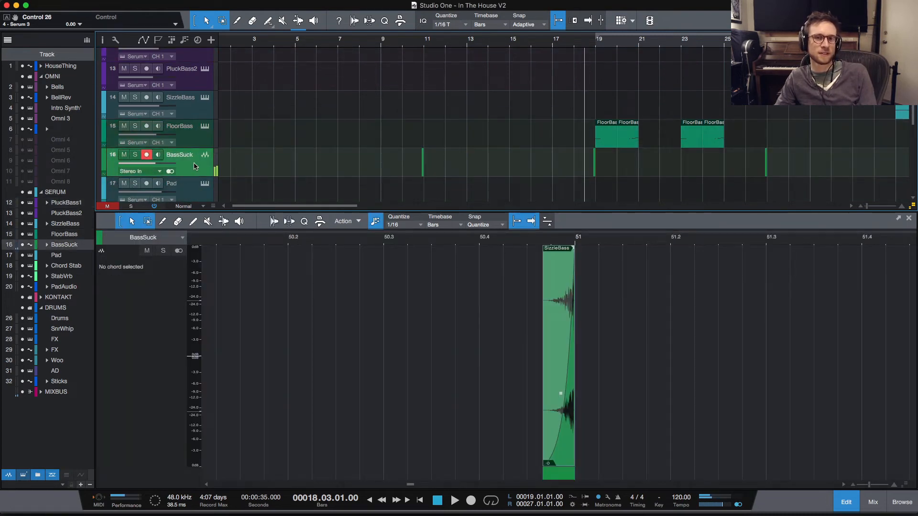
pyautogui.click(199, 136)
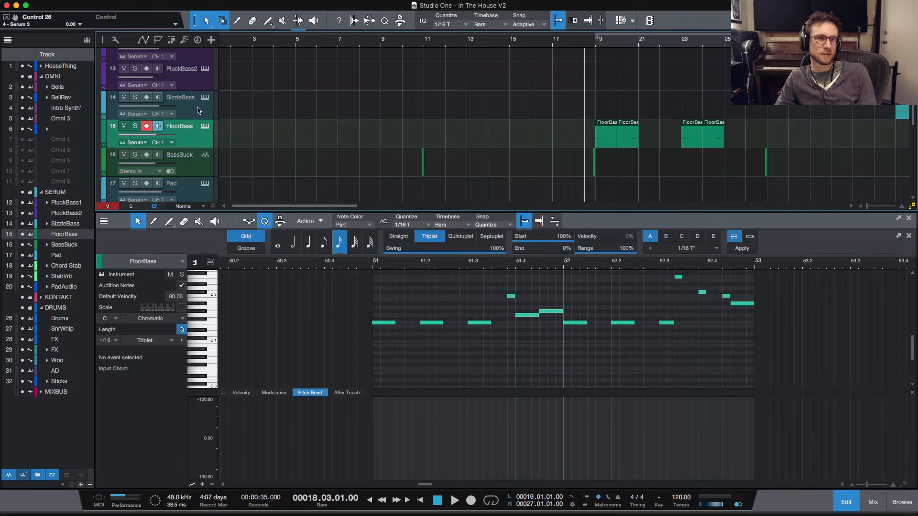
pyautogui.click(198, 109)
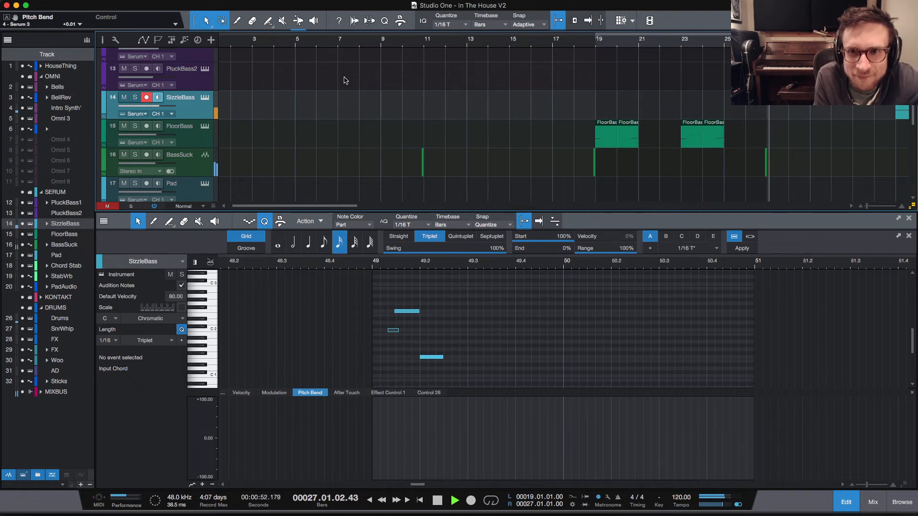
# Step: Play the arrangement from bar 18.3 to try out a SizzleBass part over the FloorBass fill
pyautogui.press('space')
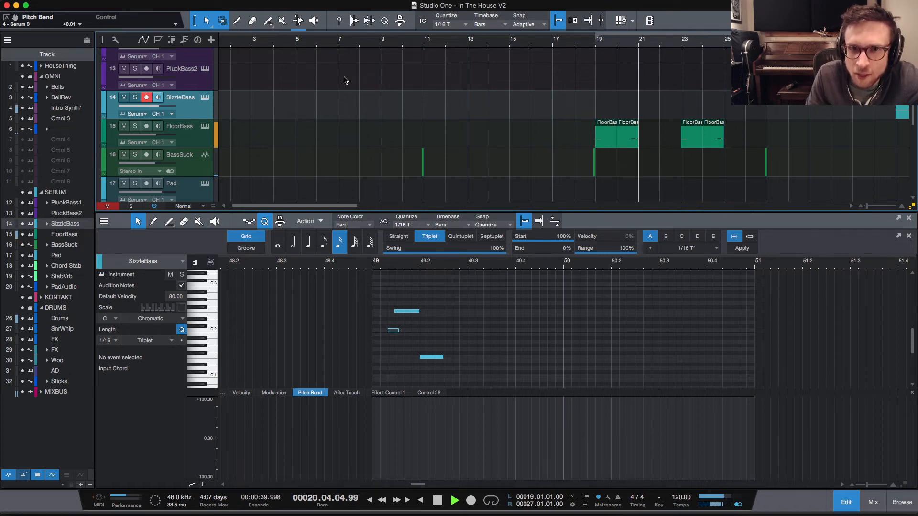
pyautogui.press('space')
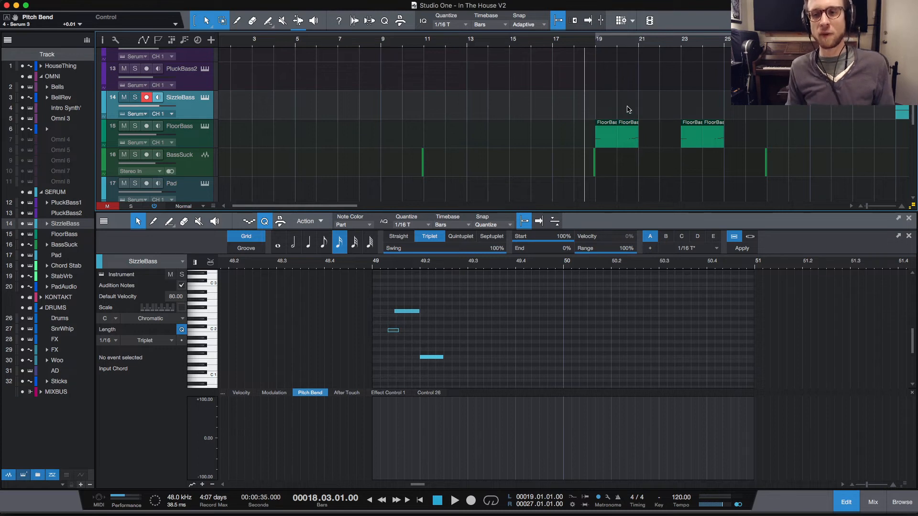
pyautogui.press('space')
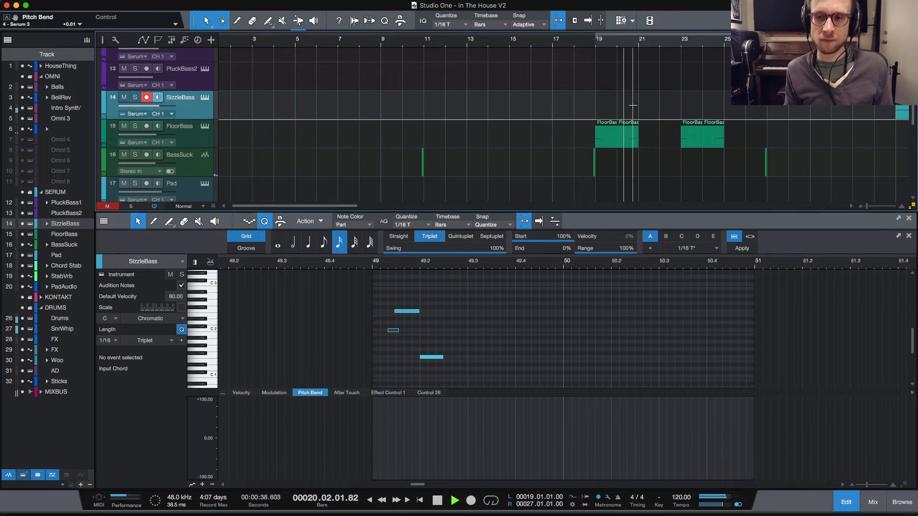
pyautogui.press('space')
# Step: Rehearse the SizzleBass part from bar 18.3 and record it over bars 19 to 21
pyautogui.press('space')
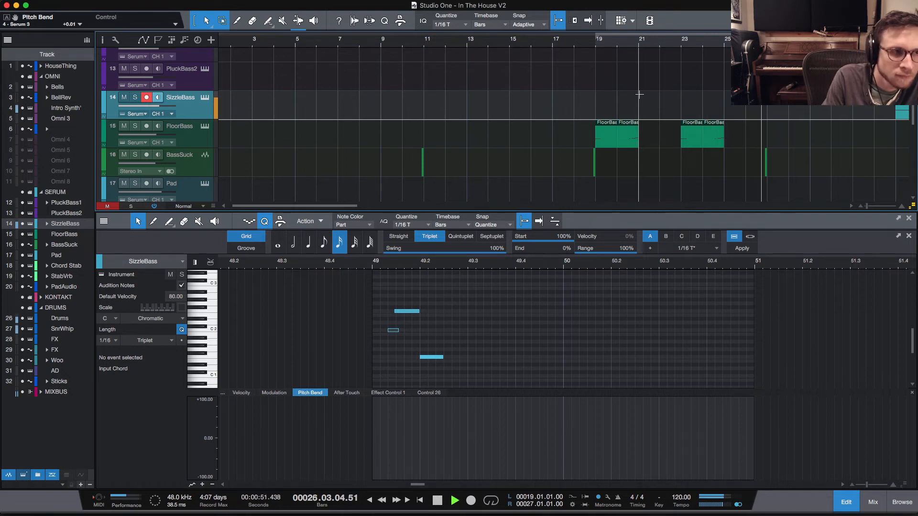
pyautogui.press('space')
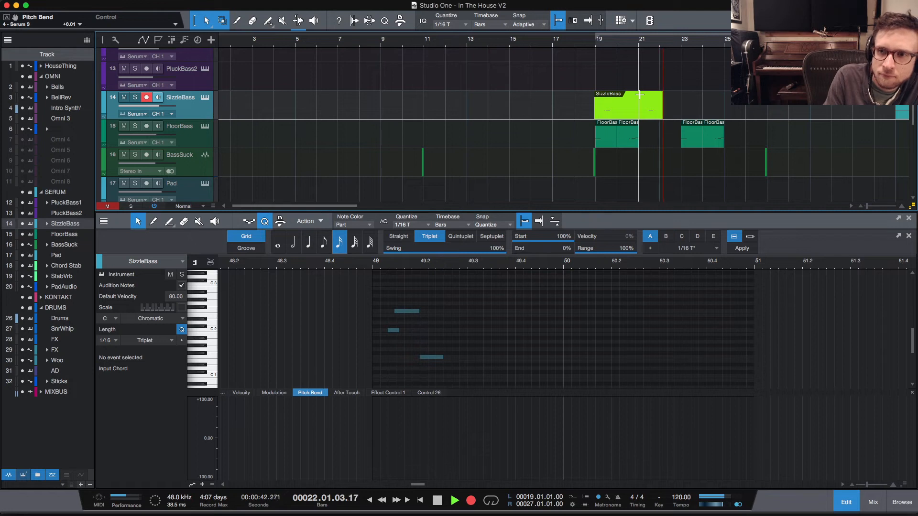
pyautogui.press('space')
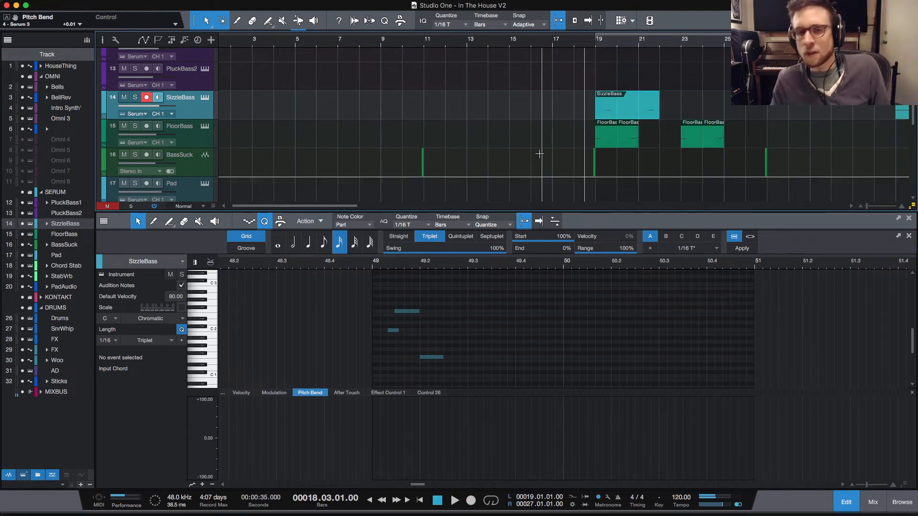
# Step: Open the recorded SizzleBass clip at bar 19 and quantize its notes to the 1/16 triplet grid
pyautogui.doubleClick(615, 108)
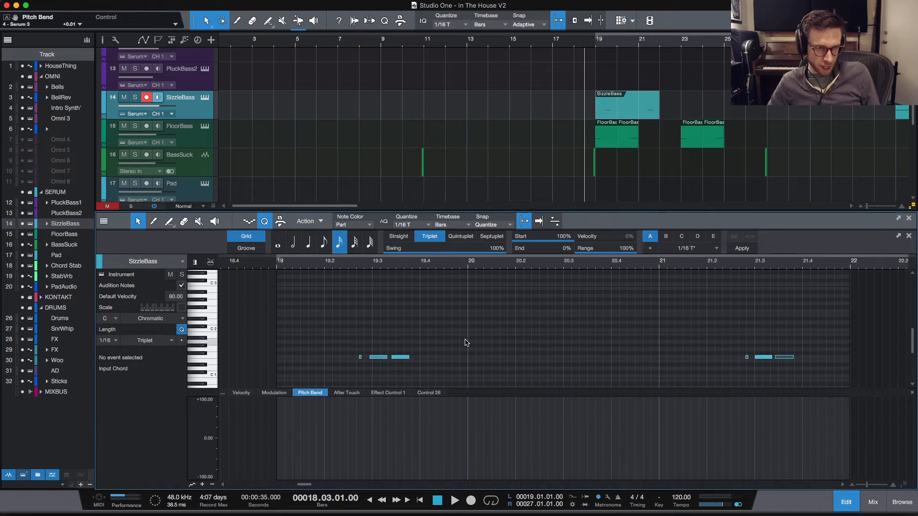
pyautogui.press('q')
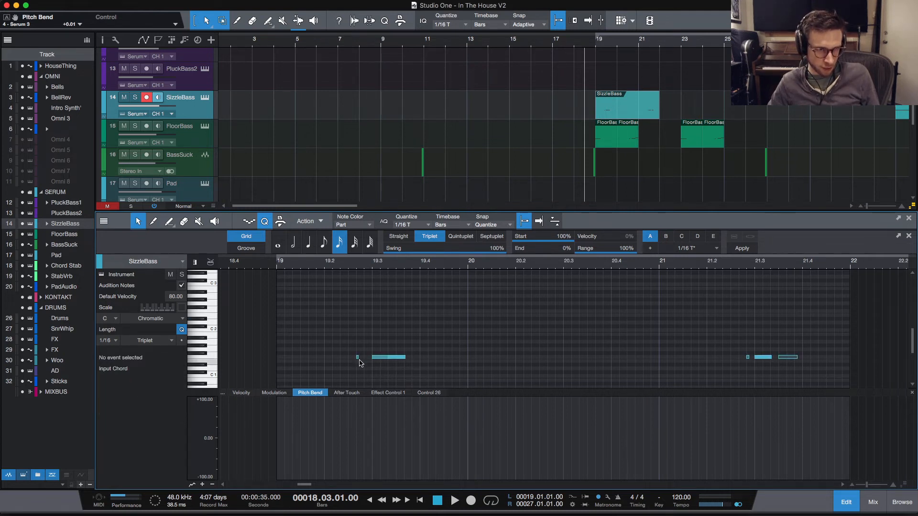
pyautogui.moveTo(357, 359); pyautogui.dragTo(367, 360)
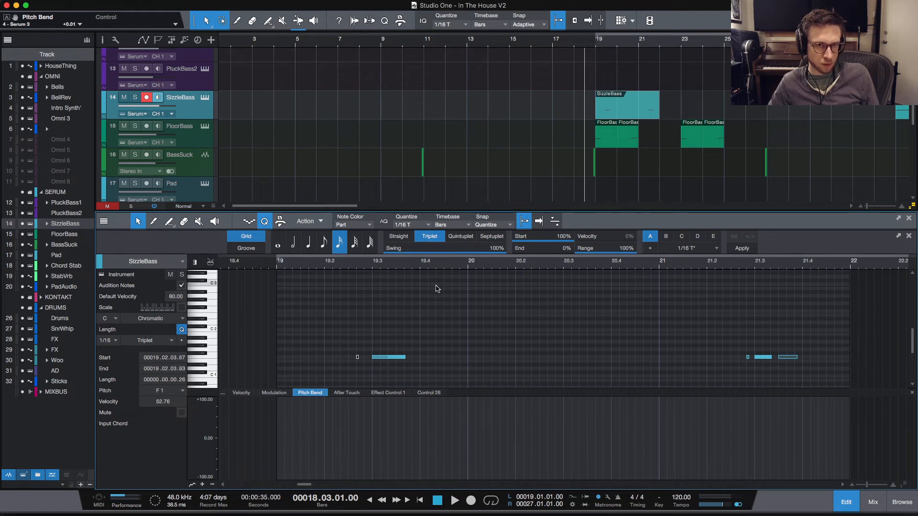
# Step: Move bar 19's last F1 note to 19.3.3.00 and its short F1 note to 19.2.4.33, and audition from 19.2.3
pyautogui.click(356, 267)
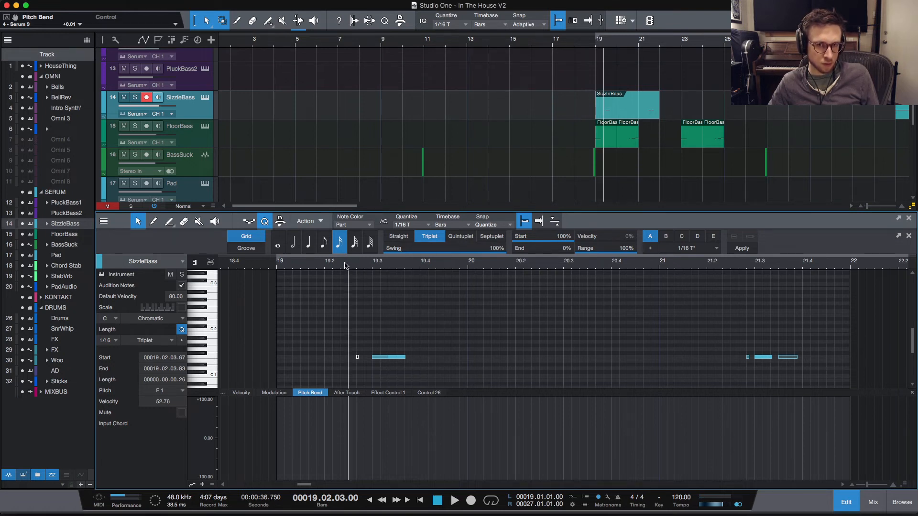
pyautogui.press('space')
pyautogui.press('space')
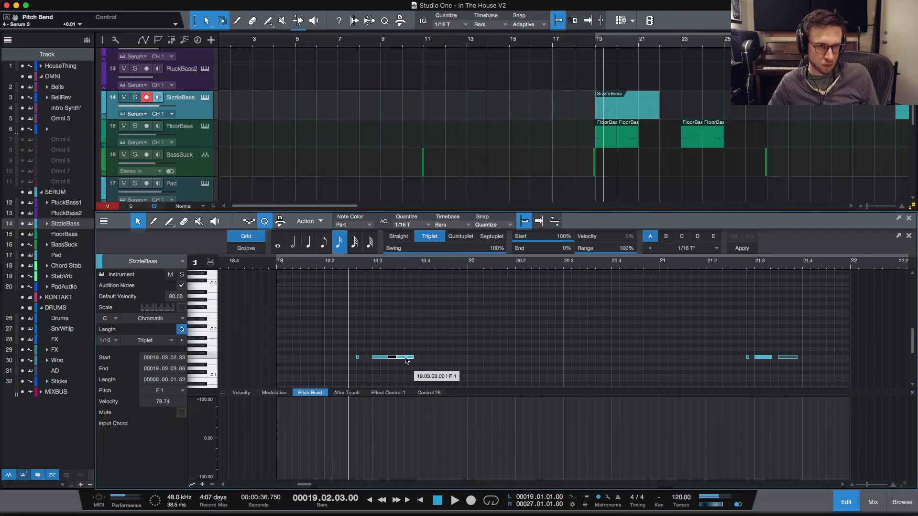
pyautogui.moveTo(397, 358); pyautogui.dragTo(366, 358)
pyautogui.press('space')
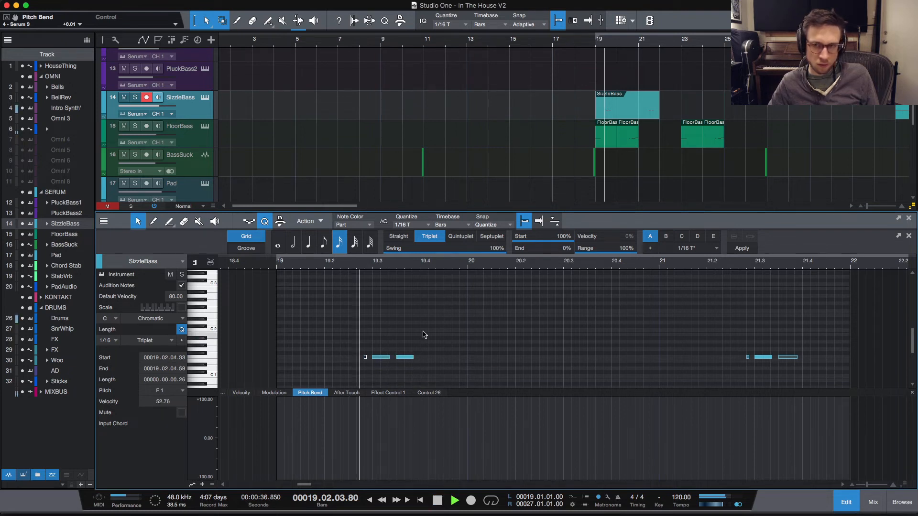
pyautogui.click(601, 338)
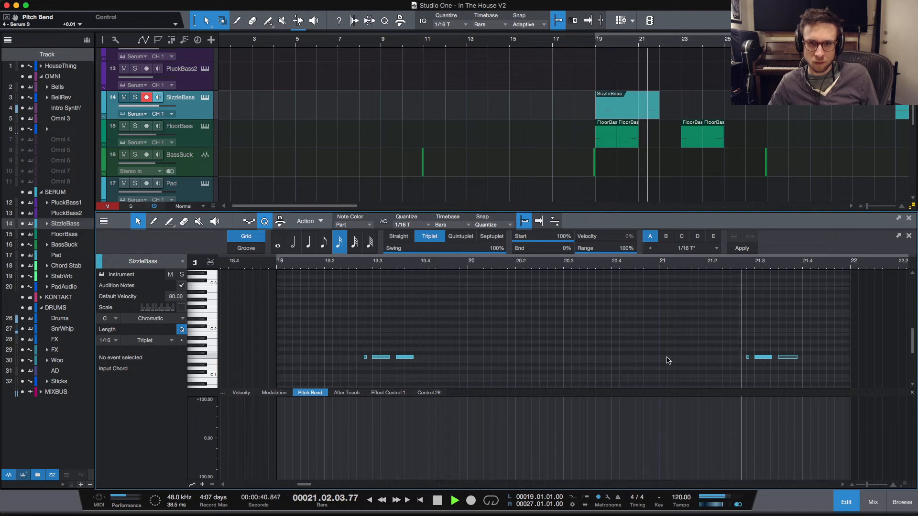
pyautogui.press('space')
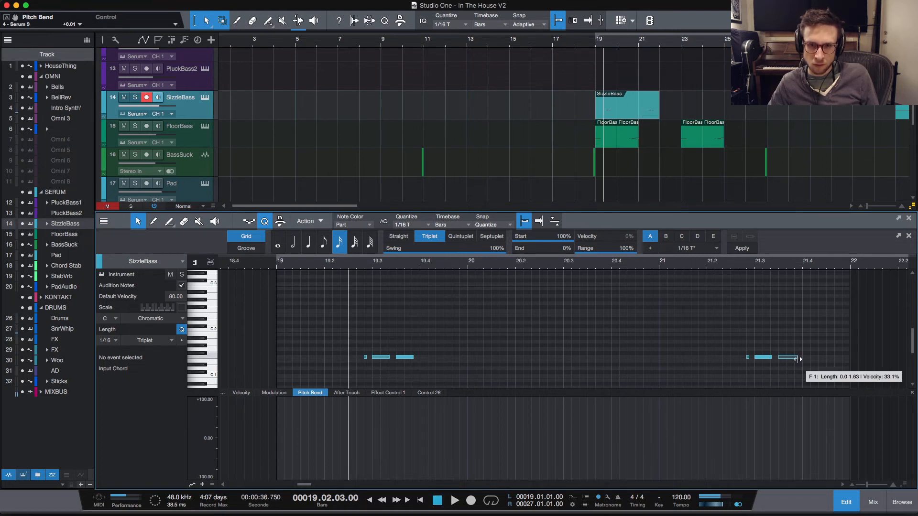
# Step: Shorten the last two F1 notes in bar 21 to a length of 0.0.1.33 and audition from 19.2.3
pyautogui.click(792, 362)
pyautogui.press('space')
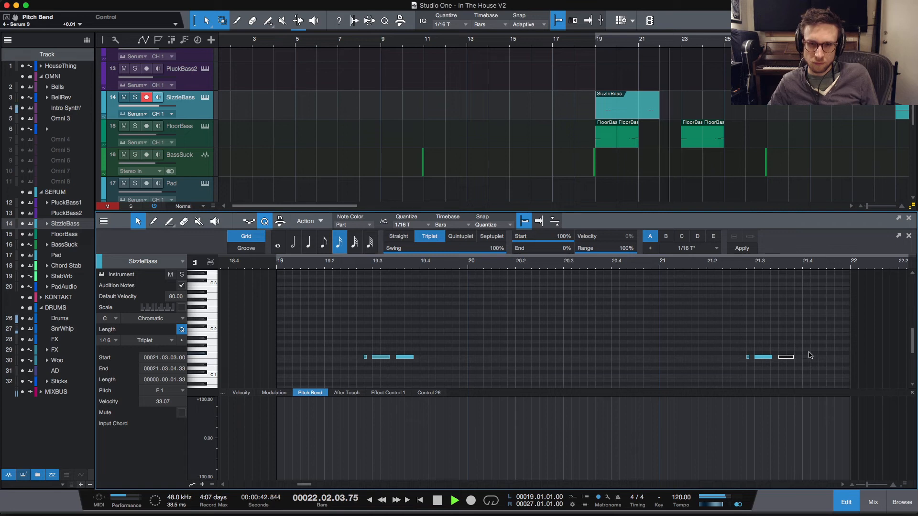
pyautogui.press('space')
pyautogui.click(763, 358)
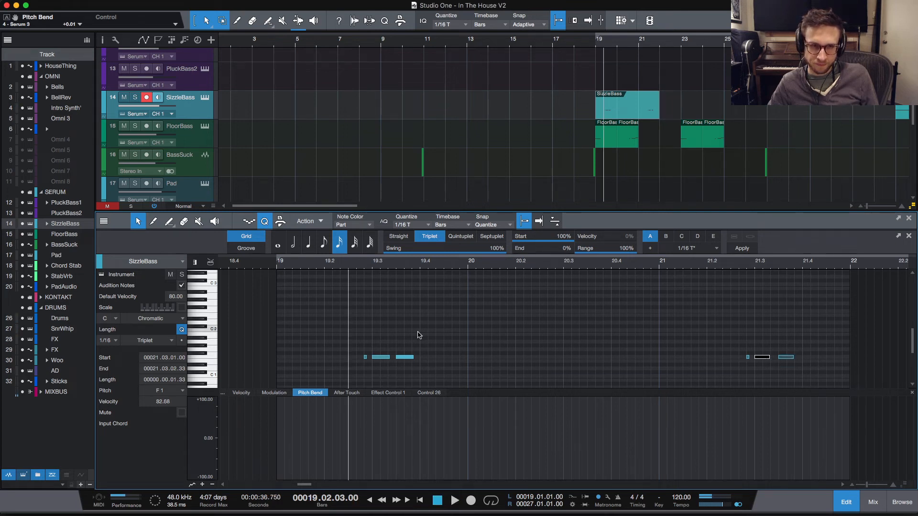
pyautogui.press('space')
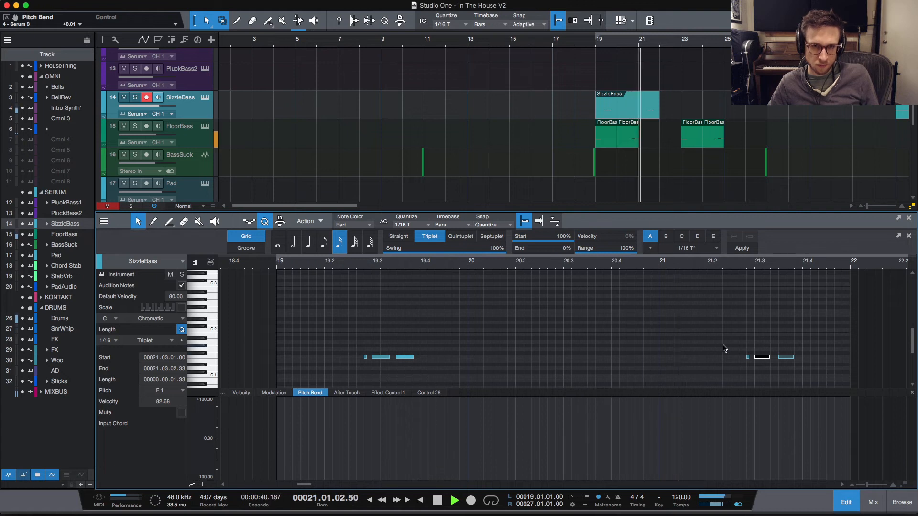
pyautogui.press('space')
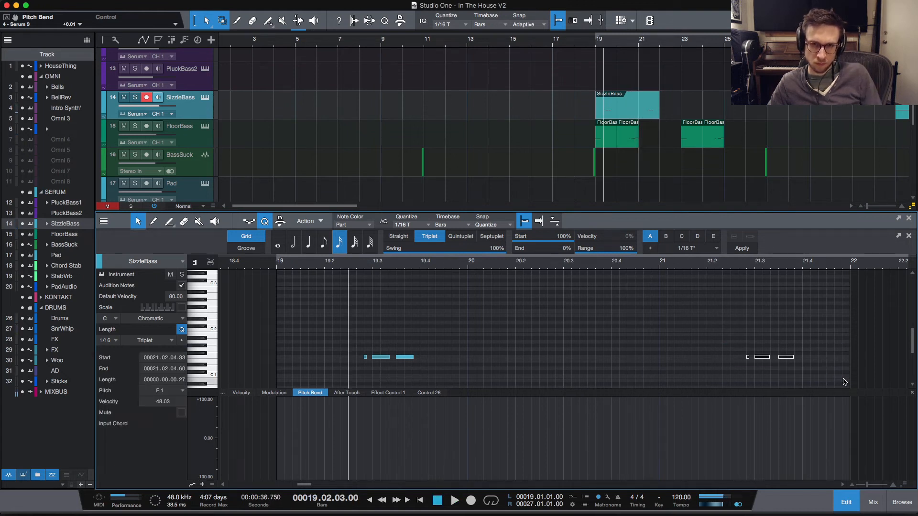
# Step: Replace the bar 21 SizzleBass notes with a copy of bar 19's three F1 notes starting at 21.2.4.33, and audition
pyautogui.click(405, 357)
pyautogui.press('space')
pyautogui.press('space')
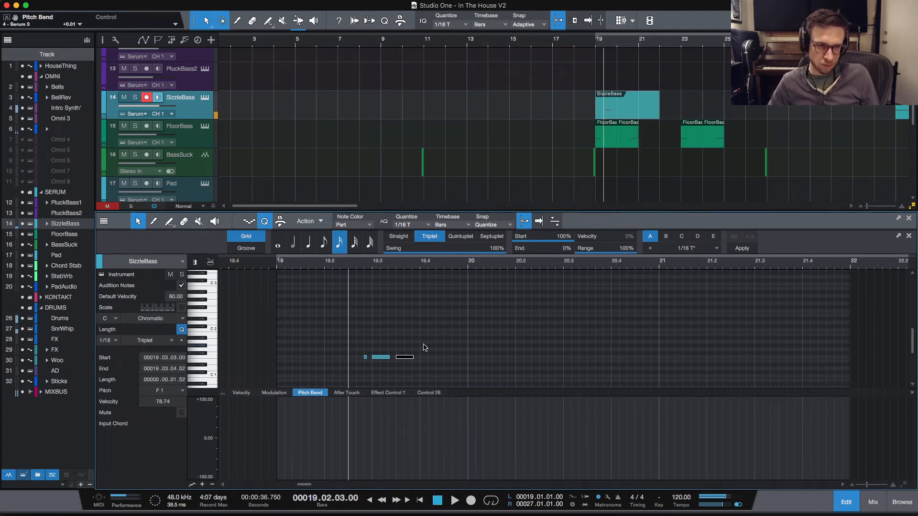
pyautogui.moveTo(420, 344); pyautogui.dragTo(332, 378)
pyautogui.moveTo(410, 361); pyautogui.dragTo(791, 357)
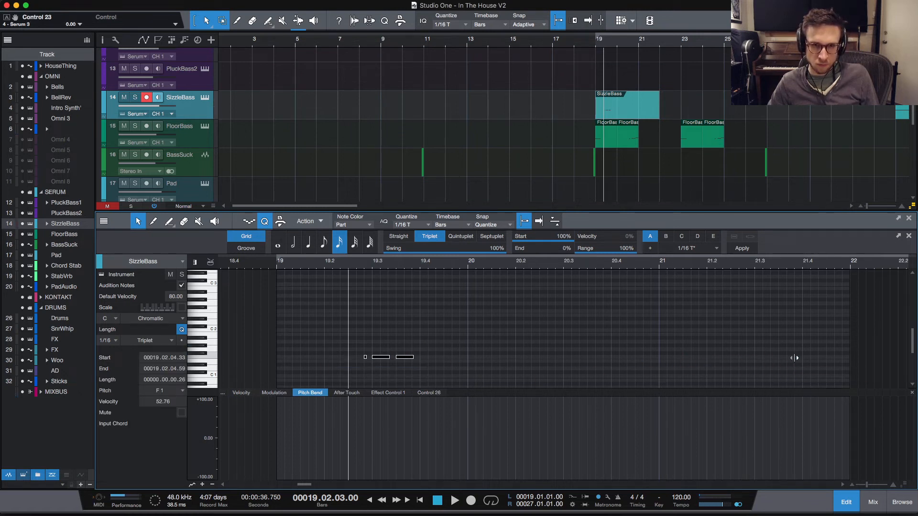
pyautogui.press('space')
pyautogui.press('space')
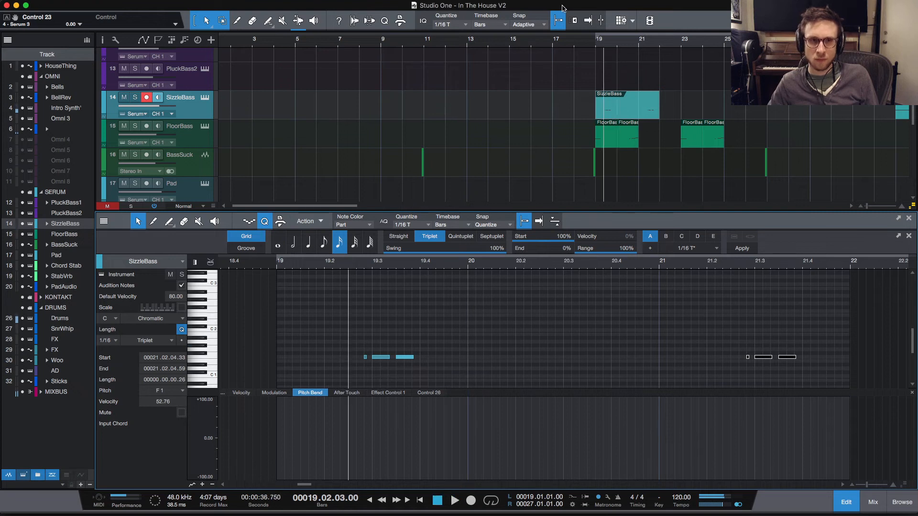
# Step: Play the arrangement from just before bar 19 and stop playback
pyautogui.click(588, 44)
pyautogui.press('space')
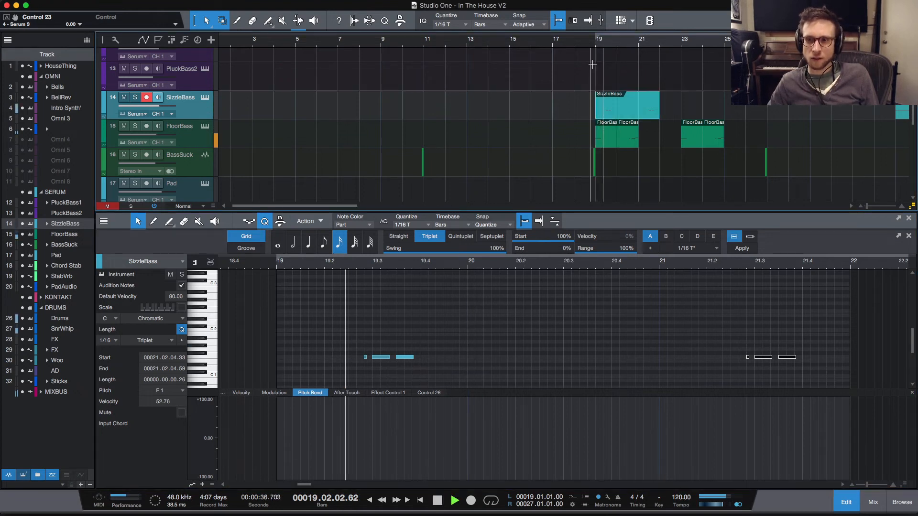
pyautogui.press('space')
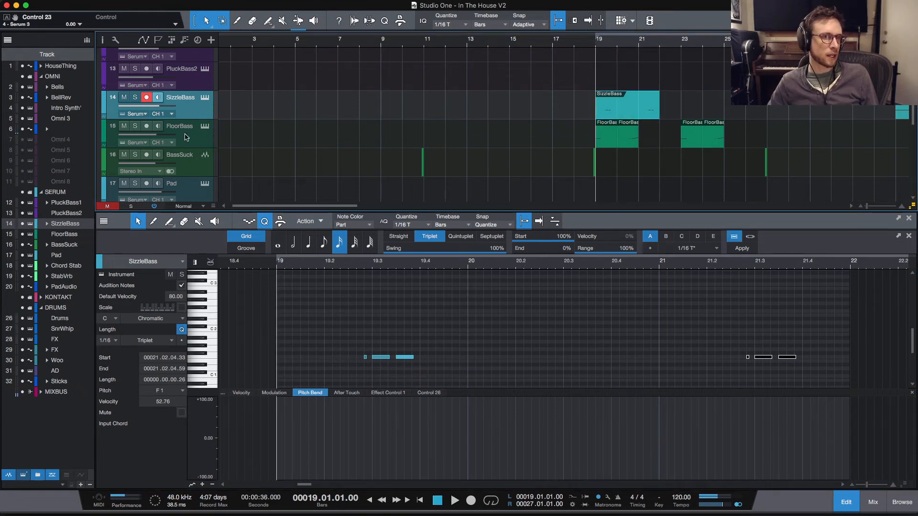
# Step: Select the FloorBass track and audition its opening notes repeatedly from bar 19
pyautogui.click(196, 142)
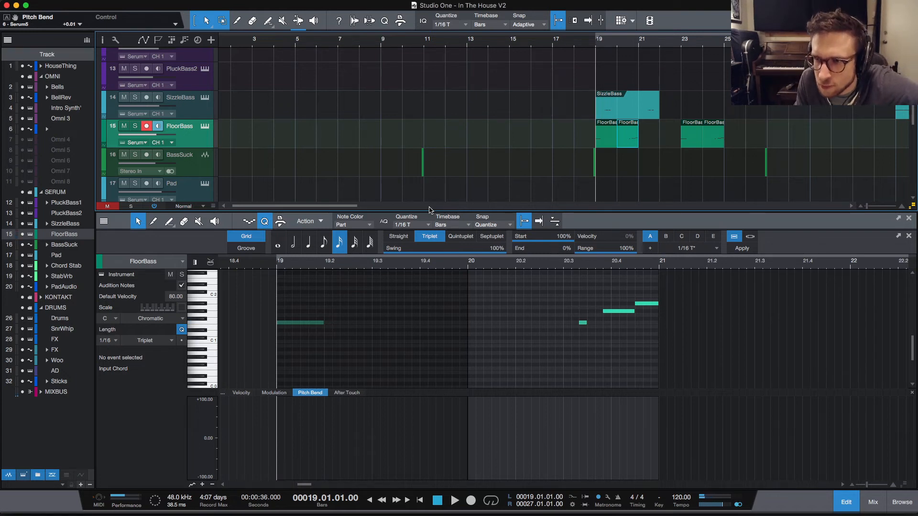
pyautogui.press('space')
pyautogui.press('space')
pyautogui.press('space')
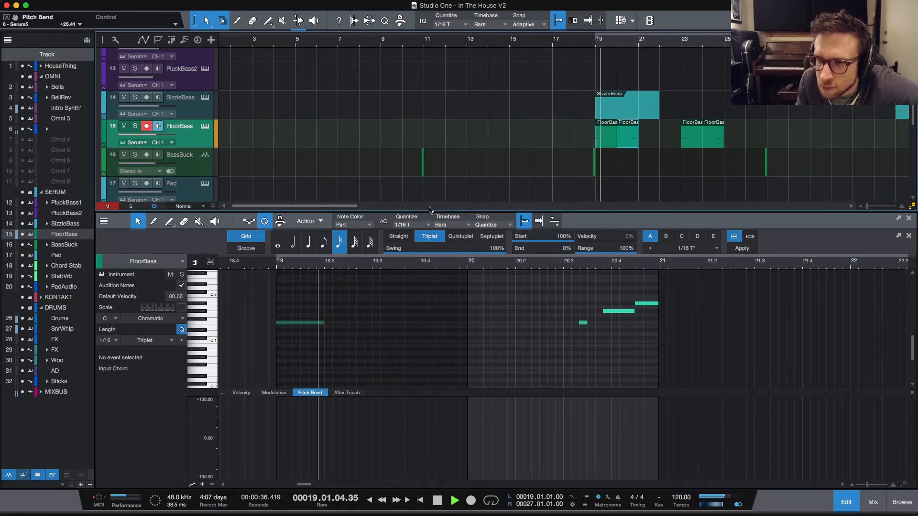
pyautogui.press('space')
pyautogui.press('space')
pyautogui.press('space')
pyautogui.press('space')
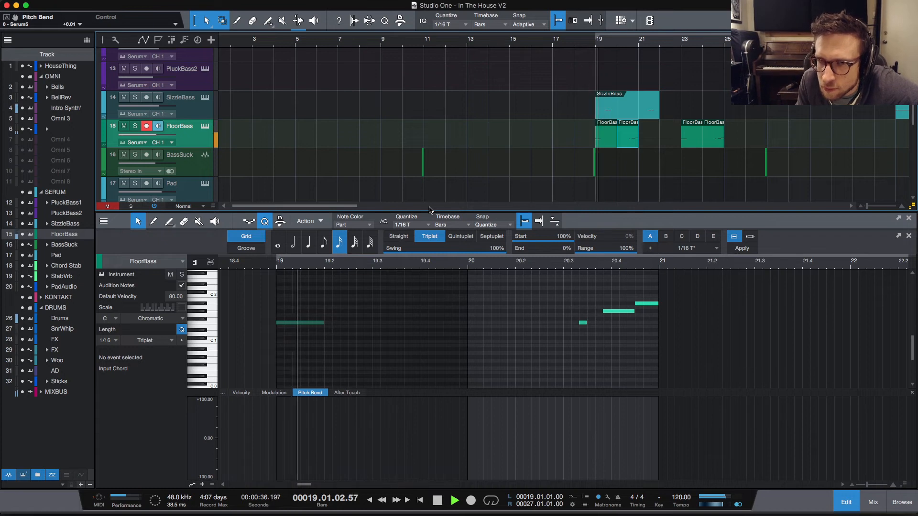
pyautogui.press('space')
pyautogui.press('space')
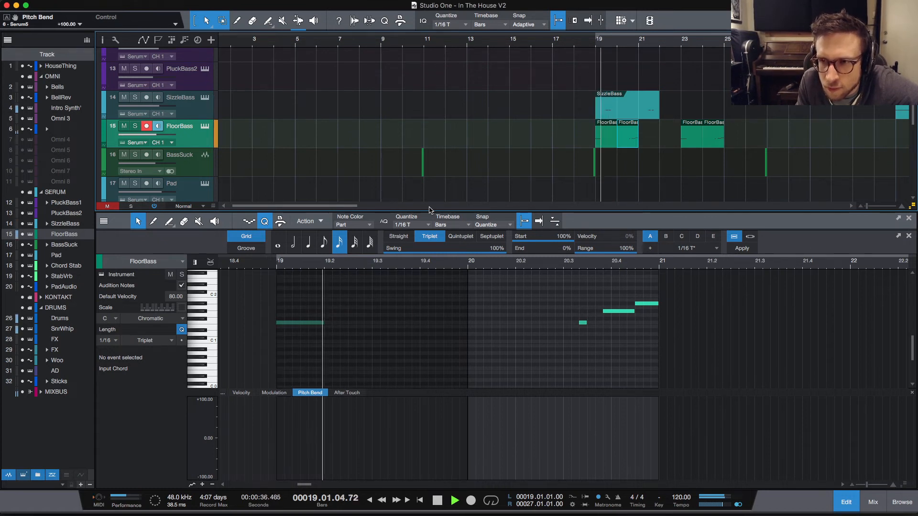
pyautogui.press('space')
pyautogui.press('space')
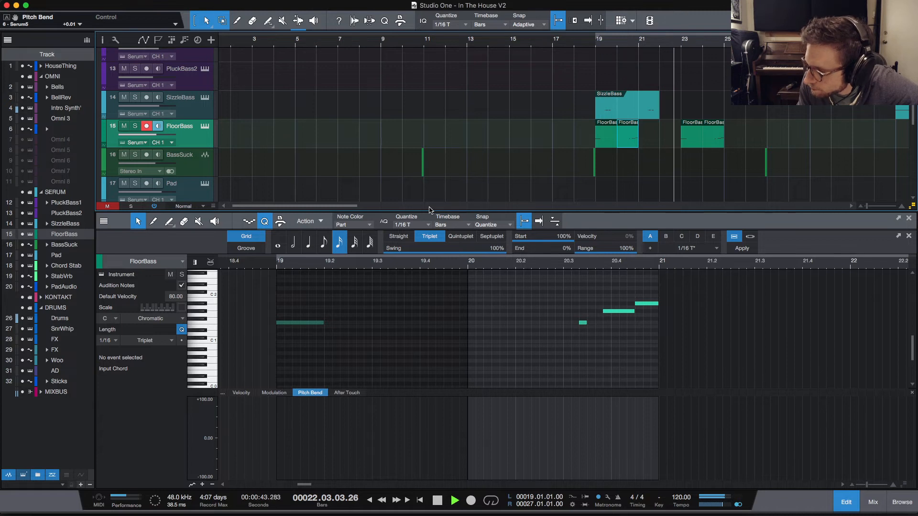
# Step: Restart playback from bar 19 several times to listen to the FloorBass and SizzleBass parts, and stop it
pyautogui.press('KP_1')
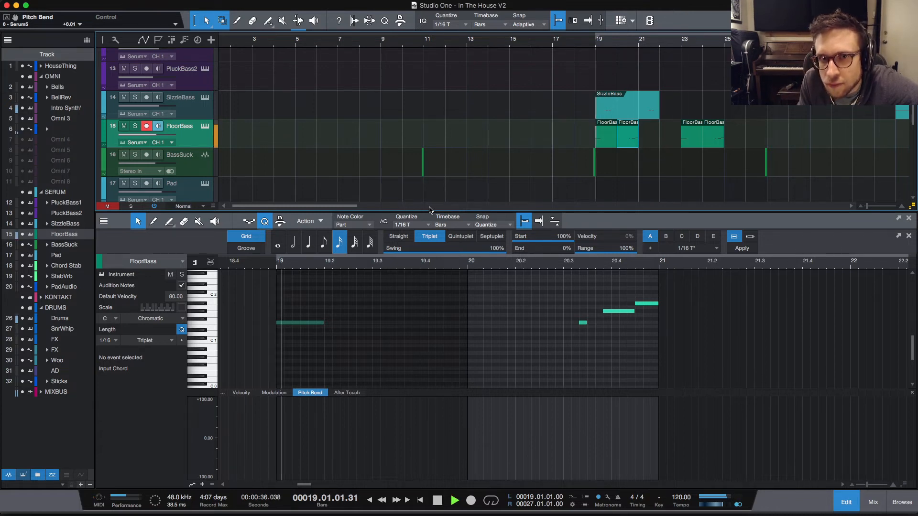
pyautogui.press('KP_1')
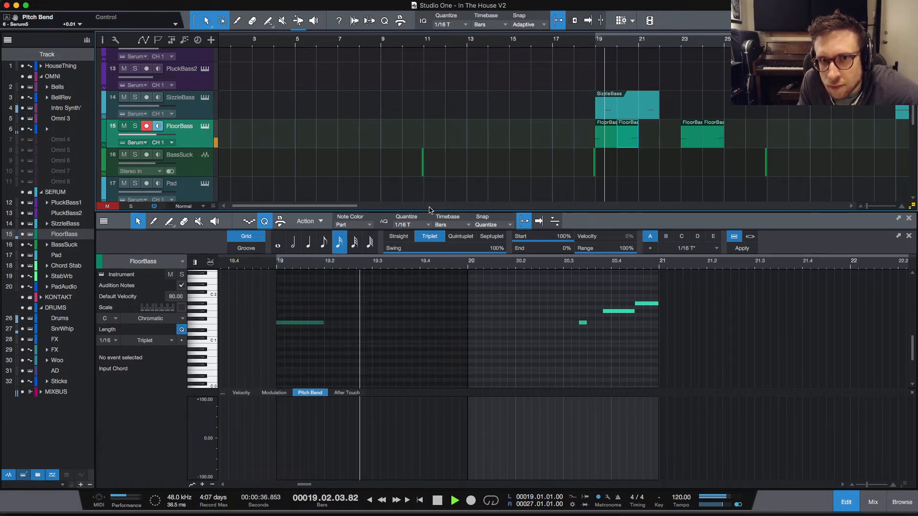
pyautogui.press('KP_1')
pyautogui.press('KP_1')
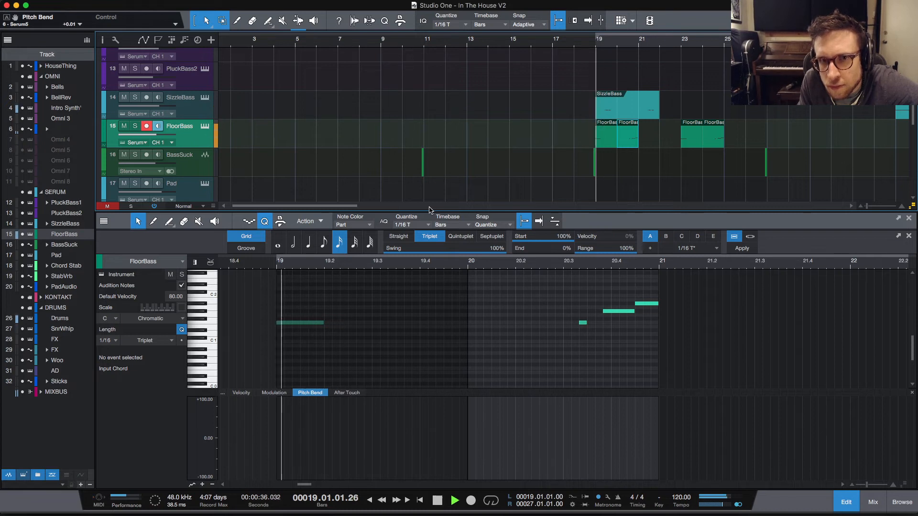
pyautogui.press('space')
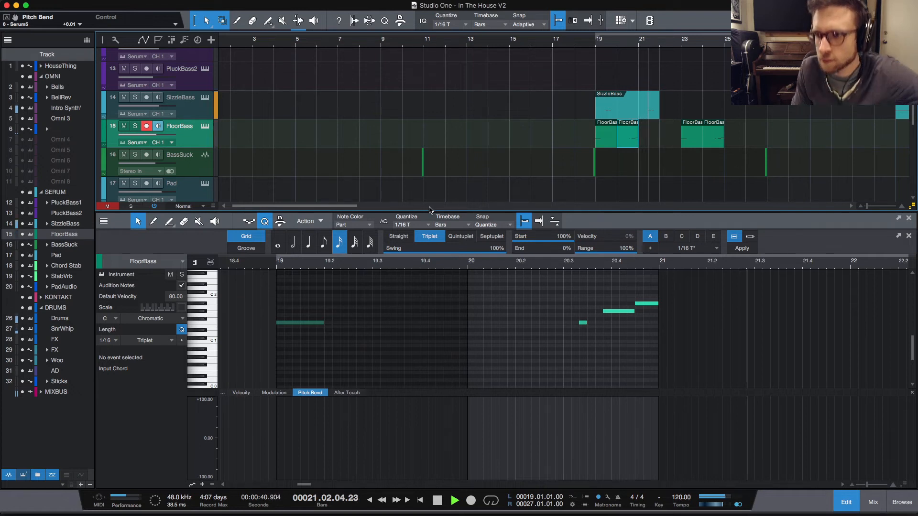
pyautogui.press('space')
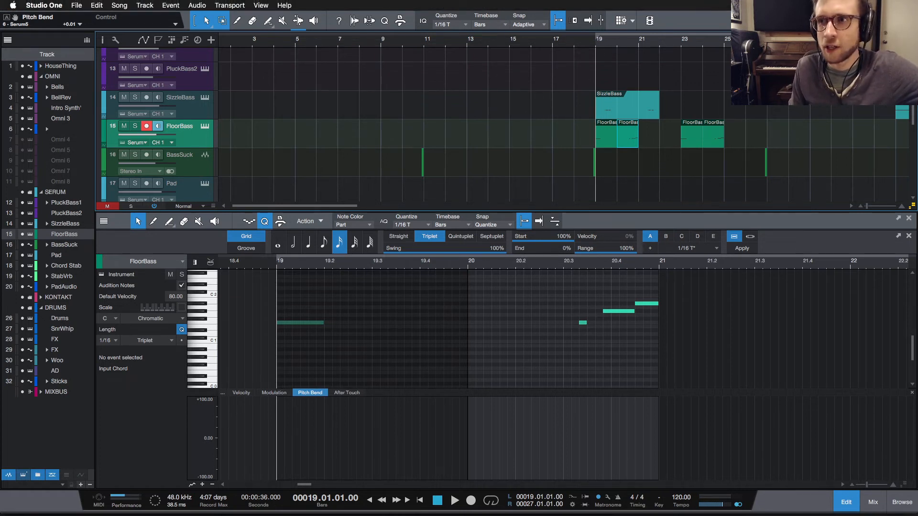
# Step: Play the bass section from position 18.03 as a lead-in to bar 19, and stop
pyautogui.click(585, 46)
pyautogui.press('space')
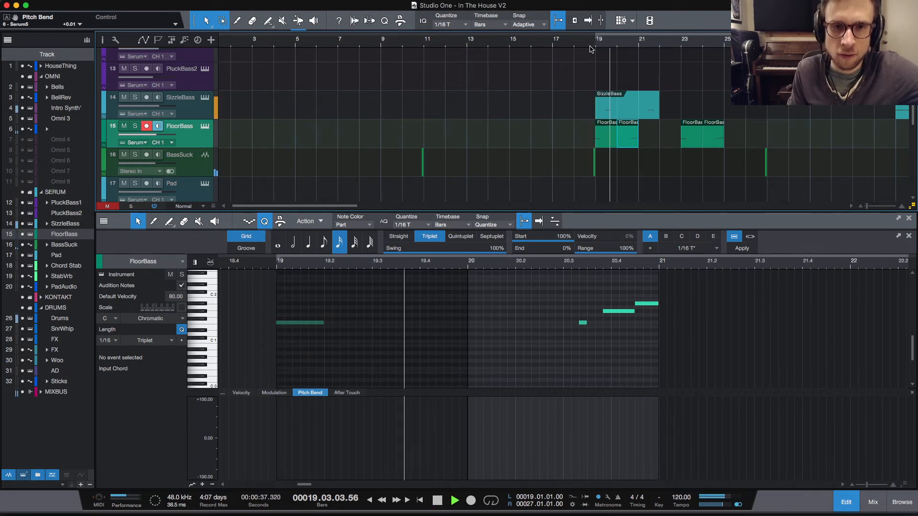
pyautogui.press('space')
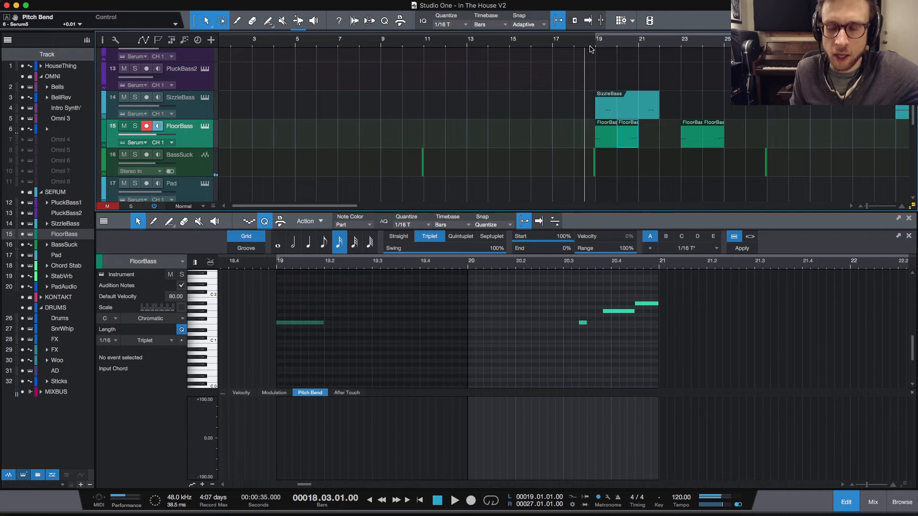
# Step: Add pitch bend automation to the FloorBass clip at bar 19, curving from 0 up to about +50 at 19.2
pyautogui.click(599, 153)
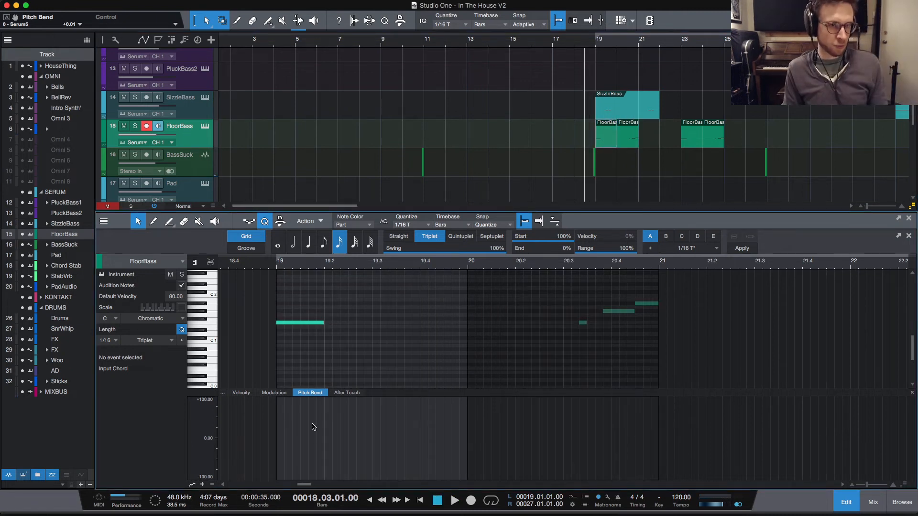
pyautogui.click(288, 443)
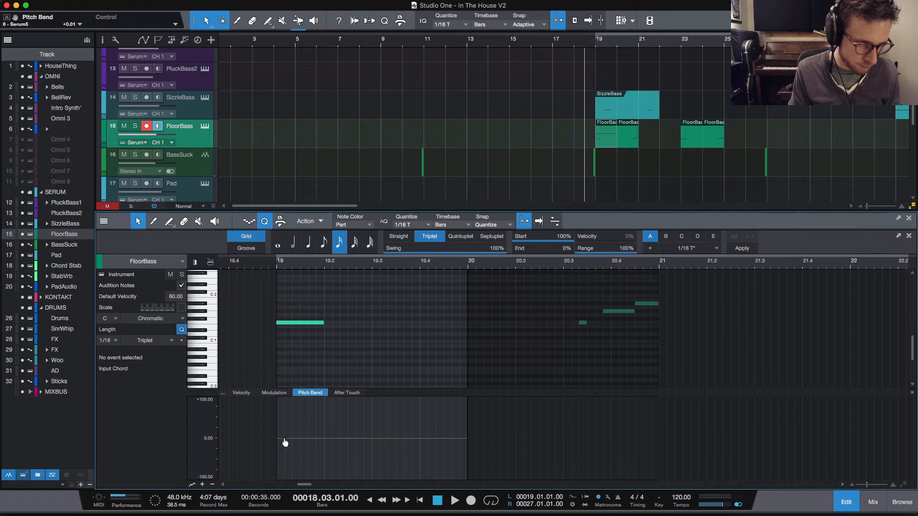
pyautogui.click(278, 438)
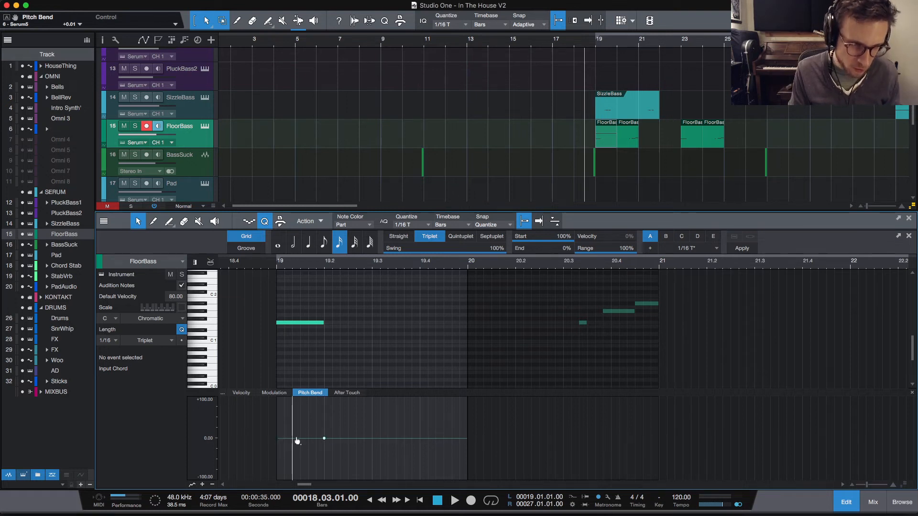
pyautogui.click(324, 439)
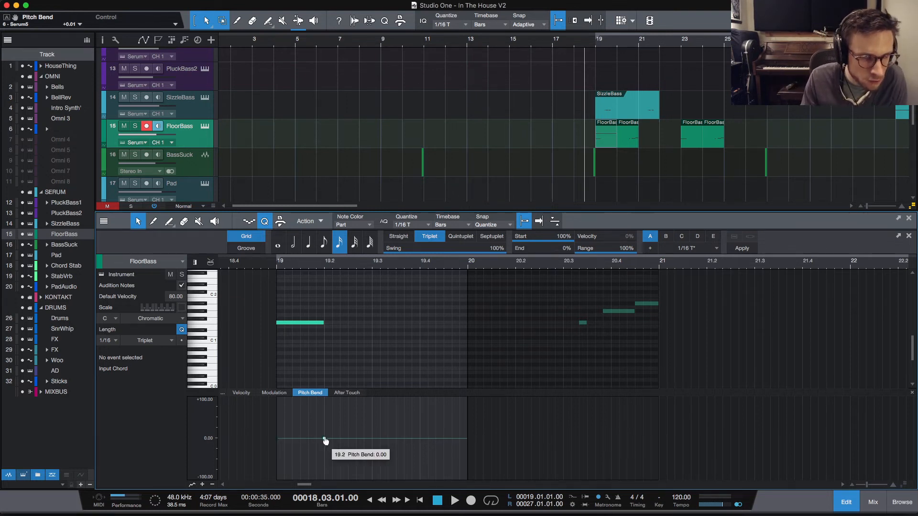
pyautogui.moveTo(325, 439); pyautogui.dragTo(324, 418)
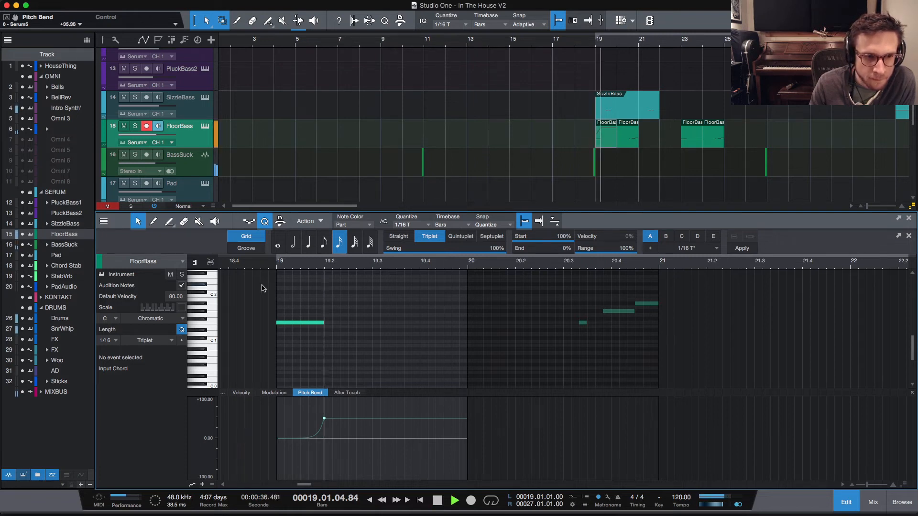
# Step: Play back from position 18.03 several times to listen to the FloorBass pitch bend in context
pyautogui.press('space')
pyautogui.press('space')
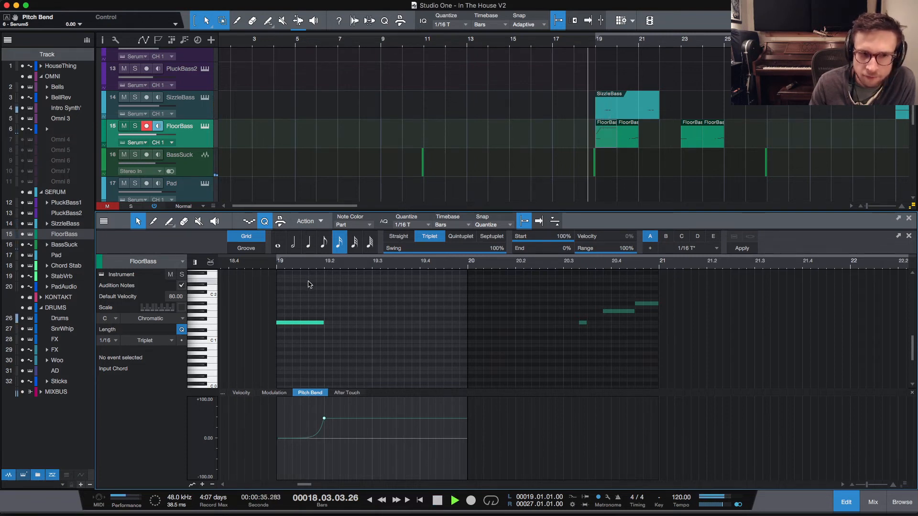
pyautogui.press('space')
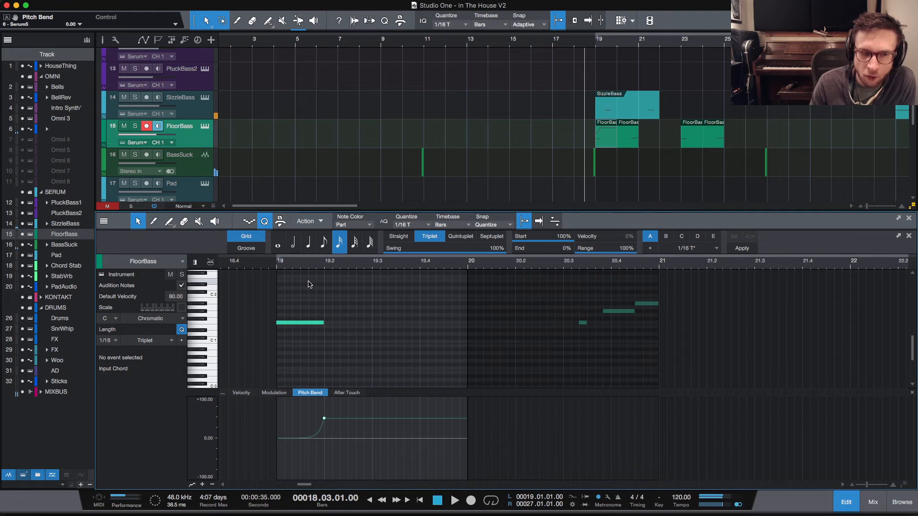
pyautogui.press('space')
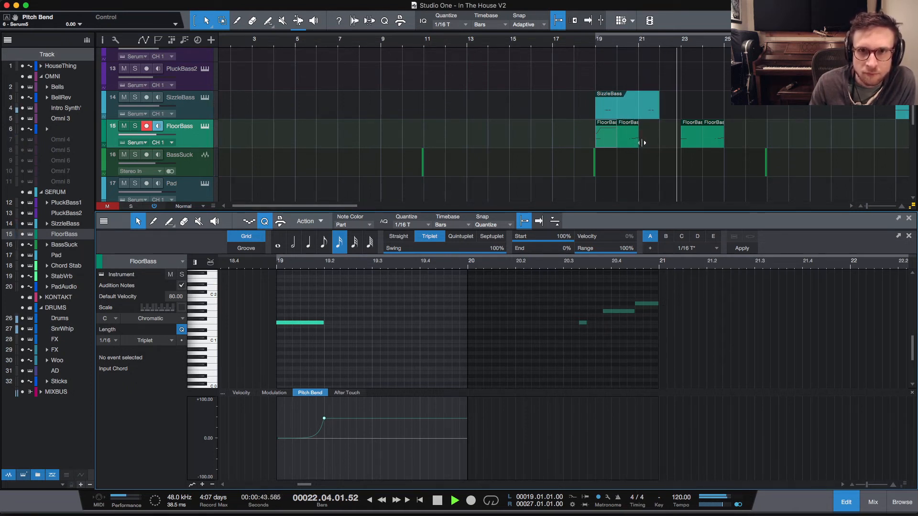
pyautogui.press('space')
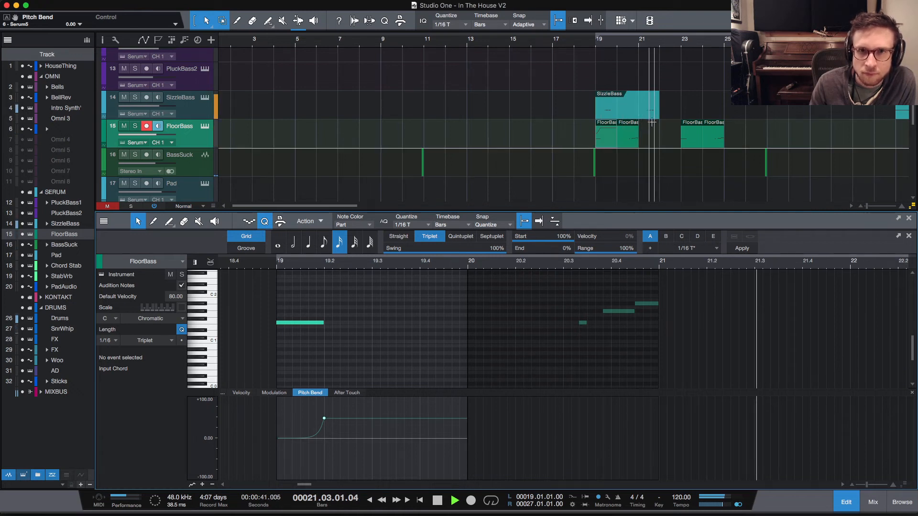
pyautogui.press('space')
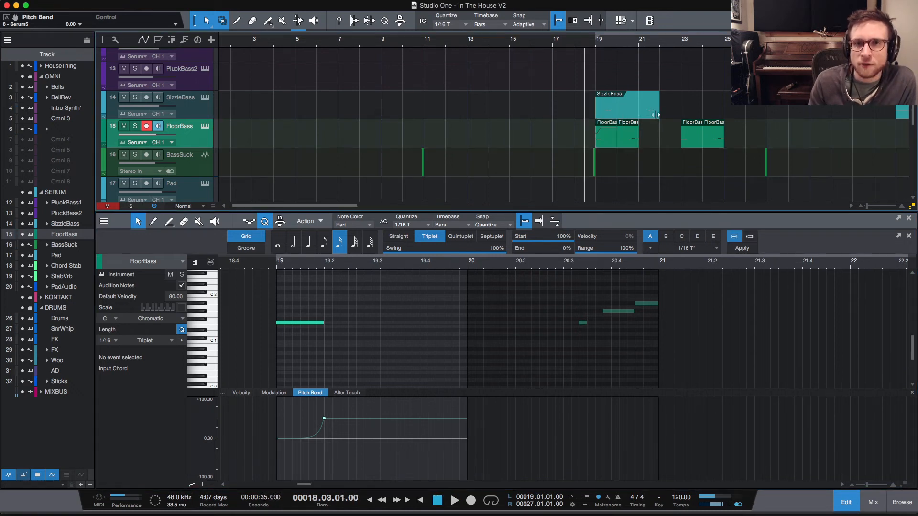
# Step: Audition the SizzleBass part from position 18.03 and shorten its clip to end at bar 21
pyautogui.click(654, 115)
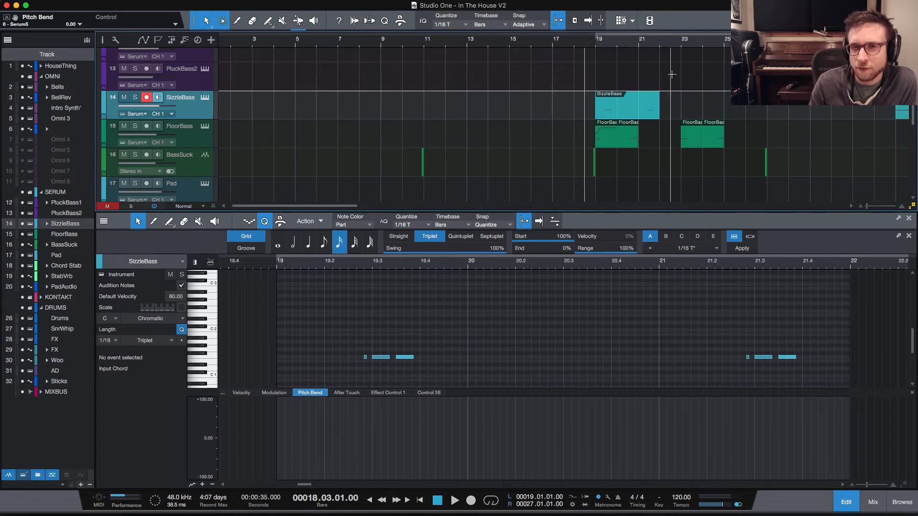
pyautogui.press('space')
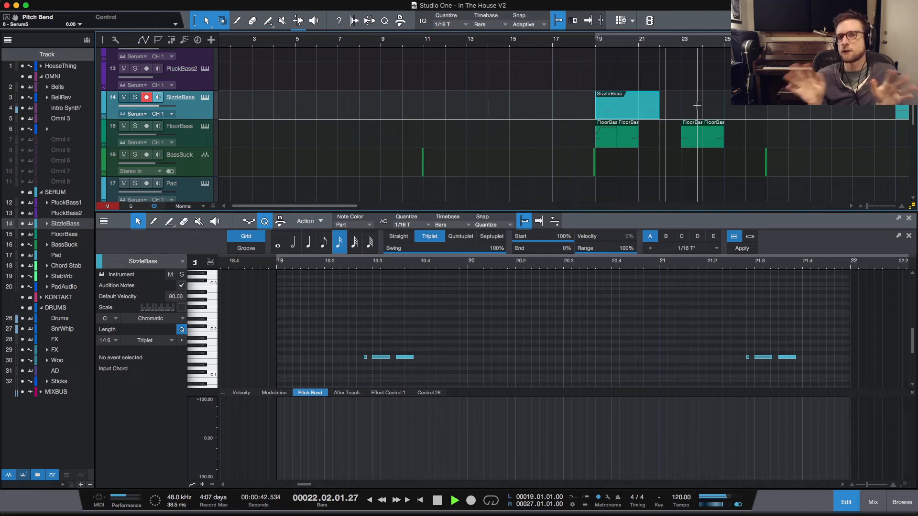
pyautogui.press('space')
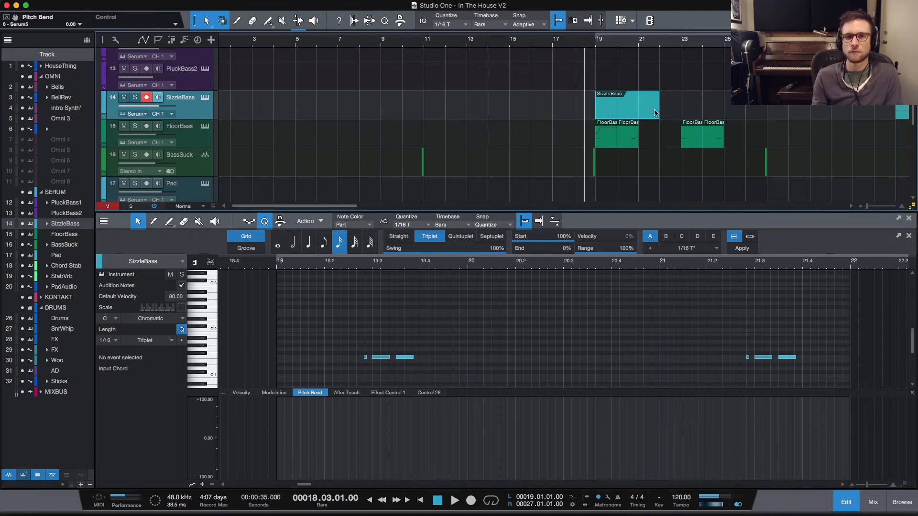
pyautogui.moveTo(655, 113); pyautogui.dragTo(636, 116)
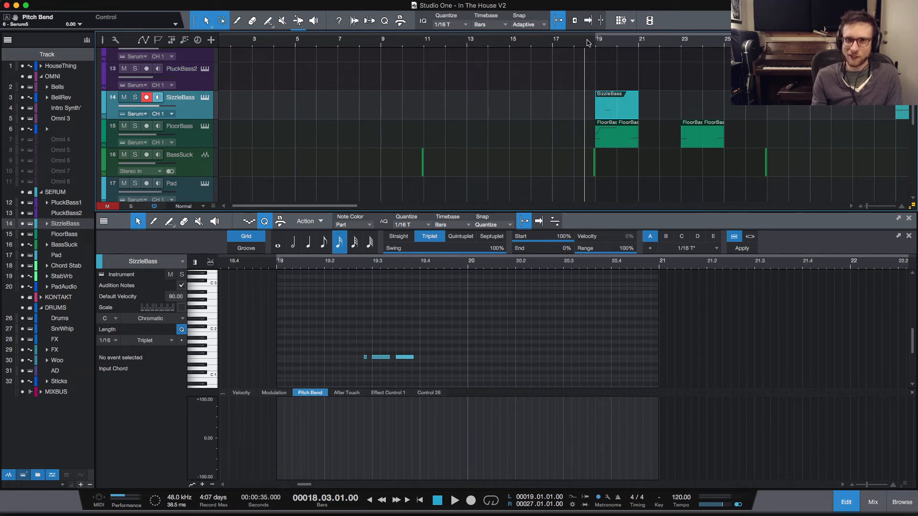
# Step: Play the arrangement from bar 18 to listen to the shortened SizzleBass part, and stop
pyautogui.click(574, 47)
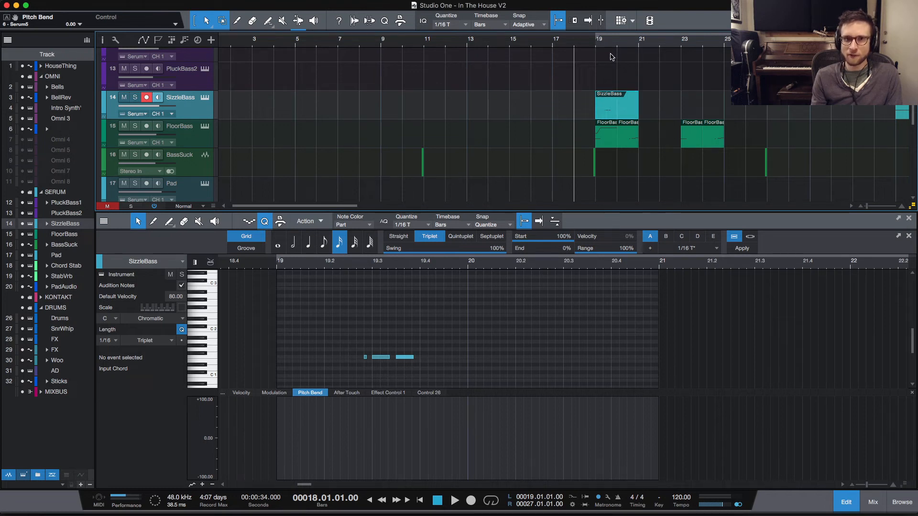
pyautogui.press('space')
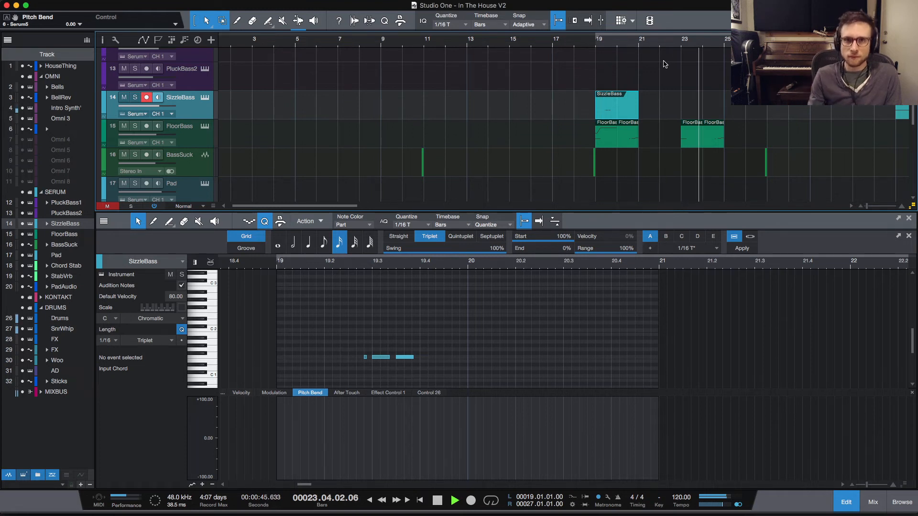
pyautogui.press('space')
# Step: Show the notes of the Drums part starting at bar 19 and audition it from bar 22
pyautogui.click(659, 47)
pyautogui.scroll(-10, 677, 144)
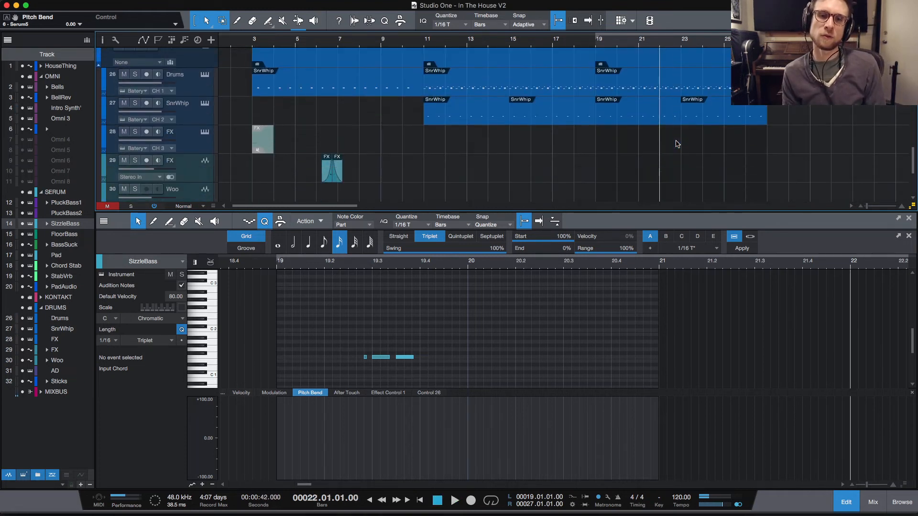
pyautogui.click(664, 89)
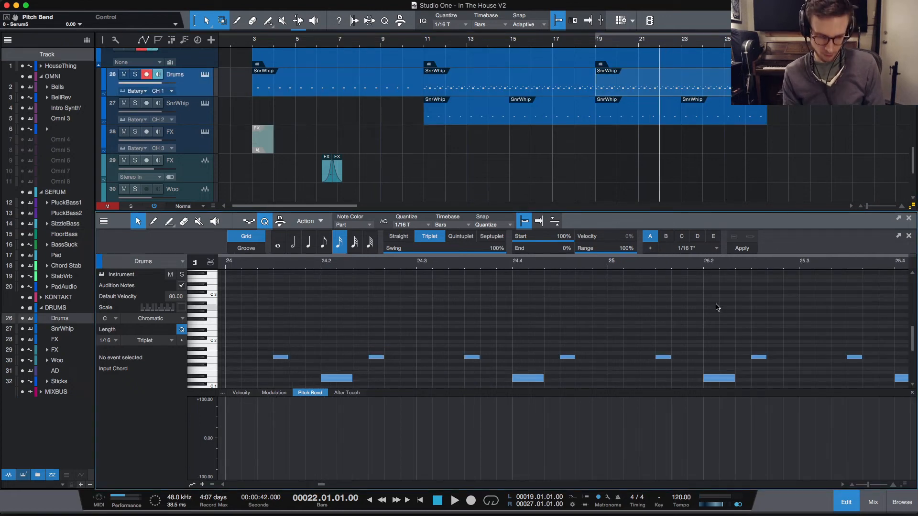
pyautogui.press('w')
pyautogui.press('w')
pyautogui.hscroll(-3, 514, 332)
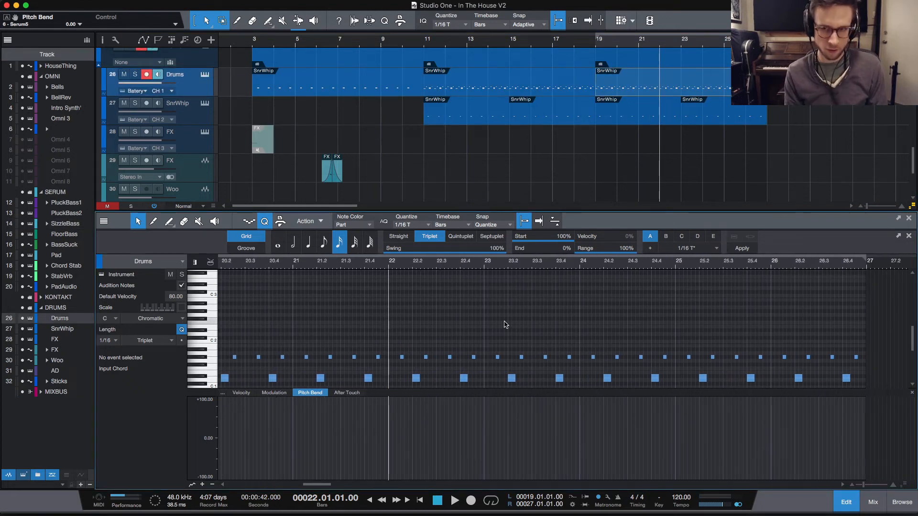
pyautogui.scroll(-2, 513, 322)
pyautogui.press('space')
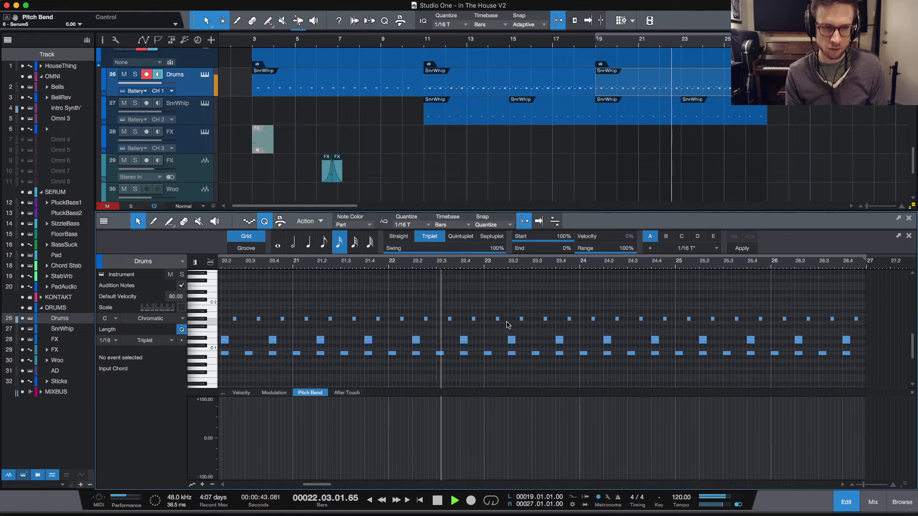
pyautogui.press('space')
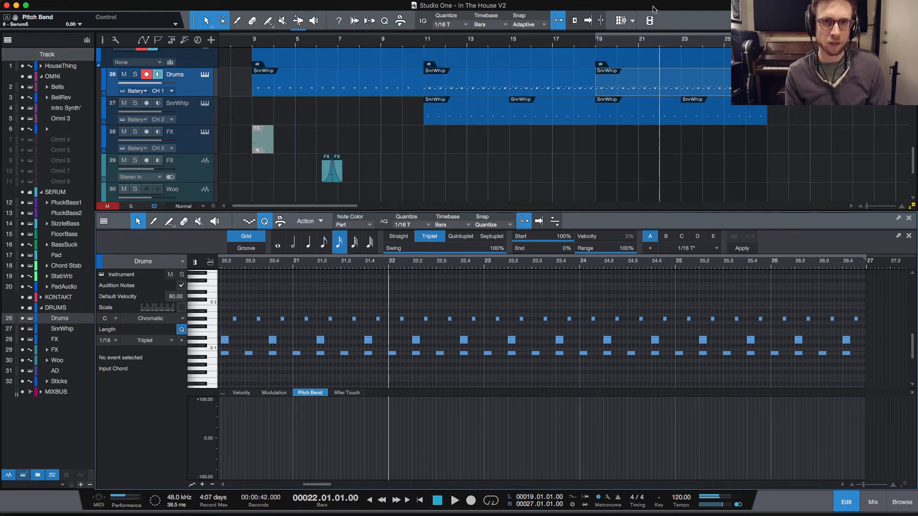
# Step: Play the arrangement from position 18.04 to listen to the drums after bar 19, and stop
pyautogui.click(590, 44)
pyautogui.press('space')
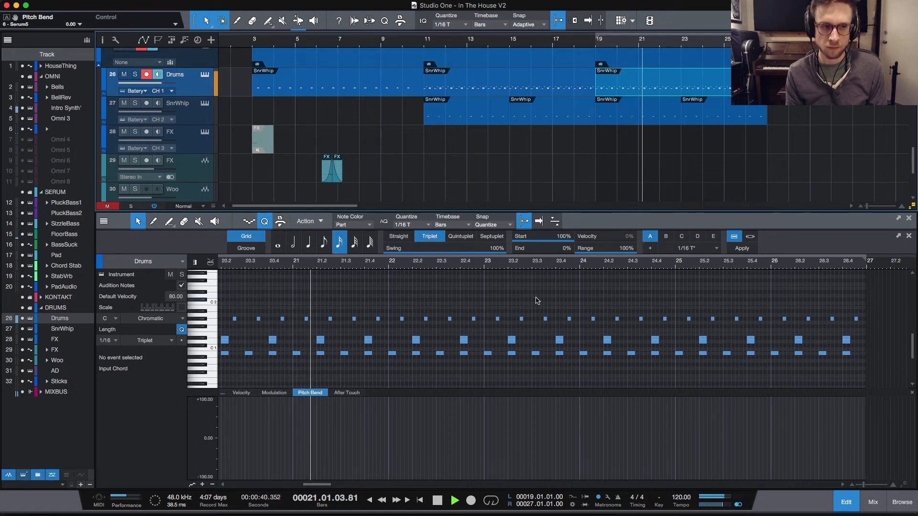
pyautogui.scroll(-1, 539, 300)
pyautogui.hscroll(-1, 539, 300)
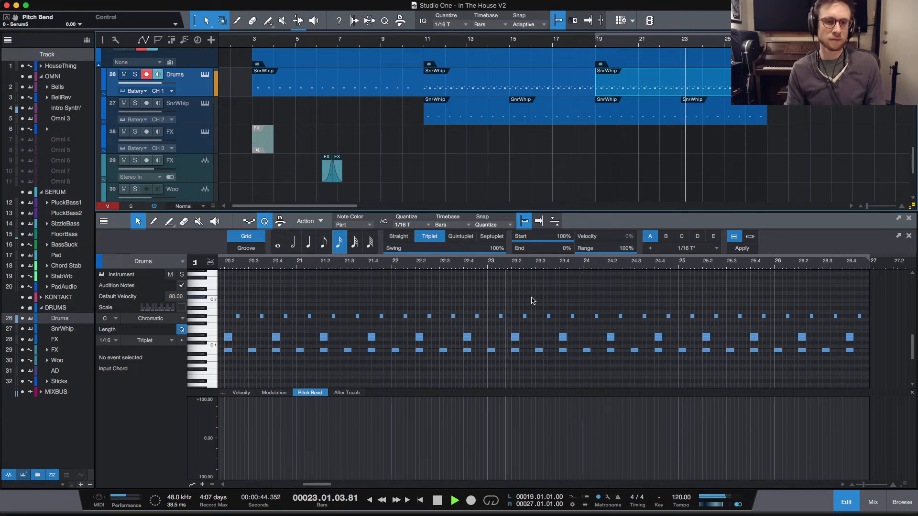
pyautogui.press('space')
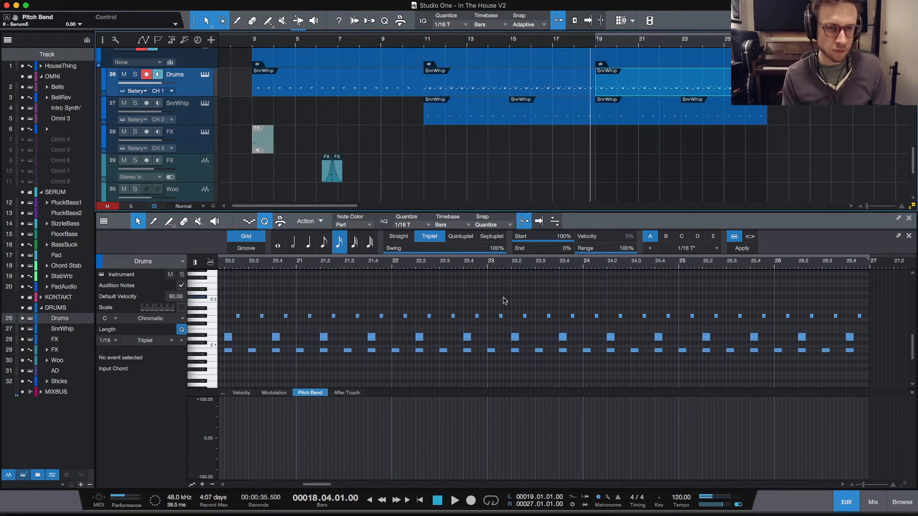
# Step: Add three short triplet drum notes on E1, A1 and F#1 between 22.3 and 23, and audition them from bar 22
pyautogui.click(391, 269)
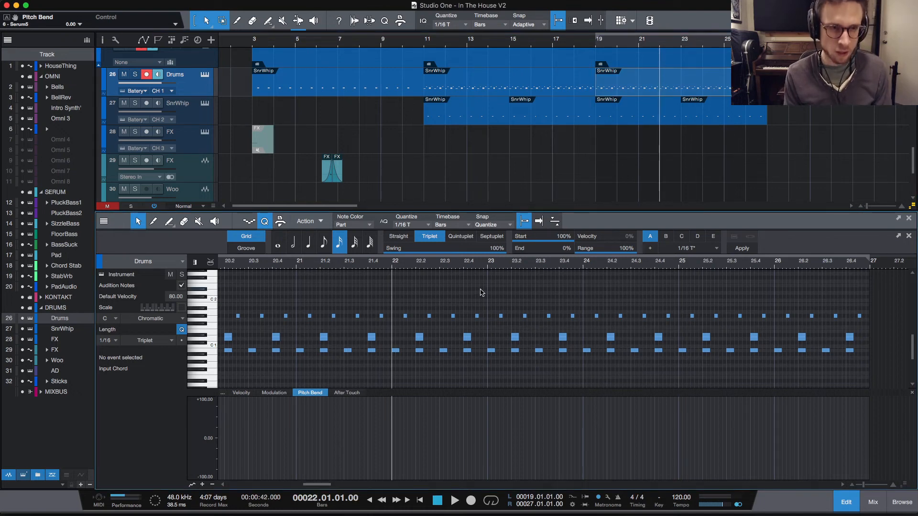
pyautogui.press('e')
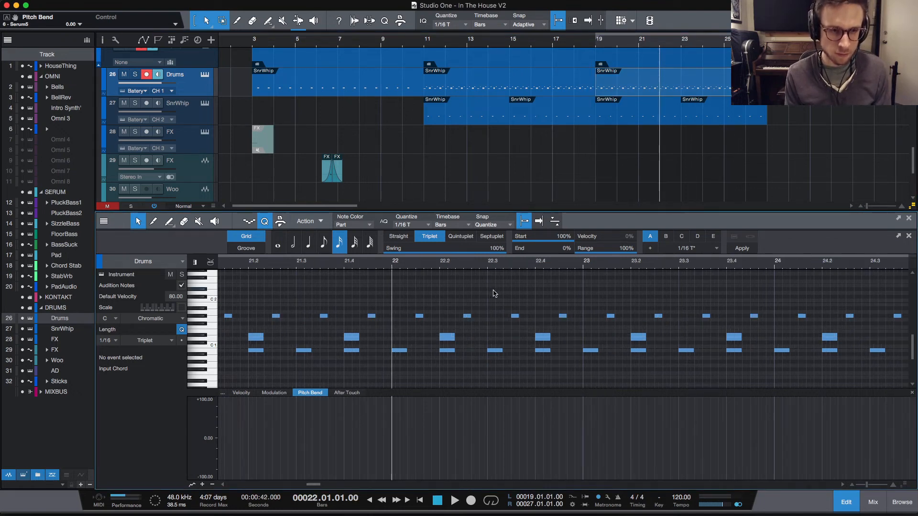
pyautogui.doubleClick(506, 328)
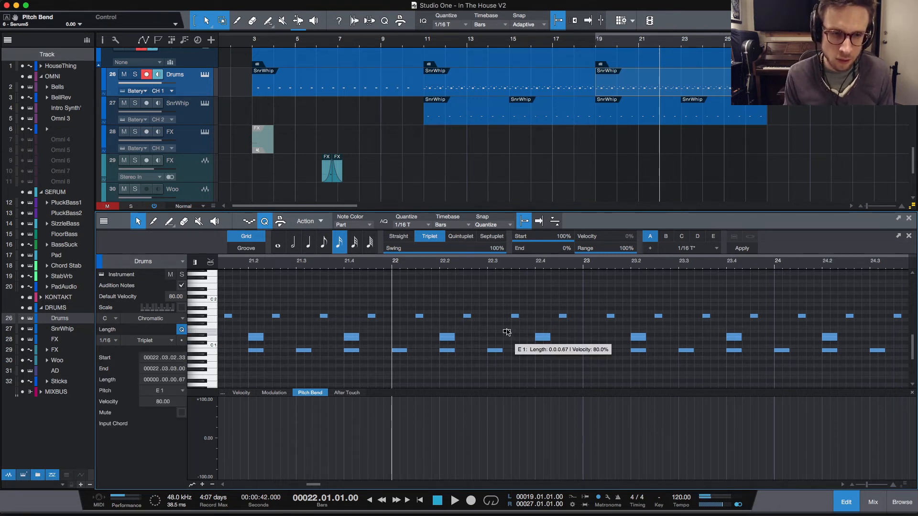
pyautogui.click(534, 313)
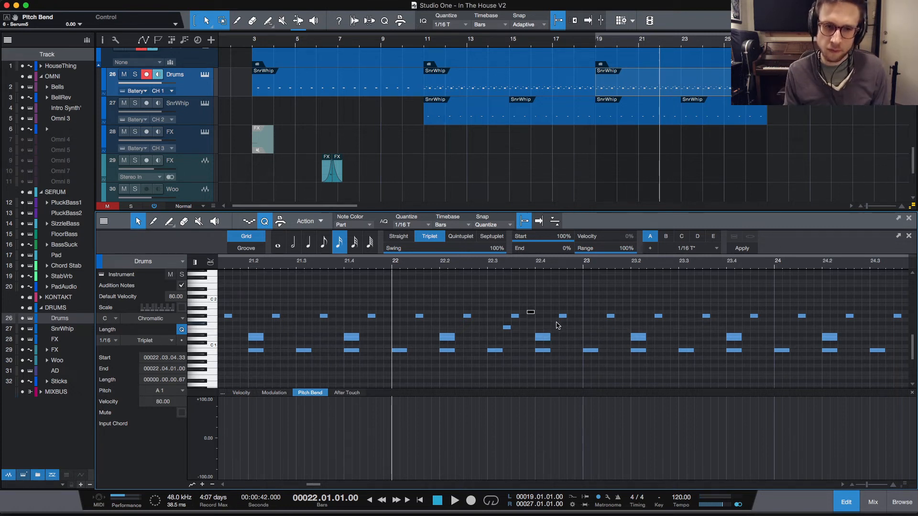
pyautogui.click(556, 325)
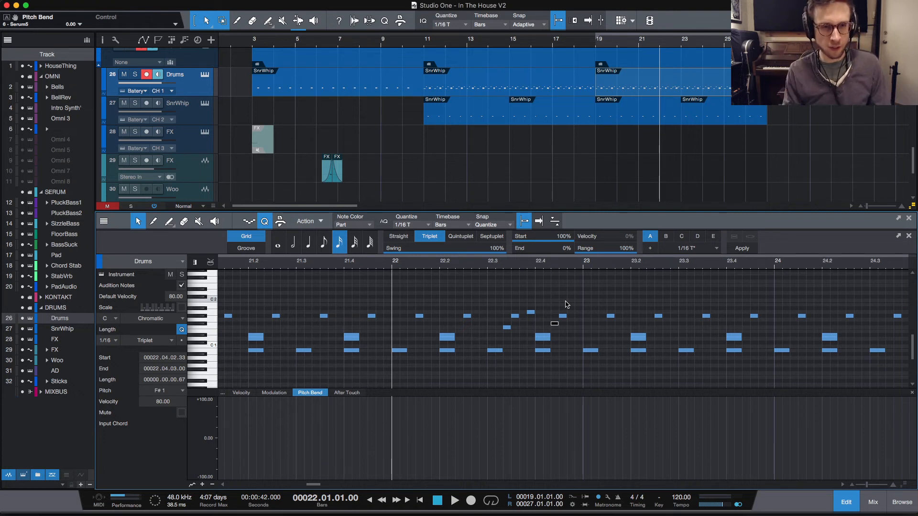
pyautogui.press('space')
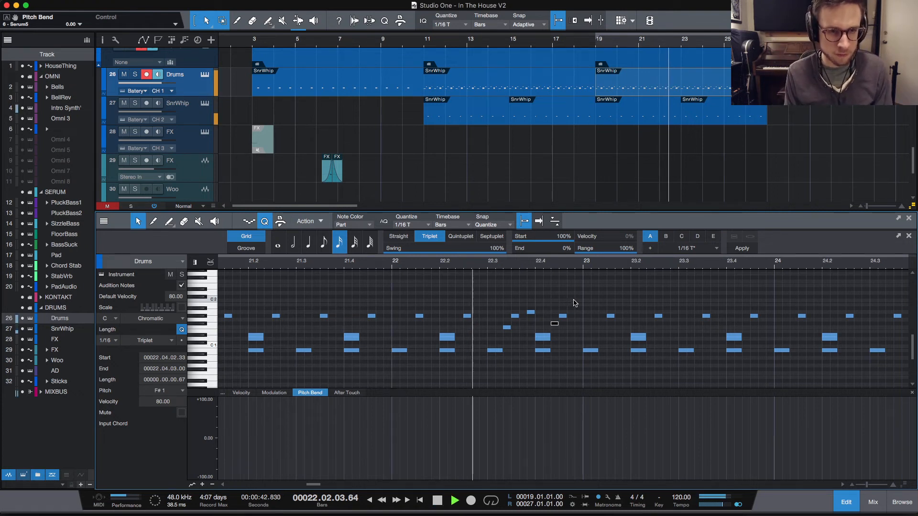
pyautogui.press('space')
# Step: Add a fourth fill note just before bar 23, trying C2 and settling on A1, and audition the fill from bar 22
pyautogui.click(574, 307)
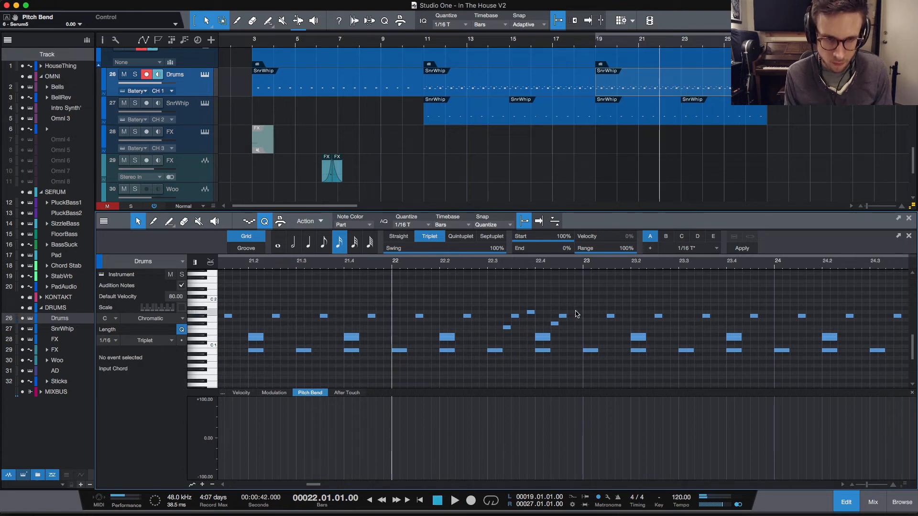
pyautogui.moveTo(579, 312)
pyautogui.mouseDown()
pyautogui.moveTo(579, 329)
pyautogui.moveTo(579, 301)
pyautogui.mouseUp()
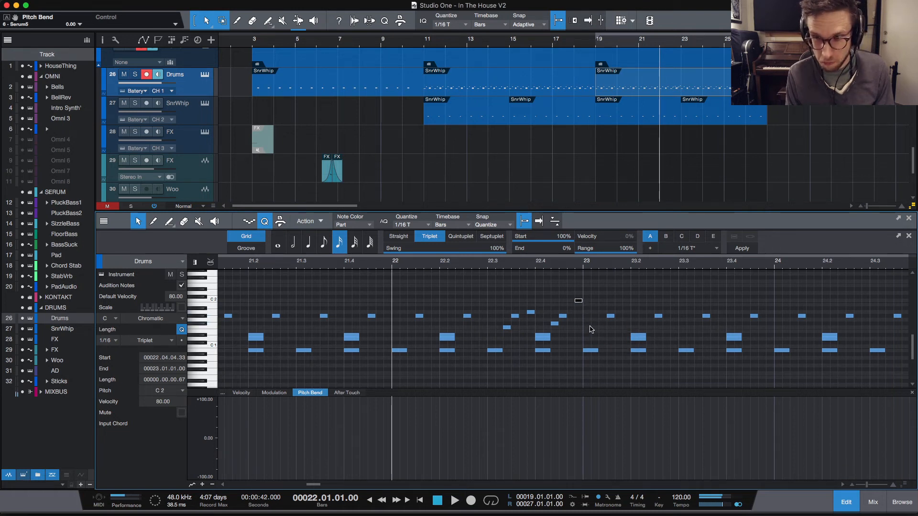
pyautogui.press('space')
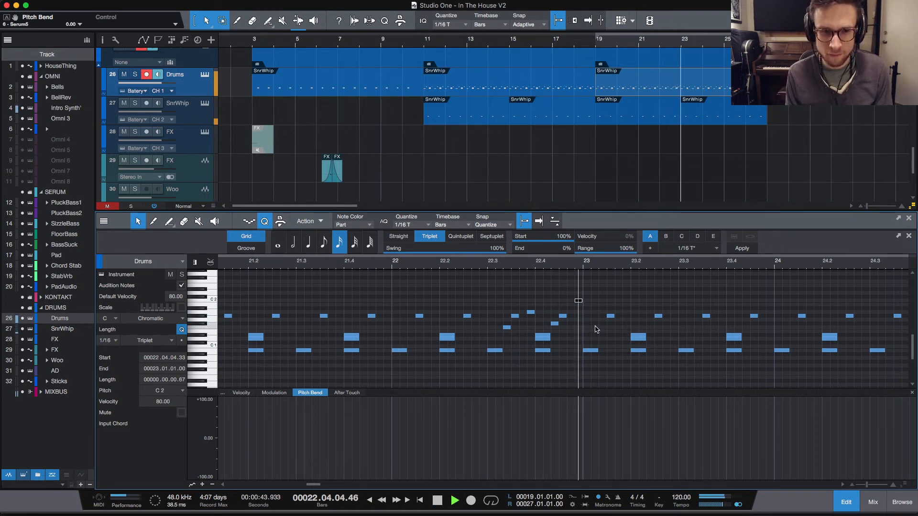
pyautogui.press('space')
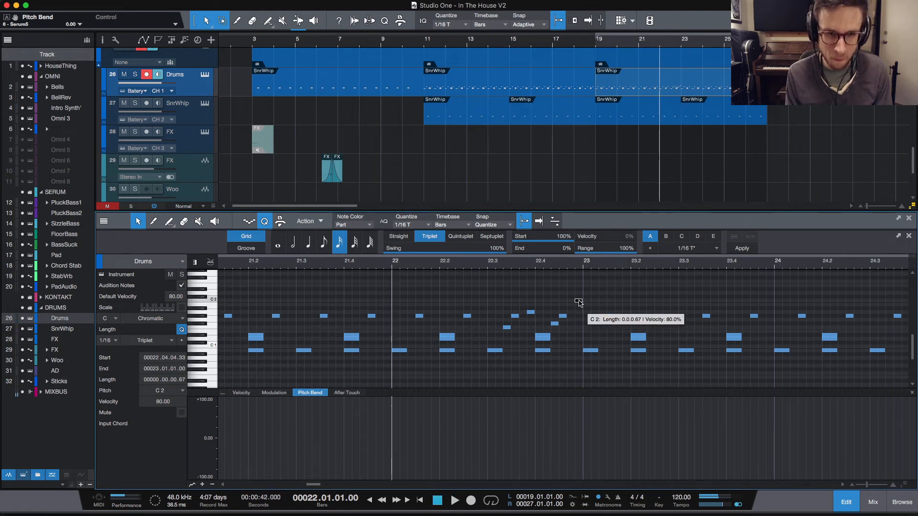
pyautogui.moveTo(579, 302); pyautogui.dragTo(579, 312)
pyautogui.press('space')
pyautogui.click(580, 334)
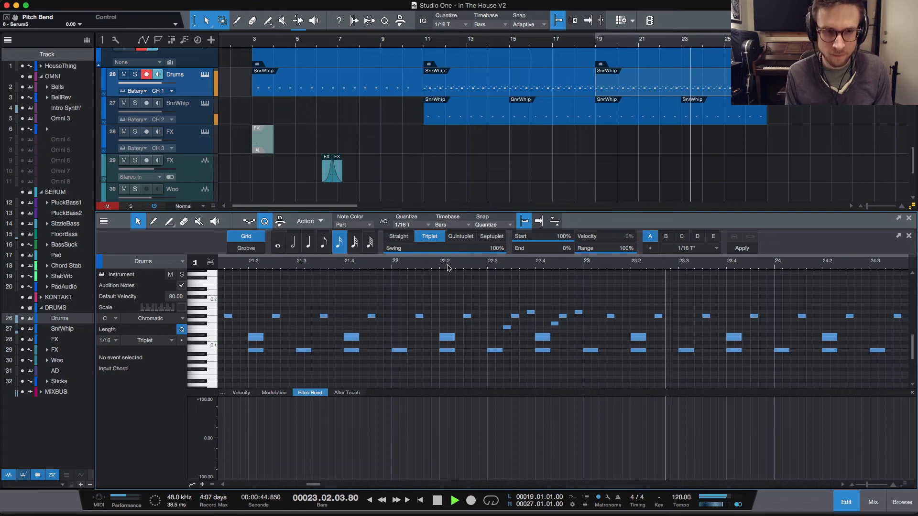
pyautogui.click(394, 262)
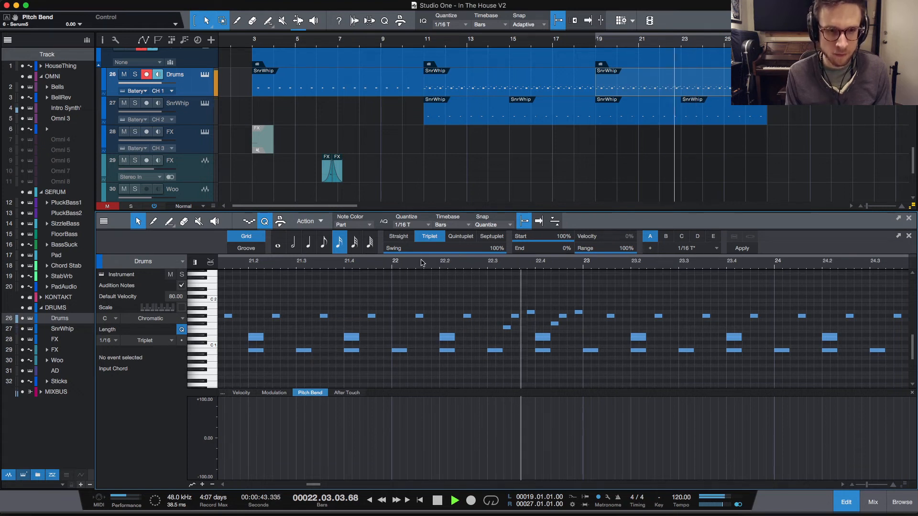
pyautogui.press('space')
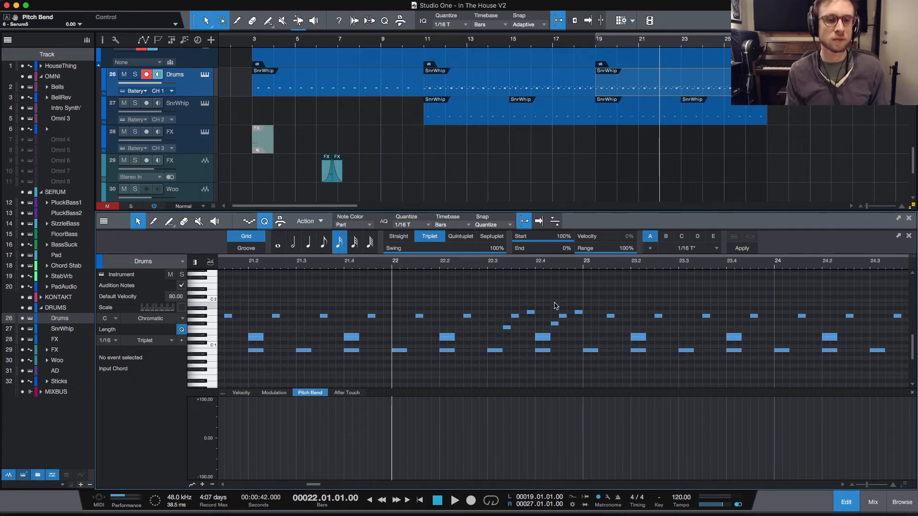
# Step: Try an extra F#1 note at 22.03.01, ahead of the fill, and audition it from bar 22
pyautogui.click(499, 322)
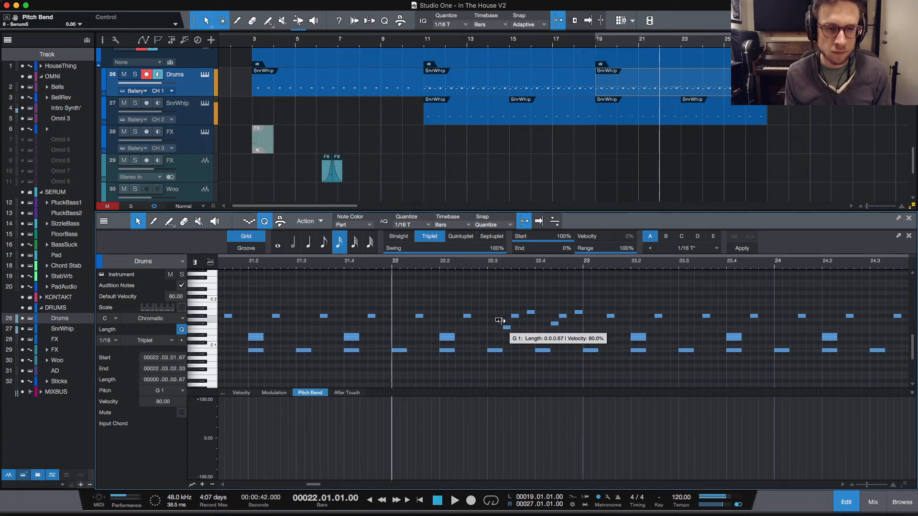
pyautogui.moveTo(499, 323); pyautogui.dragTo(499, 326)
pyautogui.press('space')
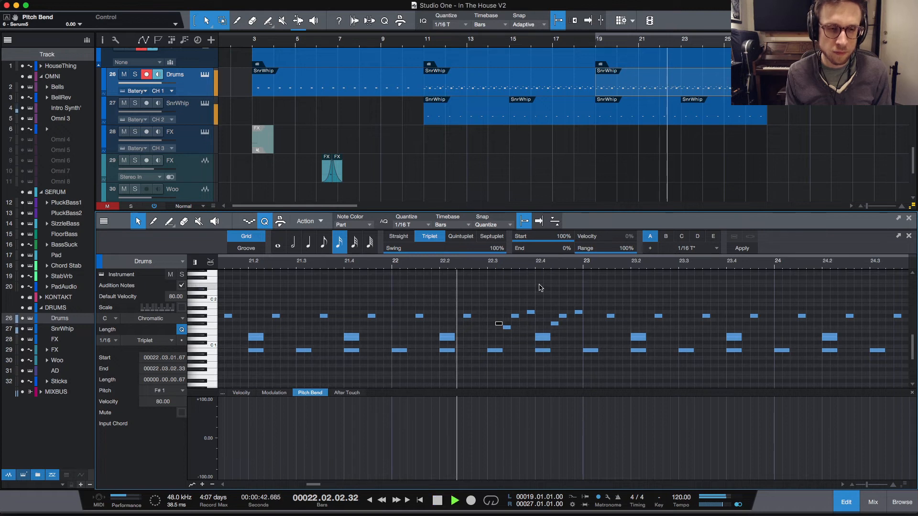
pyautogui.press('space')
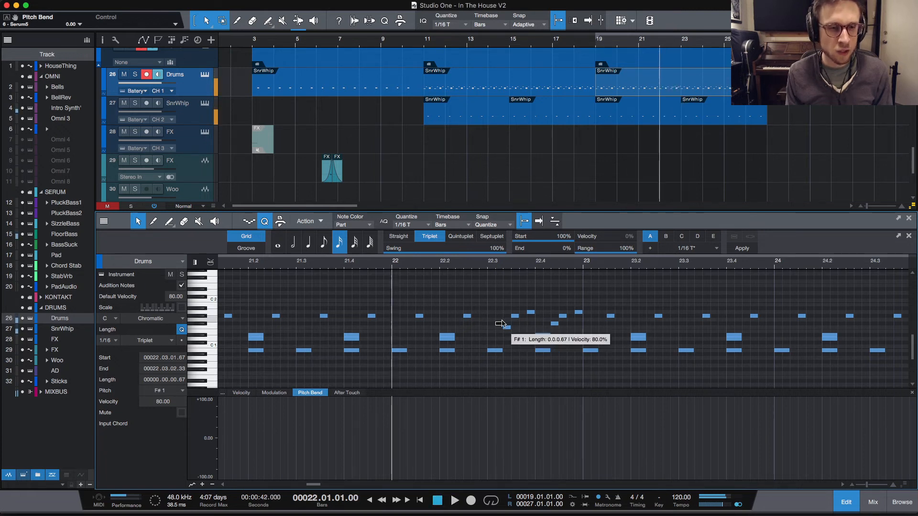
pyautogui.press('space')
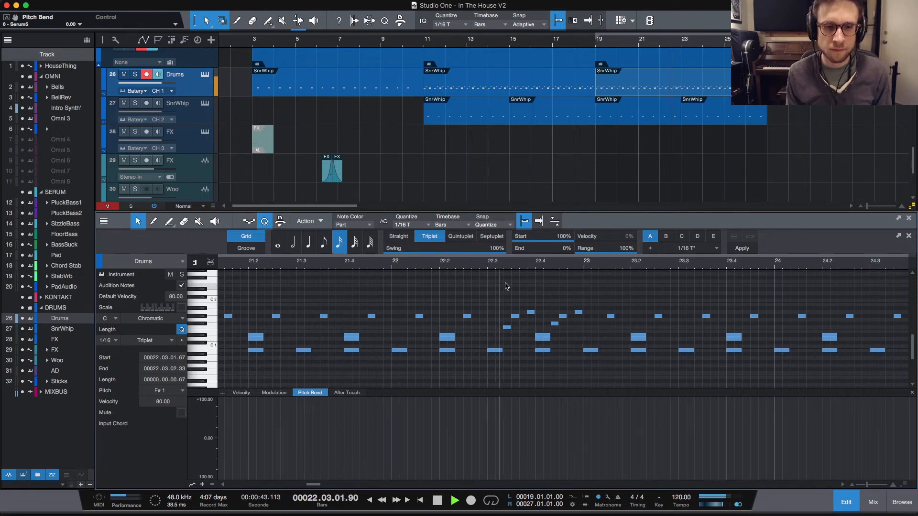
pyautogui.press('space')
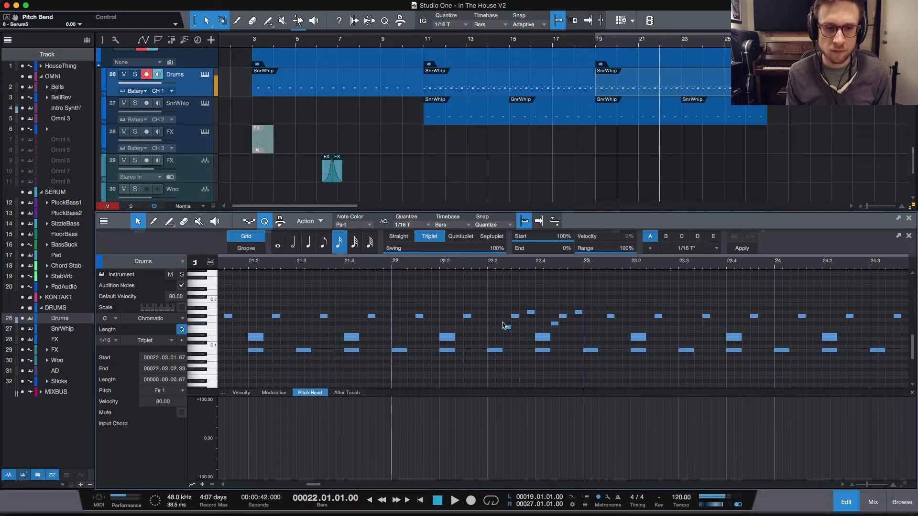
# Step: Try the first fill note on F#1 and the last one on E1, and audition the fill from bar 22
pyautogui.click(506, 328)
pyautogui.moveTo(507, 328); pyautogui.dragTo(507, 324)
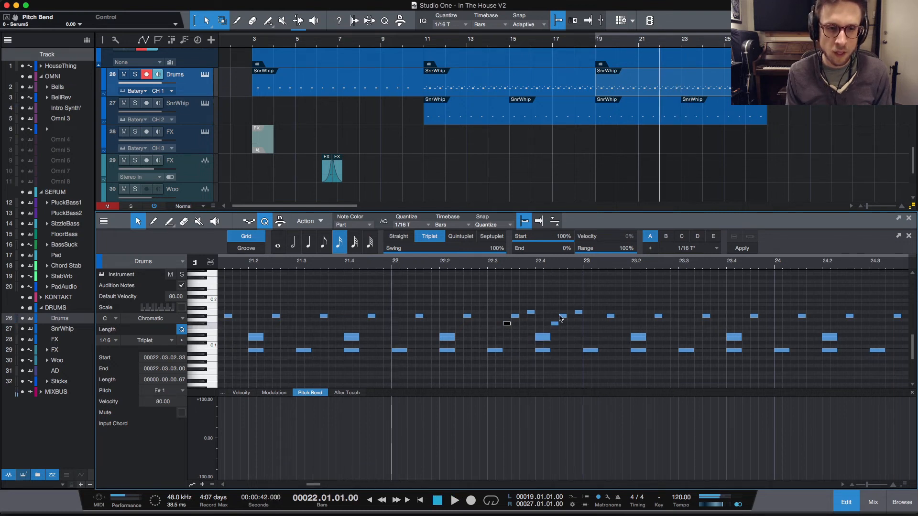
pyautogui.moveTo(579, 317); pyautogui.dragTo(579, 332)
pyautogui.click(584, 291)
pyautogui.press('space')
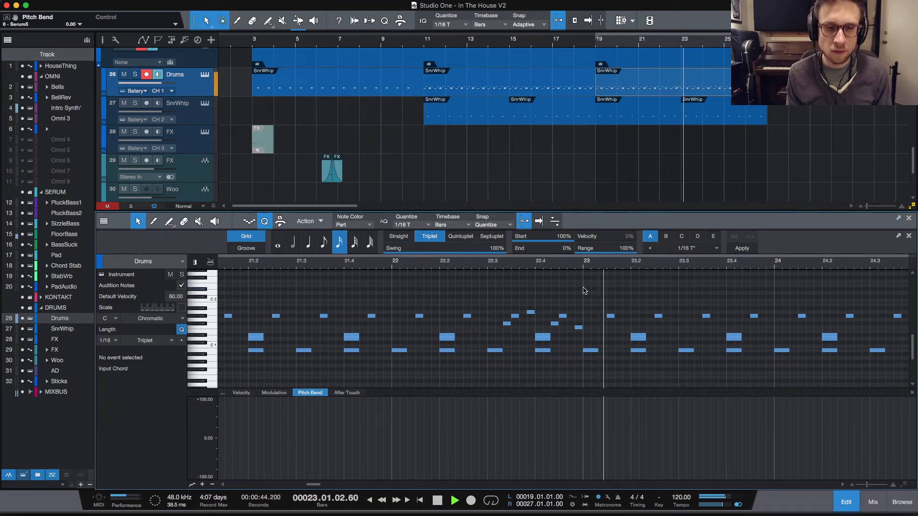
pyautogui.press('space')
# Step: Undo the pitch changes of the first and last fill notes and play back from bar 22
pyautogui.hotkey('ctrl', 'z')
pyautogui.hotkey('ctrl', 'z')
pyautogui.press('space')
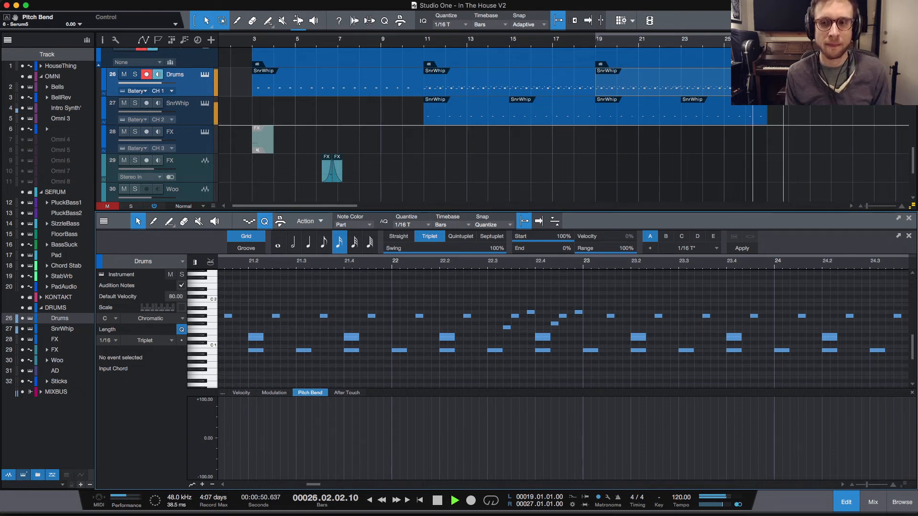
pyautogui.press('space')
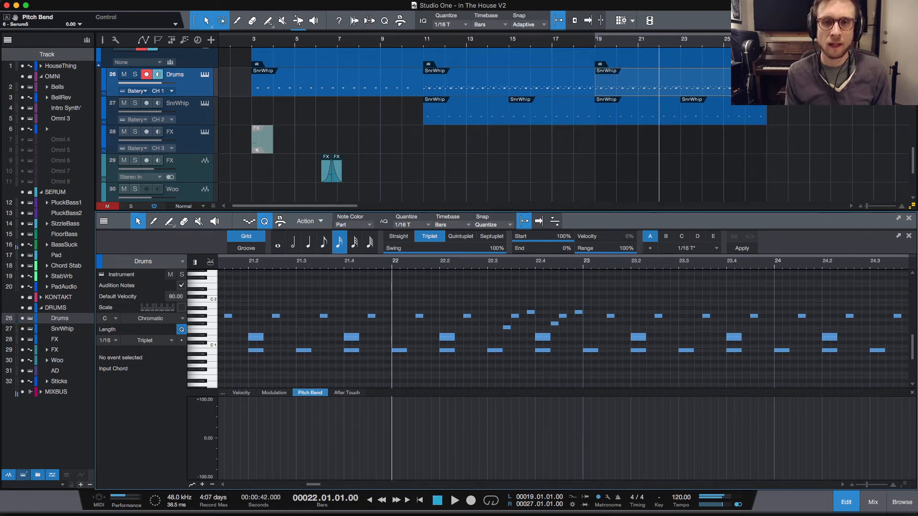
# Step: Hide the track automation in the arrangement
pyautogui.scroll(-4, 661, 108)
pyautogui.hscroll(5, 661, 108)
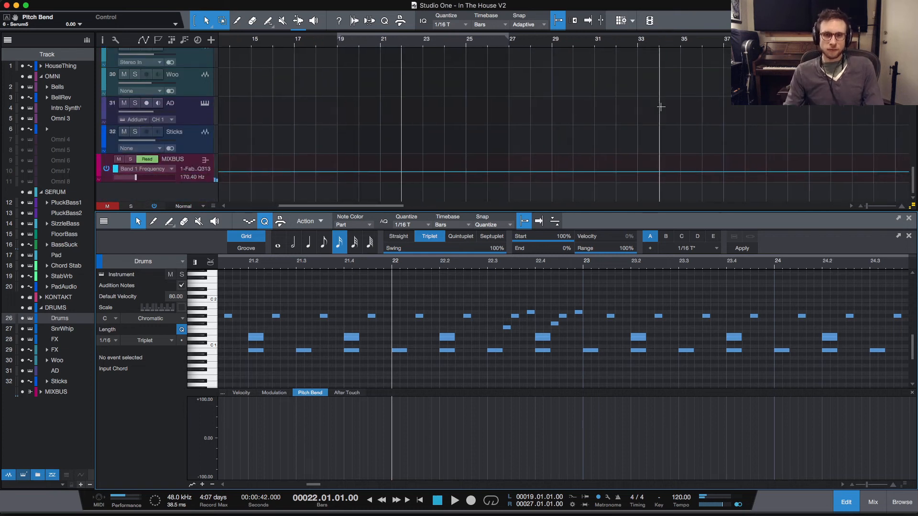
pyautogui.press('w')
pyautogui.press('w')
pyautogui.press('w')
pyautogui.press('e')
pyautogui.press('e')
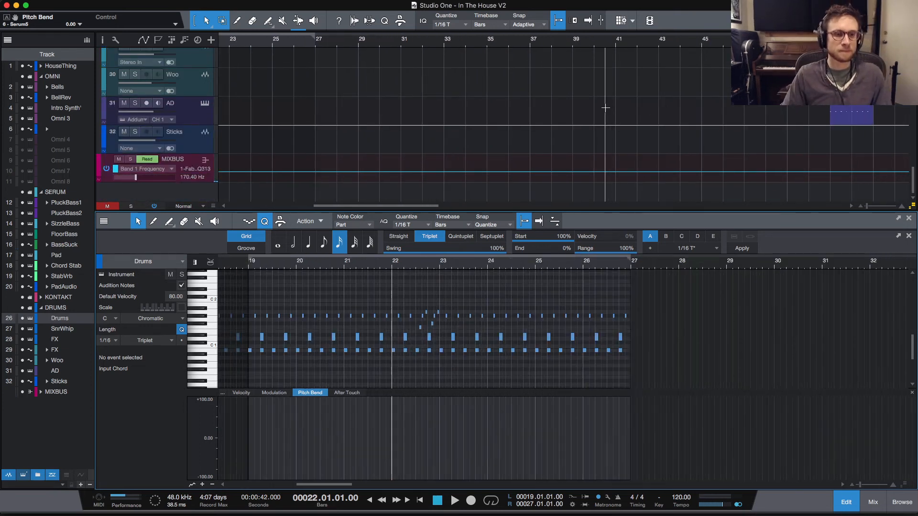
pyautogui.click(601, 105)
pyautogui.press('a')
pyautogui.press('a')
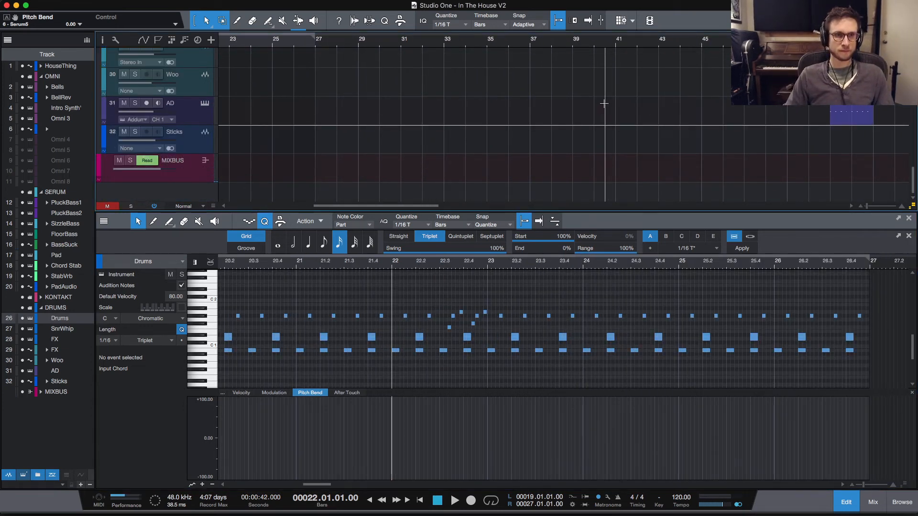
# Step: Play the arrangement from bar 3 into the second section to listen to the drums in context, and stop
pyautogui.press('w')
pyautogui.press('w')
pyautogui.press('w')
pyautogui.scroll(2, 499, 99)
pyautogui.scroll(3, 499, 100)
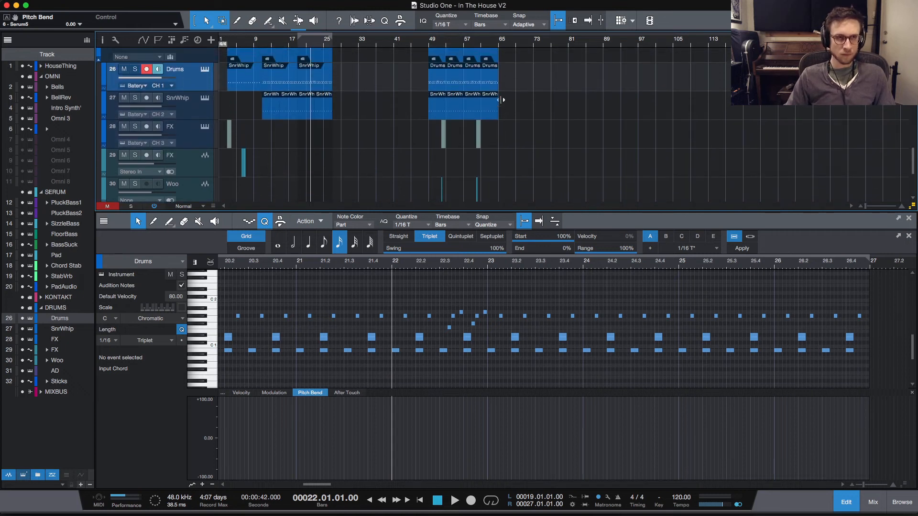
pyautogui.press('e')
pyautogui.press('e')
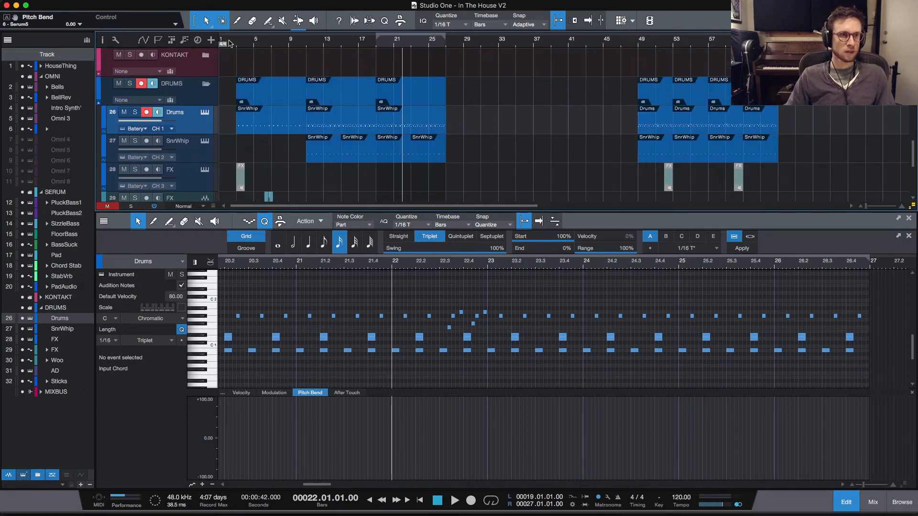
pyautogui.click(235, 44)
pyautogui.press('space')
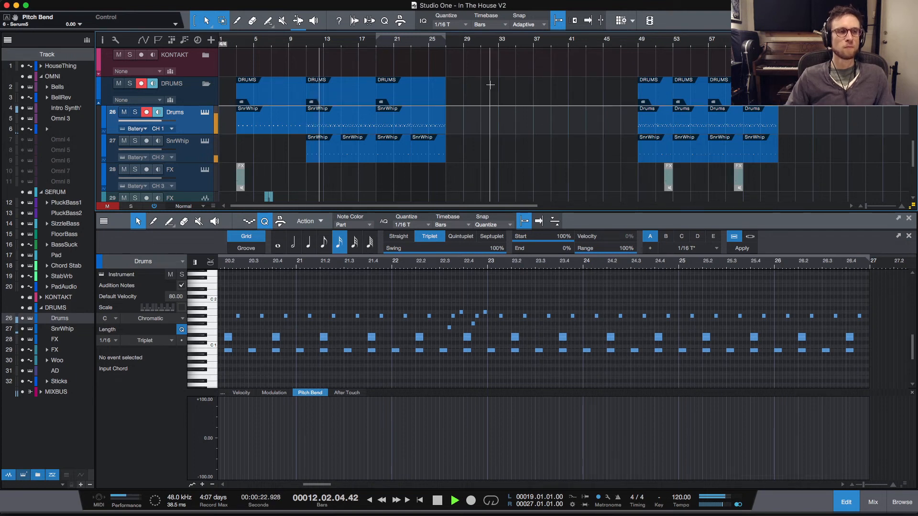
pyautogui.press('space')
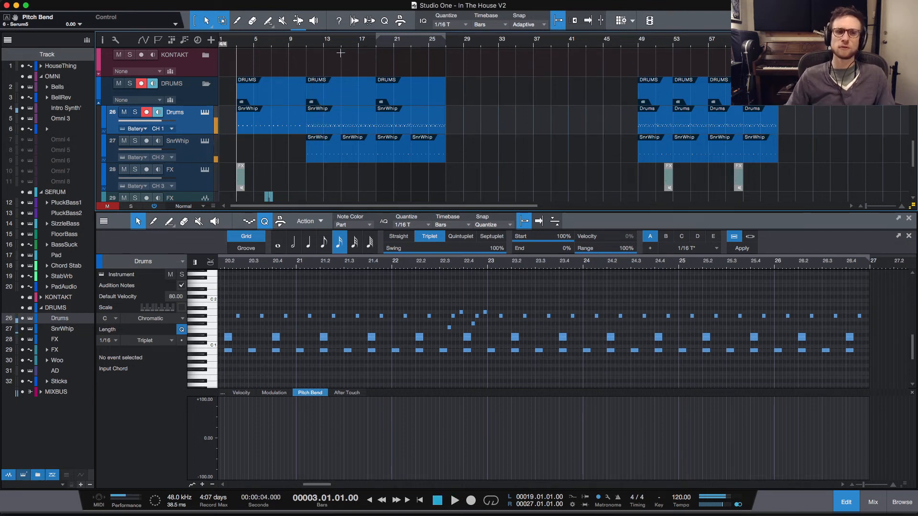
# Step: Show the notes of the Drums part starting at bar 11 and open the track's Battery instrument
pyautogui.click(320, 132)
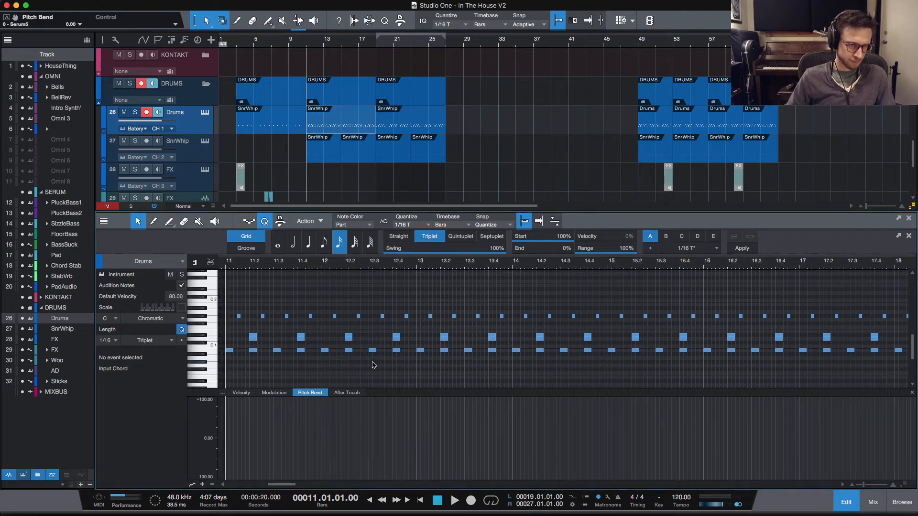
pyautogui.hscroll(2, 378, 357)
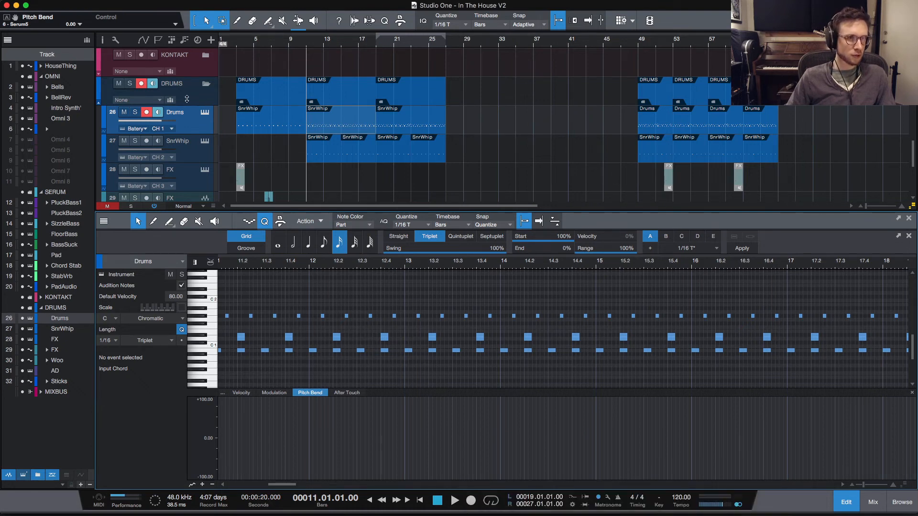
pyautogui.click(205, 113)
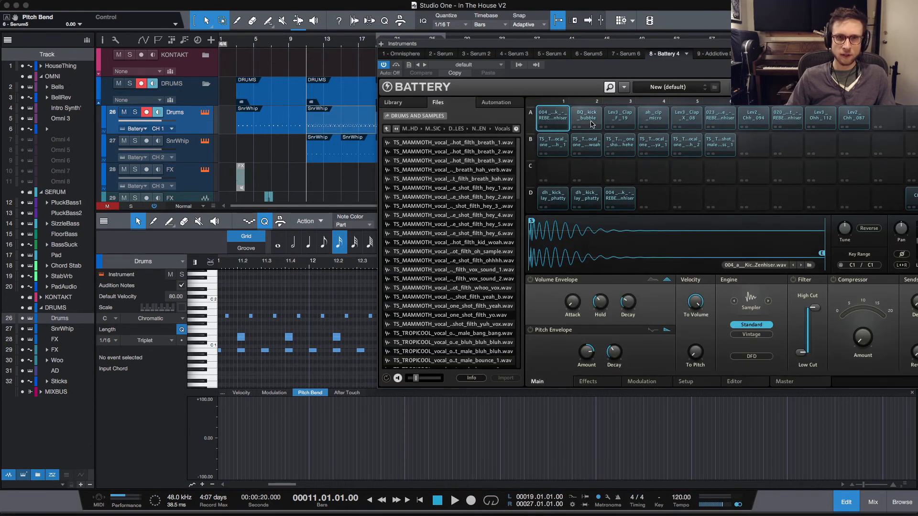
# Step: Check the output routing of the BQ_kick_bubble cell and the third cell of row D in Battery
pyautogui.click(584, 115)
pyautogui.rightClick(582, 118)
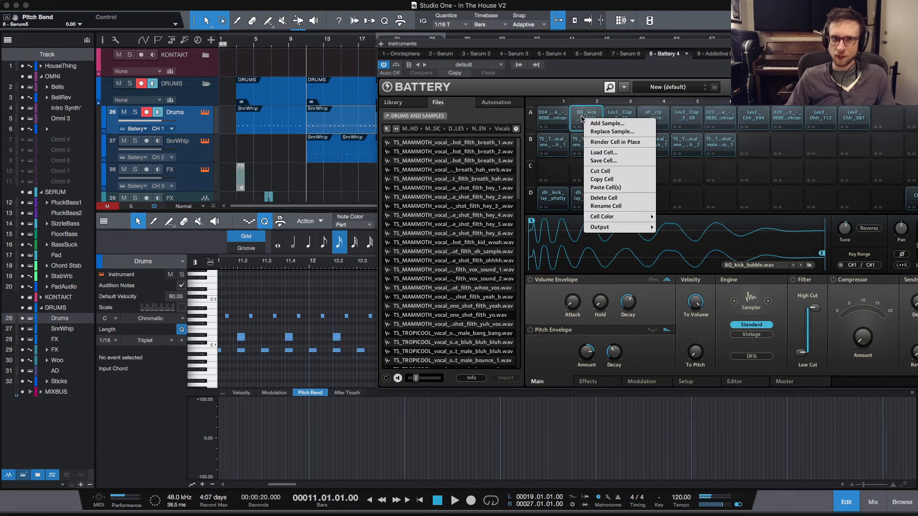
pyautogui.moveTo(630, 229)
pyautogui.moveTo(680, 238)
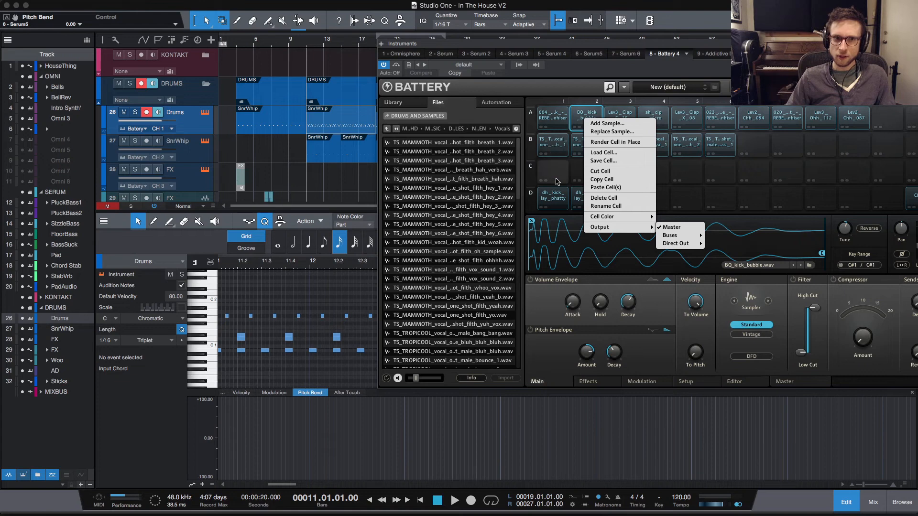
pyautogui.click(586, 195)
pyautogui.click(615, 196)
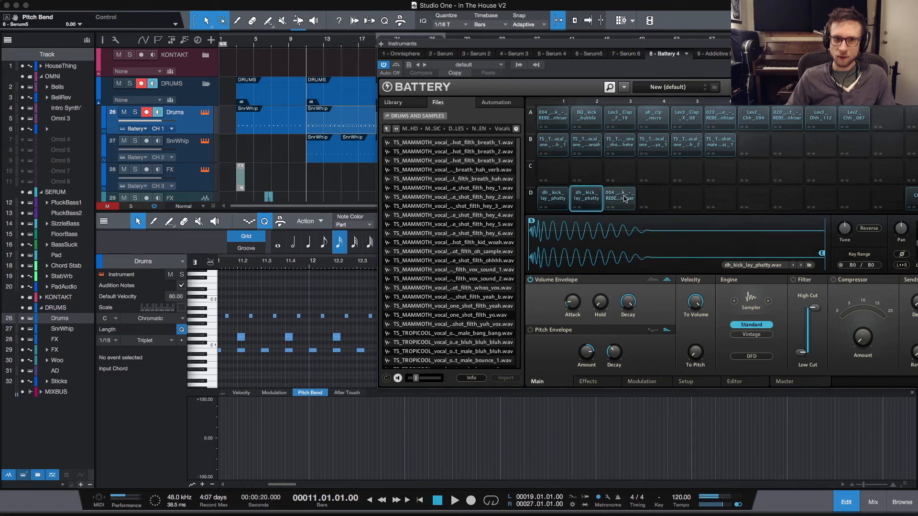
pyautogui.rightClick(616, 198)
pyautogui.moveTo(652, 306)
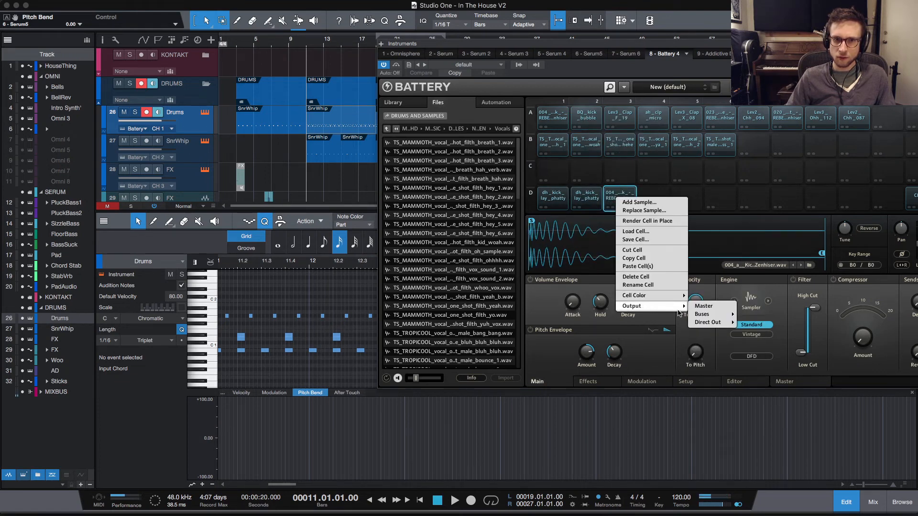
pyautogui.moveTo(706, 324)
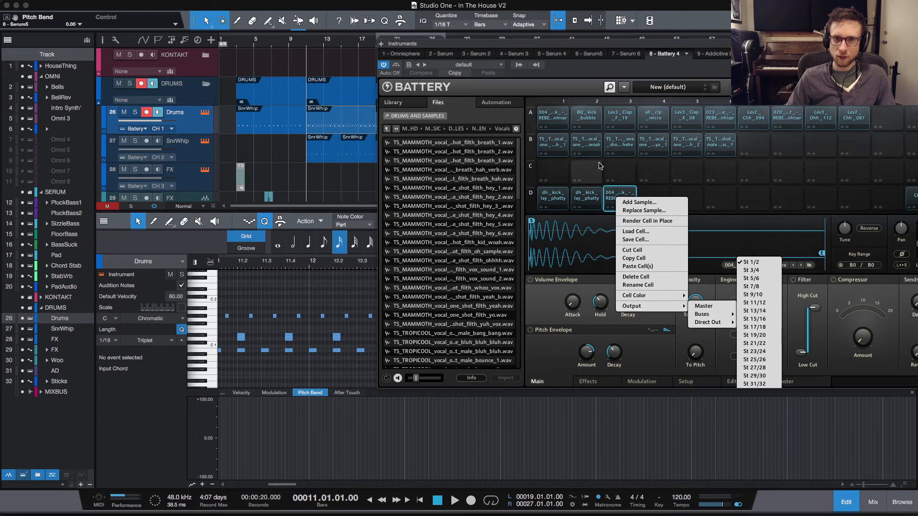
pyautogui.click(583, 117)
pyautogui.click(583, 117)
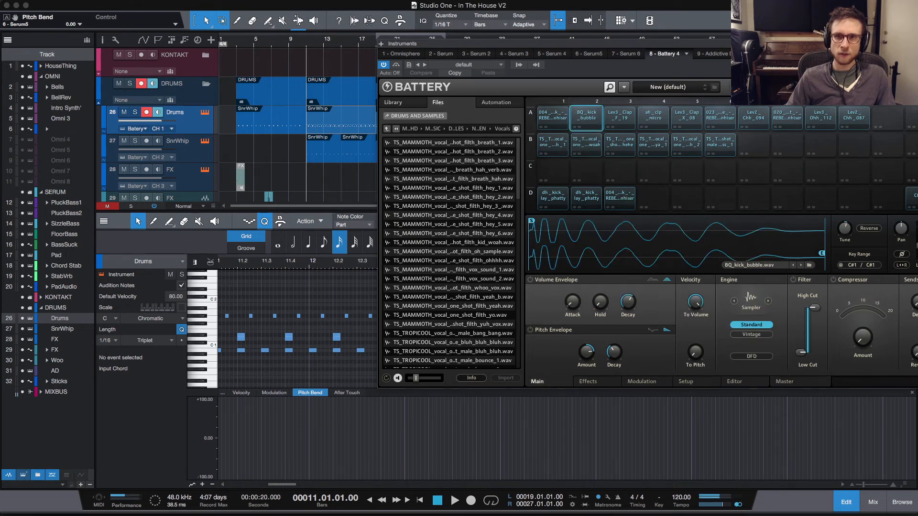
# Step: Close the instrument window, play the drums from bars 11, 10 and 12, and stop at the start of the bar 11 part
pyautogui.click(912, 44)
pyautogui.press('space')
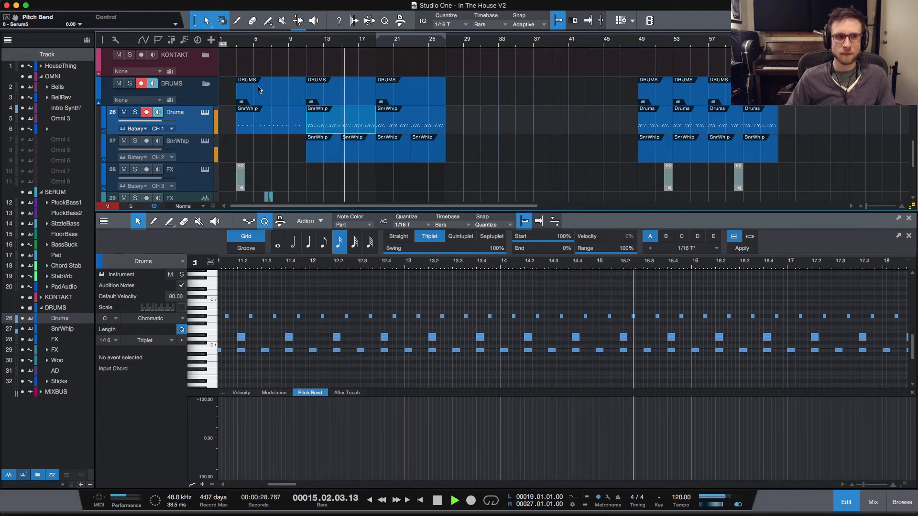
pyautogui.click(300, 42)
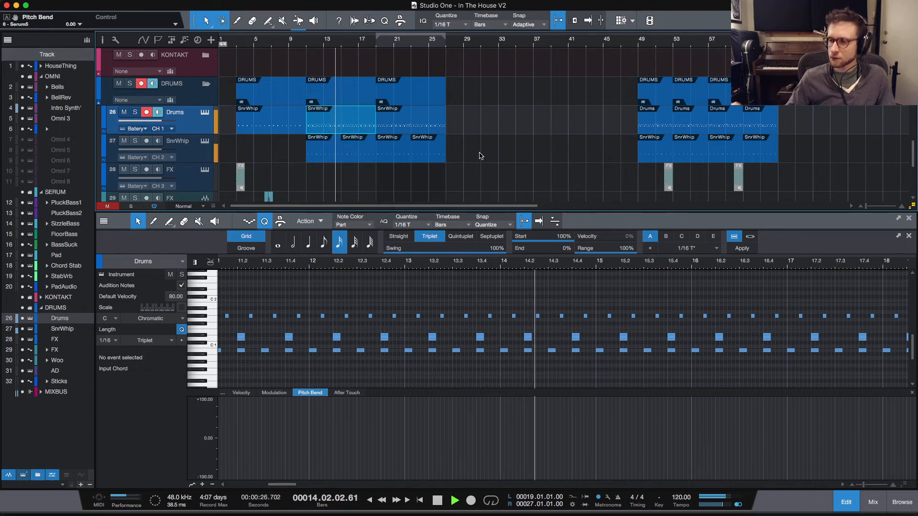
pyautogui.press('space')
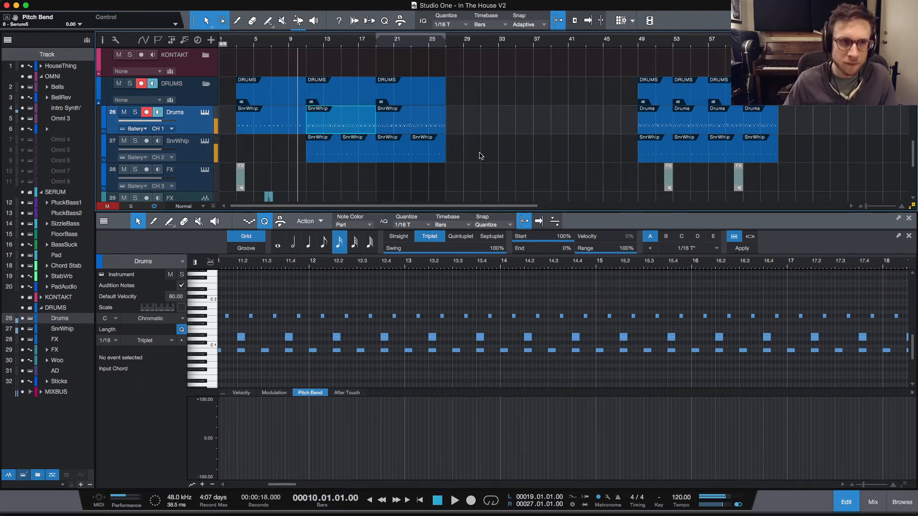
pyautogui.click(316, 44)
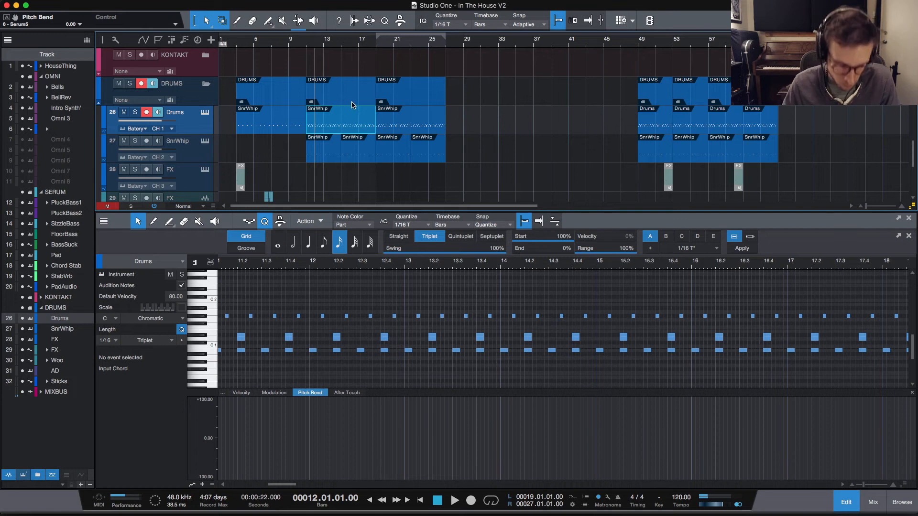
pyautogui.press('e')
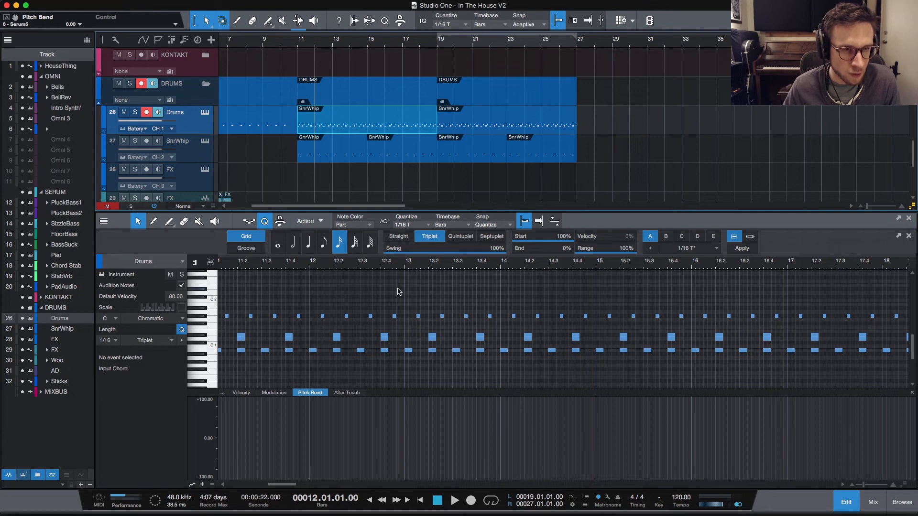
pyautogui.hscroll(-5, 399, 292)
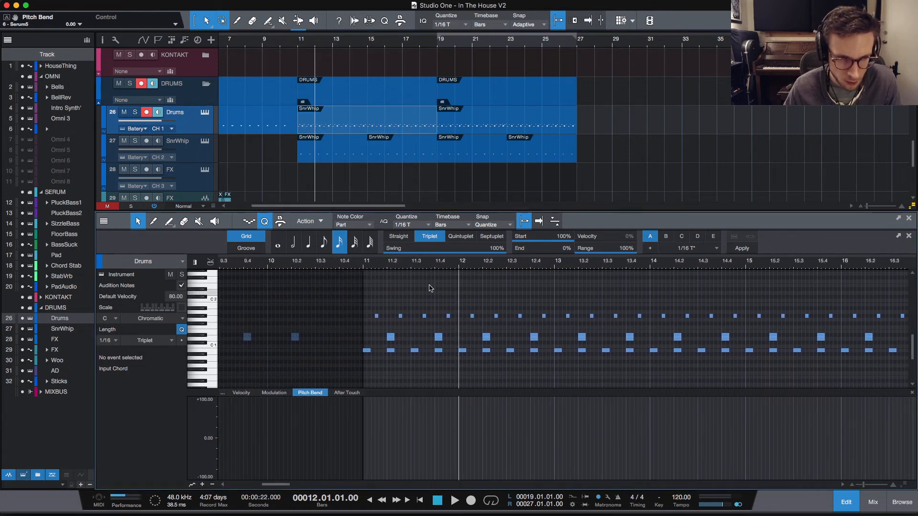
pyautogui.click(363, 267)
pyautogui.press('space')
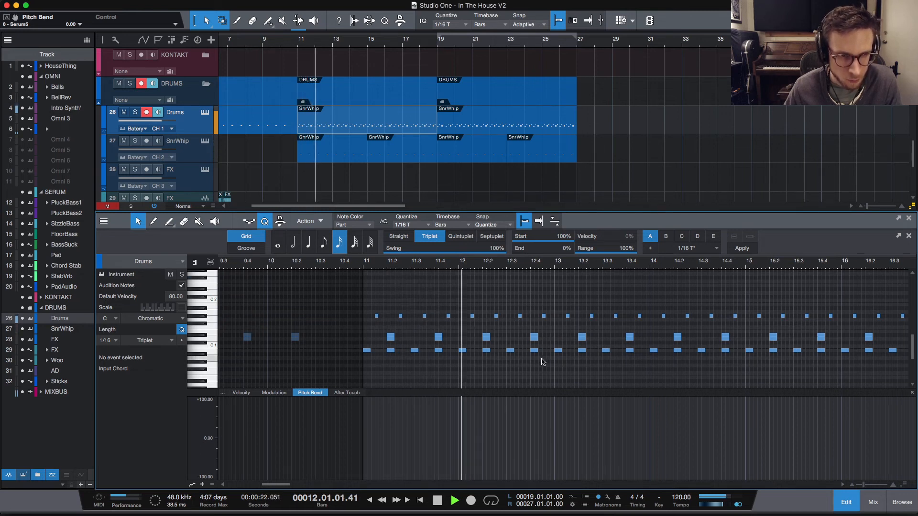
pyautogui.press('space')
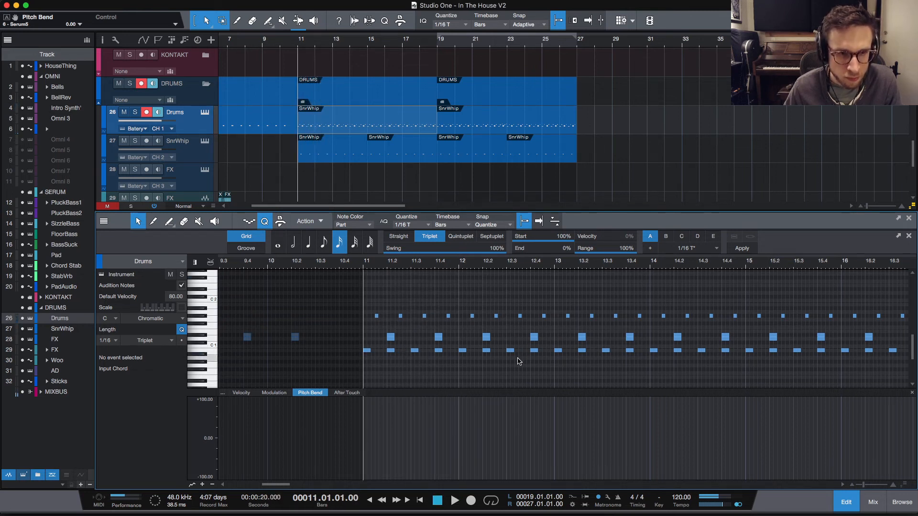
# Step: Add a short C 1 note just before beat 12.3 and B 0 notes at 12.03.03 and 12.04.03, and play back from 12.02
pyautogui.click(509, 351)
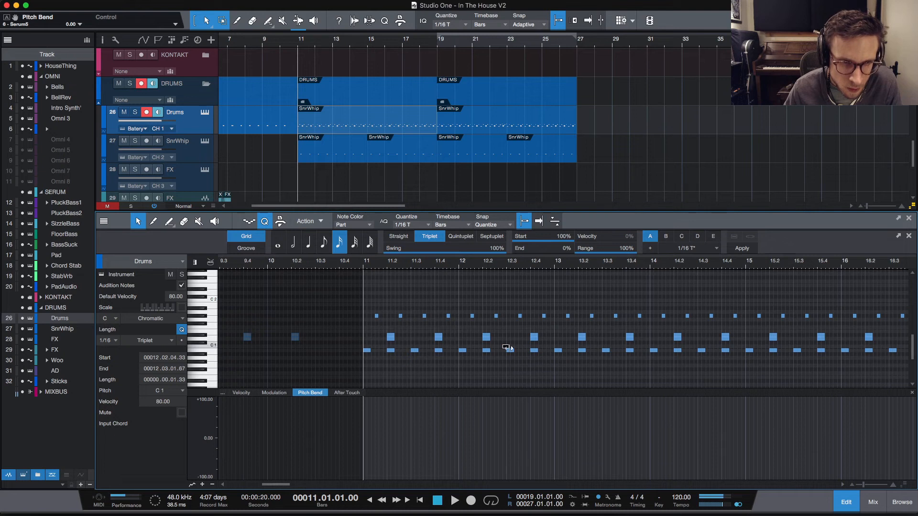
pyautogui.moveTo(506, 347); pyautogui.dragTo(547, 352)
pyautogui.click(491, 262)
pyautogui.press('space')
pyautogui.press('space')
pyautogui.press('space')
pyautogui.press('space')
pyautogui.press('space')
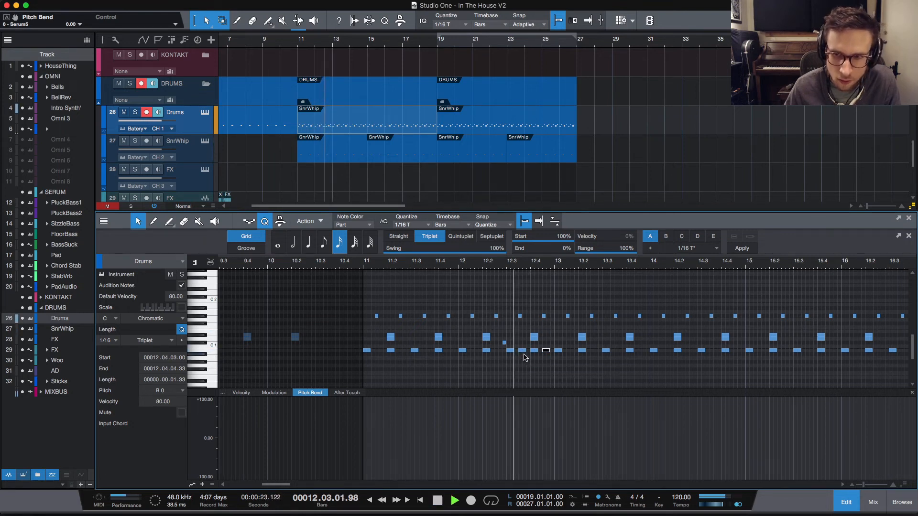
pyautogui.press('space')
# Step: Show the note velocities, lower the two added B 0 notes to a velocity of about 64.77, and play the part back
pyautogui.keyDown('shift'); pyautogui.click(522, 351); pyautogui.keyUp('shift')
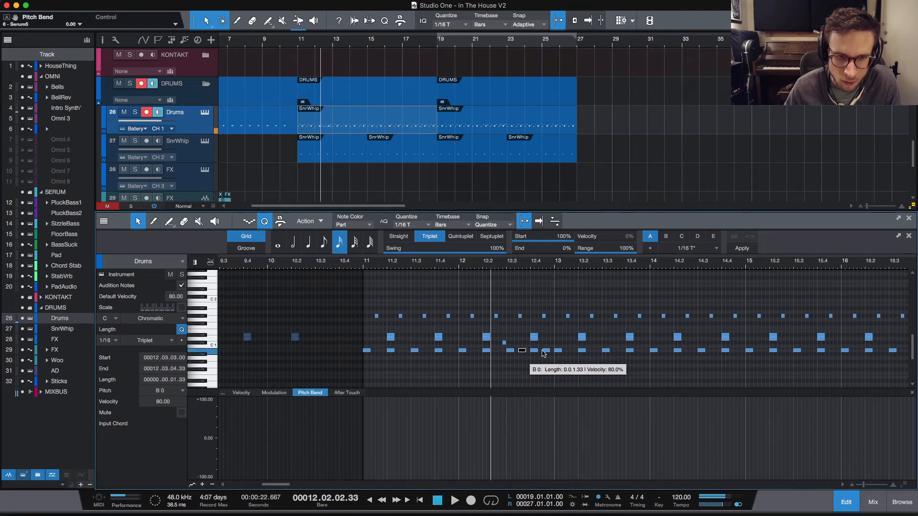
pyautogui.click(391, 423)
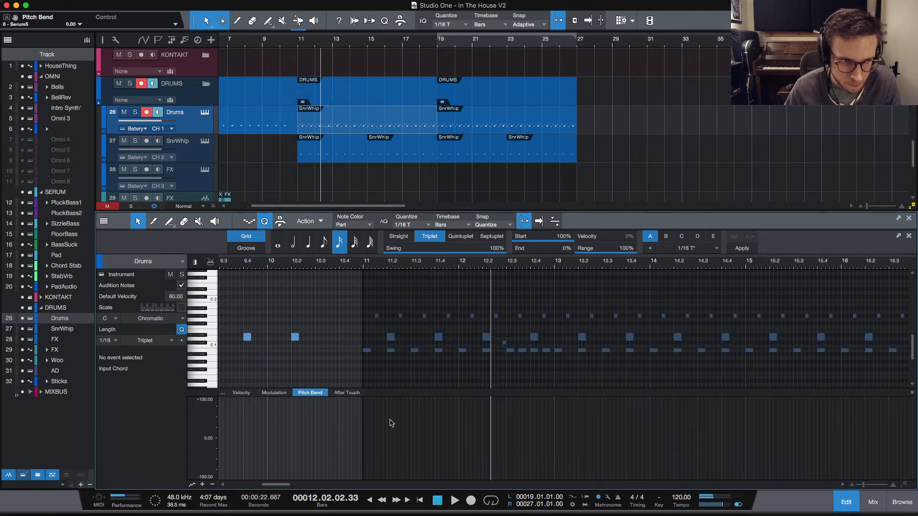
pyautogui.click(459, 378)
pyautogui.click(241, 393)
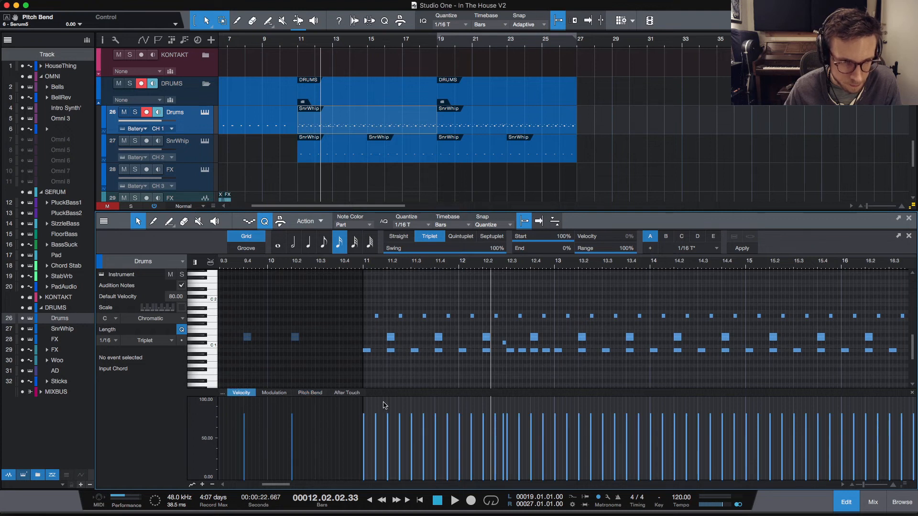
pyautogui.click(524, 351)
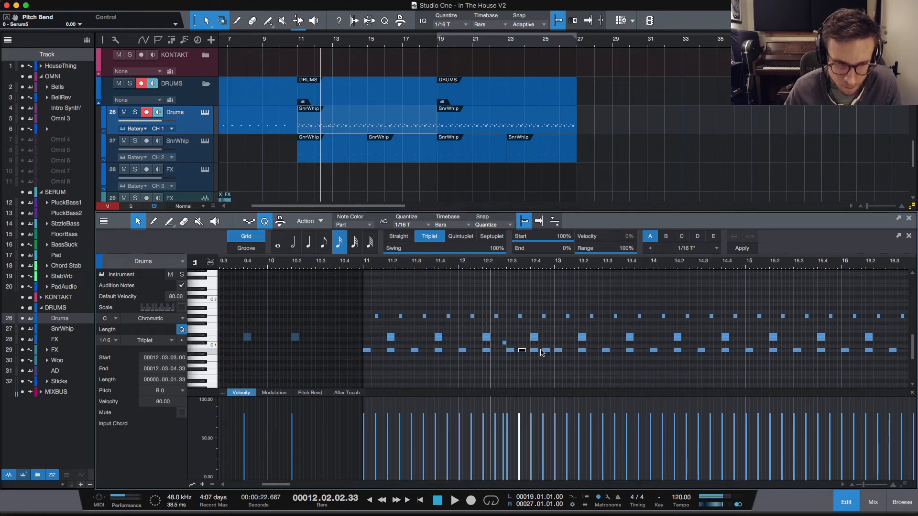
pyautogui.moveTo(544, 425); pyautogui.dragTo(543, 439)
pyautogui.press('space')
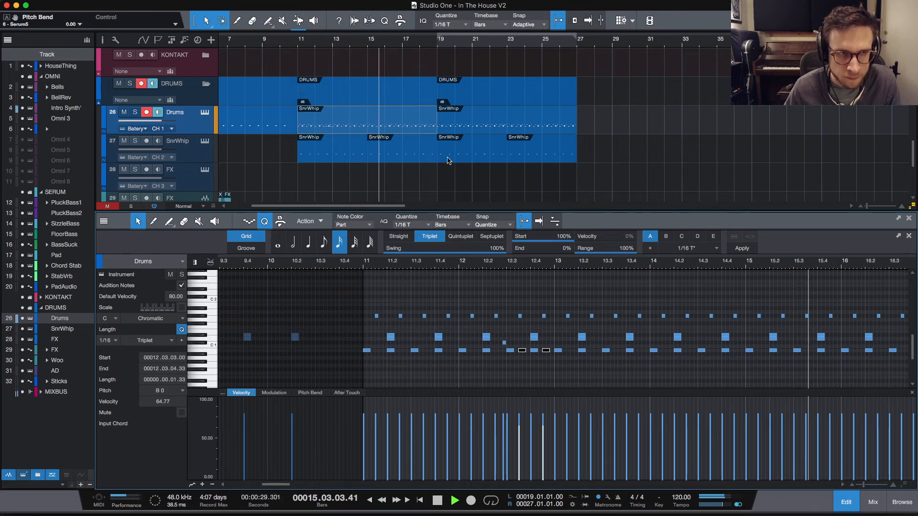
pyautogui.press('space')
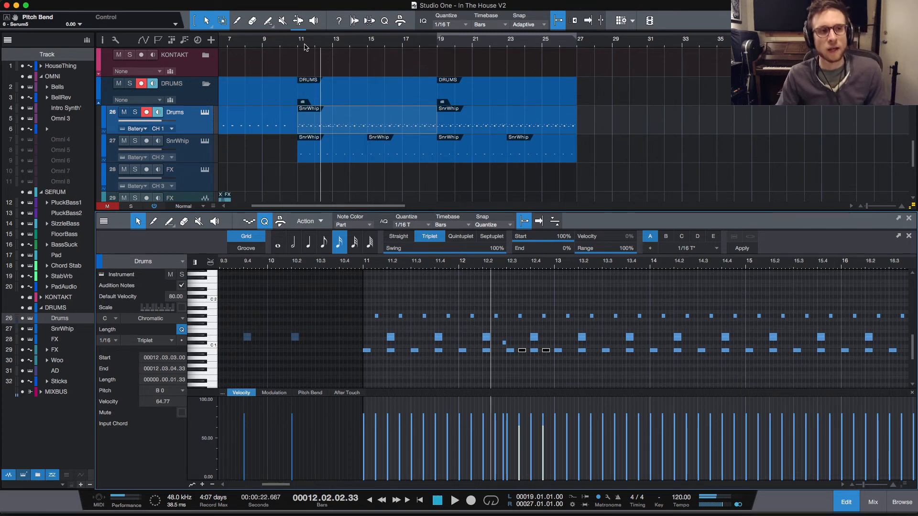
# Step: Look through the tracks of the arrangement from bar 11 to the section starting at bar 49, down to the MIXBUS
pyautogui.click(301, 46)
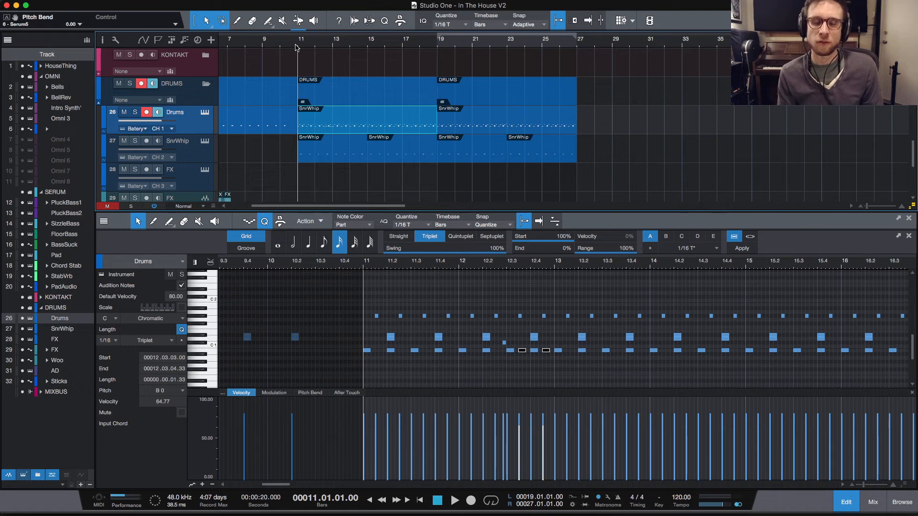
pyautogui.scroll(5, 390, 67)
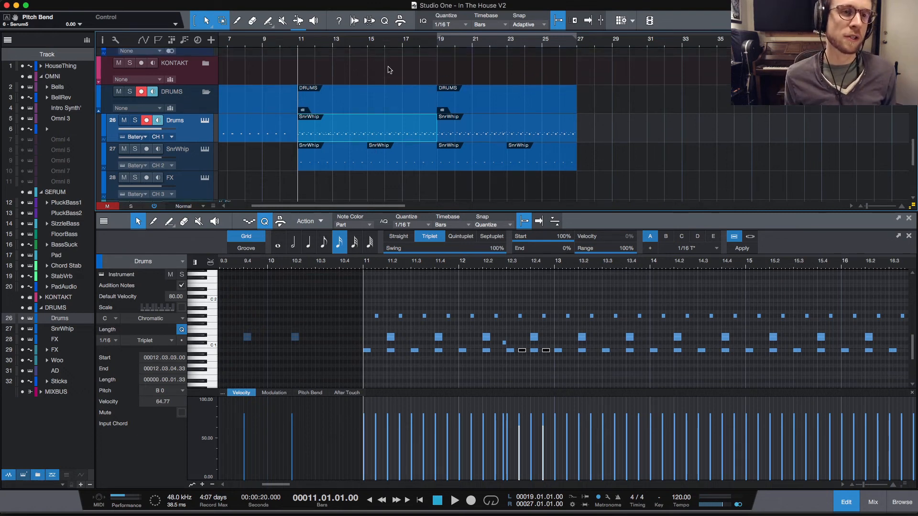
pyautogui.scroll(8, 392, 69)
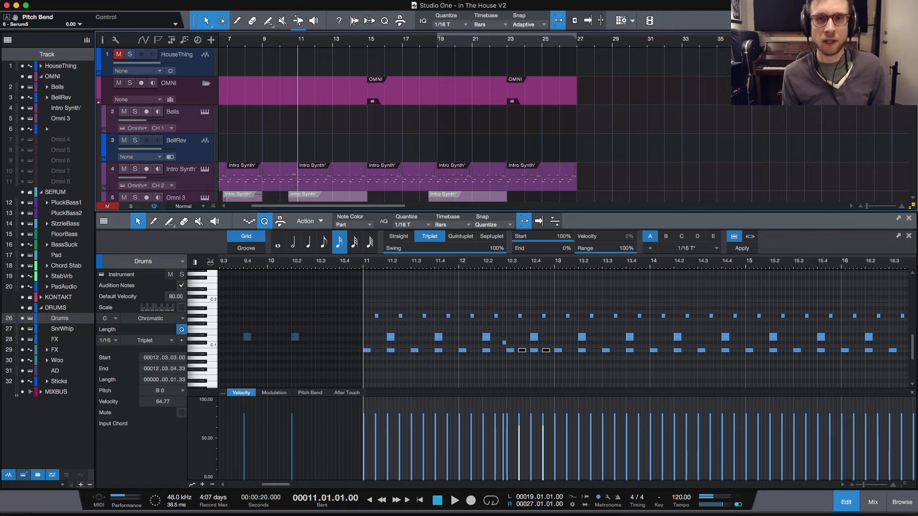
pyautogui.hscroll(6, 779, 42)
pyautogui.click(779, 42)
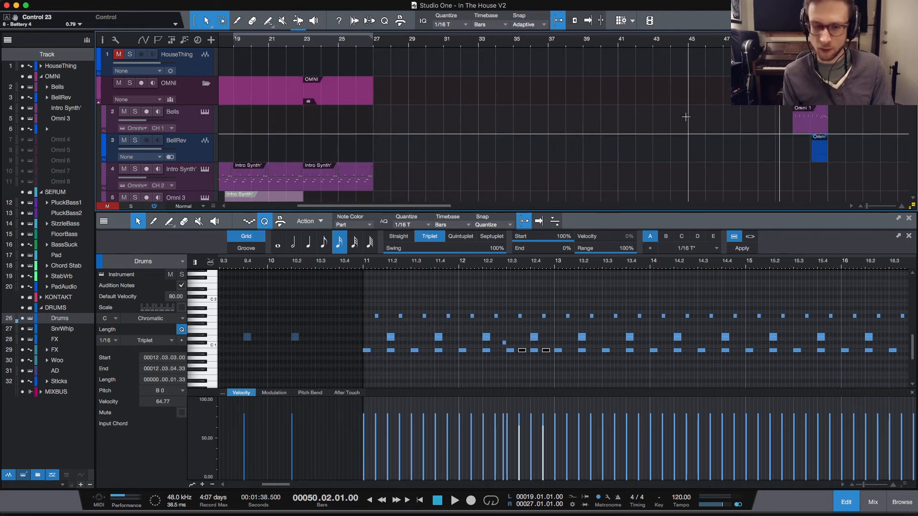
pyautogui.scroll(-15, 687, 116)
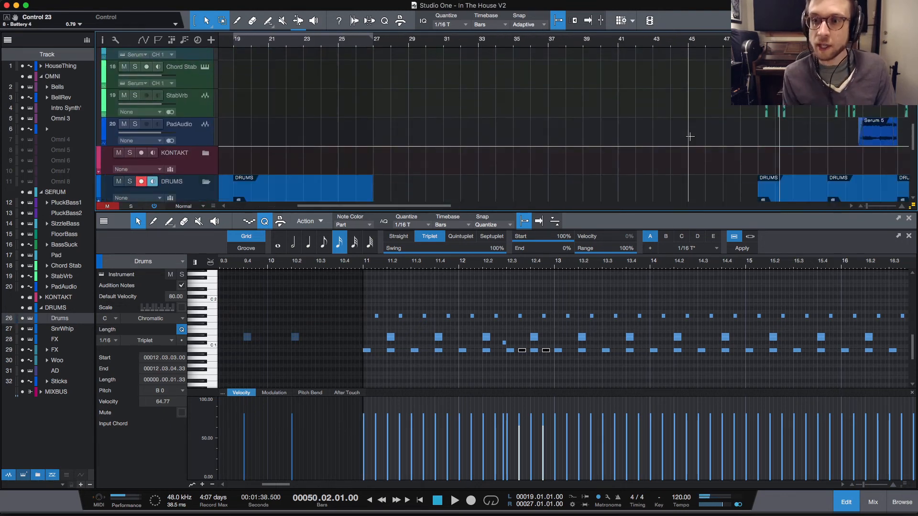
pyautogui.scroll(2, 689, 135)
pyautogui.hscroll(6, 690, 135)
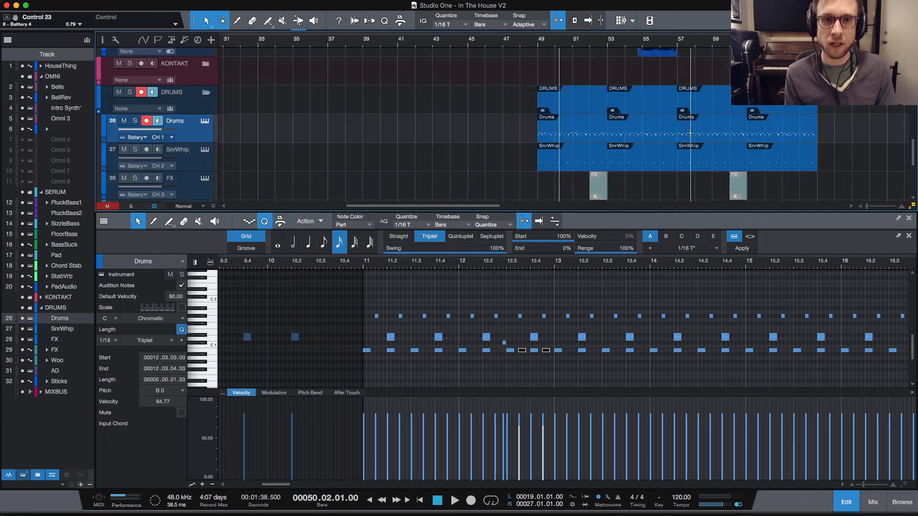
pyautogui.scroll(-1, 631, 168)
pyautogui.scroll(3, 504, 148)
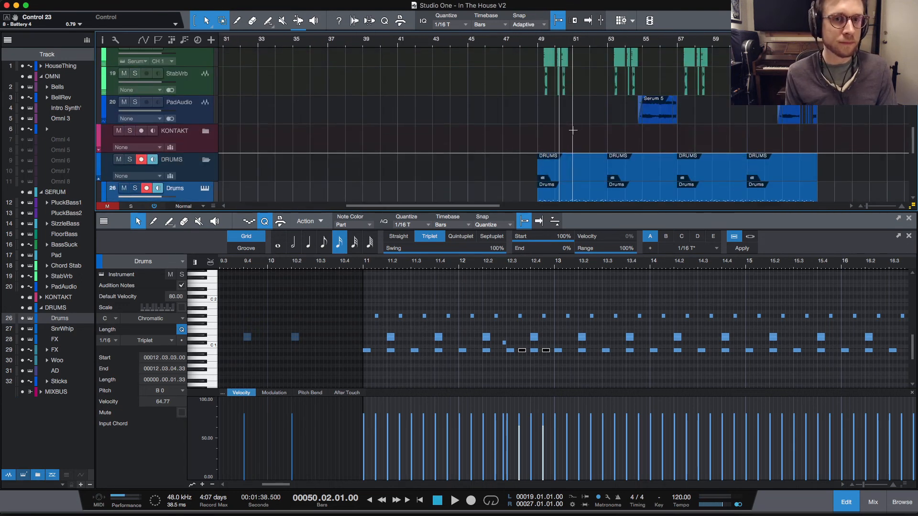
pyautogui.scroll(-3, 575, 136)
pyautogui.scroll(-5, 575, 135)
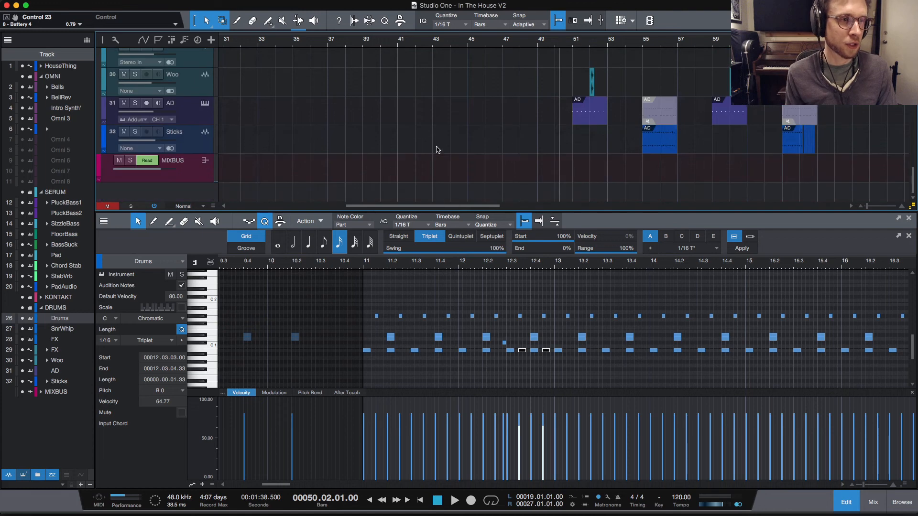
# Step: Show the track automation and drop the MIXBUS Band 1 Frequency curve to near its minimum from bar 49 onward
pyautogui.scroll(1, 454, 167)
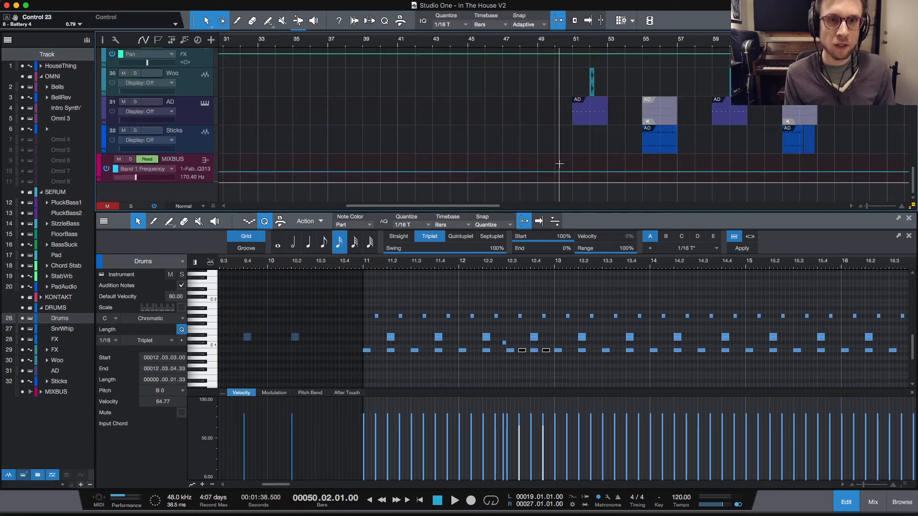
pyautogui.scroll(10, 563, 171)
pyautogui.click(536, 174)
pyautogui.scroll(-10, 534, 176)
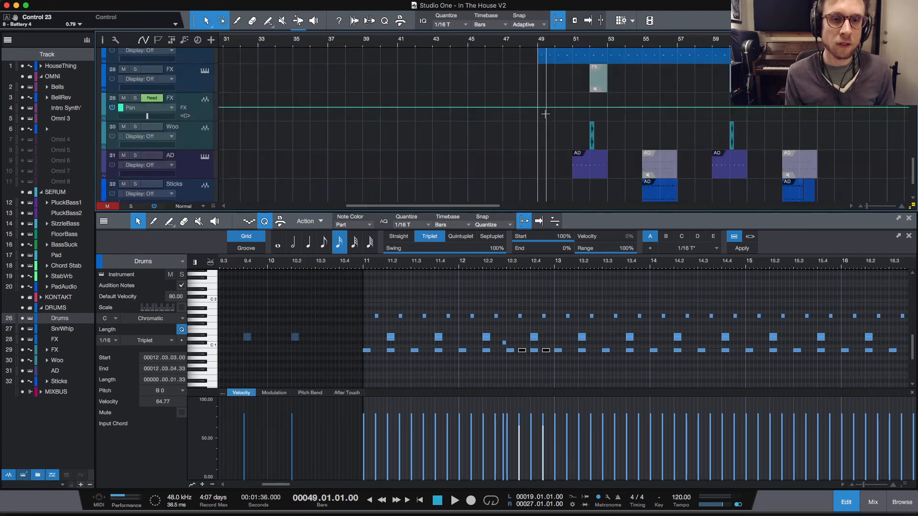
pyautogui.click(539, 176)
pyautogui.moveTo(551, 176); pyautogui.dragTo(537, 191)
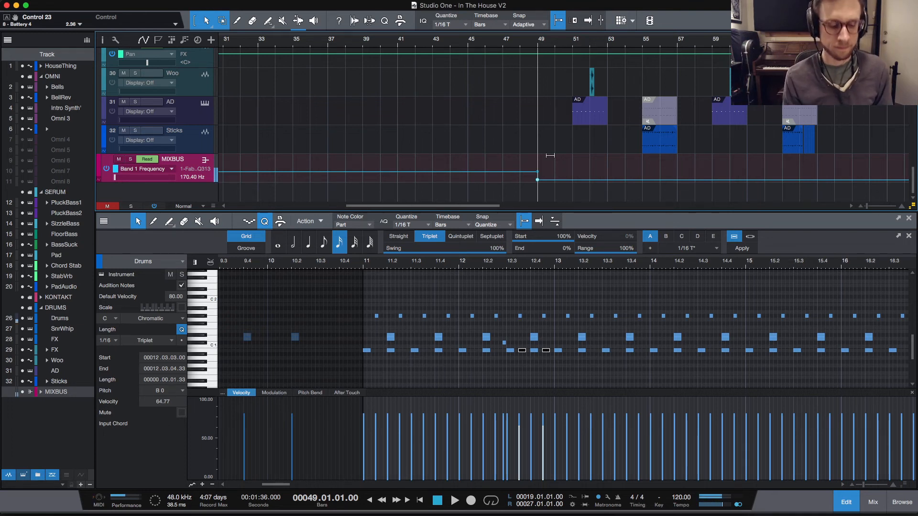
# Step: Hide the track automation and zoom the arrangement out to an overview of the song
pyautogui.press('a')
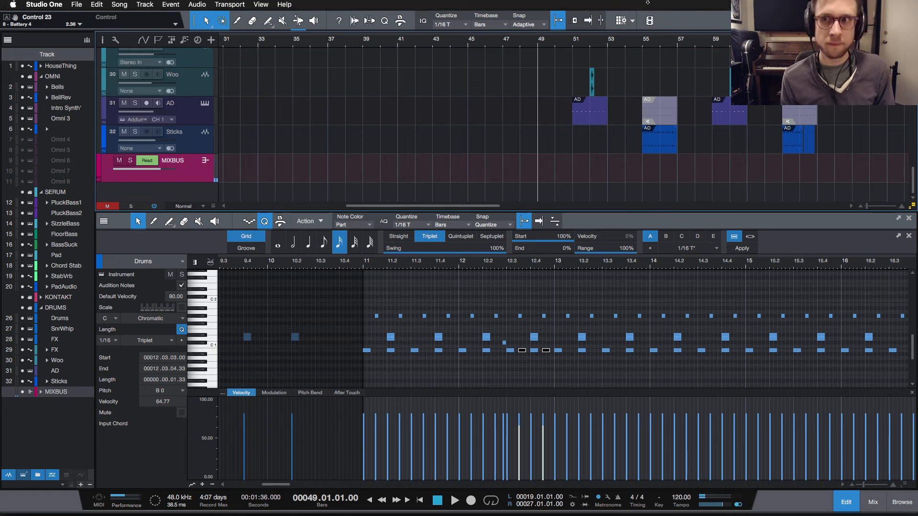
pyautogui.press('w')
pyautogui.press('w')
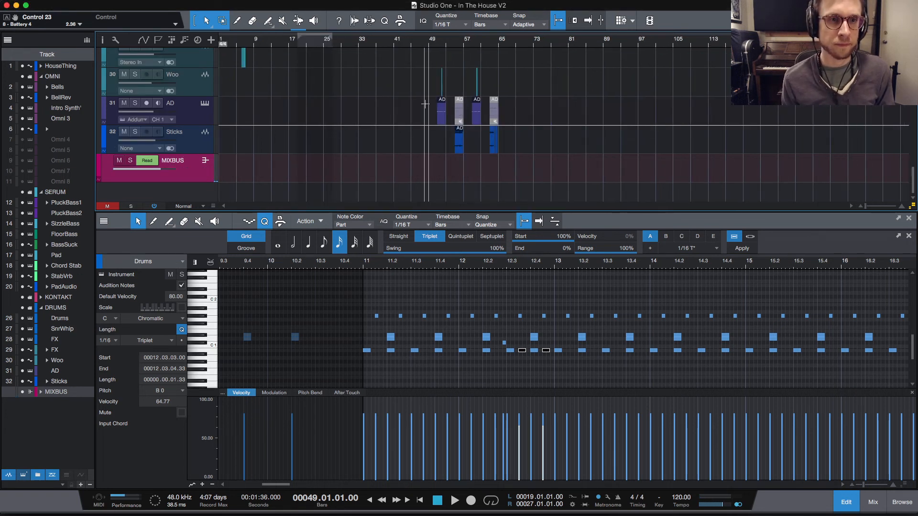
# Step: Return to the drum tracks and play the arrangement from bar 9
pyautogui.scroll(5, 418, 104)
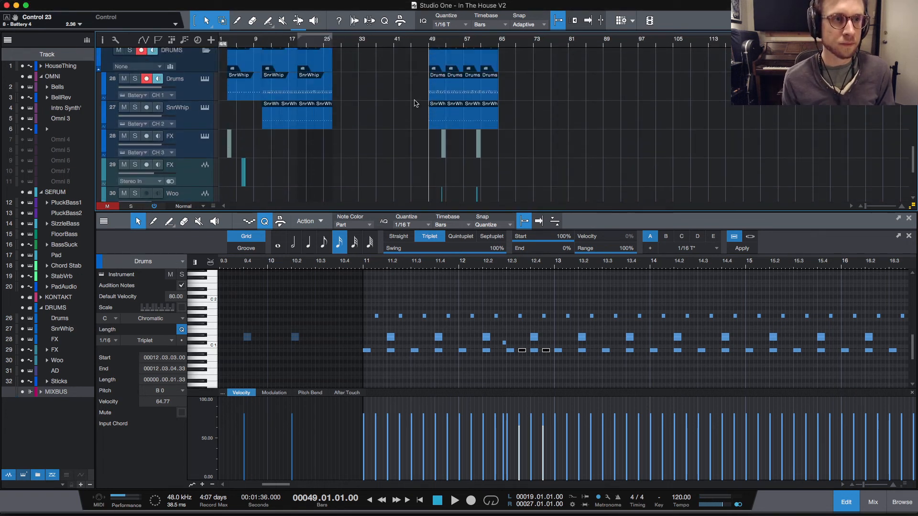
pyautogui.click(262, 45)
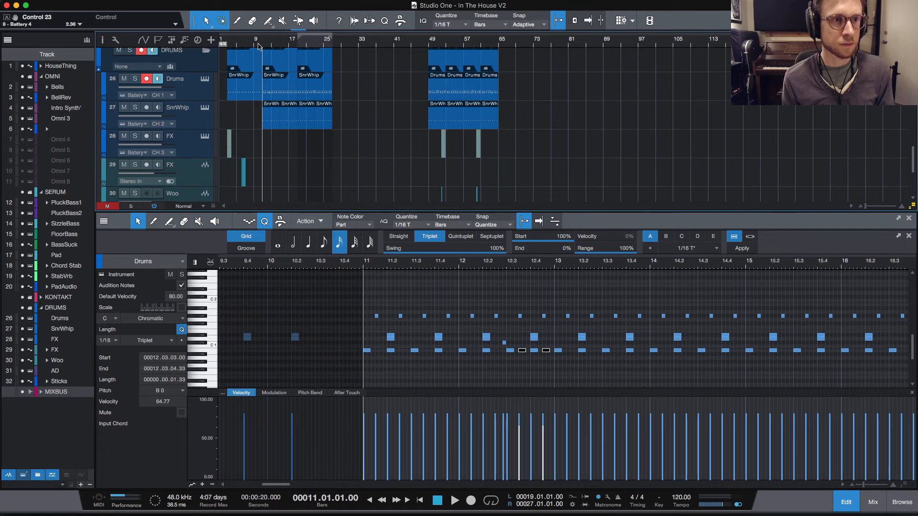
pyautogui.click(254, 43)
pyautogui.press('space')
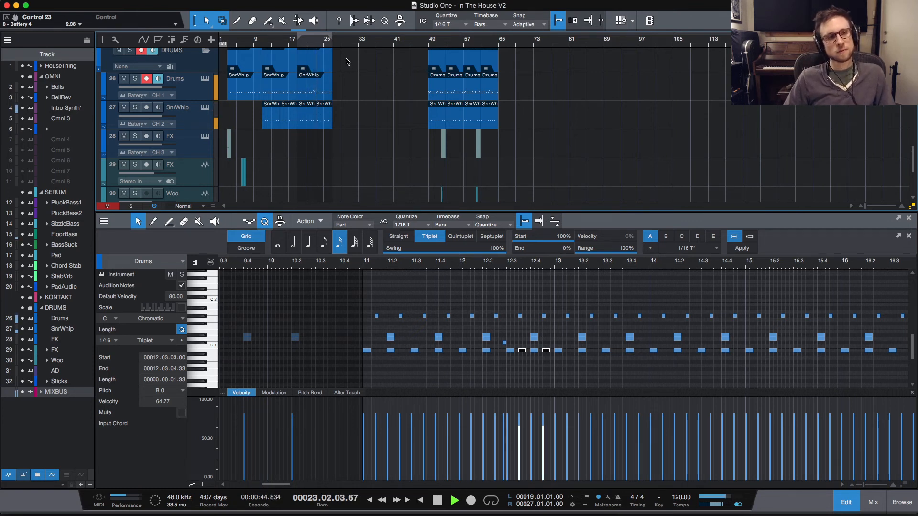
pyautogui.press('space')
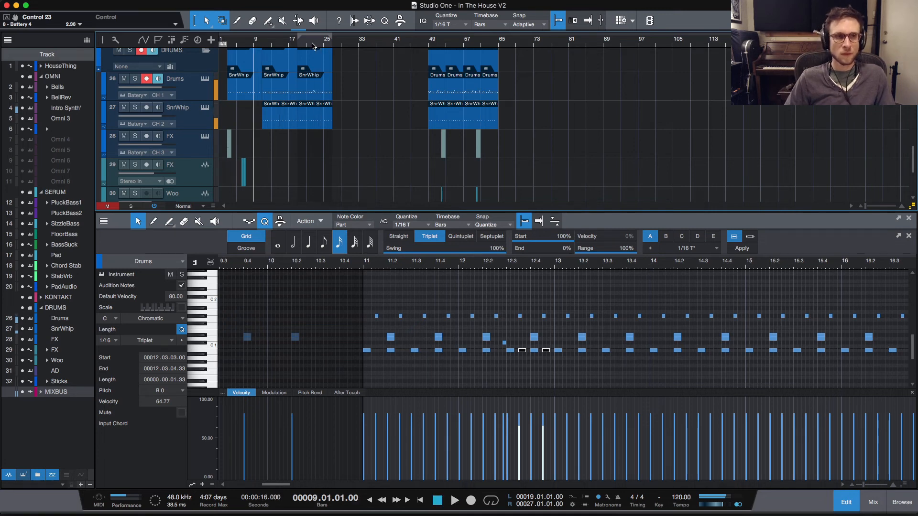
# Step: Place the playhead at bar 21 and open the Drums part starting at bar 19 in the note editor
pyautogui.click(306, 46)
pyautogui.click(311, 95)
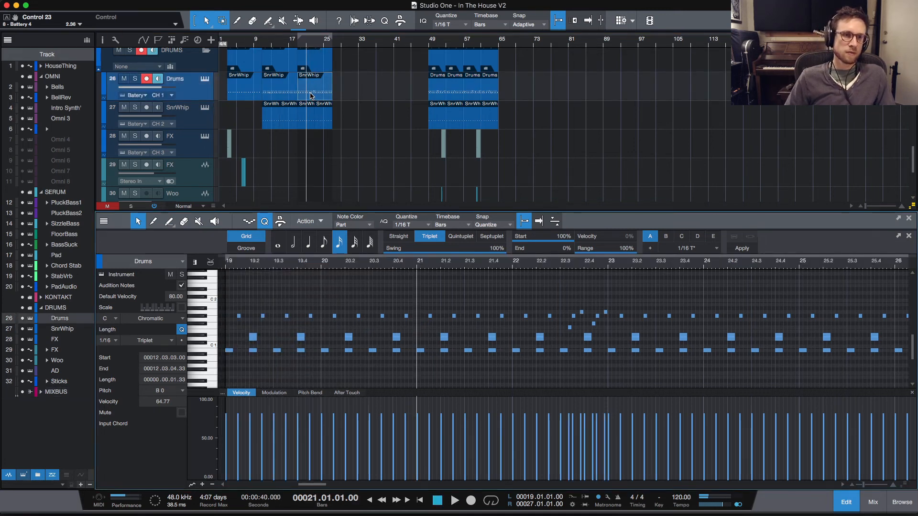
pyautogui.press('space')
pyautogui.click(544, 362)
pyautogui.press('space')
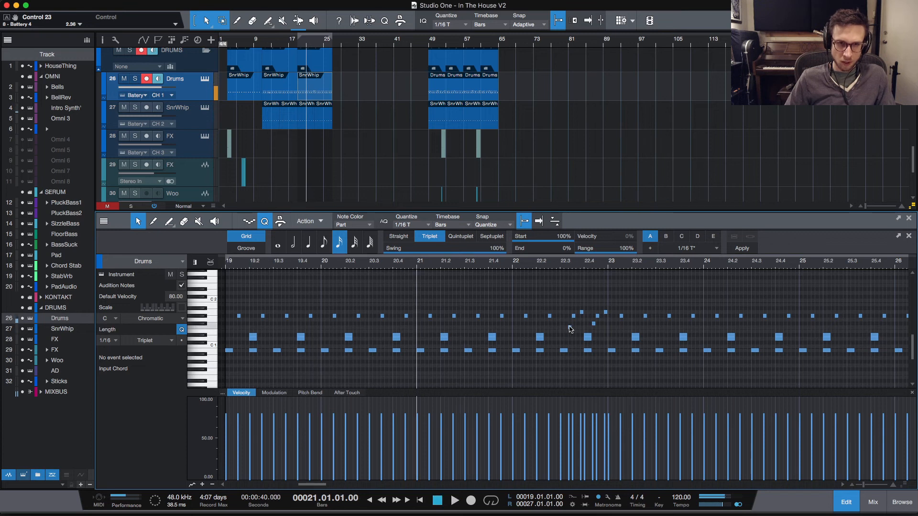
# Step: Add an F# 1 note to the drum fill at beat 3 of bar 22 and play it from bar 21
pyautogui.click(570, 328)
pyautogui.click(566, 324)
pyautogui.press('space')
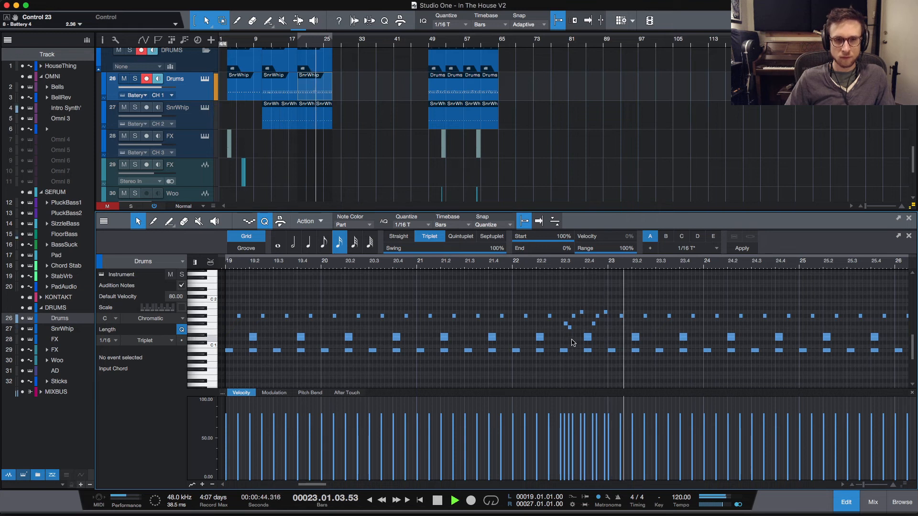
pyautogui.press('space')
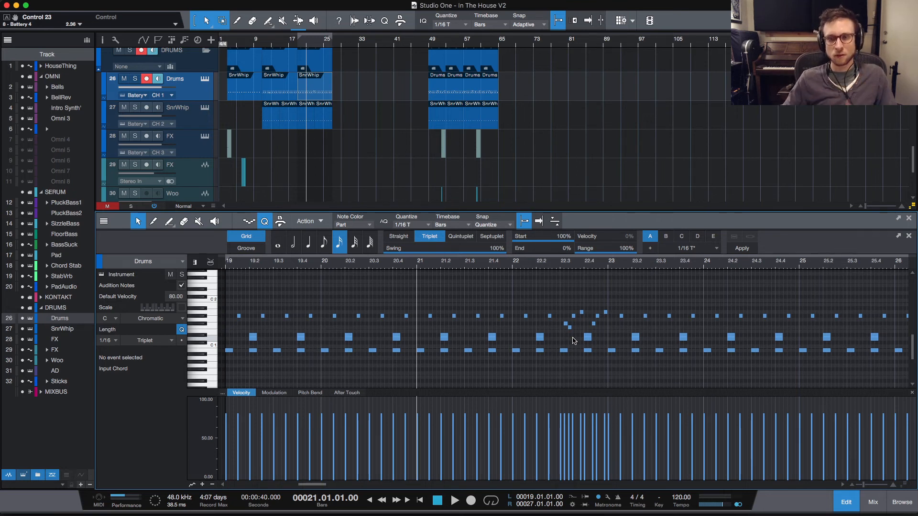
# Step: Move the added F# 1 note earlier to start at 22.02.04.33 and play the fill from bar 21
pyautogui.press('space')
pyautogui.press('space')
pyautogui.hscroll(1, 574, 326)
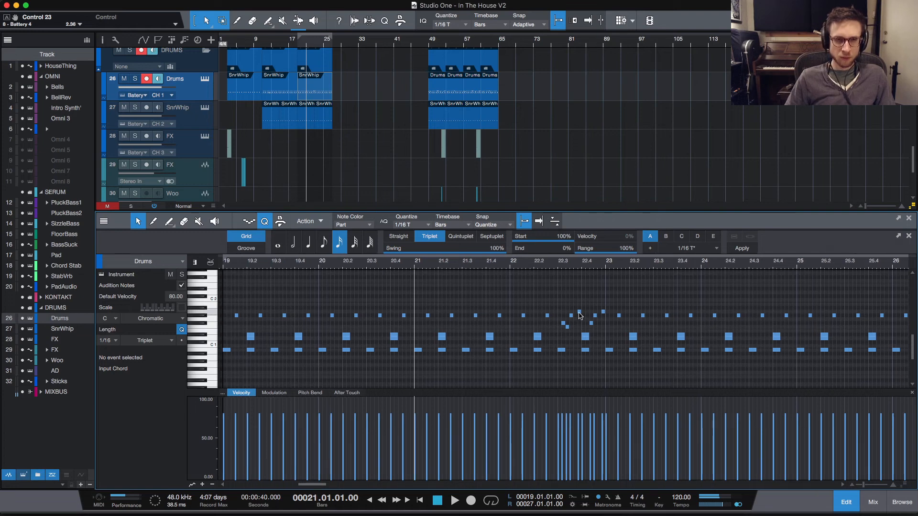
pyautogui.press('e')
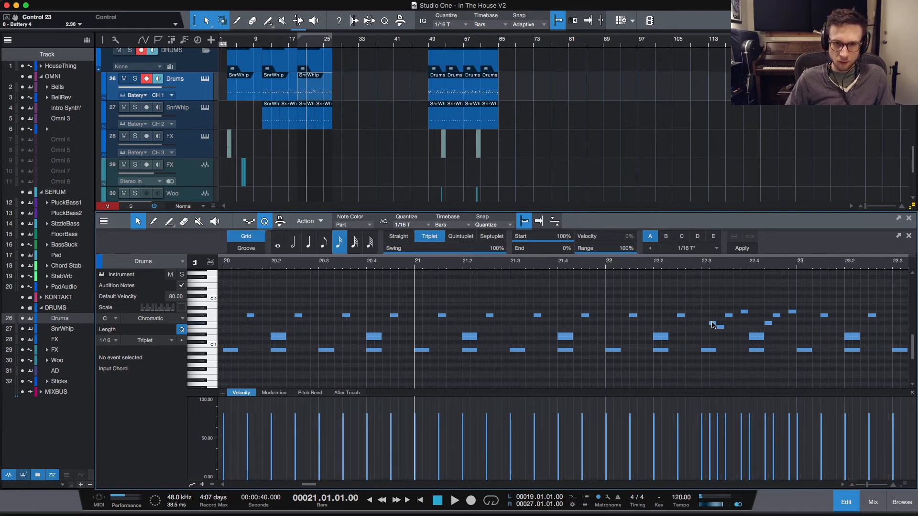
pyautogui.moveTo(712, 325); pyautogui.dragTo(697, 324)
pyautogui.press('space')
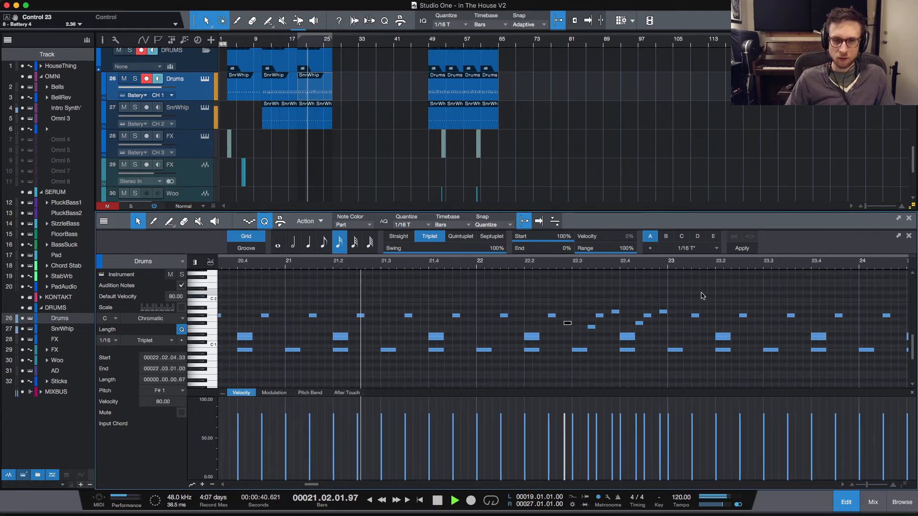
pyautogui.click(494, 268)
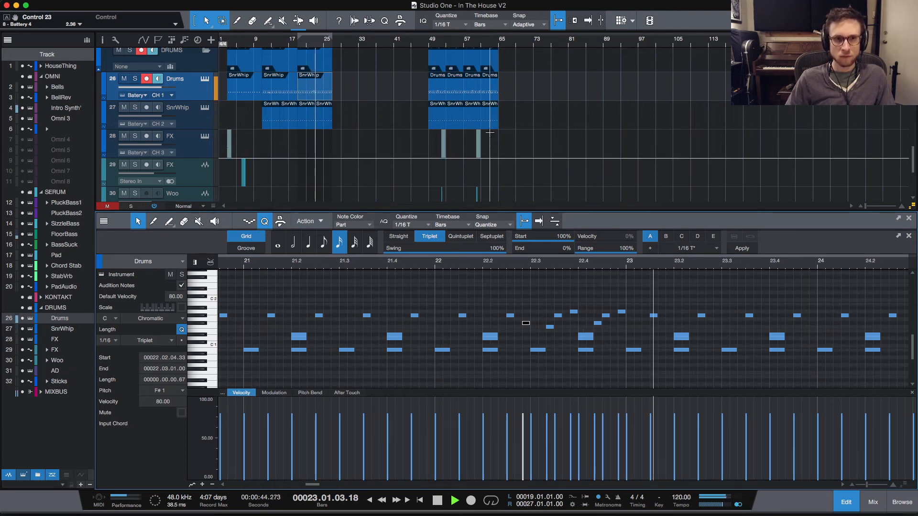
# Step: Stop playback and copy the short BassSuck clip before bar 27 so that it ends at bar 23
pyautogui.scroll(-5, 339, 149)
pyautogui.scroll(5, 339, 149)
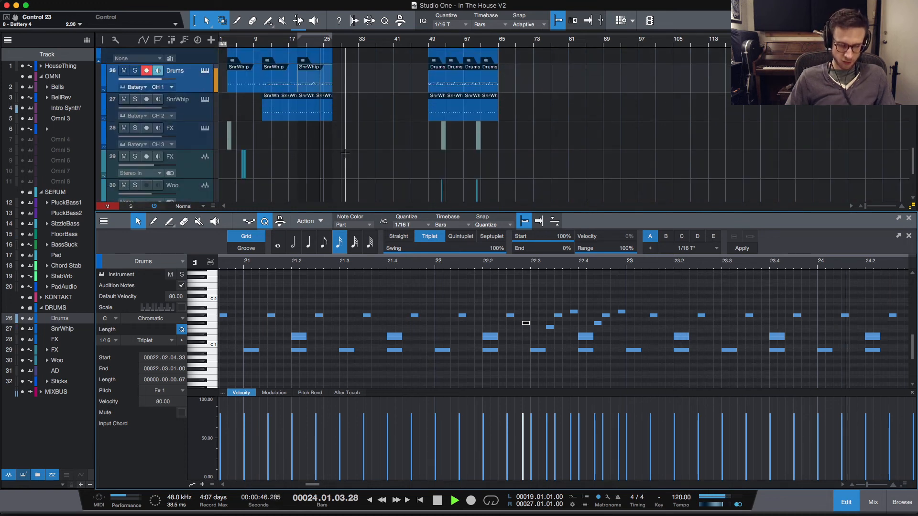
pyautogui.press('e')
pyautogui.press('w')
pyautogui.click(349, 149)
pyautogui.press('e')
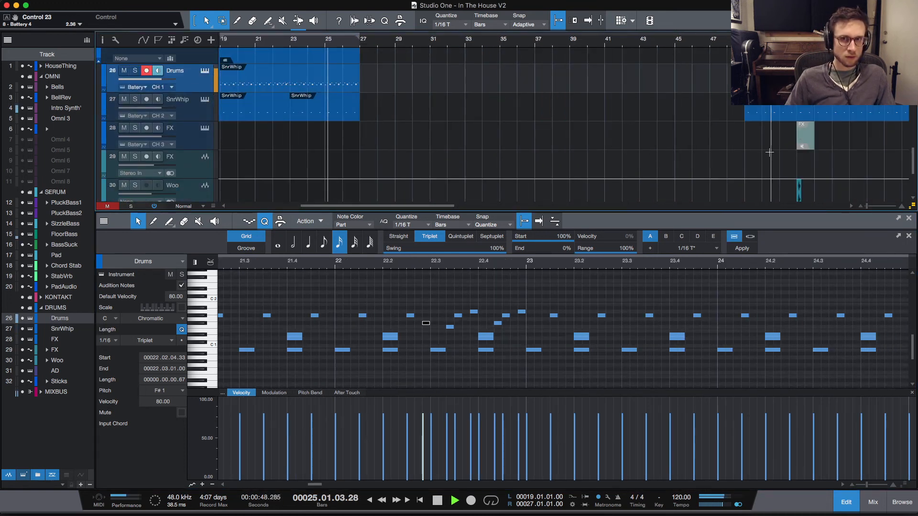
pyautogui.press('space')
pyautogui.hscroll(-10, 483, 136)
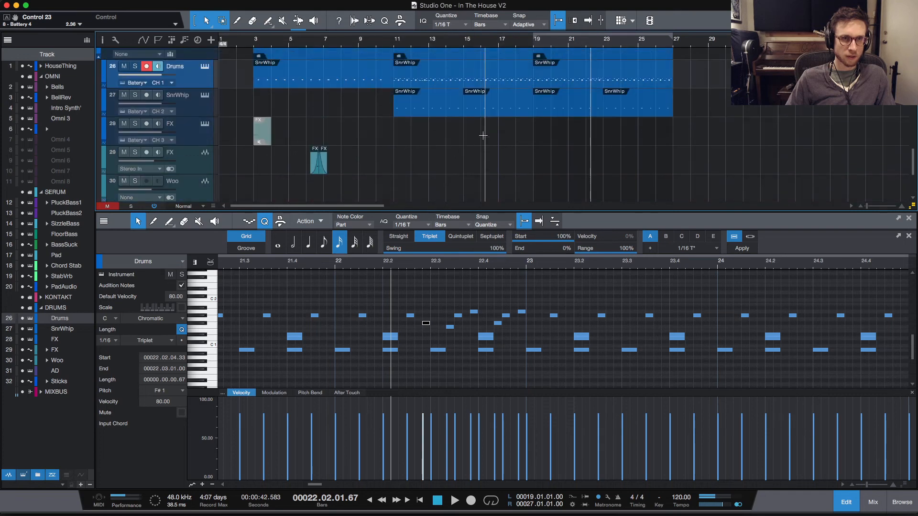
pyautogui.scroll(8, 483, 135)
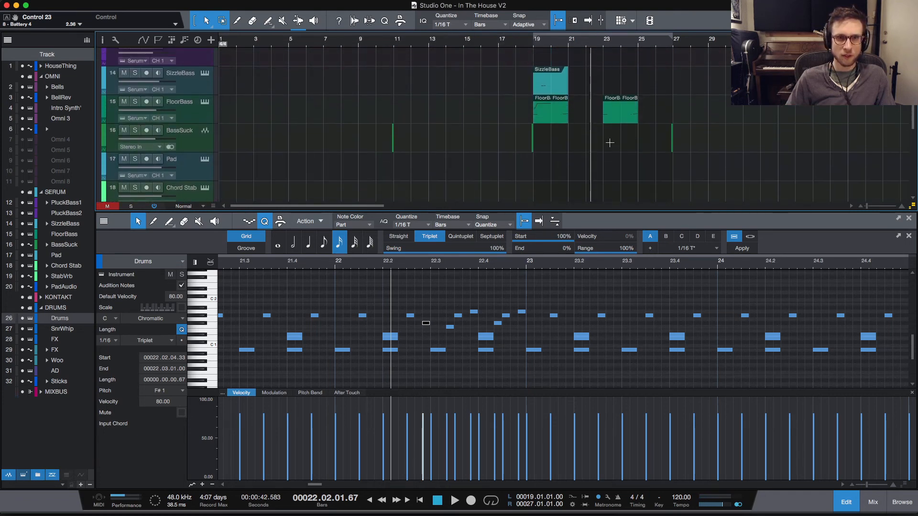
pyautogui.scroll(1, 609, 142)
pyautogui.moveTo(672, 170); pyautogui.dragTo(607, 173)
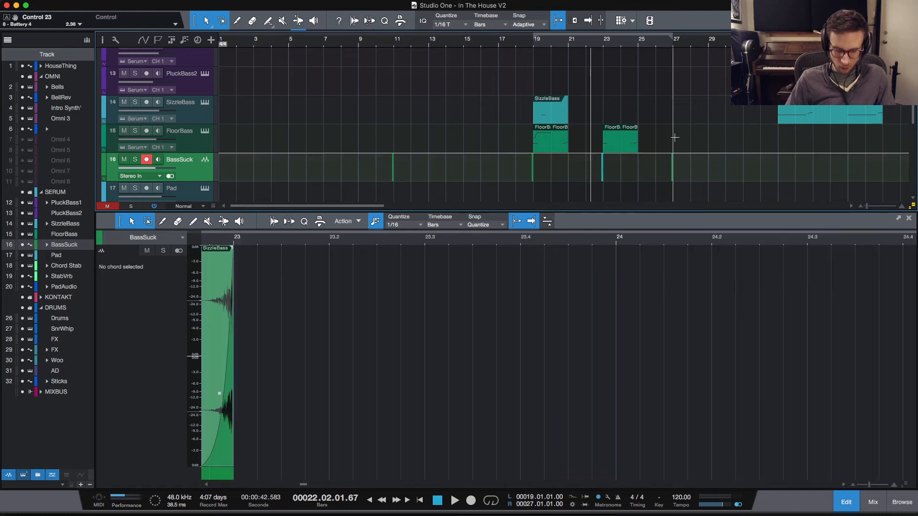
# Step: Play the transition into bar 23, then replay it from bar 22 beat 4
pyautogui.press('space')
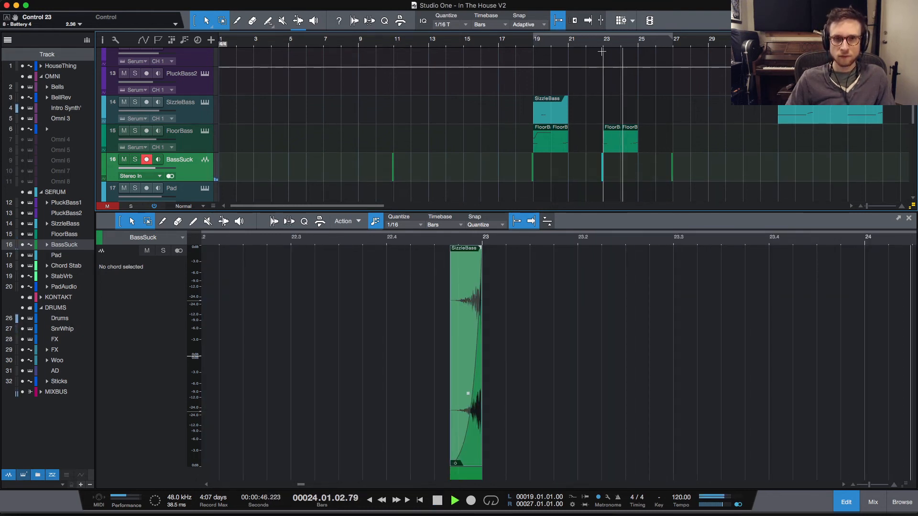
pyautogui.press('space')
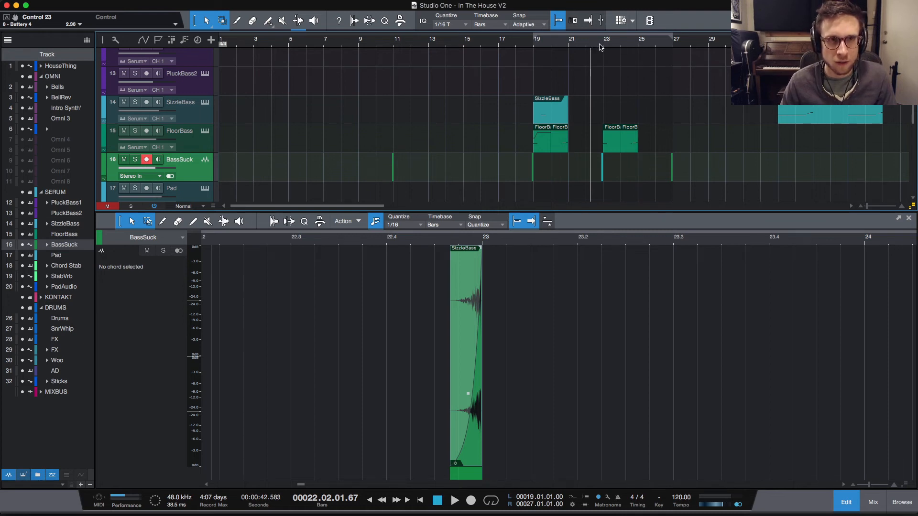
pyautogui.click(598, 48)
pyautogui.scroll(10, 680, 112)
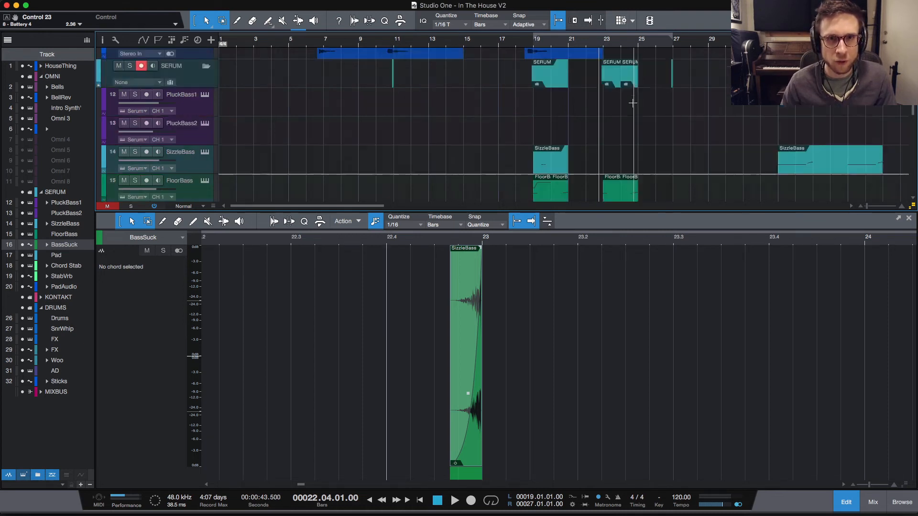
pyautogui.scroll(-5, 679, 112)
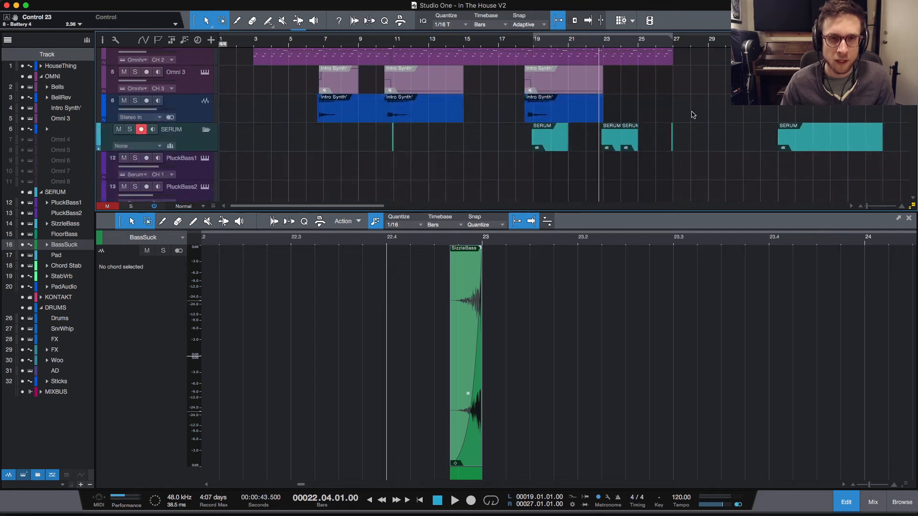
pyautogui.press('space')
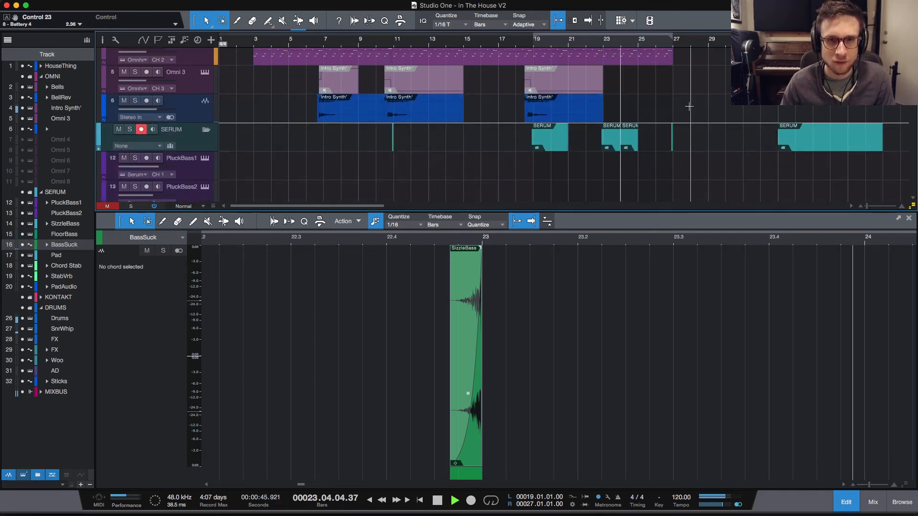
pyautogui.press('space')
# Step: Show the mixer and track automation, and dip the MIXBUS Band 1 Frequency curve to near its minimum for the first beat of bar 23
pyautogui.press('F3')
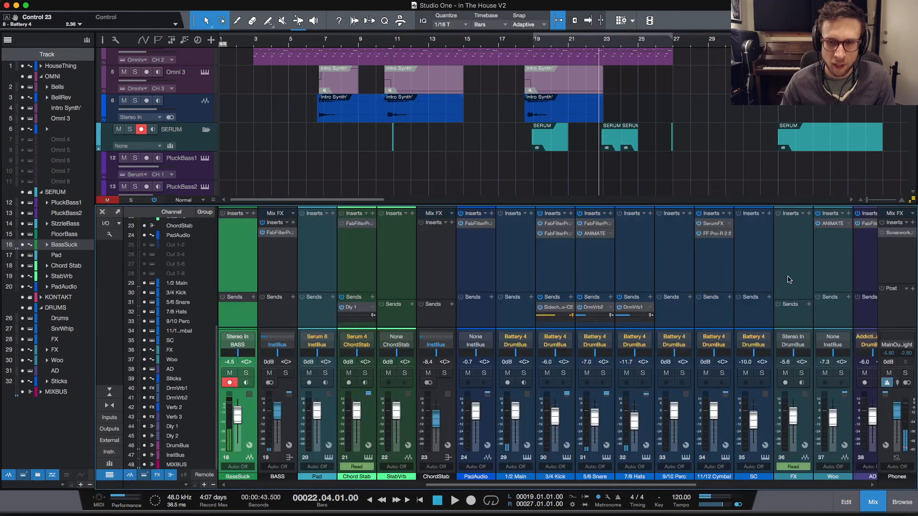
pyautogui.hscroll(10, 789, 280)
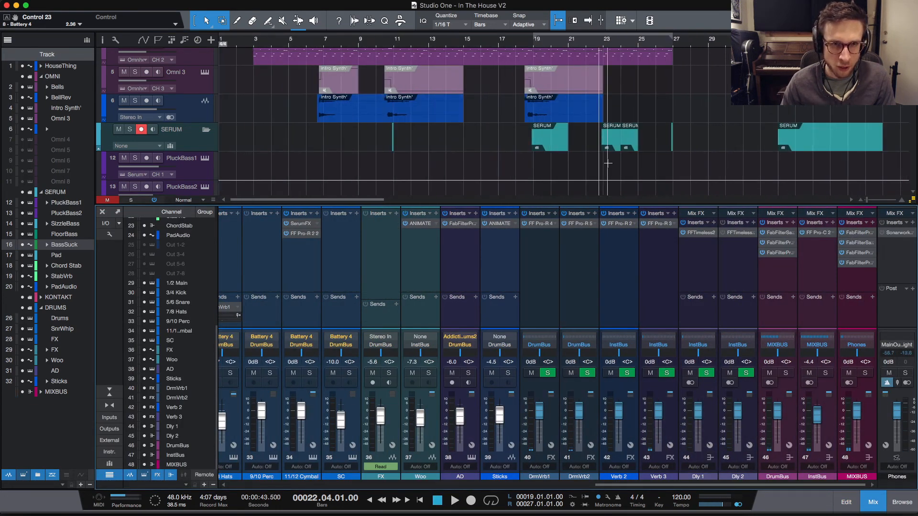
pyautogui.scroll(-10, 607, 163)
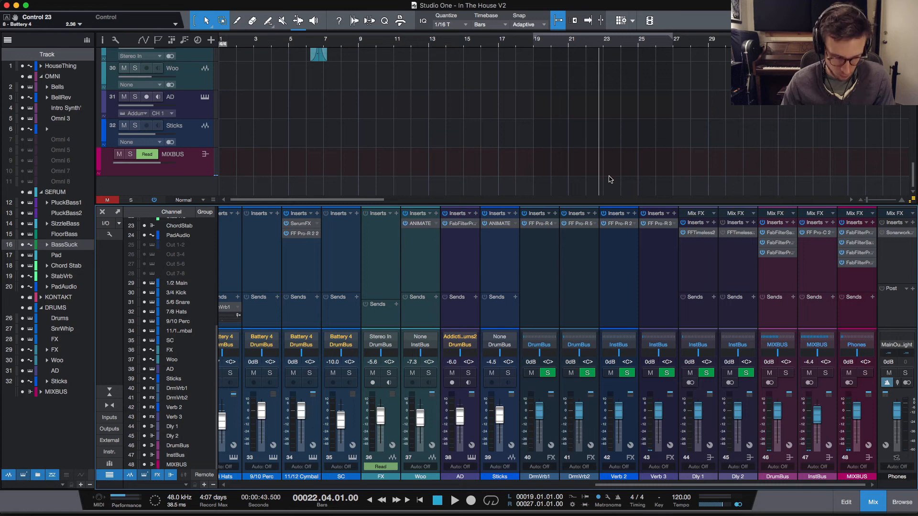
pyautogui.press('a')
pyautogui.press('e')
pyautogui.press('e')
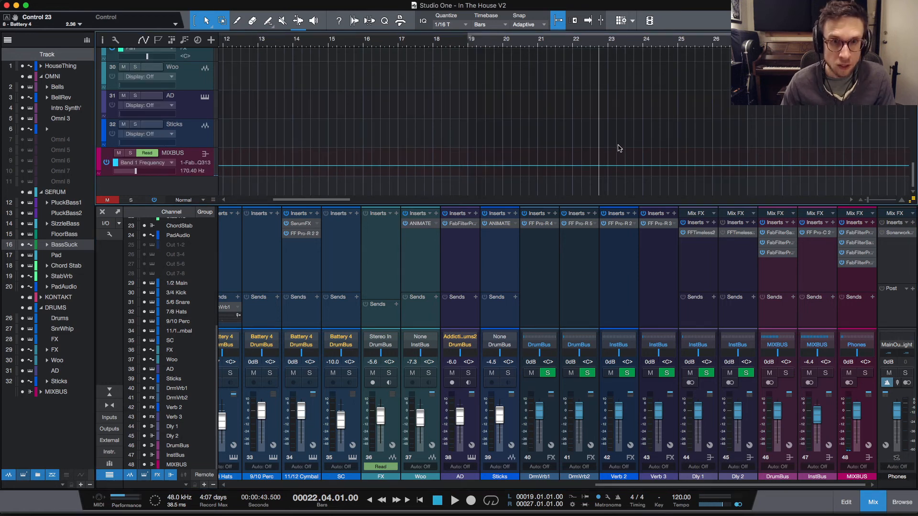
pyautogui.click(579, 166)
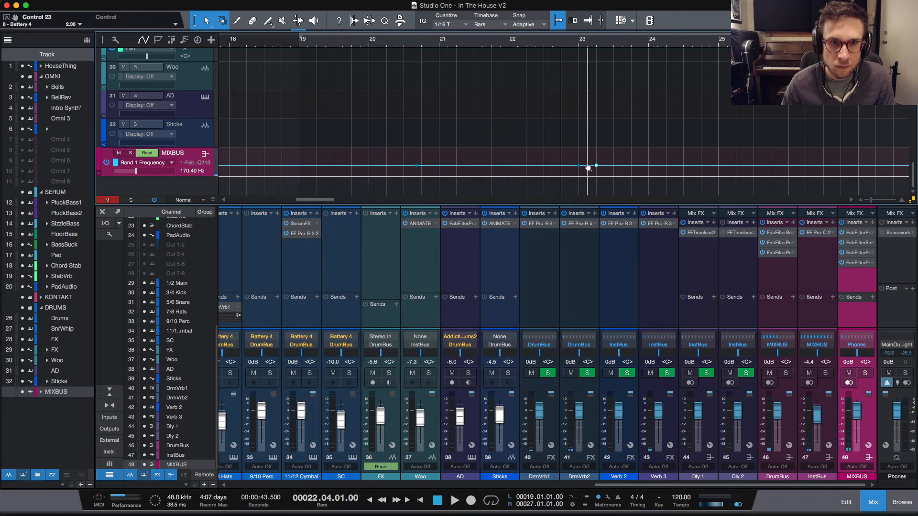
pyautogui.moveTo(588, 165); pyautogui.dragTo(588, 173)
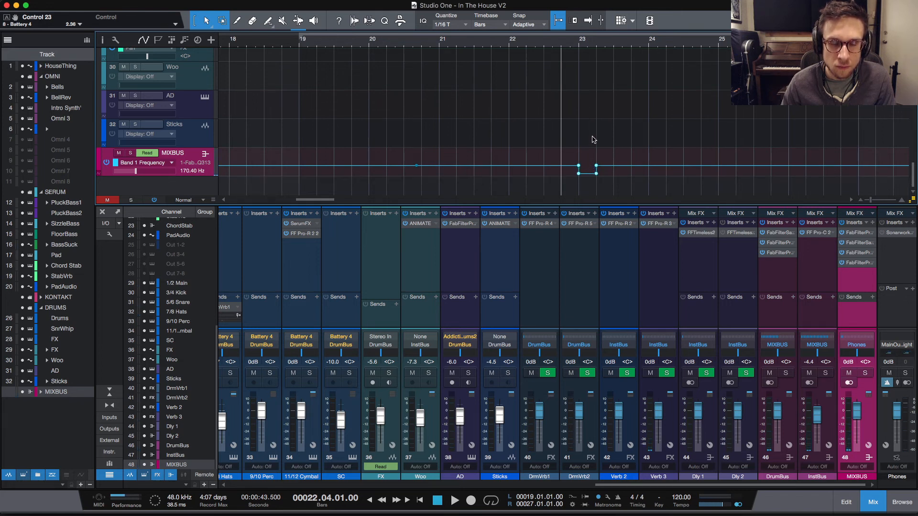
# Step: Hide the track automation and bring the Drums tracks around bar 23 into view
pyautogui.scroll(15, 598, 116)
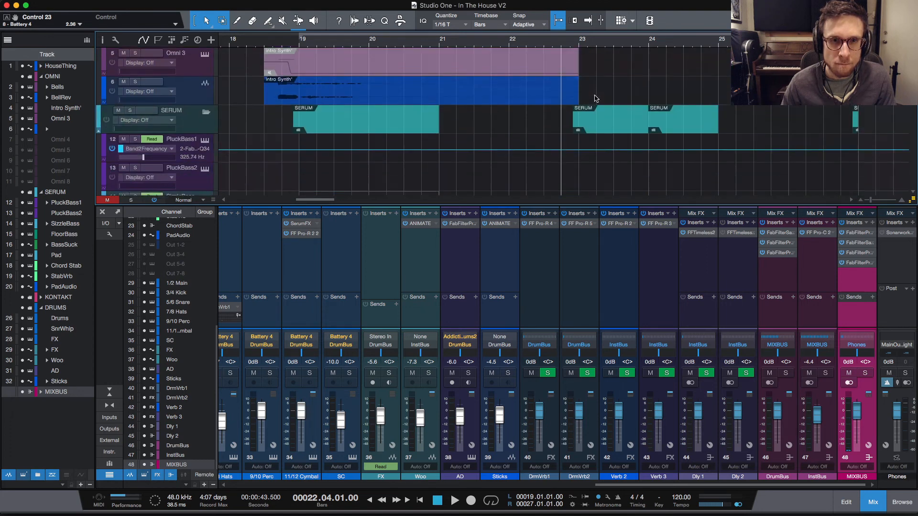
pyautogui.scroll(5, 605, 104)
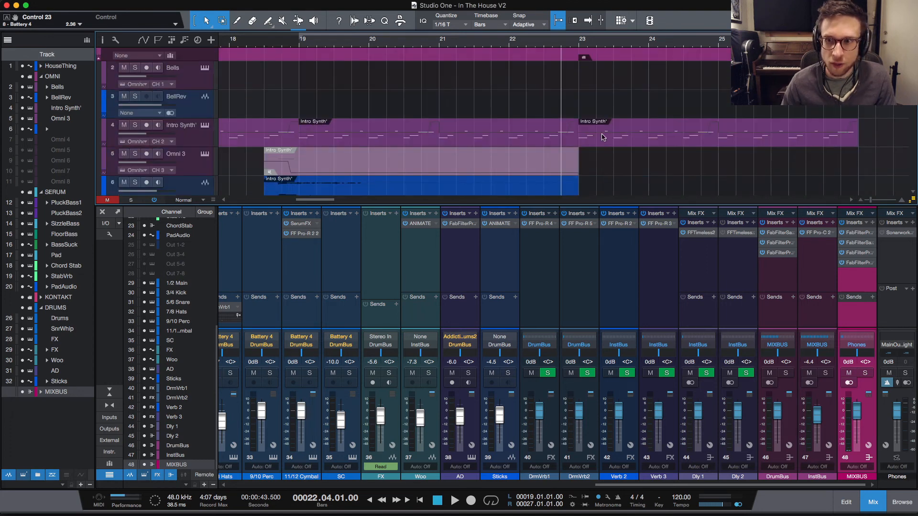
pyautogui.scroll(-18, 605, 140)
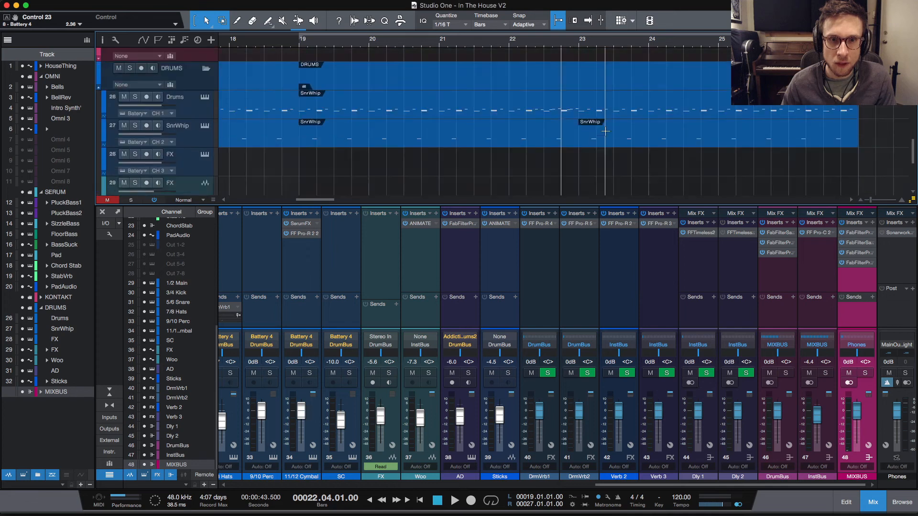
pyautogui.scroll(3, 604, 83)
# Step: Open the Drums part, raise the kick note on the first beat of bar 23 to C 1, and play the transition
pyautogui.doubleClick(595, 124)
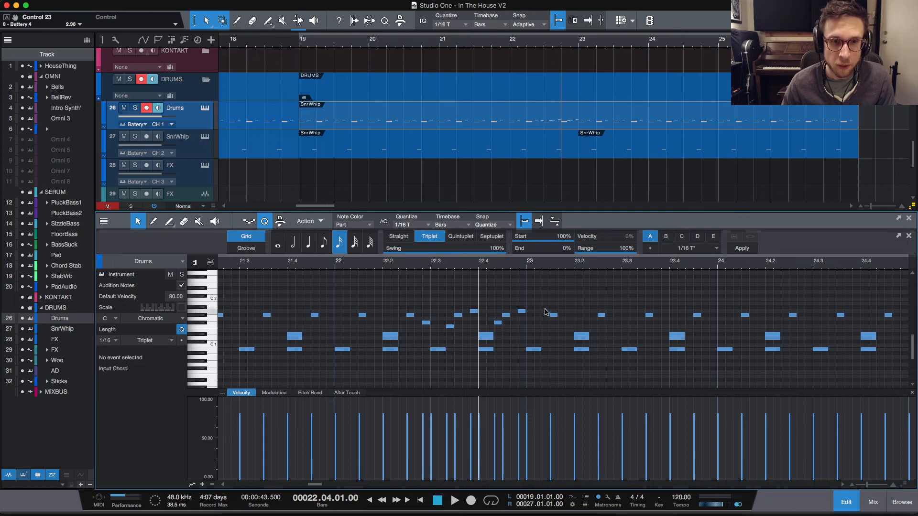
pyautogui.moveTo(536, 350); pyautogui.dragTo(537, 346)
pyautogui.press('space')
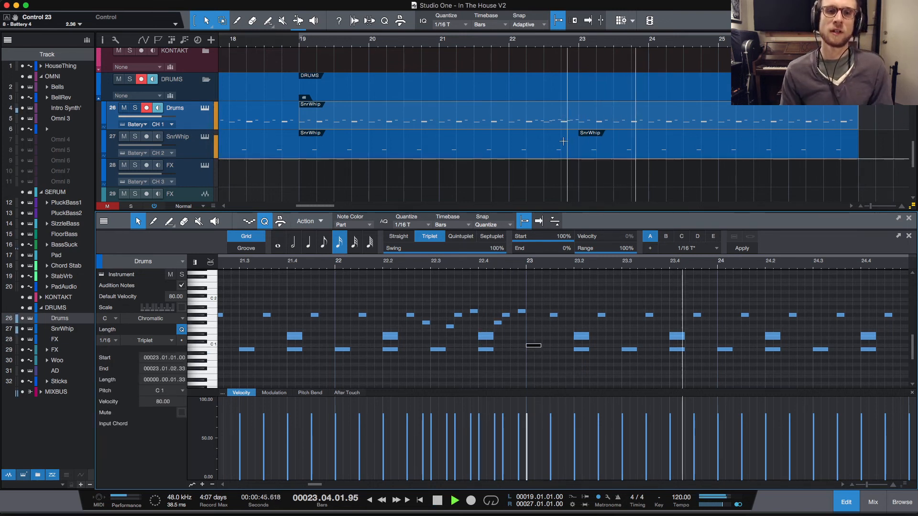
pyautogui.press('space')
# Step: Play the arrangement from about bar 9 to bar 18 and bring the Drums tracks around bar 19 into view
pyautogui.press('w')
pyautogui.click(555, 182)
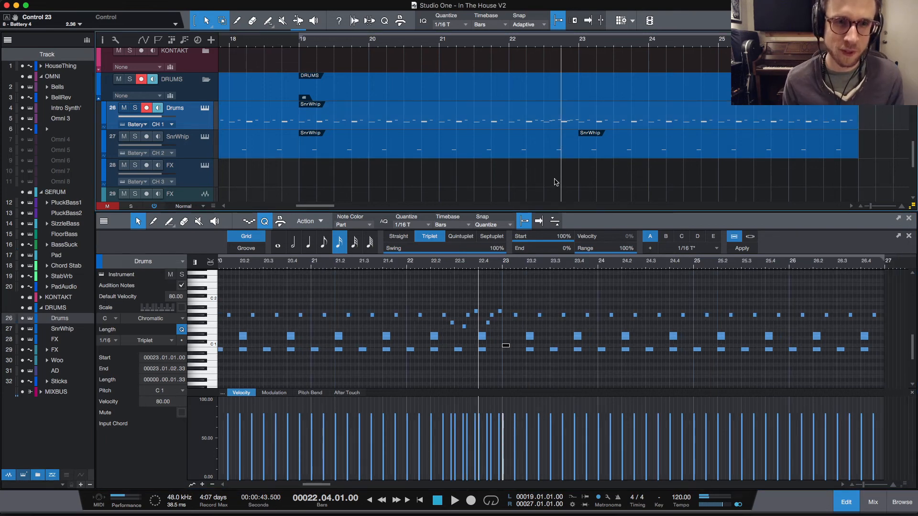
pyautogui.press('w')
pyautogui.press('w')
pyautogui.scroll(-5, 330, 53)
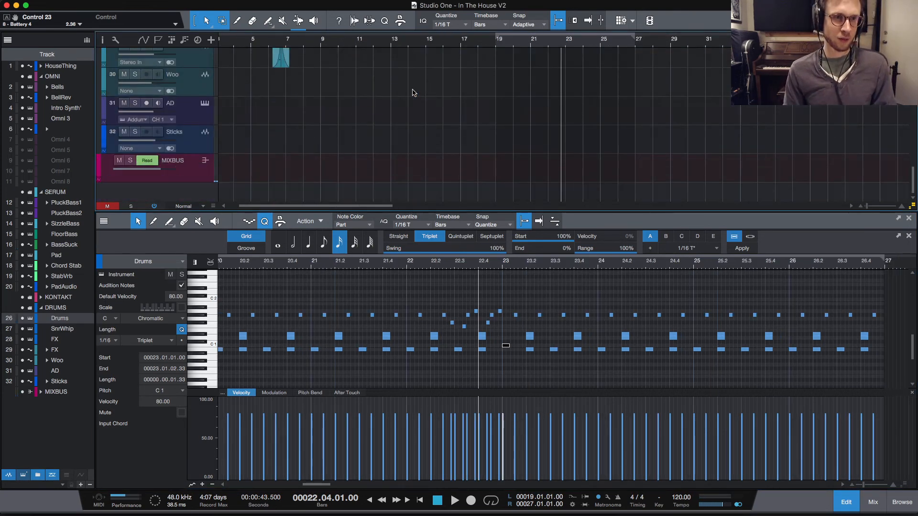
pyautogui.click(321, 46)
pyautogui.press('space')
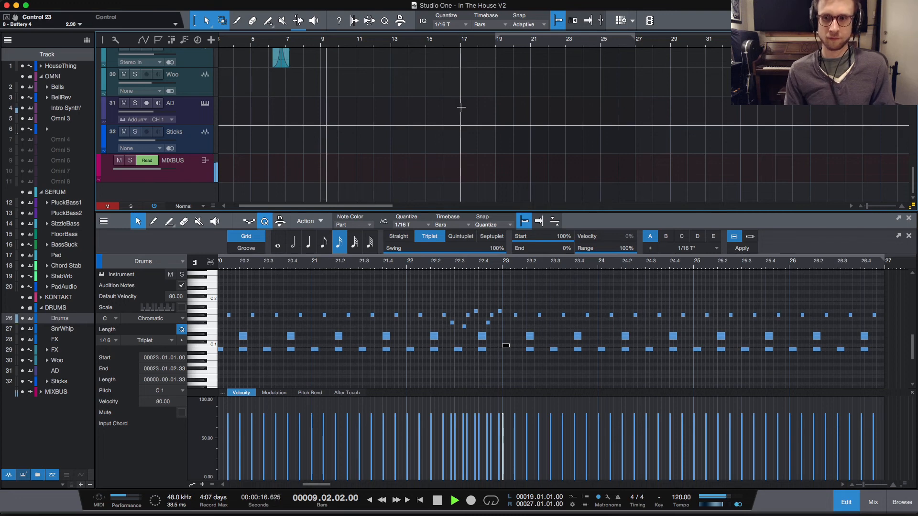
pyautogui.scroll(10, 461, 107)
pyautogui.press('e')
pyautogui.press('e')
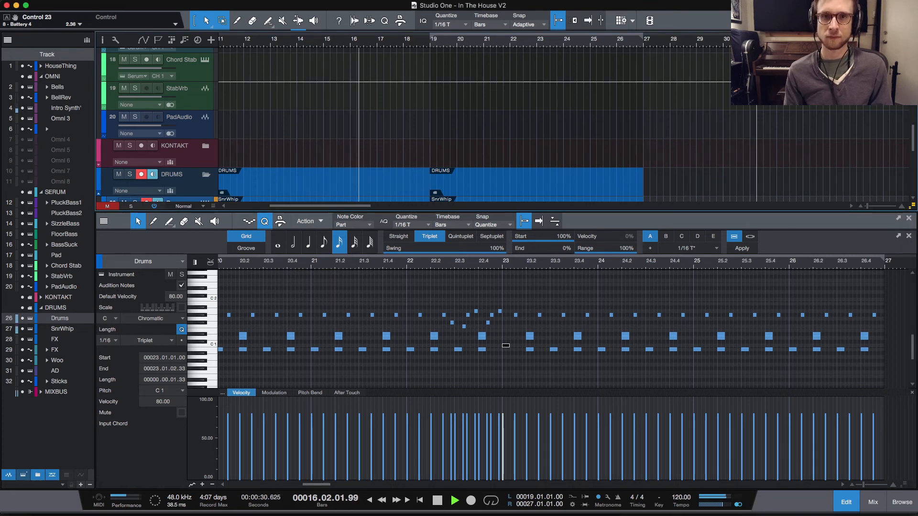
pyautogui.scroll(-5, 765, 120)
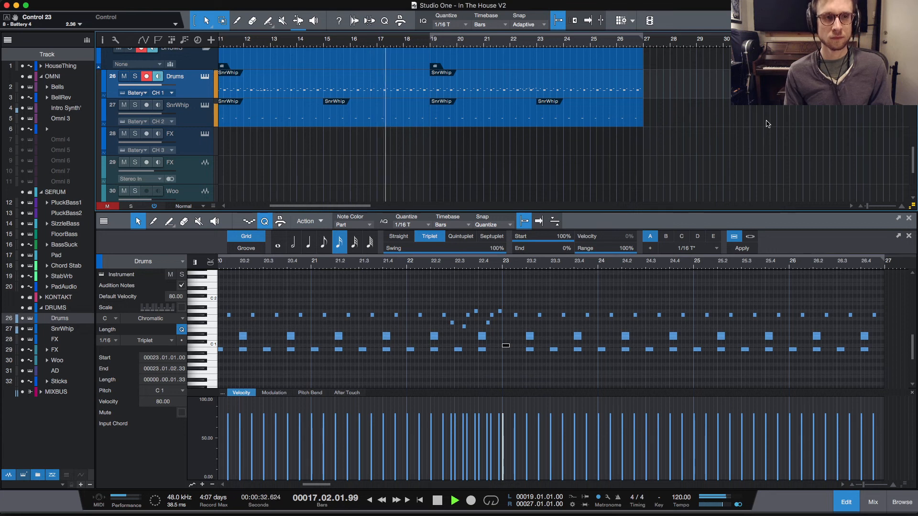
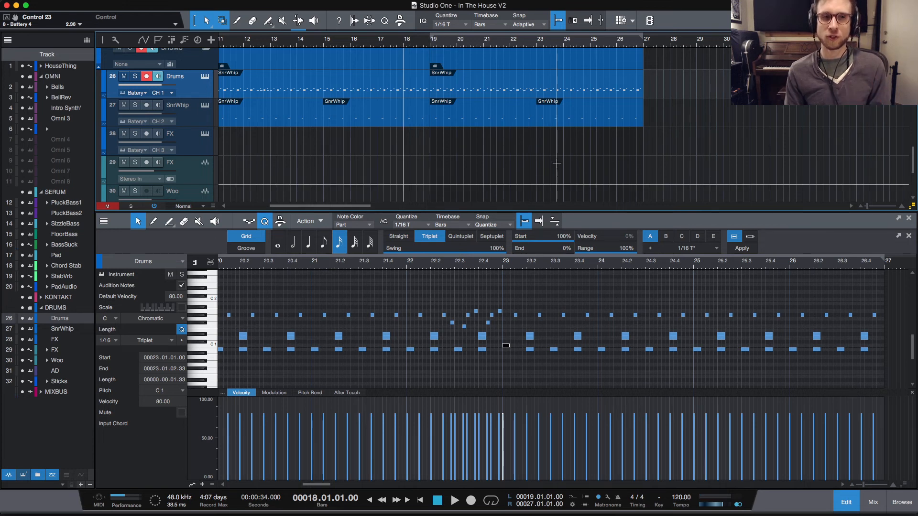
# Step: Show the track automation, dip the MIXBUS Band 1 Frequency curve to 10 Hz for the first beat of bar 19, and play it
pyautogui.scroll(-4, 472, 128)
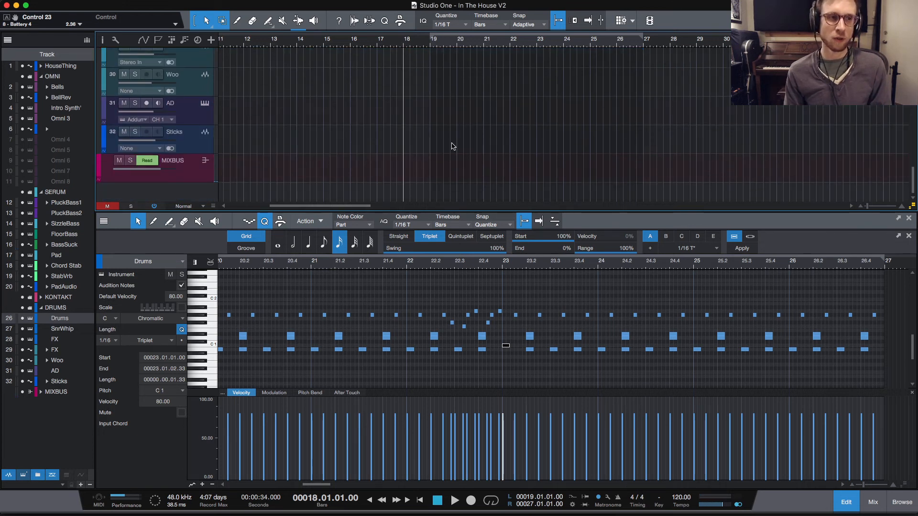
pyautogui.press('a')
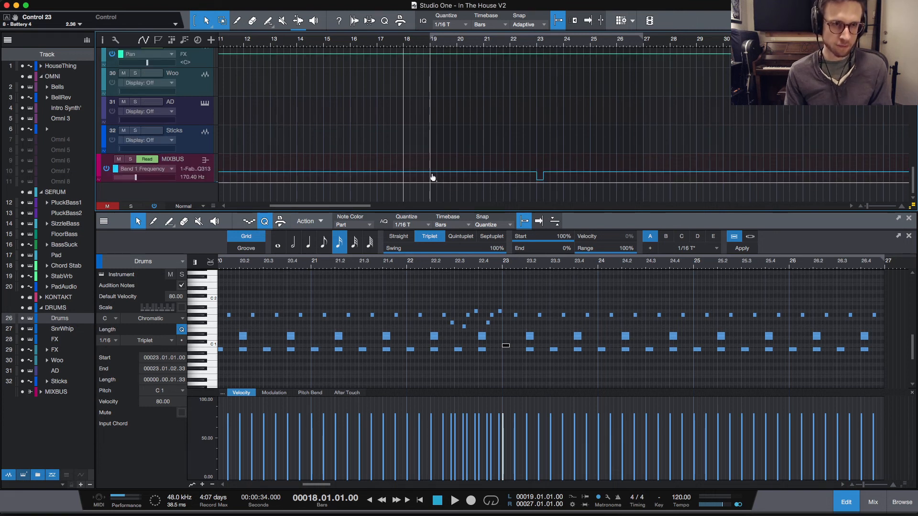
pyautogui.click(434, 176)
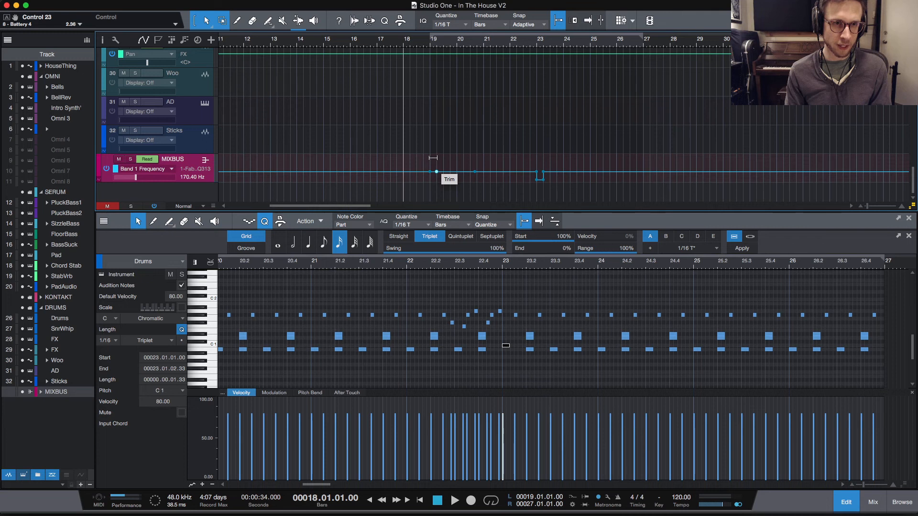
pyautogui.moveTo(434, 157); pyautogui.dragTo(434, 168)
pyautogui.press('space')
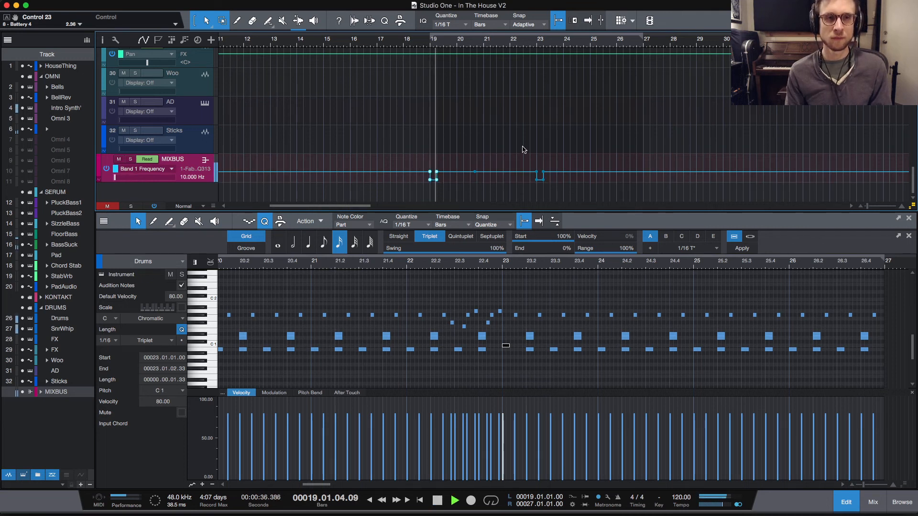
# Step: Open the Drums part starting at bar 19, raise the kick note on its first beat to C 1, and play the transition
pyautogui.scroll(10, 484, 115)
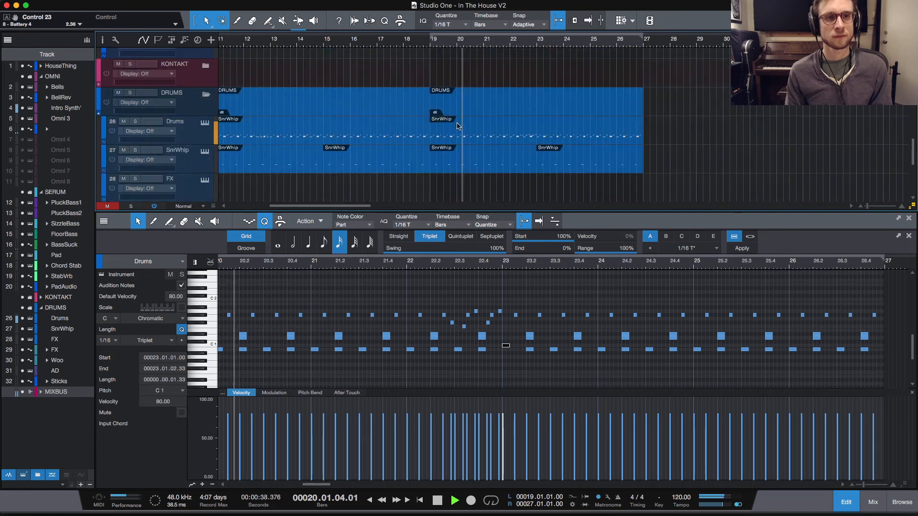
pyautogui.scroll(-3, 452, 136)
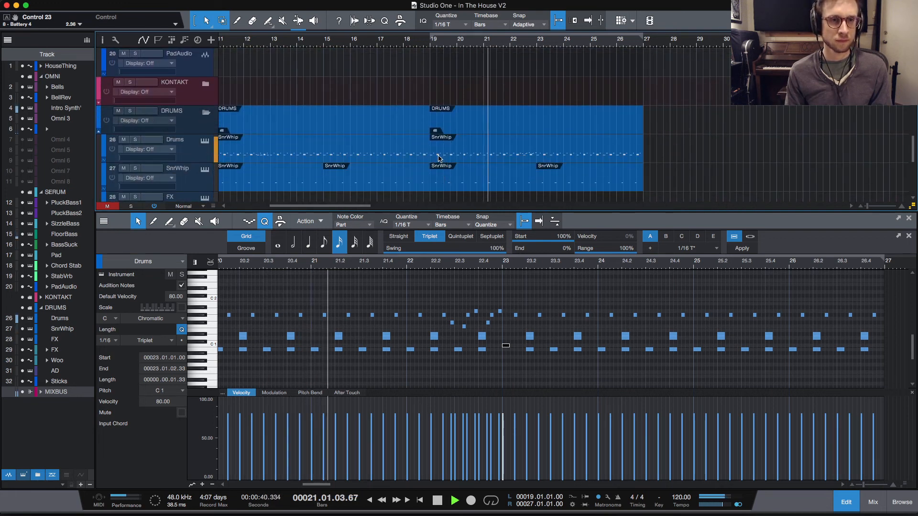
pyautogui.click(451, 136)
pyautogui.hscroll(-5, 446, 316)
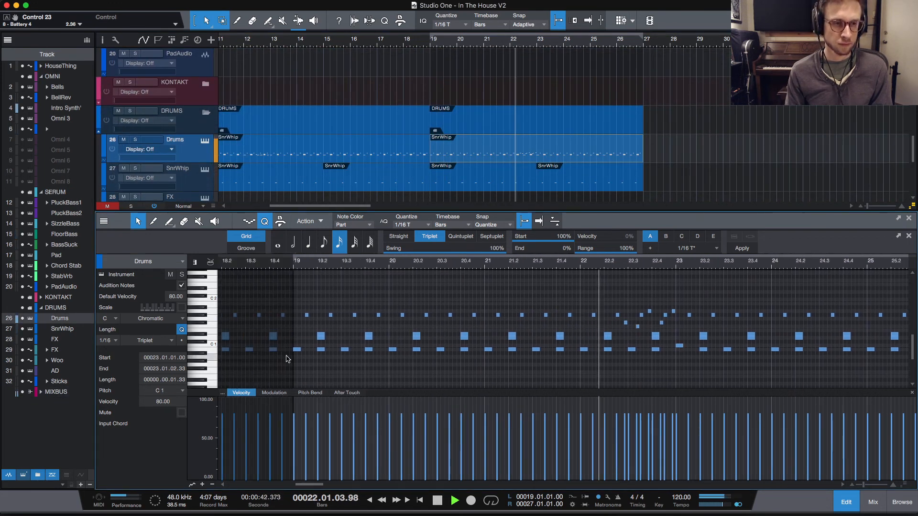
pyautogui.press('space')
pyautogui.click(297, 348)
pyautogui.moveTo(296, 348); pyautogui.dragTo(297, 345)
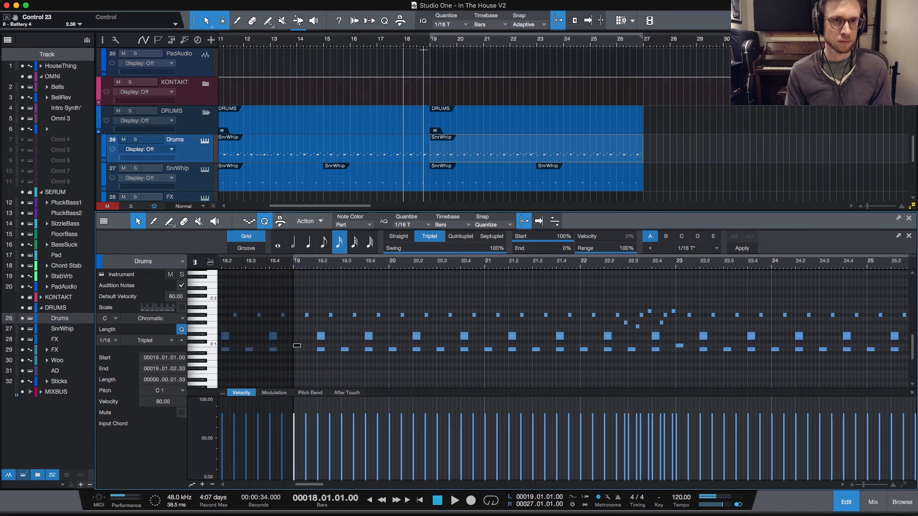
pyautogui.press('space')
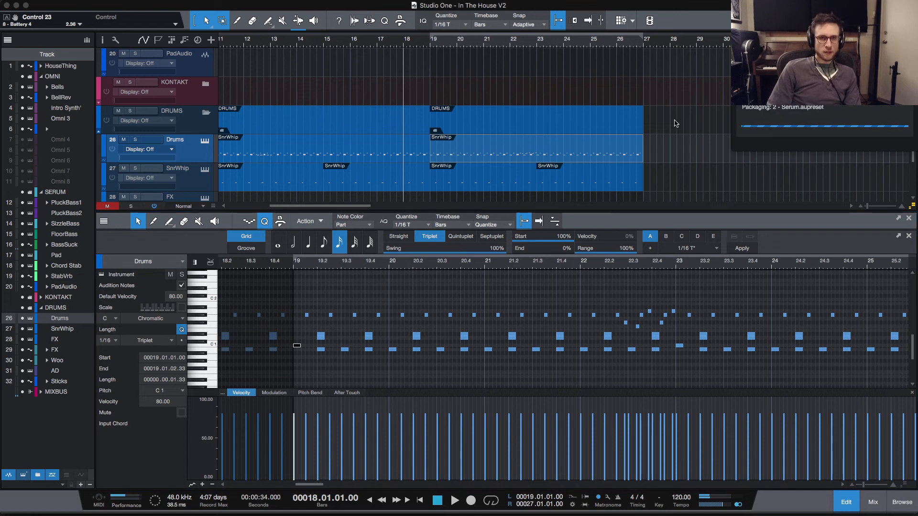
# Step: Zoom out to the whole arrangement and play the section starting at bar 49
pyautogui.click(645, 44)
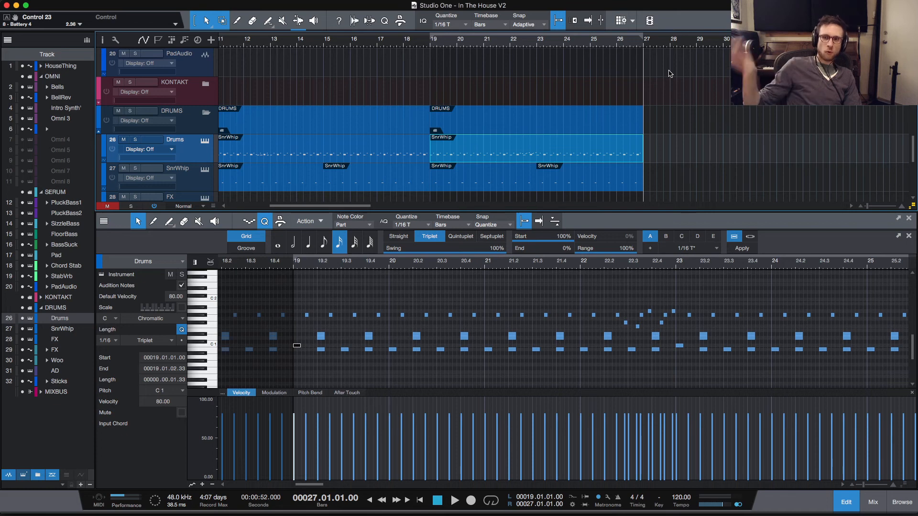
pyautogui.press('w')
pyautogui.press('w')
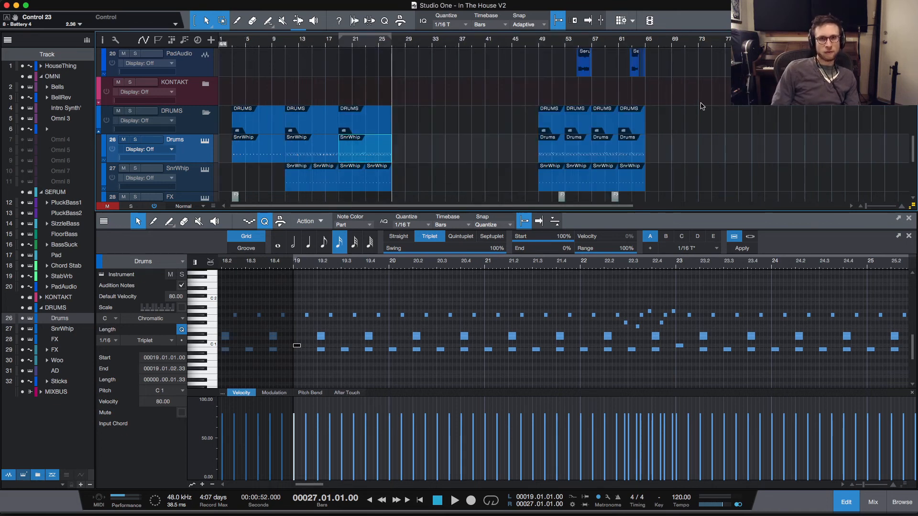
pyautogui.click(540, 44)
pyautogui.press('space')
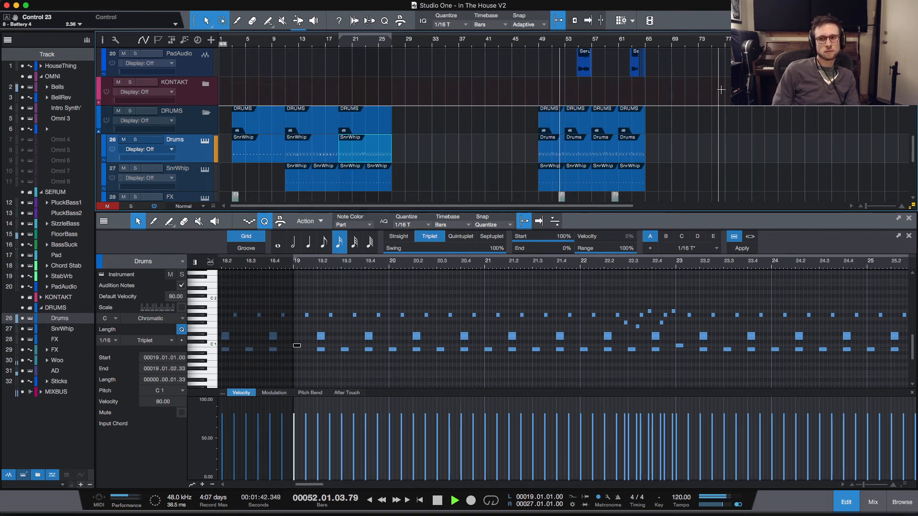
pyautogui.scroll(-6, 479, 129)
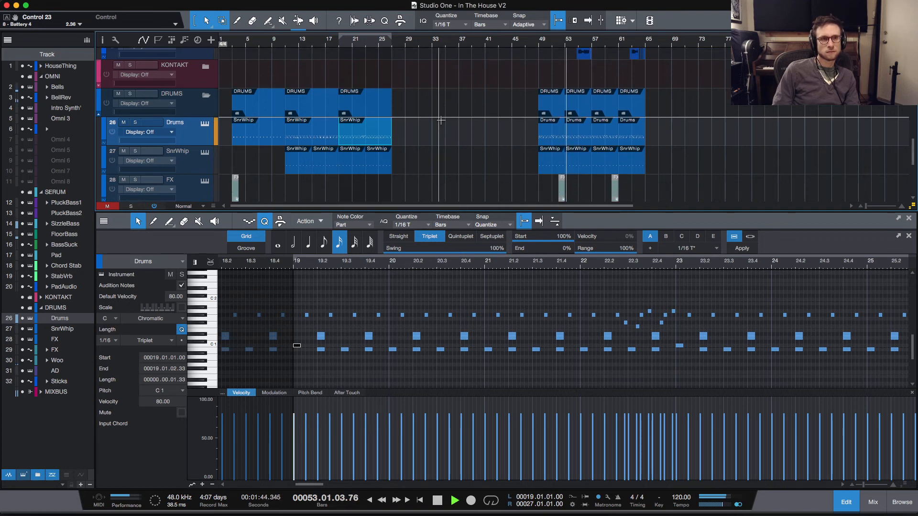
pyautogui.scroll(7, 478, 119)
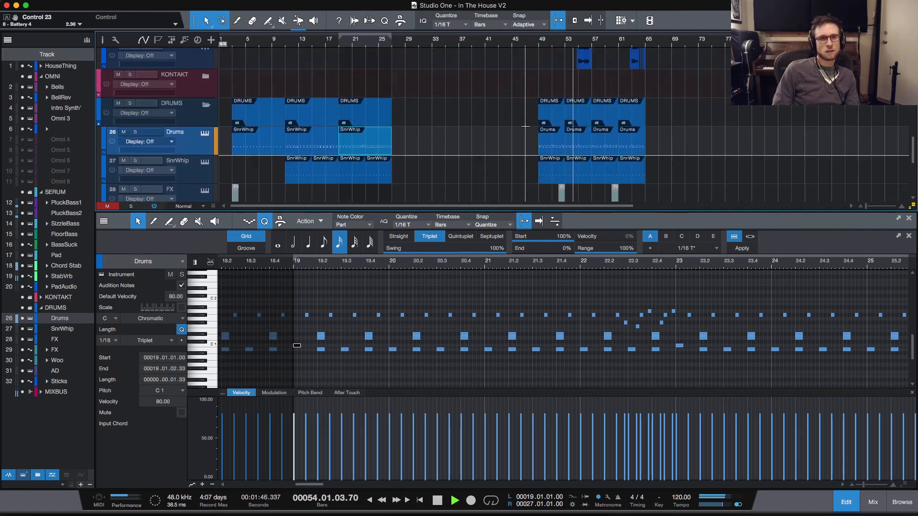
pyautogui.press('space')
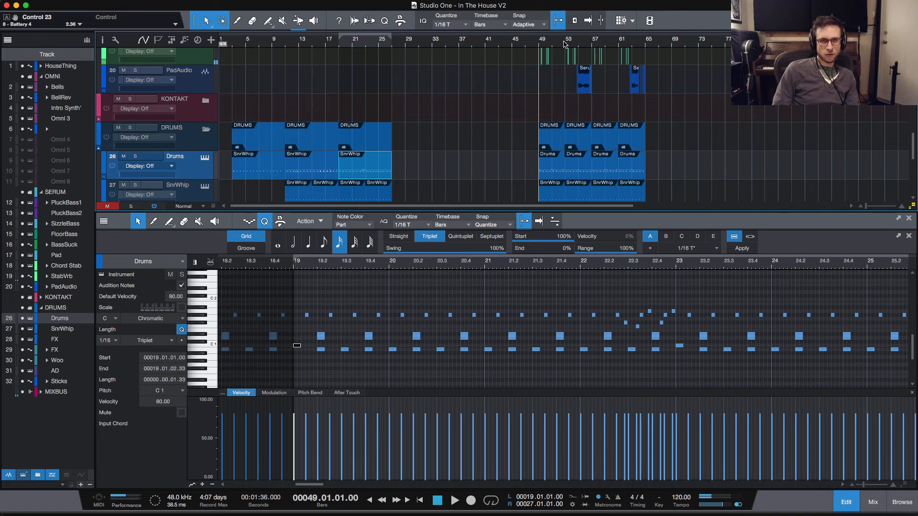
# Step: Zoom in on the start of bar 49 and play its opening beats repeatedly
pyautogui.press('e')
pyautogui.press('e')
pyautogui.press('e')
pyautogui.press('e')
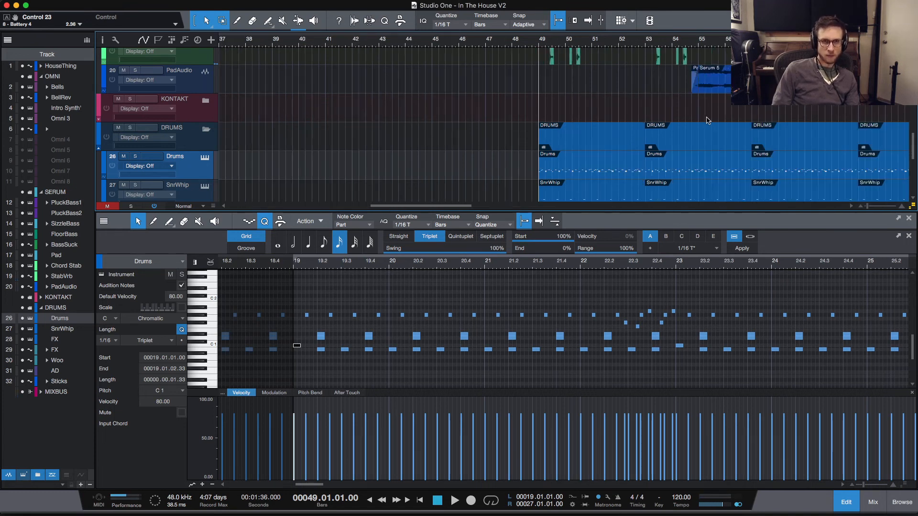
pyautogui.hscroll(3, 650, 106)
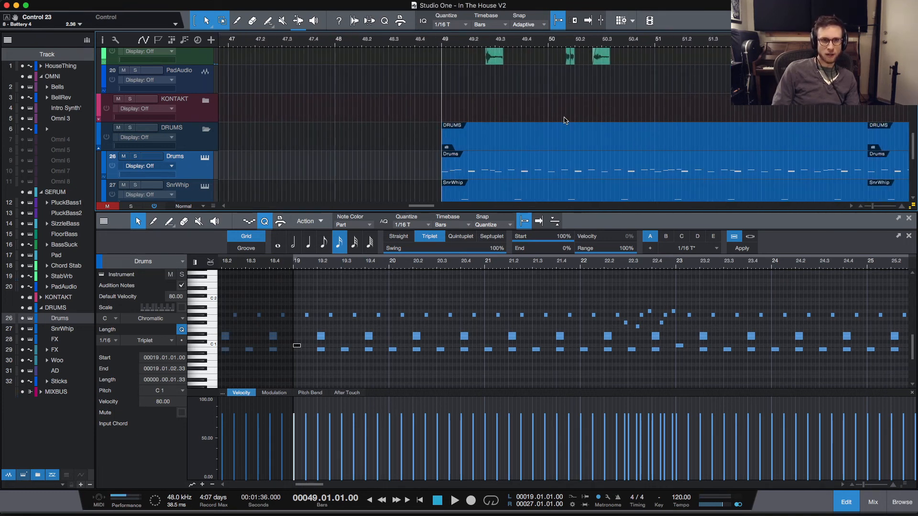
pyautogui.press('space')
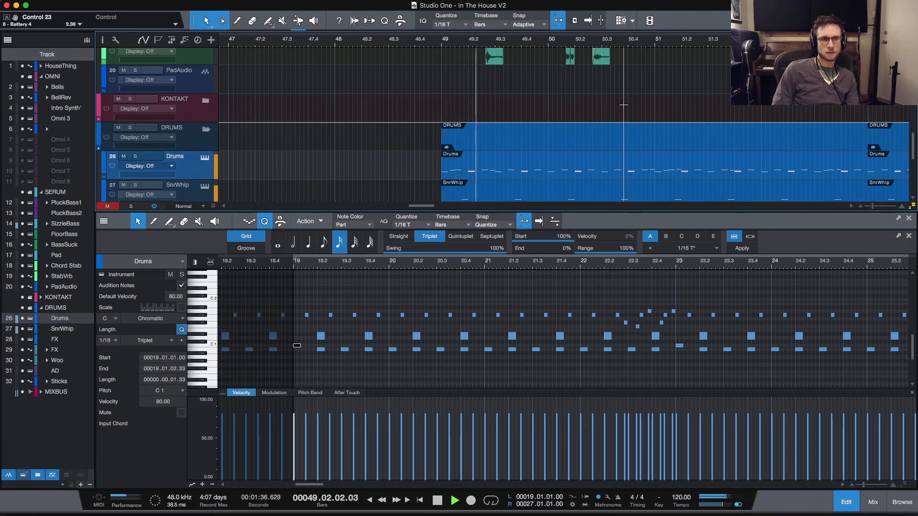
pyautogui.press('space')
pyautogui.press('space')
pyautogui.press('space')
pyautogui.press('space')
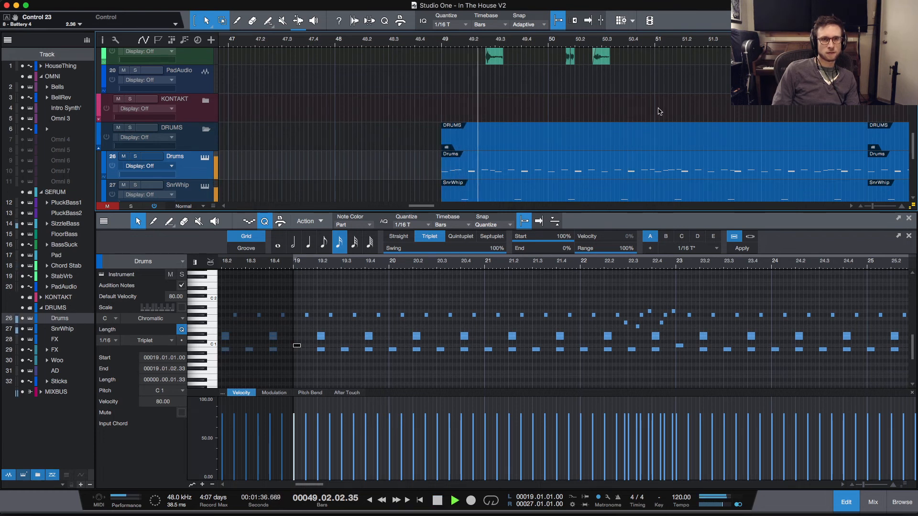
# Step: Move the playback position to bar 53 and play its opening beats repeatedly
pyautogui.press('space')
pyautogui.hscroll(4, 708, 117)
pyautogui.click(724, 42)
pyautogui.press('space')
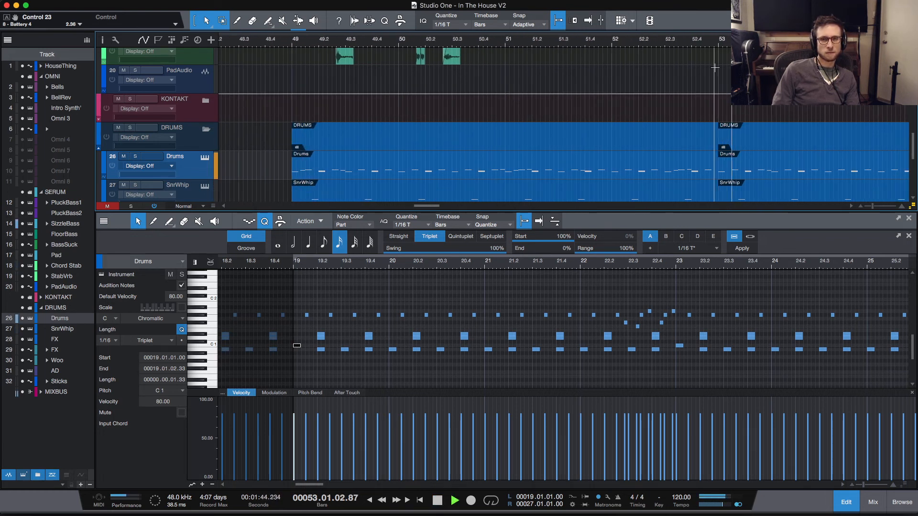
pyautogui.press('space')
pyautogui.press('space')
pyautogui.press('space')
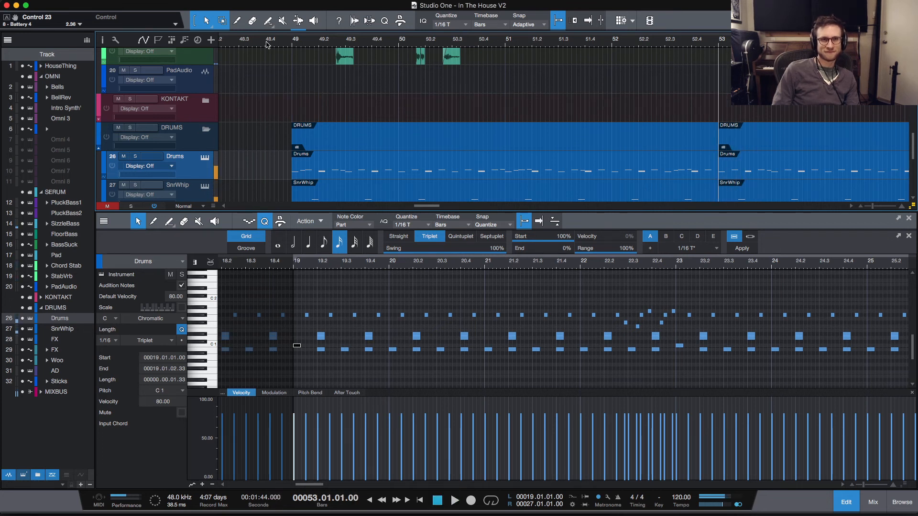
# Step: Play from bar 49 again with the whole arrangement and its bass and chord tracks in view
pyautogui.click(295, 30)
pyautogui.press('space')
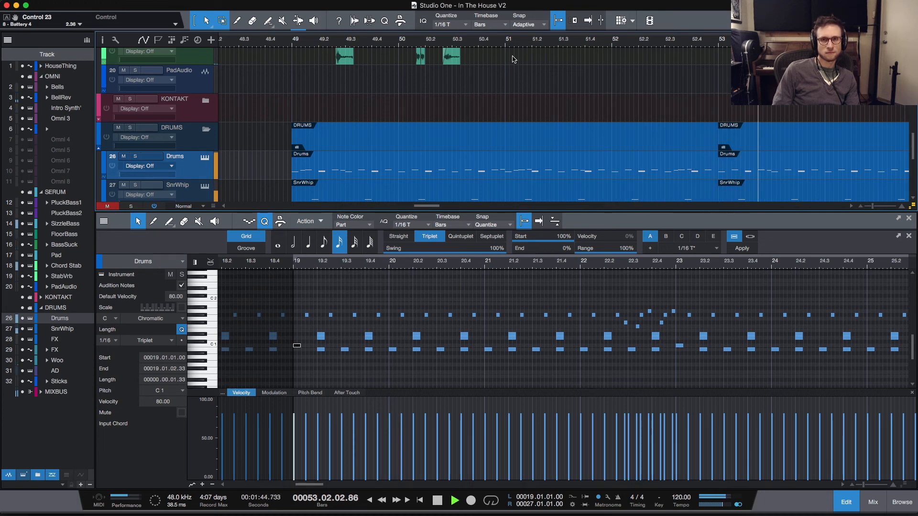
pyautogui.click(481, 101)
pyautogui.press('w')
pyautogui.press('w')
pyautogui.press('w')
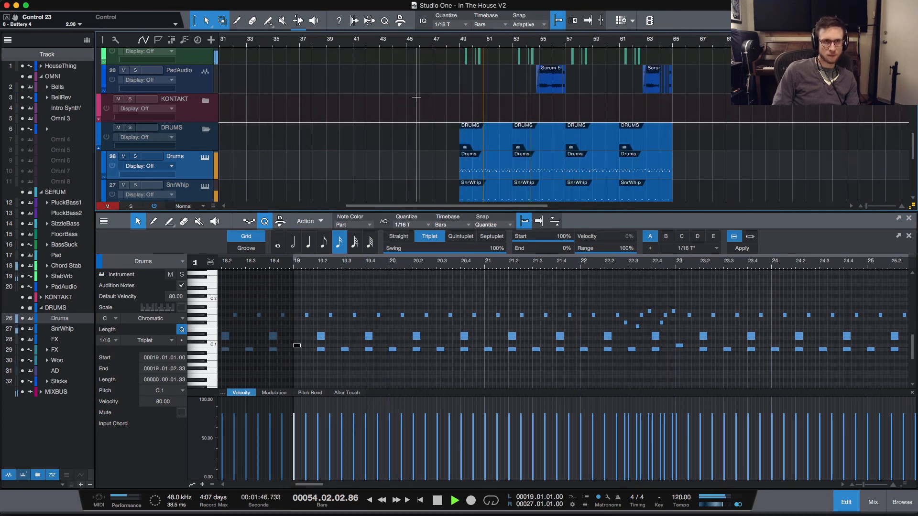
pyautogui.press('w')
pyautogui.press('w')
pyautogui.scroll(4, 393, 109)
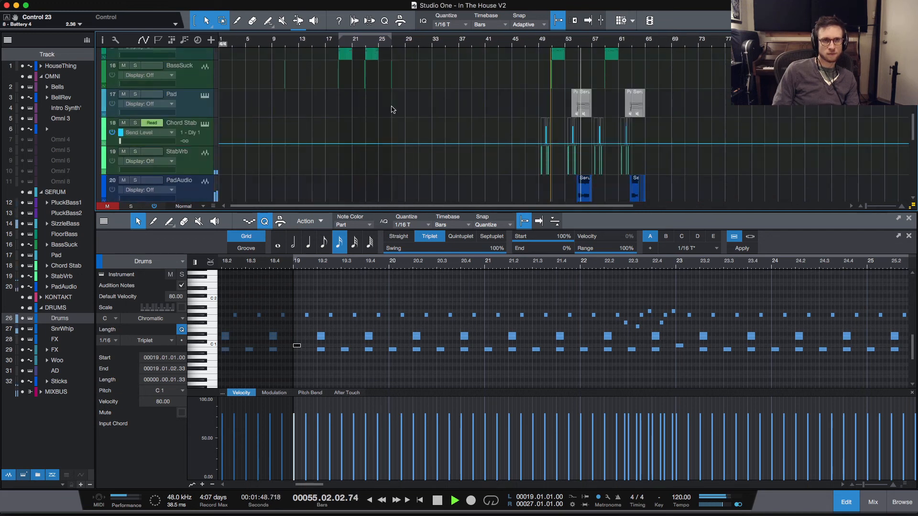
pyautogui.scroll(2, 392, 109)
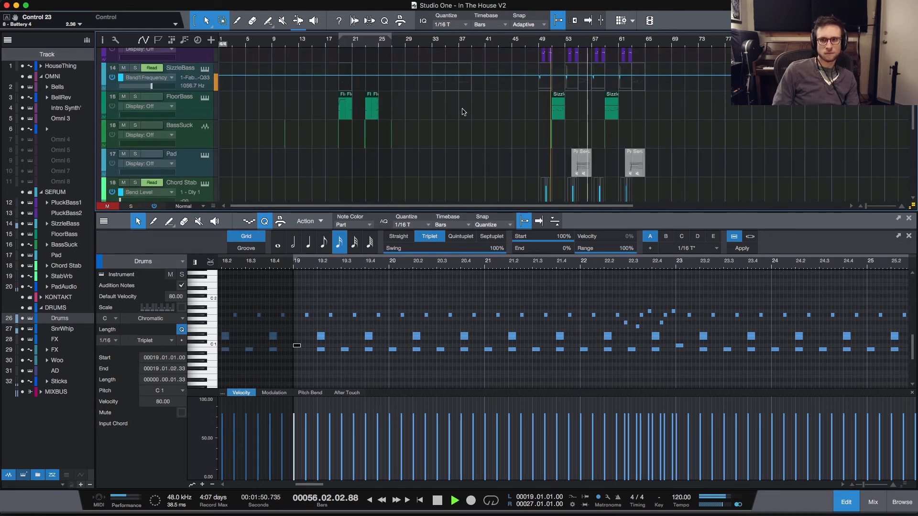
# Step: Hide the track automation and play on through bar 64 with the FX, Woo, AD and Sticks tracks in view
pyautogui.press('a')
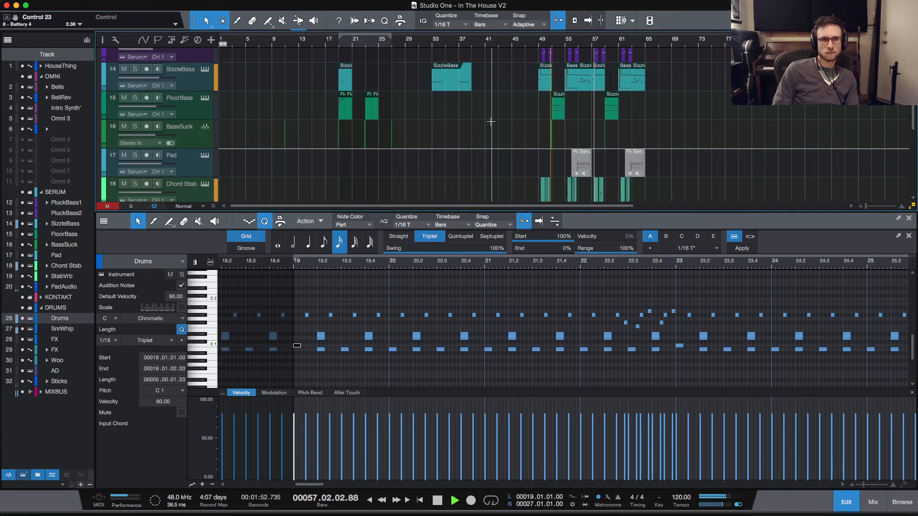
pyautogui.scroll(-2, 491, 122)
pyautogui.scroll(-10, 491, 122)
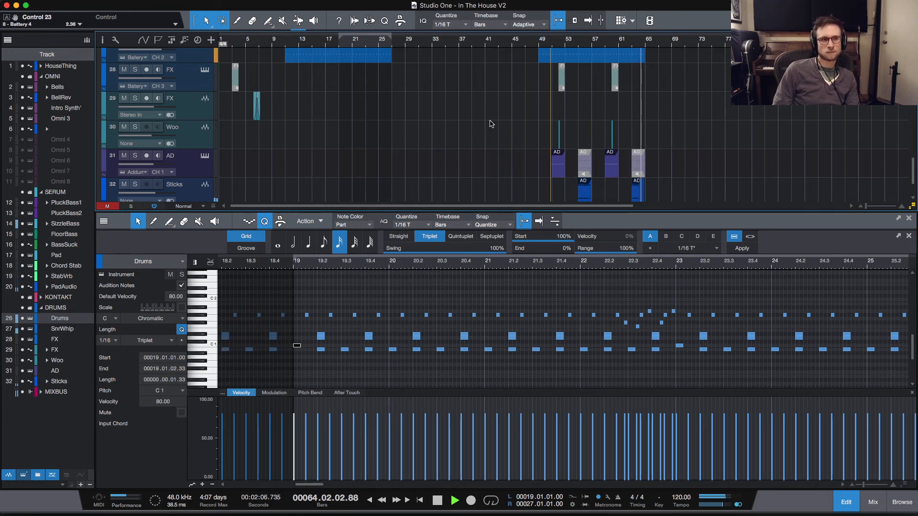
pyautogui.press('space')
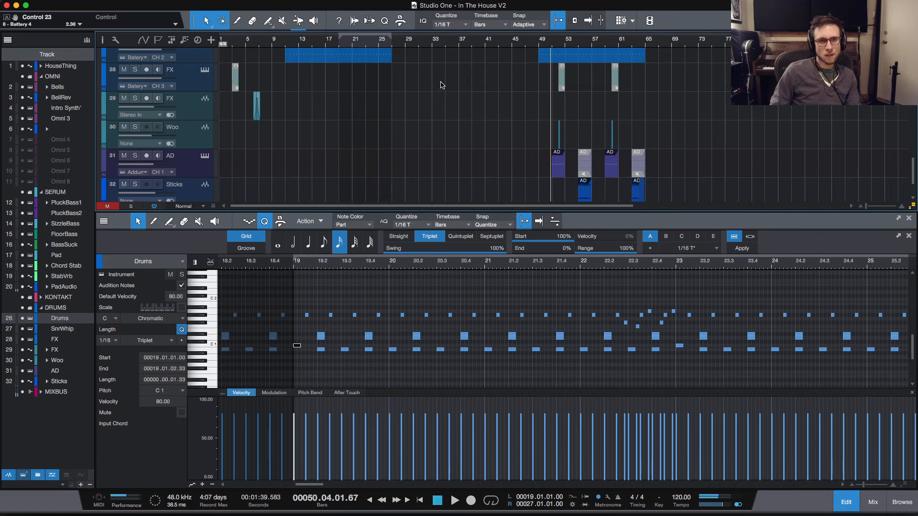
# Step: Play the arrangement from about bar 19
pyautogui.click(337, 47)
pyautogui.press('space')
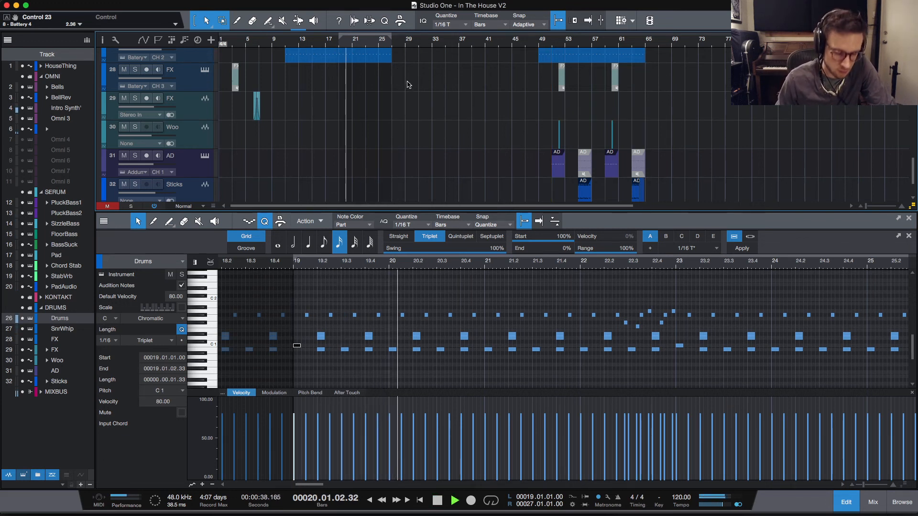
# Step: Delete the stray SizzleBass clip starting around bar 33 while reviewing the tracks, and stop playback
pyautogui.scroll(5, 411, 106)
pyautogui.scroll(10, 412, 124)
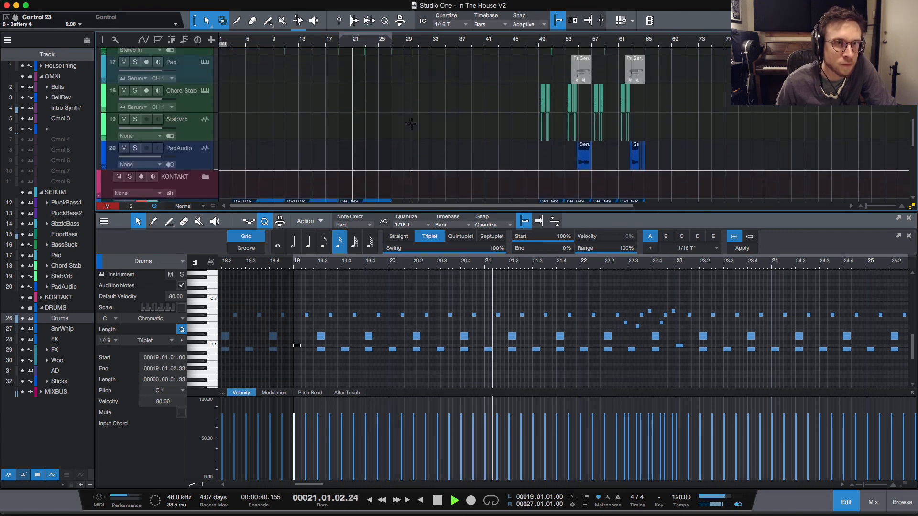
pyautogui.scroll(-5, 413, 123)
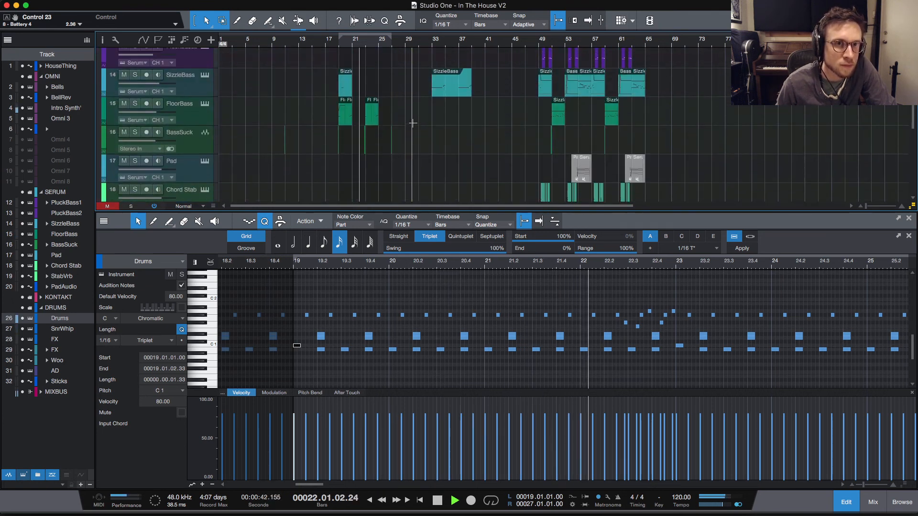
pyautogui.scroll(5, 413, 123)
pyautogui.scroll(-2, 445, 181)
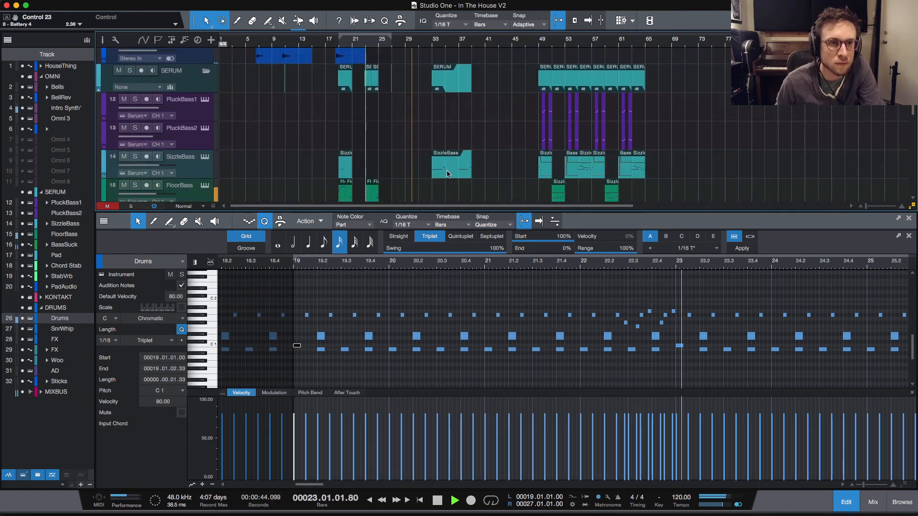
pyautogui.click(448, 174)
pyautogui.scroll(3, 427, 157)
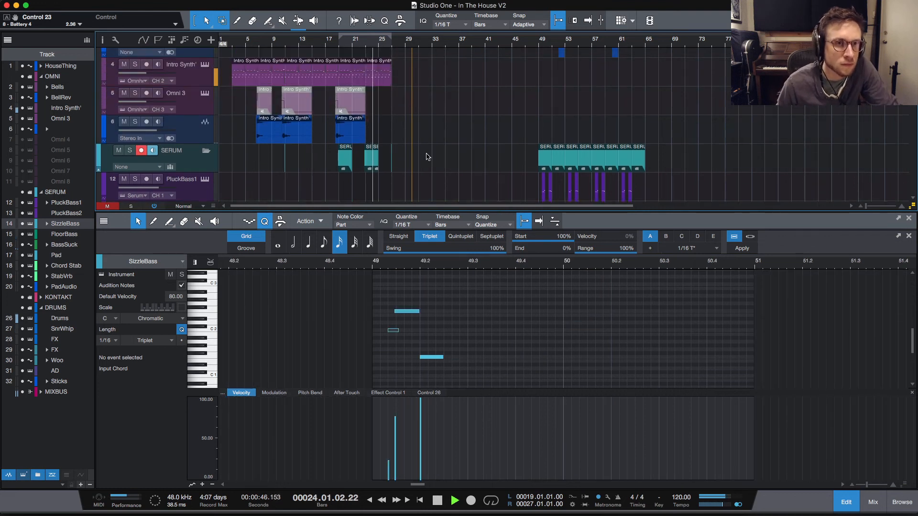
pyautogui.scroll(3, 400, 95)
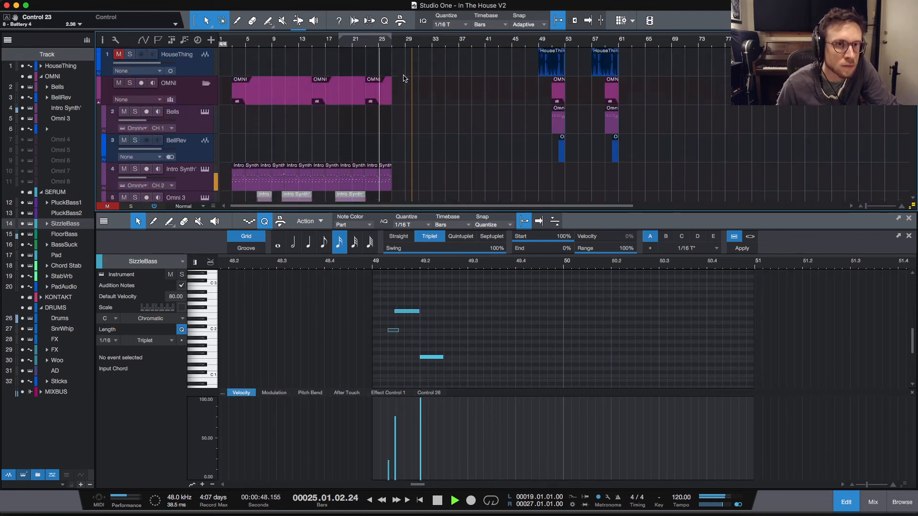
pyautogui.press('space')
# Step: Select the clips on all tracks between bars 19 and 27 and duplicate them to follow the originals
pyautogui.scroll(-10, 405, 143)
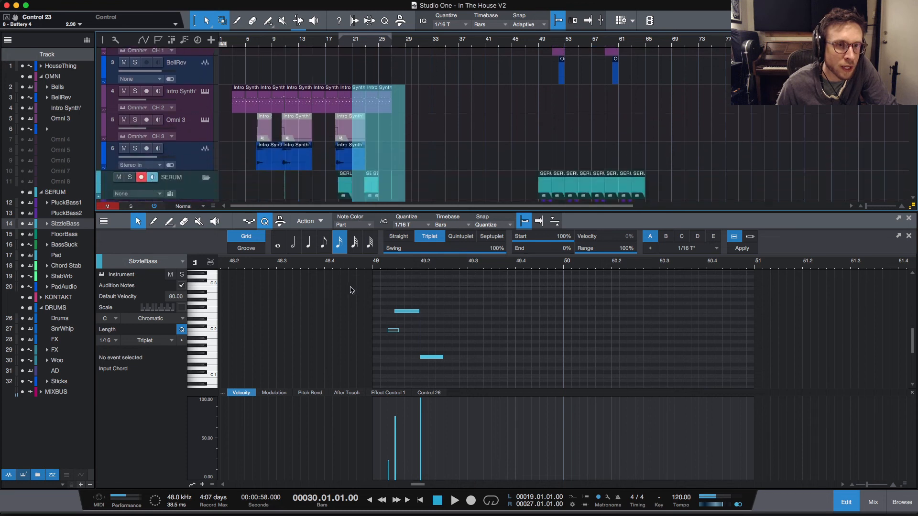
pyautogui.scroll(-10, 348, 301)
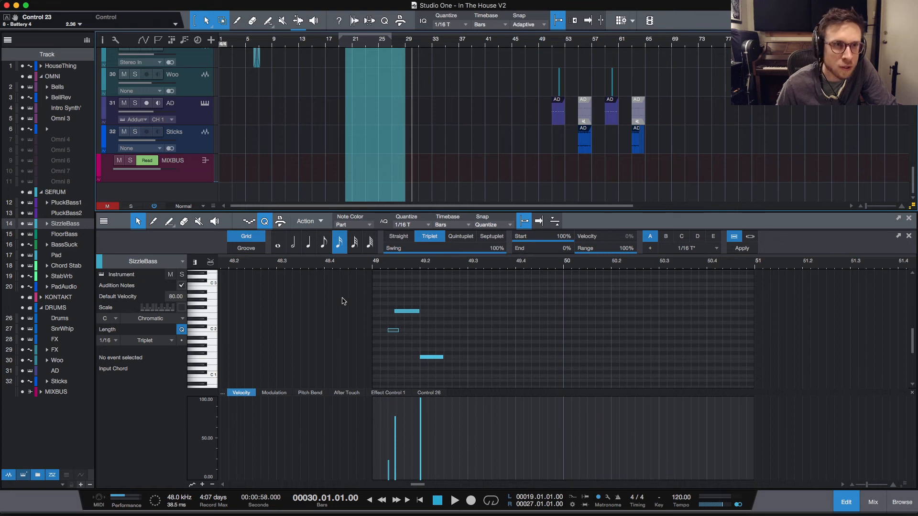
pyautogui.moveTo(342, 301); pyautogui.dragTo(340, 302)
pyautogui.scroll(10, 433, 95)
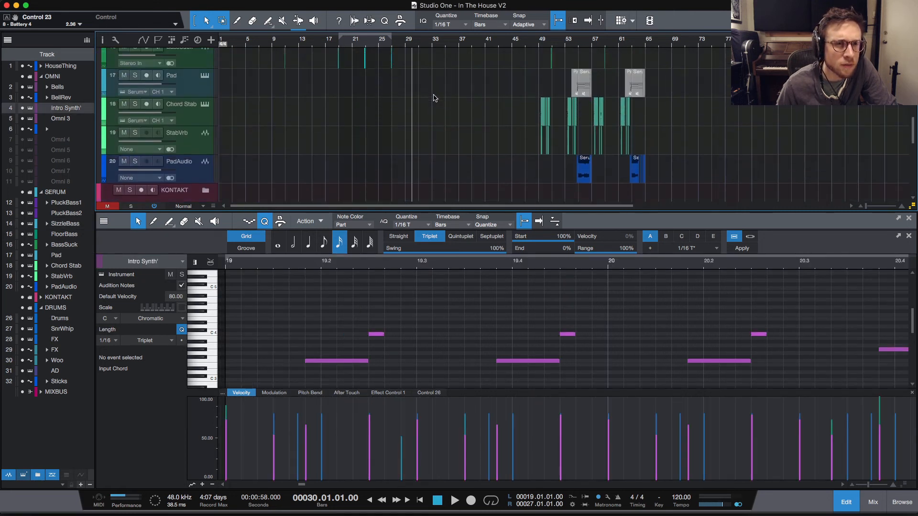
pyautogui.scroll(12, 434, 98)
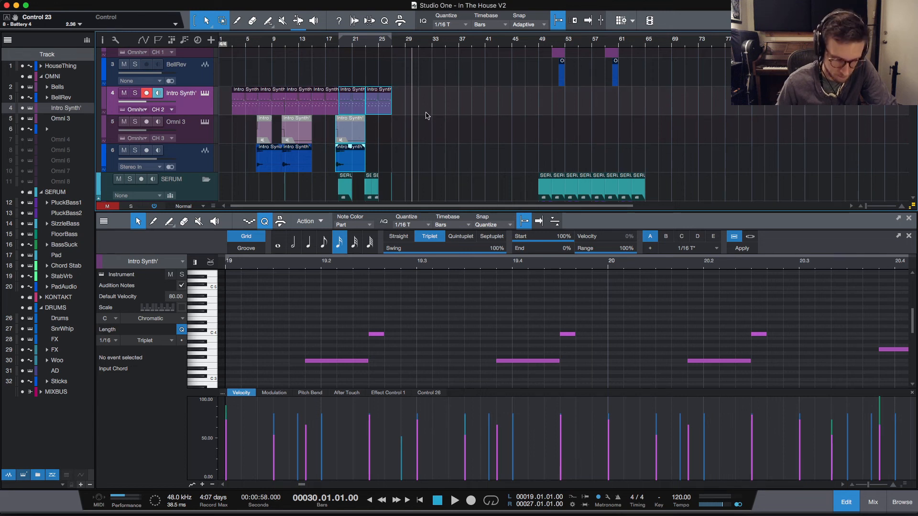
pyautogui.press('e')
pyautogui.press('e')
pyautogui.hscroll(-5, 366, 125)
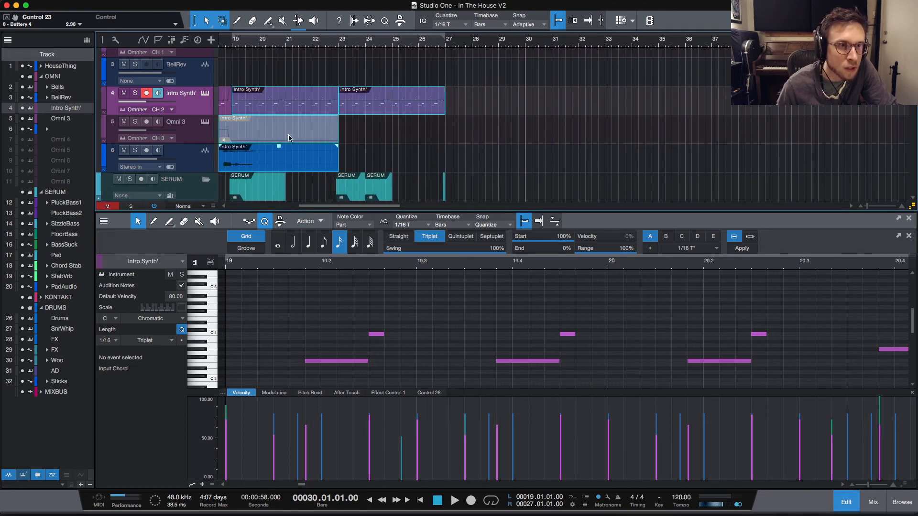
pyautogui.hscroll(-5, 296, 134)
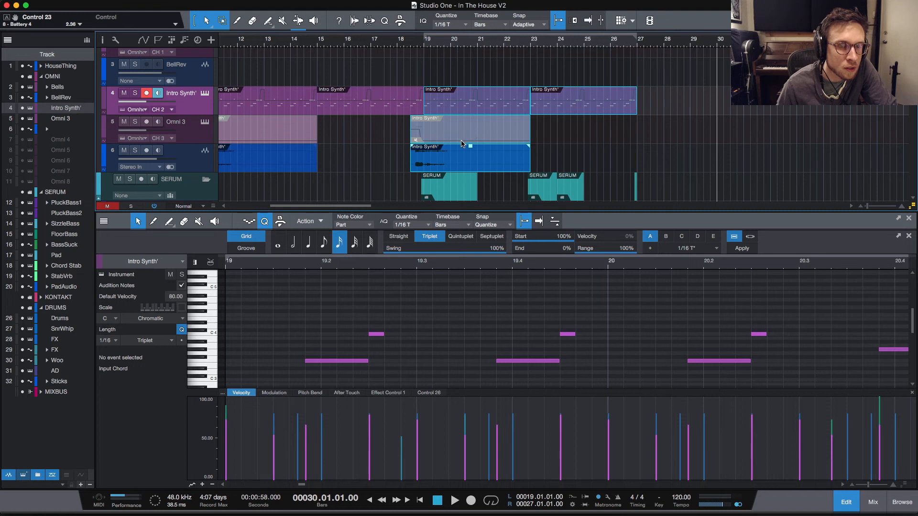
pyautogui.hscroll(-2, 462, 143)
pyautogui.hscroll(2, 550, 141)
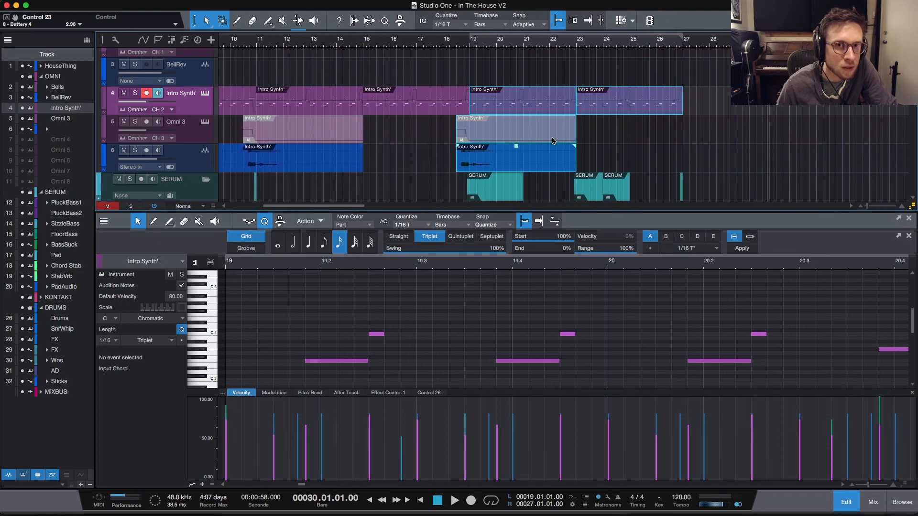
pyautogui.press('d')
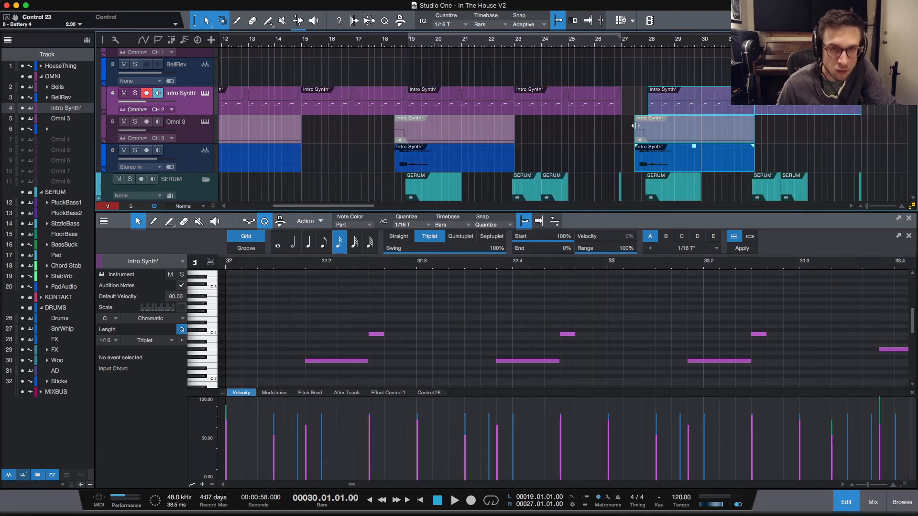
# Step: Move the duplicated clips earlier so the repeated section starts at bar 27 on all tracks
pyautogui.click(645, 137)
pyautogui.moveTo(643, 138); pyautogui.dragTo(632, 137)
pyautogui.scroll(-2, 590, 156)
pyautogui.scroll(-3, 590, 157)
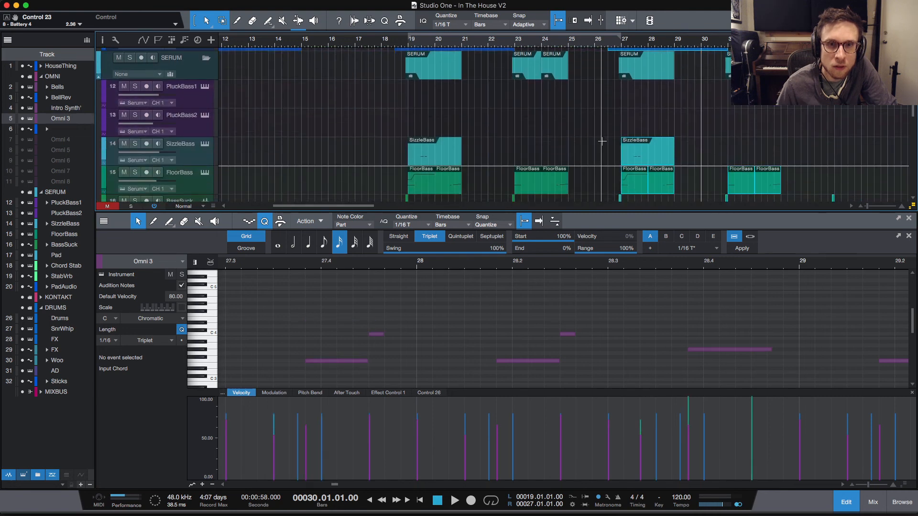
pyautogui.scroll(2, 603, 142)
pyautogui.scroll(-3, 602, 142)
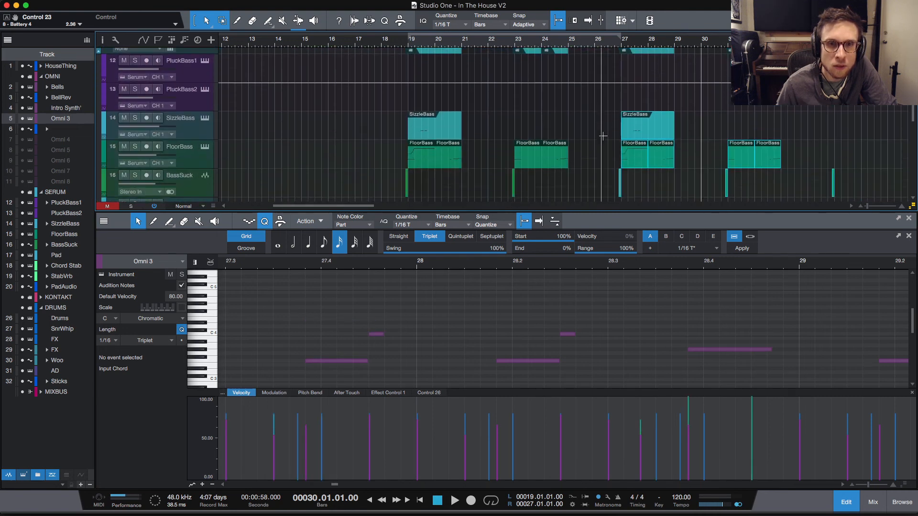
# Step: Select the BassSuck clip before bar 27 and play the later section with the Pad and Chord Stab tracks in view
pyautogui.click(621, 177)
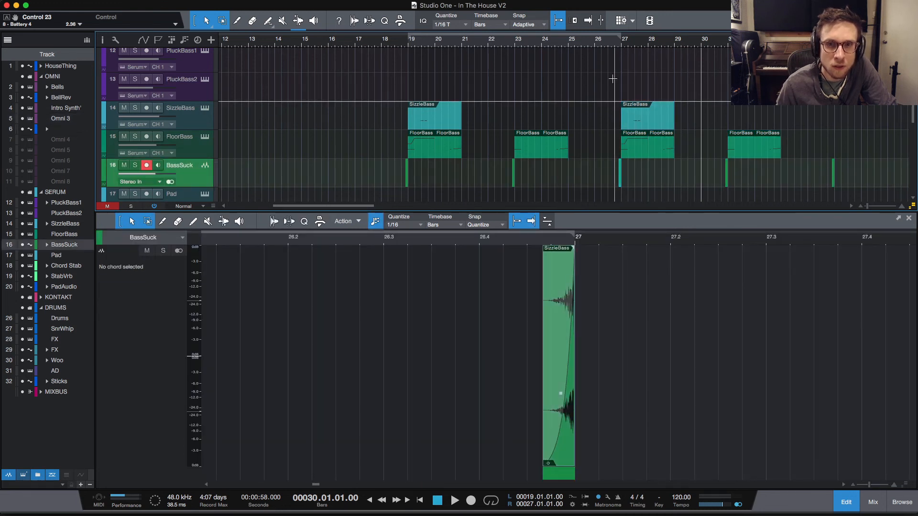
pyautogui.scroll(3, 603, 85)
pyautogui.hscroll(15, 603, 85)
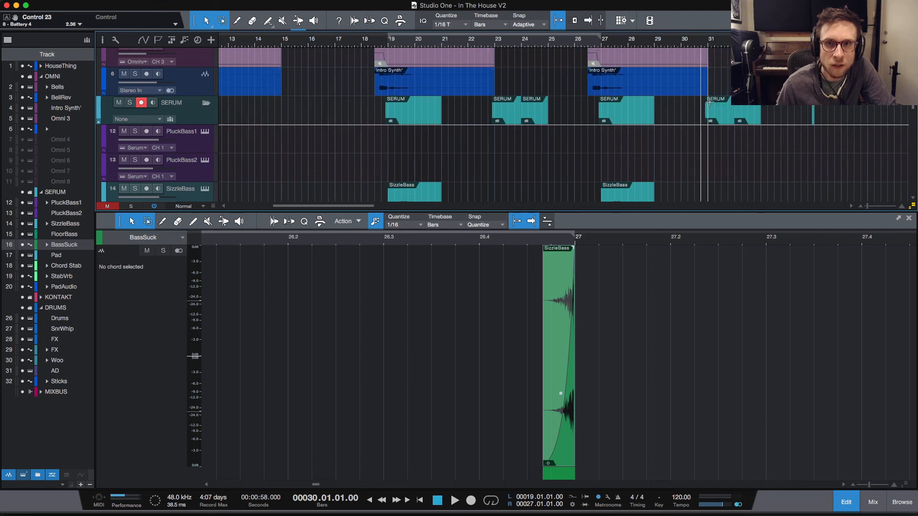
pyautogui.scroll(-5, 711, 99)
pyautogui.hscroll(10, 608, 119)
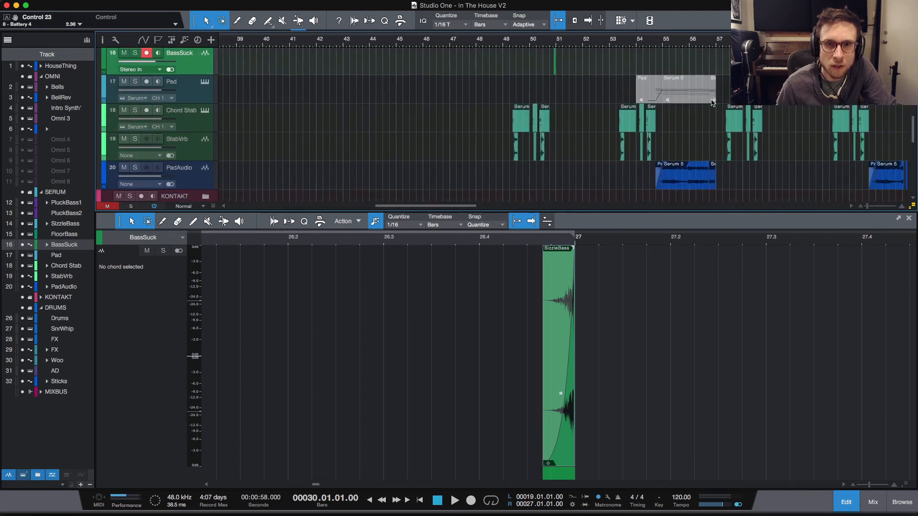
pyautogui.click(508, 48)
pyautogui.press('space')
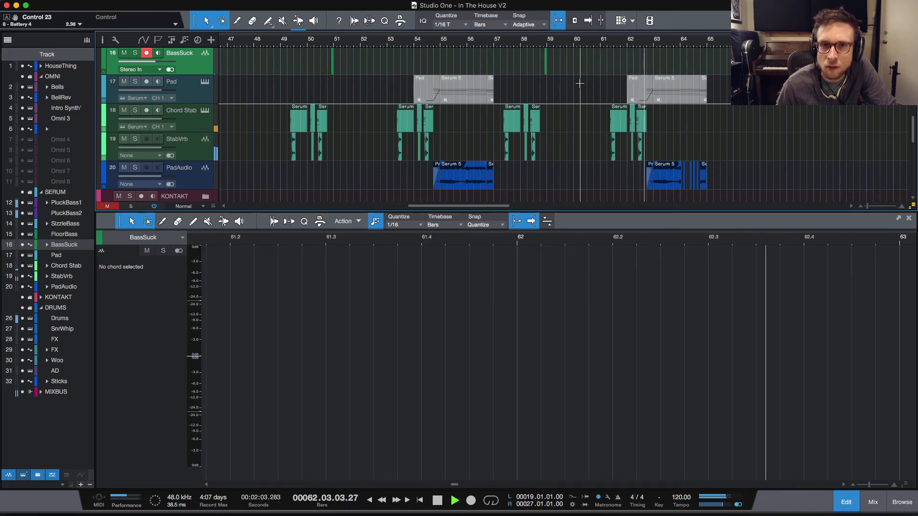
# Step: Play from beat 3 of bar 61 into bar 64, and stop playback
pyautogui.press('space')
pyautogui.click(614, 43)
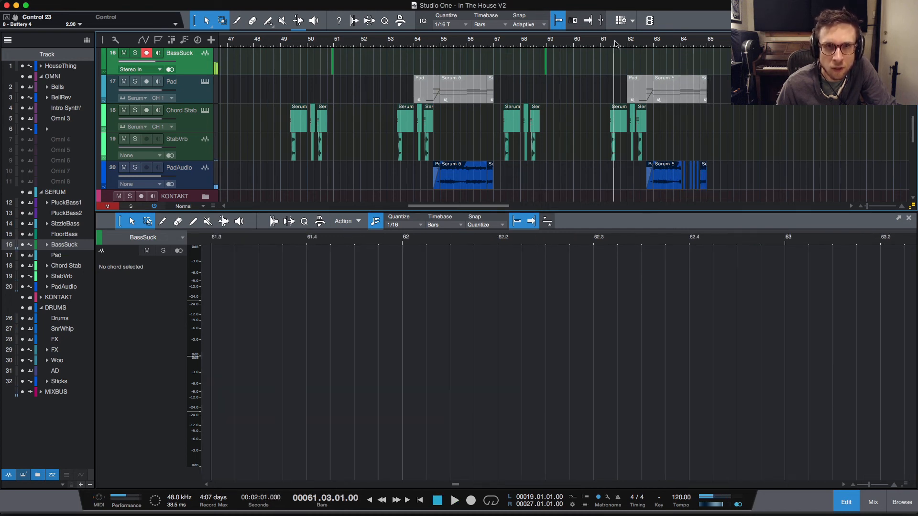
pyautogui.press('space')
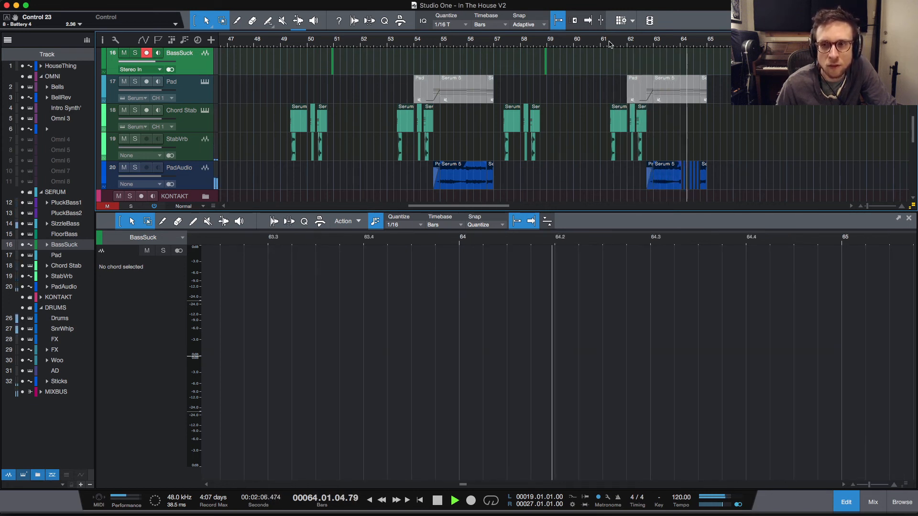
pyautogui.press('space')
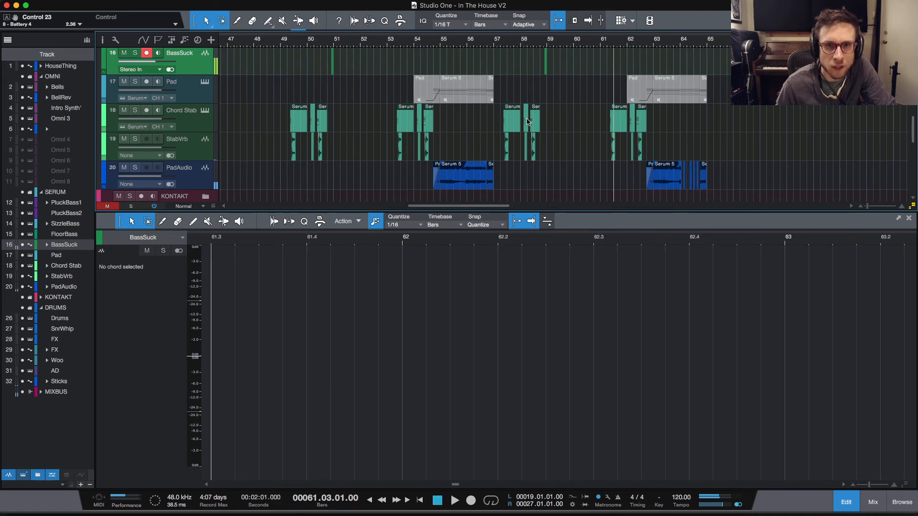
# Step: Play the transition into bar 27 from beat 4 of bar 26, and set the playback position to bar 26
pyautogui.hscroll(-15, 543, 123)
pyautogui.scroll(10, 521, 117)
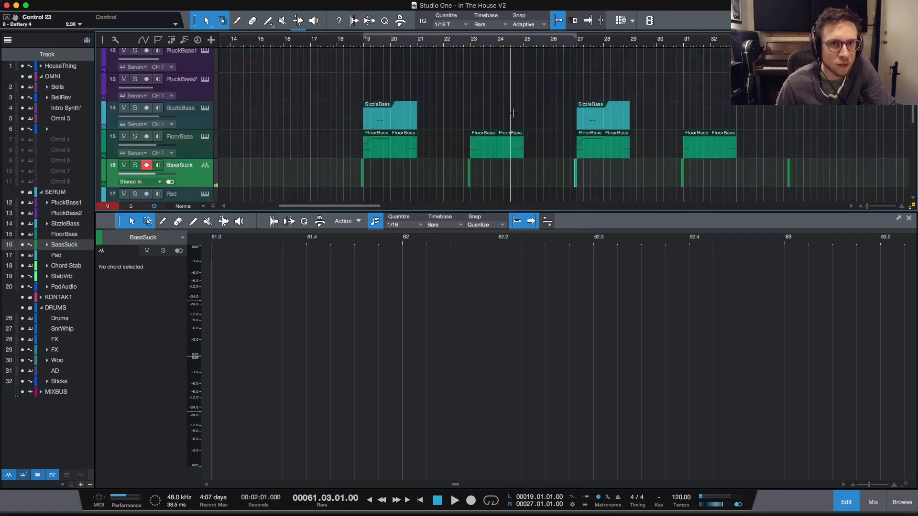
pyautogui.scroll(-12, 569, 106)
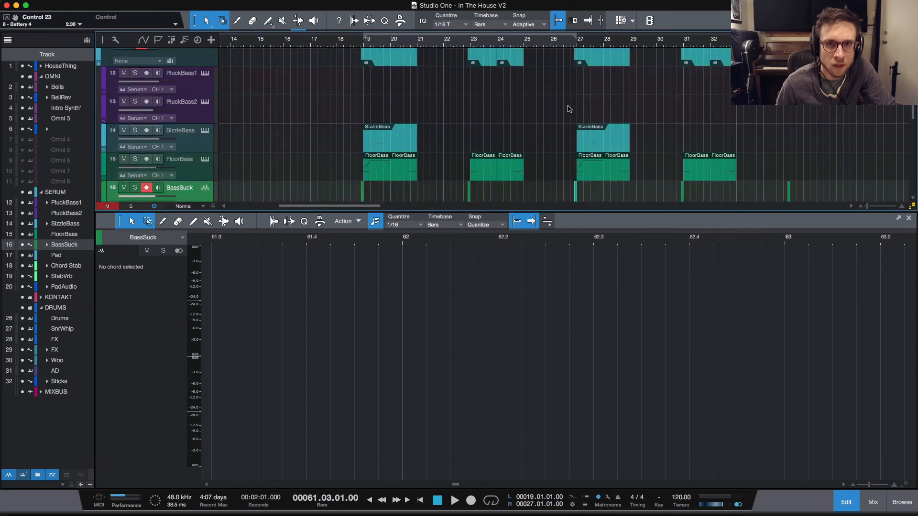
pyautogui.scroll(3, 569, 106)
pyautogui.click(574, 43)
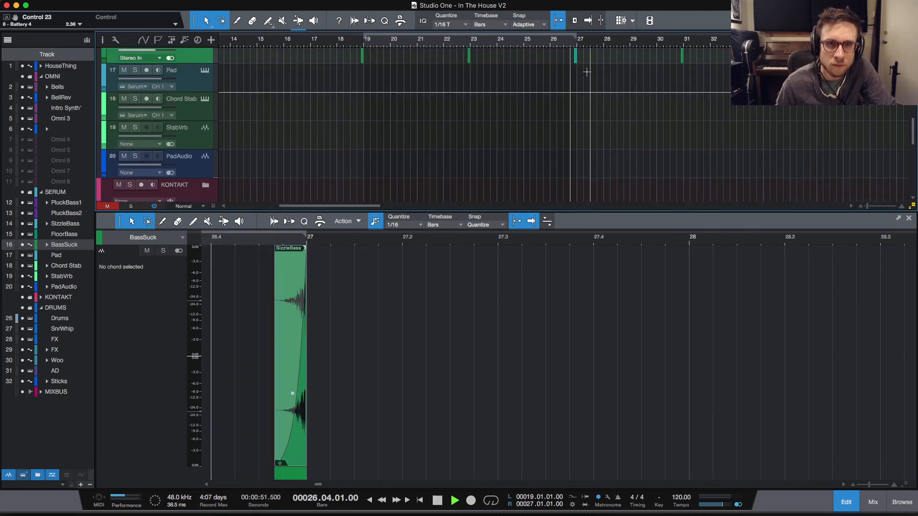
pyautogui.press('space')
pyautogui.scroll(8, 663, 109)
pyautogui.scroll(4, 663, 110)
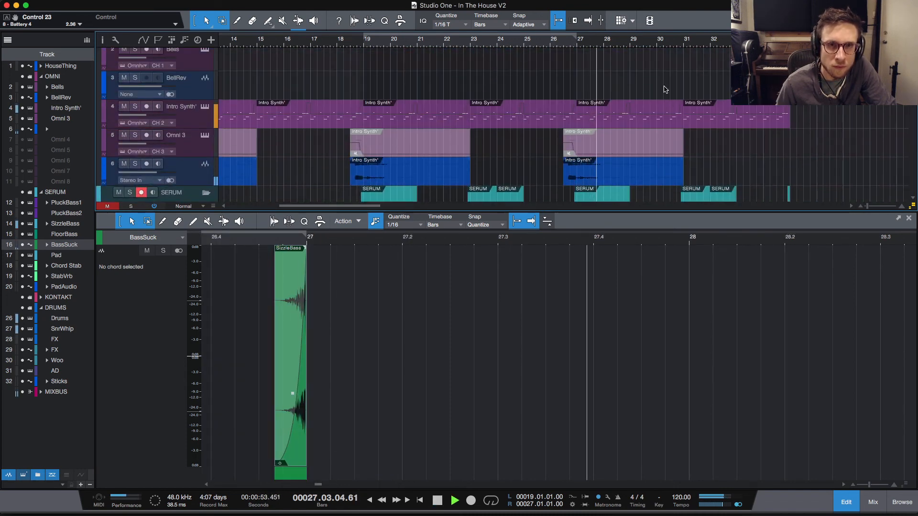
pyautogui.press('space')
pyautogui.click(552, 44)
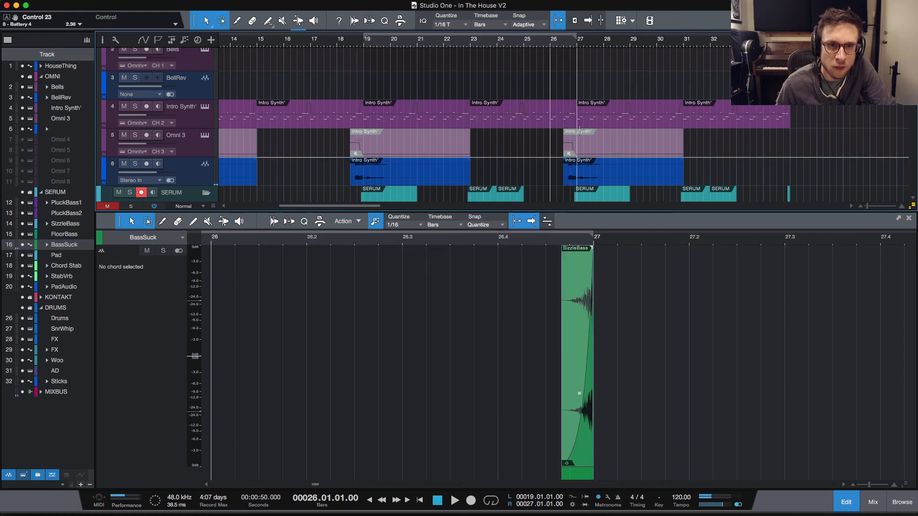
# Step: Delete the notes in the last beat of bar 26 in the Drums clip, leaving a gap before bar 27
pyautogui.scroll(-15, 581, 124)
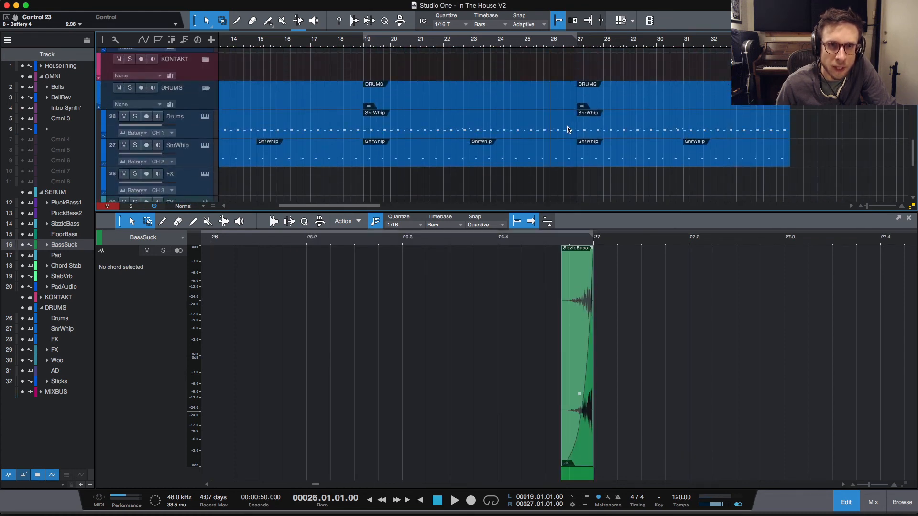
pyautogui.click(569, 130)
pyautogui.hscroll(-2, 730, 322)
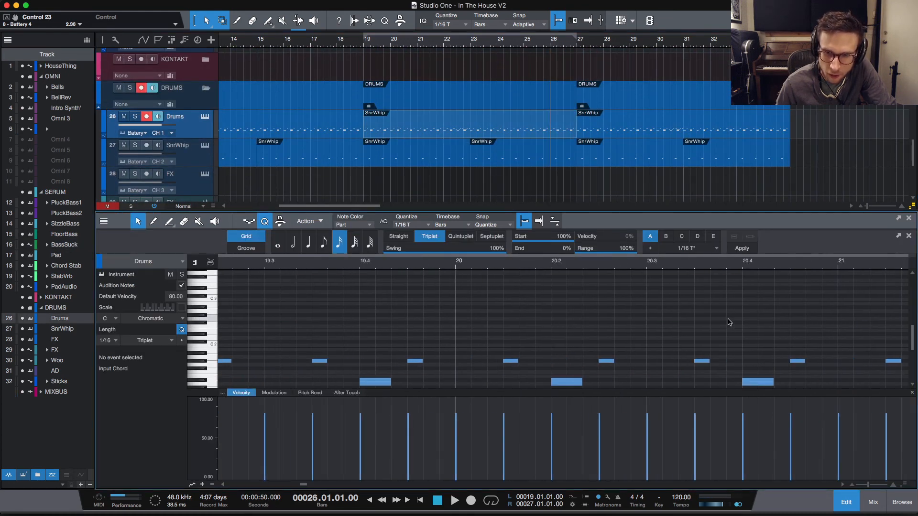
pyautogui.scroll(-6, 730, 322)
pyautogui.press('w')
pyautogui.press('w')
pyautogui.press('w')
pyautogui.scroll(5, 690, 323)
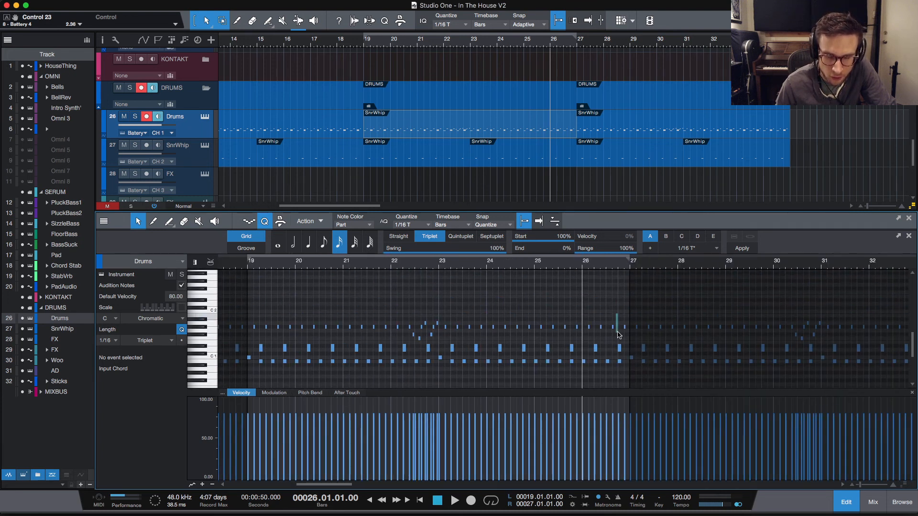
pyautogui.moveTo(618, 335); pyautogui.dragTo(629, 380)
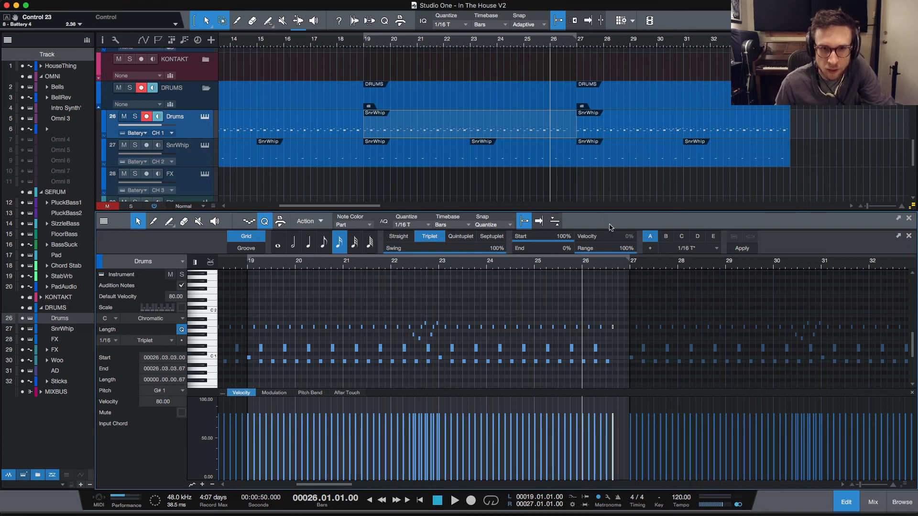
# Step: Play the drum break repeatedly from bar 26
pyautogui.press('space')
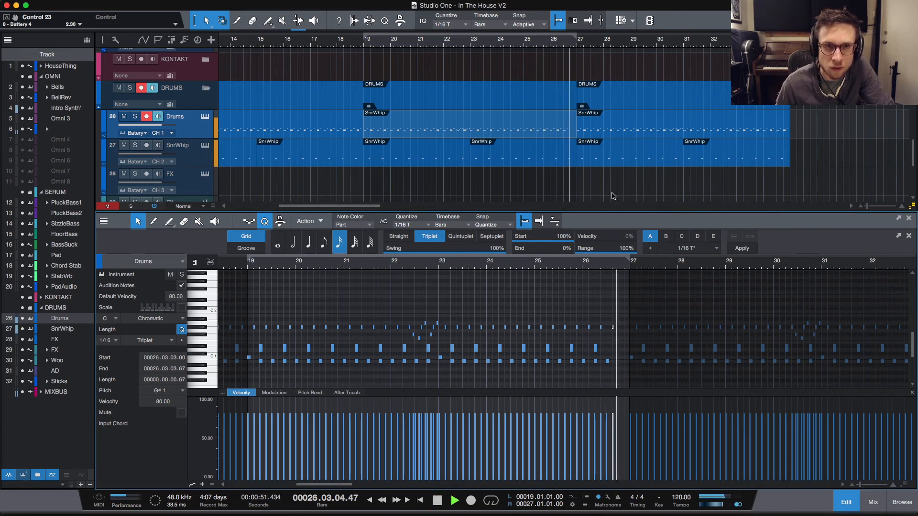
pyautogui.press('space')
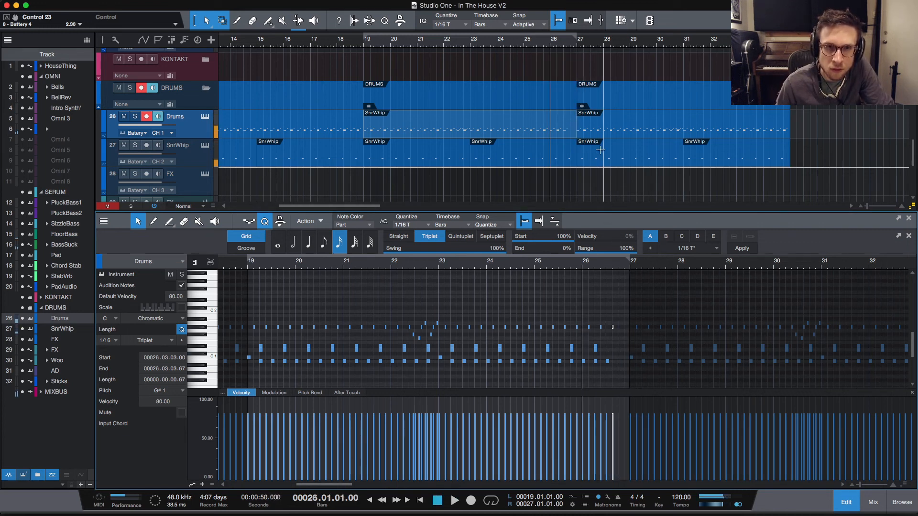
pyautogui.press('space')
pyautogui.press('space')
# Step: Delete the last snare note before bar 27 in the SnrWhip clip, and play the transition from bar 26
pyautogui.click(569, 158)
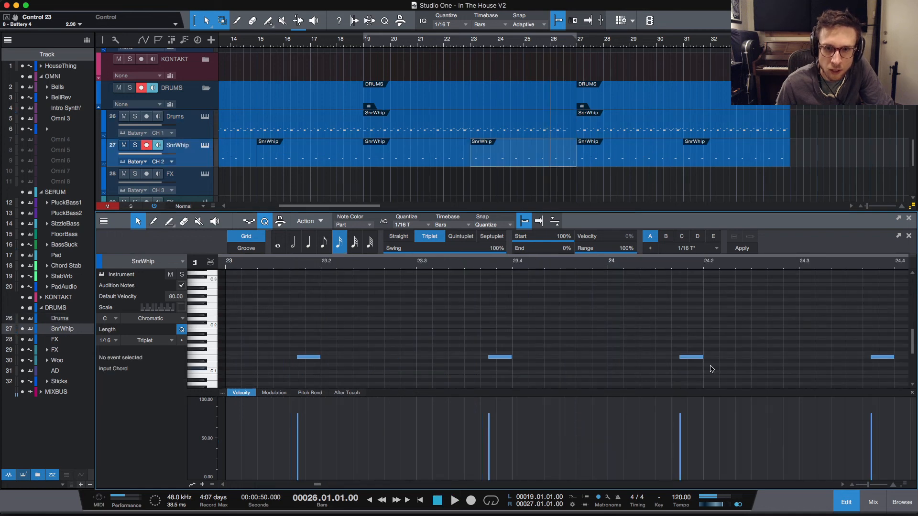
pyautogui.hscroll(10, 796, 349)
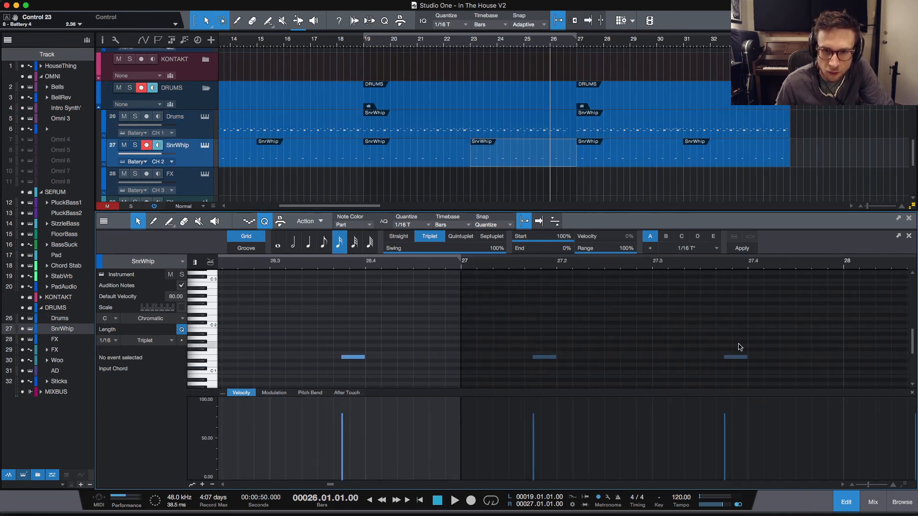
pyautogui.moveTo(337, 333); pyautogui.dragTo(381, 378)
pyautogui.press('Delete')
pyautogui.press('space')
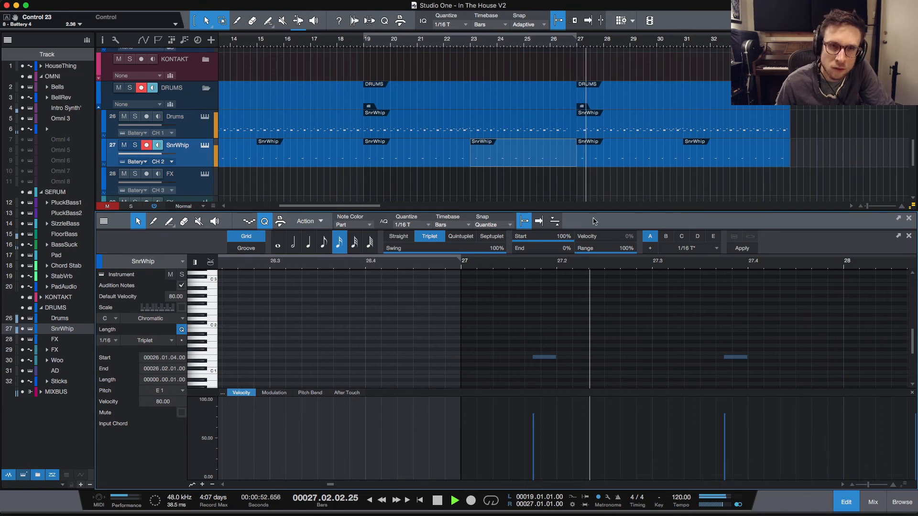
pyautogui.press('space')
# Step: Show the track automation and drop the MIXBUS Band 1 Frequency curve to 10 Hz at bar 27
pyautogui.scroll(-5, 589, 177)
pyautogui.scroll(6, 583, 165)
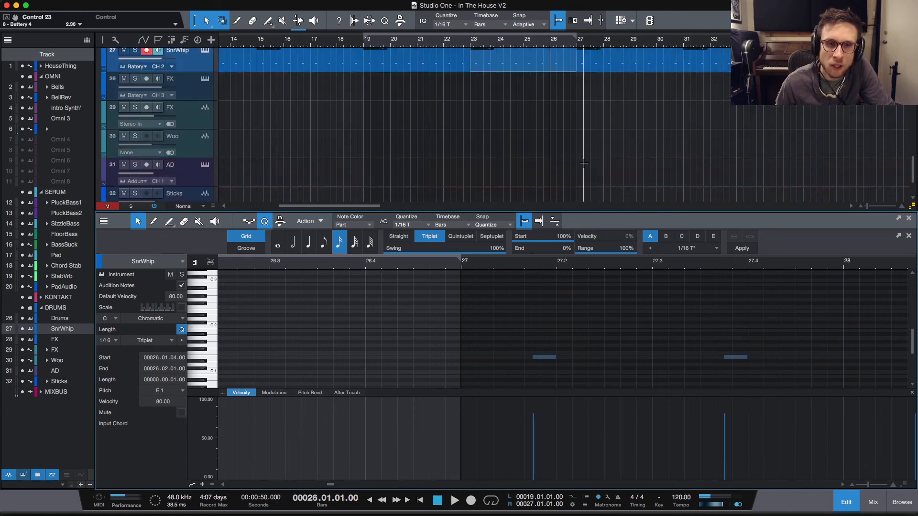
pyautogui.scroll(-5, 584, 167)
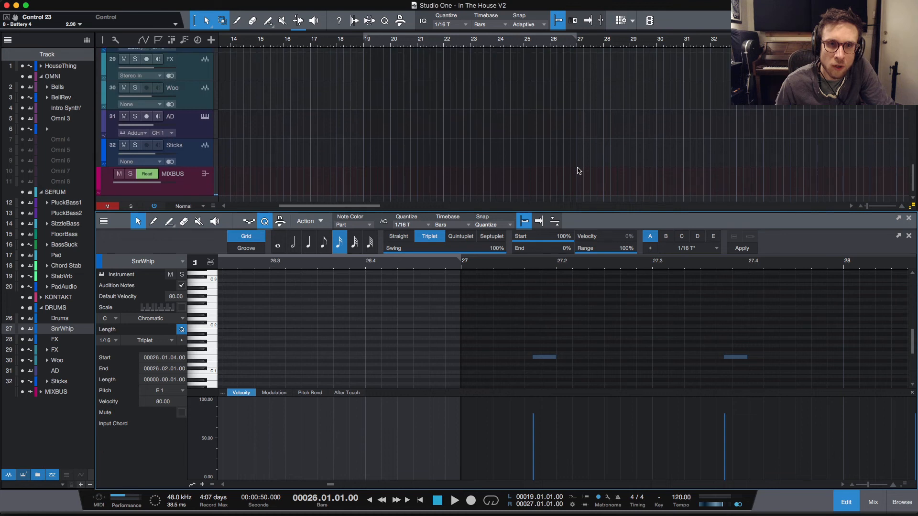
pyautogui.press('a')
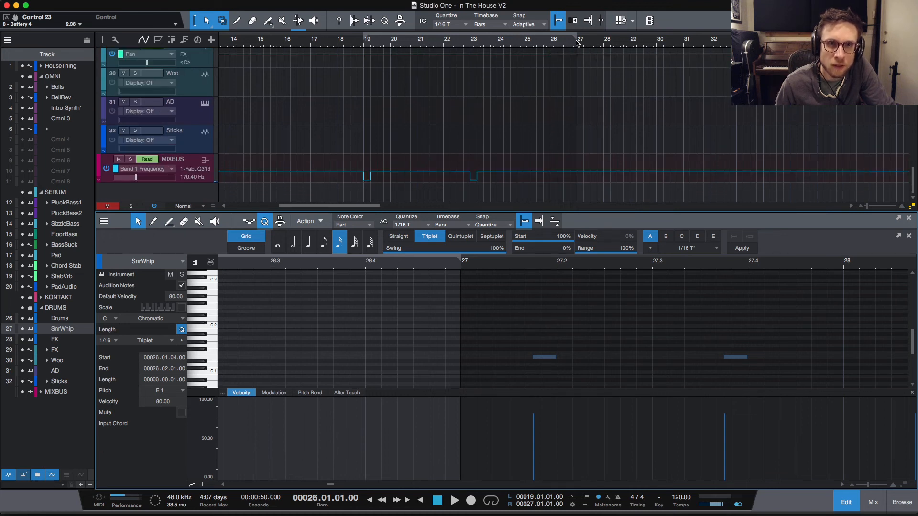
pyautogui.click(576, 44)
pyautogui.scroll(3, 598, 147)
pyautogui.scroll(-2, 598, 154)
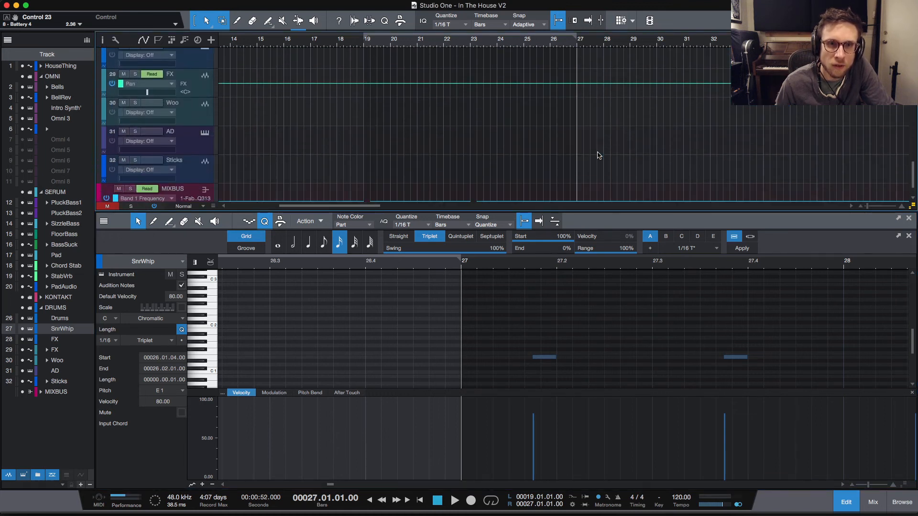
pyautogui.click(575, 193)
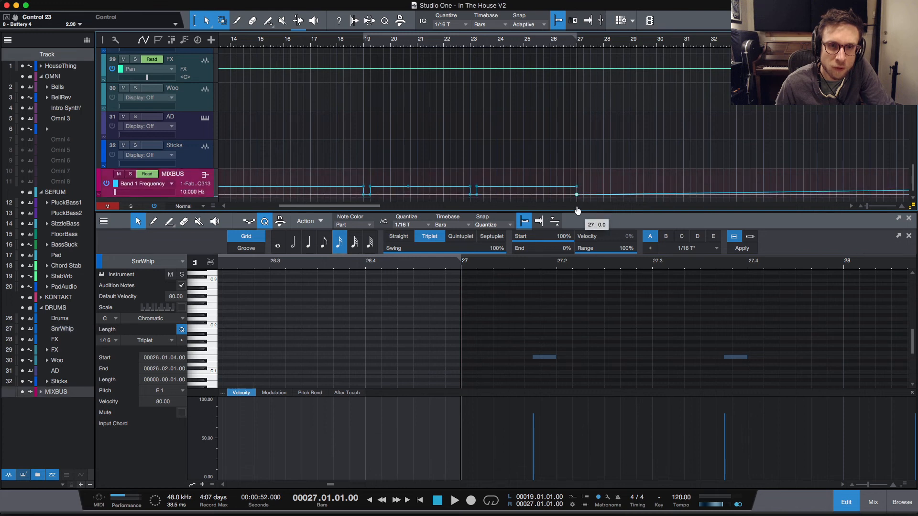
# Step: Play from bar 27, and remove the MIXBUS frequency automation point at bar 49 that ends the upward ramp
pyautogui.press('space')
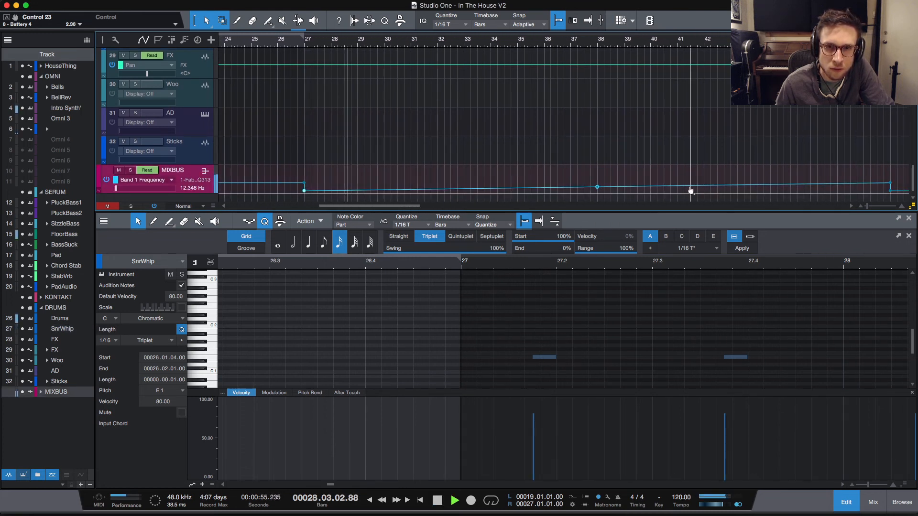
pyautogui.press('space')
pyautogui.doubleClick(891, 184)
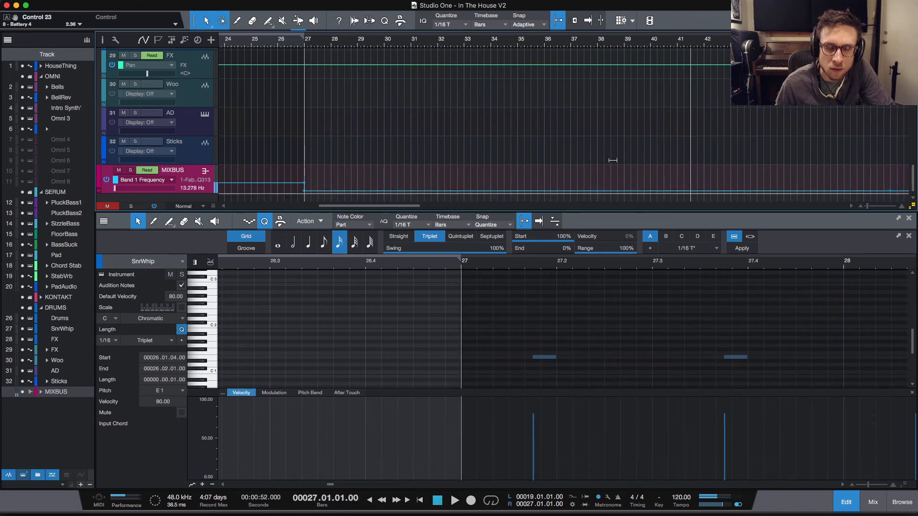
# Step: Bring the drum tracks back into view and play the opening of the section from bar 27
pyautogui.scroll(5, 394, 138)
pyautogui.hscroll(-3, 395, 138)
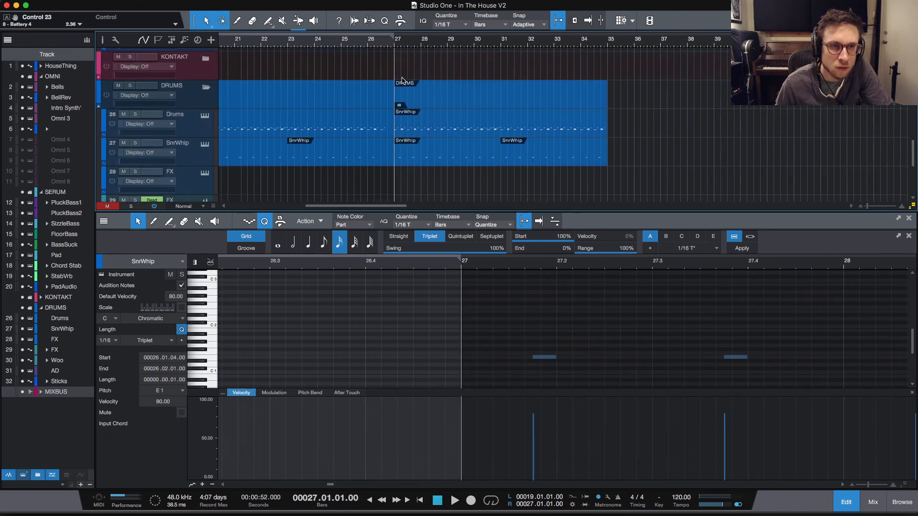
pyautogui.press('space')
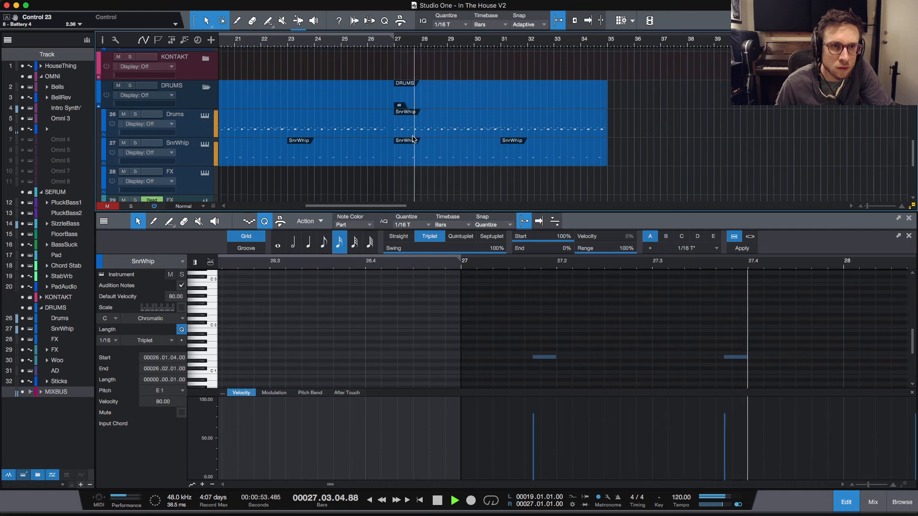
pyautogui.press('space')
# Step: Raise the lowest row of kick notes in the Drums clip starting at bar 27 by one semitone to C1
pyautogui.click(414, 135)
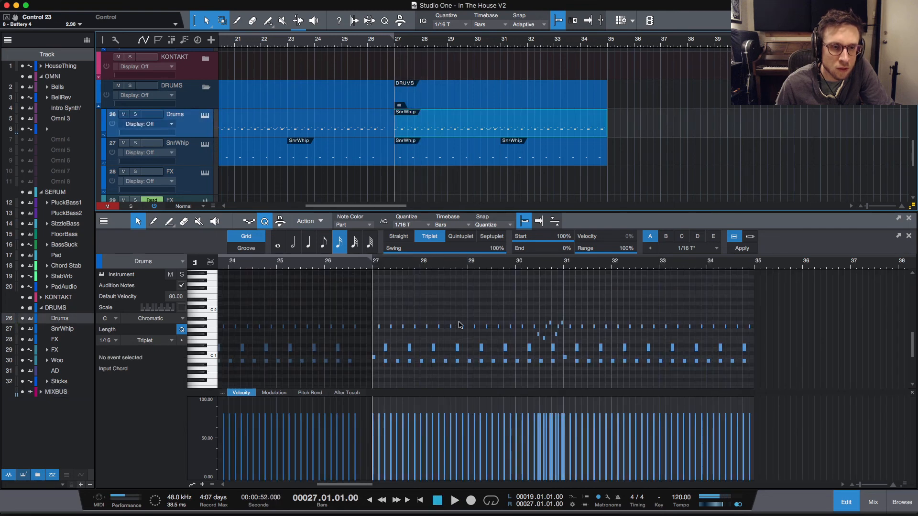
pyautogui.moveTo(765, 364); pyautogui.dragTo(381, 359)
pyautogui.press('Up')
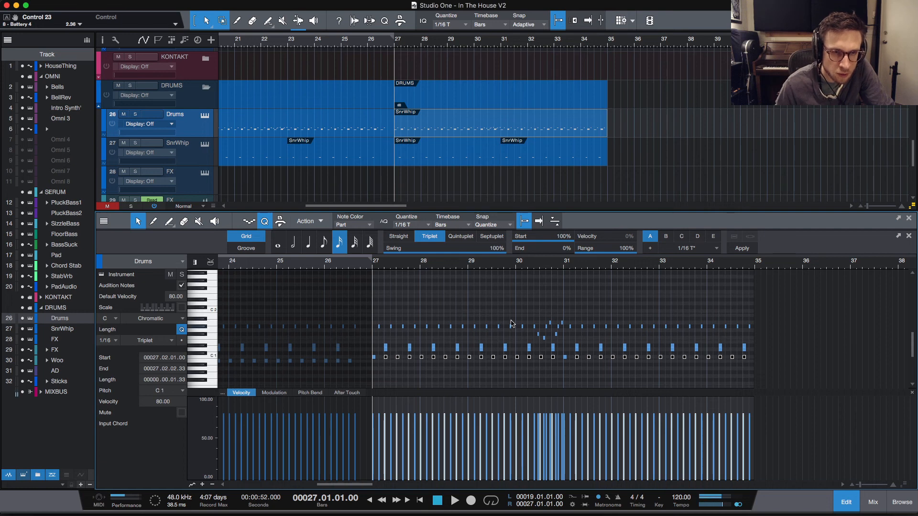
pyautogui.click(503, 301)
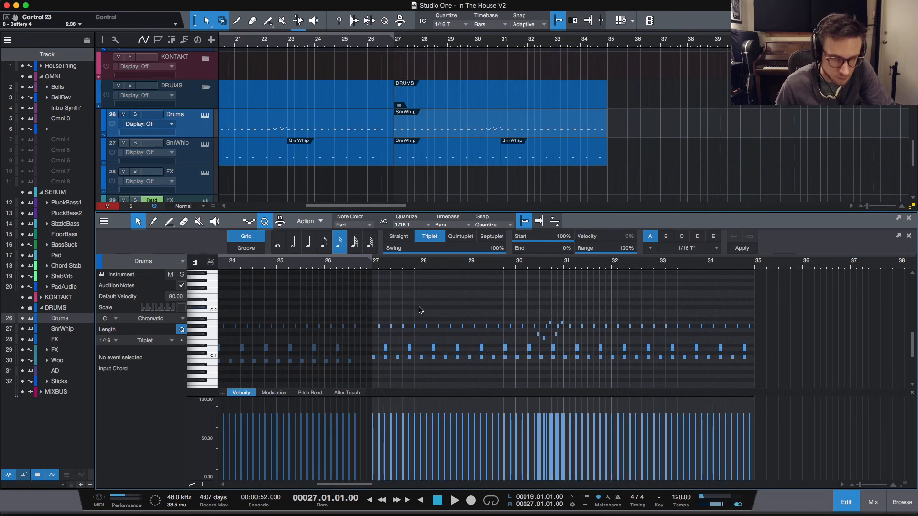
# Step: Copy the first G#1 note of bar 27 to F#1 at 27.01.02.33, and play the drums from bar 27
pyautogui.press('e')
pyautogui.hscroll(-3, 420, 310)
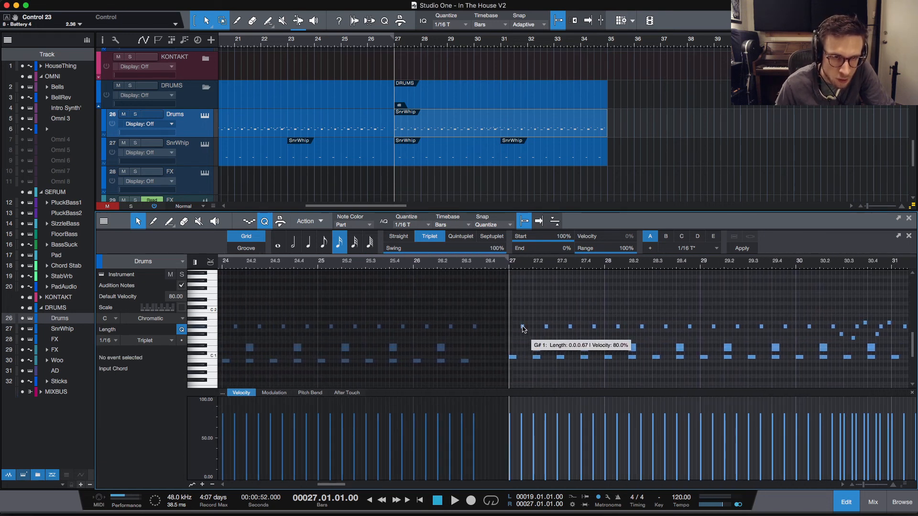
pyautogui.click(522, 328)
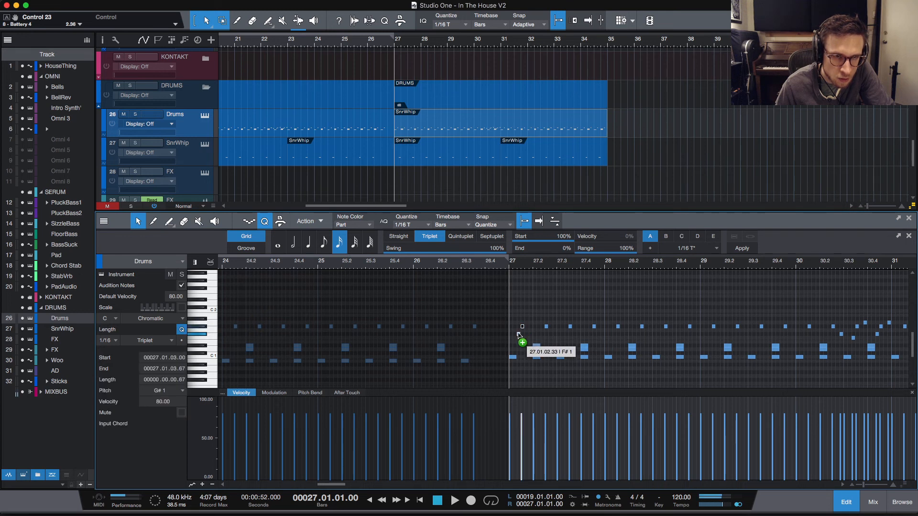
pyautogui.moveTo(520, 335); pyautogui.dragTo(519, 334)
pyautogui.press('space')
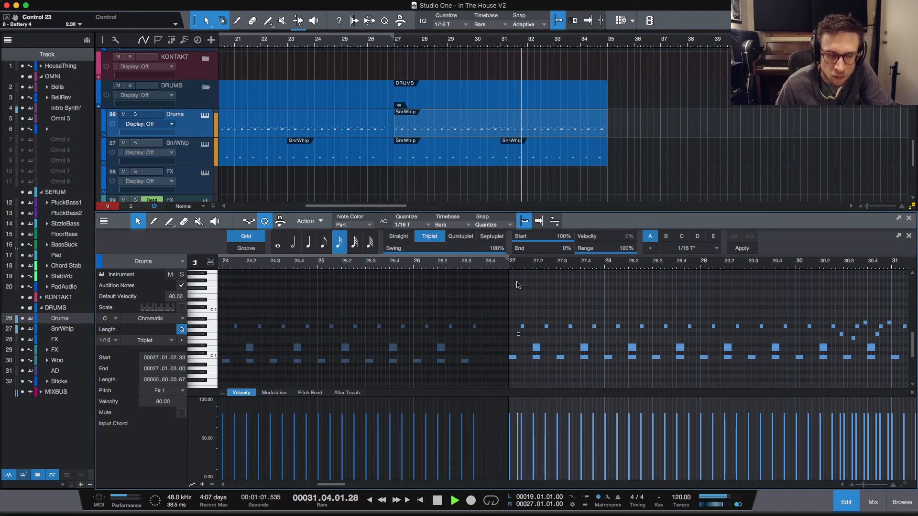
pyautogui.hscroll(-1, 415, 97)
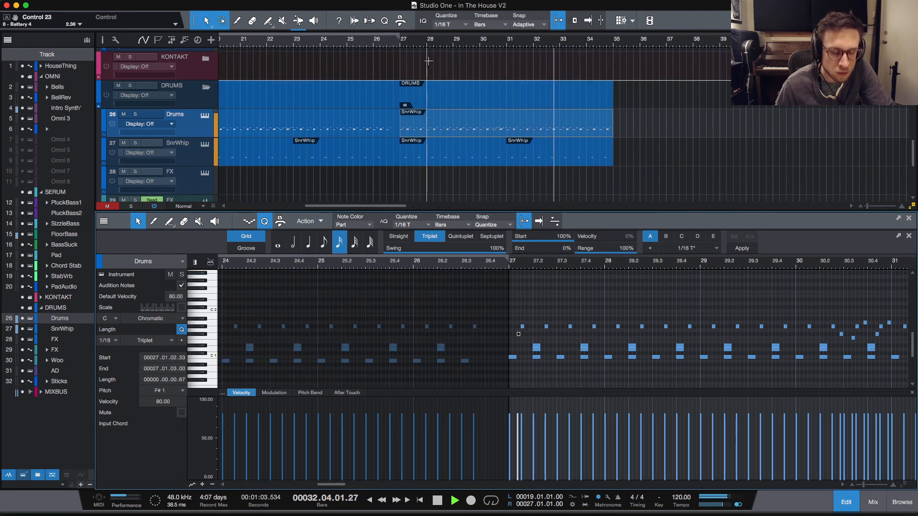
pyautogui.press('space')
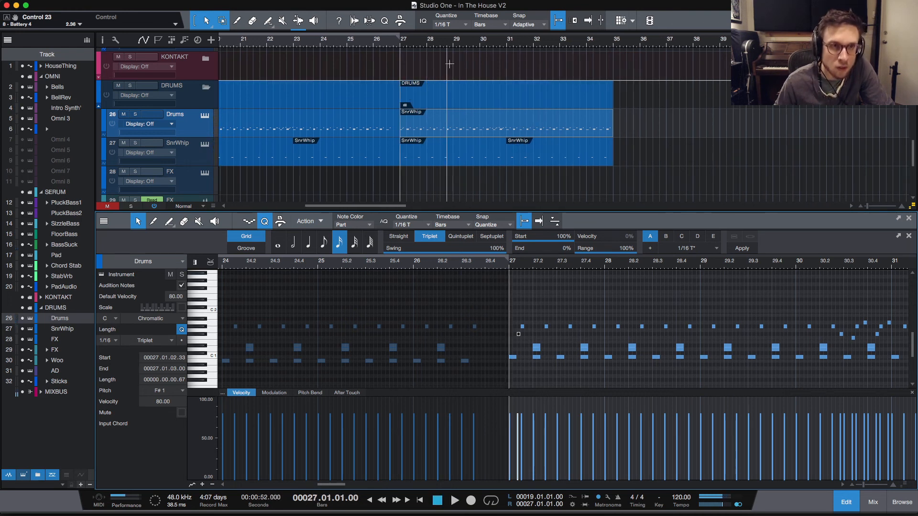
# Step: Show the whole arrangement in the timeline and play it from bar 3
pyautogui.press('w')
pyautogui.press('w')
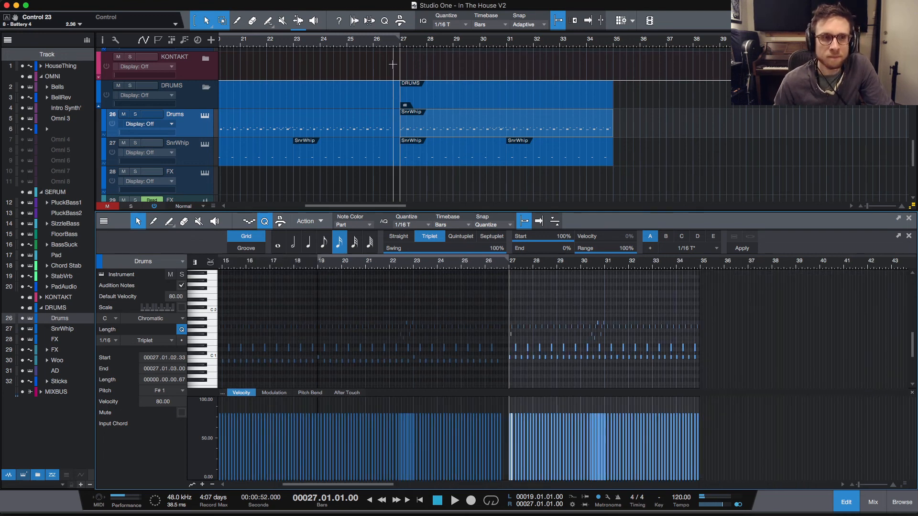
pyautogui.click(394, 64)
pyautogui.press('w')
pyautogui.press('w')
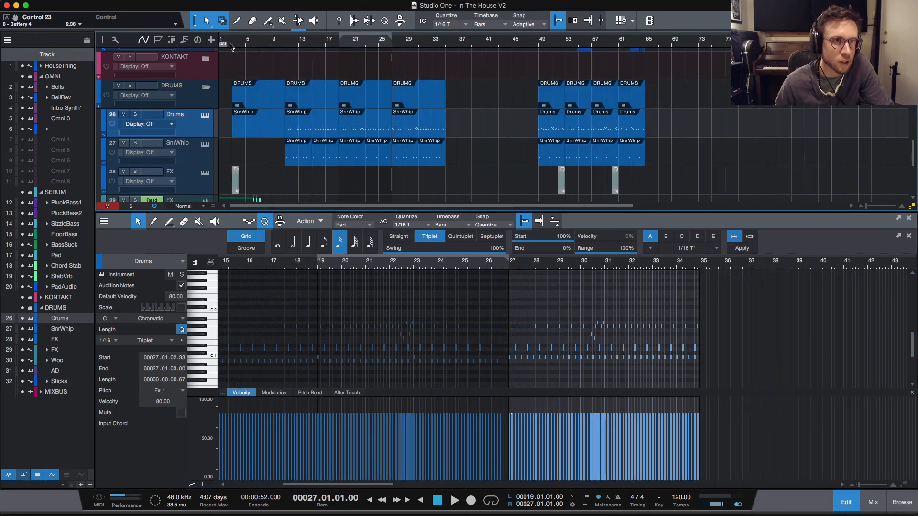
pyautogui.press('space')
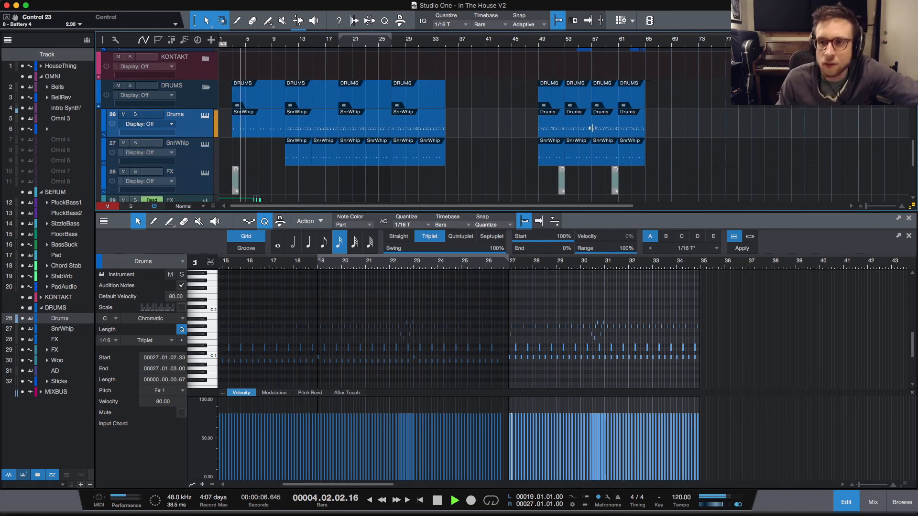
# Step: Open the mixing console, look over the arrangement's tracks during playback, and stop playback past the end of the extended section
pyautogui.click(867, 502)
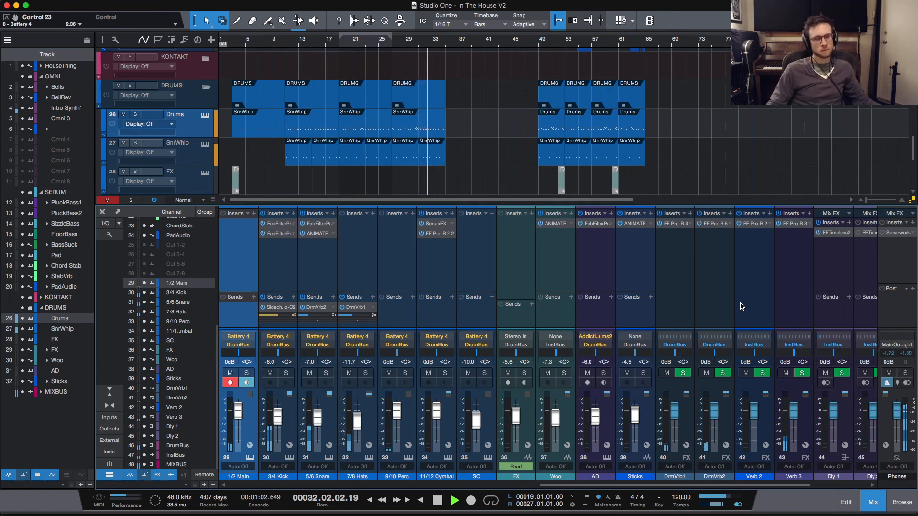
pyautogui.scroll(-2, 484, 136)
pyautogui.scroll(-4, 485, 135)
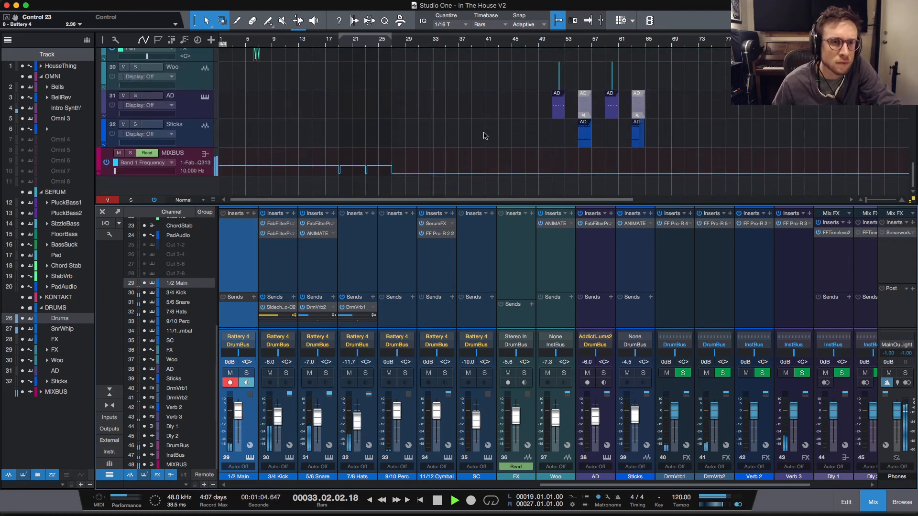
pyautogui.scroll(15, 485, 135)
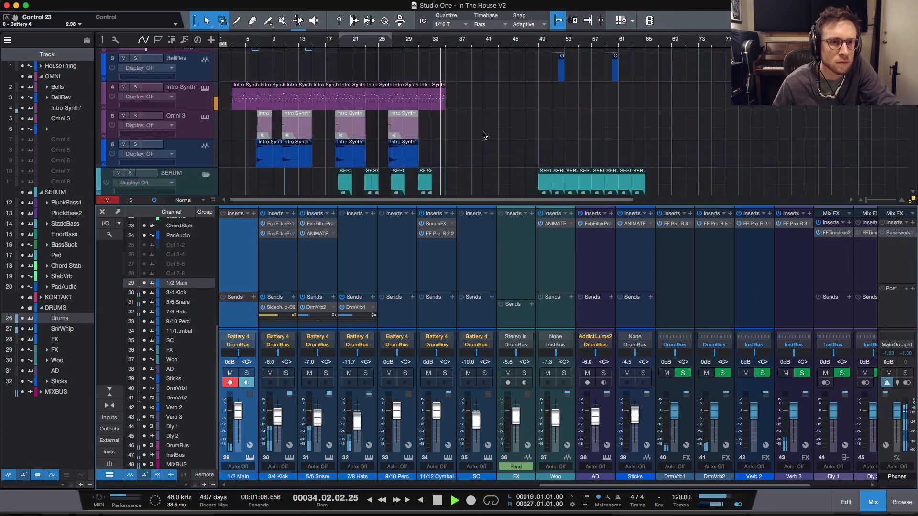
pyautogui.scroll(2, 473, 130)
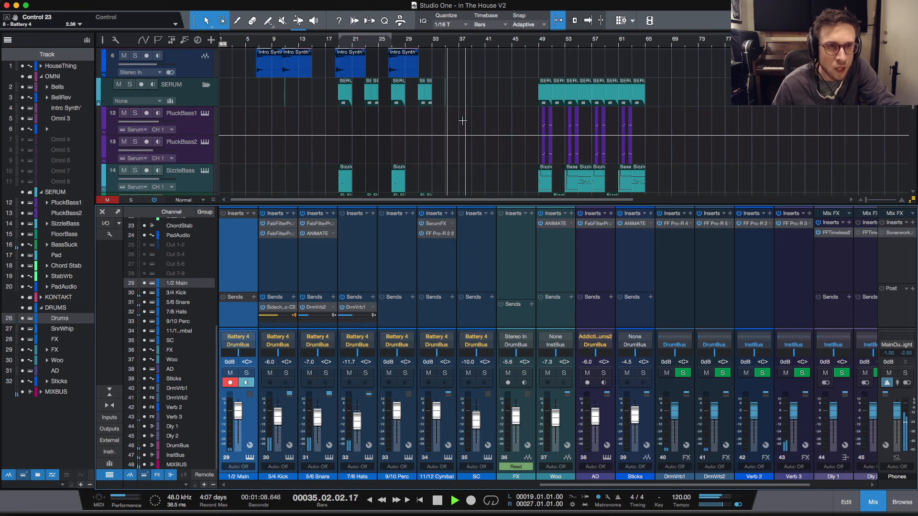
pyautogui.press('space')
# Step: Play the SizzleBass and FloorBass section from beat 4 of bar 18 into bar 29, and set the playback position to bar 27
pyautogui.scroll(-4, 463, 121)
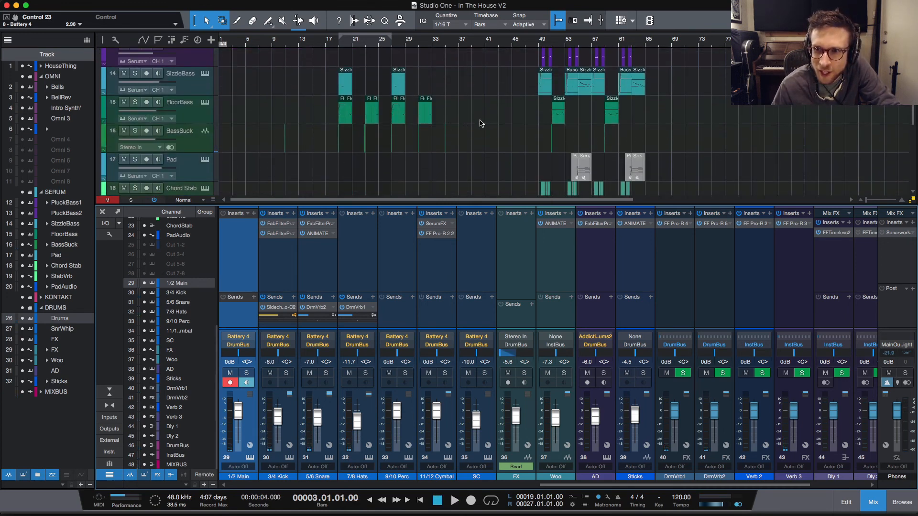
pyautogui.scroll(1, 493, 115)
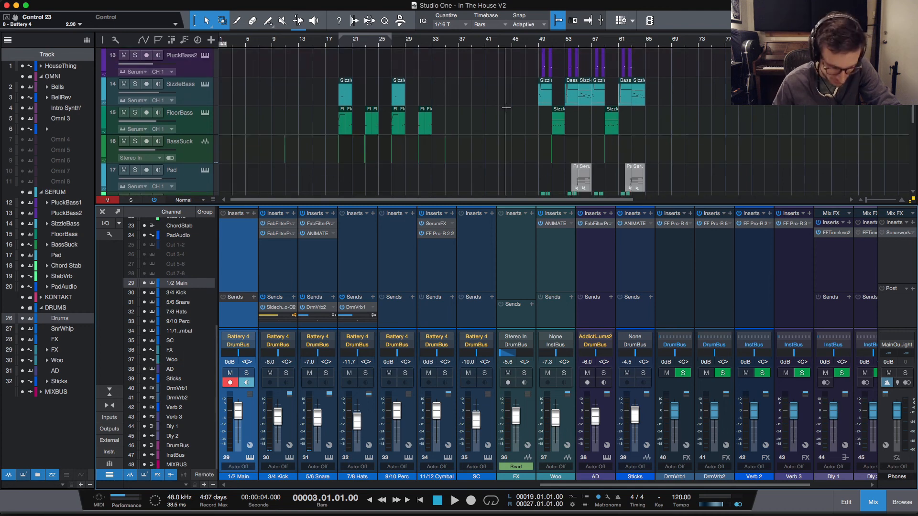
pyautogui.press('e')
pyautogui.press('e')
pyautogui.hscroll(8, 614, 105)
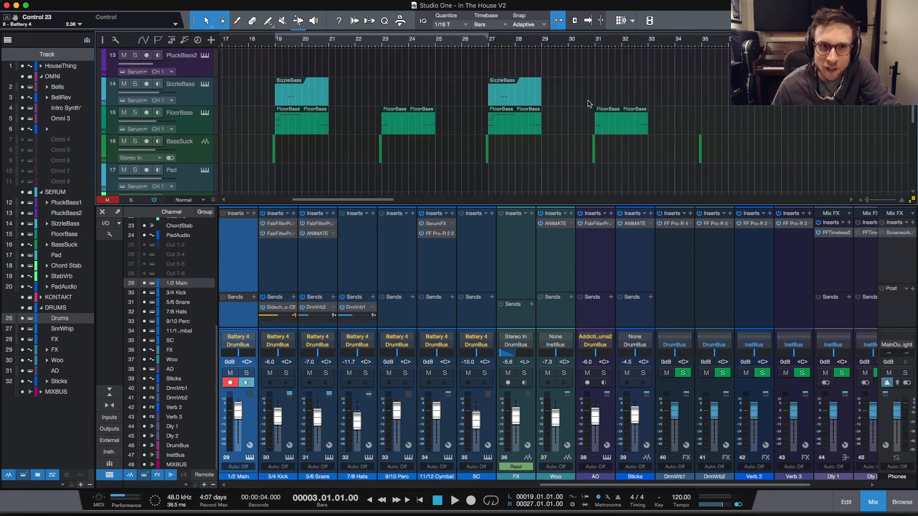
pyautogui.hscroll(3, 590, 103)
pyautogui.hscroll(-5, 404, 74)
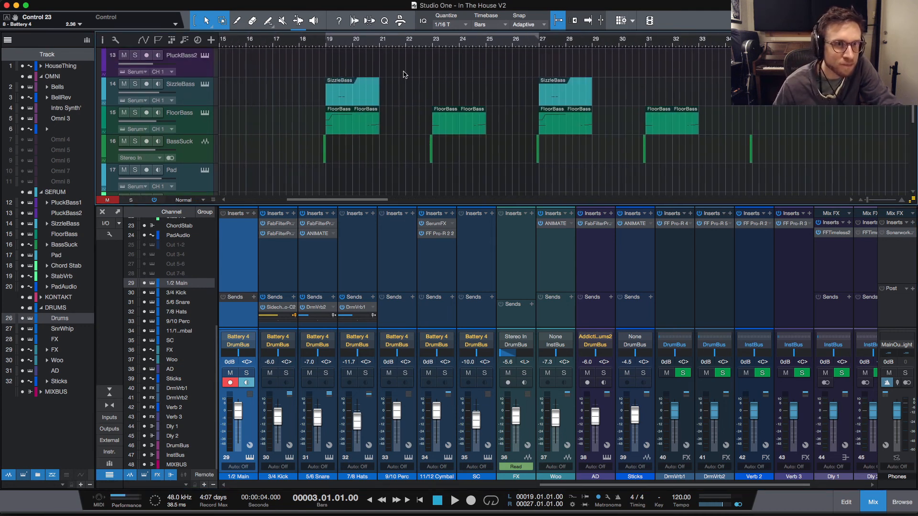
pyautogui.hscroll(-1, 405, 75)
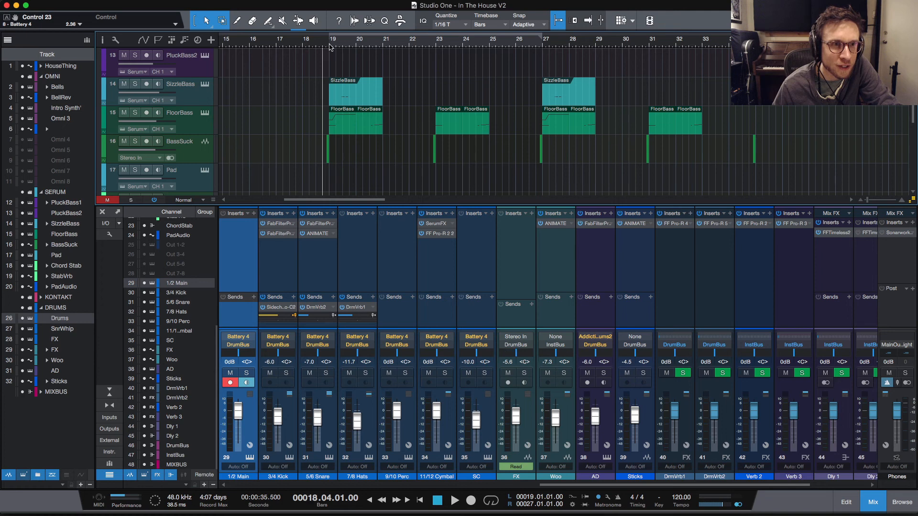
pyautogui.press('space')
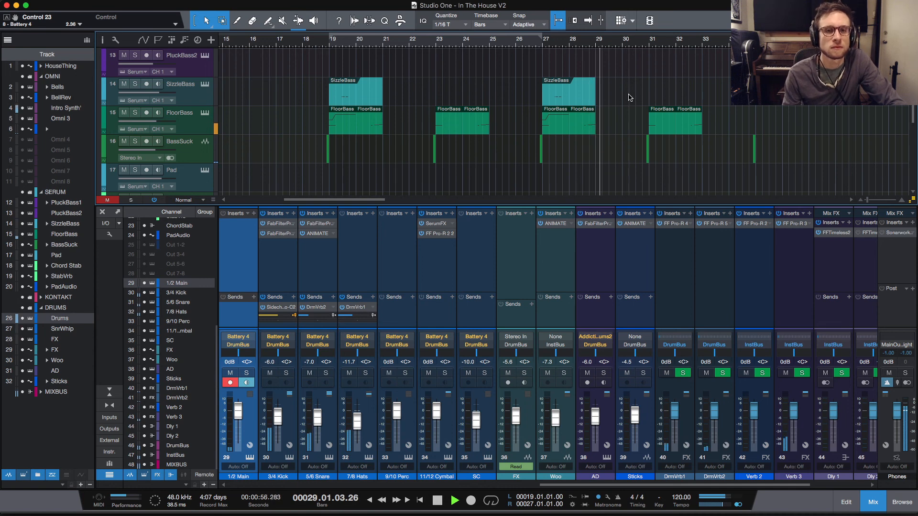
pyautogui.press('space')
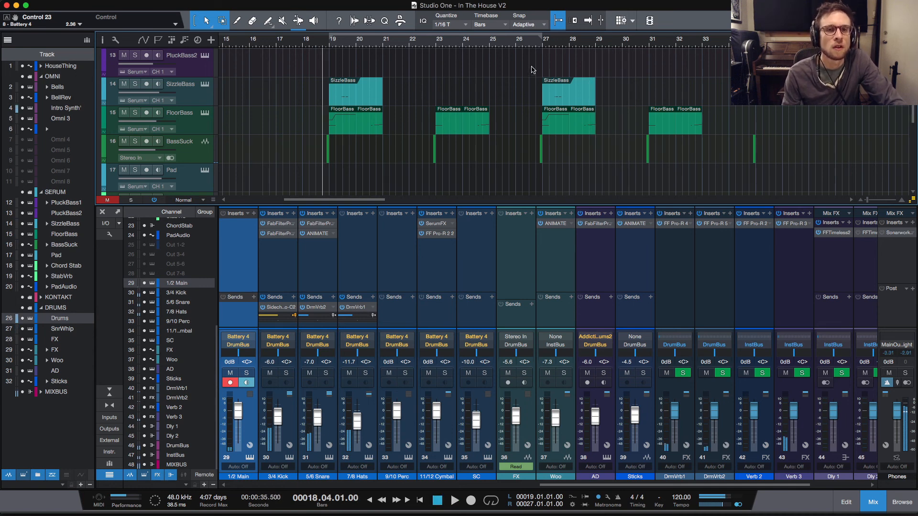
pyautogui.click(542, 45)
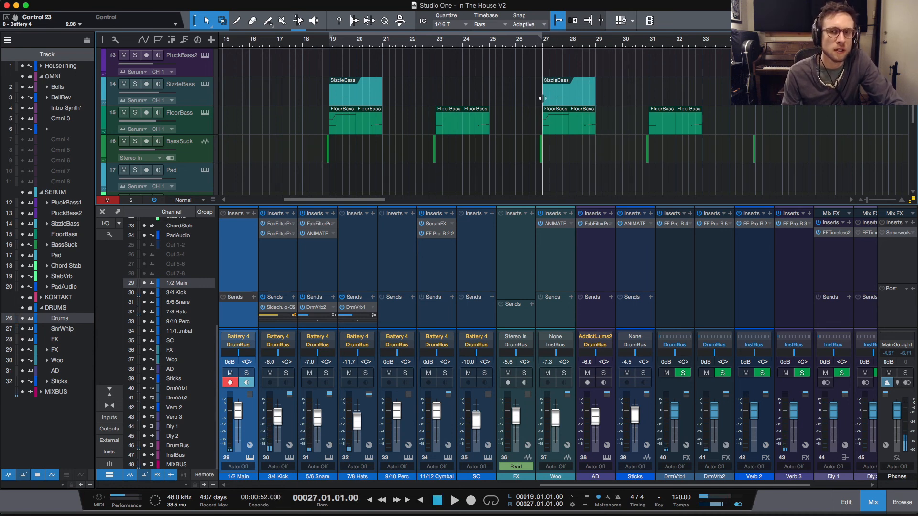
# Step: Give the SizzleBass event at bar 27 a constant modulation of 100 from its start, and play it from bar 27
pyautogui.click(562, 101)
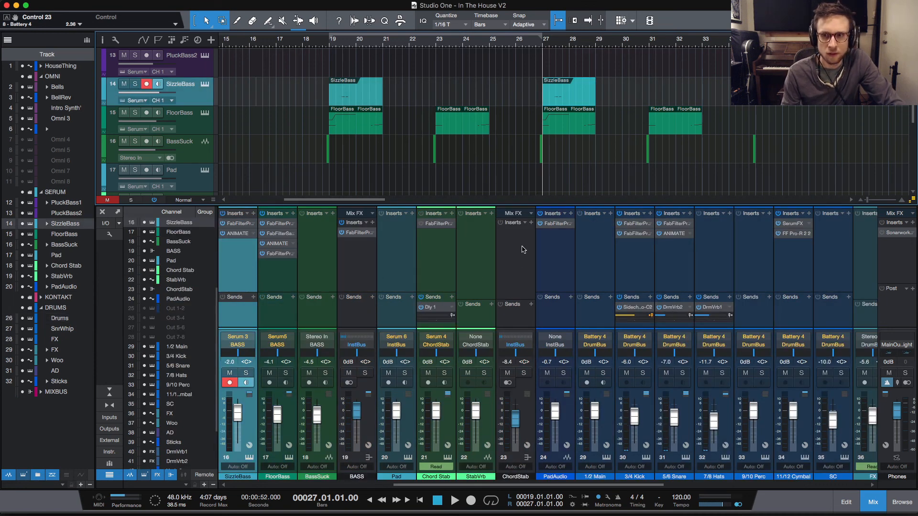
pyautogui.doubleClick(564, 100)
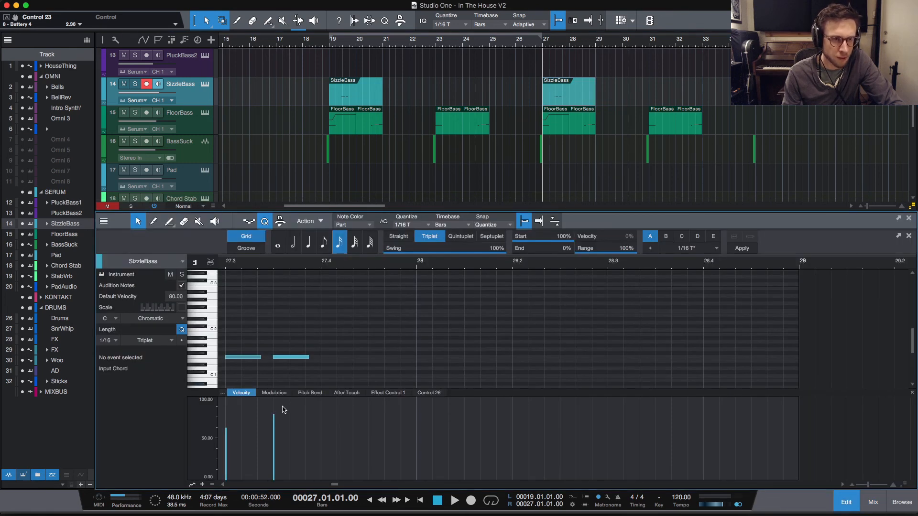
pyautogui.click(287, 393)
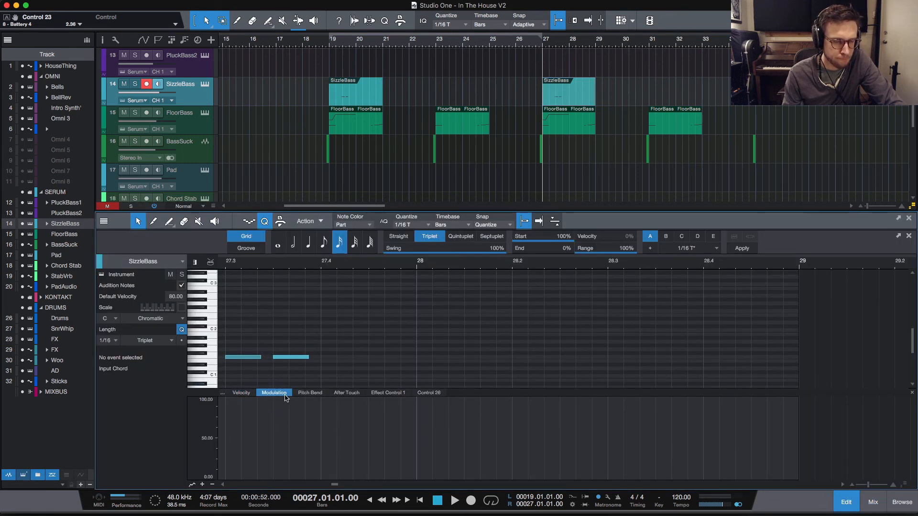
pyautogui.hscroll(-5, 260, 412)
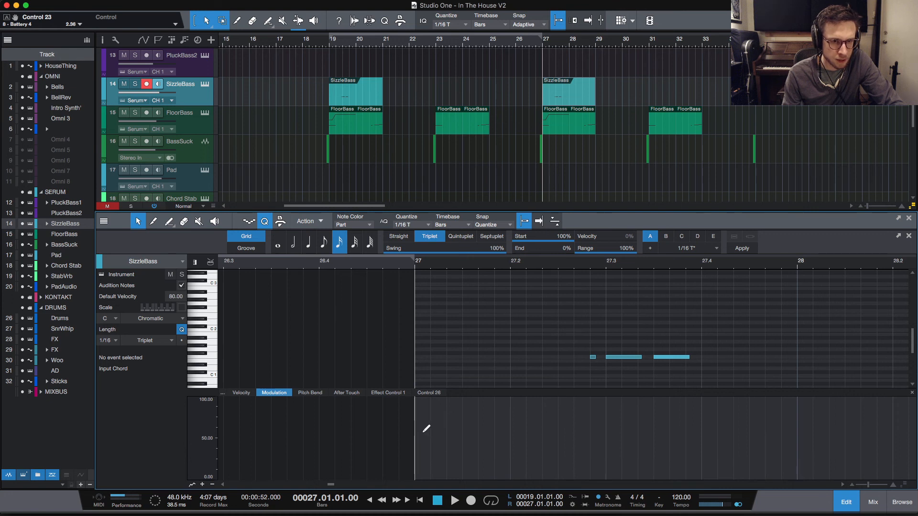
pyautogui.click(423, 434)
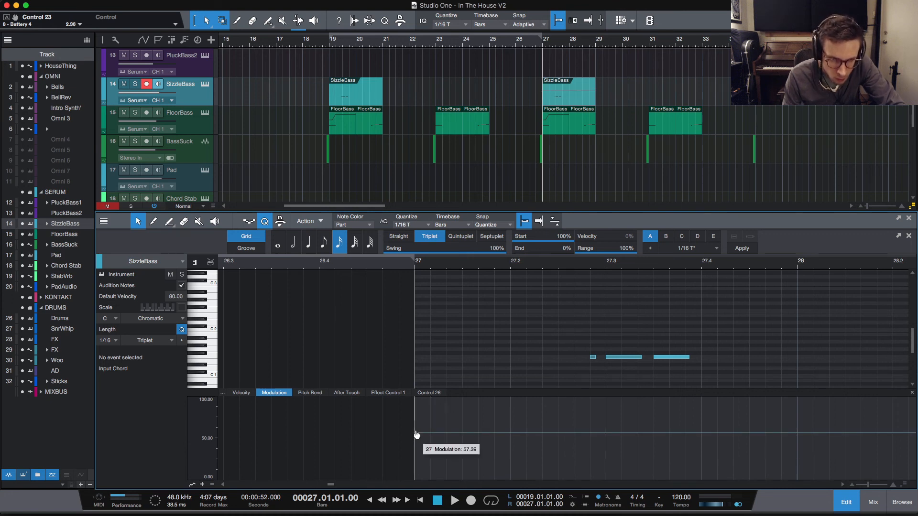
pyautogui.moveTo(416, 433); pyautogui.dragTo(414, 392)
pyautogui.press('space')
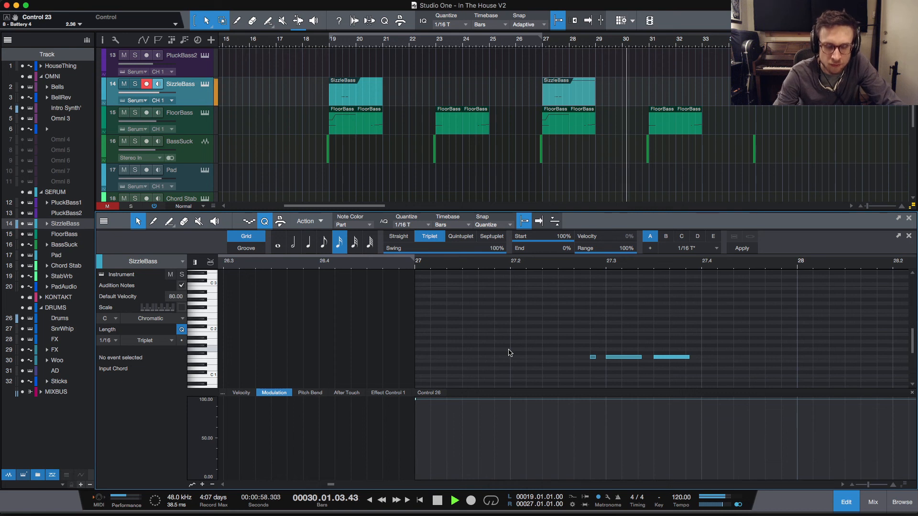
pyautogui.press('space')
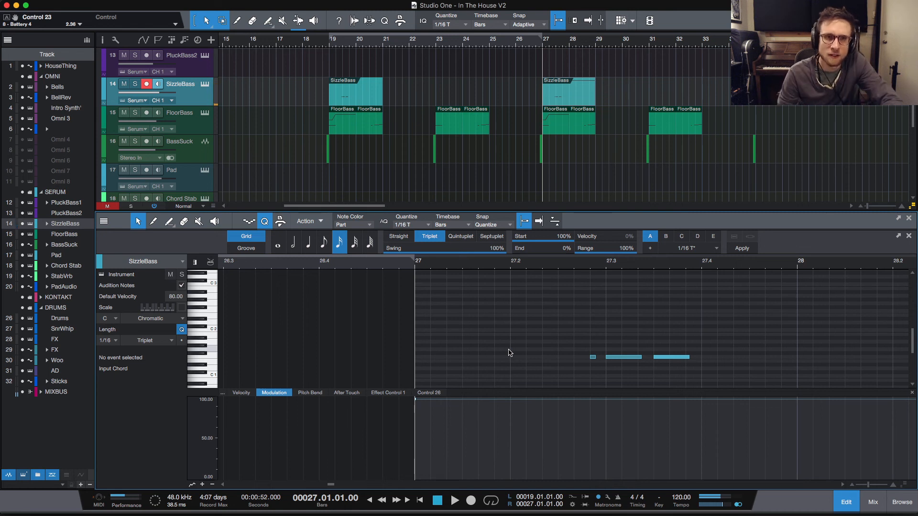
# Step: Select the PluckBass1 track as the armed instrument and play the arrangement from bar 27 into bar 31
pyautogui.scroll(3, 207, 152)
pyautogui.click(190, 107)
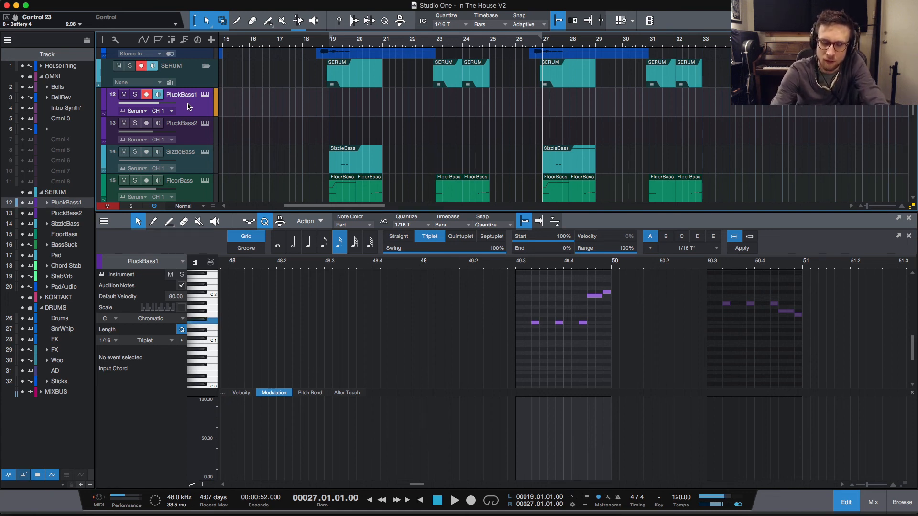
pyautogui.press('space')
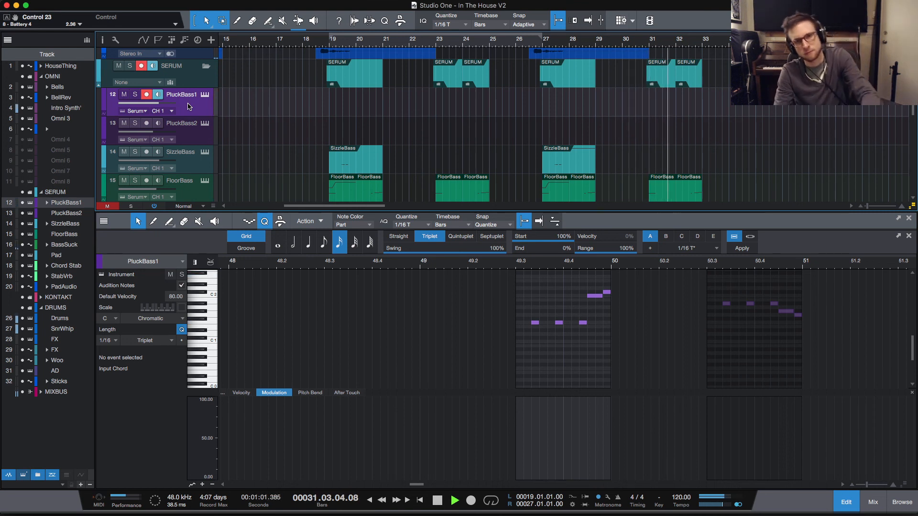
pyautogui.press('space')
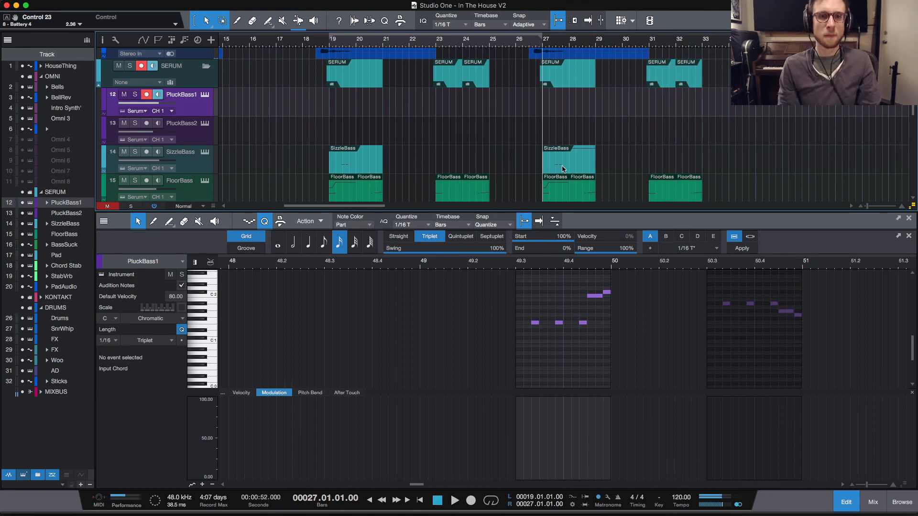
# Step: Copy the bar 27 SizzleBass event to bar 31 and play the arrangement from there
pyautogui.click(574, 161)
pyautogui.moveTo(561, 163); pyautogui.dragTo(667, 172)
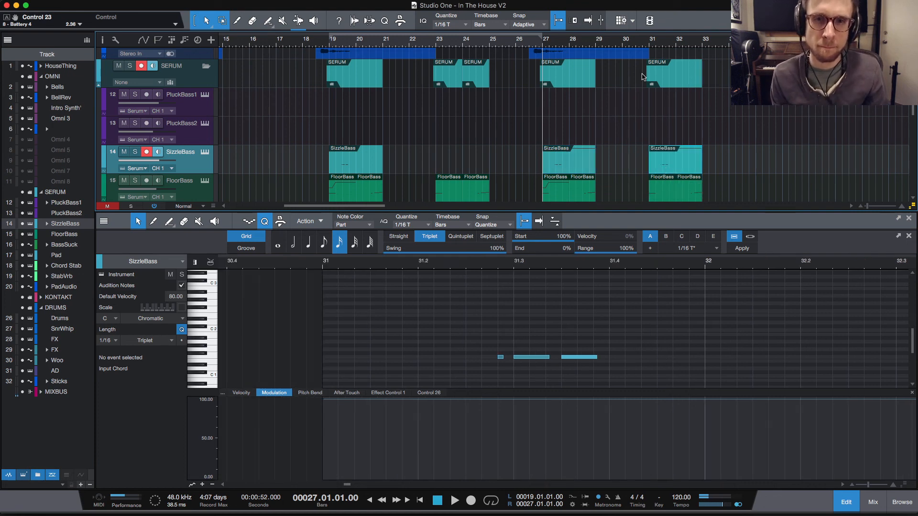
pyautogui.click(648, 45)
pyautogui.press('space')
pyautogui.scroll(-4, 631, 113)
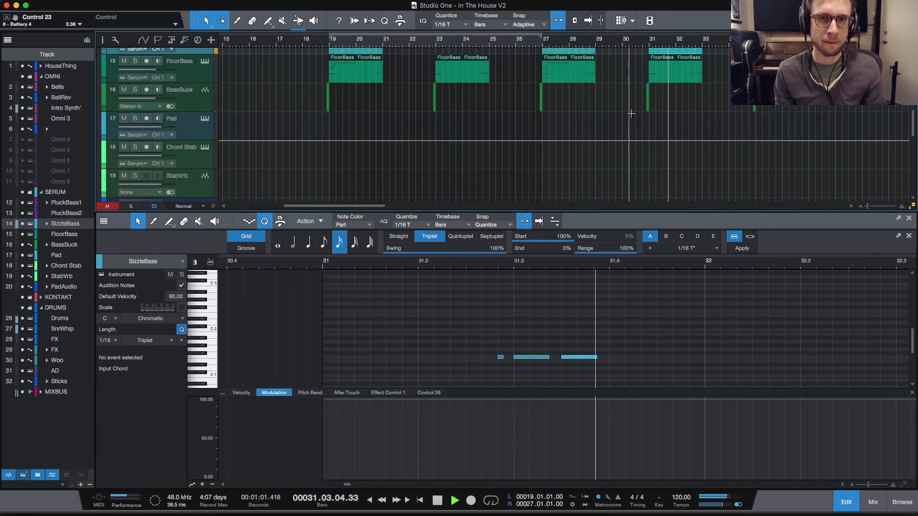
# Step: Play the arrangement from beat 2 of bar 18 past bar 34, checking the synth and bass tracks during playback
pyautogui.scroll(3, 632, 112)
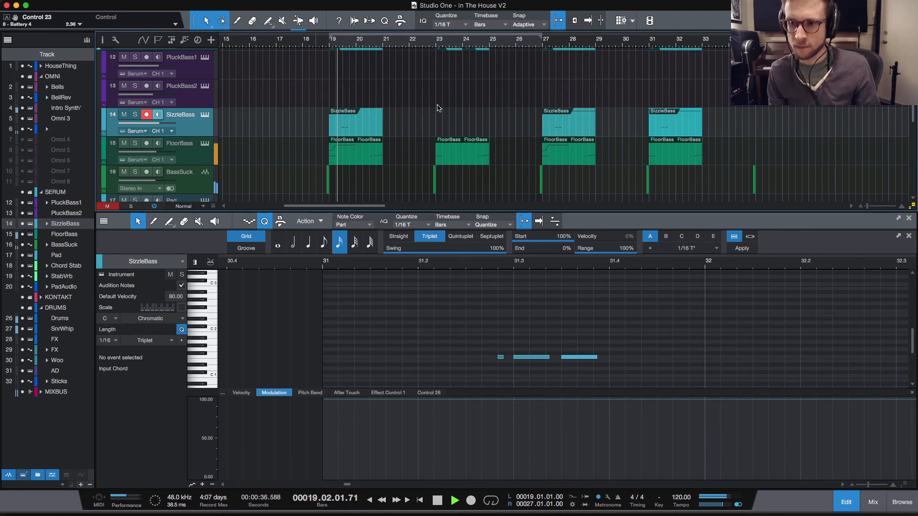
pyautogui.press('space')
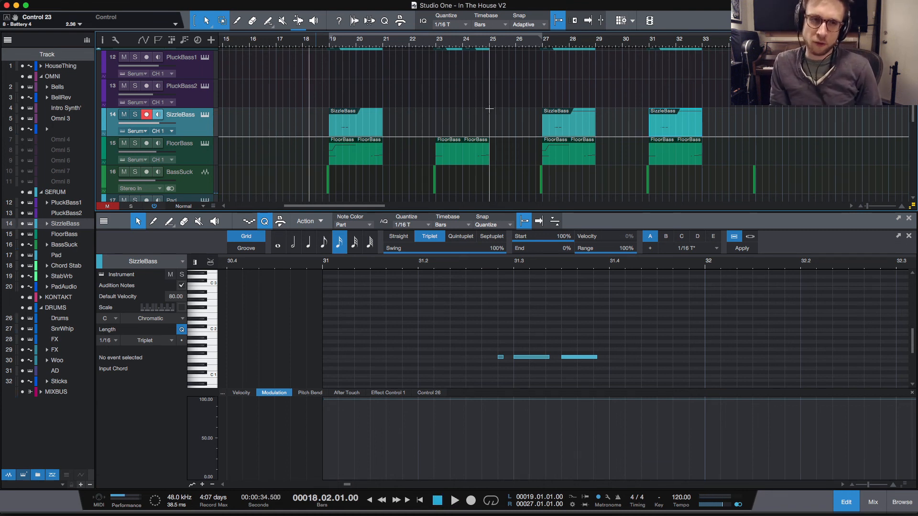
pyautogui.scroll(5, 419, 90)
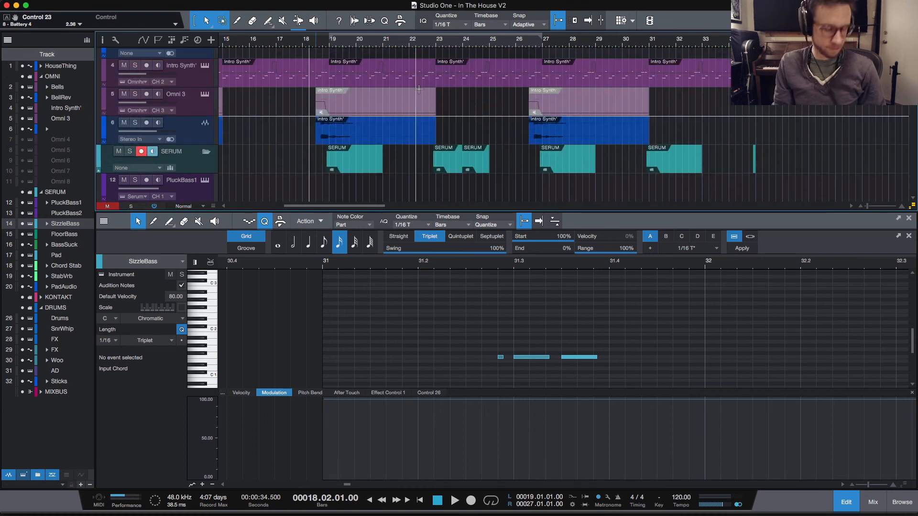
pyautogui.press('space')
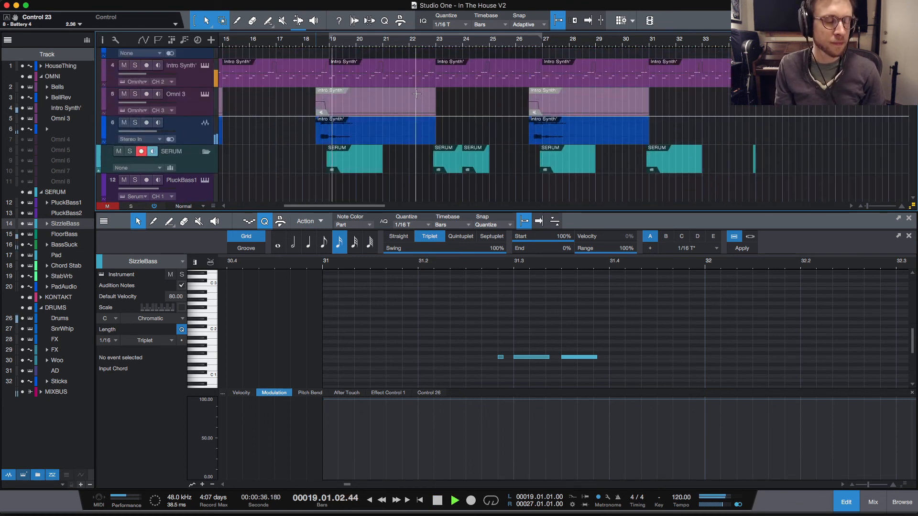
pyautogui.moveTo(479, 2)
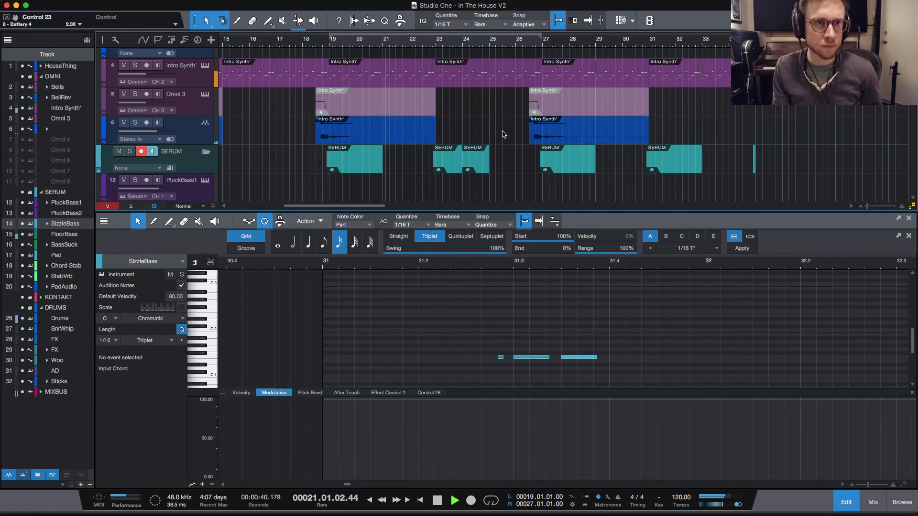
pyautogui.scroll(-8, 503, 135)
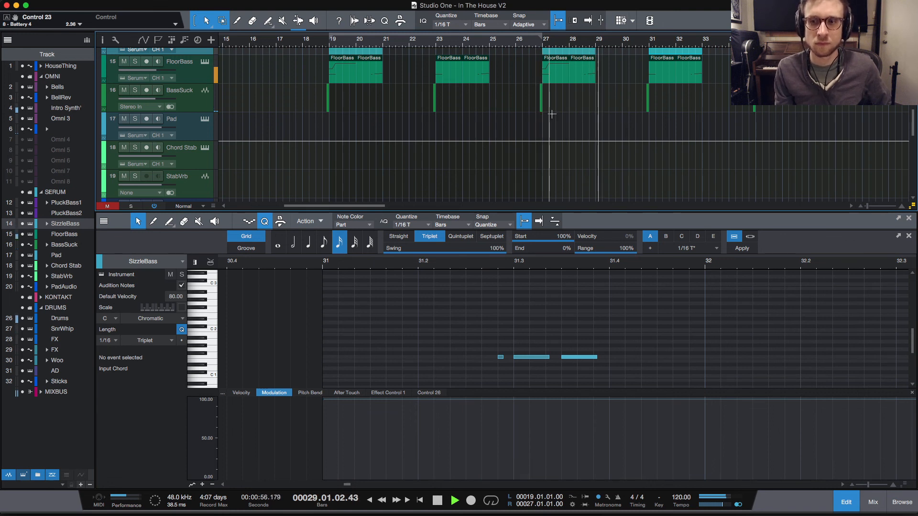
pyautogui.scroll(4, 566, 114)
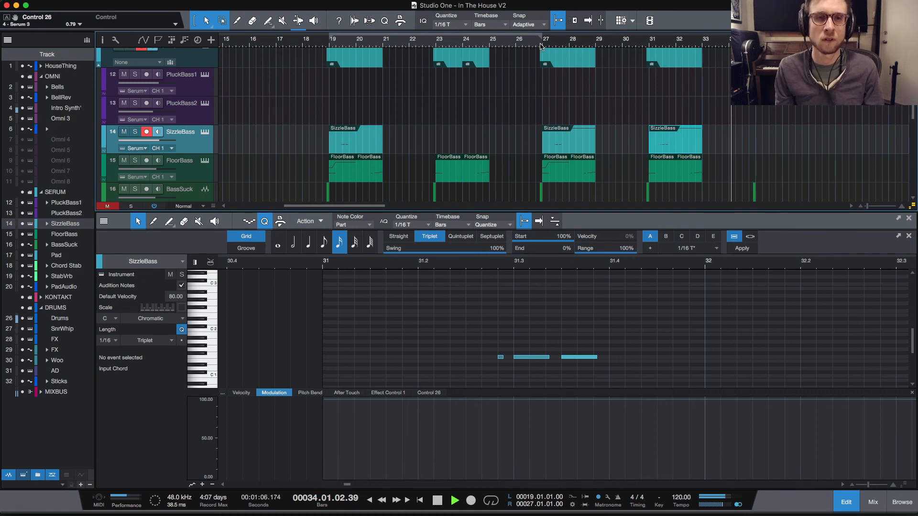
pyautogui.press('space')
# Step: Set the playback position to bar 27 and play the opening of its SizzleBass event twice
pyautogui.click(542, 46)
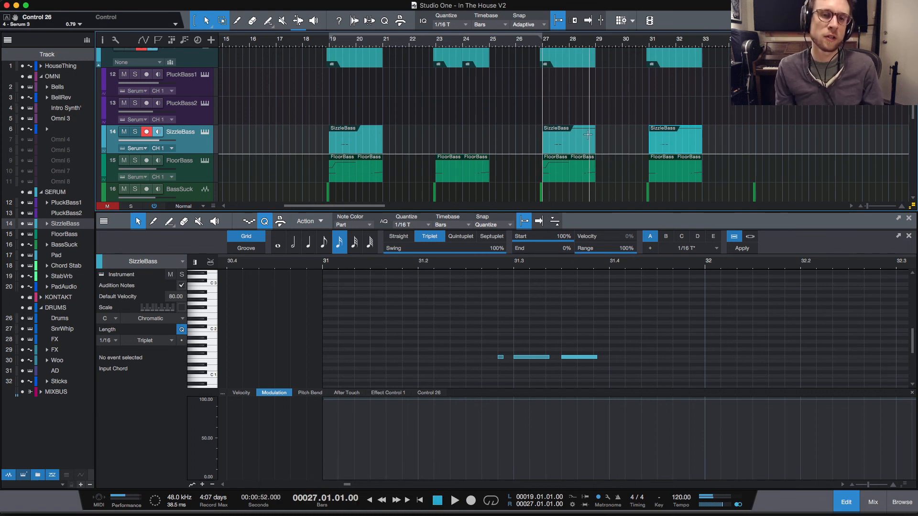
pyautogui.press('space')
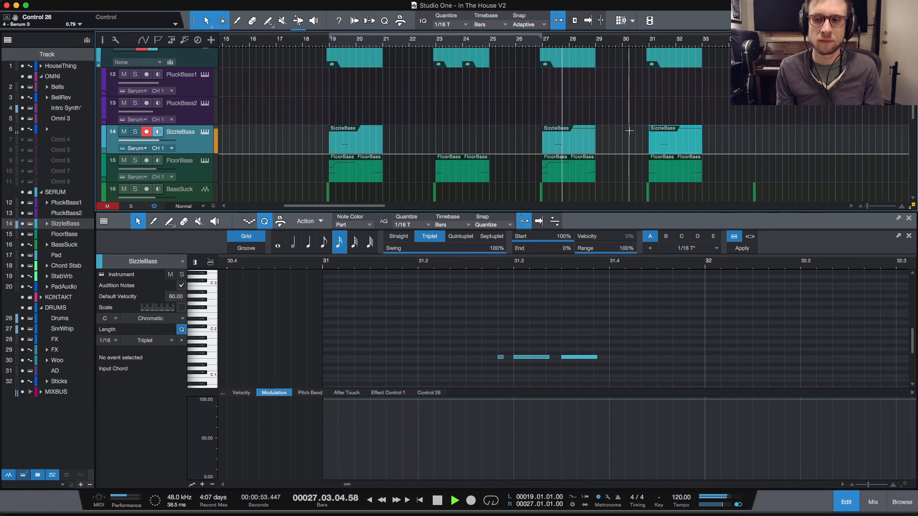
pyautogui.press('space')
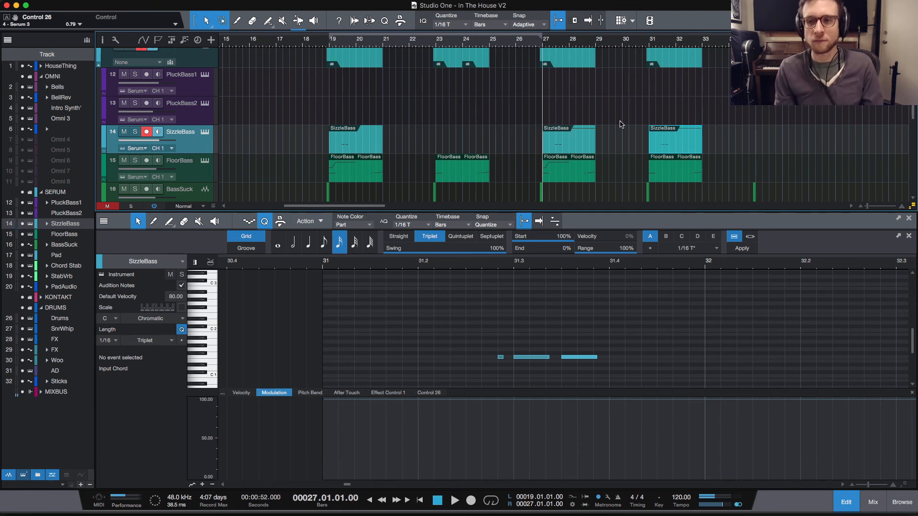
pyautogui.press('space')
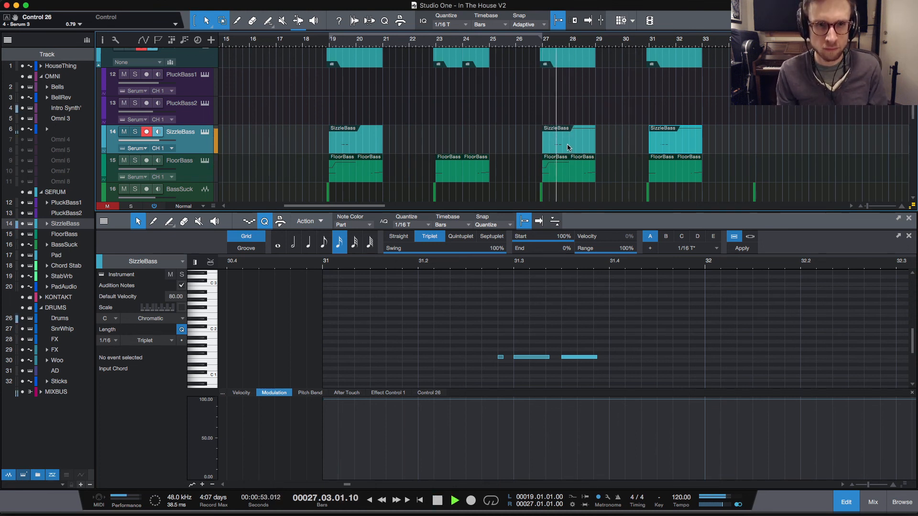
pyautogui.press('space')
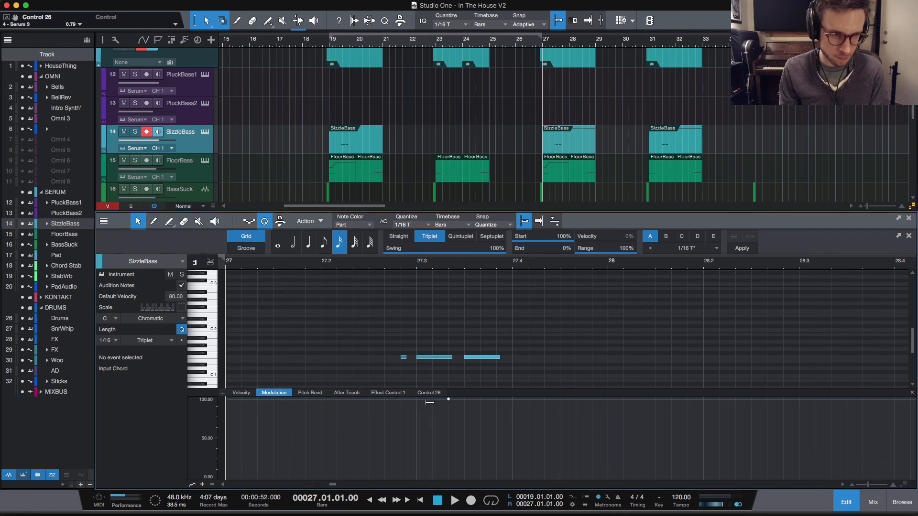
# Step: Drop the bar 27 SizzleBass modulation to 0 at 27.3, curve it back up to 100, and play from bar 27
pyautogui.moveTo(418, 404); pyautogui.dragTo(417, 477)
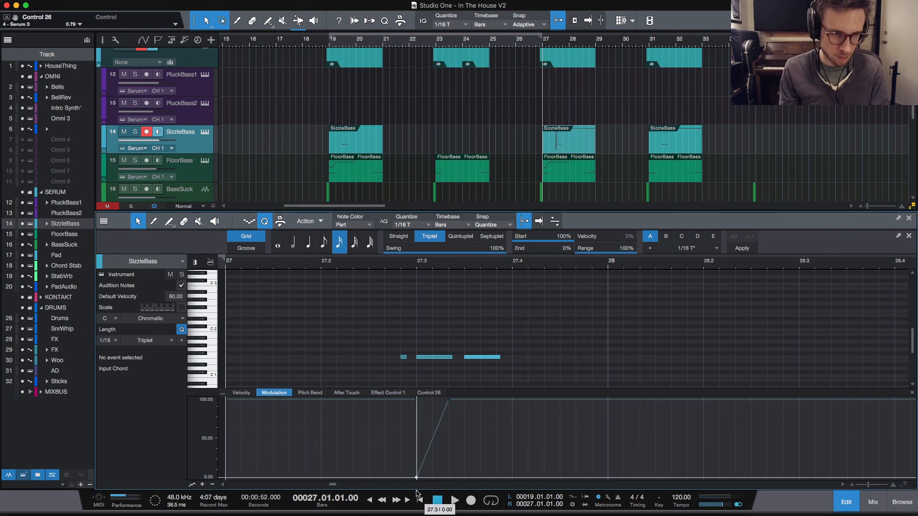
pyautogui.press('space')
pyautogui.press('space')
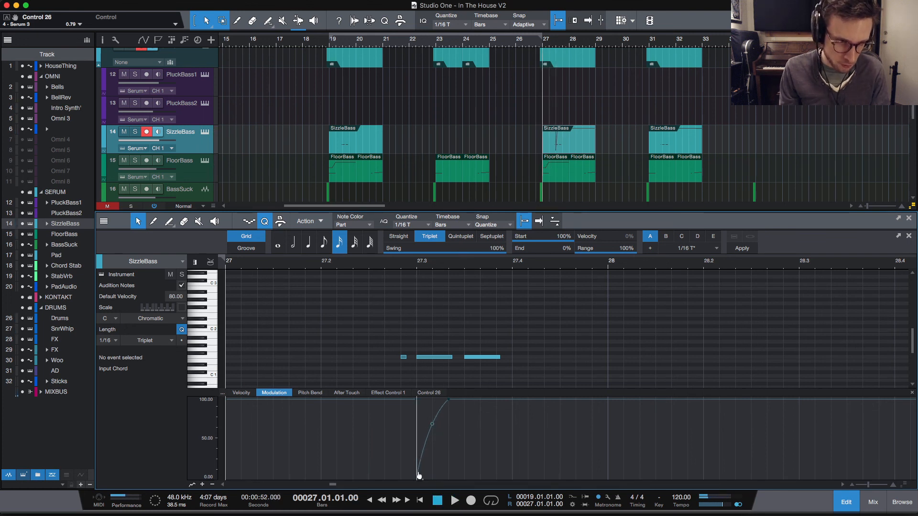
# Step: Raise the modulation point at 27.3 first to 41.46 and then to about 60, playing from bar 27 after each change
pyautogui.moveTo(417, 479); pyautogui.dragTo(416, 445)
pyautogui.press('space')
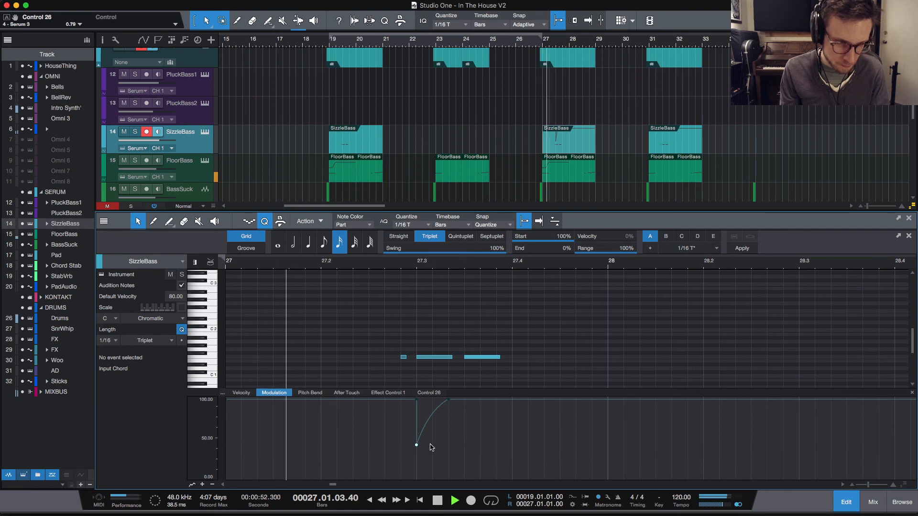
pyautogui.press('space')
pyautogui.press('space')
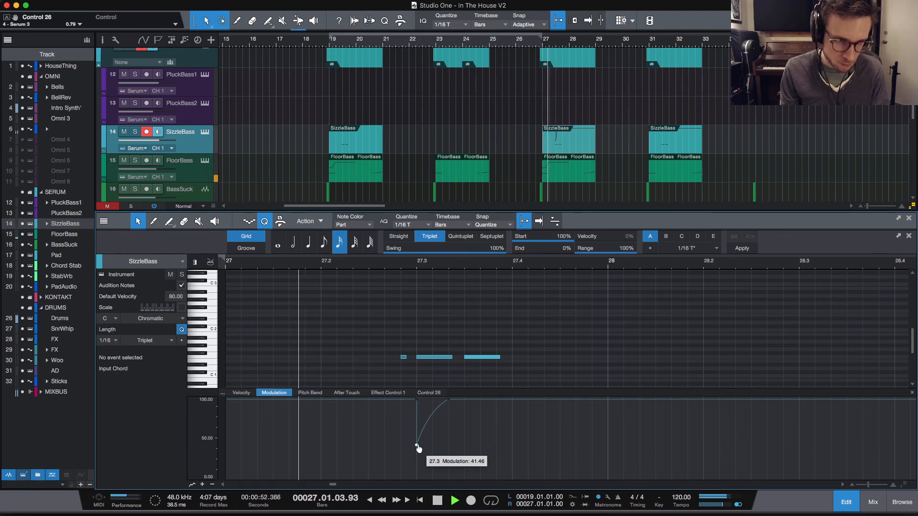
pyautogui.press('space')
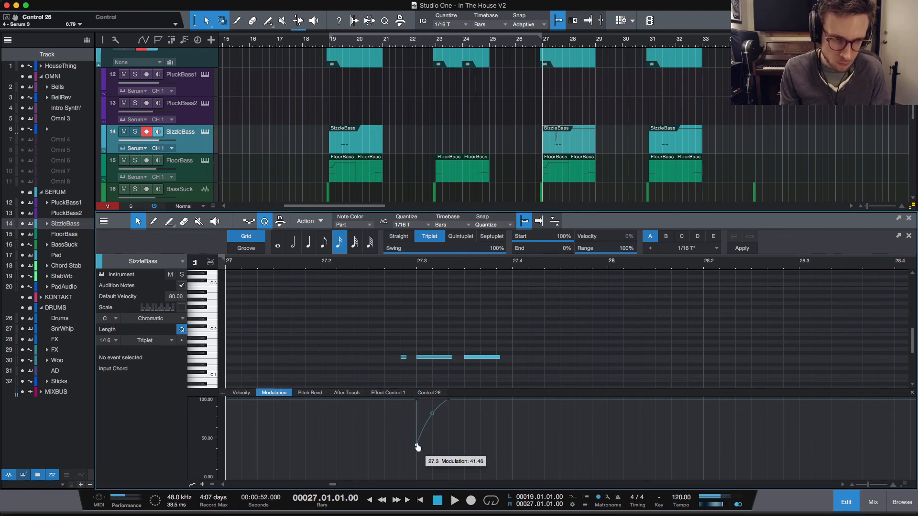
pyautogui.moveTo(417, 448); pyautogui.dragTo(416, 432)
pyautogui.press('space')
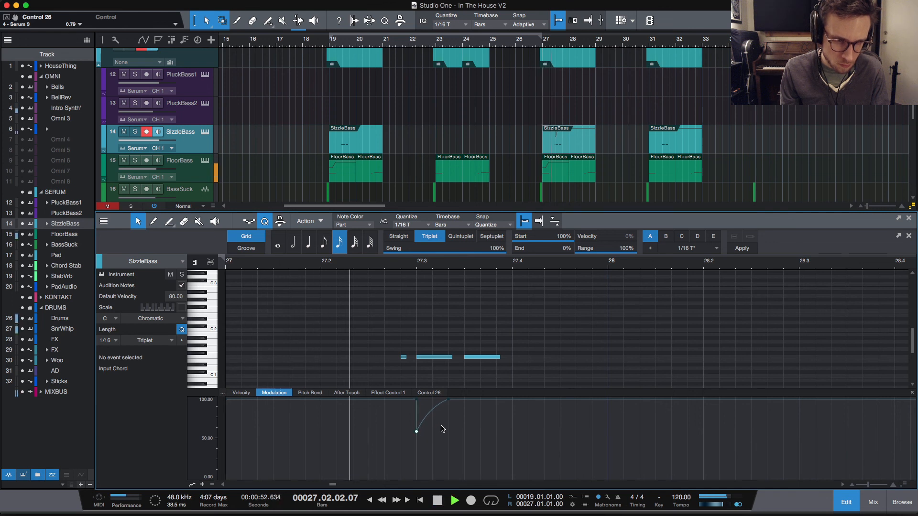
pyautogui.press('space')
# Step: Add a modulation ramp from 100 at 27.3.3 down to about 50 near the last SizzleBass note's end, and play from bar 27
pyautogui.click(463, 400)
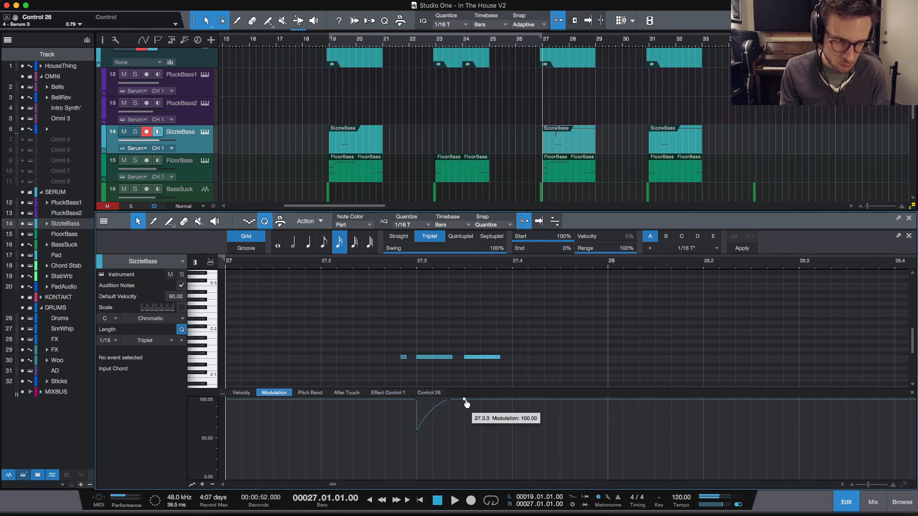
pyautogui.moveTo(497, 401); pyautogui.dragTo(496, 438)
pyautogui.press('space')
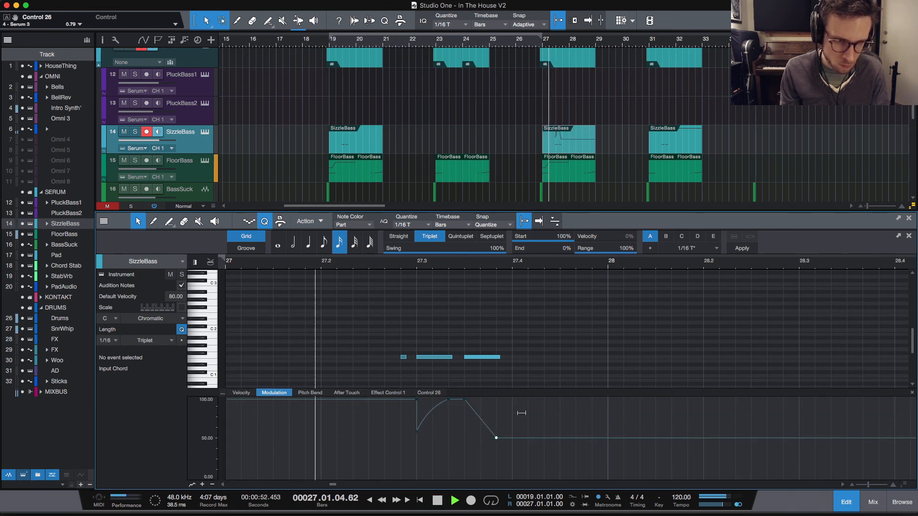
pyautogui.press('space')
pyautogui.press('space')
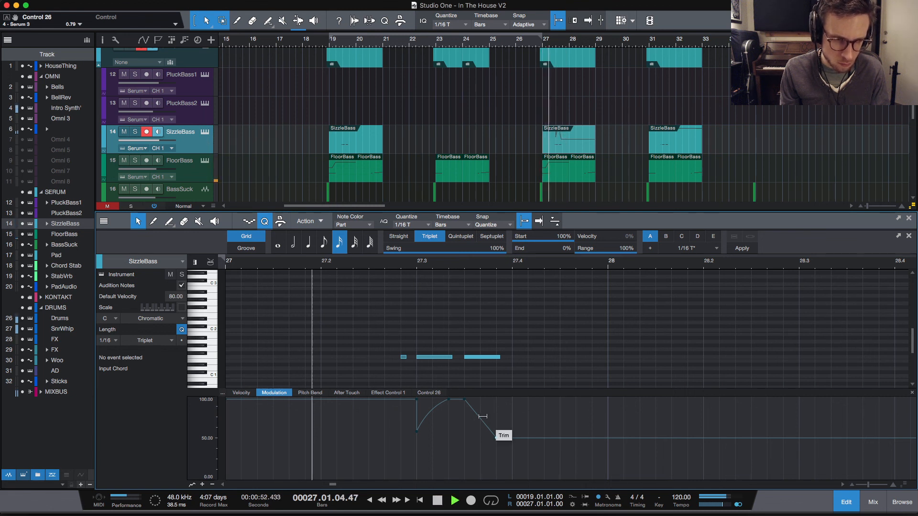
pyautogui.press('space')
pyautogui.press('space')
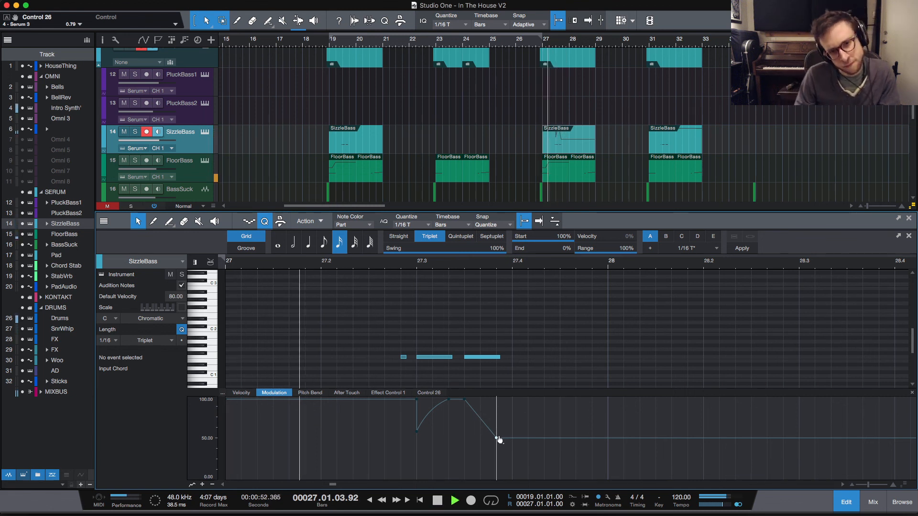
# Step: Return the modulation point near the end of the last SizzleBass note to 100 and play from bar 27
pyautogui.moveTo(496, 440); pyautogui.dragTo(497, 400)
pyautogui.press('space')
pyautogui.press('space')
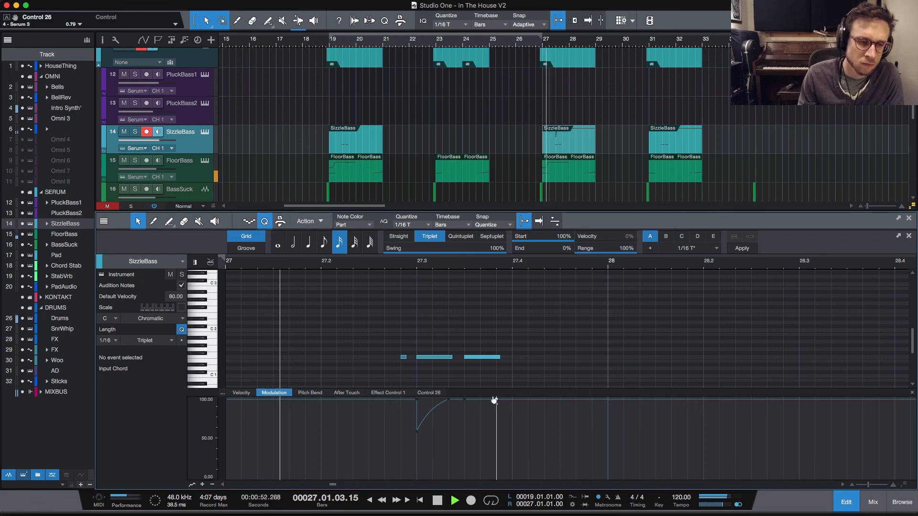
# Step: Straighten the SizzleBass modulation curve after 27.3 into a nearly linear rise to 100 and play from bar 27
pyautogui.press('space')
pyautogui.press('space')
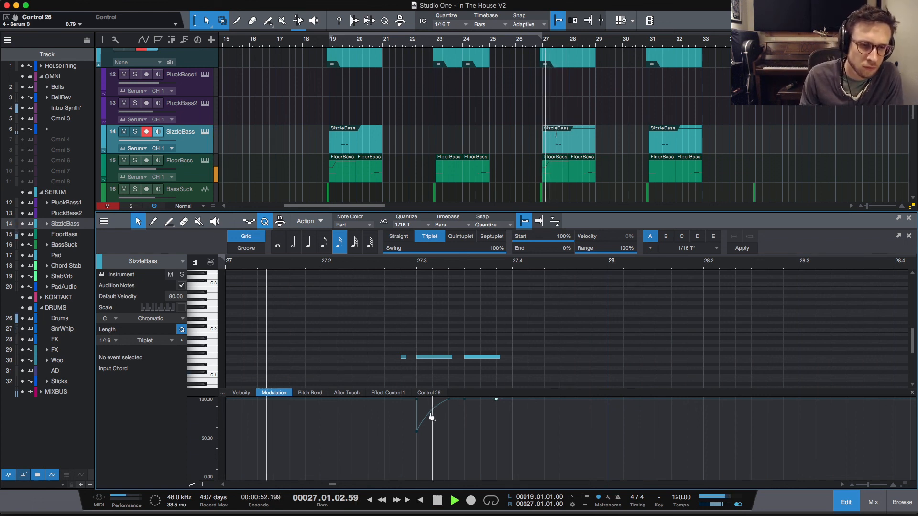
pyautogui.press('space')
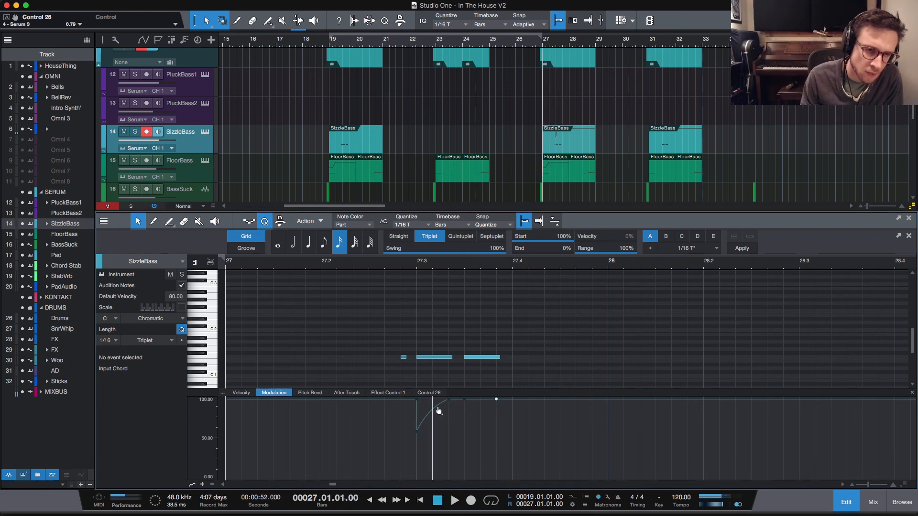
pyautogui.press('space')
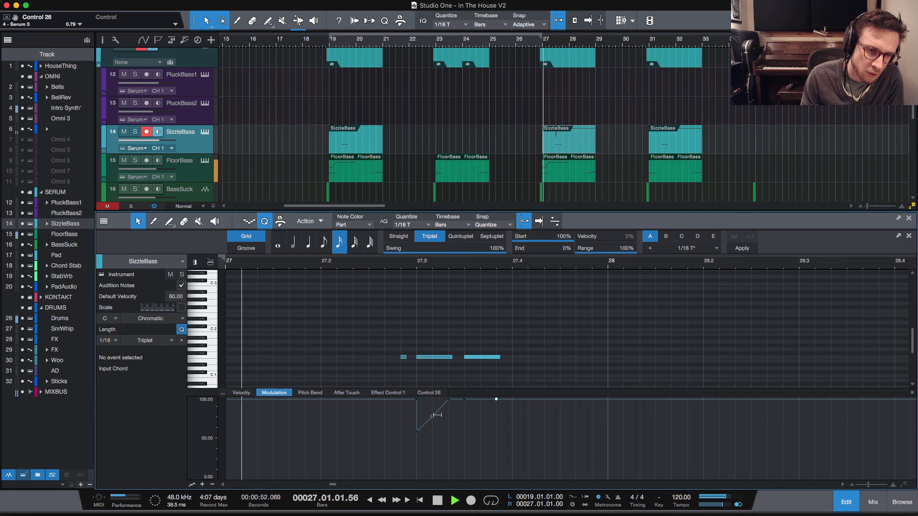
pyautogui.press('space')
pyautogui.press('space')
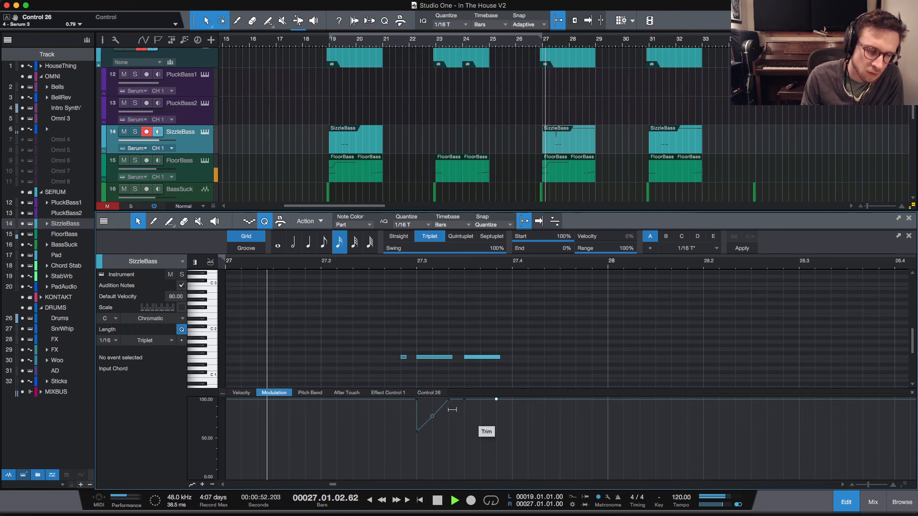
pyautogui.press('space')
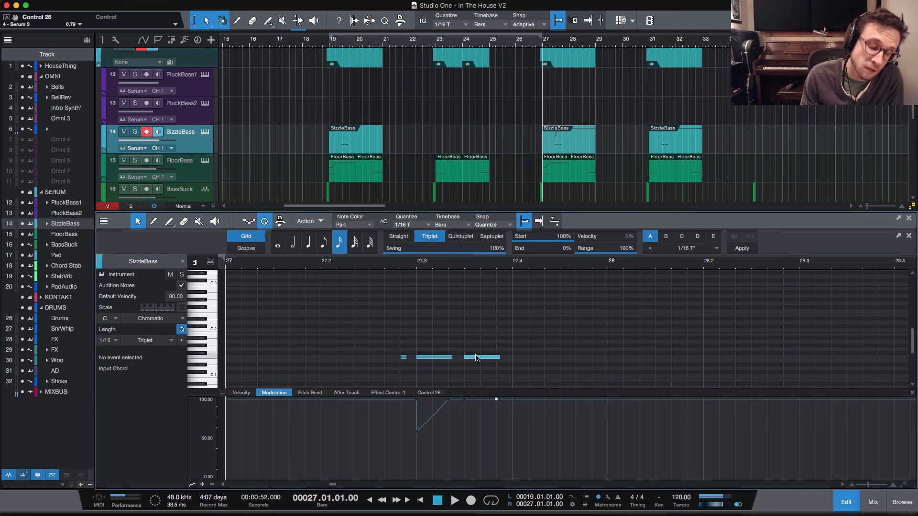
pyautogui.press('space')
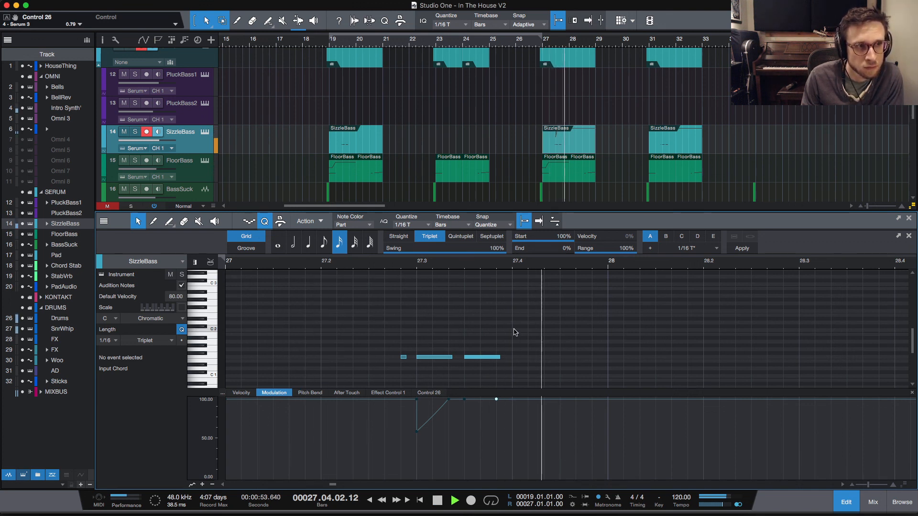
pyautogui.press('space')
pyautogui.press('space')
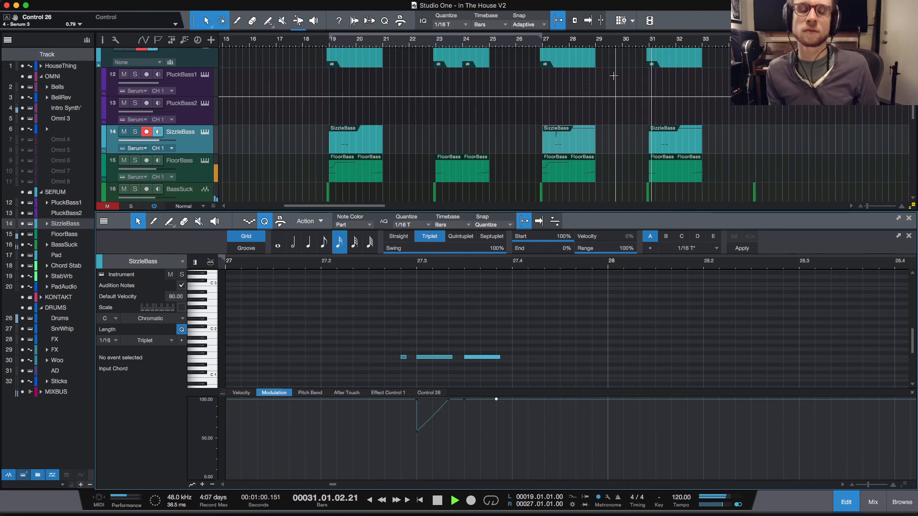
# Step: Replace the SizzleBass part at bar 31 with a copy of the bar 27 SizzleBass part
pyautogui.press('space')
pyautogui.click(673, 152)
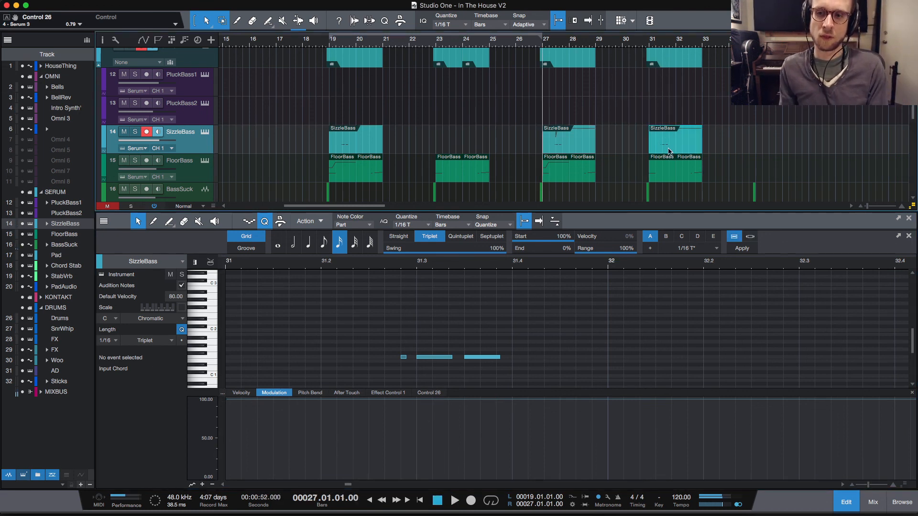
pyautogui.press('Delete')
pyautogui.moveTo(559, 153); pyautogui.dragTo(661, 149)
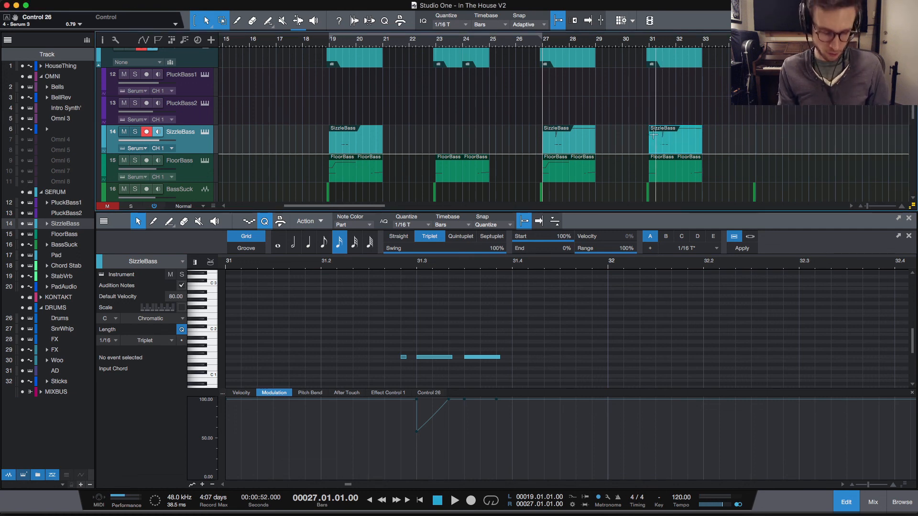
# Step: Look over the arrangement's tracks from the intro through the section around bars 49–61
pyautogui.hscroll(-10, 654, 136)
pyautogui.scroll(10, 503, 128)
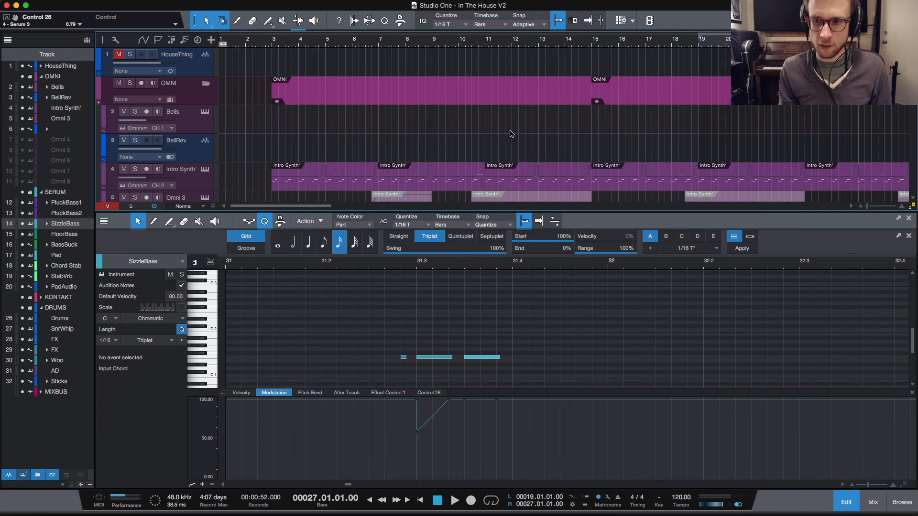
pyautogui.scroll(-15, 526, 135)
pyautogui.hscroll(6, 555, 137)
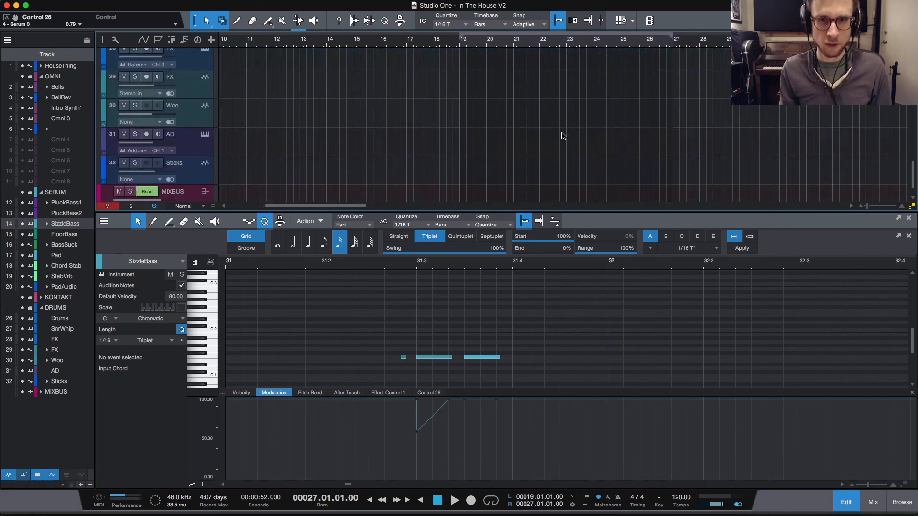
pyautogui.scroll(15, 562, 136)
pyautogui.hscroll(7, 563, 132)
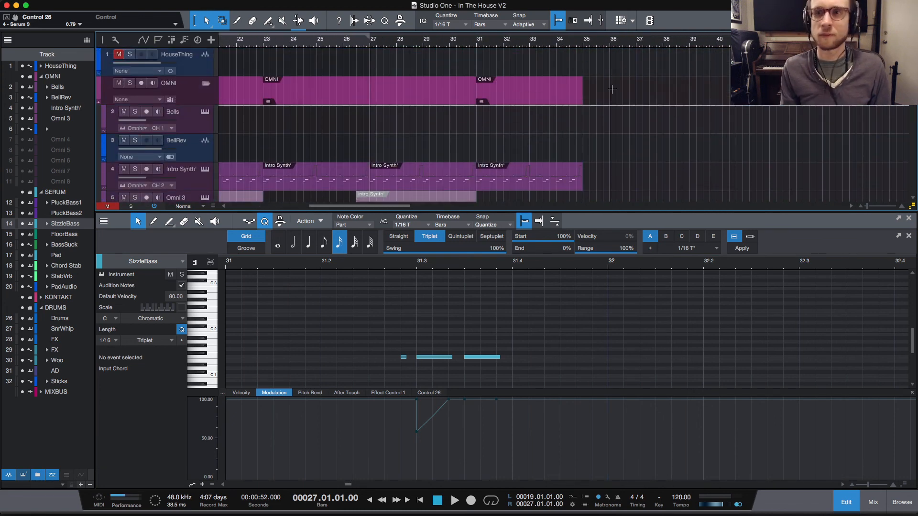
pyautogui.hscroll(11, 703, 123)
pyautogui.scroll(-8, 573, 134)
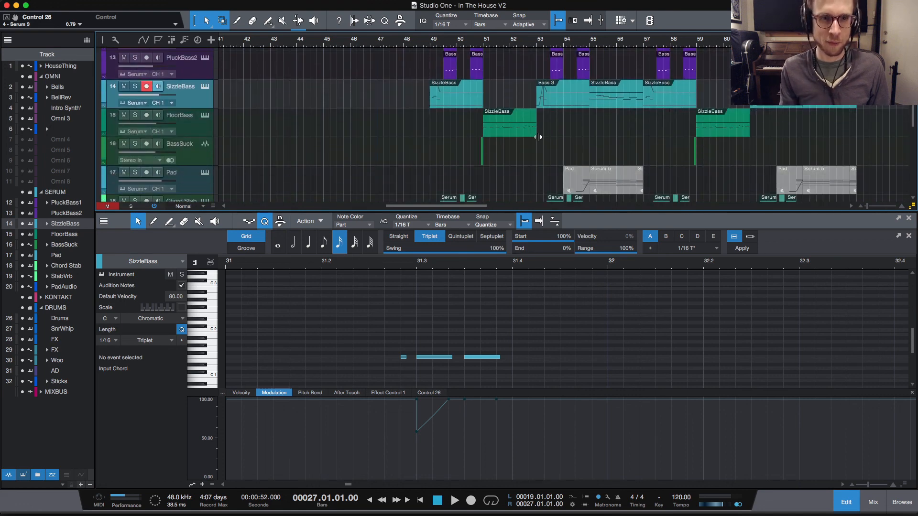
pyautogui.scroll(-3, 538, 137)
pyautogui.hscroll(-7, 343, 111)
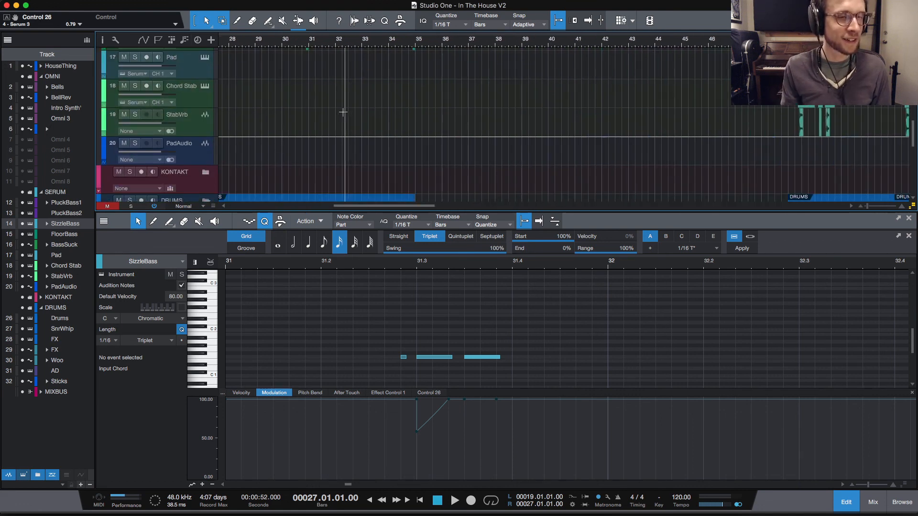
pyautogui.scroll(-5, 343, 112)
pyautogui.hscroll(-11, 477, 133)
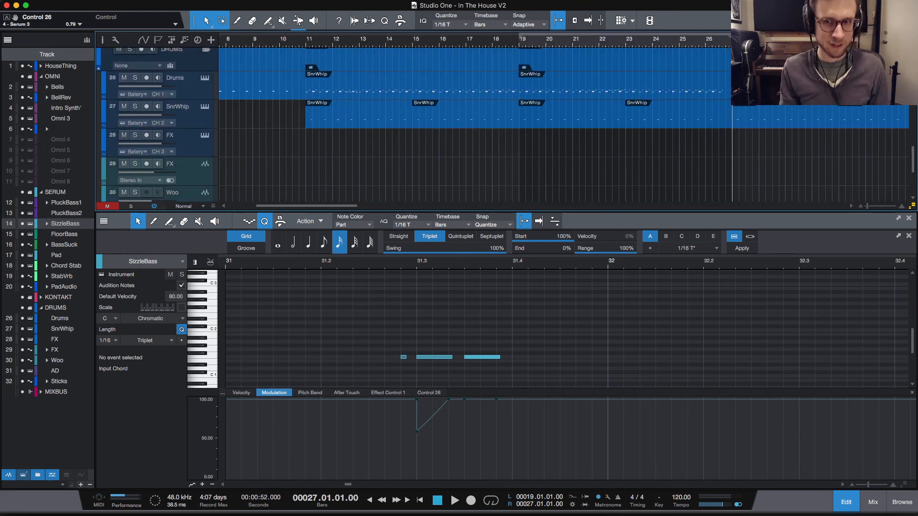
# Step: Close the note editor, zoom out to the whole arrangement, and play from about bar 17
pyautogui.click(852, 507)
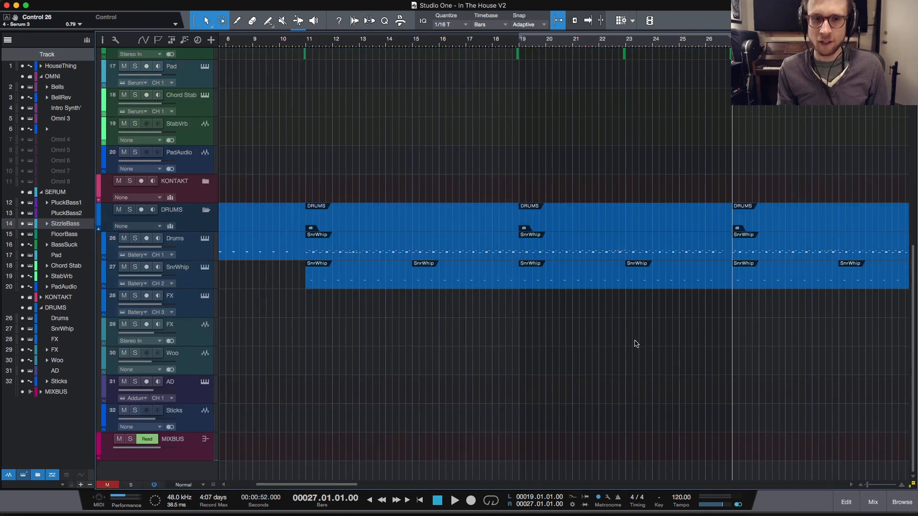
pyautogui.press('w')
pyautogui.press('w')
pyautogui.scroll(10, 463, 308)
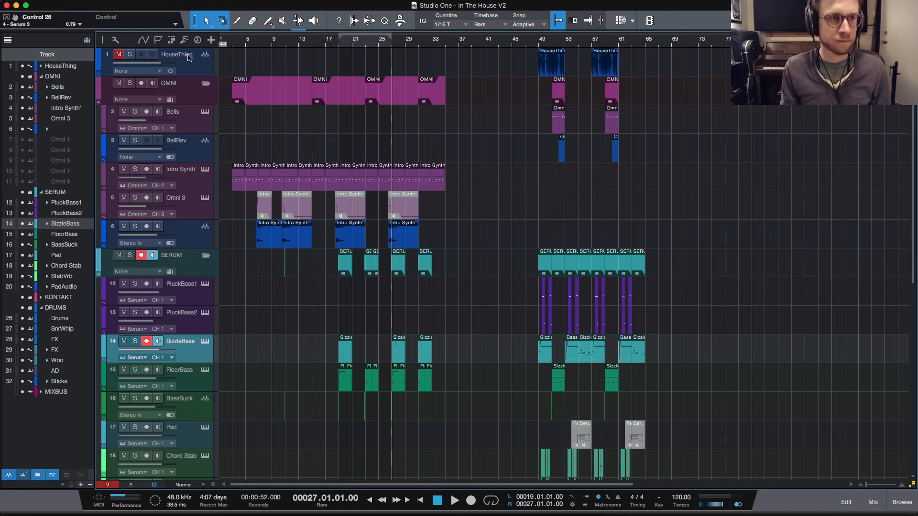
pyautogui.click(233, 46)
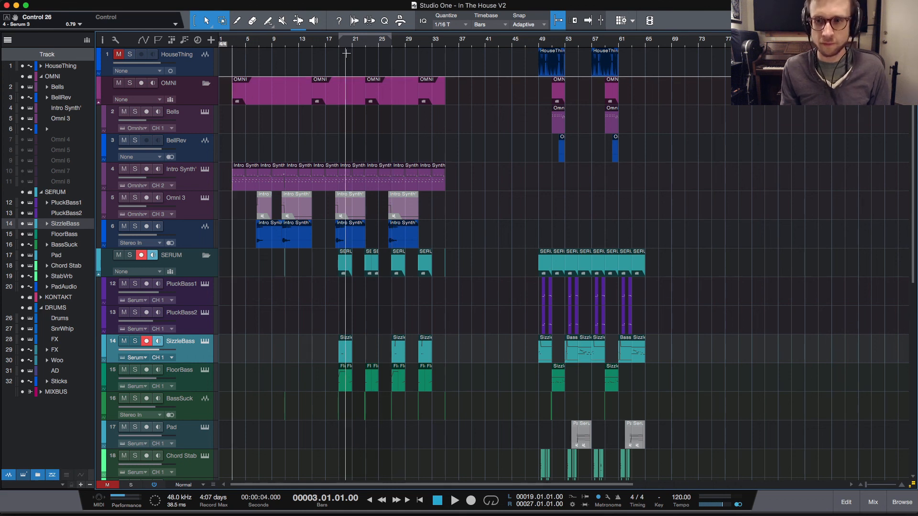
pyautogui.click(325, 44)
pyautogui.press('space')
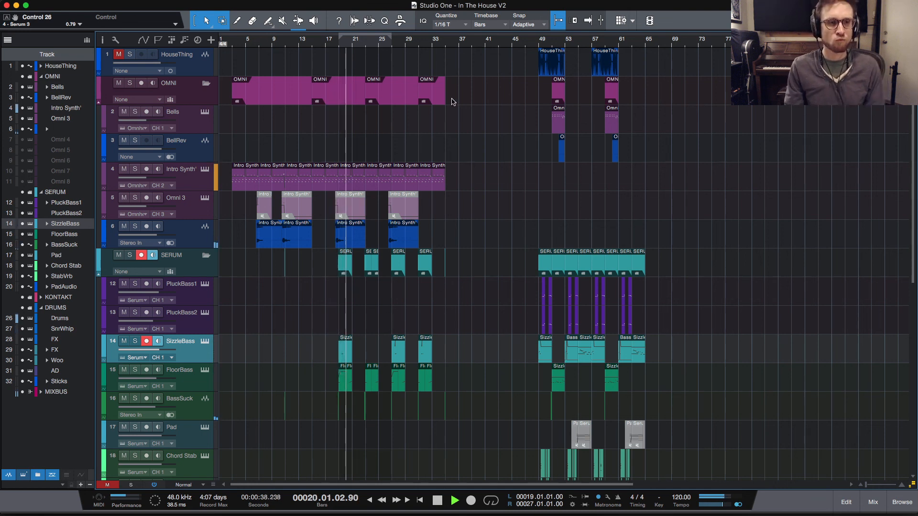
# Step: Open the Drums part at bar 19 and copy its D1 note at 26.2 to 26.3
pyautogui.scroll(-2, 378, 309)
pyautogui.scroll(-12, 377, 309)
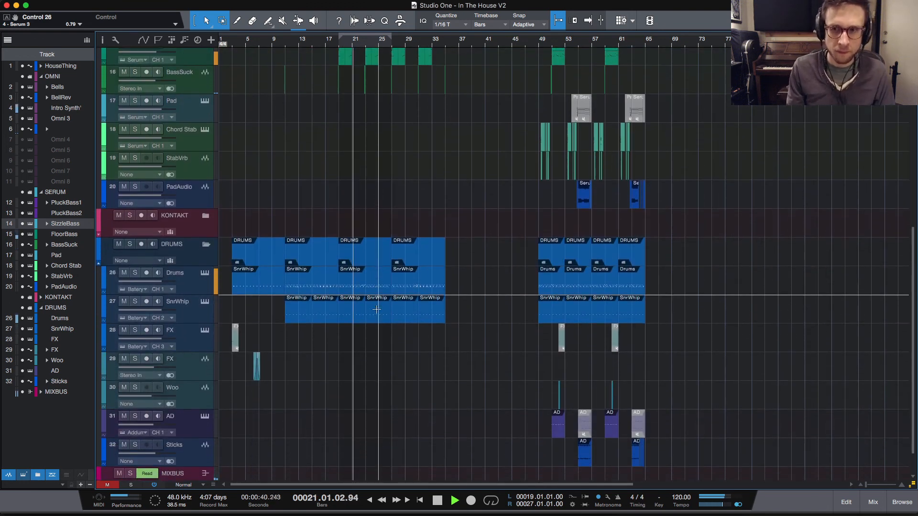
pyautogui.doubleClick(371, 289)
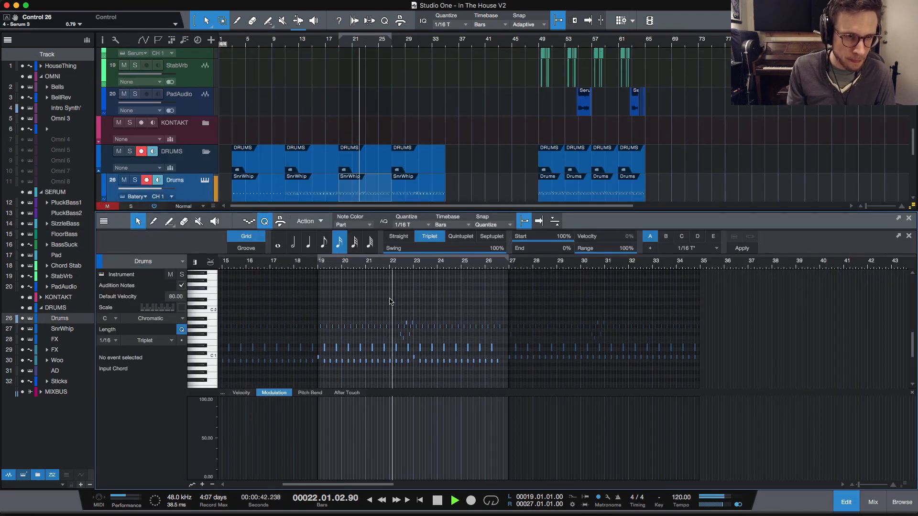
pyautogui.press('z')
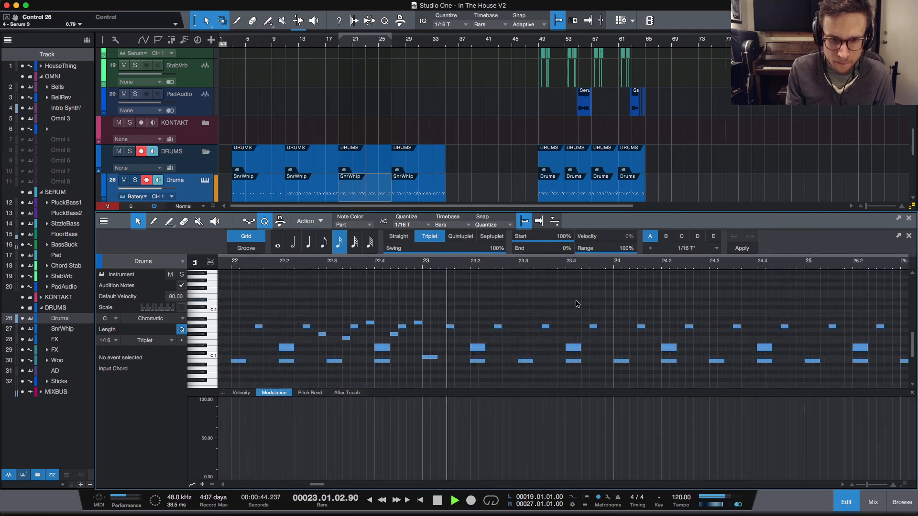
pyautogui.hscroll(9, 576, 307)
pyautogui.hscroll(1, 576, 334)
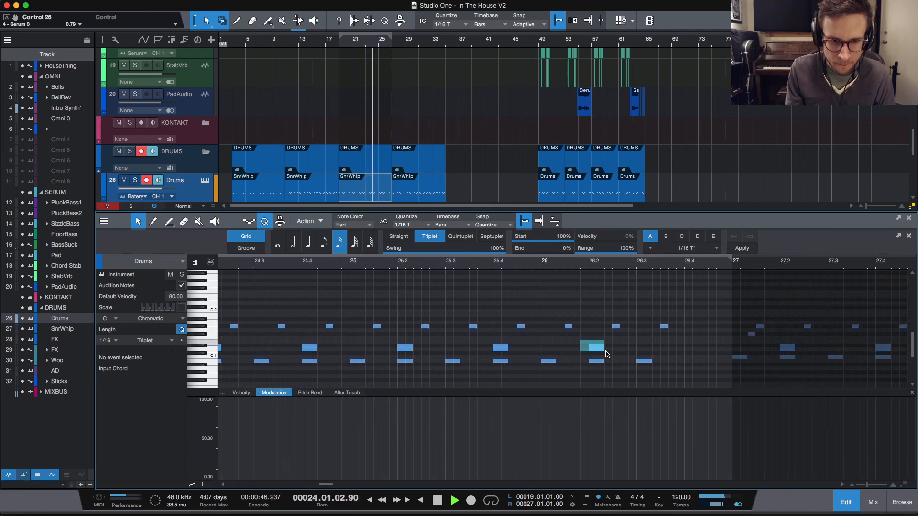
pyautogui.moveTo(604, 349); pyautogui.dragTo(648, 353)
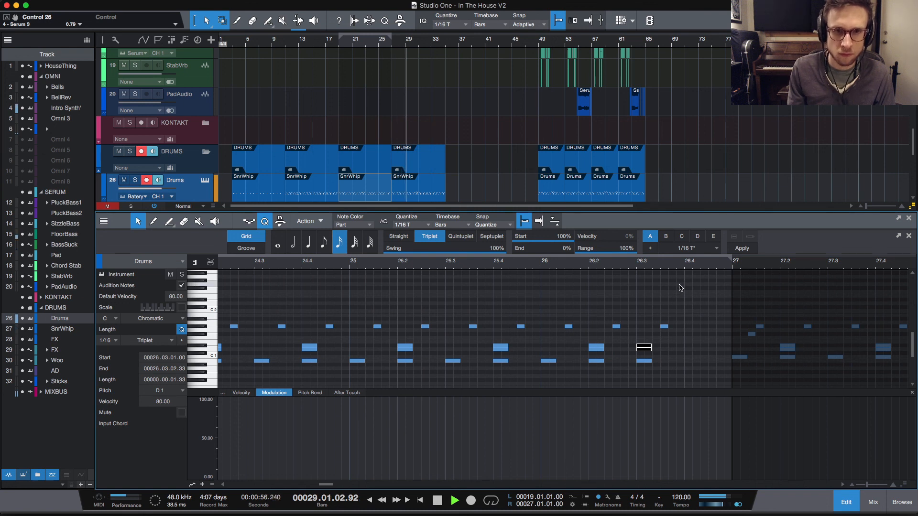
# Step: Switch to the Drums part at bar 27 and listen to its opening bars from bar 27
pyautogui.hscroll(5, 716, 287)
pyautogui.doubleClick(548, 296)
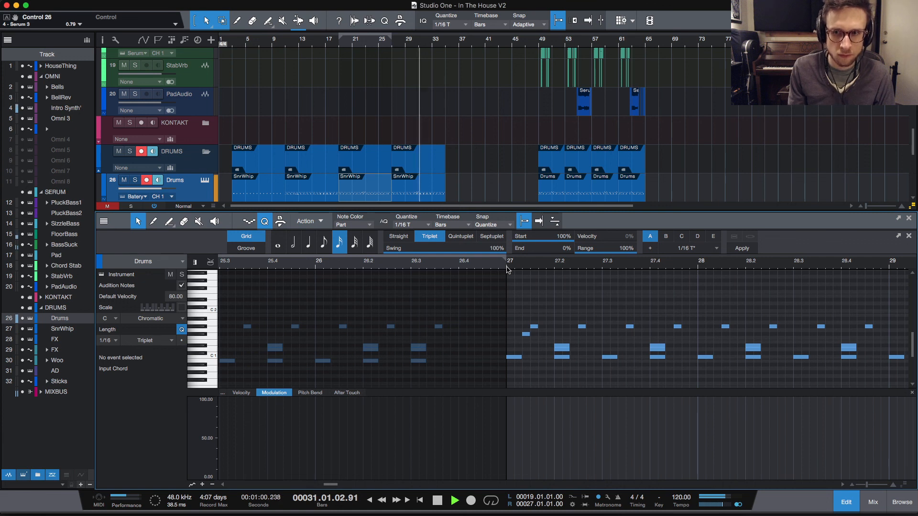
pyautogui.press('space')
pyautogui.click(507, 267)
pyautogui.press('space')
pyautogui.hscroll(4, 583, 293)
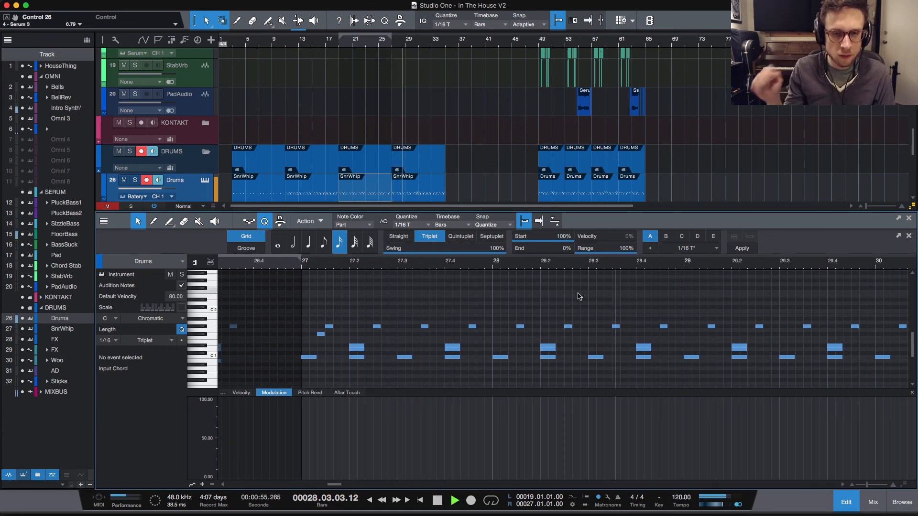
pyautogui.press('space')
pyautogui.press('space')
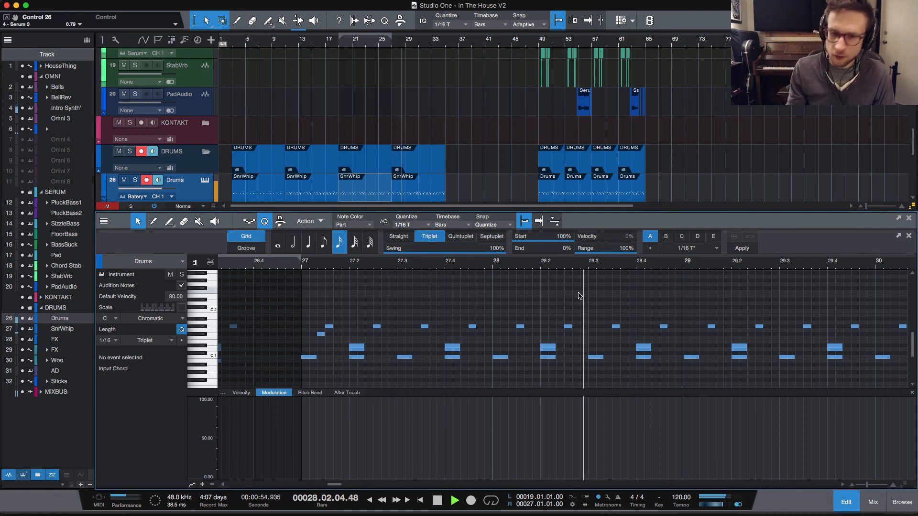
pyautogui.press('space')
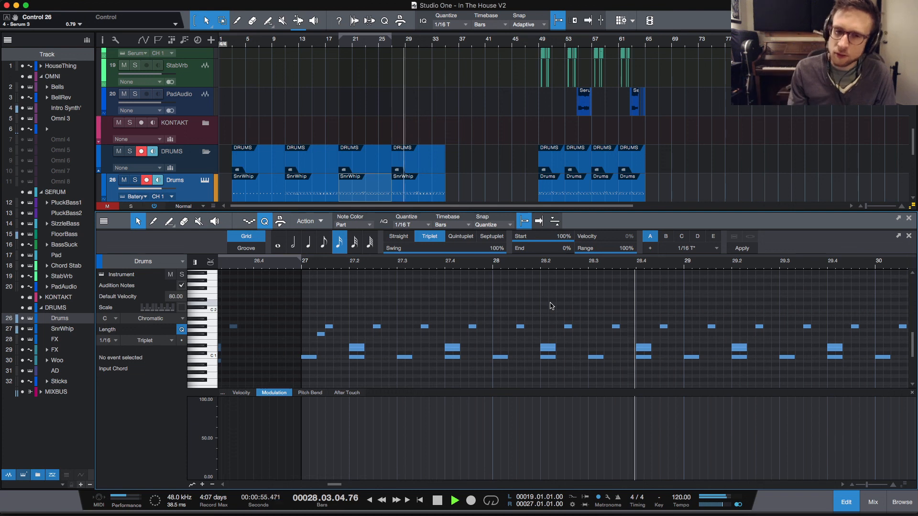
pyautogui.press('space')
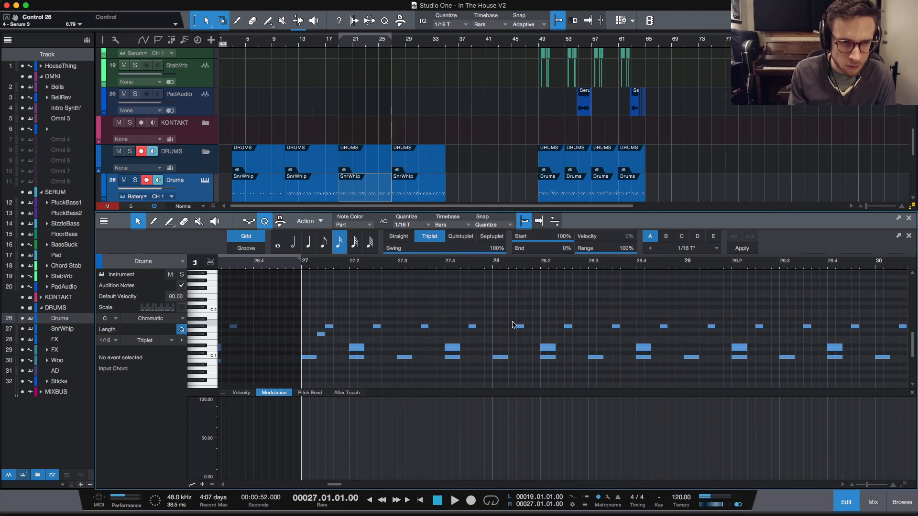
# Step: Try an extra A1 drum note early in bar 28, shift it to 28.1.4.33 while playing from bar 27, and delete it
pyautogui.doubleClick(513, 323)
pyautogui.press('space')
pyautogui.click(555, 314)
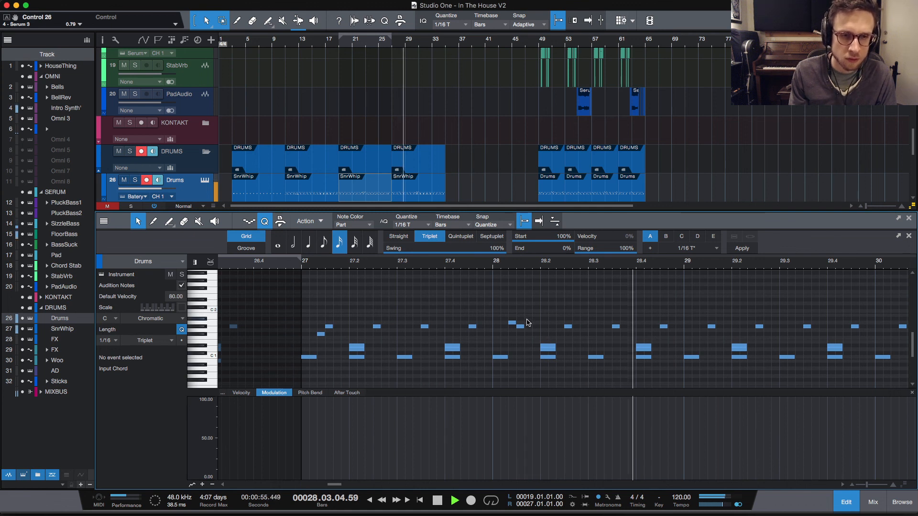
pyautogui.press('space')
pyautogui.moveTo(513, 323); pyautogui.dragTo(537, 324)
pyautogui.press('space')
pyautogui.click(547, 311)
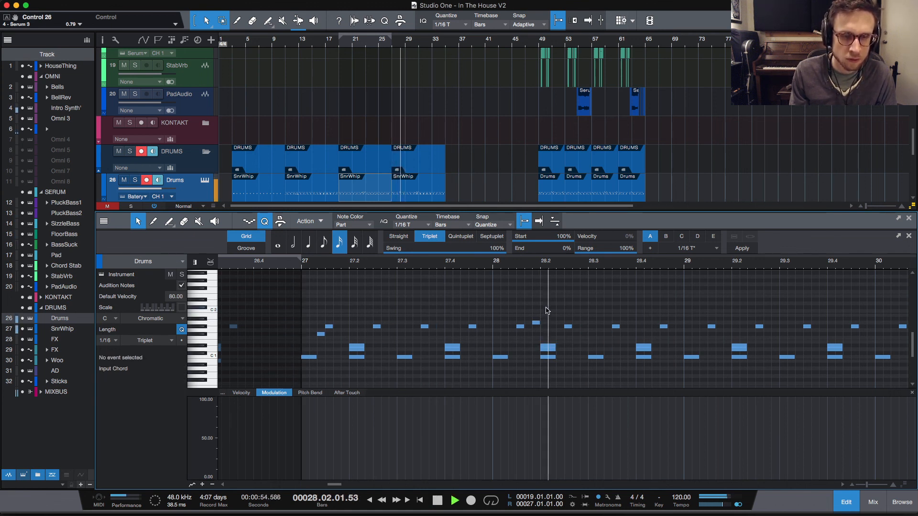
pyautogui.click(536, 324)
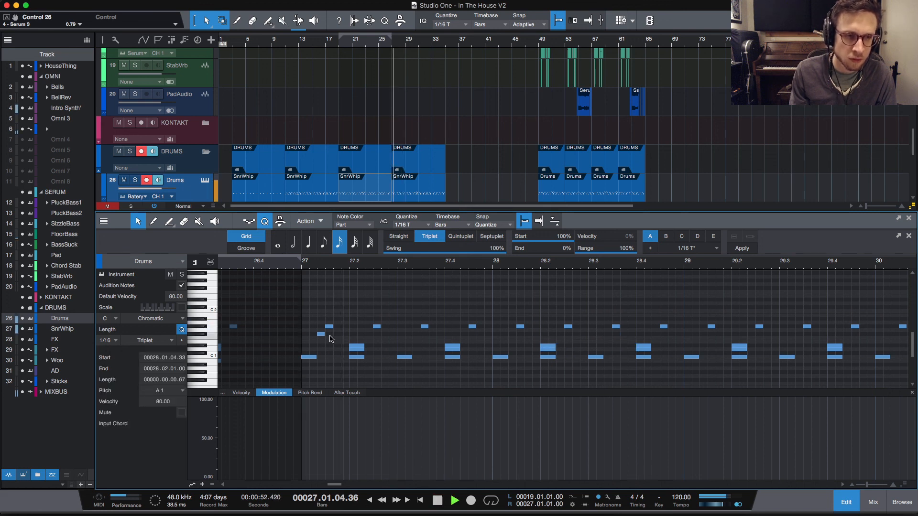
# Step: Move the F#1 drum note in bar 27 to 27.2.2.33 and play from bar 27
pyautogui.press('space')
pyautogui.moveTo(321, 337); pyautogui.dragTo(370, 336)
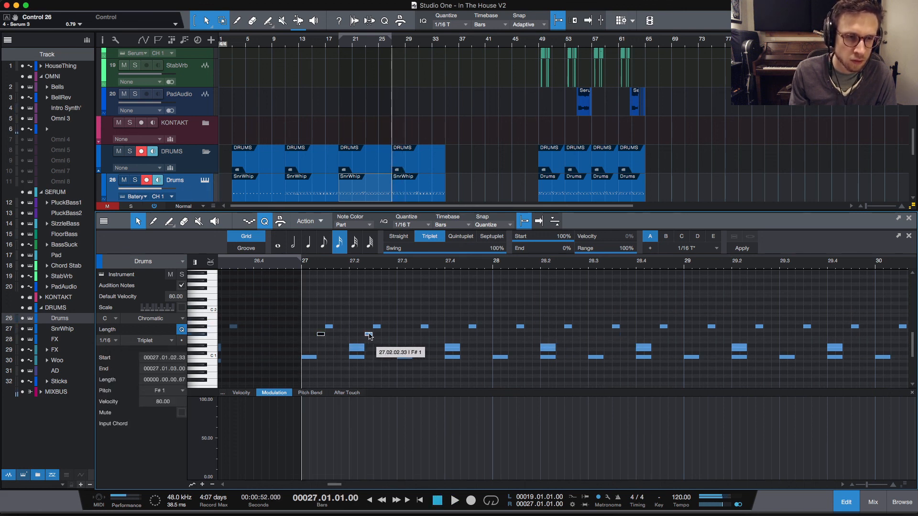
pyautogui.press('space')
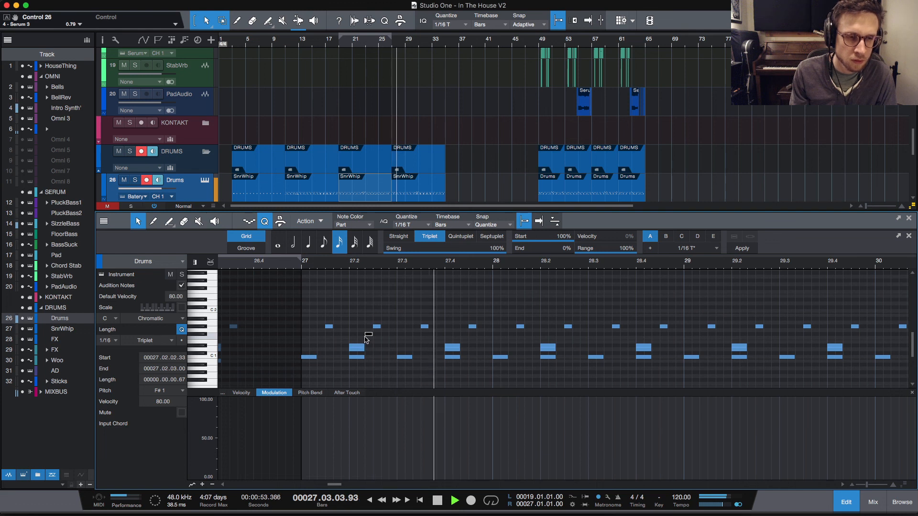
pyautogui.press('space')
pyautogui.press('space')
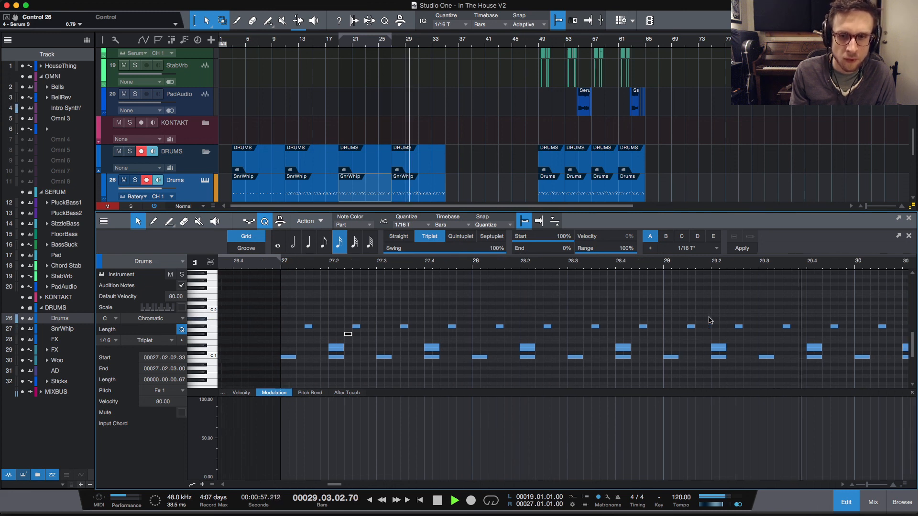
# Step: Add an A1 drum note at 30.1.2.33 in the Drums part and listen from bar 30
pyautogui.press('space')
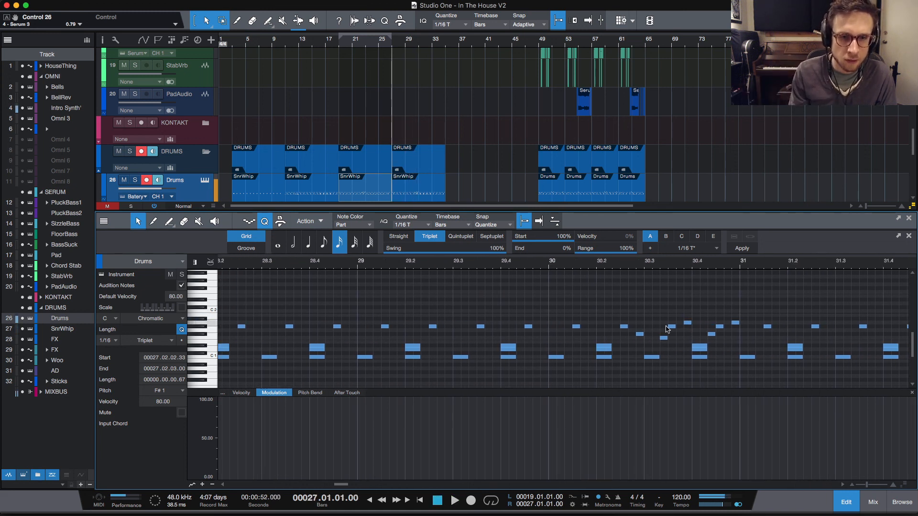
pyautogui.click(565, 323)
pyautogui.click(550, 265)
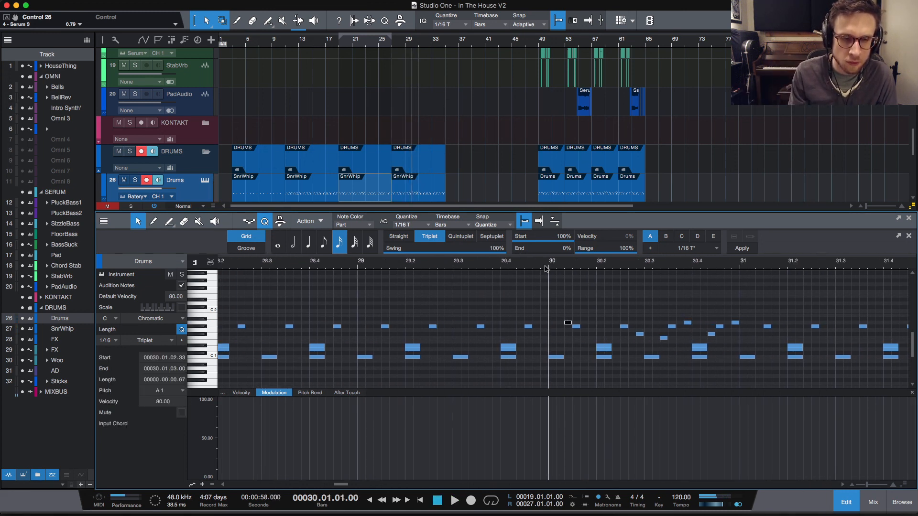
pyautogui.press('space')
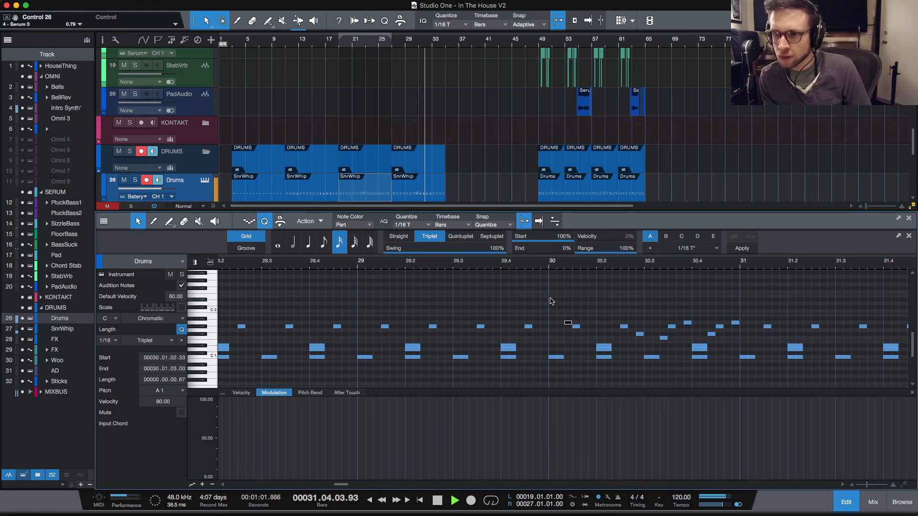
pyautogui.press('space')
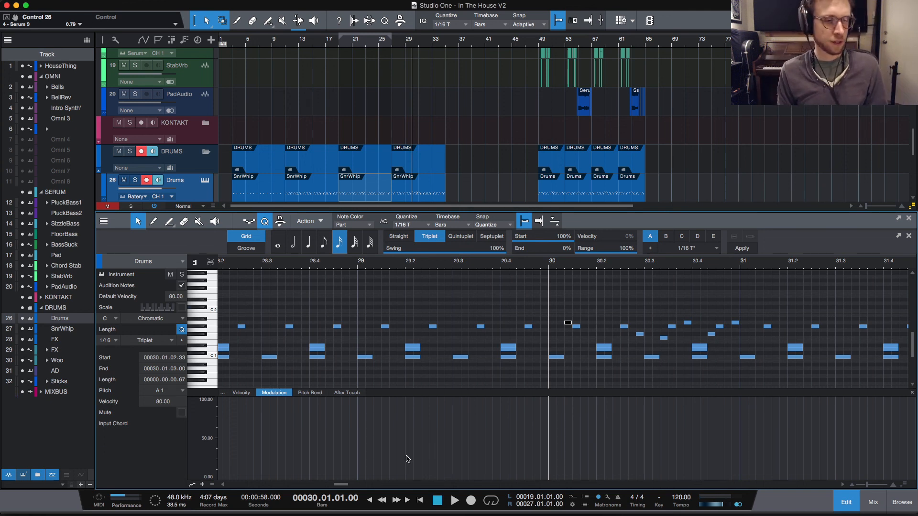
# Step: Close the note editor and play the arrangement from bar 19
pyautogui.click(845, 503)
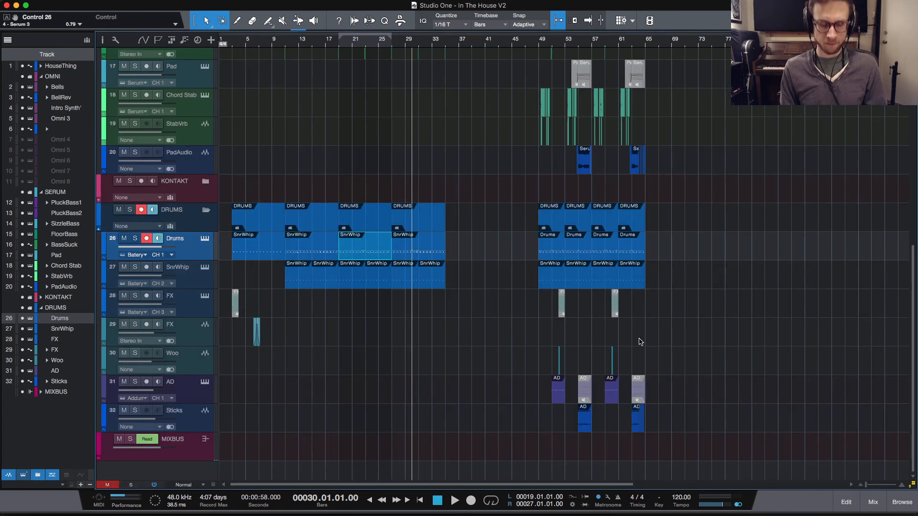
pyautogui.click(699, 336)
pyautogui.press('w')
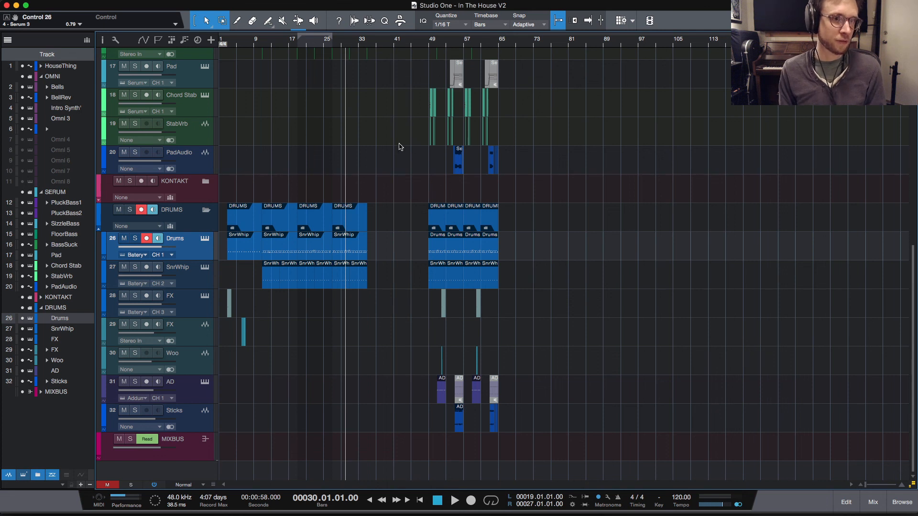
pyautogui.click(298, 43)
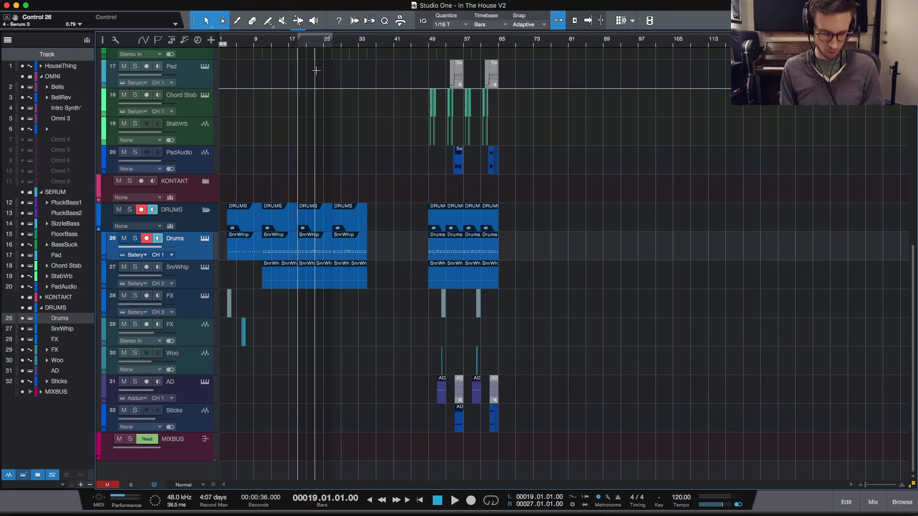
pyautogui.press('e')
pyautogui.press('e')
pyautogui.press('space')
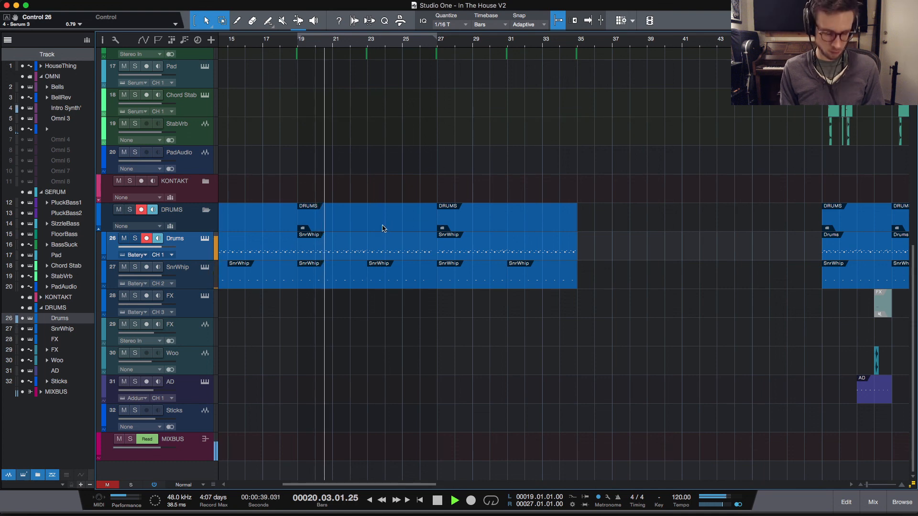
# Step: Open the SizzleBass part at bar 19, set its modulation to a flat level of about 50, and listen from bar 19
pyautogui.scroll(5, 330, 172)
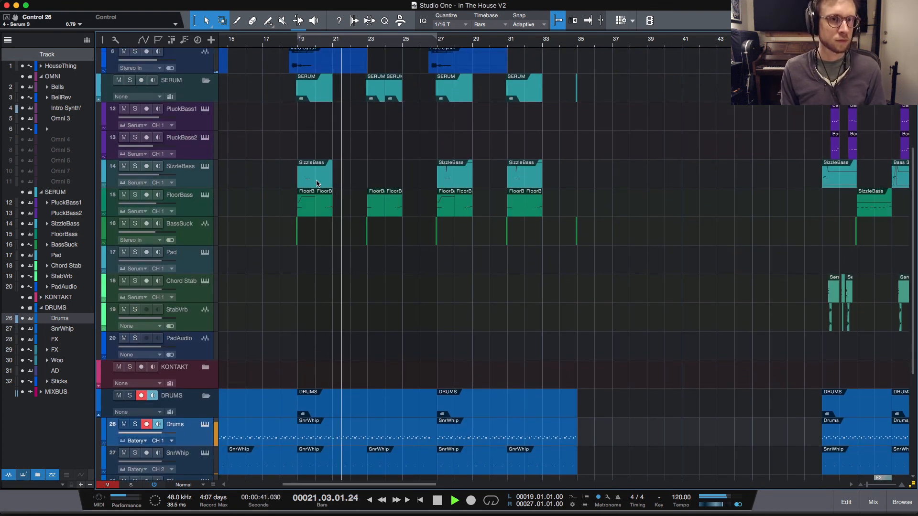
pyautogui.doubleClick(316, 179)
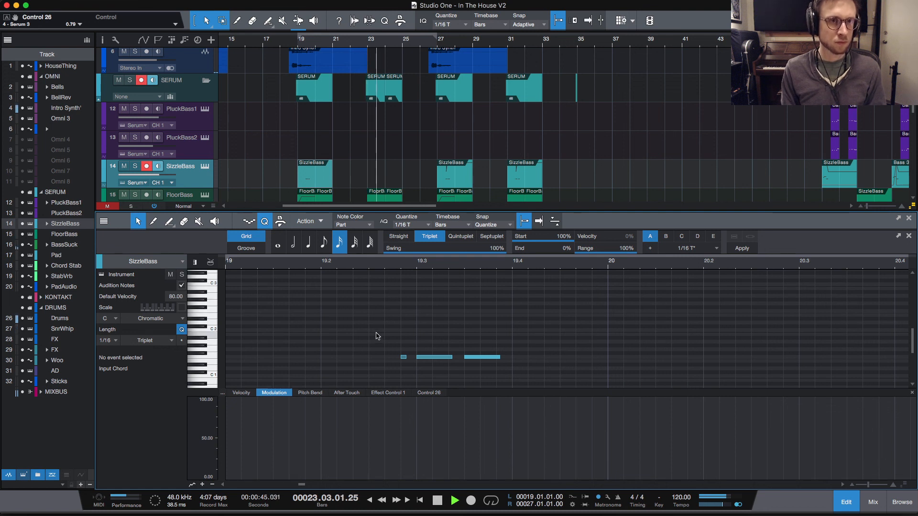
pyautogui.click(230, 434)
pyautogui.press('space')
pyautogui.press('space')
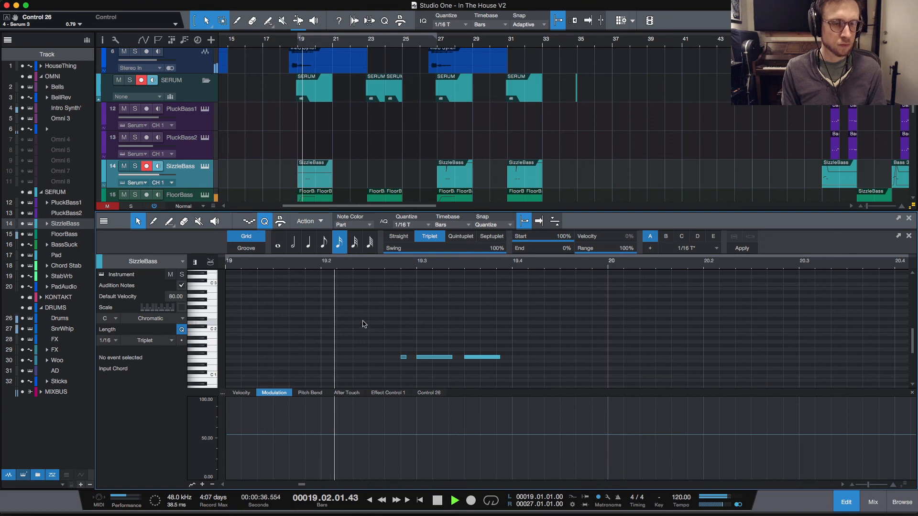
pyautogui.press('space')
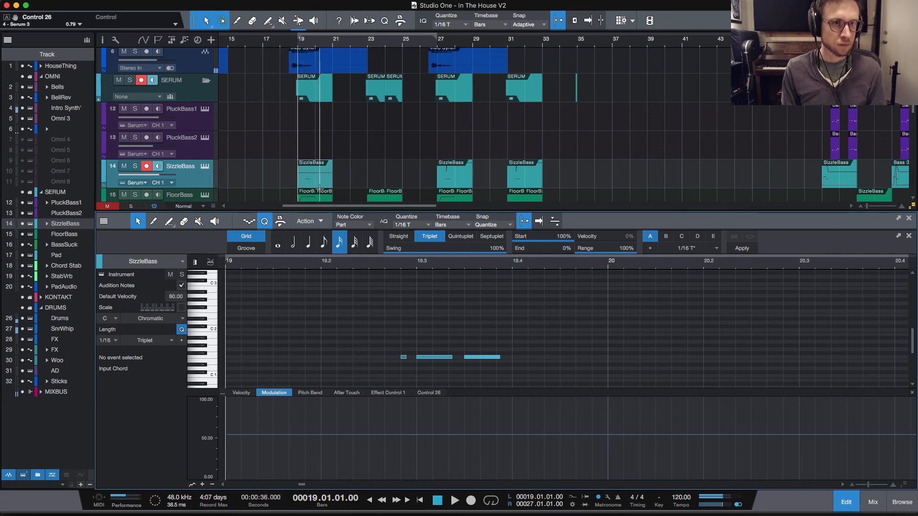
# Step: Copy the SizzleBass part from bar 19 to bar 23 and listen to the section from bar 19 onward
pyautogui.moveTo(315, 181); pyautogui.dragTo(388, 182)
pyautogui.press('space')
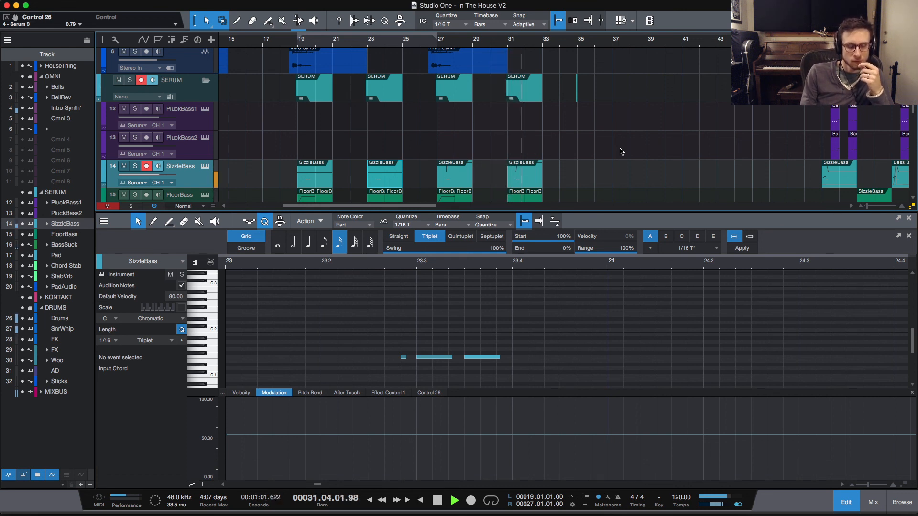
pyautogui.press('w')
pyautogui.press('w')
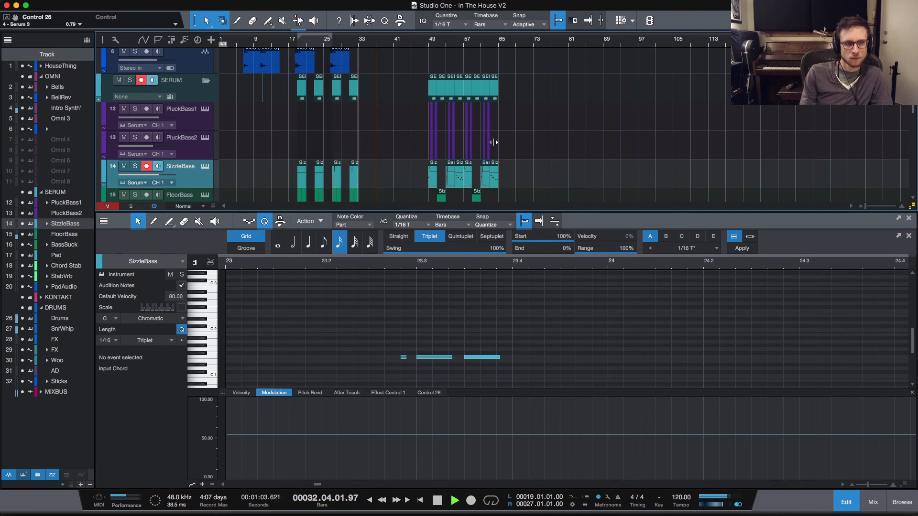
pyautogui.scroll(-5, 381, 137)
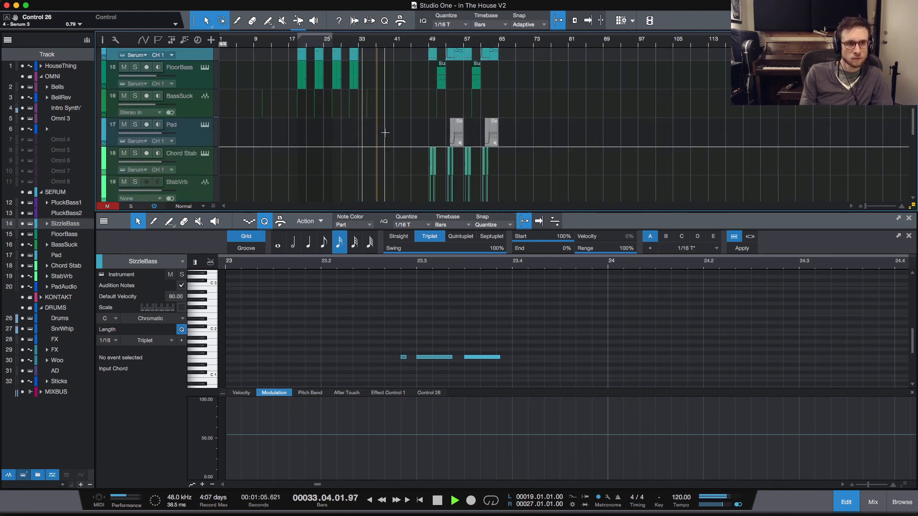
pyautogui.scroll(-8, 385, 134)
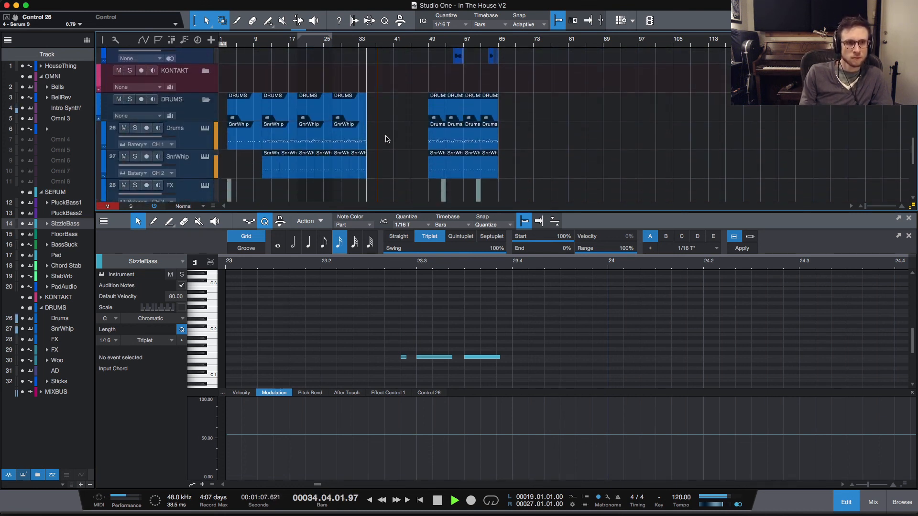
pyautogui.press('space')
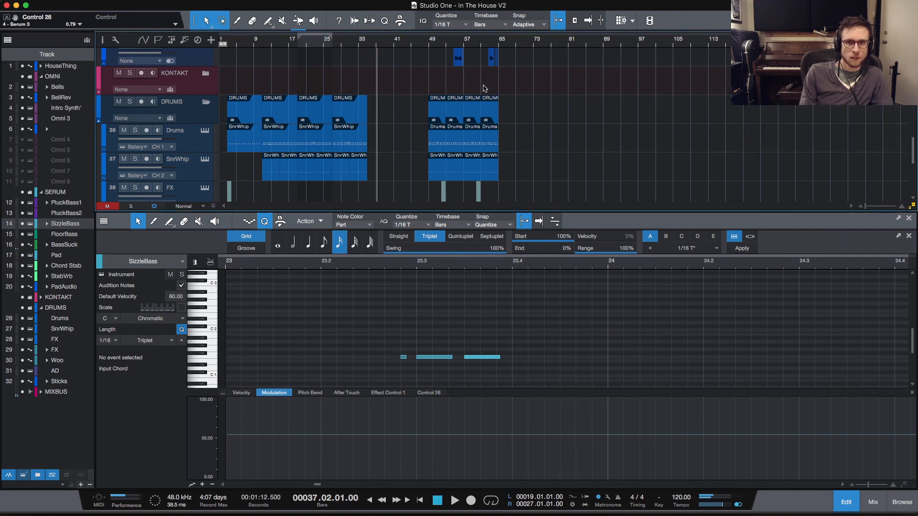
# Step: Close the note editor, return the playhead to bar 3, and review the arrangement across all tracks from HouseThing to MIXBUS
pyautogui.scroll(13, 548, 174)
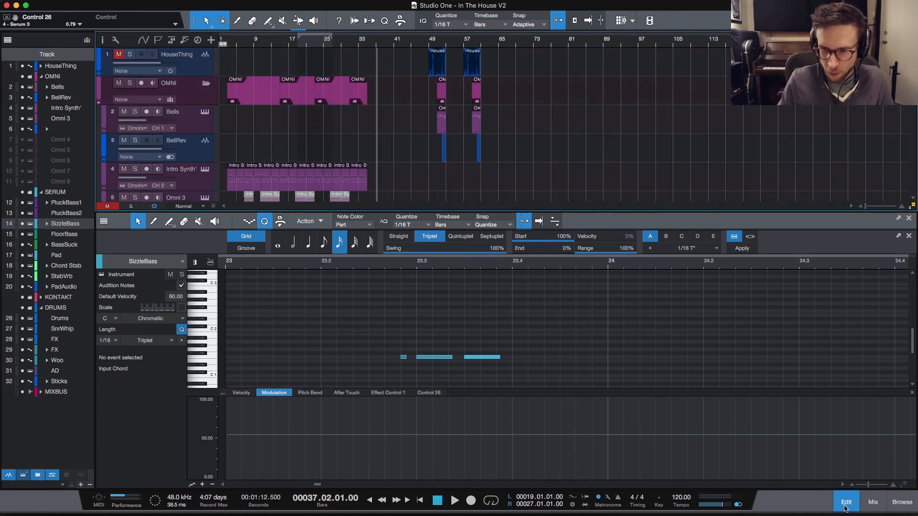
pyautogui.click(845, 506)
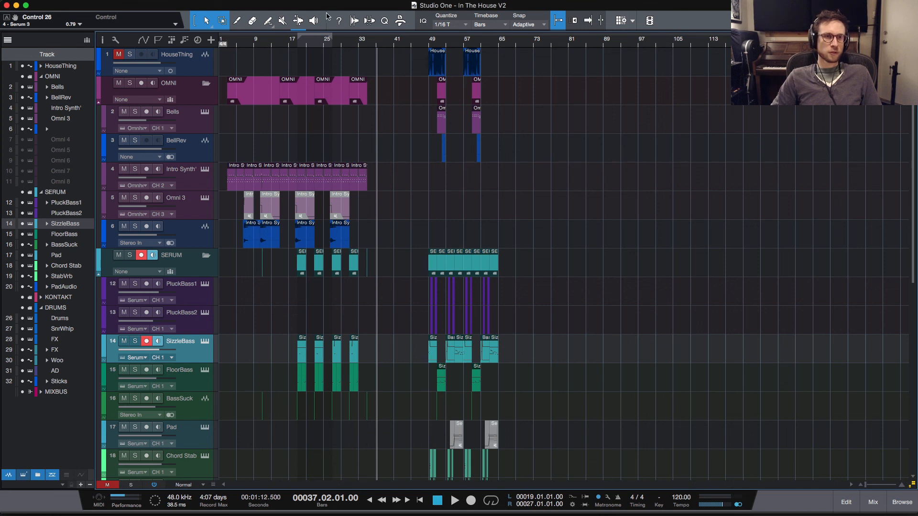
pyautogui.click(288, 48)
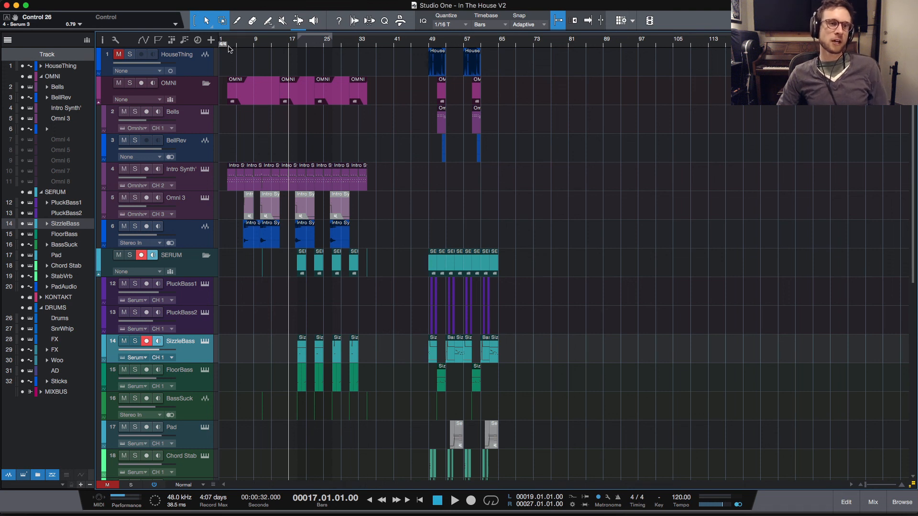
pyautogui.click(228, 47)
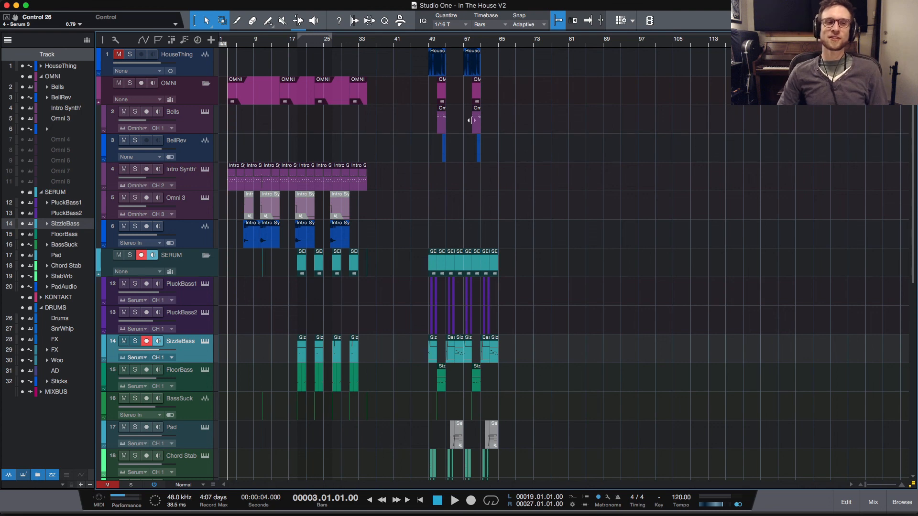
pyautogui.scroll(-5, 514, 118)
pyautogui.scroll(-3, 520, 120)
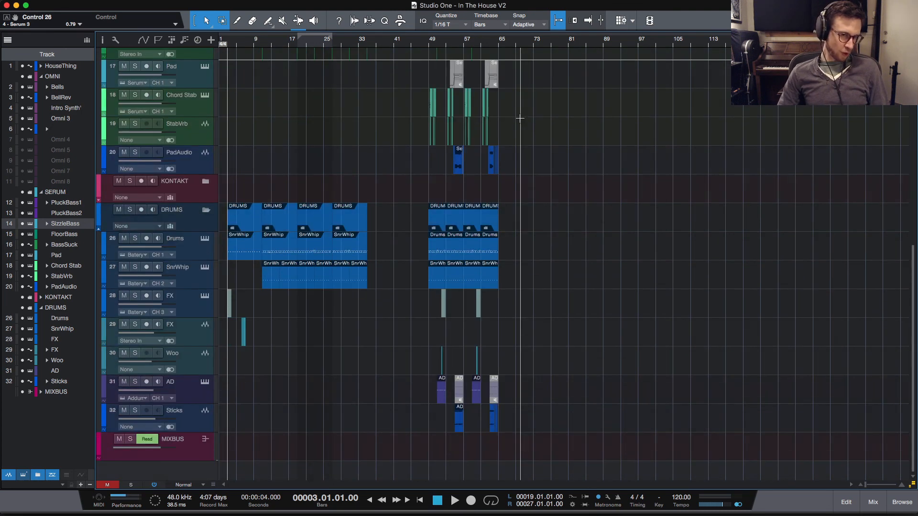
pyautogui.scroll(4, 523, 117)
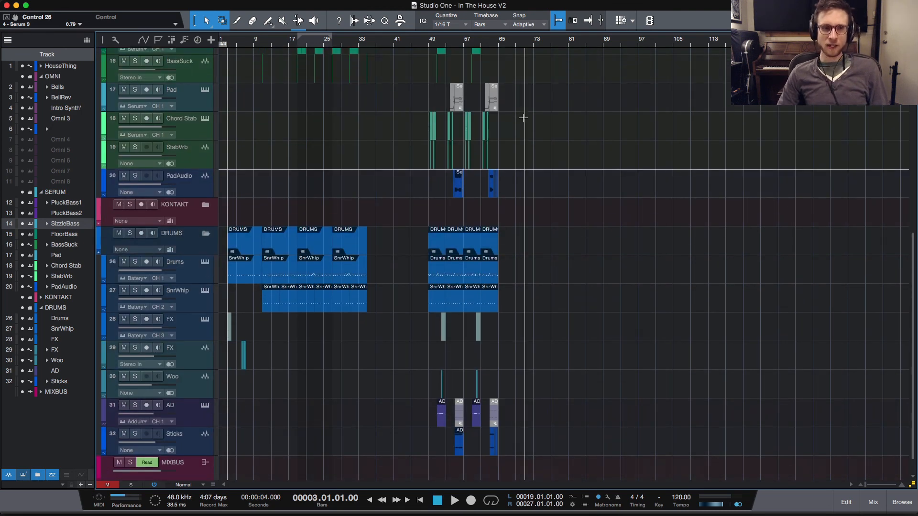
pyautogui.scroll(4, 523, 118)
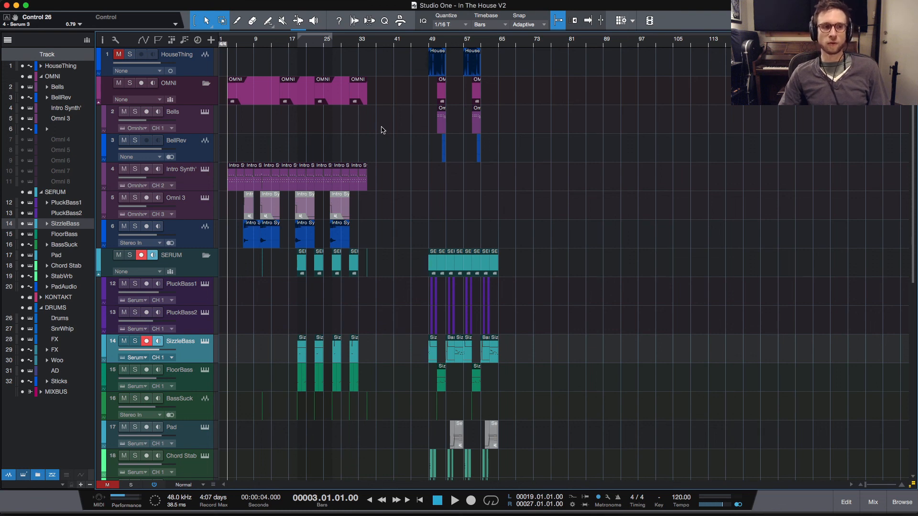
pyautogui.scroll(-10, 383, 130)
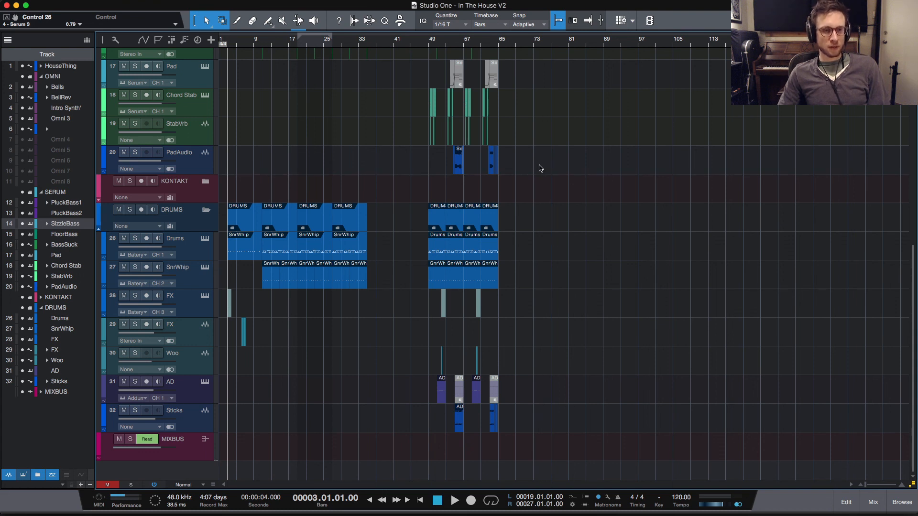
pyautogui.scroll(8, 540, 168)
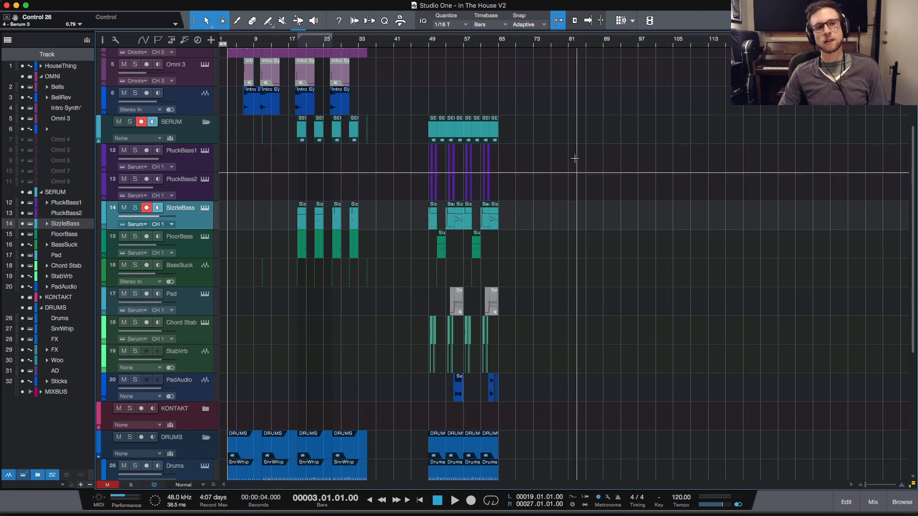
pyautogui.scroll(5, 575, 158)
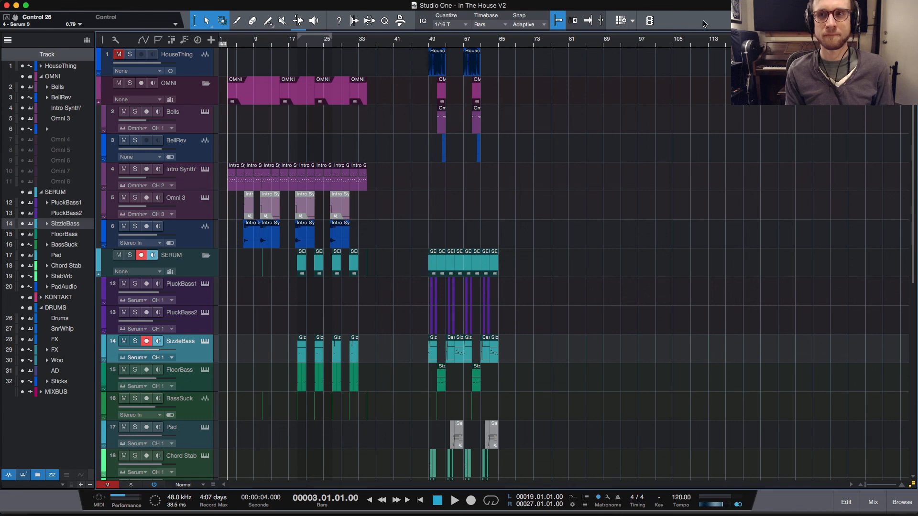
# Step: Switch to YouTube Studio in the browser and end the livestream
pyautogui.press('super+Tab')
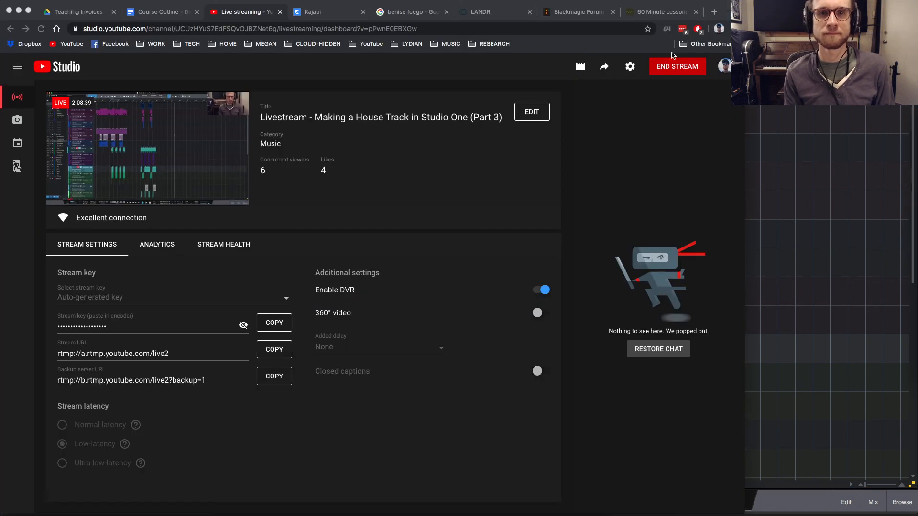
pyautogui.click(678, 66)
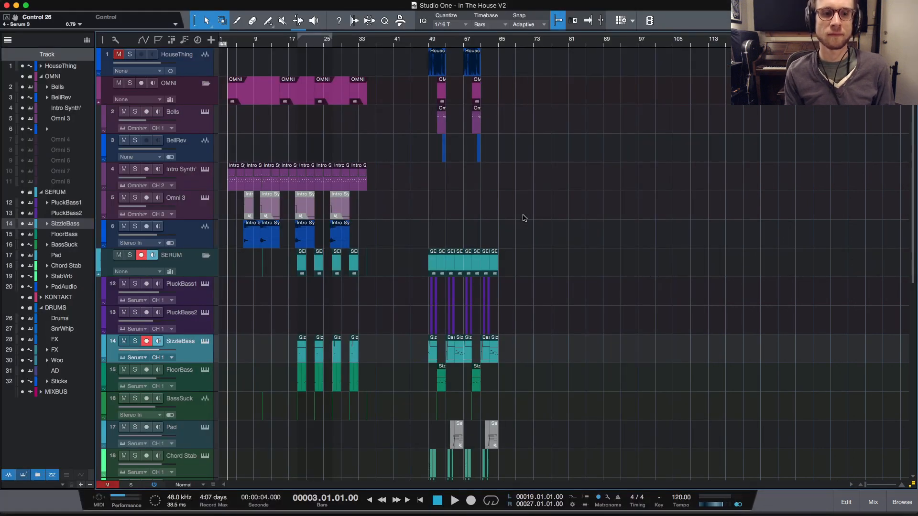